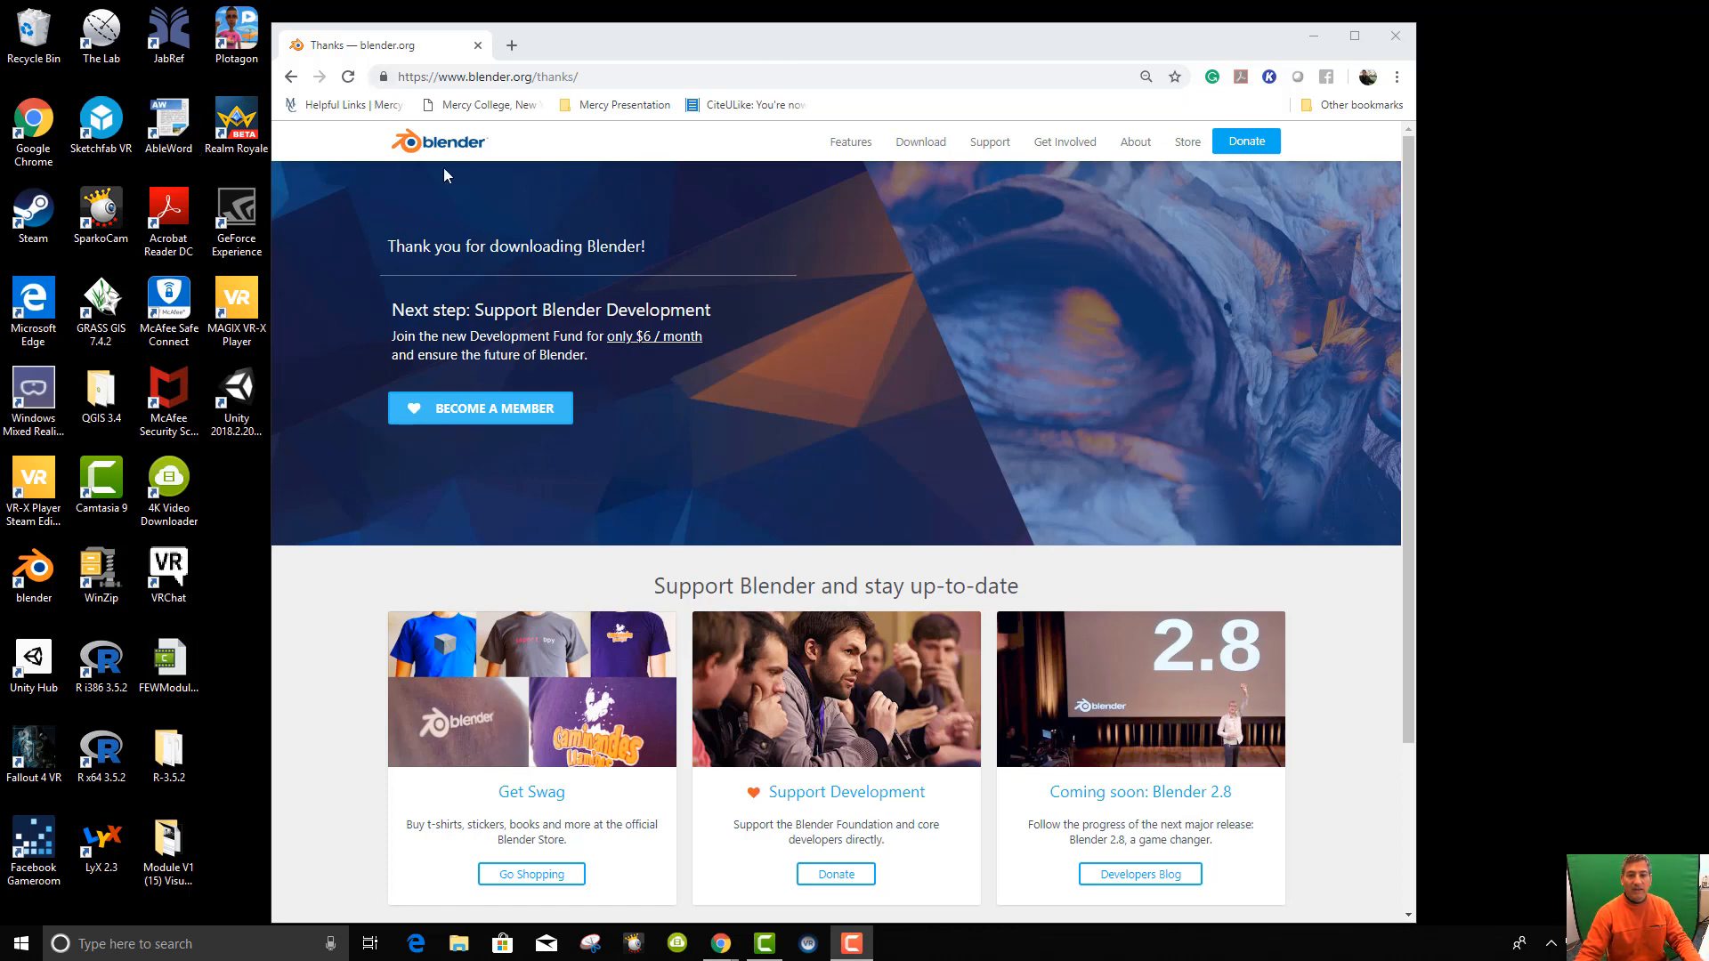
Launch Blender from its desktop shortcut.
{"action": "double_click", "coordinate": [34, 570]}
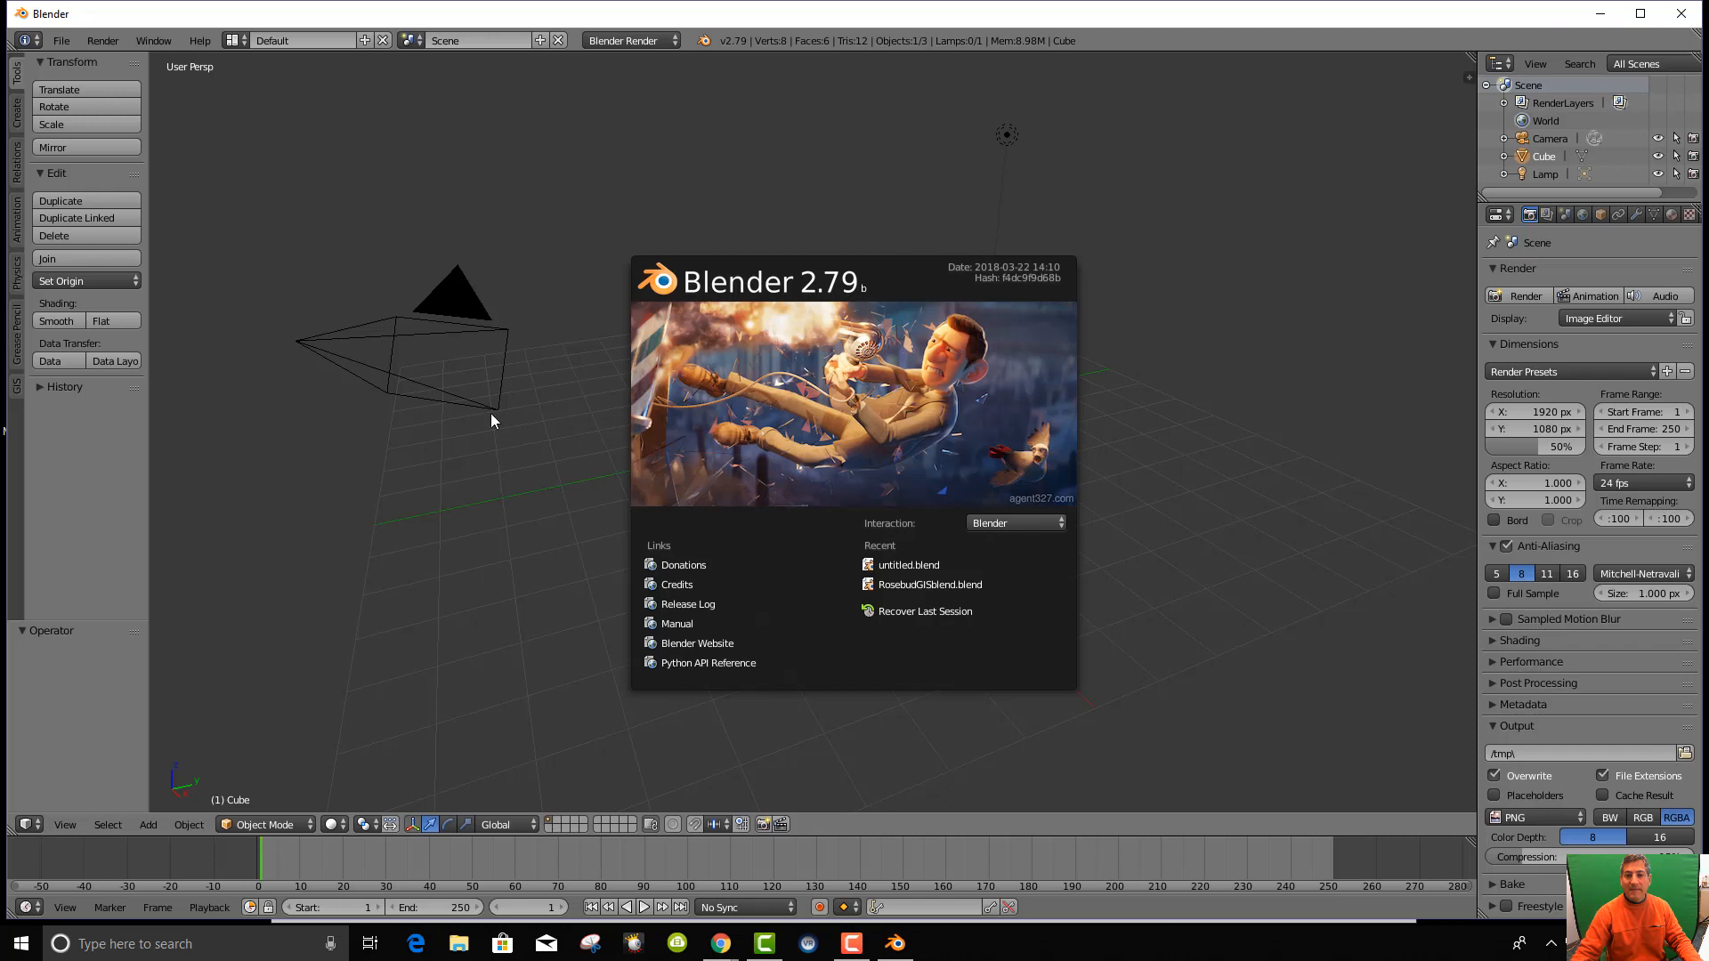
Dismiss the 2.79 splash screen and delete the default camera, cube and lamp.
{"action": "left_click", "coordinate": [490, 413]}
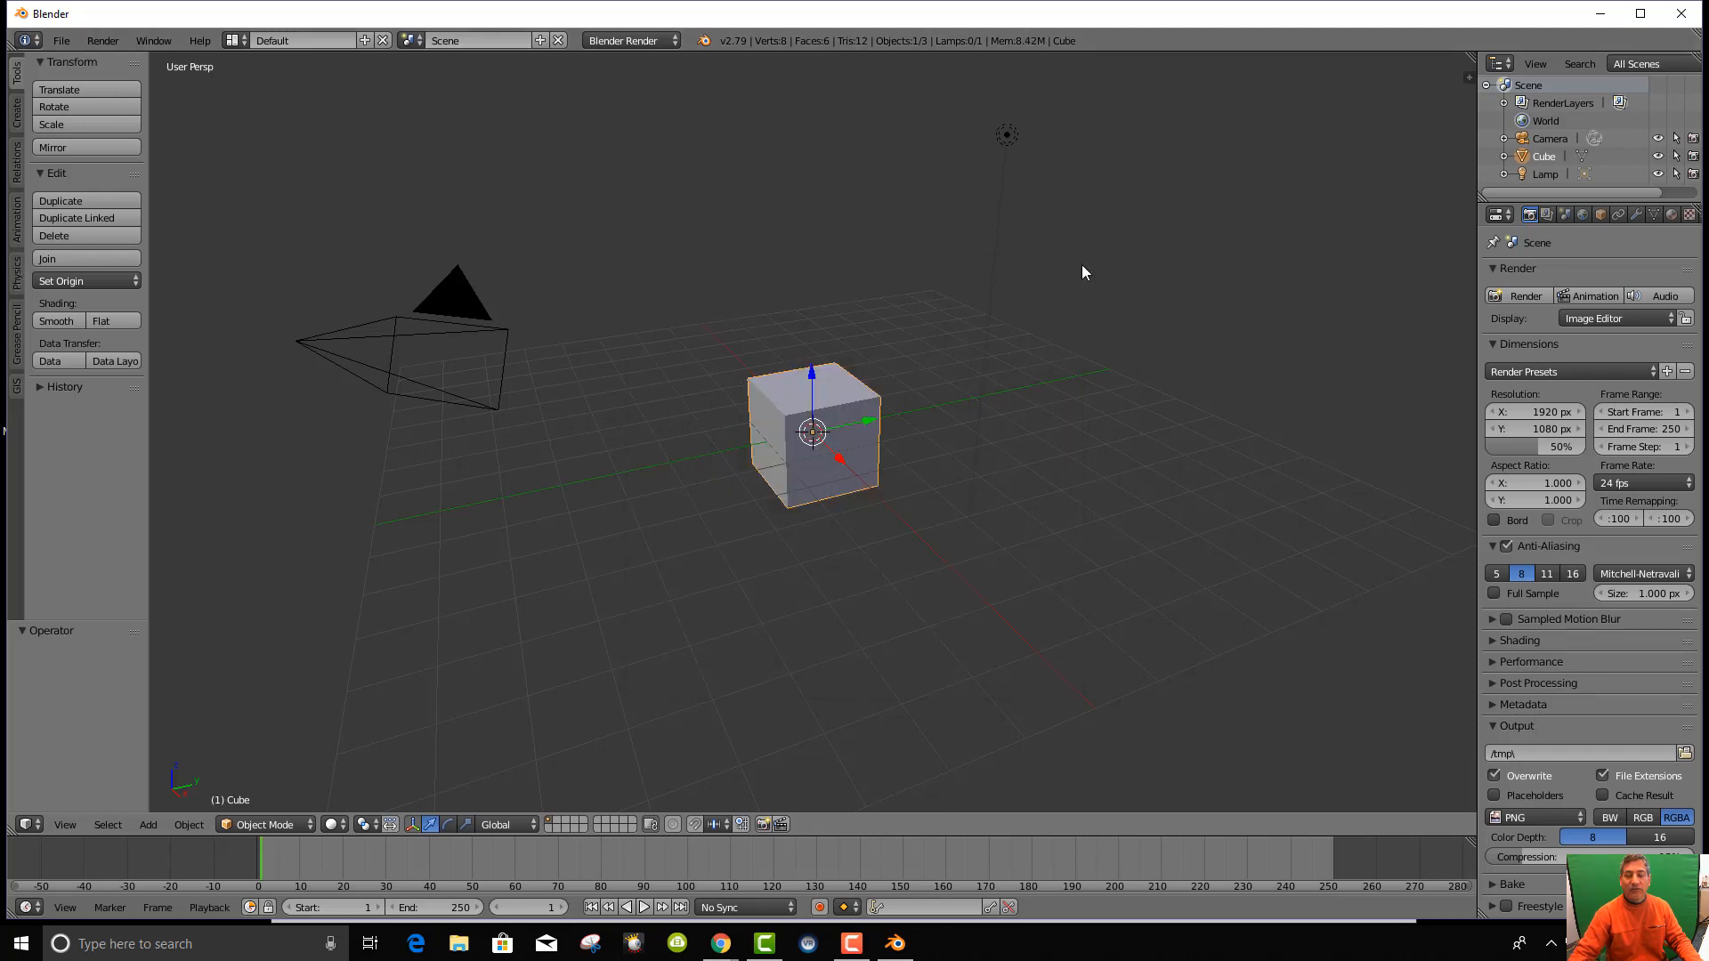
{"action": "scroll", "coordinate": [936, 431], "scroll_direction": "down", "scroll_amount": 3}
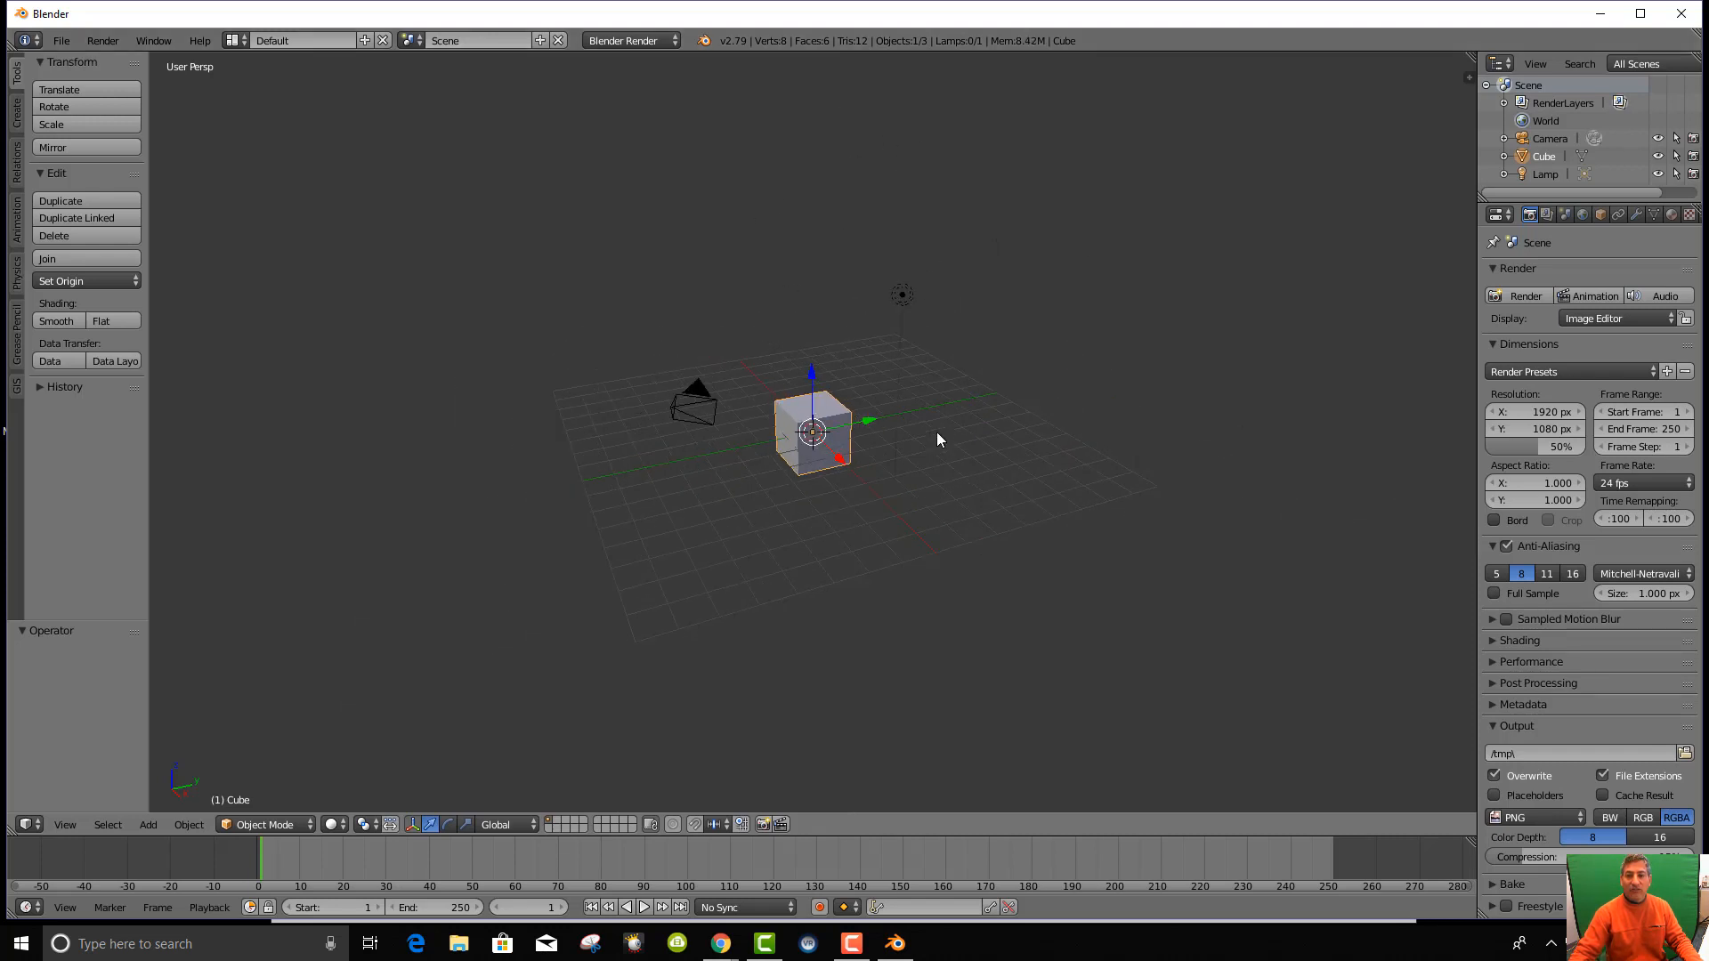
{"action": "scroll", "coordinate": [936, 431], "scroll_direction": "up", "scroll_amount": 4}
{"action": "scroll", "coordinate": [936, 430], "scroll_direction": "down", "scroll_amount": 1}
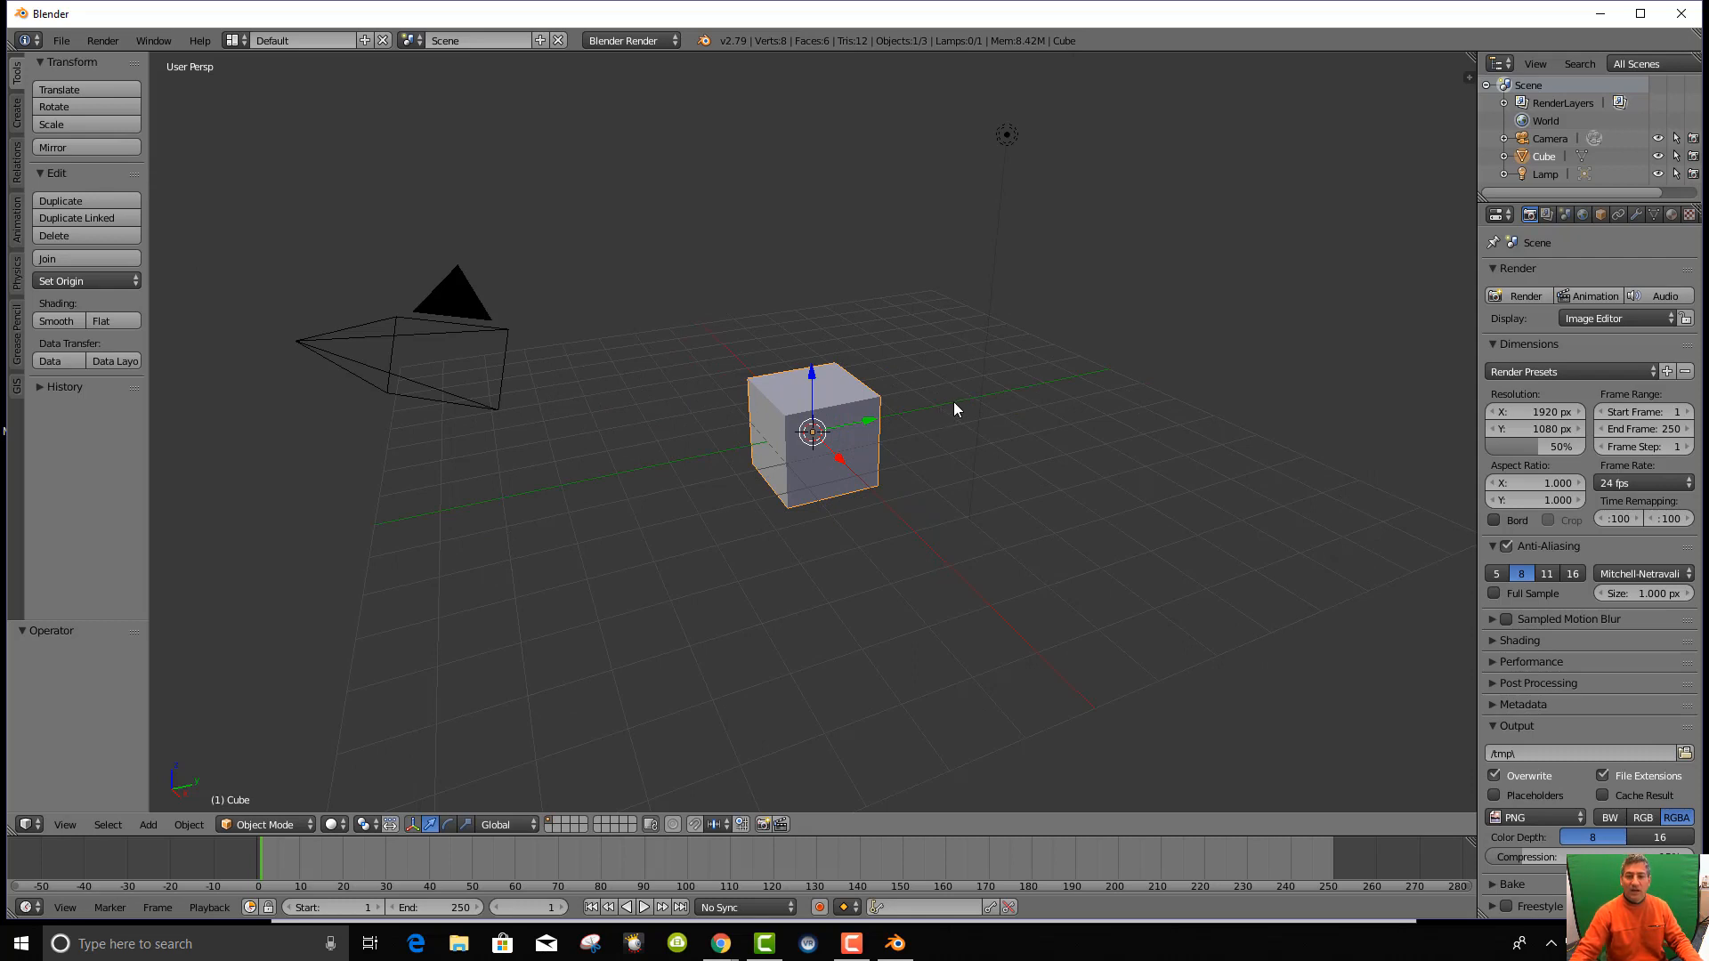
{"action": "key", "text": "a"}
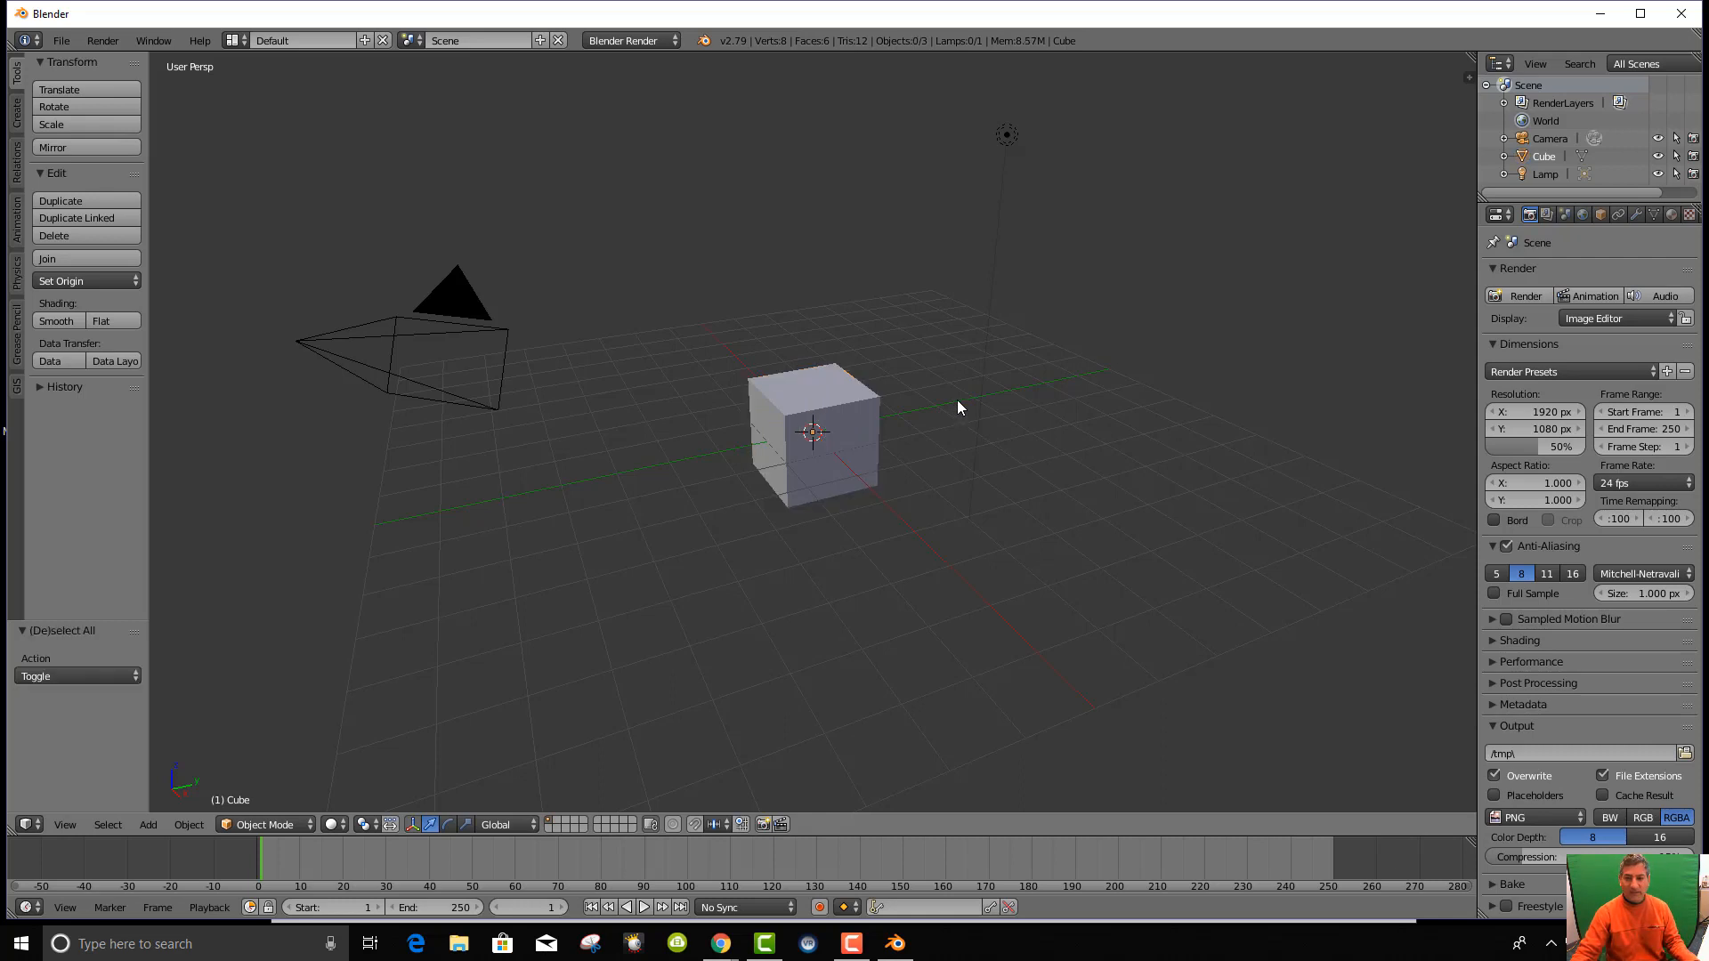
{"action": "key", "text": "a"}
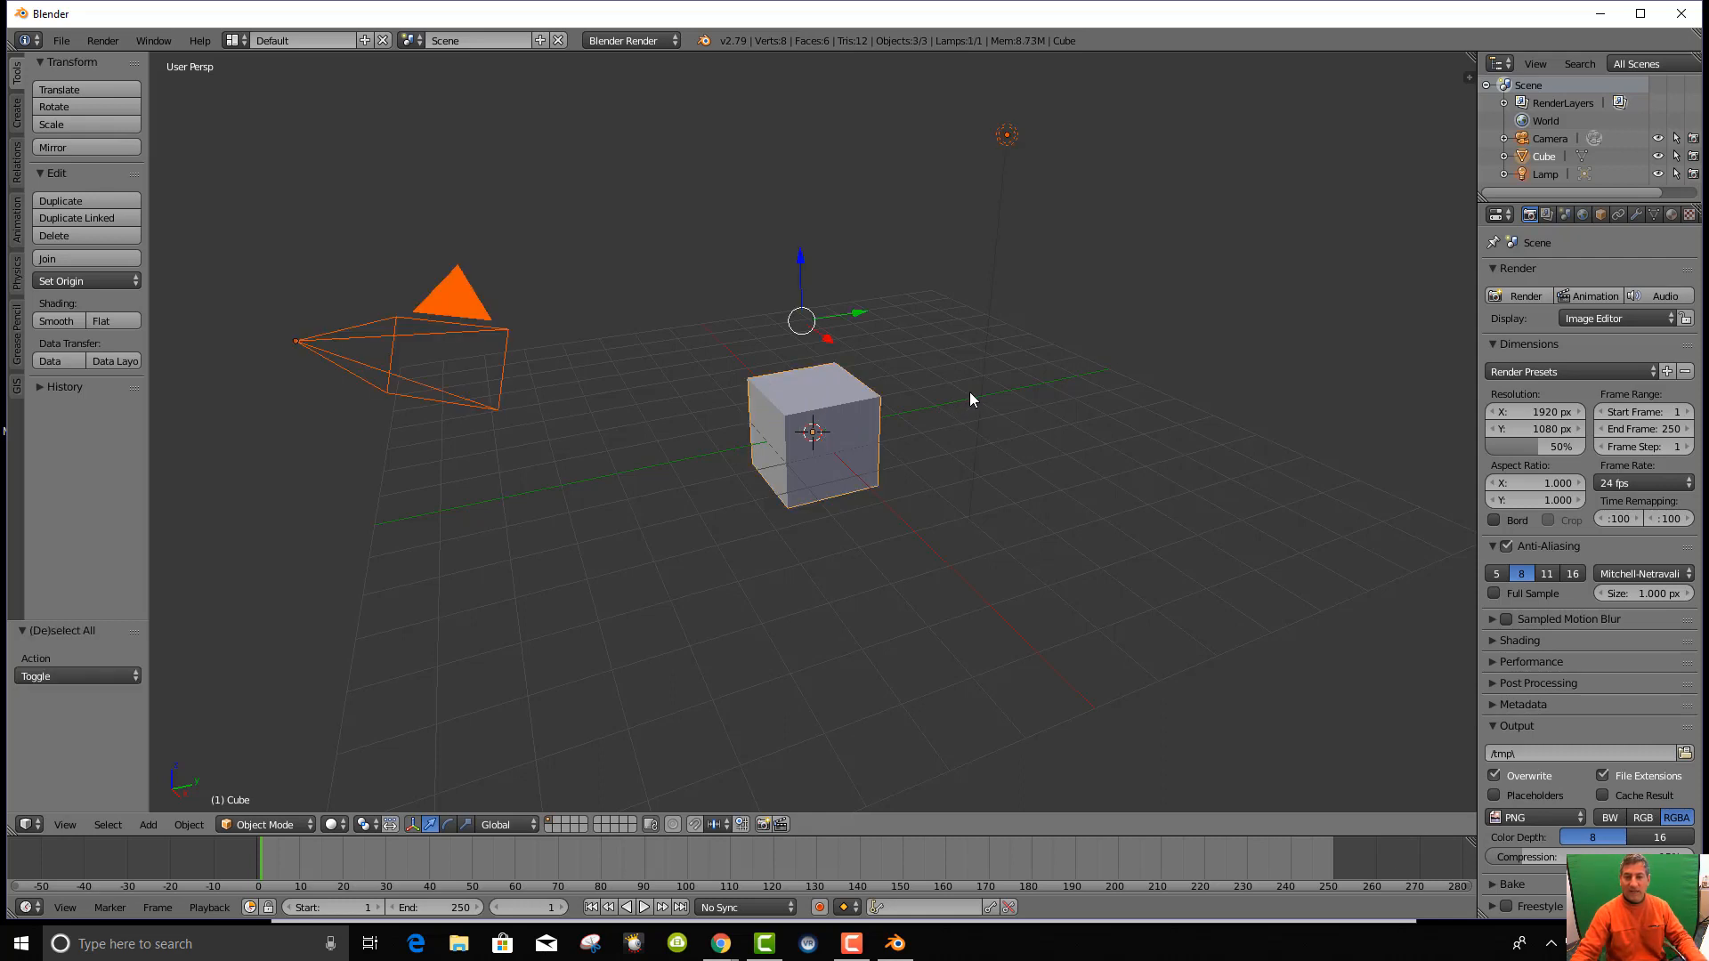
{"action": "key", "text": "x"}
{"action": "left_click", "coordinate": [970, 392]}
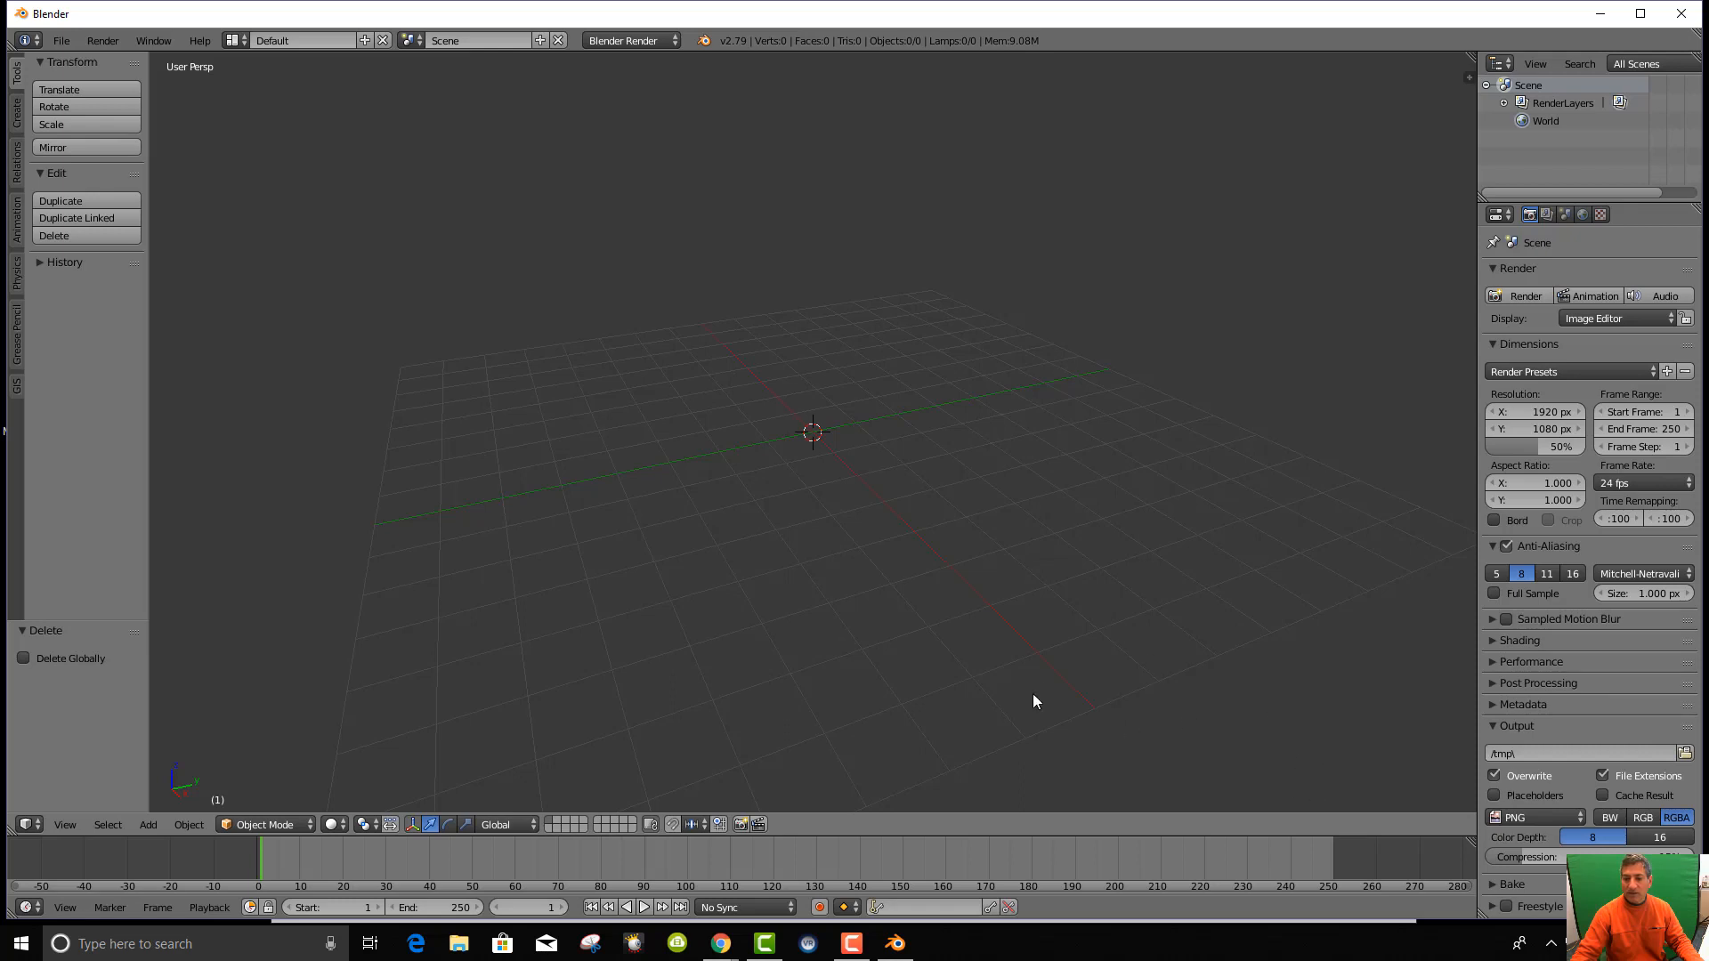
In the N sidebar, start the Screencast Keys display with Mouse set to Text.
{"action": "left_click", "coordinate": [1465, 76]}
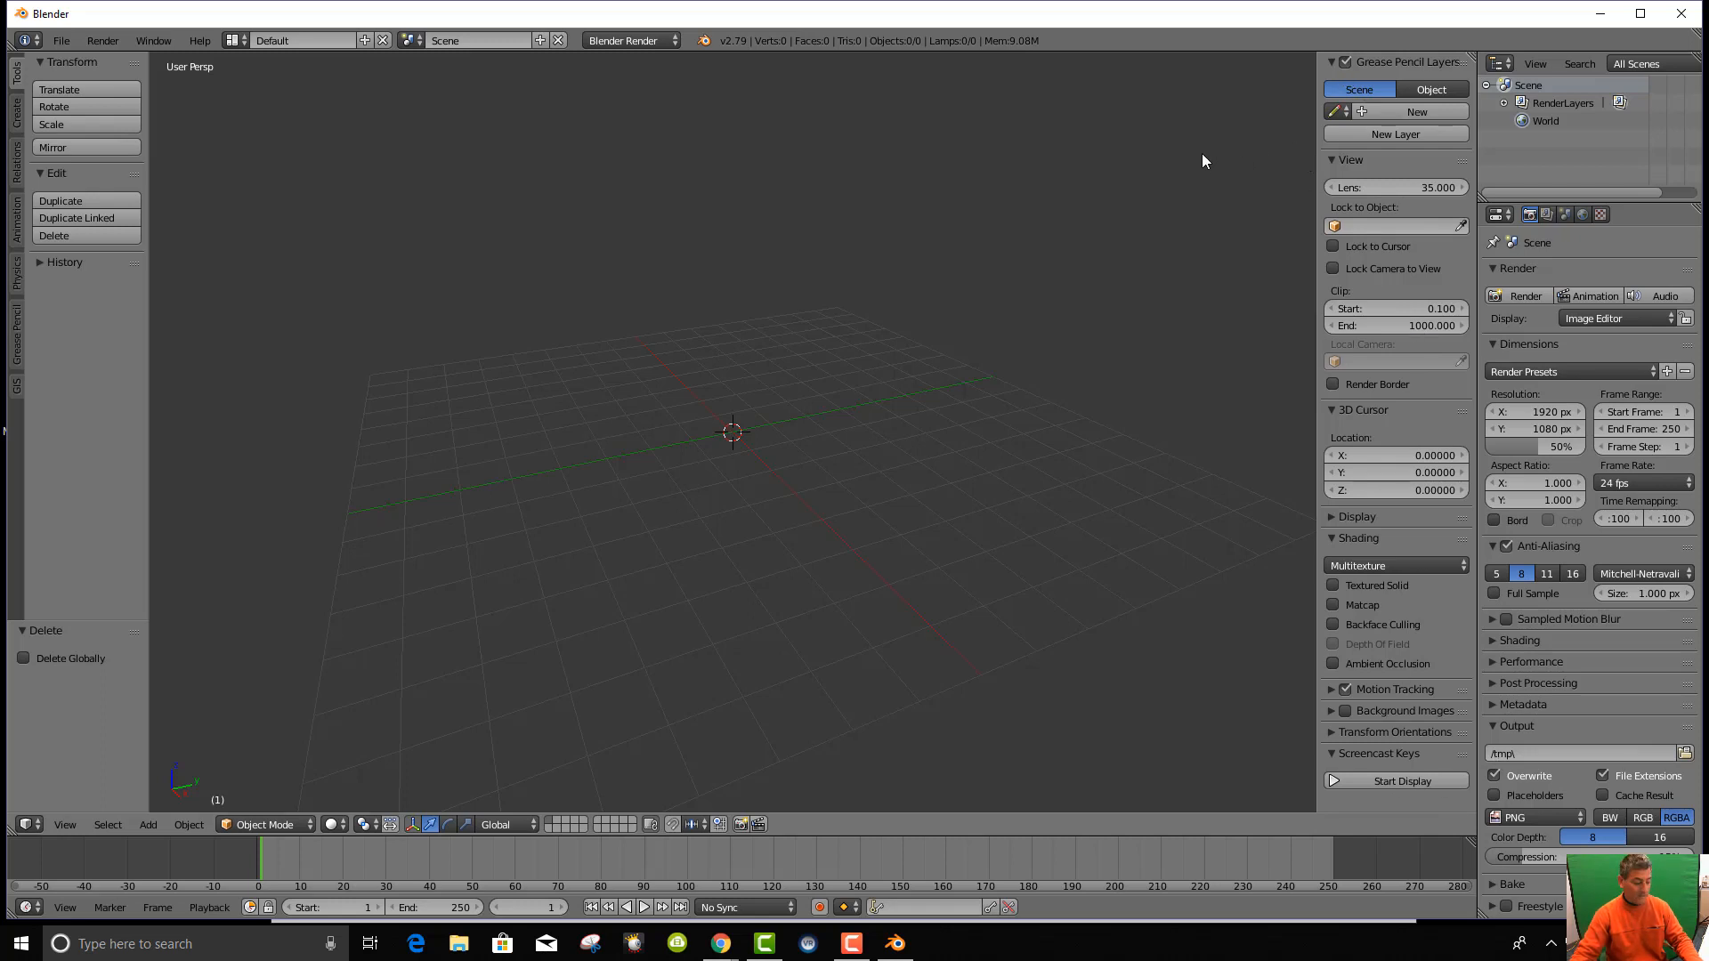
{"action": "key", "text": "n"}
{"action": "key", "text": "n"}
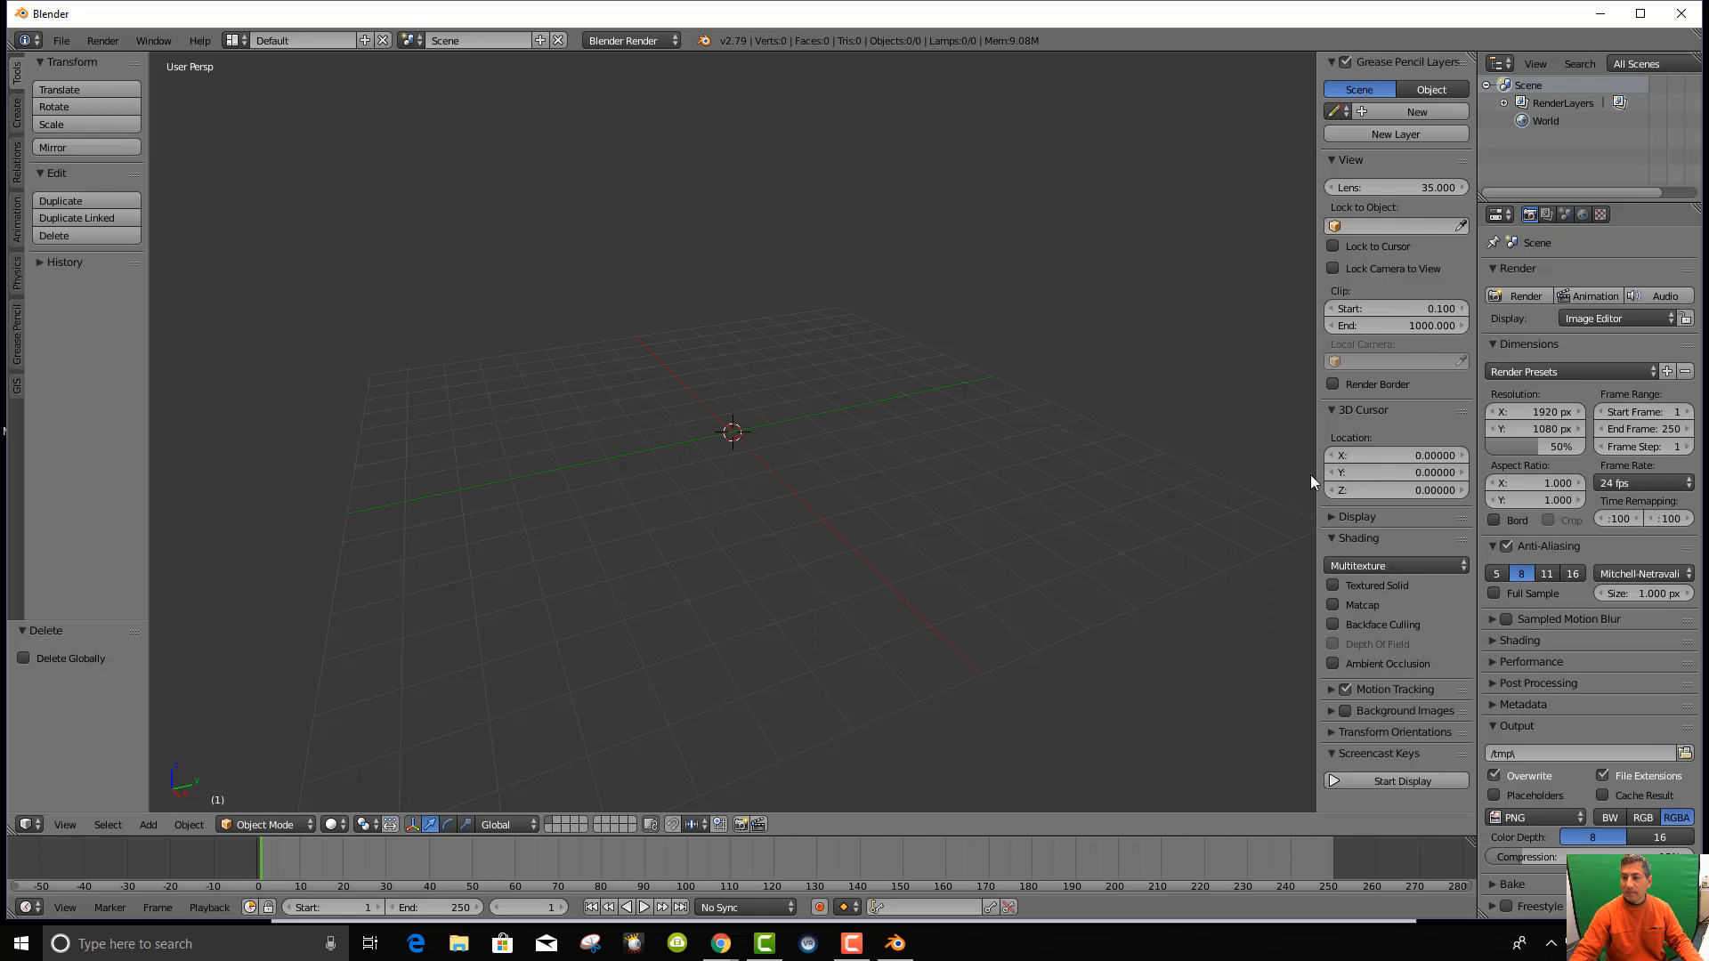
{"action": "left_click", "coordinate": [1380, 783]}
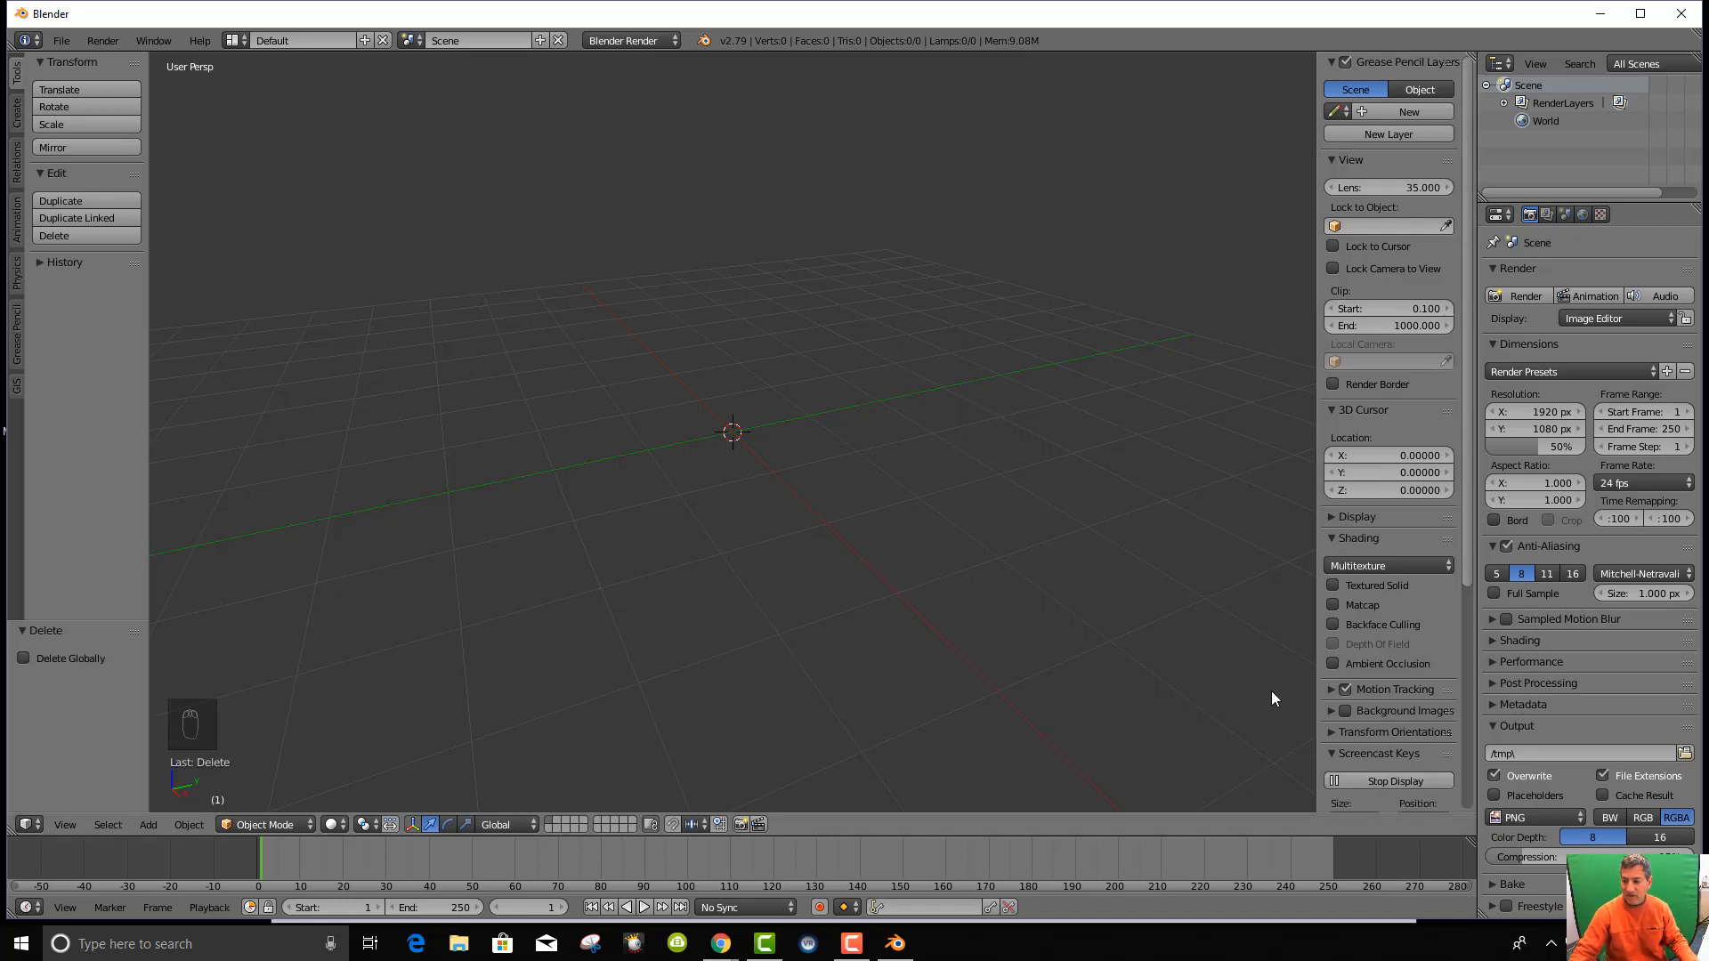
{"action": "scroll", "coordinate": [1418, 703], "scroll_direction": "down", "scroll_amount": 4}
{"action": "scroll", "coordinate": [1412, 728], "scroll_direction": "down", "scroll_amount": 2}
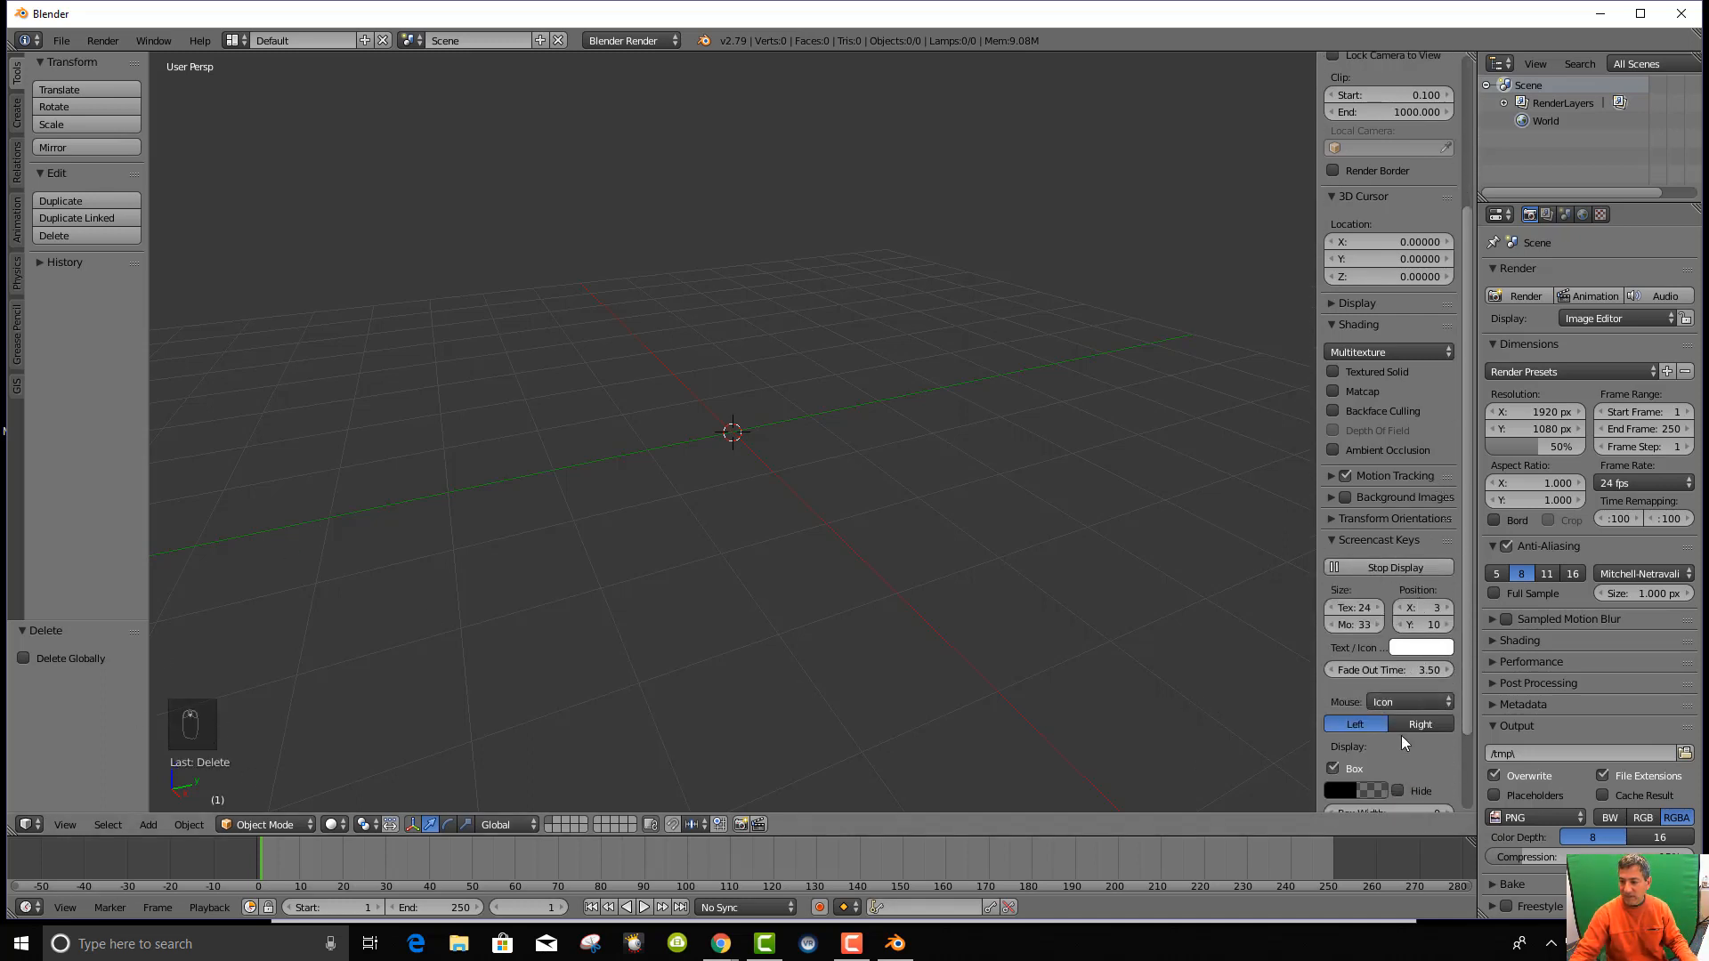
{"action": "left_click", "coordinate": [1420, 723]}
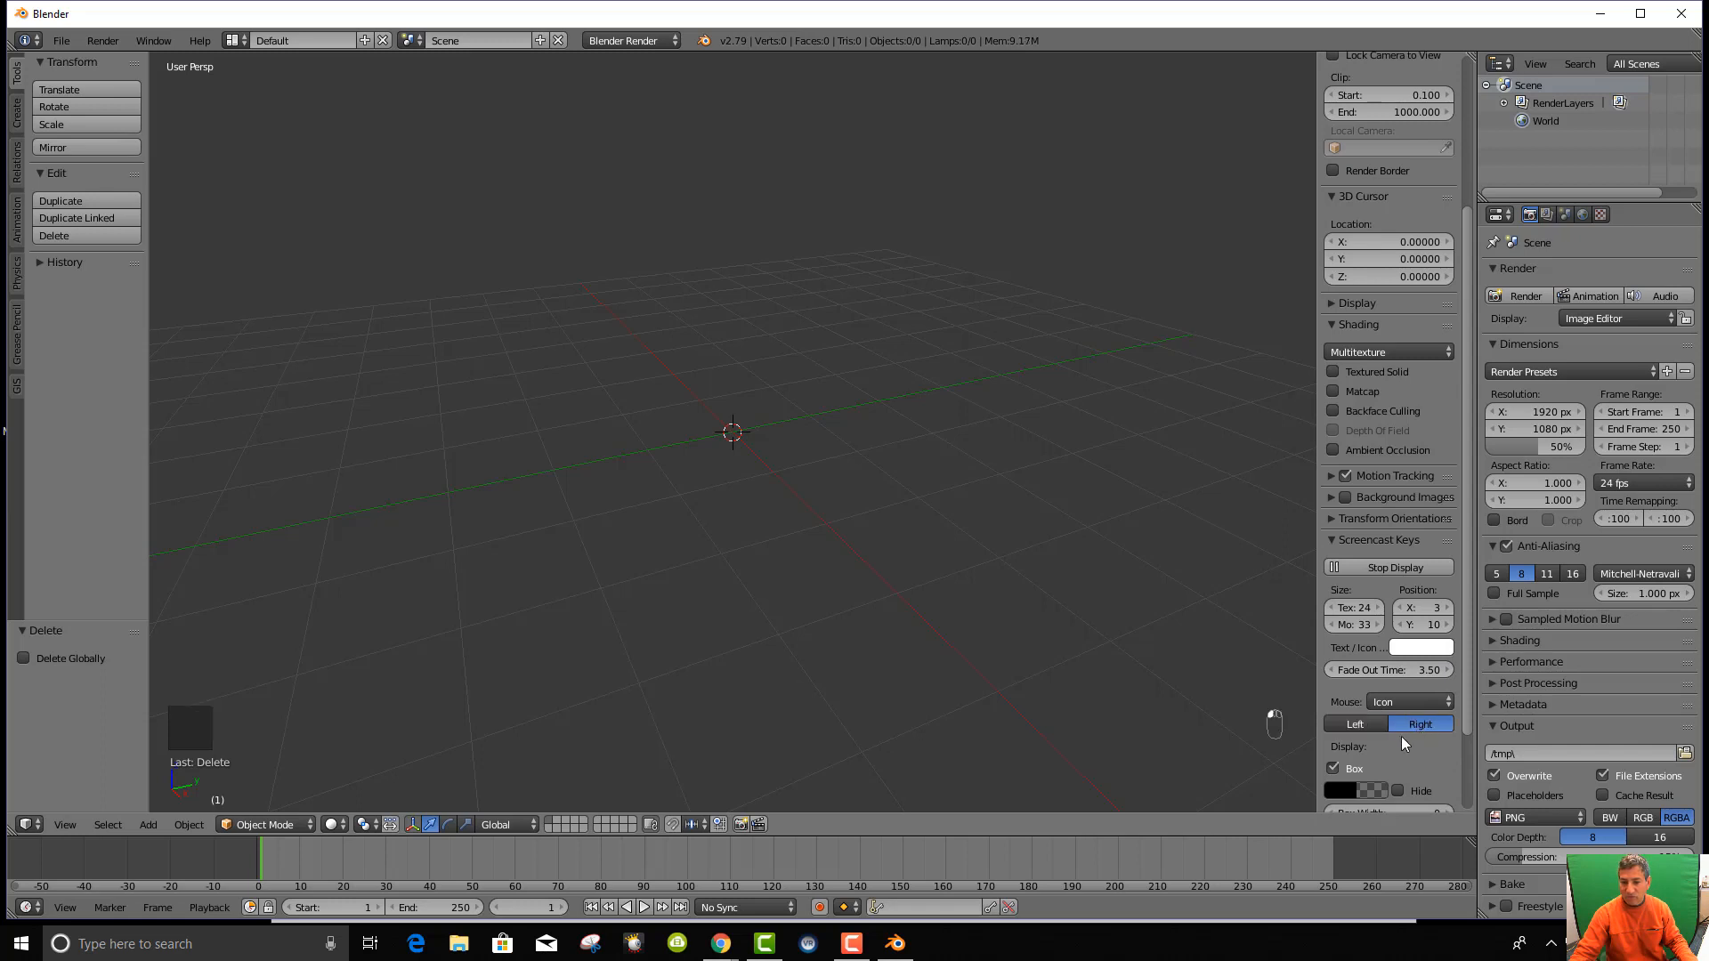
{"action": "left_click", "coordinate": [1354, 726]}
{"action": "left_click", "coordinate": [1430, 704]}
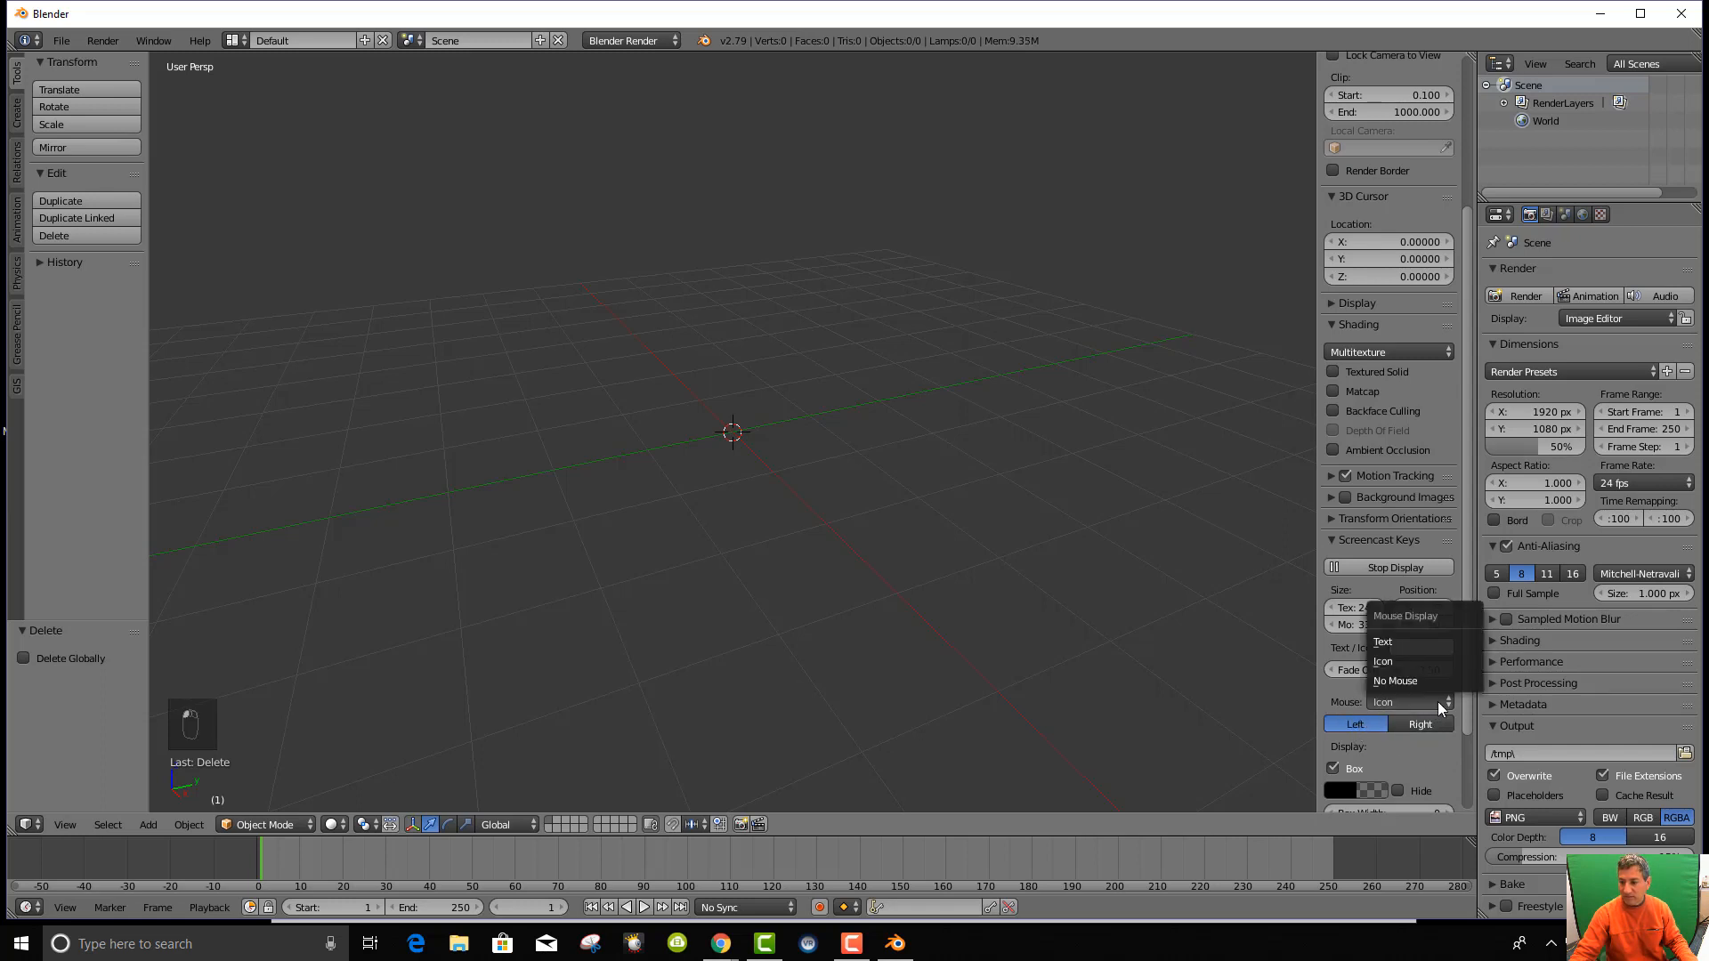
{"action": "left_click", "coordinate": [1396, 642]}
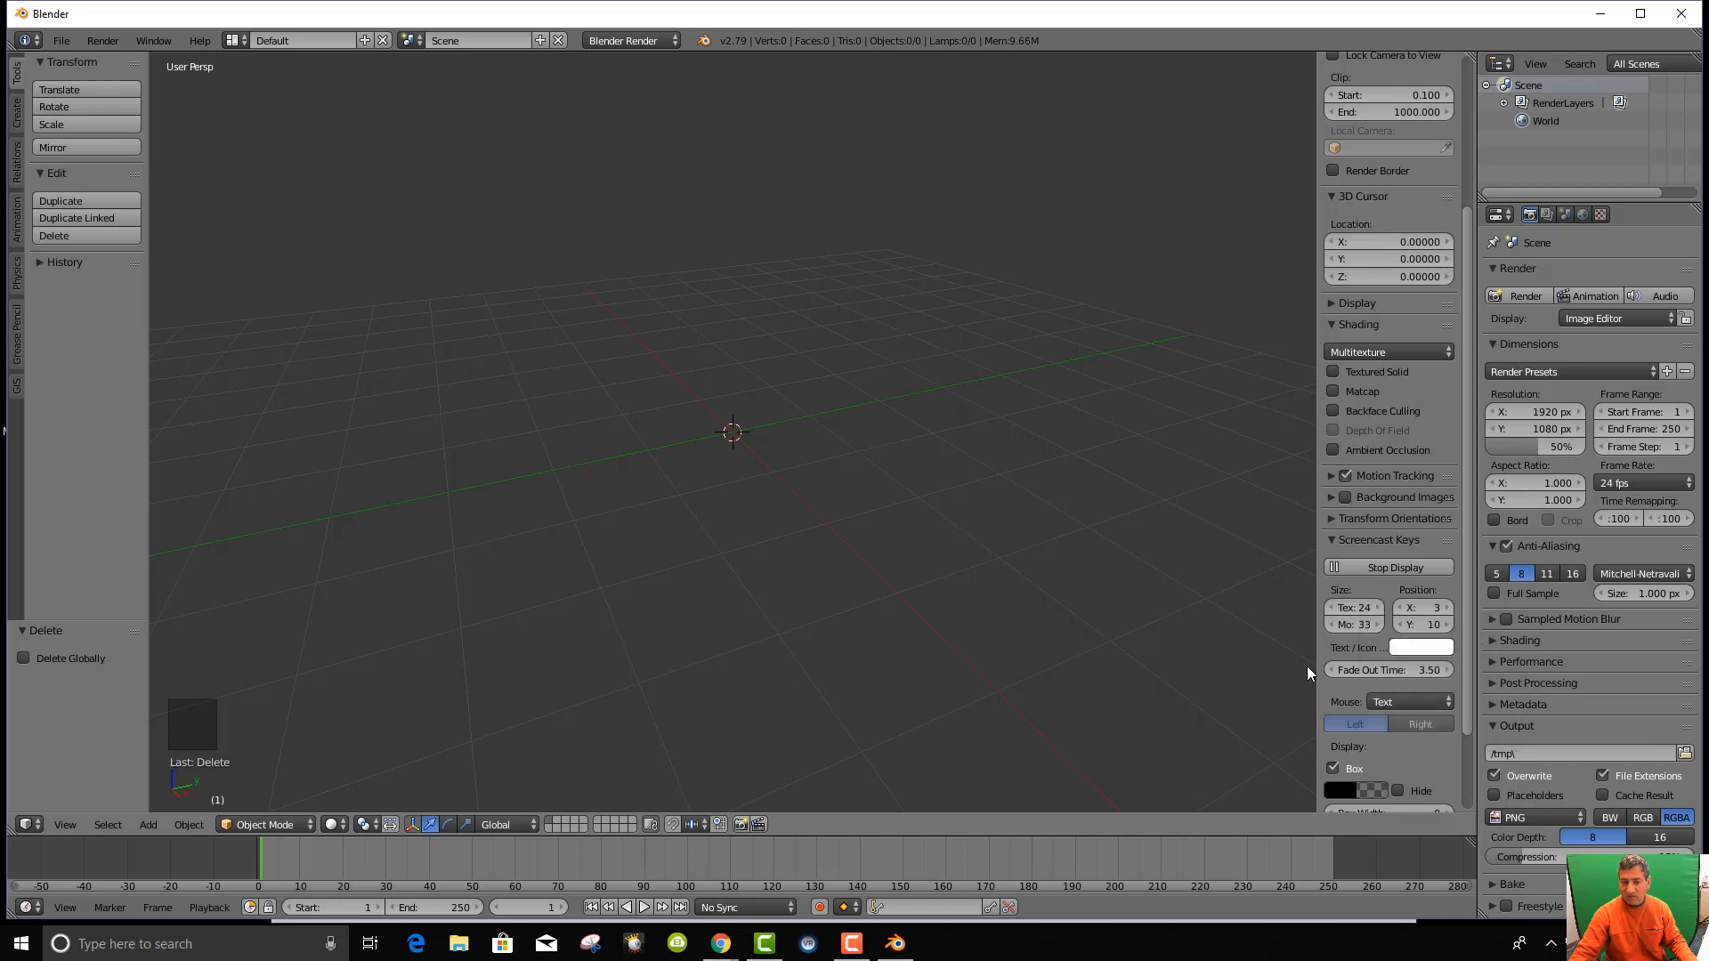
Test the display with key presses and left and right clicks, moving the 3D cursor.
{"action": "key", "text": "v"}
{"action": "key", "text": "g"}
{"action": "key", "text": "f"}
{"action": "key", "text": "s"}
{"action": "key", "text": "f"}
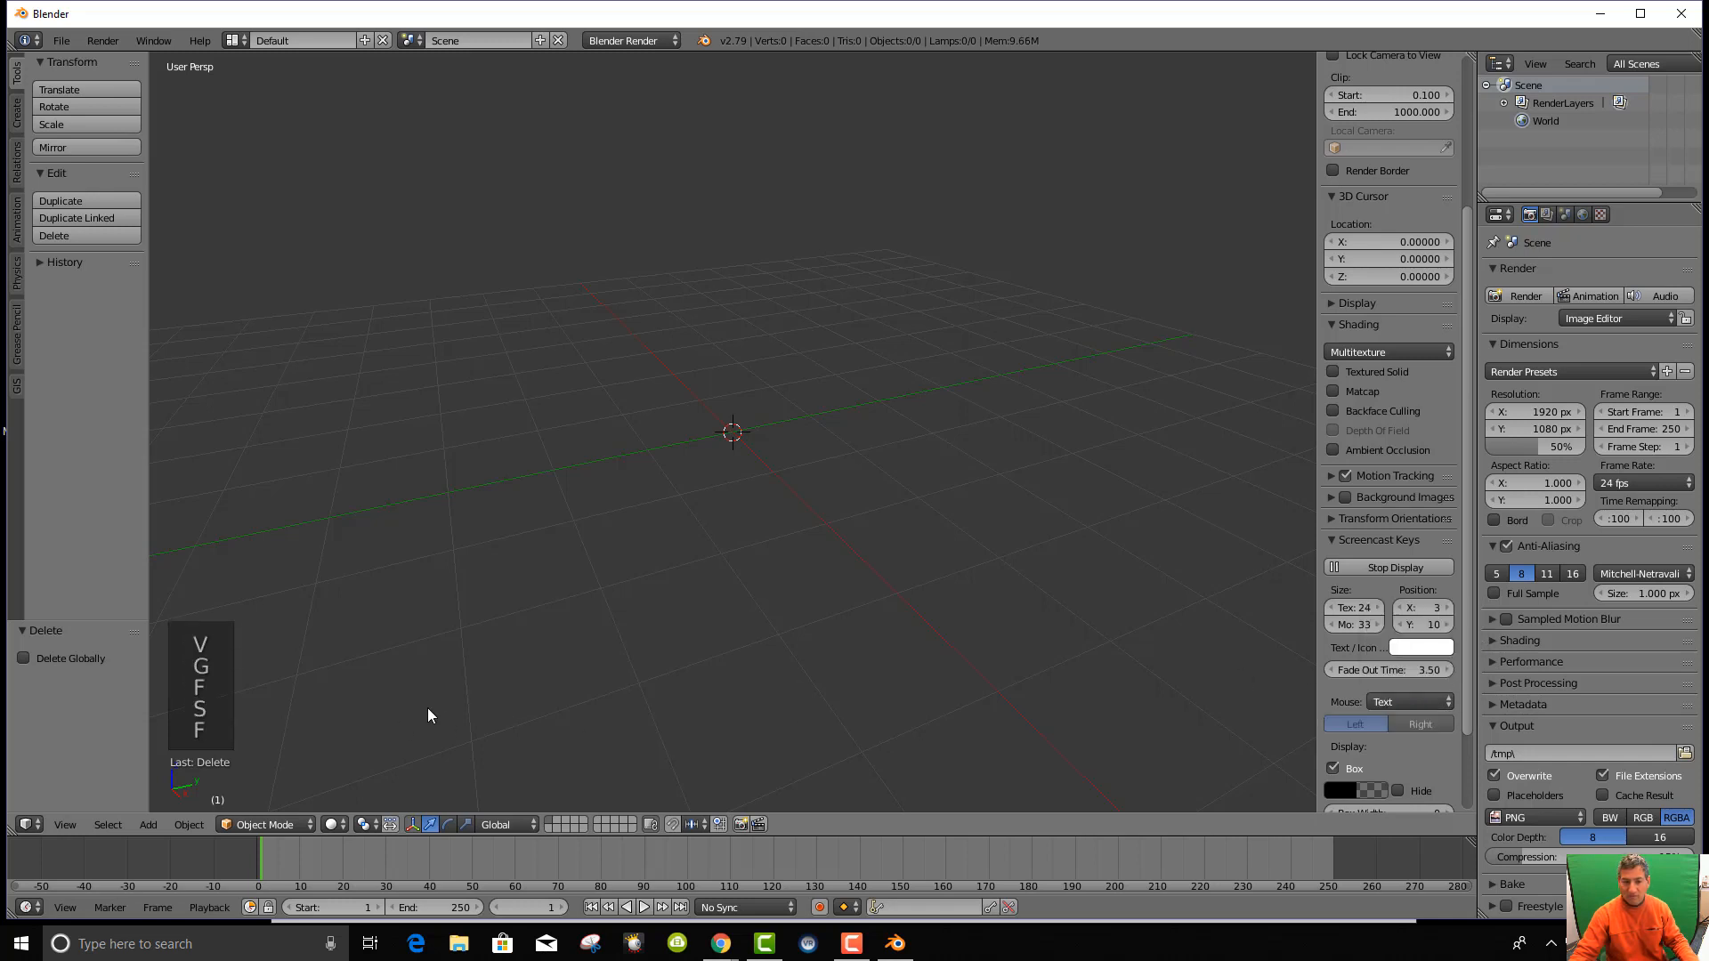
{"action": "key", "text": "g"}
{"action": "key", "text": "s"}
{"action": "key", "text": "g"}
{"action": "key", "text": "f"}
{"action": "right_click", "coordinate": [522, 626]}
{"action": "left_click", "coordinate": [523, 626]}
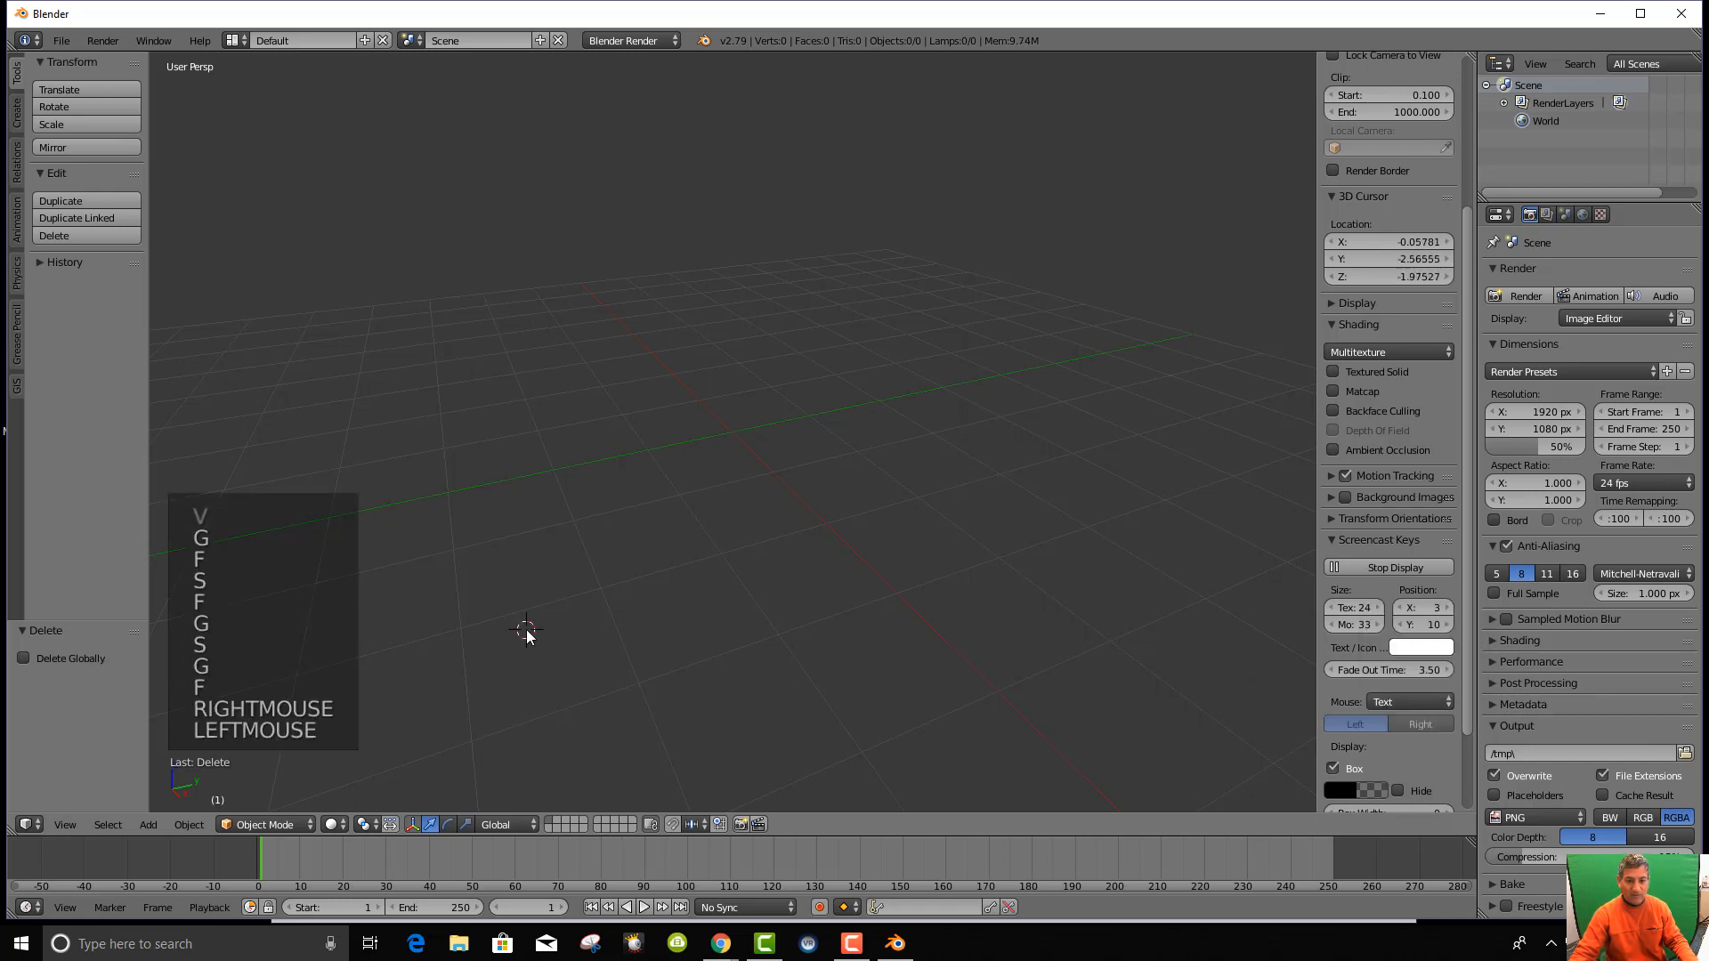
{"action": "left_click", "coordinate": [586, 626]}
{"action": "right_click", "coordinate": [586, 626]}
{"action": "right_click", "coordinate": [586, 626]}
{"action": "right_click", "coordinate": [585, 626]}
{"action": "left_click", "coordinate": [586, 626]}
{"action": "double_click", "coordinate": [587, 626]}
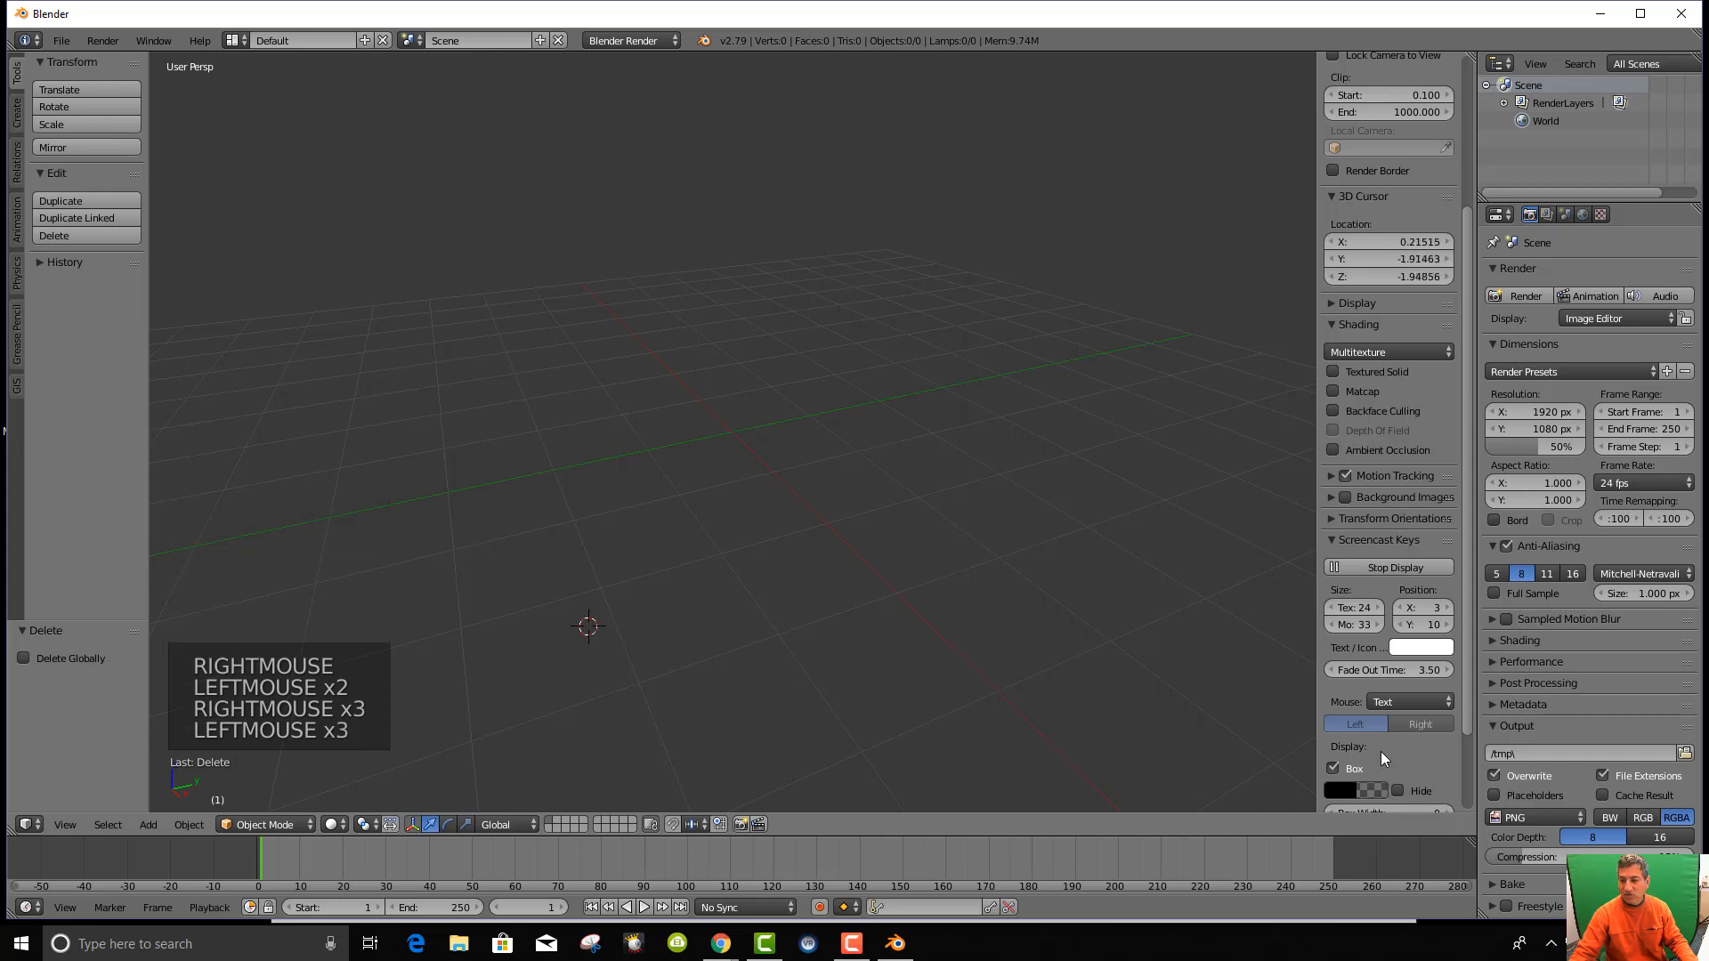
{"action": "left_click", "coordinate": [1417, 724]}
{"action": "scroll", "coordinate": [1097, 680], "scroll_direction": "down", "scroll_amount": 5}
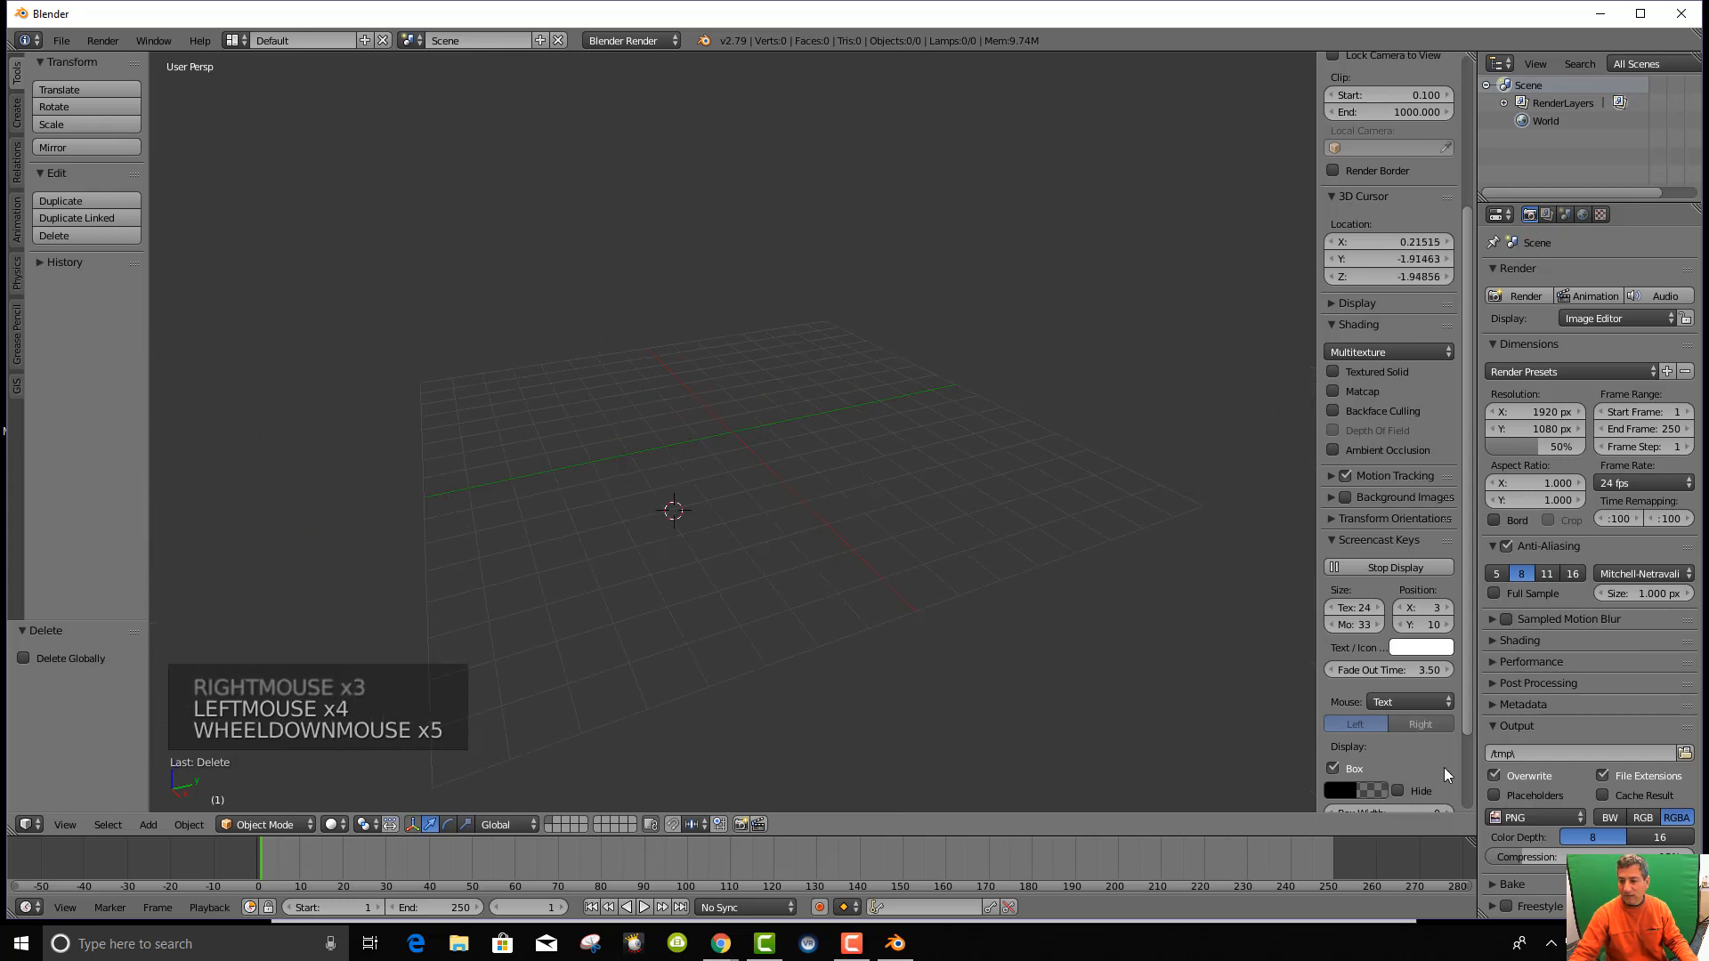
{"action": "scroll", "coordinate": [1416, 757], "scroll_direction": "down", "scroll_amount": 5}
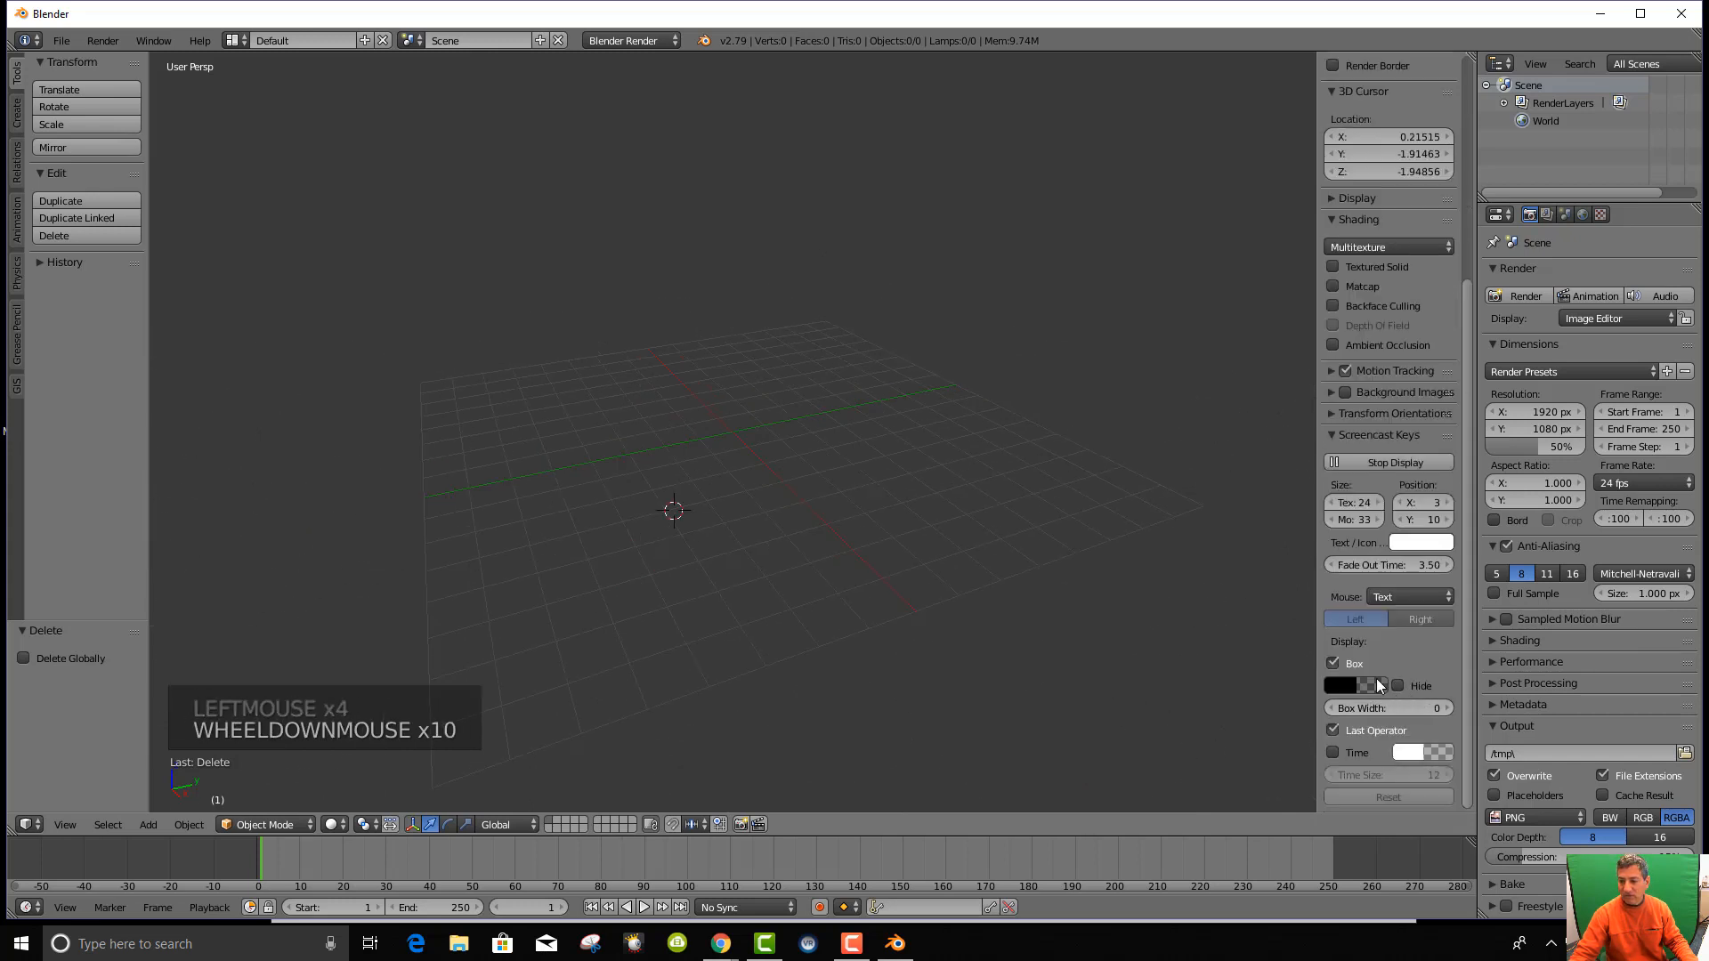
Set the Screencast Keys box colour to a bright magenta.
{"action": "left_click", "coordinate": [1344, 682]}
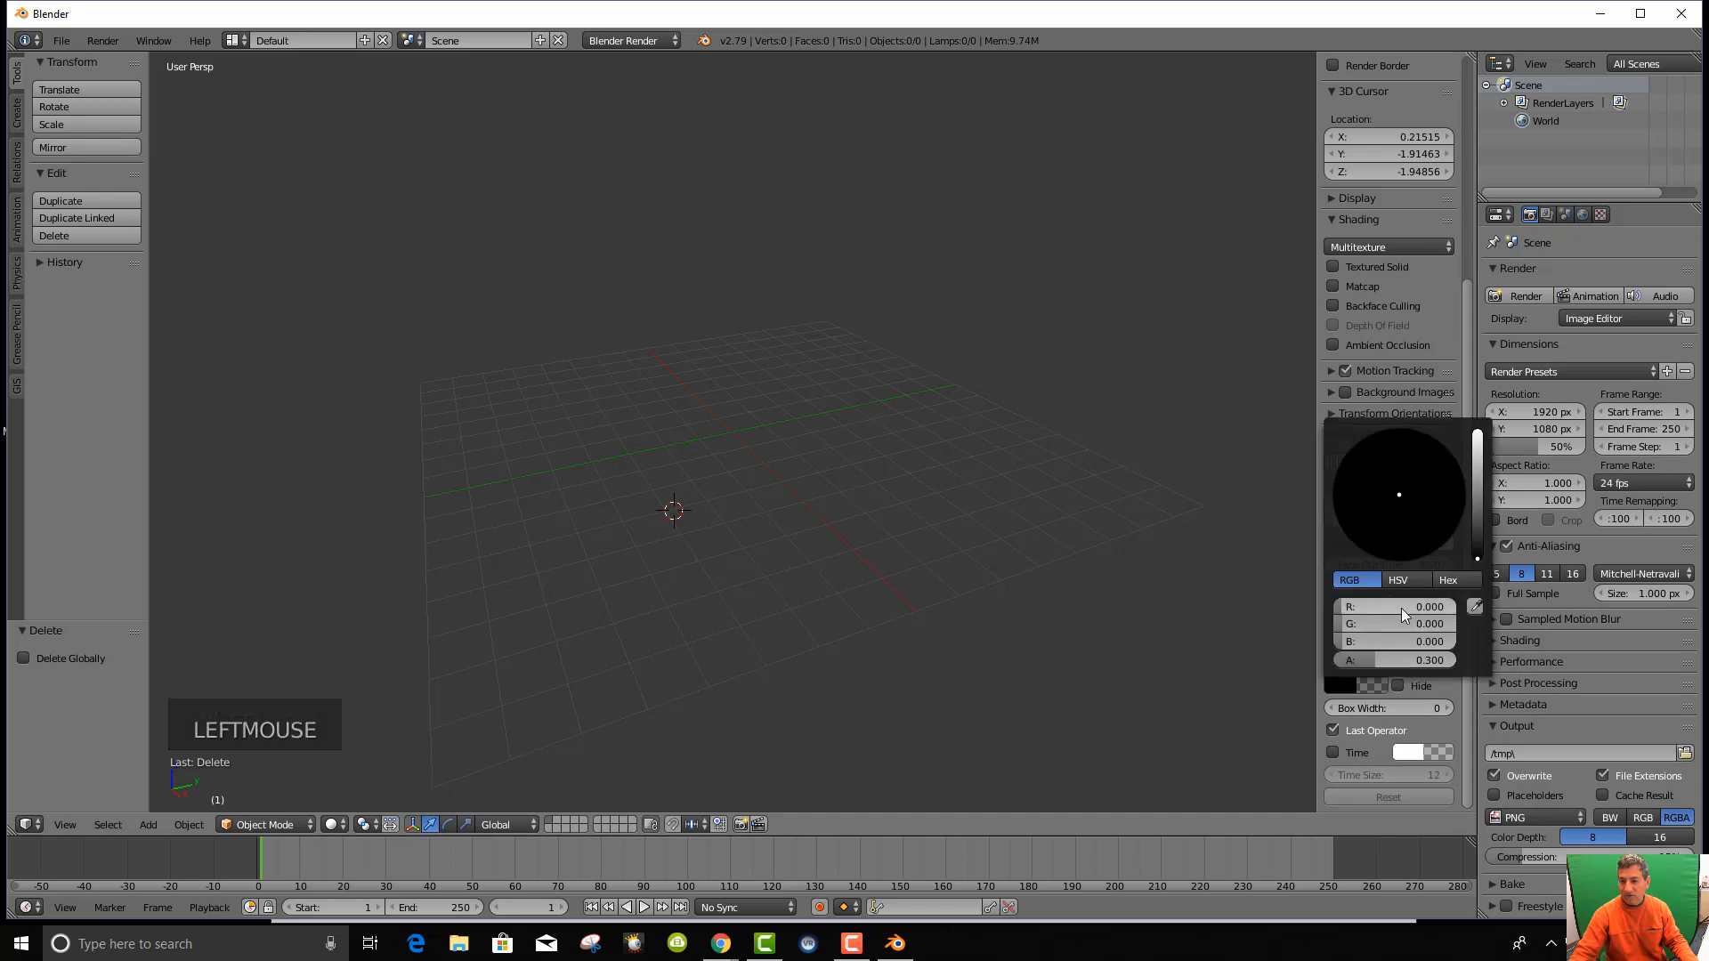
{"action": "left_click", "coordinate": [1477, 481]}
{"action": "left_click", "coordinate": [1425, 528]}
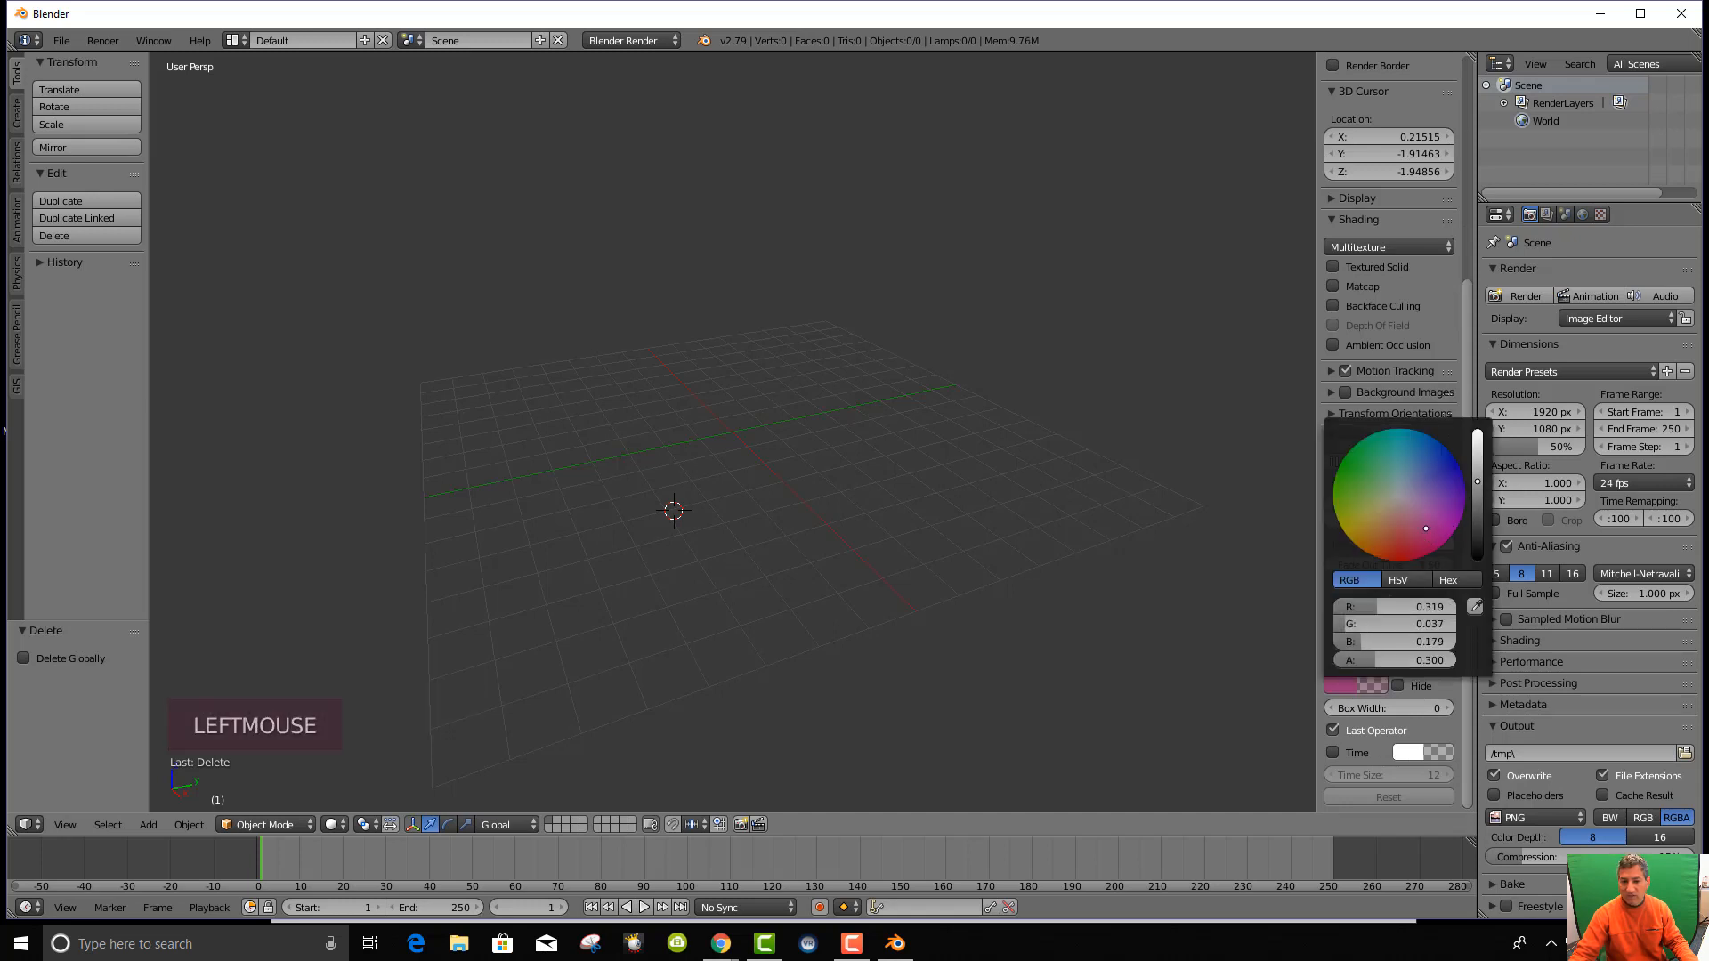
{"action": "left_click", "coordinate": [1432, 514]}
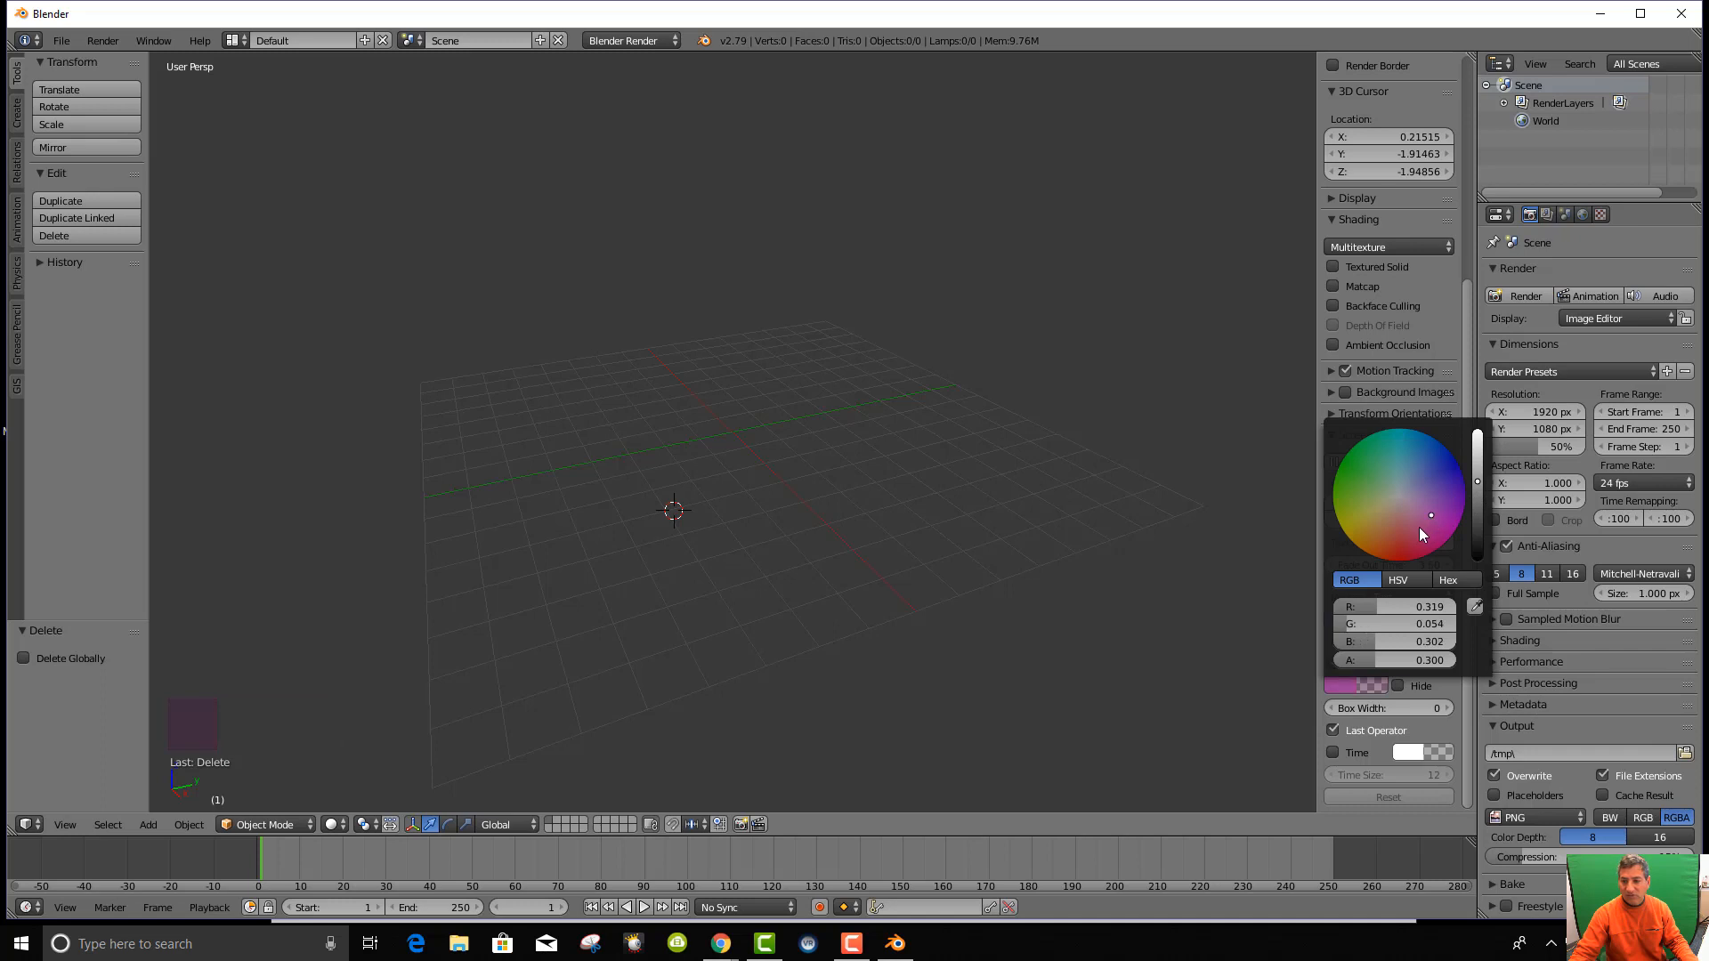
{"action": "left_click_drag", "start_coordinate": [1477, 481], "coordinate": [1476, 449]}
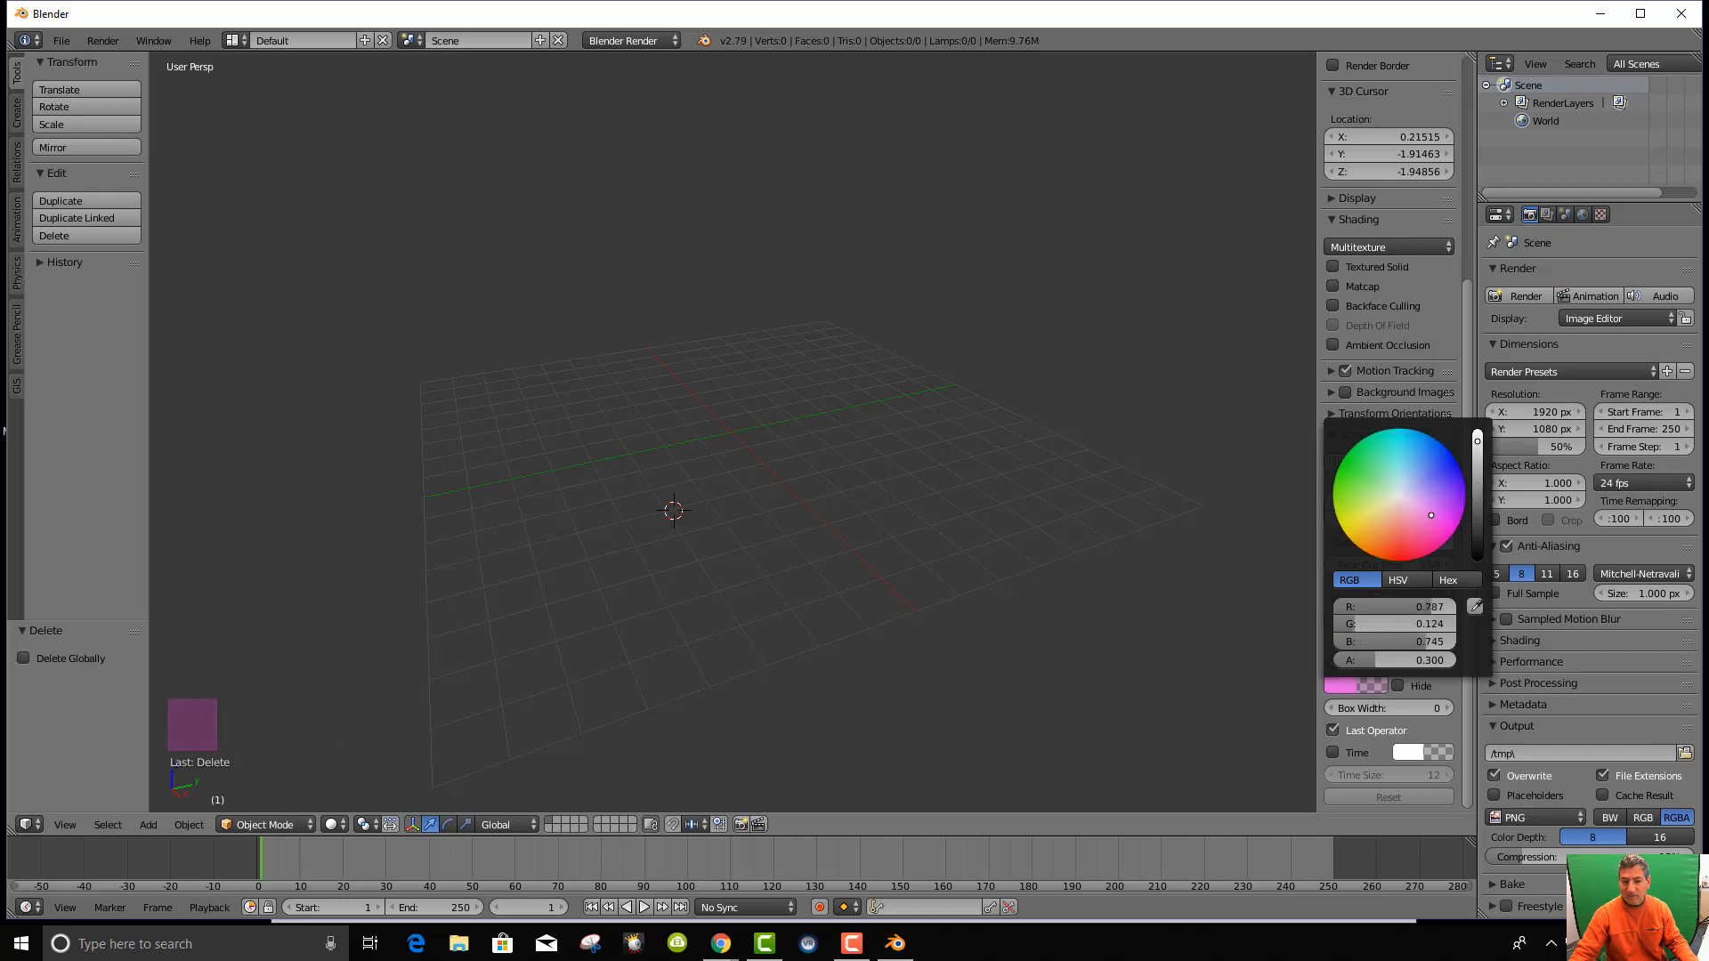
Test the recoloured display with key presses and move the 3D cursor to the lower right.
{"action": "key", "text": "g"}
{"action": "key", "text": "s"}
{"action": "key", "text": "g"}
{"action": "key", "text": "f"}
{"action": "key", "text": "s"}
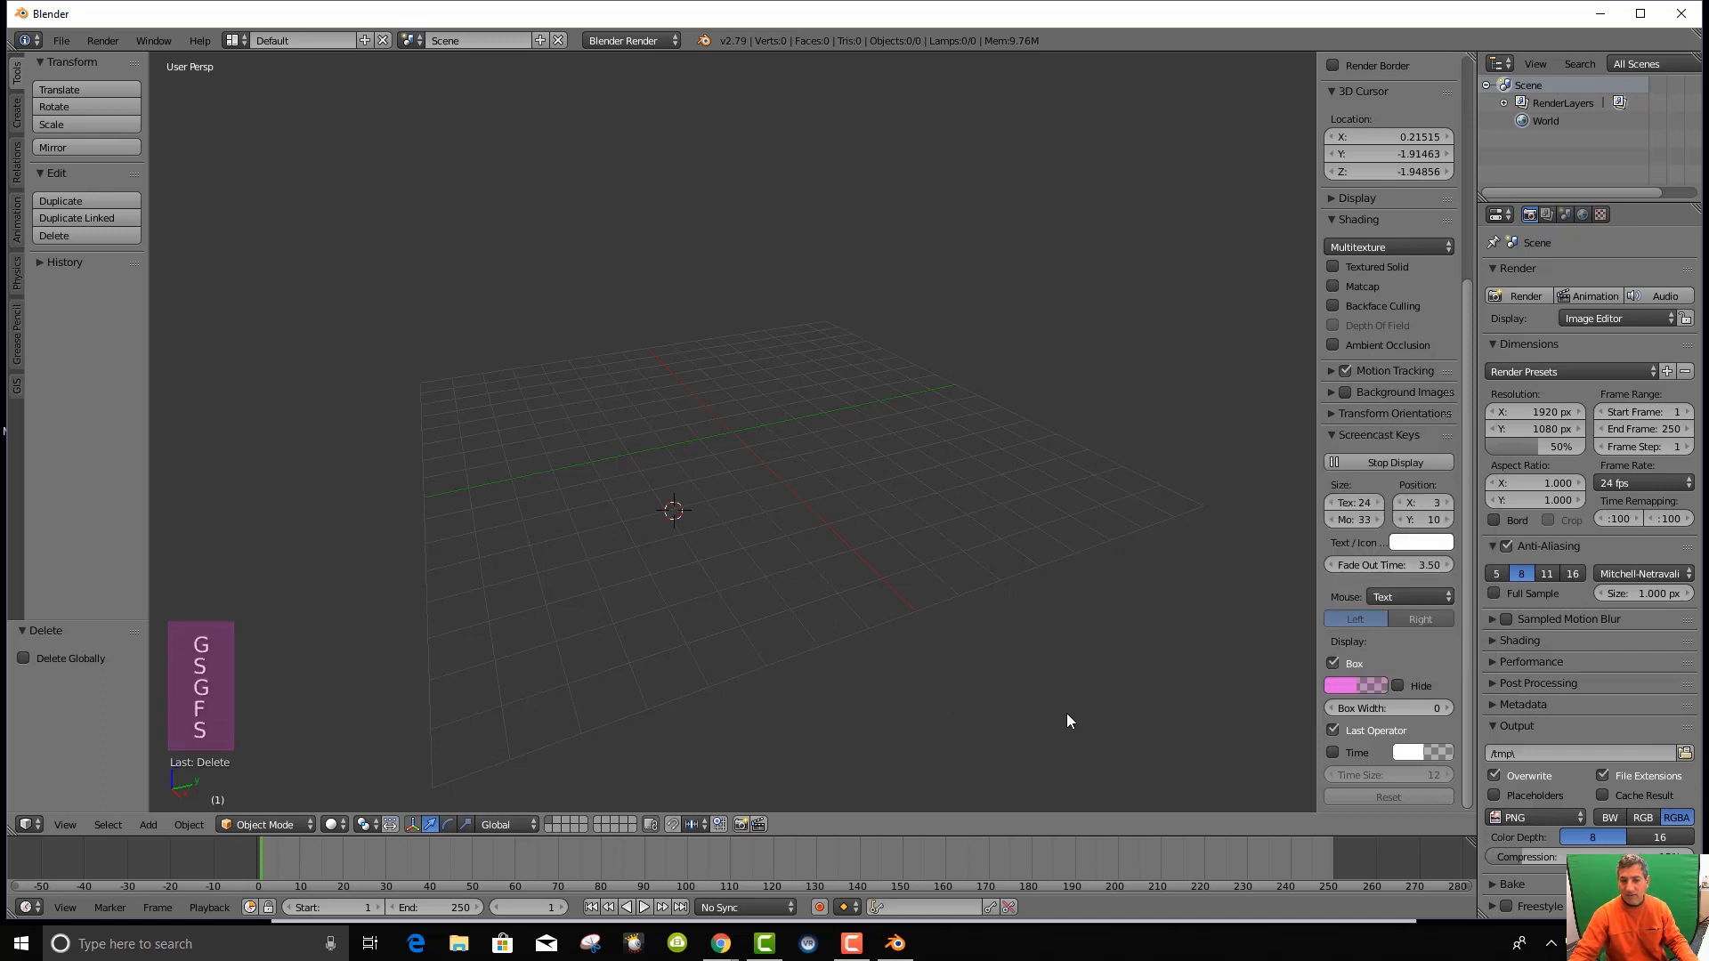
{"action": "left_click", "coordinate": [1108, 711]}
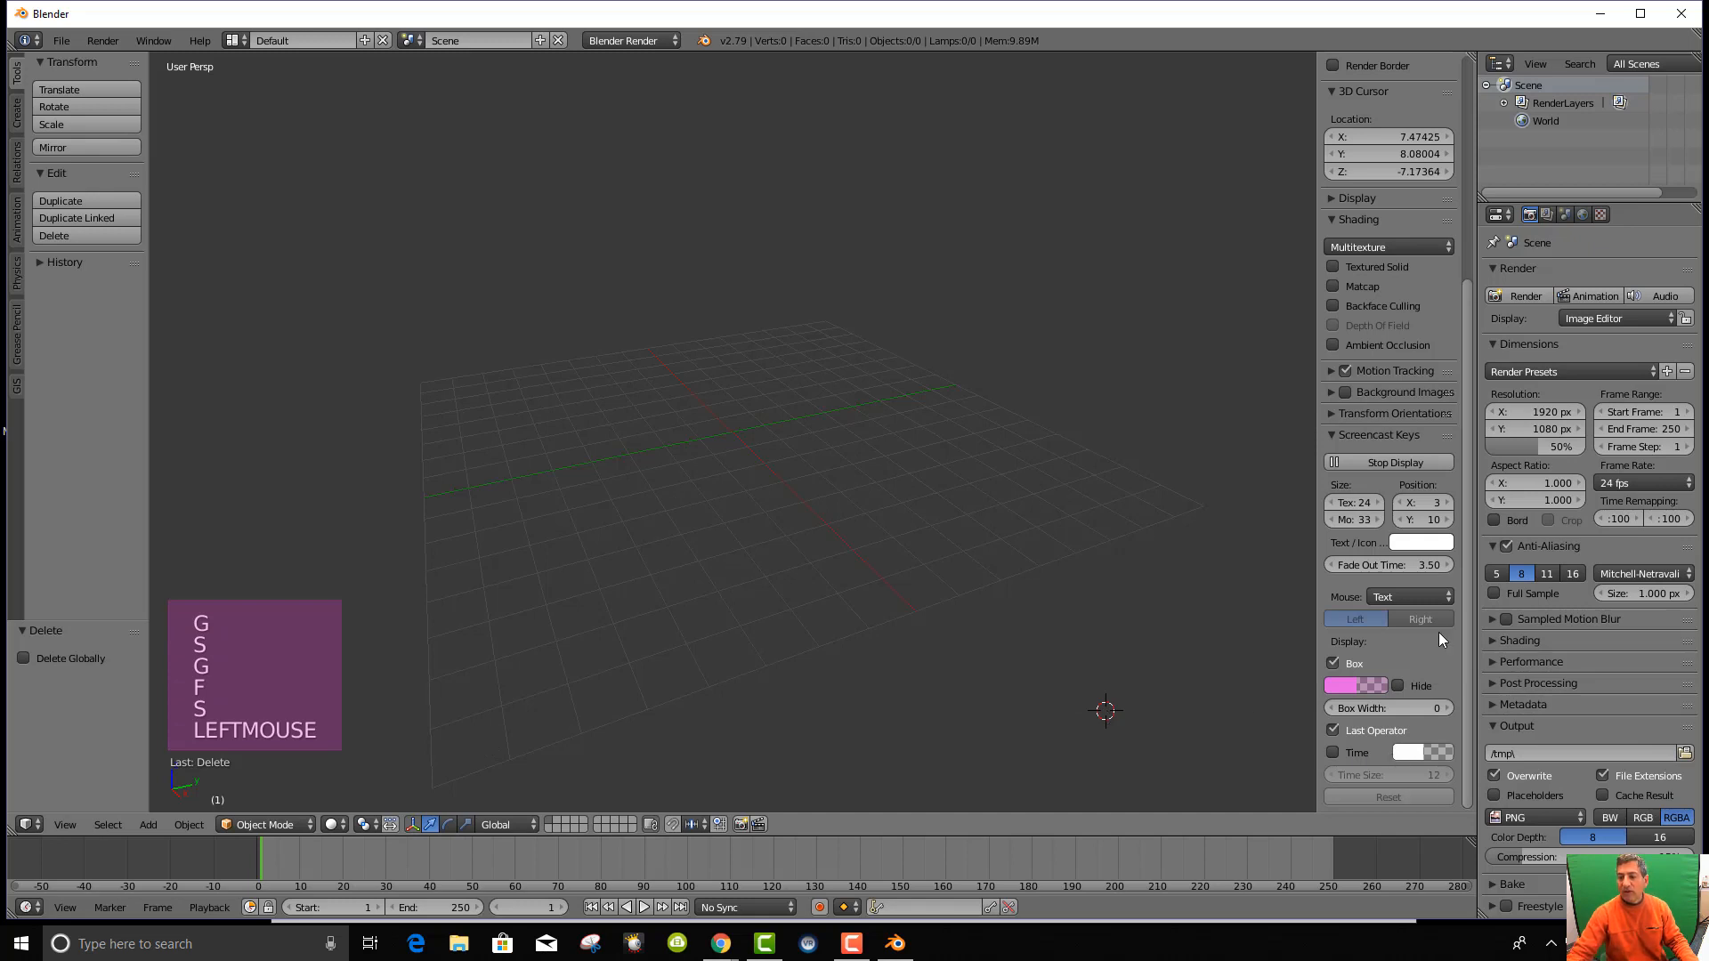
{"action": "scroll", "coordinate": [1435, 681], "scroll_direction": "down", "scroll_amount": 4}
{"action": "scroll", "coordinate": [1387, 686], "scroll_direction": "up", "scroll_amount": 5}
{"action": "scroll", "coordinate": [1023, 681], "scroll_direction": "up", "scroll_amount": 3}
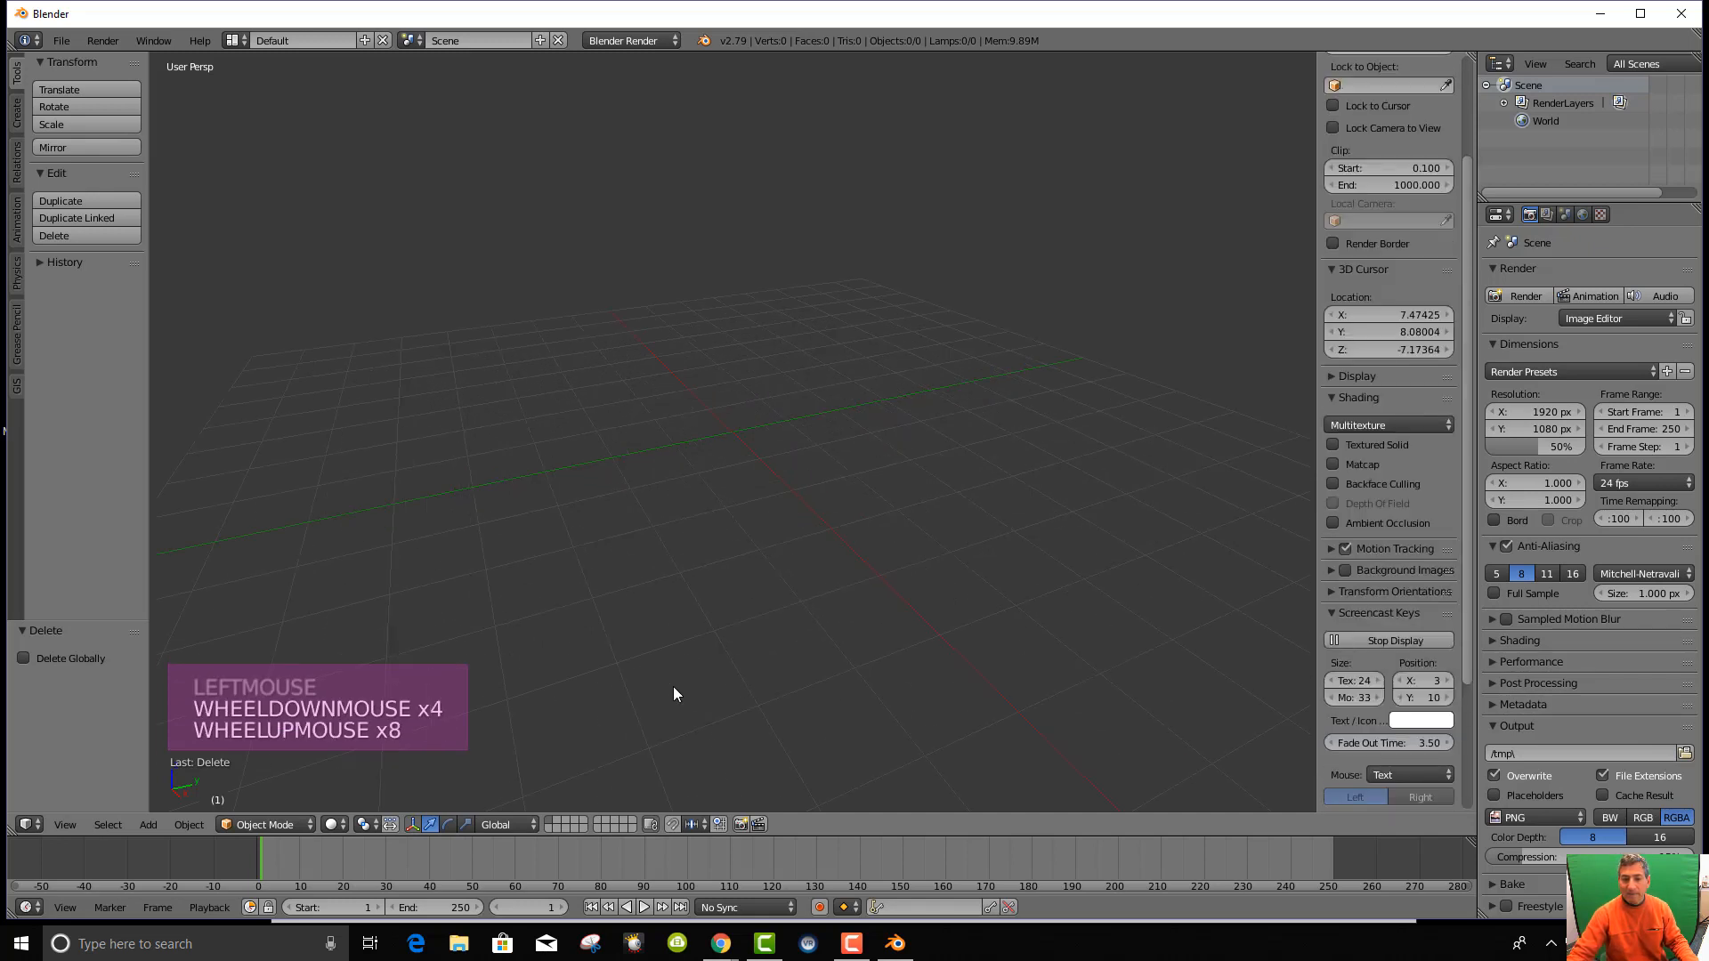
{"action": "left_click", "coordinate": [62, 42]}
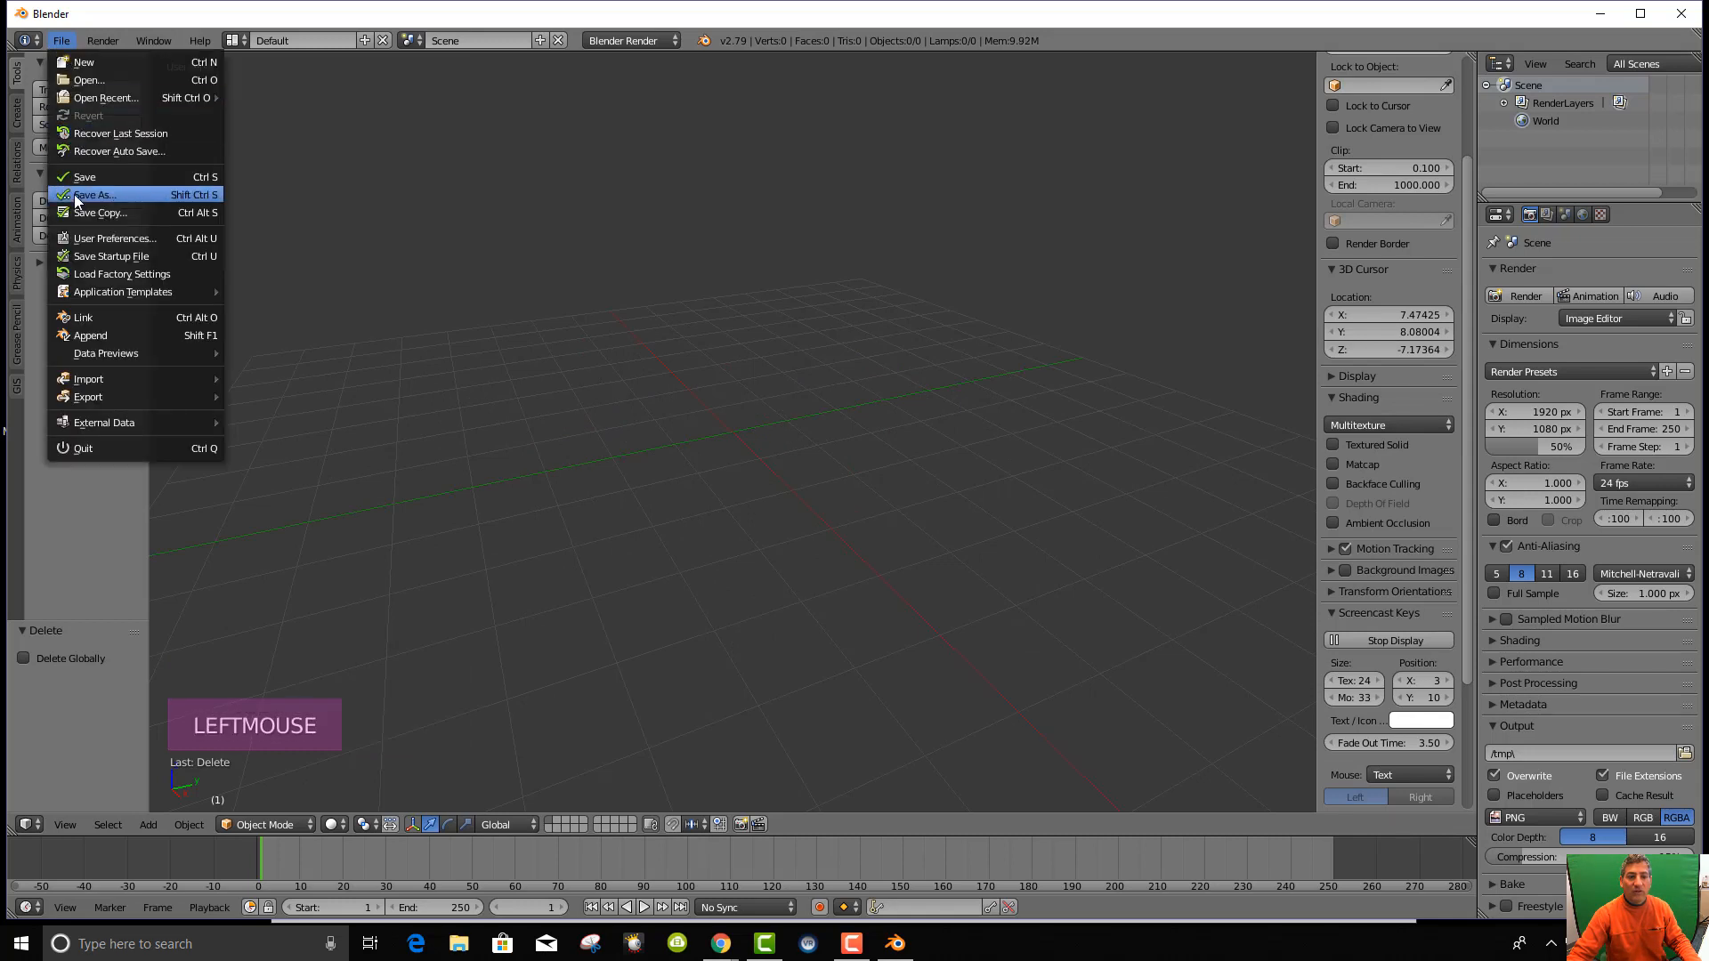
In User Preferences, toggle the Screencast Keys add-on off and on and start its display.
{"action": "left_click", "coordinate": [116, 238]}
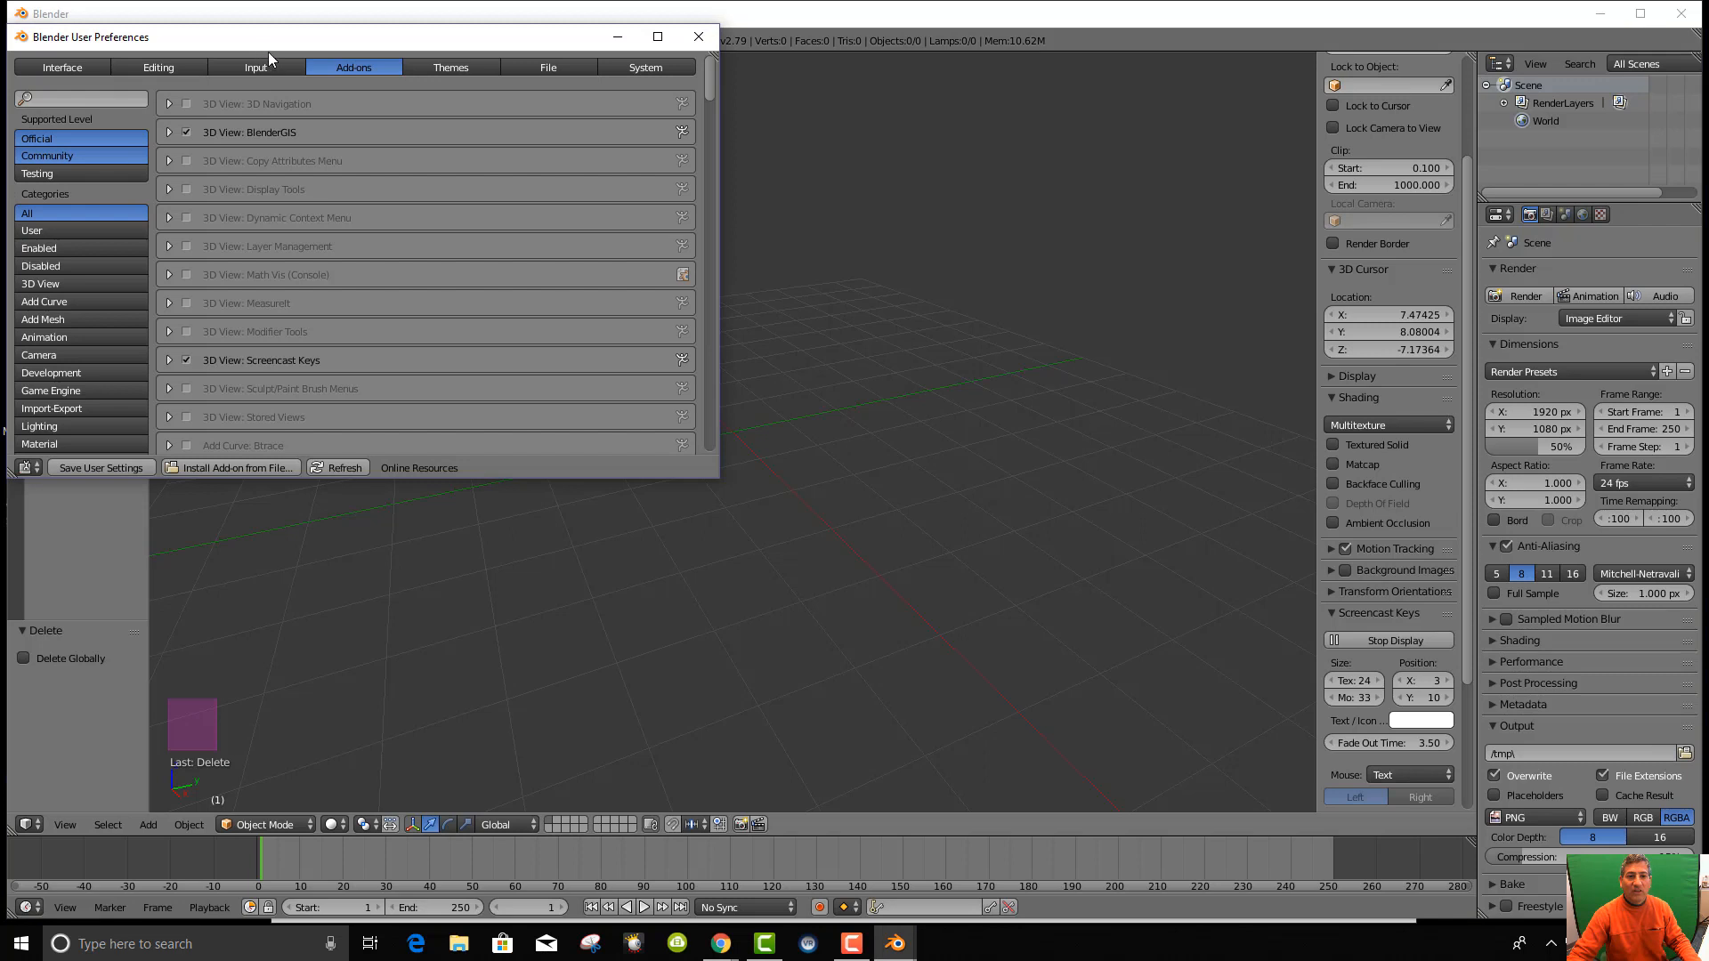
{"action": "left_click_drag", "start_coordinate": [264, 39], "coordinate": [390, 49]}
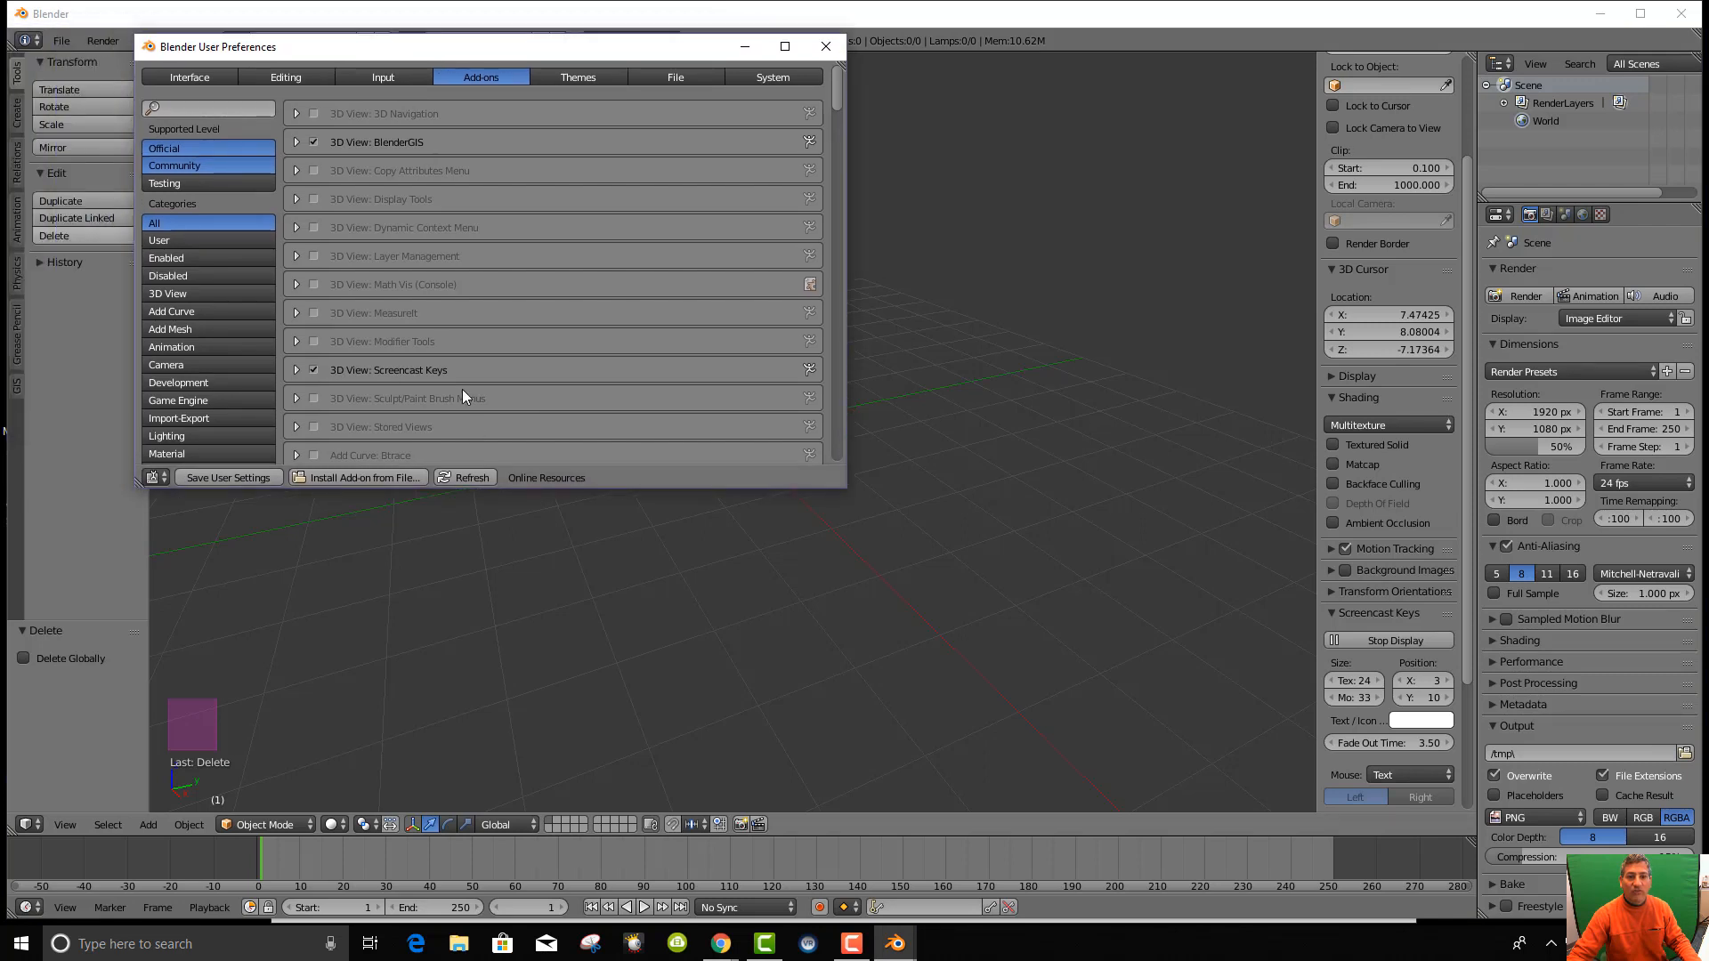
{"action": "left_click", "coordinate": [311, 371]}
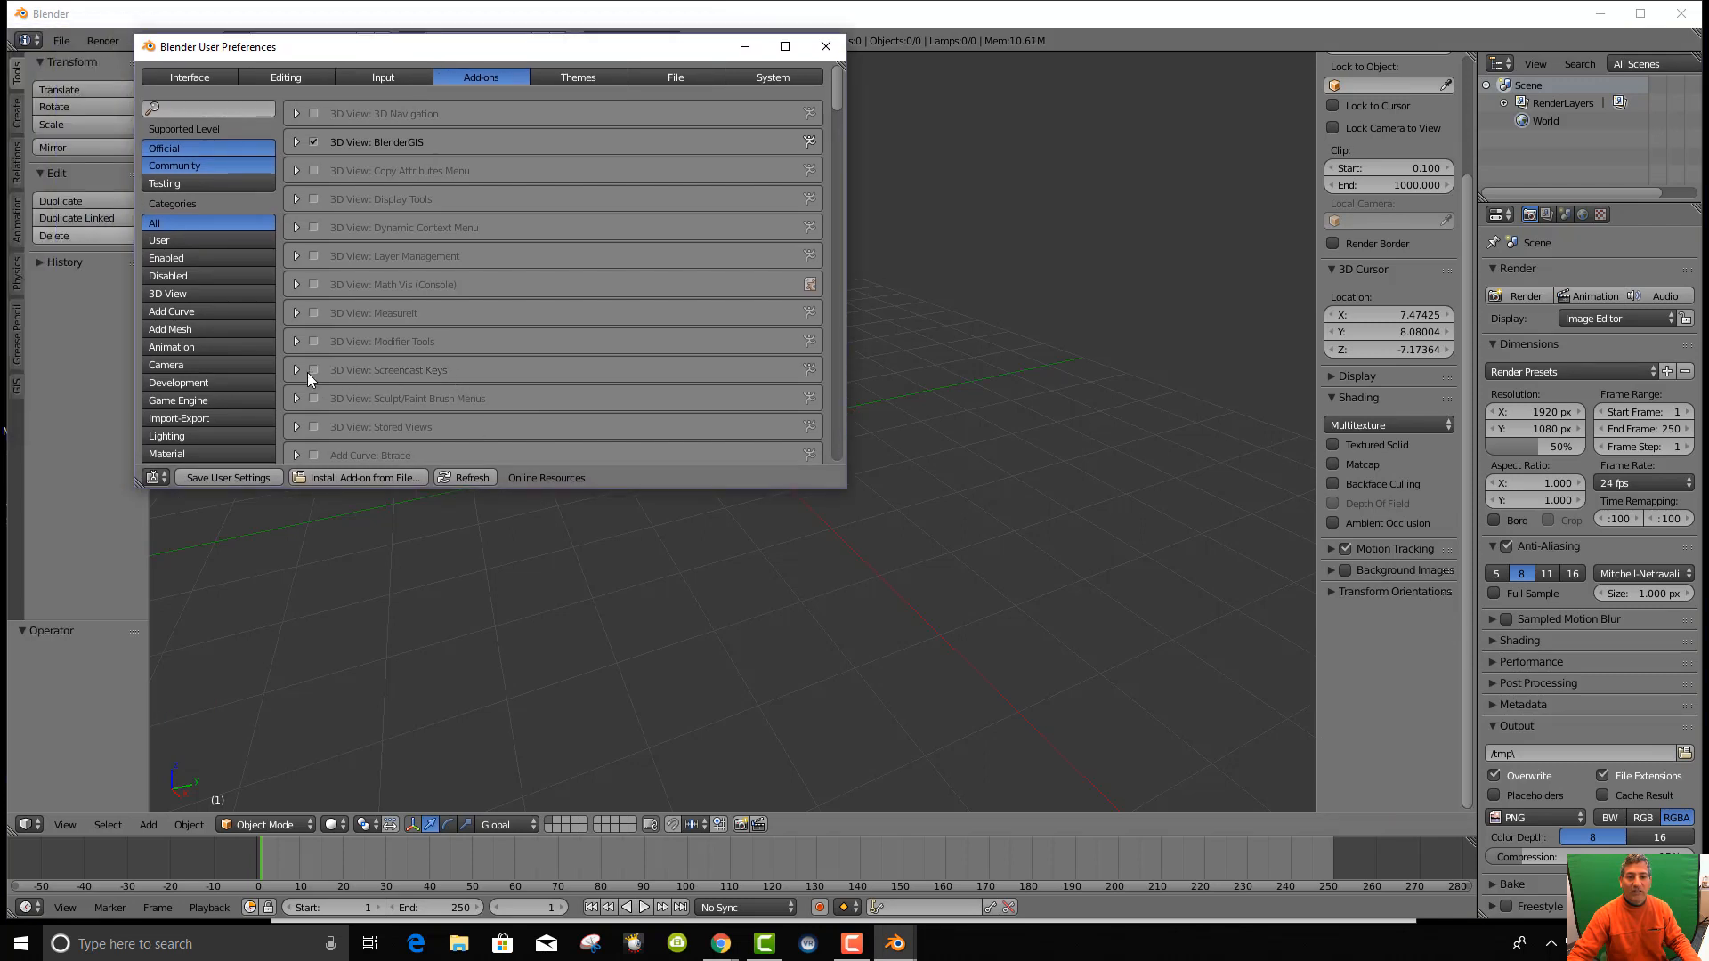
{"action": "left_click", "coordinate": [316, 367]}
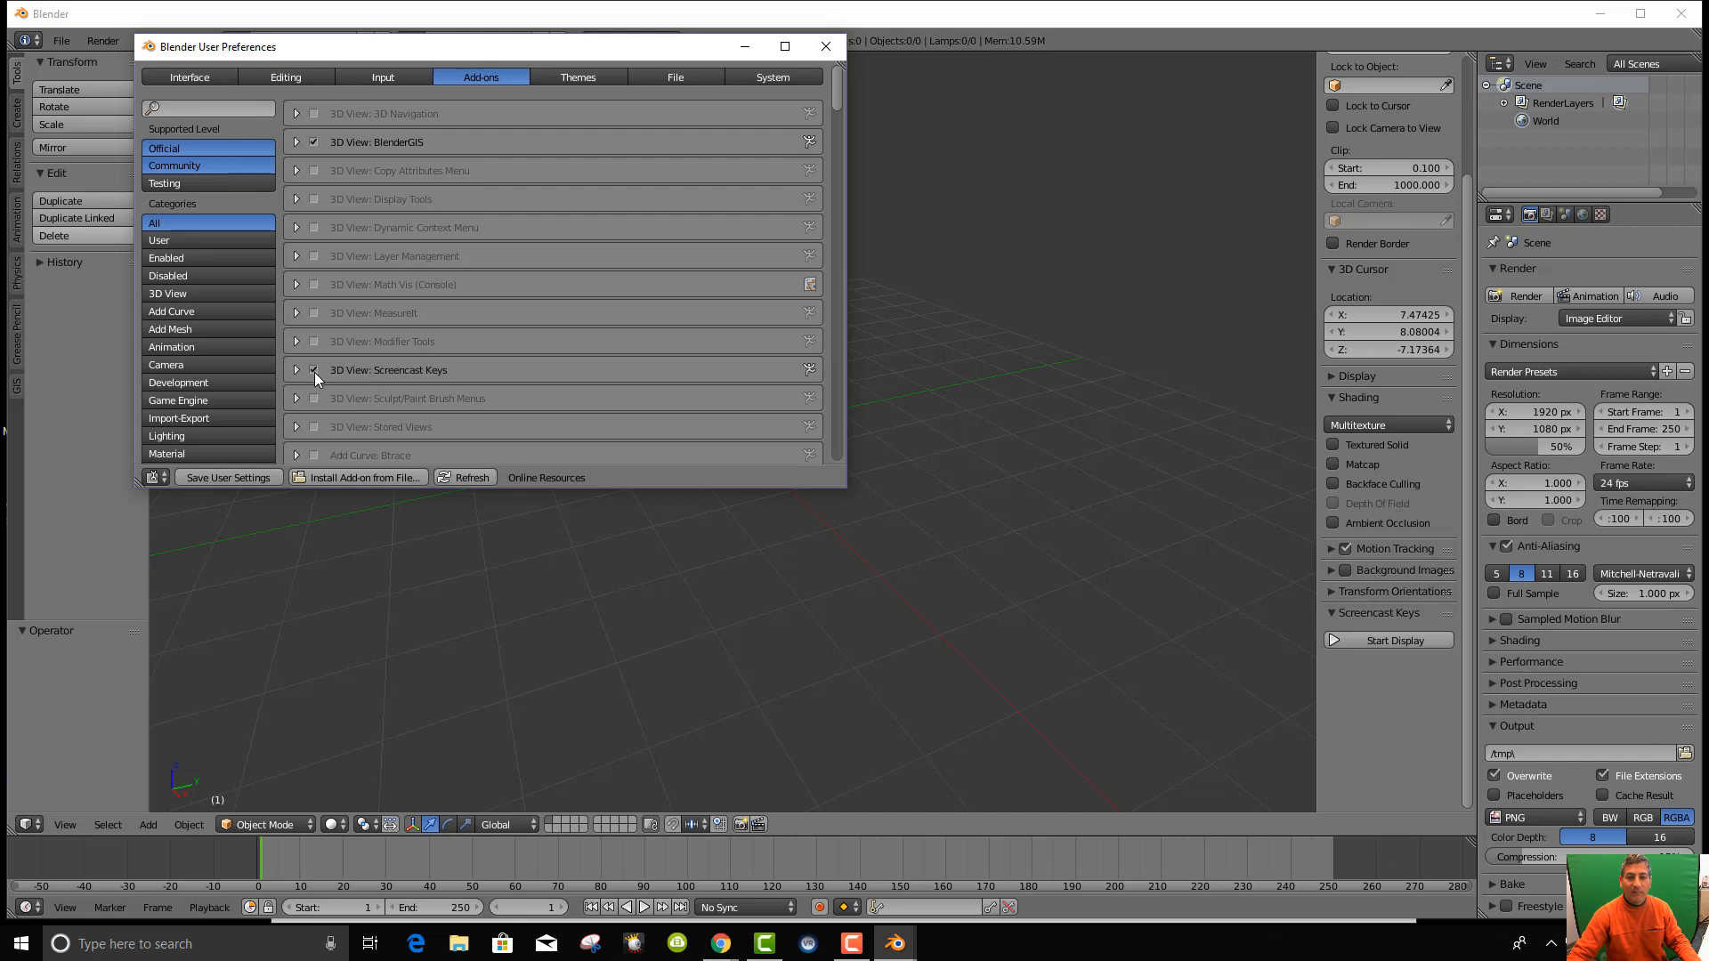
{"action": "left_click", "coordinate": [1384, 639]}
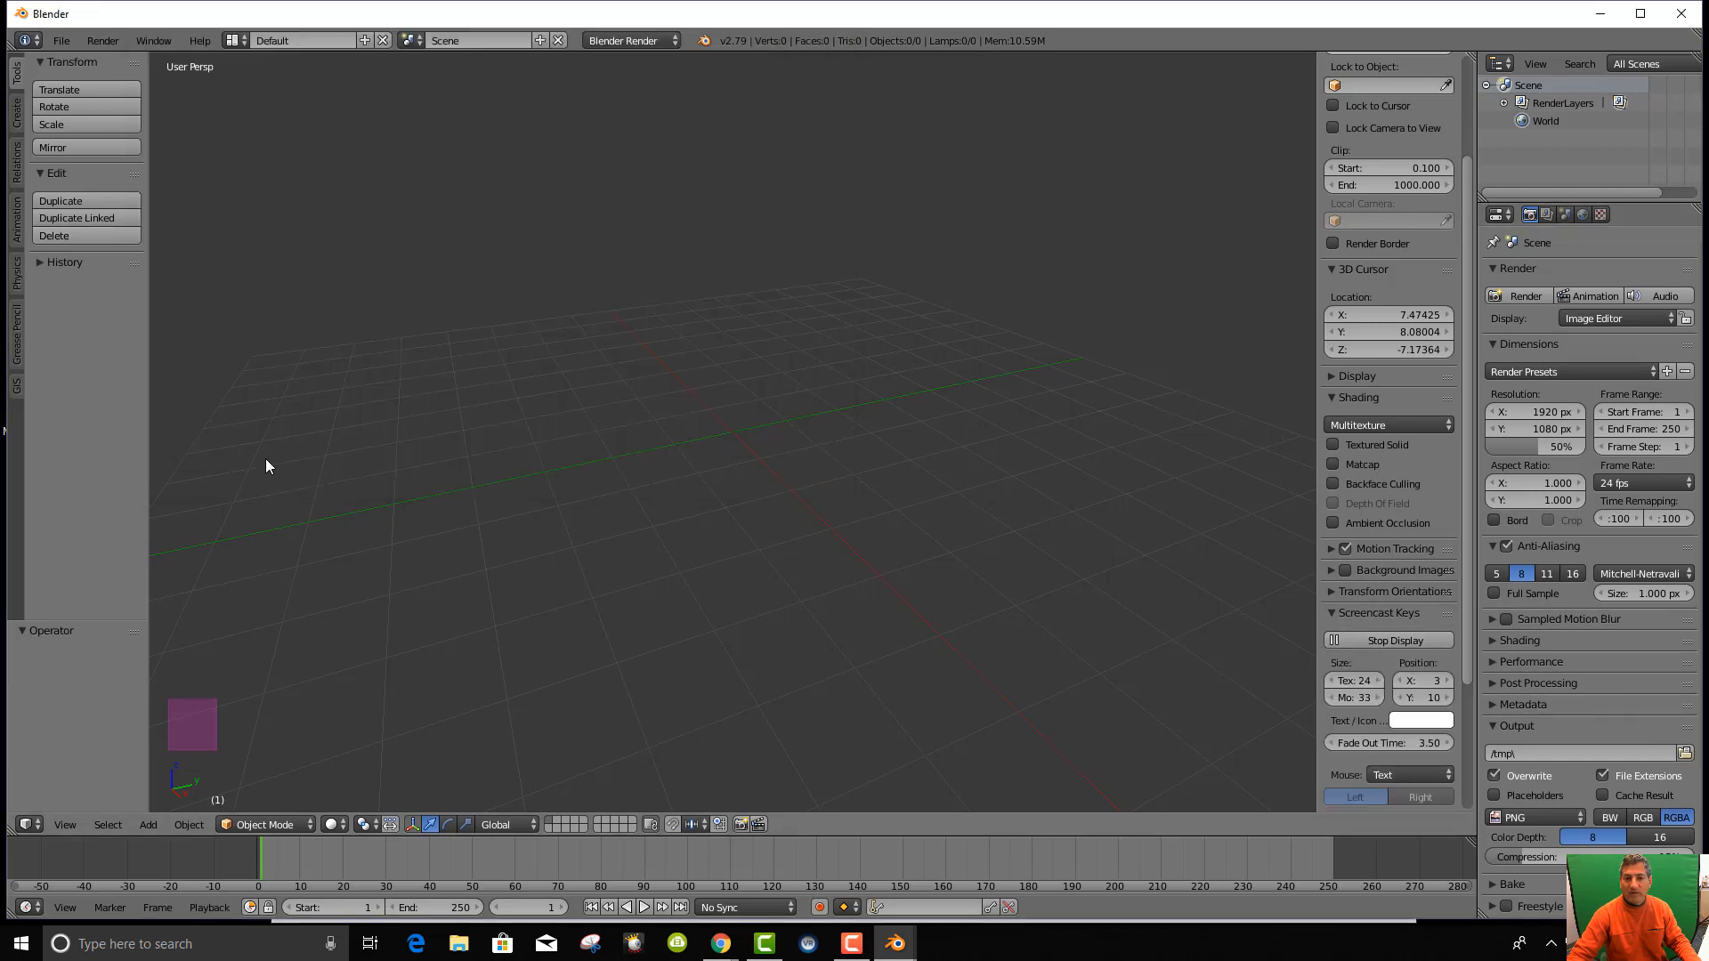
Reopen the add-on preferences, begin Install Add-on from File, then minimize preferences.
{"action": "left_click", "coordinate": [64, 41]}
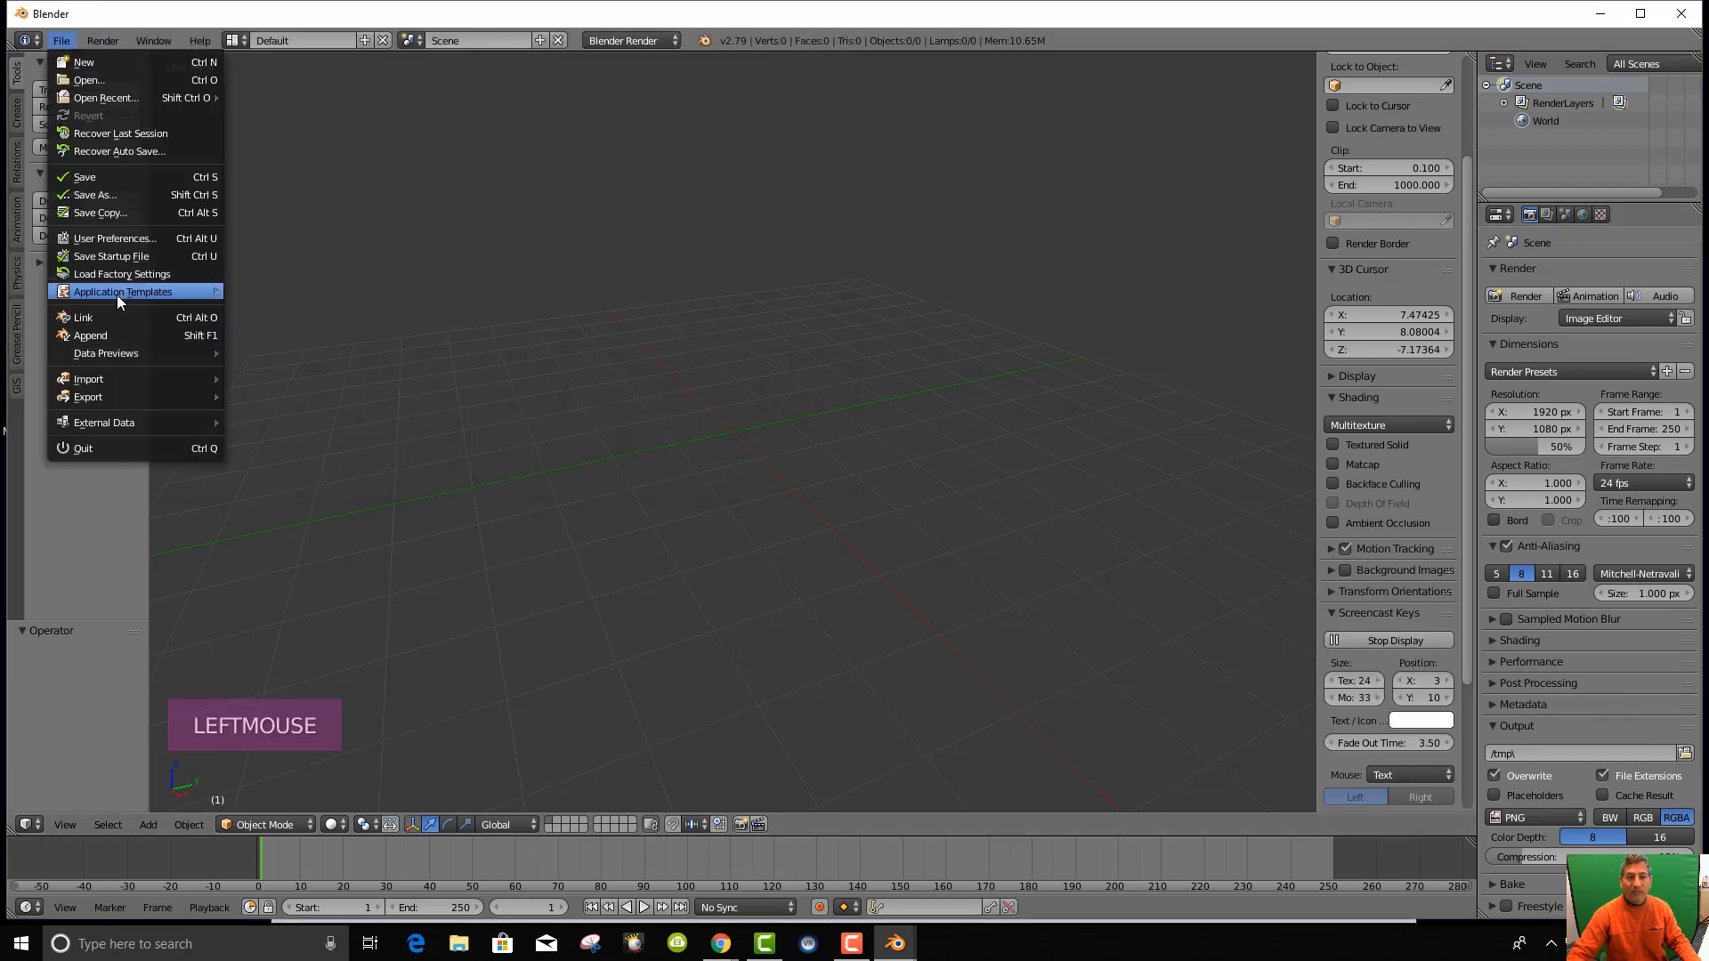
{"action": "left_click", "coordinate": [110, 237]}
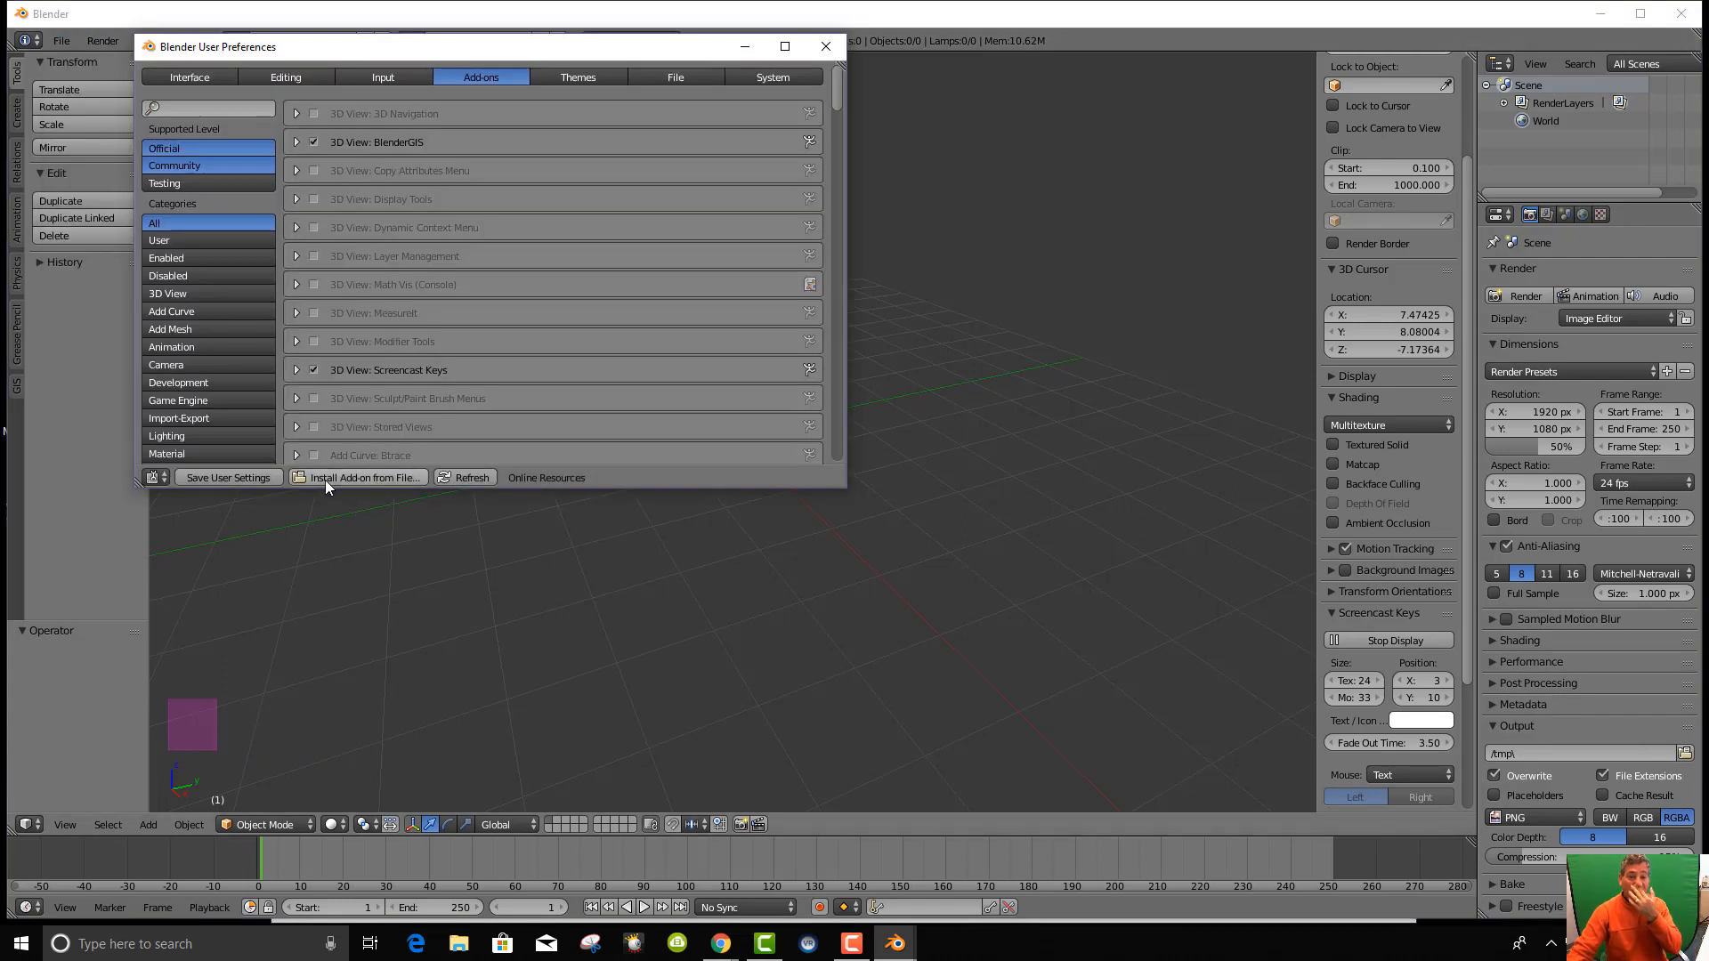
{"action": "left_click", "coordinate": [354, 477]}
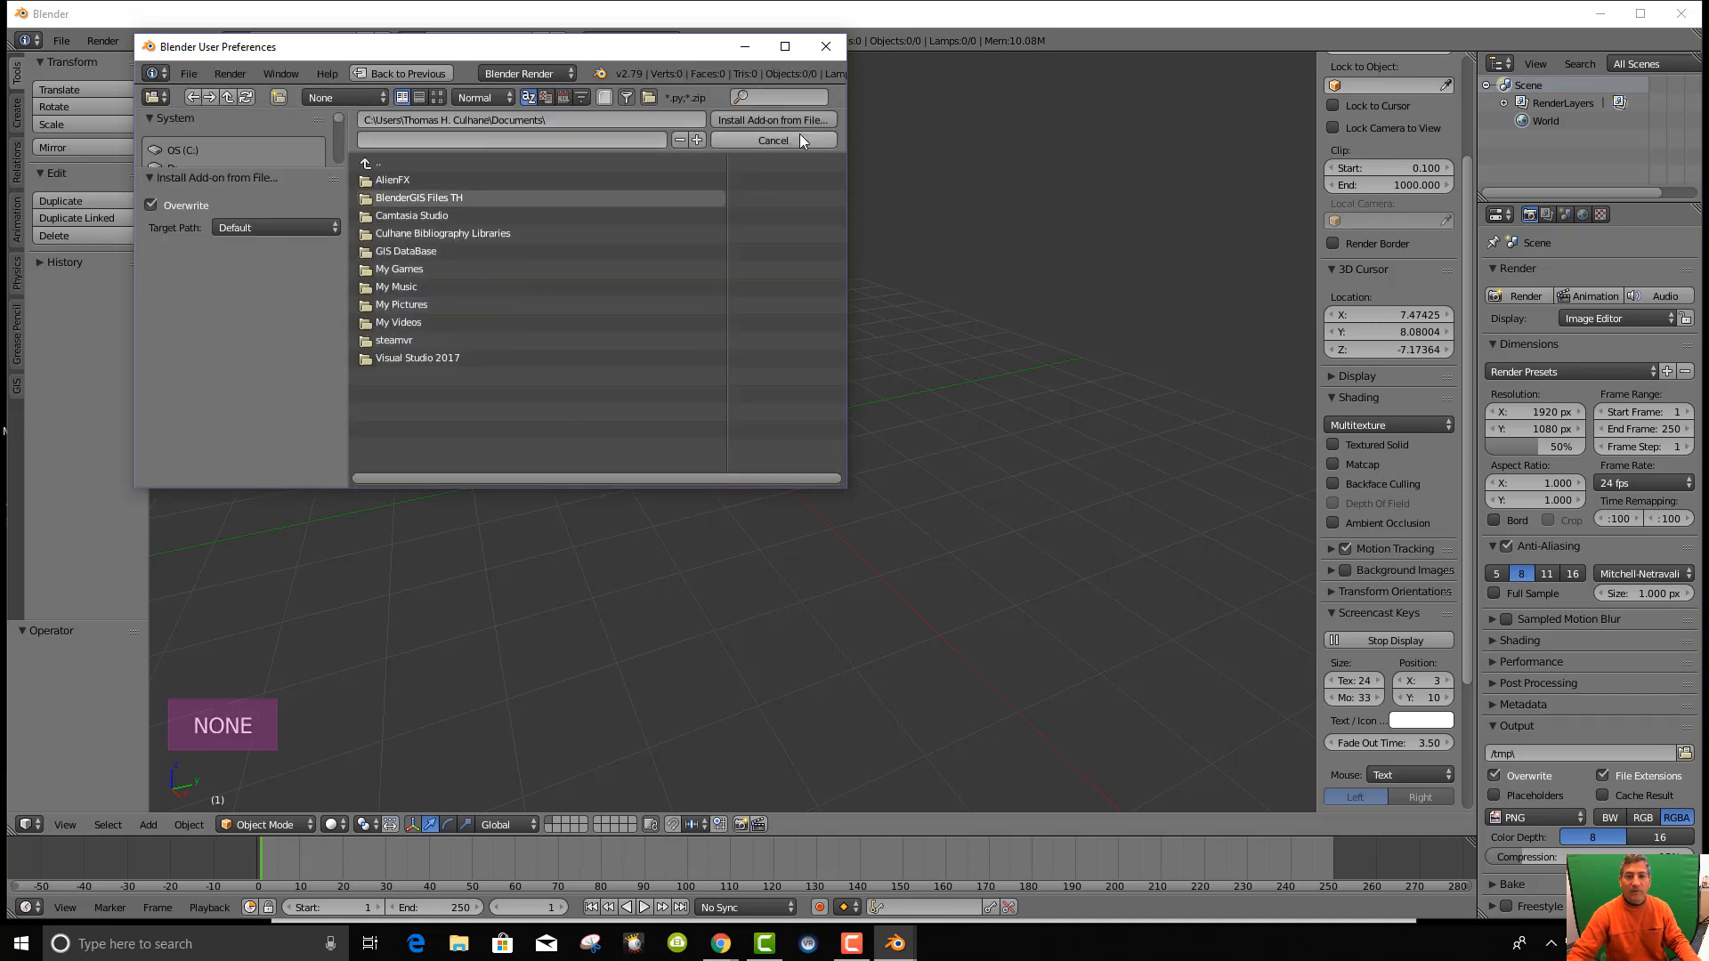
{"action": "left_click", "coordinate": [745, 46]}
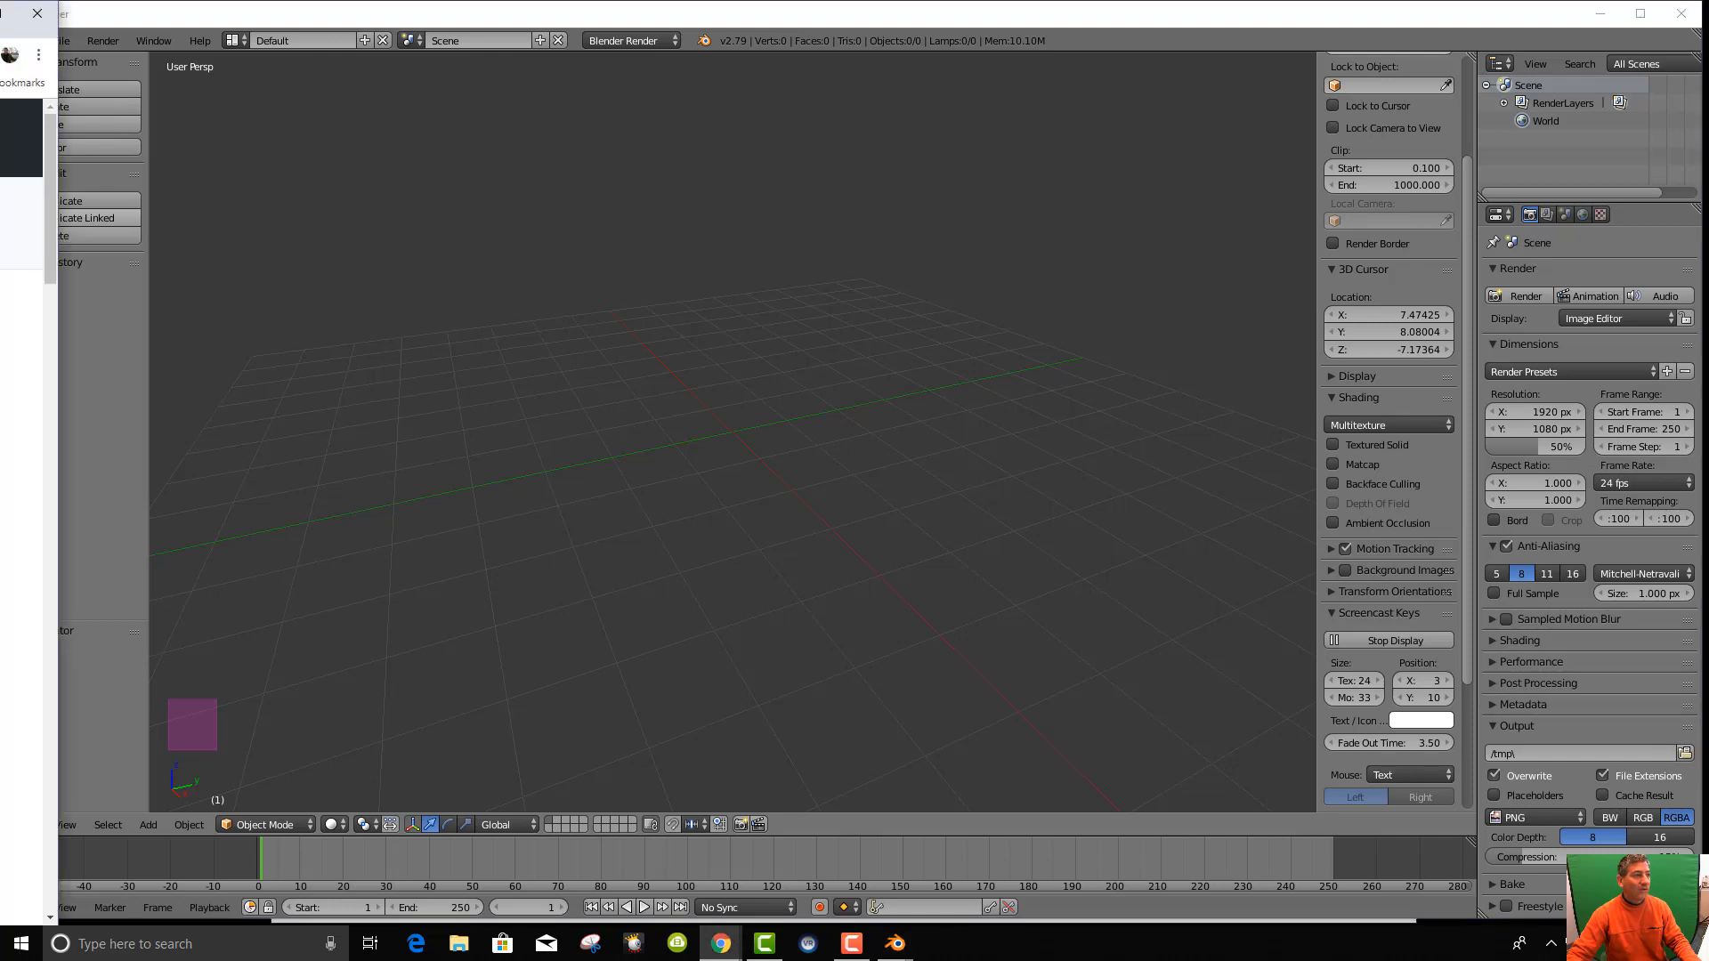
In Chrome, search 'screen cast keys blender 2.79' and open the Blender Wiki result.
{"action": "left_click_drag", "start_coordinate": [0, 54], "coordinate": [753, 64]}
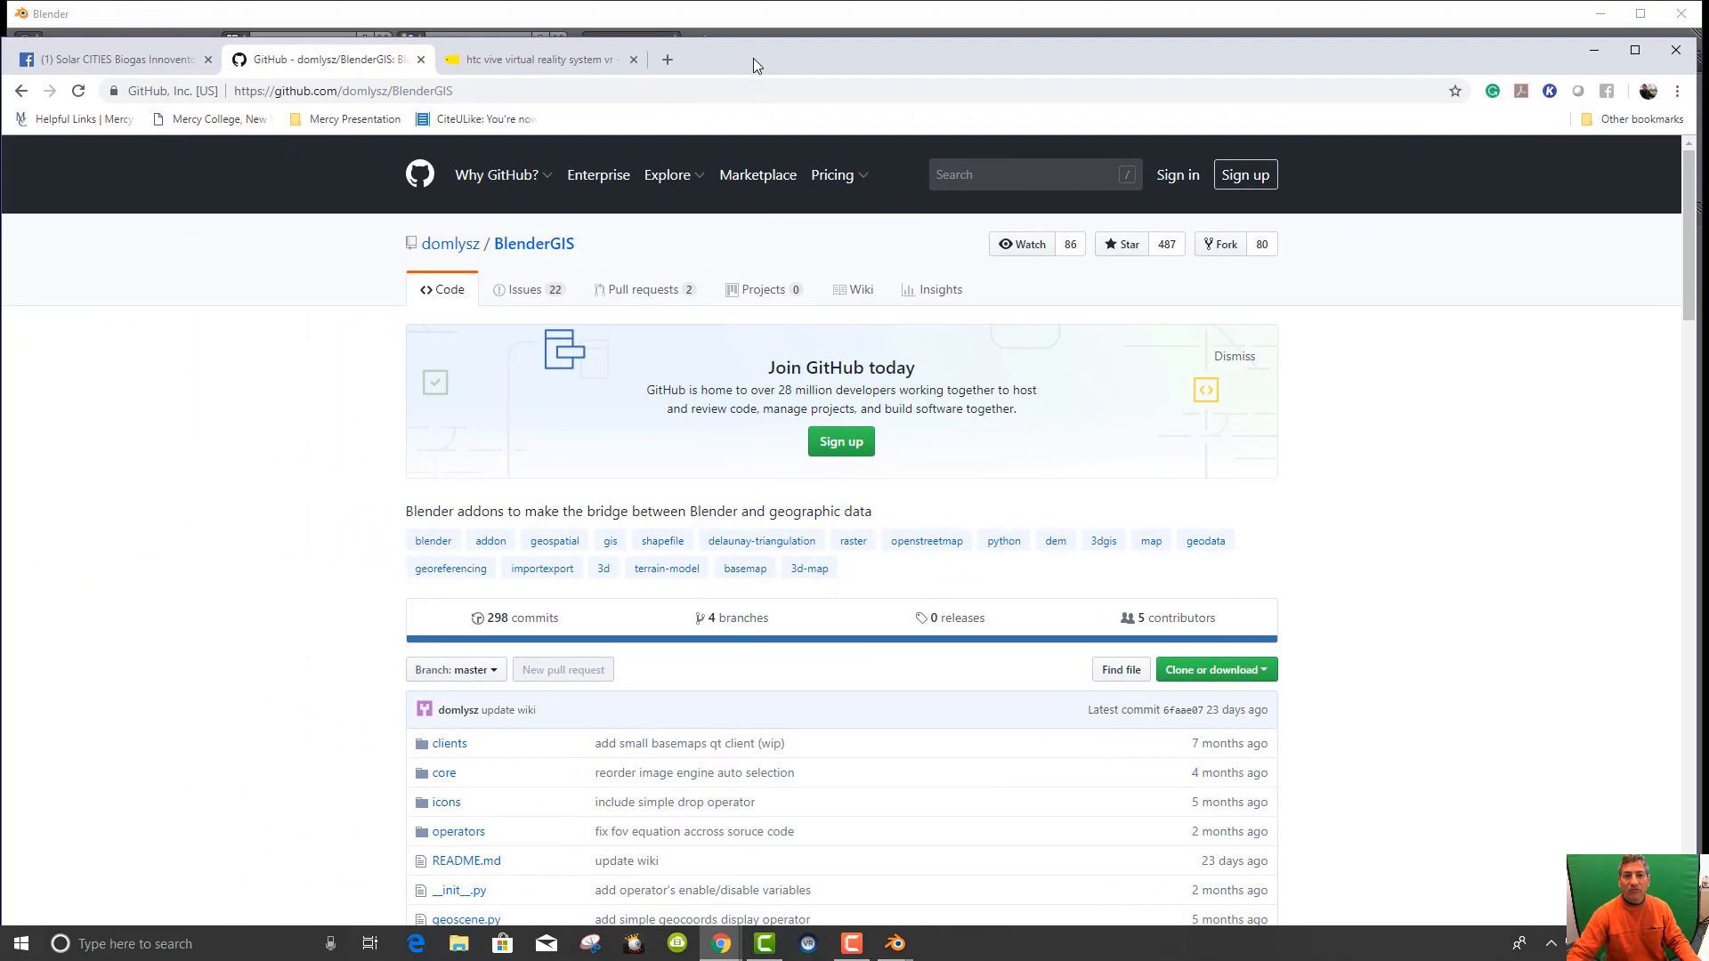
{"action": "left_click", "coordinate": [668, 60]}
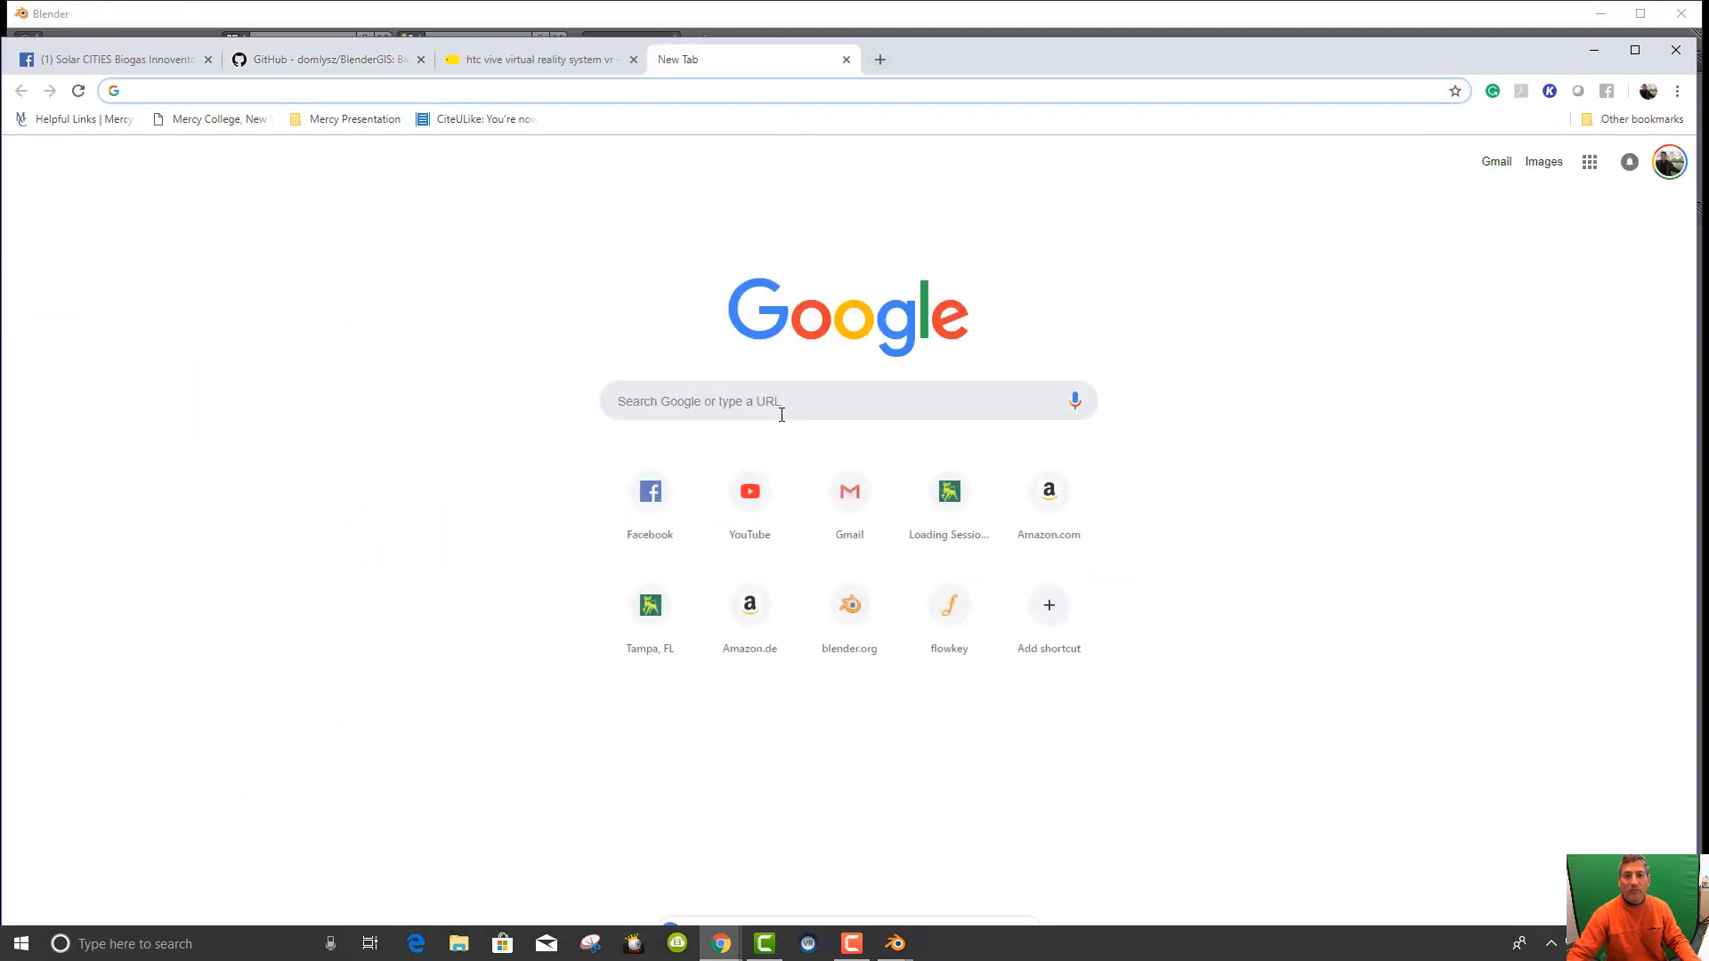
{"action": "left_click", "coordinate": [783, 408]}
{"action": "type", "text": "screen cast keys blender 2.79"}
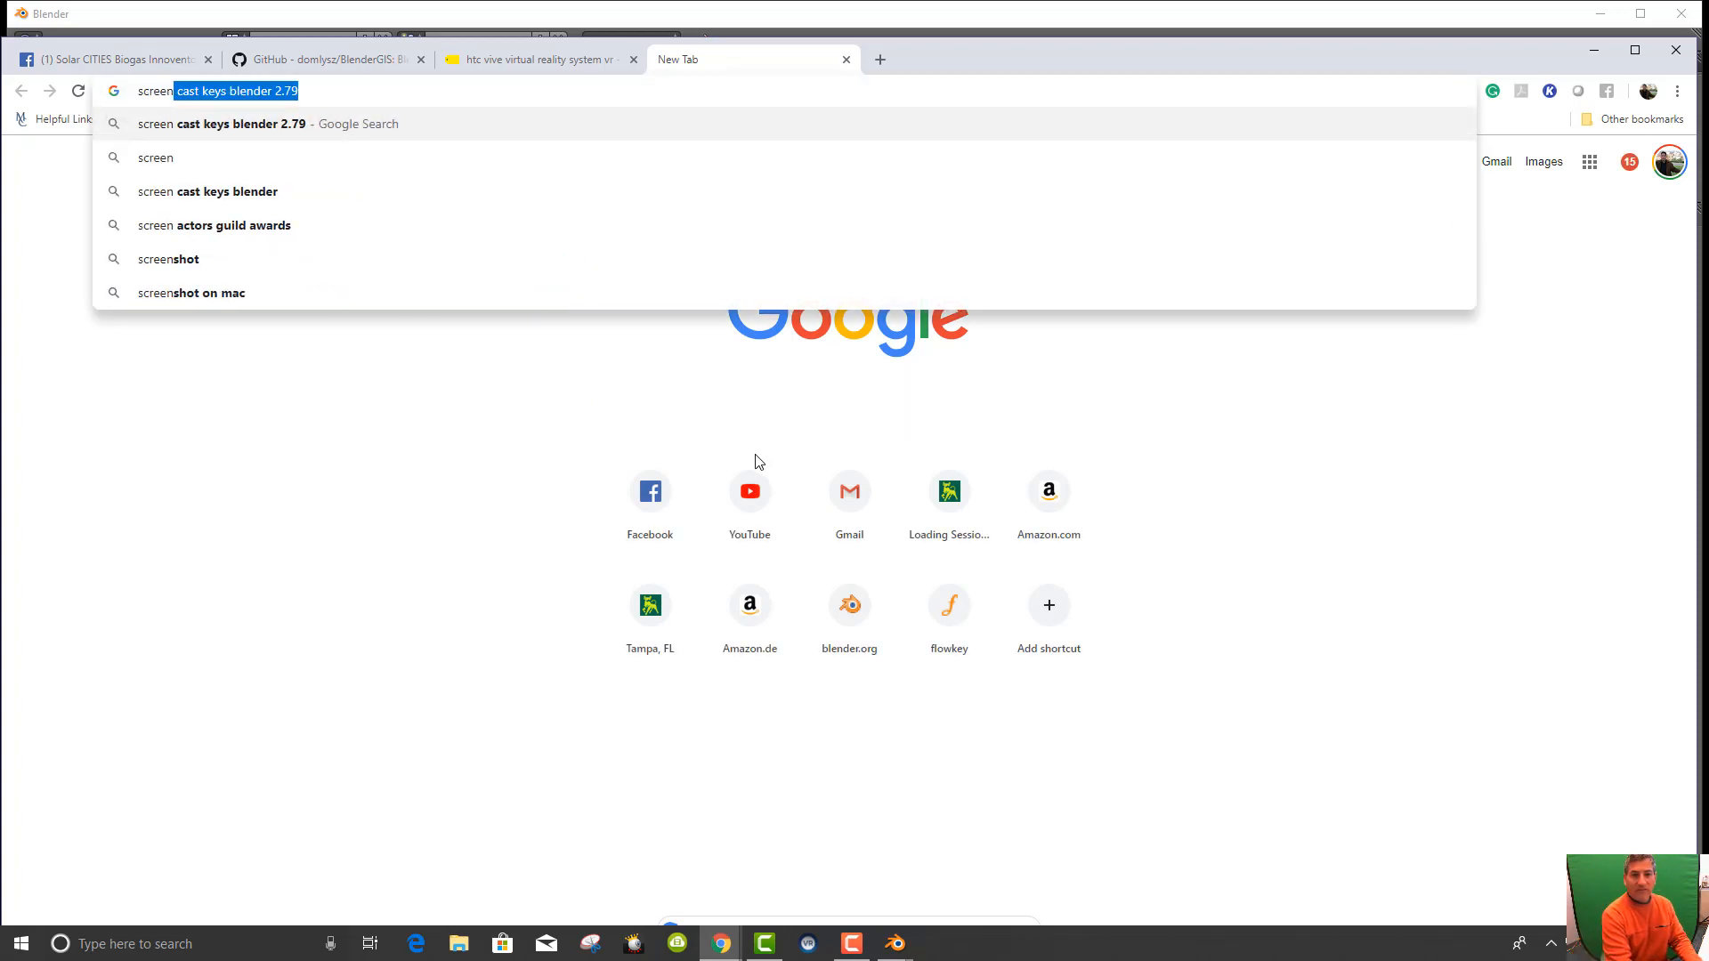
{"action": "key", "text": "Return"}
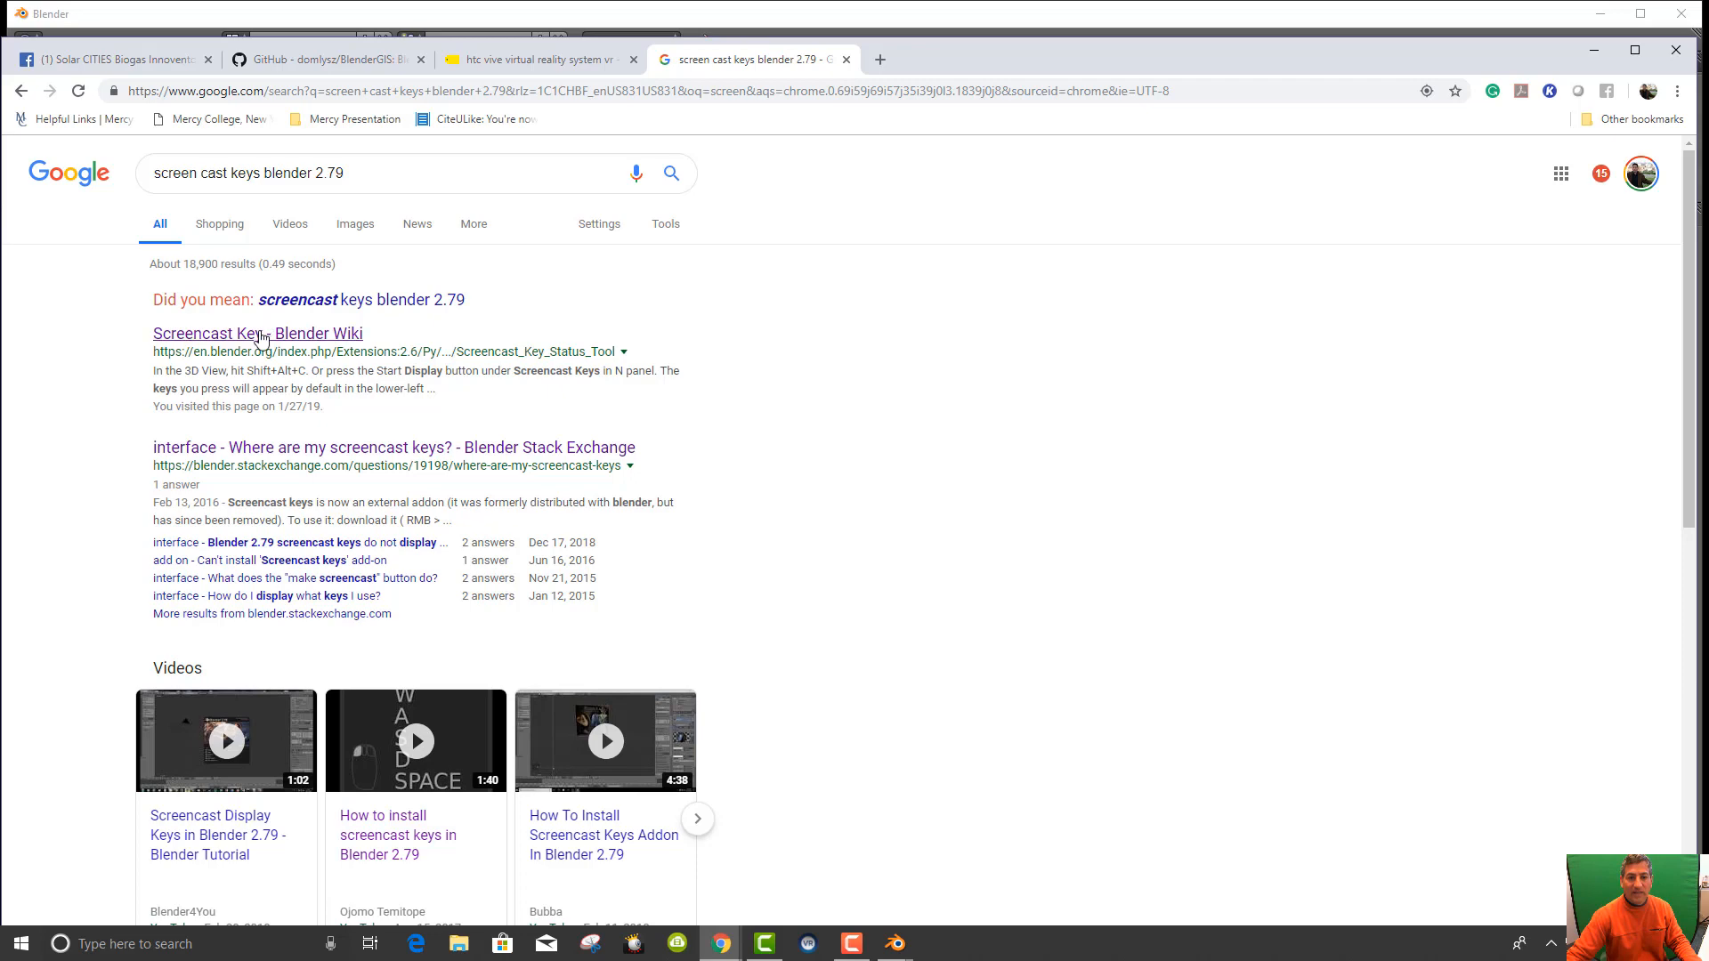
{"action": "left_click", "coordinate": [256, 340]}
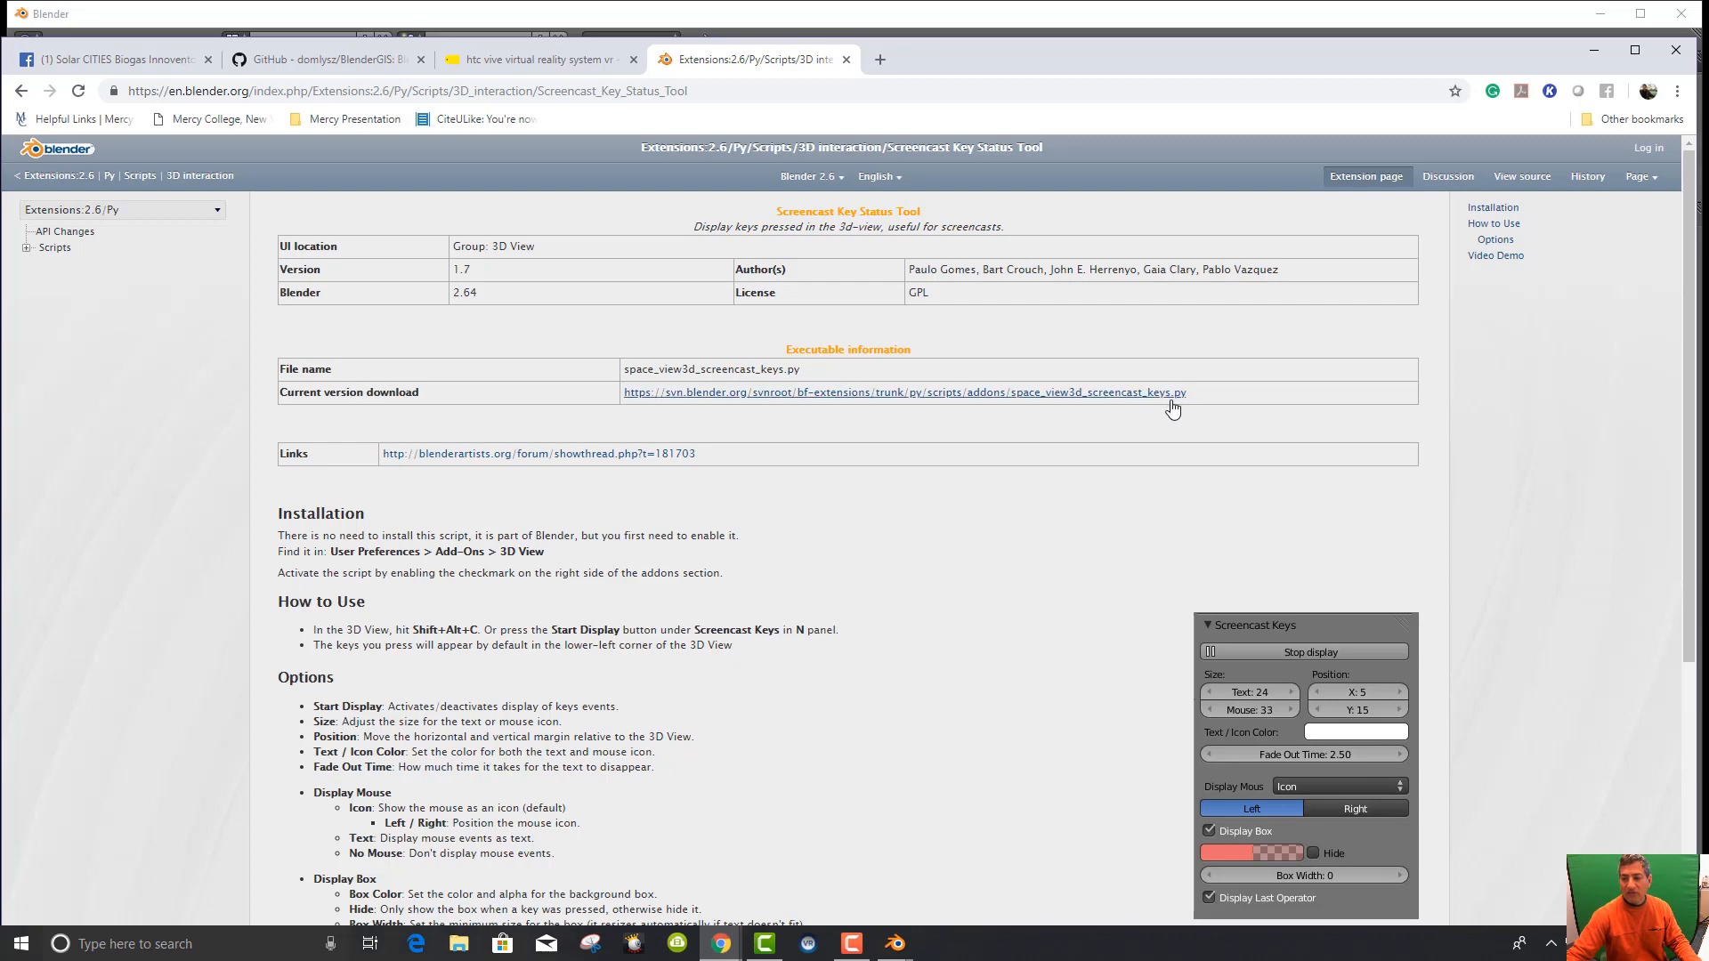
Open the wiki's raw space_view3d_screencast_keys.py download link and select all the script text.
{"action": "scroll", "coordinate": [1009, 535], "scroll_direction": "down", "scroll_amount": 1}
{"action": "scroll", "coordinate": [1006, 535], "scroll_direction": "down", "scroll_amount": 3}
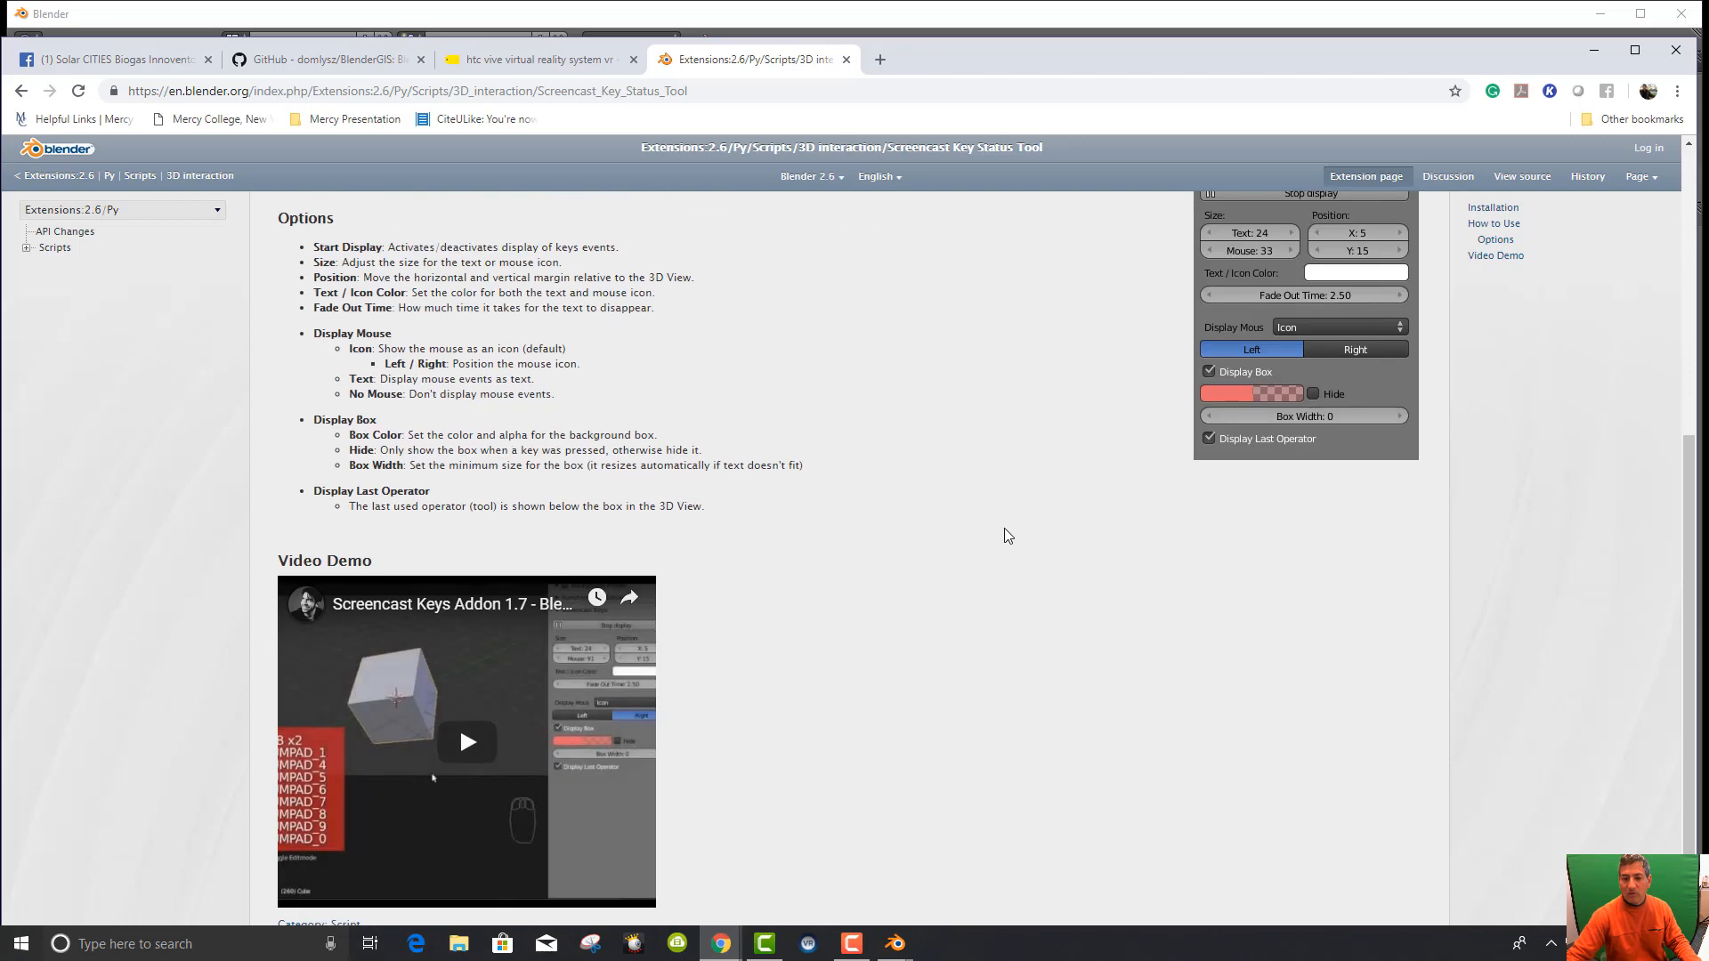
{"action": "scroll", "coordinate": [765, 639], "scroll_direction": "up", "scroll_amount": 4}
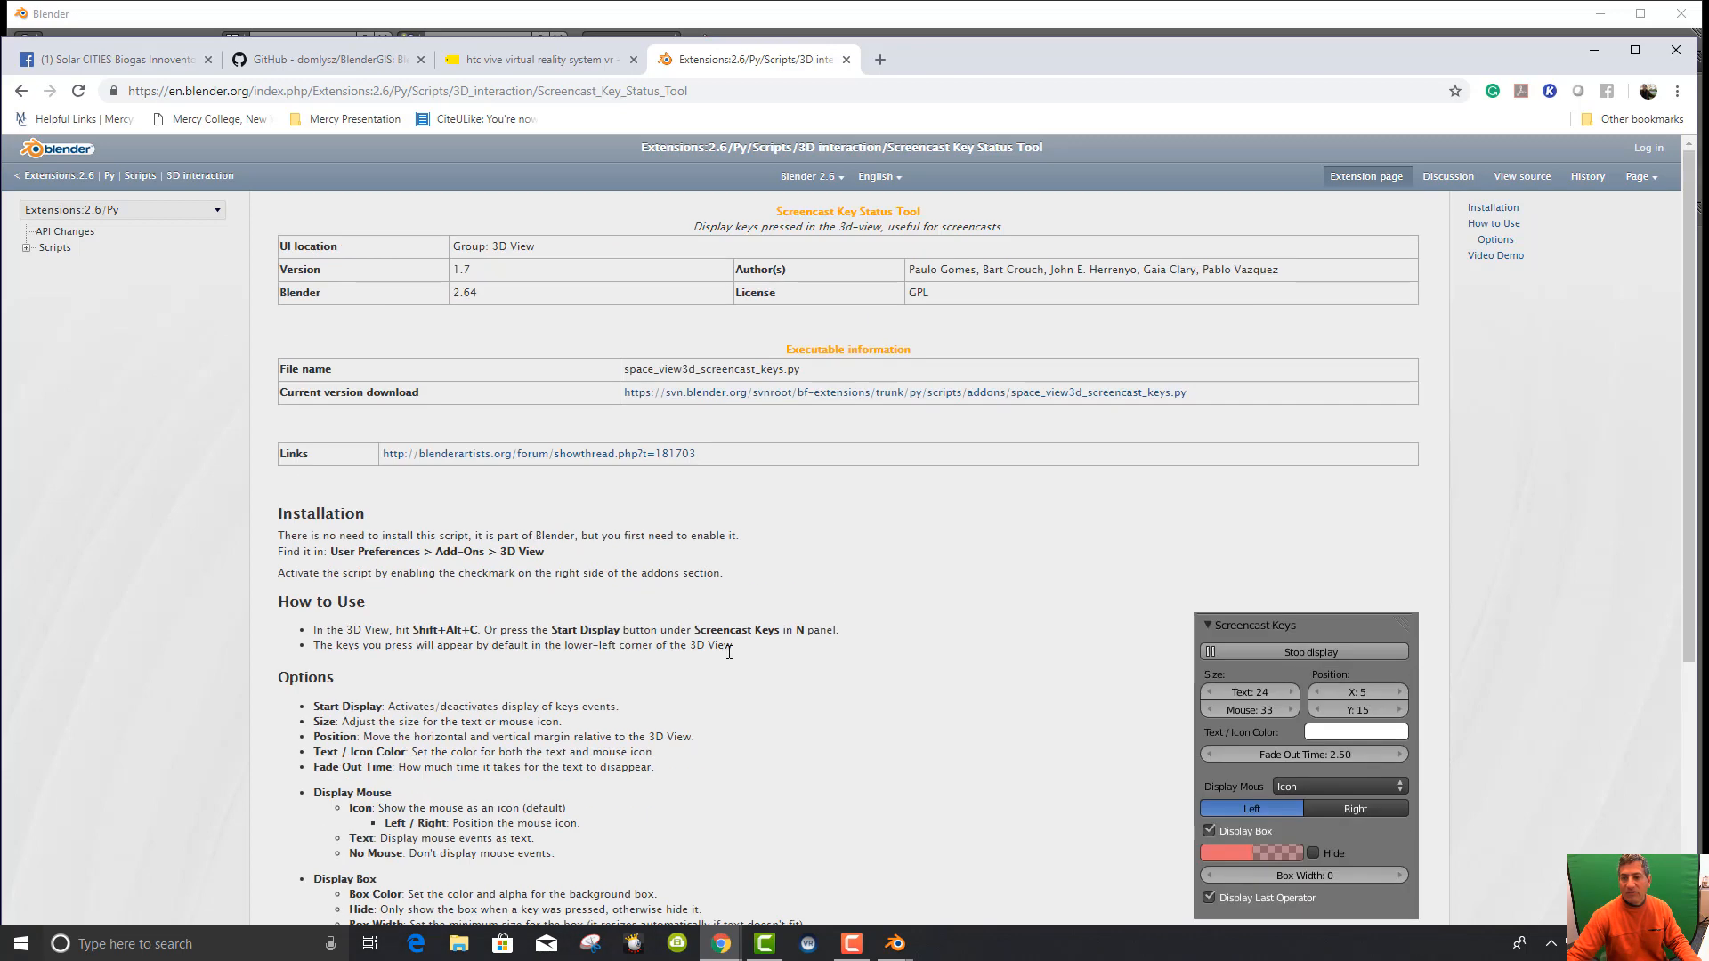
{"action": "left_click", "coordinate": [895, 394]}
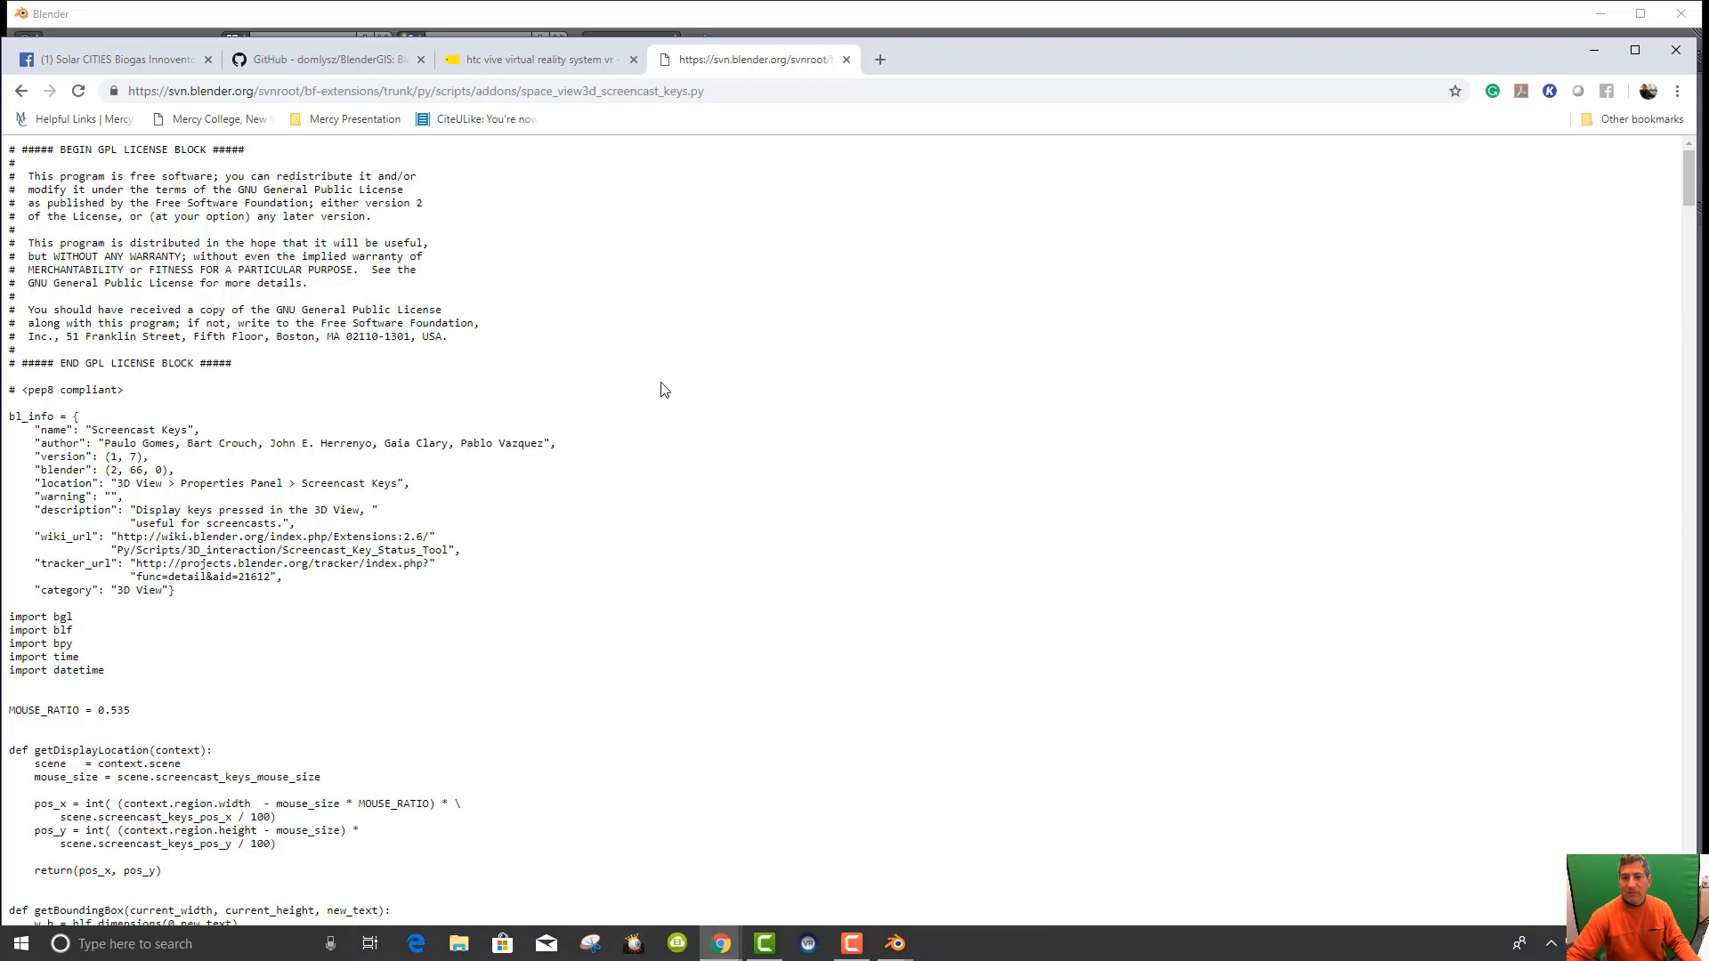
{"action": "scroll", "coordinate": [305, 456], "scroll_direction": "down", "scroll_amount": 5}
{"action": "scroll", "coordinate": [306, 455], "scroll_direction": "down", "scroll_amount": 8}
{"action": "scroll", "coordinate": [299, 463], "scroll_direction": "up", "scroll_amount": 14}
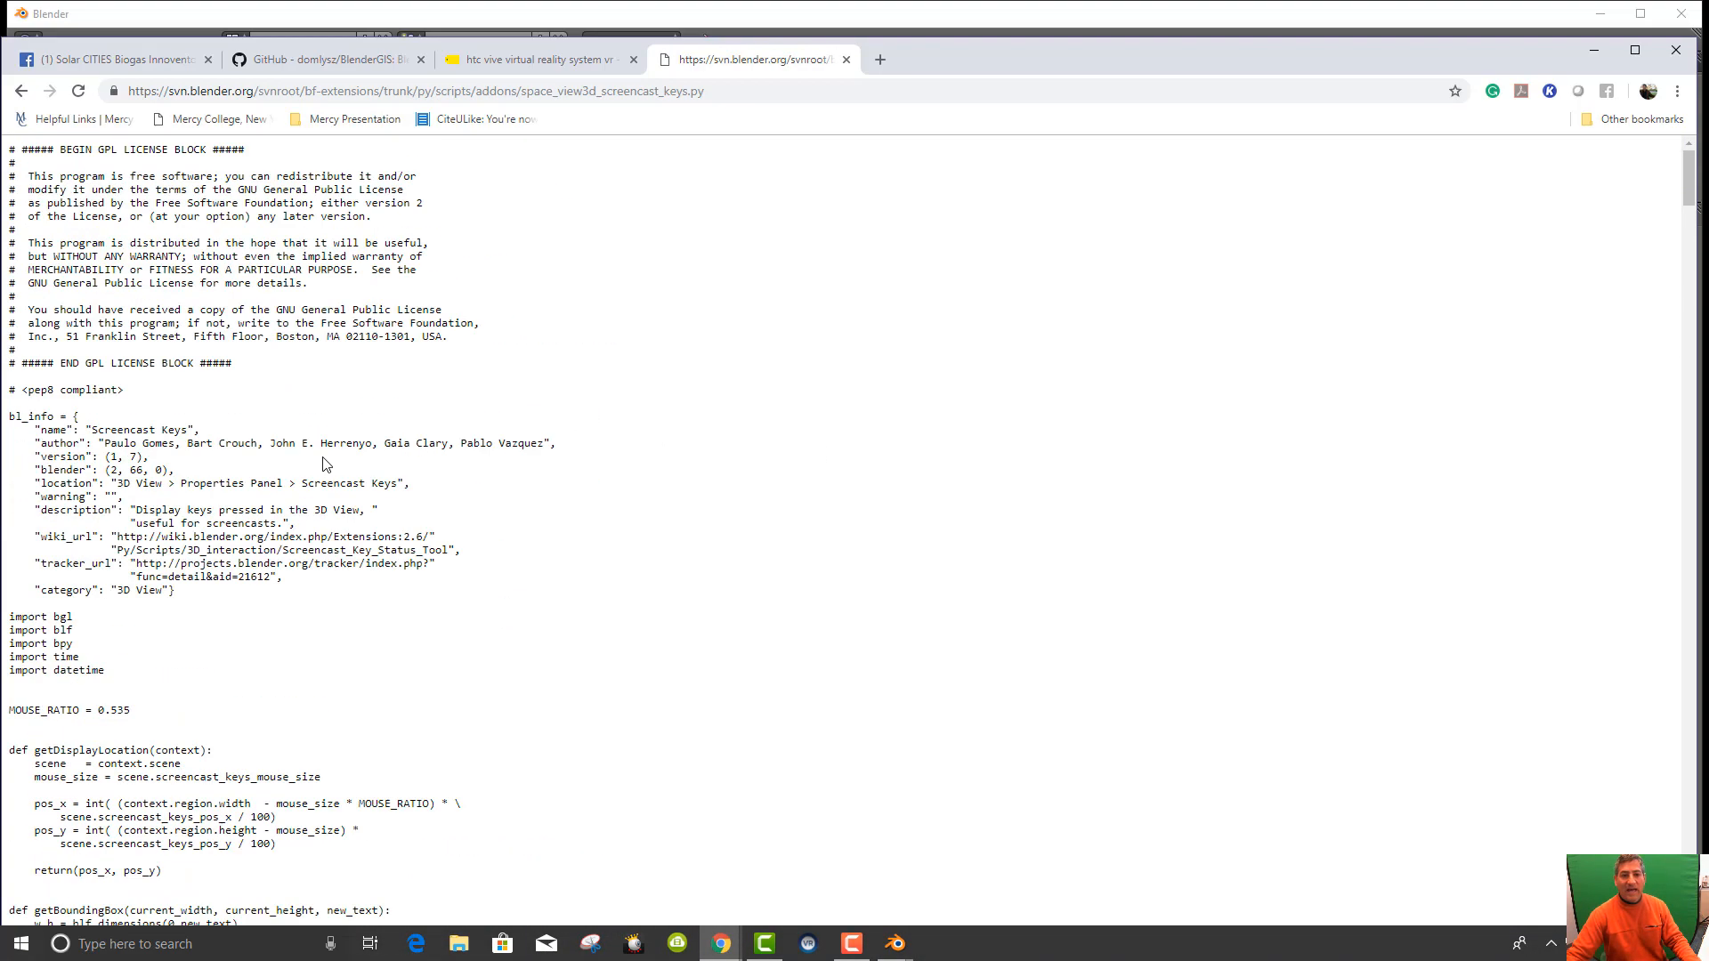
{"action": "key", "text": "ctrl+a"}
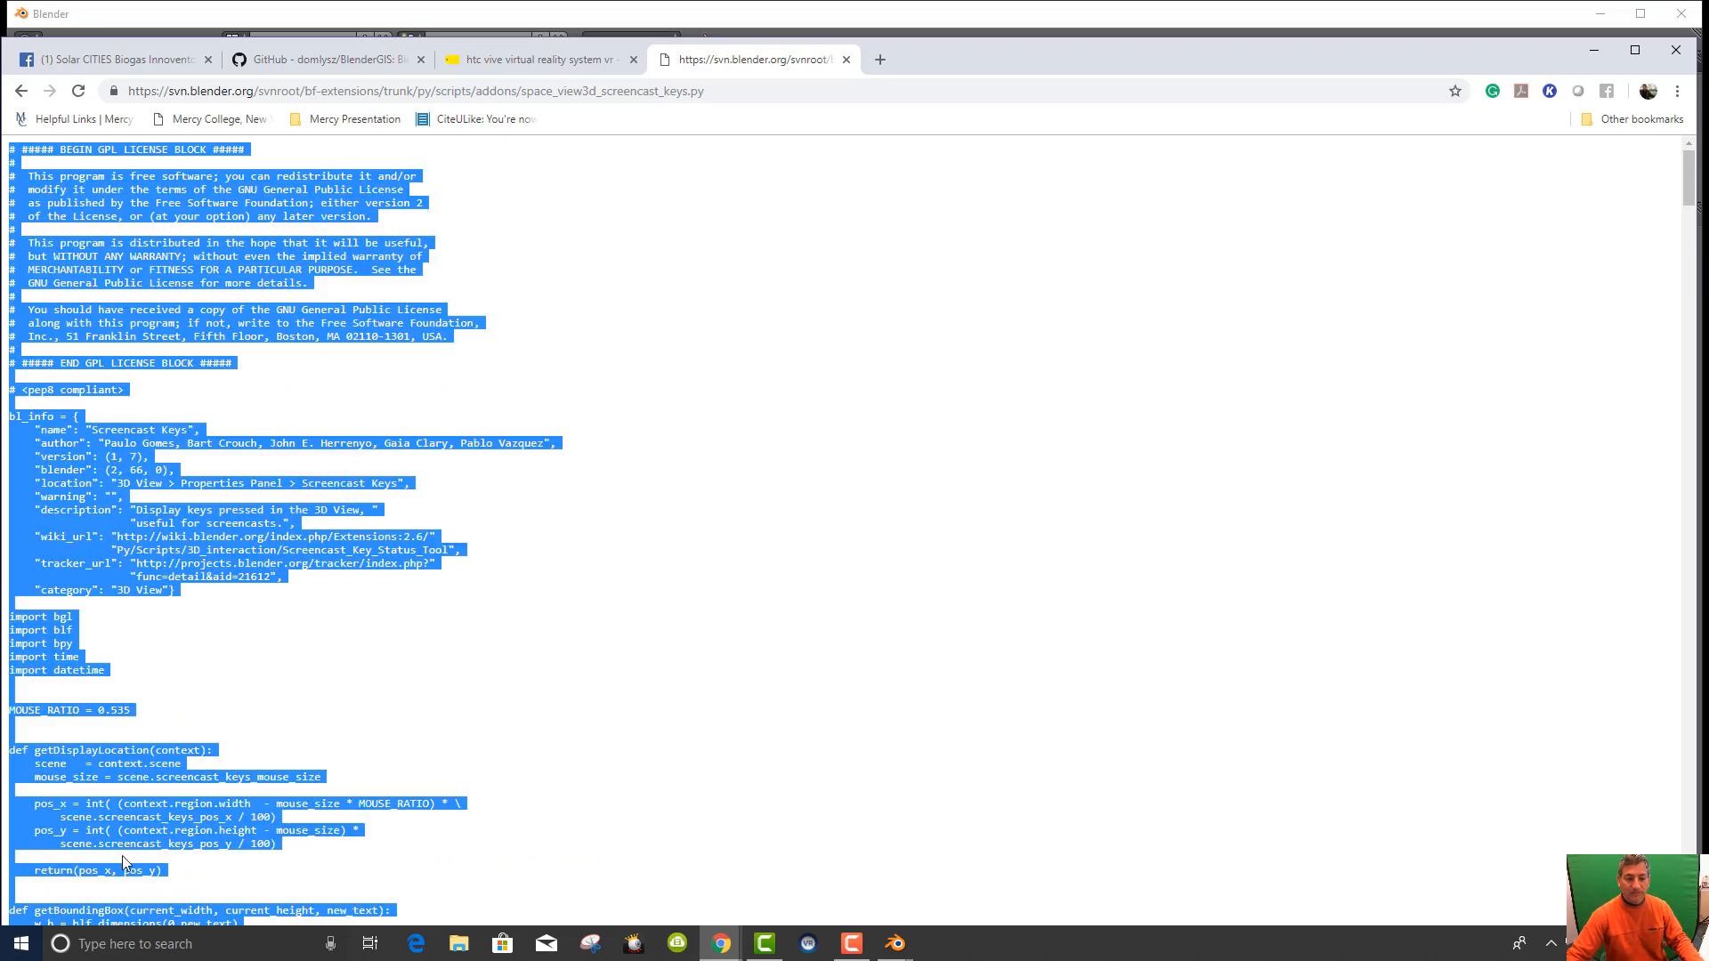
{"action": "left_click", "coordinate": [22, 944]}
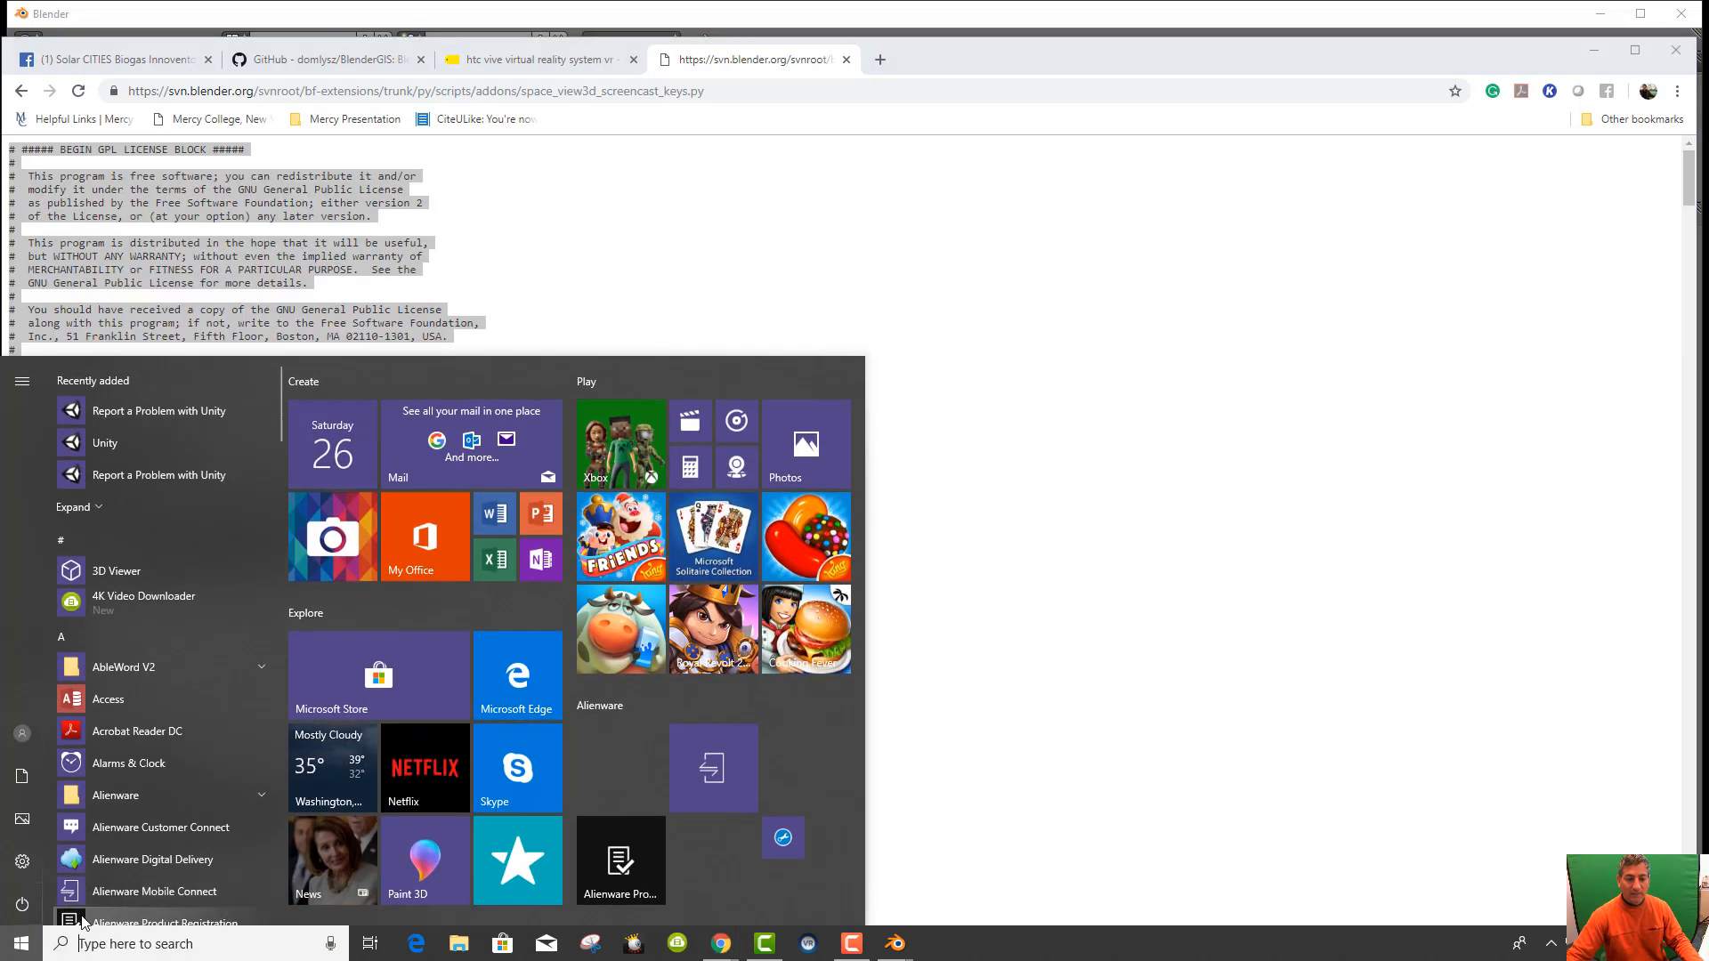
Paste the script into Notepad and start saving it as ScreenCastKeys.py.
{"action": "left_click", "coordinate": [107, 943]}
{"action": "type", "text": "notepa"}
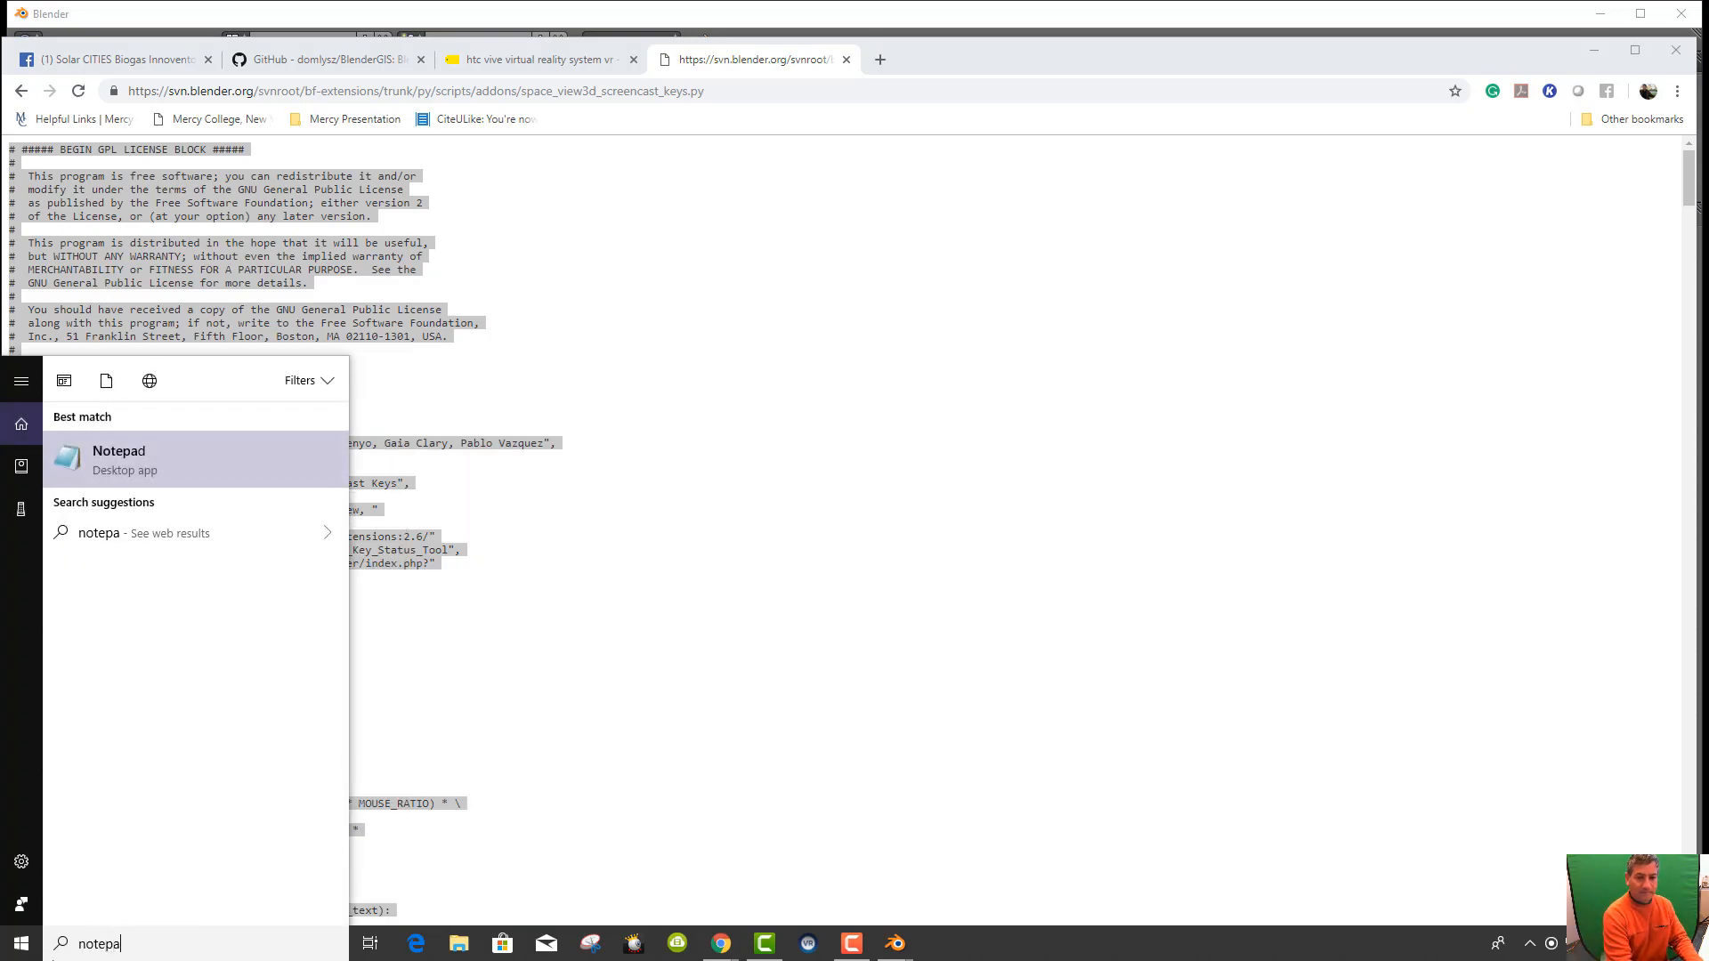
{"action": "key", "text": "Return"}
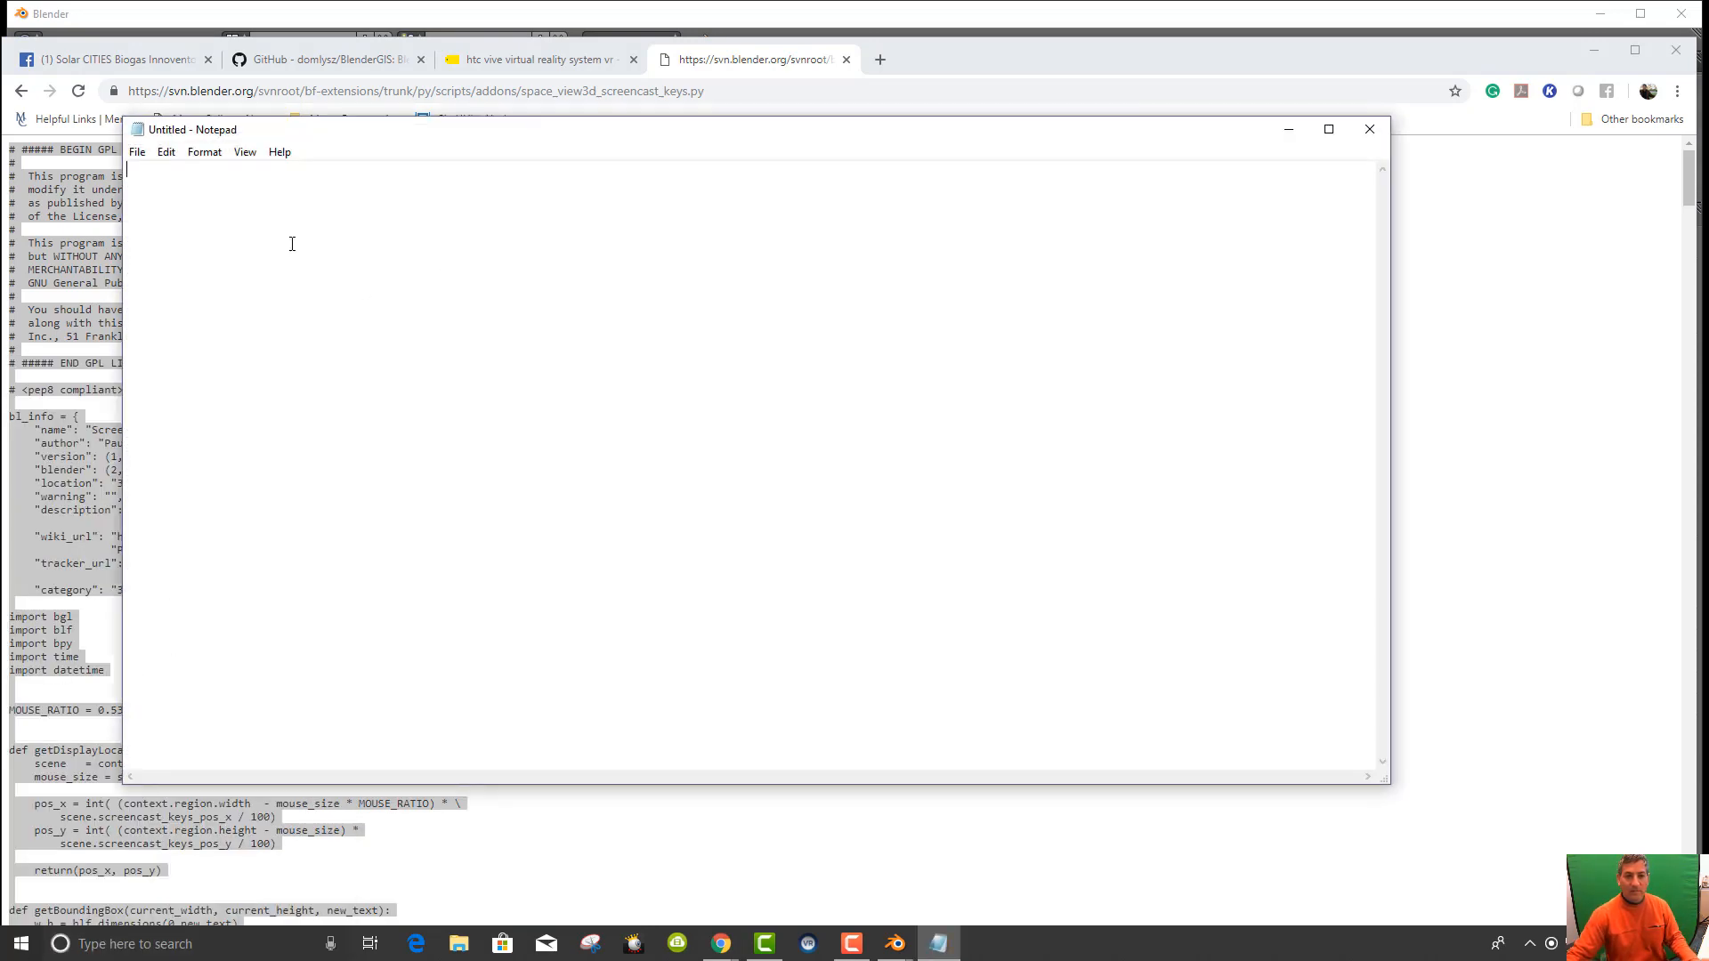
{"action": "key", "text": "ctrl+v"}
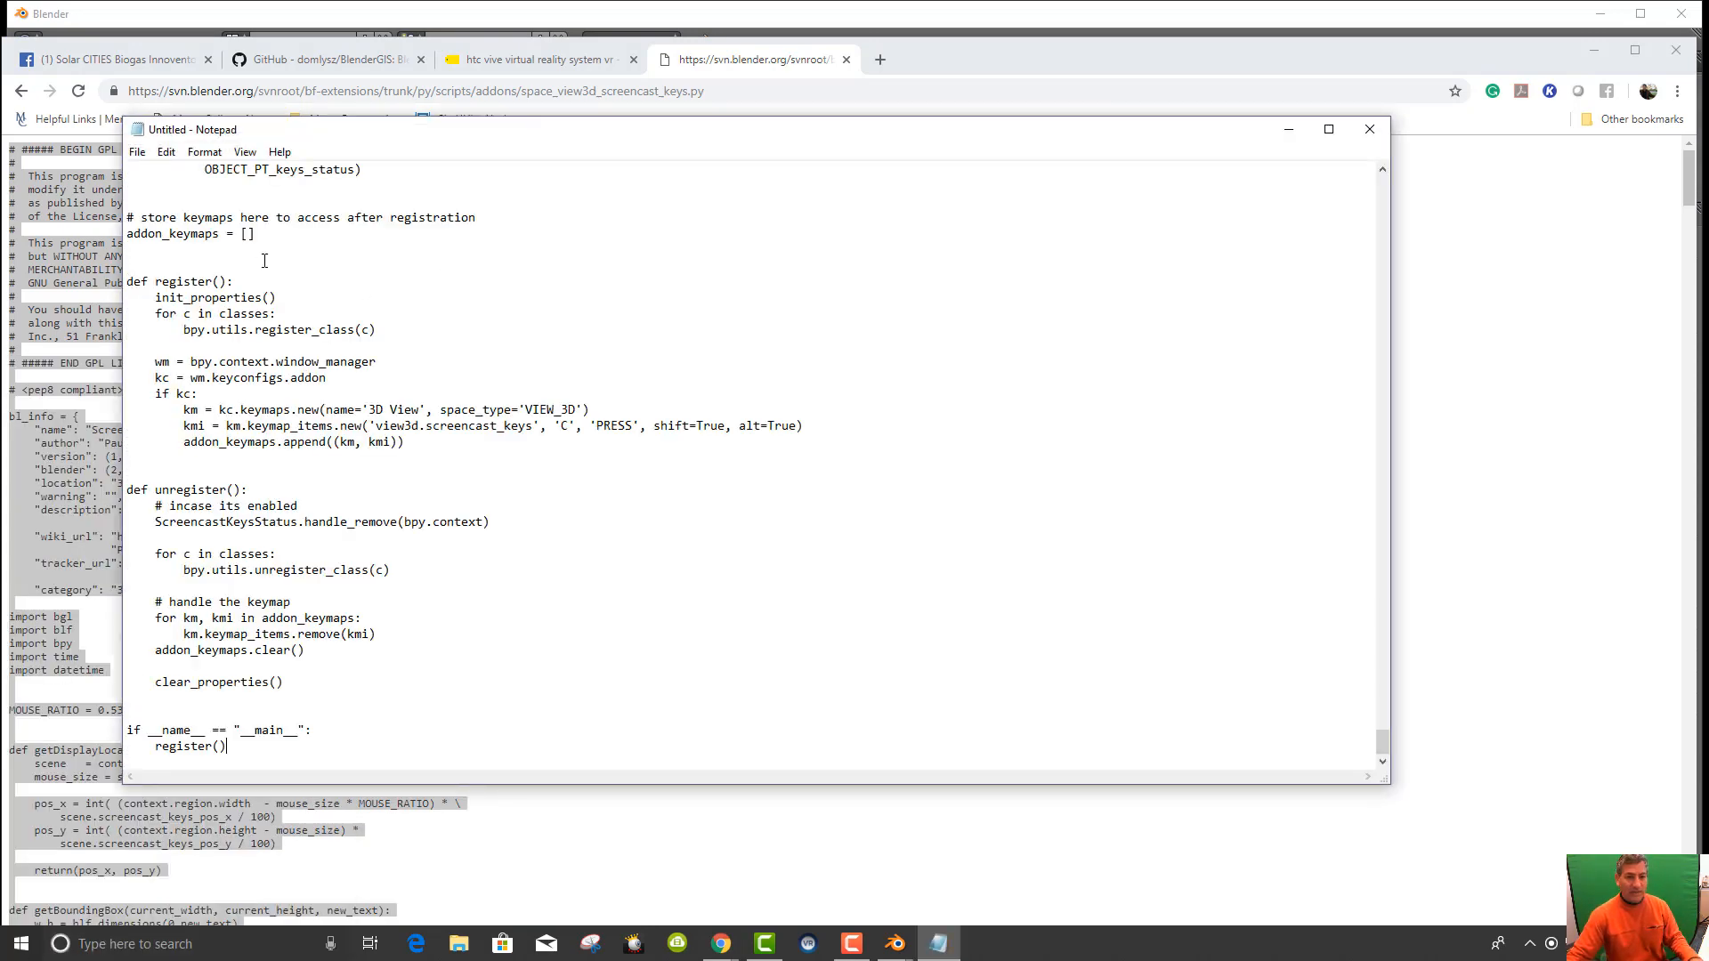
{"action": "left_click", "coordinate": [137, 152]}
{"action": "left_click", "coordinate": [175, 232]}
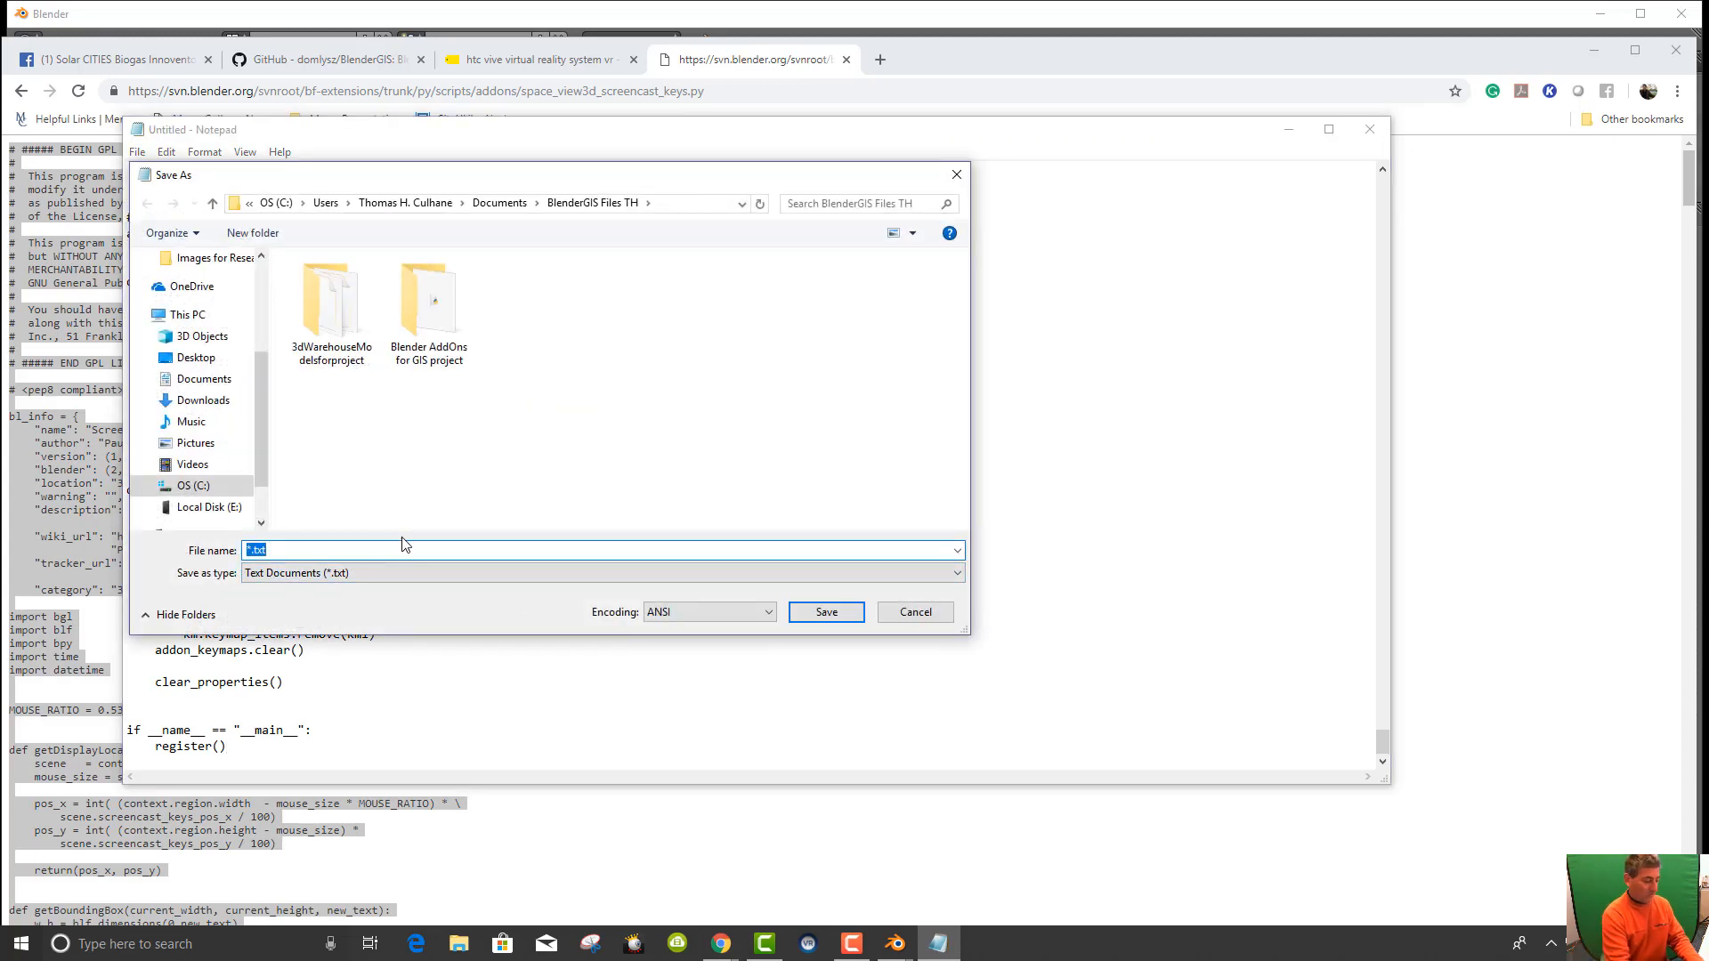
{"action": "type", "text": "Screen"}
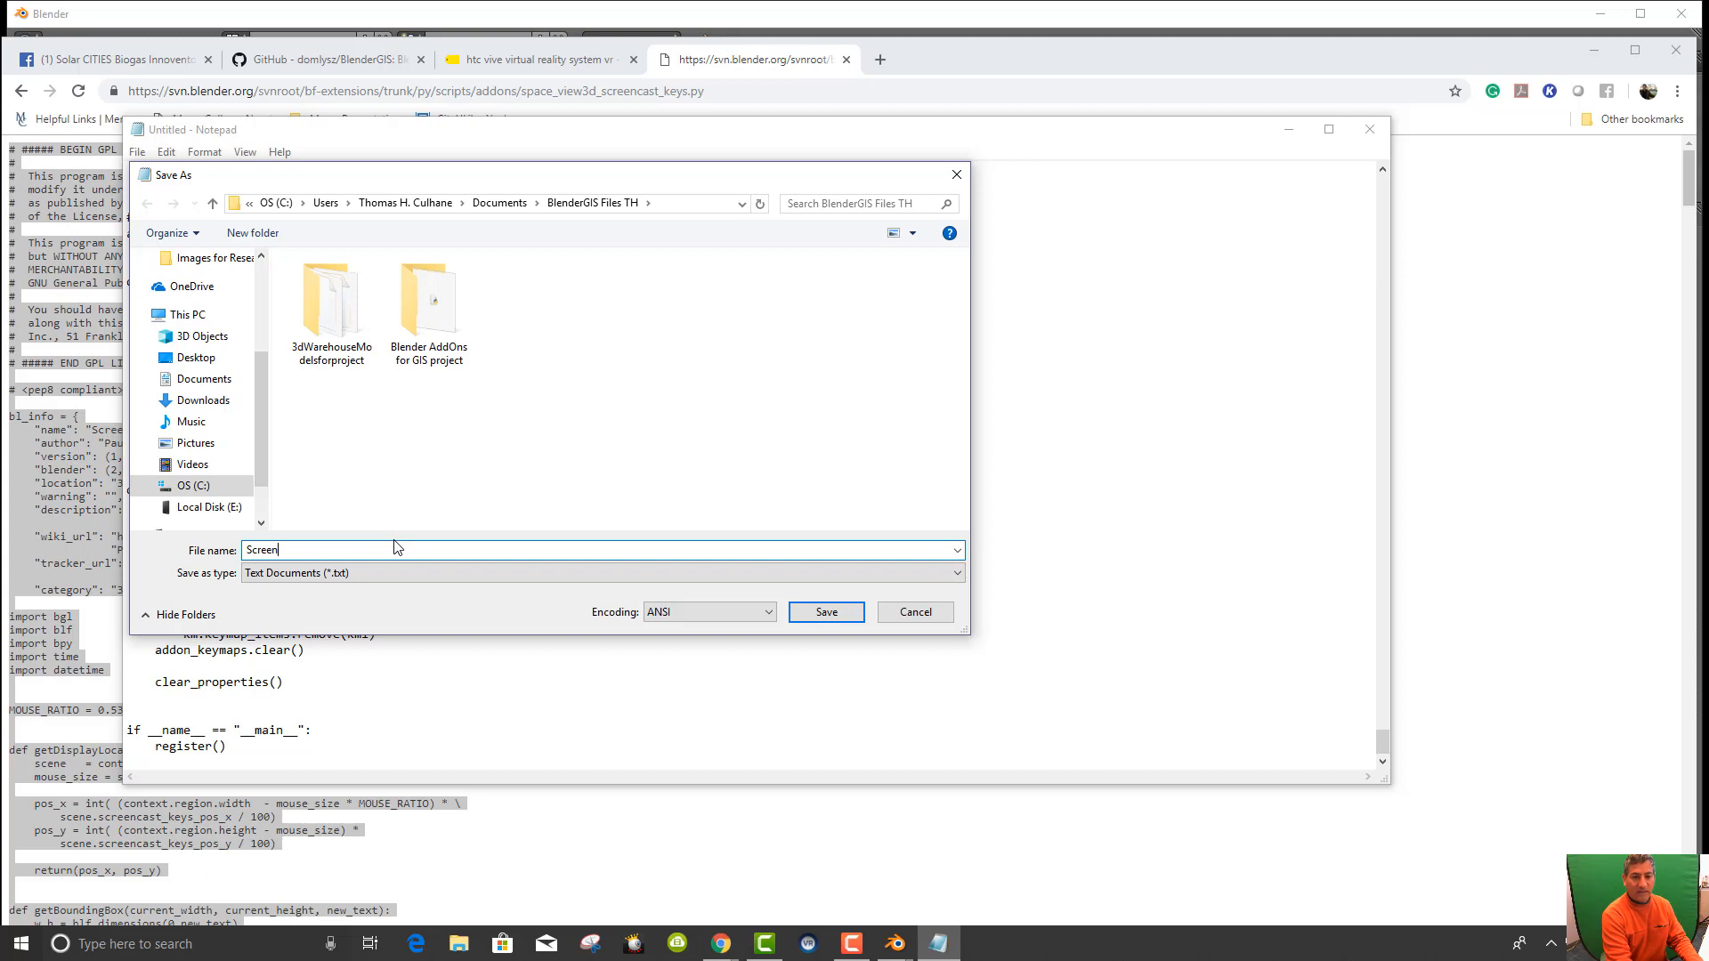
{"action": "type", "text": "CastKeys.p"}
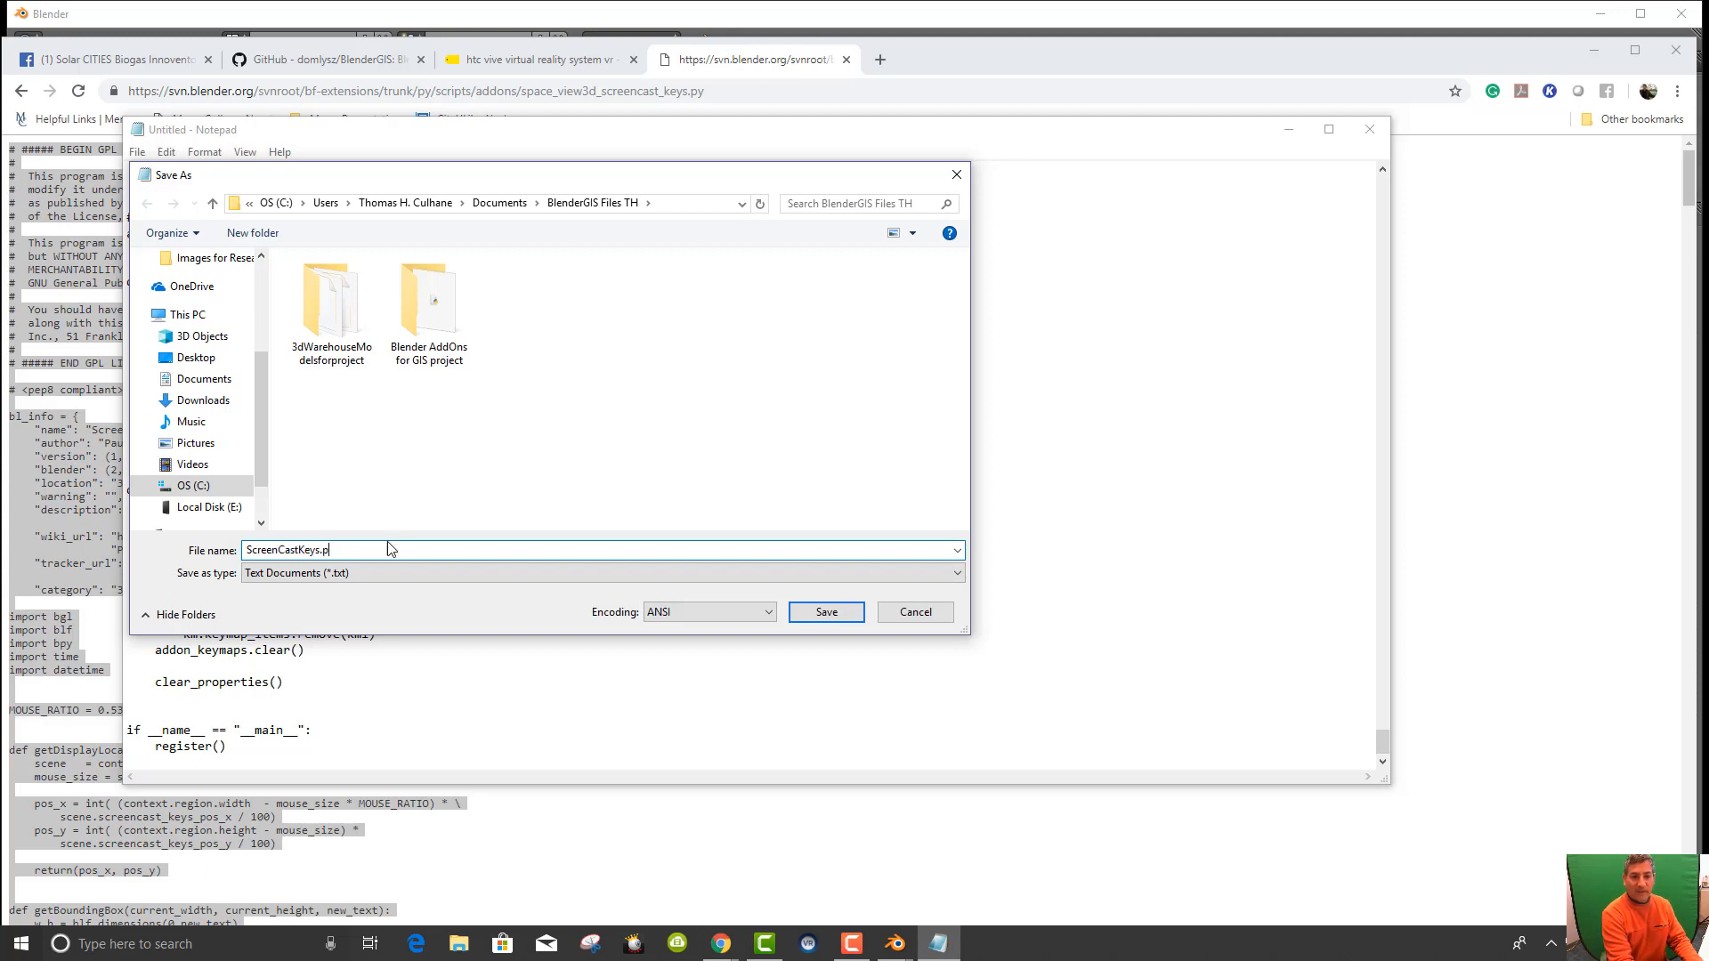
{"action": "type", "text": "y"}
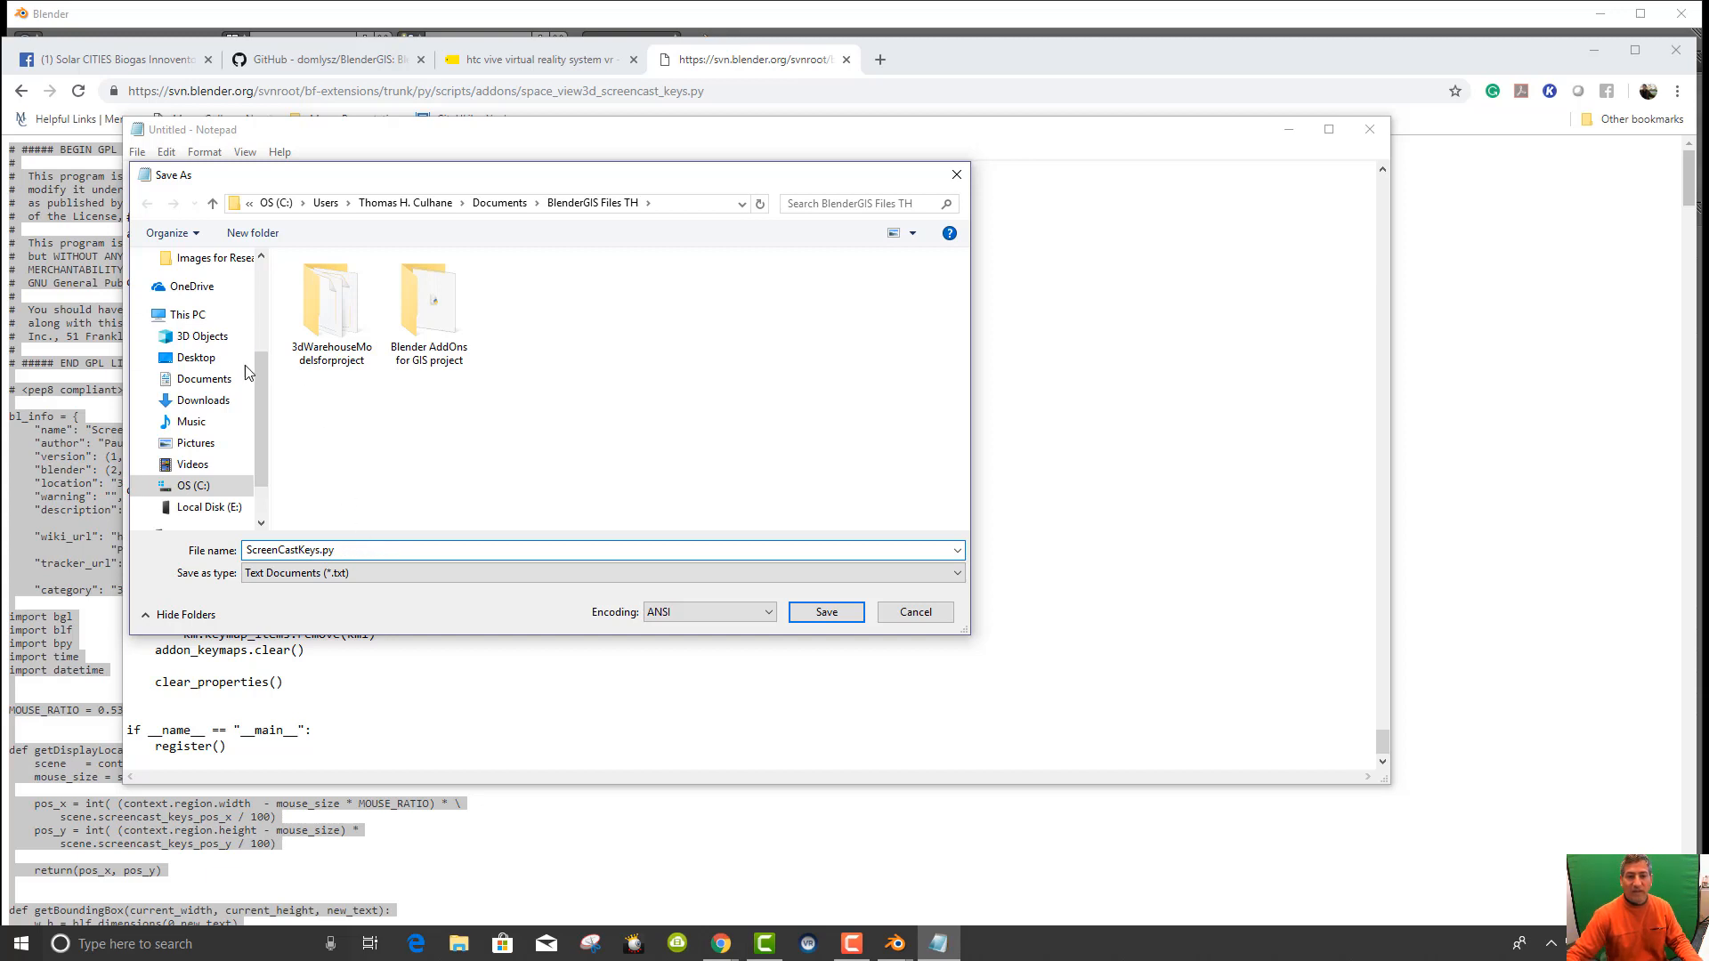
Save it in a new E:\Blender Tutorials\PCGS Tutorials\Addons for Blender folder and close Notepad.
{"action": "scroll", "coordinate": [207, 465], "scroll_direction": "down", "scroll_amount": 1}
{"action": "left_click", "coordinate": [210, 488]}
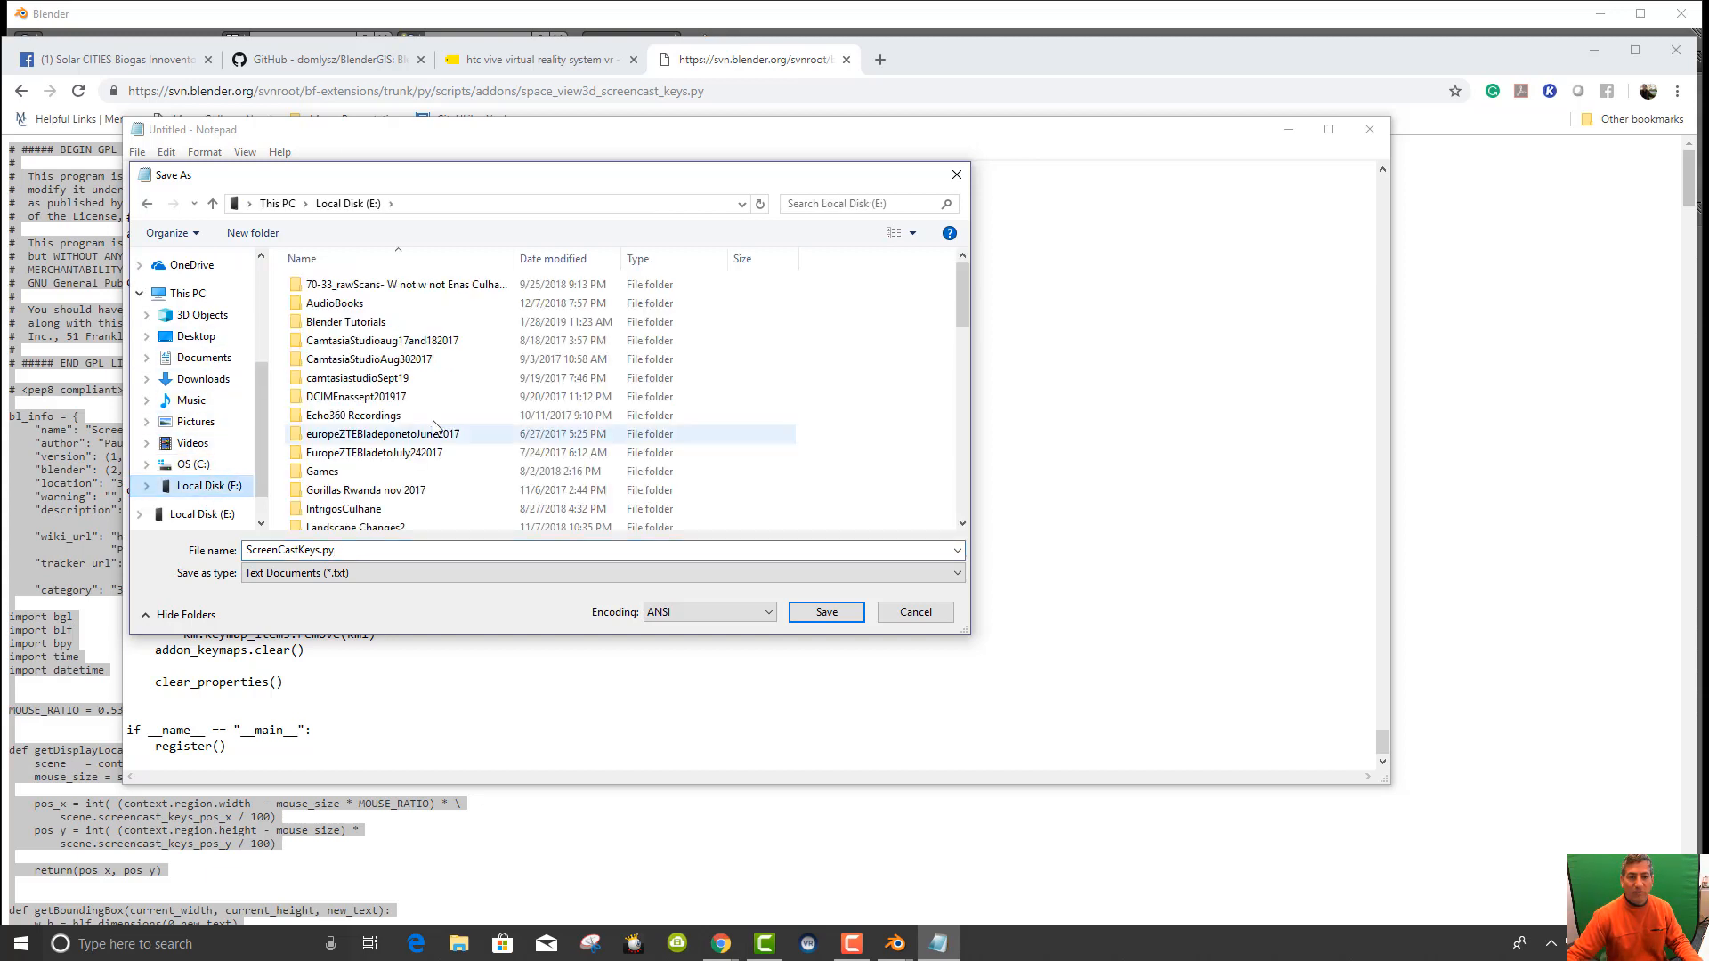
{"action": "left_click", "coordinate": [337, 324]}
{"action": "double_click", "coordinate": [336, 324]}
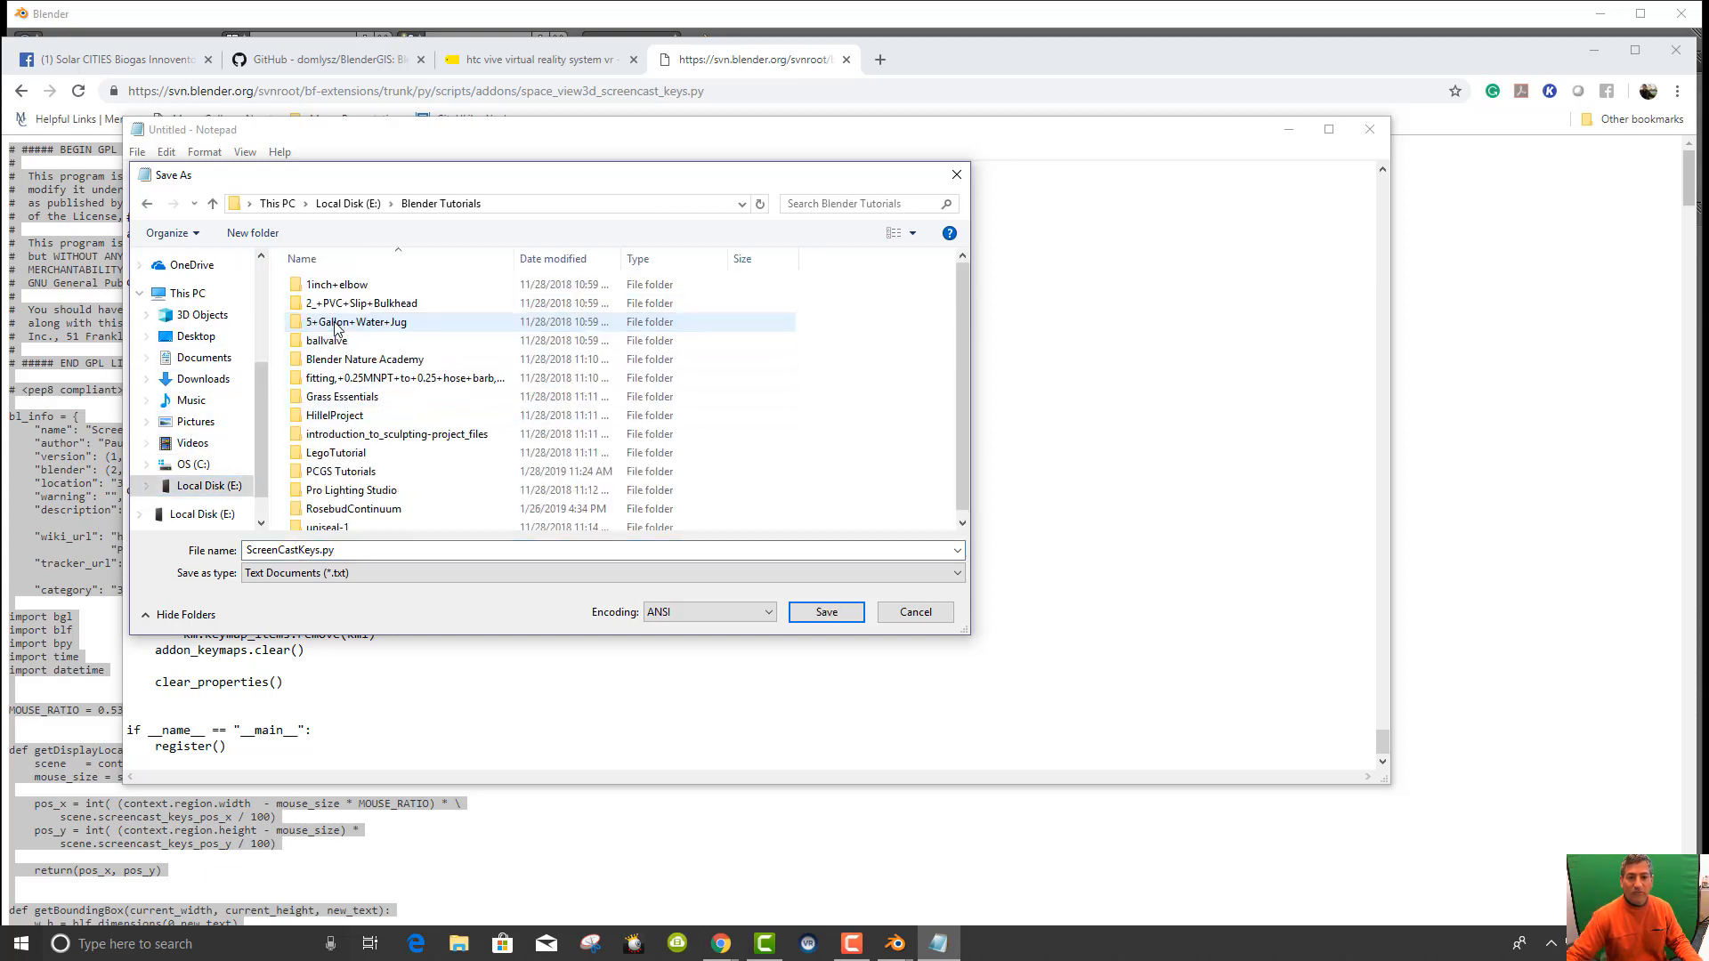
{"action": "double_click", "coordinate": [381, 472]}
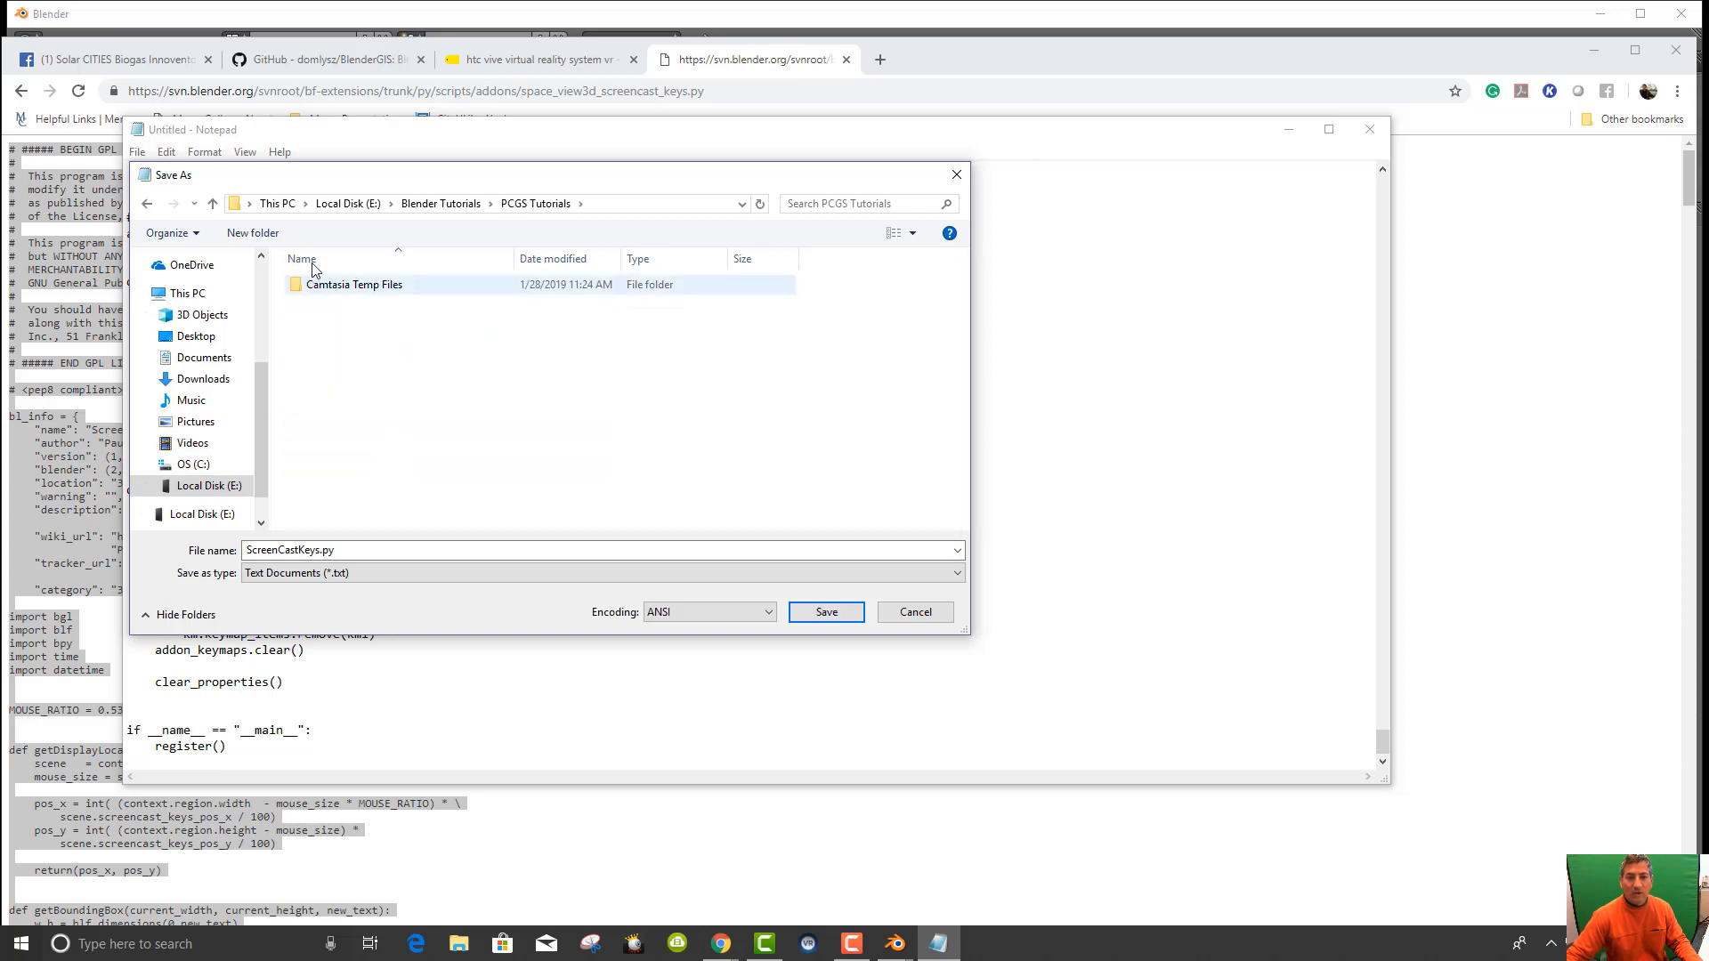
{"action": "left_click", "coordinate": [252, 233]}
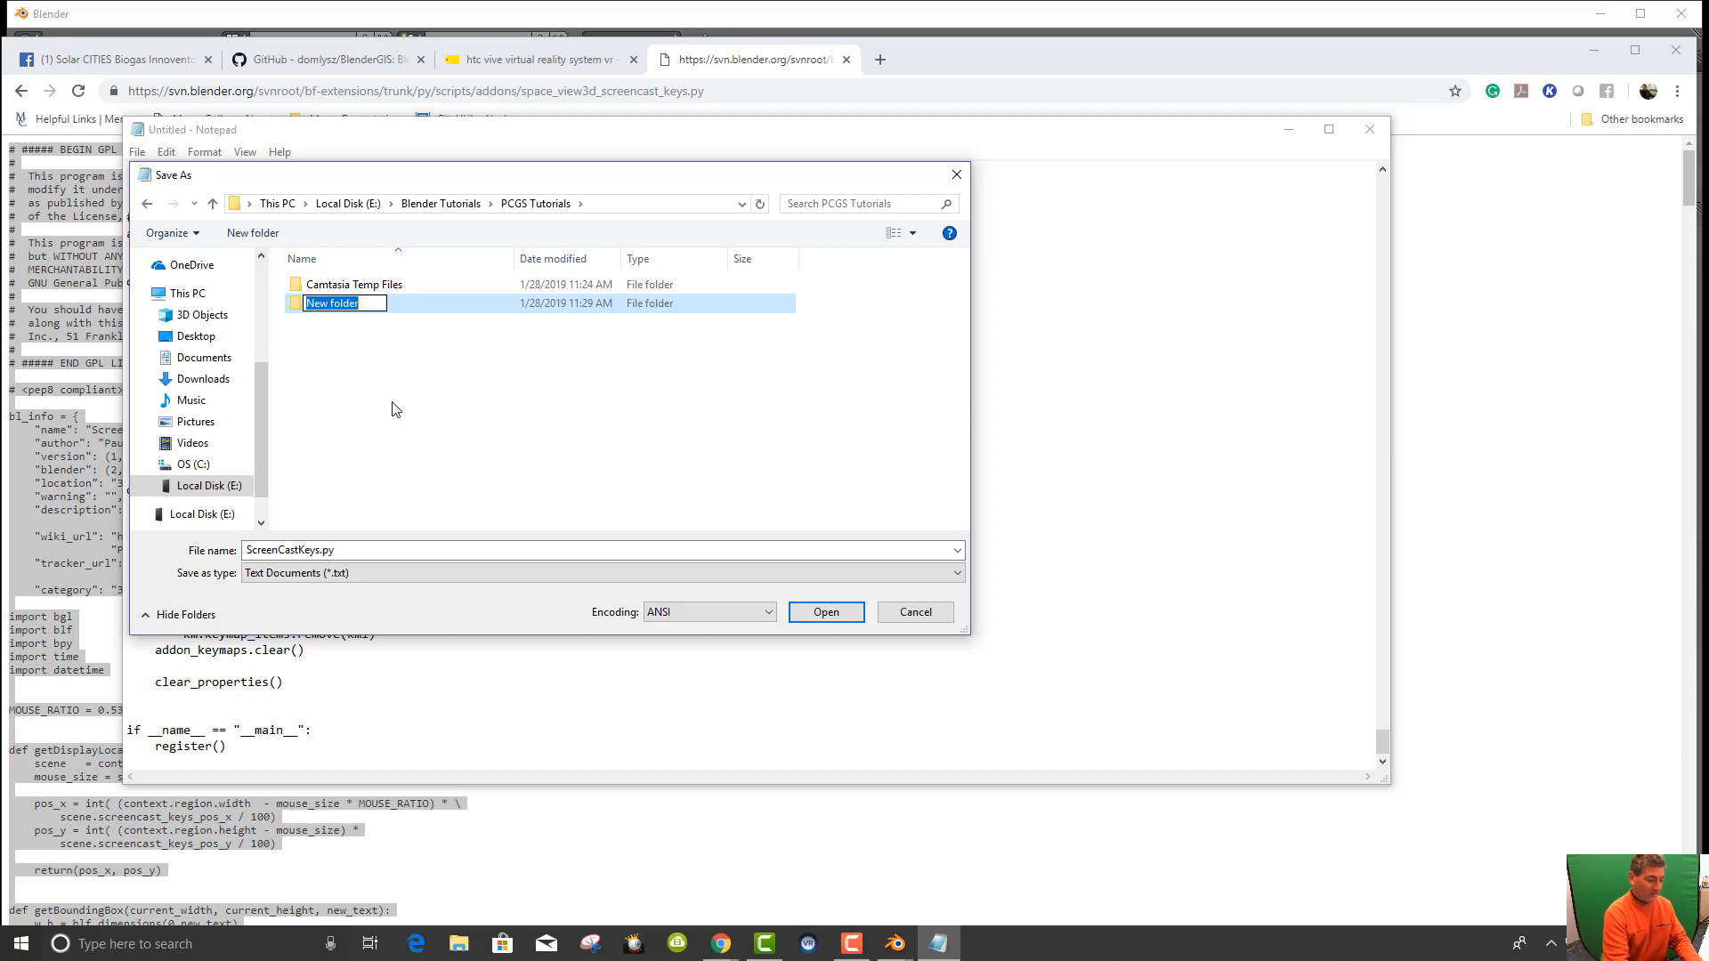
{"action": "type", "text": "Addons for"}
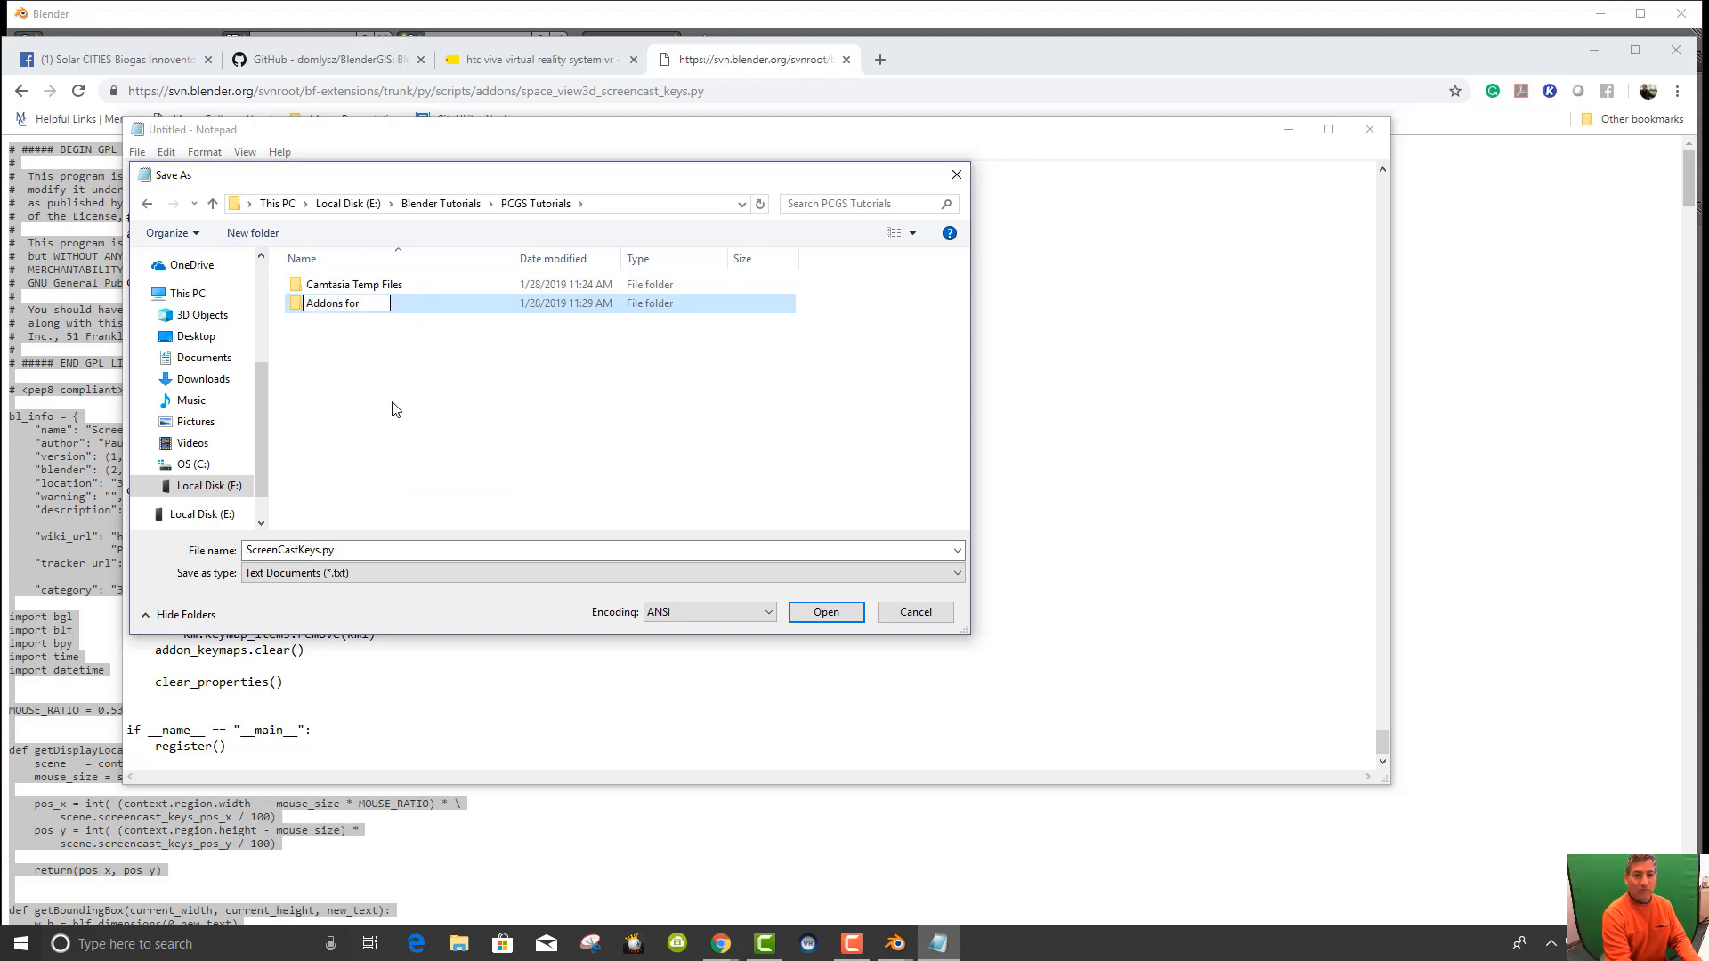
{"action": "type", "text": " Blender"}
{"action": "key", "text": "Return"}
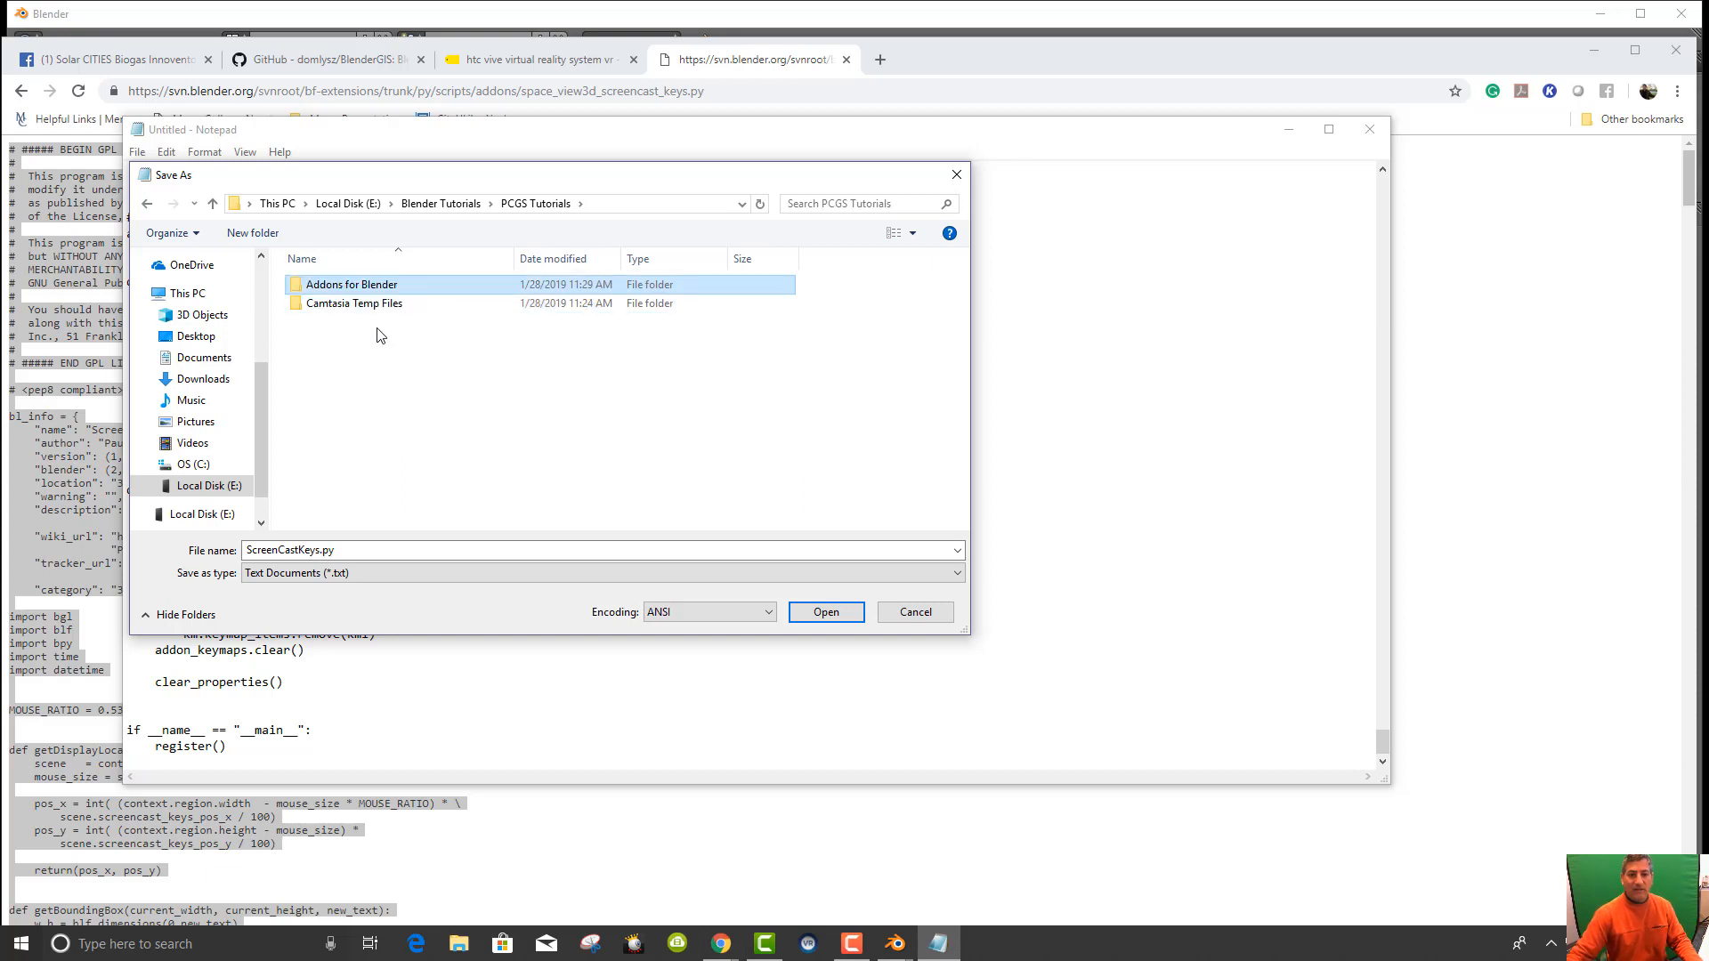
{"action": "double_click", "coordinate": [302, 287]}
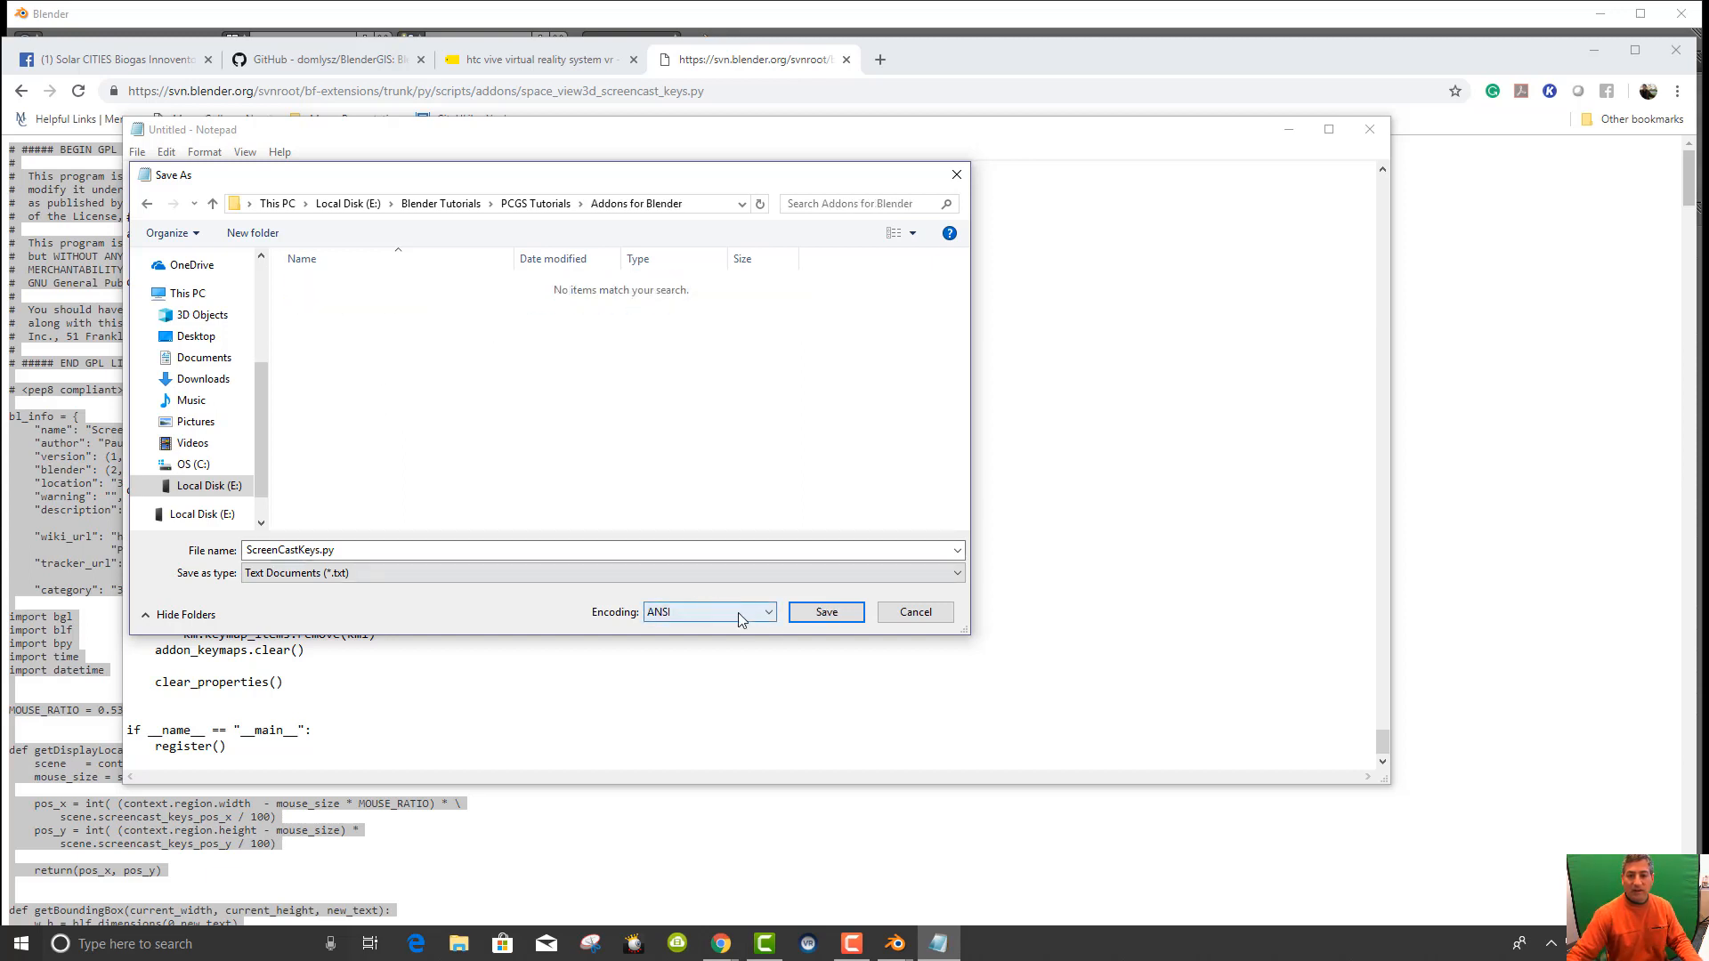
{"action": "left_click", "coordinate": [819, 613]}
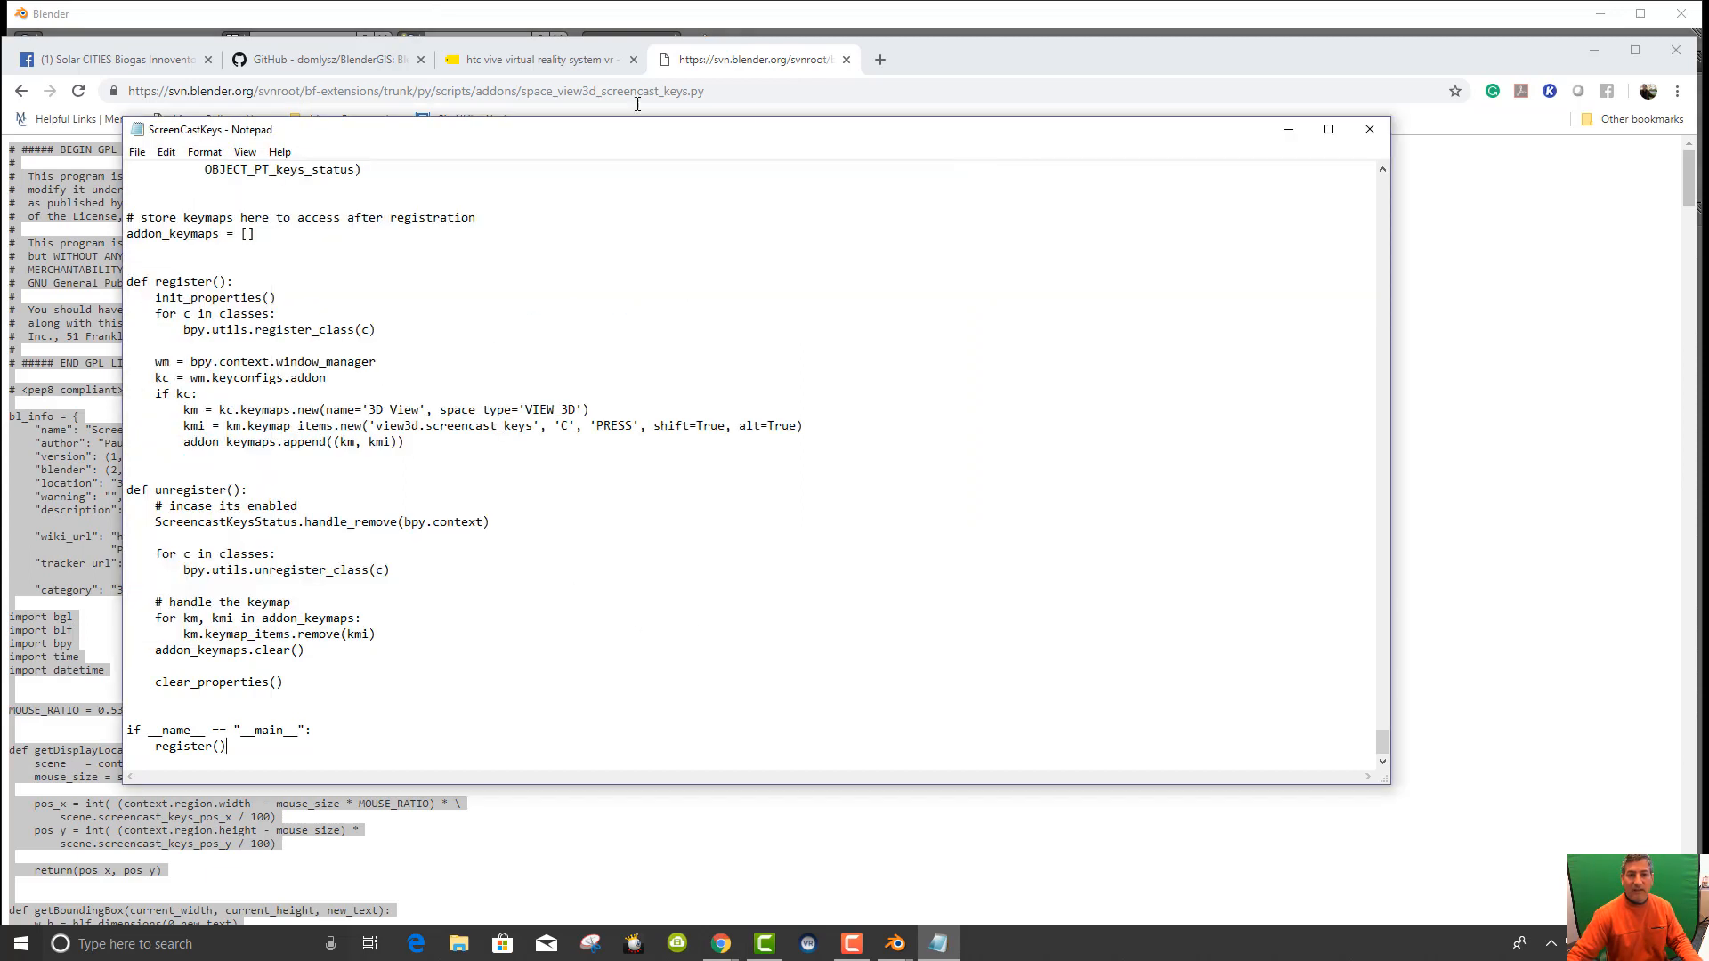
{"action": "left_click", "coordinate": [1369, 133]}
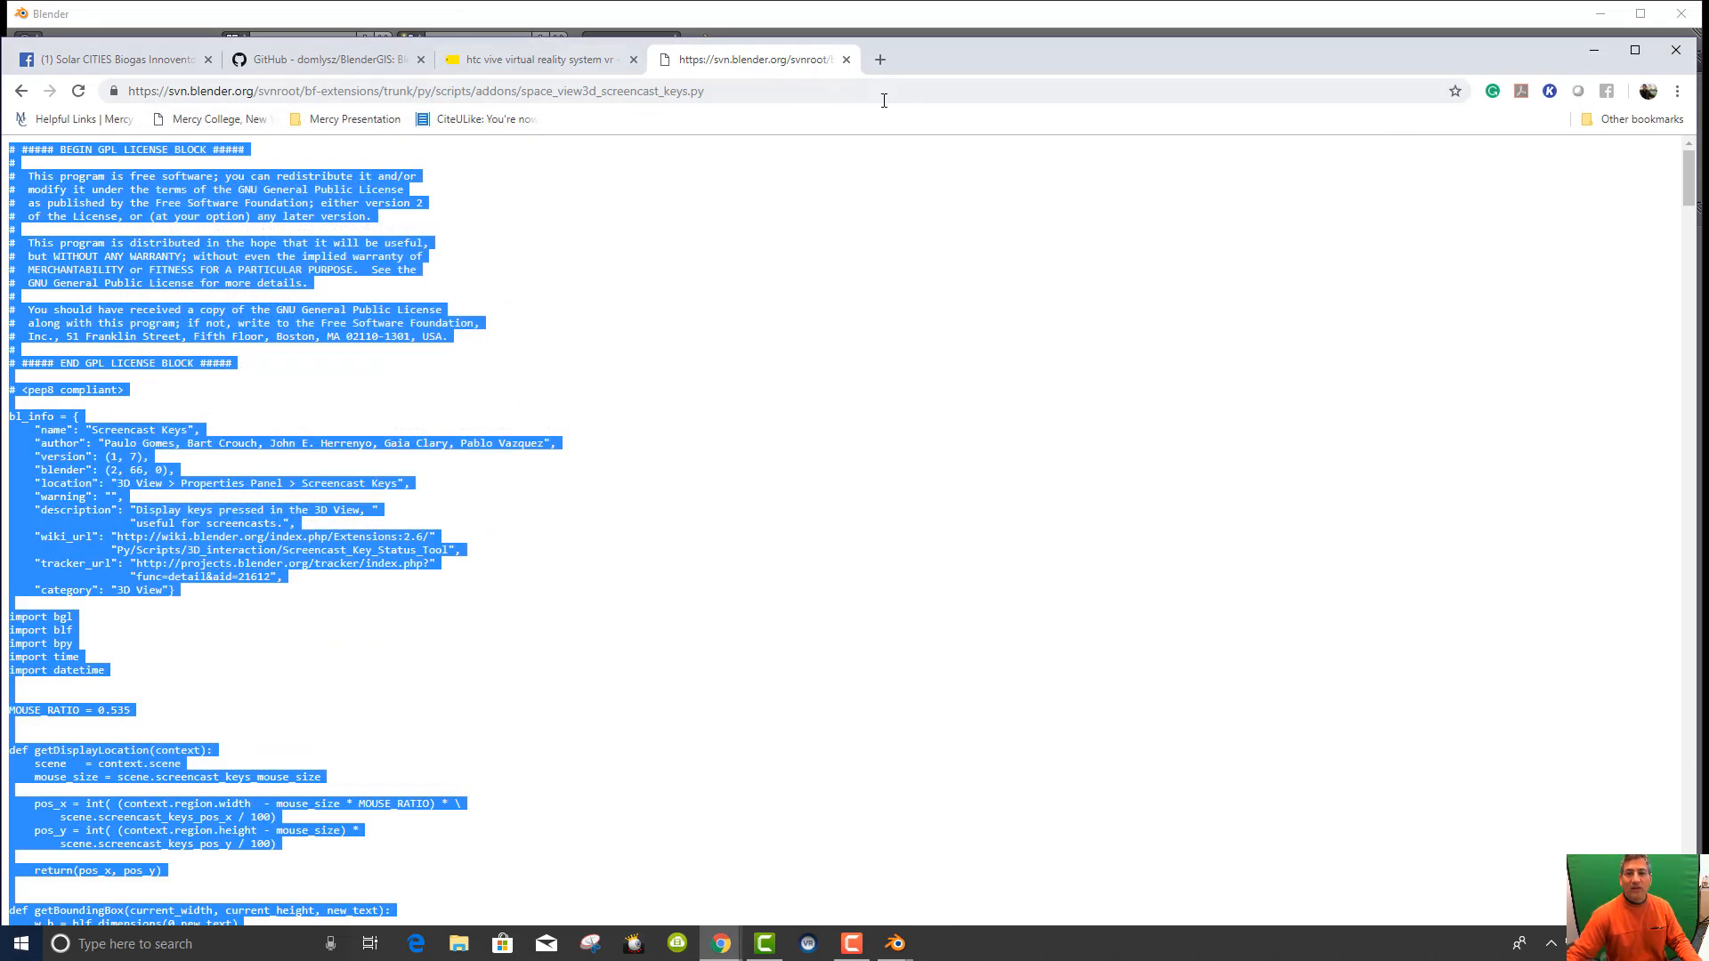
Bring Blender forward and open File > User Preferences, raising its window from the taskbar.
{"action": "left_click", "coordinate": [1017, 36]}
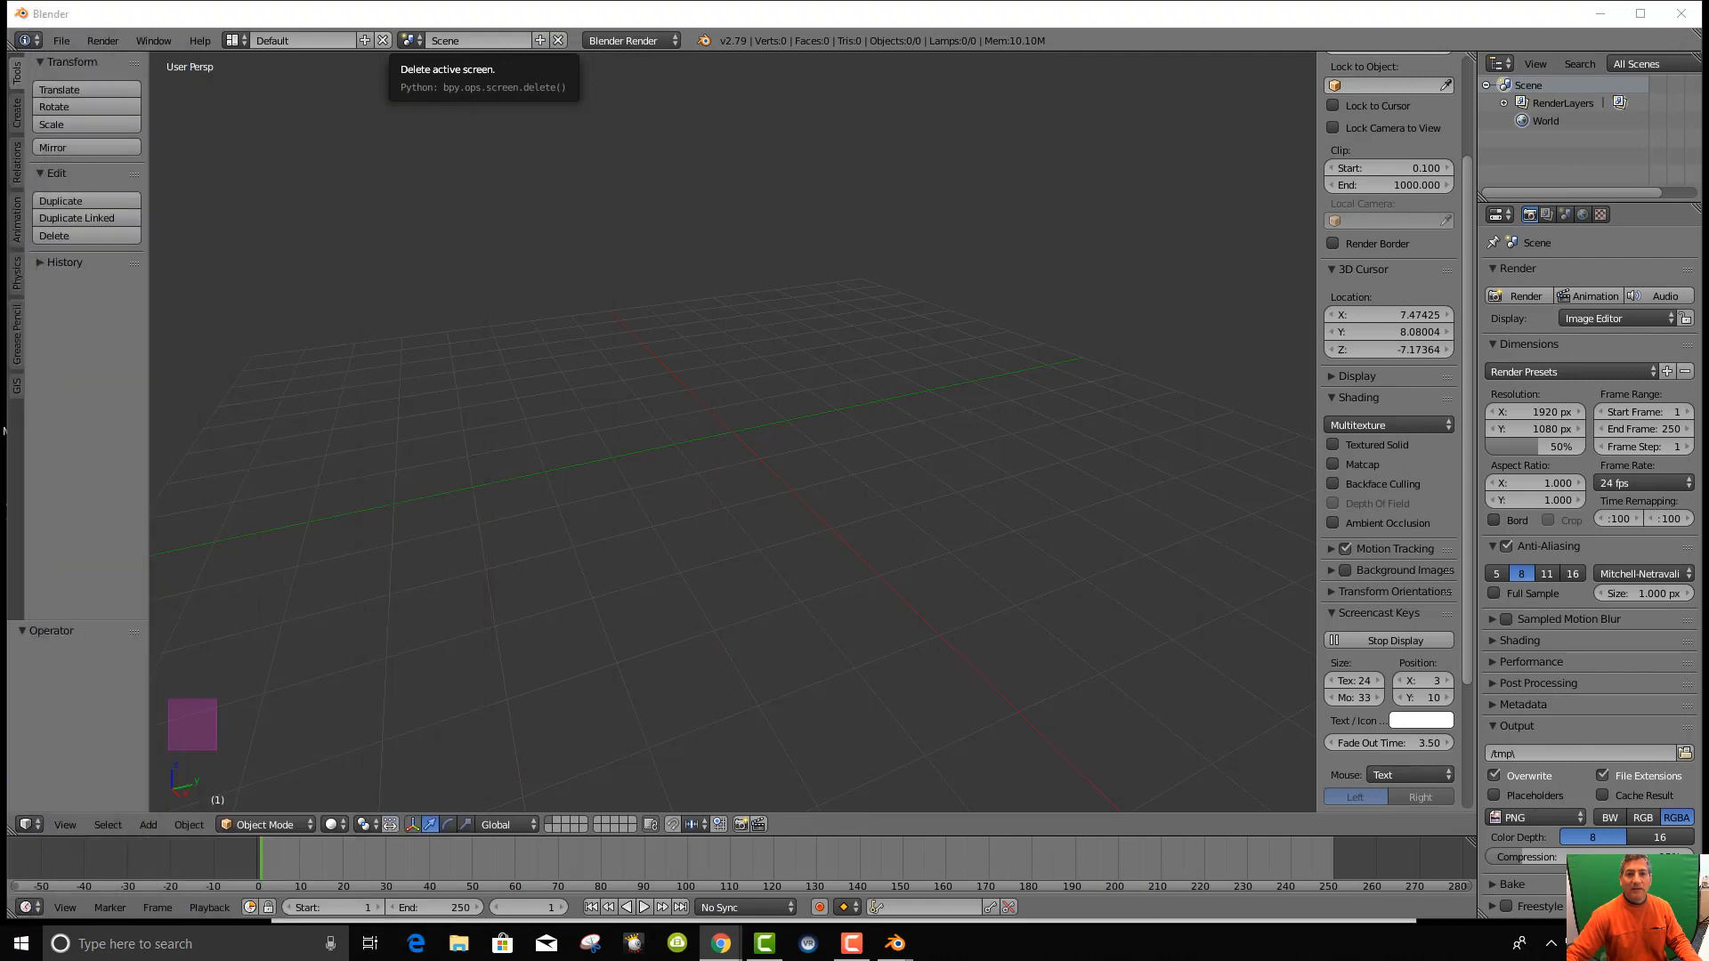
{"action": "left_click", "coordinate": [61, 40]}
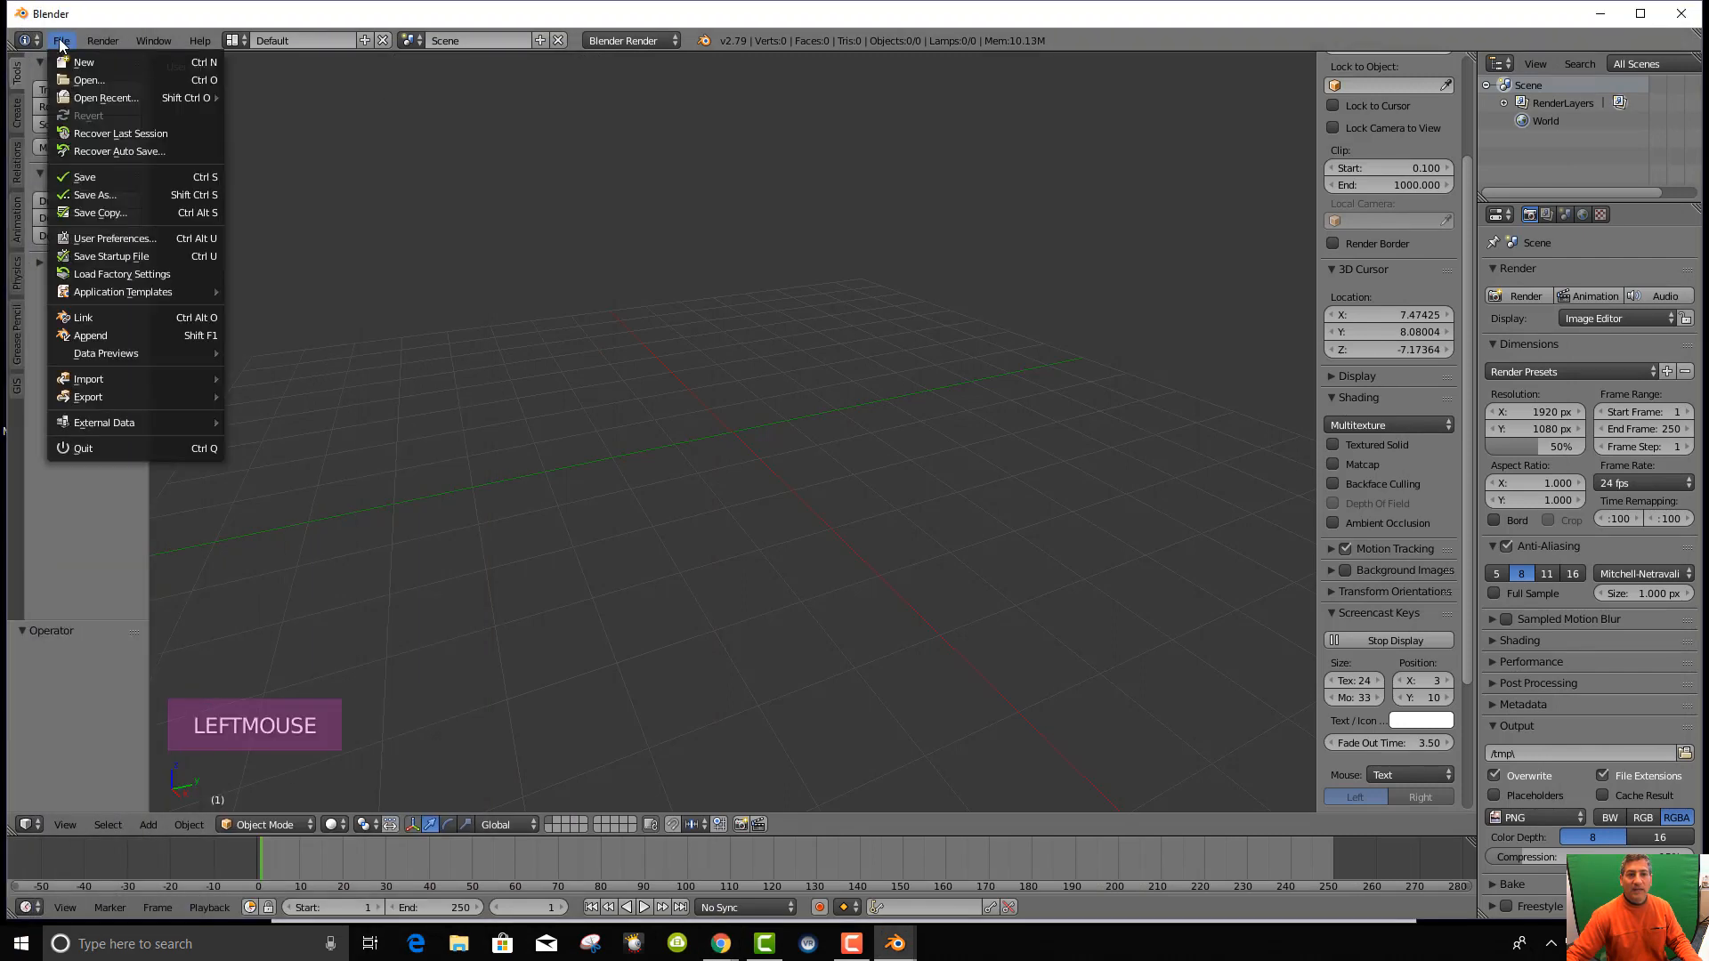
{"action": "left_click", "coordinate": [121, 239]}
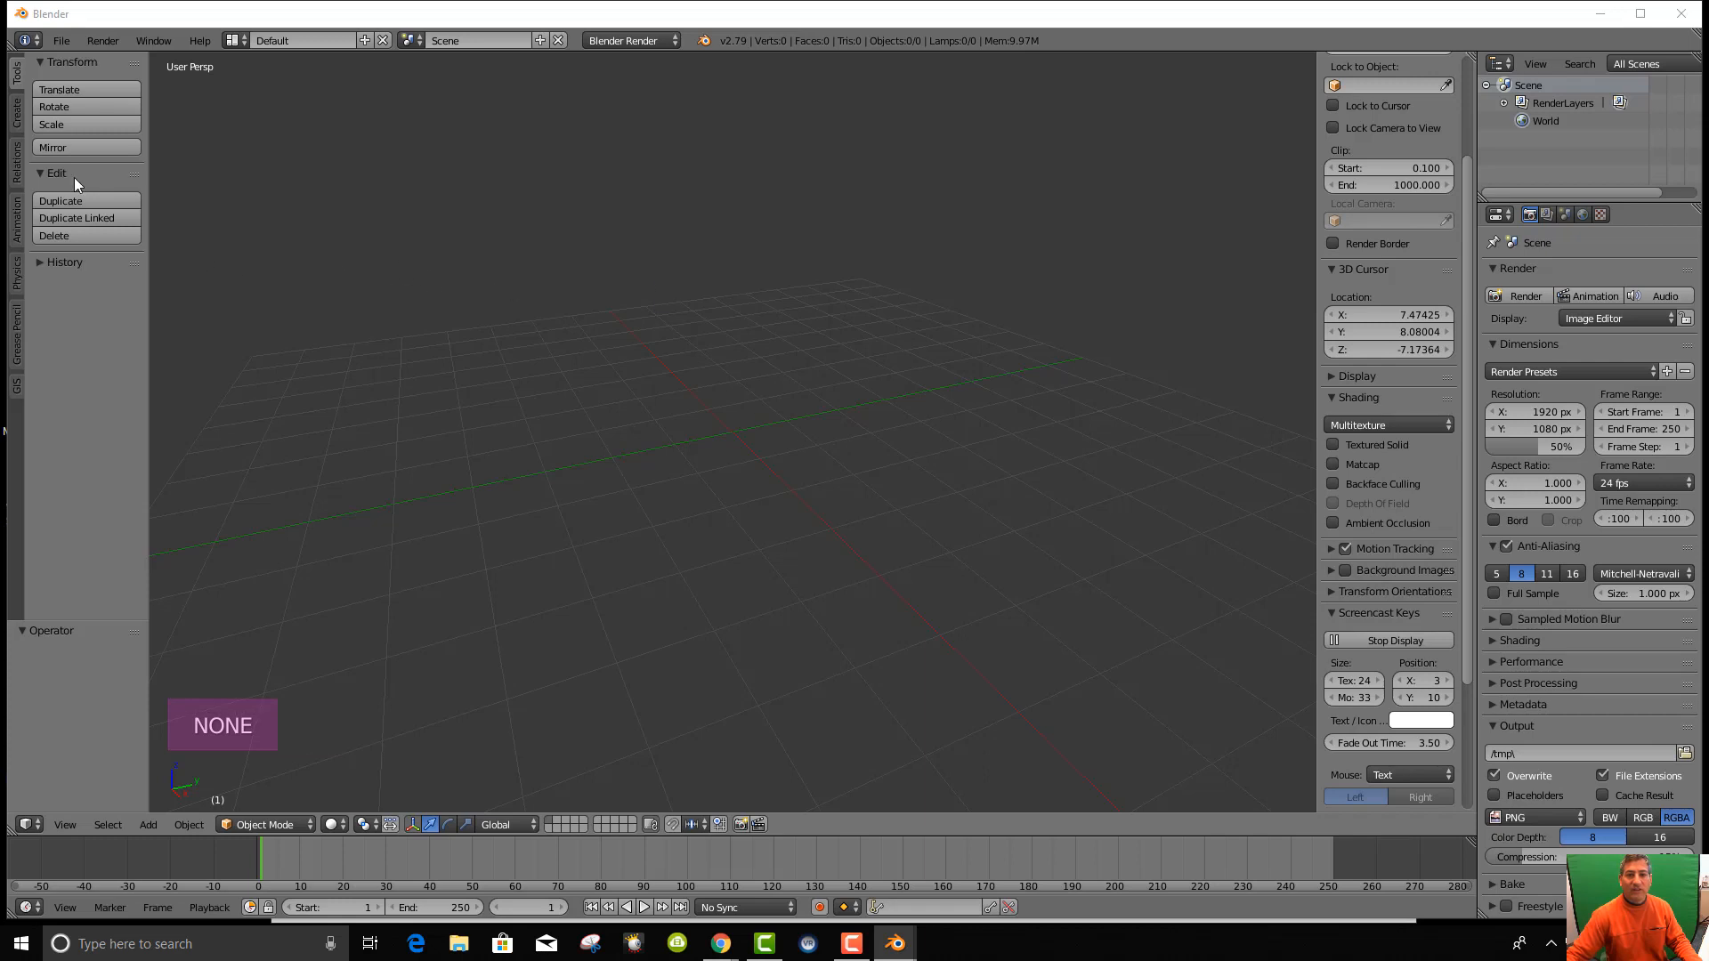
{"action": "left_click", "coordinate": [61, 40]}
{"action": "left_click", "coordinate": [122, 240]}
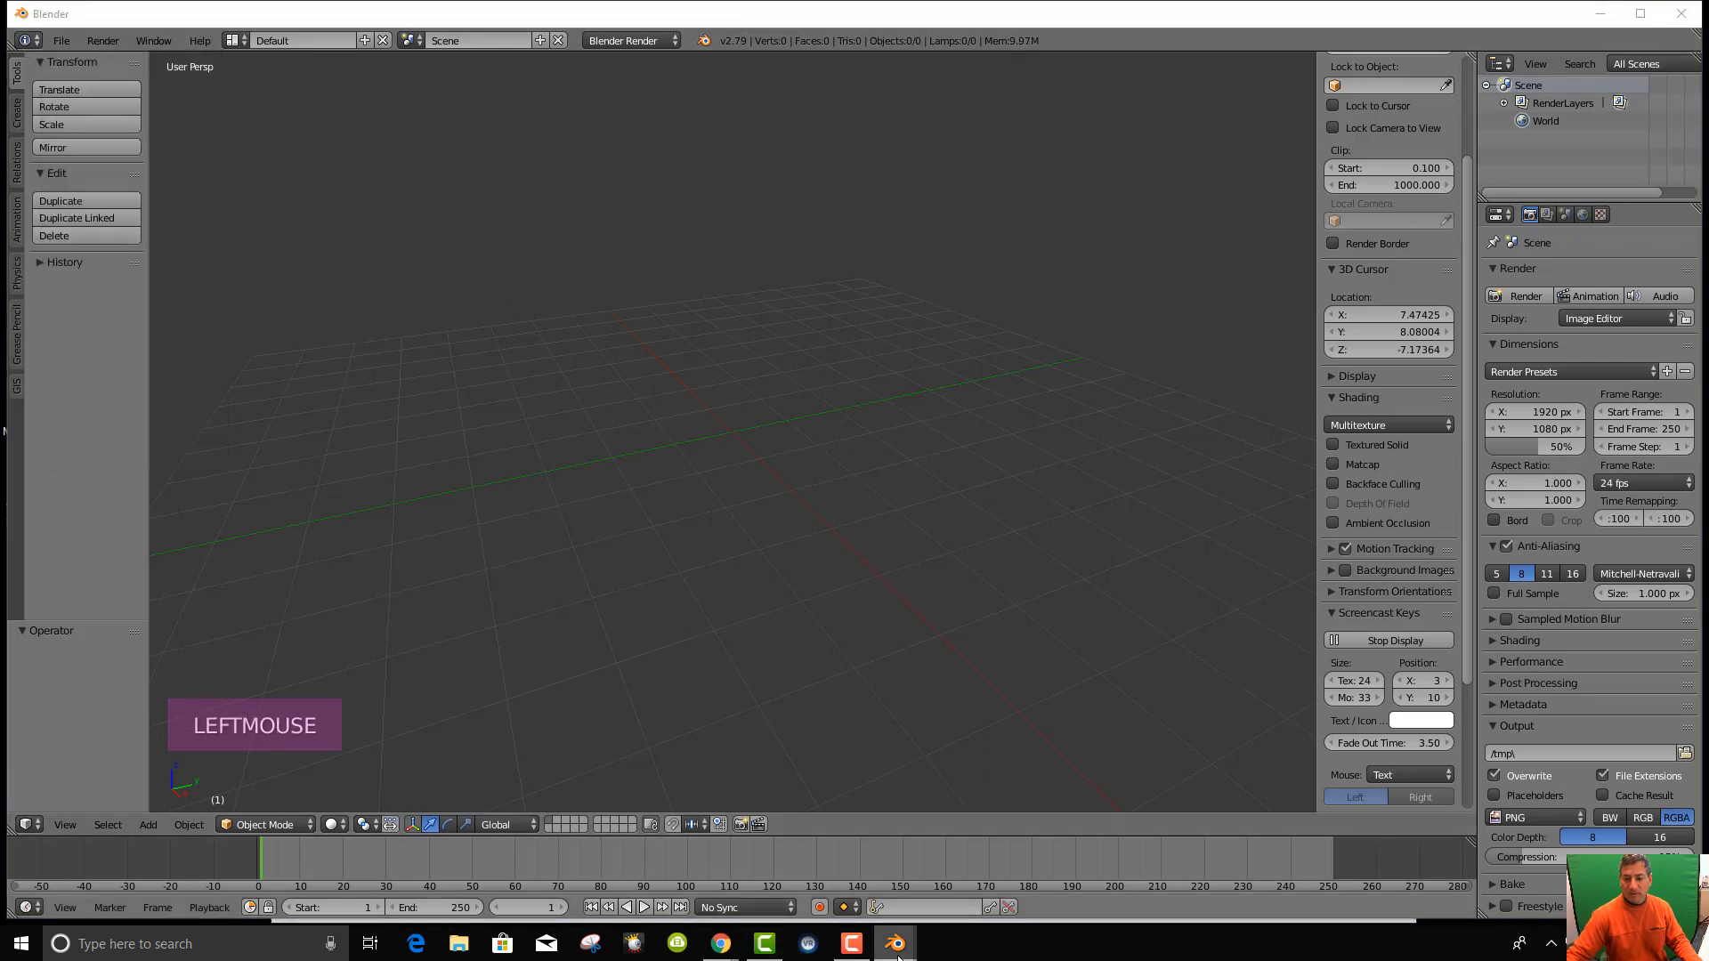
{"action": "mouse_move", "coordinate": [898, 950]}
{"action": "left_click", "coordinate": [973, 910]}
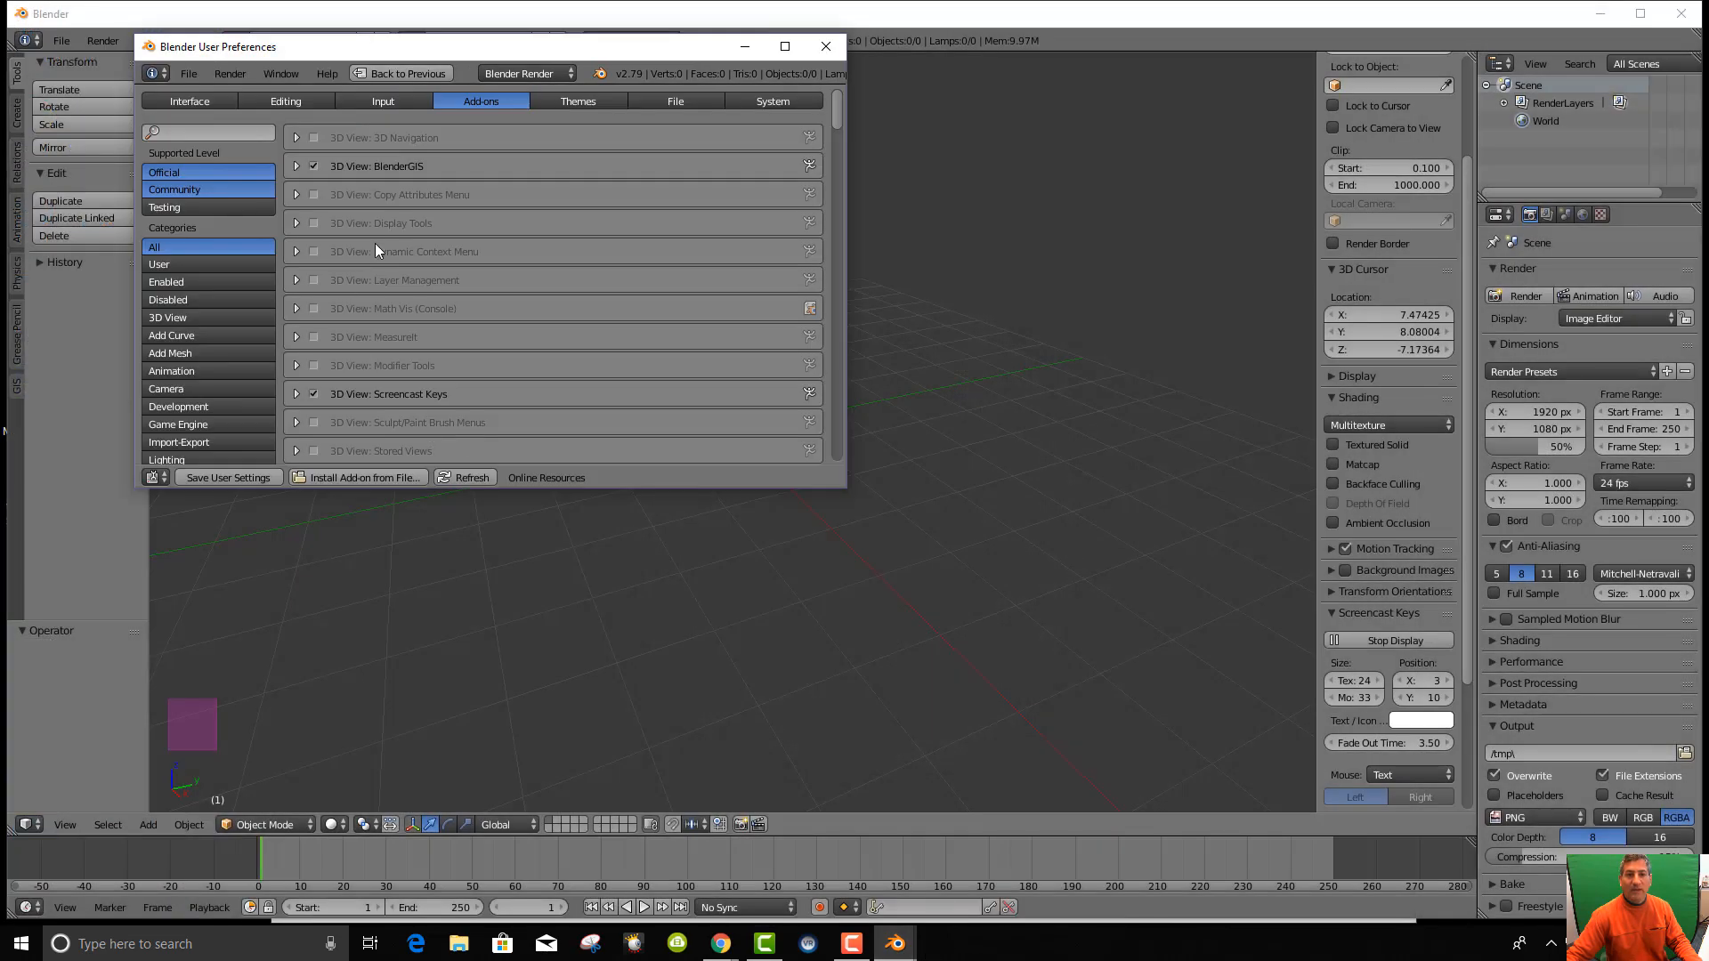
Start Install Add-on from File, browse the E:\Blender Tutorials folders and enlarge the window.
{"action": "left_click", "coordinate": [383, 477]}
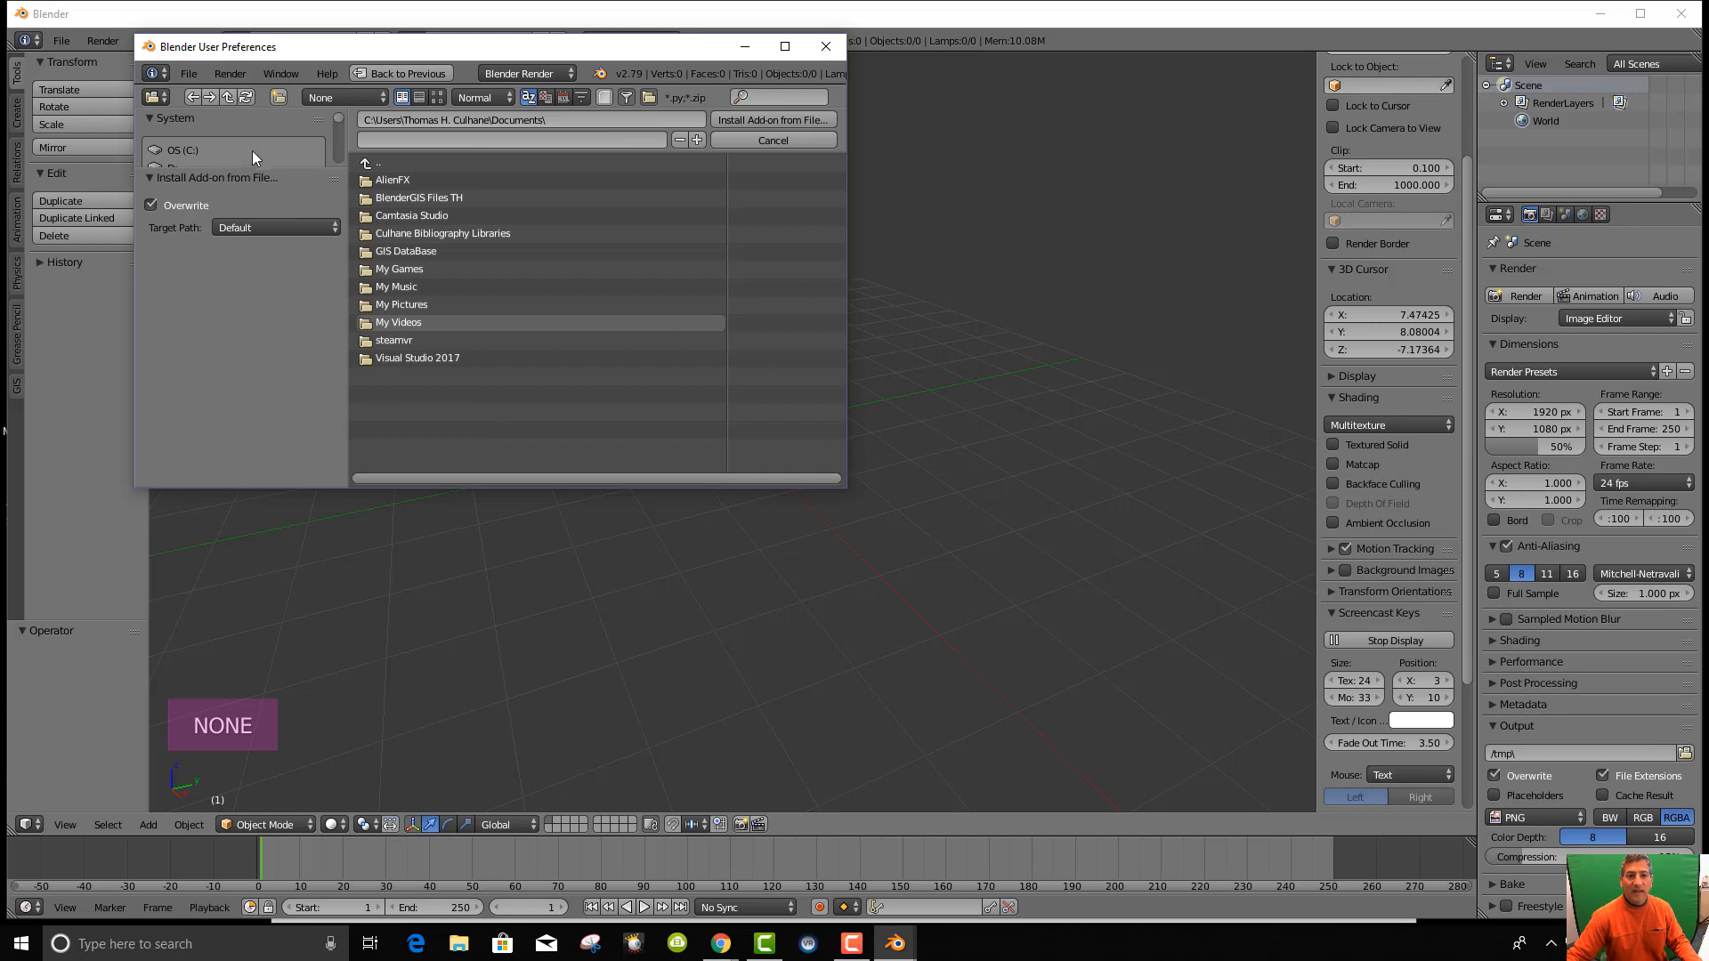
{"action": "scroll", "coordinate": [281, 141], "scroll_direction": "down", "scroll_amount": 3}
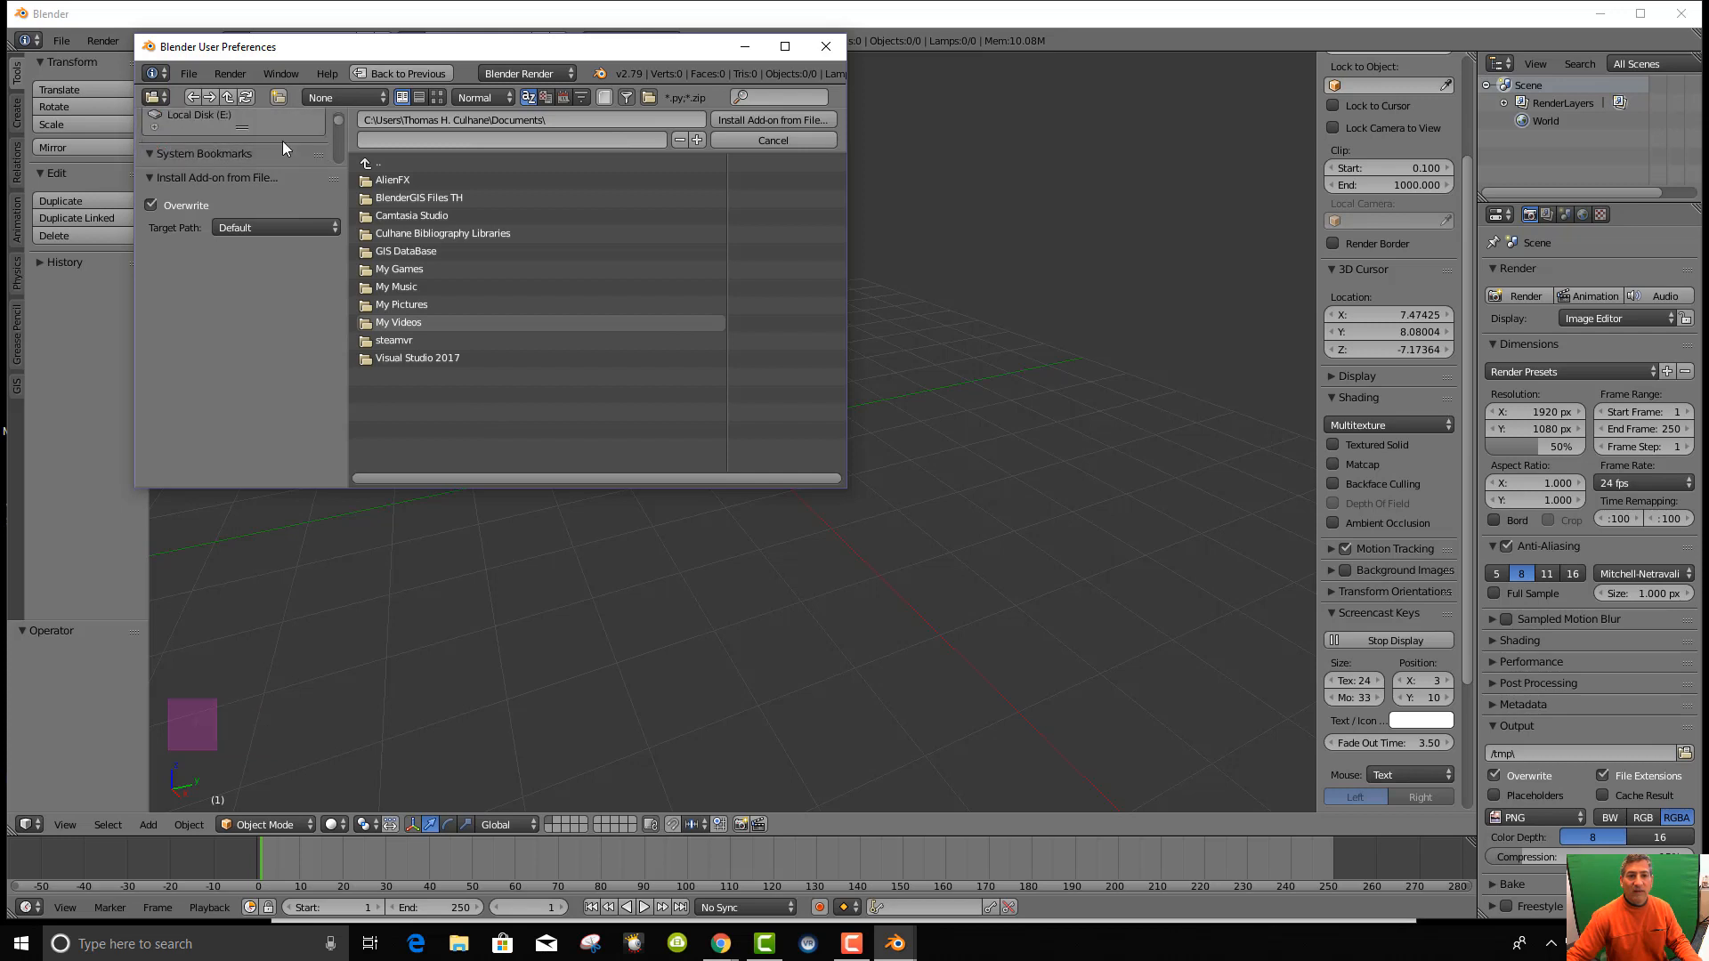
{"action": "left_click", "coordinate": [219, 120]}
{"action": "left_click", "coordinate": [383, 234]}
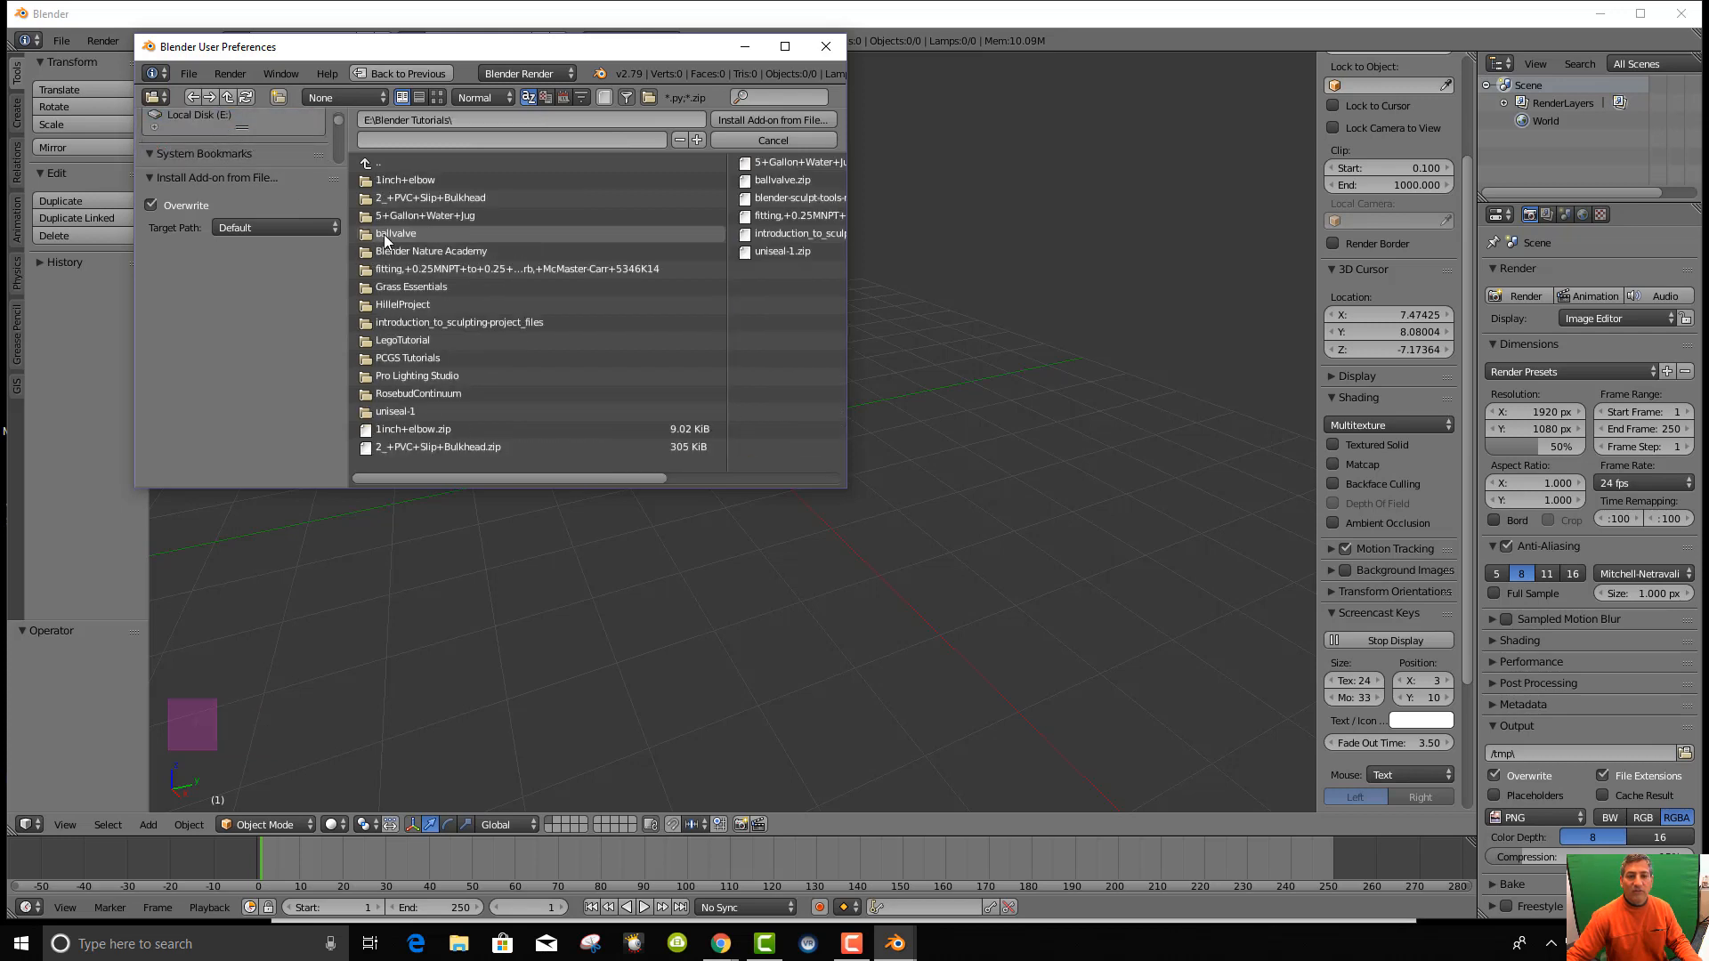
{"action": "left_click", "coordinate": [414, 360]}
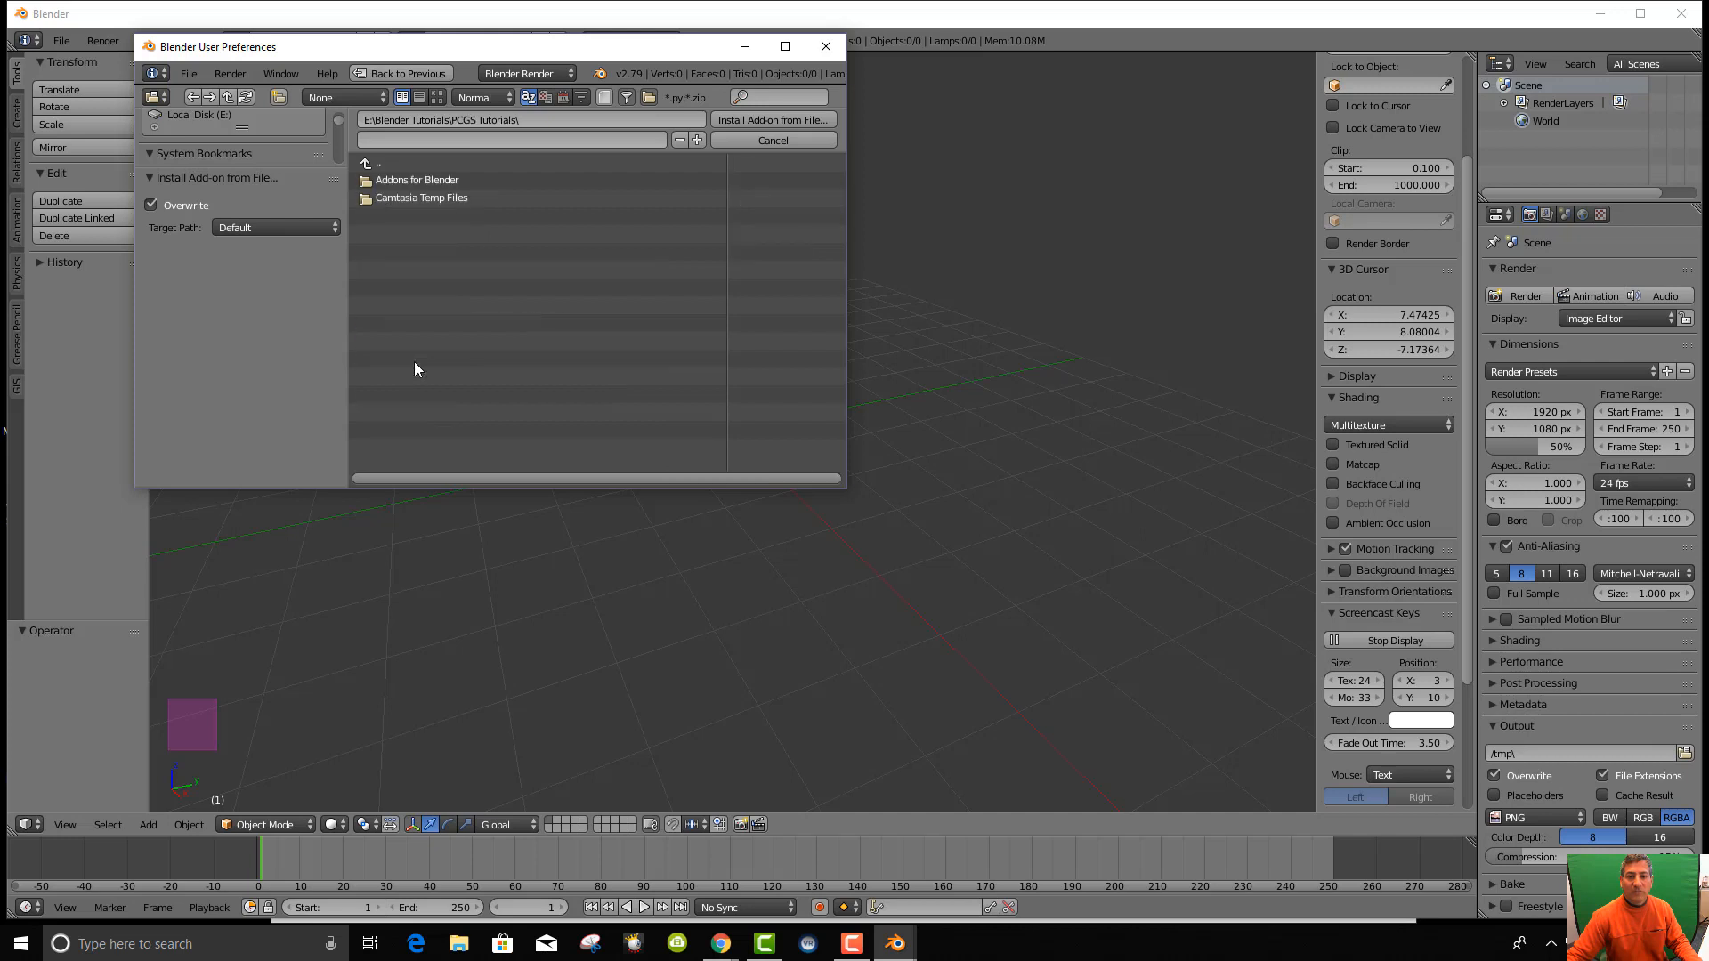
{"action": "left_click", "coordinate": [392, 182]}
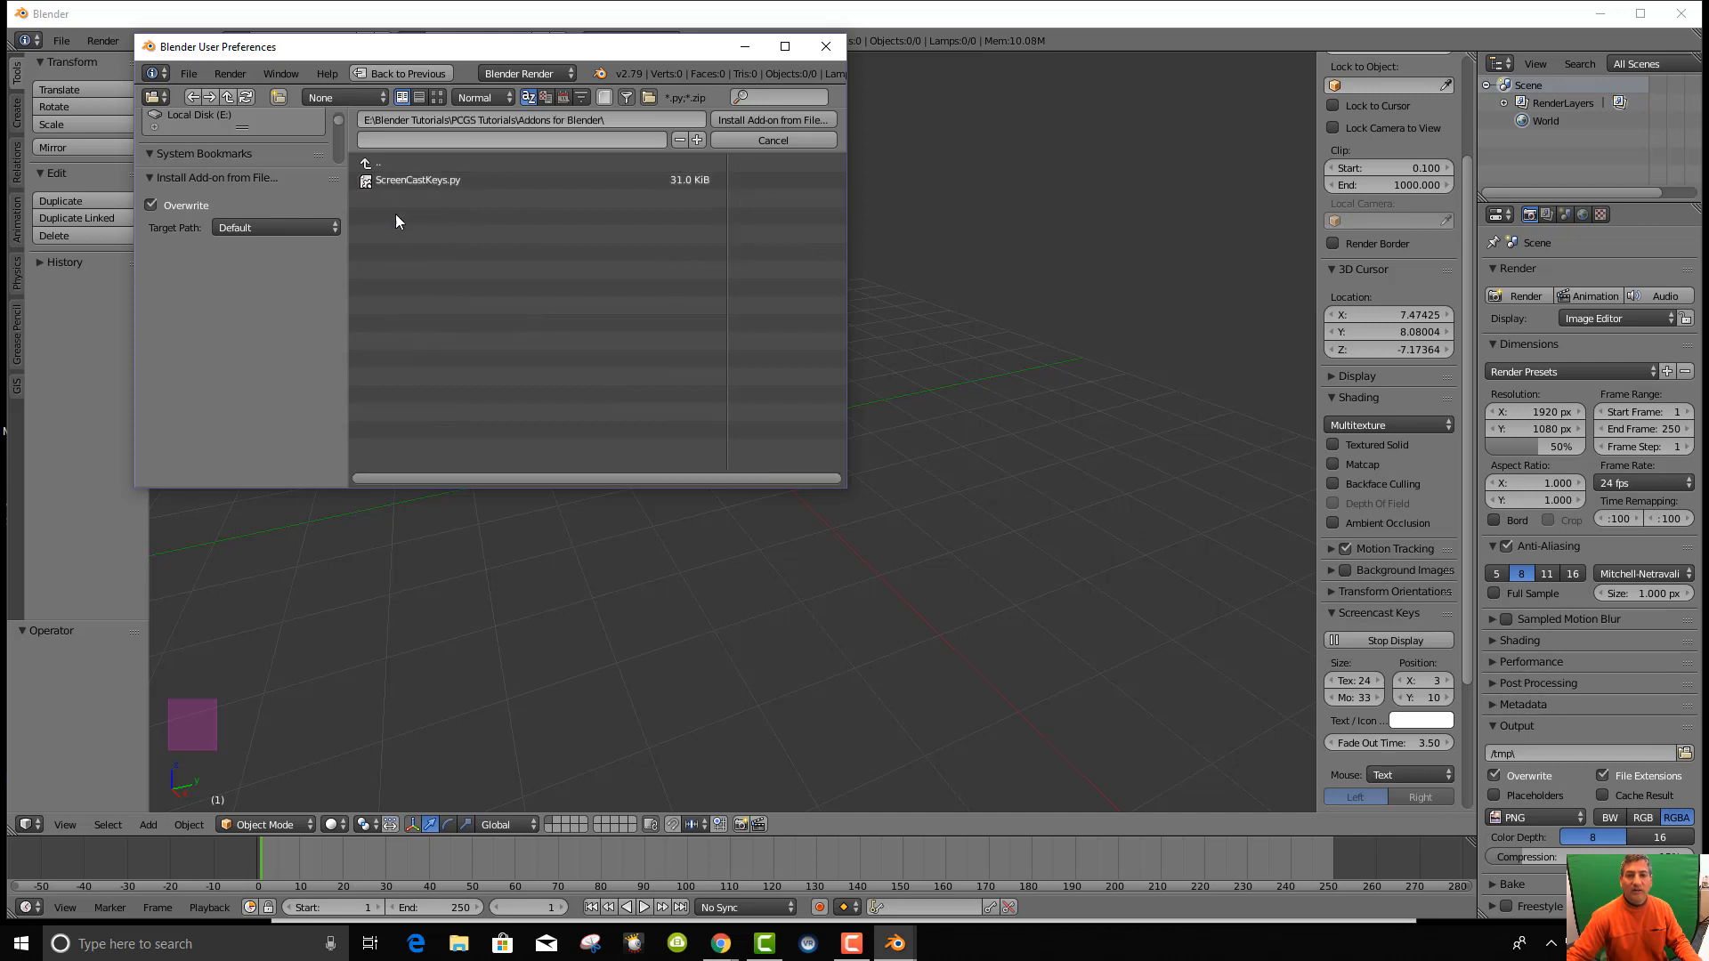
{"action": "left_click", "coordinate": [365, 165]}
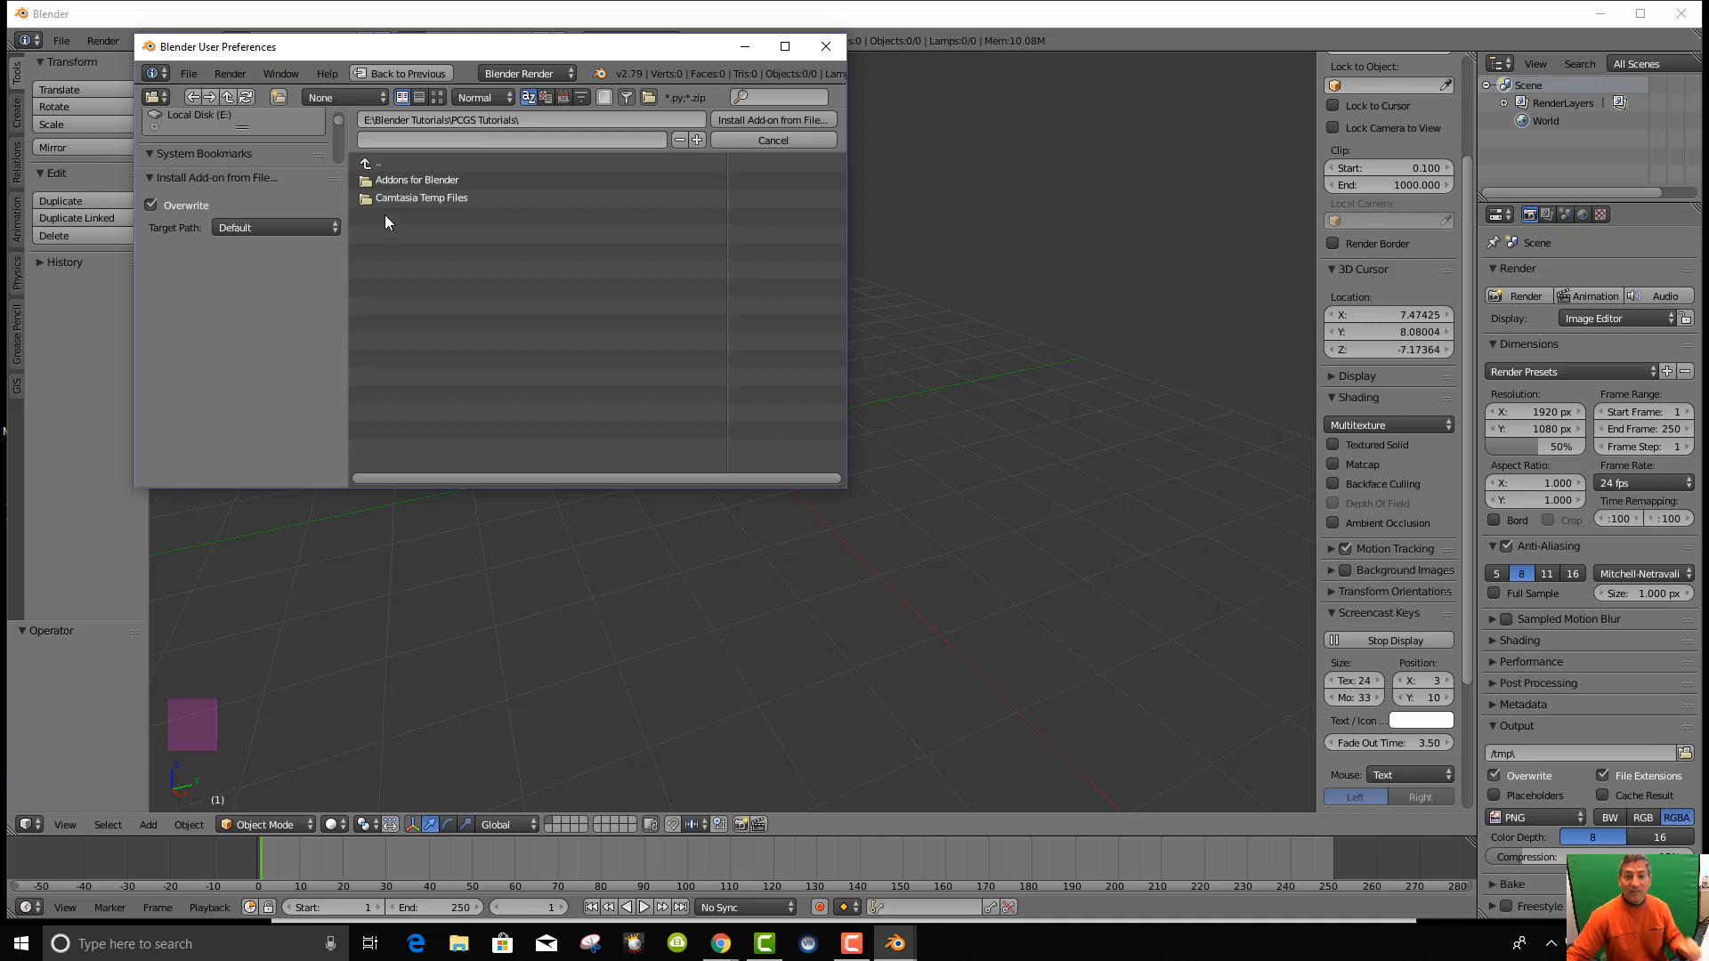
{"action": "left_click", "coordinate": [367, 166]}
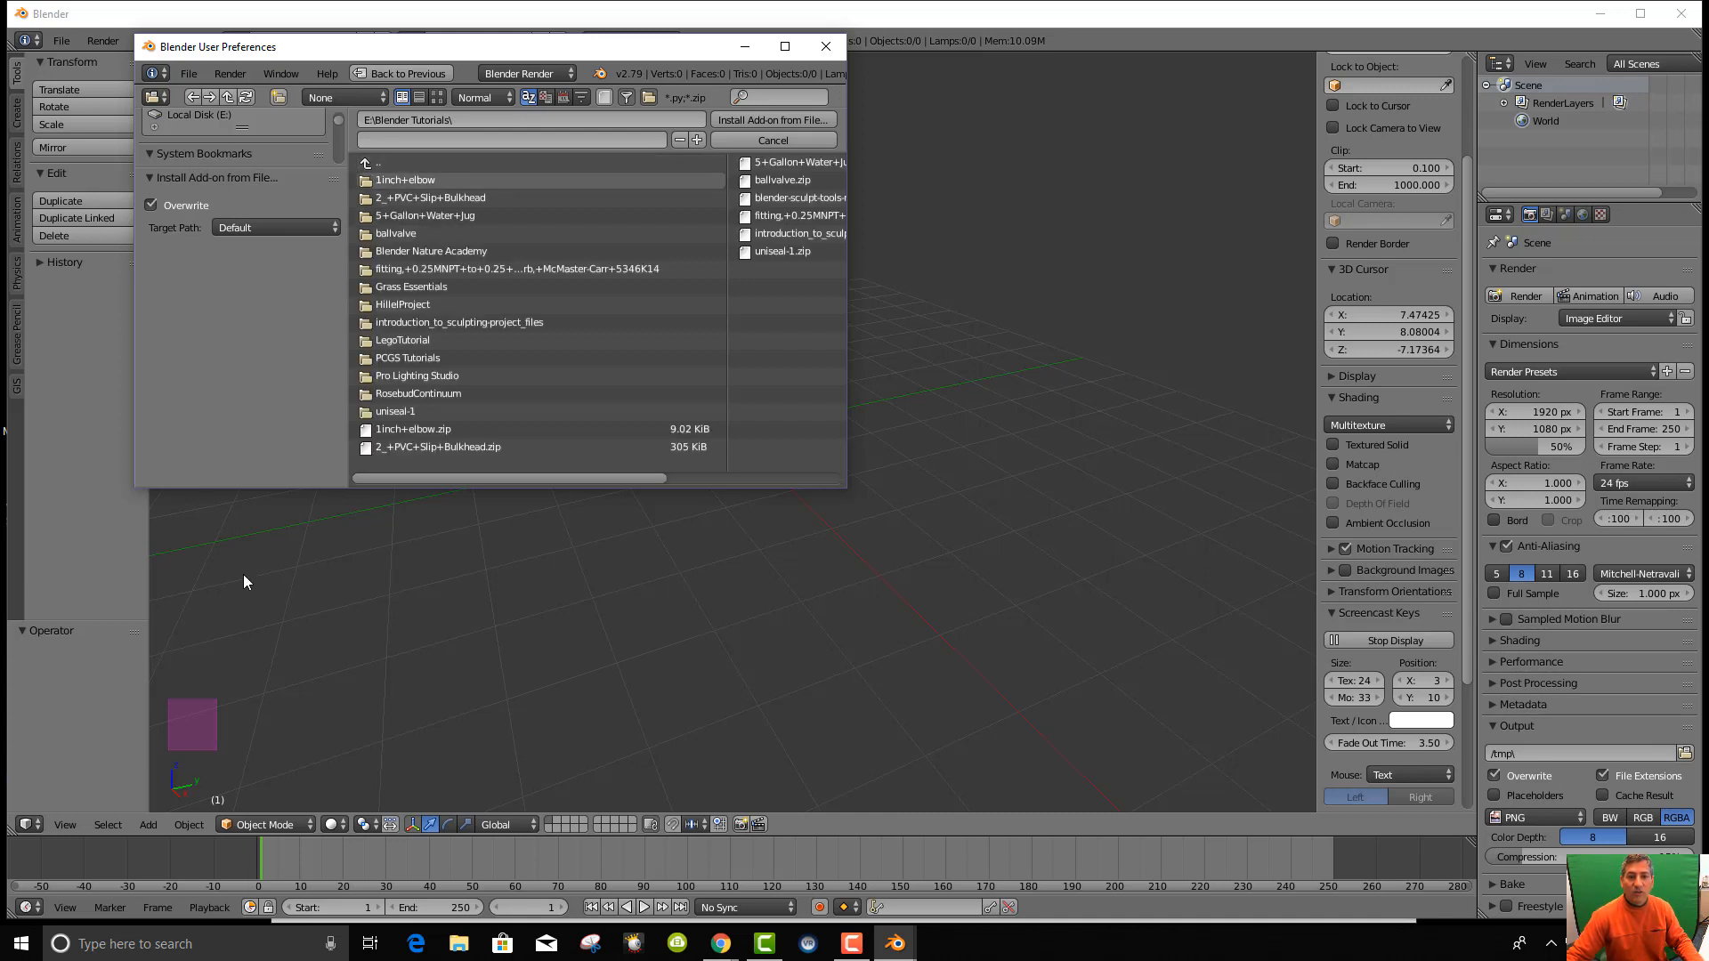
{"action": "left_click_drag", "start_coordinate": [259, 489], "coordinate": [281, 769]}
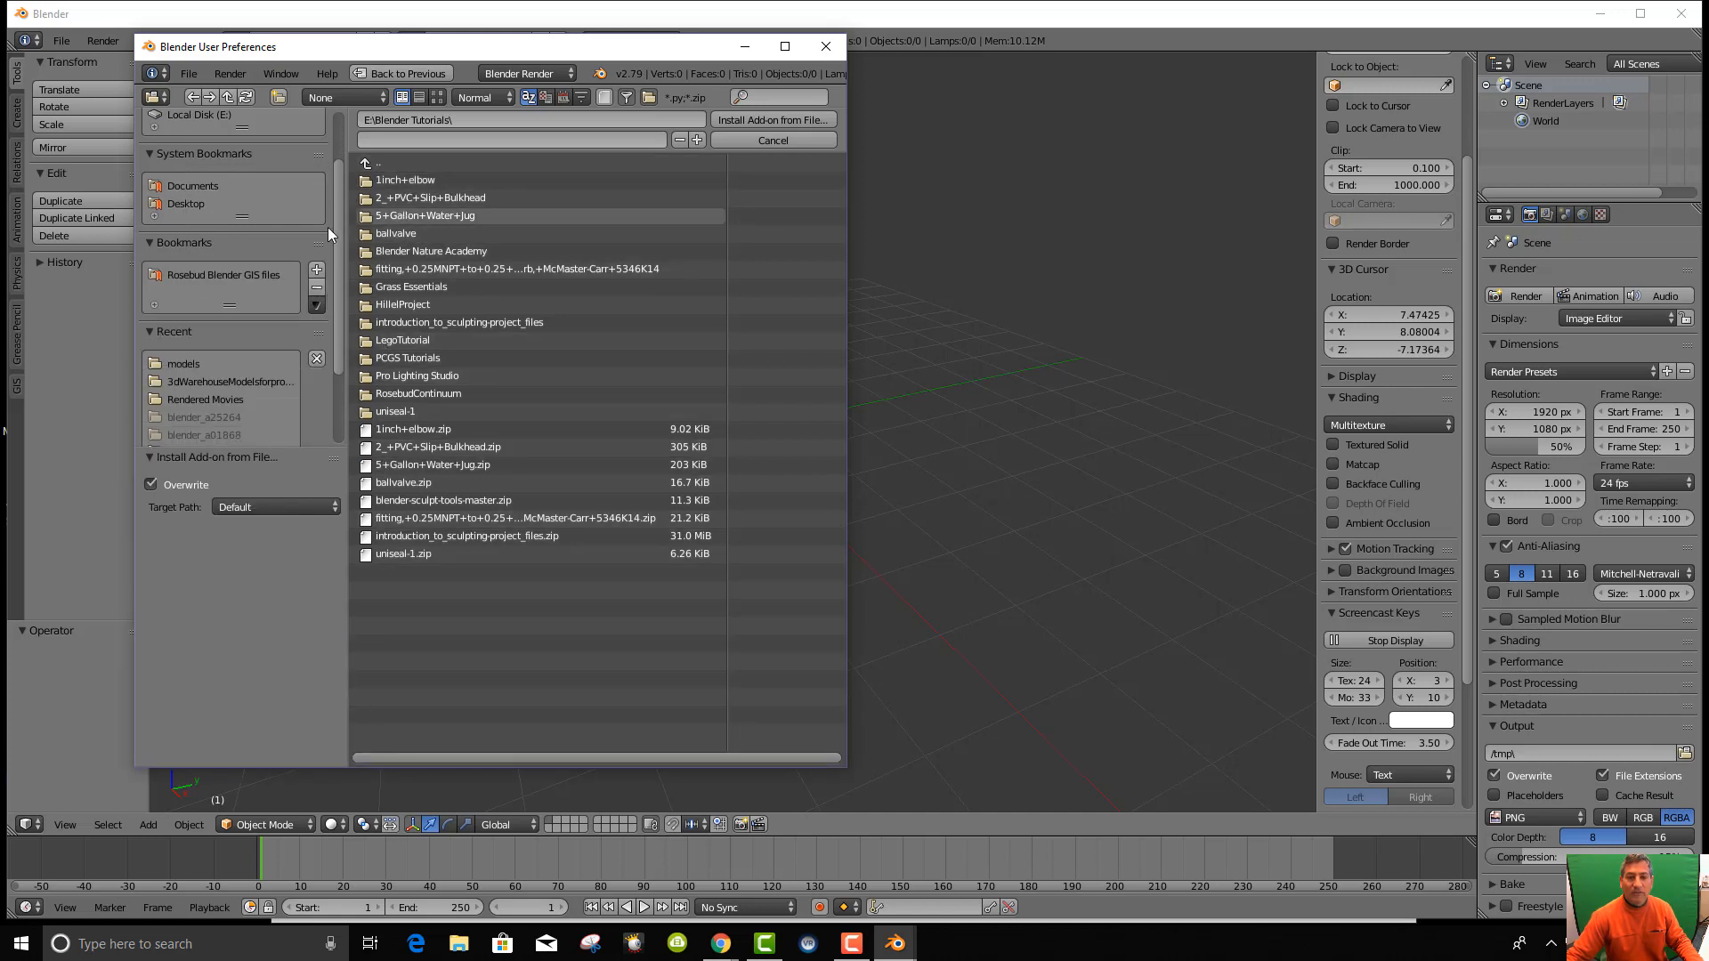
Bookmark PCGS Tutorials and install ScreenCastKeys.py from Addons for Blender.
{"action": "left_click", "coordinate": [402, 358]}
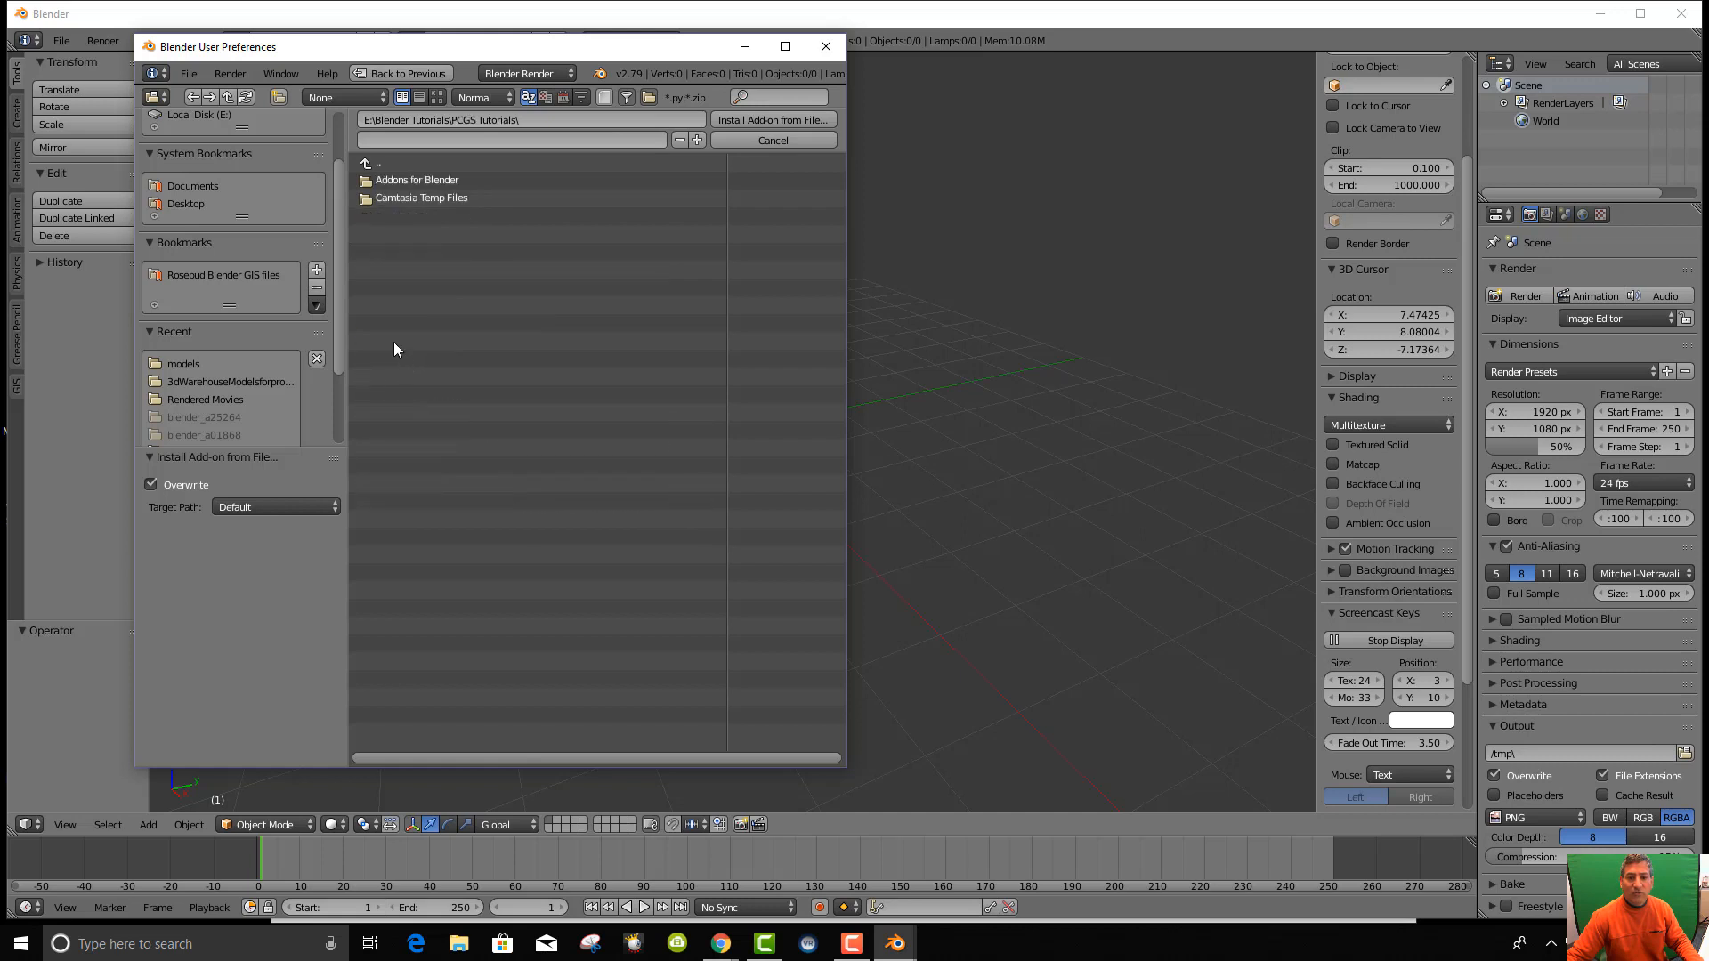
{"action": "left_click", "coordinate": [316, 271]}
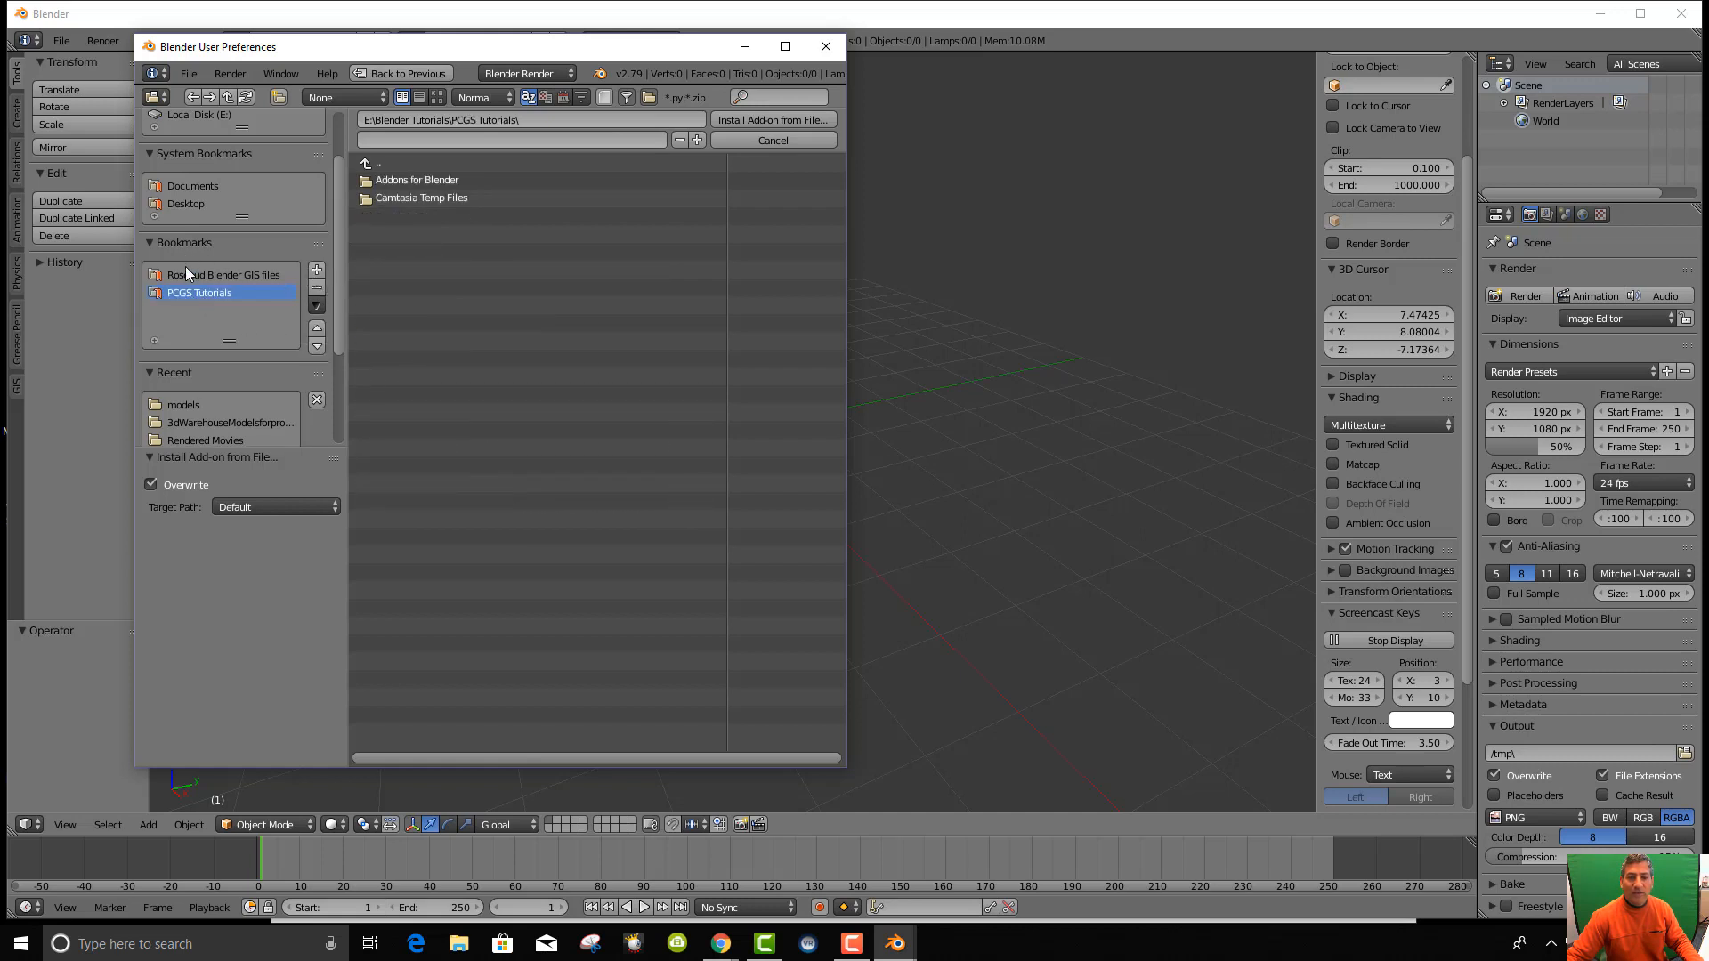
{"action": "left_click", "coordinate": [397, 180]}
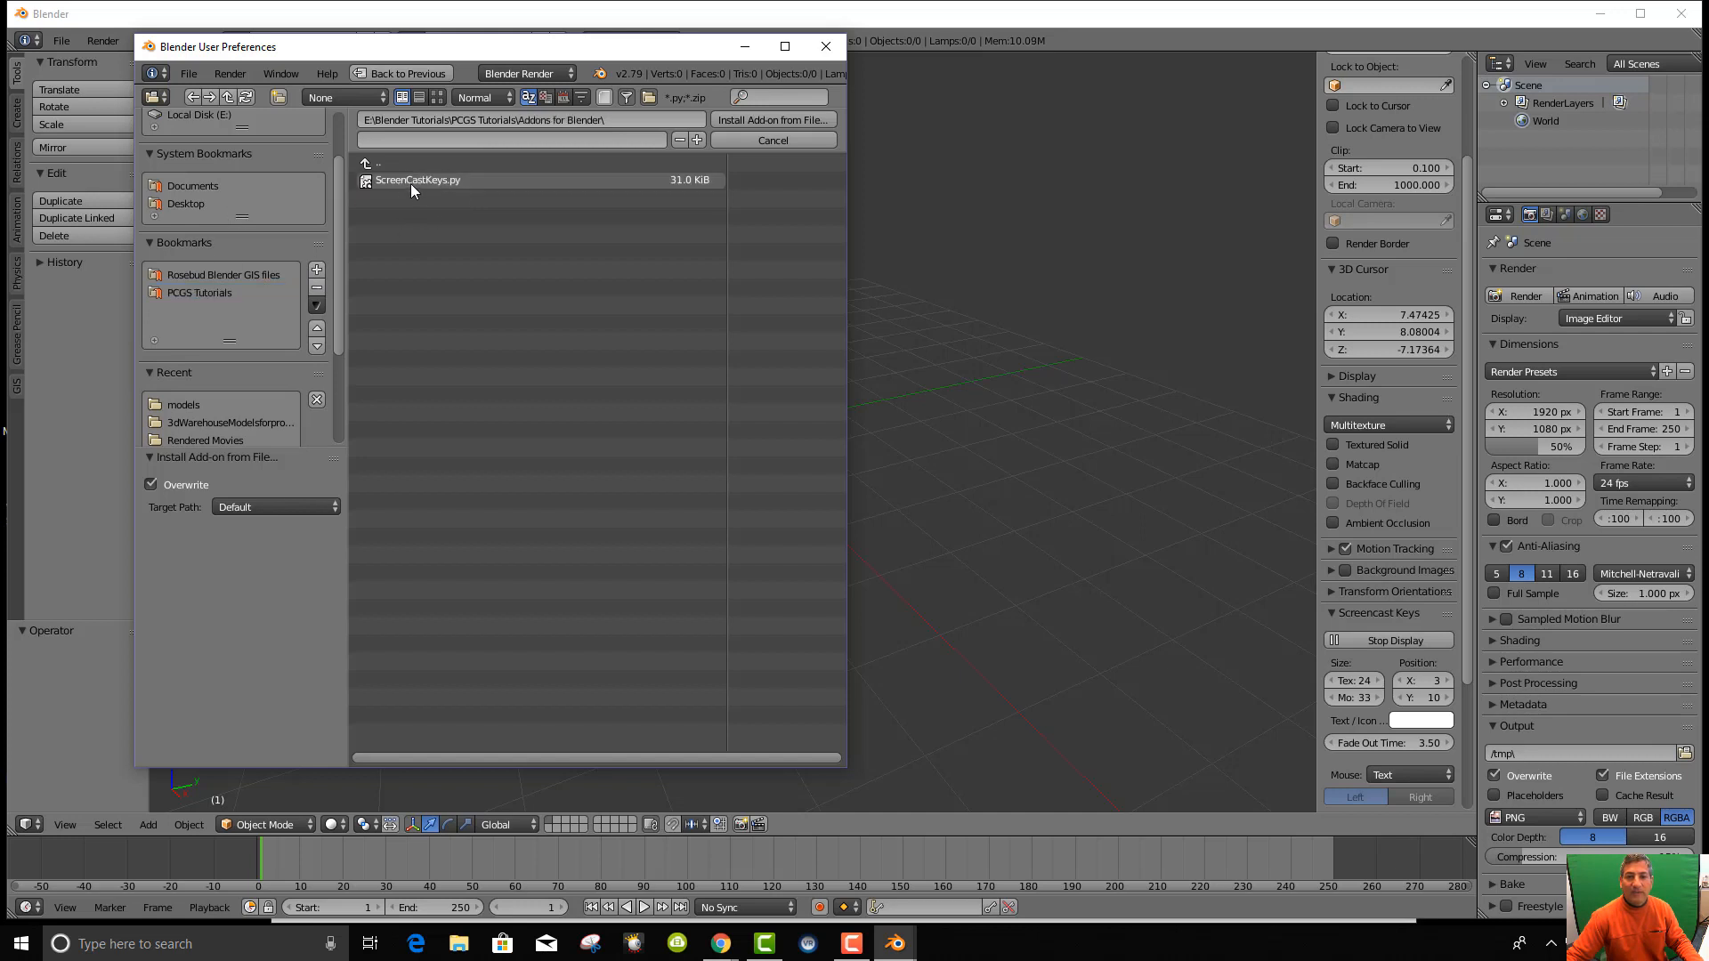
{"action": "double_click", "coordinate": [378, 178]}
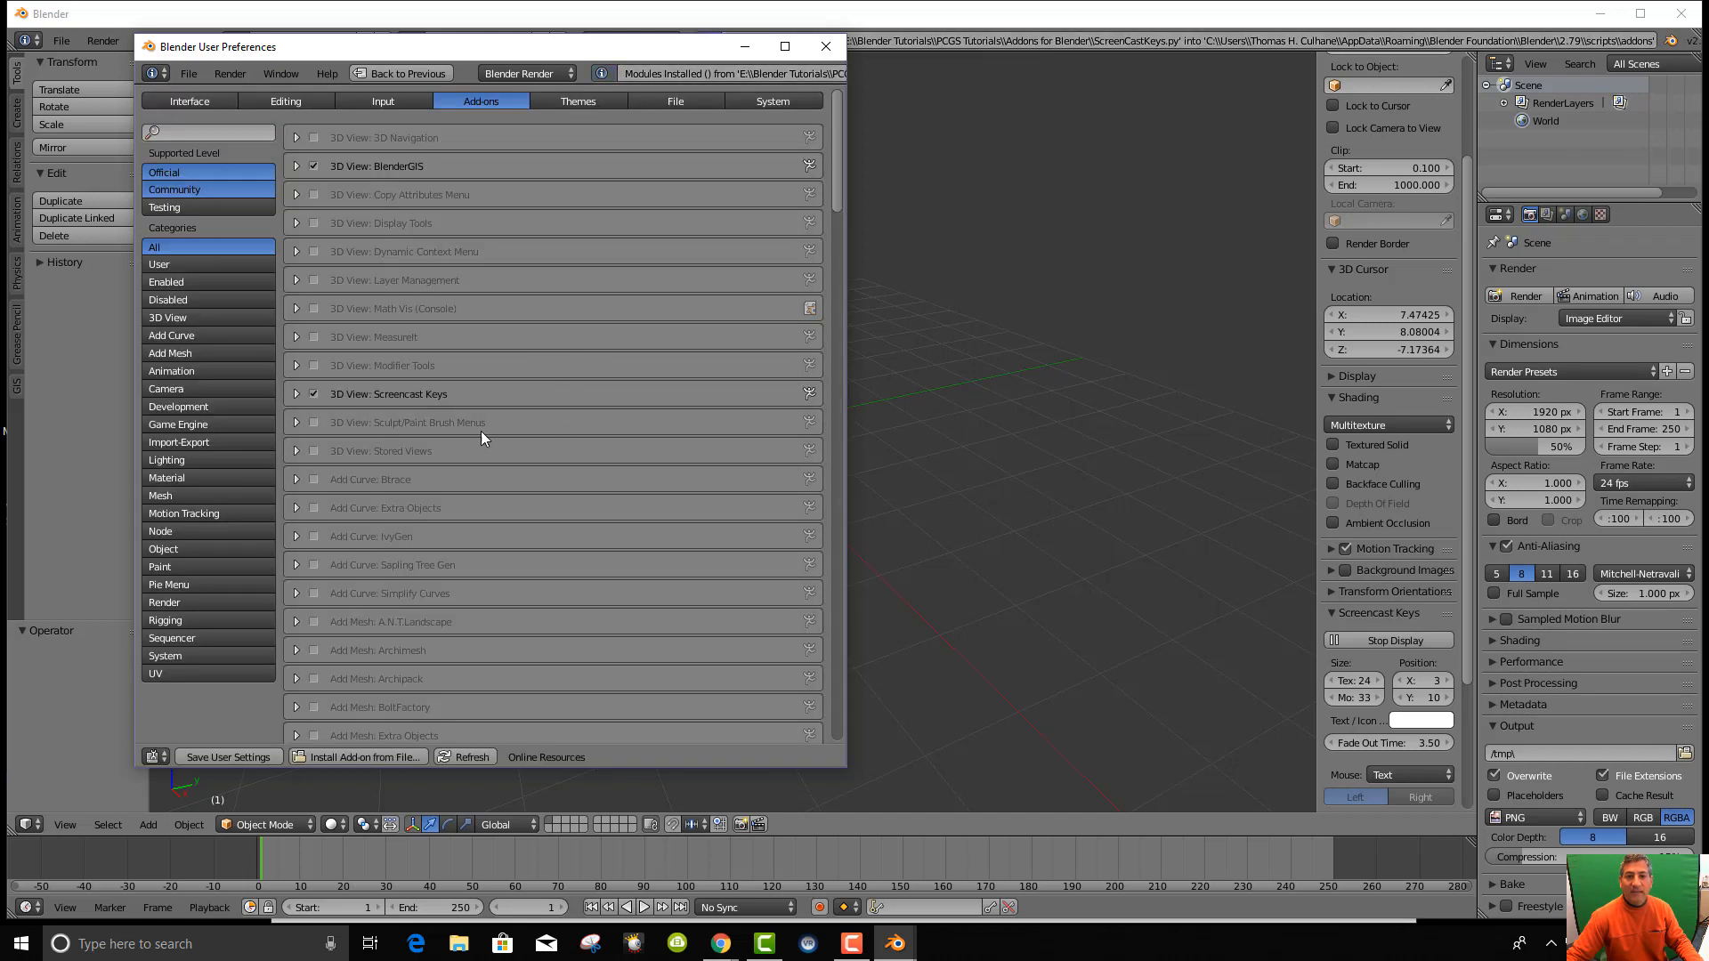
Filter add-ons by 'screen', re-tick Screencast Keys and start its keystroke display.
{"action": "left_click", "coordinate": [315, 394]}
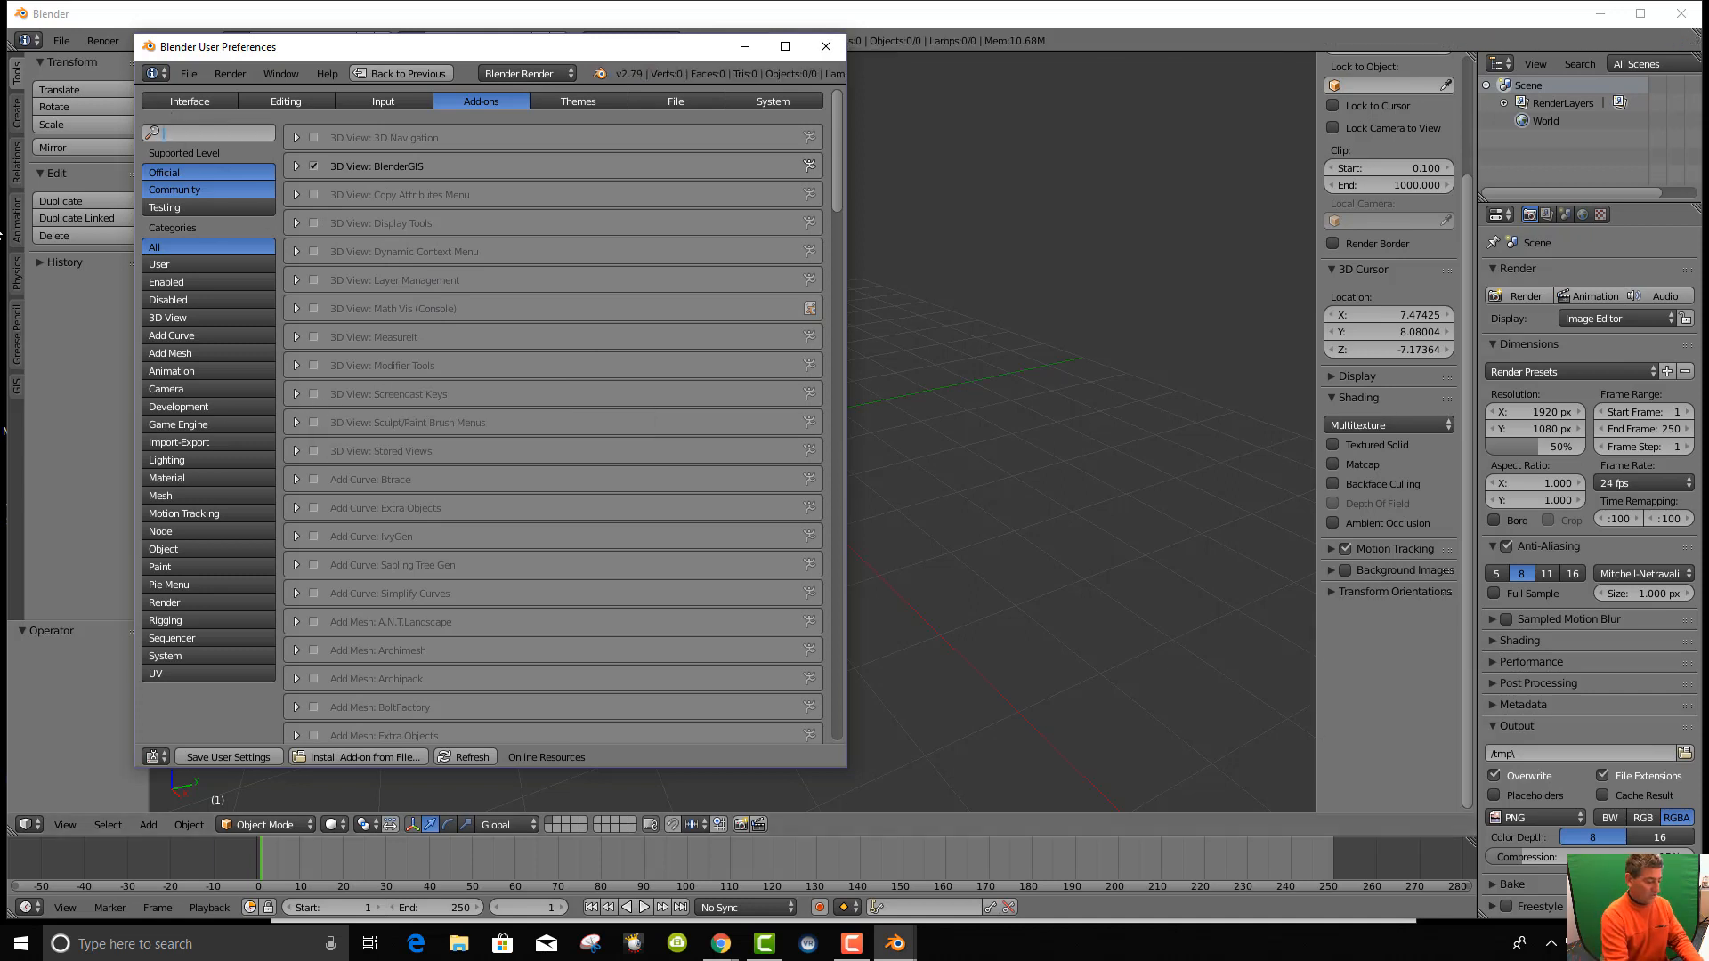
{"action": "type", "text": "screen"}
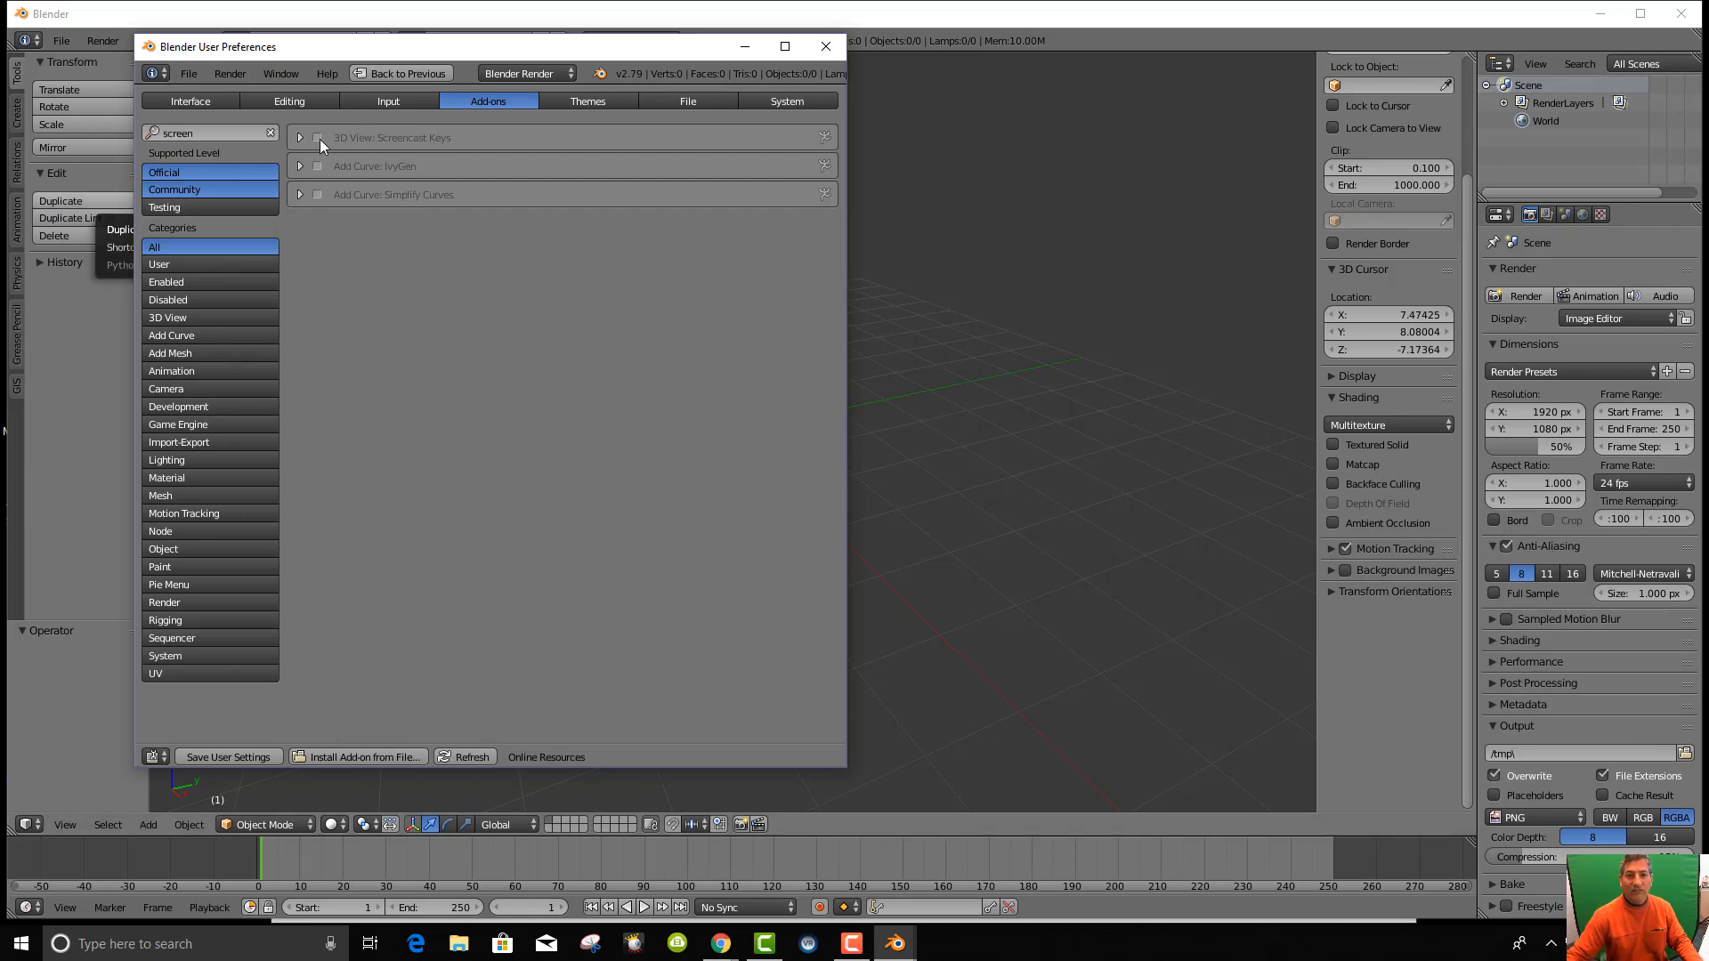
{"action": "left_click", "coordinate": [317, 139]}
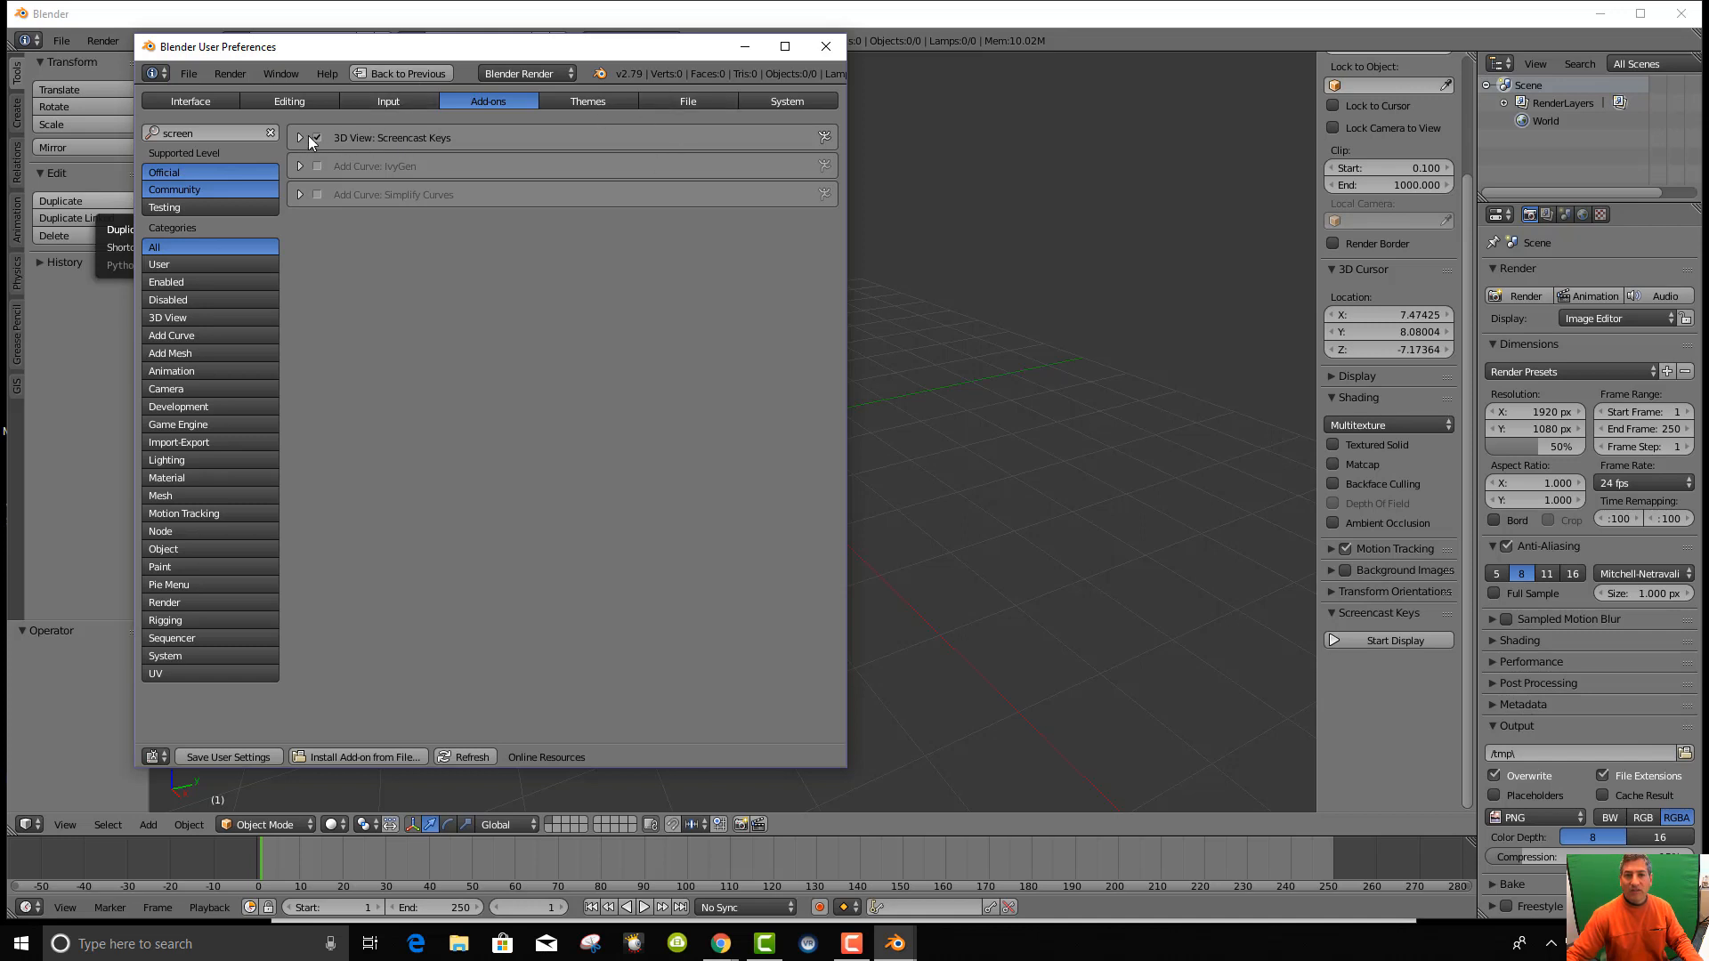
{"action": "left_click", "coordinate": [314, 138]}
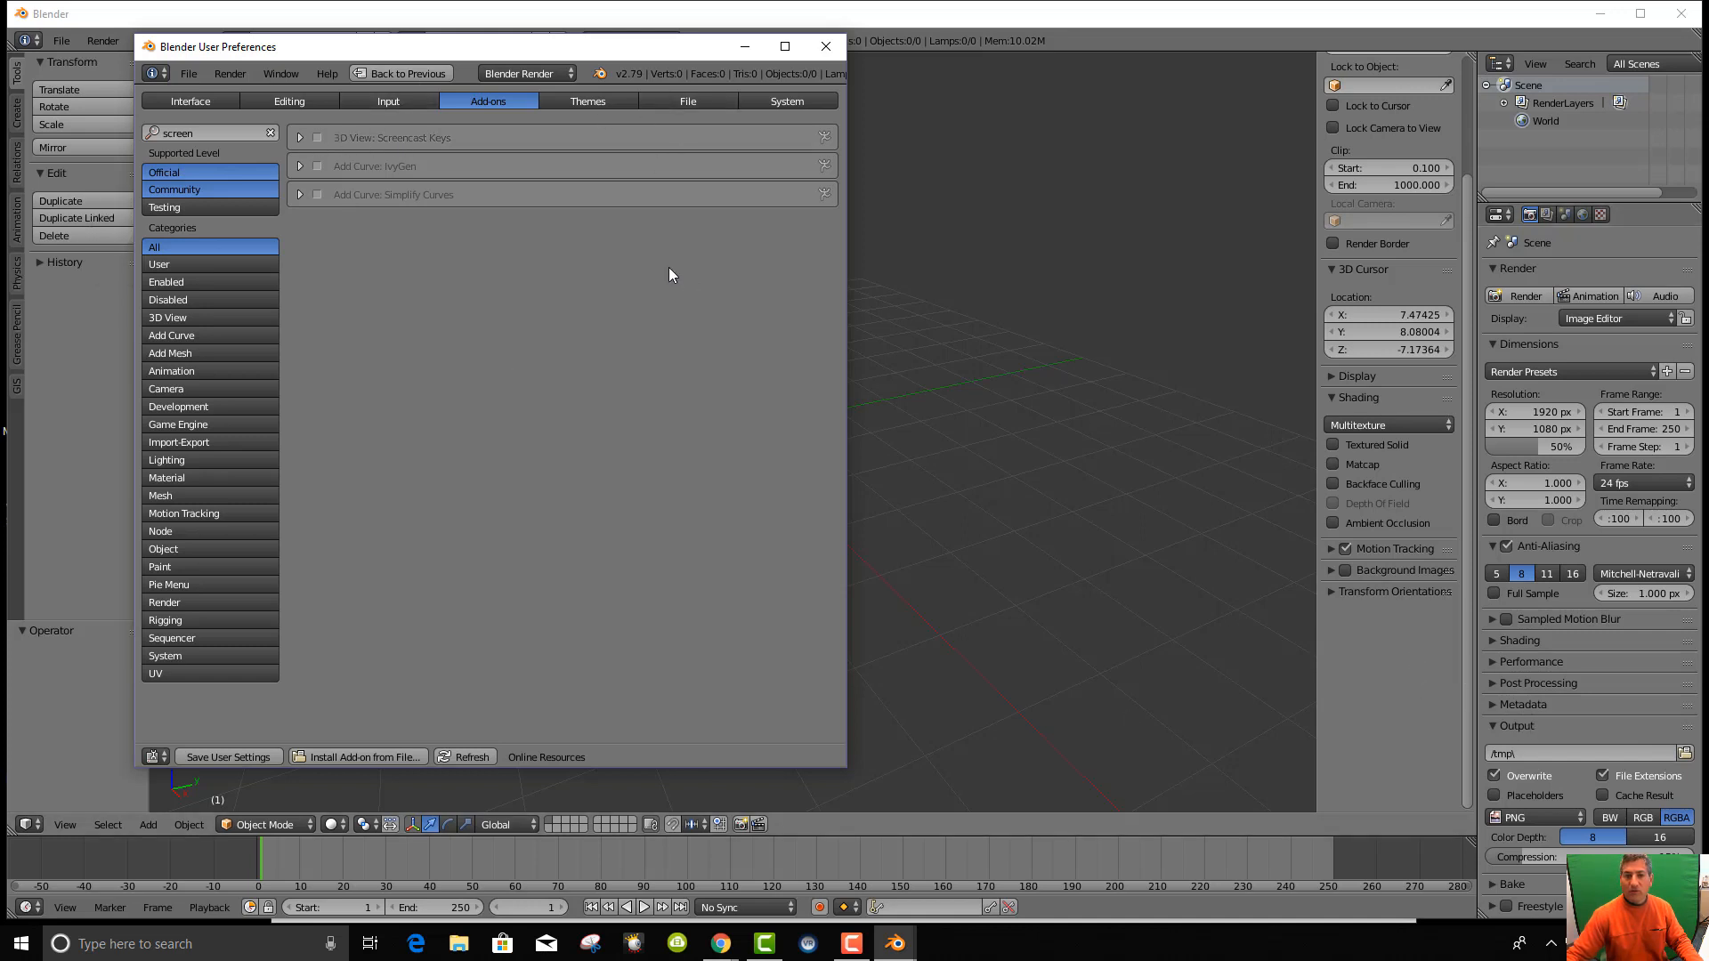
{"action": "left_click", "coordinate": [318, 140]}
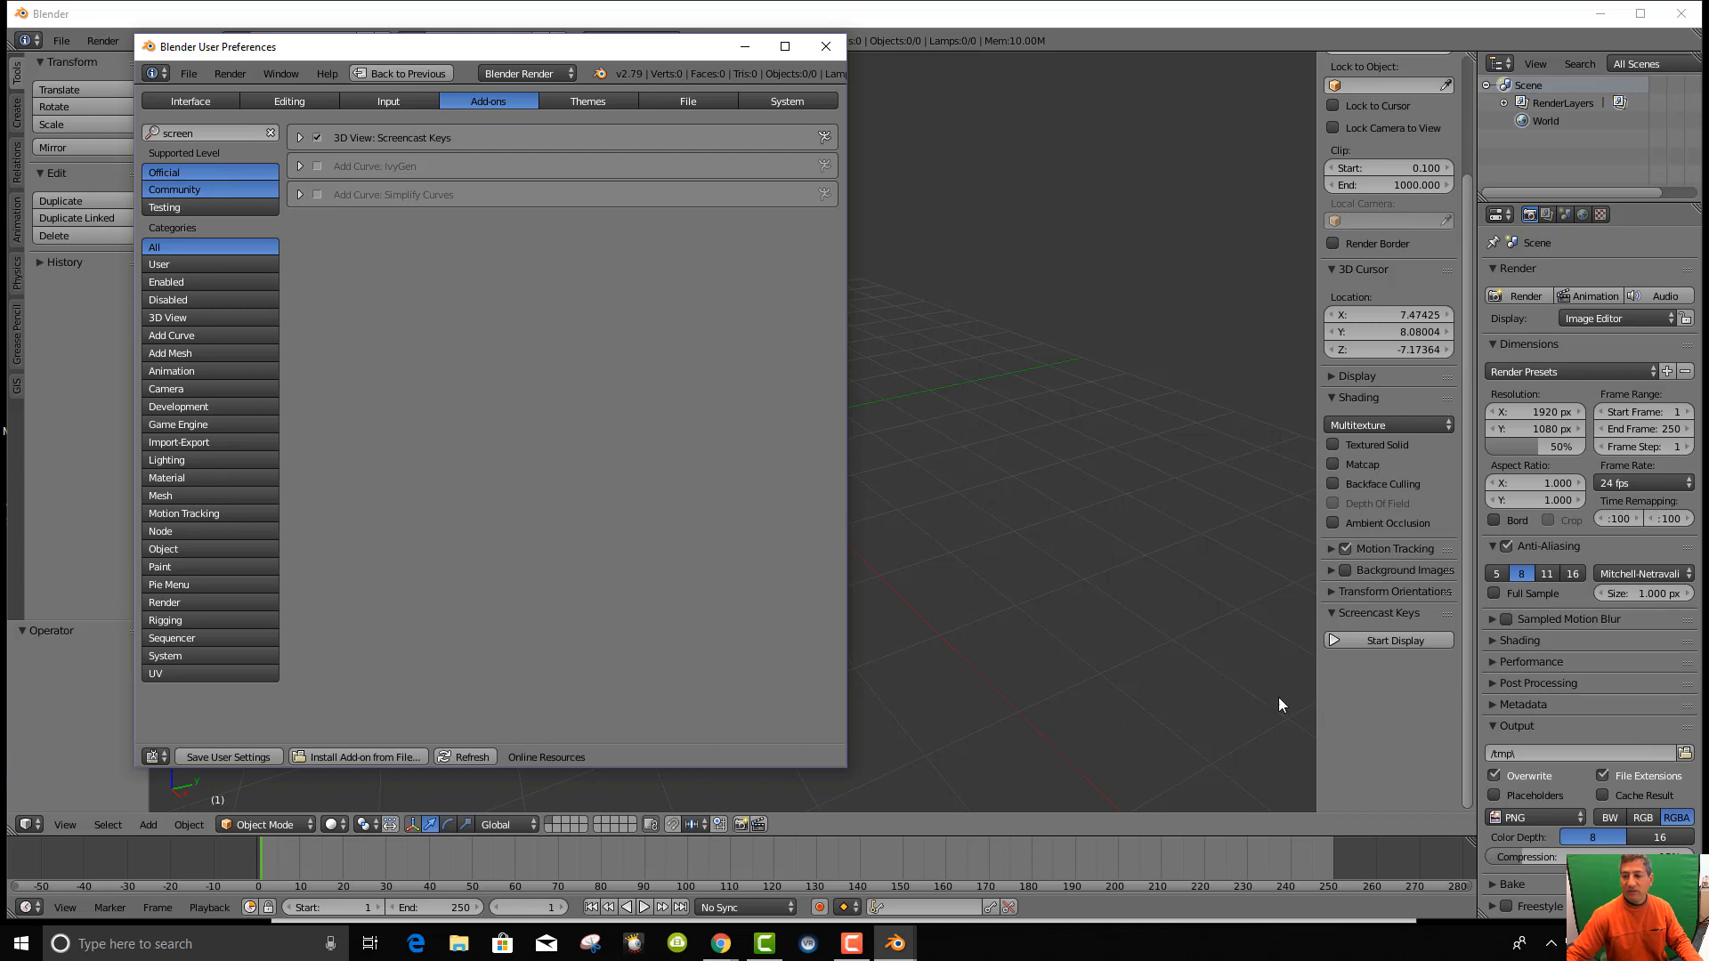
{"action": "left_click", "coordinate": [1350, 641]}
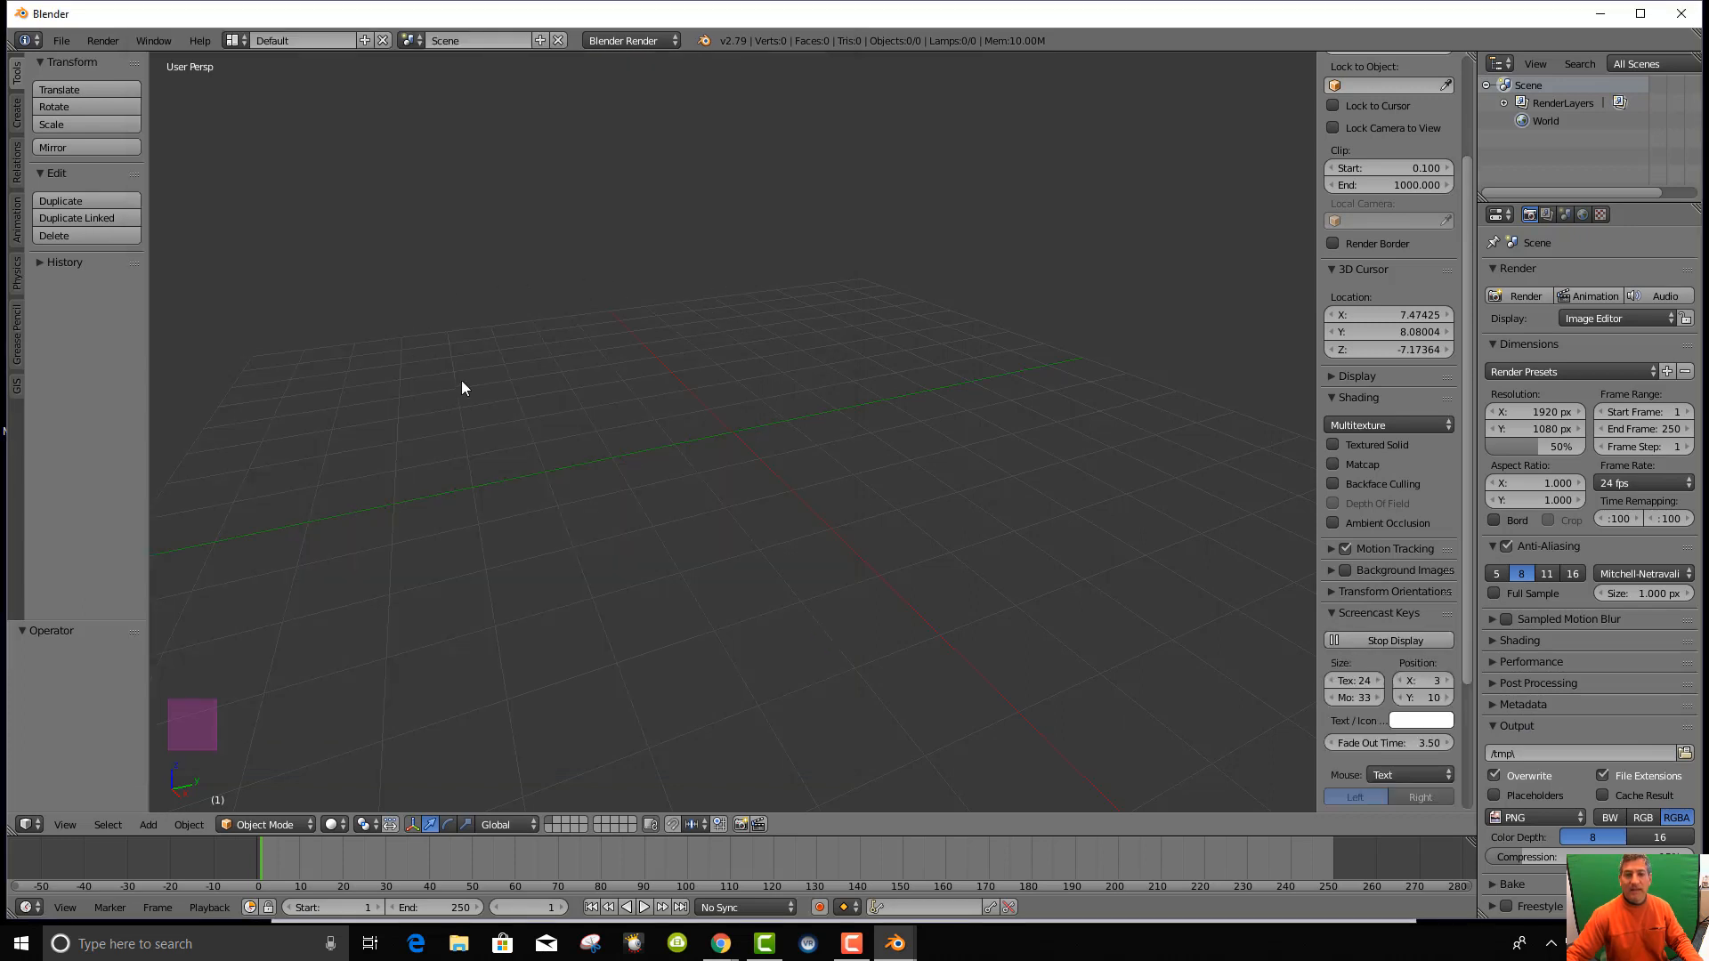
Test the key overlay with the mouse wheel, then bring Chrome's add-on source page over Blender.
{"action": "scroll", "coordinate": [595, 442], "scroll_direction": "down", "scroll_amount": 3}
{"action": "scroll", "coordinate": [575, 455], "scroll_direction": "up", "scroll_amount": 4}
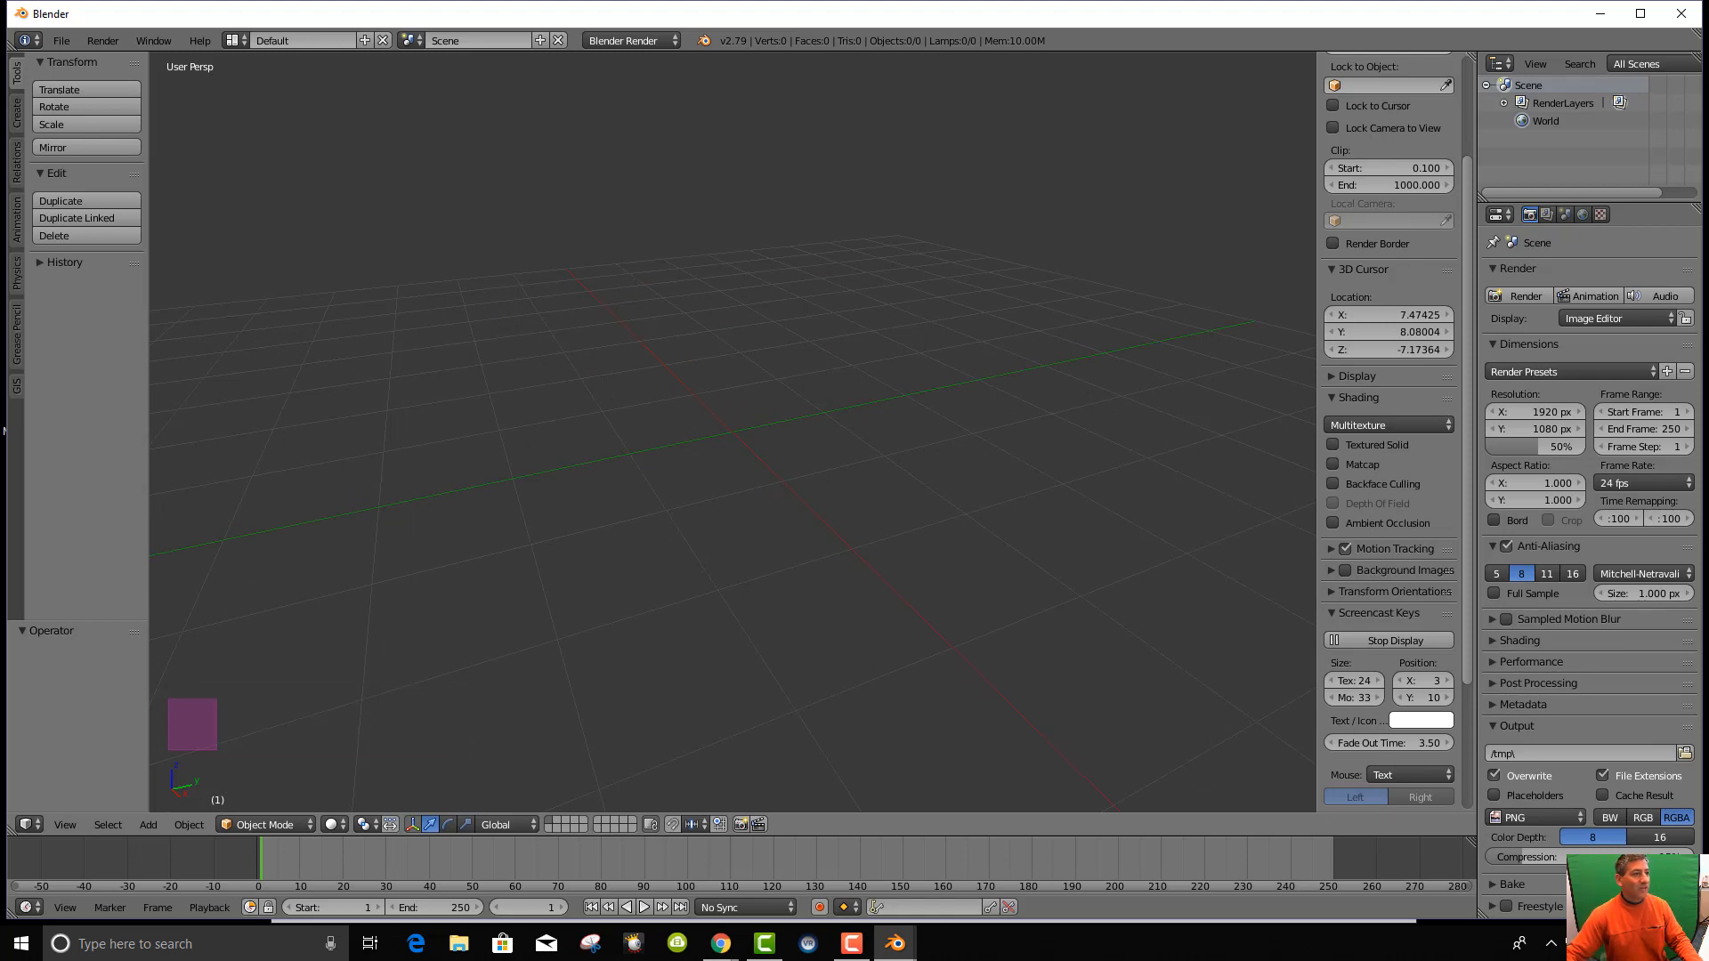
{"action": "left_click_drag", "start_coordinate": [0, 54], "coordinate": [985, 22]}
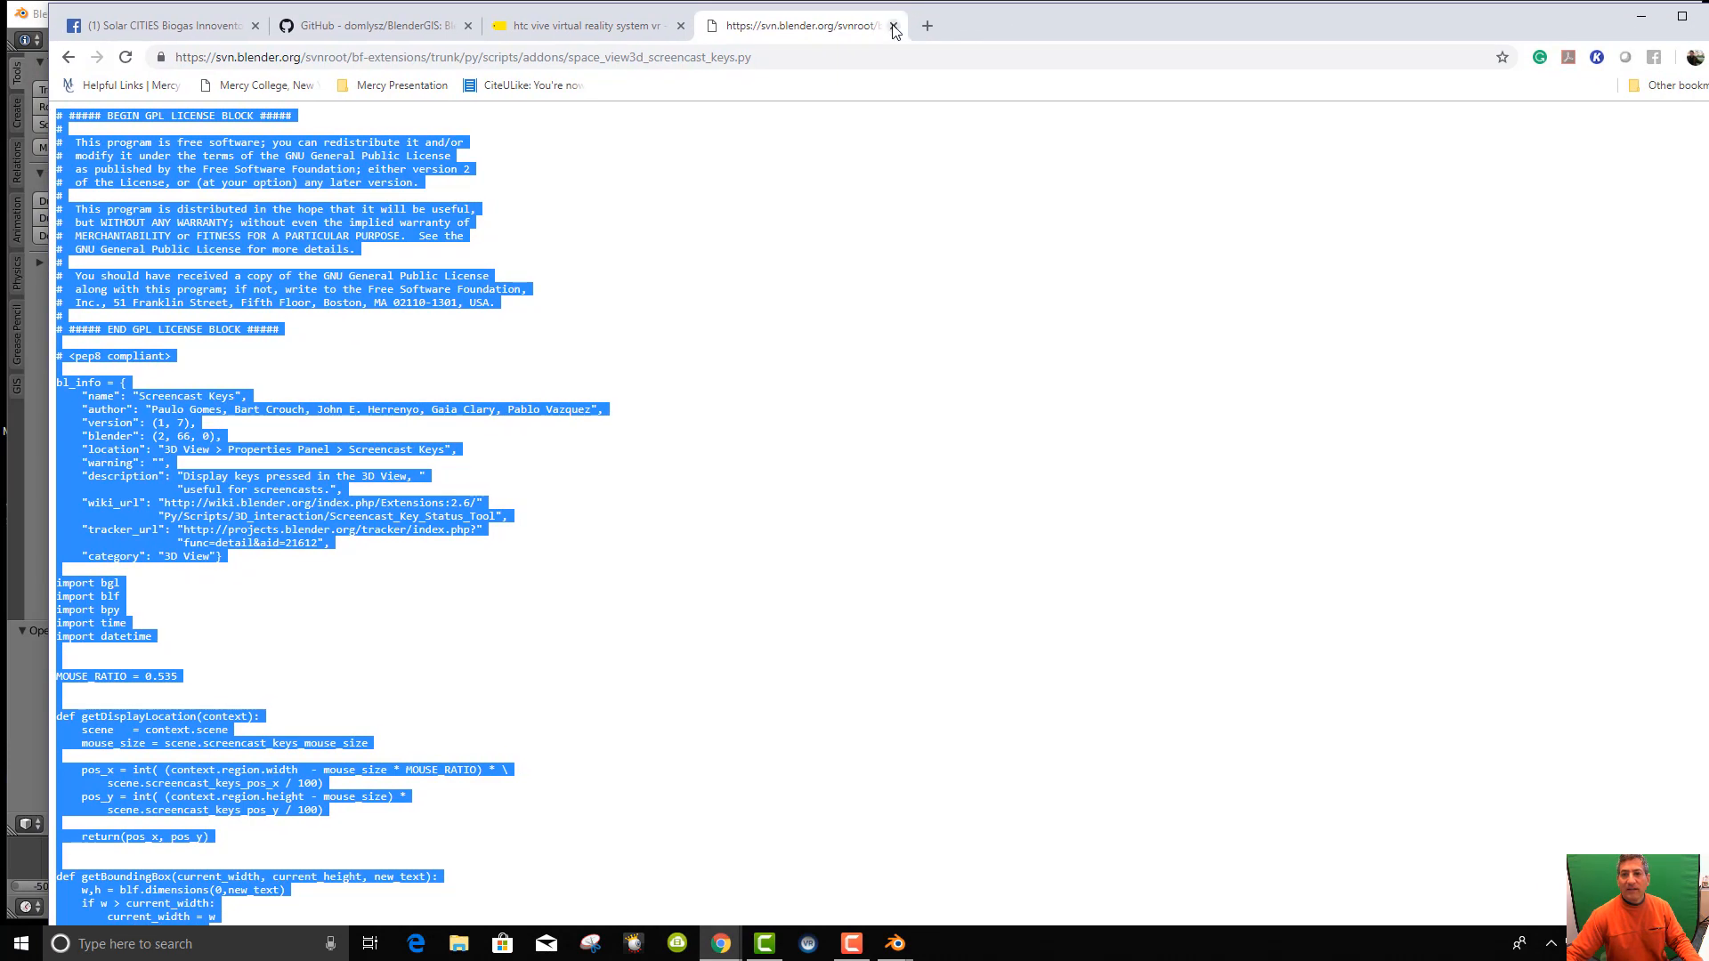
Close the add-on source tab, search 'Blender GIS' in a new tab and open the BlenderGIS GitHub result.
{"action": "left_click", "coordinate": [894, 26]}
{"action": "left_click", "coordinate": [358, 33]}
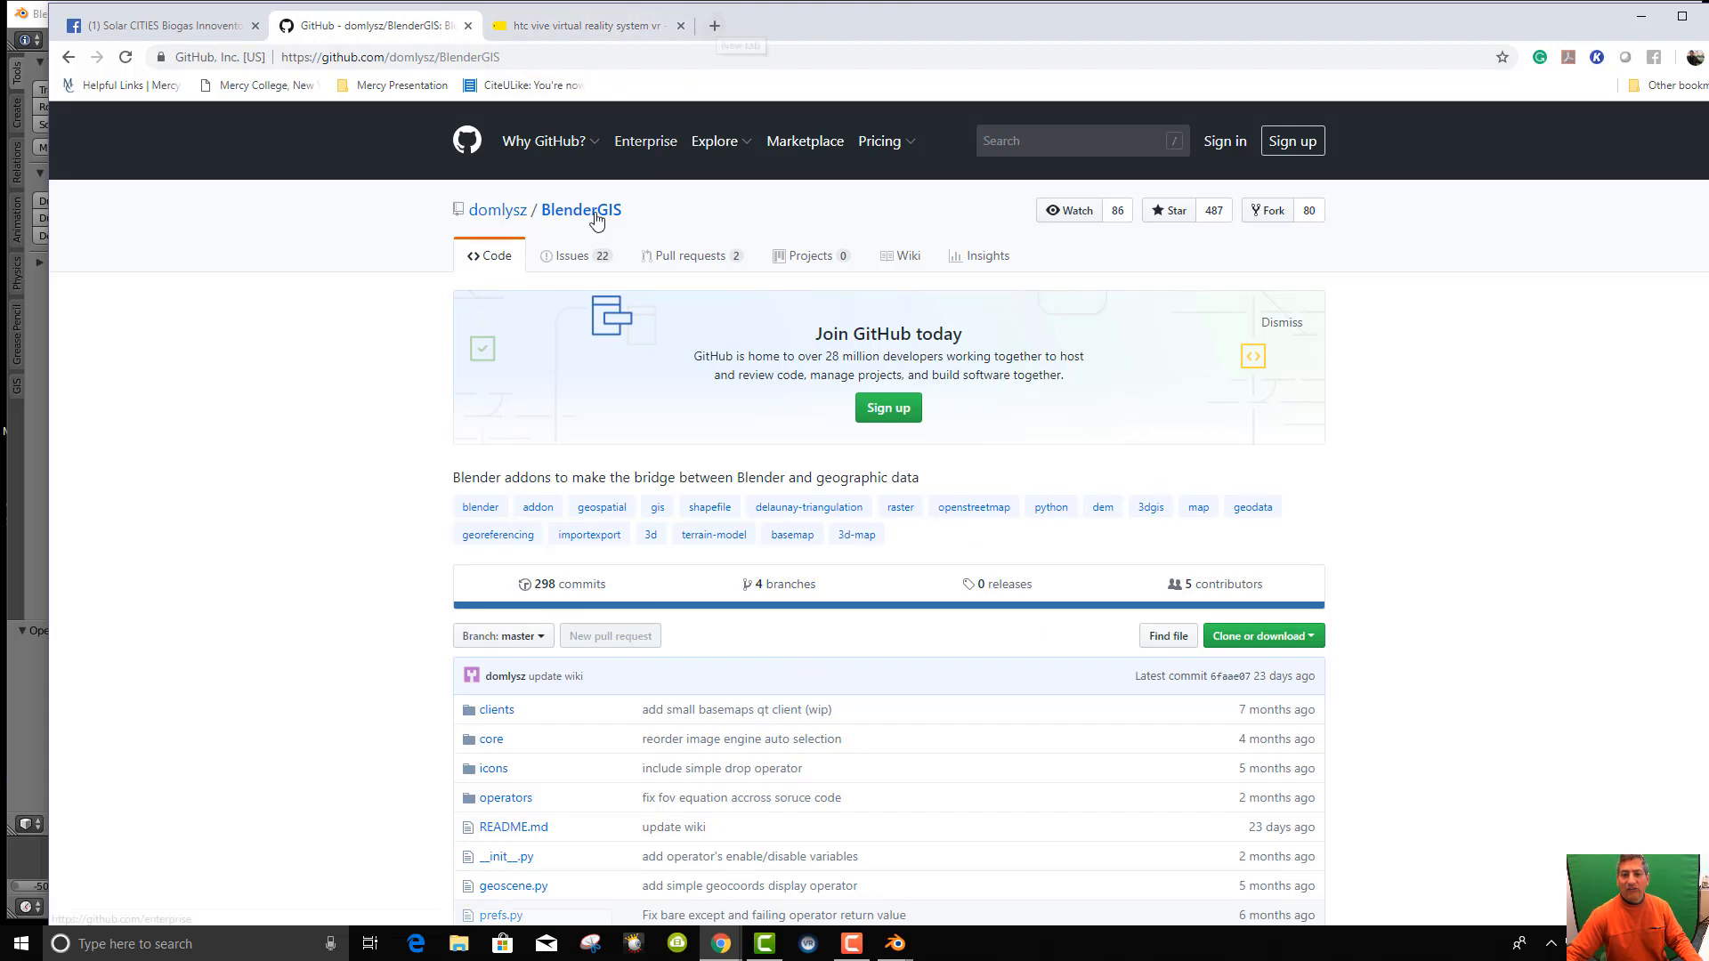
{"action": "left_click", "coordinate": [713, 30]}
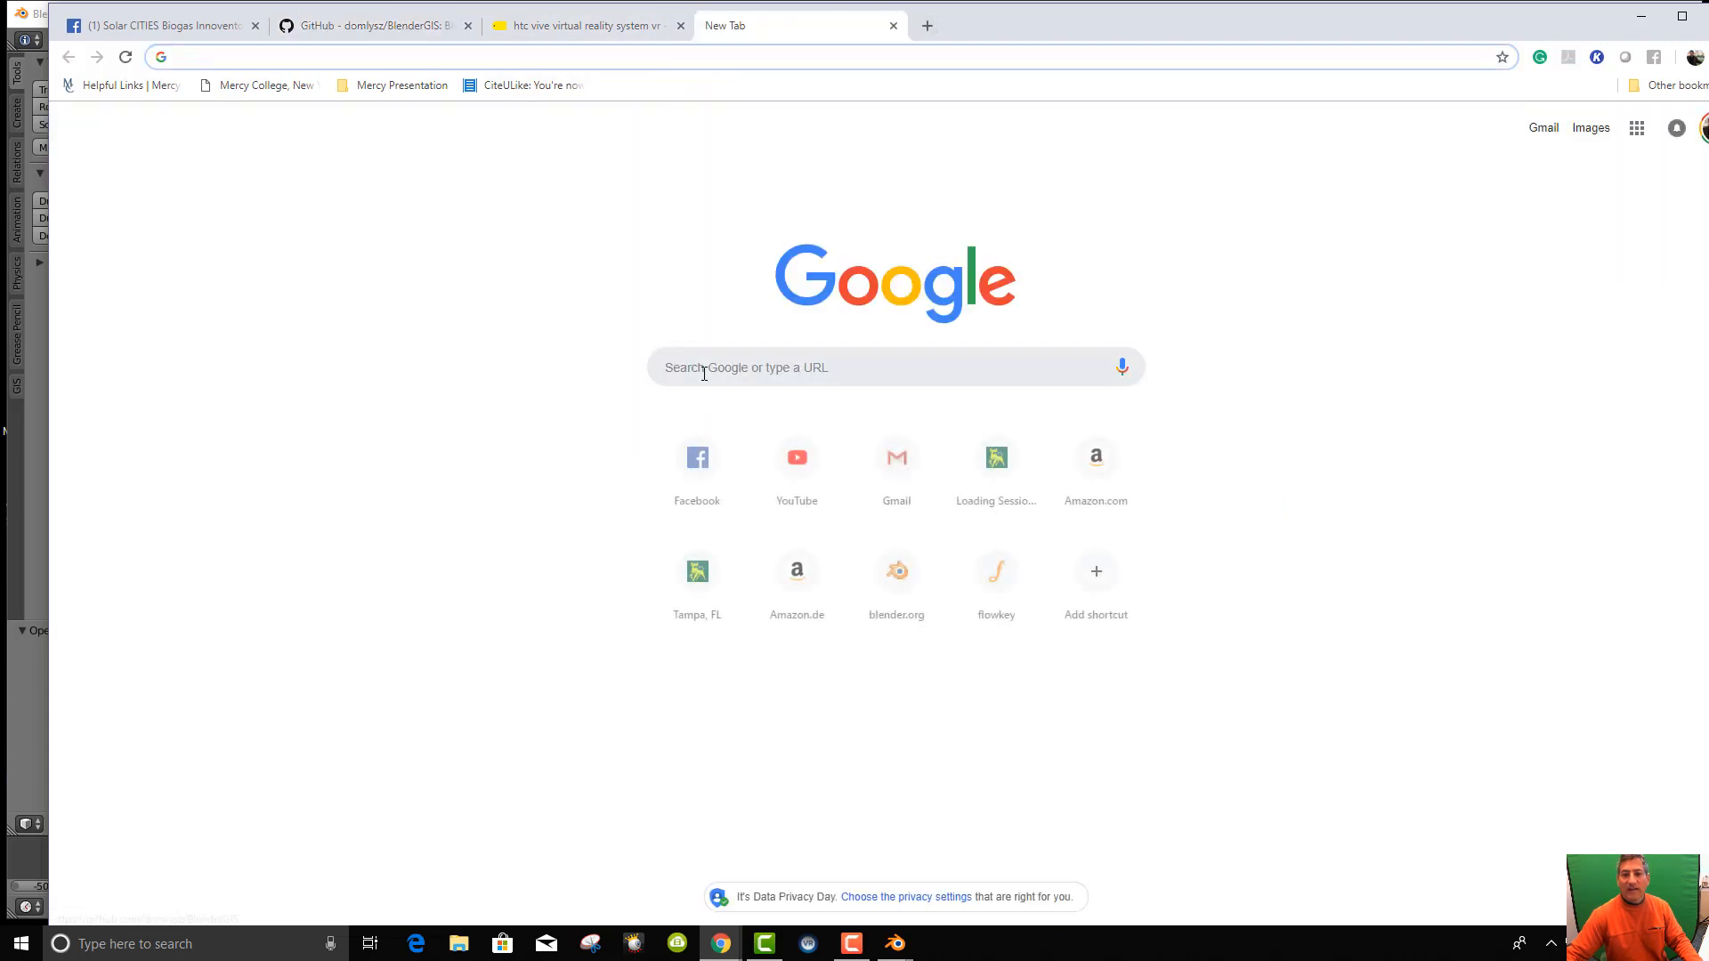
{"action": "type", "text": "Bln"}
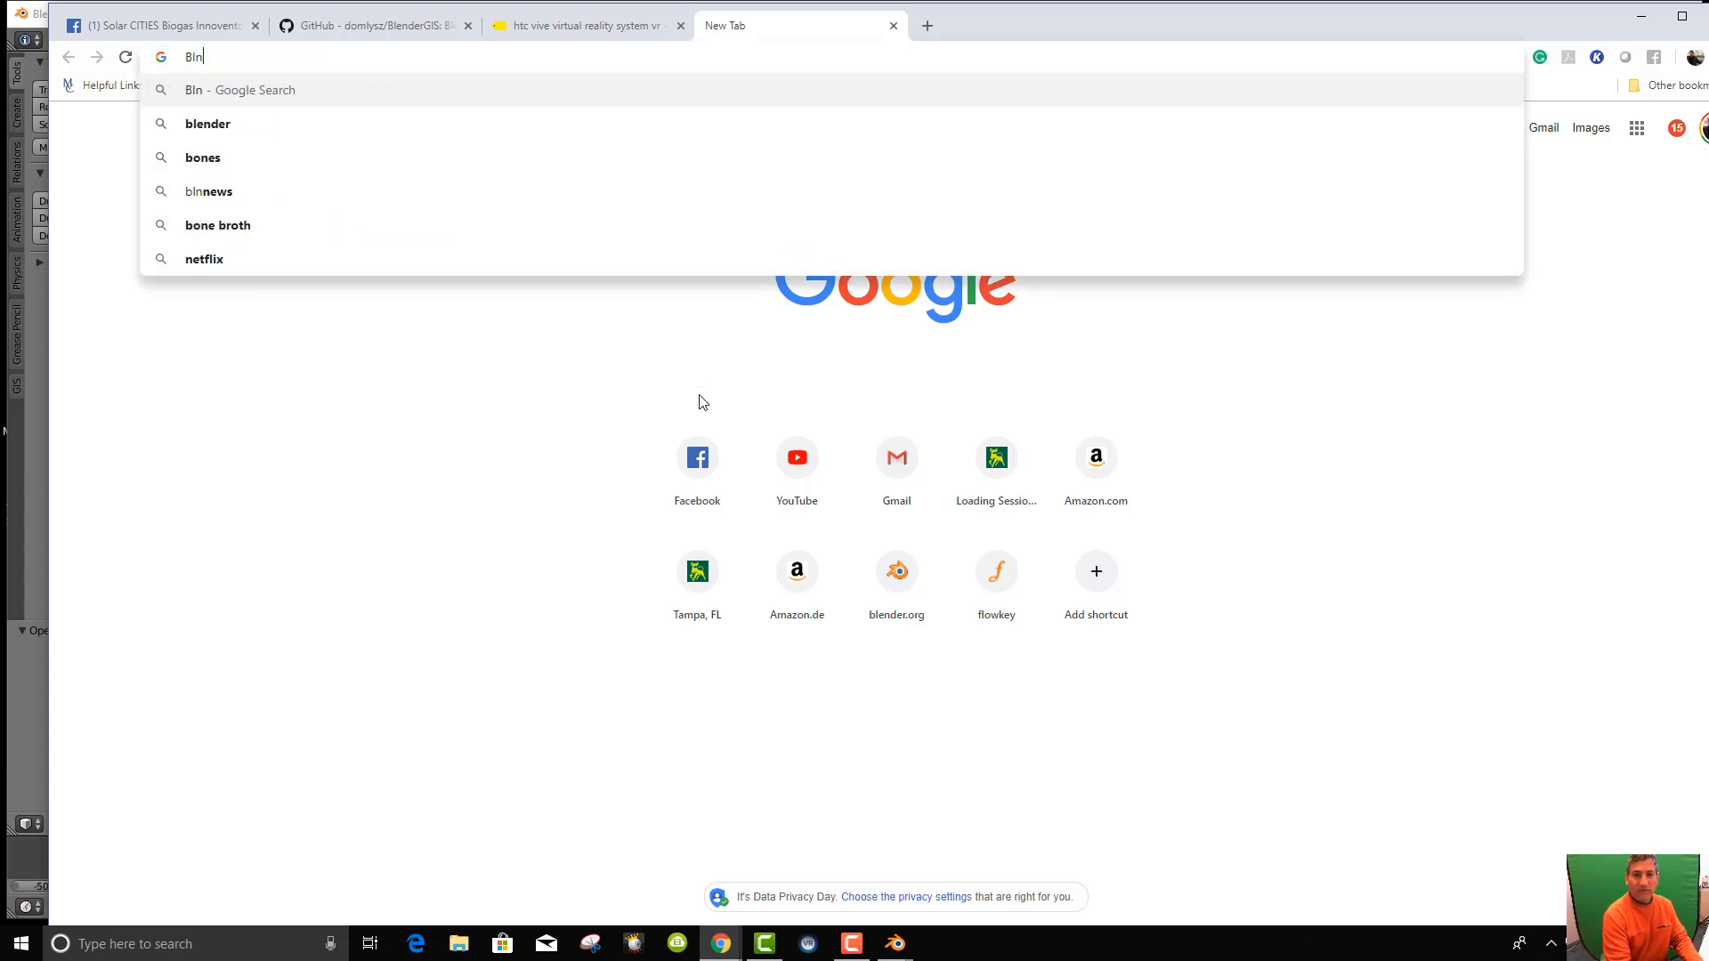
{"action": "key", "text": "BackSpace"}
{"action": "type", "text": "e"}
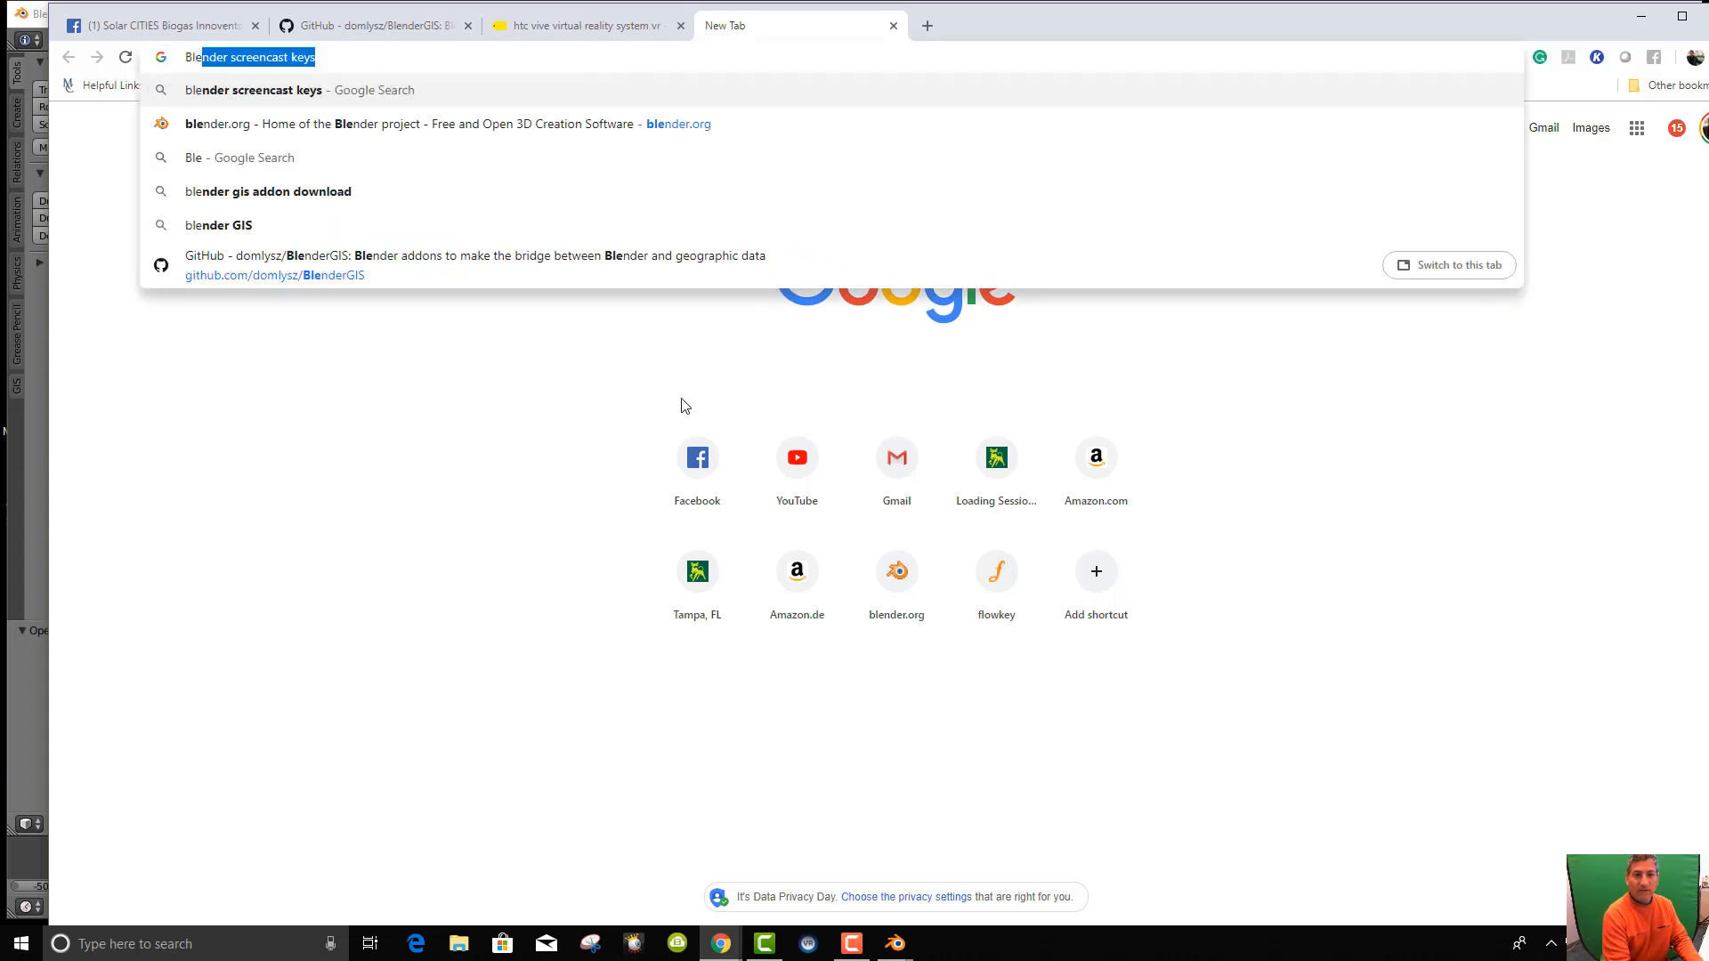
{"action": "type", "text": "nder GIS"}
{"action": "key", "text": "Return"}
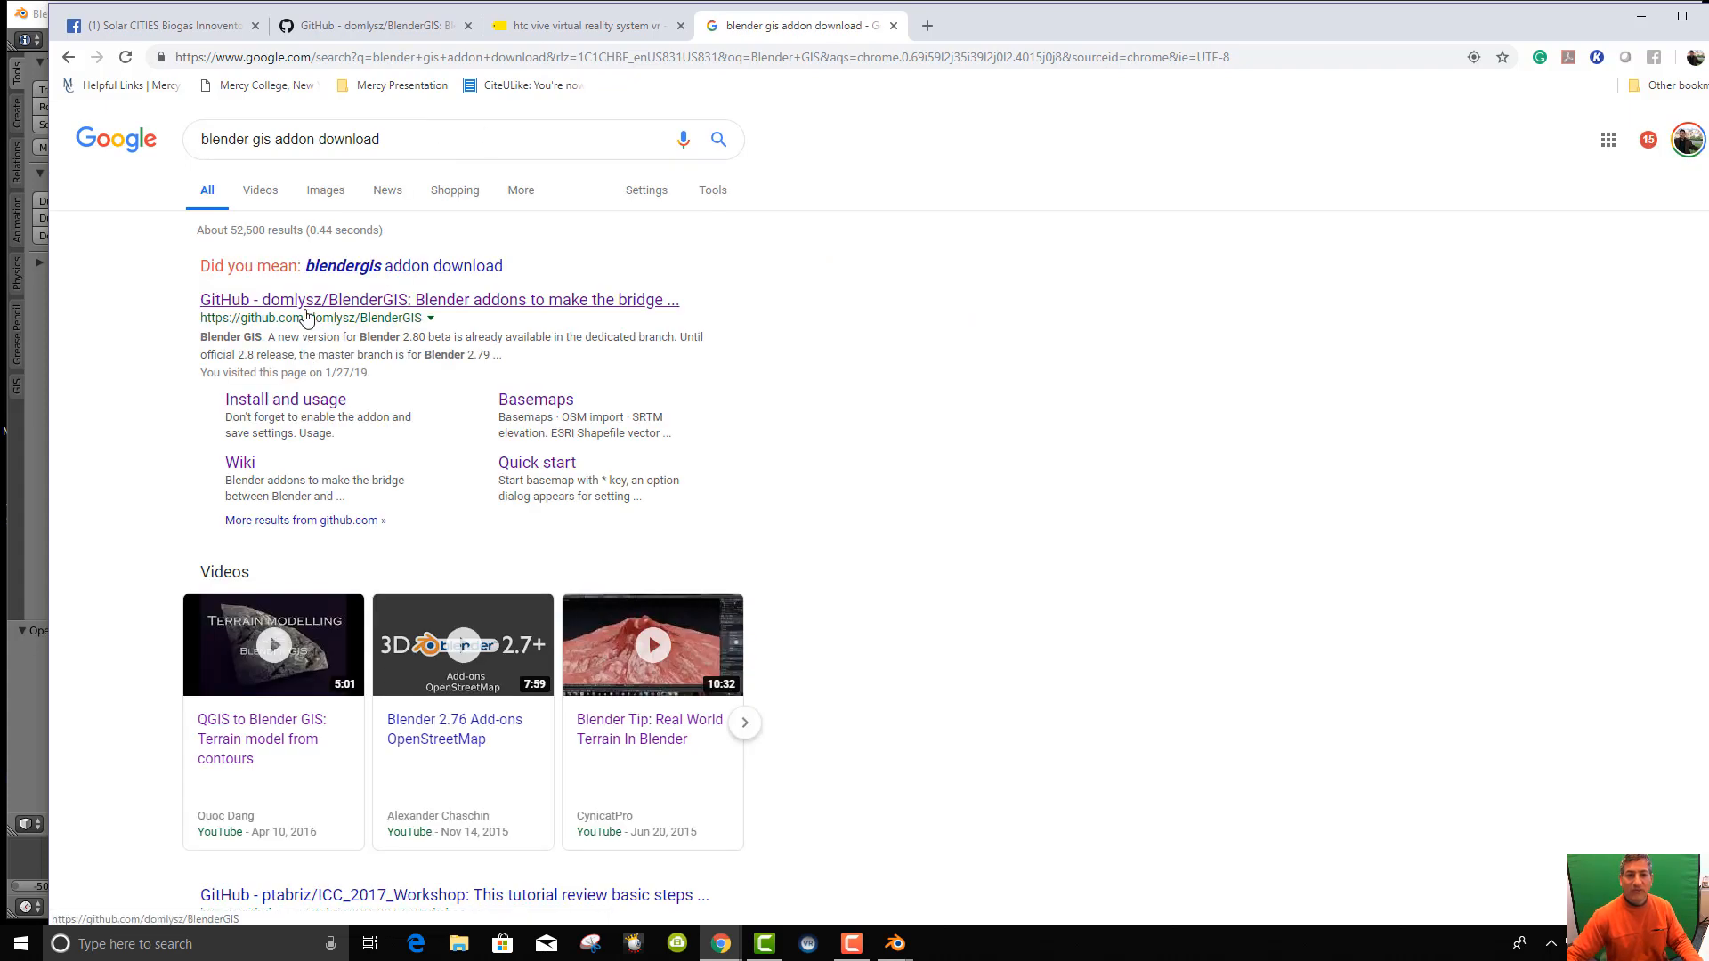
{"action": "left_click", "coordinate": [353, 311]}
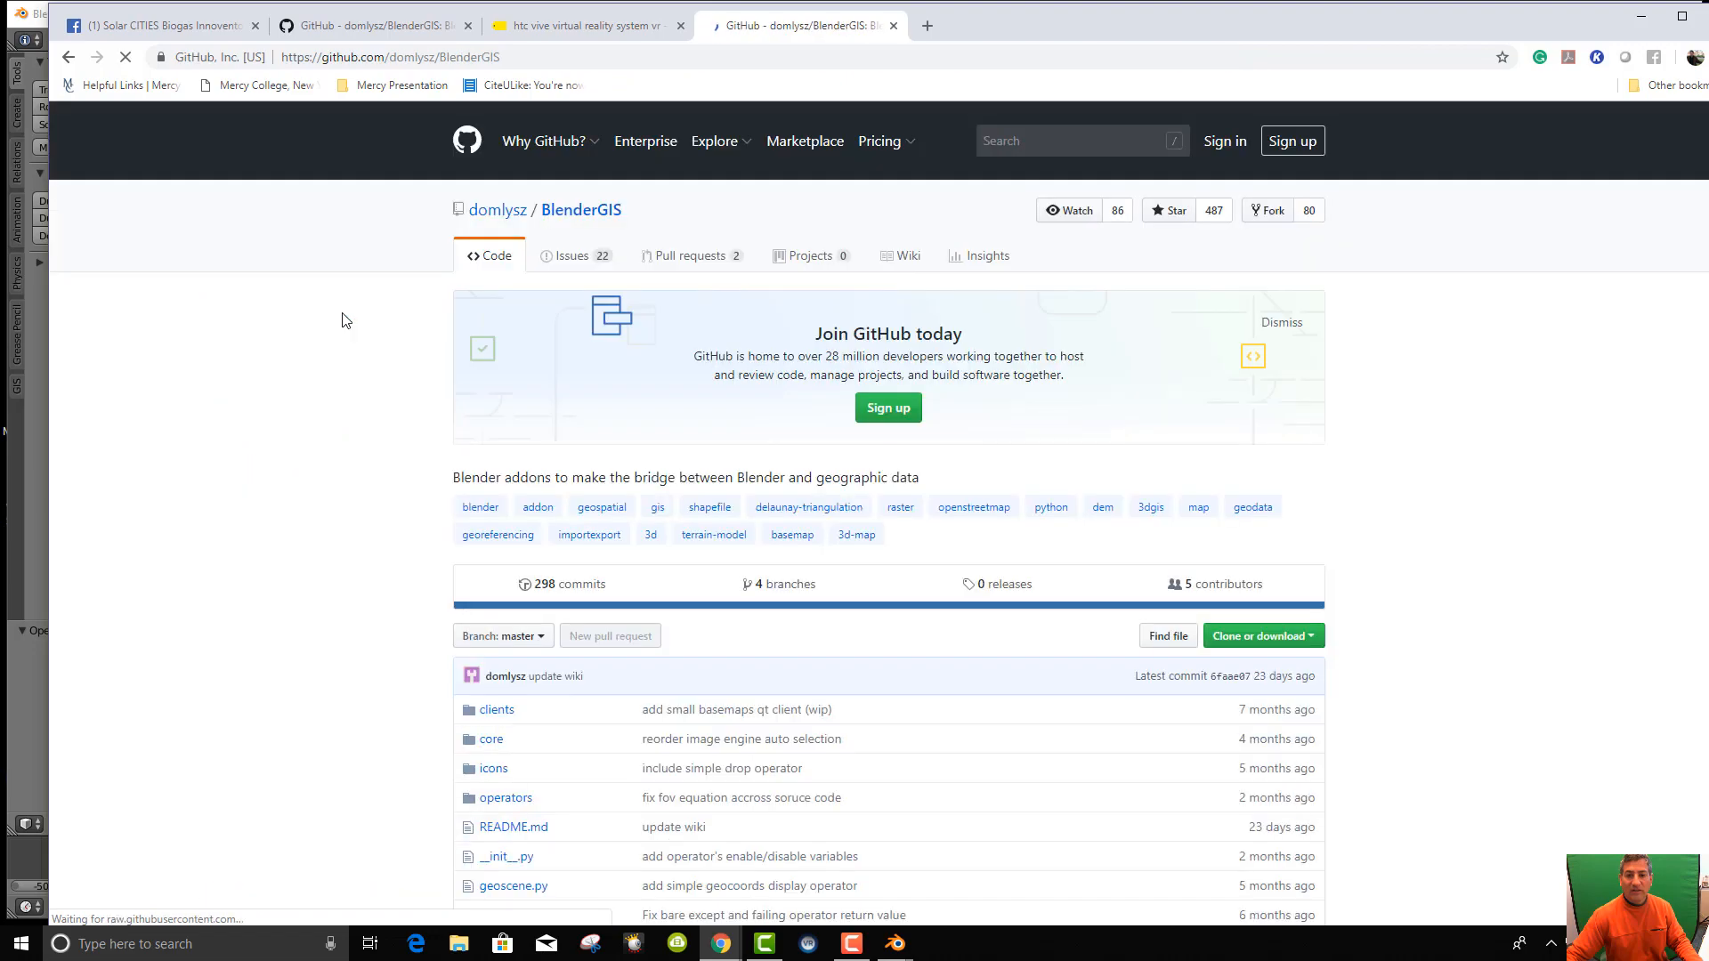
Skim the BlenderGIS repo page and read the Basemaps documentation, then return.
{"action": "scroll", "coordinate": [1206, 595], "scroll_direction": "down", "scroll_amount": 2}
{"action": "scroll", "coordinate": [1206, 595], "scroll_direction": "down", "scroll_amount": 12}
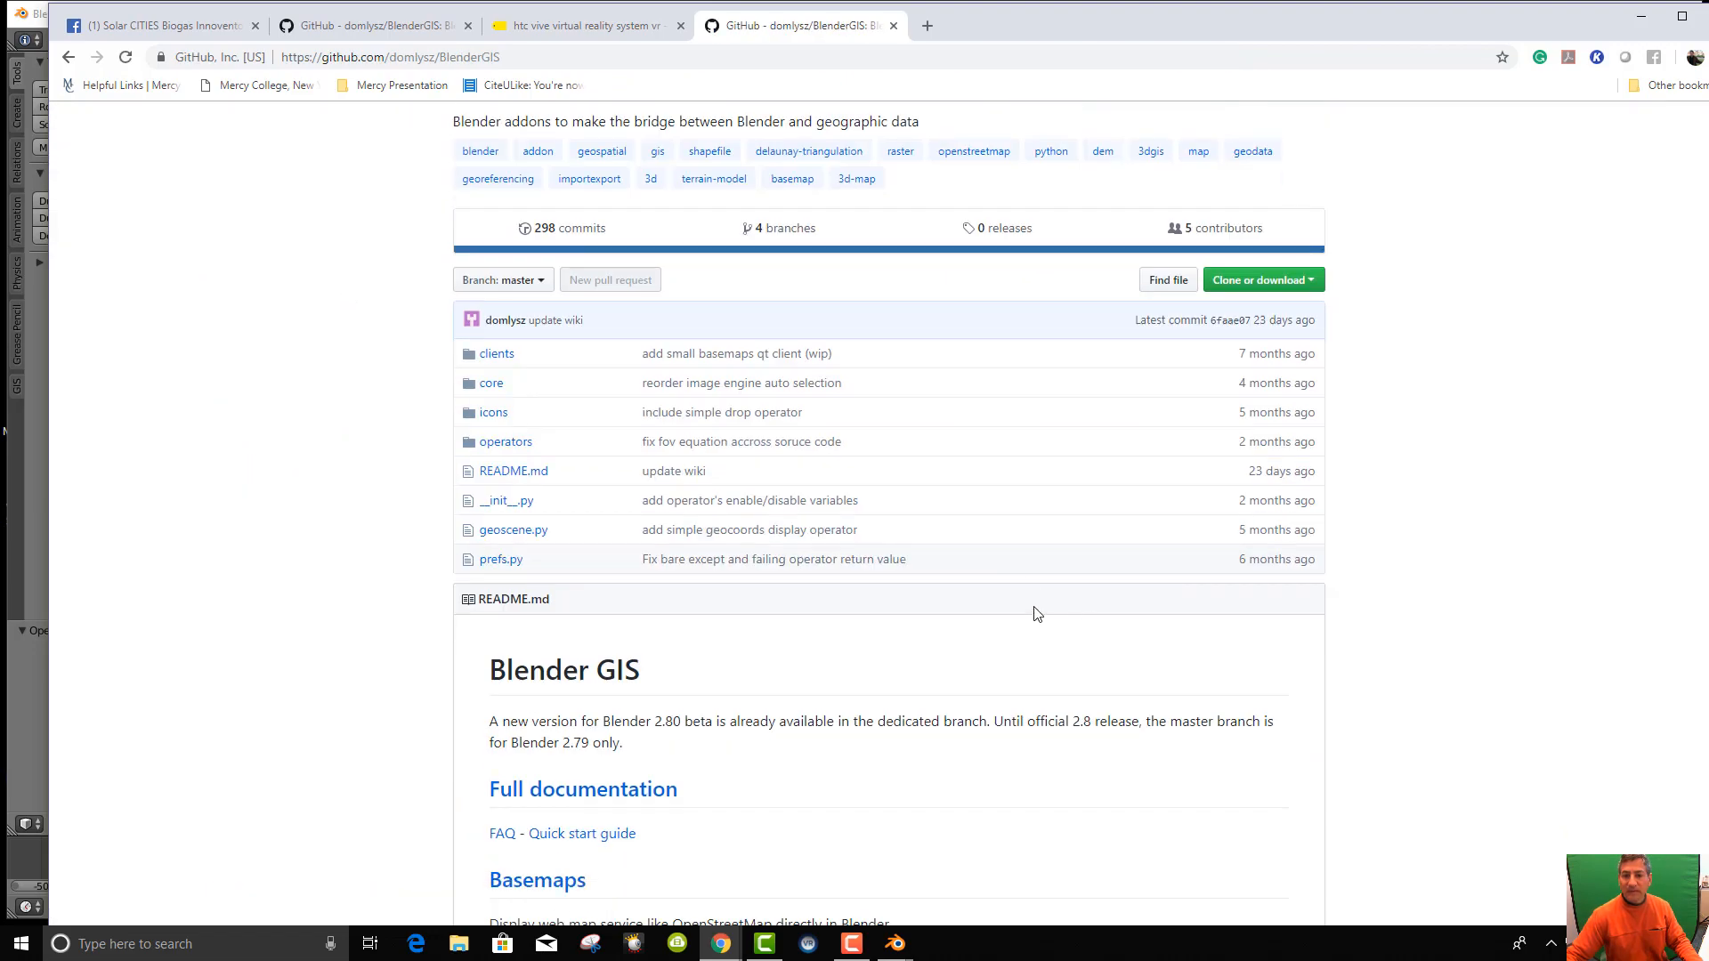
{"action": "scroll", "coordinate": [1012, 595], "scroll_direction": "down", "scroll_amount": 15}
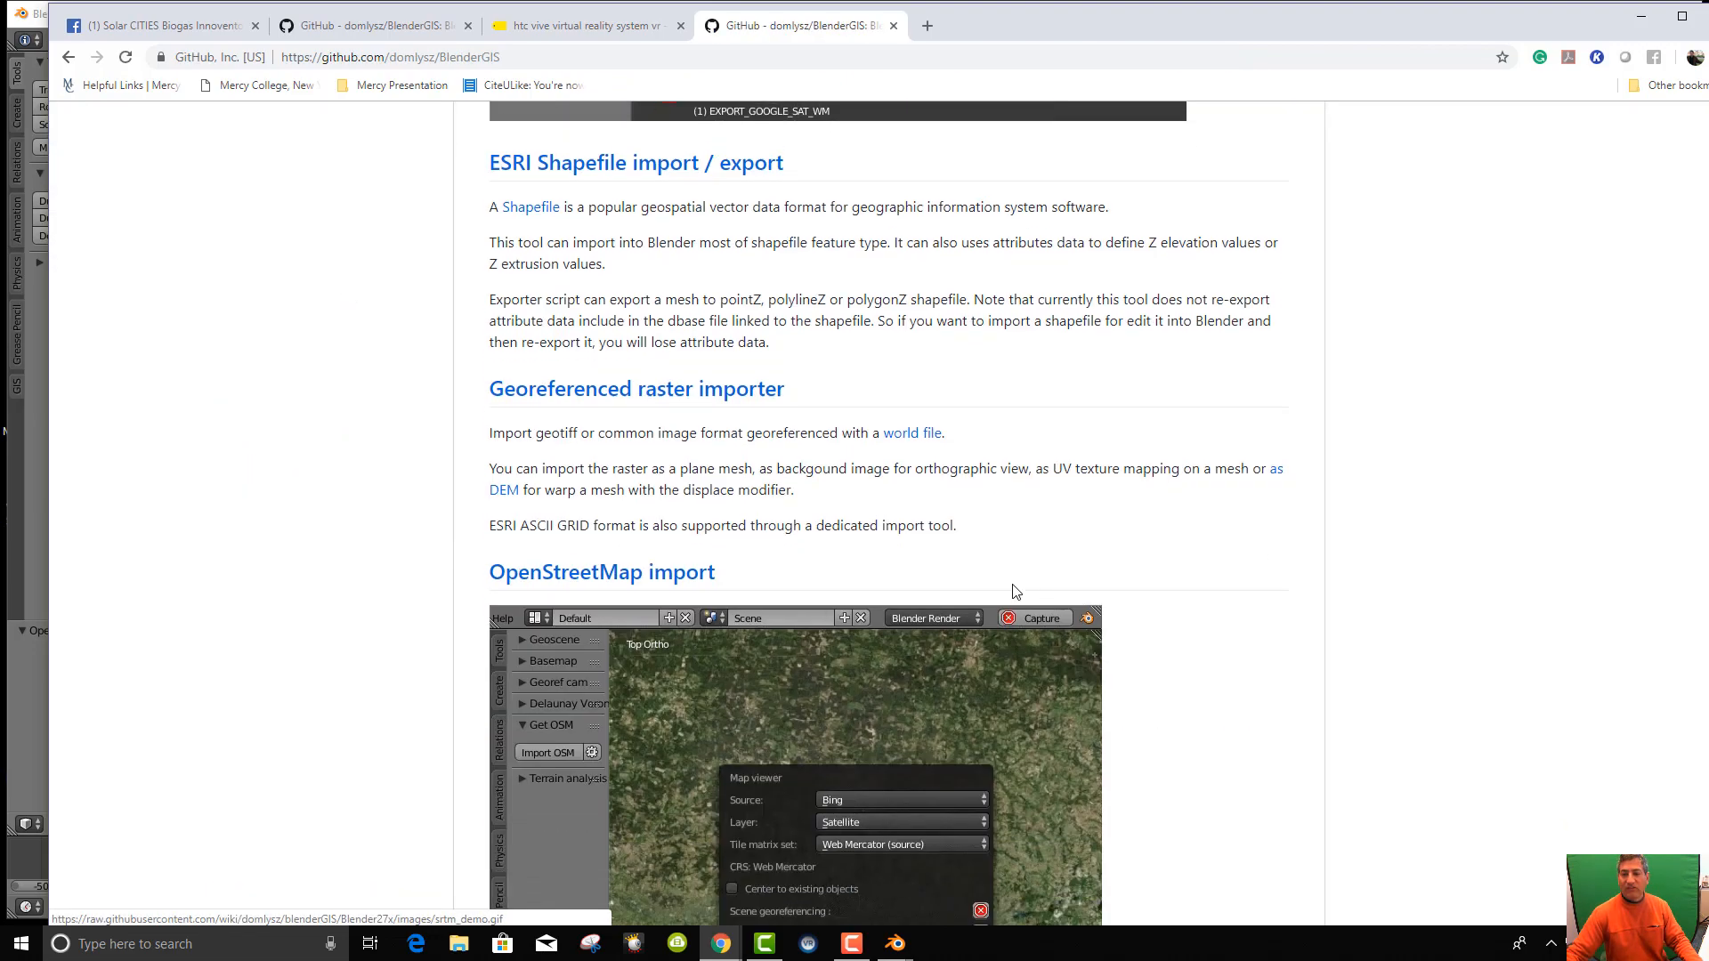
{"action": "scroll", "coordinate": [1012, 594], "scroll_direction": "up", "scroll_amount": 8}
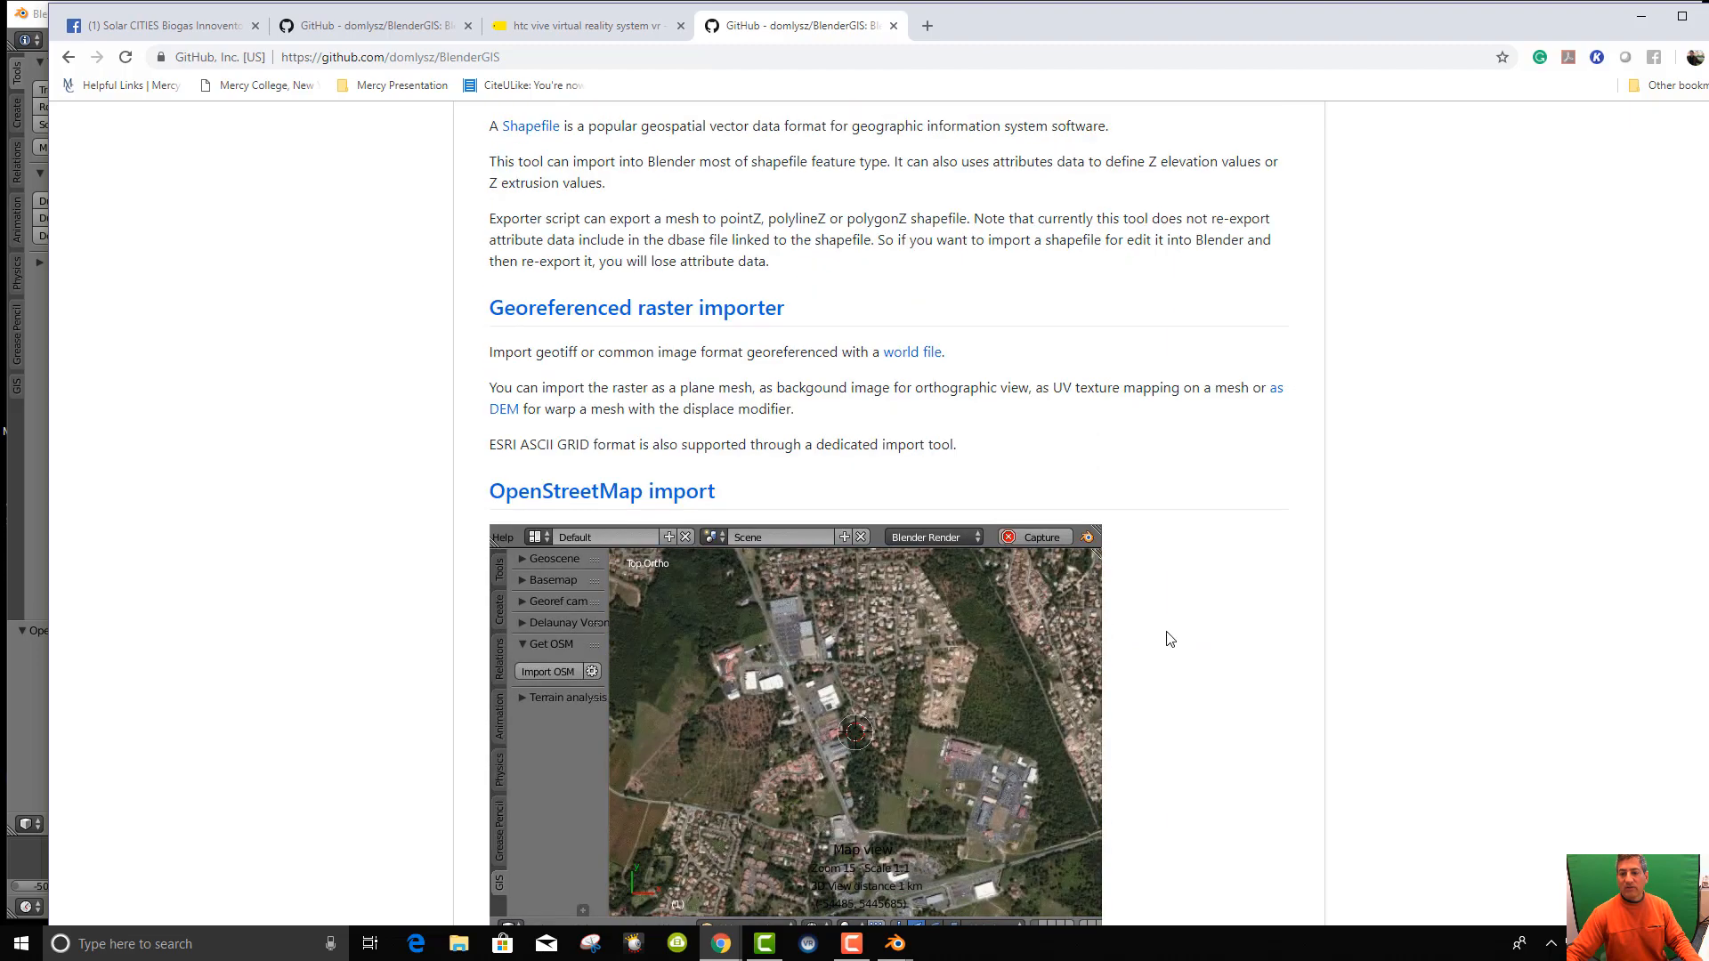
{"action": "scroll", "coordinate": [1168, 639], "scroll_direction": "up", "scroll_amount": 18}
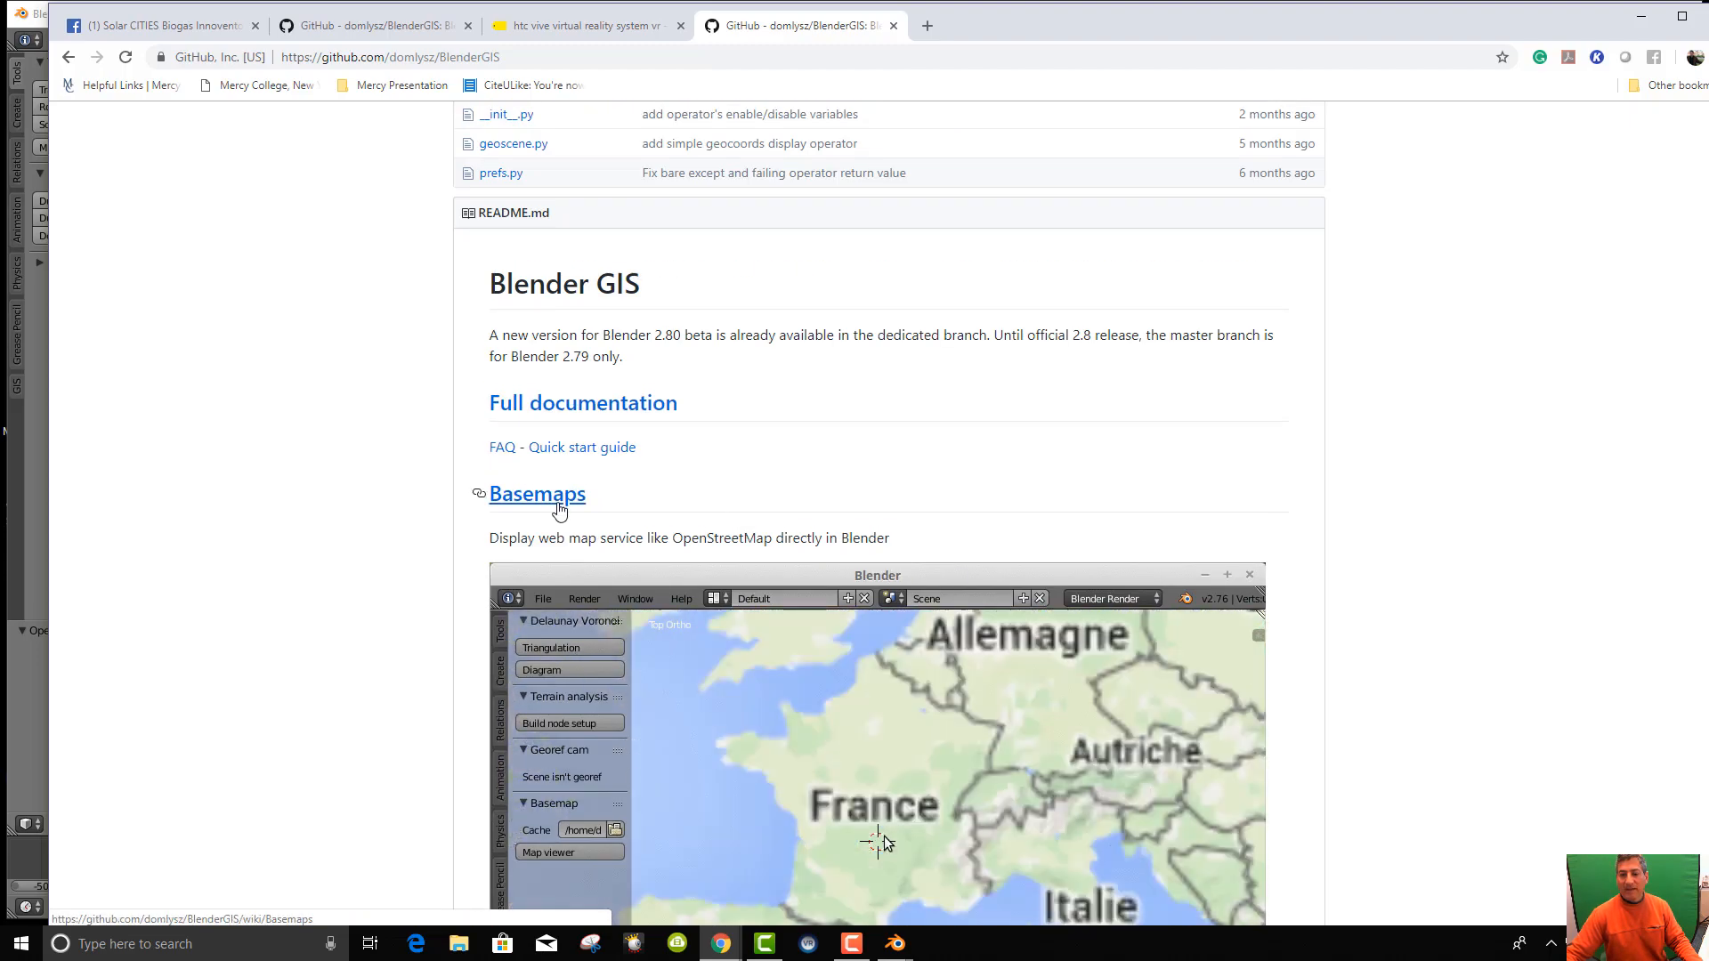
{"action": "left_click", "coordinate": [558, 503]}
{"action": "scroll", "coordinate": [1072, 564], "scroll_direction": "down", "scroll_amount": 10}
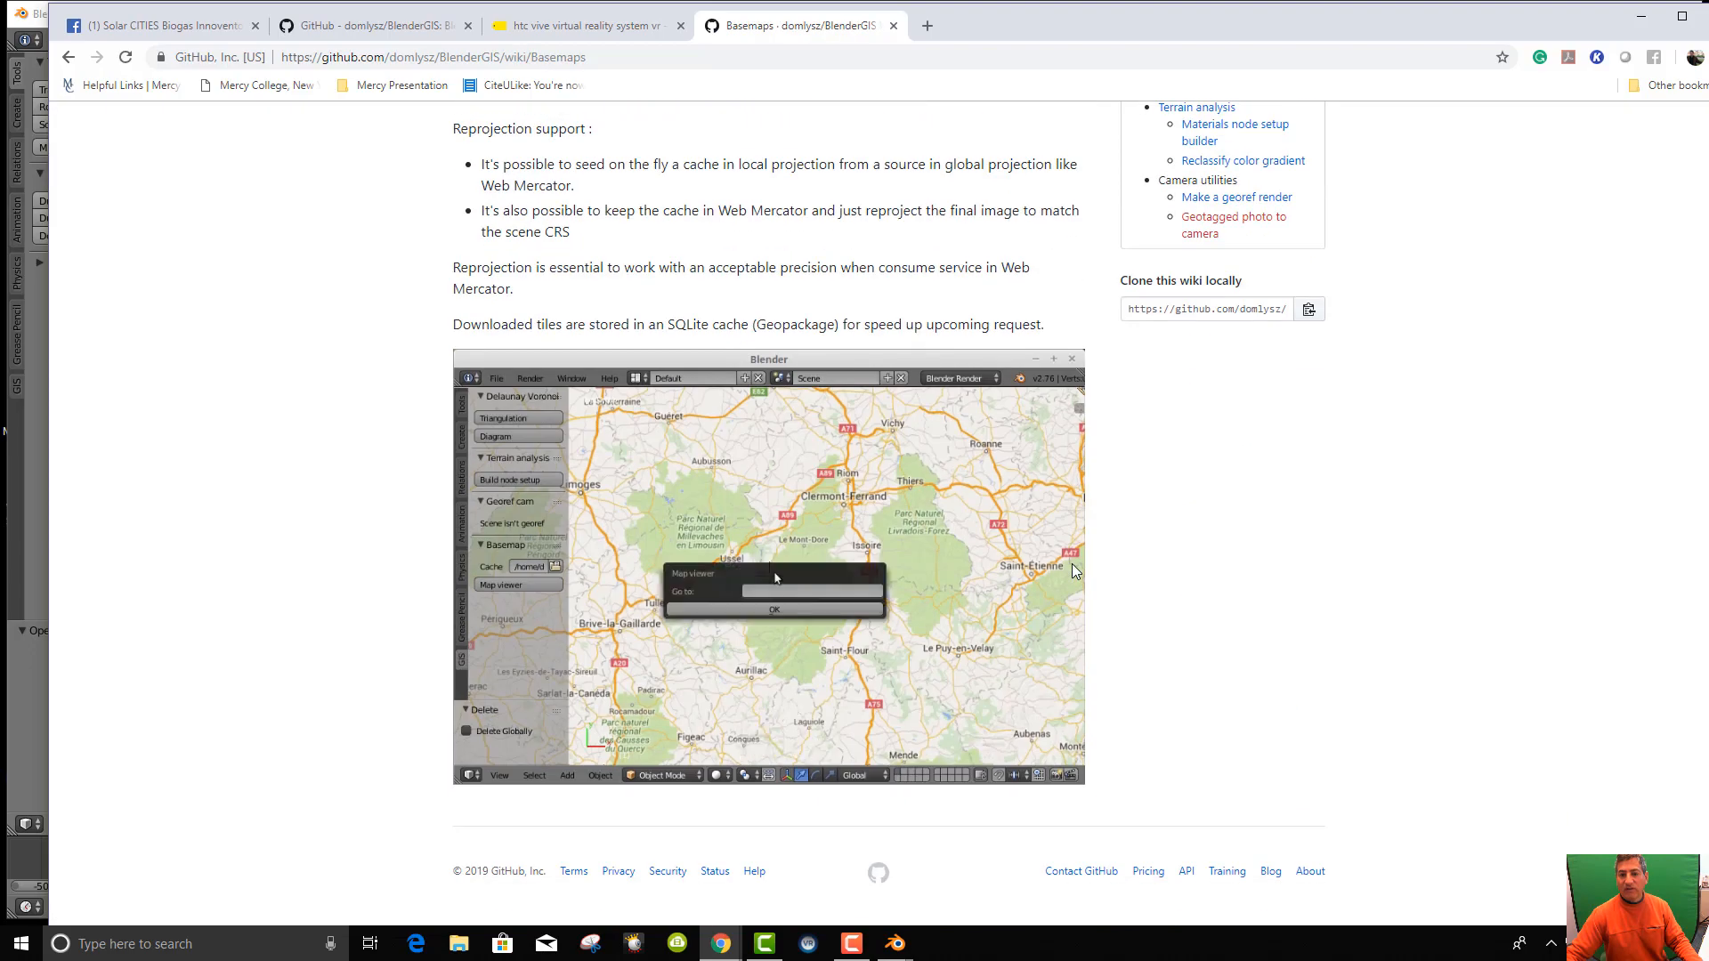
{"action": "scroll", "coordinate": [1072, 563], "scroll_direction": "up", "scroll_amount": 5}
{"action": "scroll", "coordinate": [1062, 577], "scroll_direction": "up", "scroll_amount": 6}
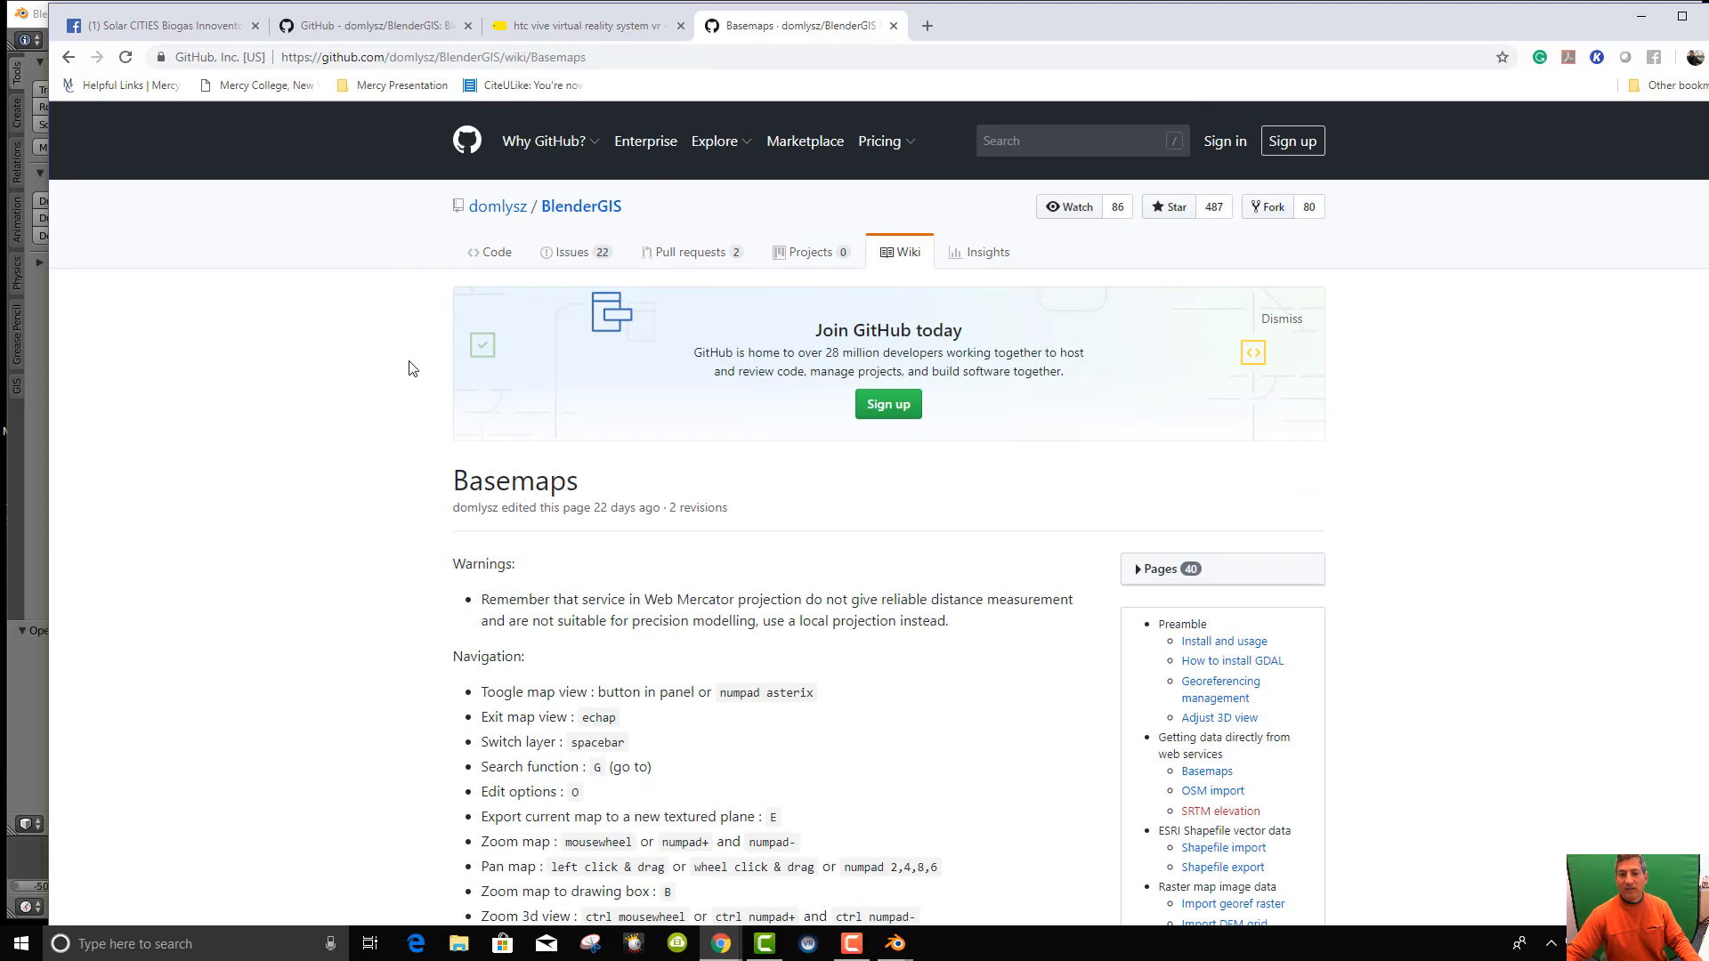
{"action": "left_click", "coordinate": [64, 66]}
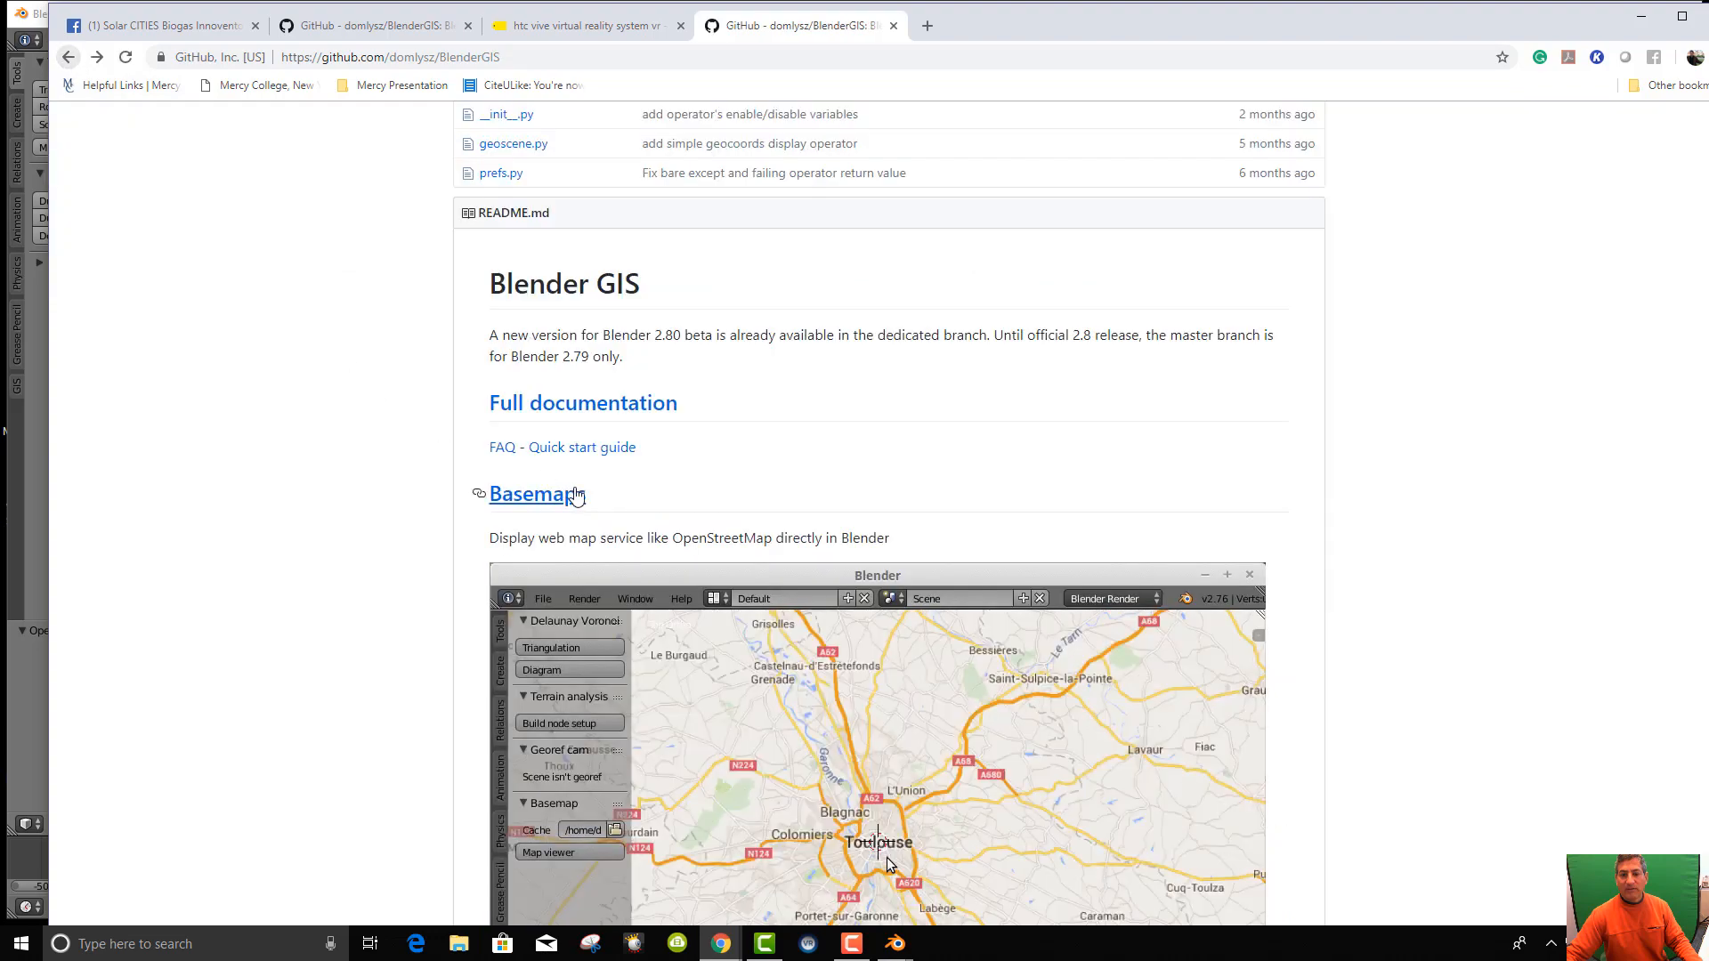
Read the SRTM download documentation and go back to the repository.
{"action": "scroll", "coordinate": [579, 357], "scroll_direction": "down", "scroll_amount": 7}
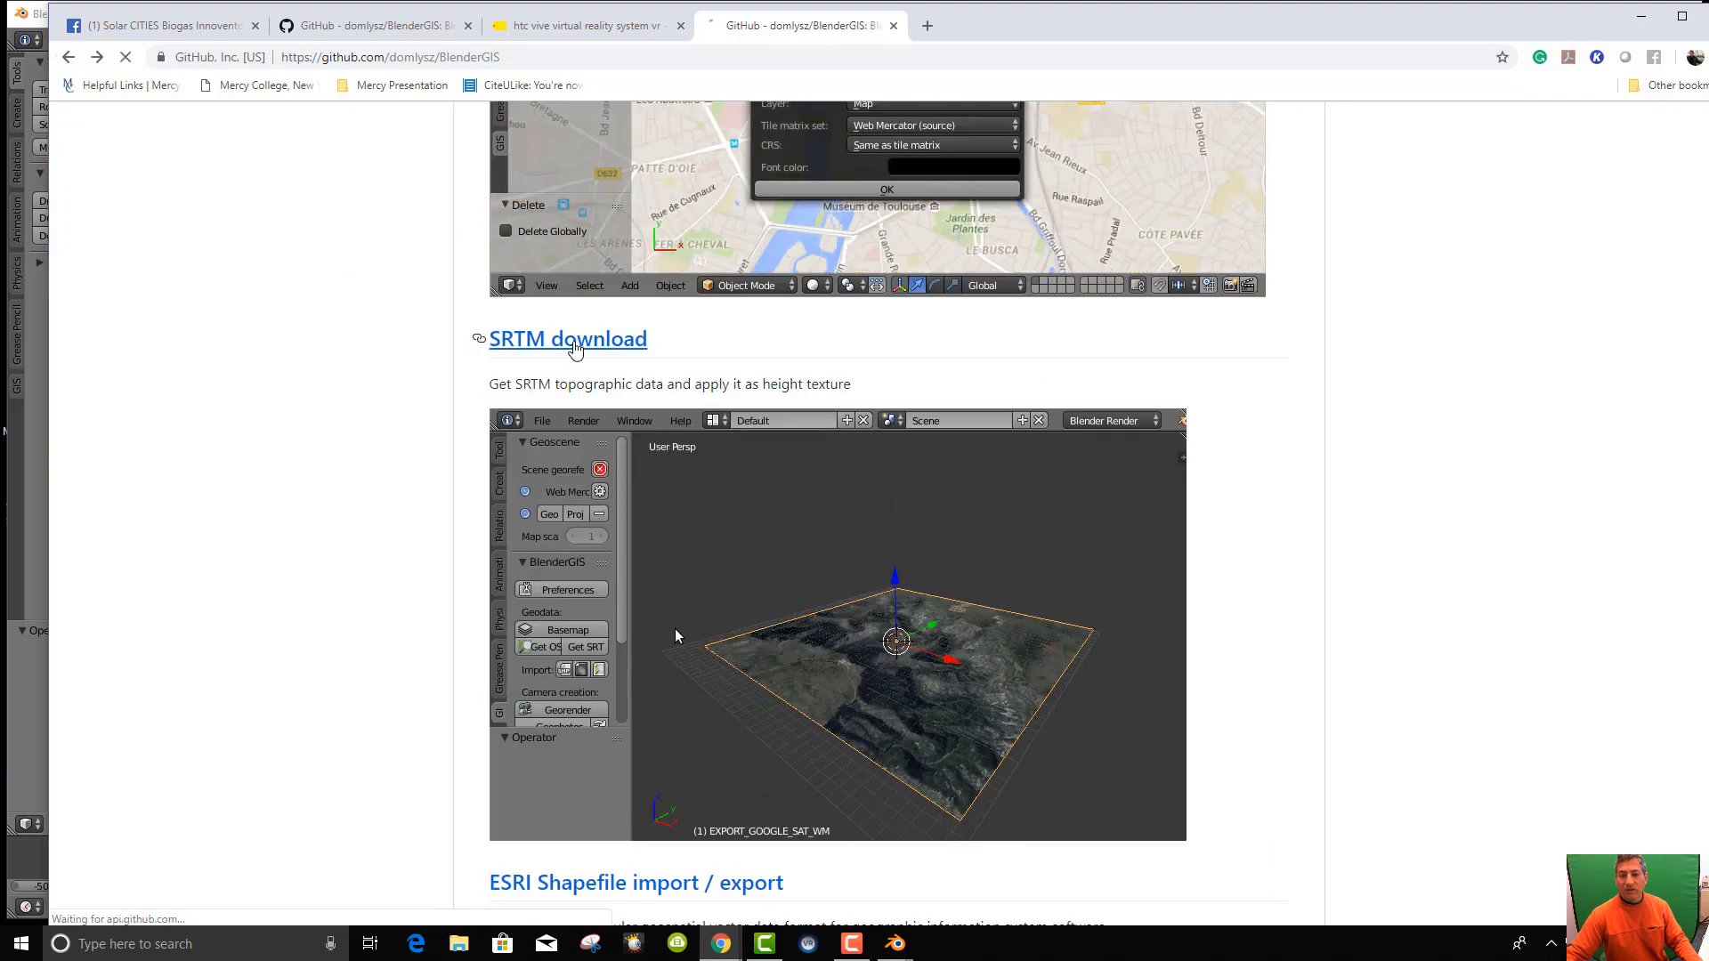
{"action": "left_click", "coordinate": [577, 351]}
{"action": "scroll", "coordinate": [926, 521], "scroll_direction": "down", "scroll_amount": 5}
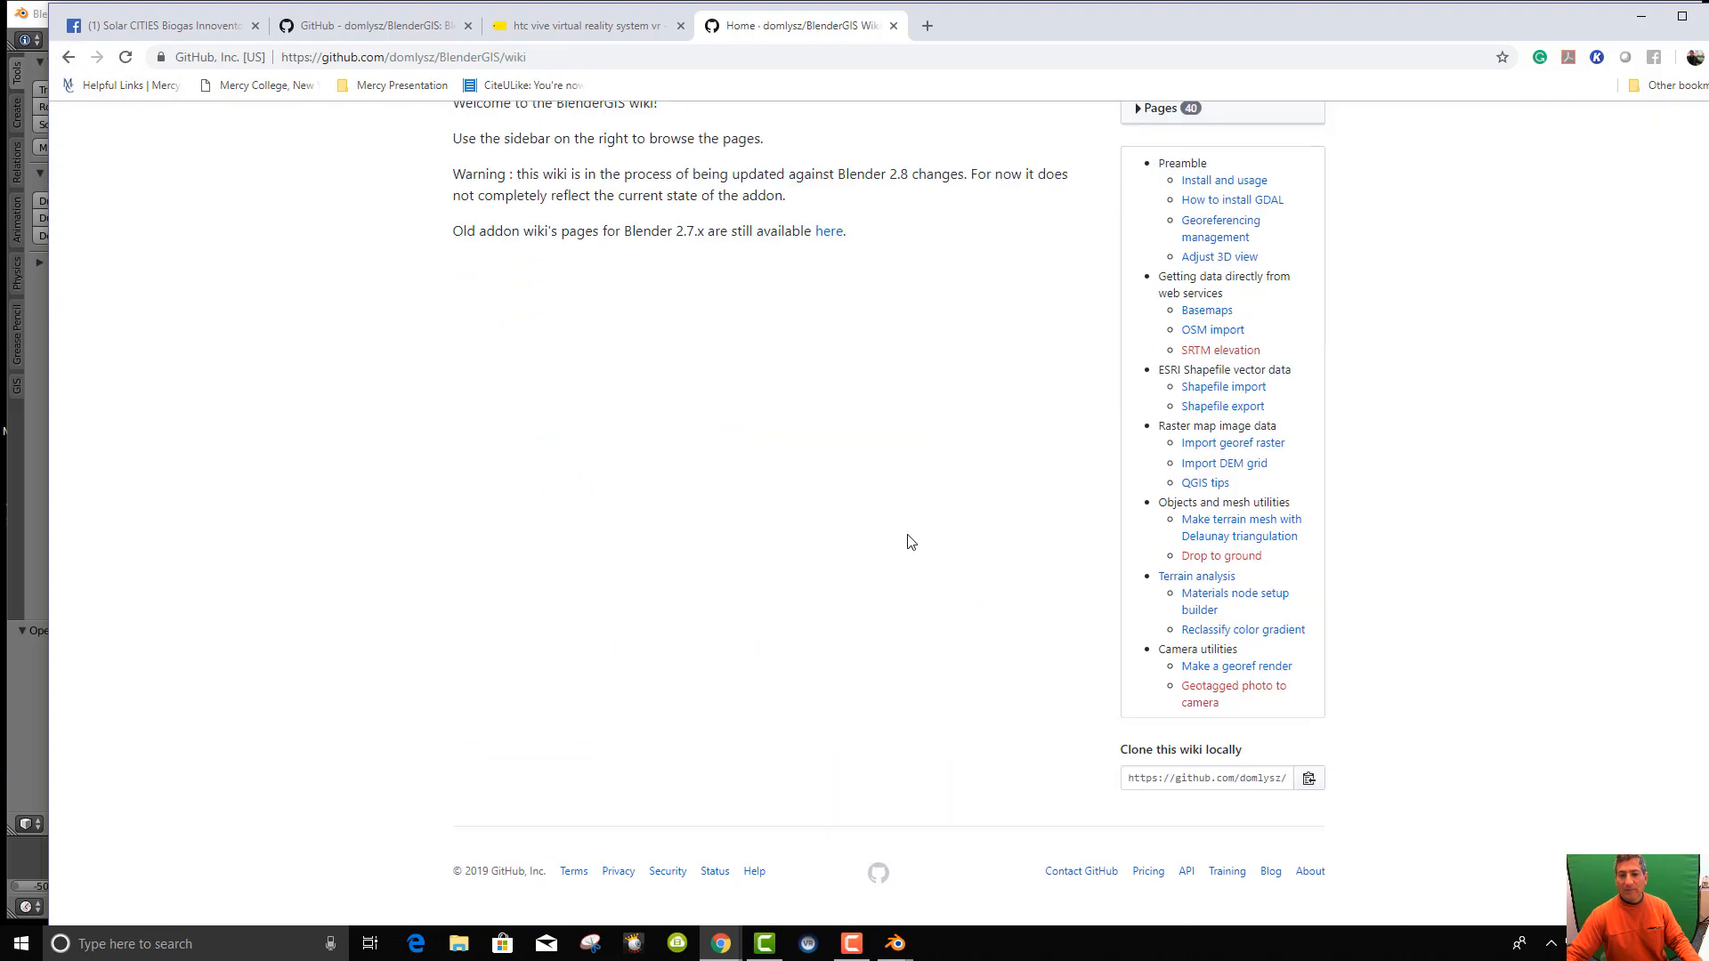
{"action": "scroll", "coordinate": [680, 394], "scroll_direction": "up", "scroll_amount": 5}
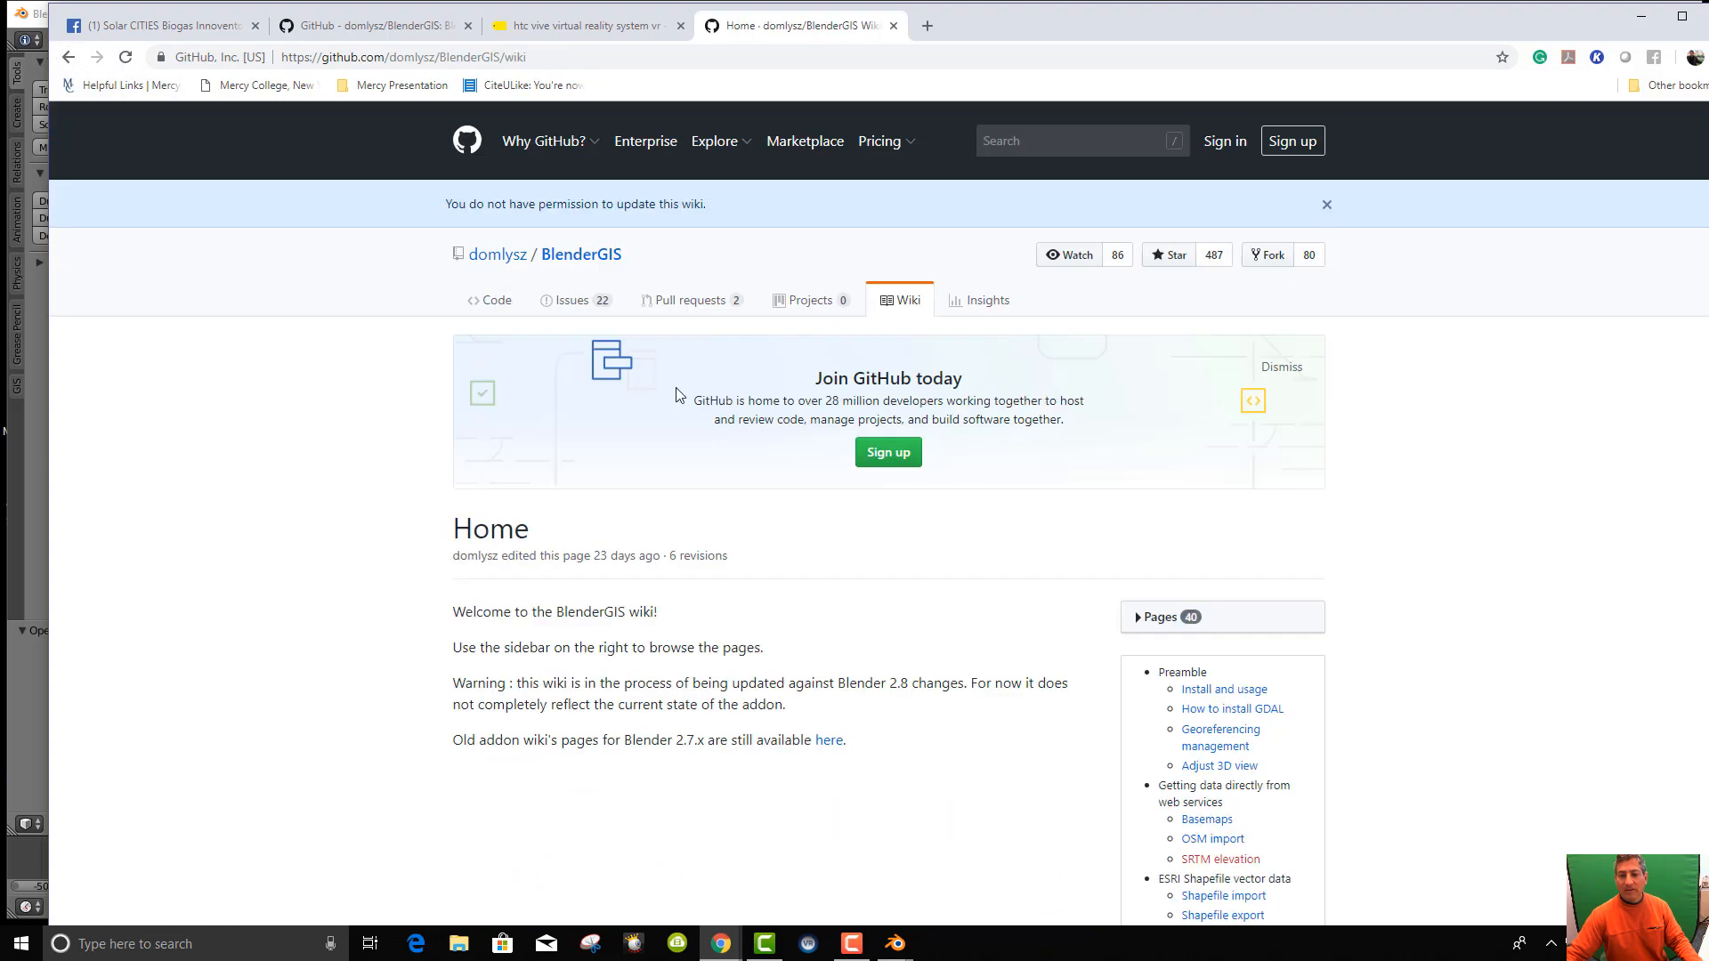
{"action": "left_click", "coordinate": [69, 58]}
Read the OpenStreetMap import documentation and go back to the repository.
{"action": "scroll", "coordinate": [1011, 713], "scroll_direction": "down", "scroll_amount": 5}
{"action": "scroll", "coordinate": [734, 527], "scroll_direction": "up", "scroll_amount": 5}
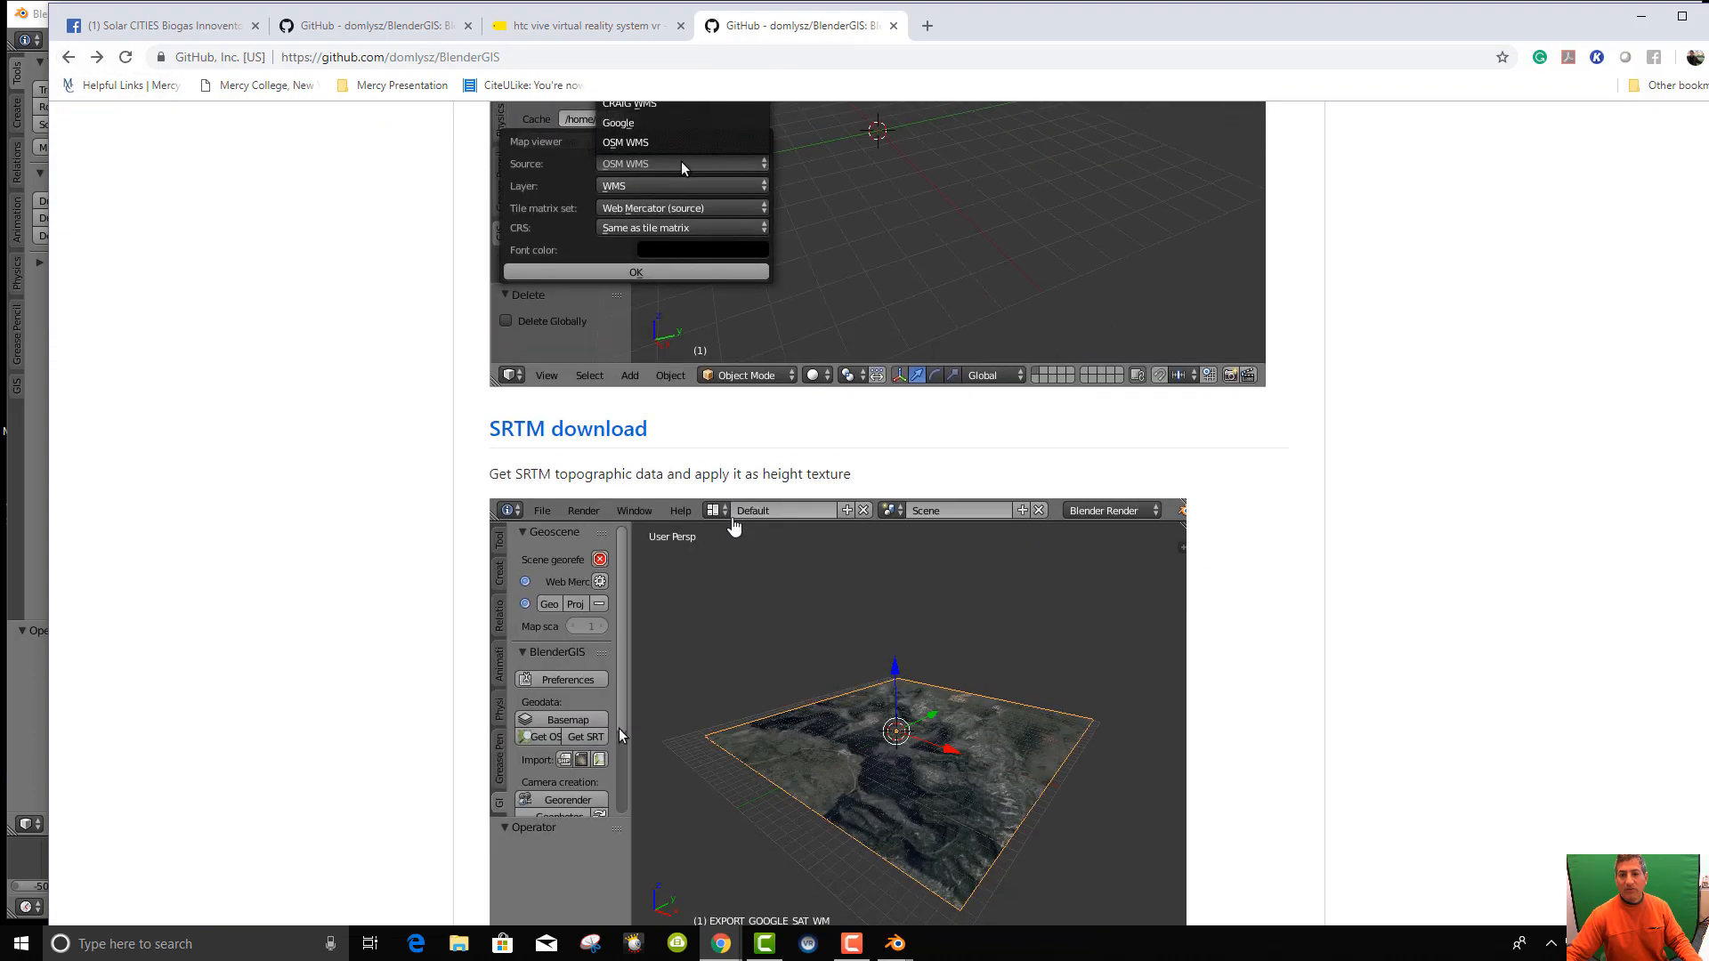
{"action": "scroll", "coordinate": [733, 527], "scroll_direction": "down", "scroll_amount": 10}
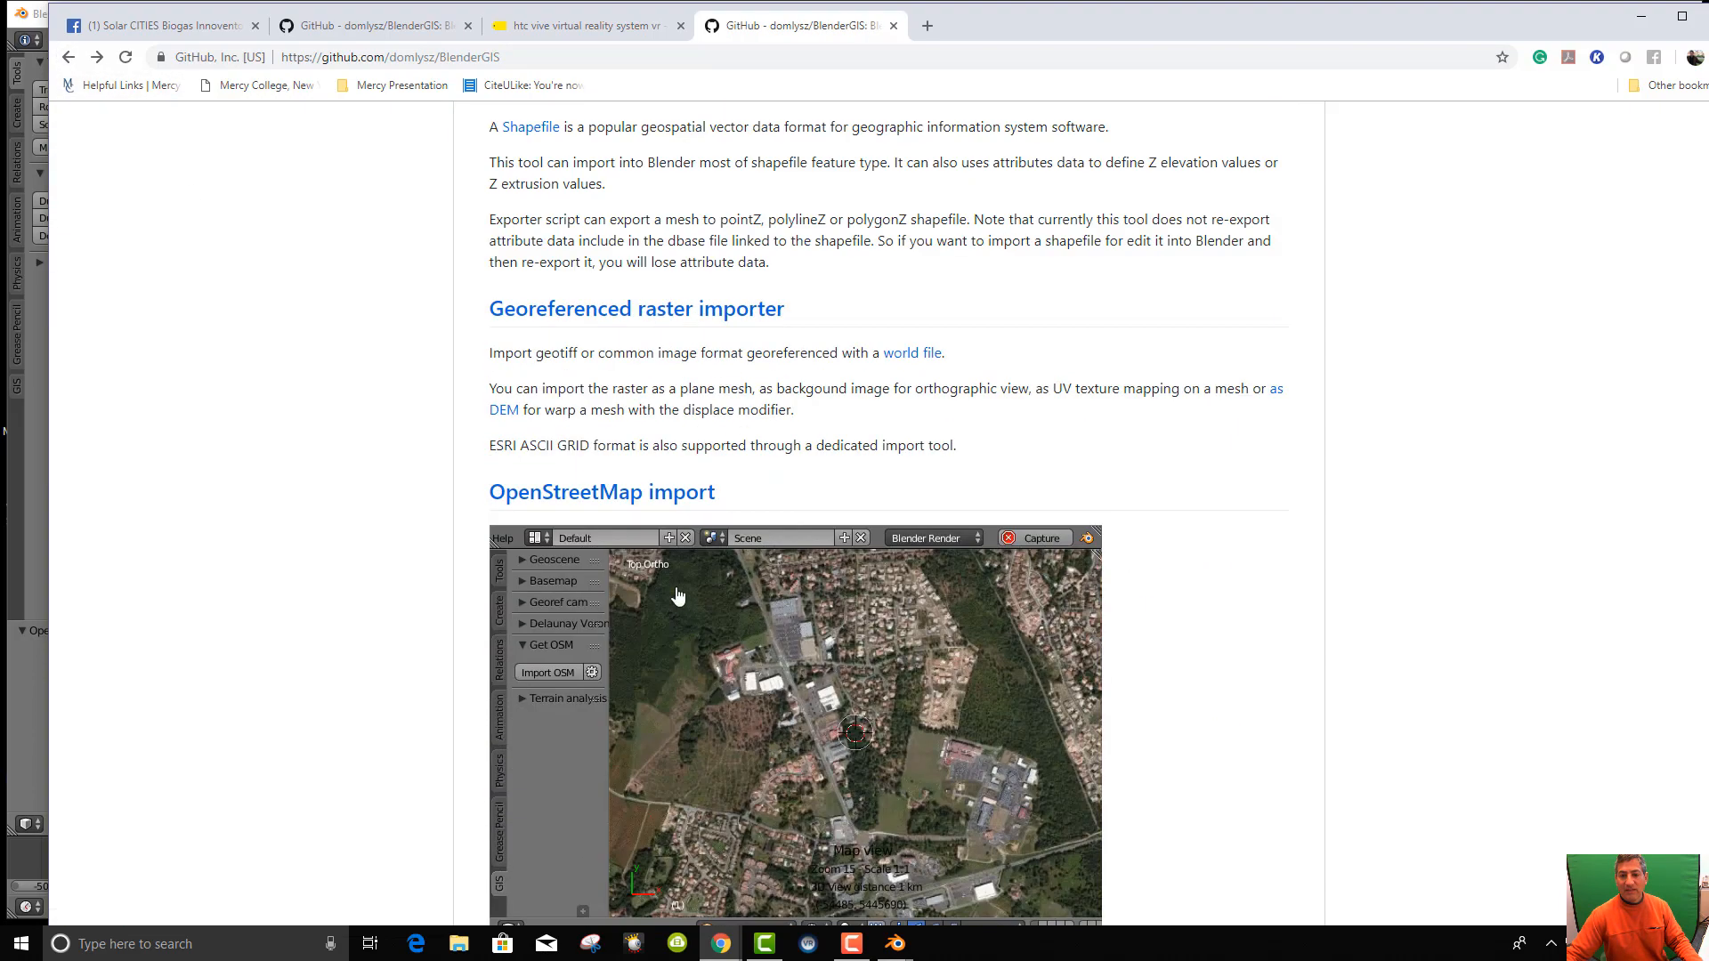
{"action": "left_click", "coordinate": [519, 495]}
{"action": "scroll", "coordinate": [754, 578], "scroll_direction": "down", "scroll_amount": 7}
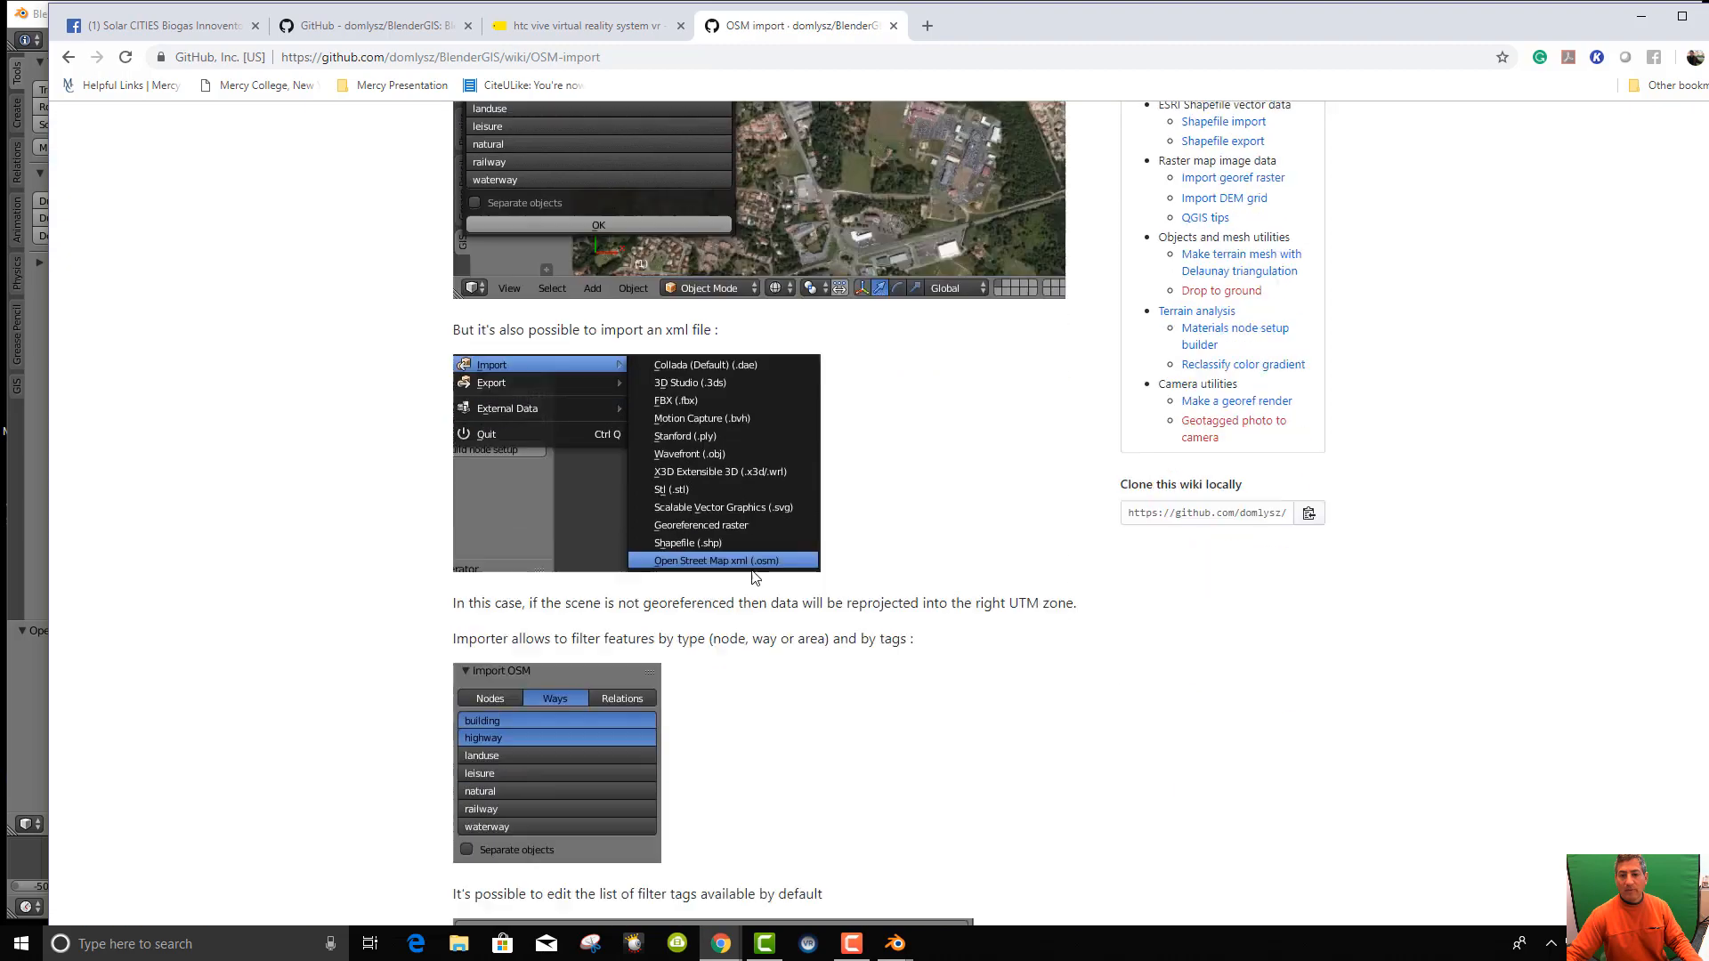
{"action": "scroll", "coordinate": [753, 576], "scroll_direction": "down", "scroll_amount": 8}
{"action": "scroll", "coordinate": [751, 579], "scroll_direction": "up", "scroll_amount": 11}
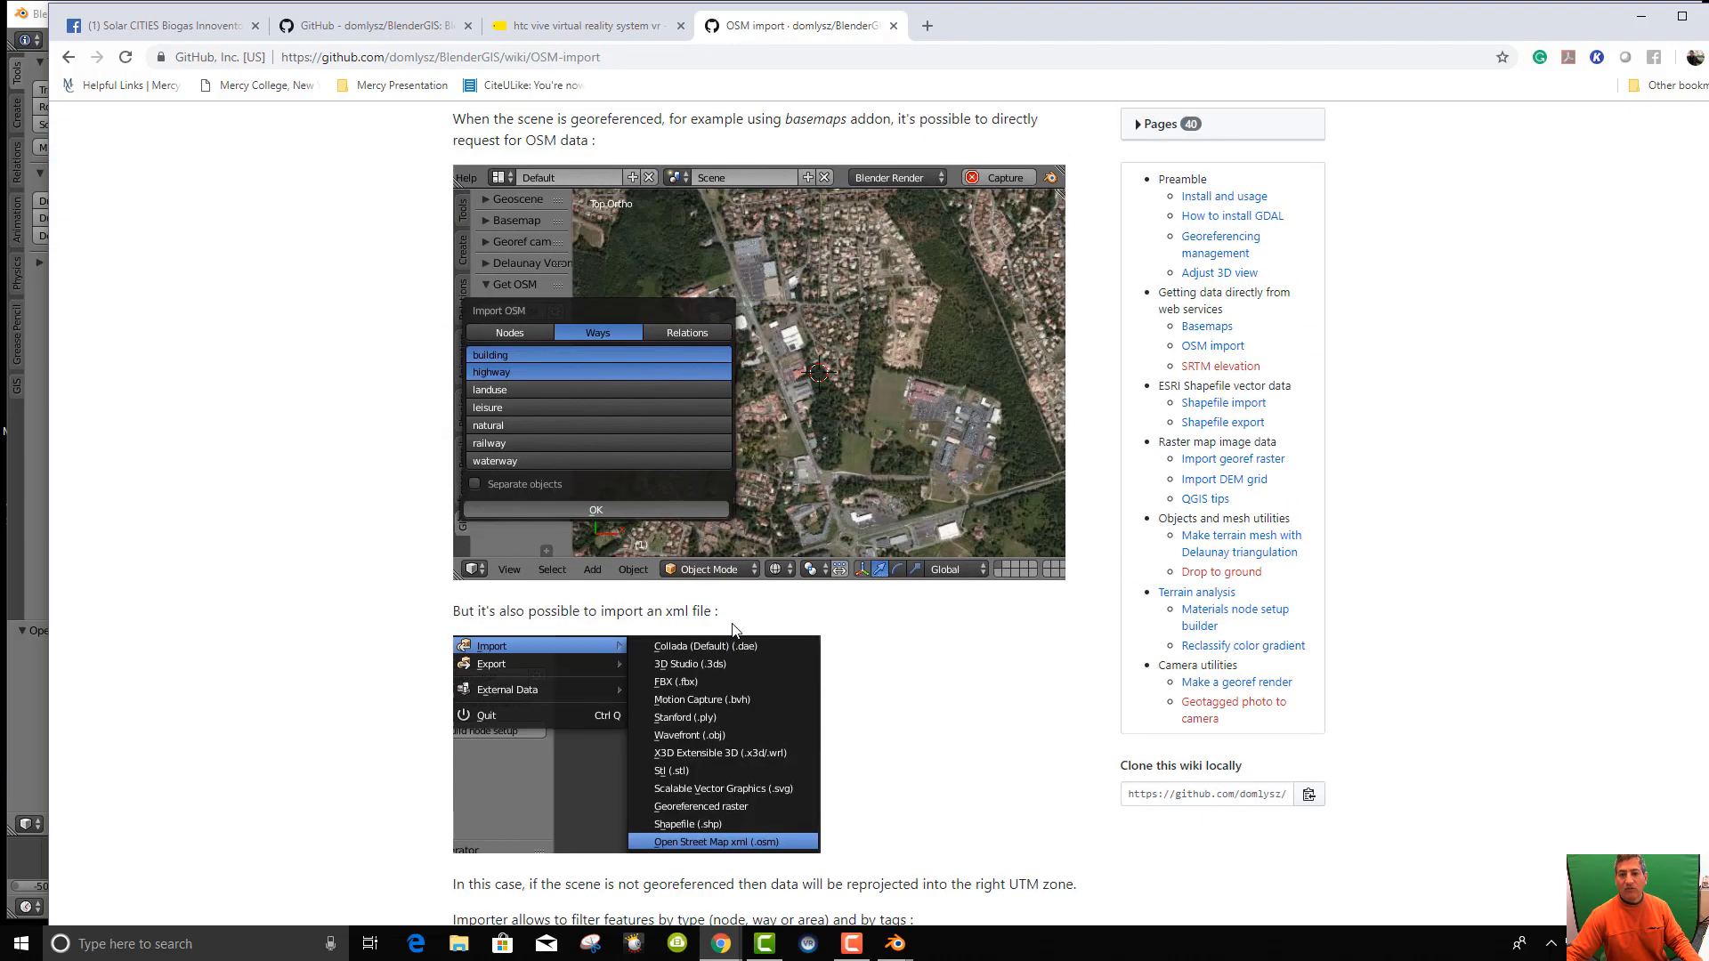
{"action": "scroll", "coordinate": [431, 351], "scroll_direction": "up", "scroll_amount": 5}
{"action": "key", "text": "alt+Left"}
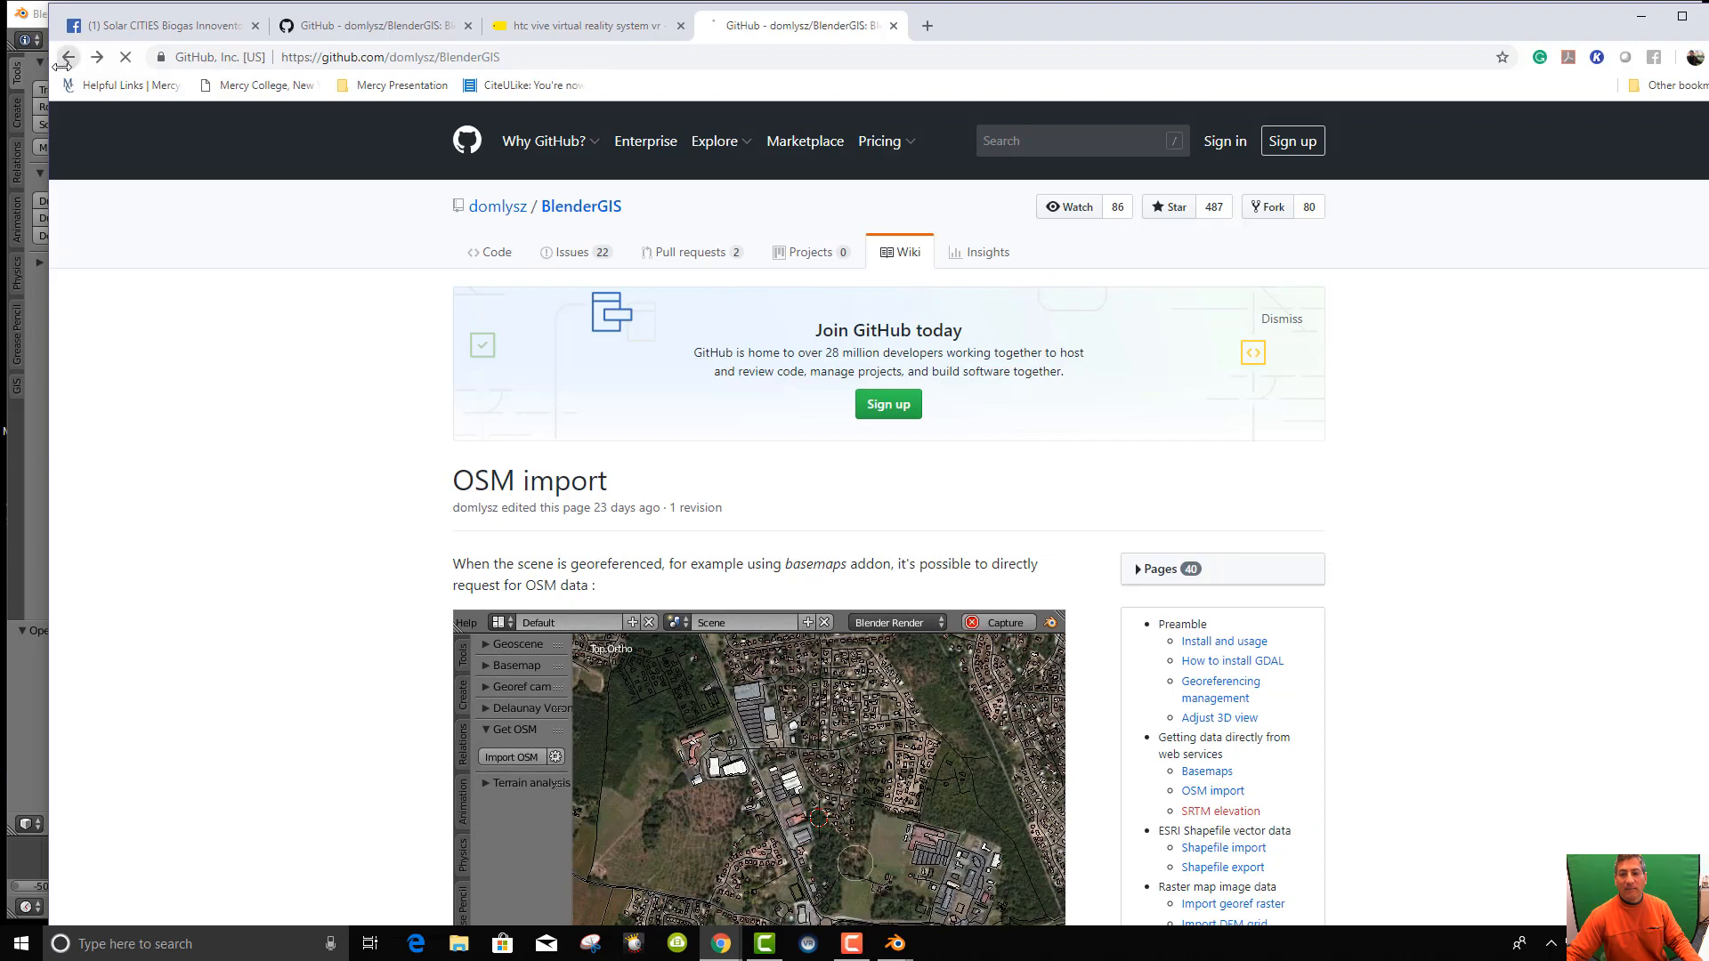
Browse the full BlenderGIS documentation wiki, return to the repo and show the Clone or download options.
{"action": "scroll", "coordinate": [826, 555], "scroll_direction": "up", "scroll_amount": 2}
{"action": "scroll", "coordinate": [826, 556], "scroll_direction": "up", "scroll_amount": 15}
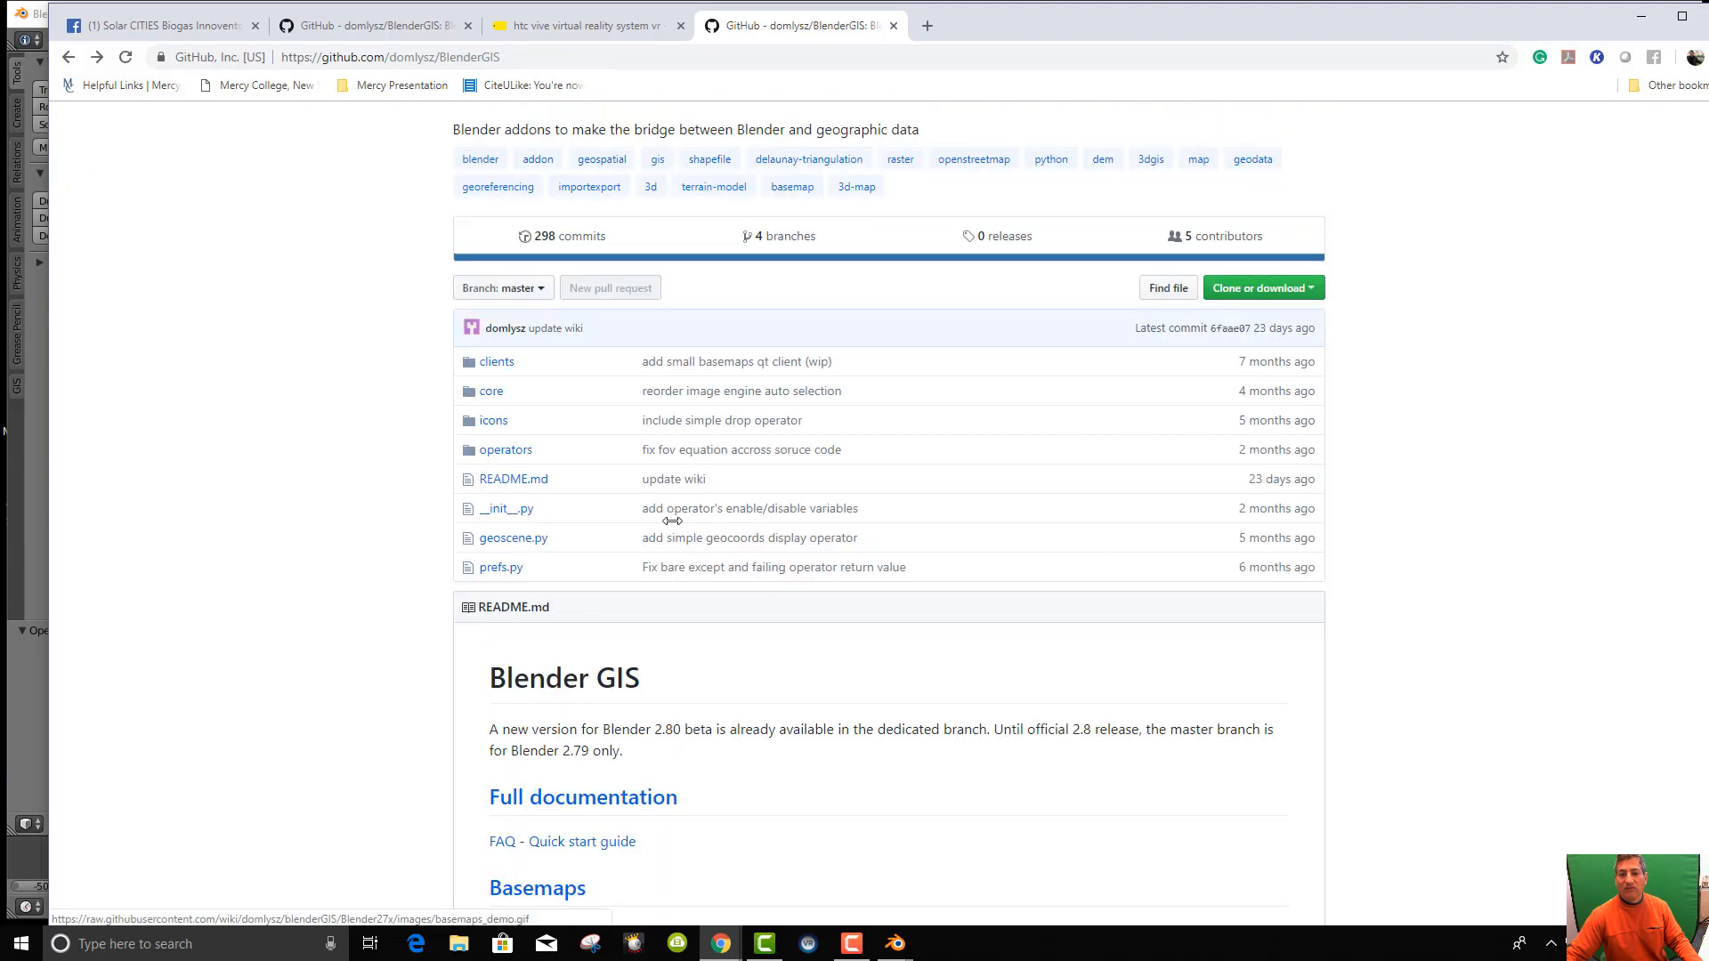
{"action": "left_click", "coordinate": [563, 496]}
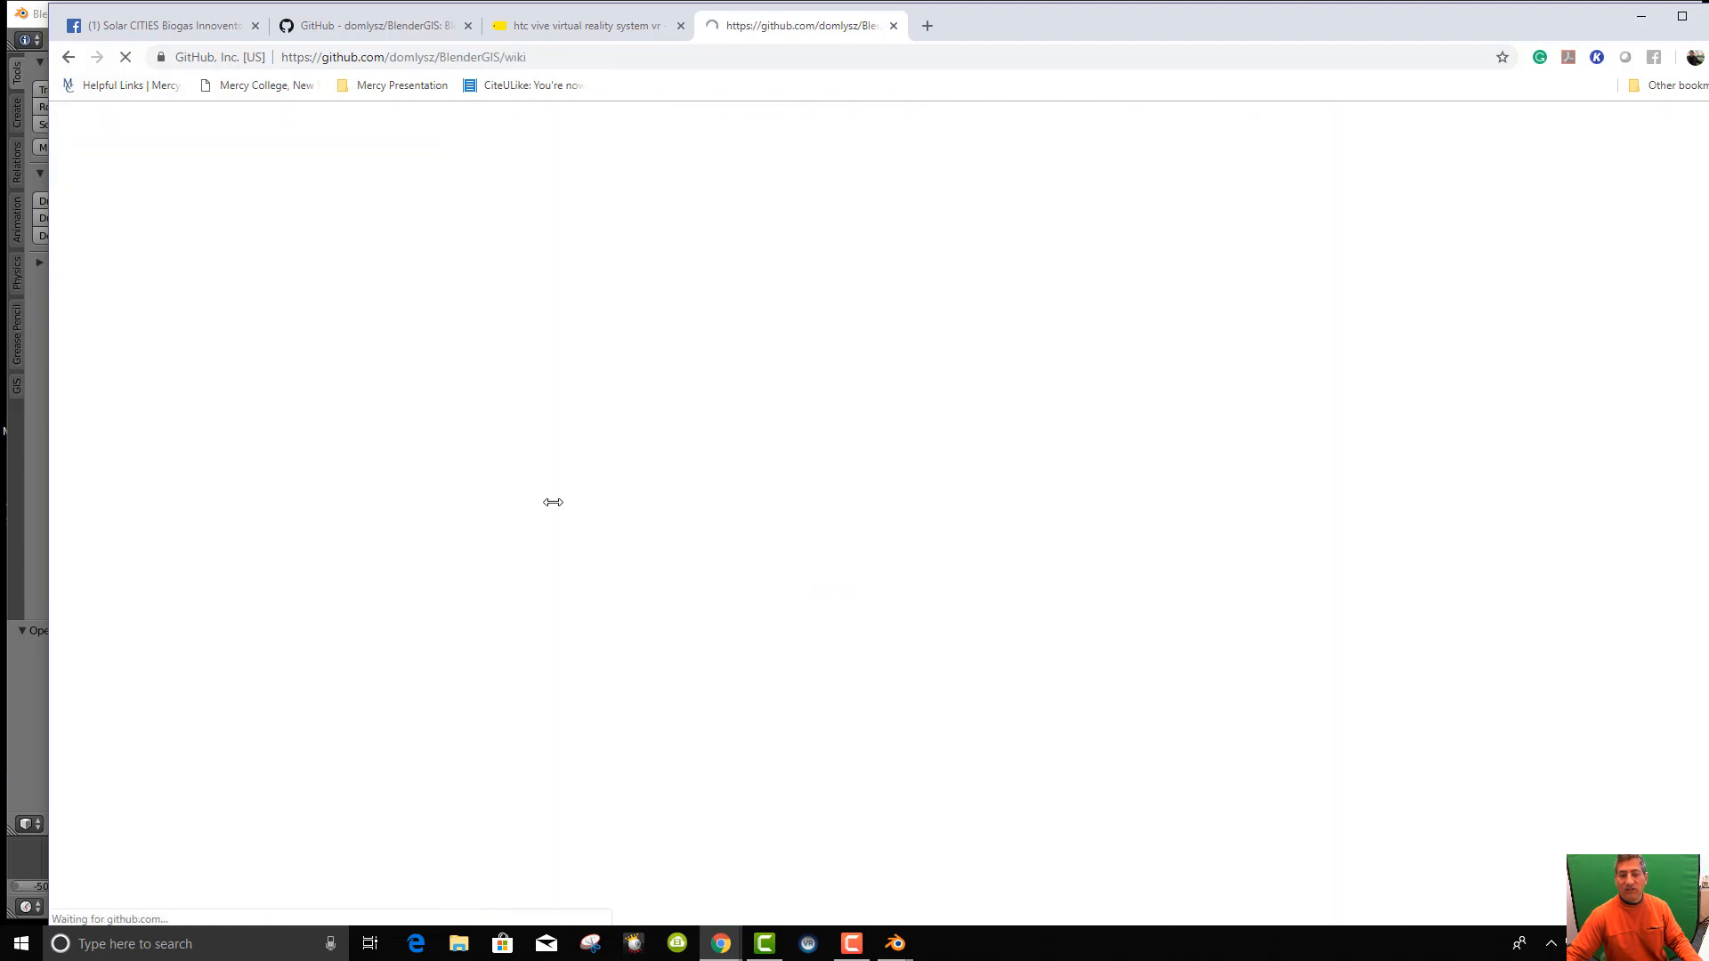
{"action": "scroll", "coordinate": [702, 525], "scroll_direction": "down", "scroll_amount": 4}
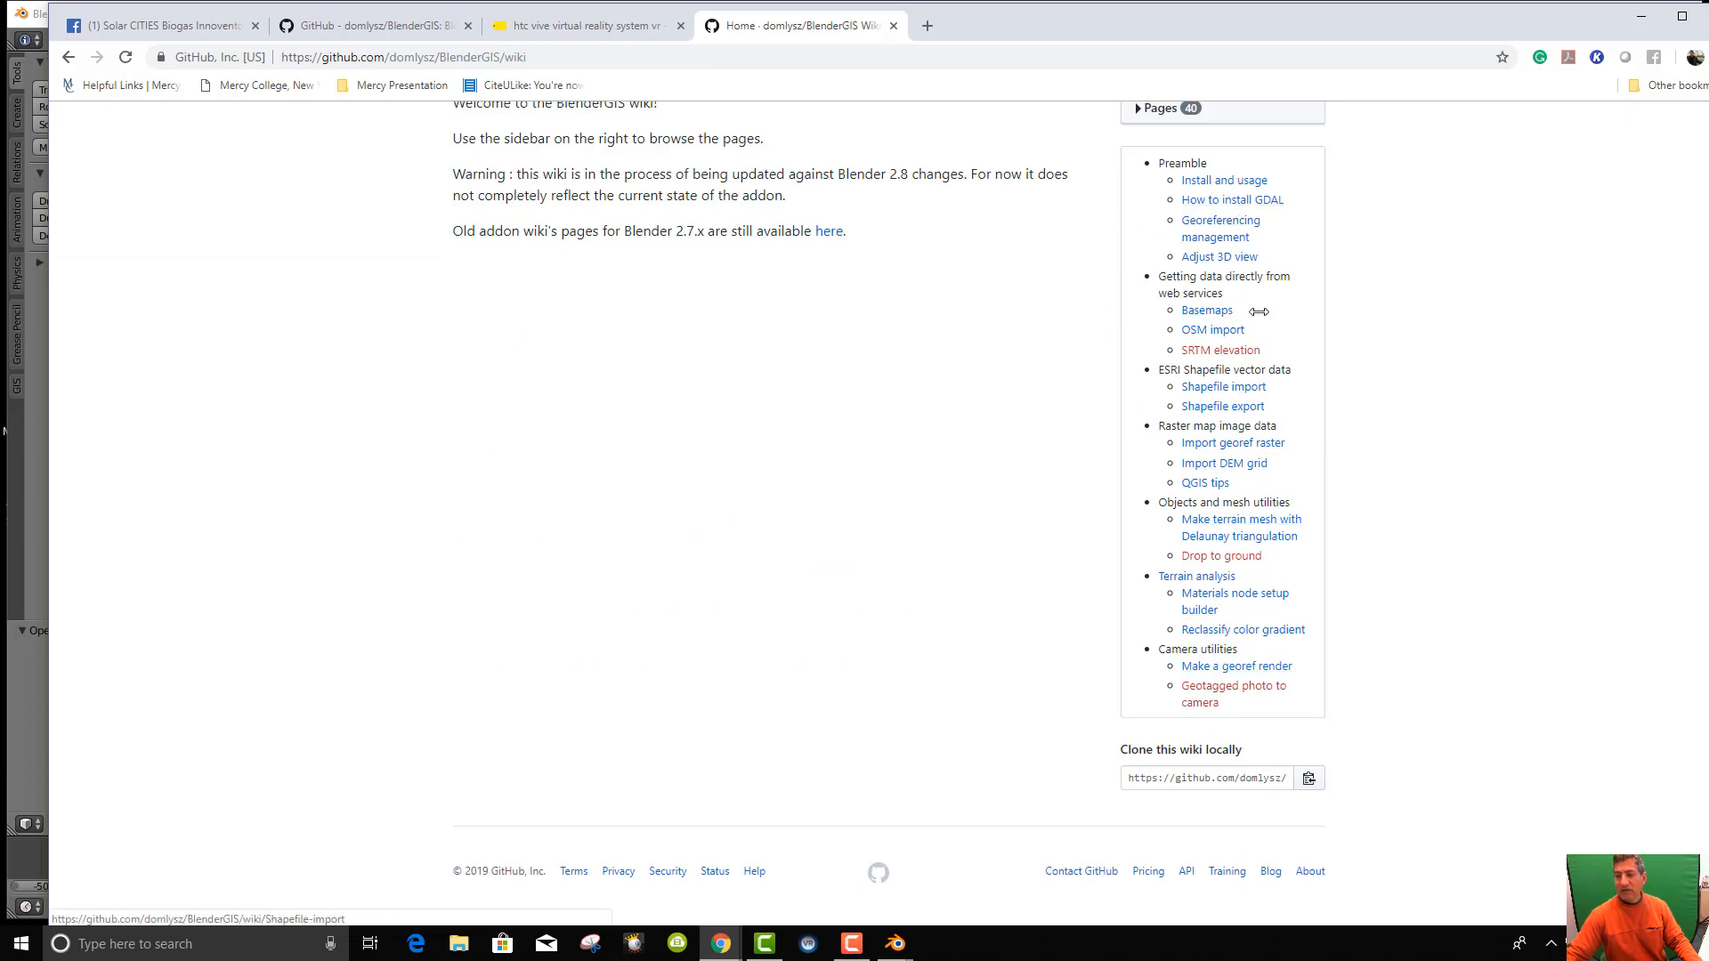
{"action": "scroll", "coordinate": [934, 443], "scroll_direction": "up", "scroll_amount": 5}
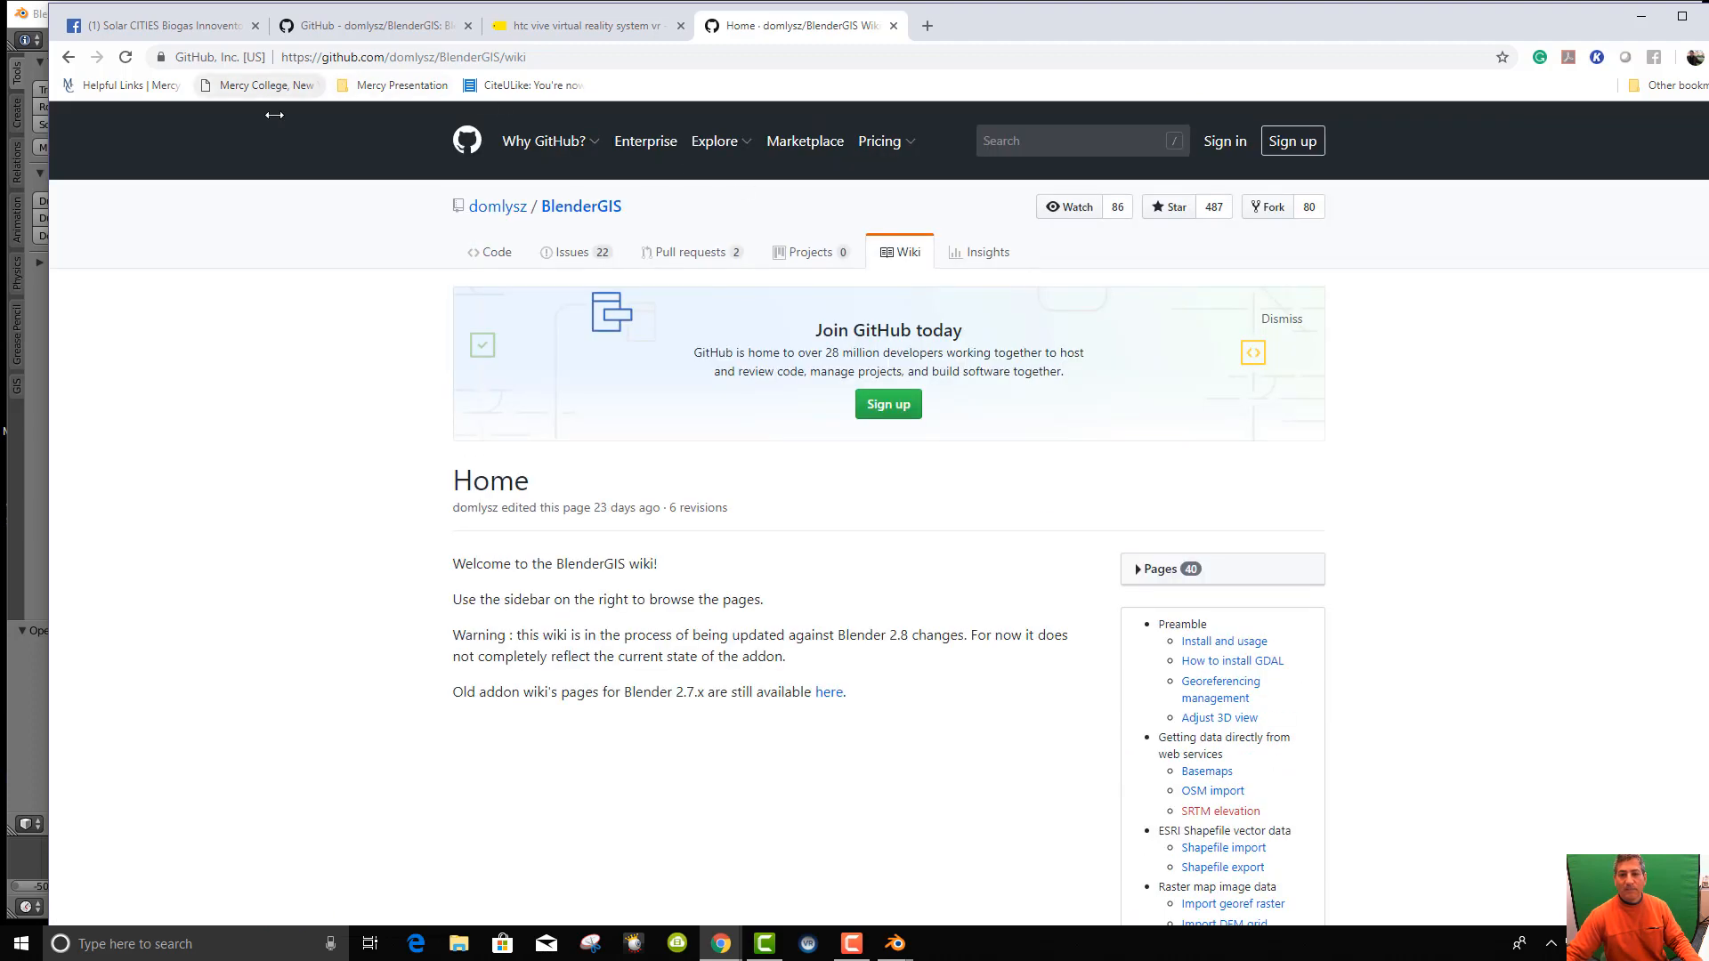
{"action": "left_click", "coordinate": [71, 57]}
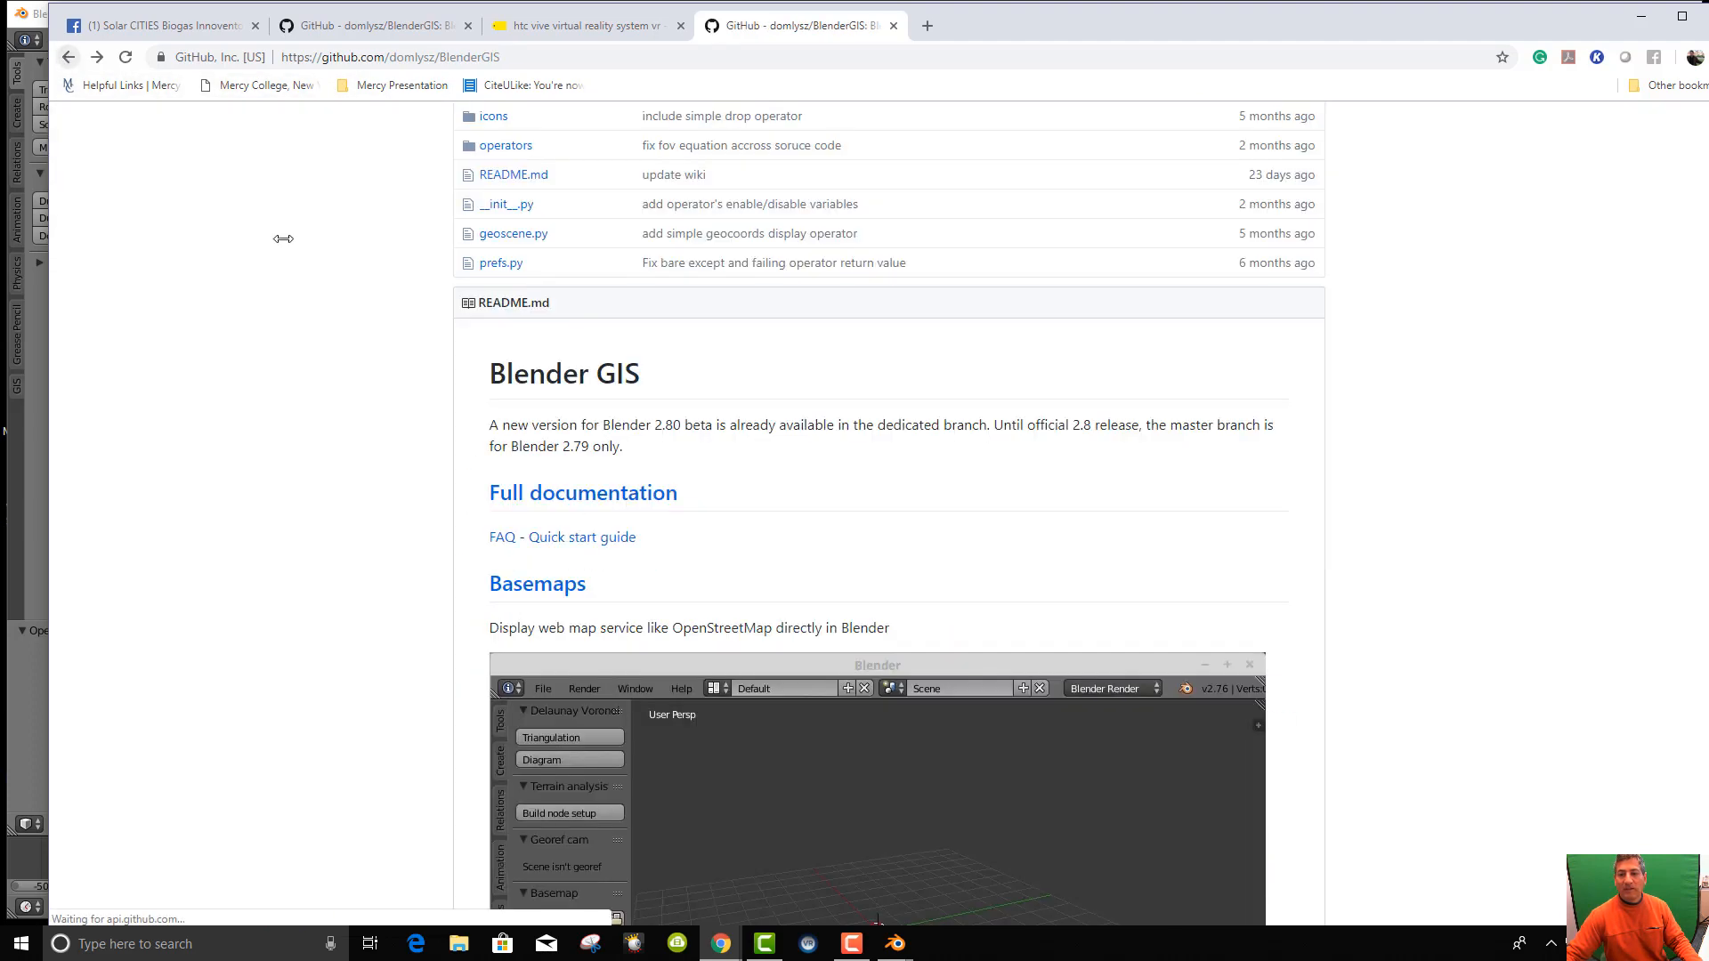
{"action": "scroll", "coordinate": [1215, 574], "scroll_direction": "up", "scroll_amount": 5}
{"action": "scroll", "coordinate": [1246, 583], "scroll_direction": "up", "scroll_amount": 2}
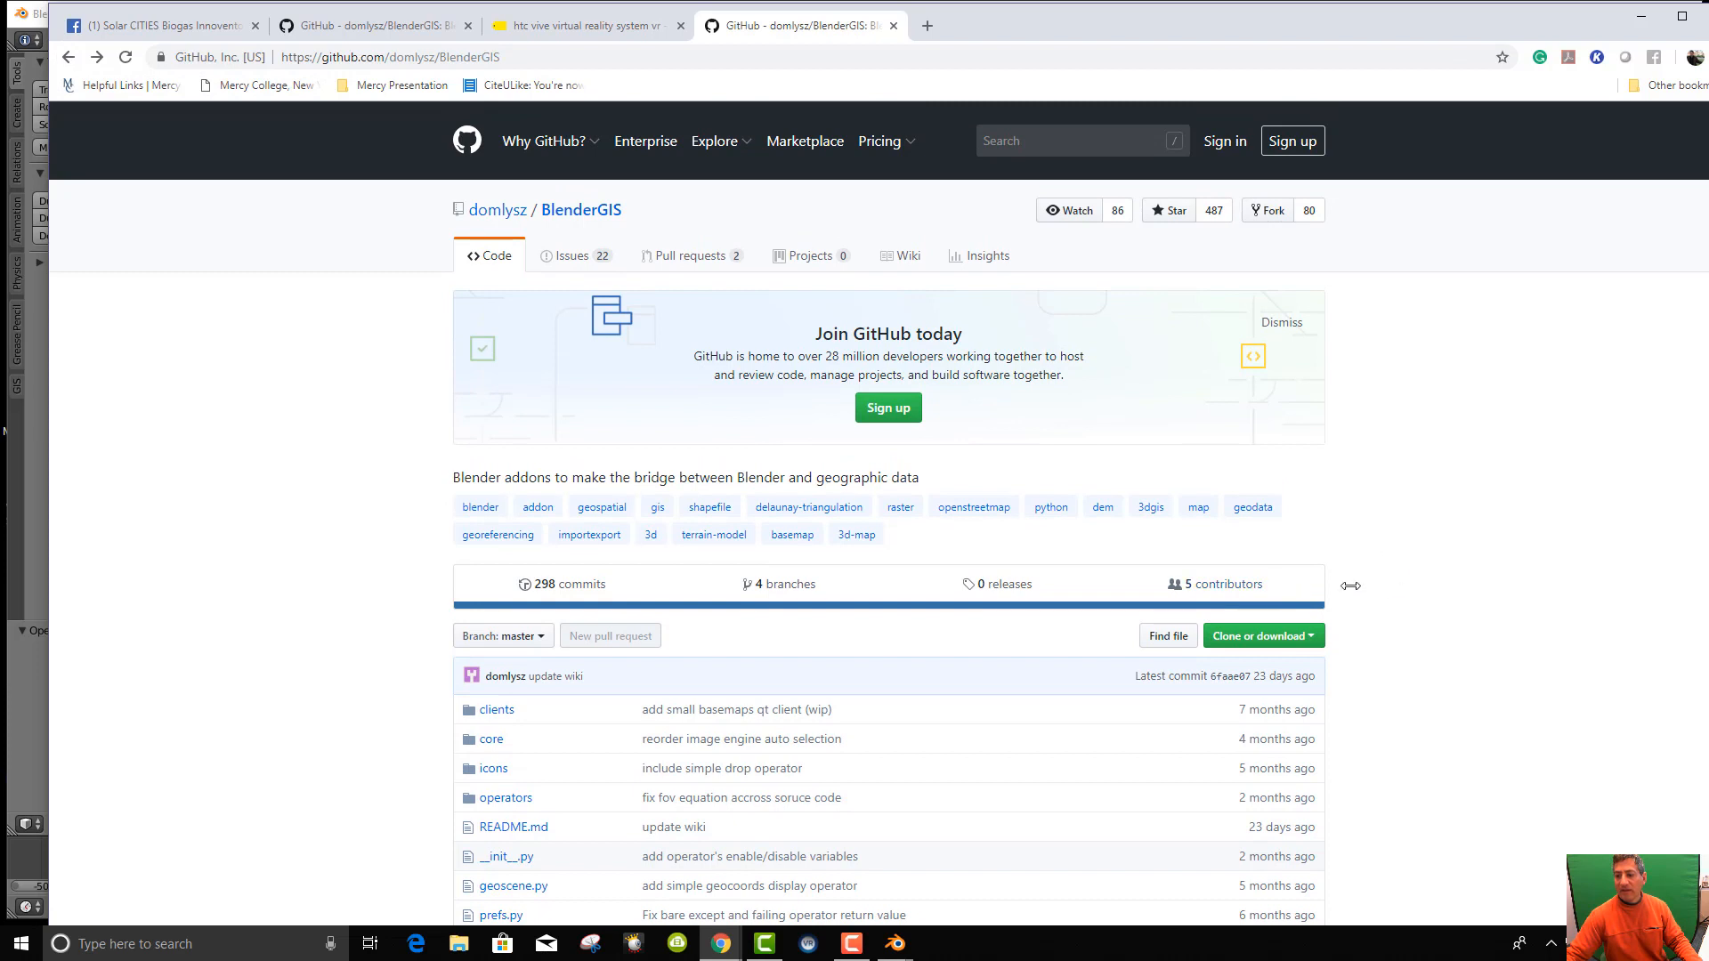
{"action": "left_click", "coordinate": [1312, 632]}
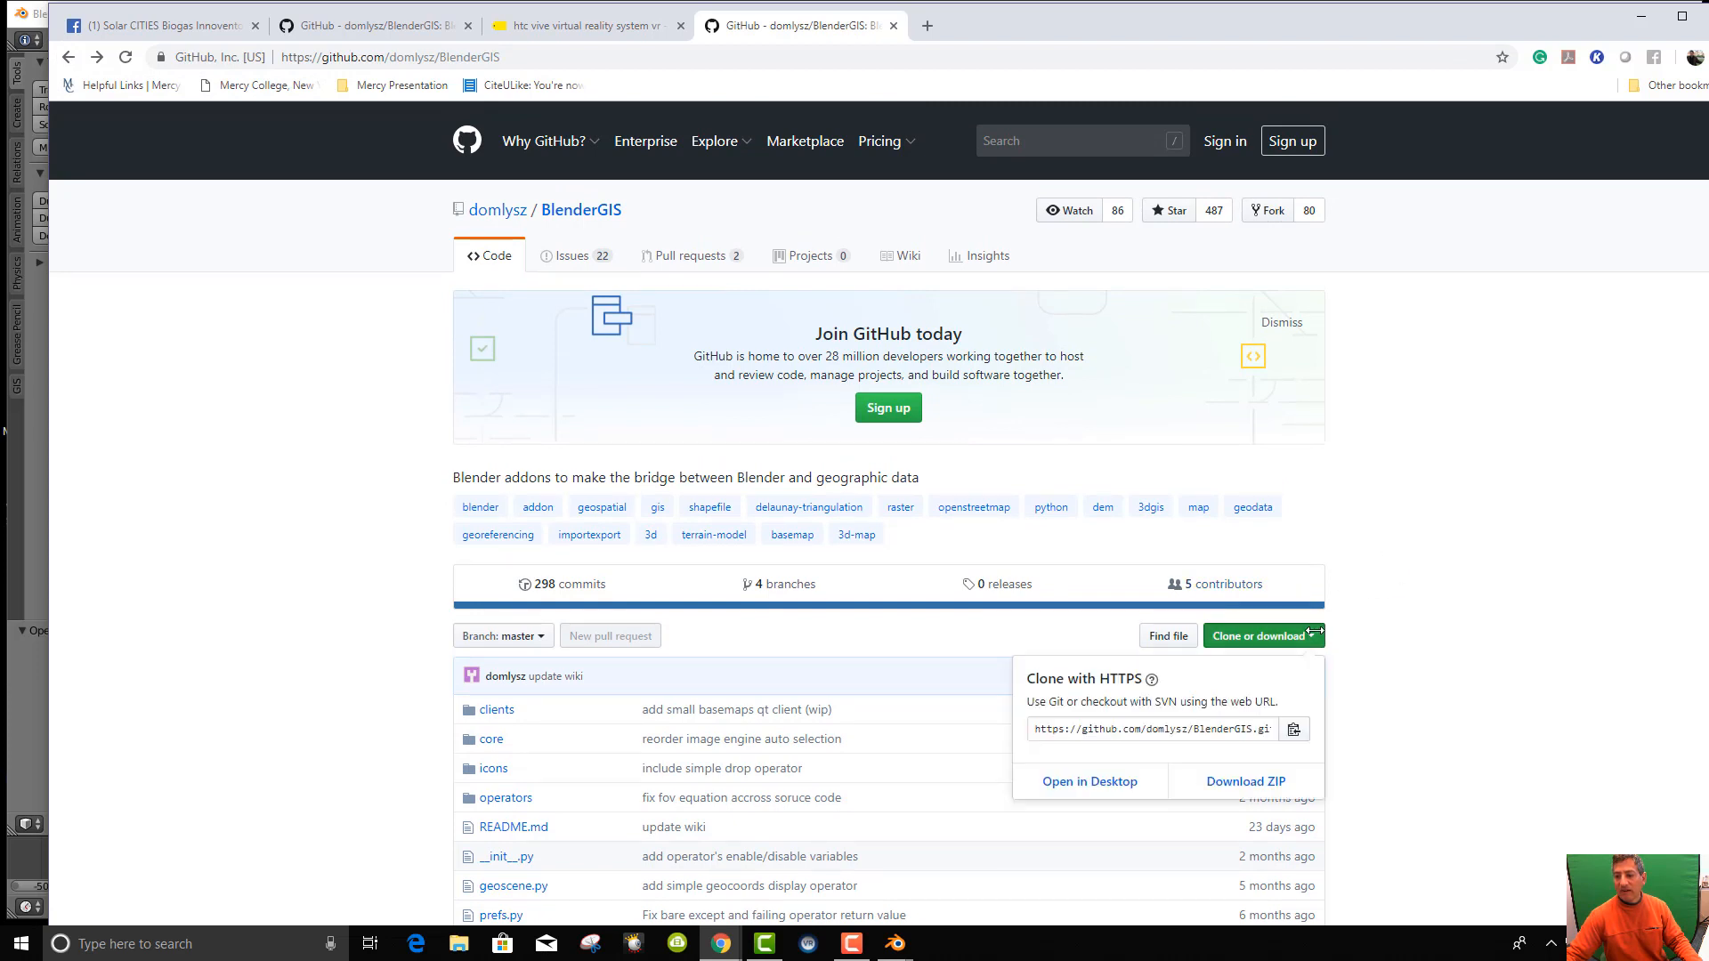
Download the repository as BlenderGIS-master.zip and show it in the Downloads folder.
{"action": "left_click", "coordinate": [1245, 780]}
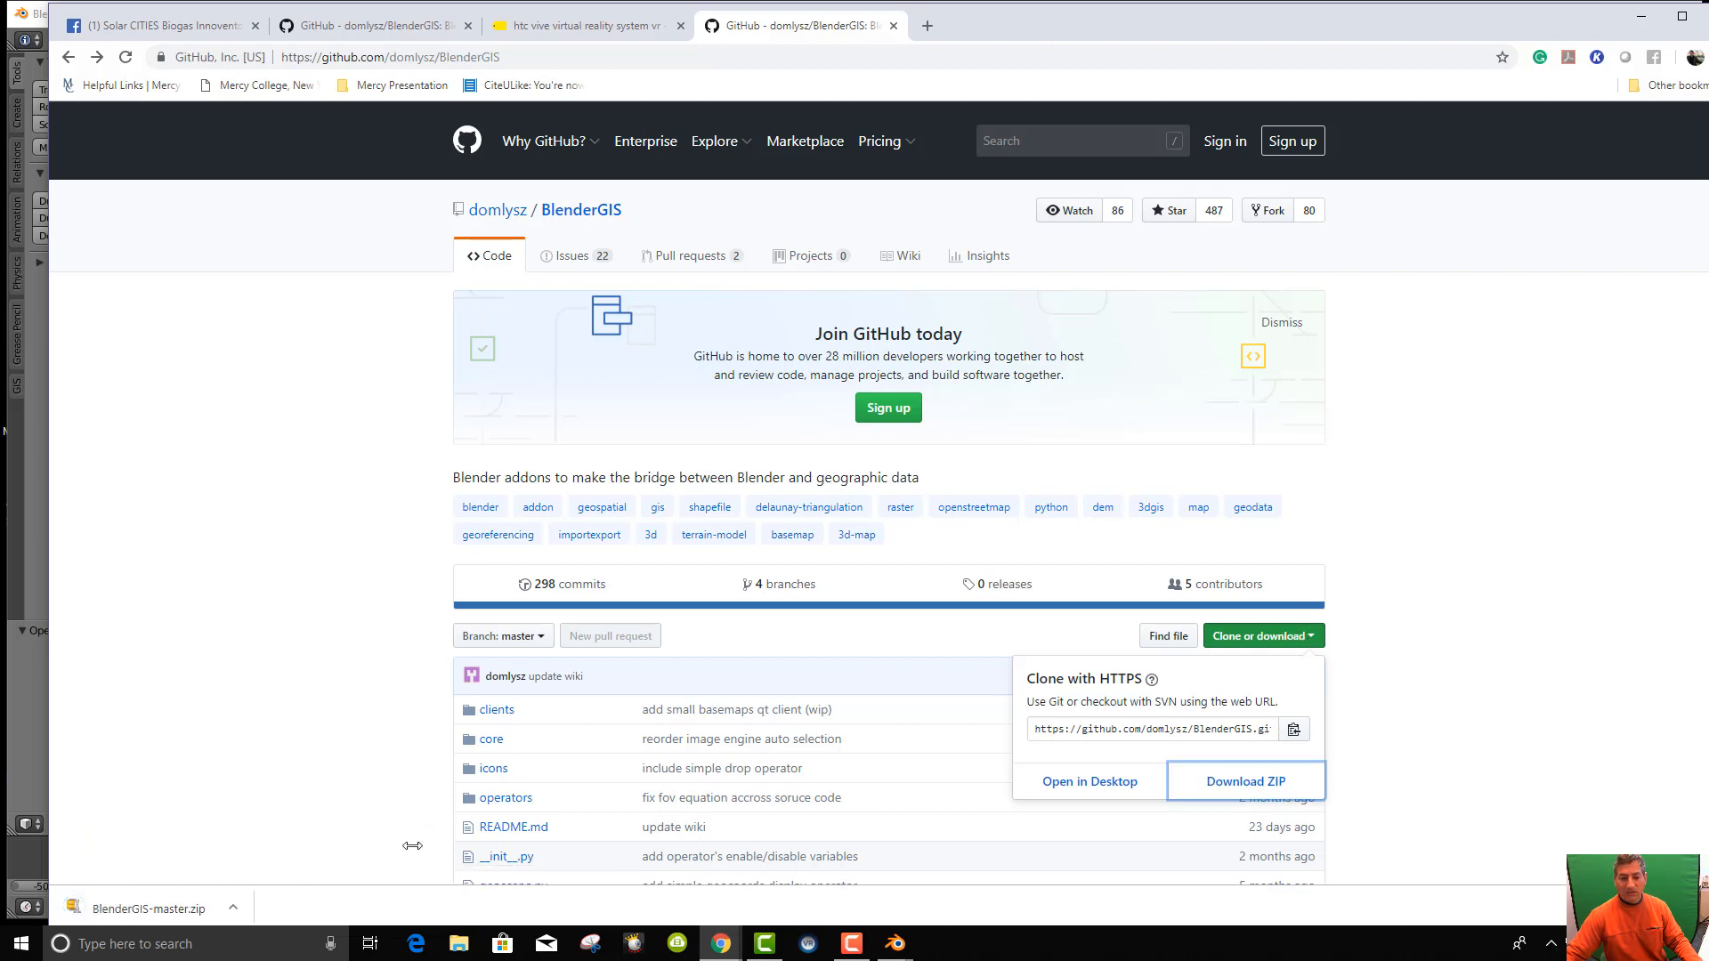
{"action": "right_click", "coordinate": [176, 910]}
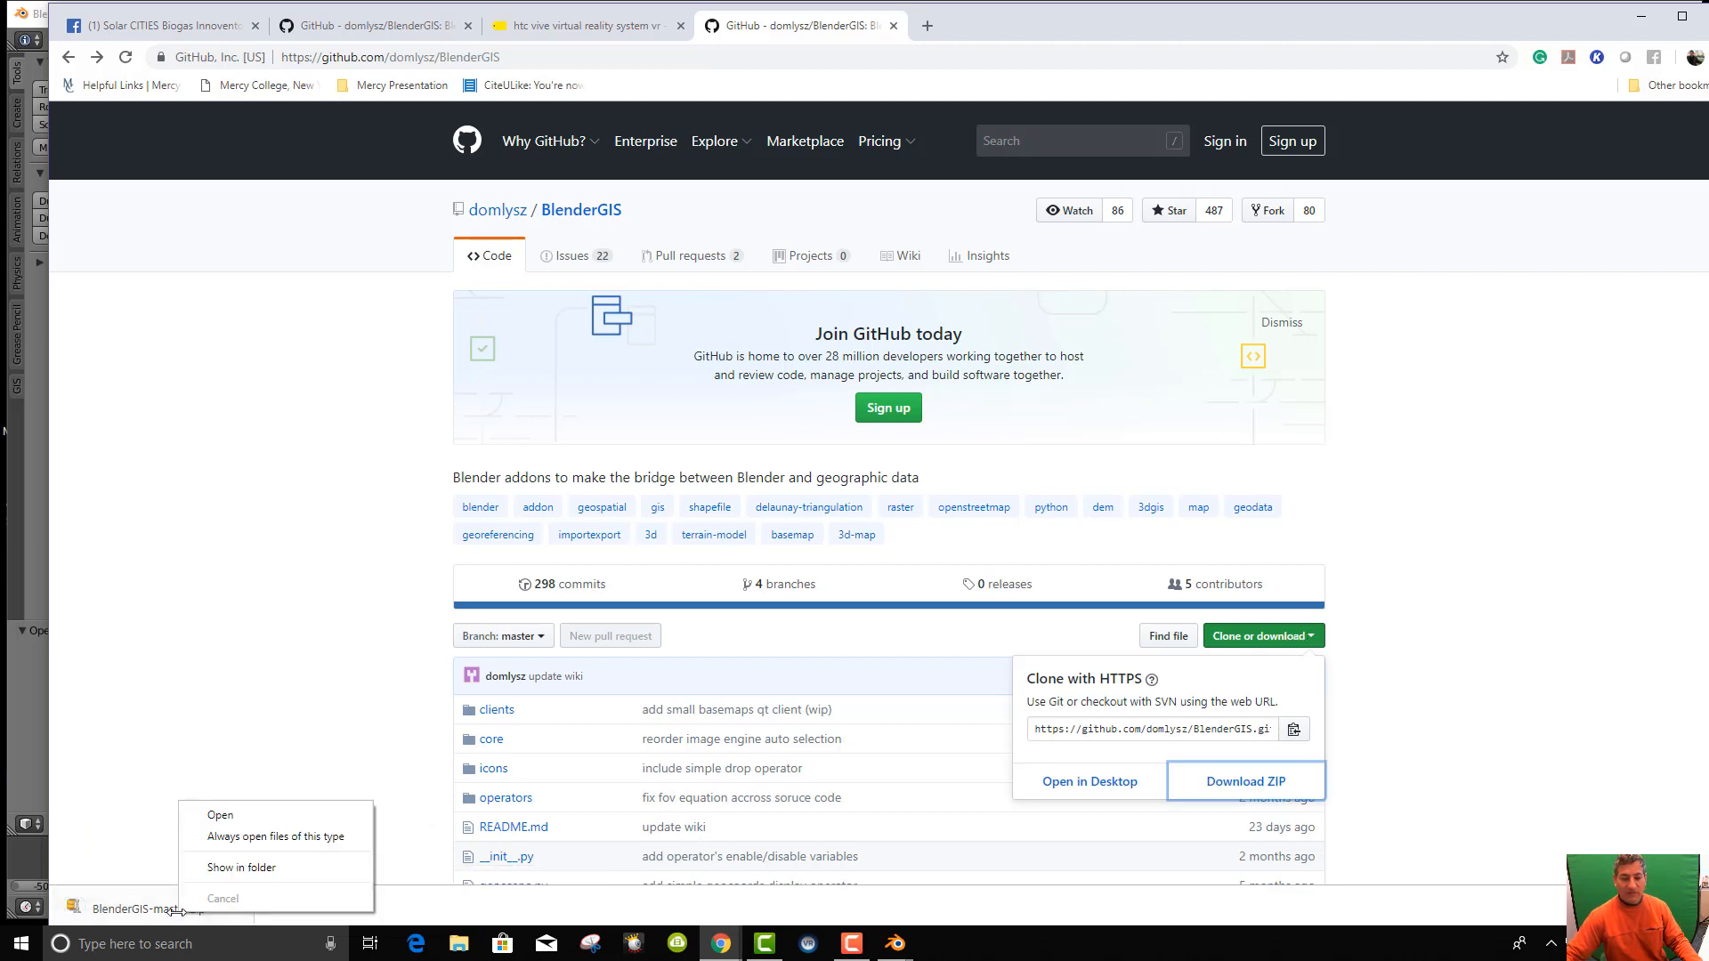
{"action": "left_click", "coordinate": [214, 868]}
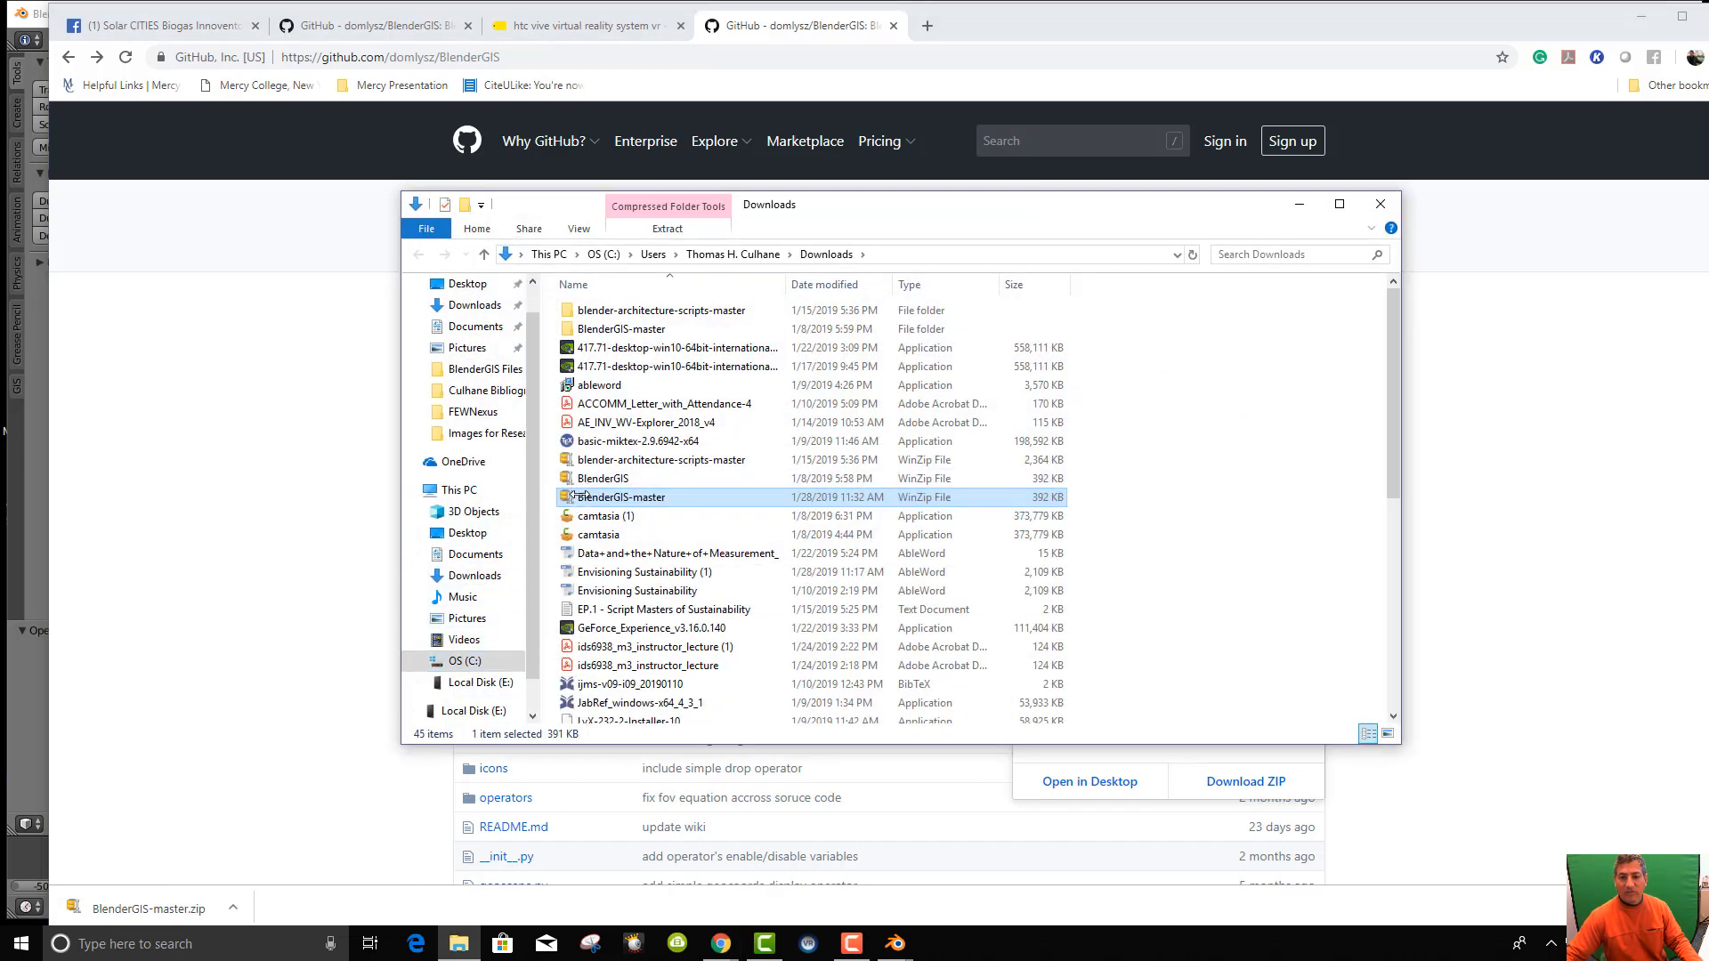
Copy BlenderGIS-master.zip and browse to E:\Blender Tutorials\PCGS Tutorials.
{"action": "right_click", "coordinate": [574, 496]}
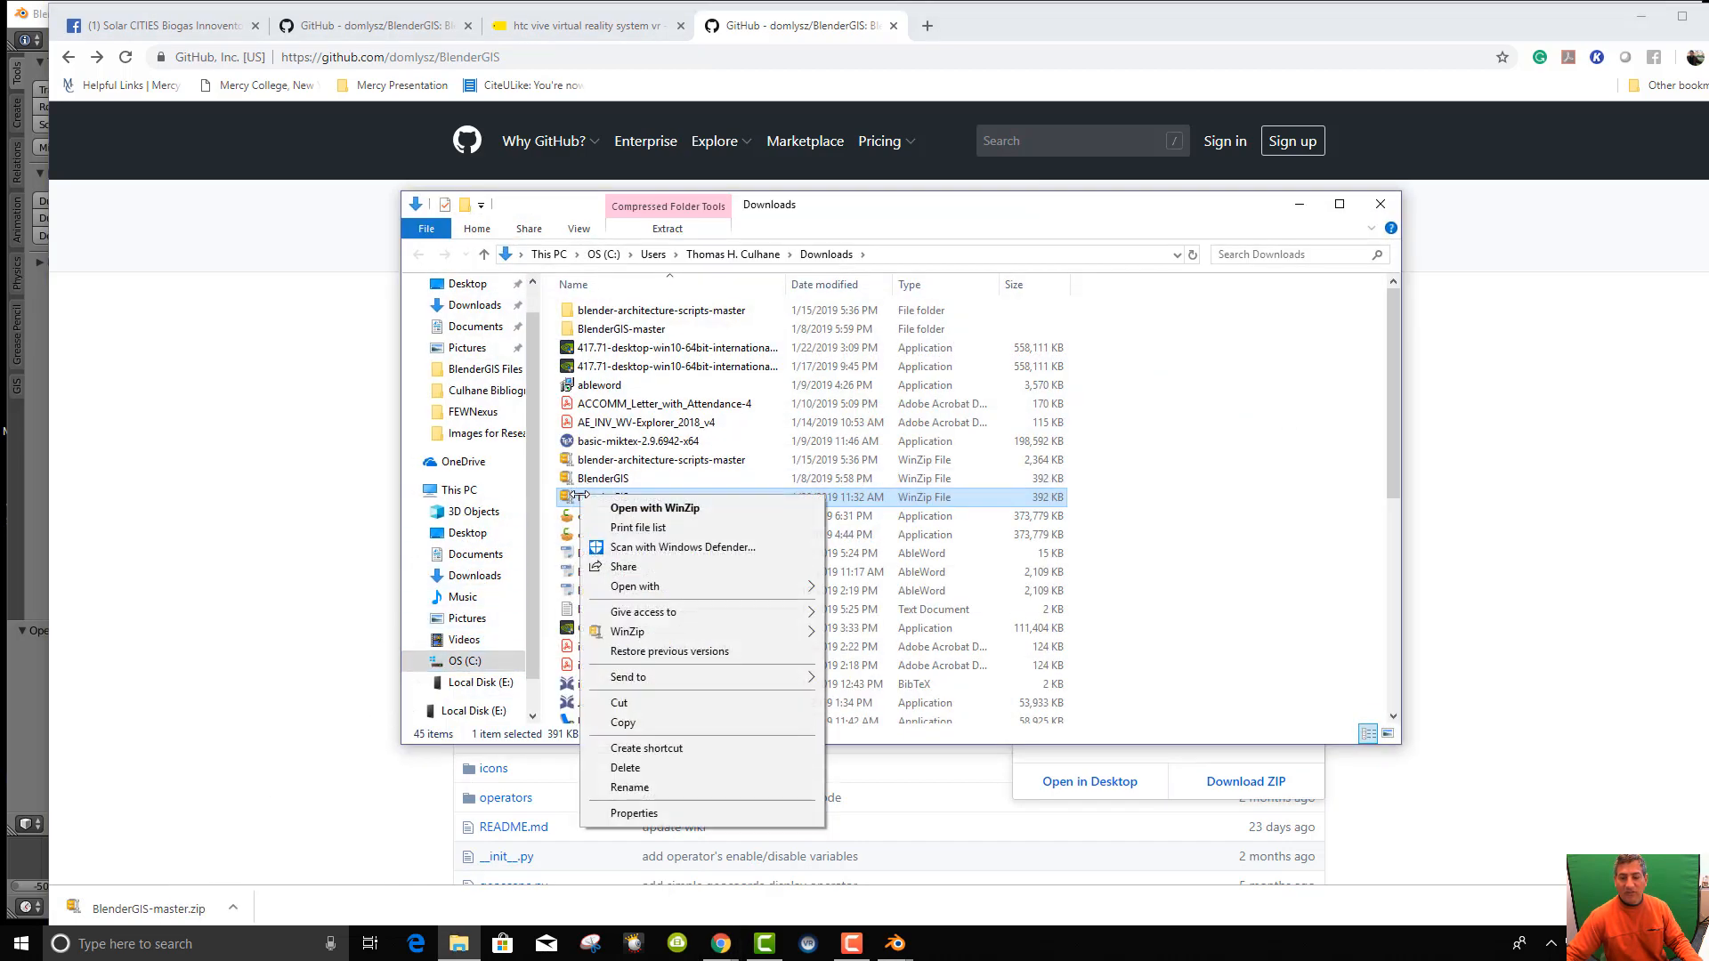
{"action": "left_click", "coordinate": [654, 722]}
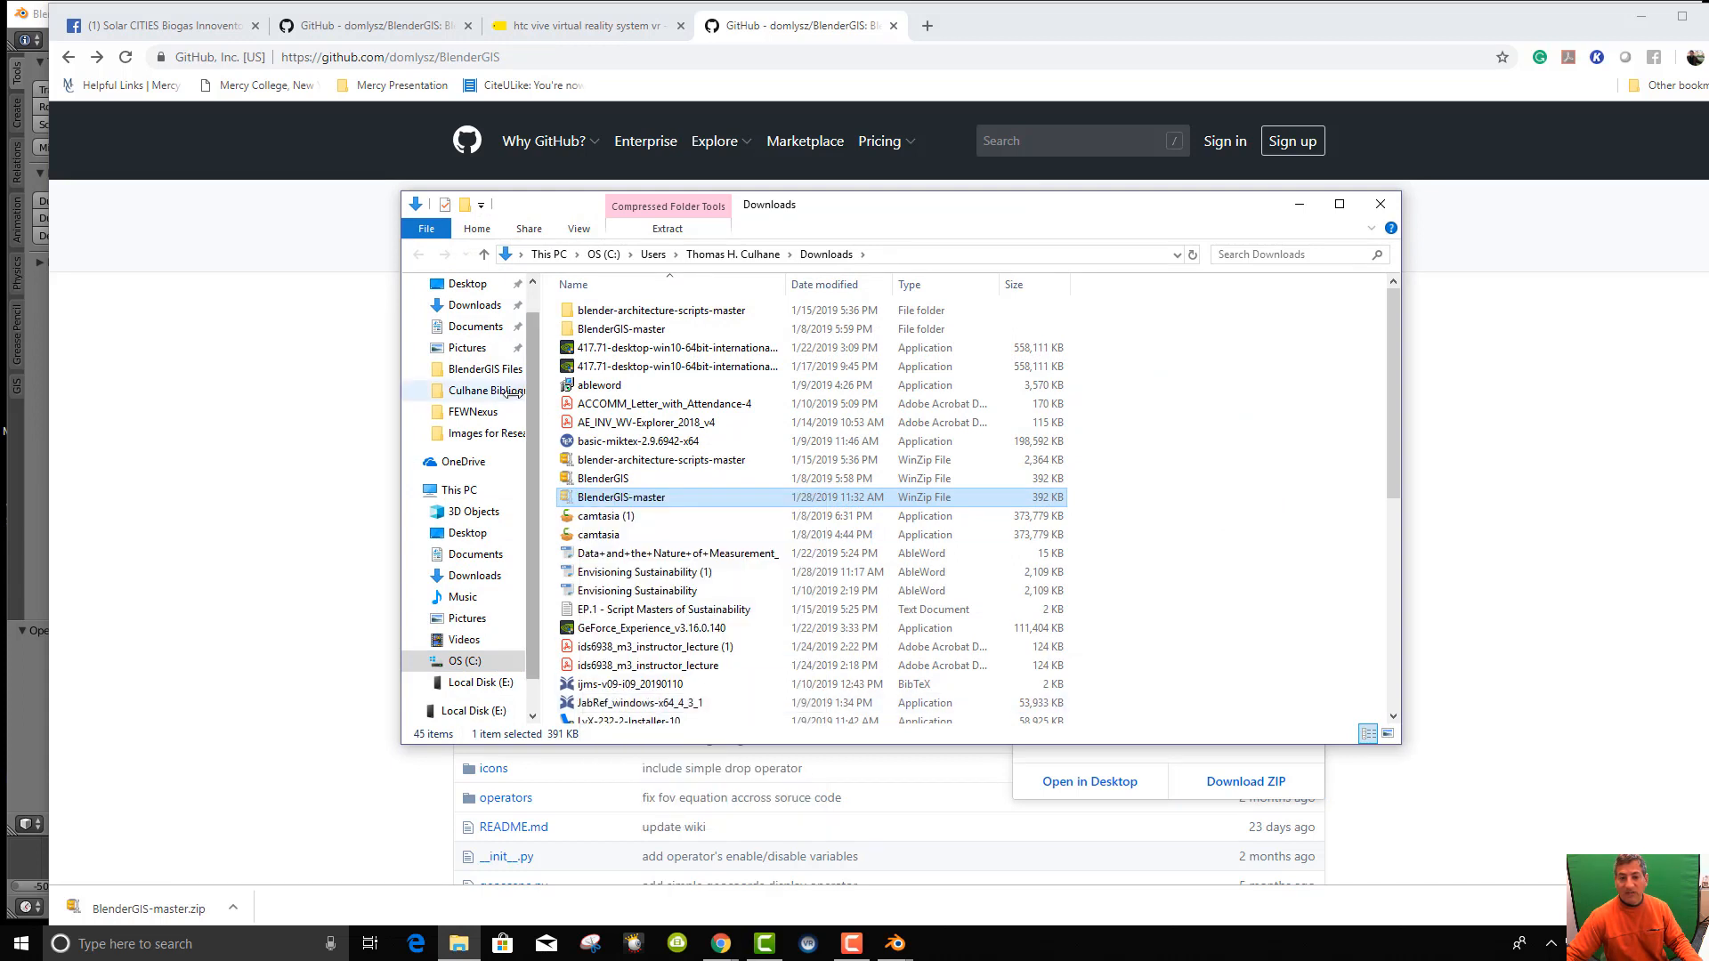
{"action": "left_click", "coordinate": [471, 682]}
{"action": "left_click", "coordinate": [594, 348]}
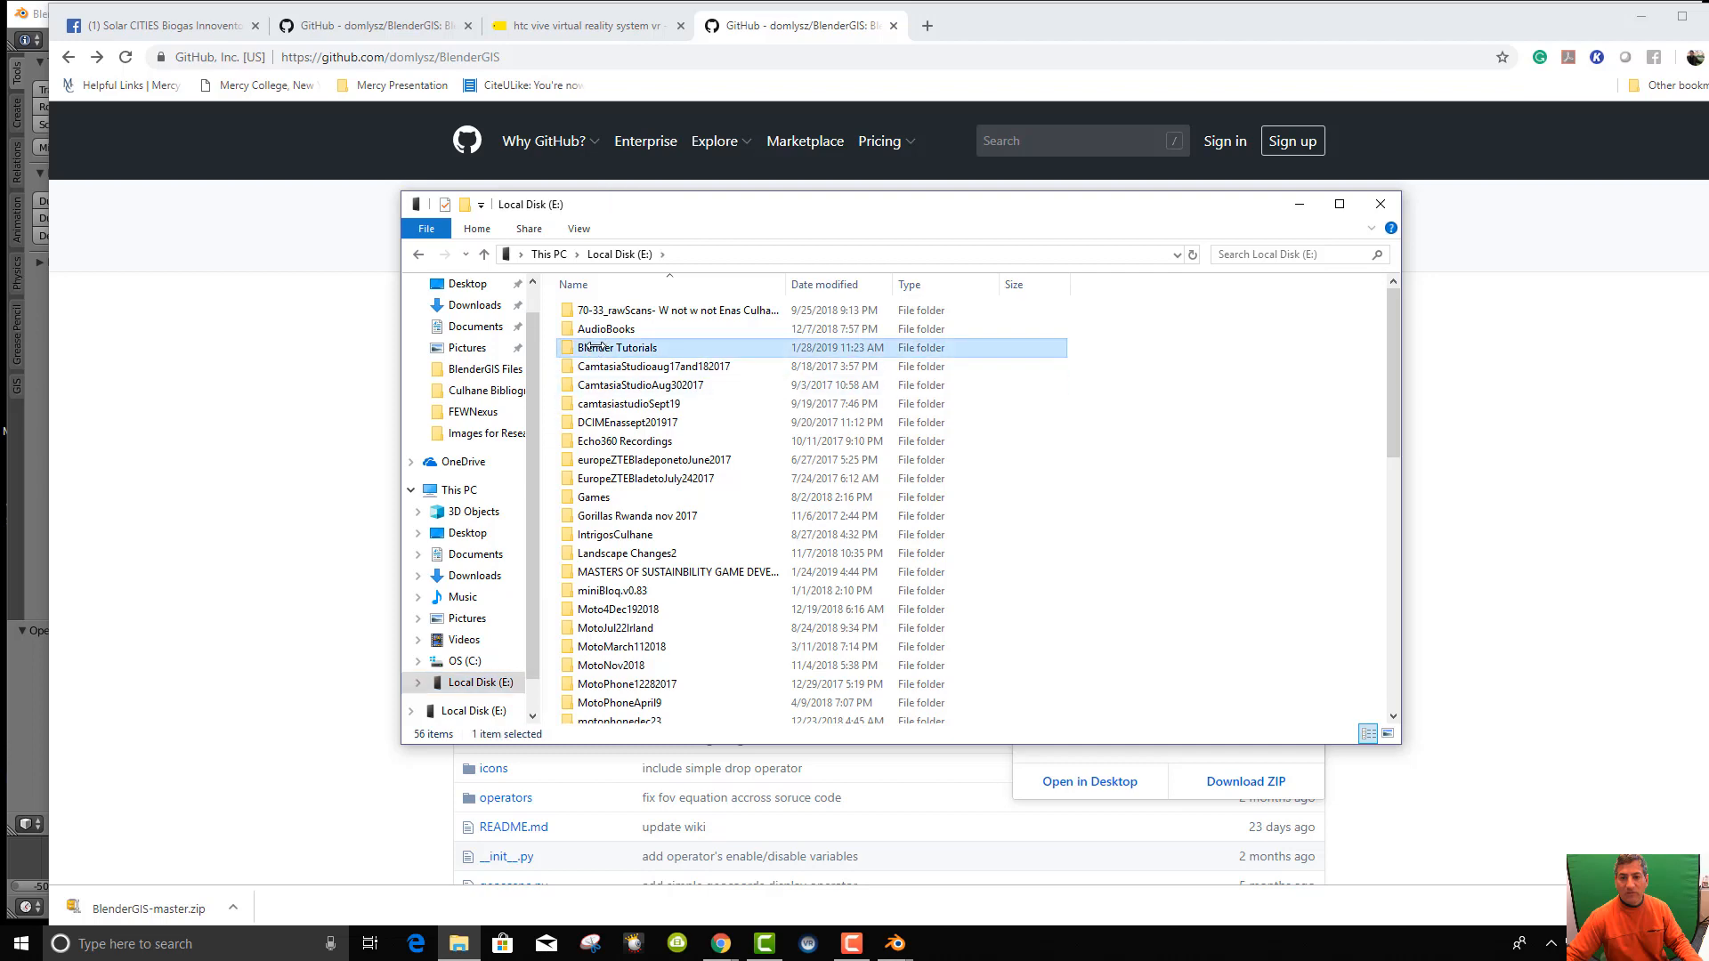
{"action": "double_click", "coordinate": [595, 347]}
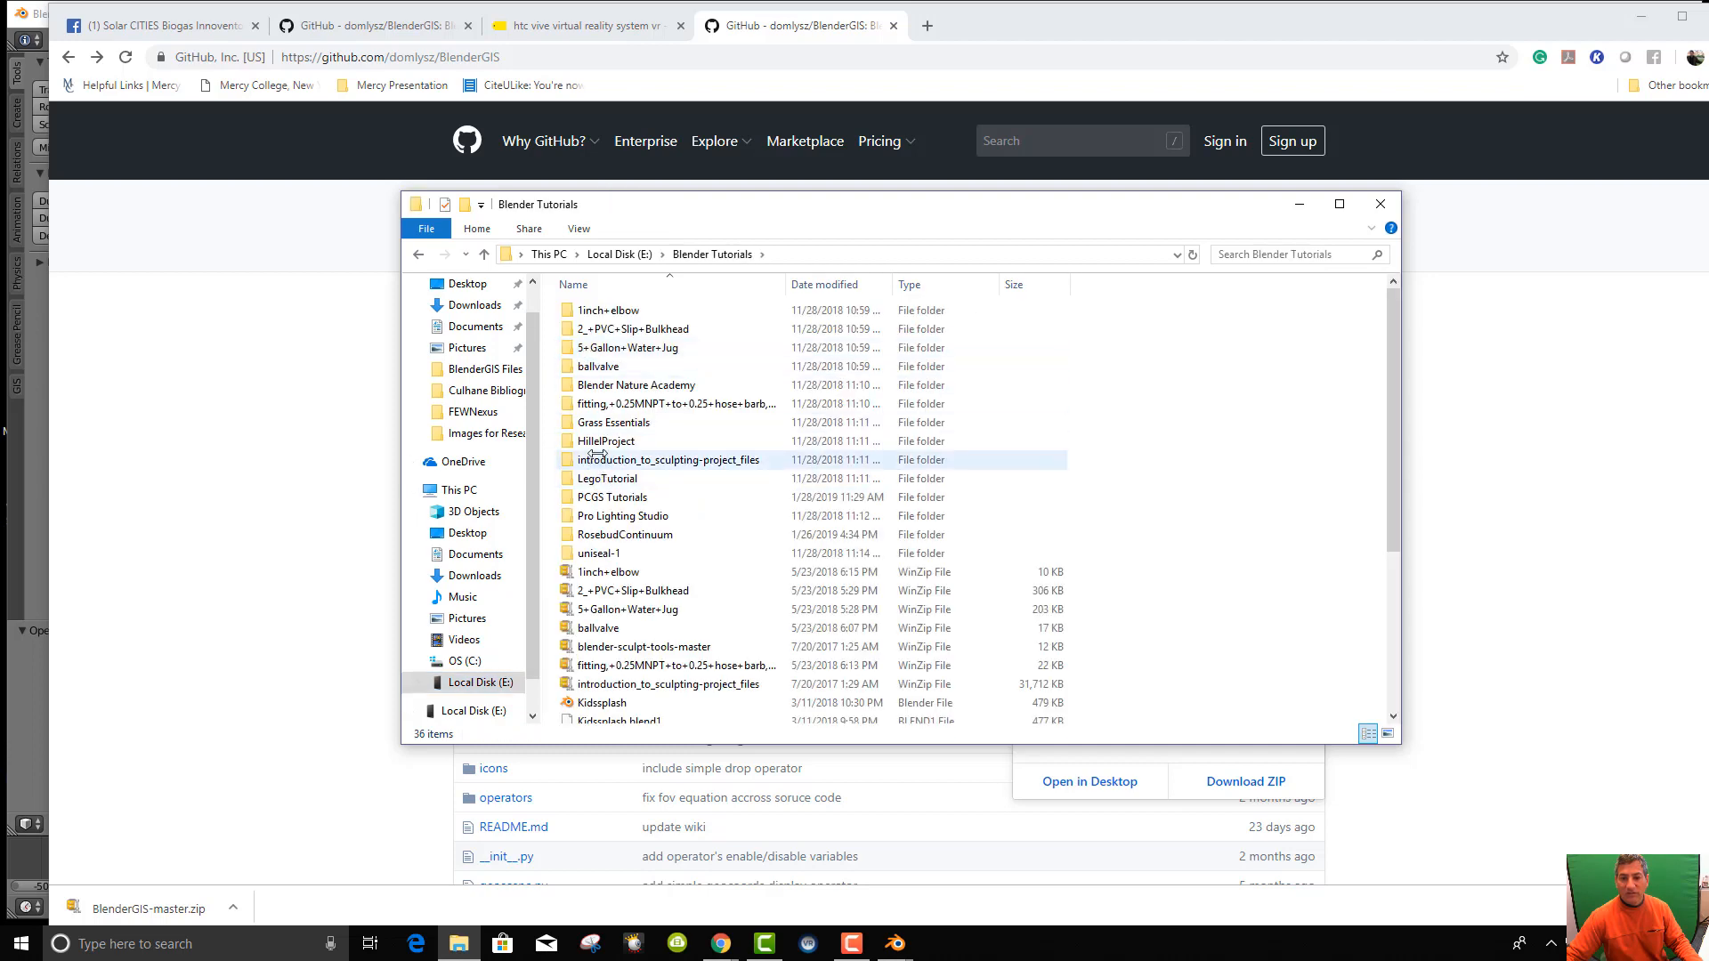
{"action": "double_click", "coordinate": [594, 496]}
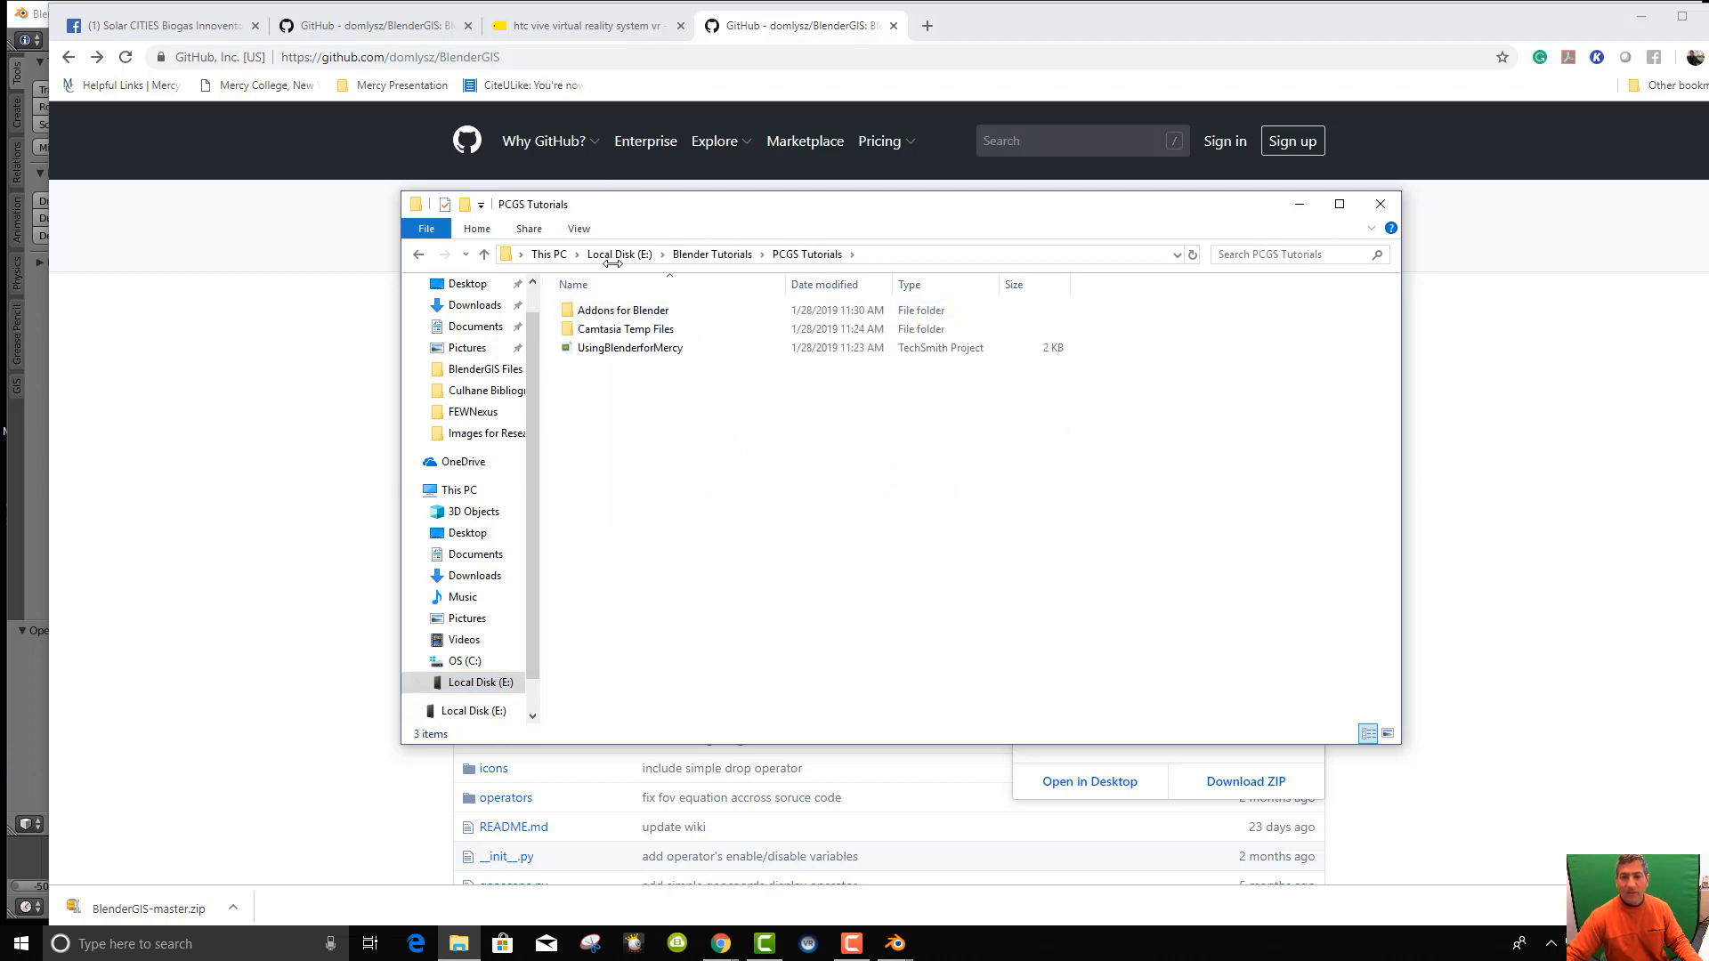
Pin PCGS Tutorials to Quick access, paste the zip into Addons for Blender, and return to Blender.
{"action": "left_click_drag", "start_coordinate": [807, 255], "coordinate": [455, 301]}
{"action": "left_click_drag", "start_coordinate": [457, 301], "coordinate": [458, 301]}
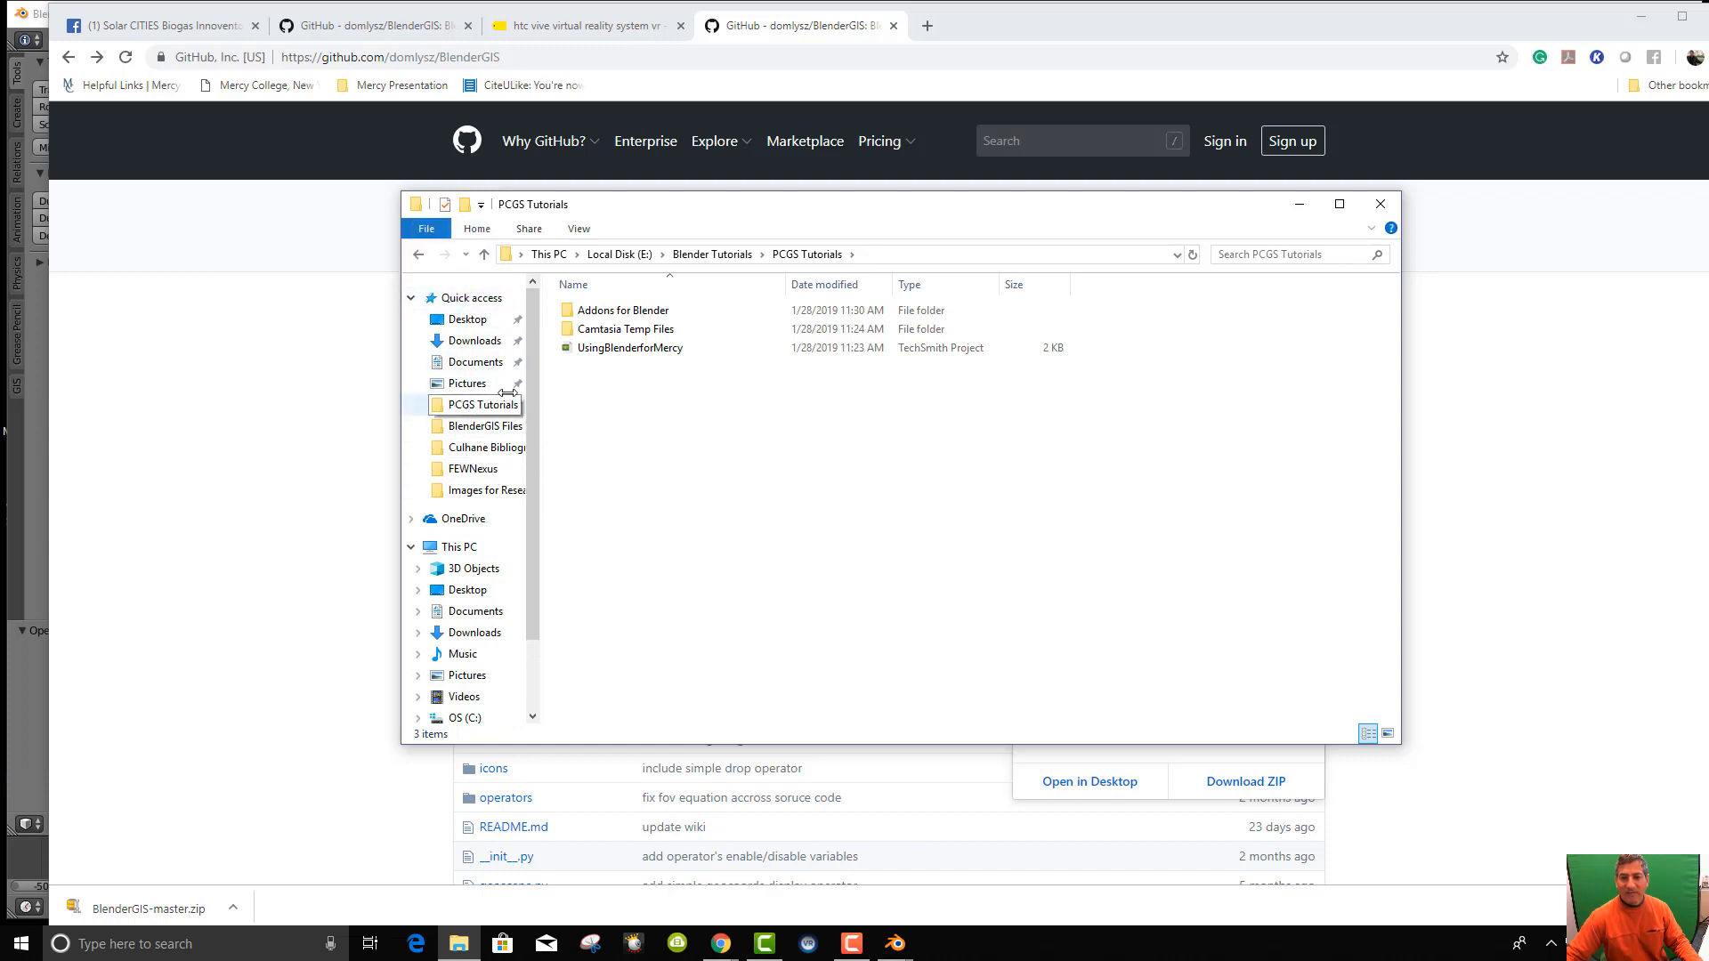
{"action": "double_click", "coordinate": [619, 310]}
{"action": "right_click", "coordinate": [630, 377]}
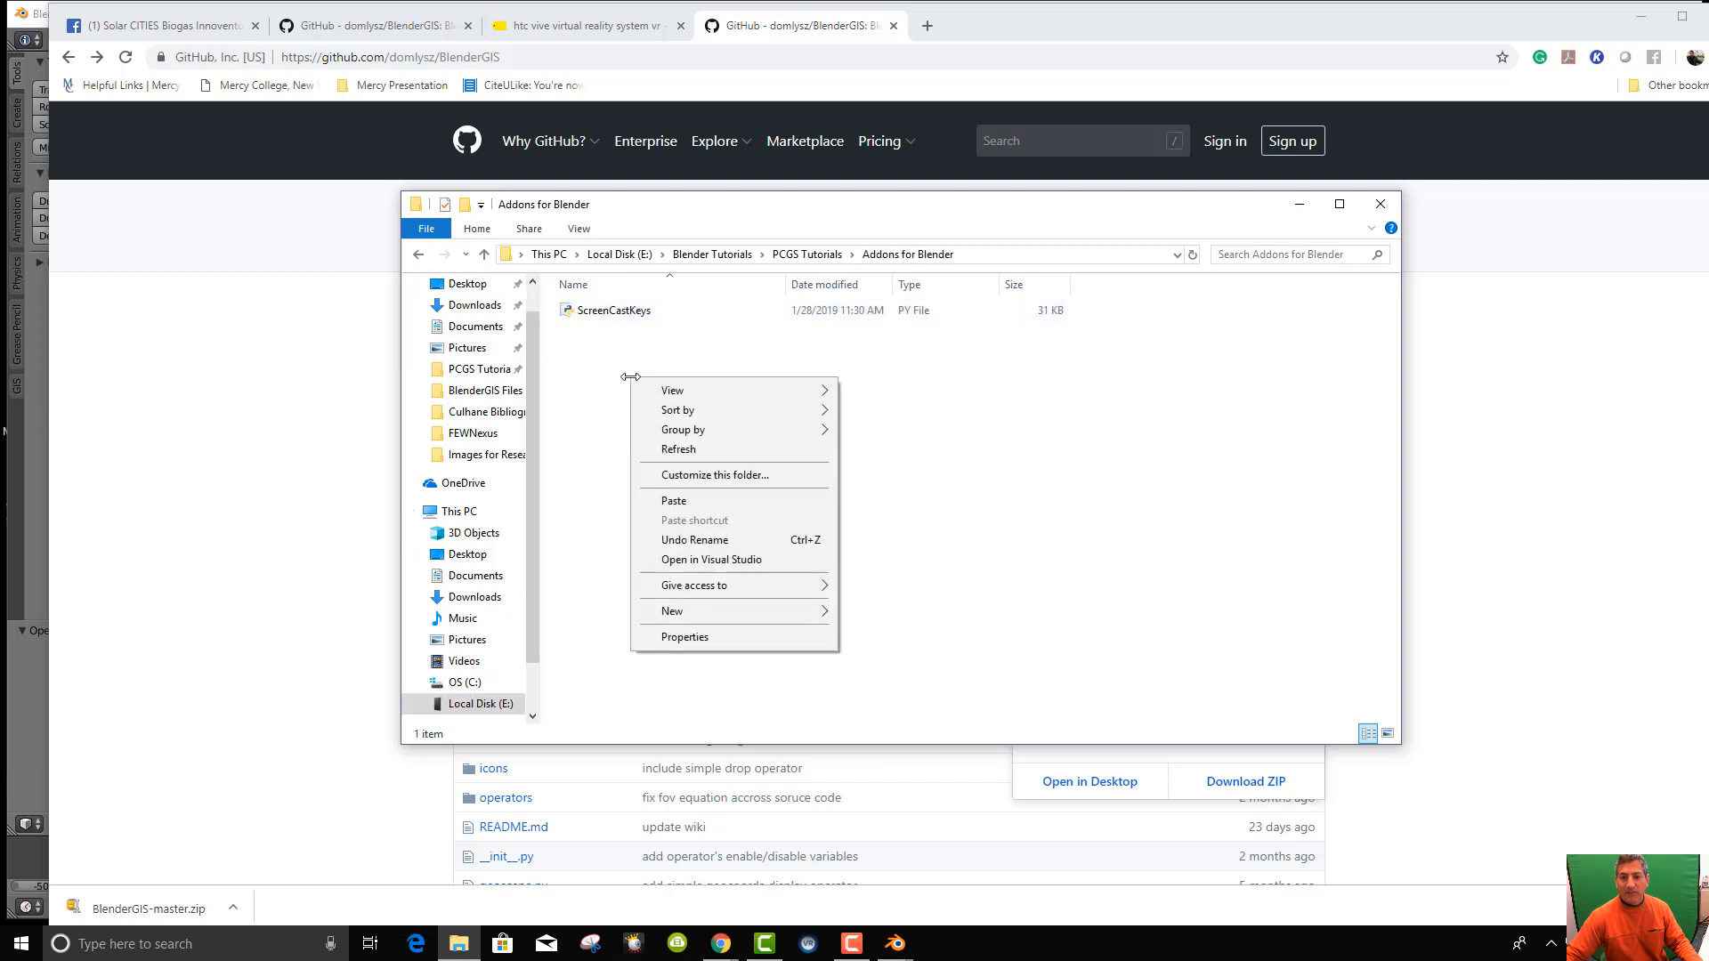
{"action": "left_click", "coordinate": [674, 501]}
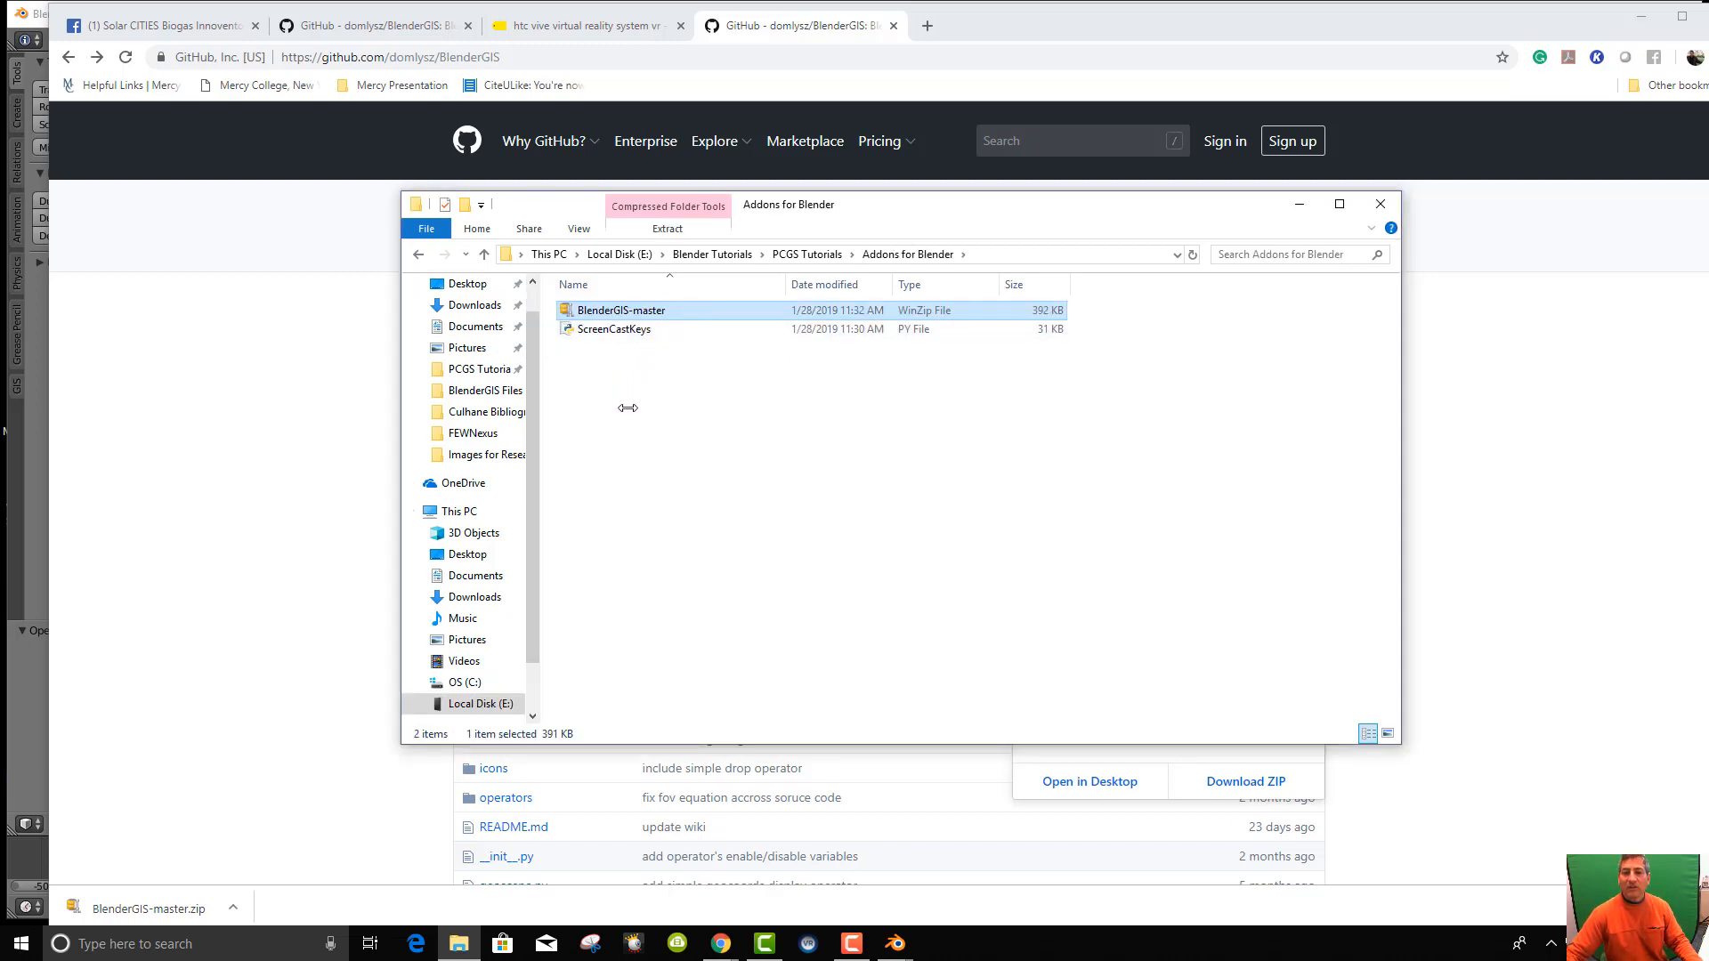
{"action": "left_click", "coordinate": [25, 429]}
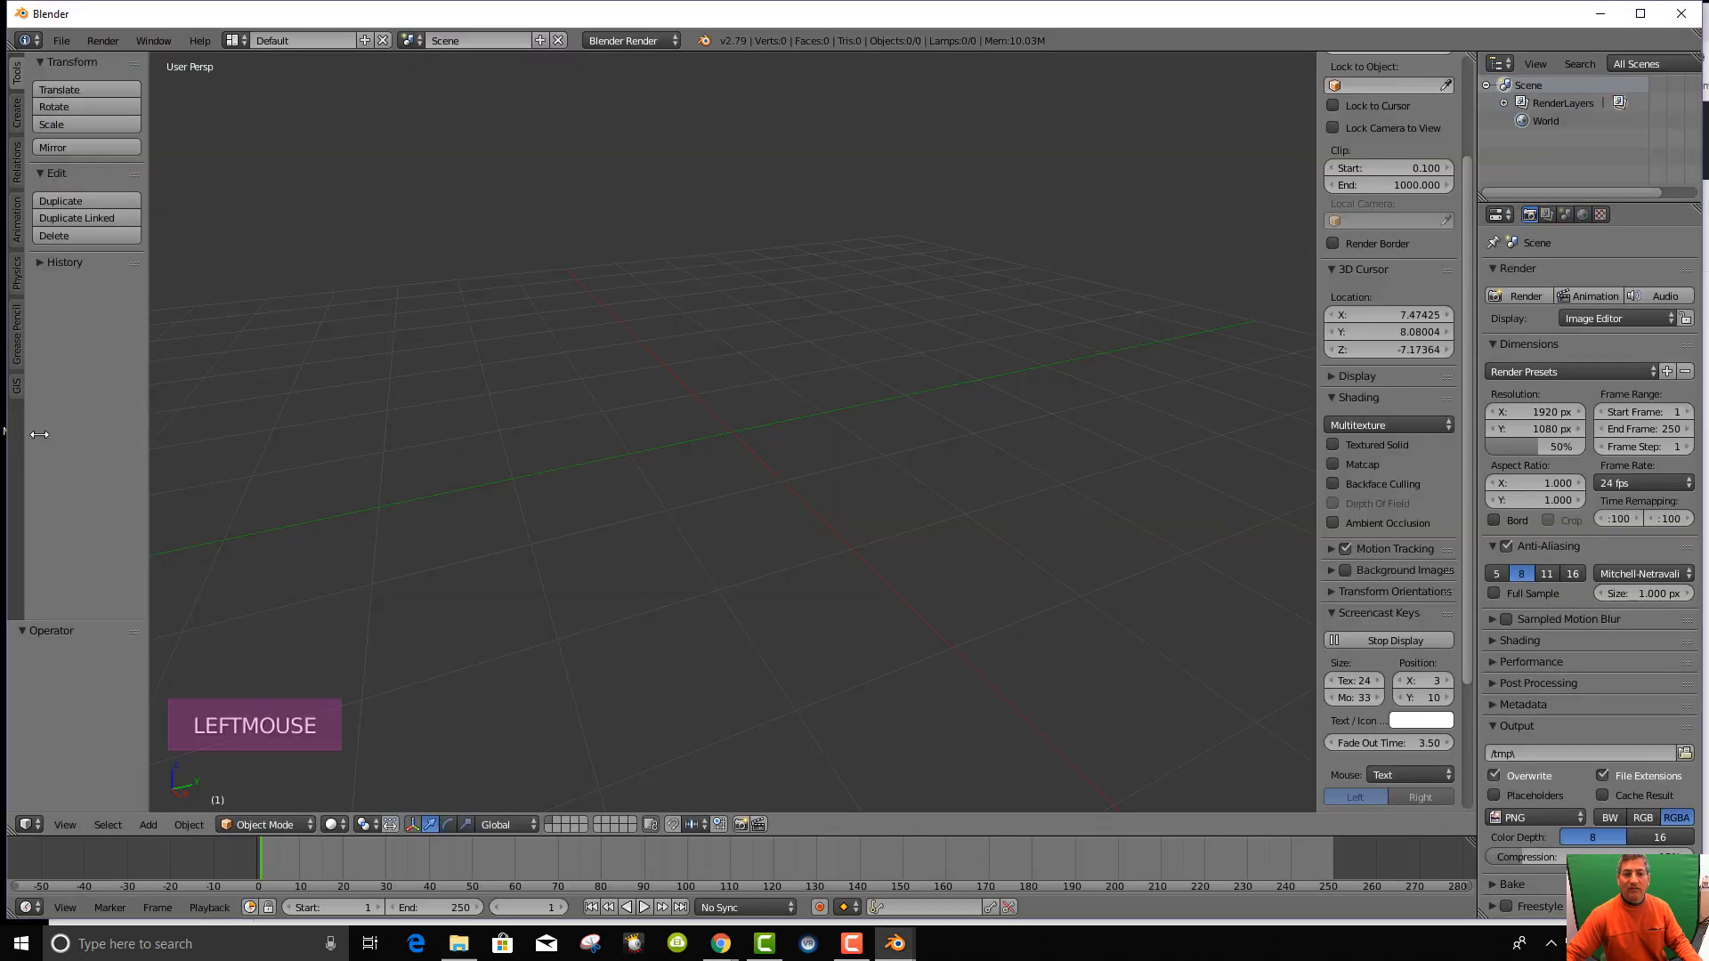
{"action": "left_click", "coordinate": [60, 40]}
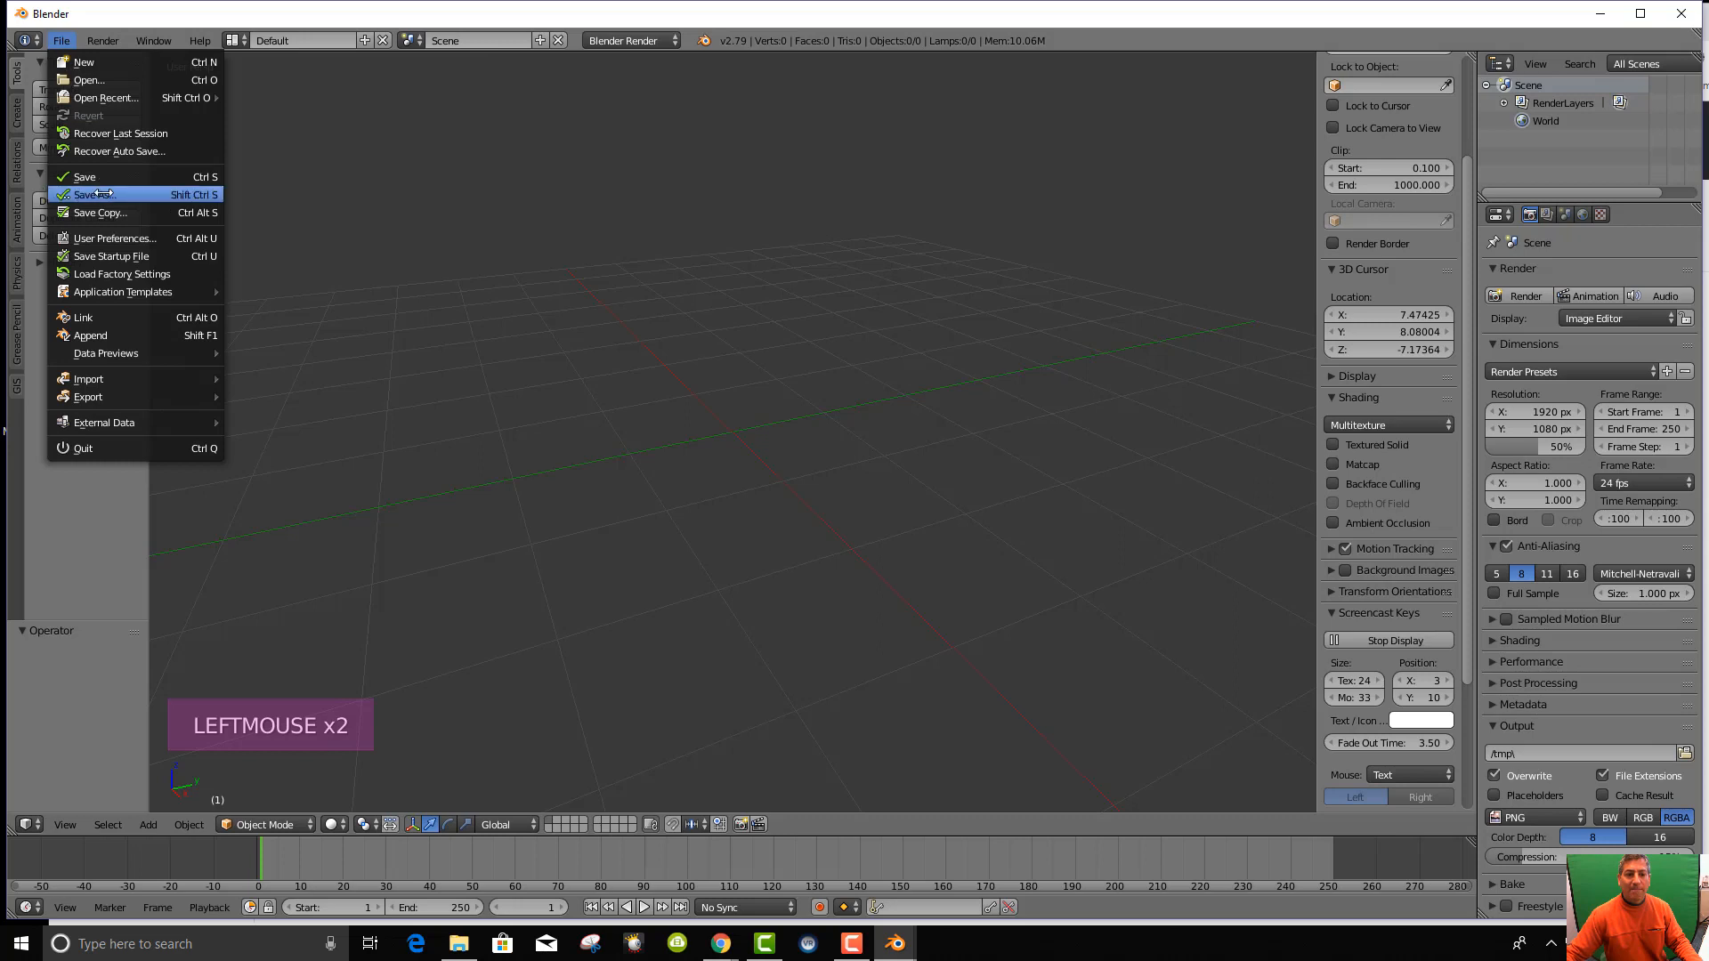
Remove the old BlenderGIS add-on under User Preferences Add-ons and start Install Add-on from File.
{"action": "left_click", "coordinate": [133, 239]}
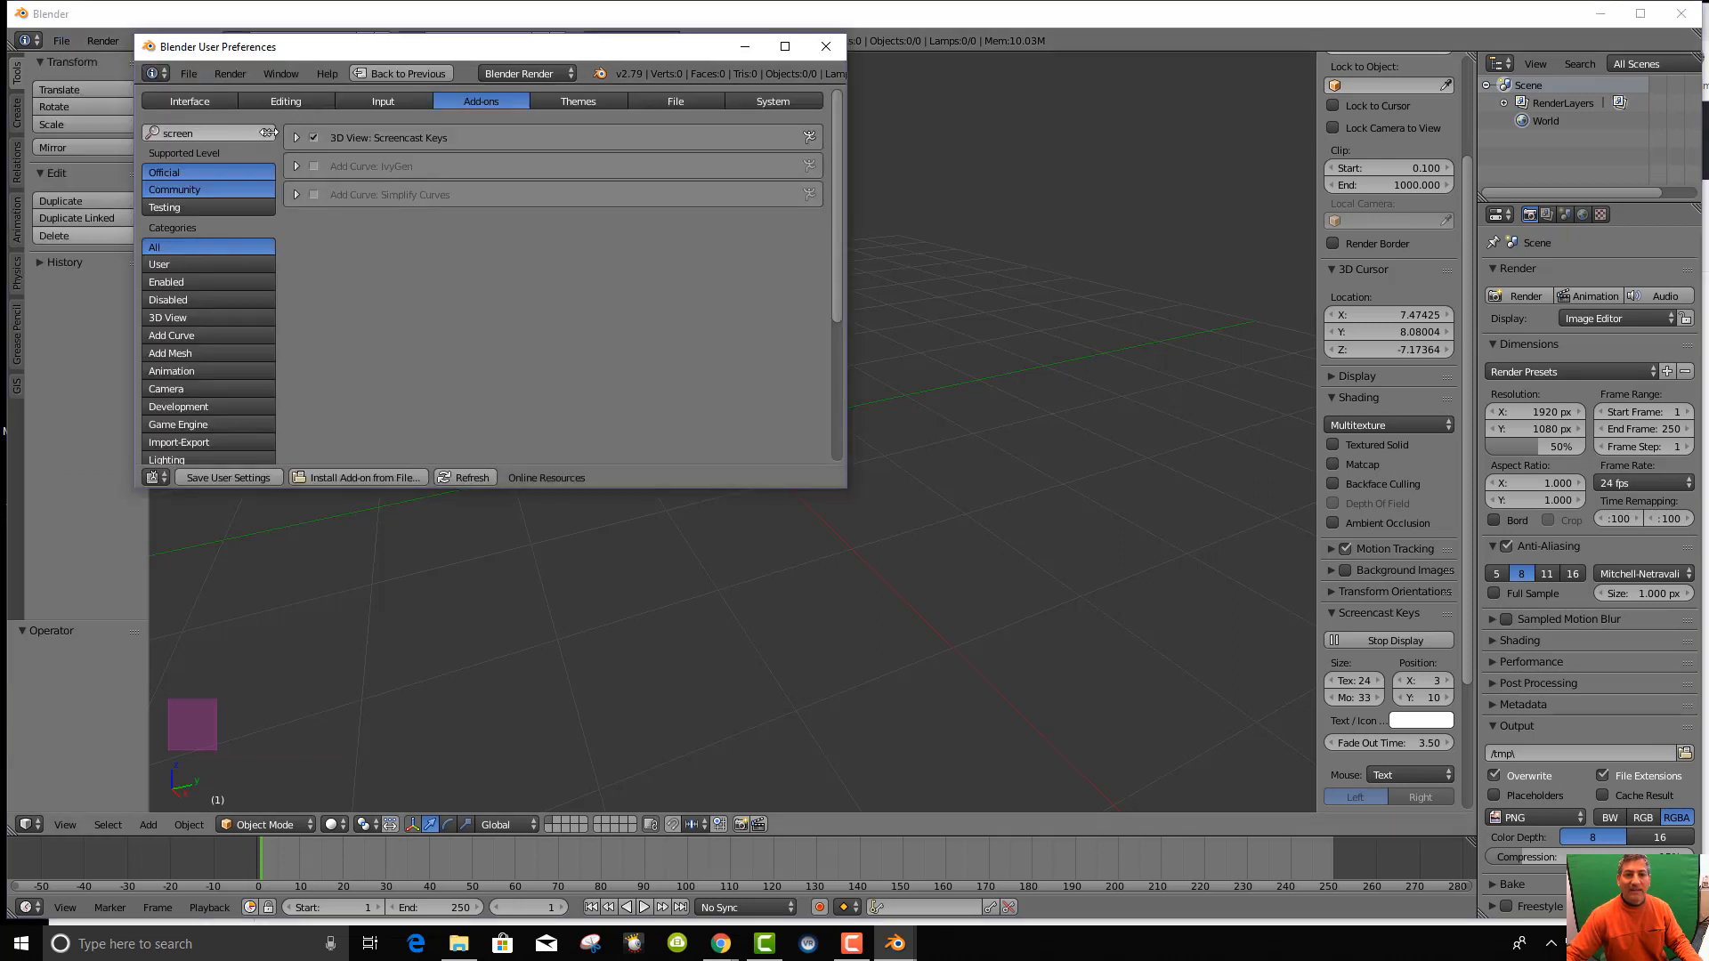
{"action": "left_click", "coordinate": [266, 131]}
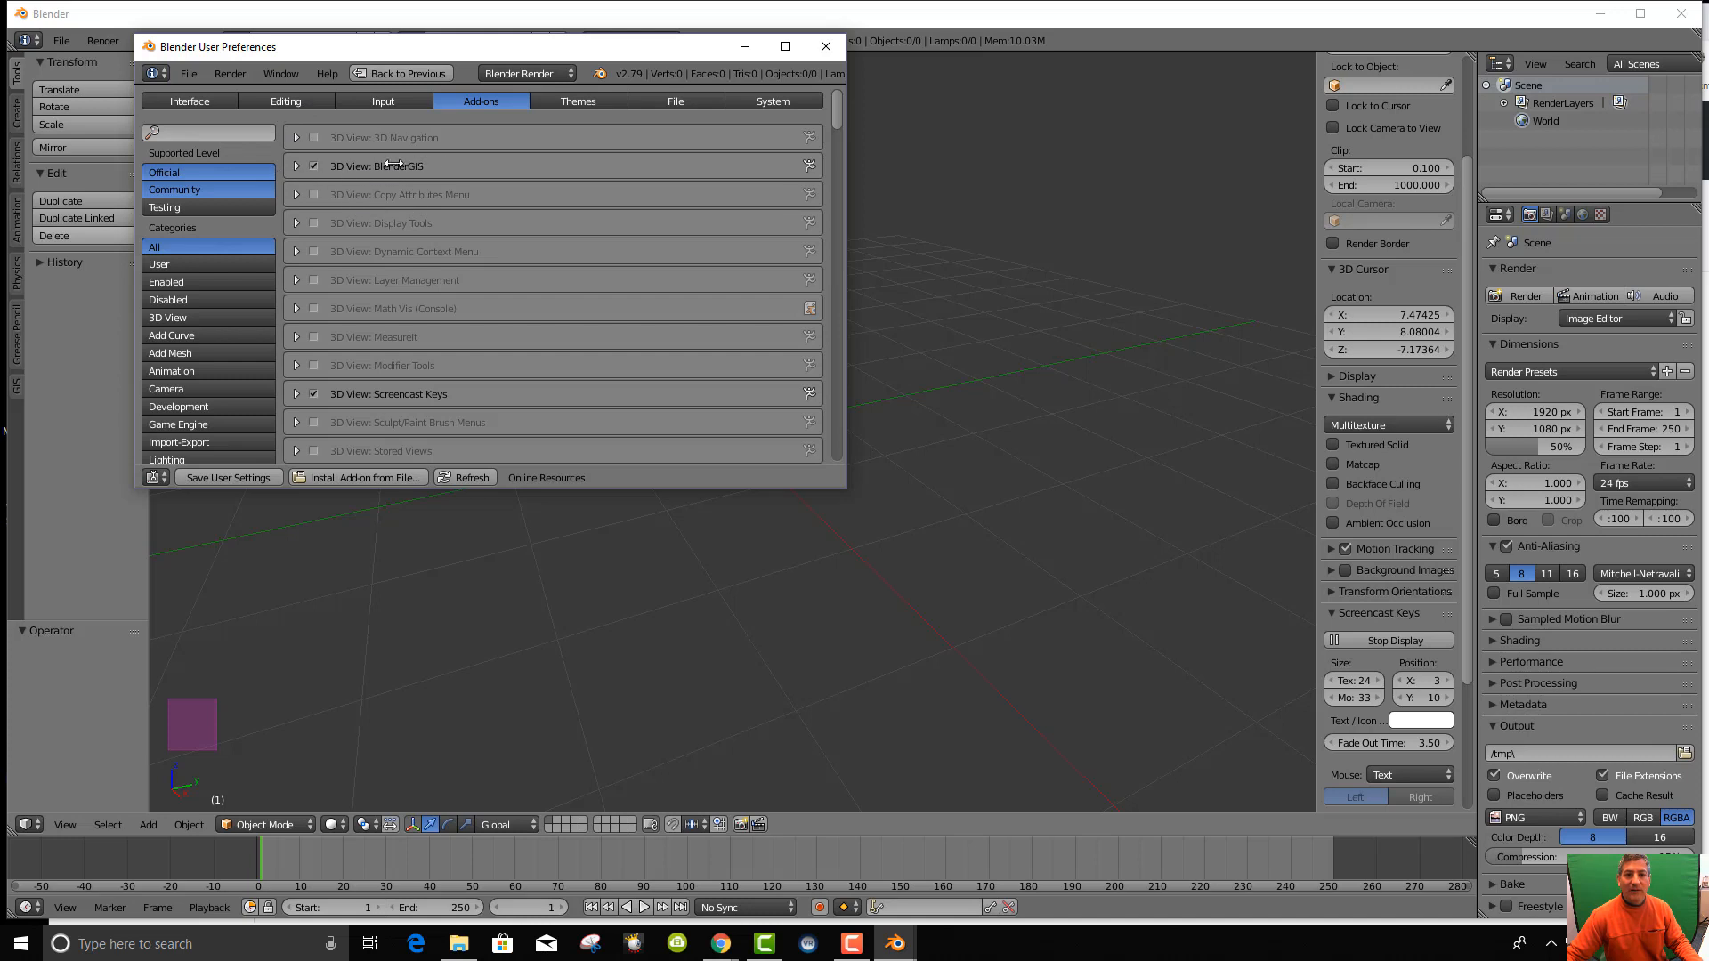
{"action": "left_click", "coordinate": [297, 164]}
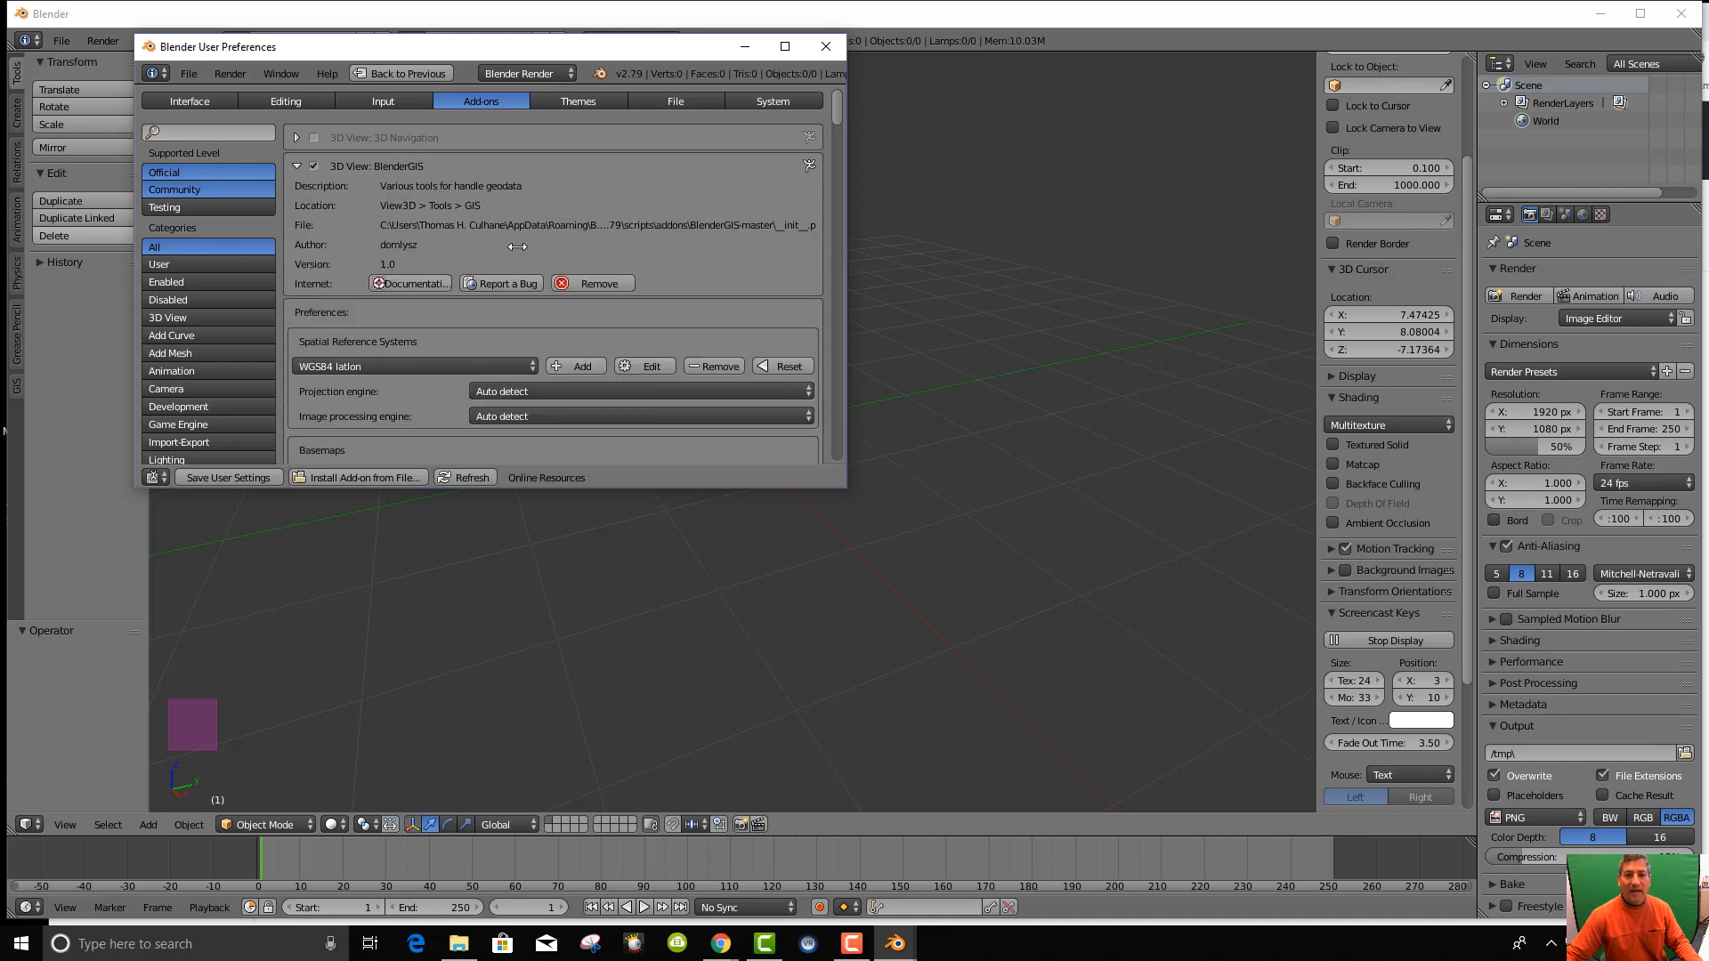
{"action": "left_click", "coordinate": [583, 282]}
{"action": "left_click", "coordinate": [546, 349]}
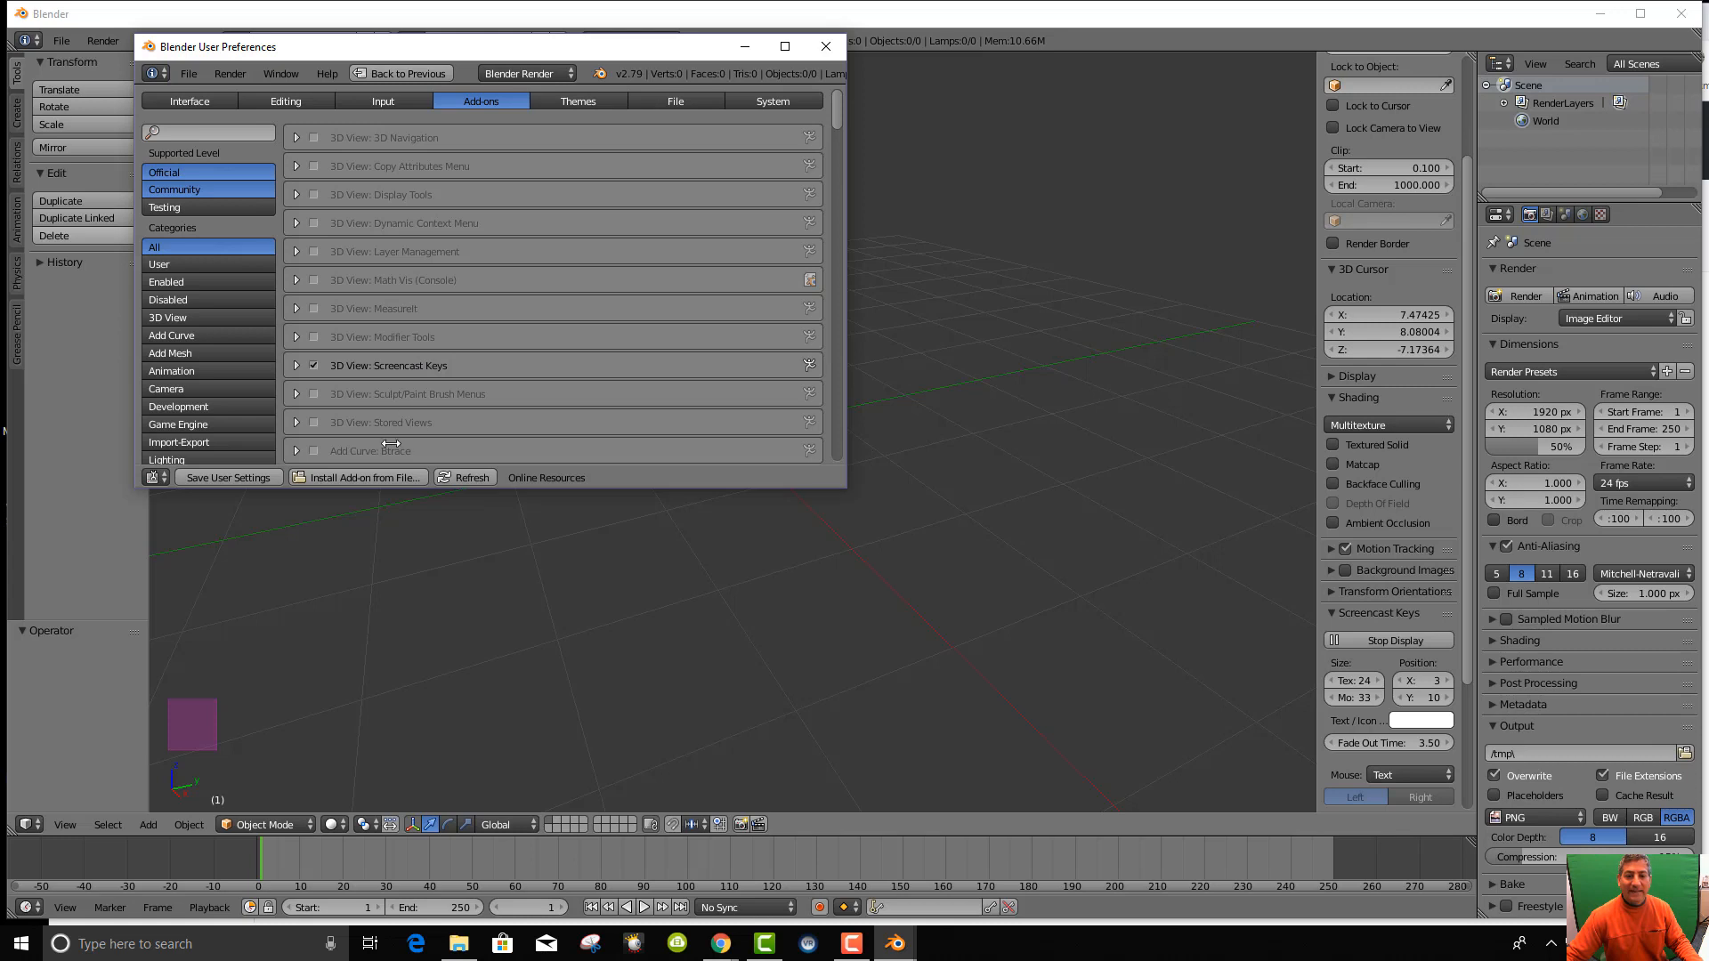
{"action": "left_click", "coordinate": [369, 477]}
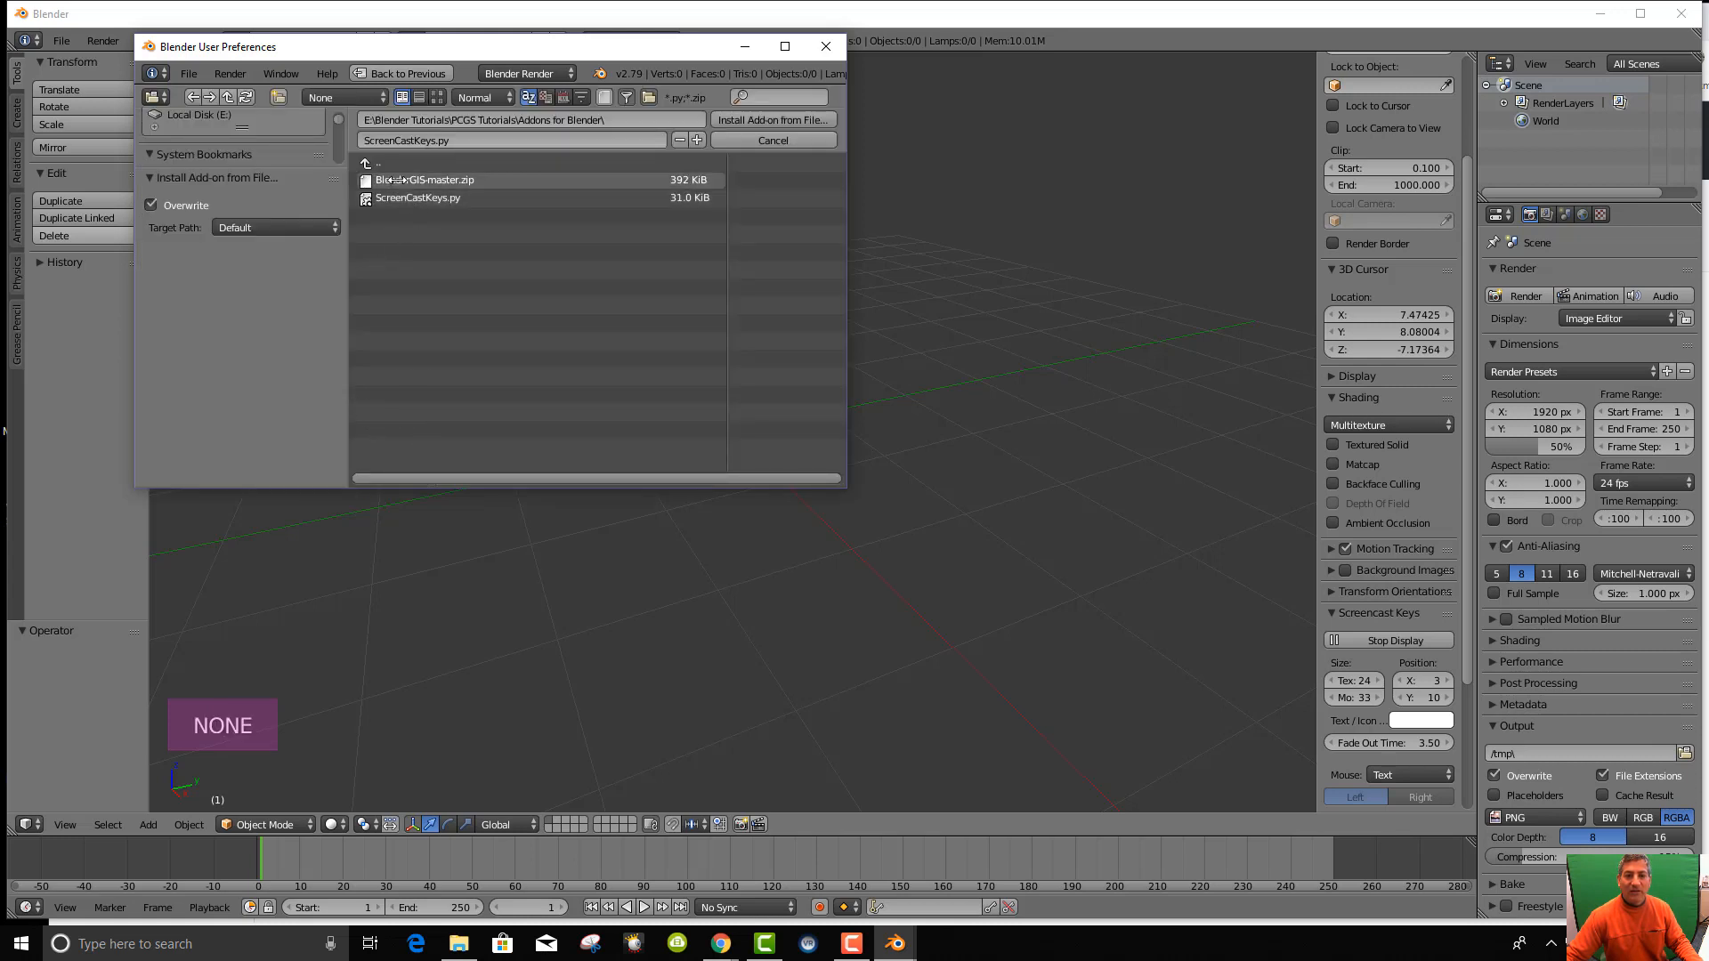
Install BlenderGIS-master.zip, enable the add-on, and check the GIS tab in the tool shelf.
{"action": "left_click", "coordinate": [394, 180]}
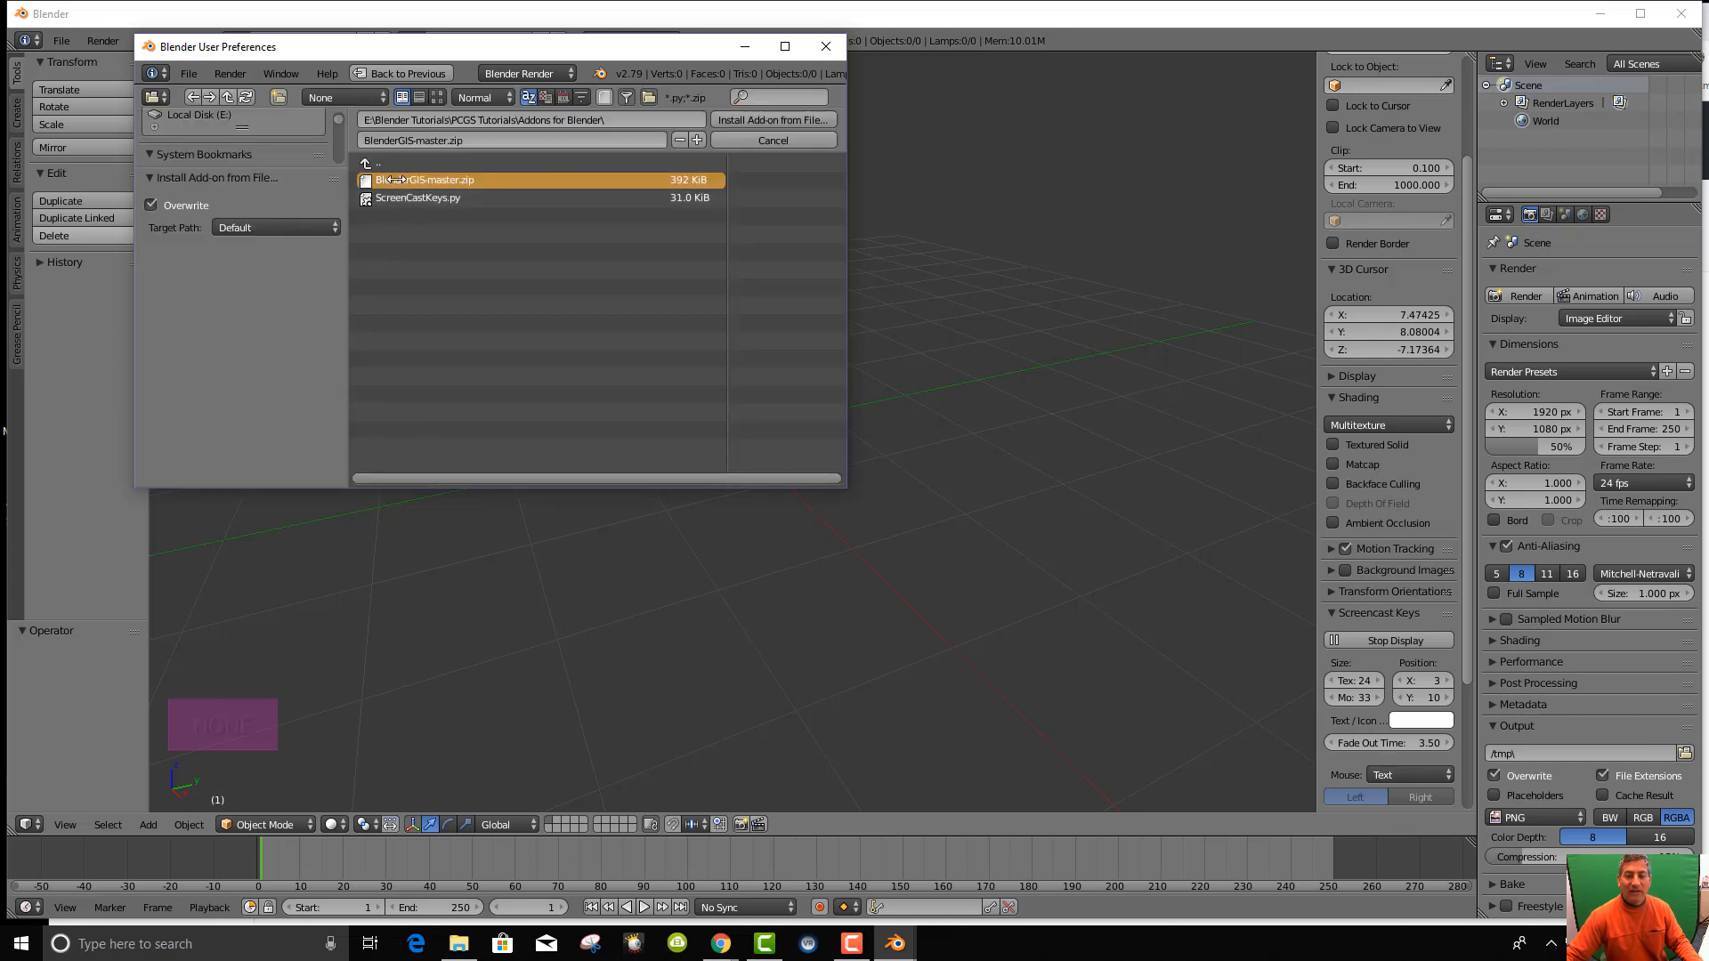
{"action": "left_click", "coordinate": [743, 119]}
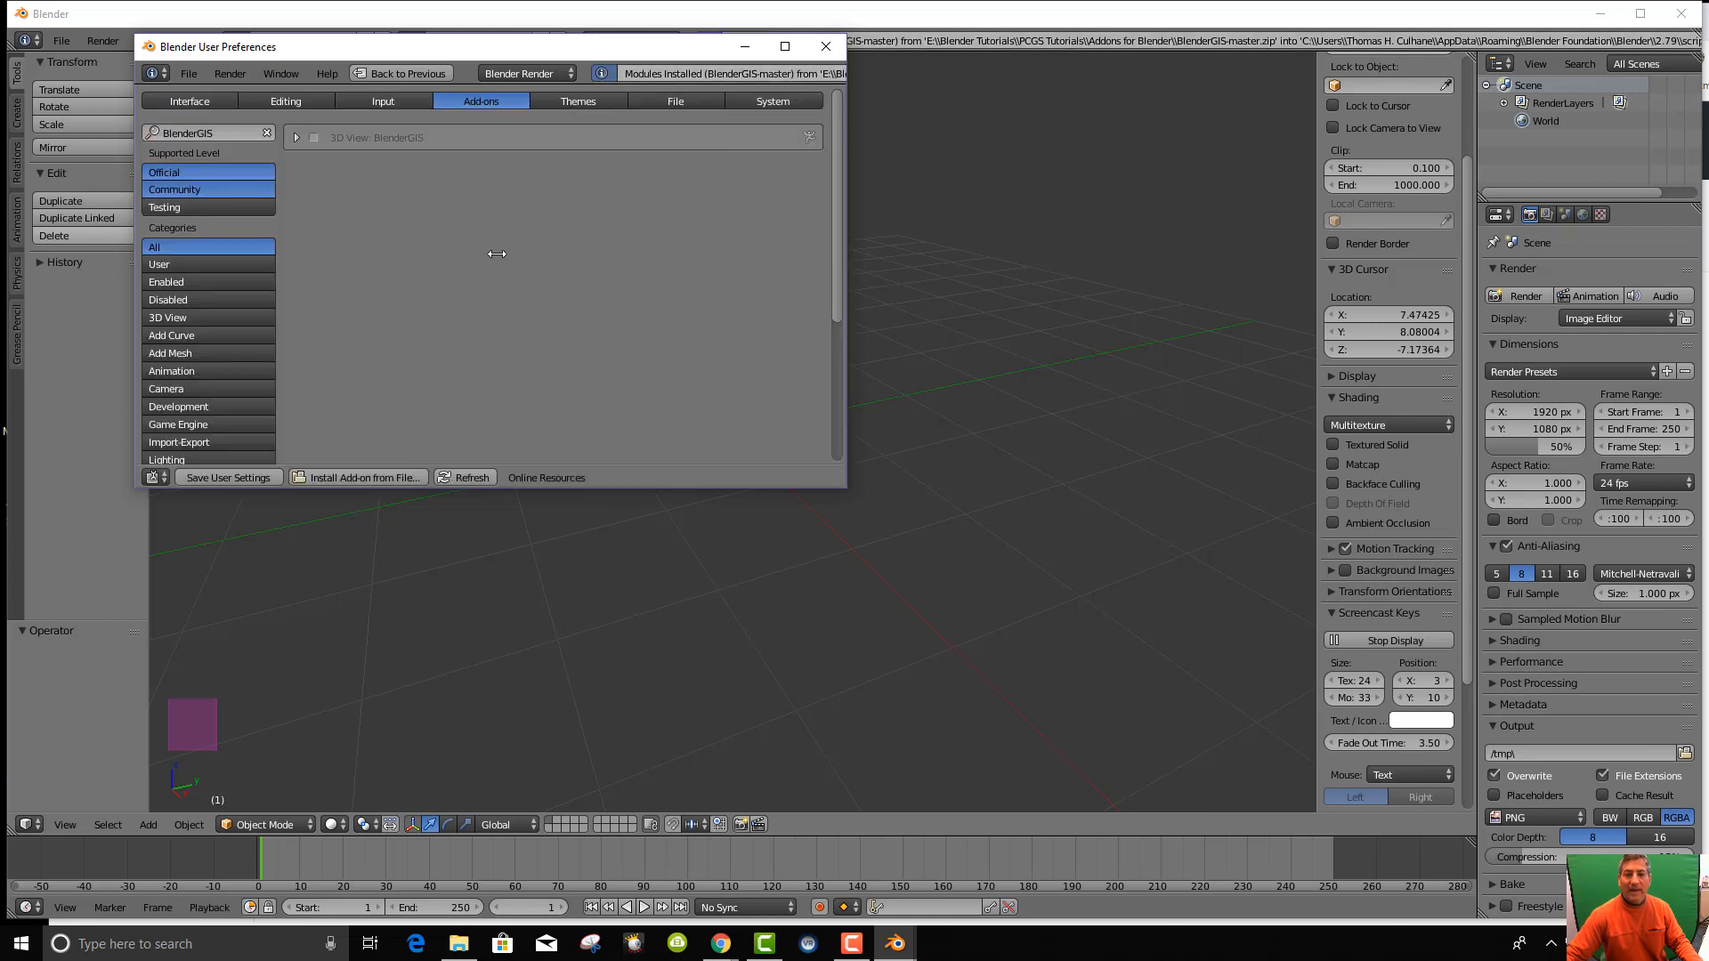
{"action": "left_click", "coordinate": [316, 137]}
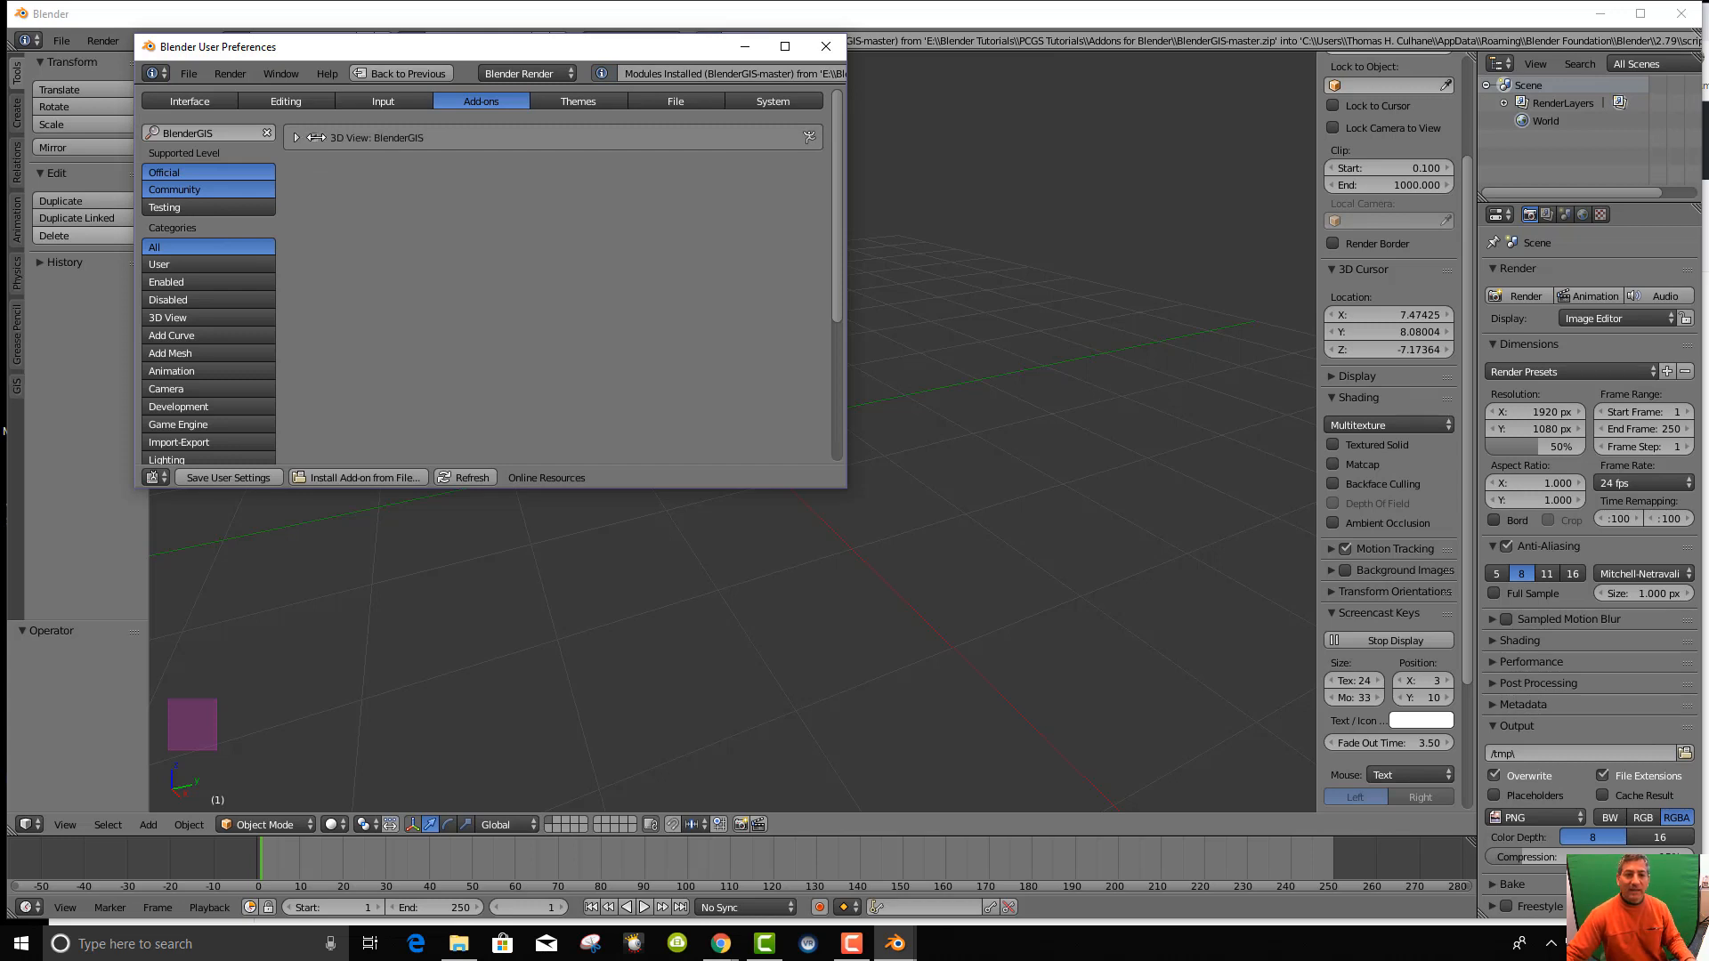
{"action": "left_click", "coordinate": [16, 386]}
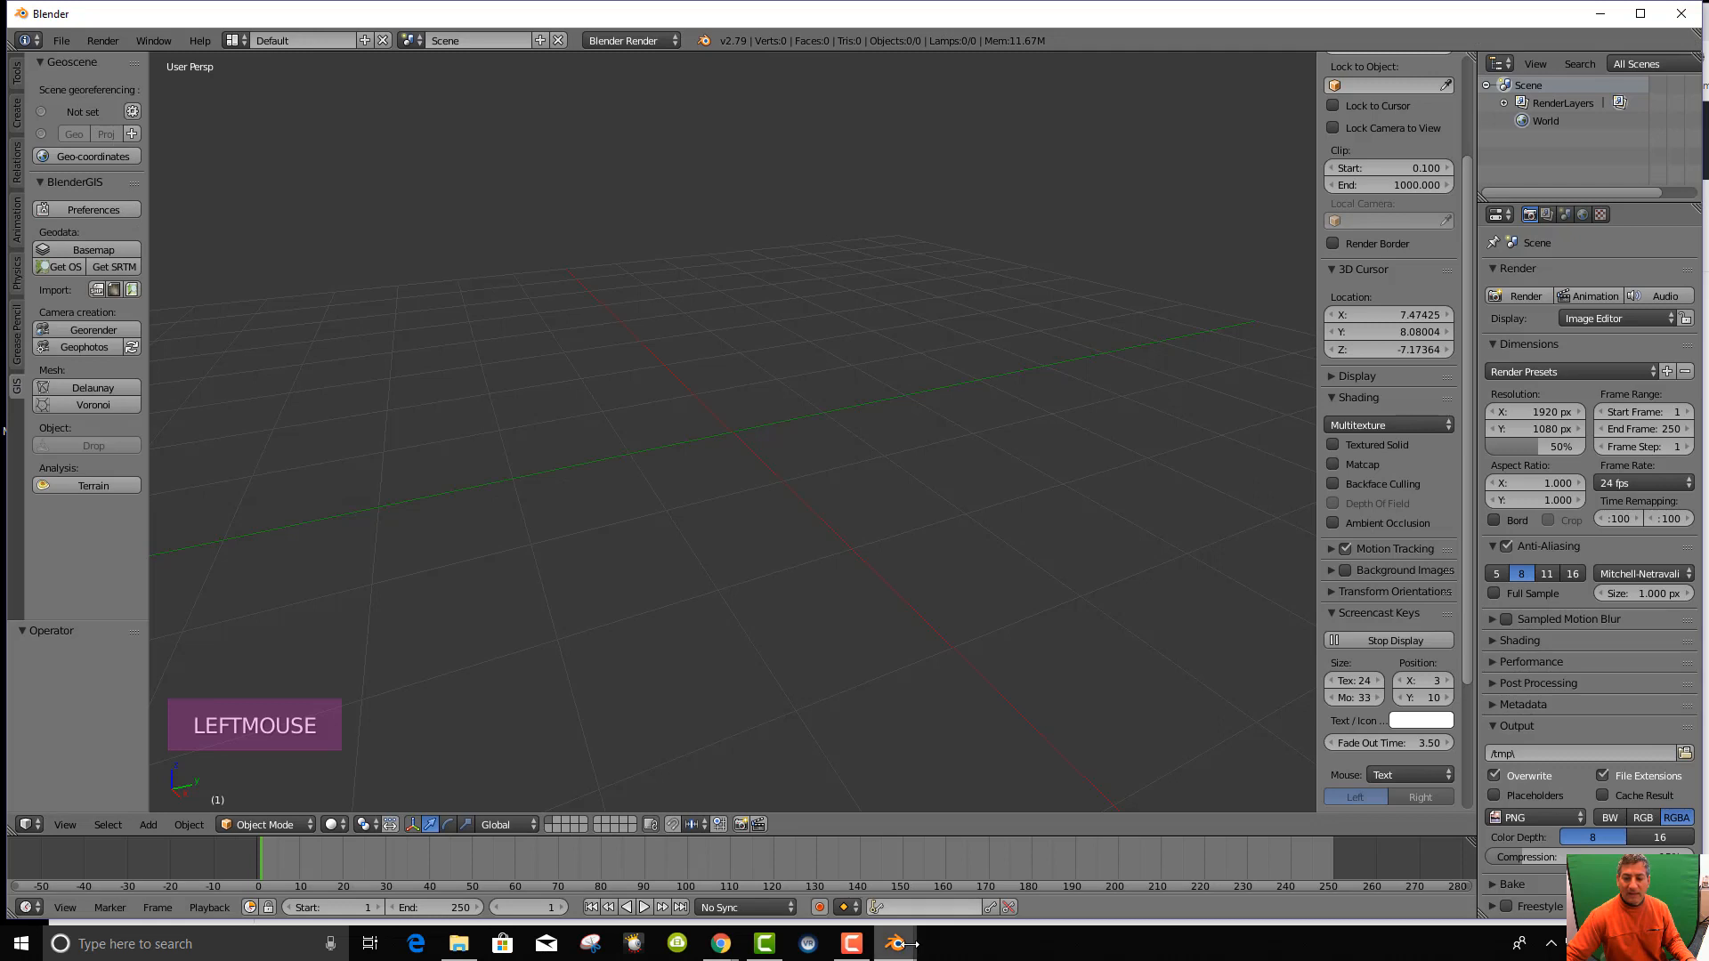
Toggle the BlenderGIS add-on off and back on, then close User Preferences.
{"action": "mouse_move", "coordinate": [895, 944]}
{"action": "left_click", "coordinate": [955, 908]}
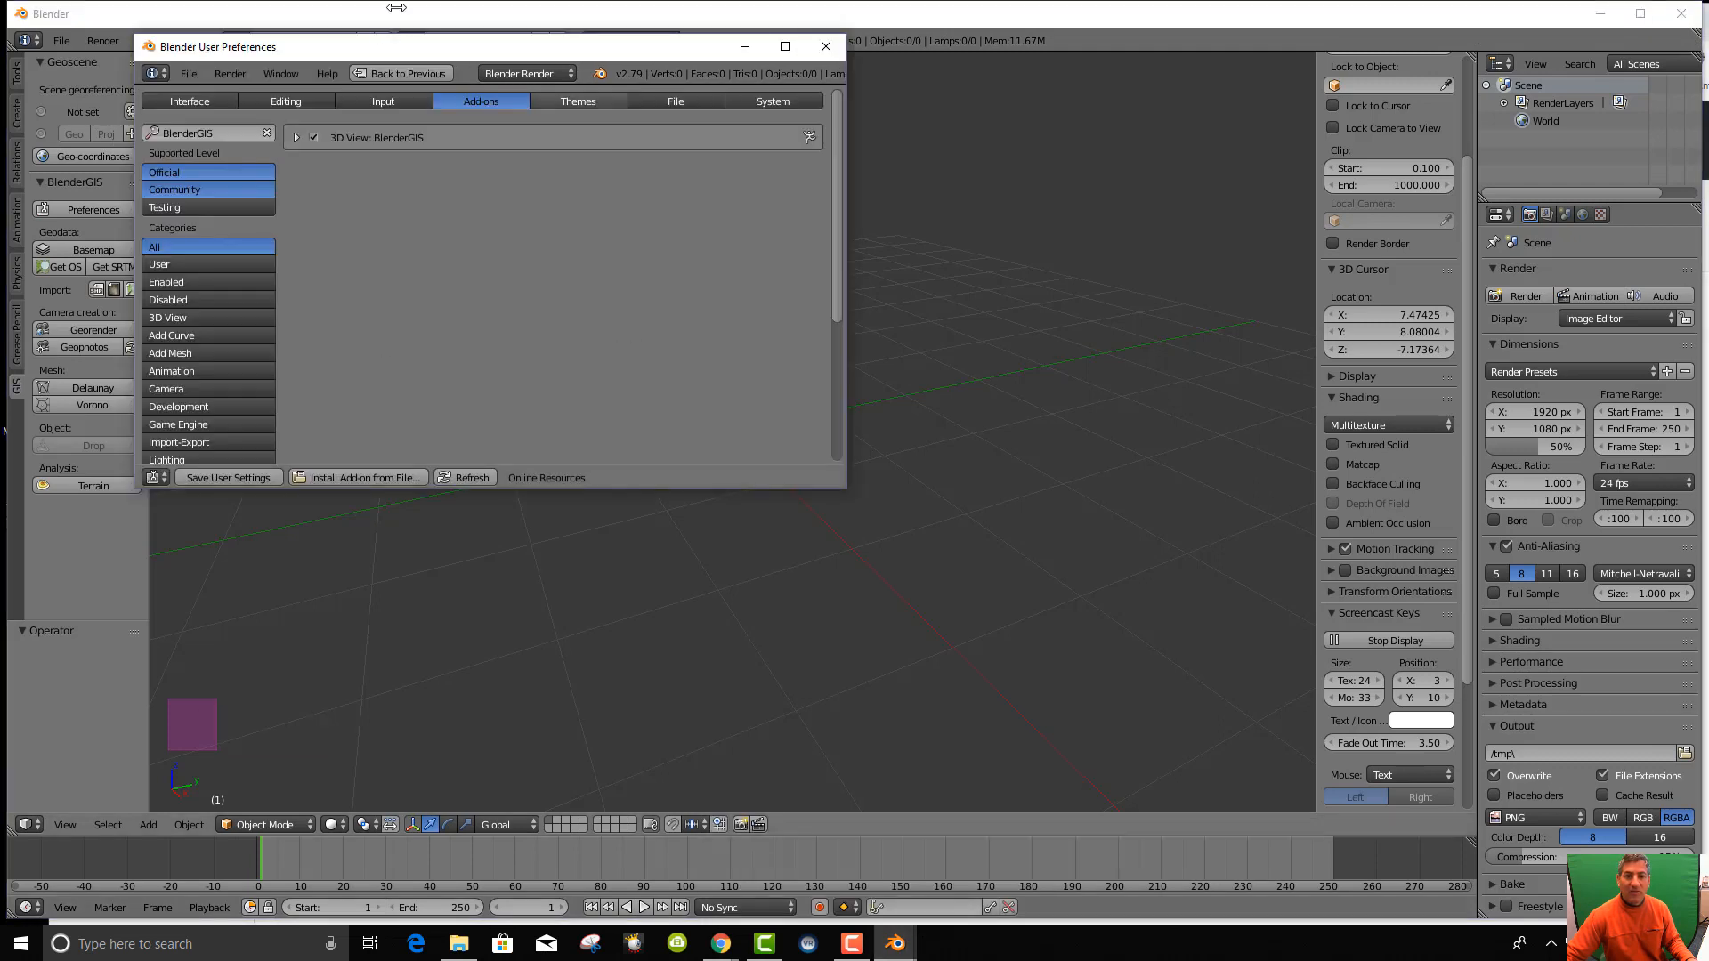
{"action": "left_click_drag", "start_coordinate": [387, 47], "coordinate": [433, 58]}
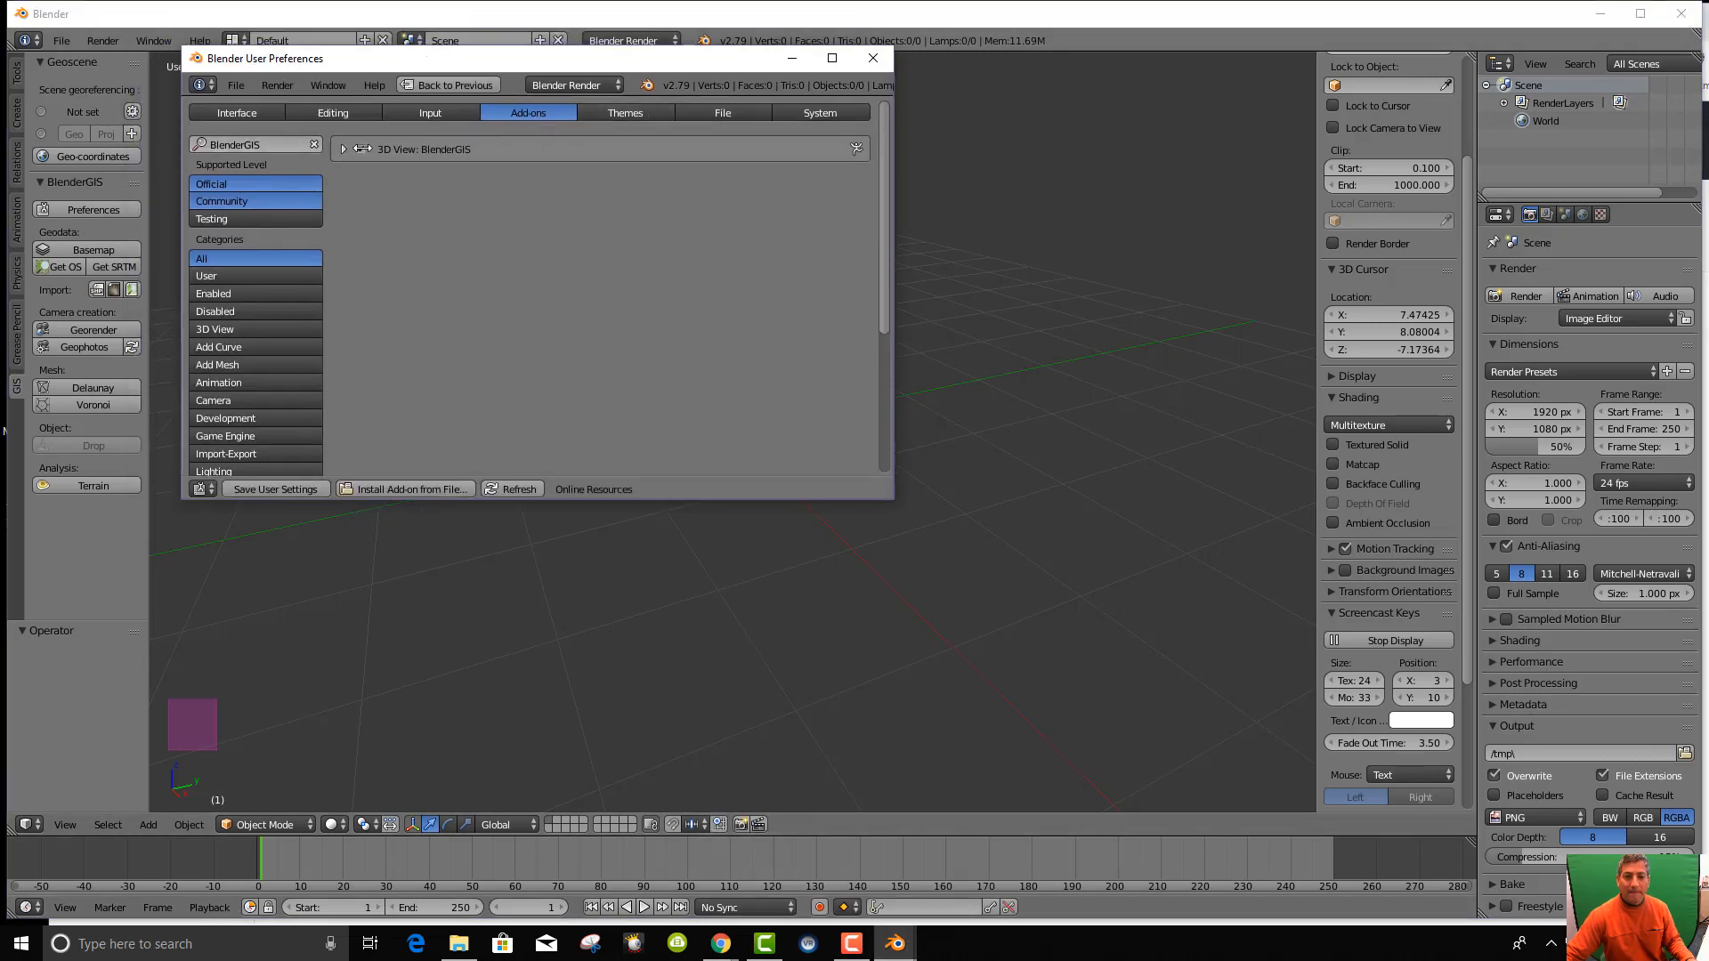
{"action": "left_click", "coordinate": [360, 149]}
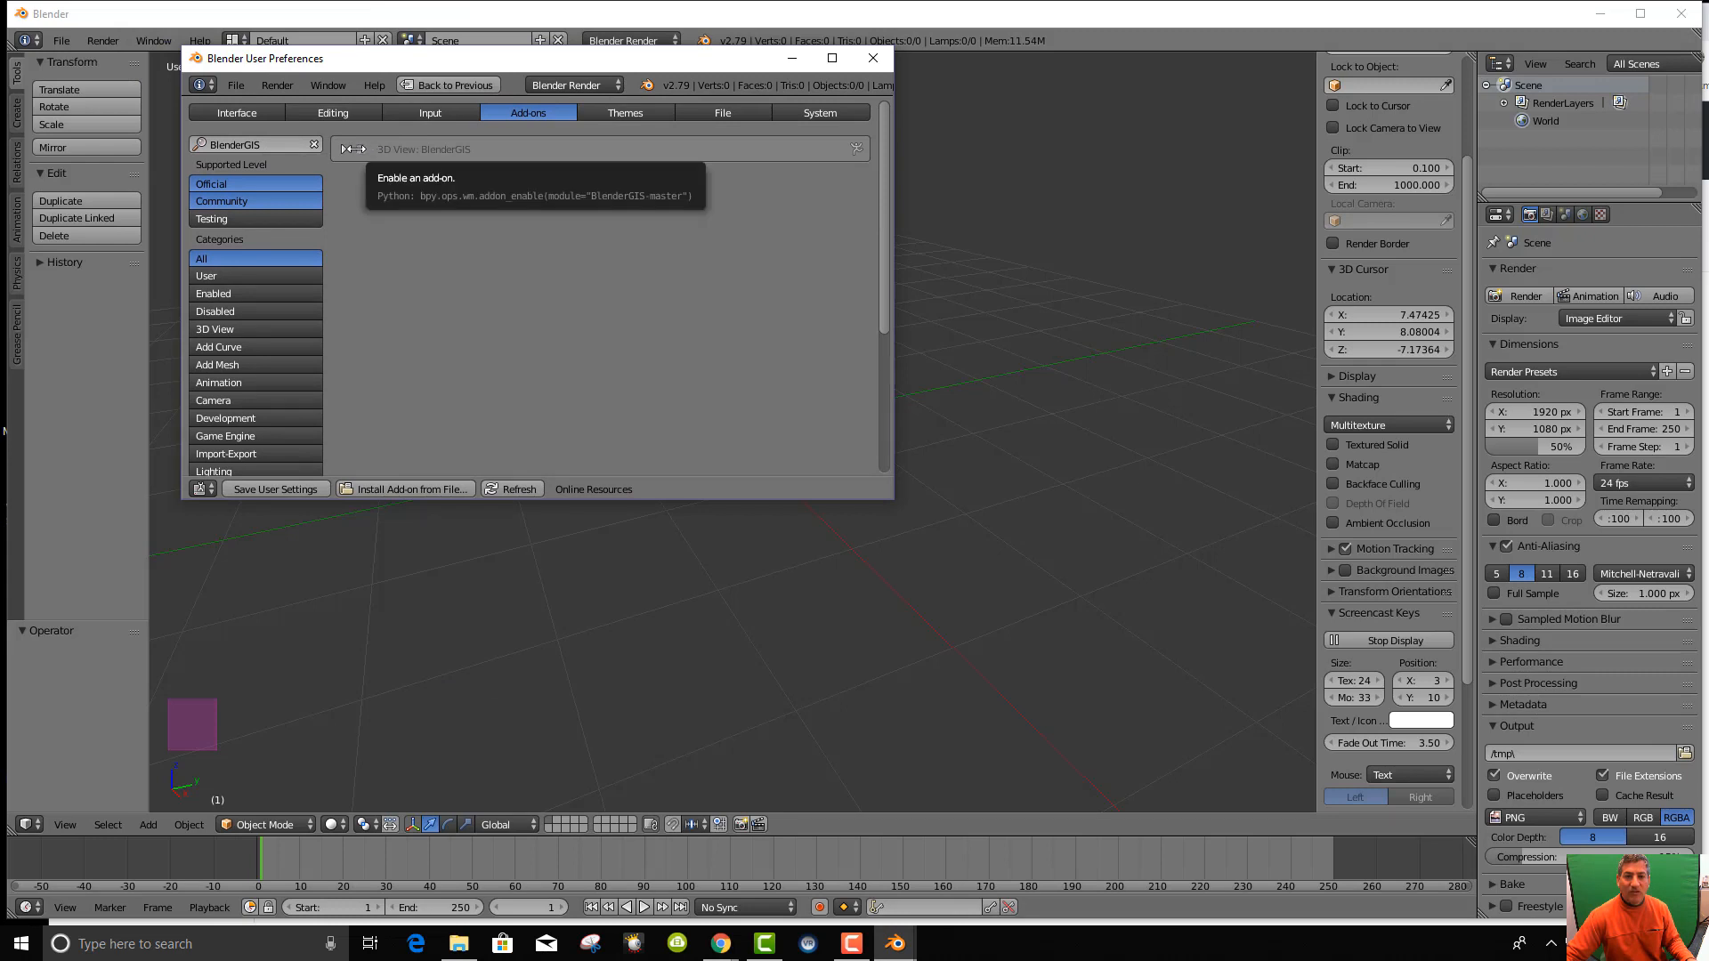
{"action": "left_click", "coordinate": [357, 149]}
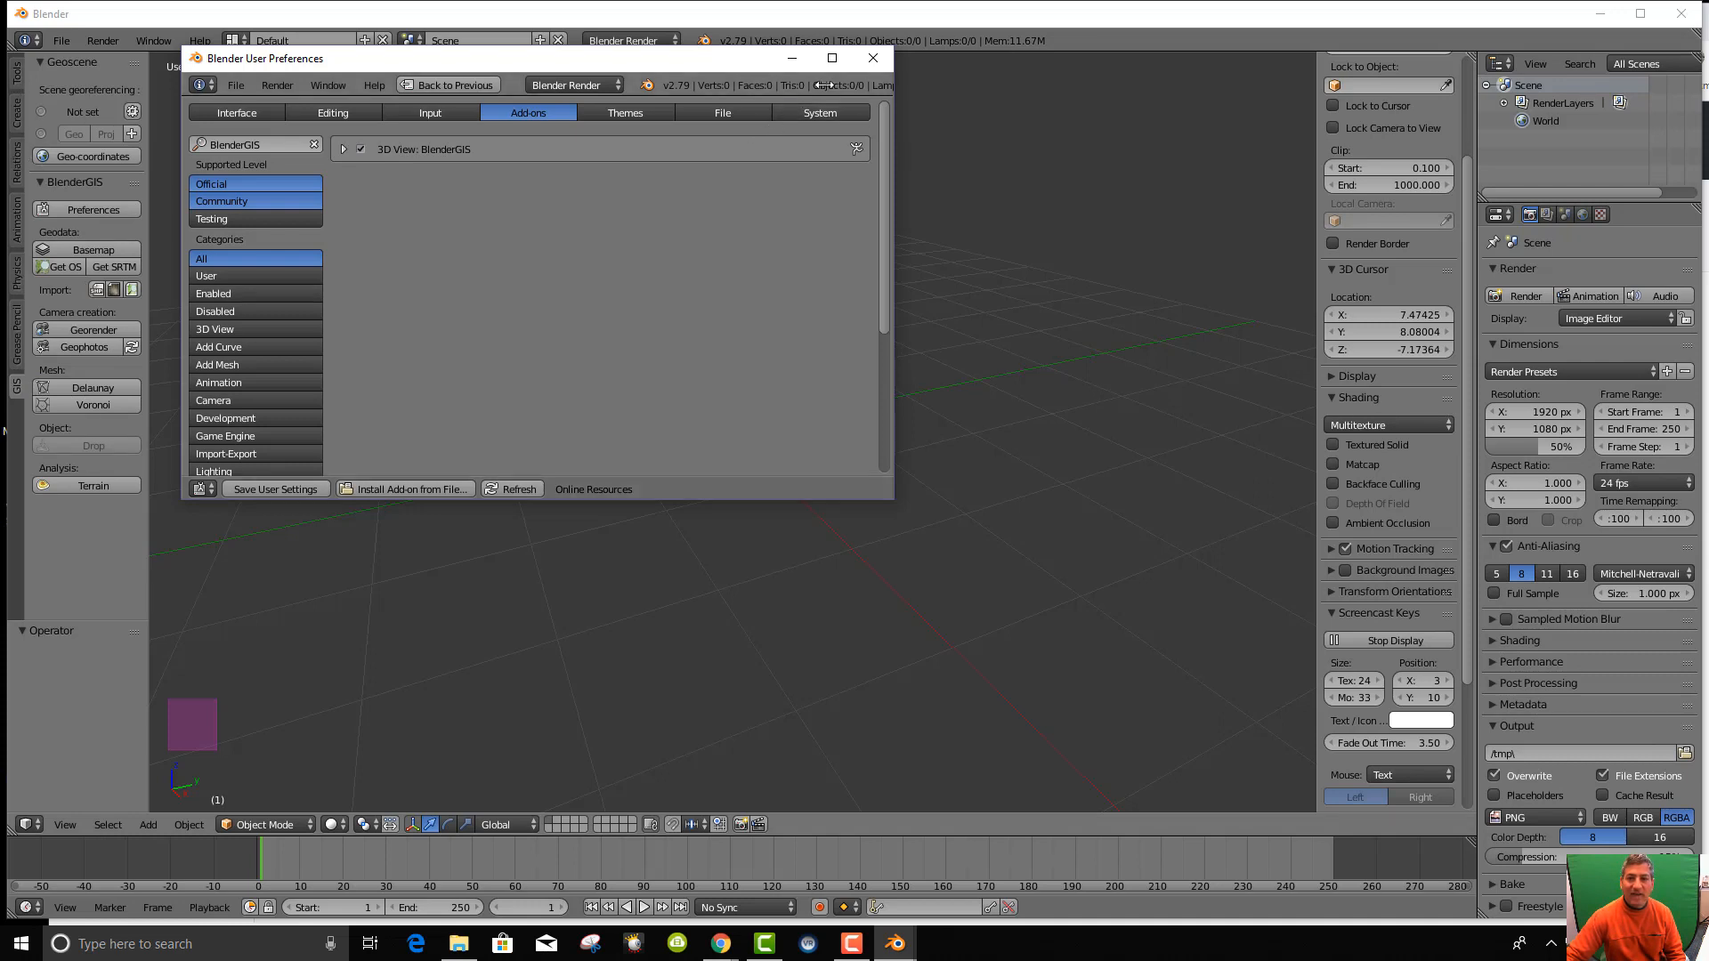
{"action": "left_click", "coordinate": [874, 57]}
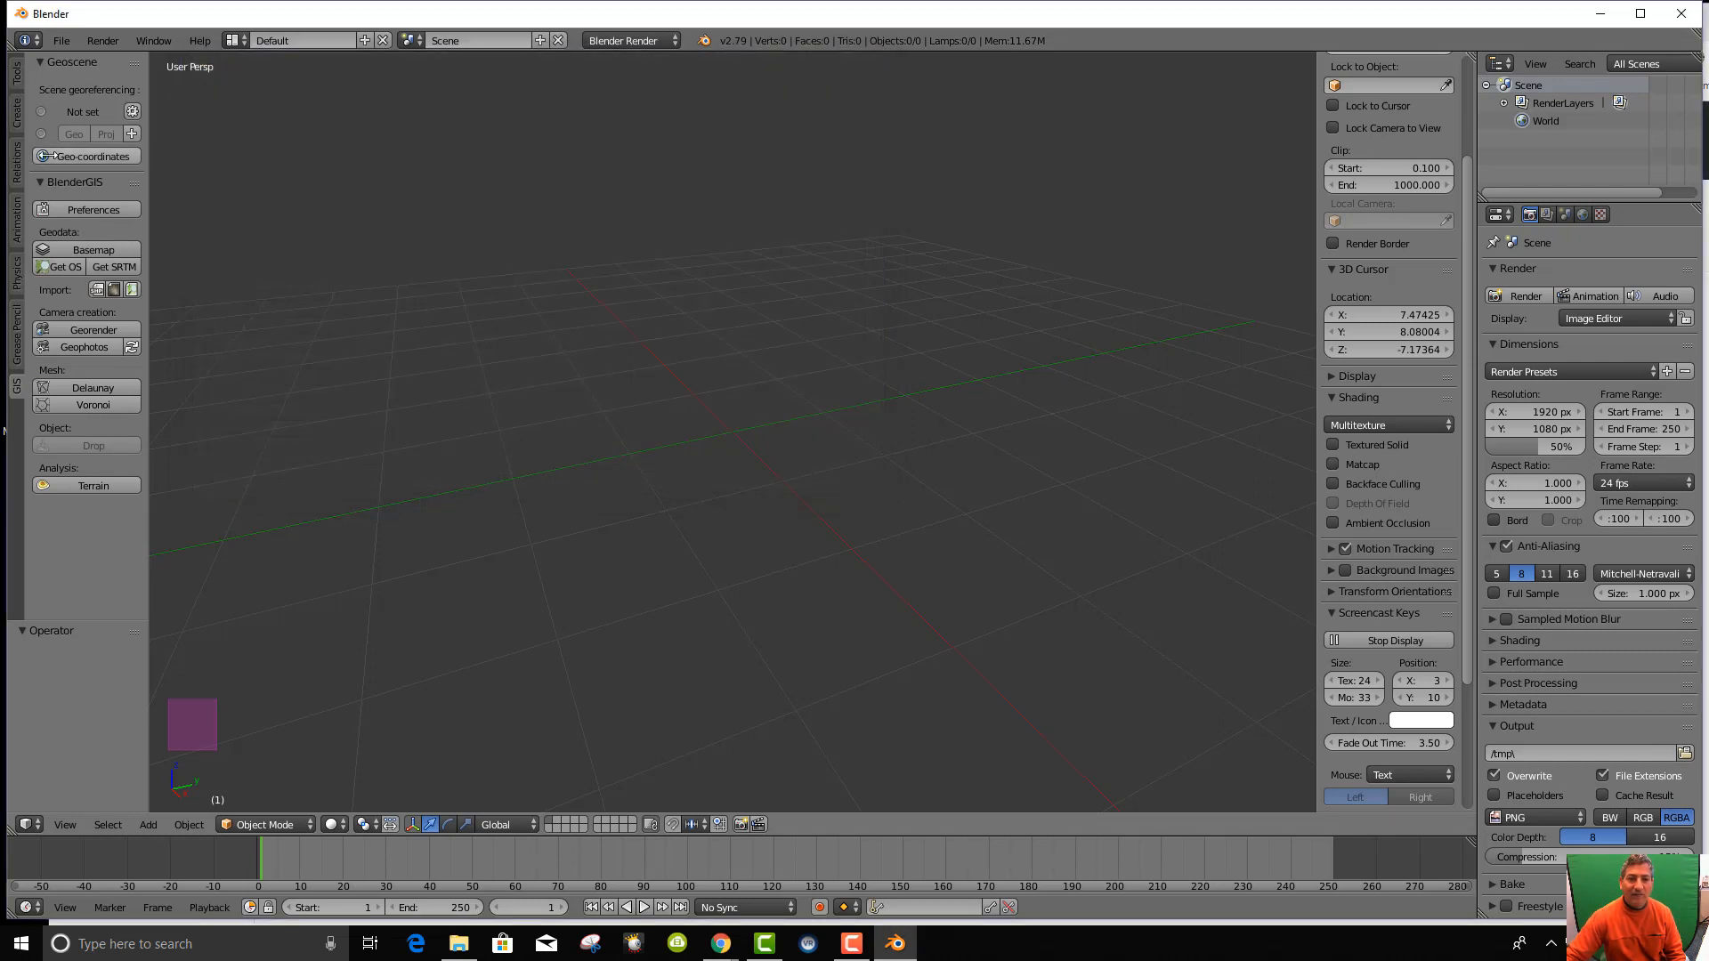
{"action": "left_click", "coordinate": [16, 74]}
{"action": "double_click", "coordinate": [15, 109]}
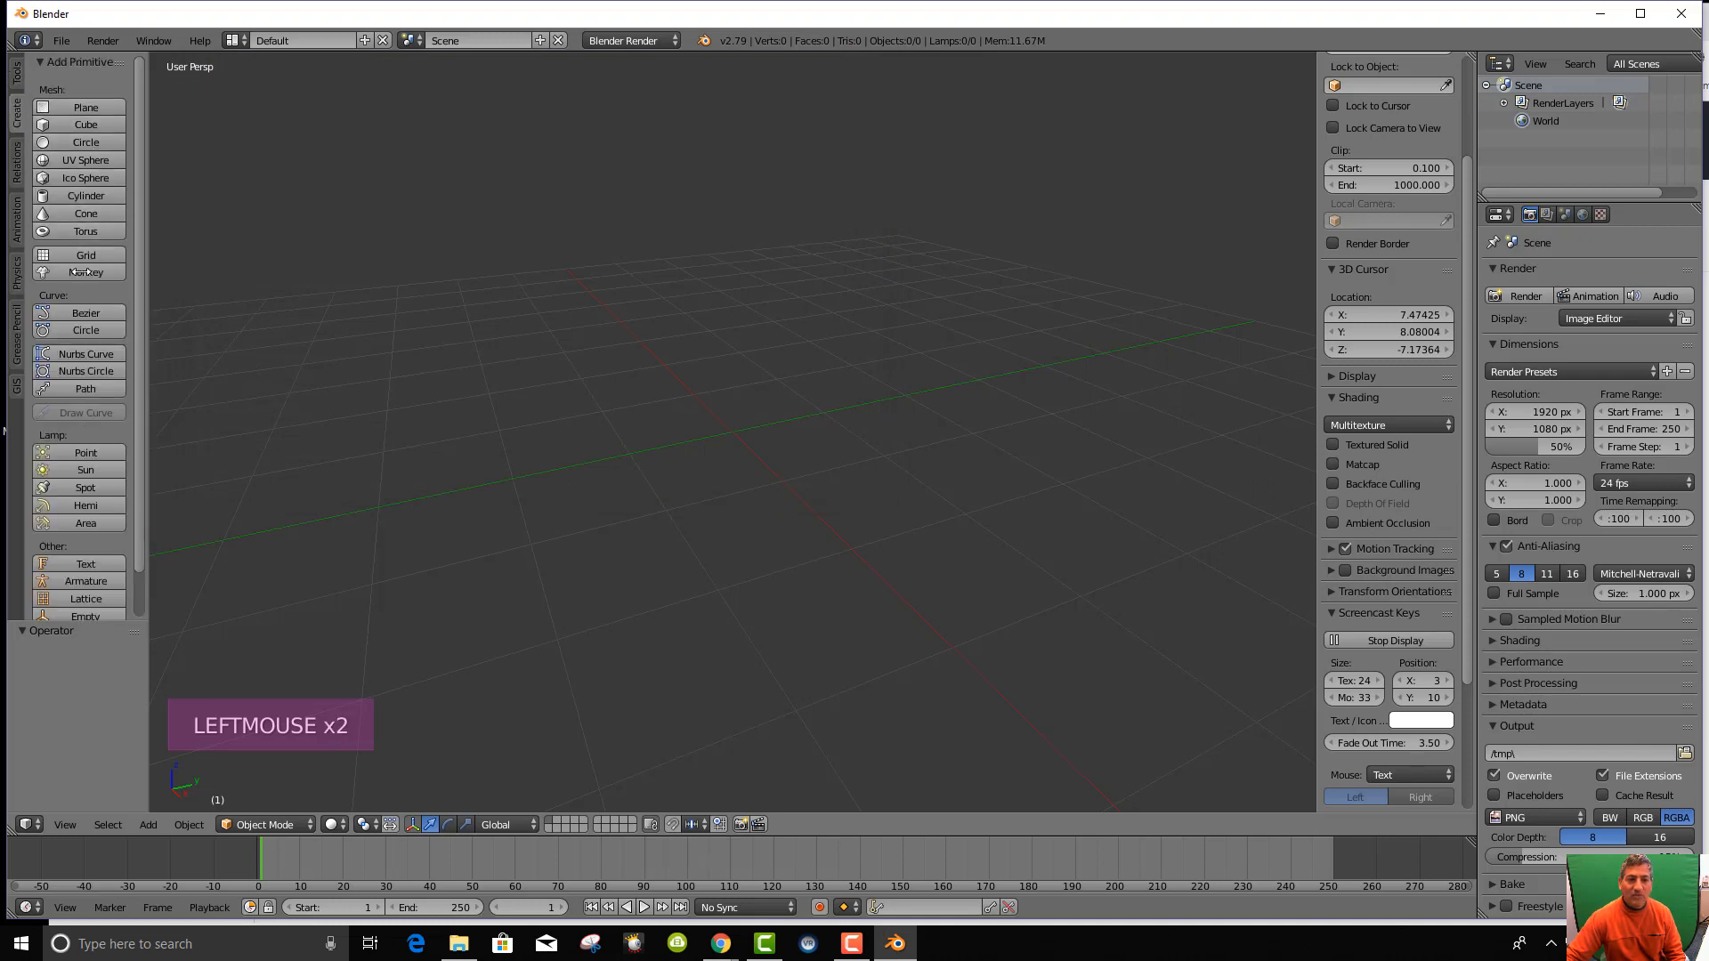
{"action": "left_click", "coordinate": [15, 169]}
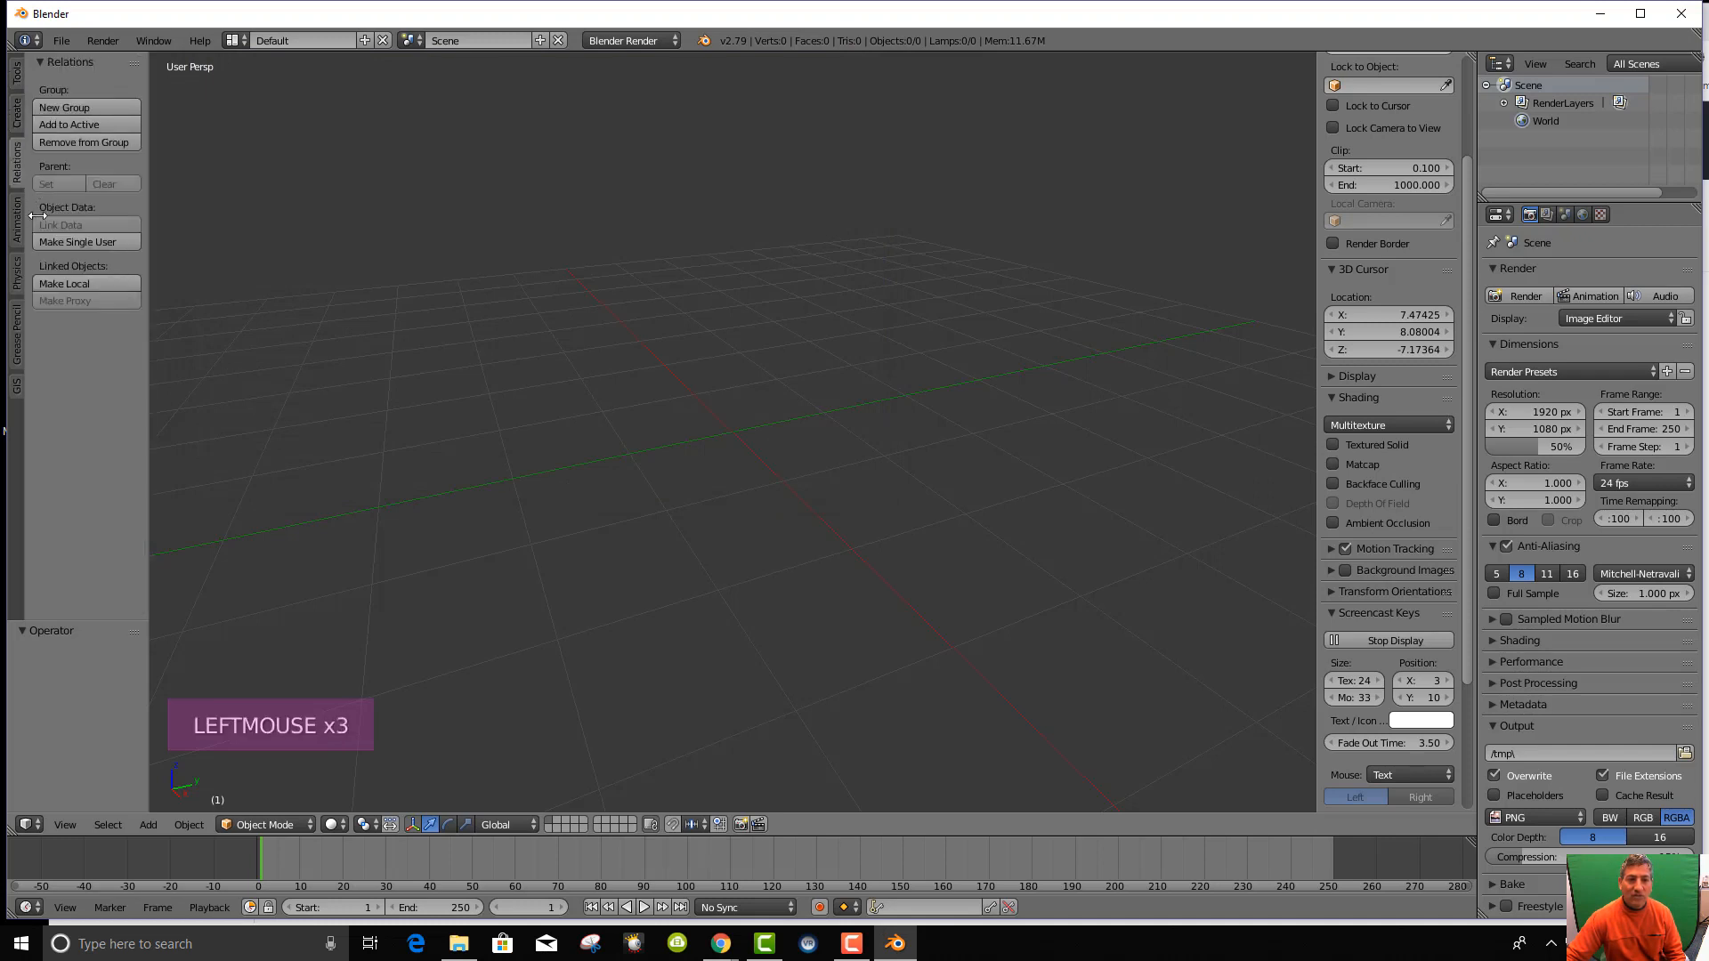
{"action": "left_click", "coordinate": [20, 223]}
{"action": "left_click", "coordinate": [18, 279]}
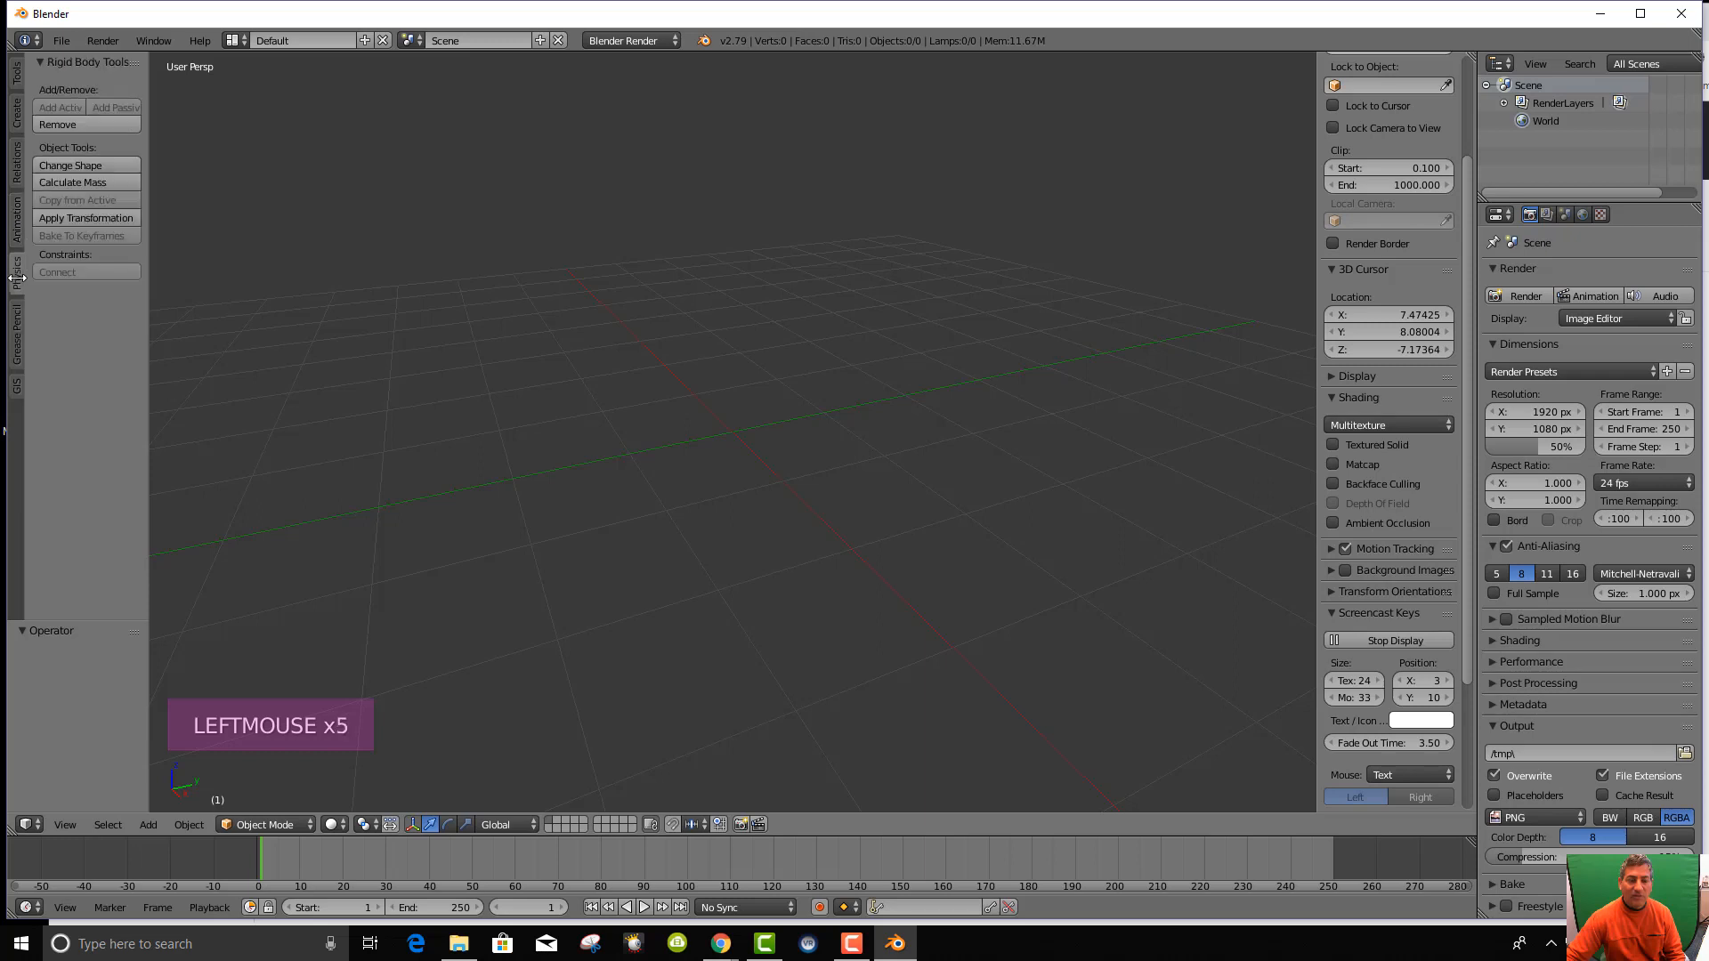
{"action": "left_click", "coordinate": [17, 328]}
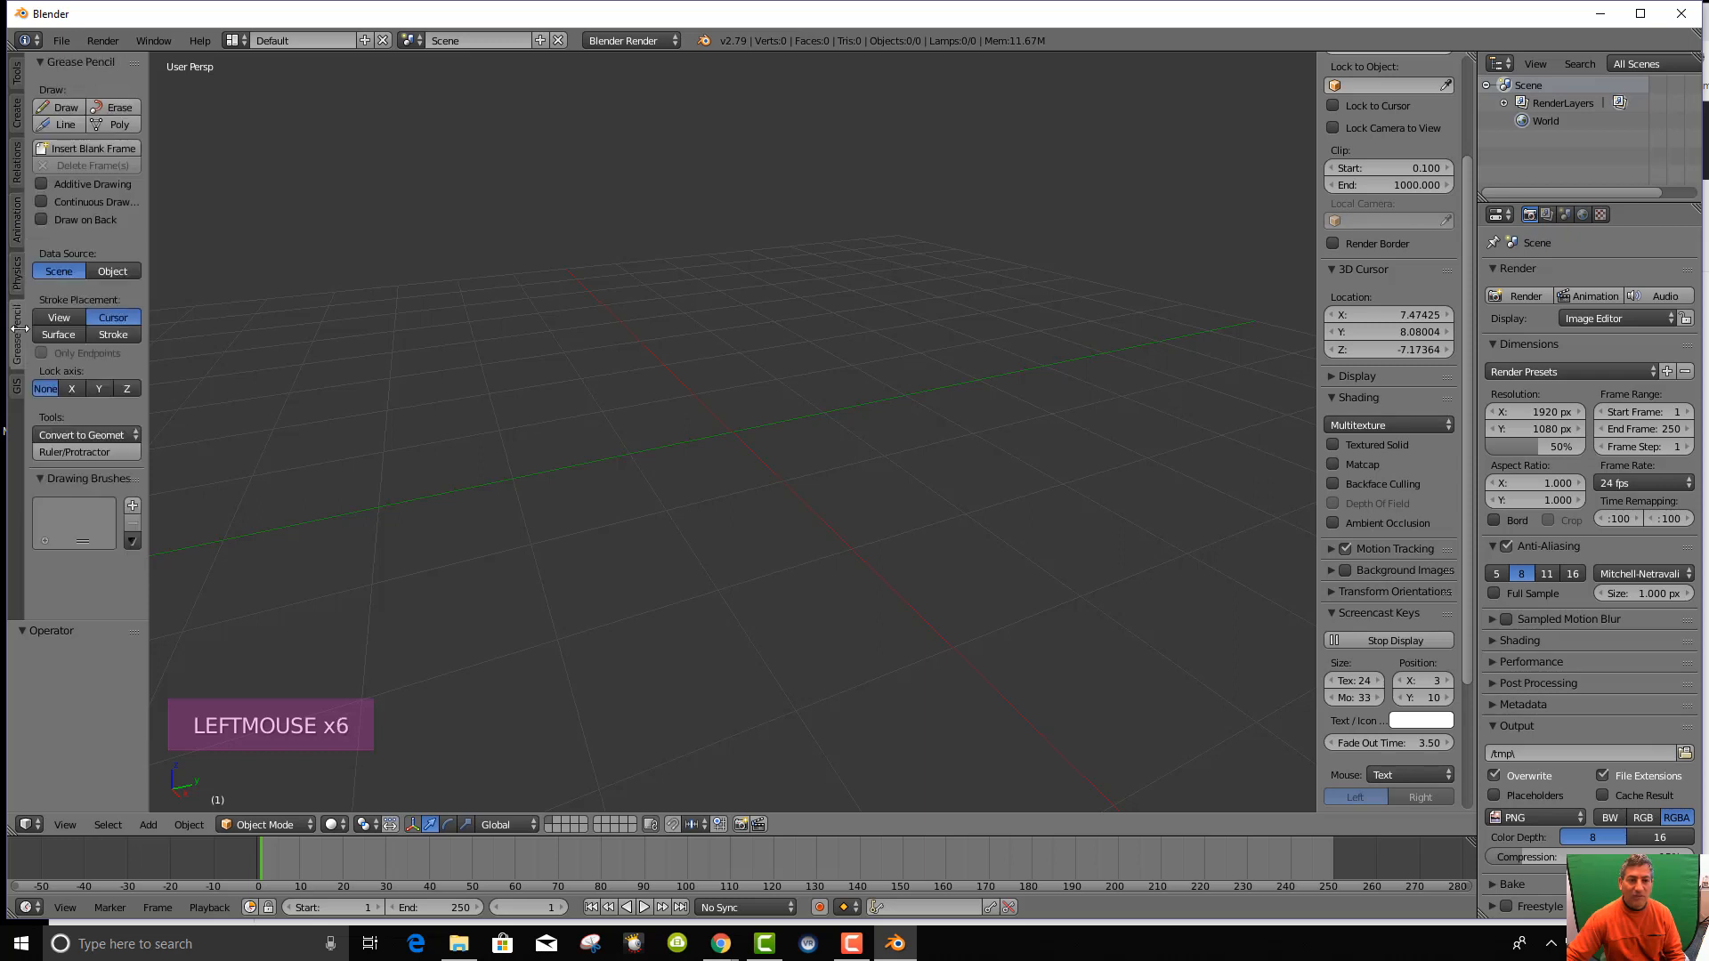
{"action": "left_click", "coordinate": [16, 389]}
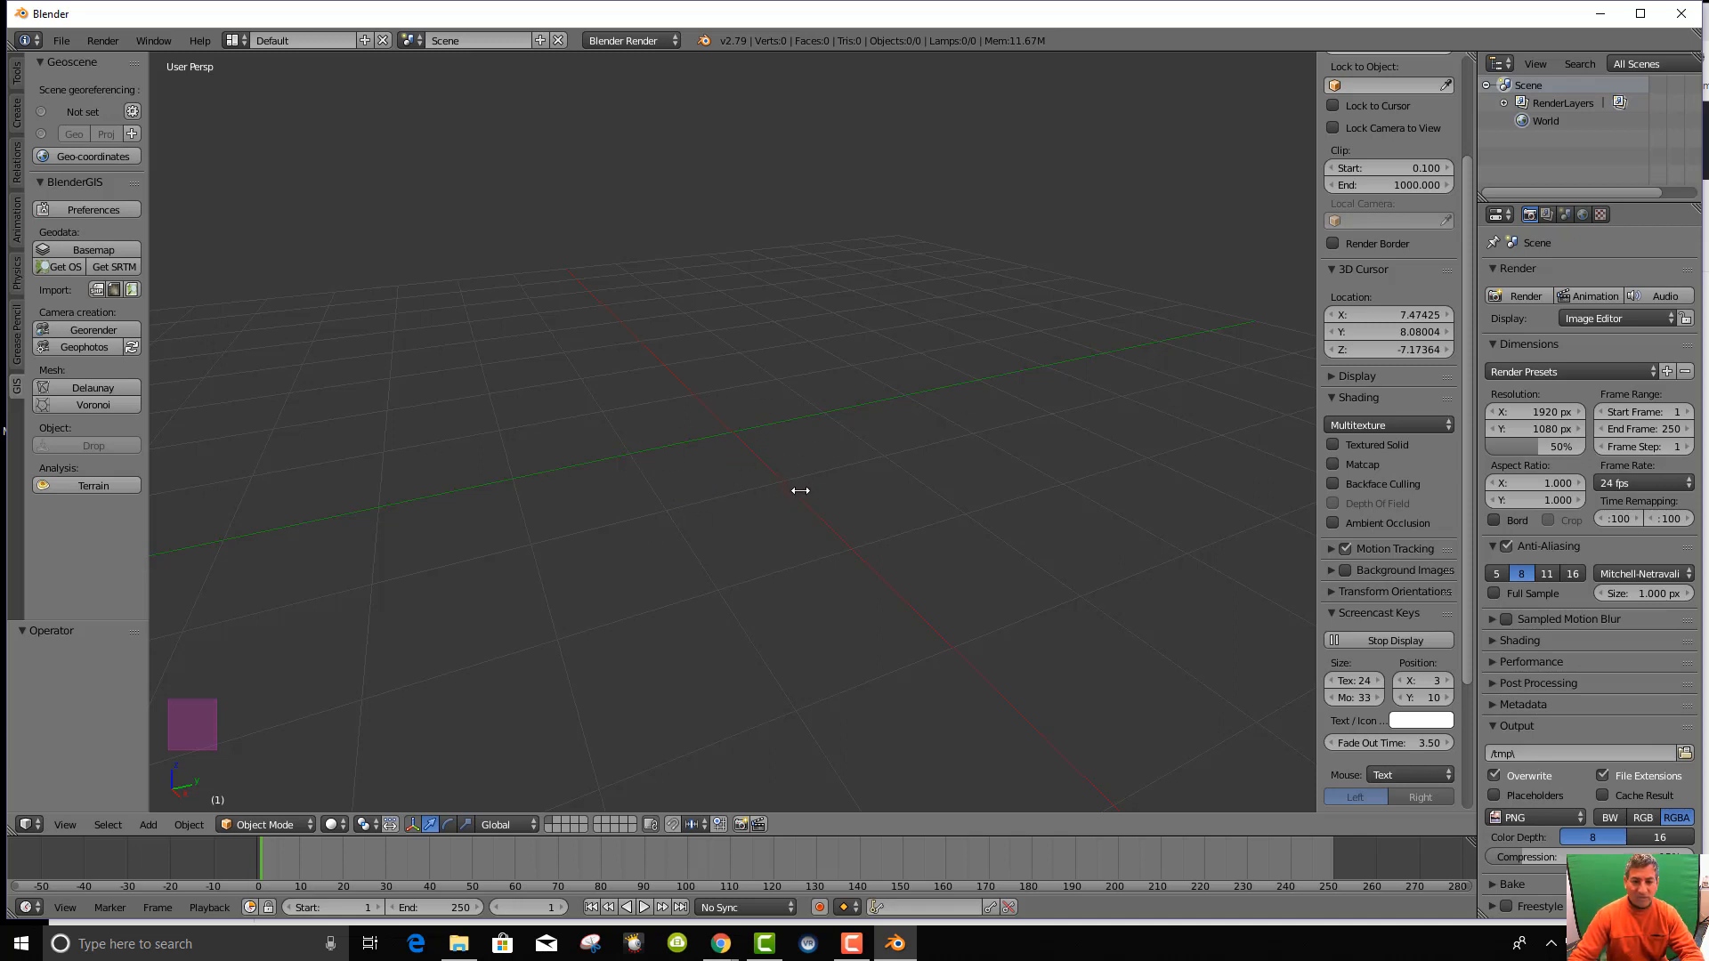
Step through top, front and right numpad views and orbit to see the grid at an angle.
{"action": "key", "text": "KP_7"}
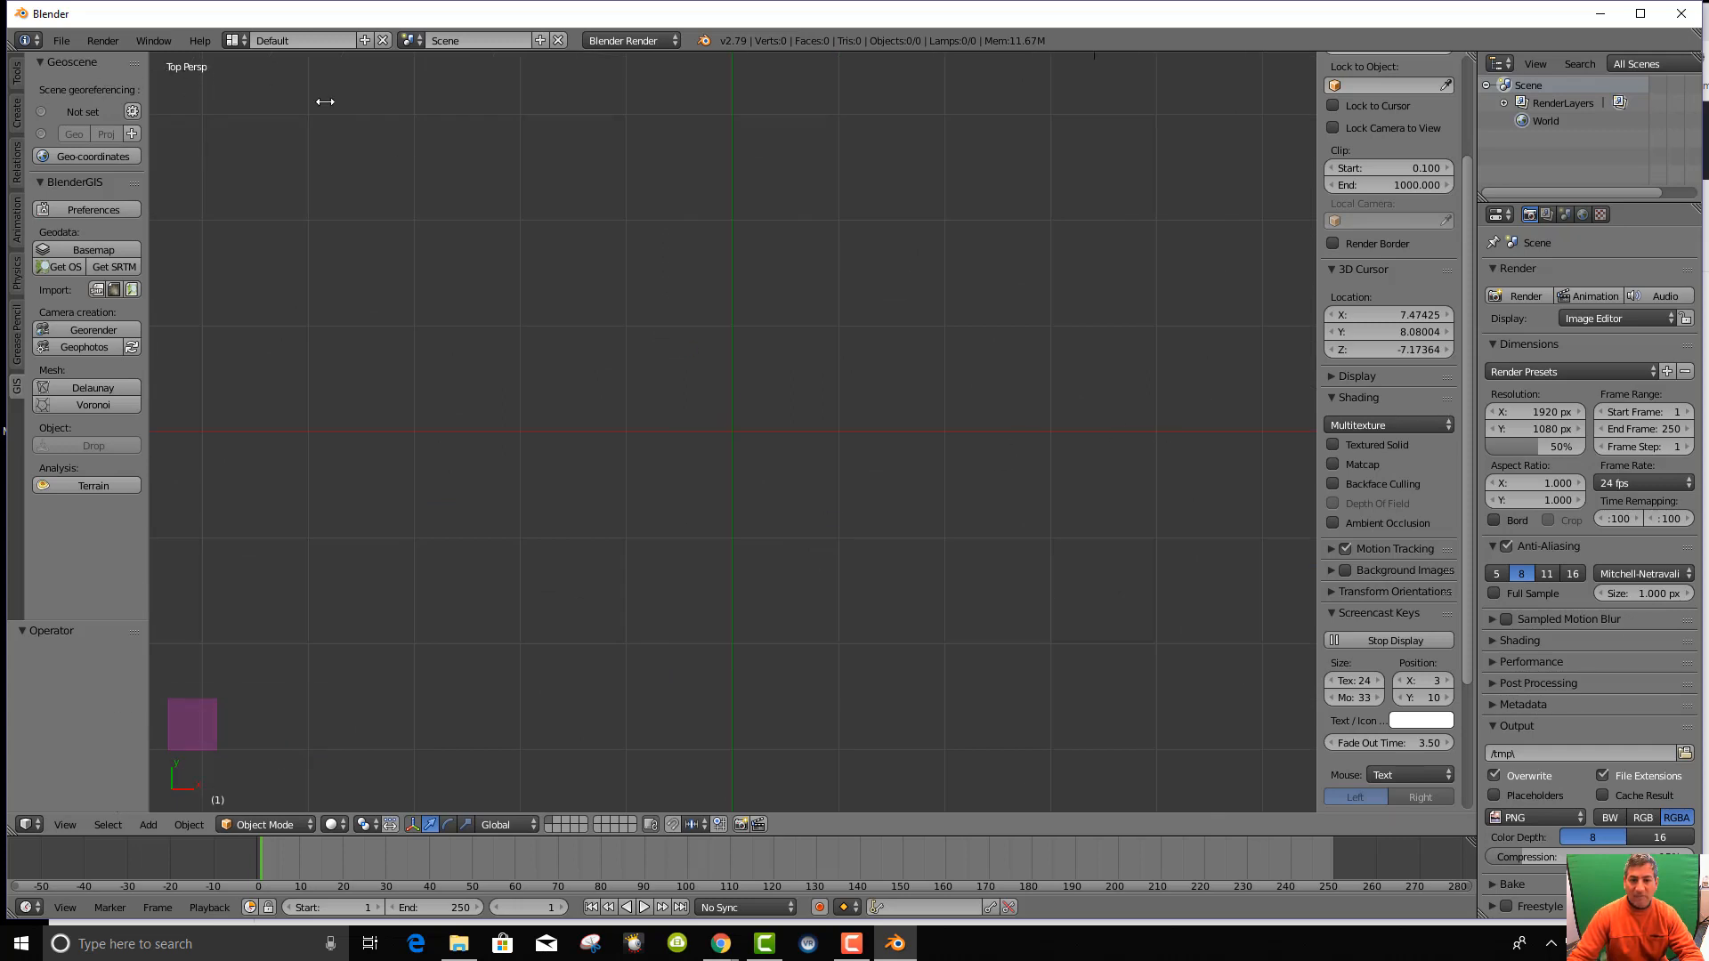
{"action": "key", "text": "KP_1"}
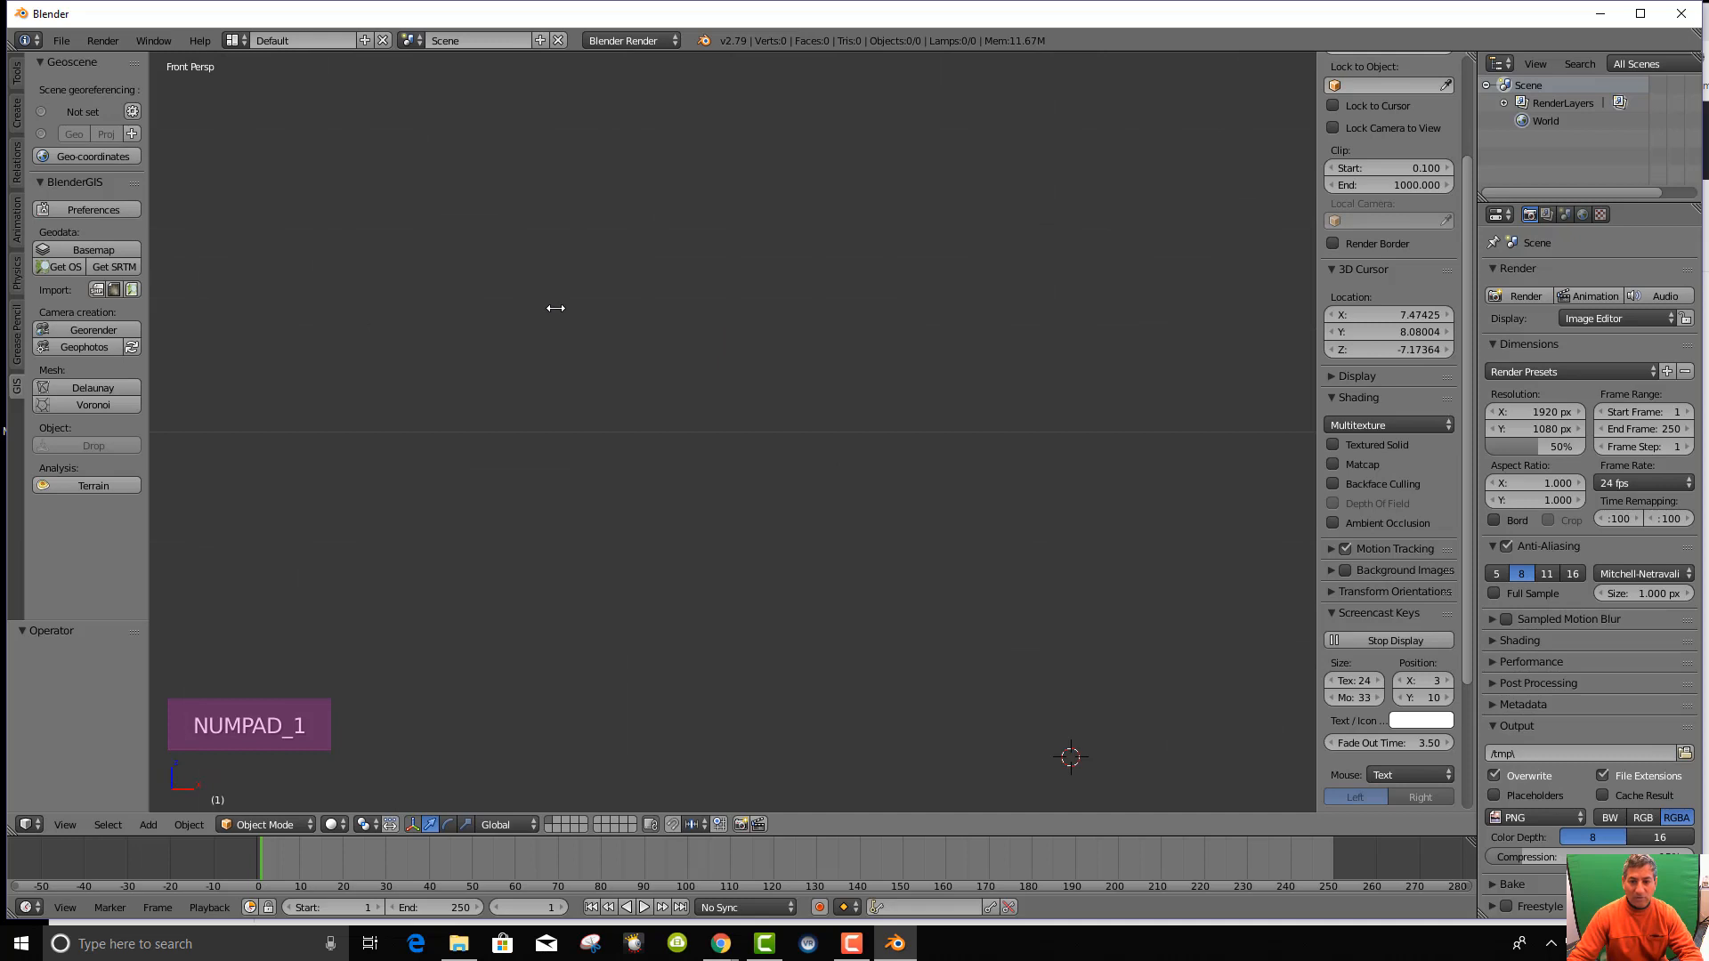
{"action": "key", "text": "KP_3"}
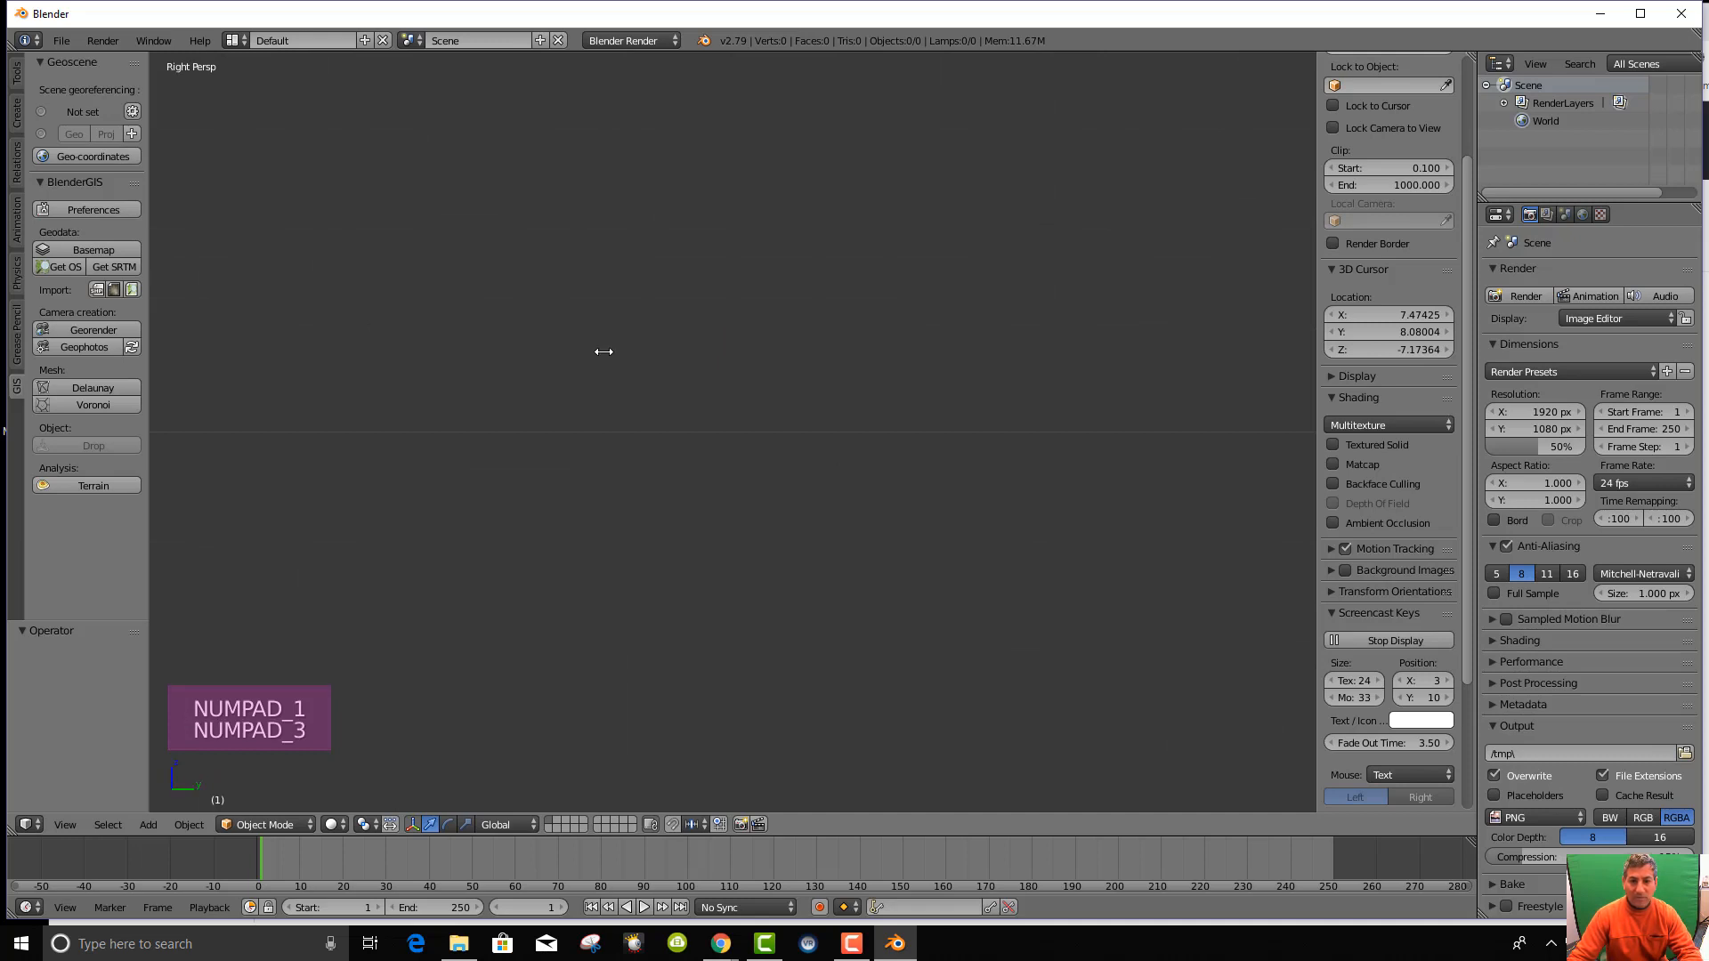
{"action": "key", "text": "KP_1"}
{"action": "middle_click_drag", "start_coordinate": [640, 389], "coordinate": [700, 475]}
{"action": "key", "text": "KP_2"}
{"action": "key", "text": "KP_2"}
{"action": "key", "text": "KP_2"}
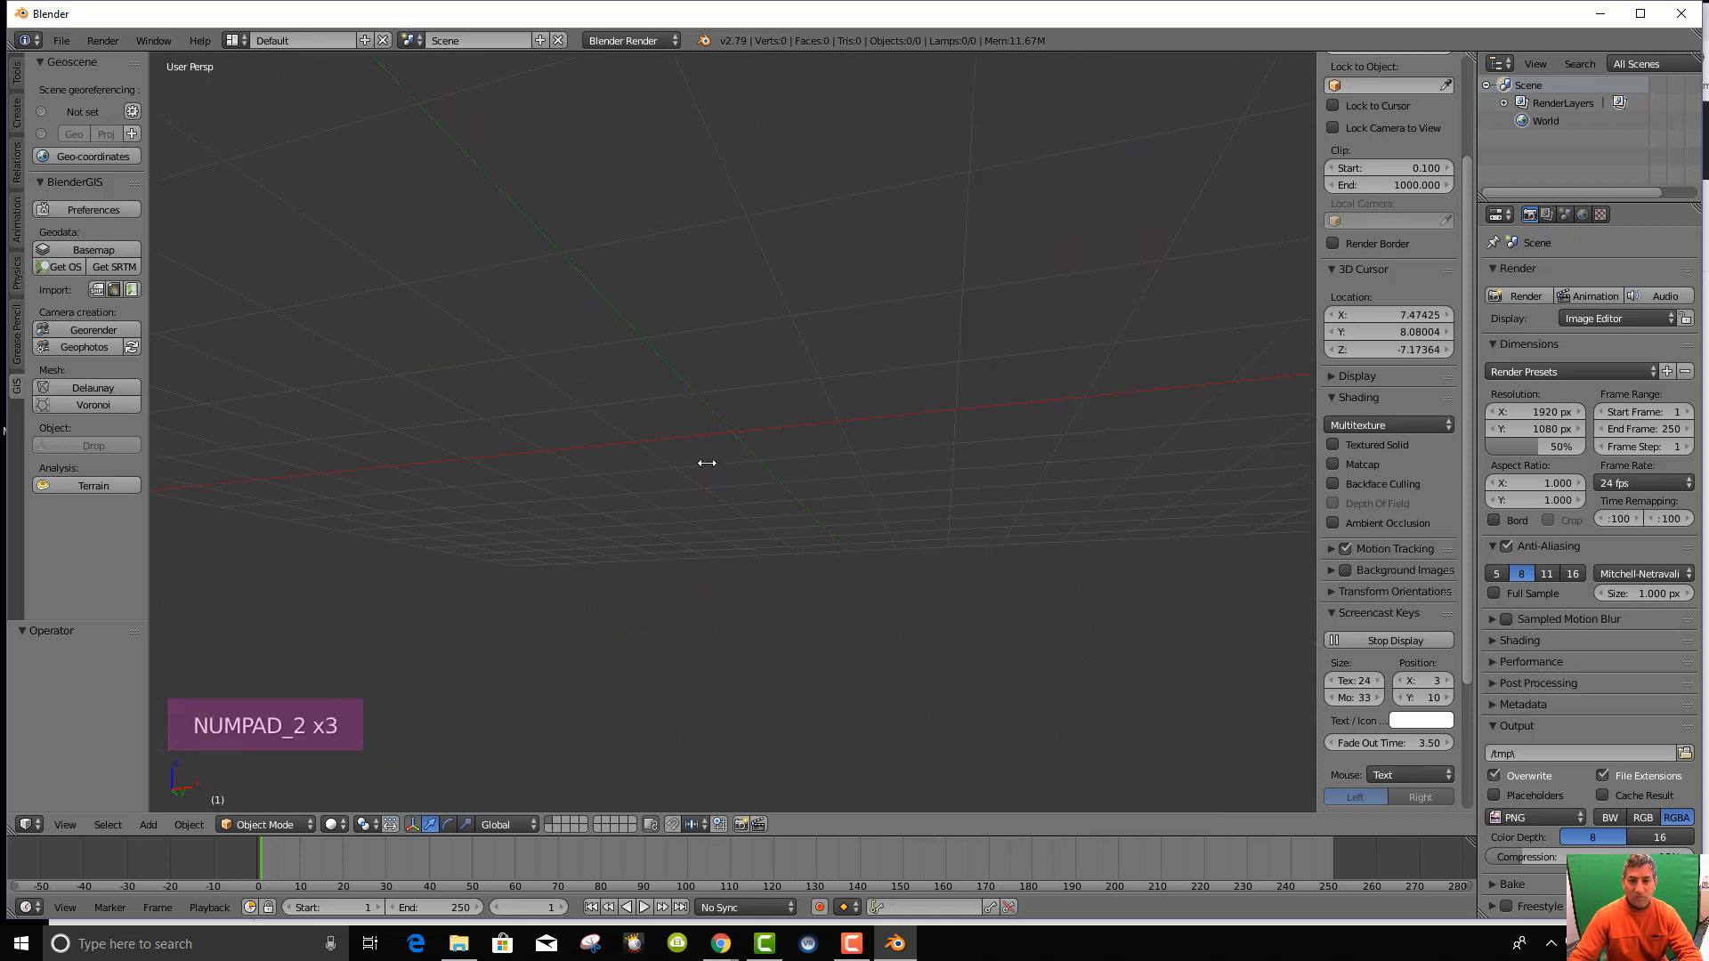
{"action": "key", "text": "KP_3"}
{"action": "key", "text": "KP_3"}
{"action": "key", "text": "KP_3"}
{"action": "key", "text": "KP_3"}
{"action": "key", "text": "KP_6"}
{"action": "key", "text": "KP_6"}
{"action": "key", "text": "KP_6"}
{"action": "key", "text": "KP_6"}
{"action": "key", "text": "KP_6"}
{"action": "key", "text": "KP_6"}
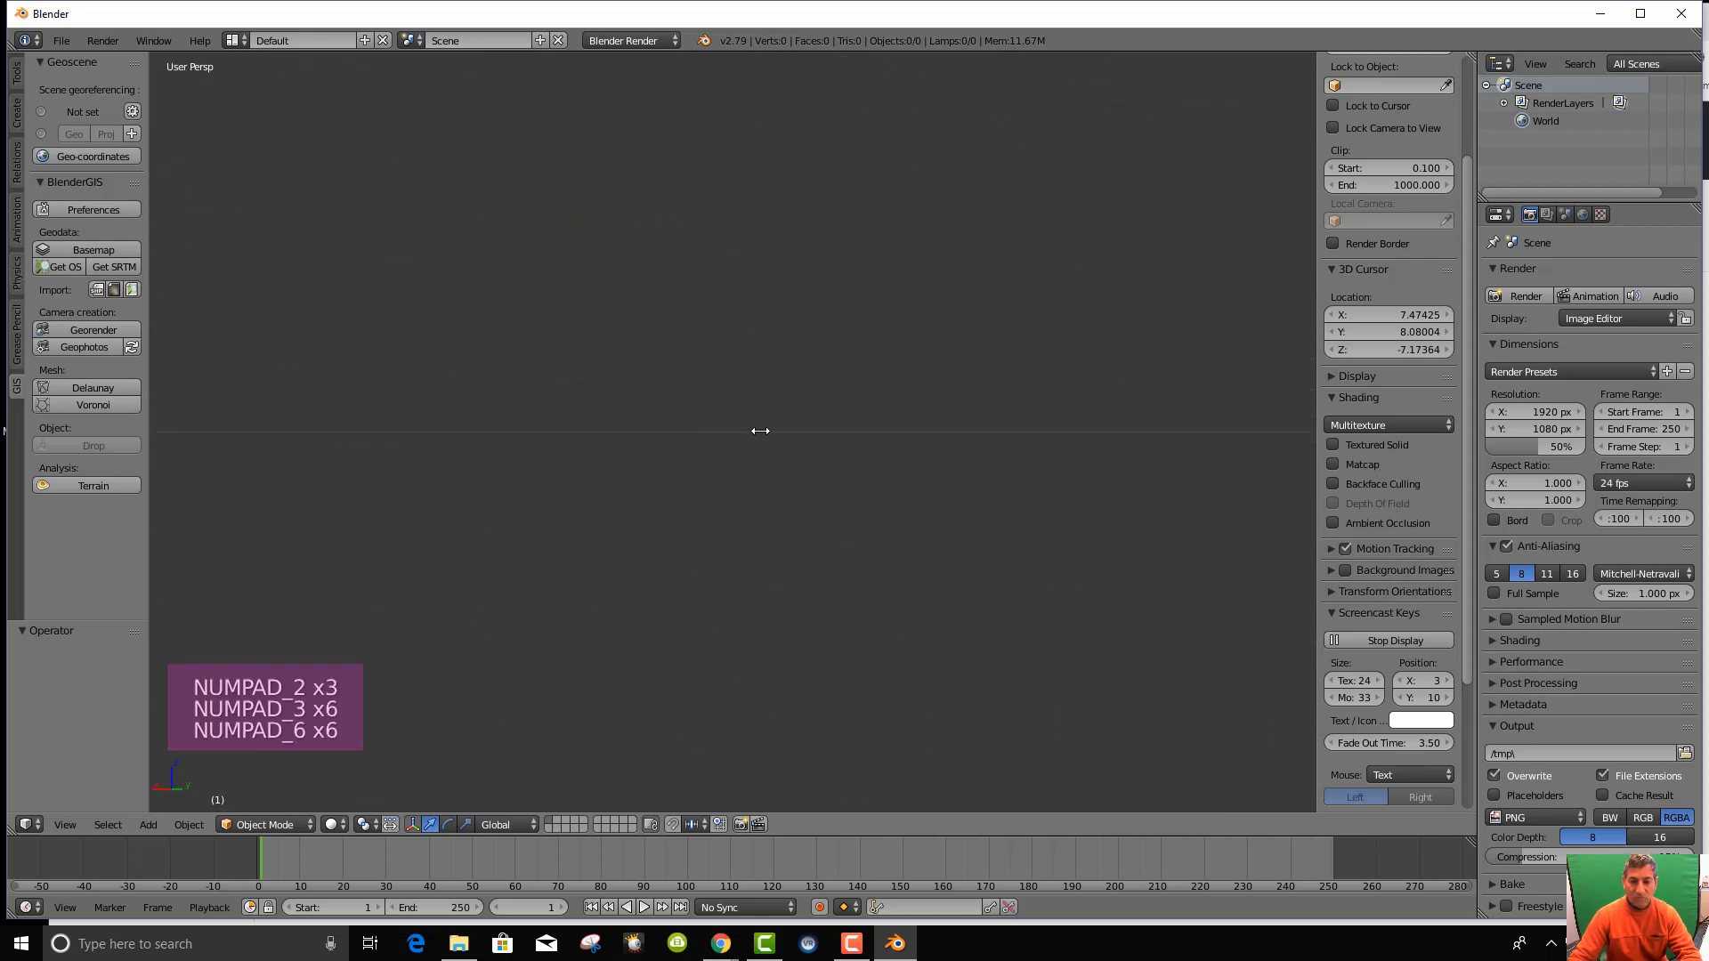
{"action": "key", "text": "KP_1"}
{"action": "key", "text": "KP_1"}
{"action": "key", "text": "KP_1"}
{"action": "key", "text": "KP_1"}
{"action": "key", "text": "KP_1"}
{"action": "key", "text": "KP_1"}
{"action": "key", "text": "KP_4"}
Rotate around the scene with numpad 4, 6 and 9, then settle on Top Ortho view.
{"action": "key", "text": "KP_4"}
{"action": "key", "text": "KP_4"}
{"action": "key", "text": "KP_4"}
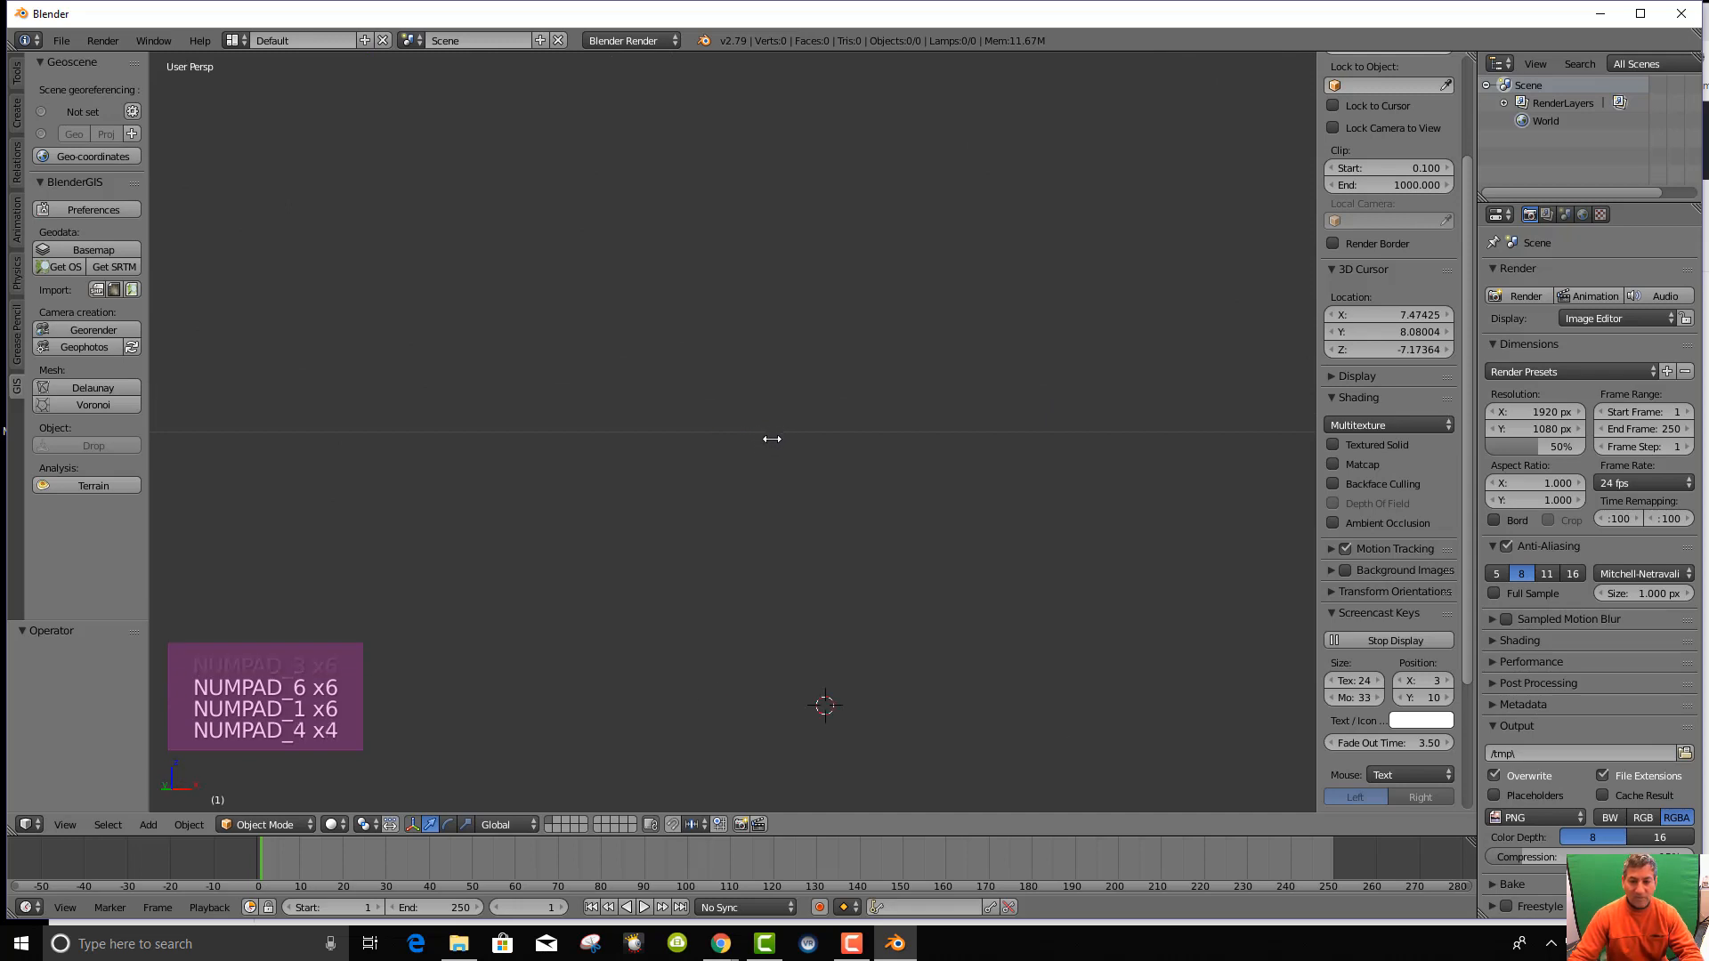
{"action": "middle_click_drag", "start_coordinate": [771, 442], "coordinate": [778, 507]}
{"action": "key", "text": "KP_4"}
{"action": "key", "text": "KP_4"}
{"action": "key", "text": "KP_4"}
{"action": "key", "text": "KP_4"}
{"action": "key", "text": "KP_4"}
{"action": "key", "text": "KP_4"}
{"action": "key", "text": "KP_4"}
{"action": "key", "text": "KP_4"}
{"action": "key", "text": "KP_4"}
{"action": "key", "text": "KP_4"}
{"action": "key", "text": "KP_4"}
{"action": "key", "text": "KP_4"}
{"action": "key", "text": "KP_4"}
{"action": "key", "text": "KP_4"}
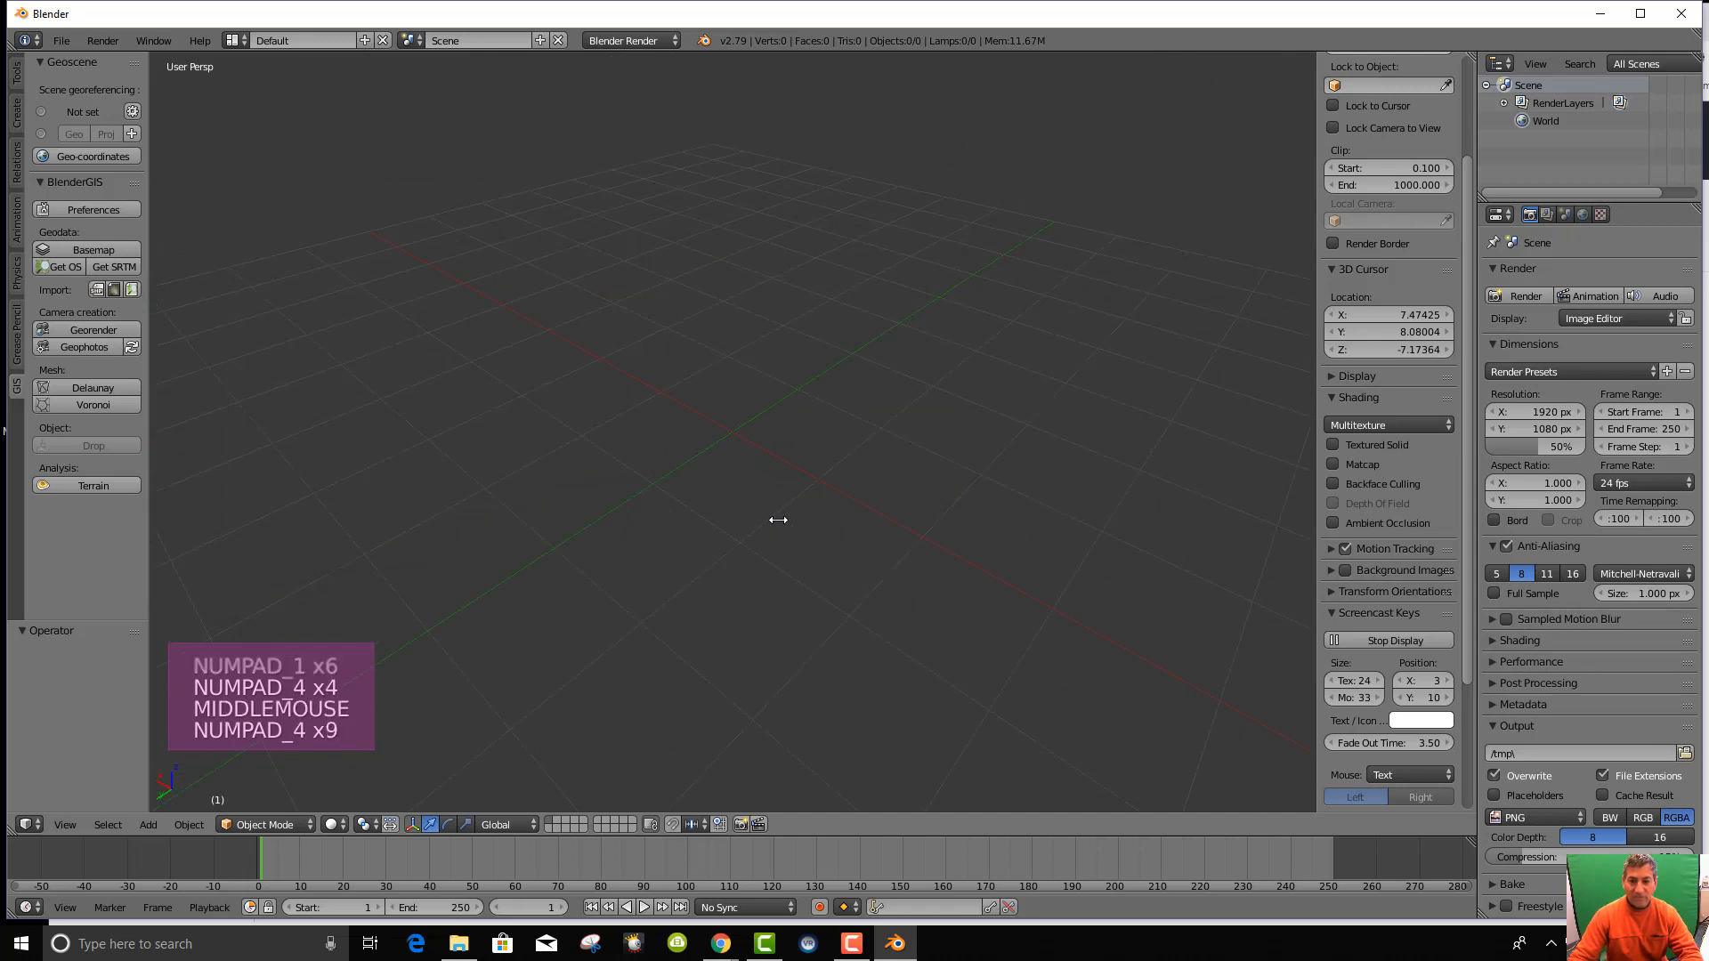
{"action": "key", "text": "KP_4"}
{"action": "key", "text": "KP_4"}
{"action": "key", "text": "KP_4"}
{"action": "key", "text": "KP_4"}
{"action": "key", "text": "KP_4"}
{"action": "key", "text": "KP_4"}
{"action": "key", "text": "KP_4"}
{"action": "key", "text": "KP_4"}
{"action": "key", "text": "KP_4"}
{"action": "key", "text": "KP_4"}
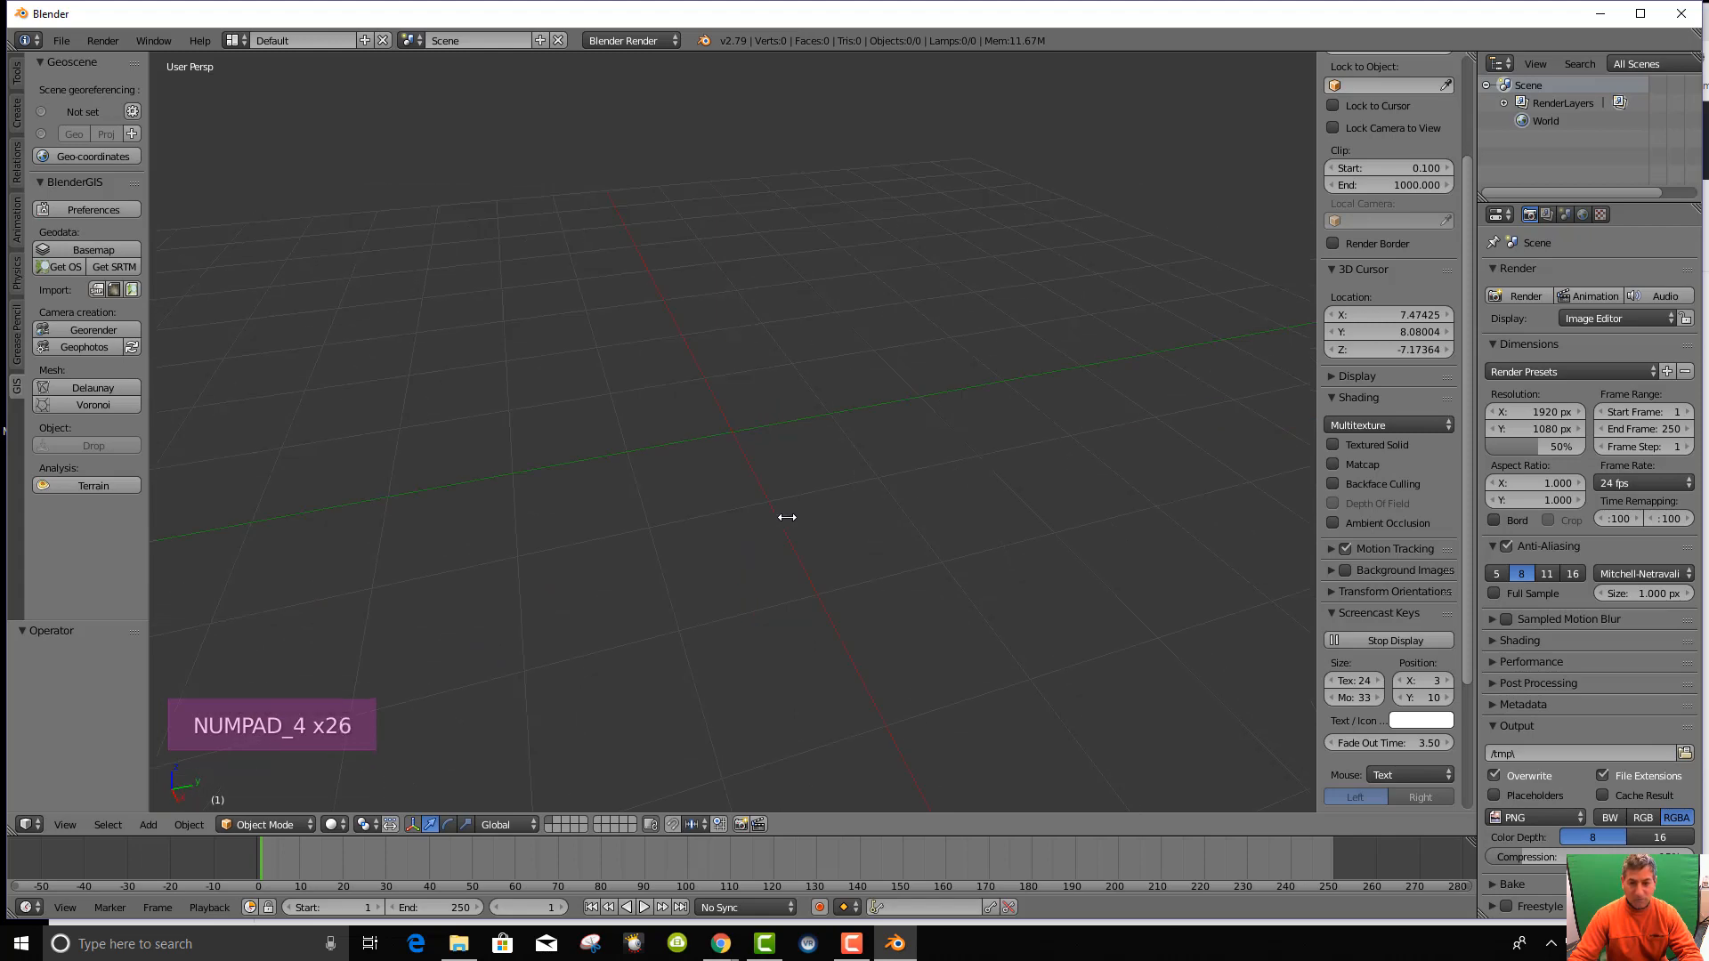
{"action": "key", "text": "KP_6"}
{"action": "key", "text": "KP_6"}
{"action": "key", "text": "KP_6"}
{"action": "key", "text": "KP_6"}
{"action": "key", "text": "KP_6"}
{"action": "key", "text": "KP_6"}
{"action": "key", "text": "KP_6"}
{"action": "key", "text": "KP_6"}
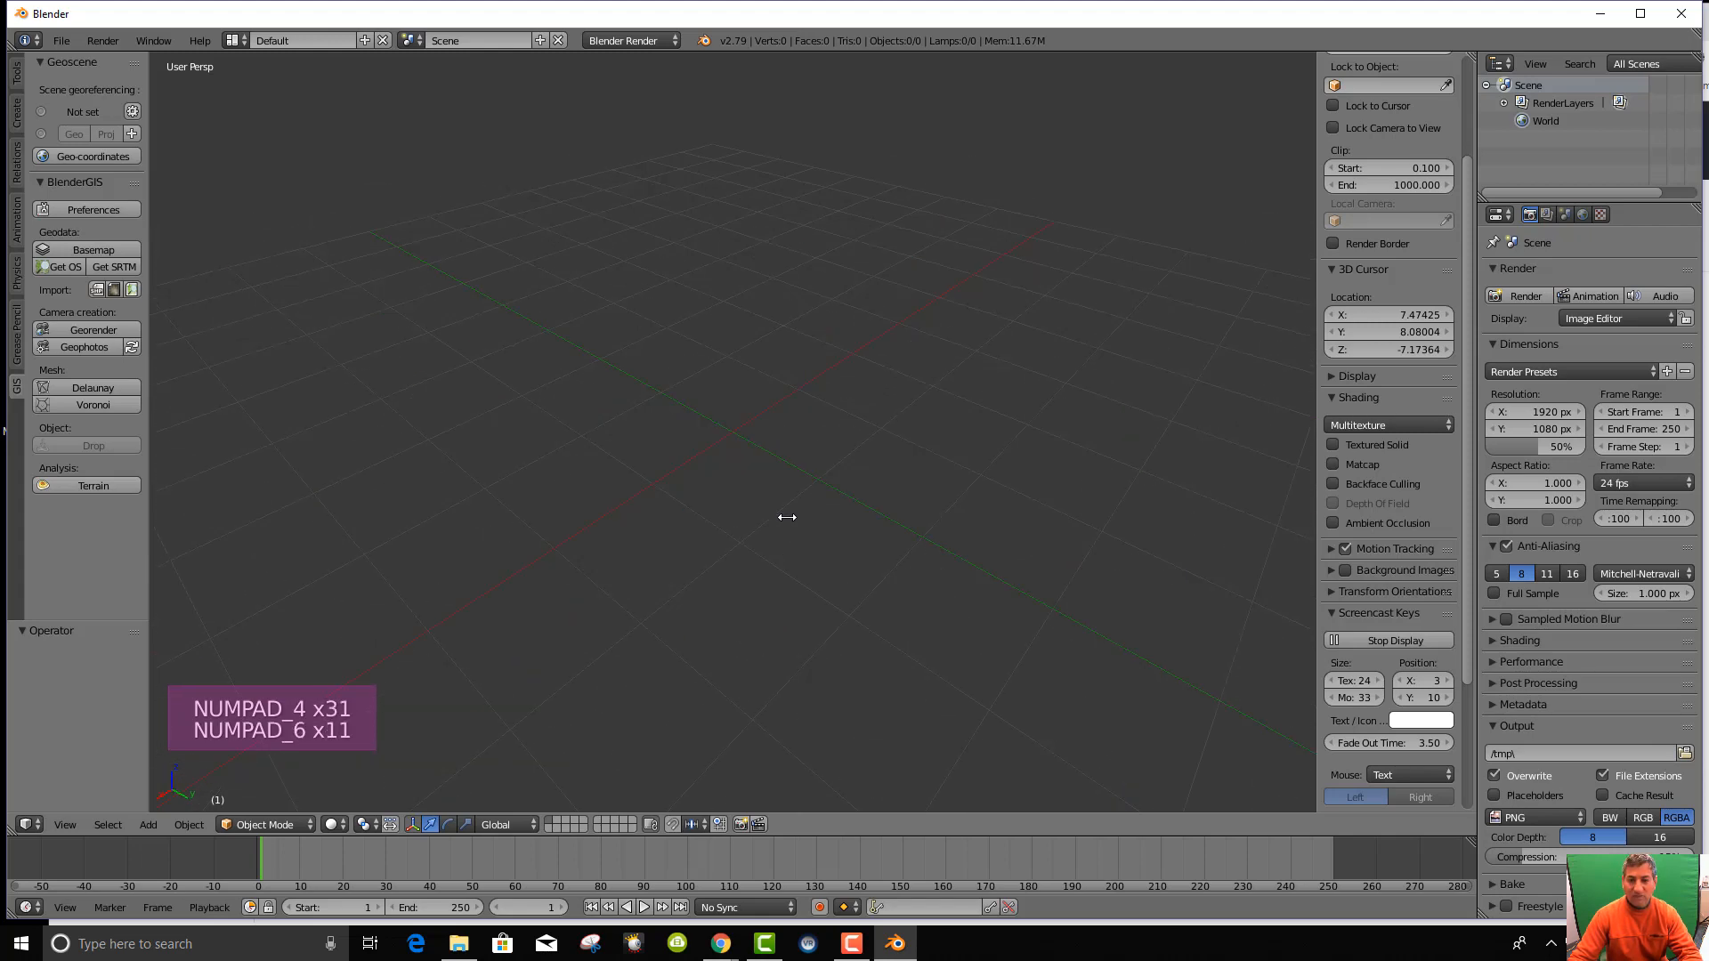
{"action": "key", "text": "KP_9"}
{"action": "key", "text": "KP_9"}
{"action": "key", "text": "KP_9"}
{"action": "key", "text": "KP_9"}
{"action": "key", "text": "KP_9"}
{"action": "key", "text": "KP_9"}
{"action": "key", "text": "KP_9"}
{"action": "key", "text": "KP_9"}
{"action": "key", "text": "KP_9"}
{"action": "key", "text": "KP_9"}
{"action": "key", "text": "KP_7"}
{"action": "key", "text": "KP_7"}
{"action": "key", "text": "KP_7"}
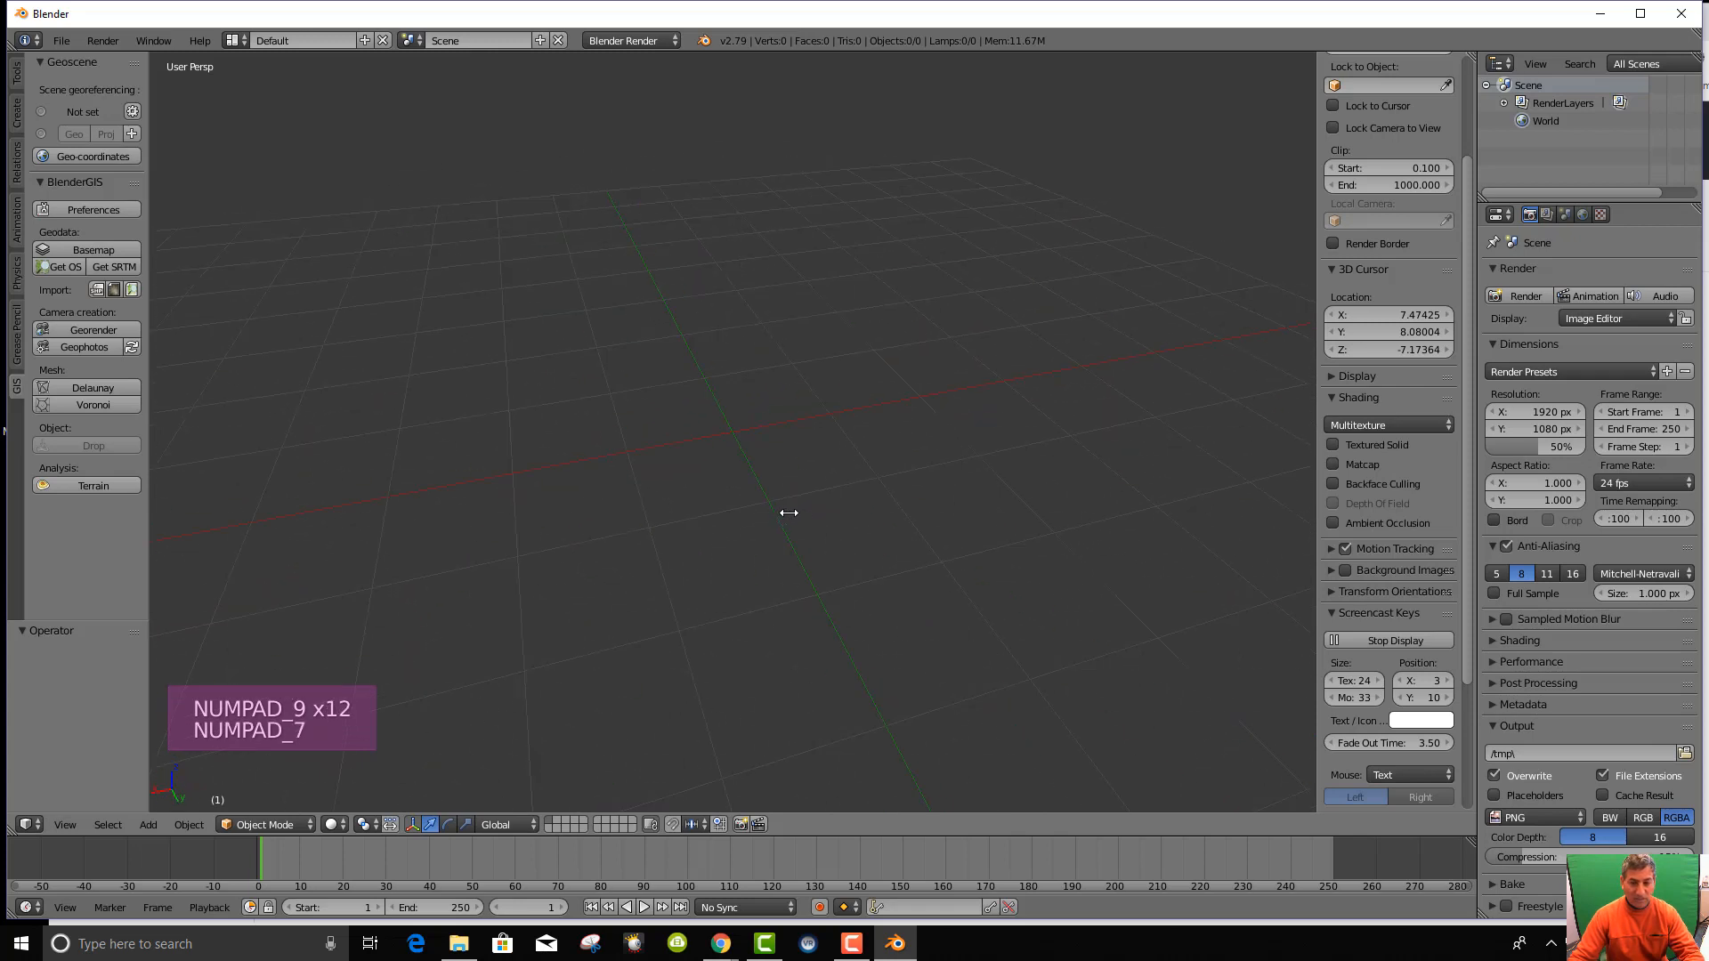
{"action": "scroll", "coordinate": [756, 460], "scroll_direction": "down", "scroll_amount": 5}
{"action": "scroll", "coordinate": [756, 460], "scroll_direction": "up", "scroll_amount": 5}
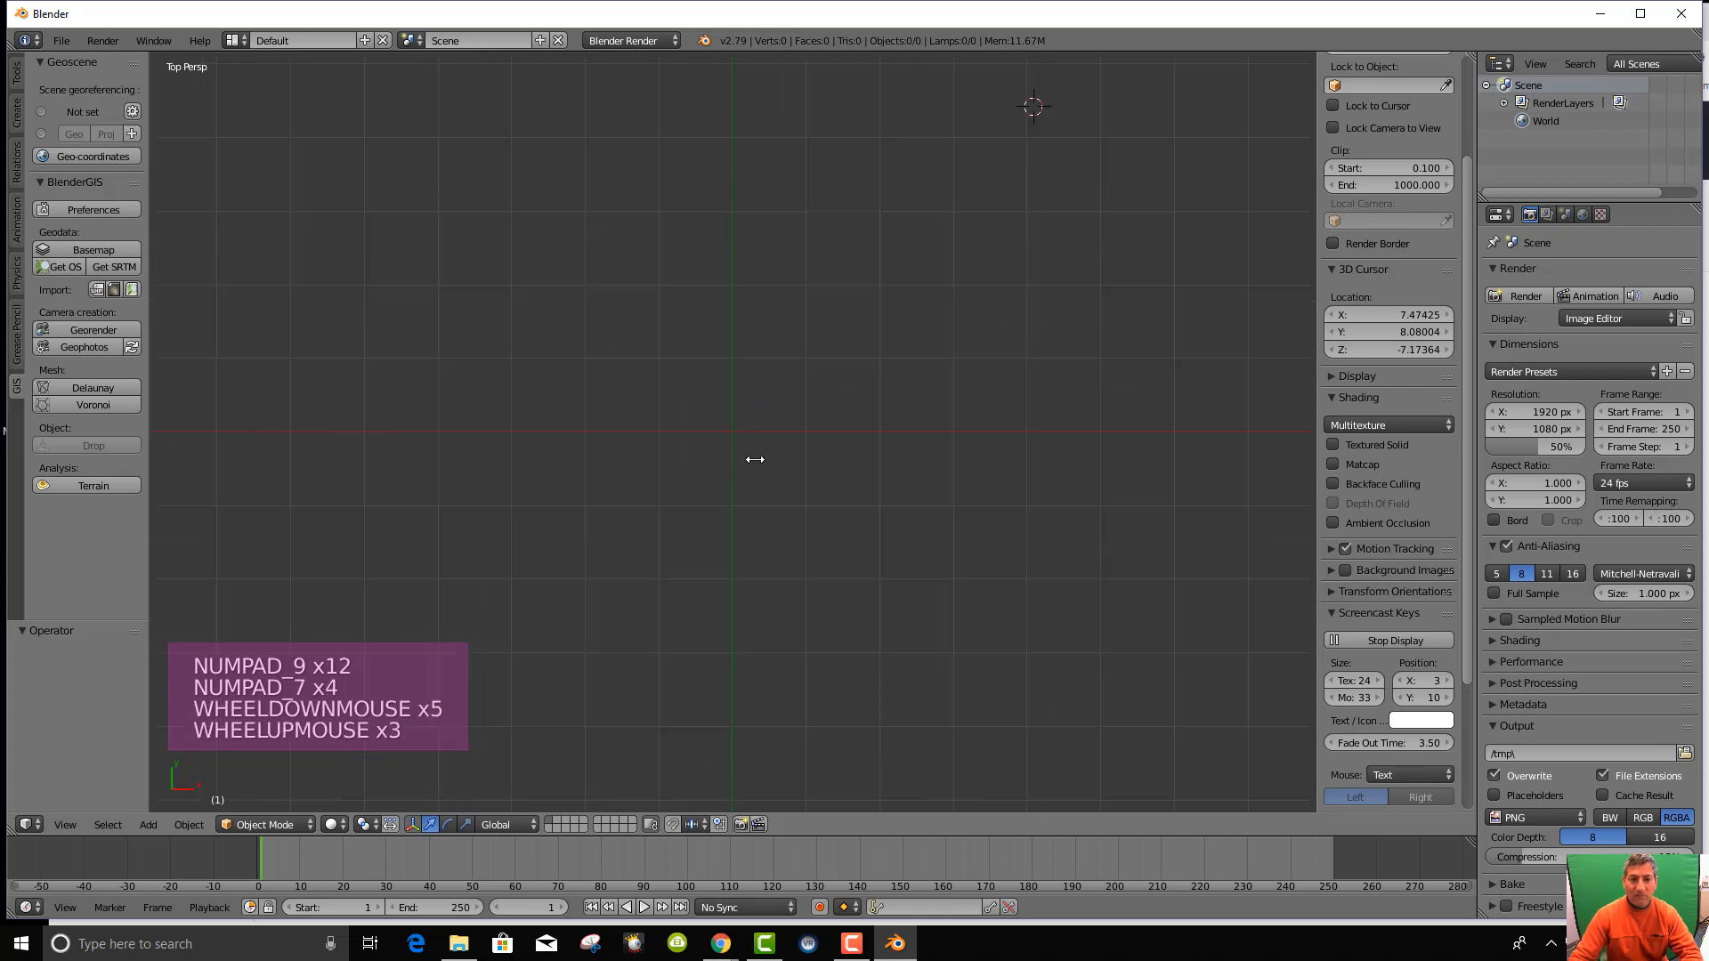
{"action": "scroll", "coordinate": [754, 449], "scroll_direction": "down", "scroll_amount": 3}
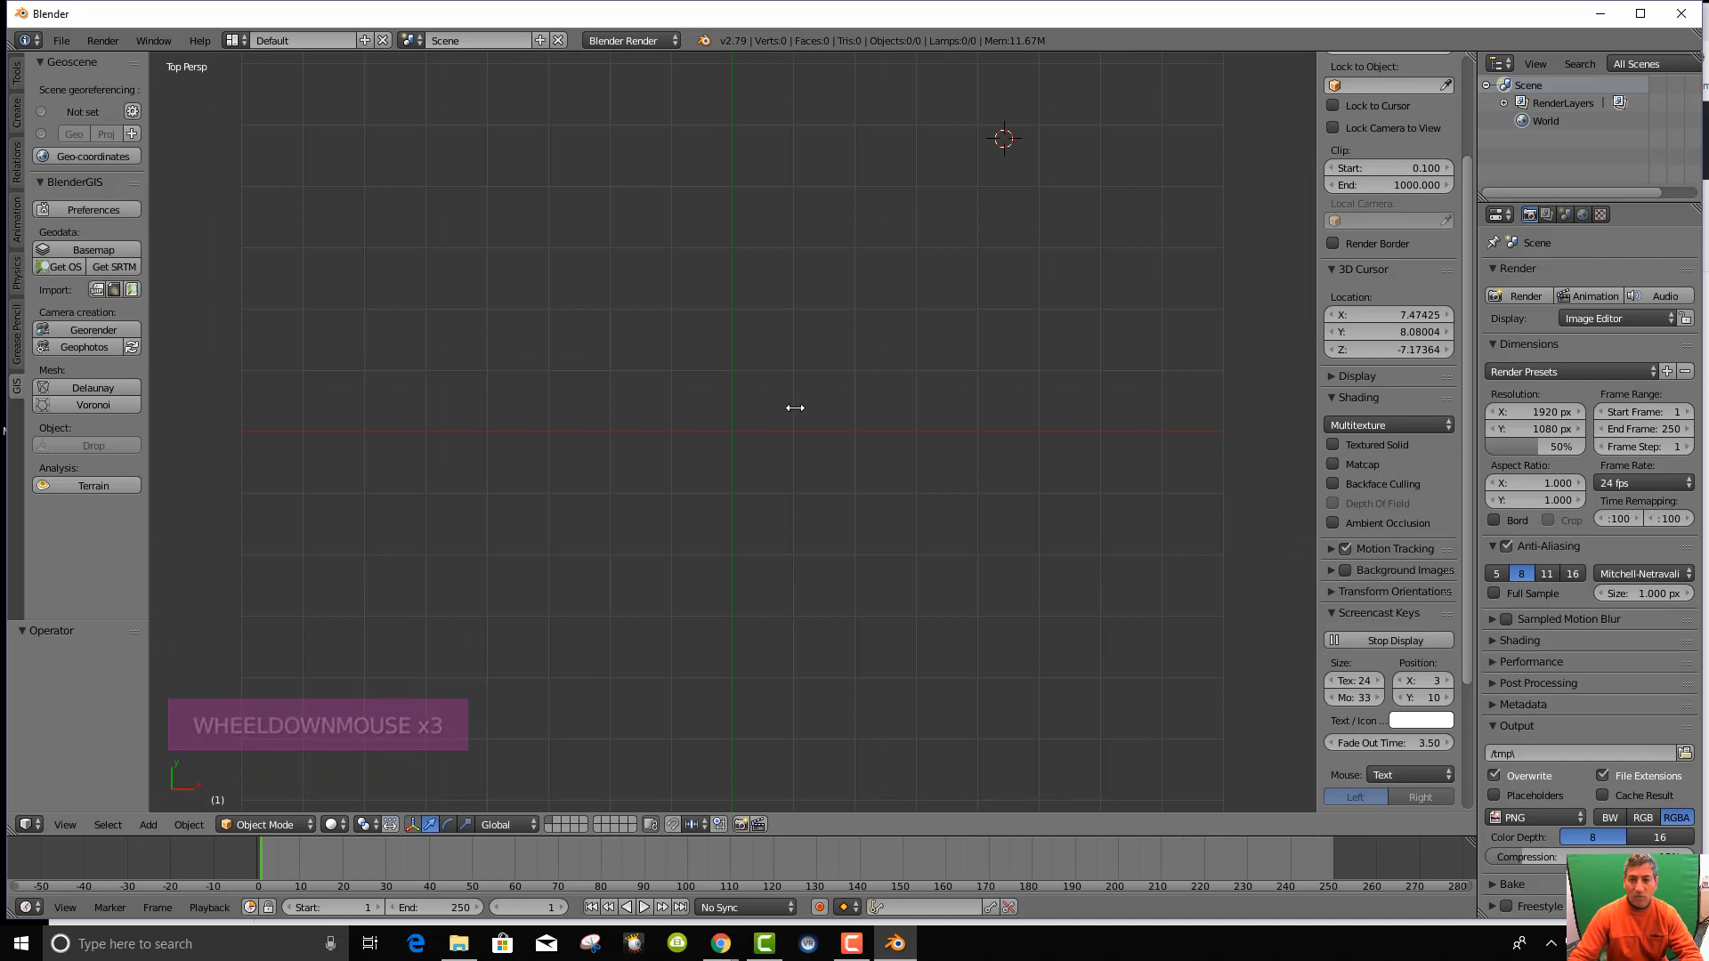
{"action": "key", "text": "KP_5"}
{"action": "key", "text": "KP_5"}
{"action": "key", "text": "KP_5"}
{"action": "key", "text": "KP_5"}
{"action": "key", "text": "KP_5"}
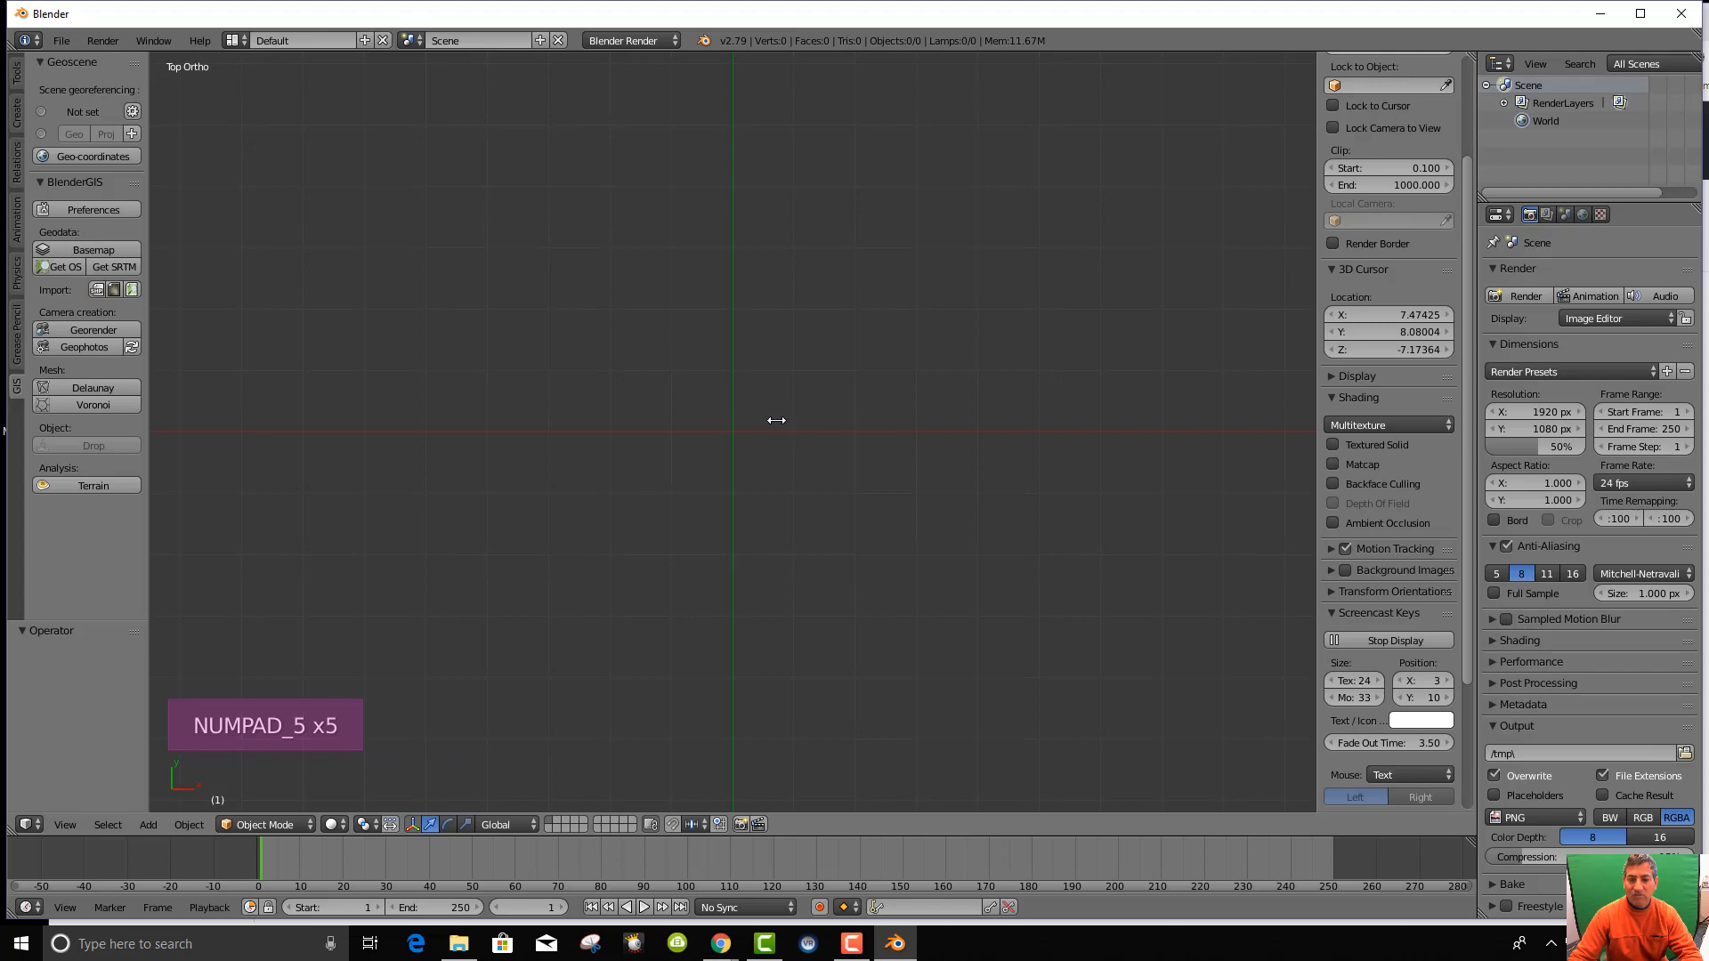
{"action": "key", "text": "KP_5"}
{"action": "middle_click_drag", "start_coordinate": [648, 355], "coordinate": [755, 371]}
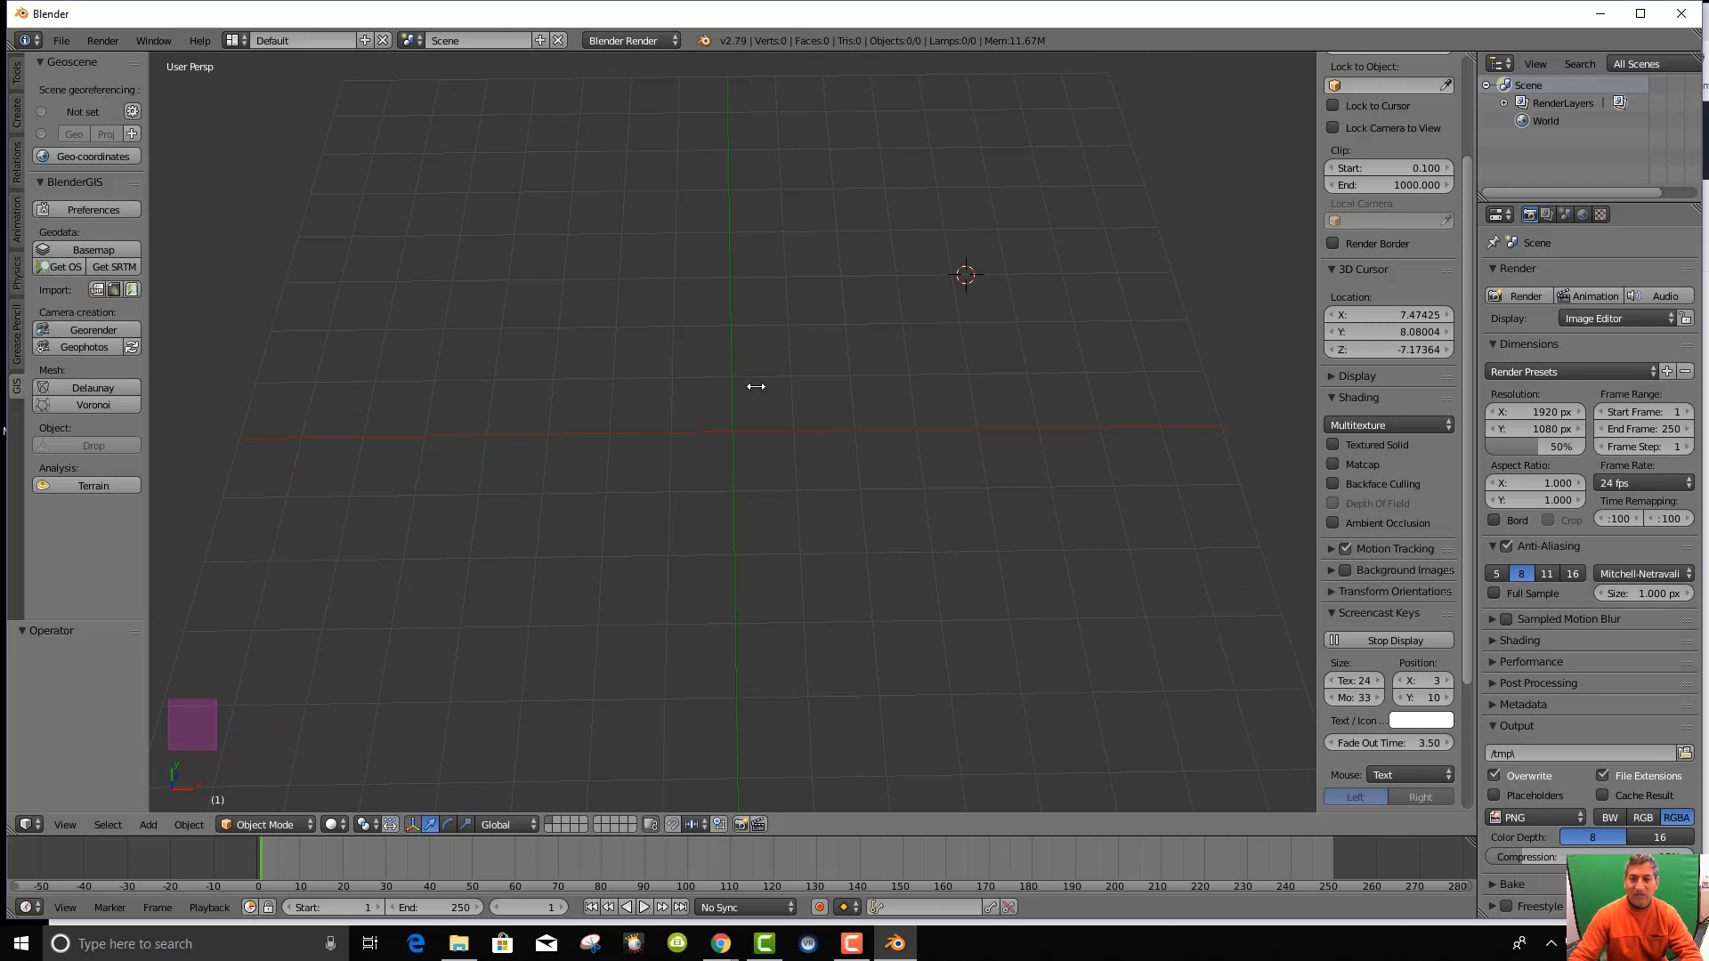
{"action": "key", "text": "KP_5"}
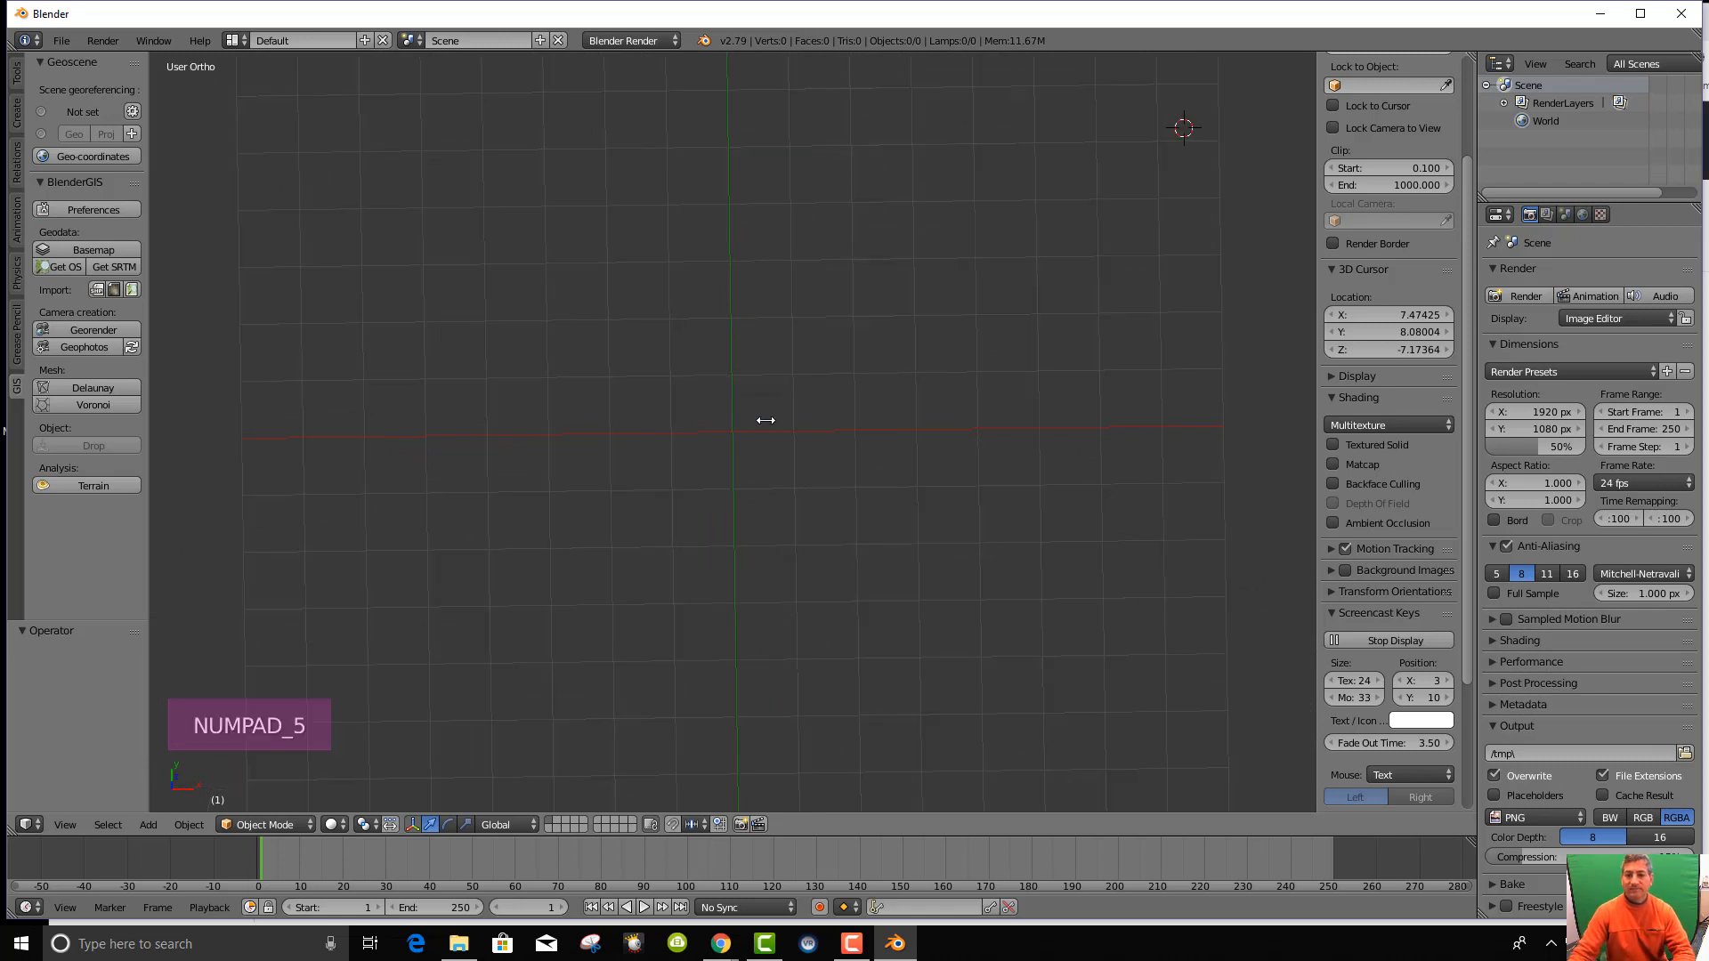
{"action": "scroll", "coordinate": [761, 436], "scroll_direction": "up", "scroll_amount": 2}
{"action": "scroll", "coordinate": [757, 449], "scroll_direction": "down", "scroll_amount": 6}
{"action": "scroll", "coordinate": [752, 446], "scroll_direction": "up", "scroll_amount": 2}
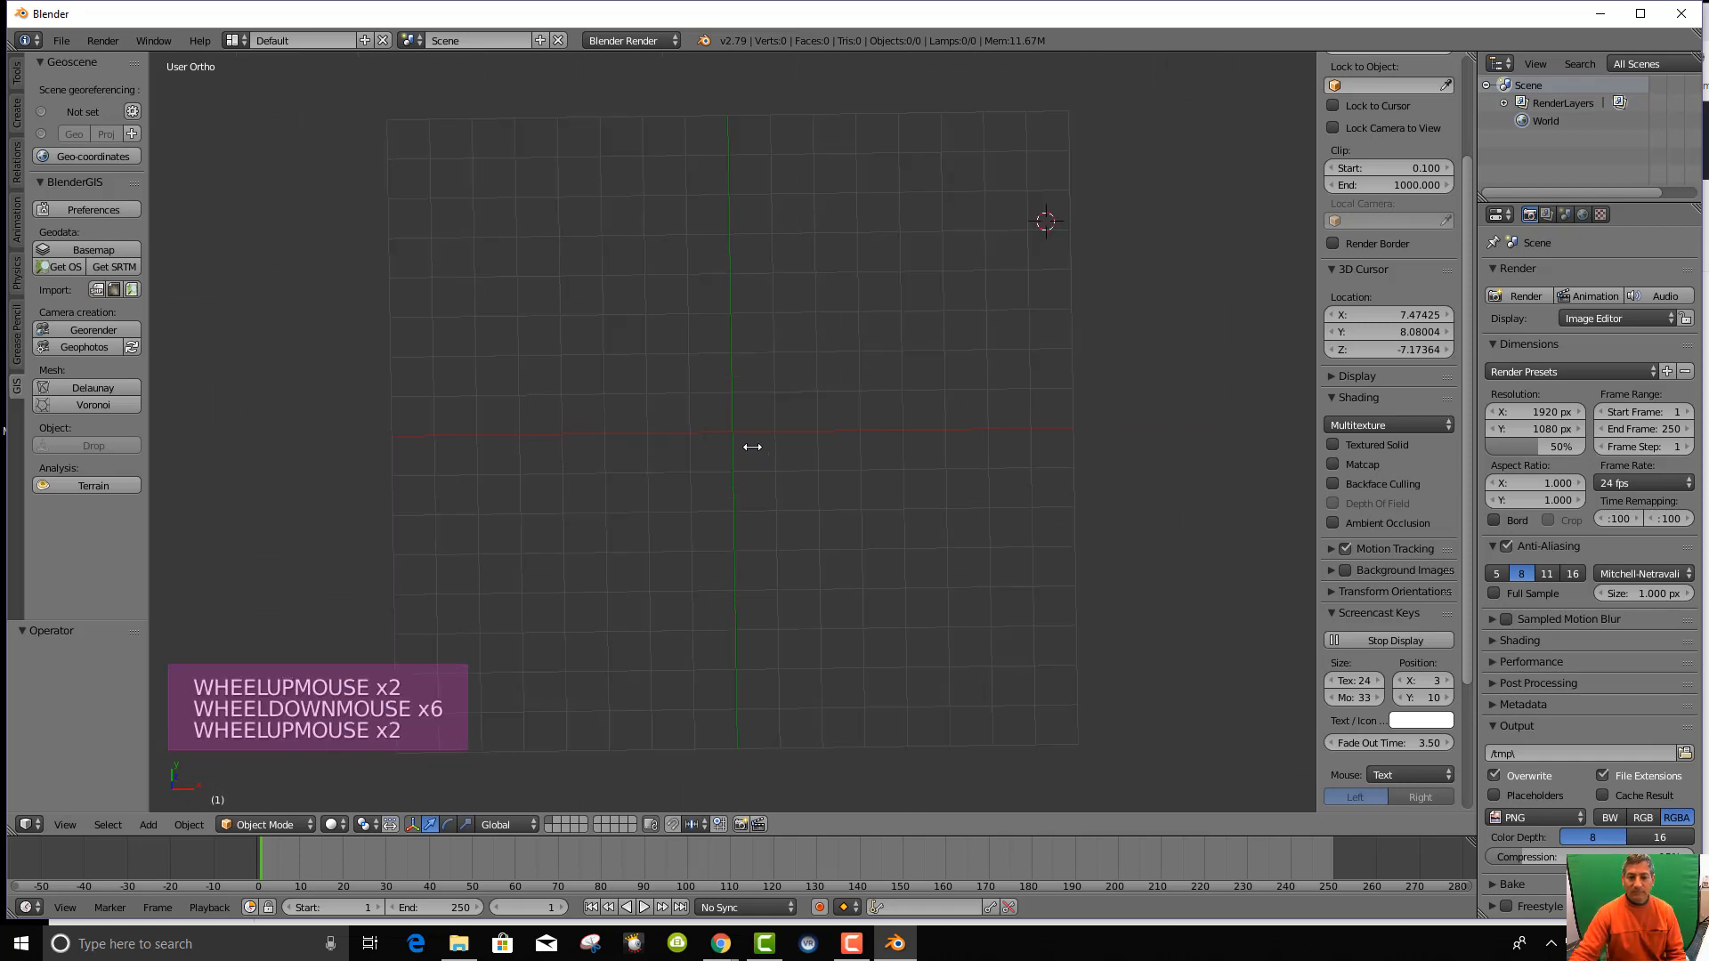
{"action": "scroll", "coordinate": [753, 447], "scroll_direction": "down", "scroll_amount": 2}
{"action": "scroll", "coordinate": [752, 447], "scroll_direction": "up", "scroll_amount": 3}
{"action": "scroll", "coordinate": [752, 447], "scroll_direction": "down", "scroll_amount": 2}
{"action": "scroll", "coordinate": [751, 449], "scroll_direction": "up", "scroll_amount": 1}
{"action": "scroll", "coordinate": [752, 449], "scroll_direction": "up", "scroll_amount": 2}
{"action": "scroll", "coordinate": [751, 449], "scroll_direction": "down", "scroll_amount": 5}
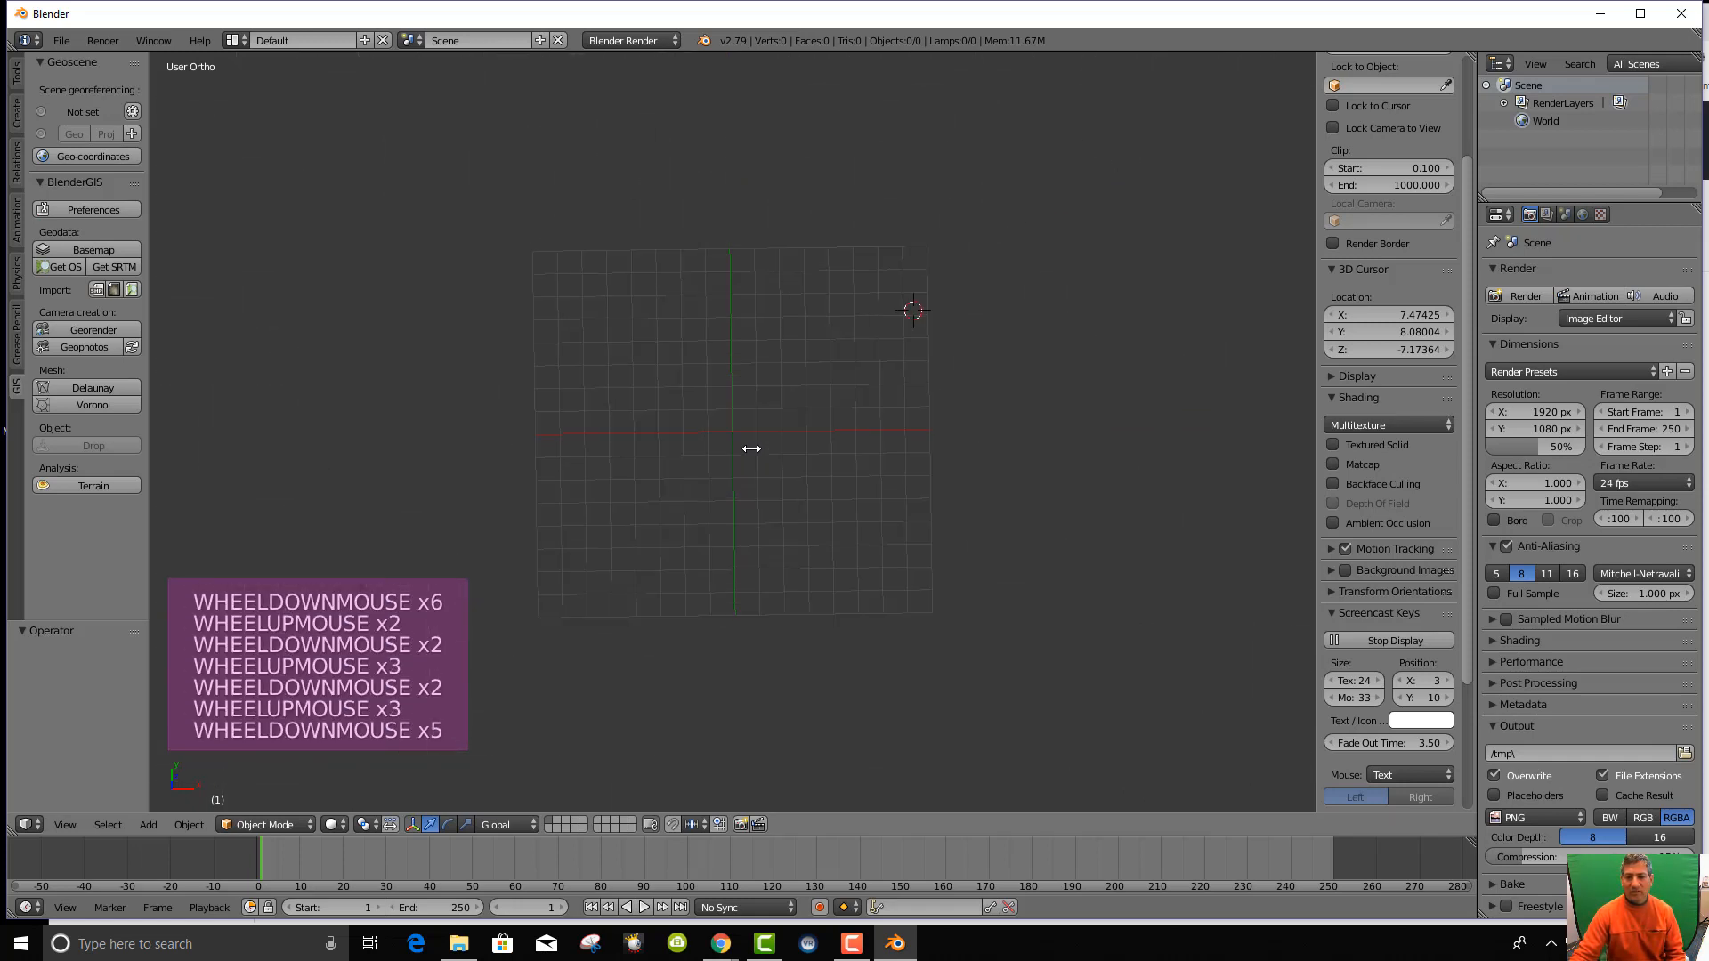
{"action": "scroll", "coordinate": [748, 450], "scroll_direction": "up", "scroll_amount": 6}
{"action": "scroll", "coordinate": [748, 450], "scroll_direction": "down", "scroll_amount": 4}
{"action": "scroll", "coordinate": [748, 451], "scroll_direction": "up", "scroll_amount": 3}
{"action": "middle_click", "coordinate": [710, 412]}
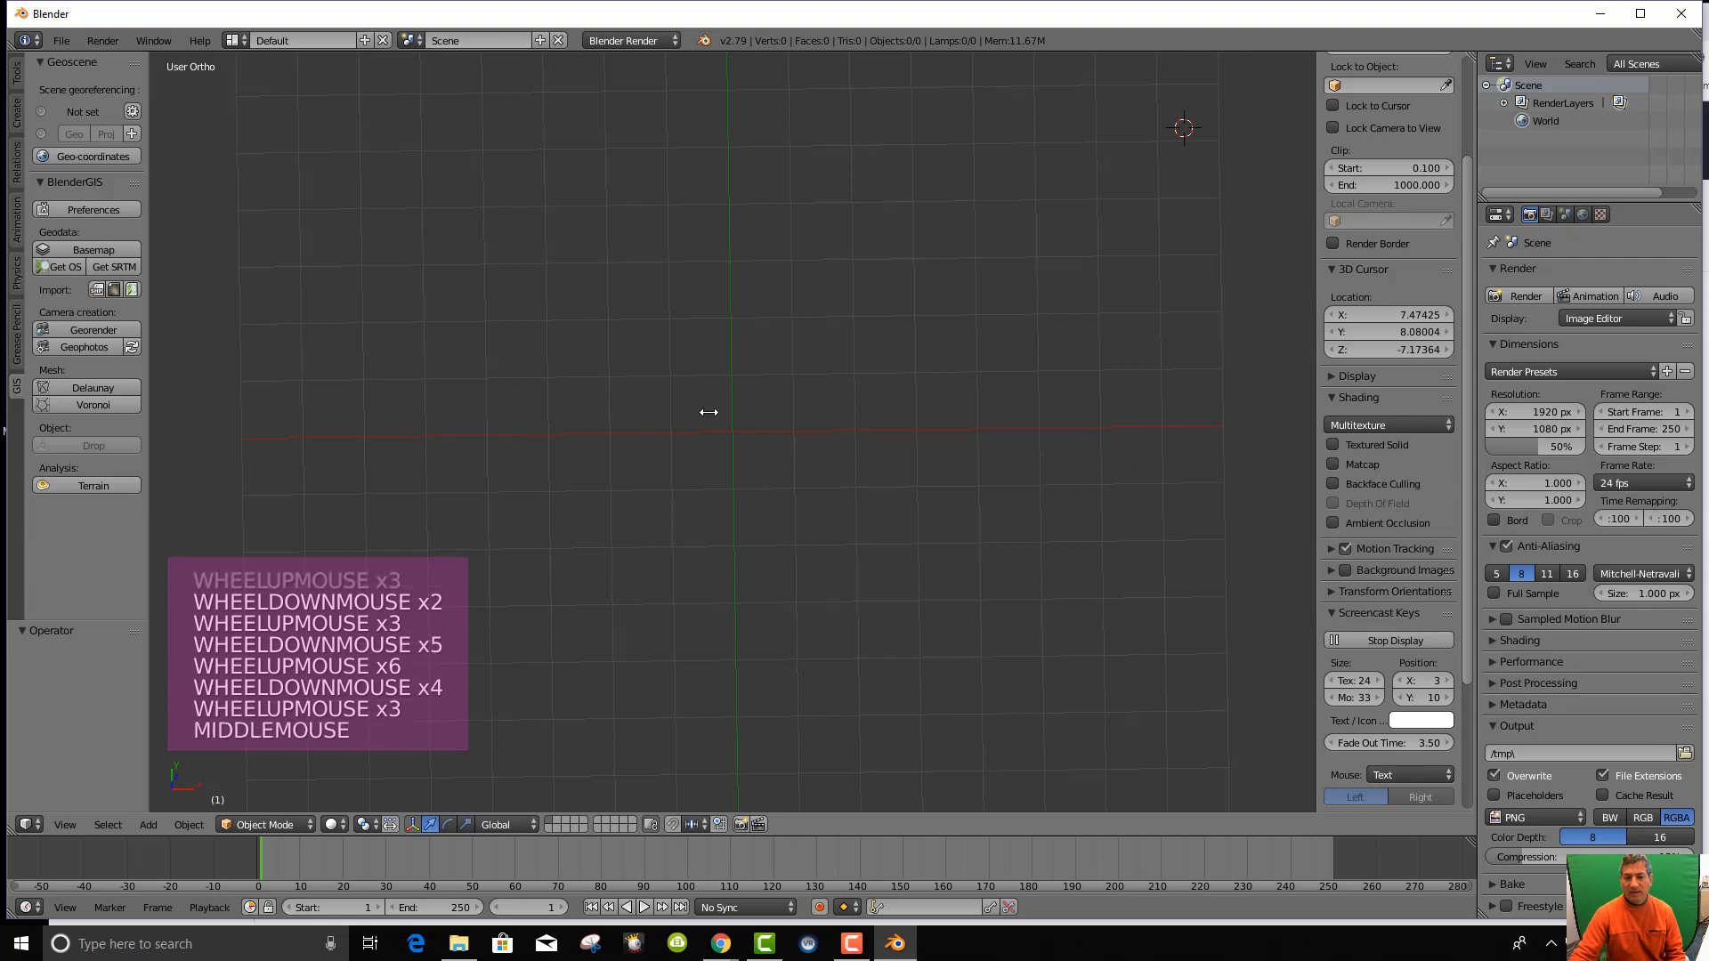
{"action": "middle_click", "coordinate": [710, 412]}
{"action": "scroll", "coordinate": [710, 412], "scroll_direction": "up", "scroll_amount": 1}
{"action": "scroll", "coordinate": [709, 412], "scroll_direction": "down", "scroll_amount": 1}
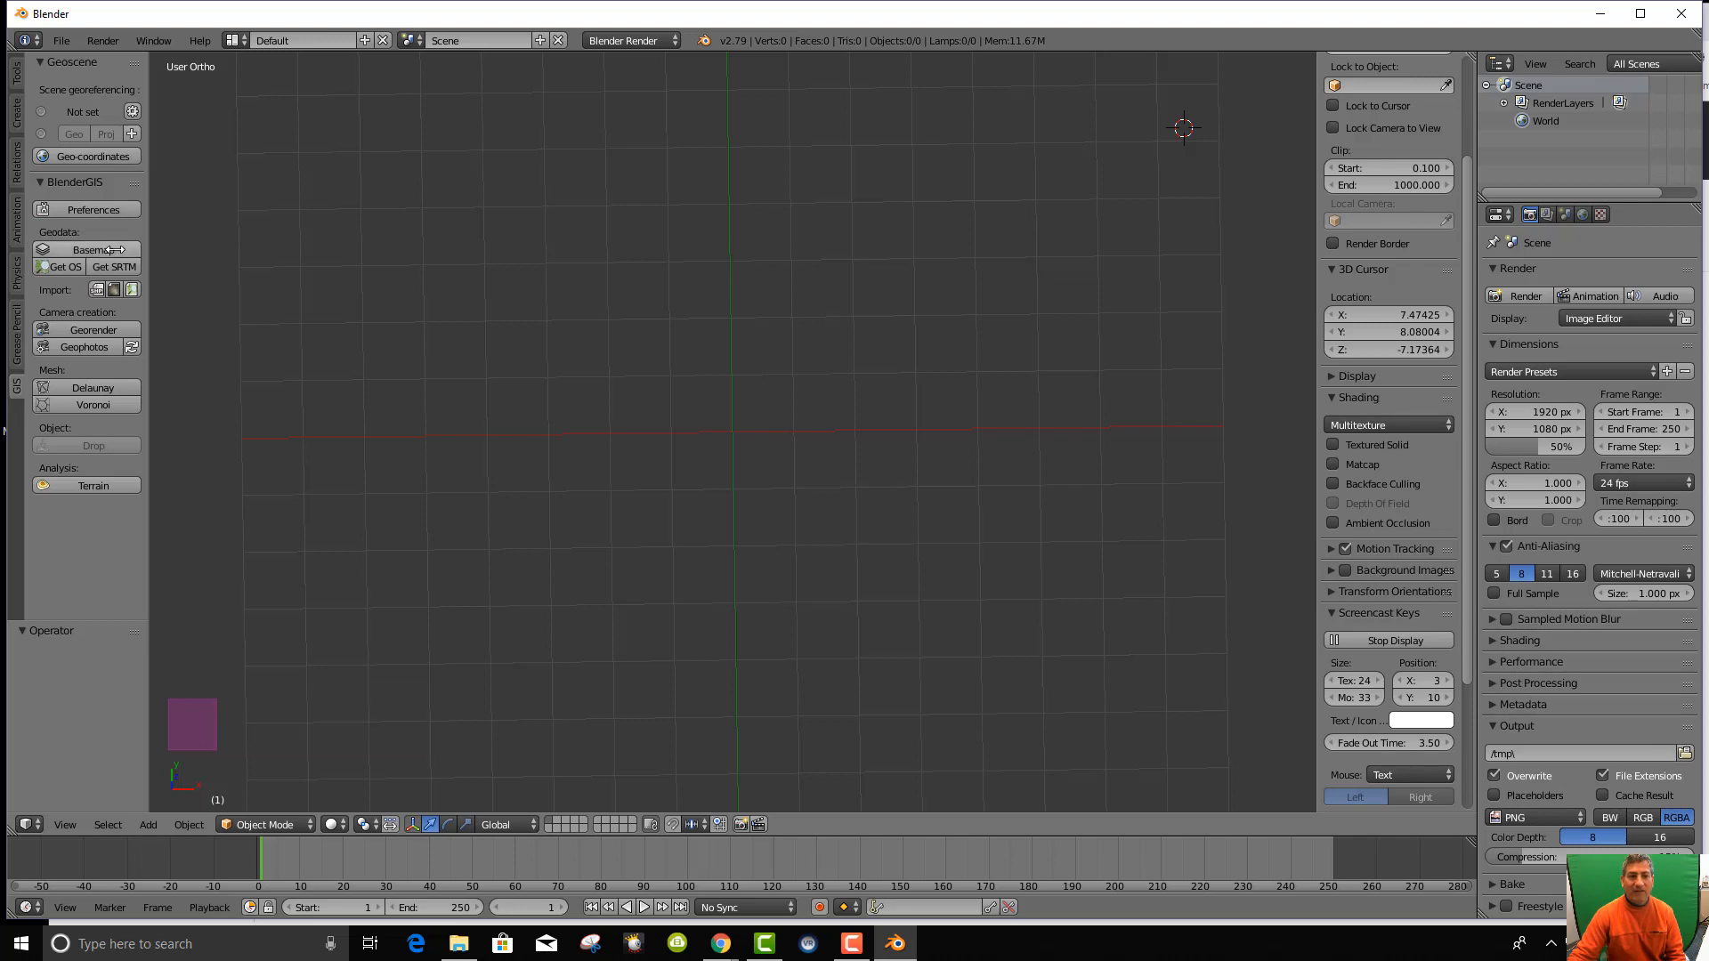
Open BlenderGIS preferences and browse the basemap cache folder to the PCGS Tutorials bookmark.
{"action": "left_click", "coordinate": [88, 217]}
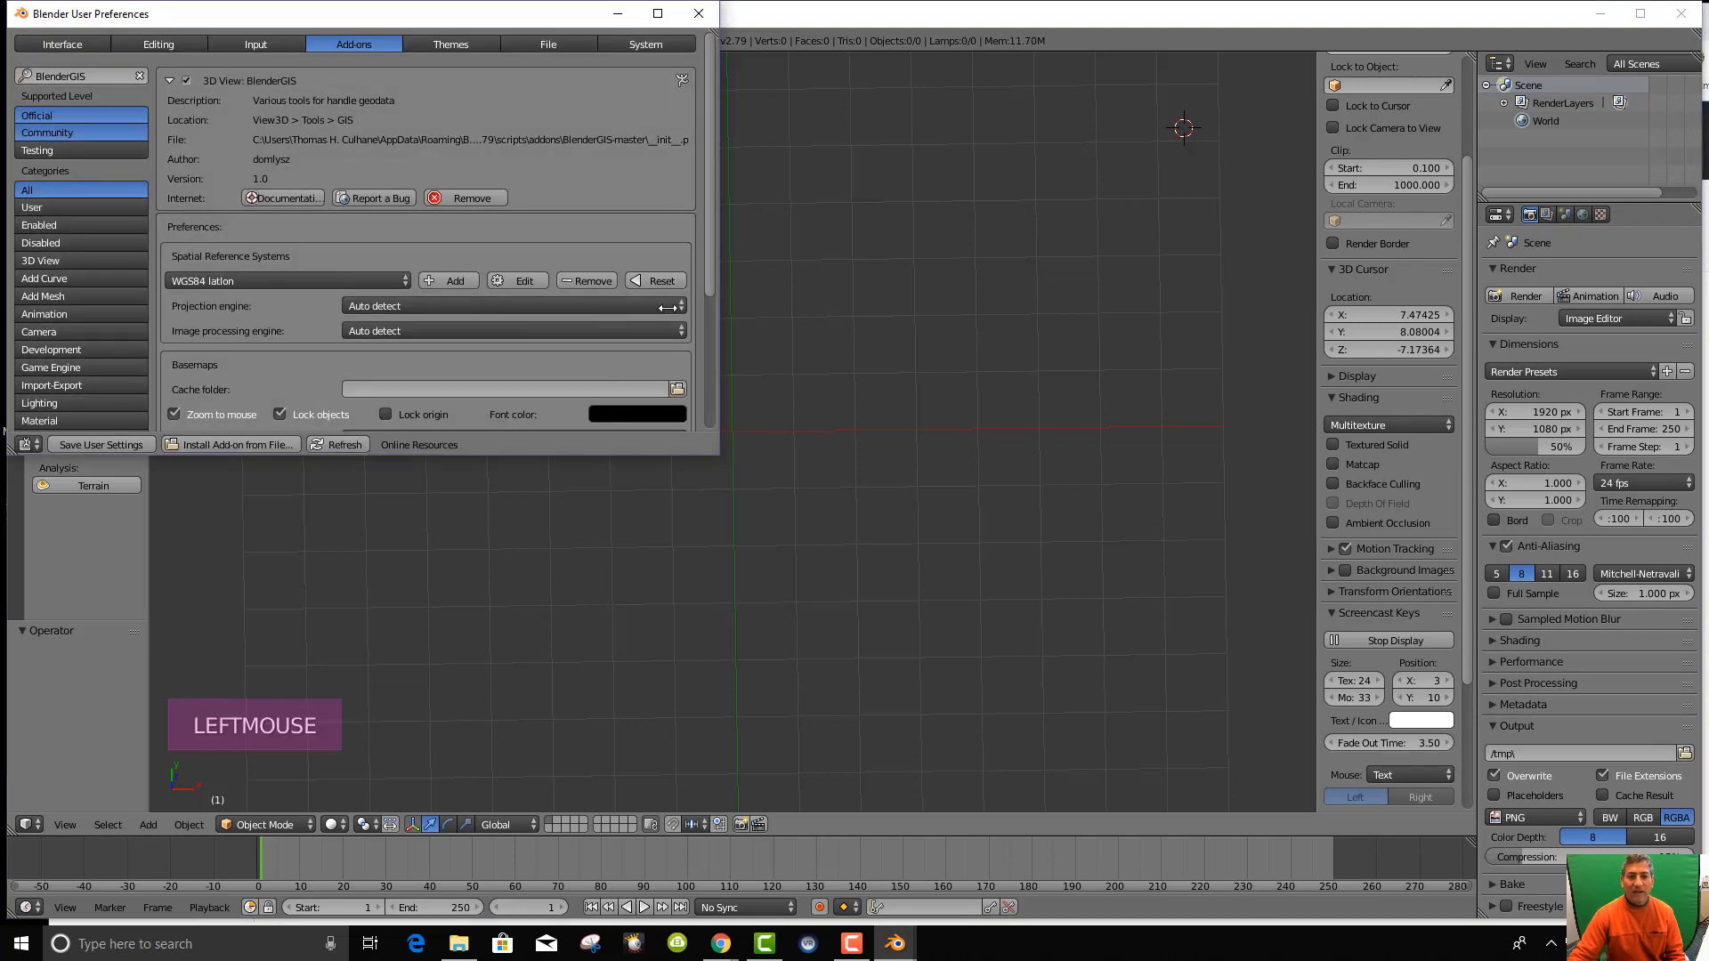
{"action": "left_click", "coordinate": [678, 389]}
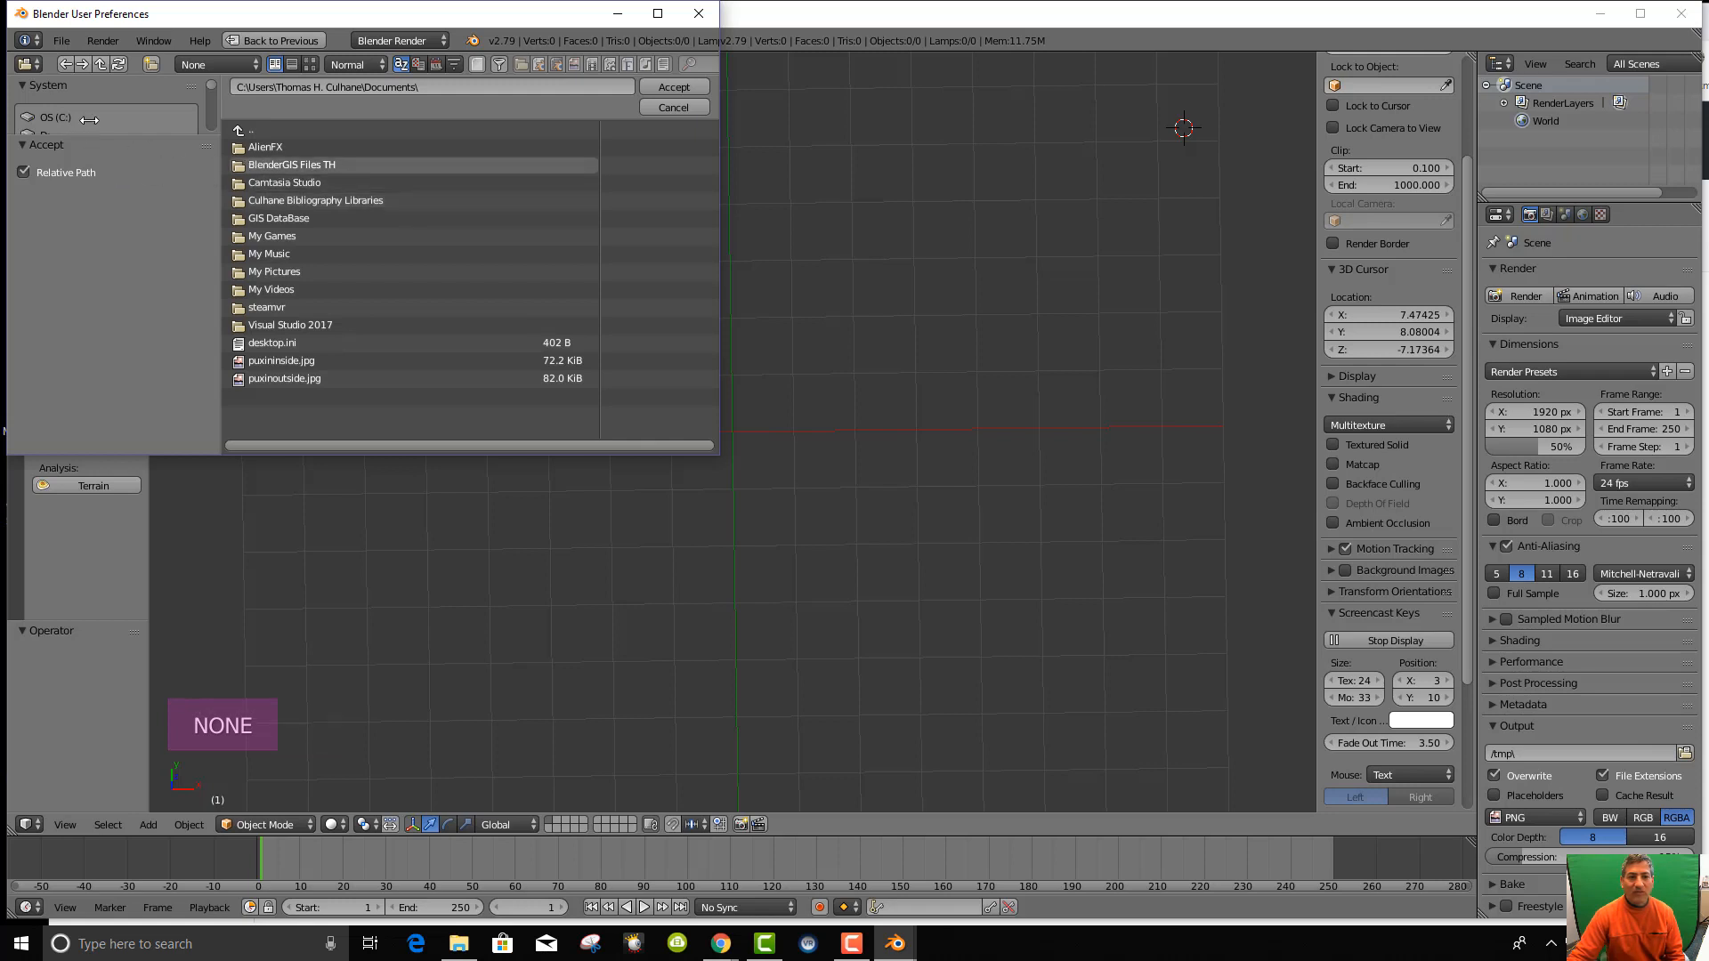
{"action": "scroll", "coordinate": [89, 119], "scroll_direction": "down", "scroll_amount": 2}
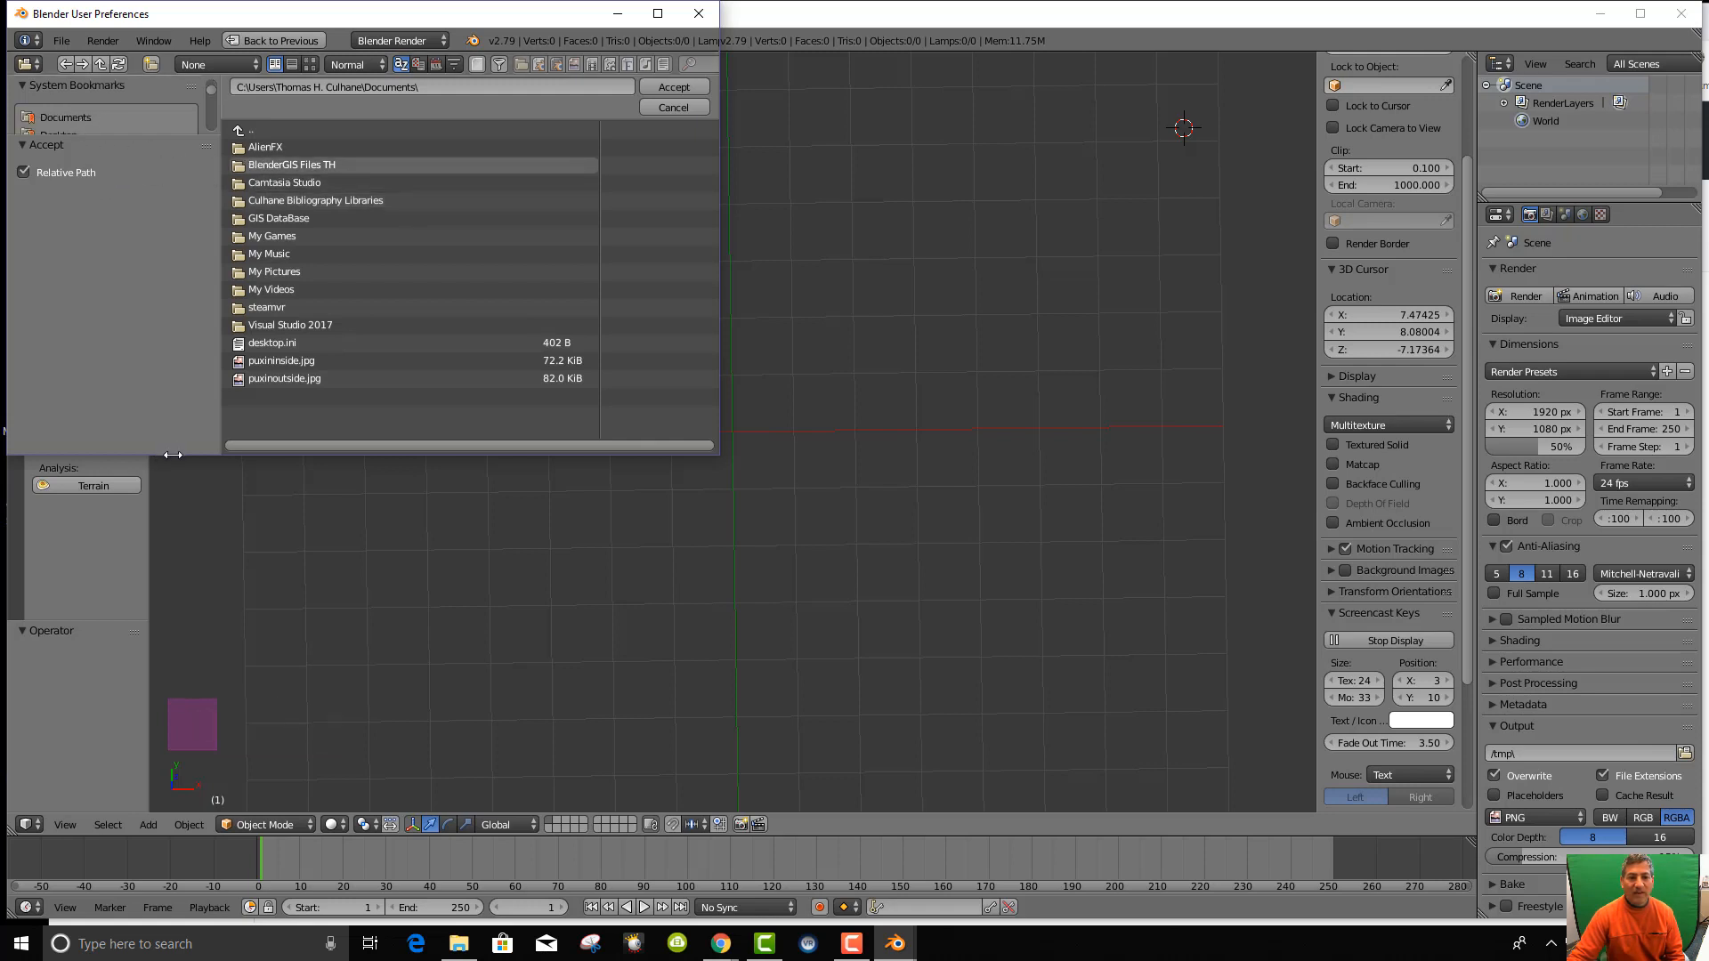
{"action": "left_click_drag", "start_coordinate": [174, 461], "coordinate": [169, 712]}
{"action": "left_click", "coordinate": [72, 224]}
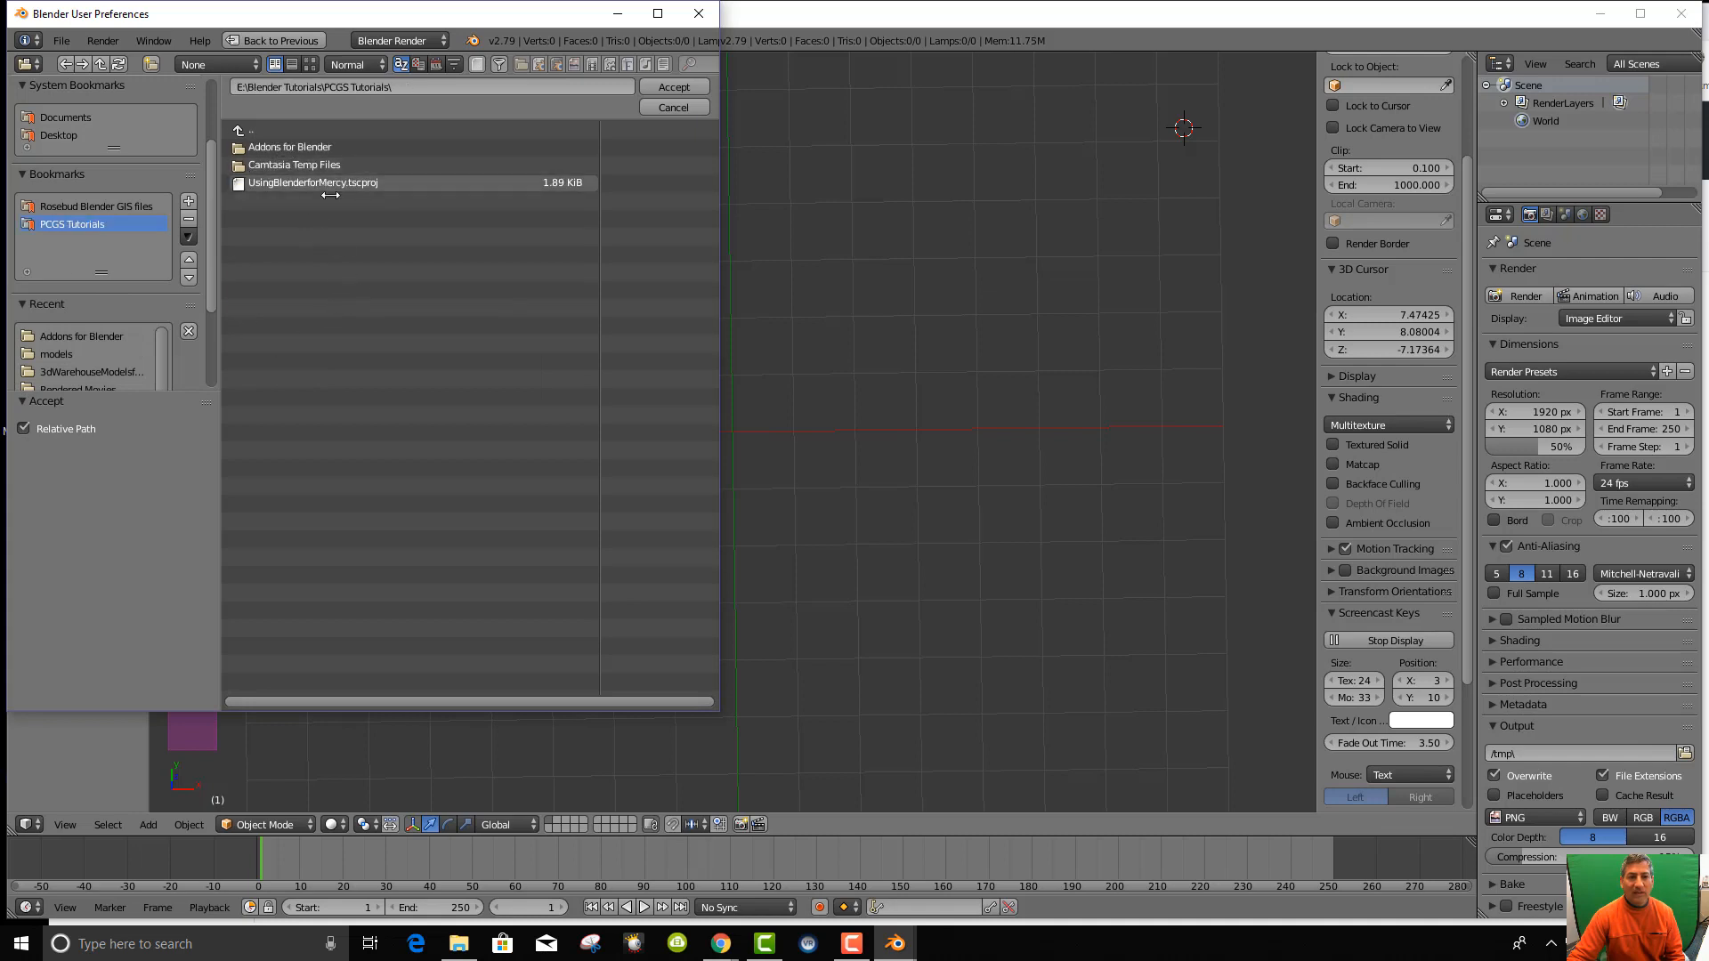
Create a 'BlenderGIS Temp Files' folder there and accept it as the cache folder.
{"action": "left_click", "coordinate": [153, 64]}
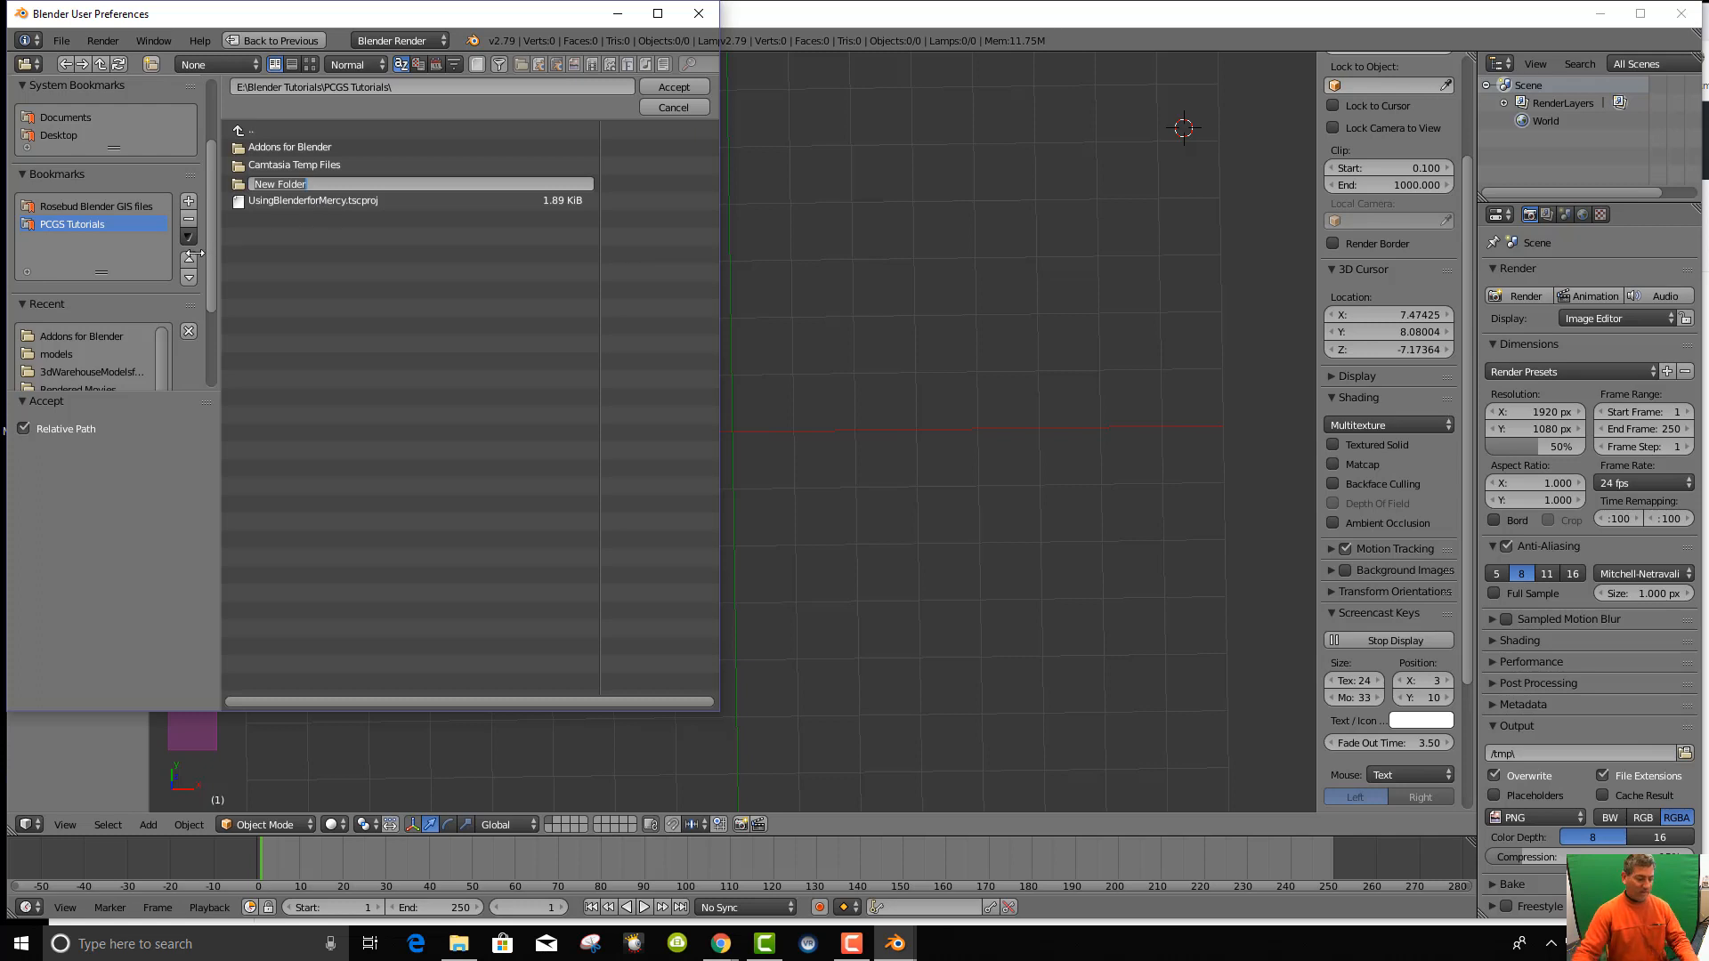
{"action": "type", "text": "BlenderGIS"}
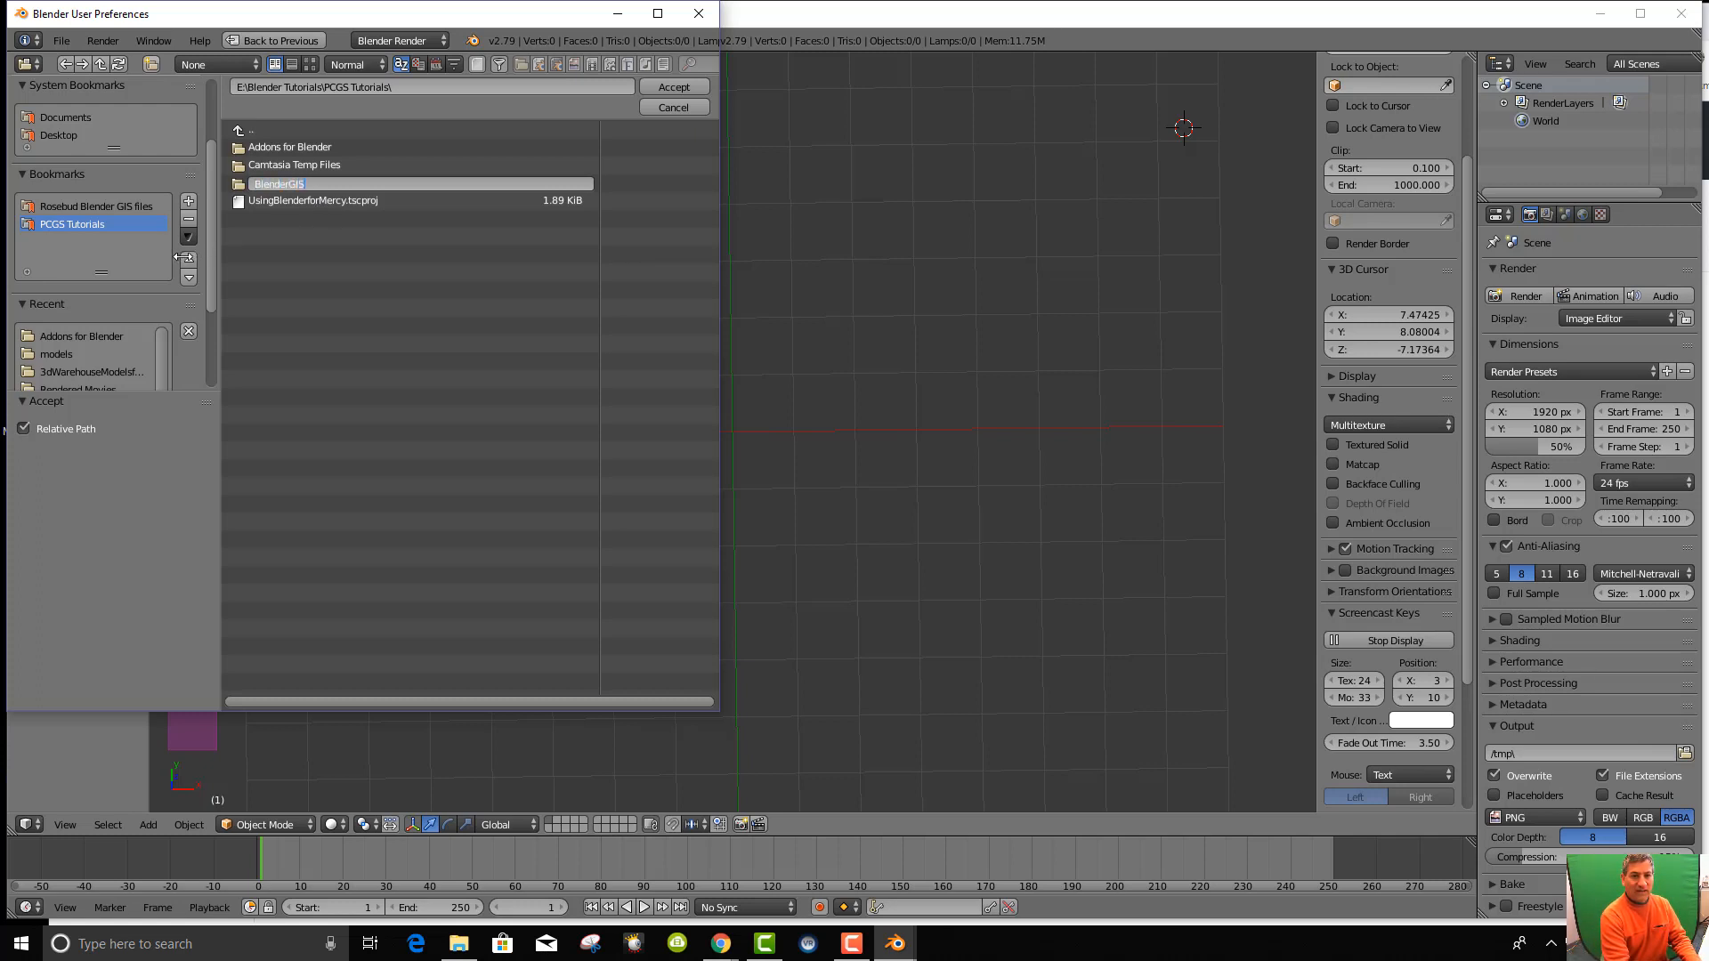
{"action": "type", "text": " Temp Files"}
{"action": "key", "text": "Return"}
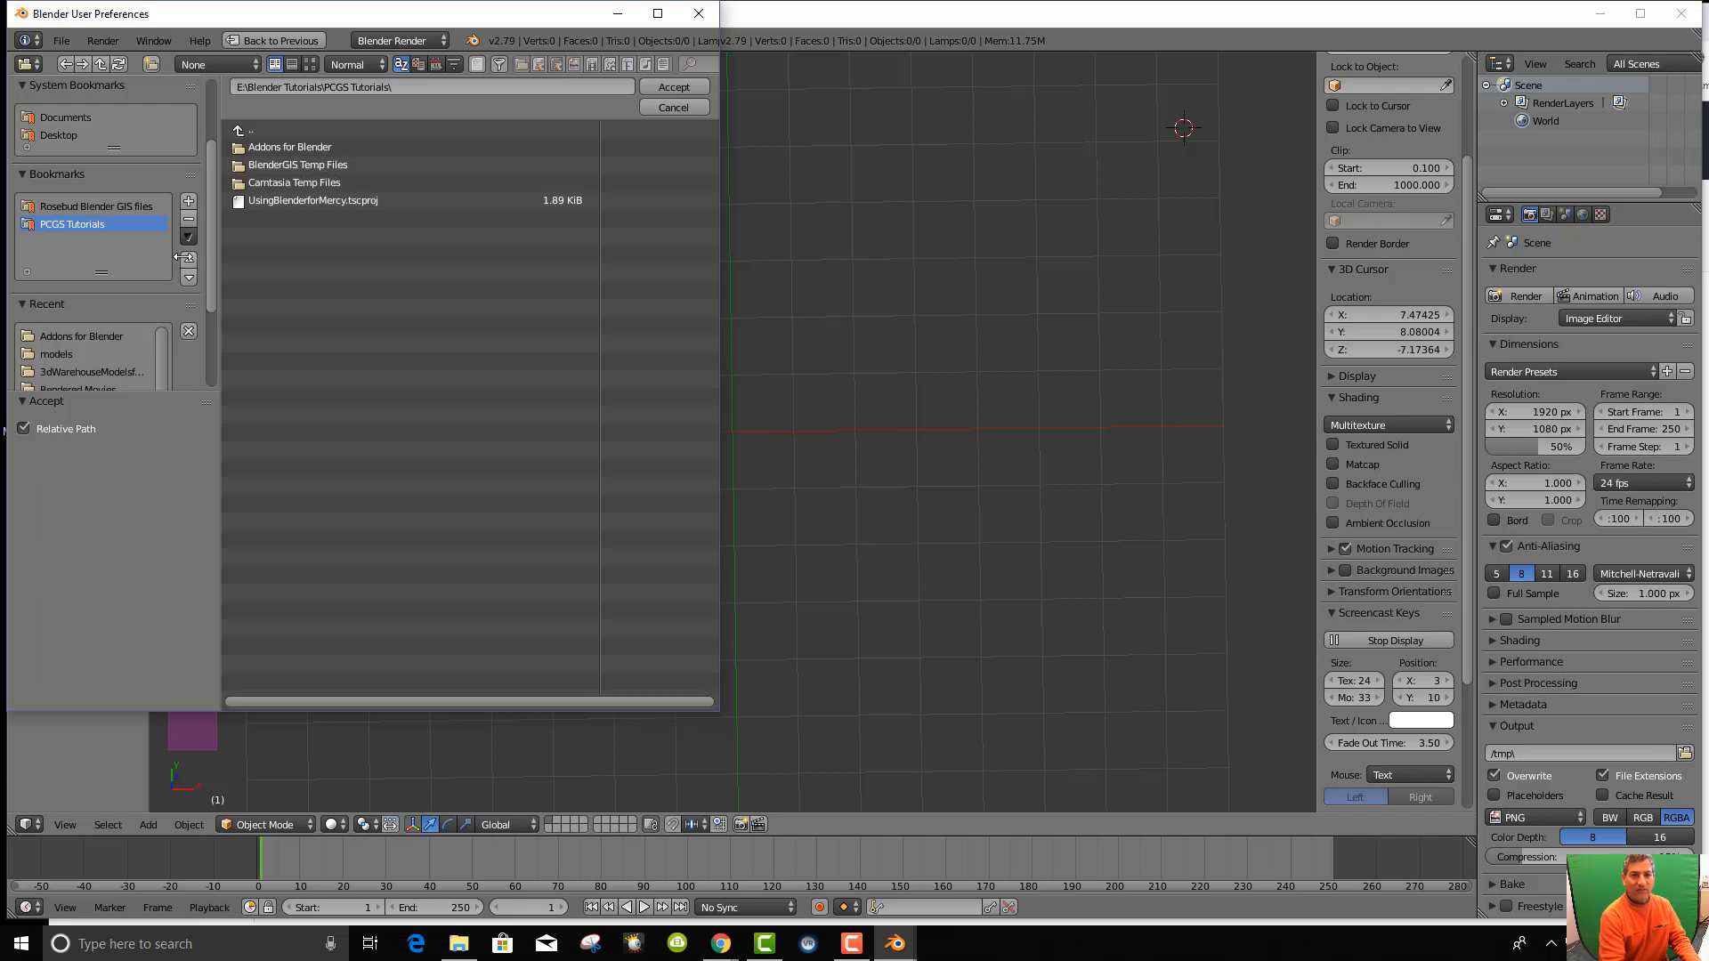
{"action": "double_click", "coordinate": [276, 165]}
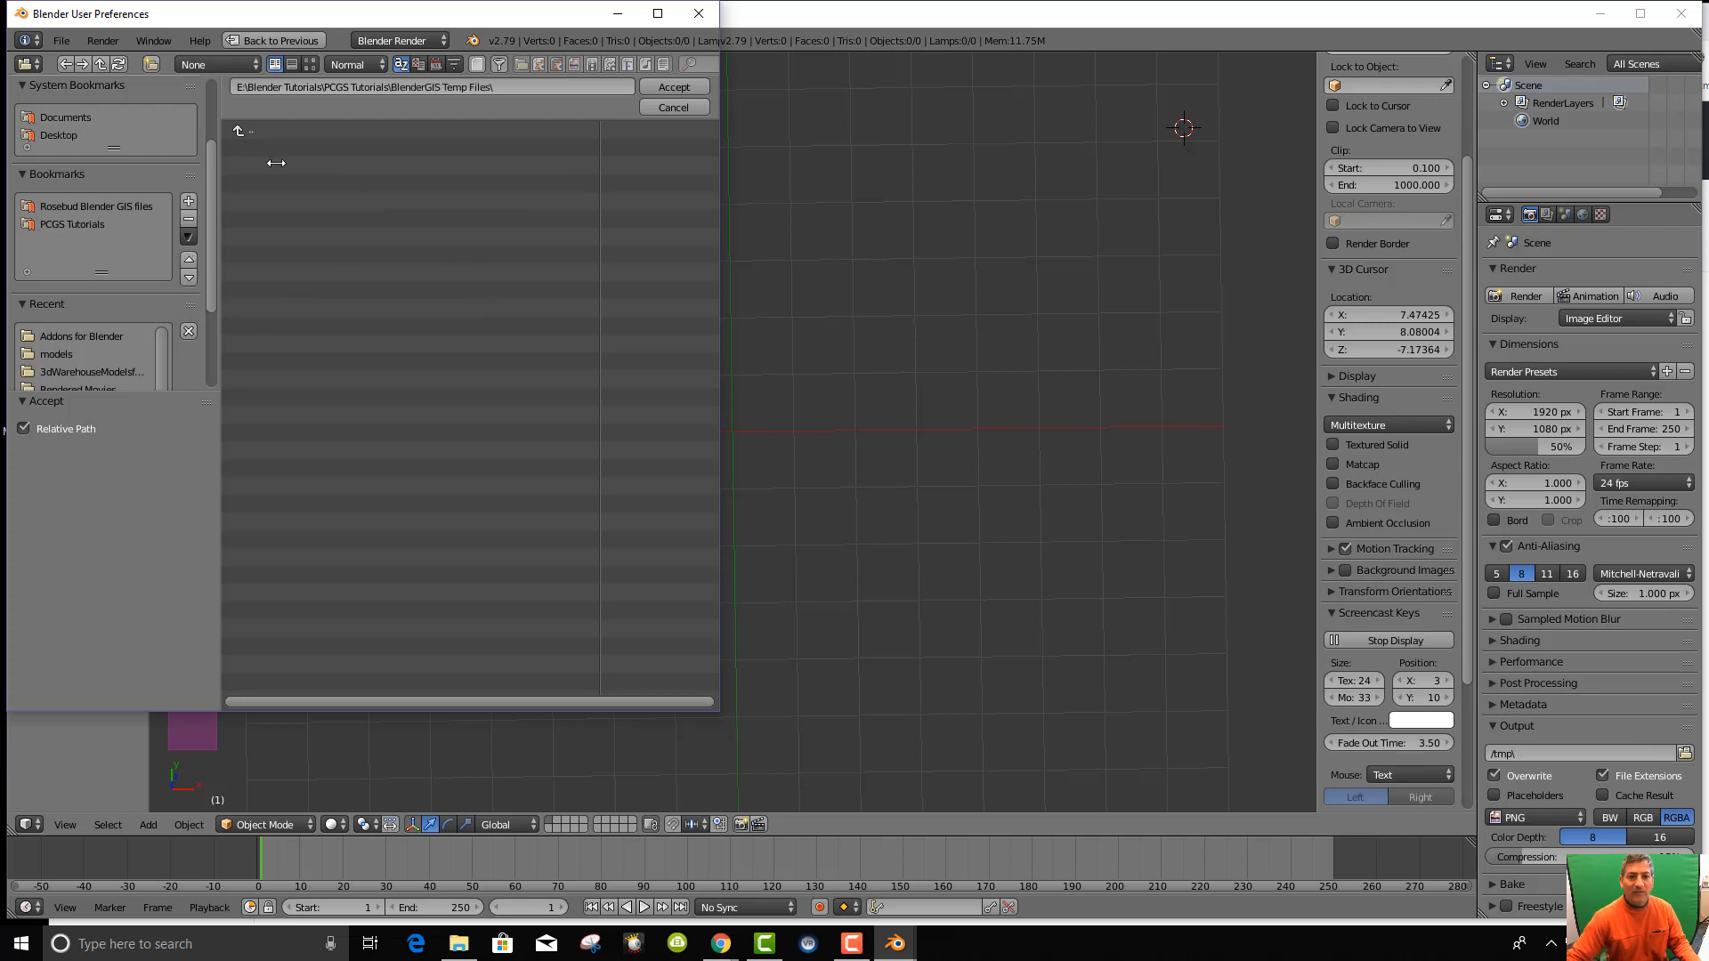
{"action": "left_click", "coordinate": [674, 86]}
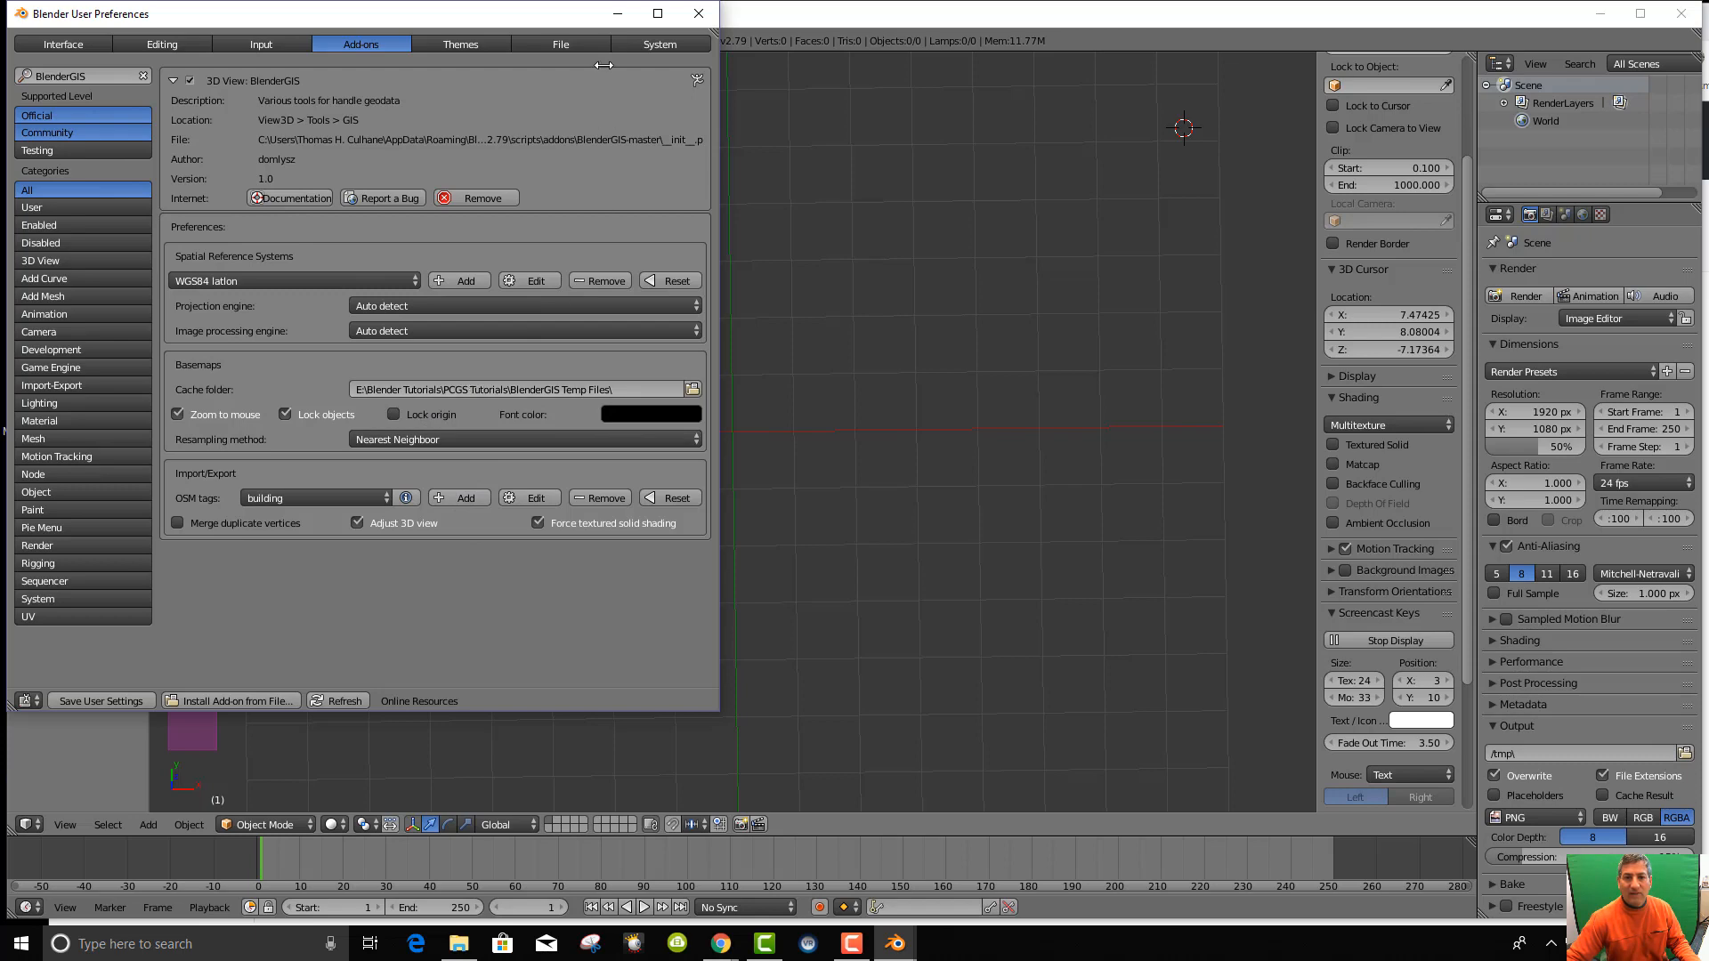
{"action": "left_click", "coordinate": [561, 44]}
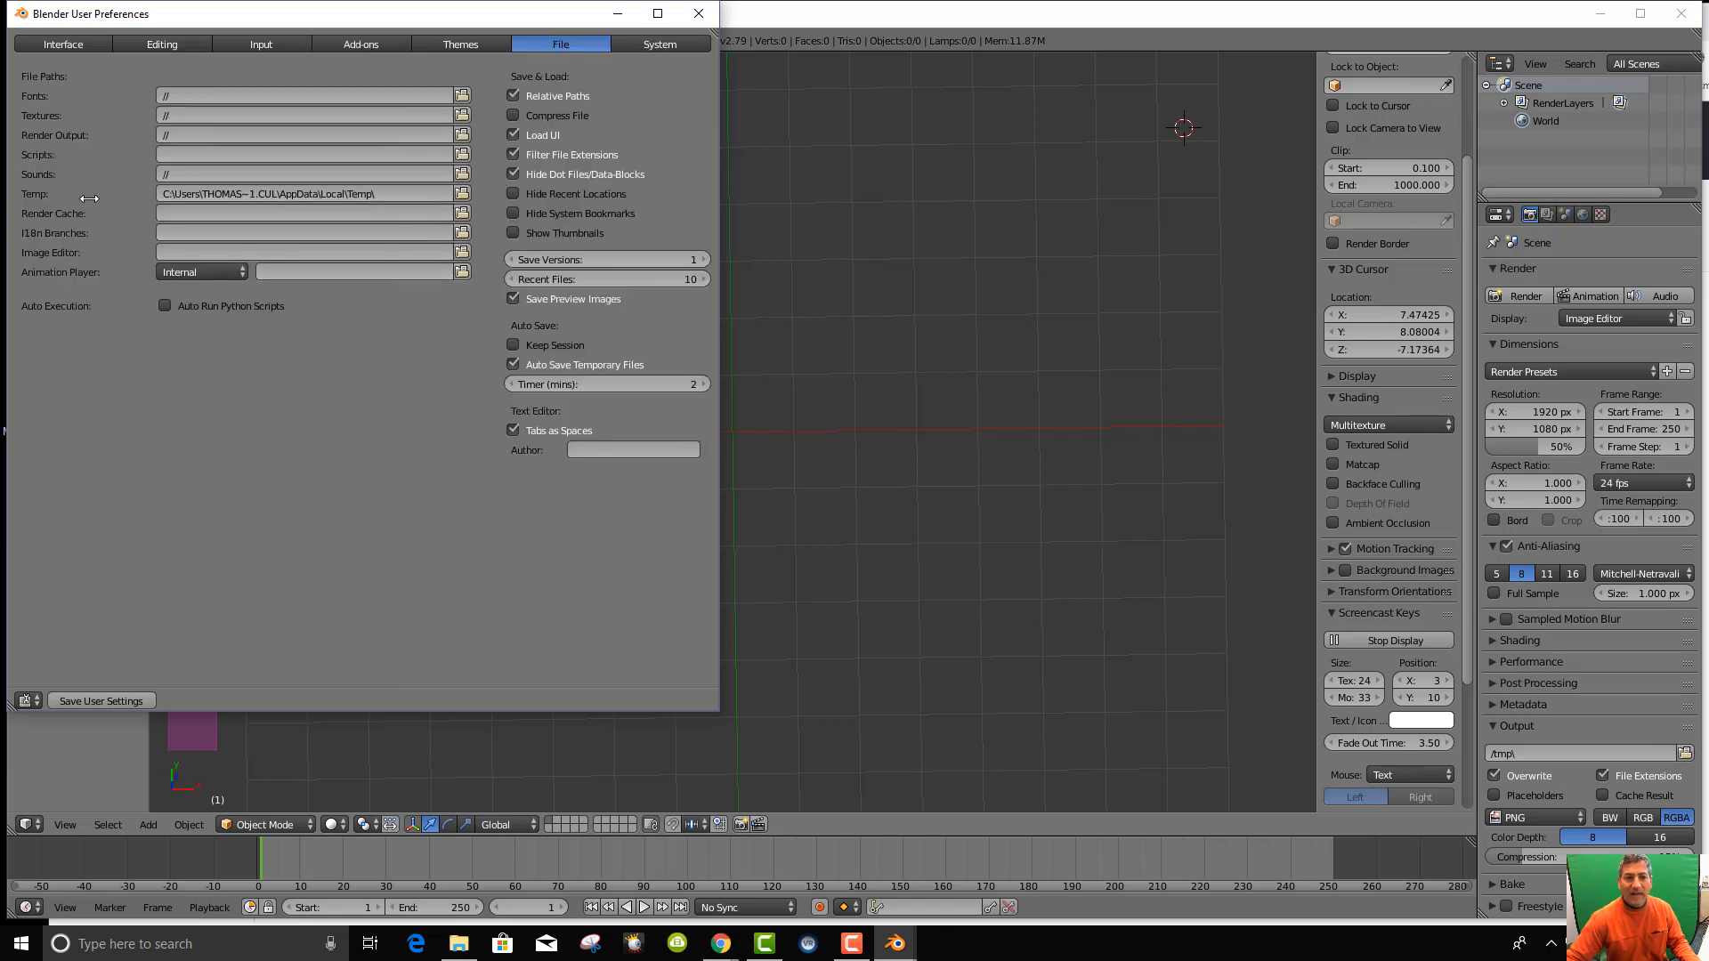
Set the Temp file path to PCGS Tutorials\BlenderGIS Temp Files, check System settings, and close preferences.
{"action": "left_click", "coordinate": [462, 193]}
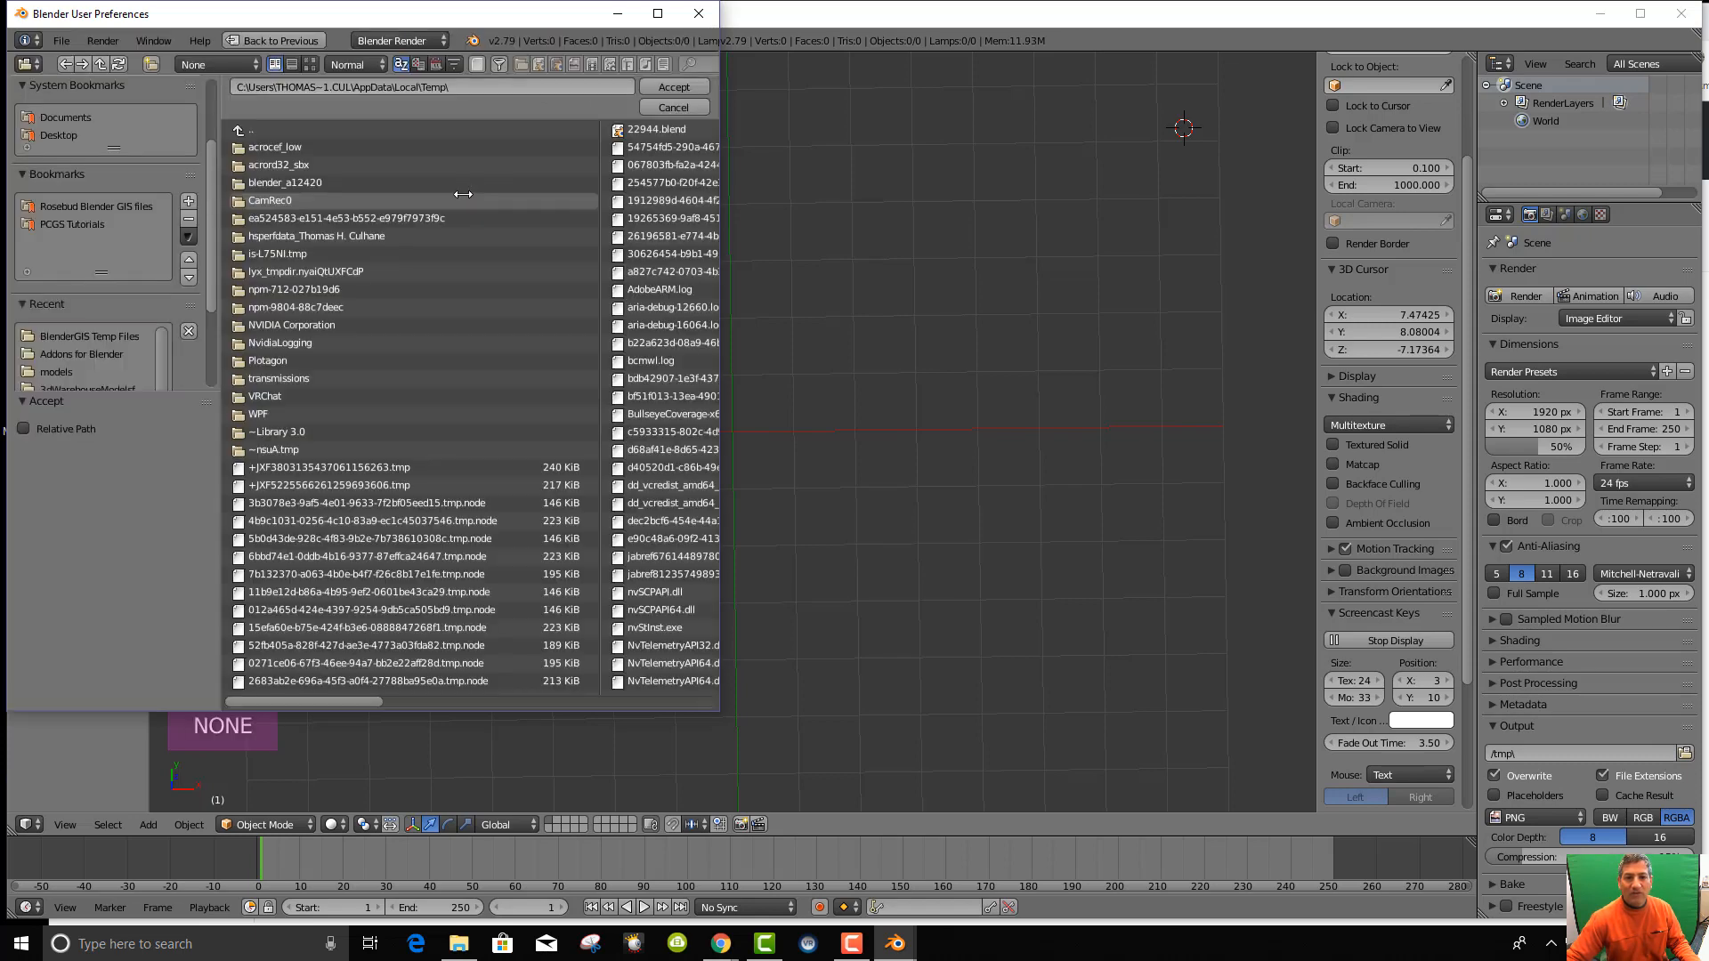
{"action": "left_click", "coordinate": [81, 224]}
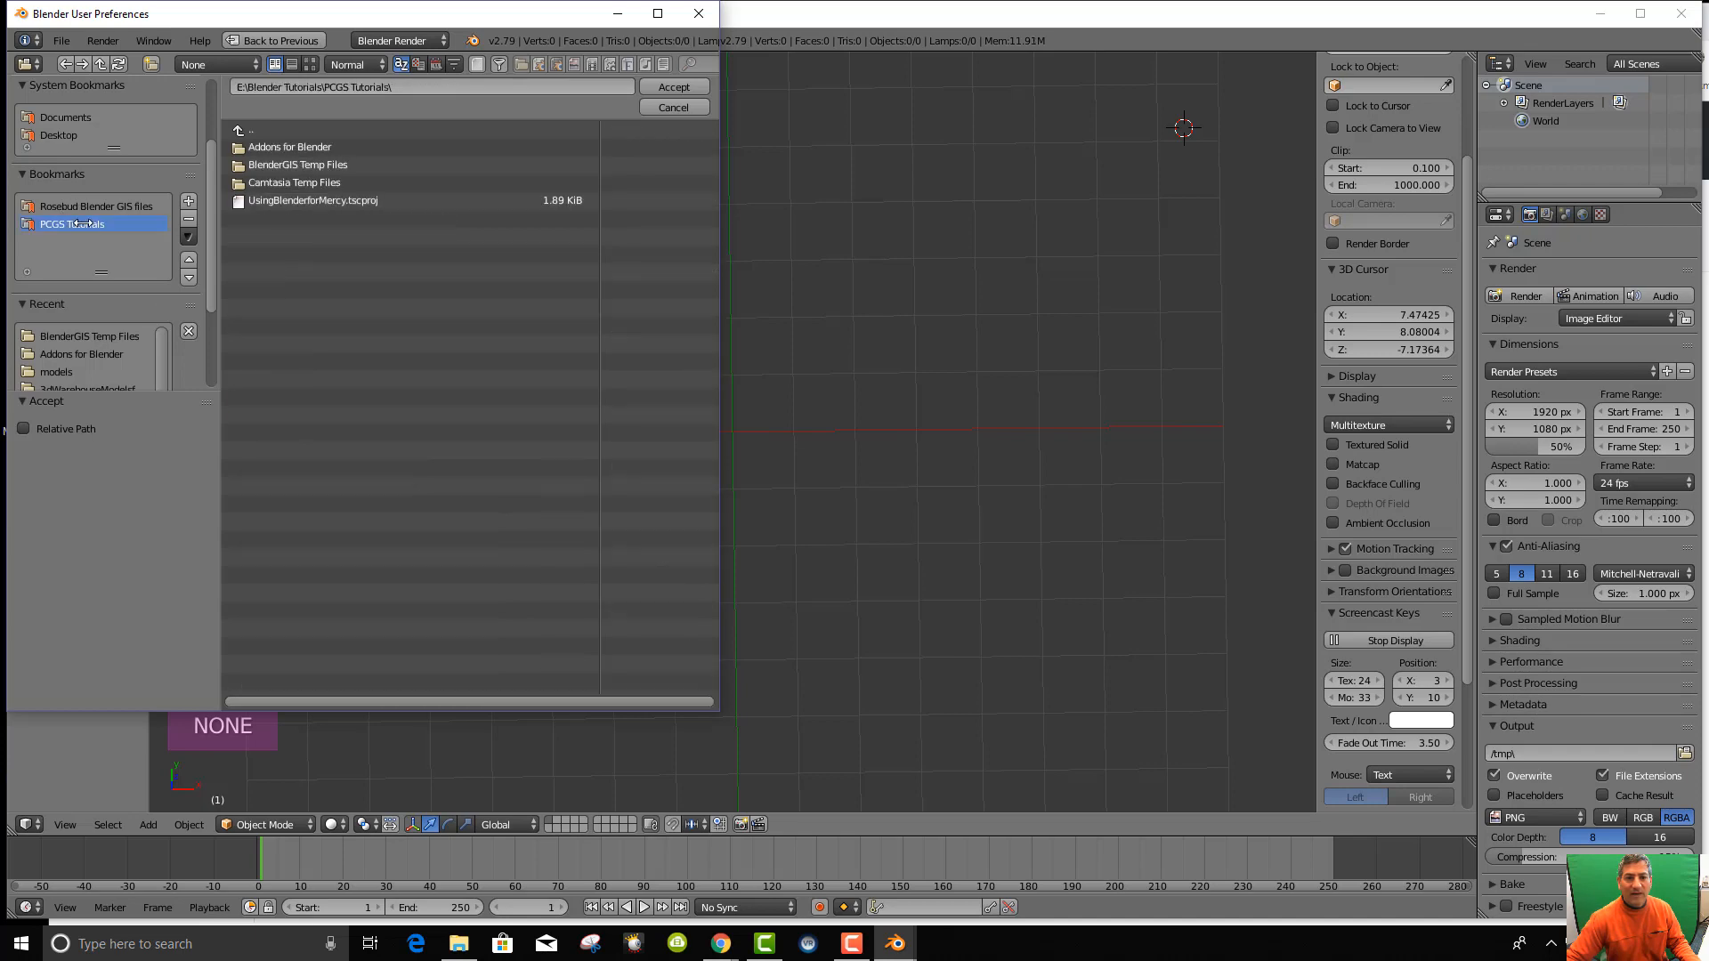
{"action": "left_click", "coordinate": [280, 165]}
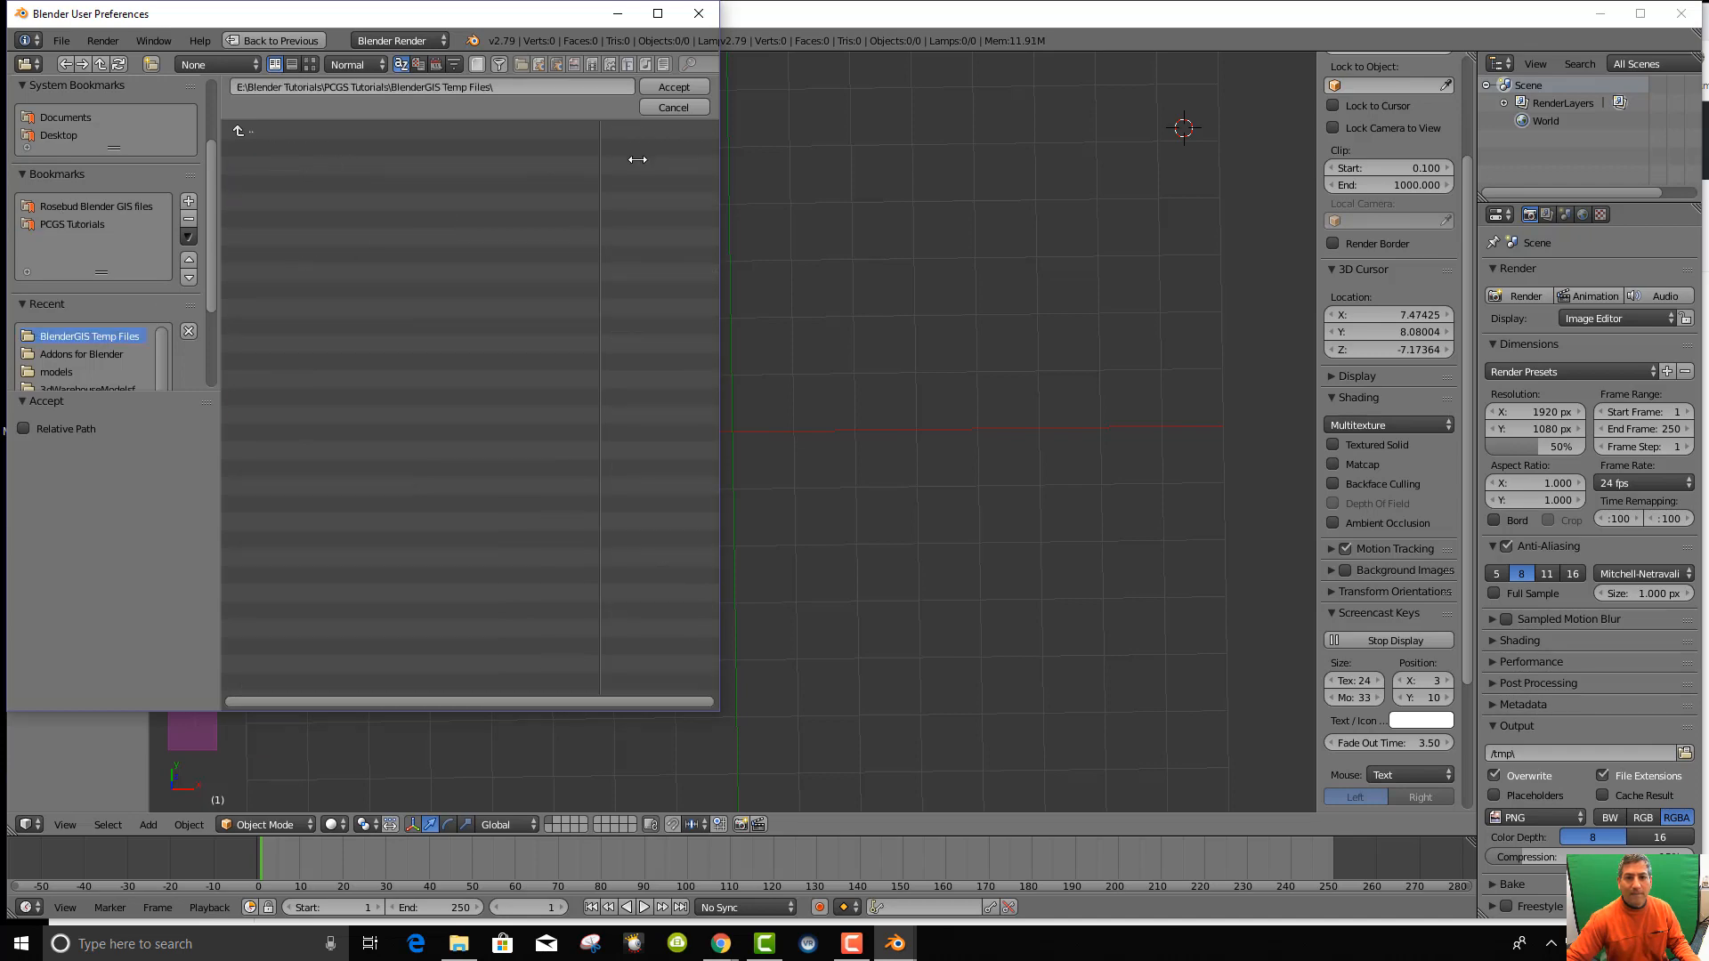
{"action": "left_click", "coordinate": [674, 86]}
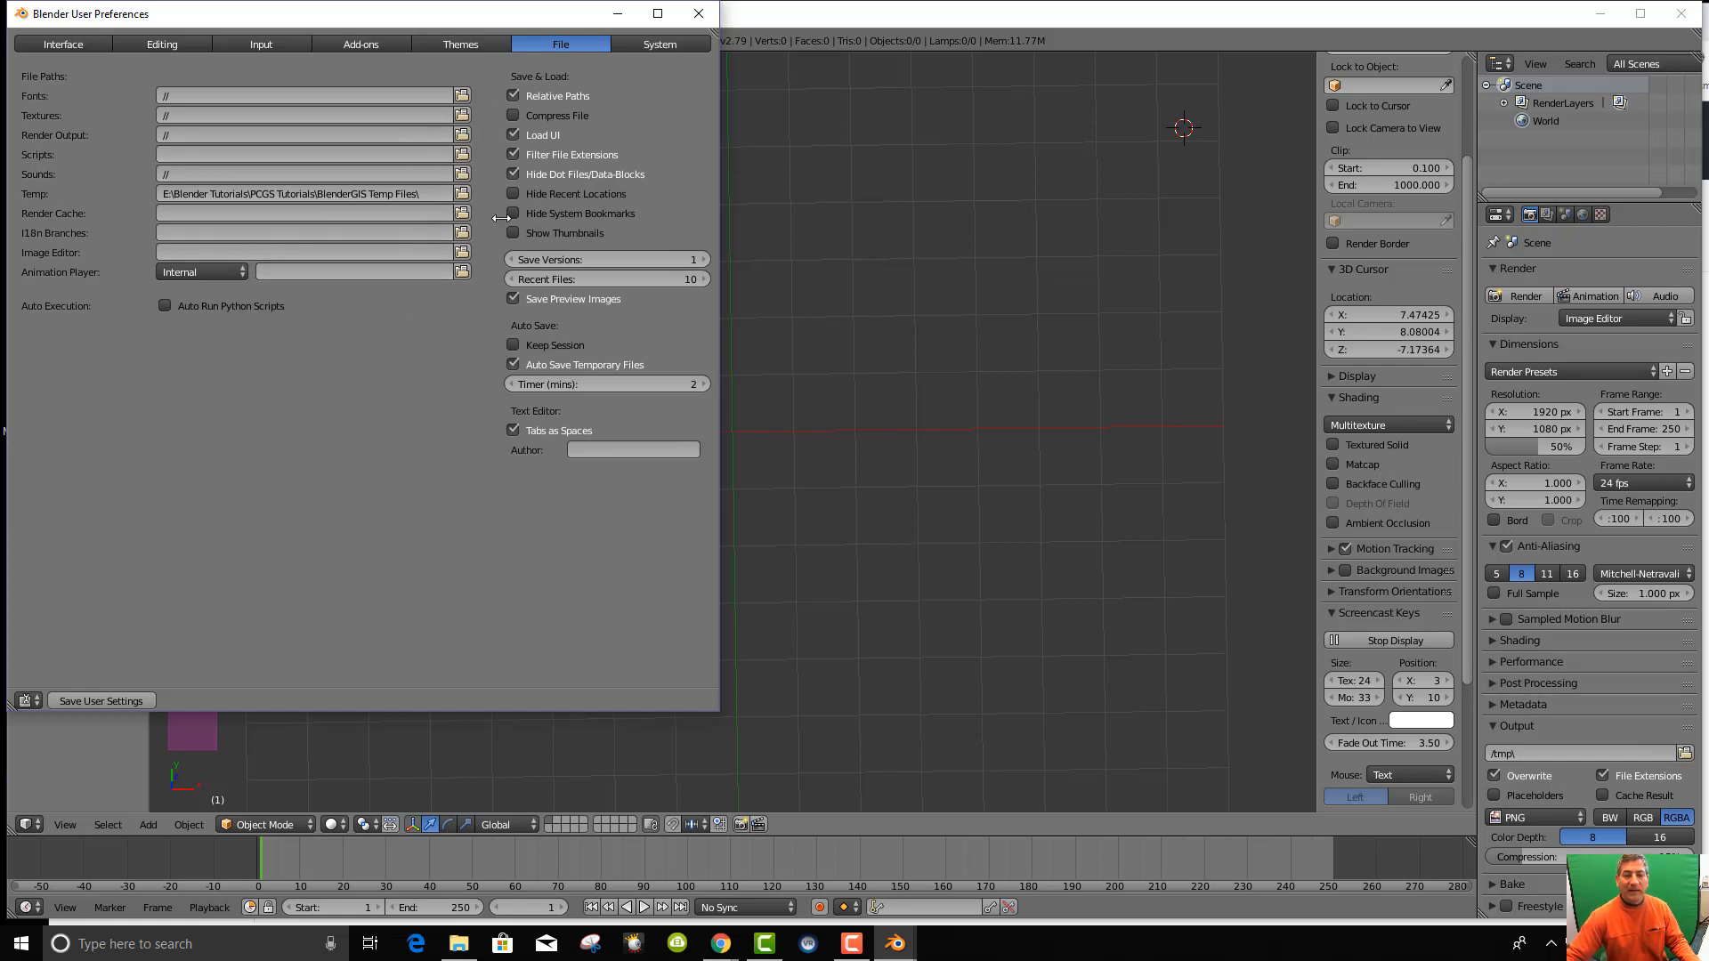
{"action": "left_click", "coordinate": [660, 43]}
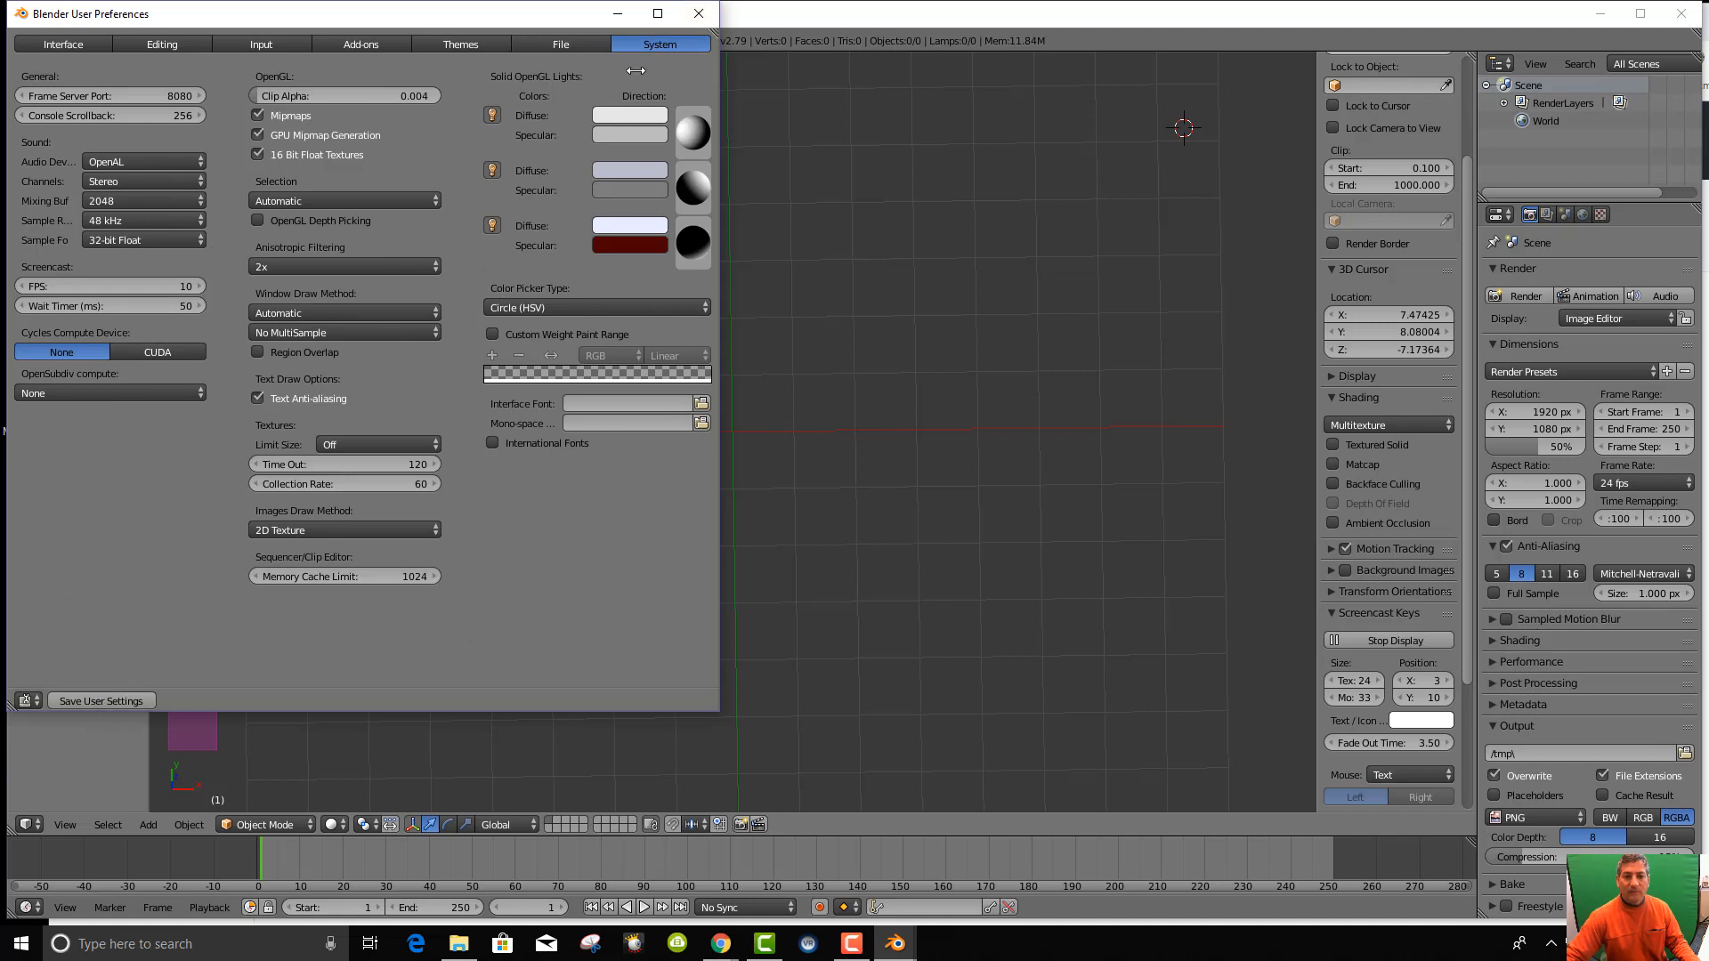
{"action": "left_click", "coordinate": [697, 13]}
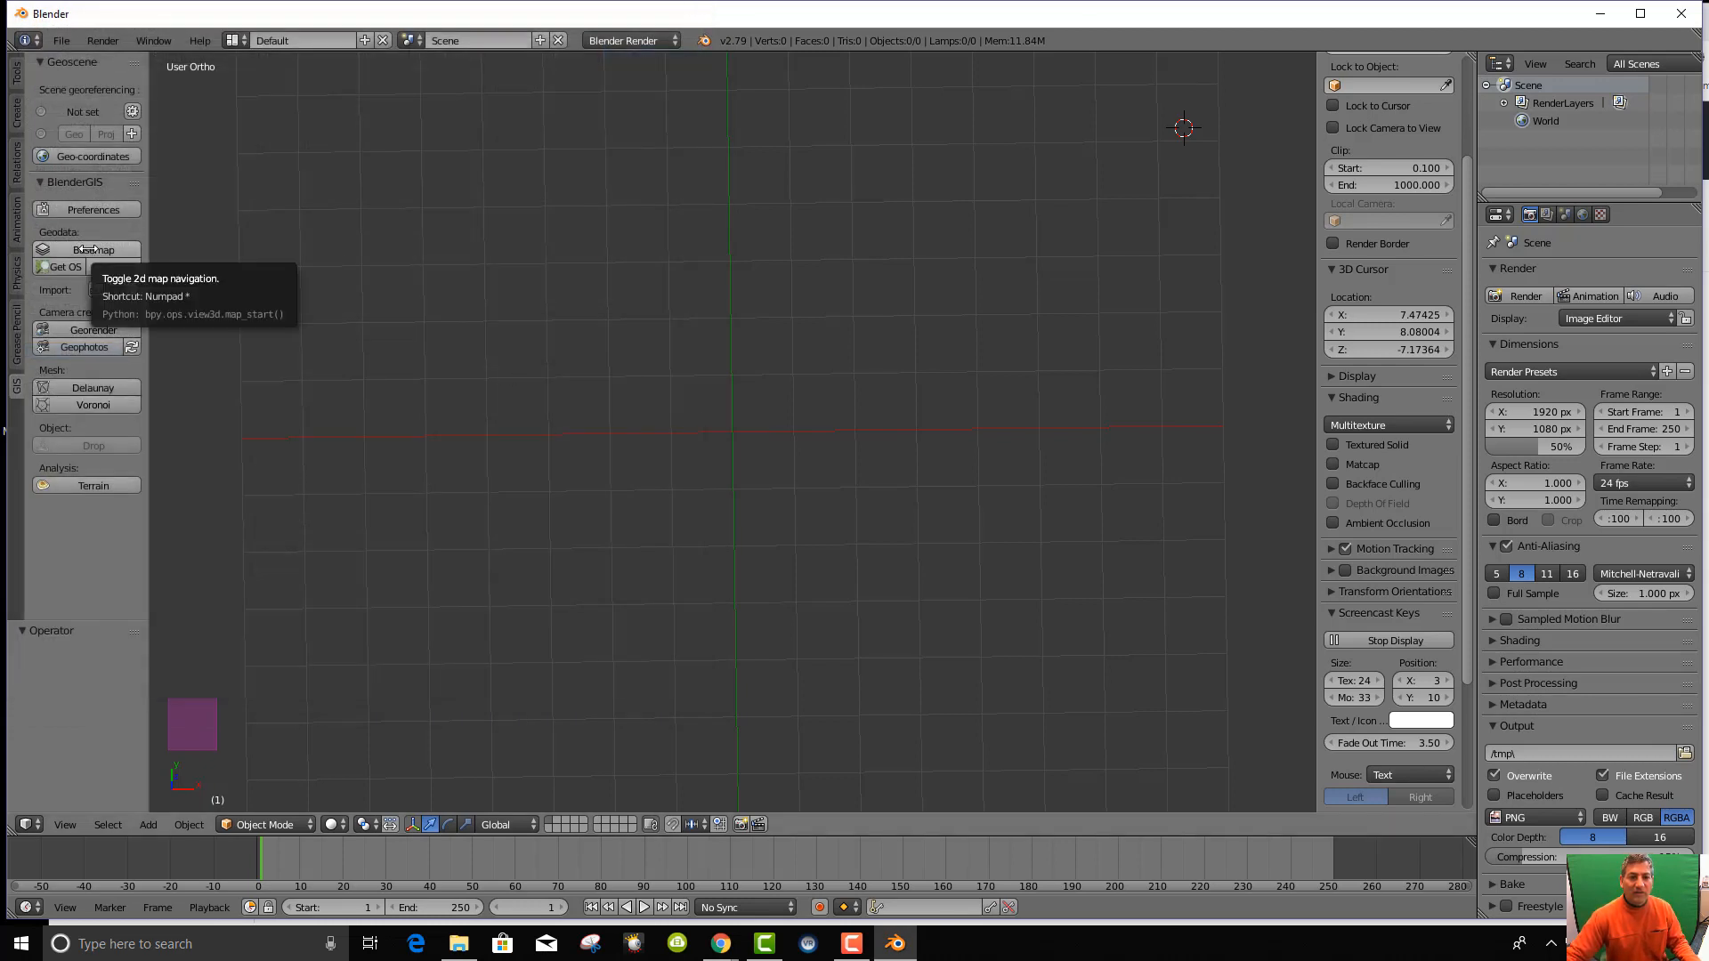
Load a Google Satellite basemap of the whole world from the BlenderGIS Basemap options.
{"action": "left_click", "coordinate": [86, 250]}
{"action": "left_click", "coordinate": [134, 272]}
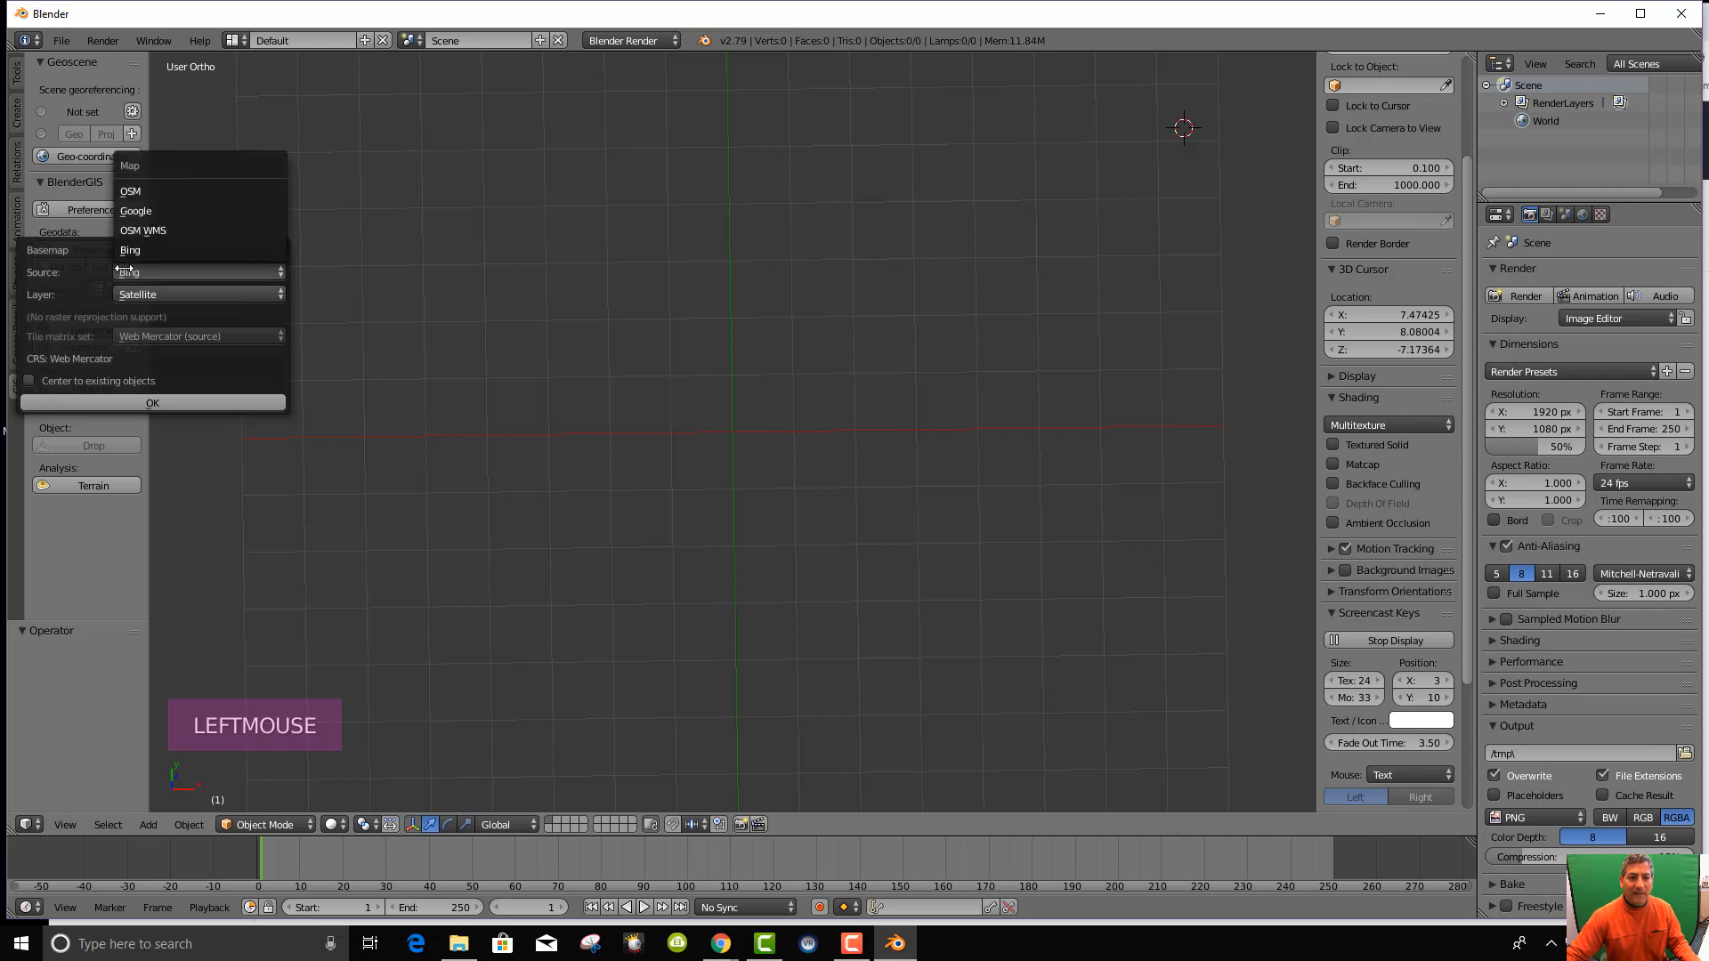
{"action": "left_click", "coordinate": [130, 215]}
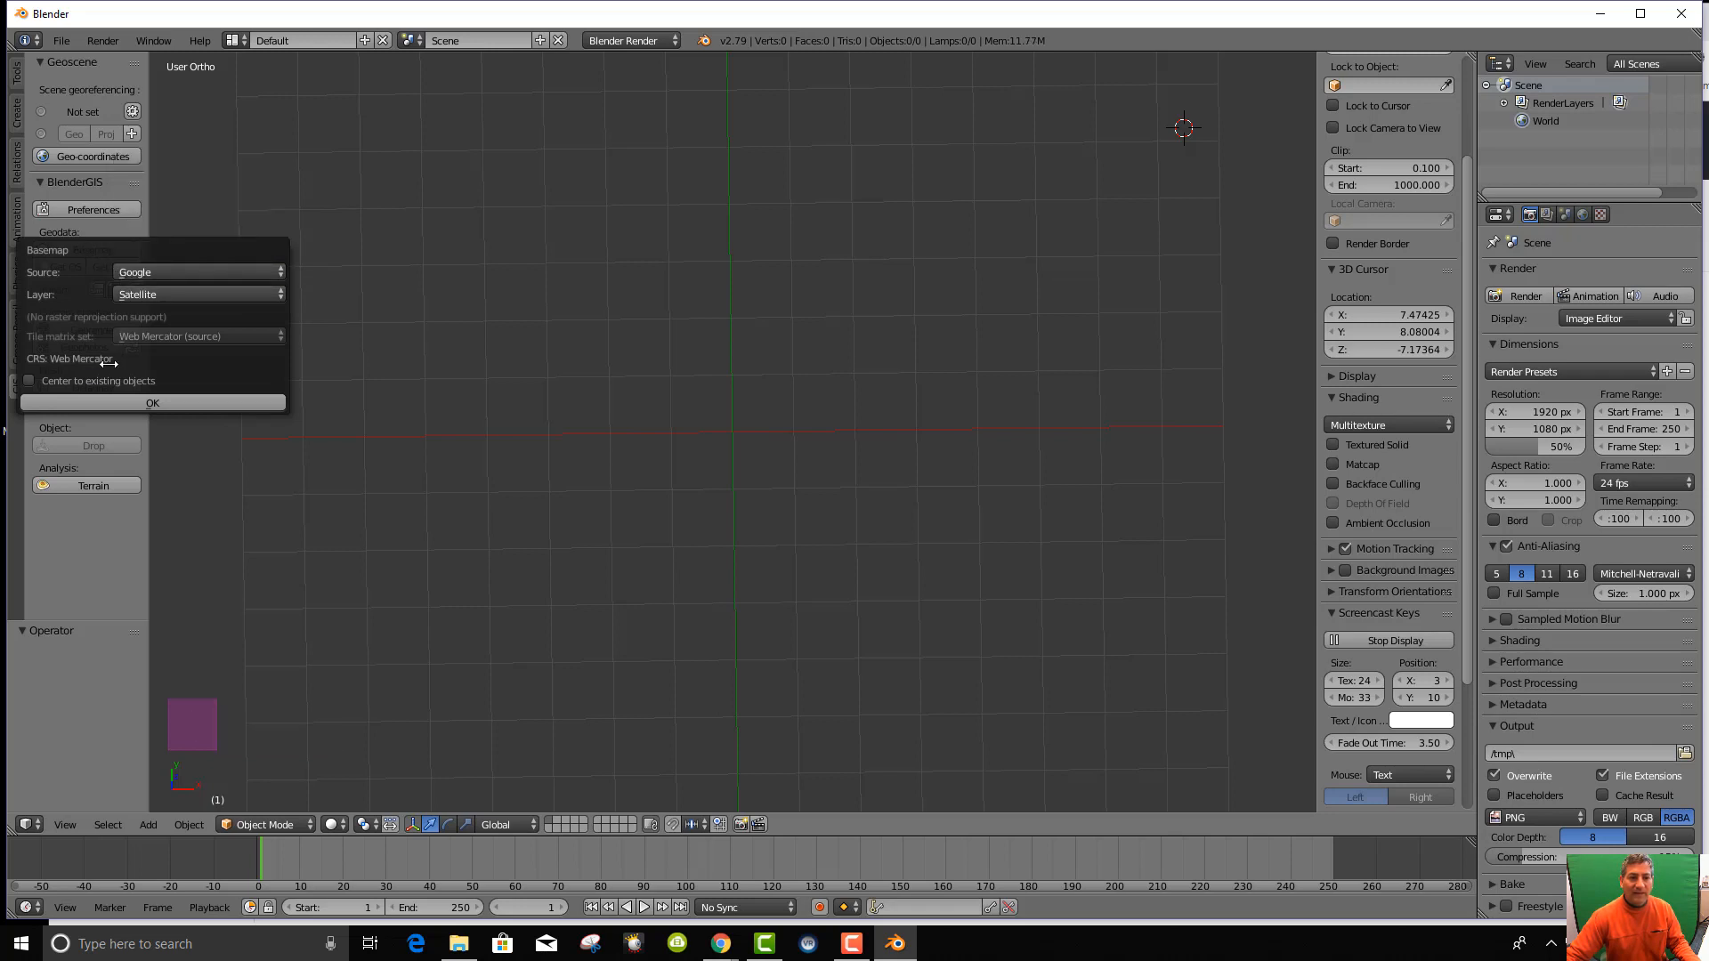
{"action": "left_click", "coordinate": [116, 403]}
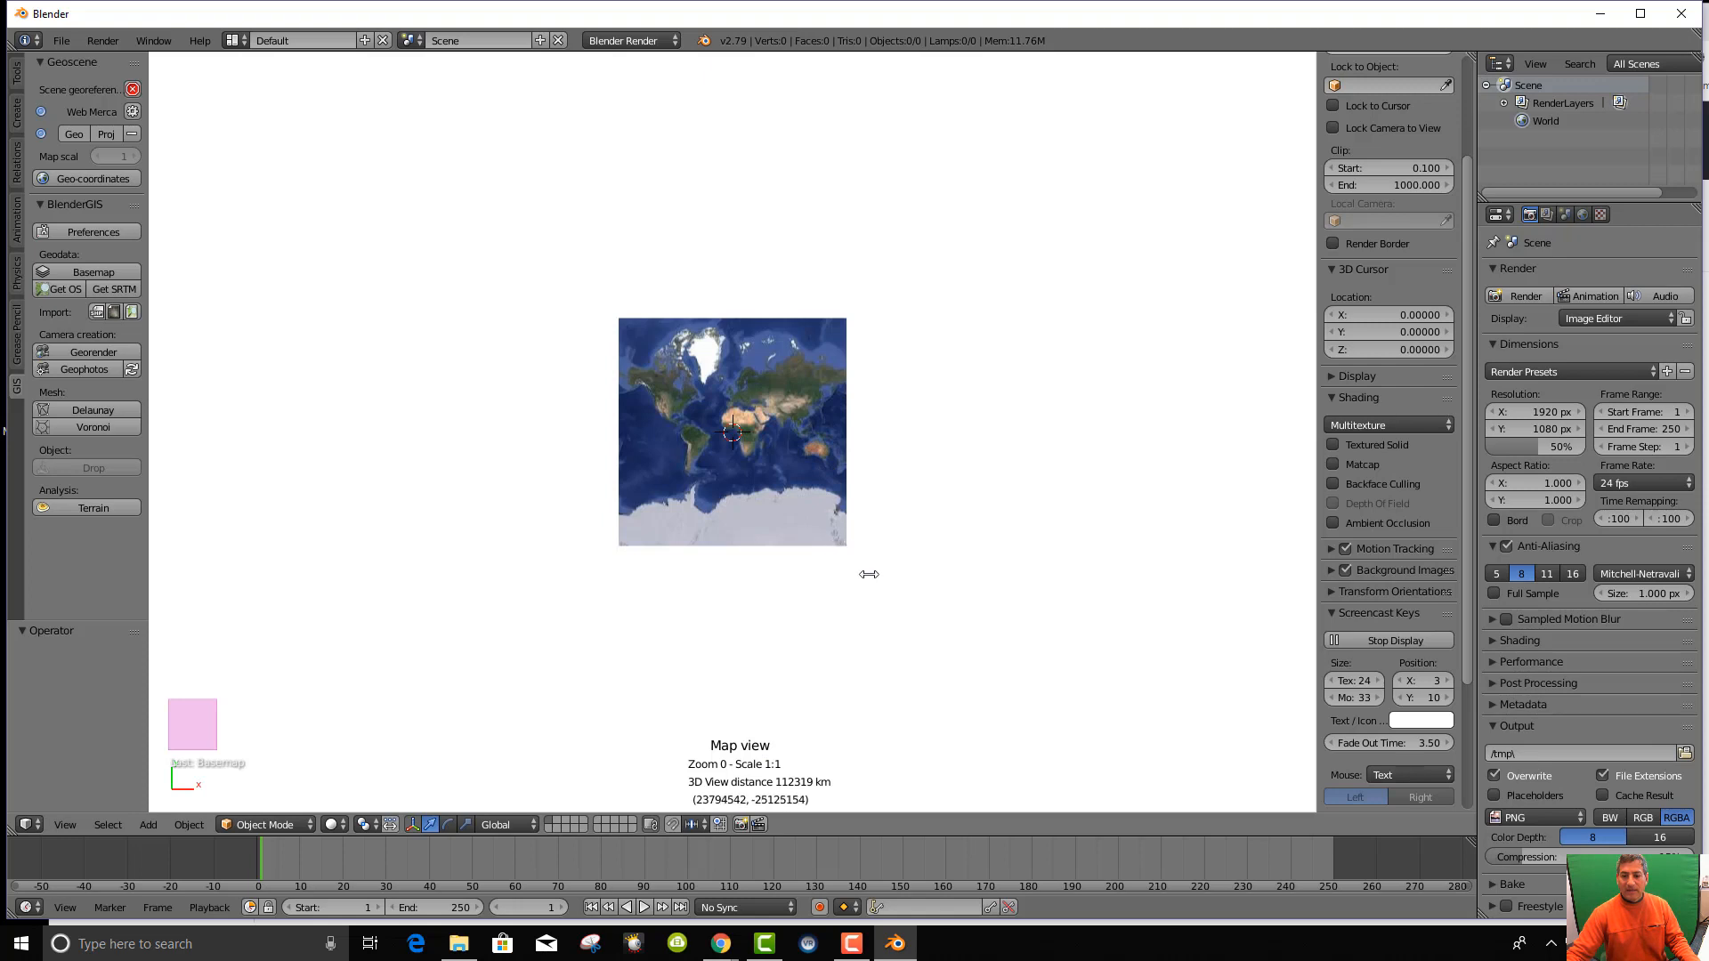
{"action": "scroll", "coordinate": [861, 573], "scroll_direction": "up", "scroll_amount": 2}
{"action": "scroll", "coordinate": [831, 523], "scroll_direction": "down", "scroll_amount": 2}
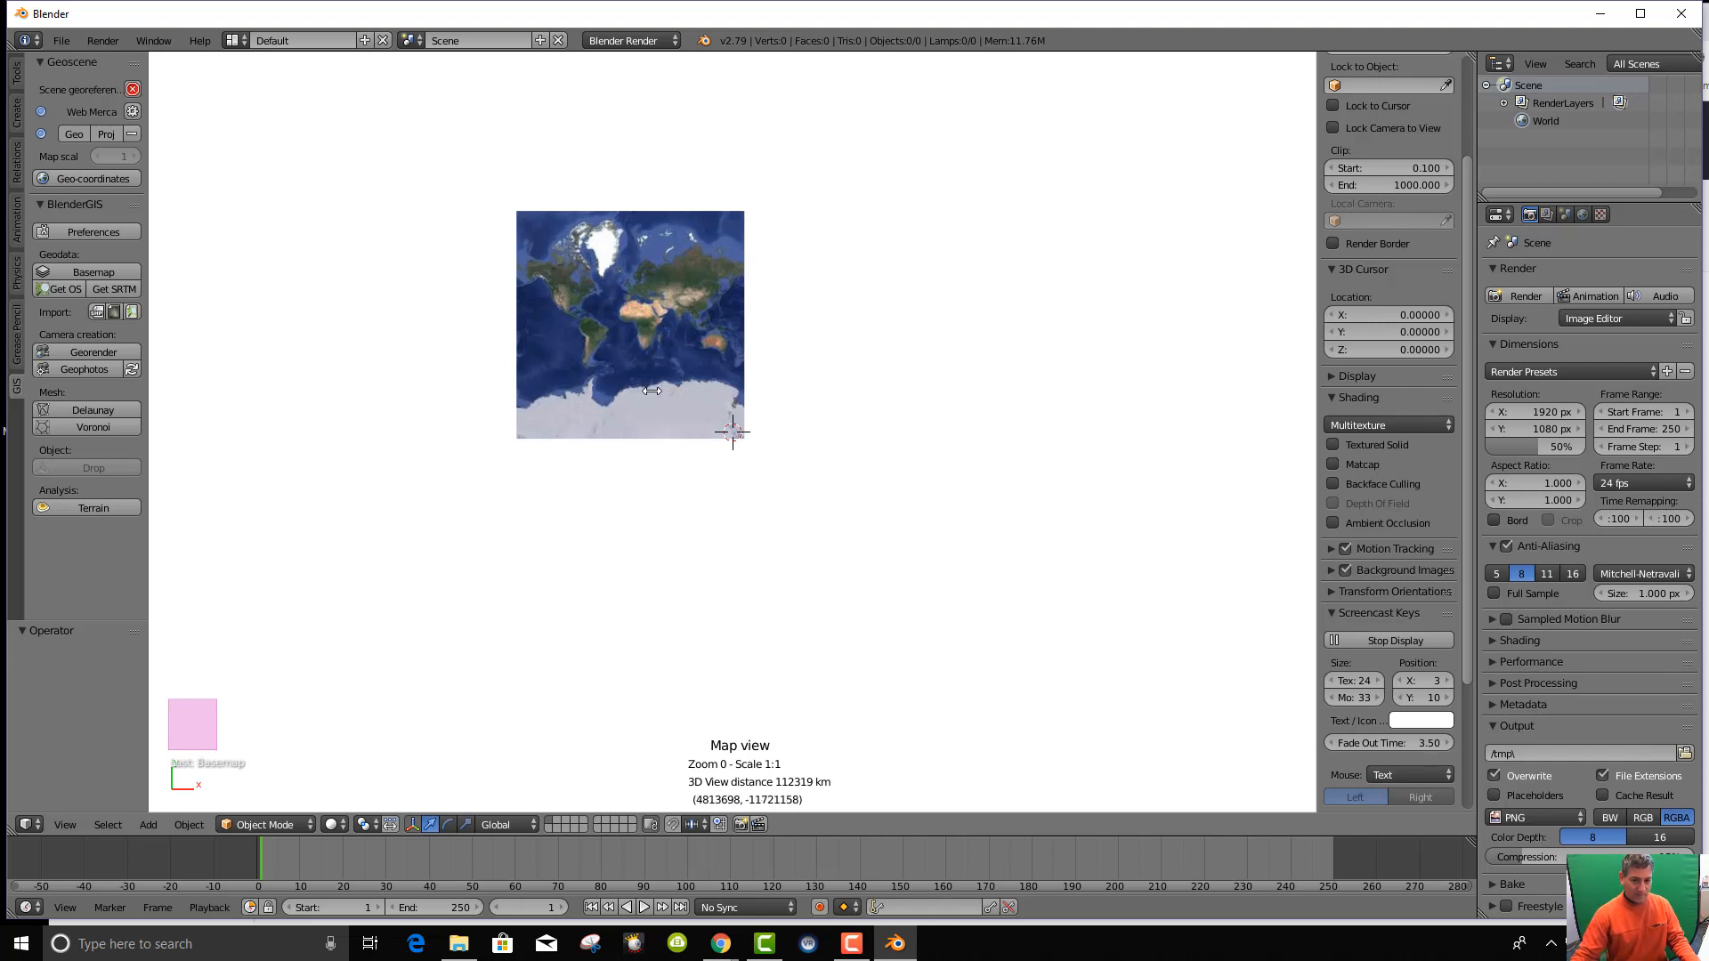
Enter the Dobbs Ferry street address in Go to and jump there at zoom level 18.
{"action": "key", "text": "g"}
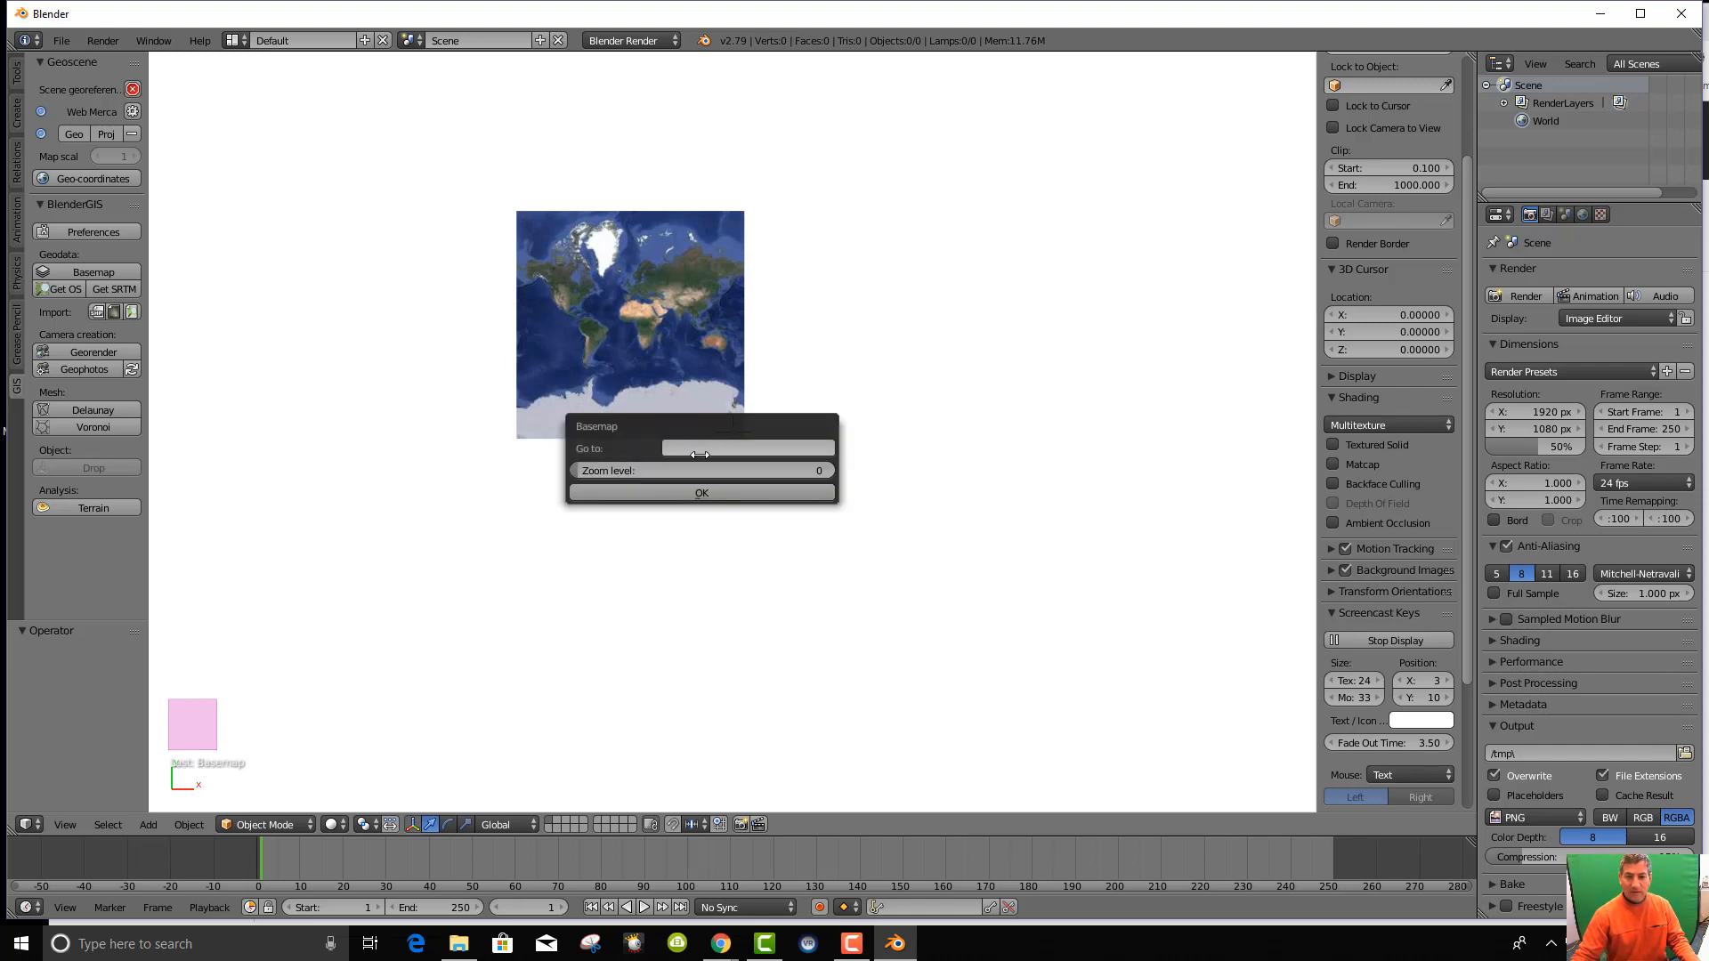
{"action": "left_click", "coordinate": [703, 450]}
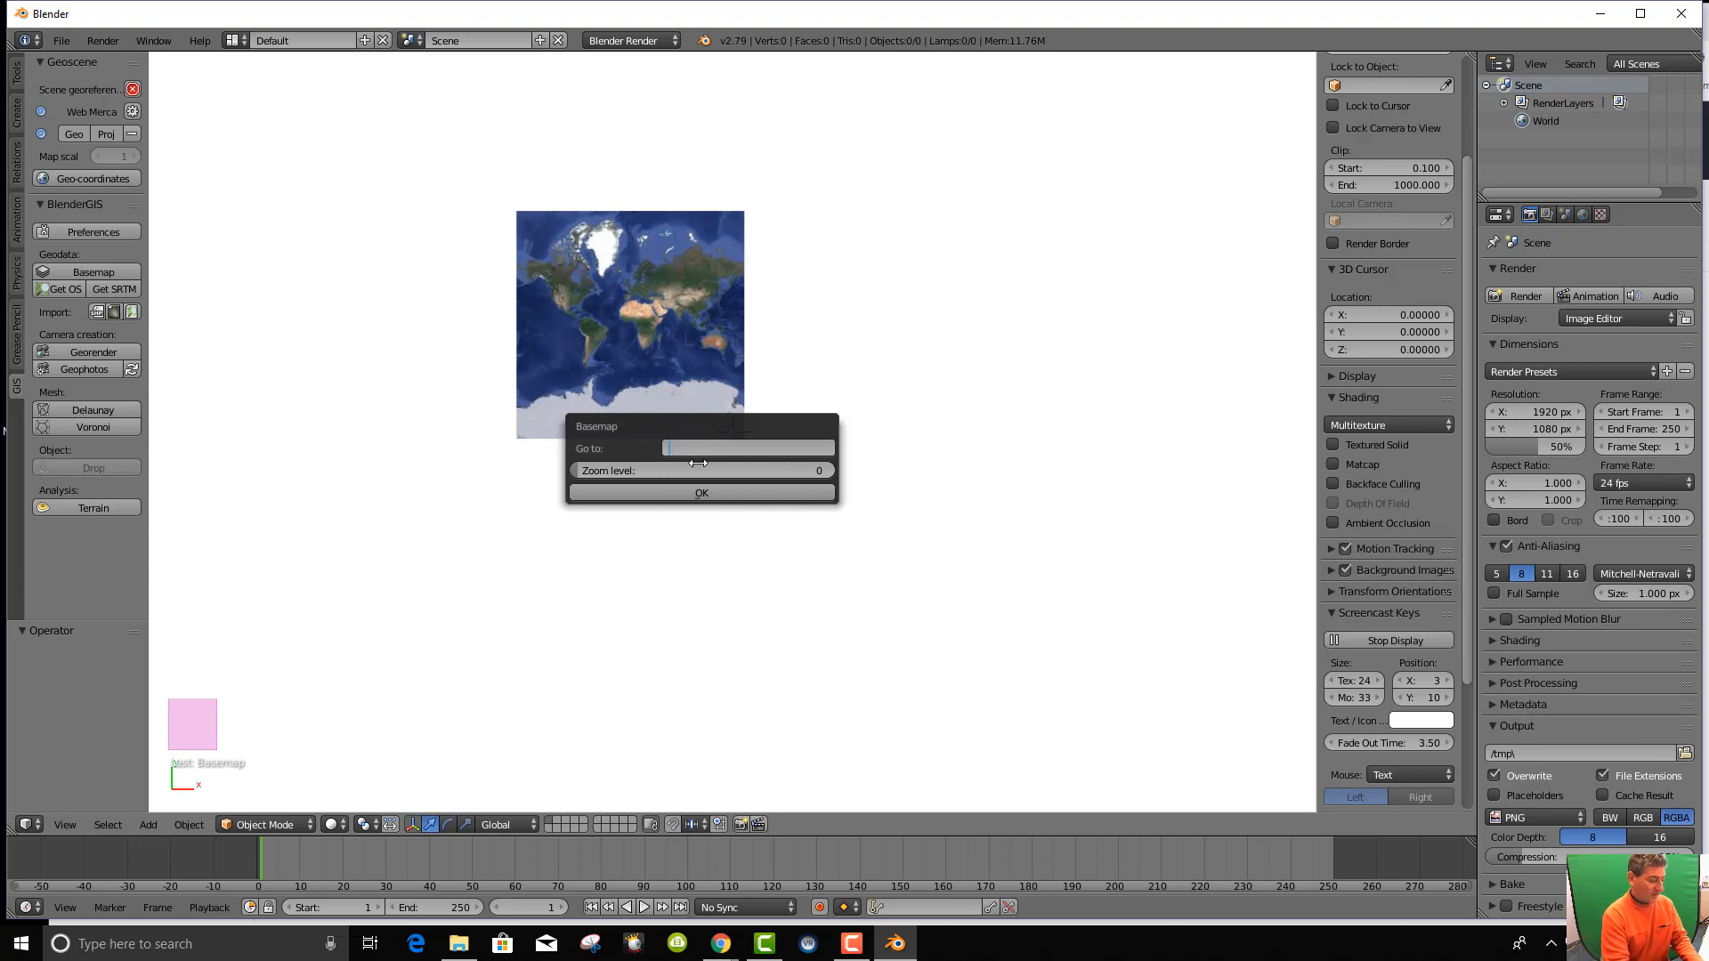
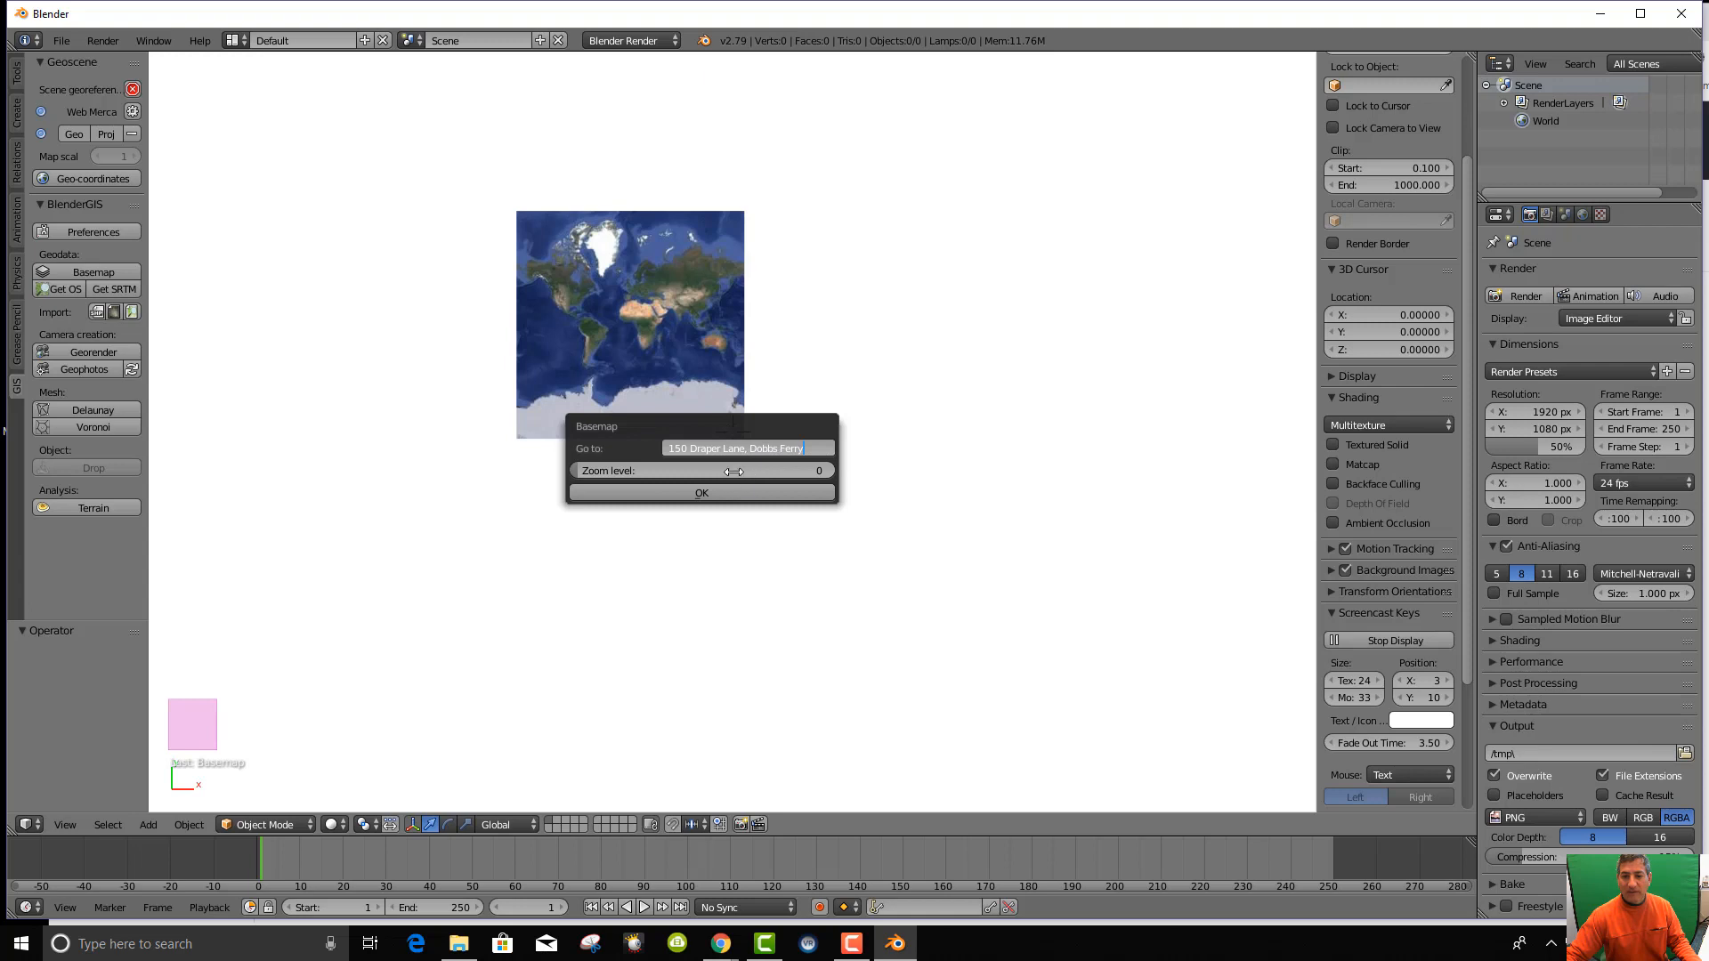
{"action": "left_click", "coordinate": [583, 473]}
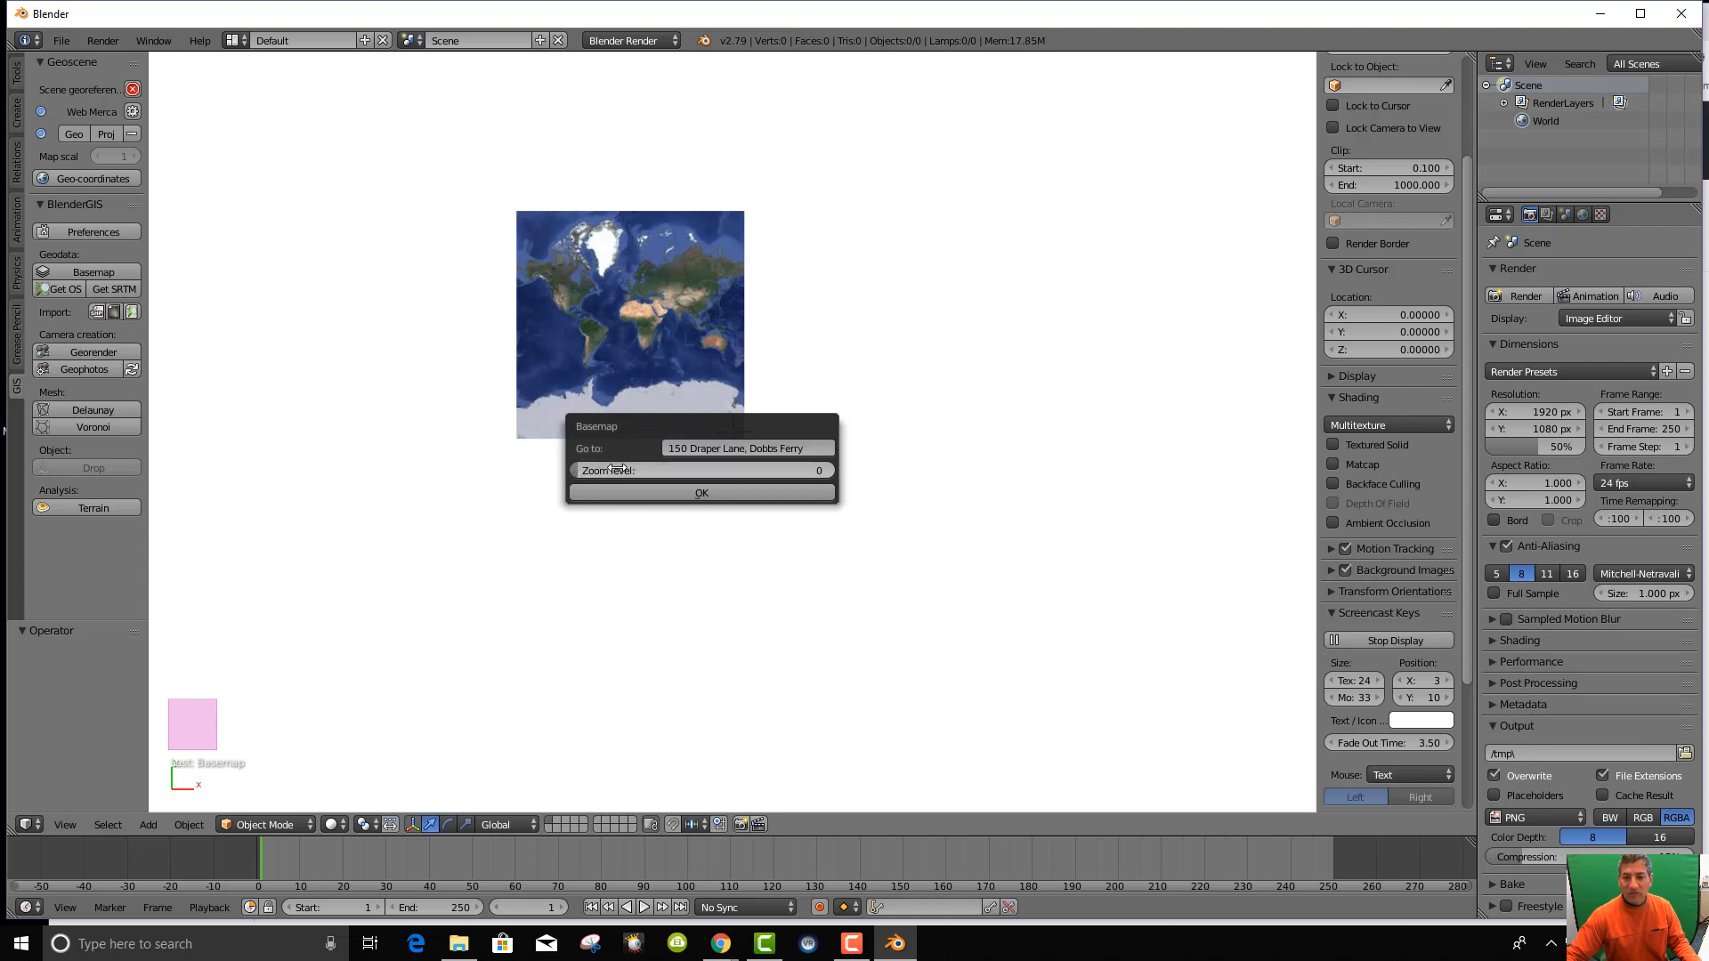
{"action": "left_click_drag", "start_coordinate": [632, 472], "coordinate": [809, 486]}
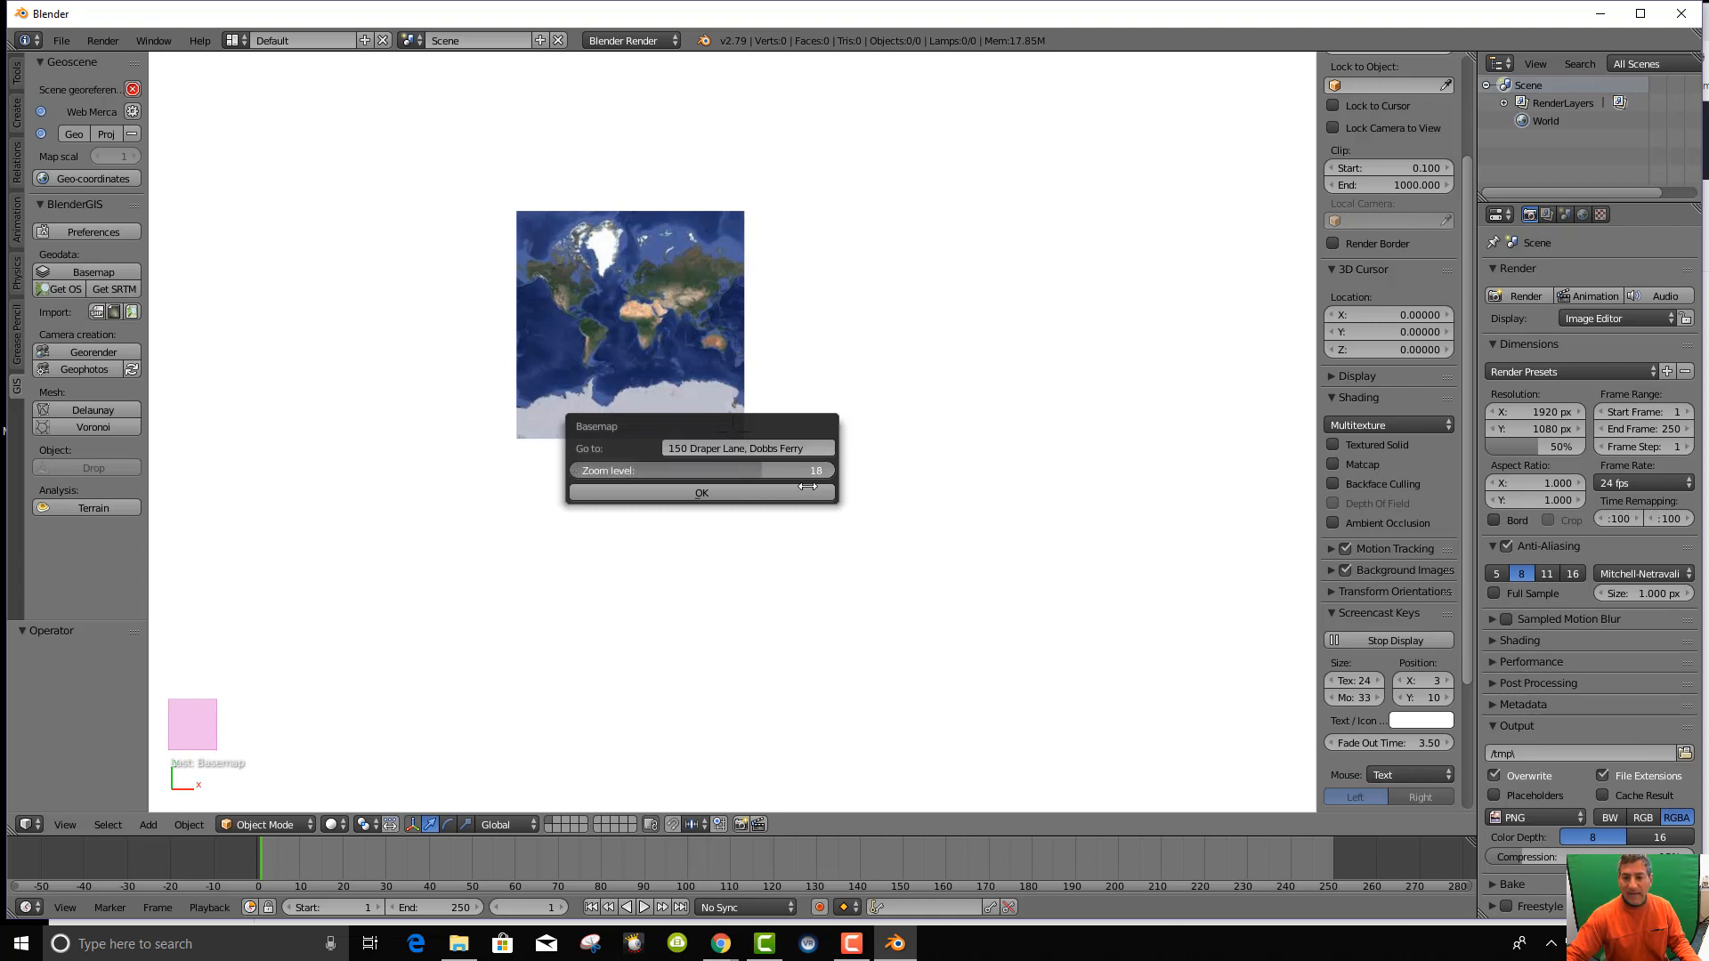
{"action": "left_click", "coordinate": [733, 493]}
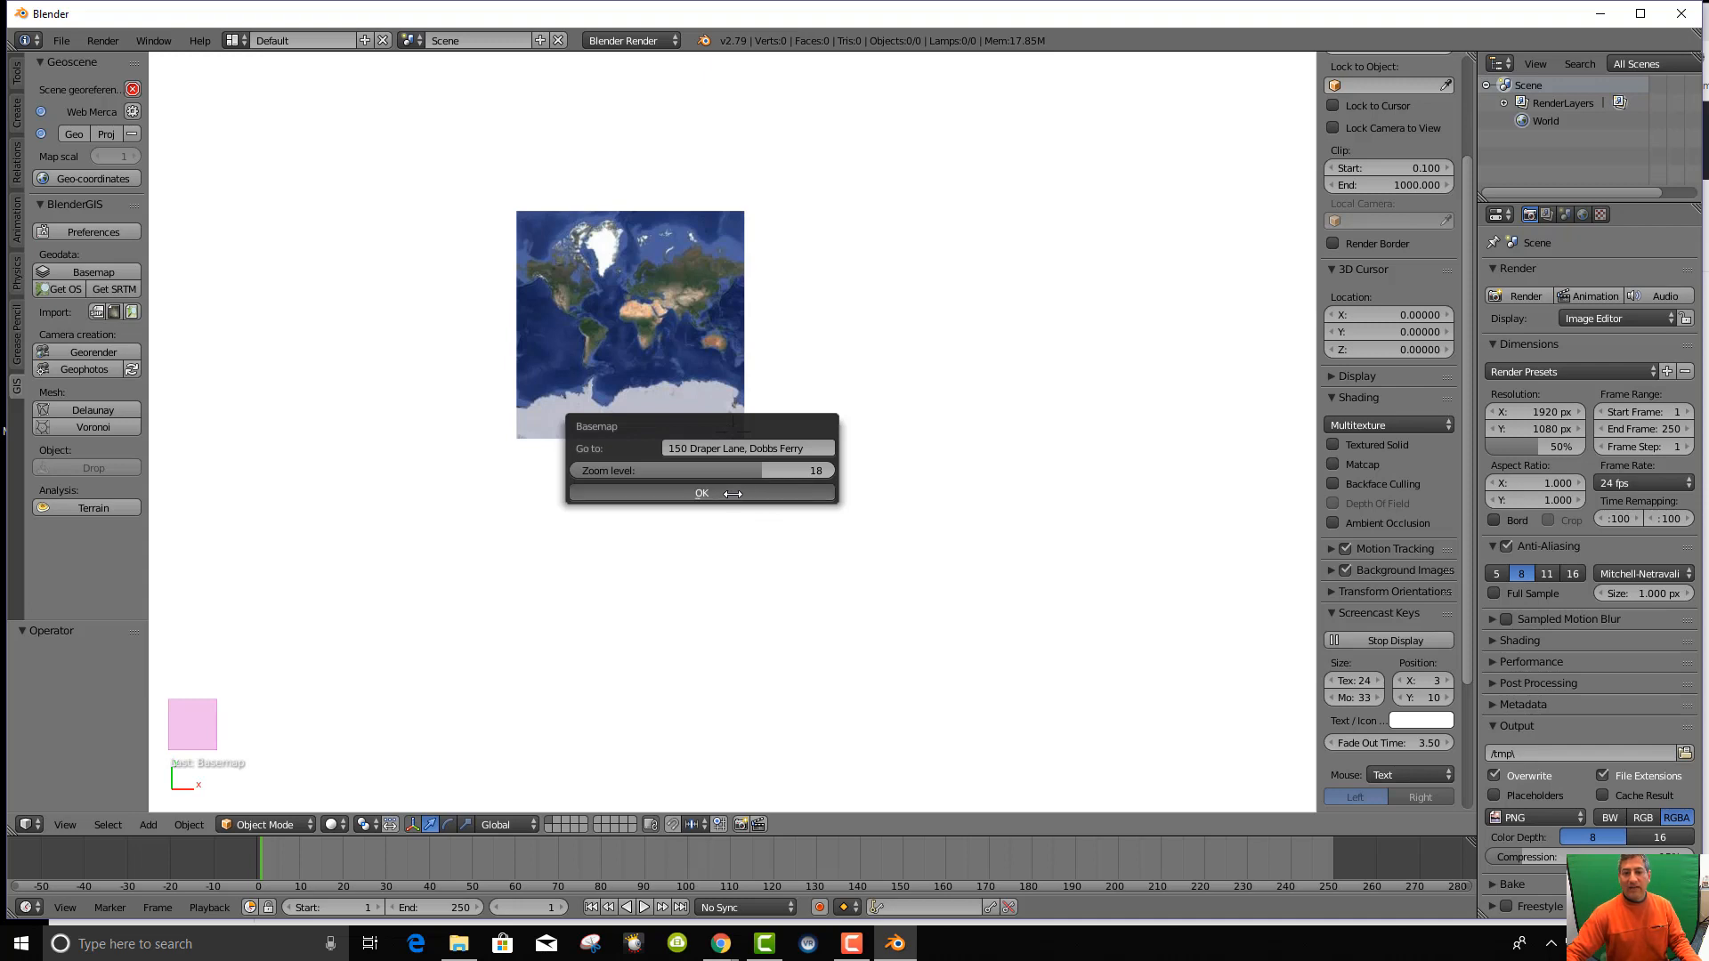
{"action": "key", "text": "Return"}
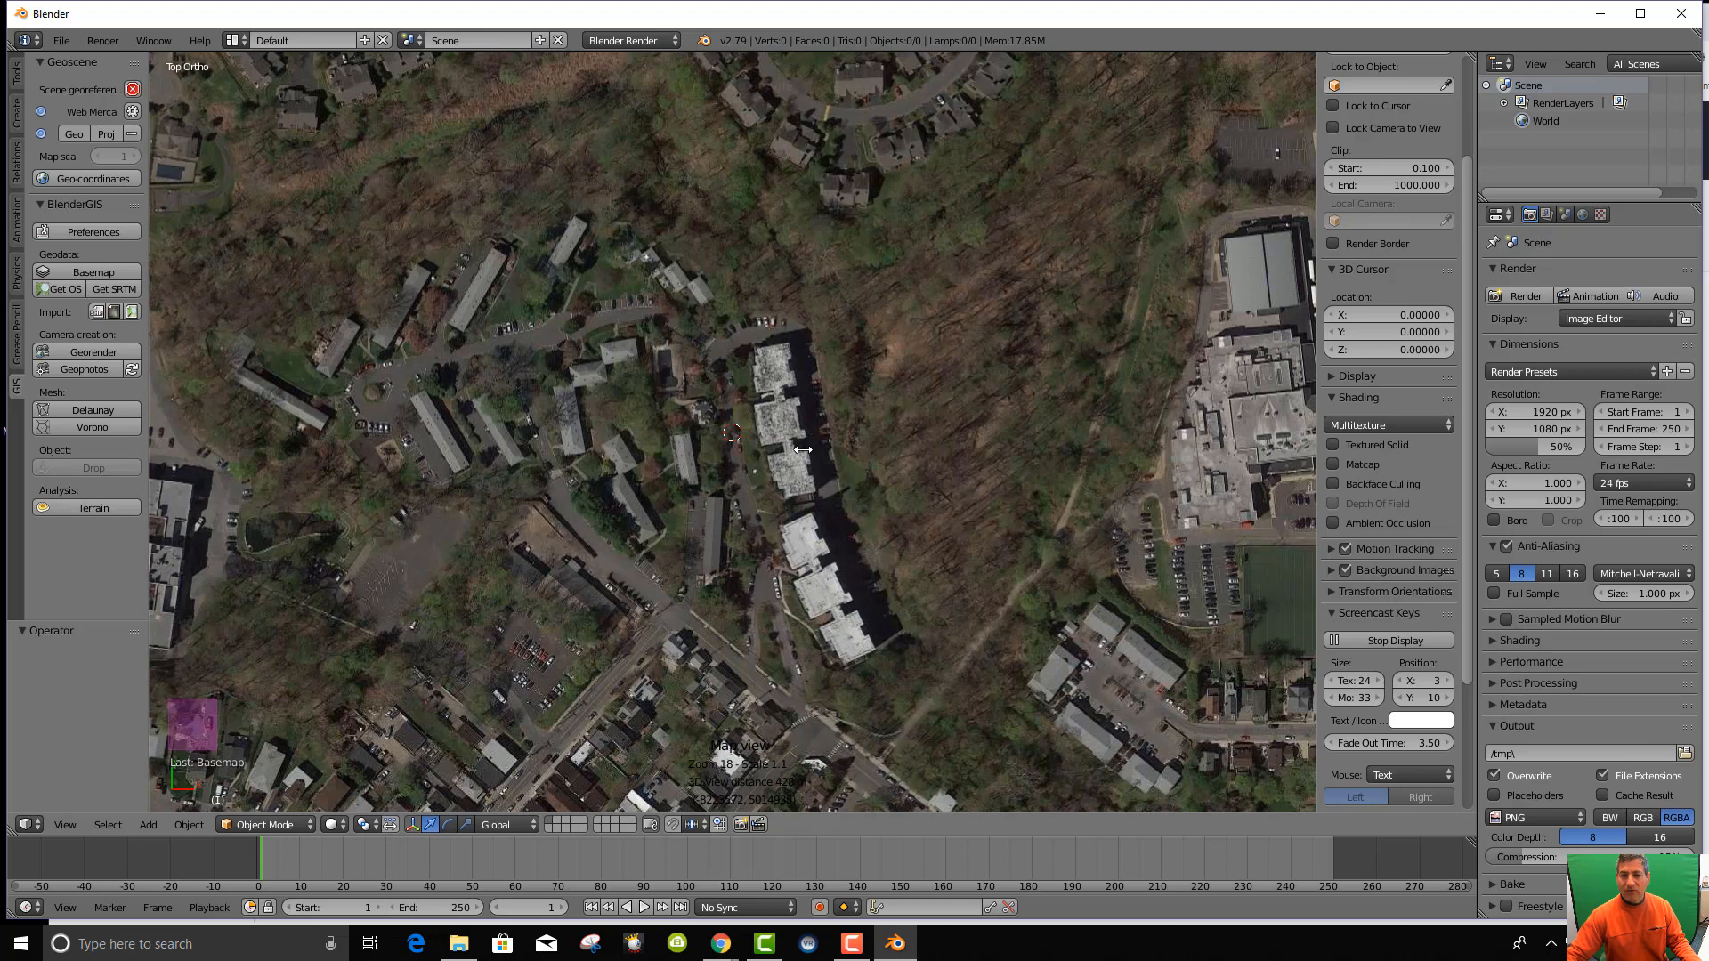
Zoom out to level 15 and pan to frame Dobbs Ferry with the riverfront, golf course and highway.
{"action": "scroll", "coordinate": [774, 386], "scroll_direction": "down", "scroll_amount": 2}
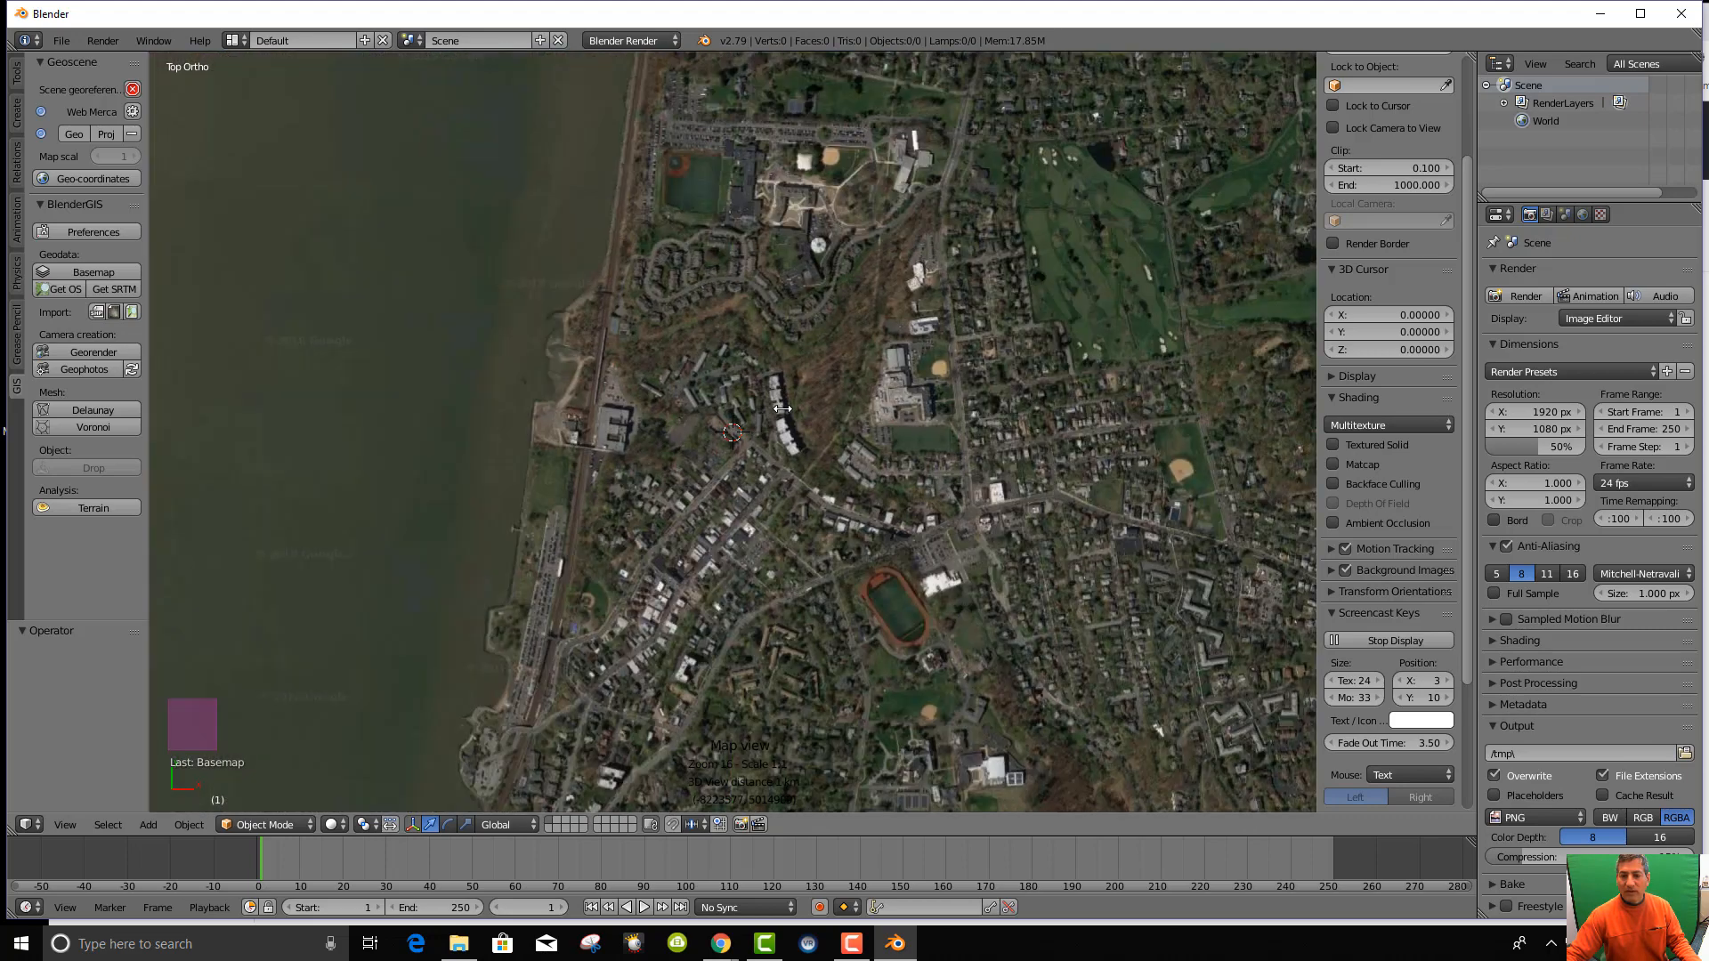
{"action": "middle_click_drag", "start_coordinate": [845, 464], "coordinate": [683, 614]}
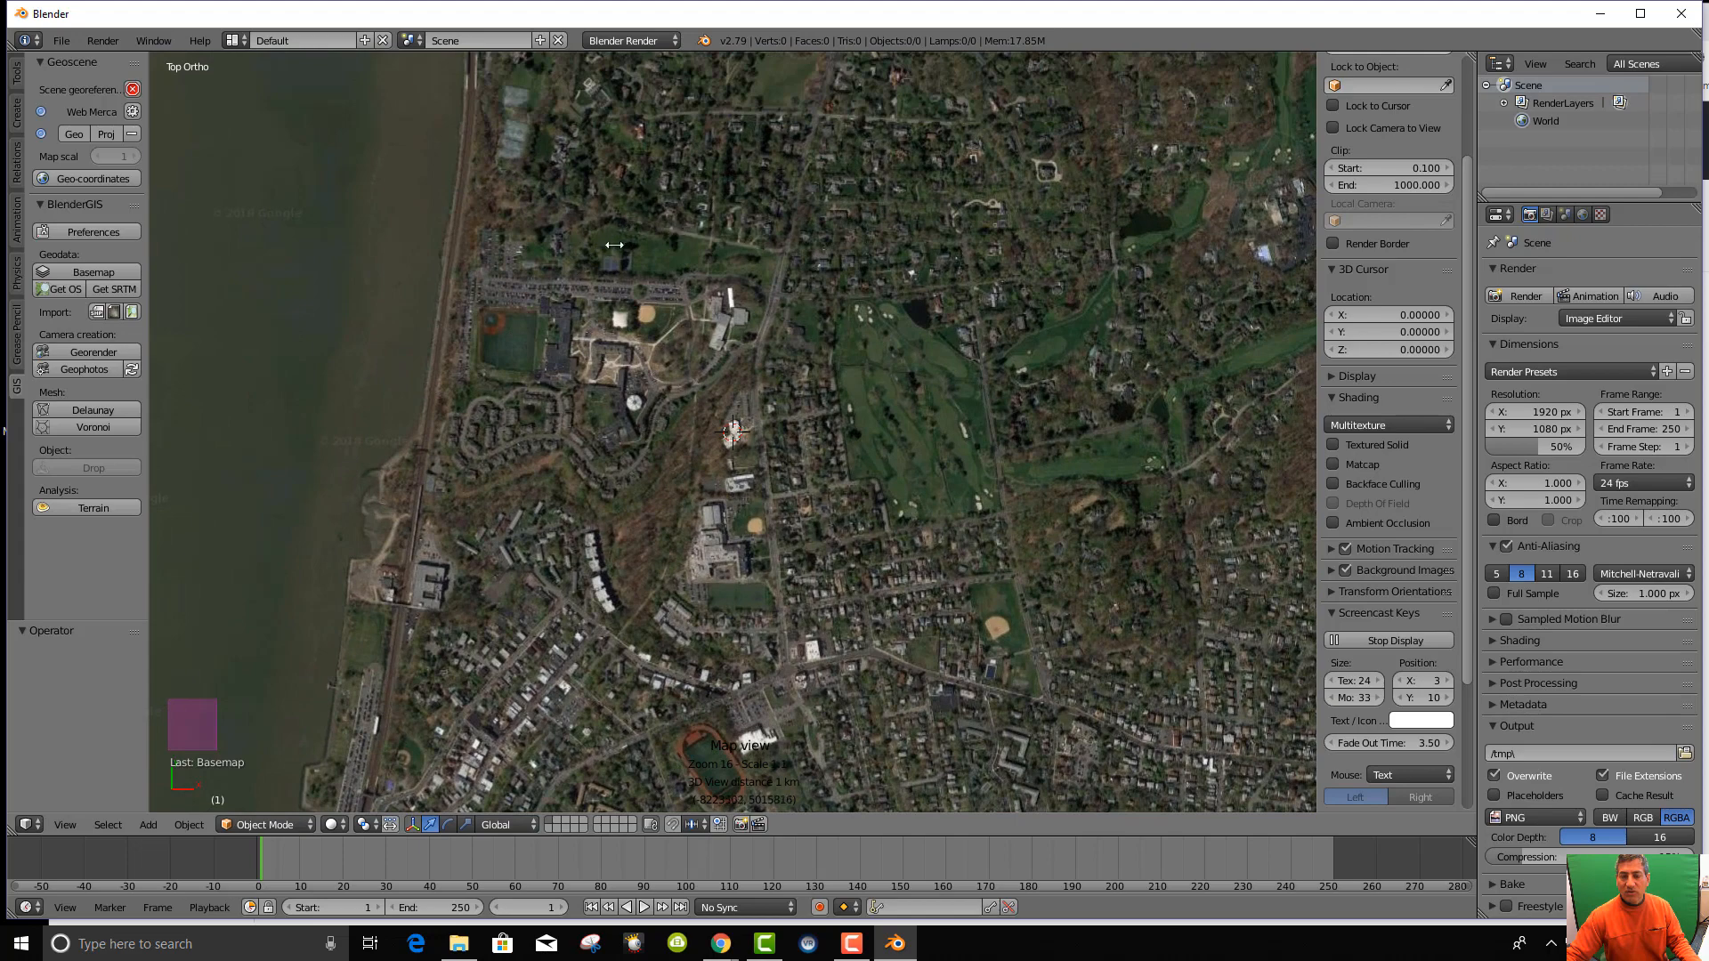
{"action": "middle_click_drag", "start_coordinate": [704, 419], "coordinate": [712, 454]}
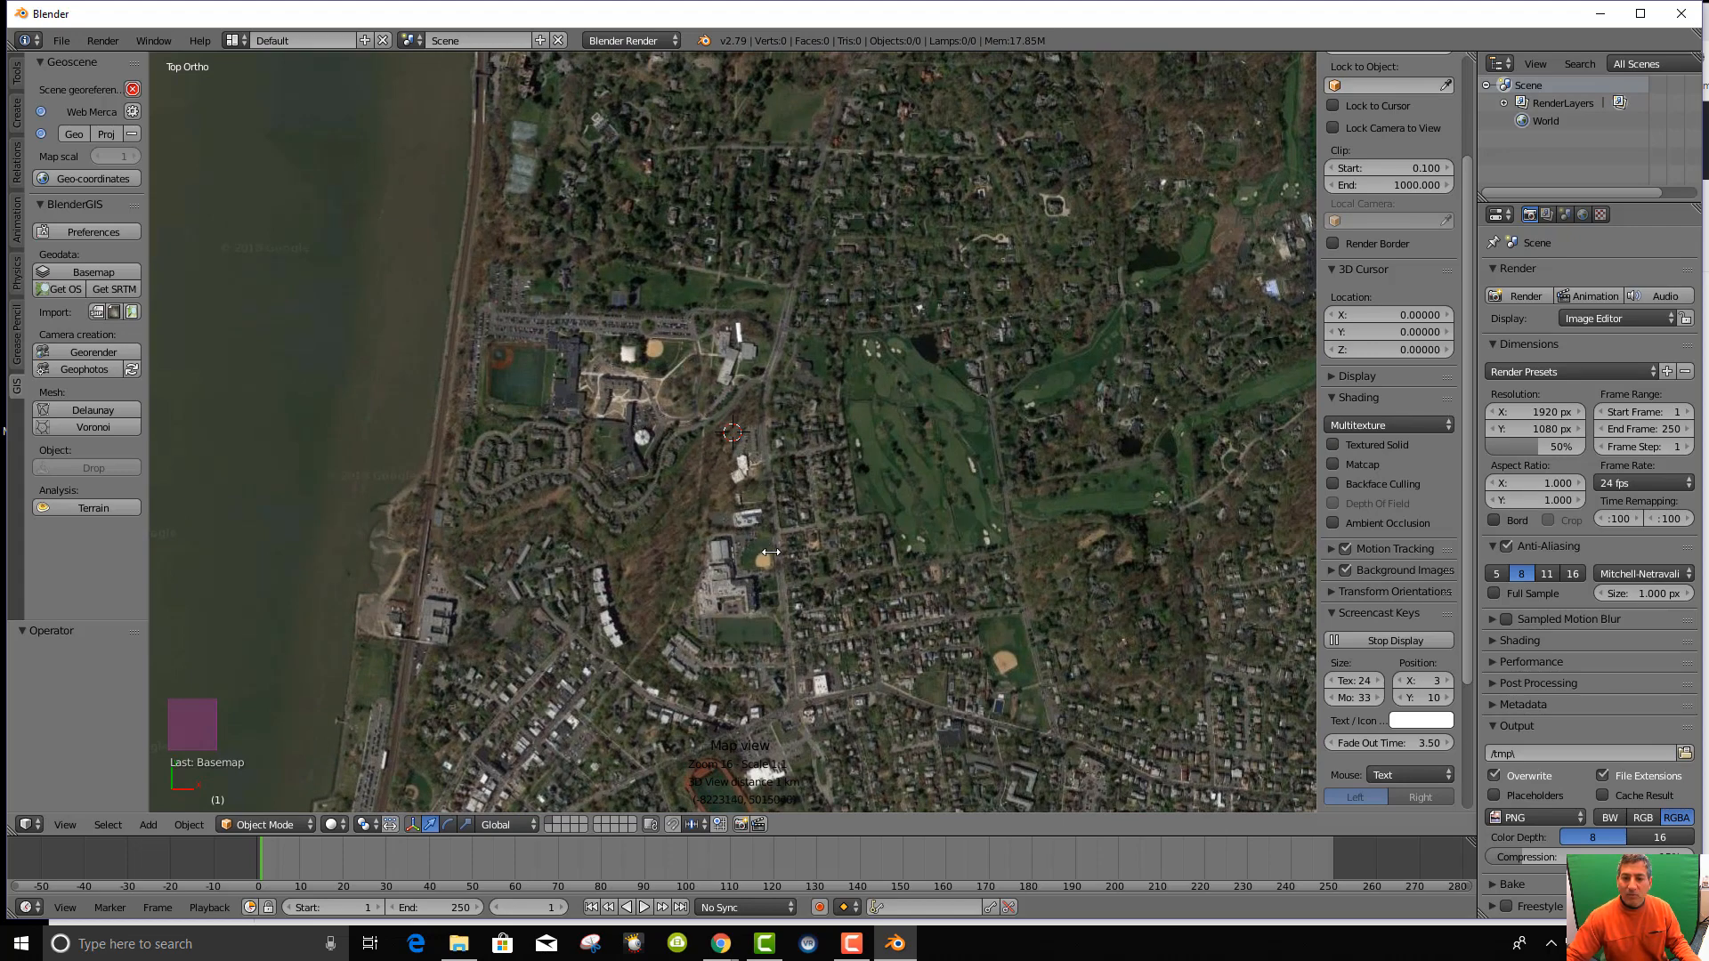
{"action": "middle_click_drag", "start_coordinate": [770, 553], "coordinate": [792, 531]}
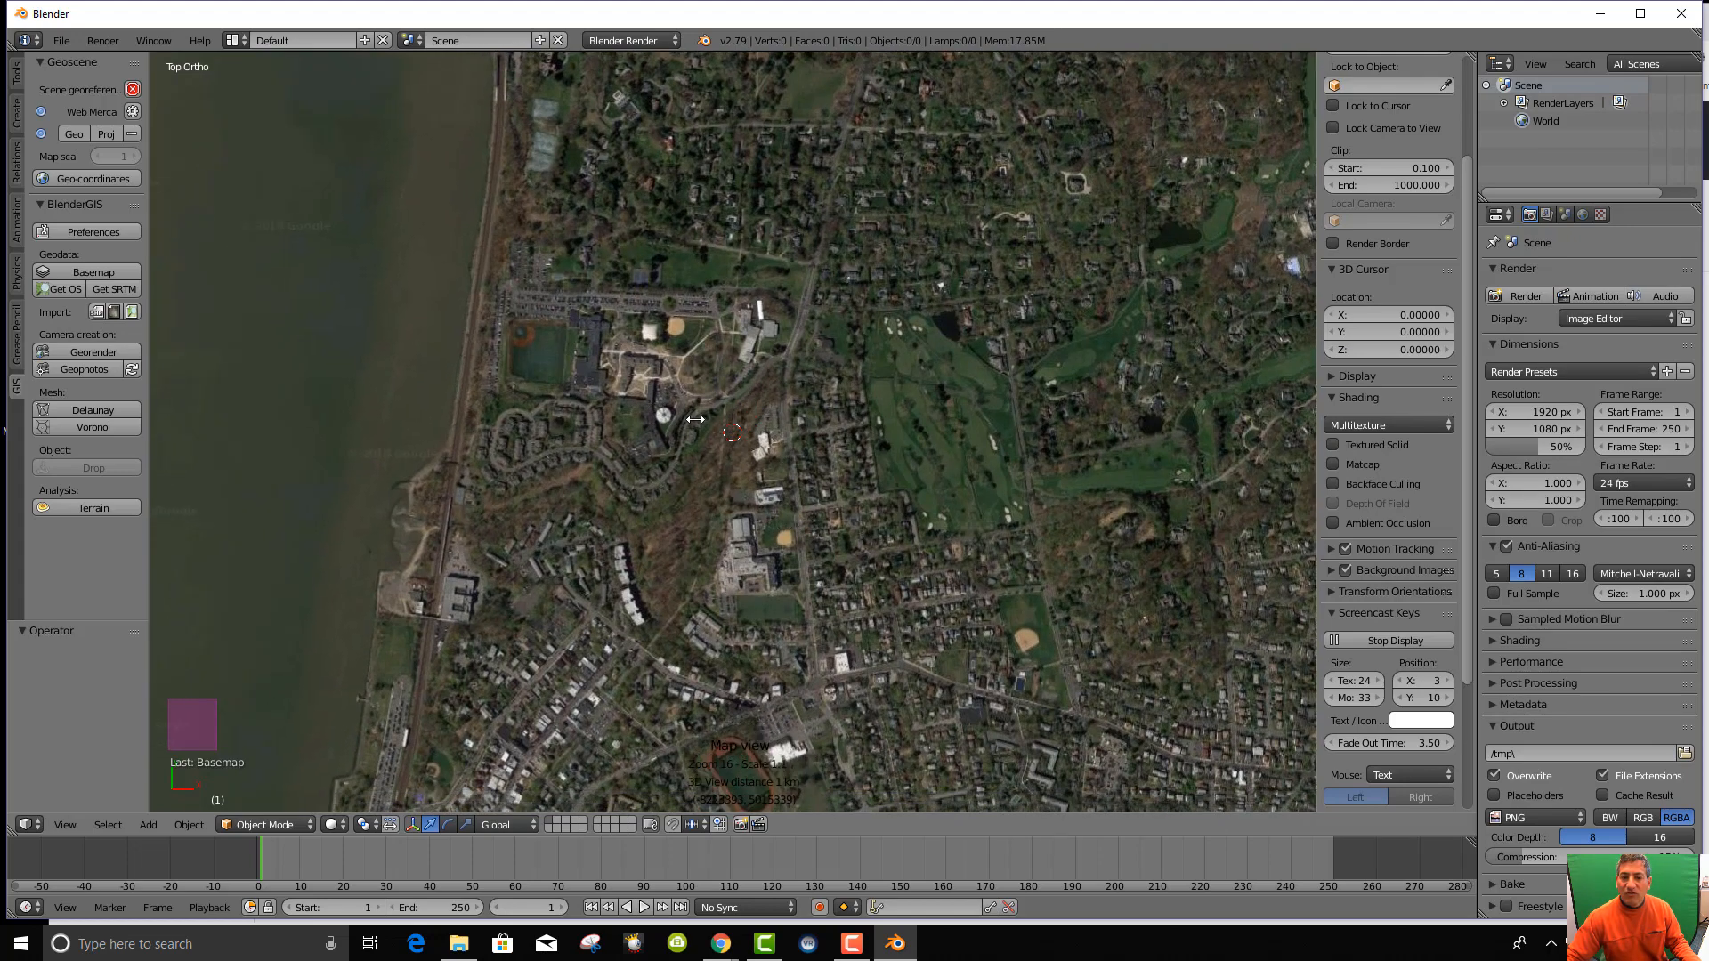
{"action": "middle_click_drag", "start_coordinate": [696, 419], "coordinate": [600, 399]}
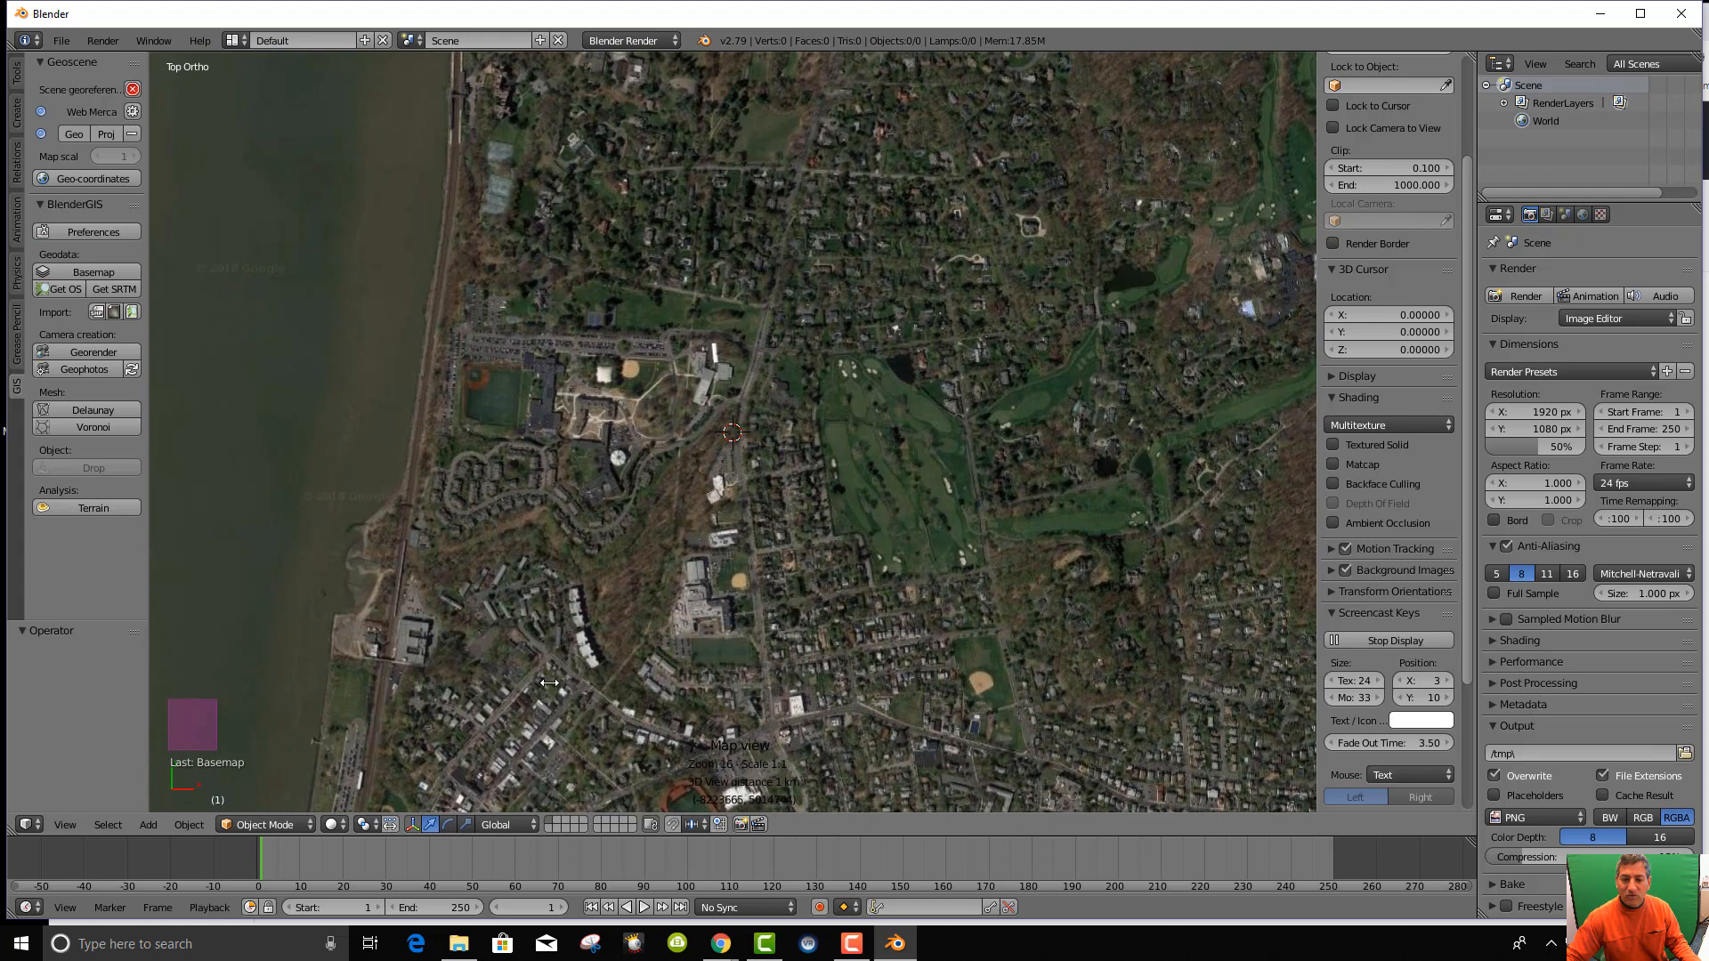
{"action": "middle_click_drag", "start_coordinate": [550, 681], "coordinate": [556, 603]}
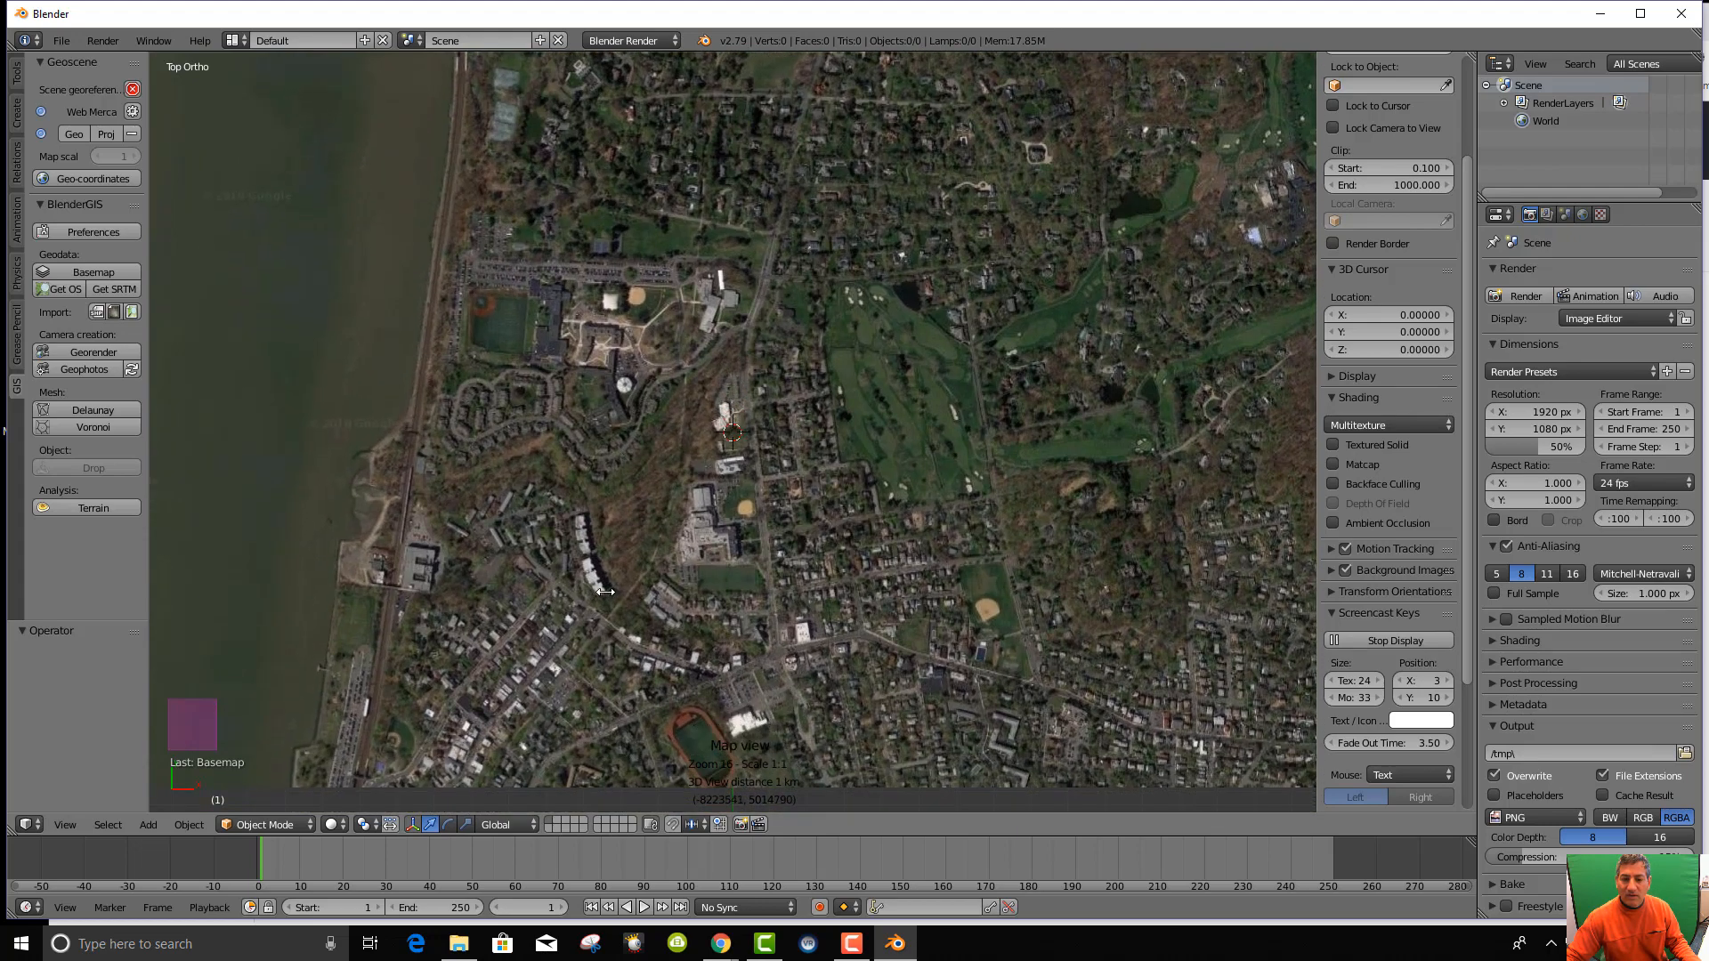
{"action": "scroll", "coordinate": [637, 551], "scroll_direction": "down", "scroll_amount": 1}
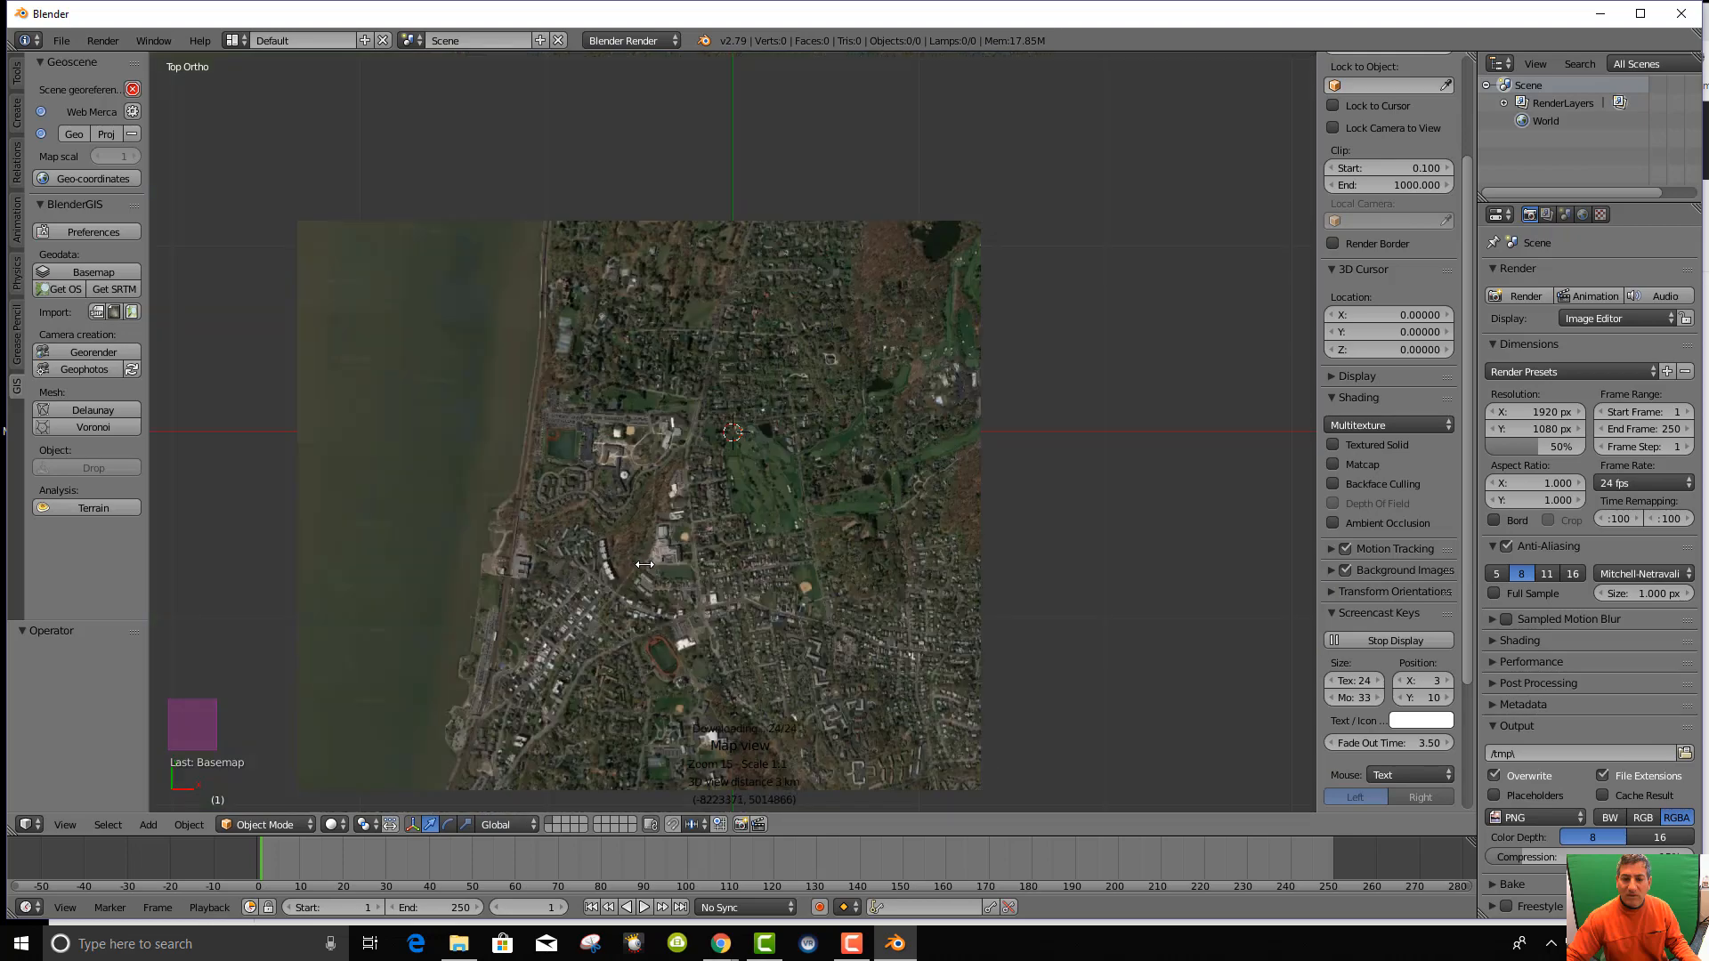
{"action": "middle_click_drag", "start_coordinate": [644, 565], "coordinate": [581, 487]}
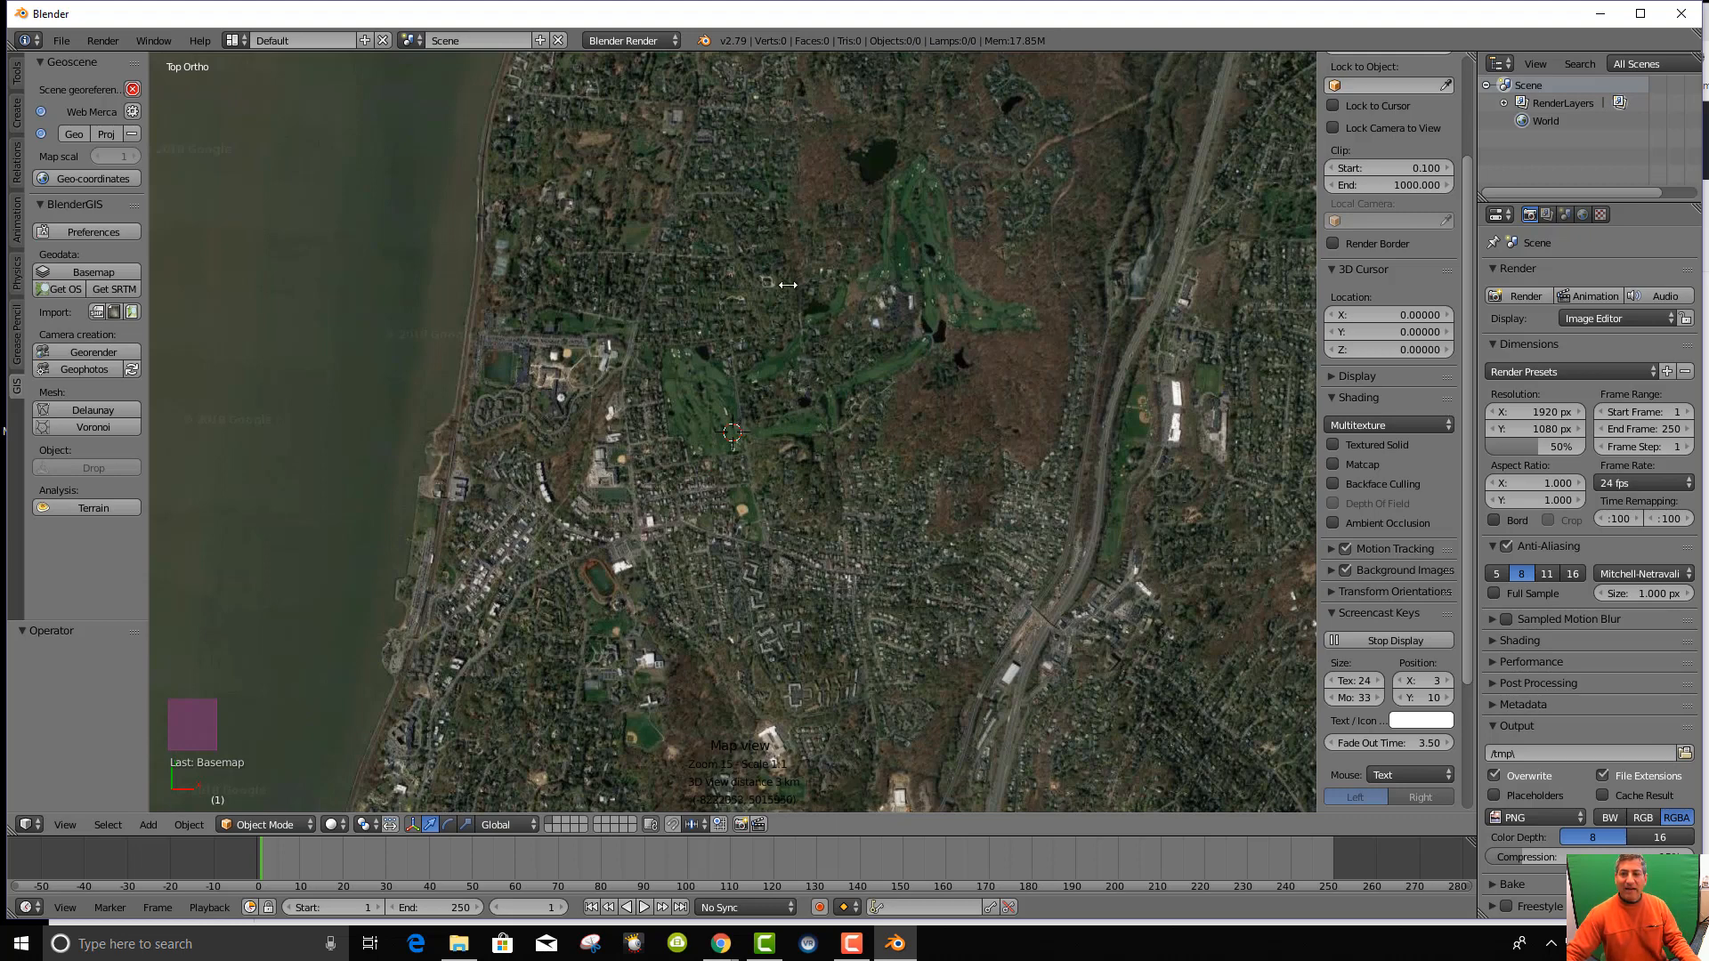
{"action": "left_click_drag", "start_coordinate": [752, 431], "coordinate": [980, 476]}
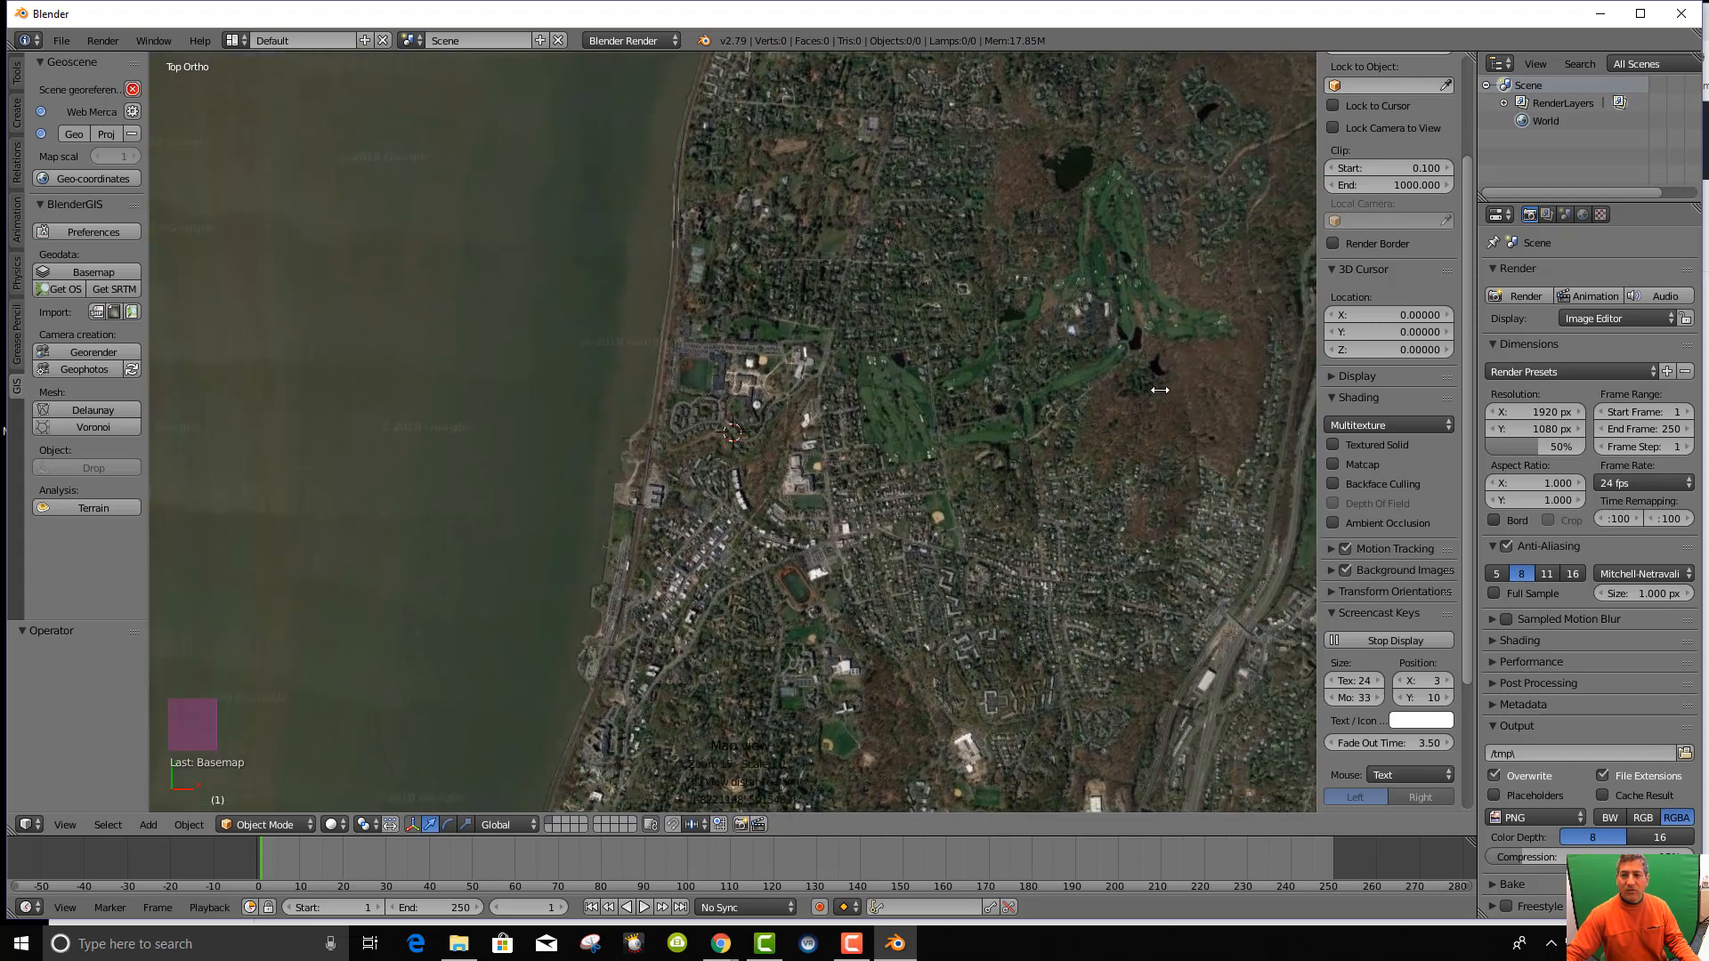
{"action": "left_click_drag", "start_coordinate": [1130, 407], "coordinate": [979, 422]}
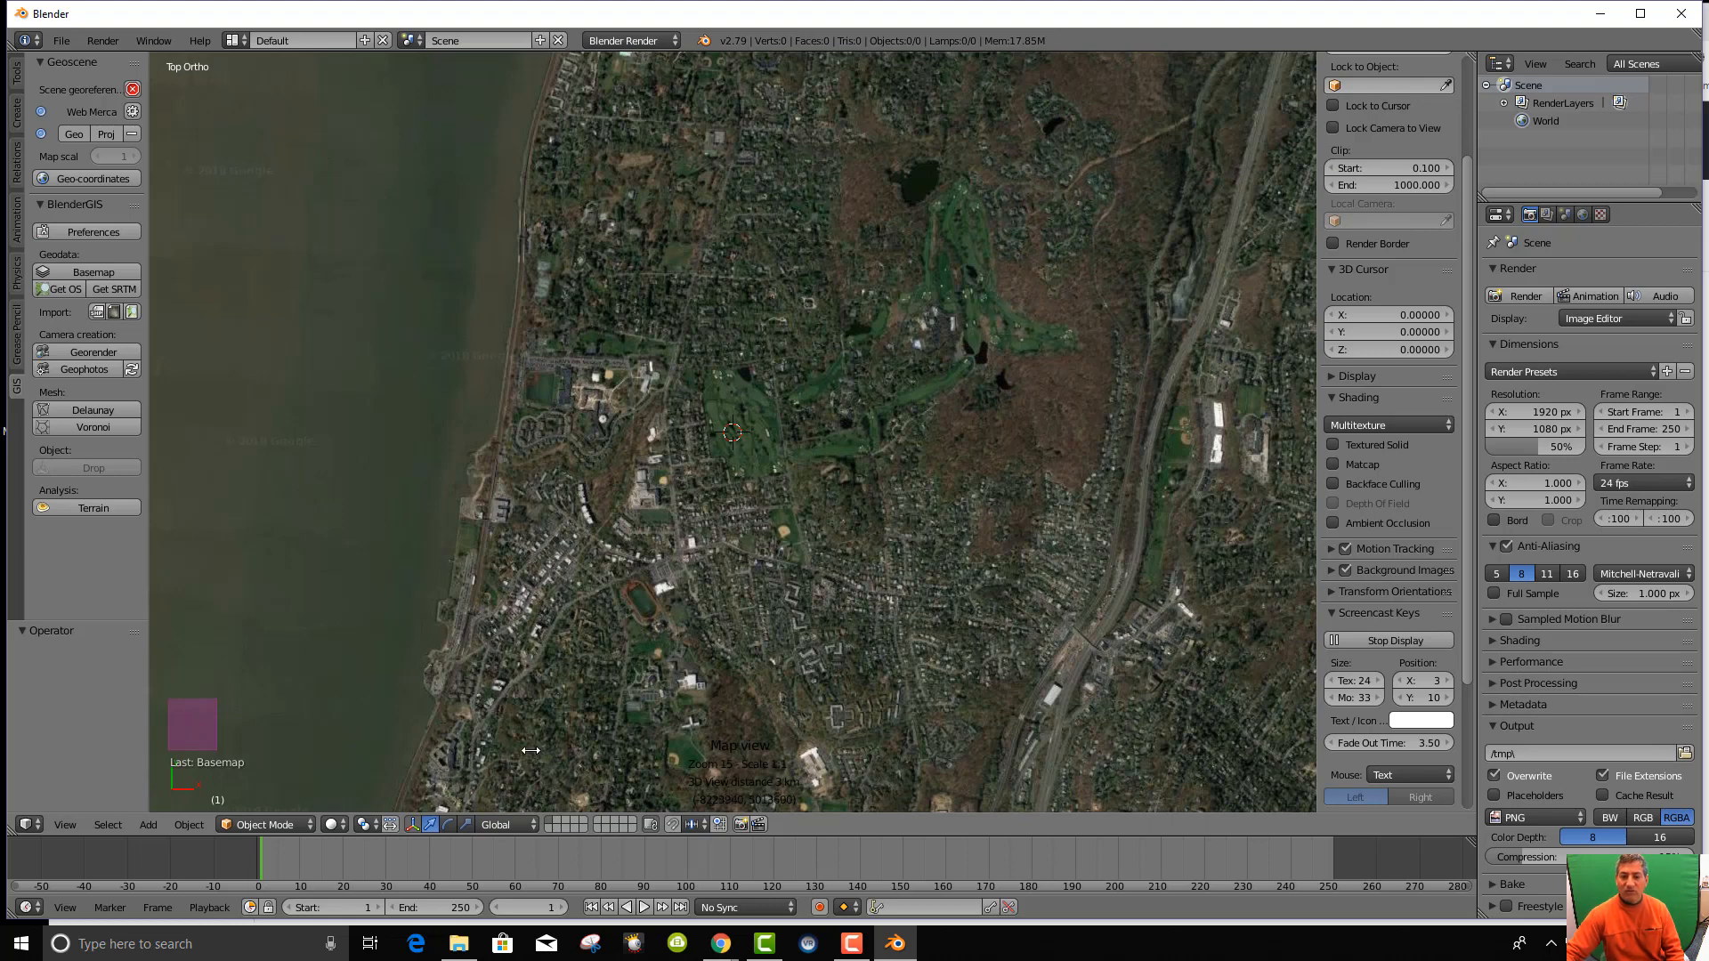
{"action": "left_click_drag", "start_coordinate": [666, 725], "coordinate": [600, 646]}
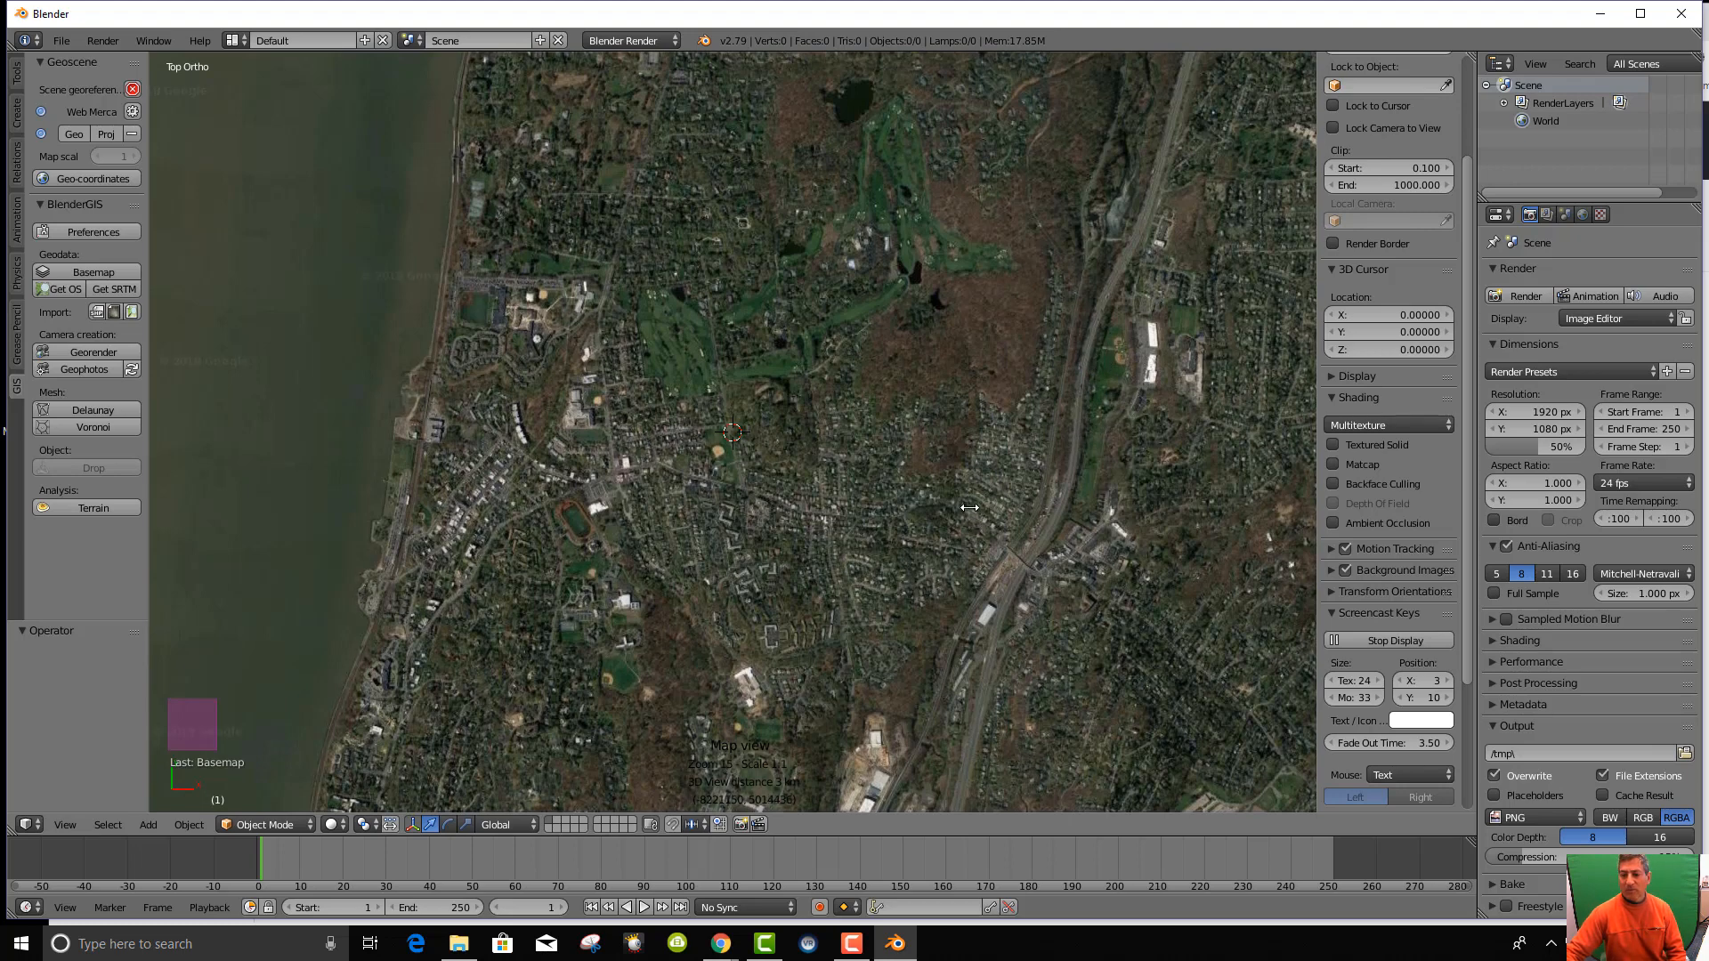
{"action": "left_click_drag", "start_coordinate": [972, 513], "coordinate": [949, 504]}
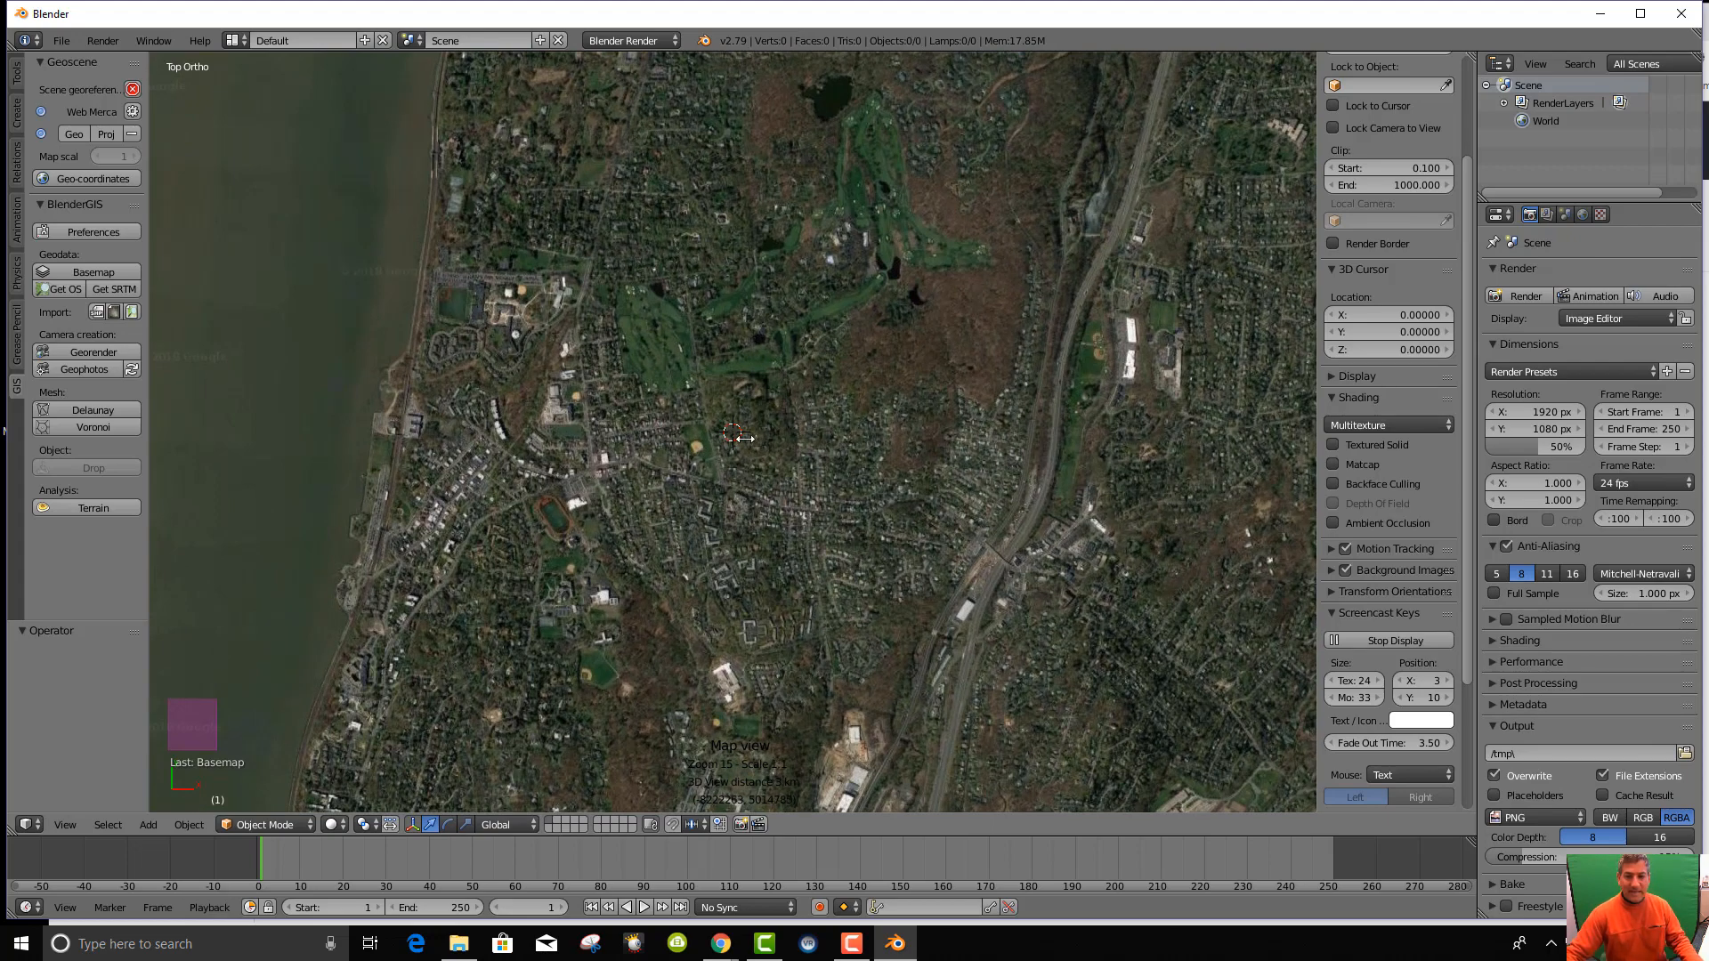
Export the framed basemap as the plane EXPORT_GOOGLE_SAT_WM and inspect it from a tilted view.
{"action": "key", "text": "e"}
{"action": "scroll", "coordinate": [763, 484], "scroll_direction": "up", "scroll_amount": 2}
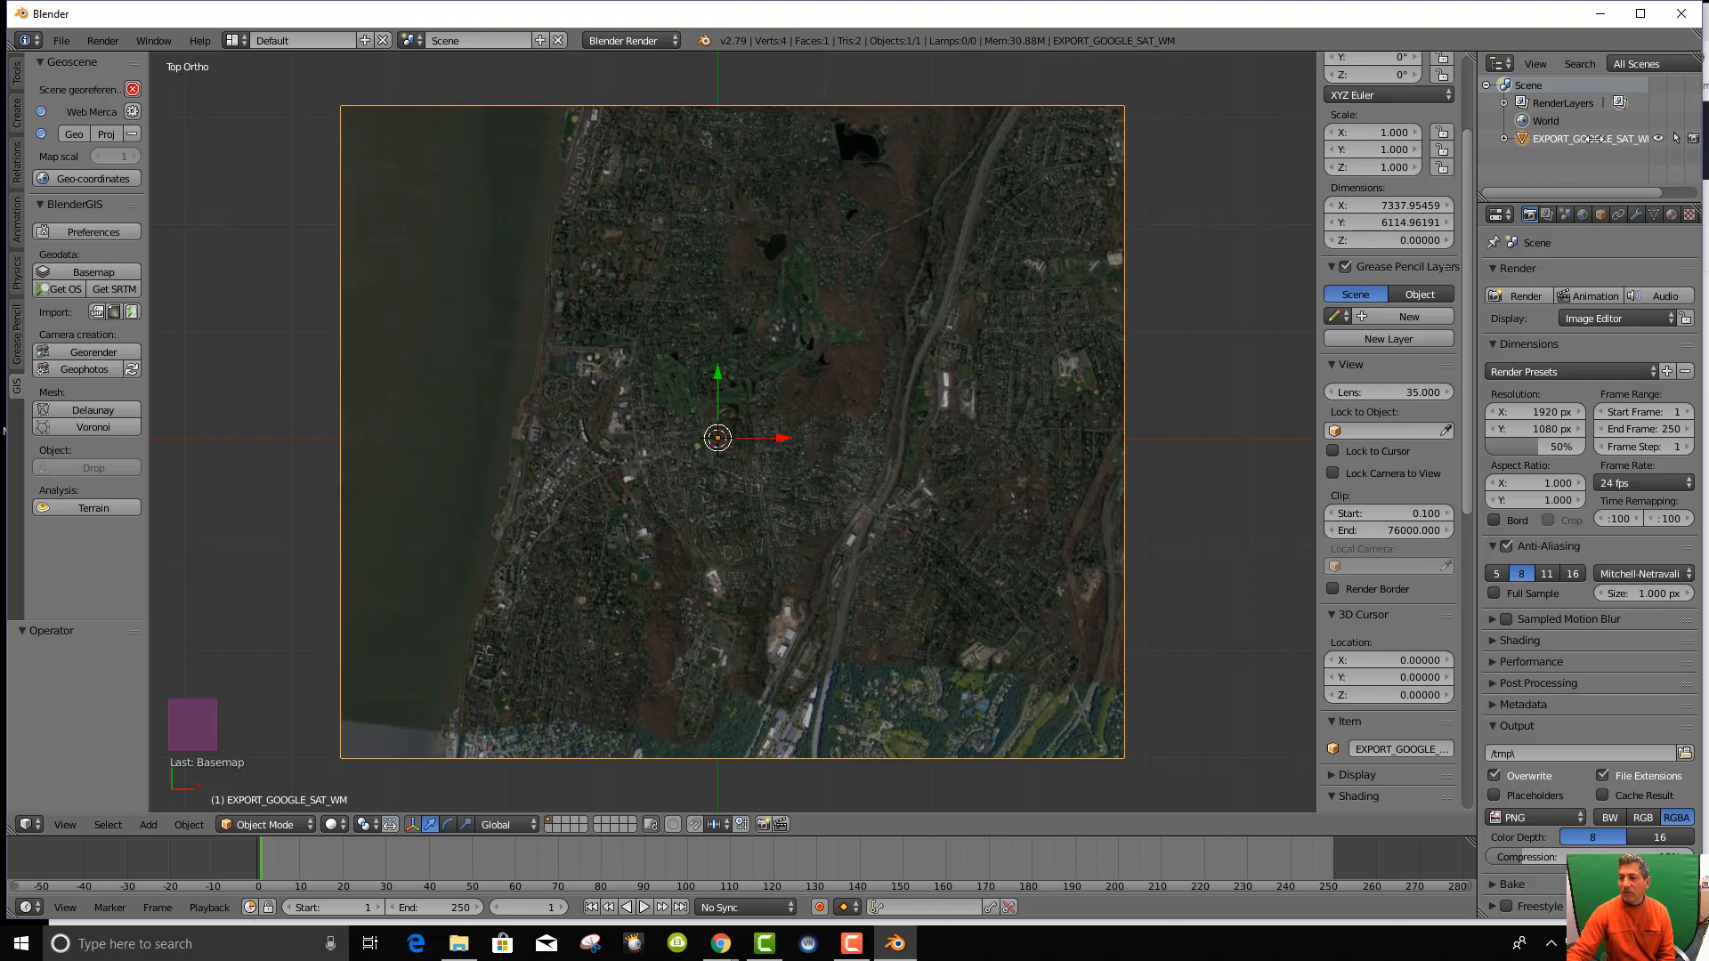
{"action": "scroll", "coordinate": [1587, 139], "scroll_direction": "down", "scroll_amount": 2}
{"action": "scroll", "coordinate": [1562, 138], "scroll_direction": "up", "scroll_amount": 2}
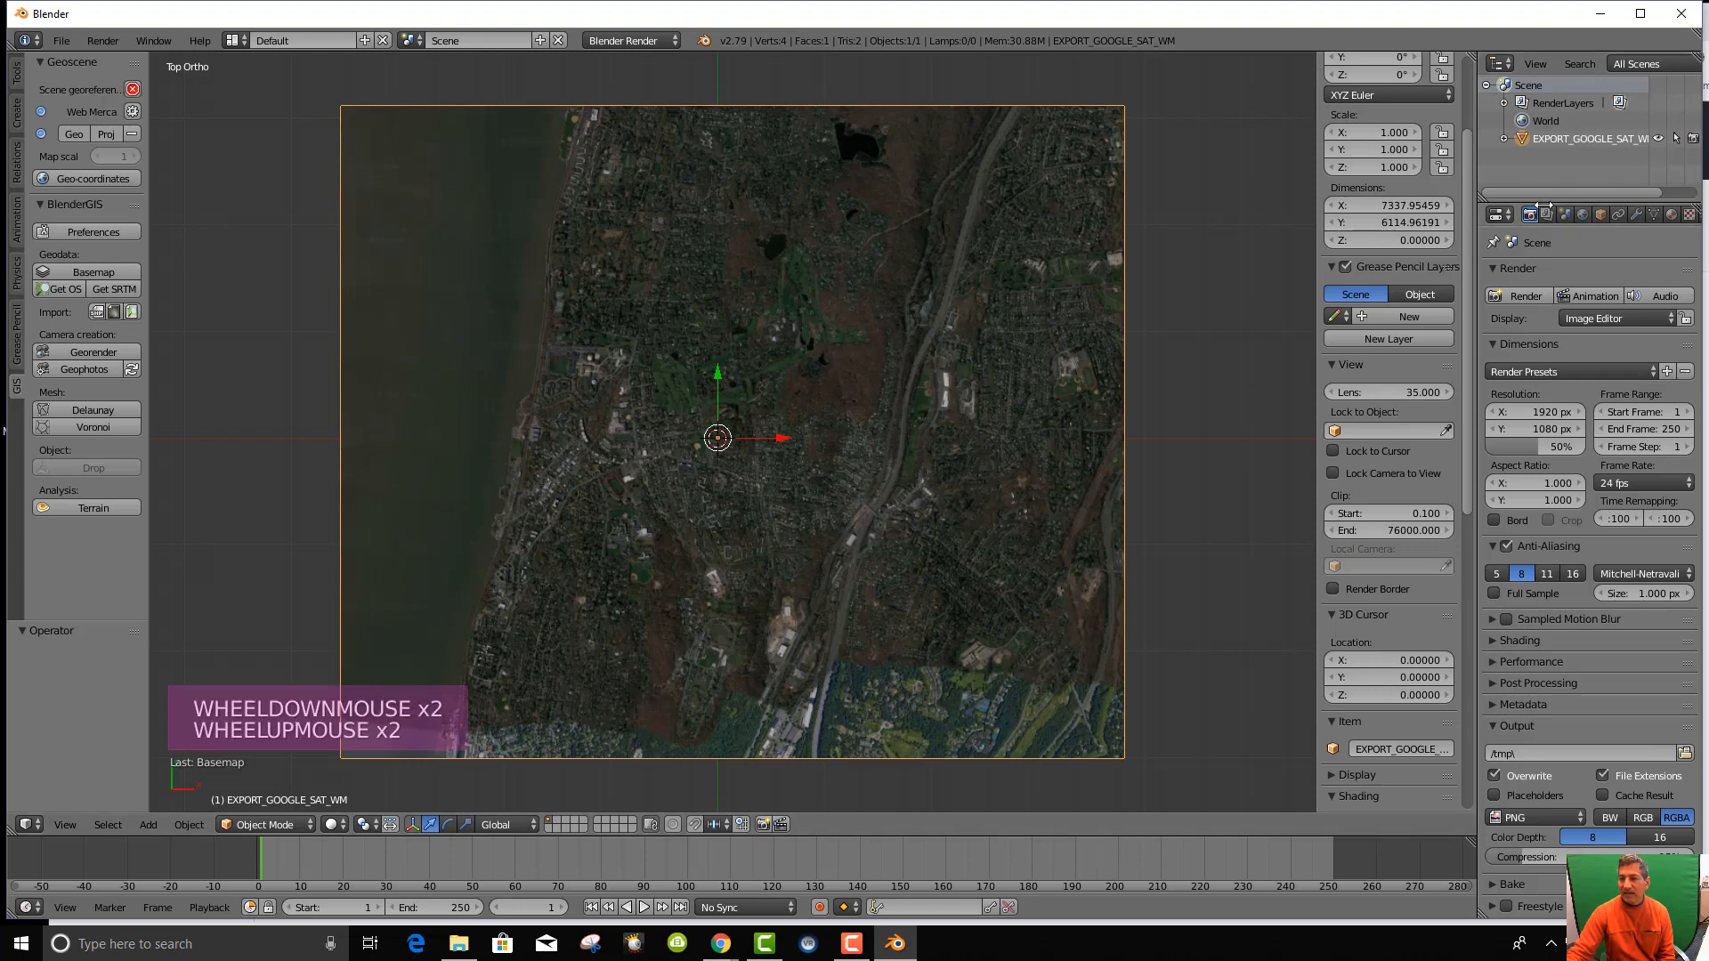
{"action": "middle_click_drag", "start_coordinate": [856, 504], "coordinate": [842, 390]}
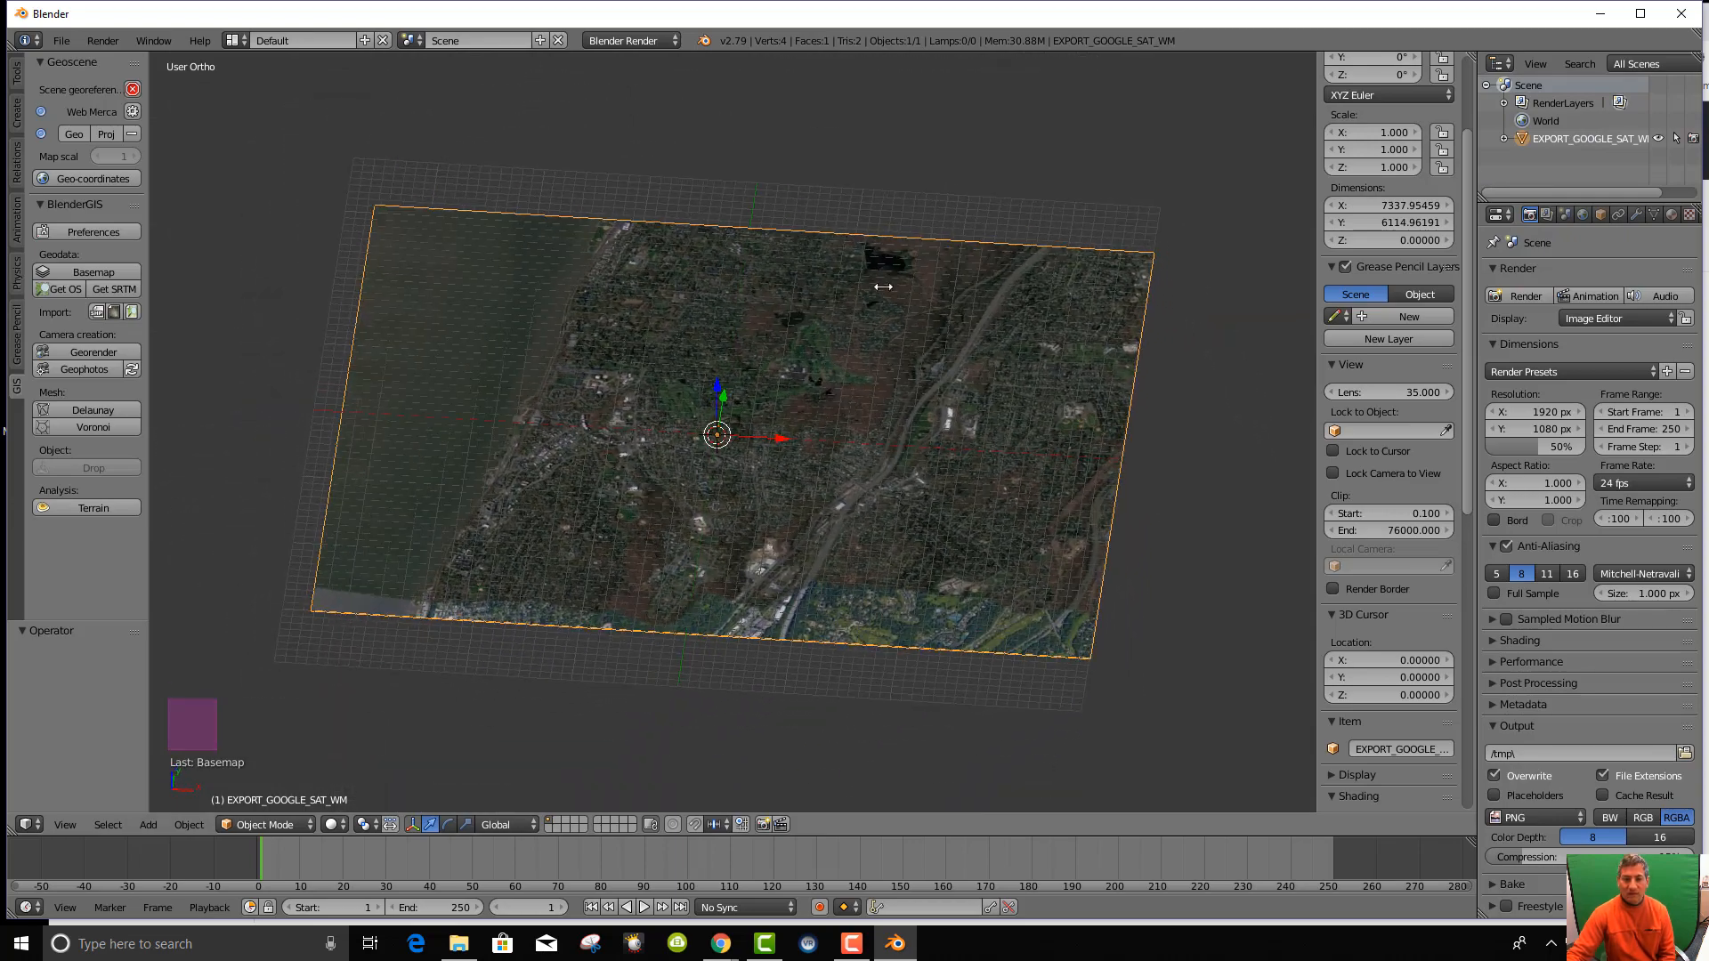
Return to Top view and open User Preferences from the File menu.
{"action": "key", "text": "KP_7"}
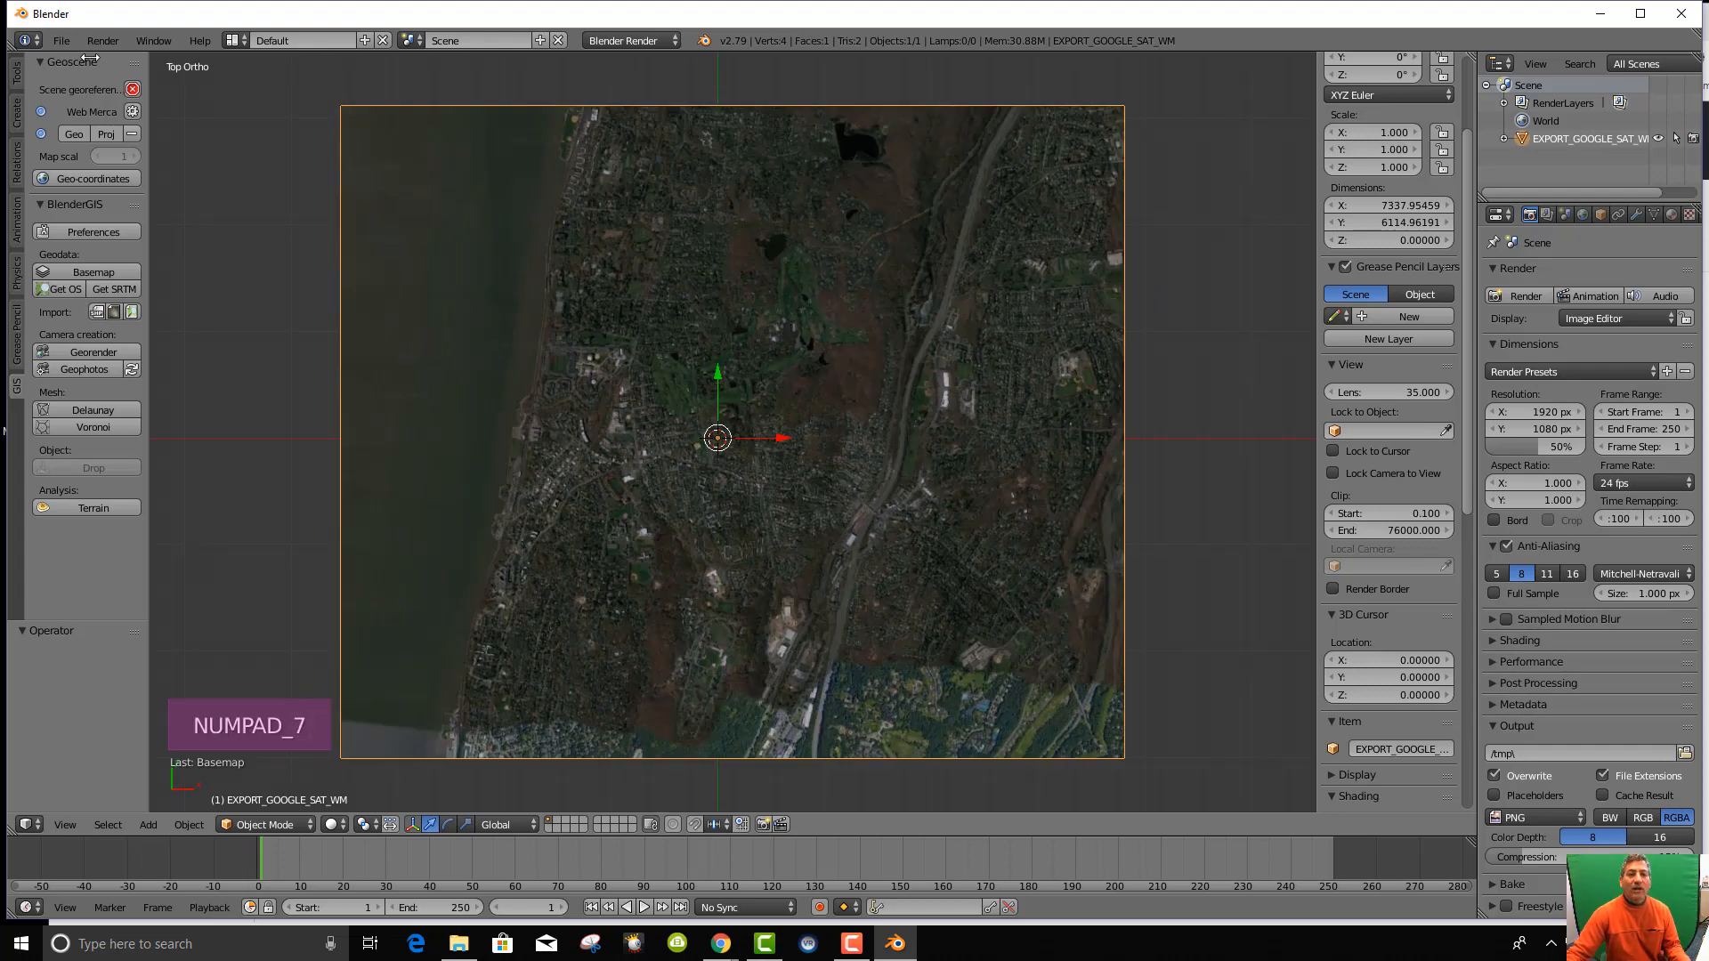
{"action": "left_click", "coordinate": [61, 41]}
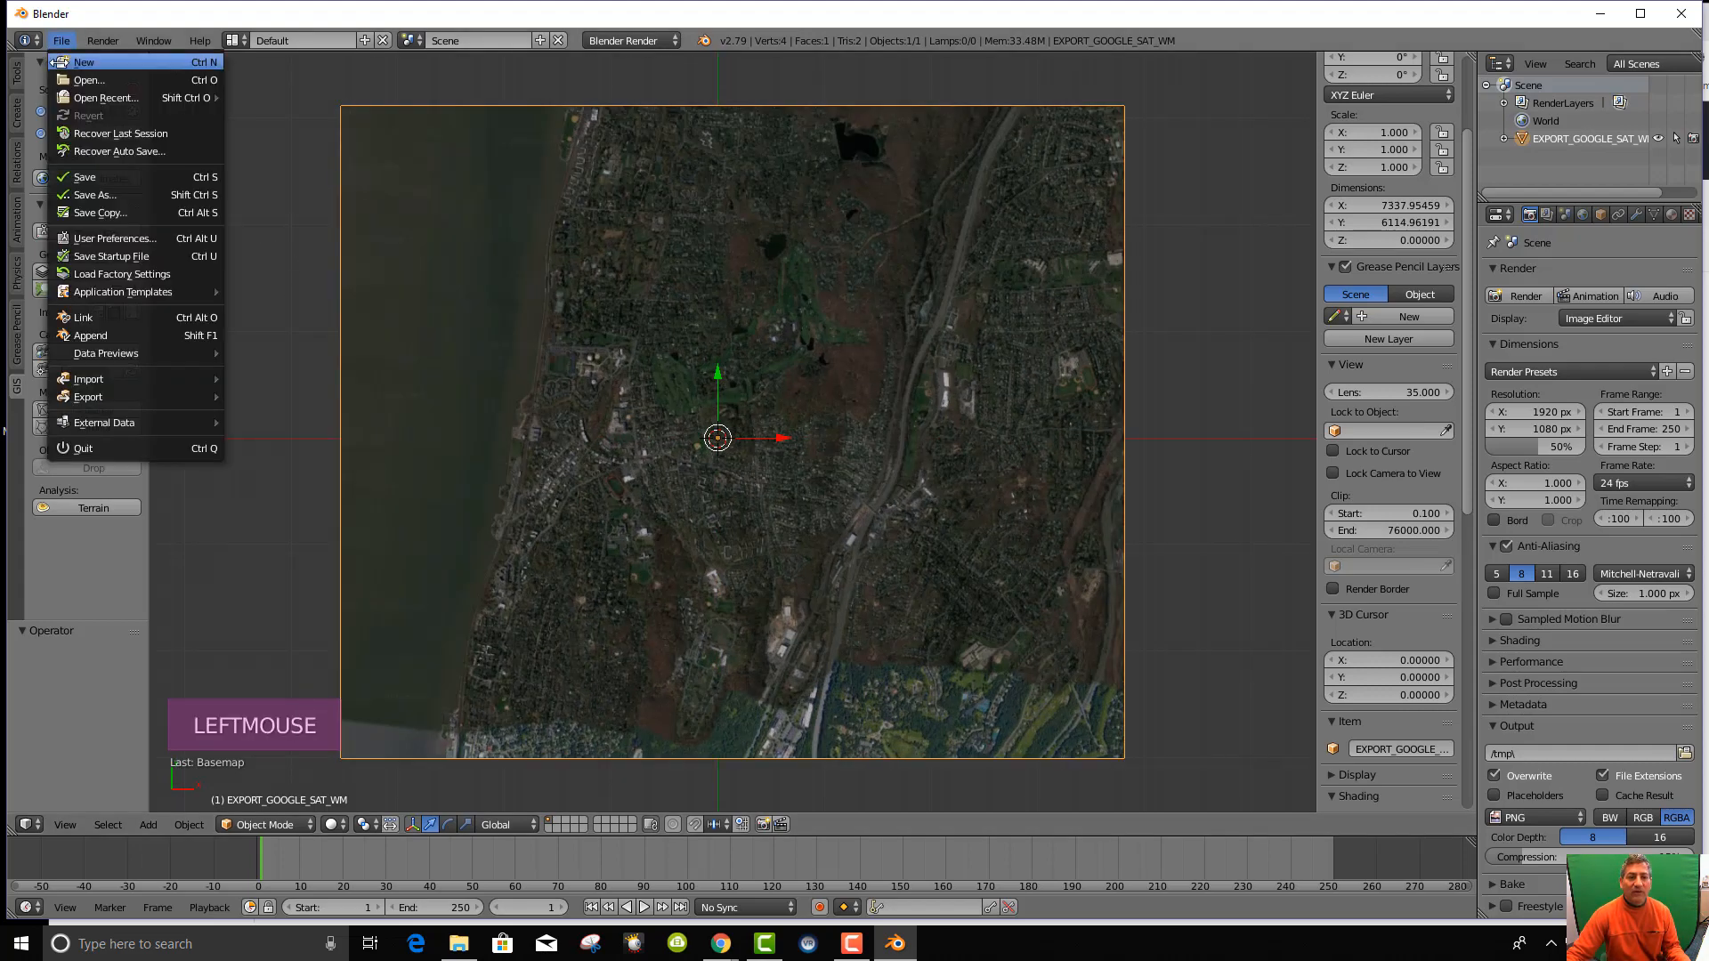
{"action": "left_click", "coordinate": [83, 241]}
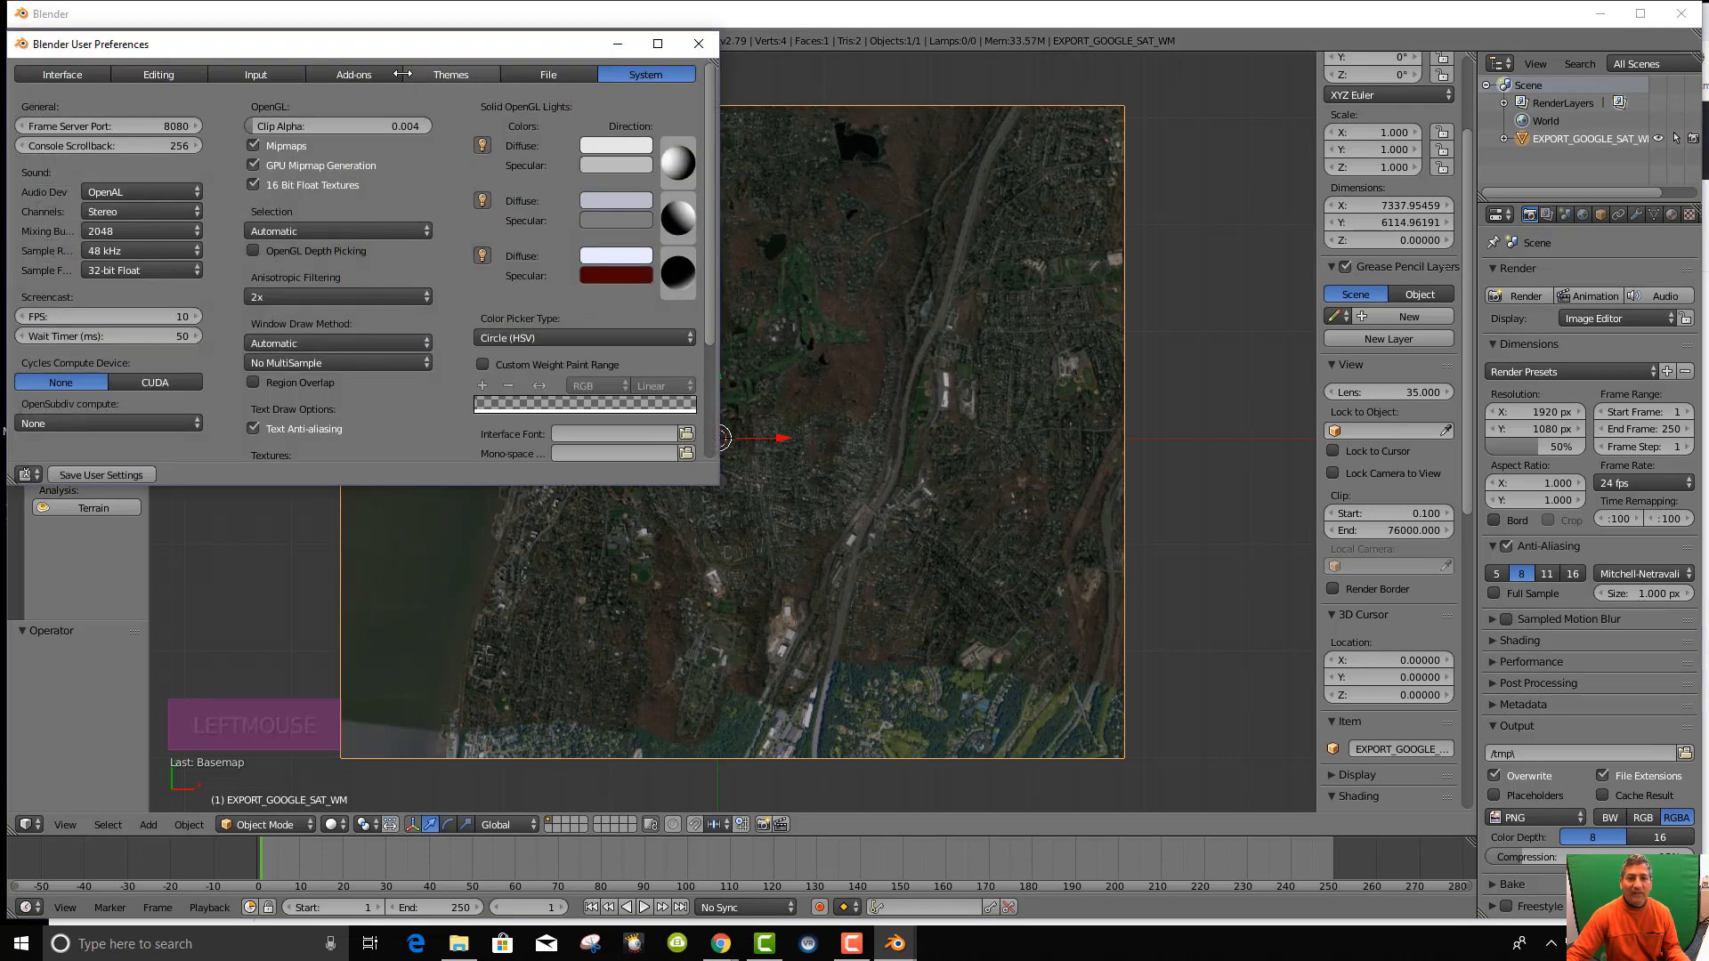
Search the add-ons for 'image', confirm Import Images as Planes is enabled, and close preferences.
{"action": "left_click", "coordinate": [325, 79]}
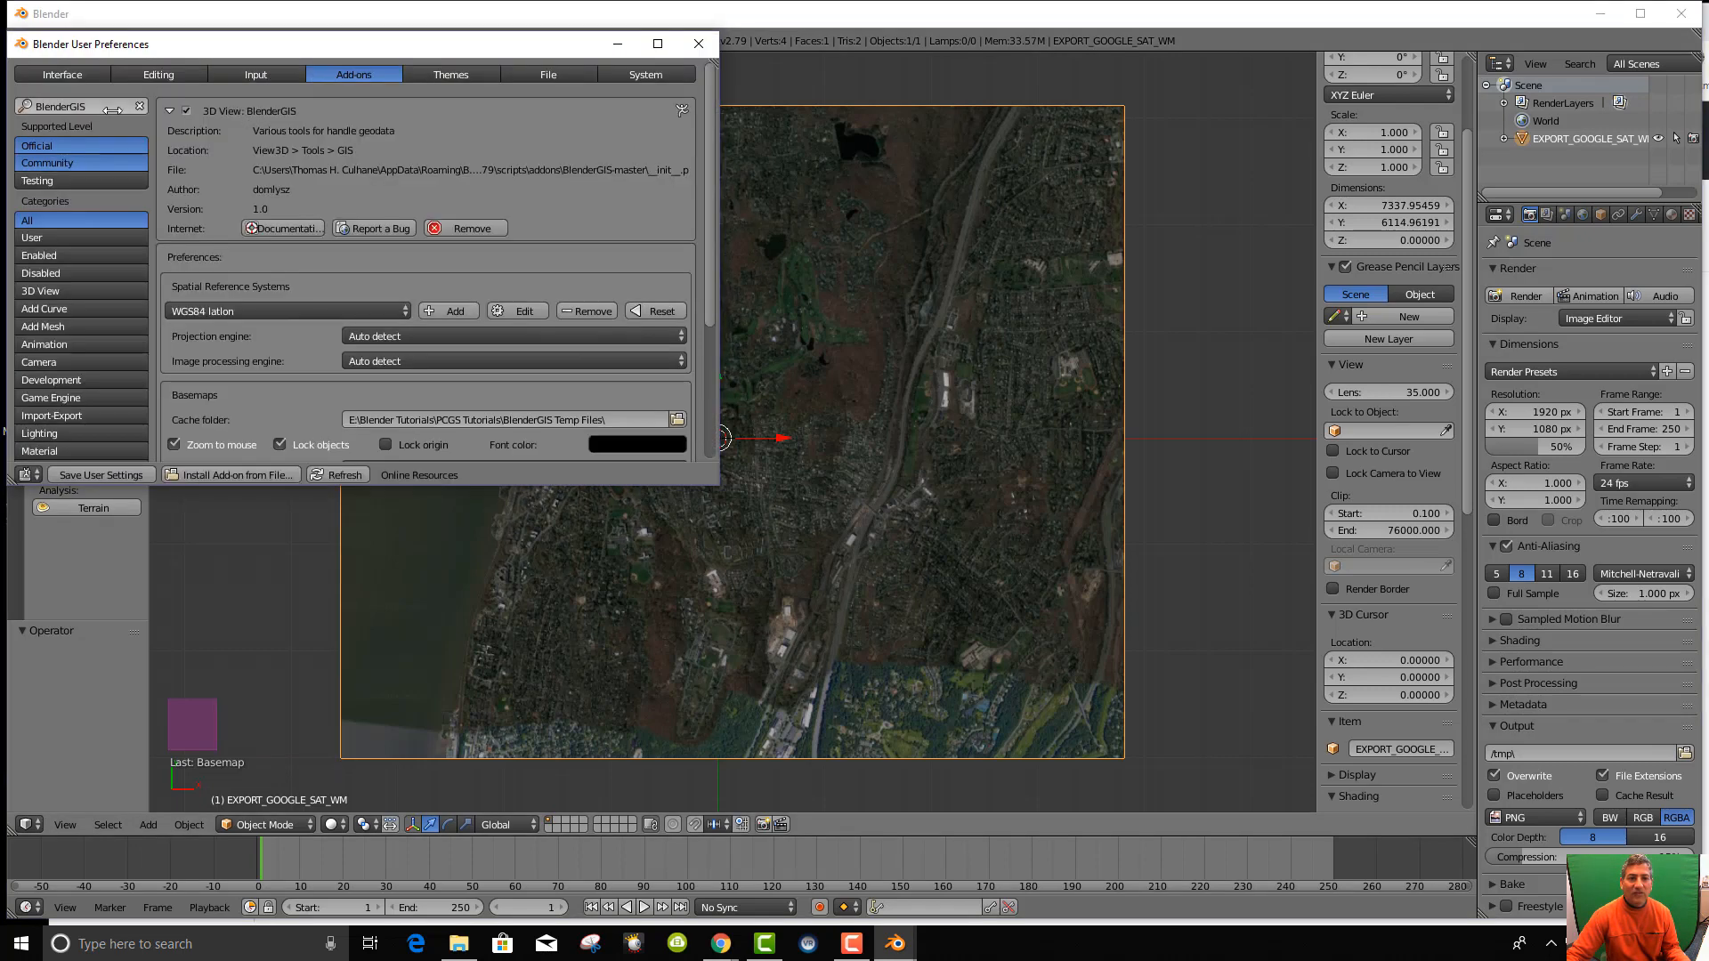
{"action": "key", "text": "BackSpace"}
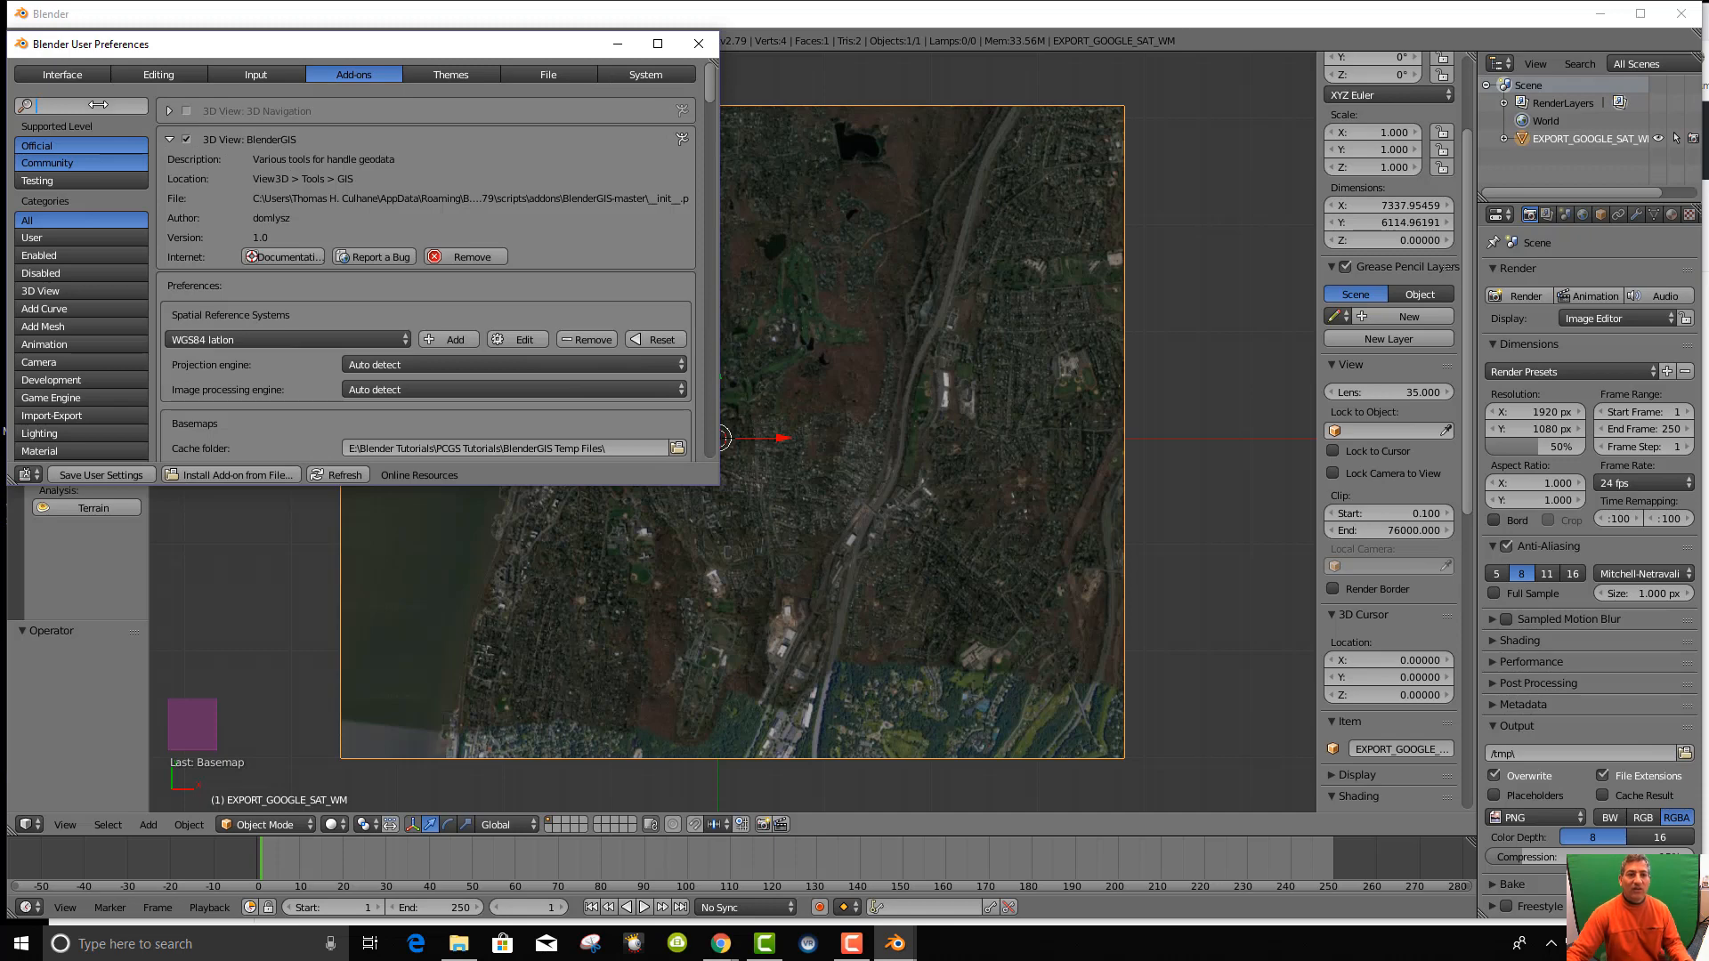
{"action": "type", "text": "image"}
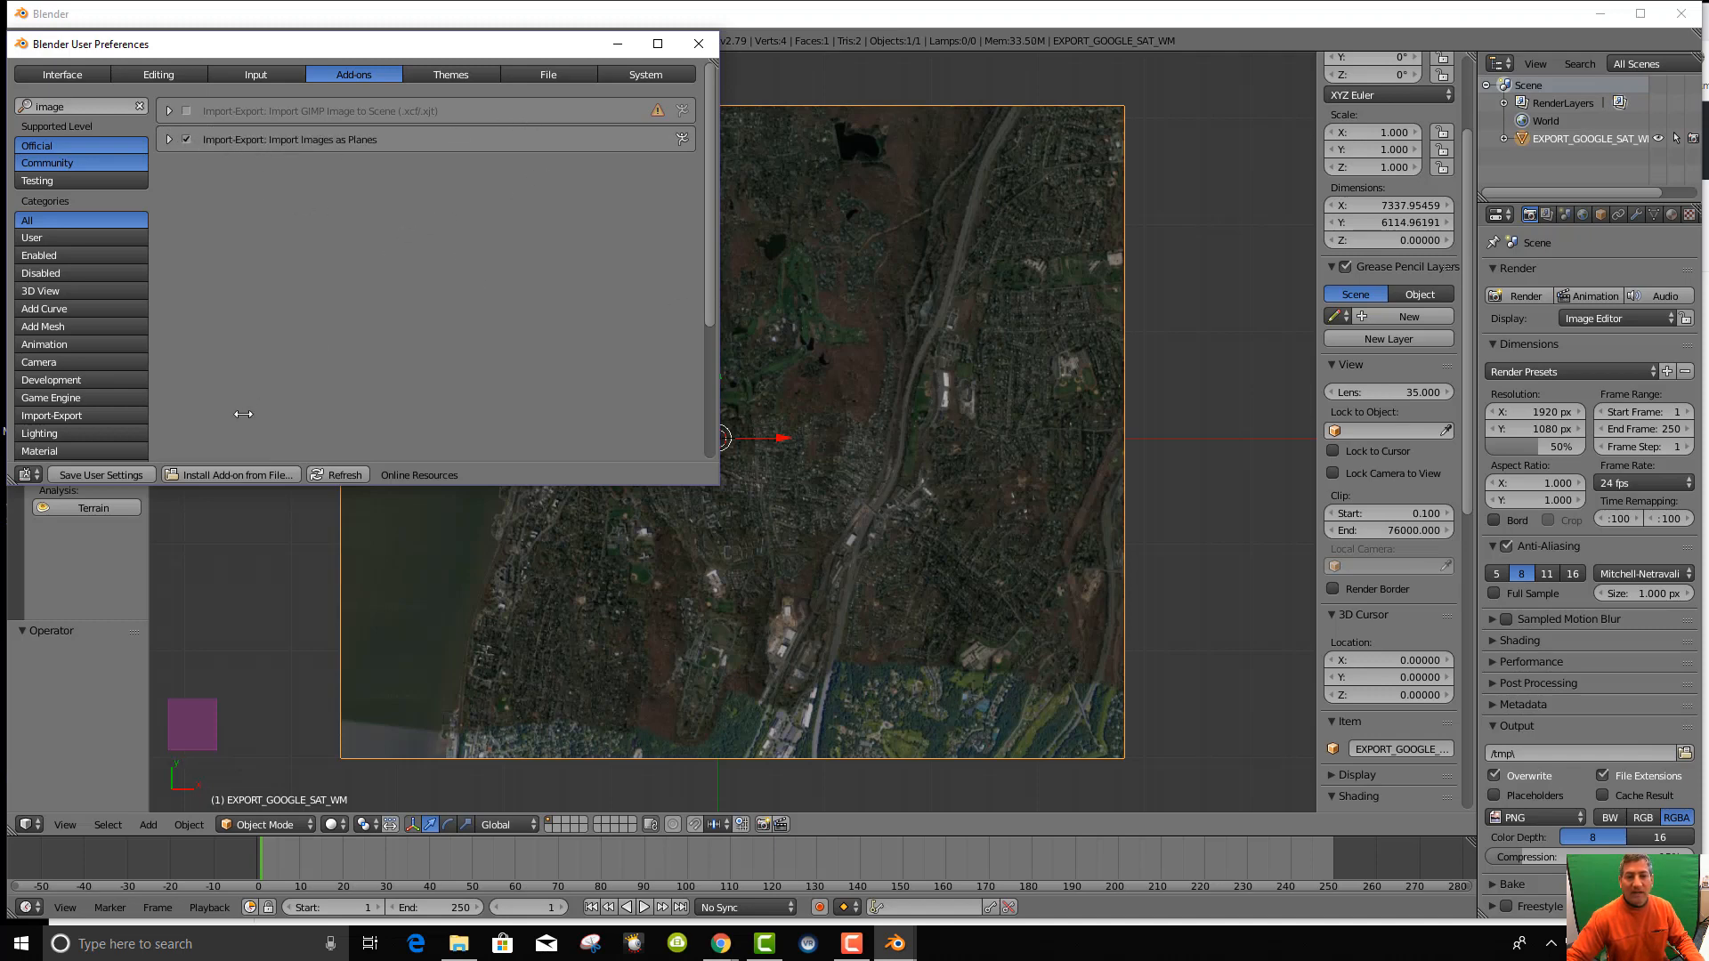
{"action": "left_click", "coordinate": [700, 43]}
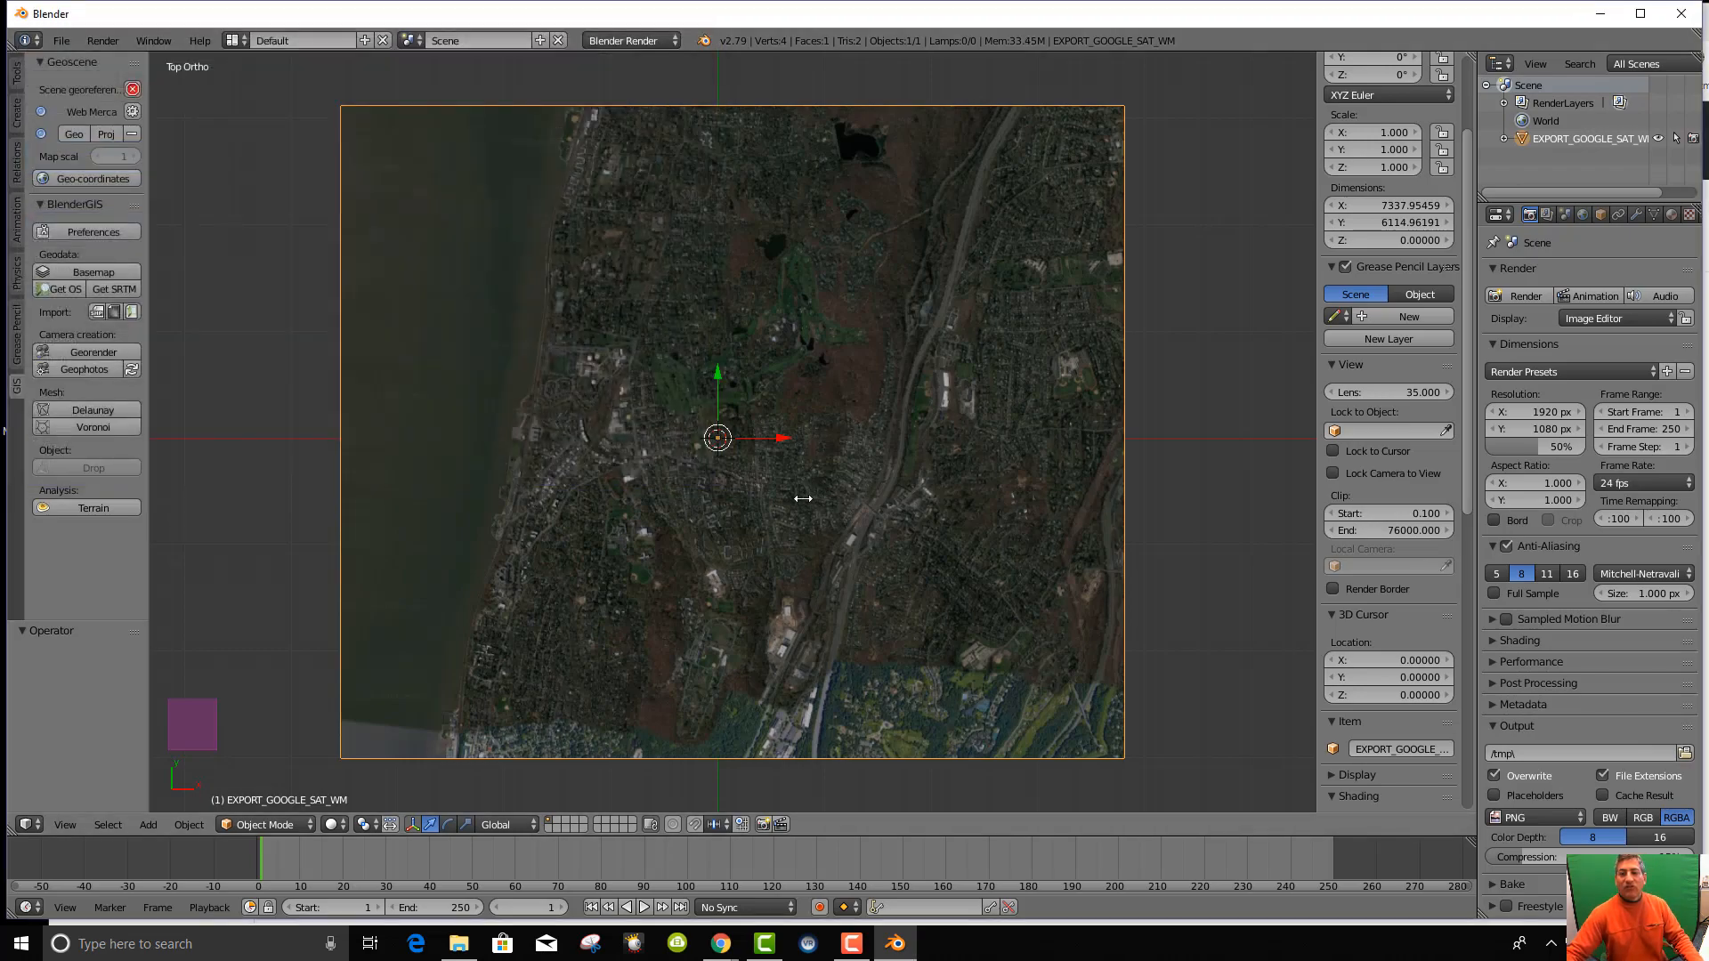
From Top view, use Get SRTM to import an srtm terrain object covering the map area.
{"action": "mouse_move", "coordinate": [803, 499]}
{"action": "middle_mouse_down"}
{"action": "mouse_move", "coordinate": [801, 317]}
{"action": "mouse_move", "coordinate": [789, 511]}
{"action": "mouse_move", "coordinate": [799, 481]}
{"action": "middle_mouse_up"}
{"action": "key", "text": "KP_7"}
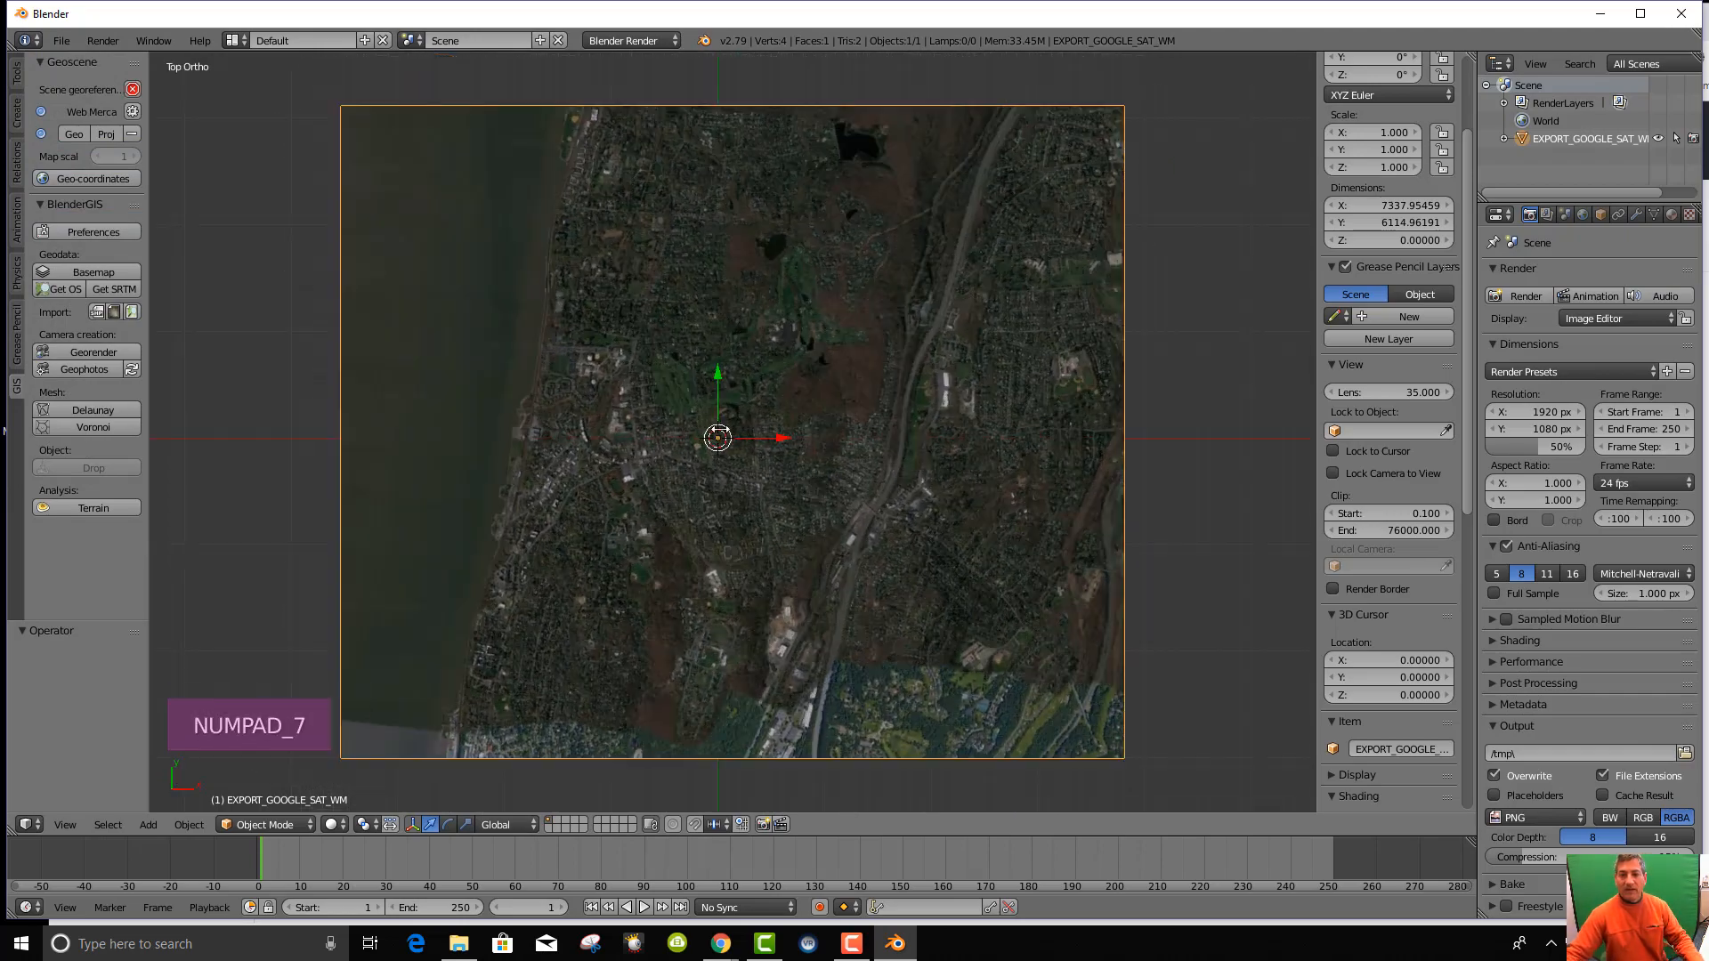
{"action": "scroll", "coordinate": [738, 462], "scroll_direction": "up", "scroll_amount": 5}
{"action": "scroll", "coordinate": [738, 462], "scroll_direction": "down", "scroll_amount": 5}
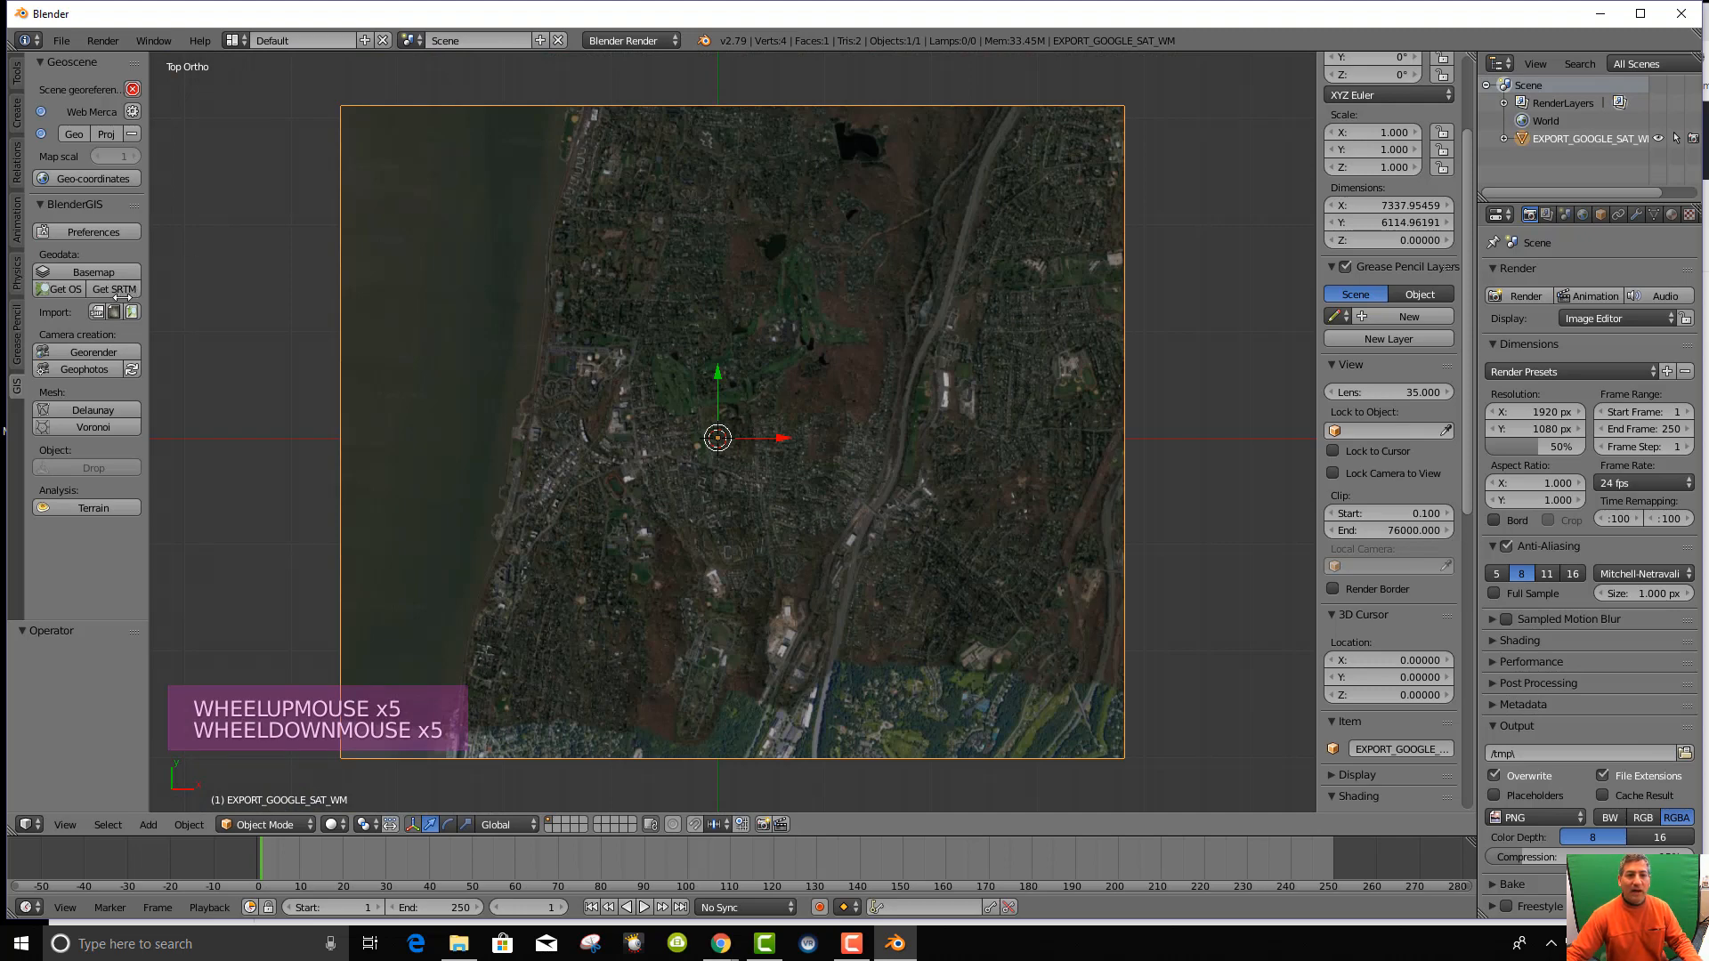
{"action": "left_click", "coordinate": [114, 290]}
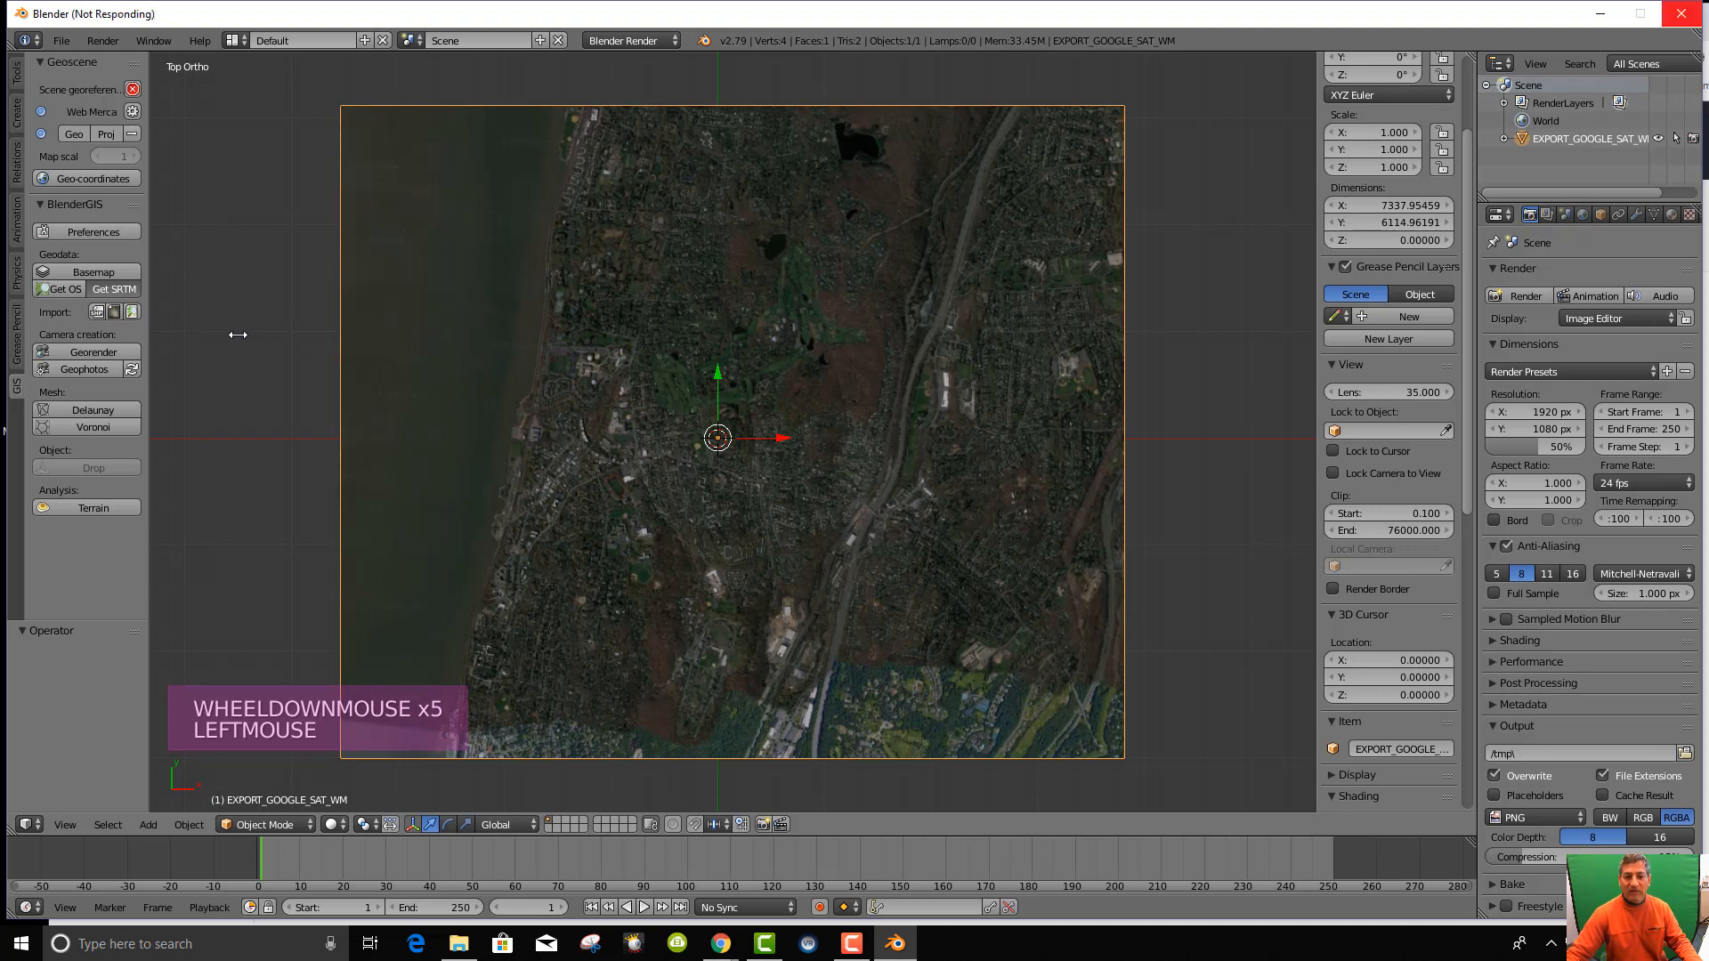
{"action": "scroll", "coordinate": [743, 460], "scroll_direction": "up", "scroll_amount": 3}
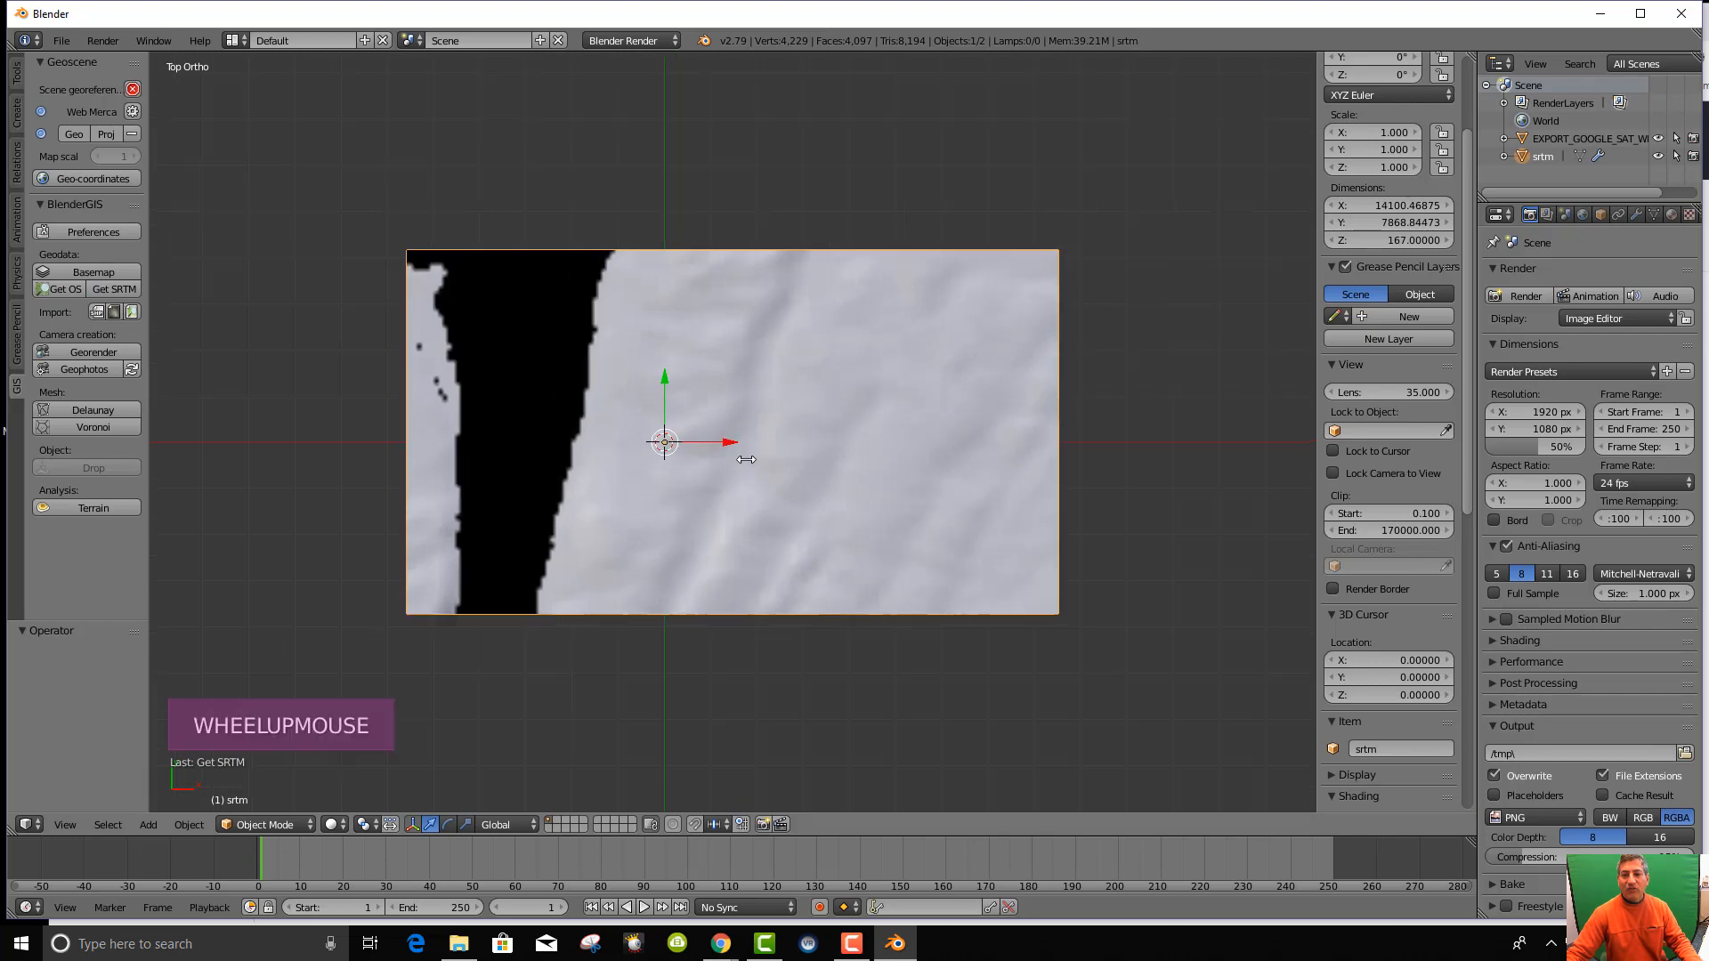
Drag the srtm terrain along Z, lowering then raising it 655.518 units above the map plane.
{"action": "scroll", "coordinate": [743, 459], "scroll_direction": "down", "scroll_amount": 3}
{"action": "middle_click_drag", "start_coordinate": [748, 471], "coordinate": [784, 345]}
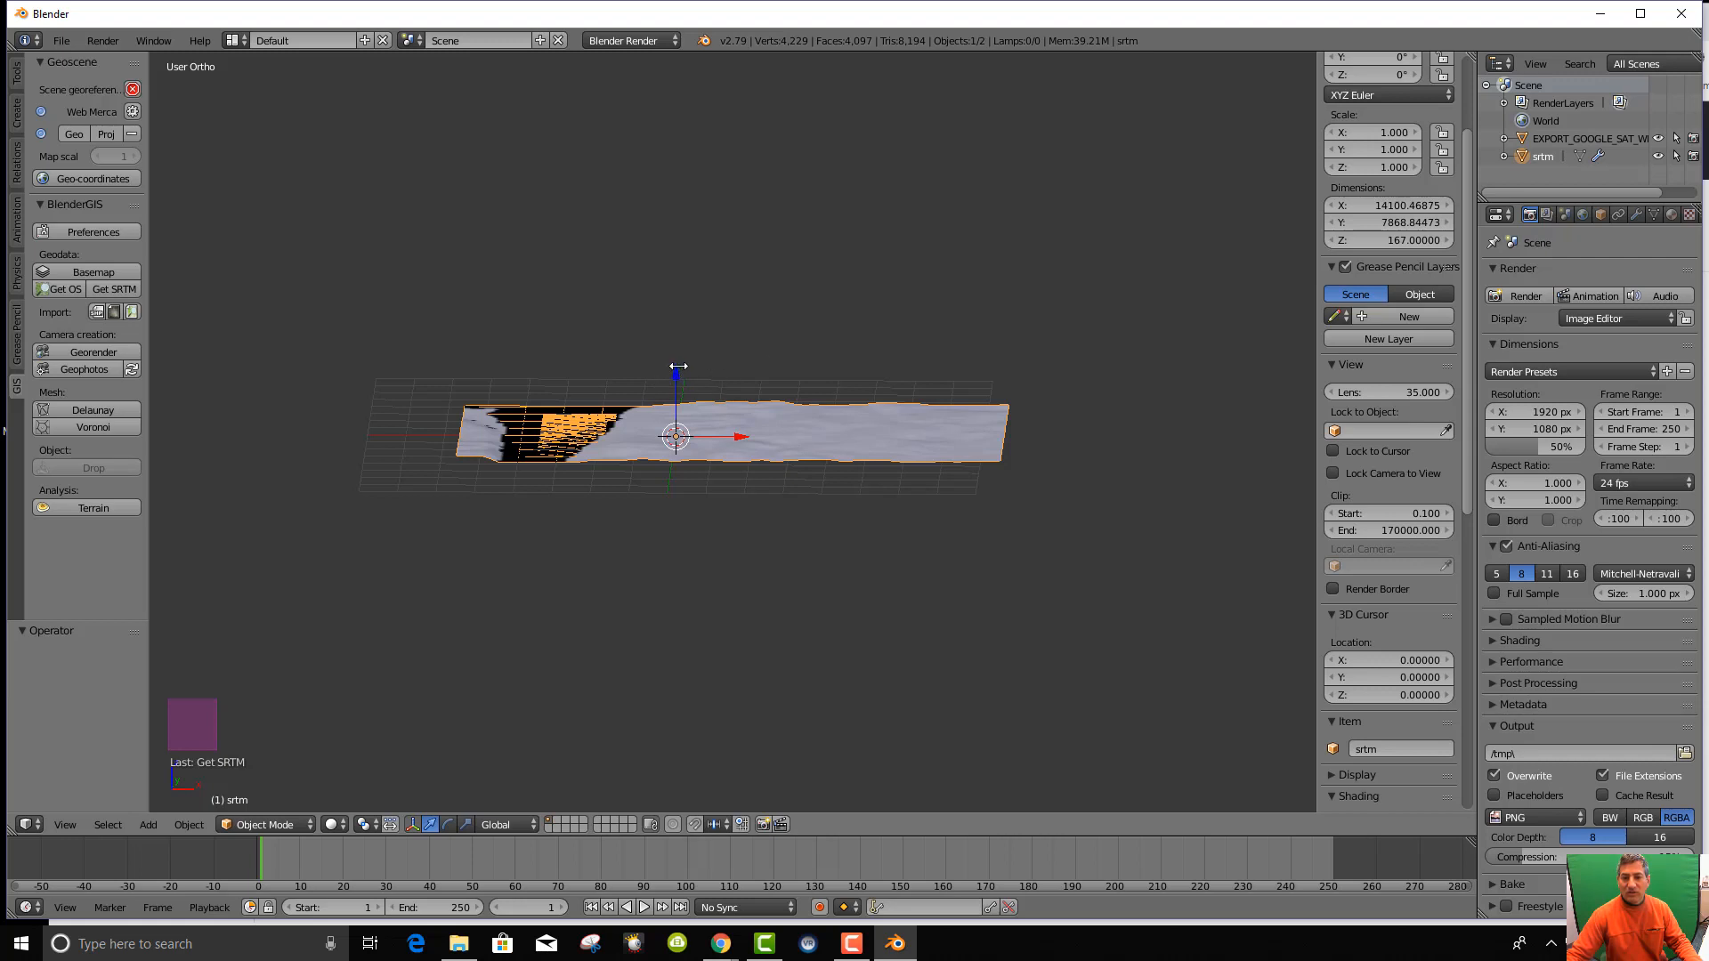
{"action": "left_click_drag", "start_coordinate": [679, 366], "coordinate": [704, 396]}
{"action": "scroll", "coordinate": [734, 497], "scroll_direction": "up", "scroll_amount": 6}
{"action": "middle_click_drag", "start_coordinate": [616, 547], "coordinate": [852, 610], "text": "shift"}
{"action": "scroll", "coordinate": [851, 609], "scroll_direction": "up", "scroll_amount": 1}
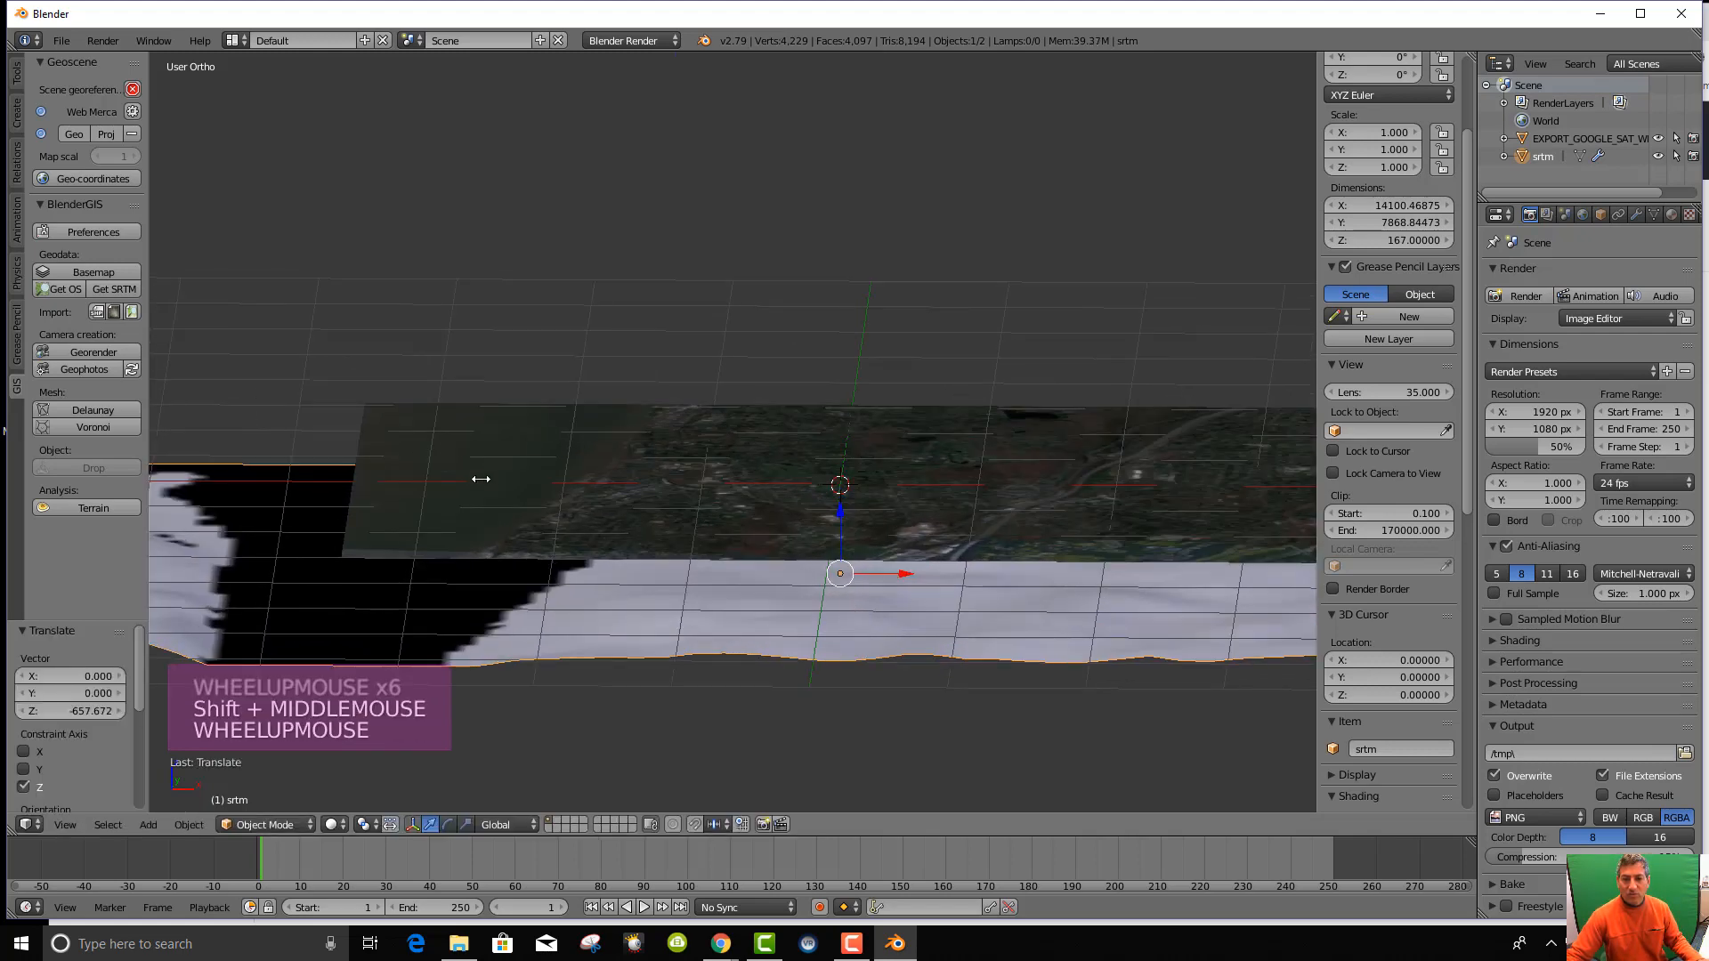
{"action": "left_click_drag", "start_coordinate": [842, 512], "coordinate": [851, 422]}
{"action": "middle_click_drag", "start_coordinate": [851, 421], "coordinate": [885, 583]}
{"action": "scroll", "coordinate": [935, 547], "scroll_direction": "up", "scroll_amount": 5}
{"action": "scroll", "coordinate": [887, 594], "scroll_direction": "up", "scroll_amount": 2}
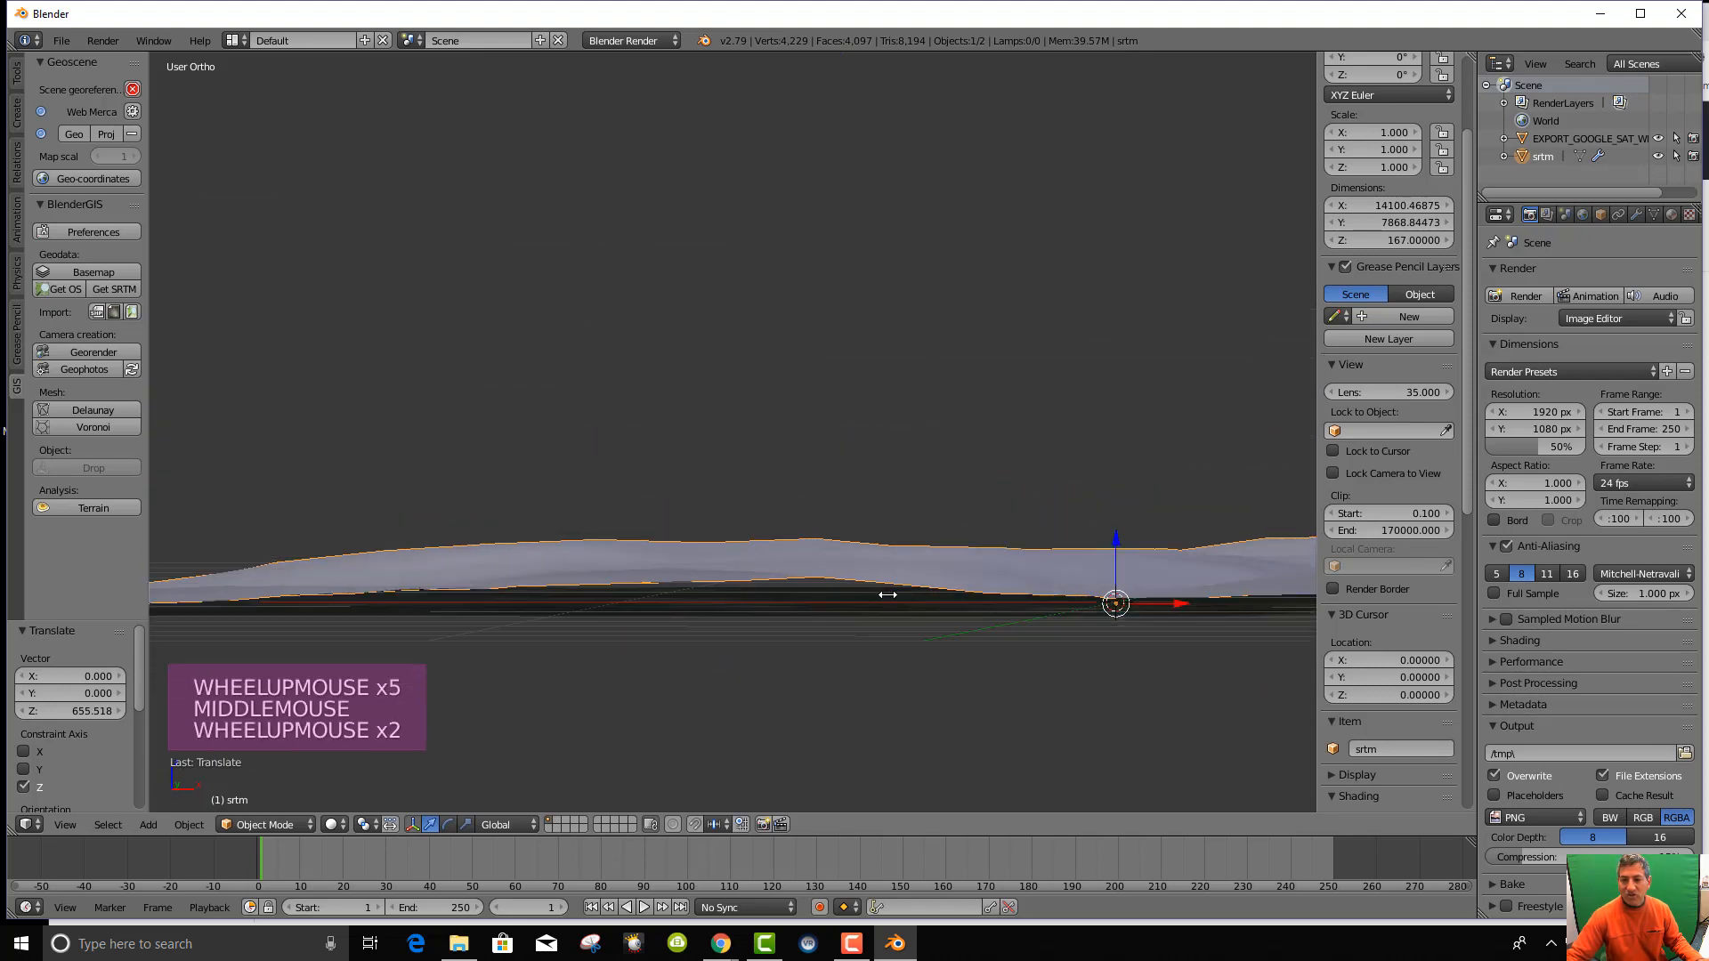
{"action": "scroll", "coordinate": [897, 605], "scroll_direction": "up", "scroll_amount": 2}
{"action": "scroll", "coordinate": [897, 604], "scroll_direction": "down", "scroll_amount": 5}
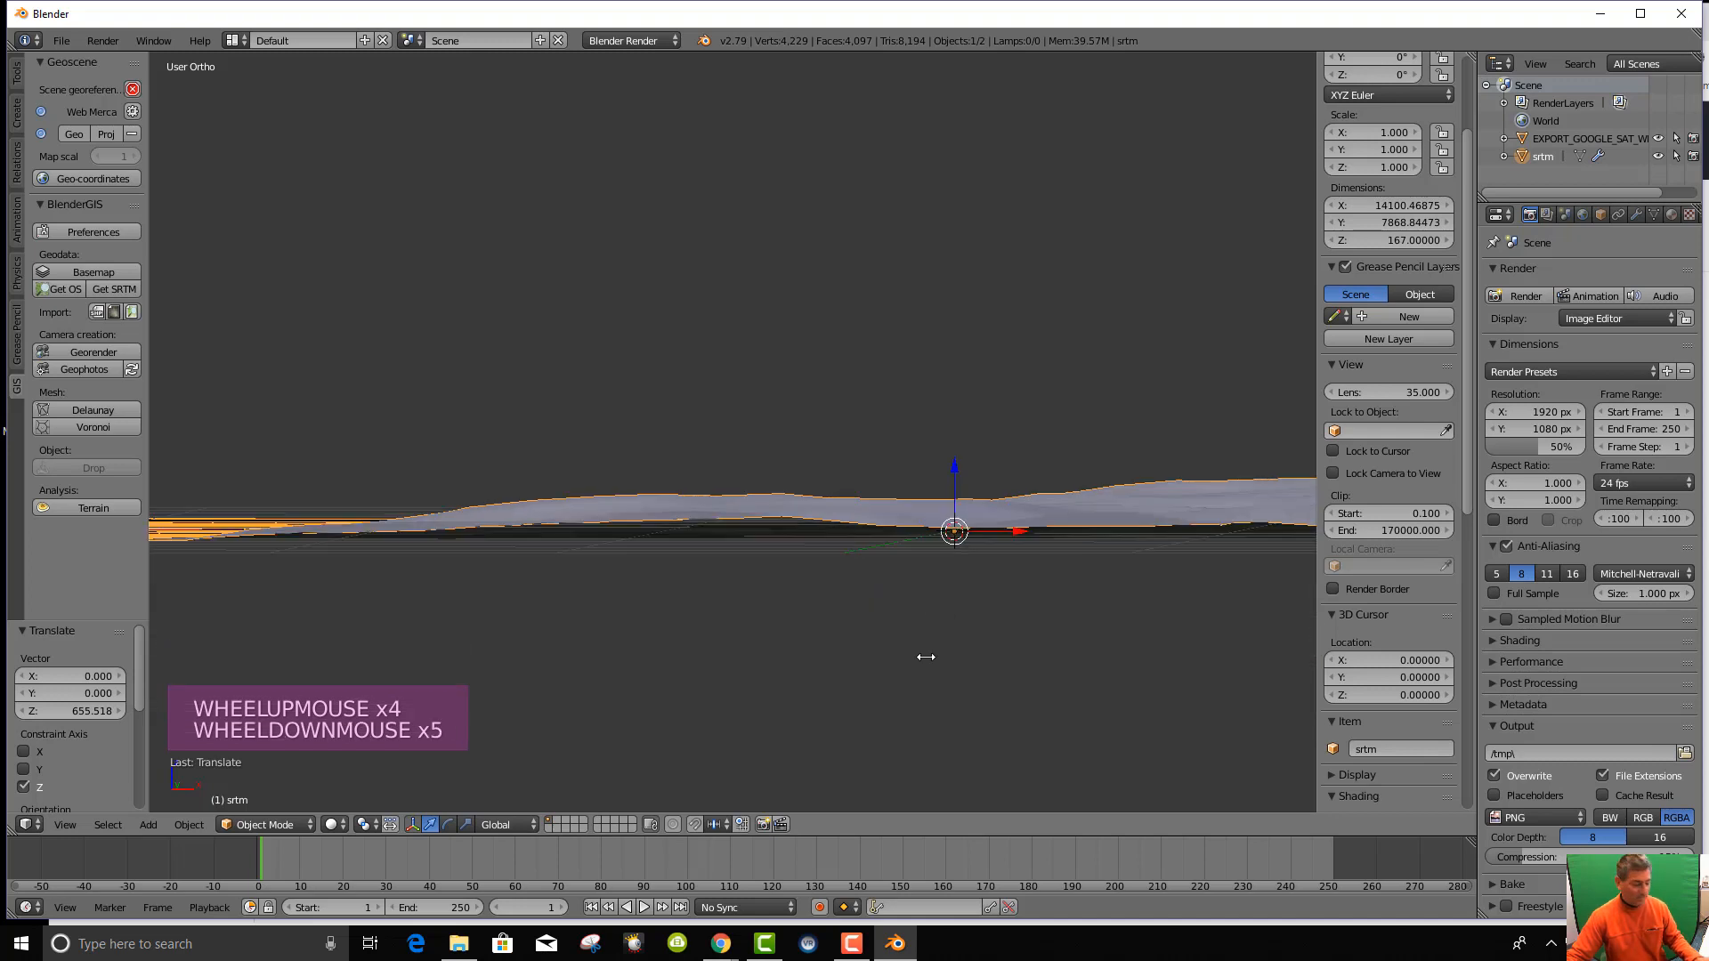
{"action": "middle_click_drag", "start_coordinate": [988, 652], "coordinate": [790, 639], "text": "shift"}
{"action": "scroll", "coordinate": [765, 640], "scroll_direction": "up", "scroll_amount": 2}
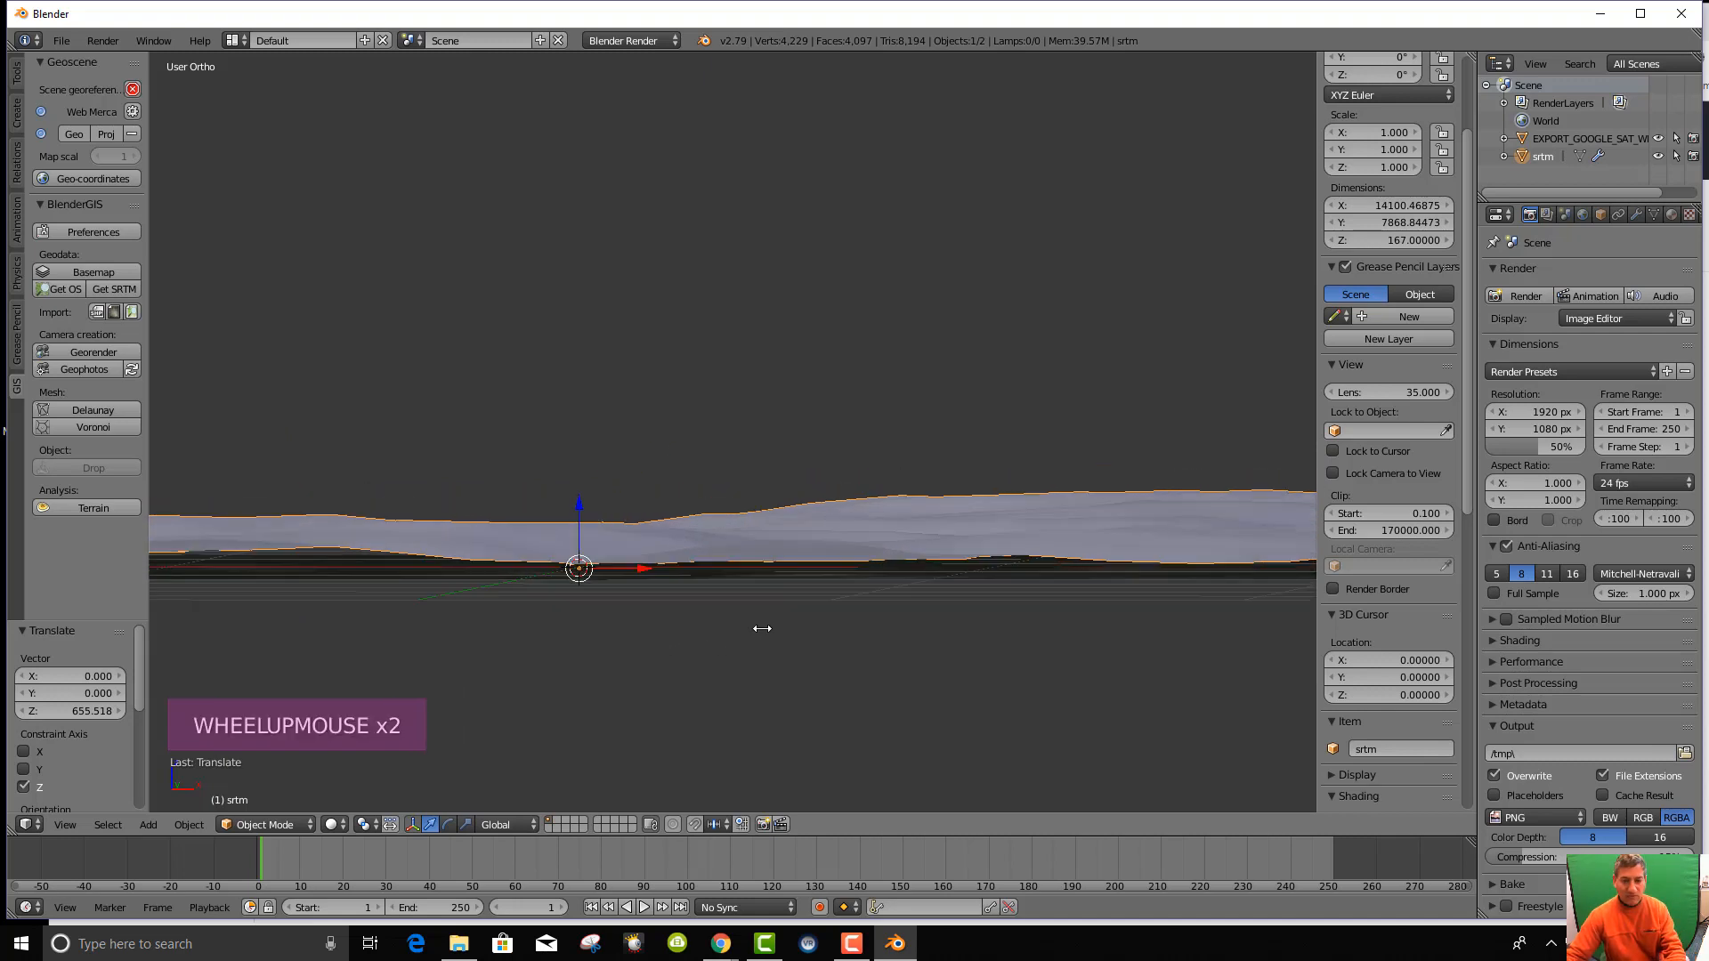
Check the terrain's alignment with the basemap from Front, Right and Top views.
{"action": "key", "text": "KP_1"}
{"action": "scroll", "coordinate": [792, 580], "scroll_direction": "down", "scroll_amount": 6}
{"action": "scroll", "coordinate": [789, 573], "scroll_direction": "up", "scroll_amount": 9}
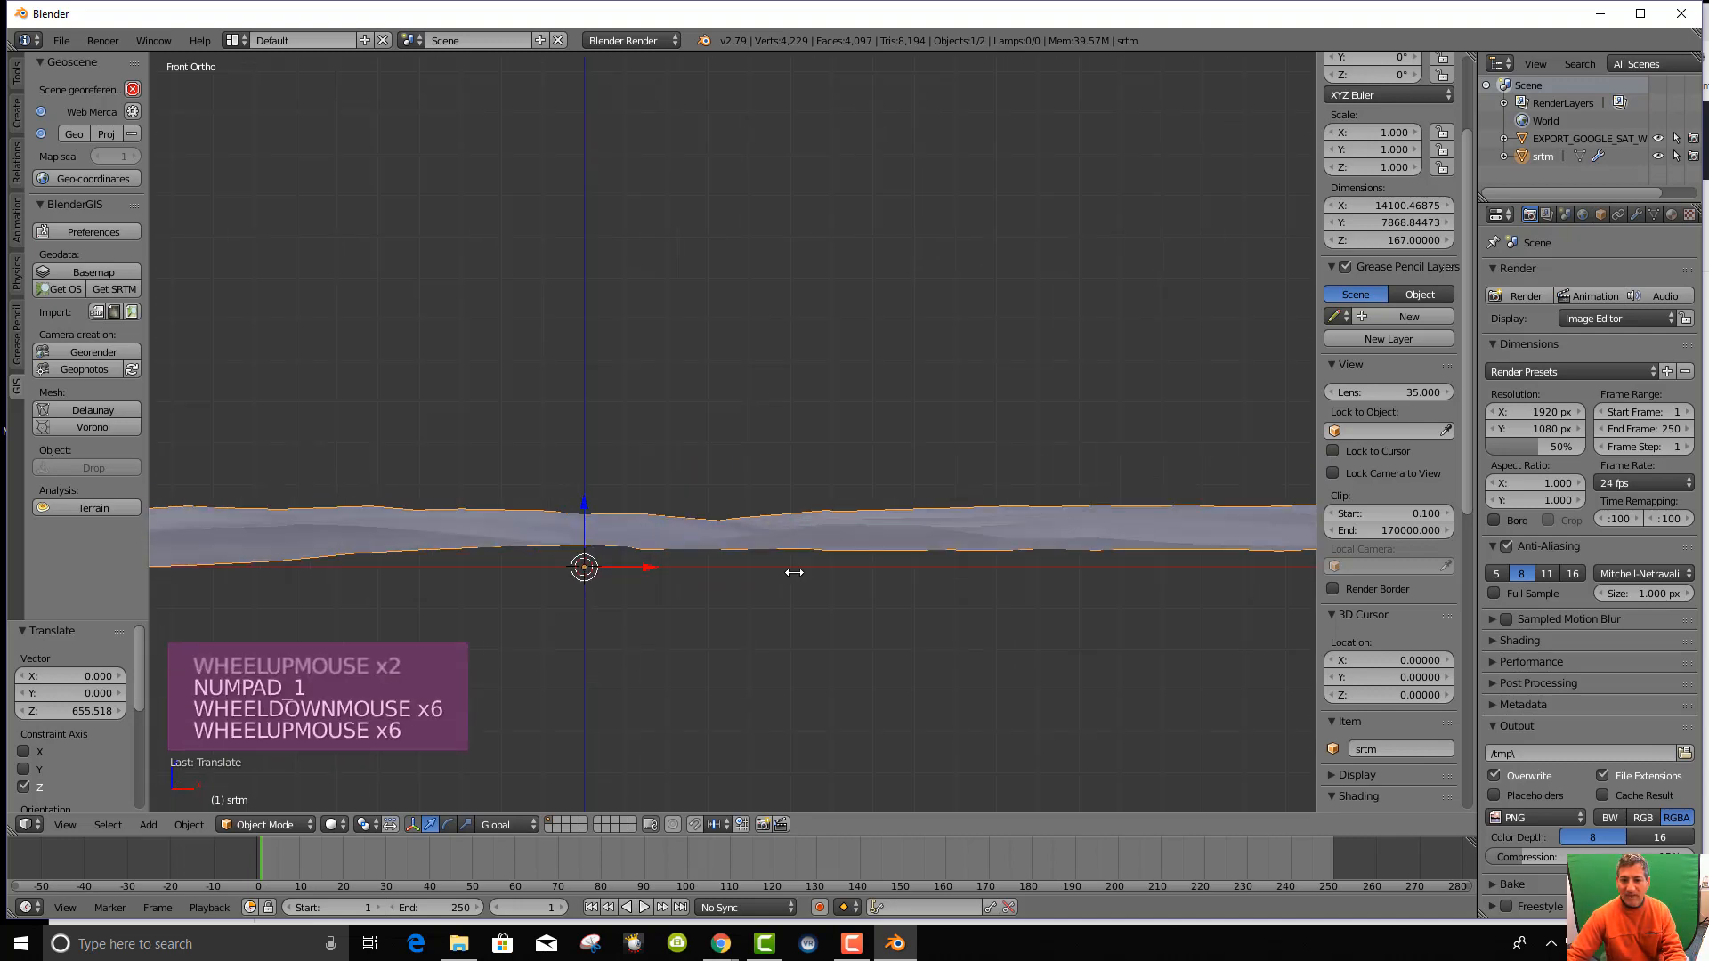
{"action": "scroll", "coordinate": [792, 574], "scroll_direction": "down", "scroll_amount": 4}
{"action": "scroll", "coordinate": [794, 573], "scroll_direction": "down", "scroll_amount": 1}
{"action": "key", "text": "KP_3"}
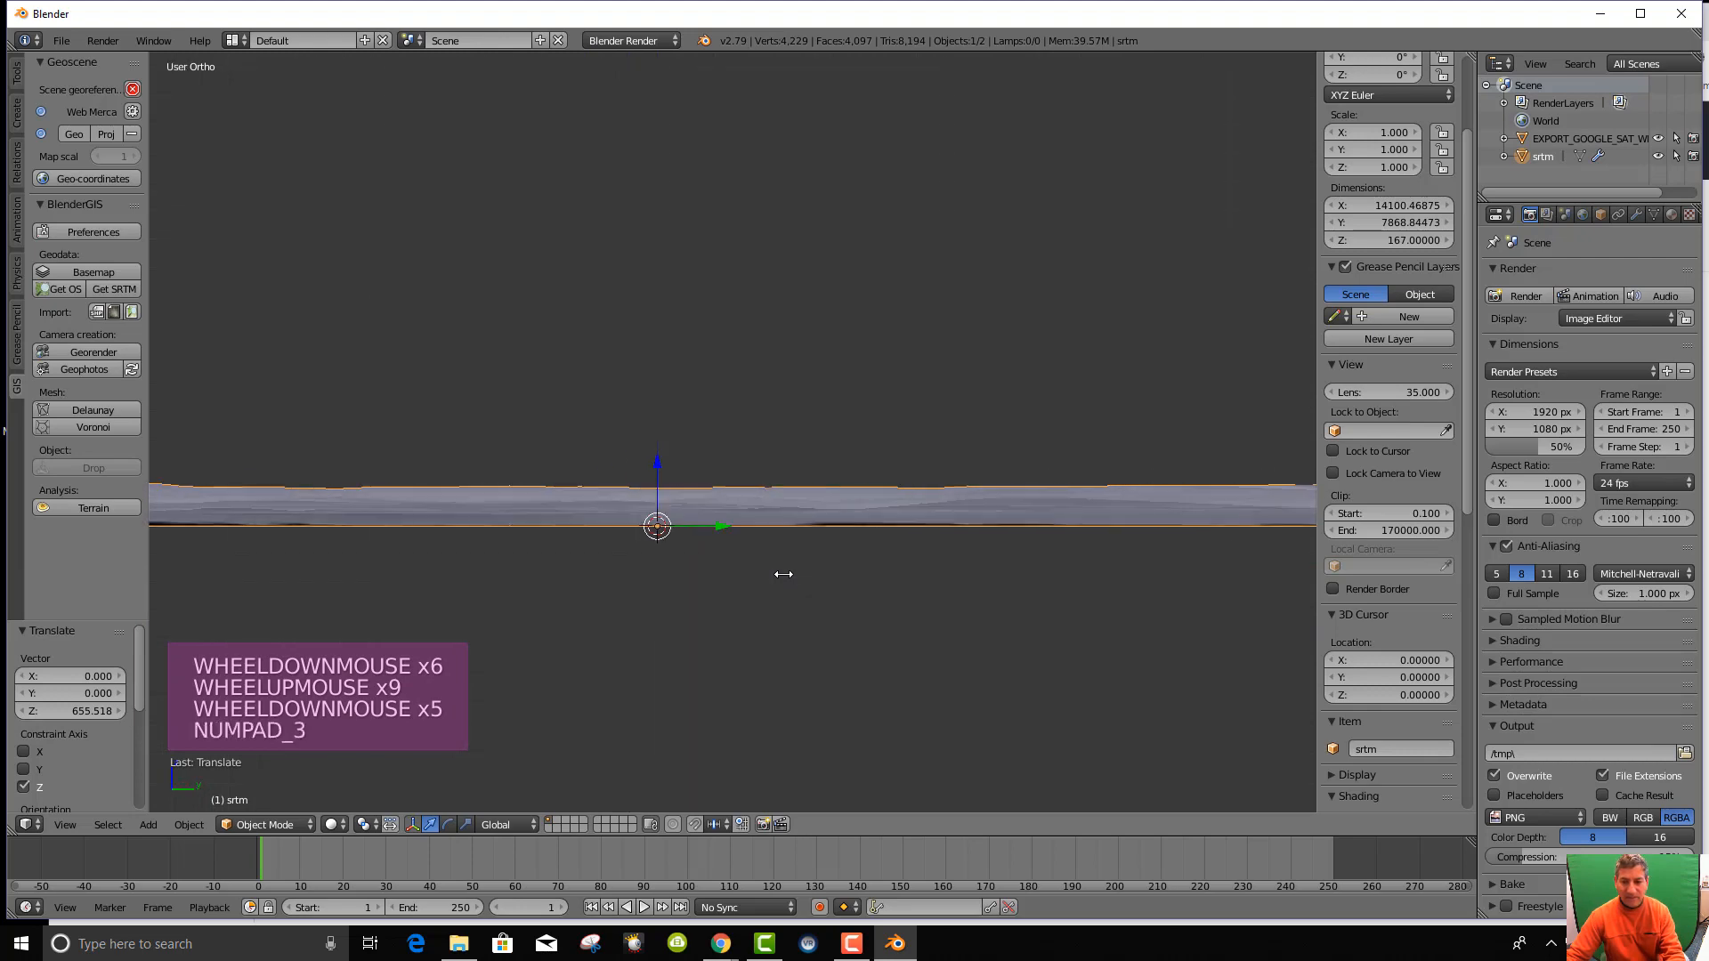
{"action": "scroll", "coordinate": [767, 574], "scroll_direction": "up", "scroll_amount": 2}
{"action": "scroll", "coordinate": [765, 573], "scroll_direction": "down", "scroll_amount": 9}
{"action": "scroll", "coordinate": [765, 572], "scroll_direction": "up", "scroll_amount": 2}
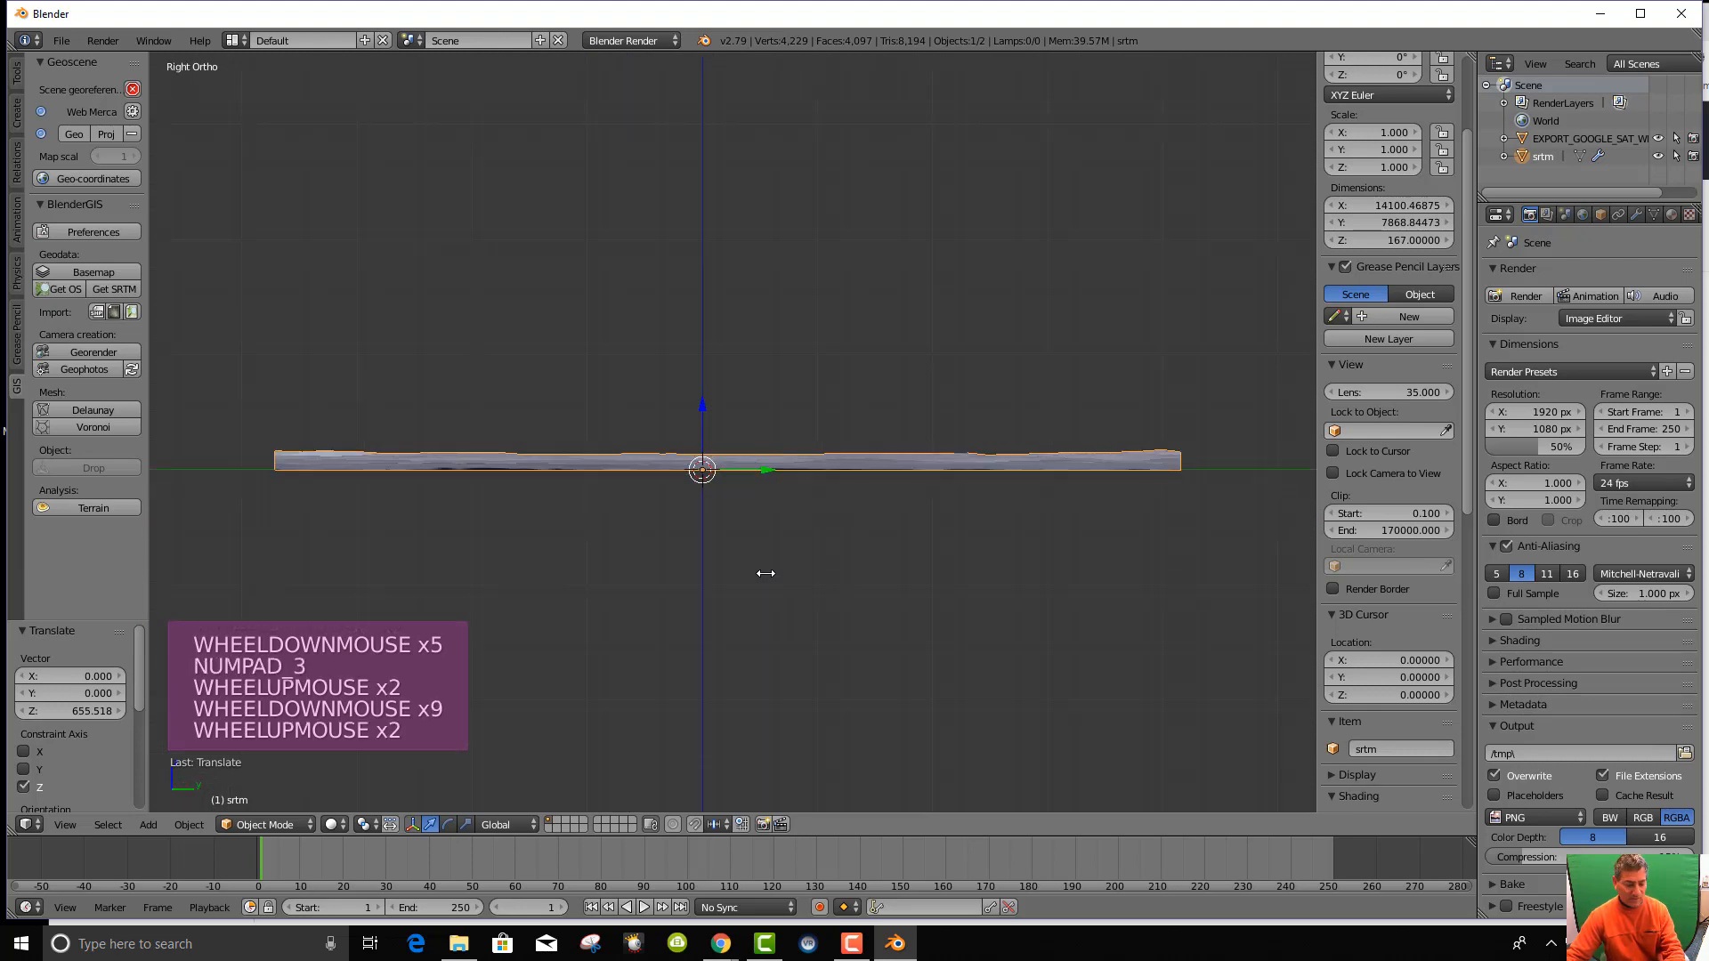
{"action": "key", "text": "KP_7"}
{"action": "scroll", "coordinate": [763, 542], "scroll_direction": "down", "scroll_amount": 8}
{"action": "scroll", "coordinate": [752, 526], "scroll_direction": "up", "scroll_amount": 6}
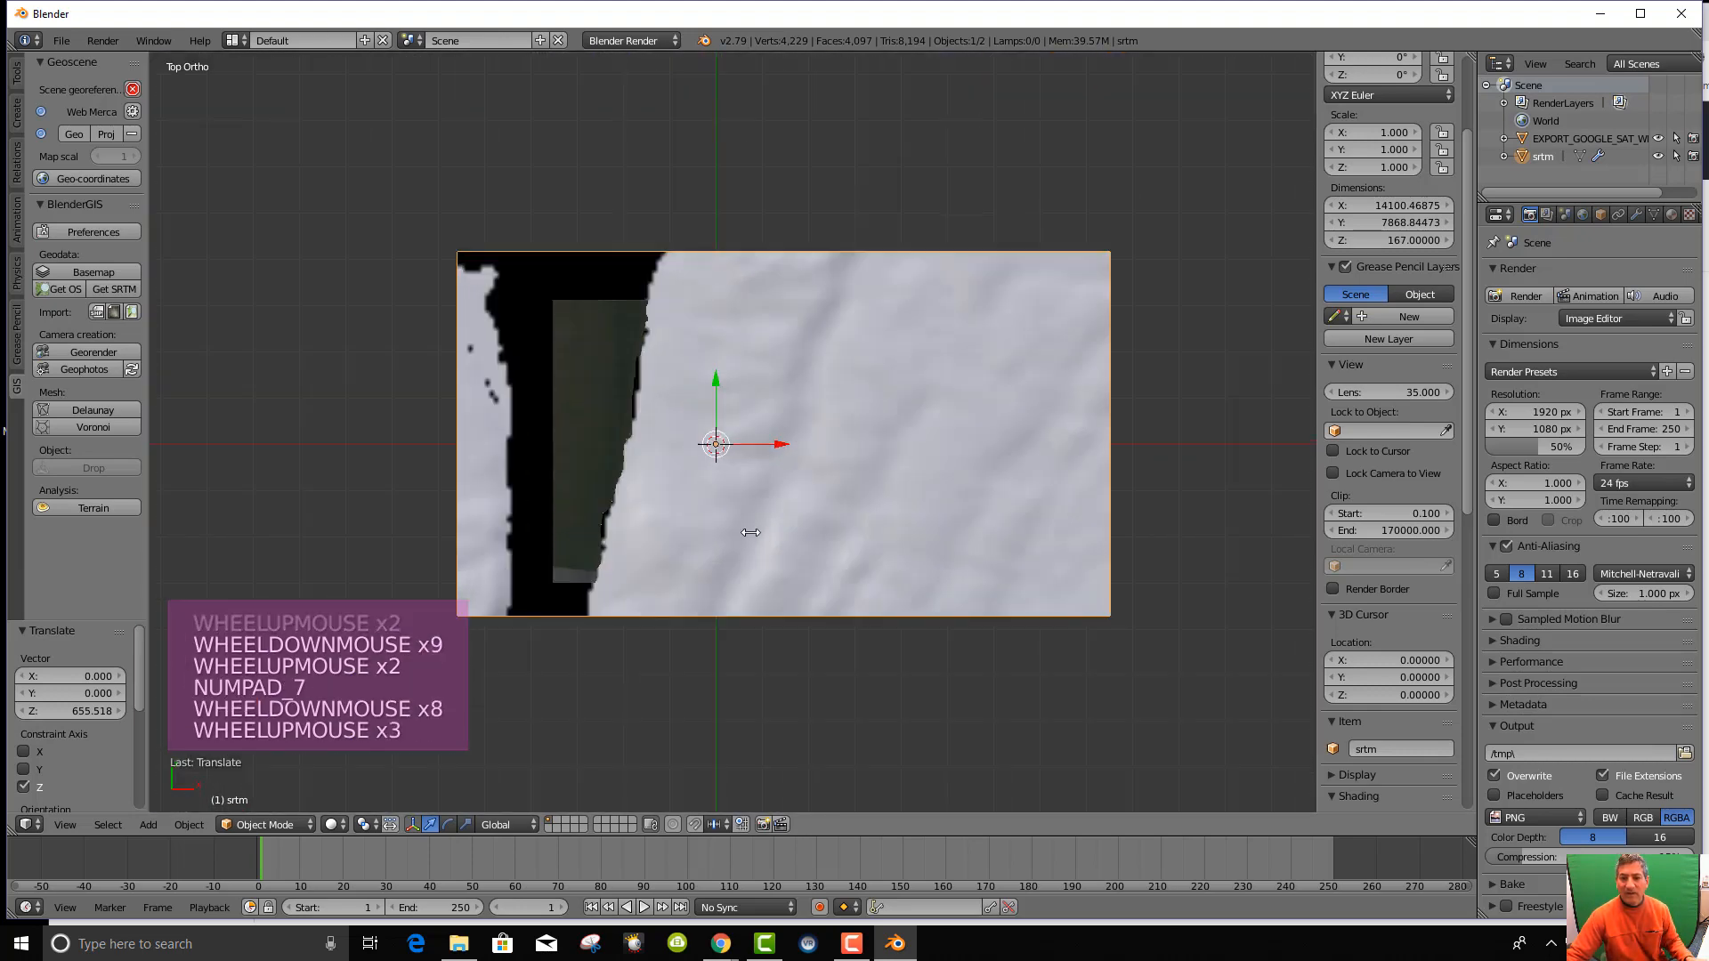
Nudge the srtm terrain a further 12.836 units along Z.
{"action": "middle_click_drag", "start_coordinate": [721, 511], "coordinate": [730, 480]}
{"action": "left_click_drag", "start_coordinate": [698, 410], "coordinate": [702, 407]}
{"action": "middle_click_drag", "start_coordinate": [737, 535], "coordinate": [743, 480]}
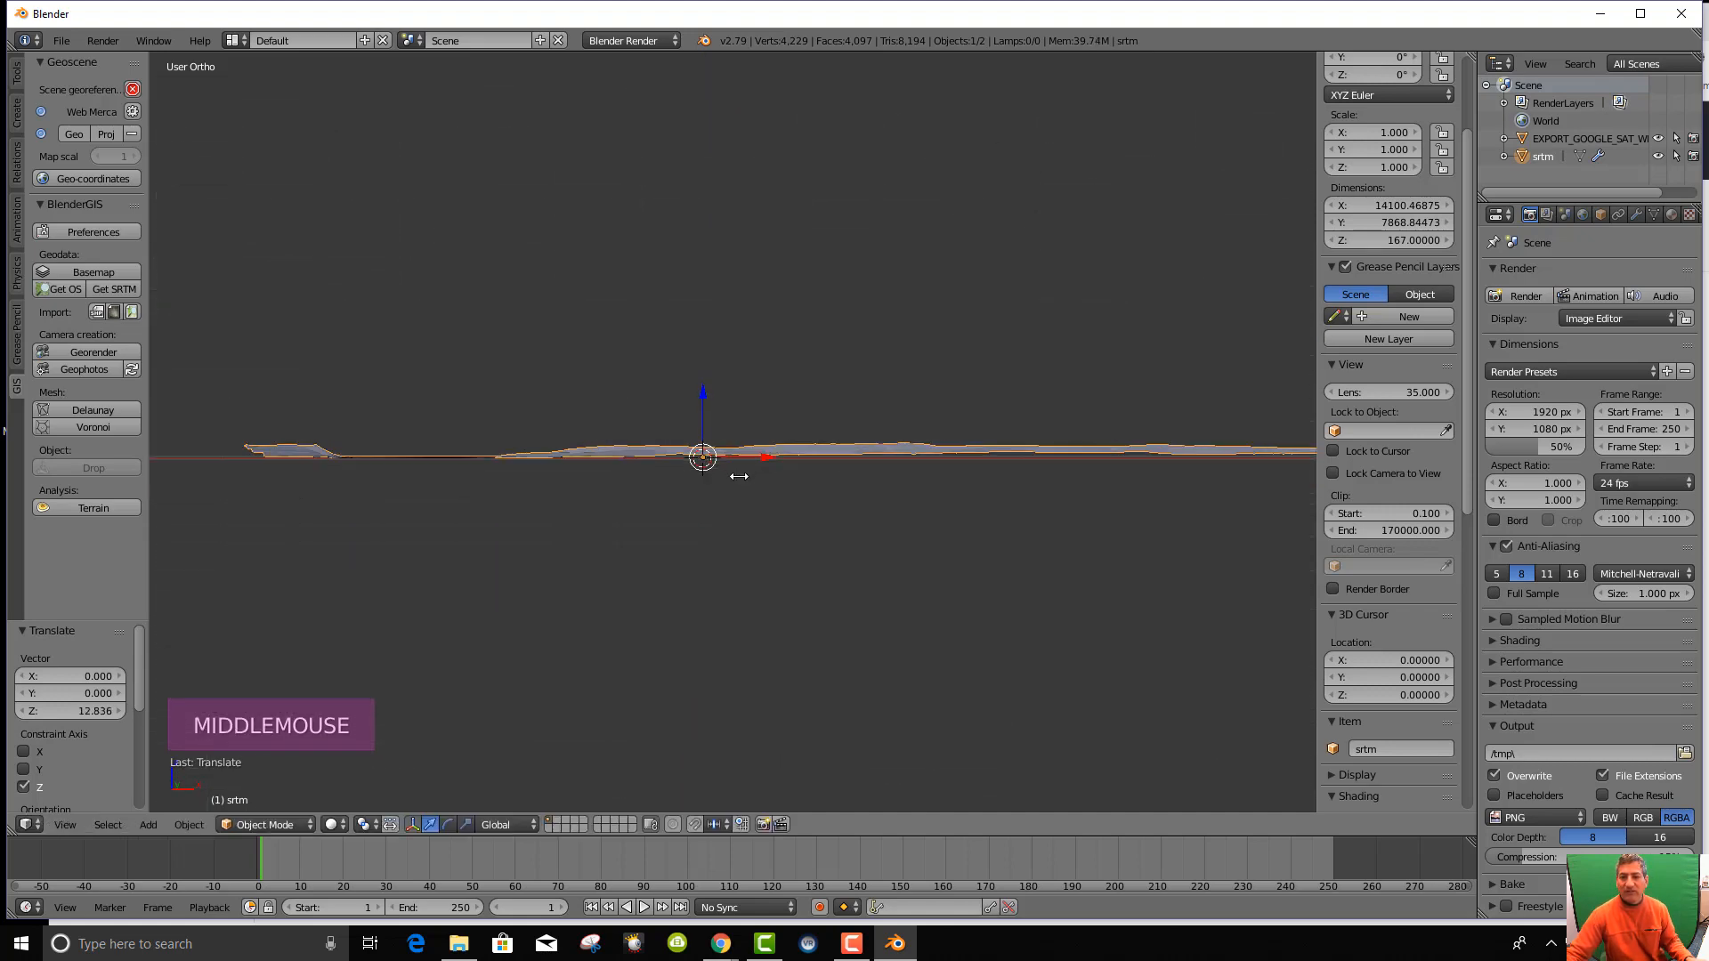
{"action": "scroll", "coordinate": [916, 530], "scroll_direction": "up", "scroll_amount": 7}
Orbit and zoom to inspect the terrain edge-on against the satellite map plane.
{"action": "middle_click_drag", "start_coordinate": [843, 599], "coordinate": [760, 569]}
{"action": "scroll", "coordinate": [875, 598], "scroll_direction": "down", "scroll_amount": 5}
{"action": "scroll", "coordinate": [783, 592], "scroll_direction": "down", "scroll_amount": 1}
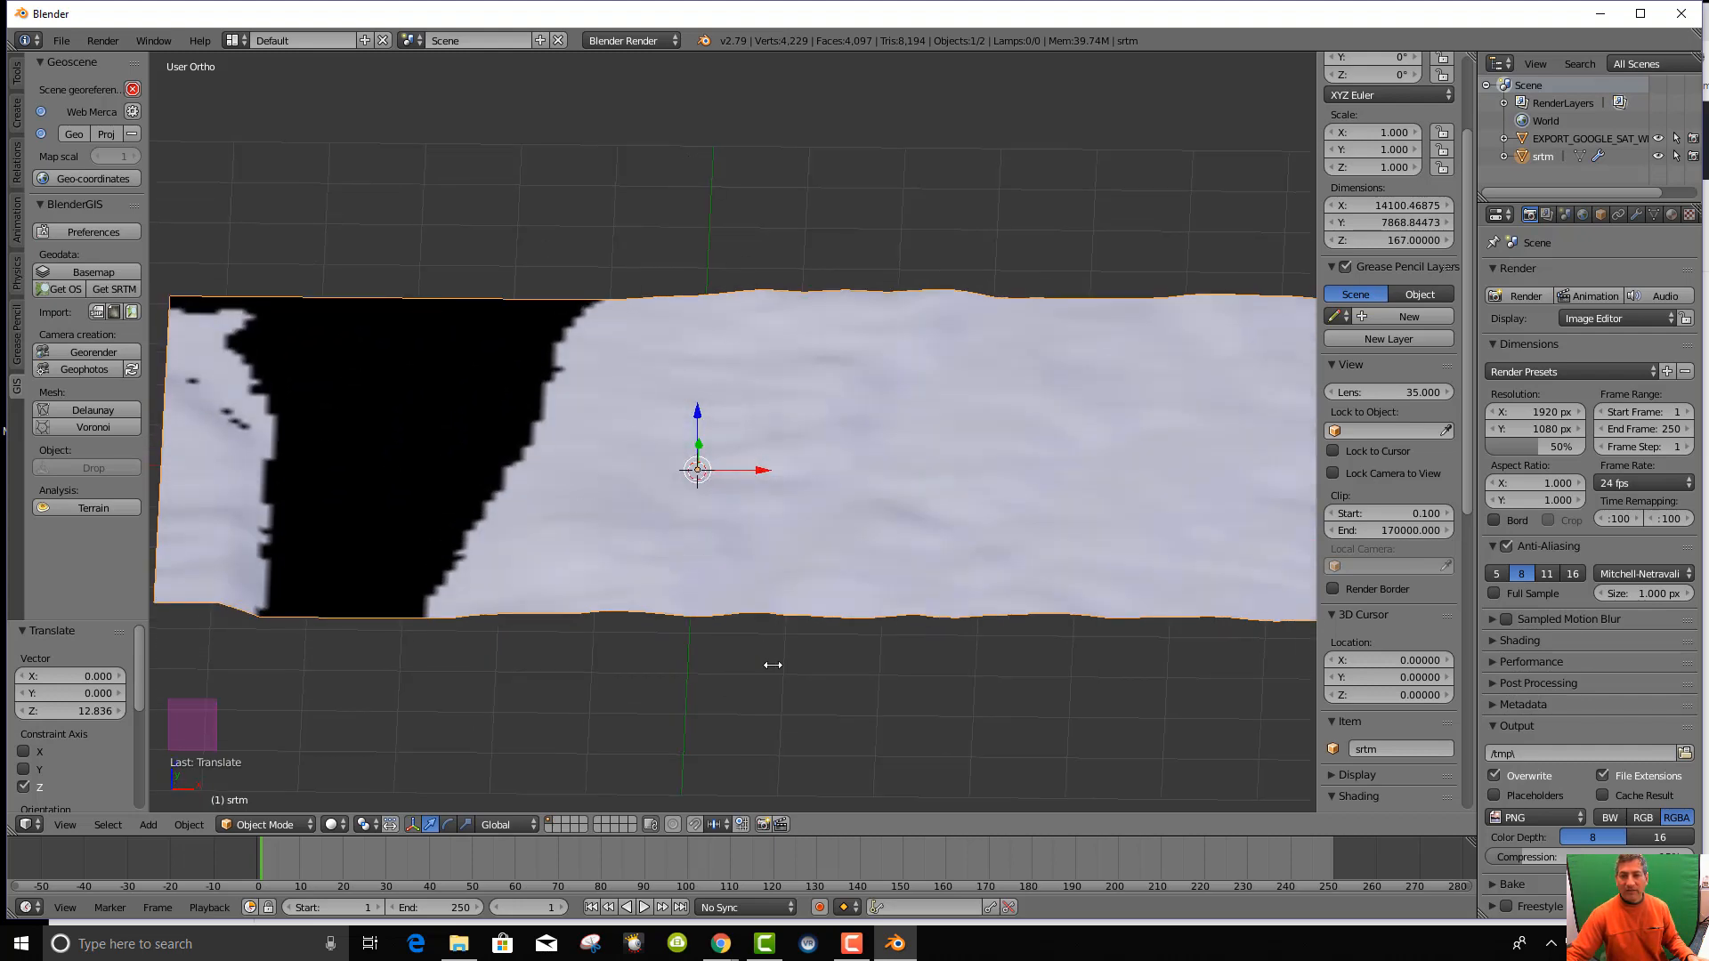
{"action": "scroll", "coordinate": [762, 706], "scroll_direction": "up", "scroll_amount": 3}
{"action": "scroll", "coordinate": [756, 713], "scroll_direction": "down", "scroll_amount": 5}
{"action": "middle_click_drag", "start_coordinate": [755, 713], "coordinate": [778, 664]}
{"action": "scroll", "coordinate": [755, 685], "scroll_direction": "up", "scroll_amount": 5}
{"action": "scroll", "coordinate": [801, 671], "scroll_direction": "down", "scroll_amount": 5}
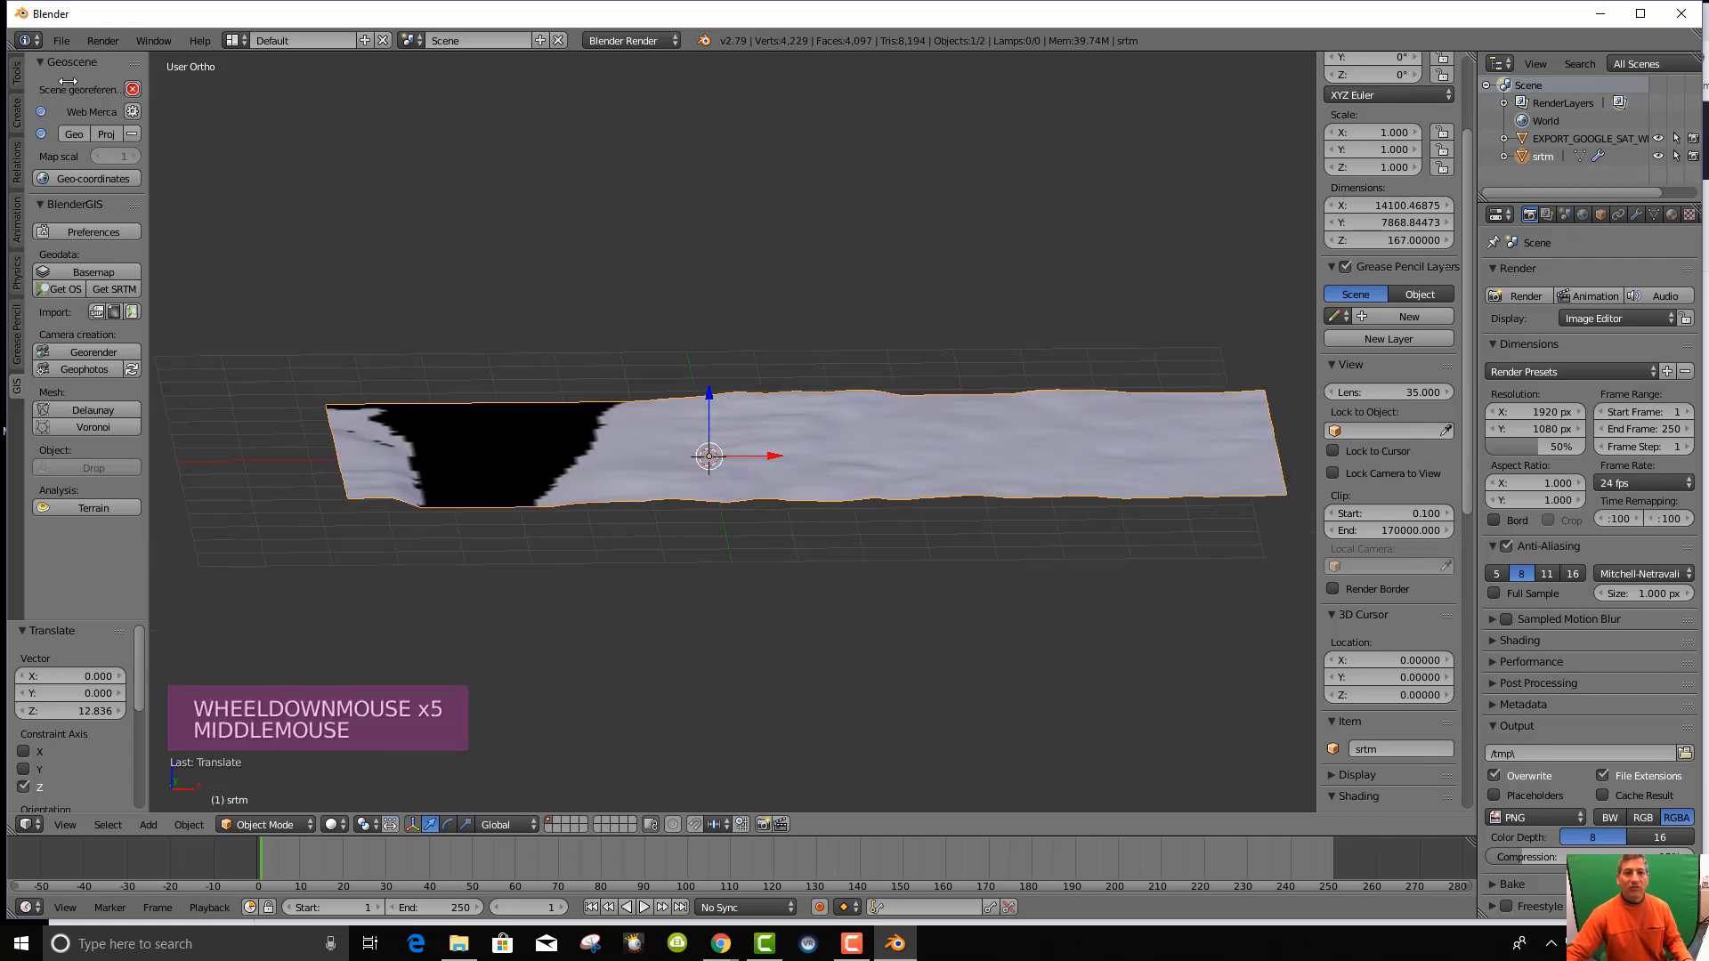
{"action": "left_click", "coordinate": [62, 40]}
Create a Blender Files folder under Rosebud Blender GIS files and save Dobbs Ferry New York.blend there.
{"action": "left_click", "coordinate": [119, 196]}
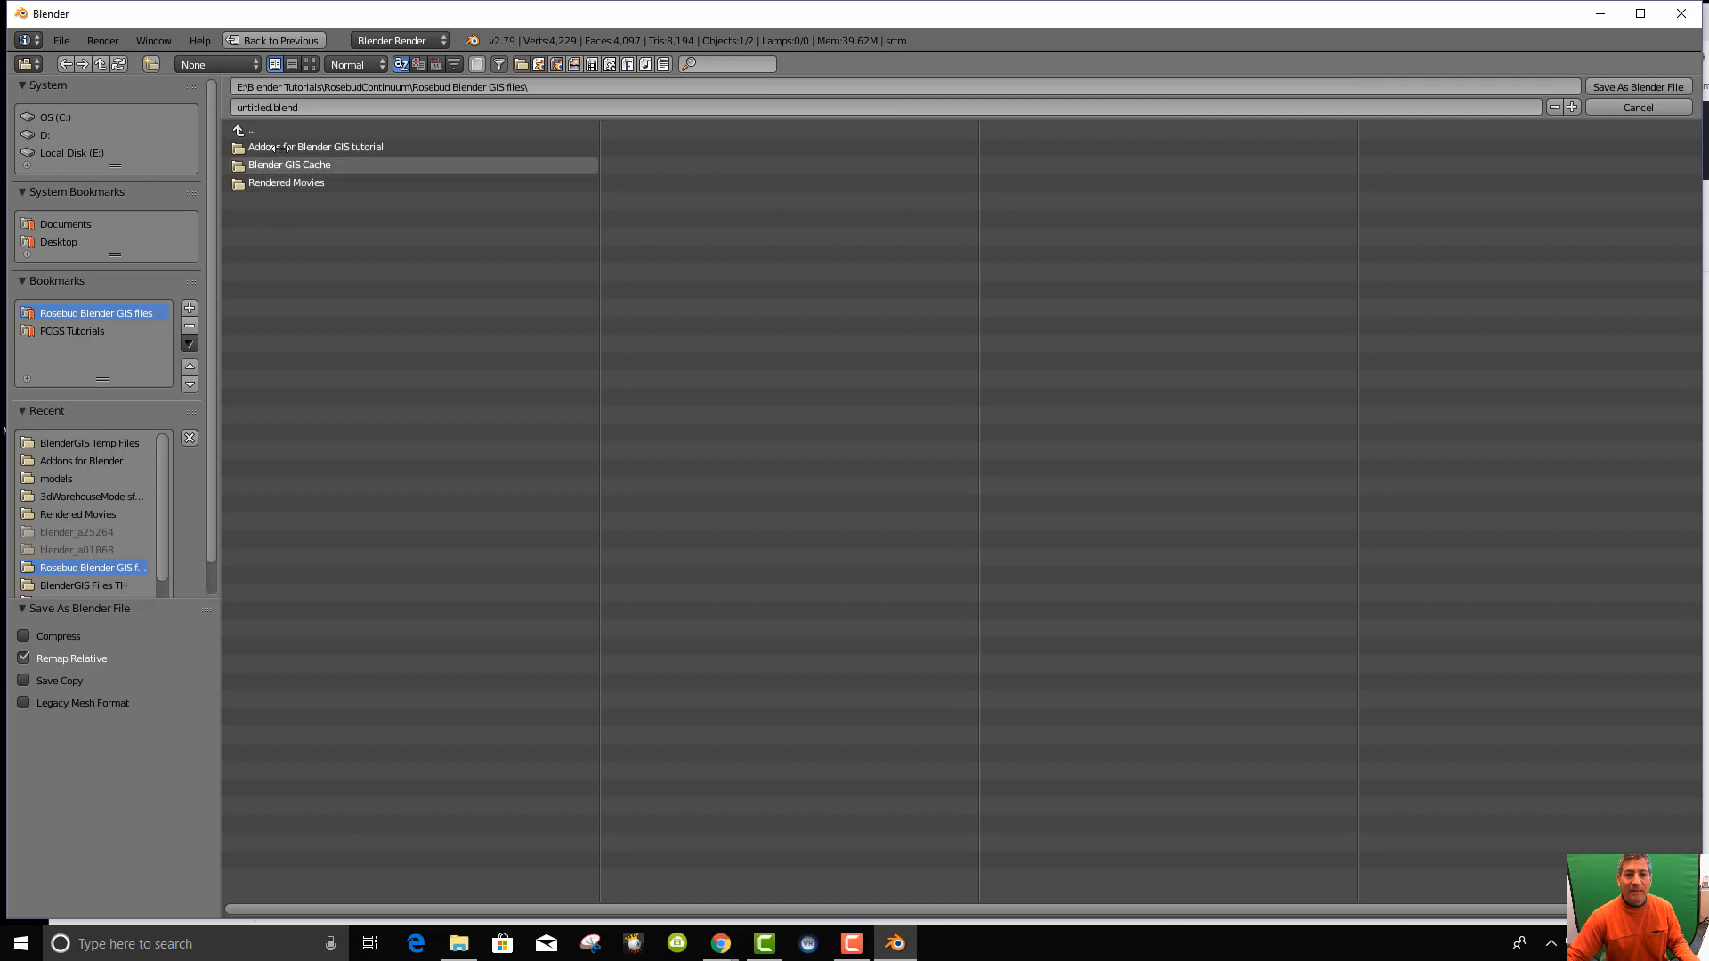
{"action": "left_click", "coordinate": [147, 64]}
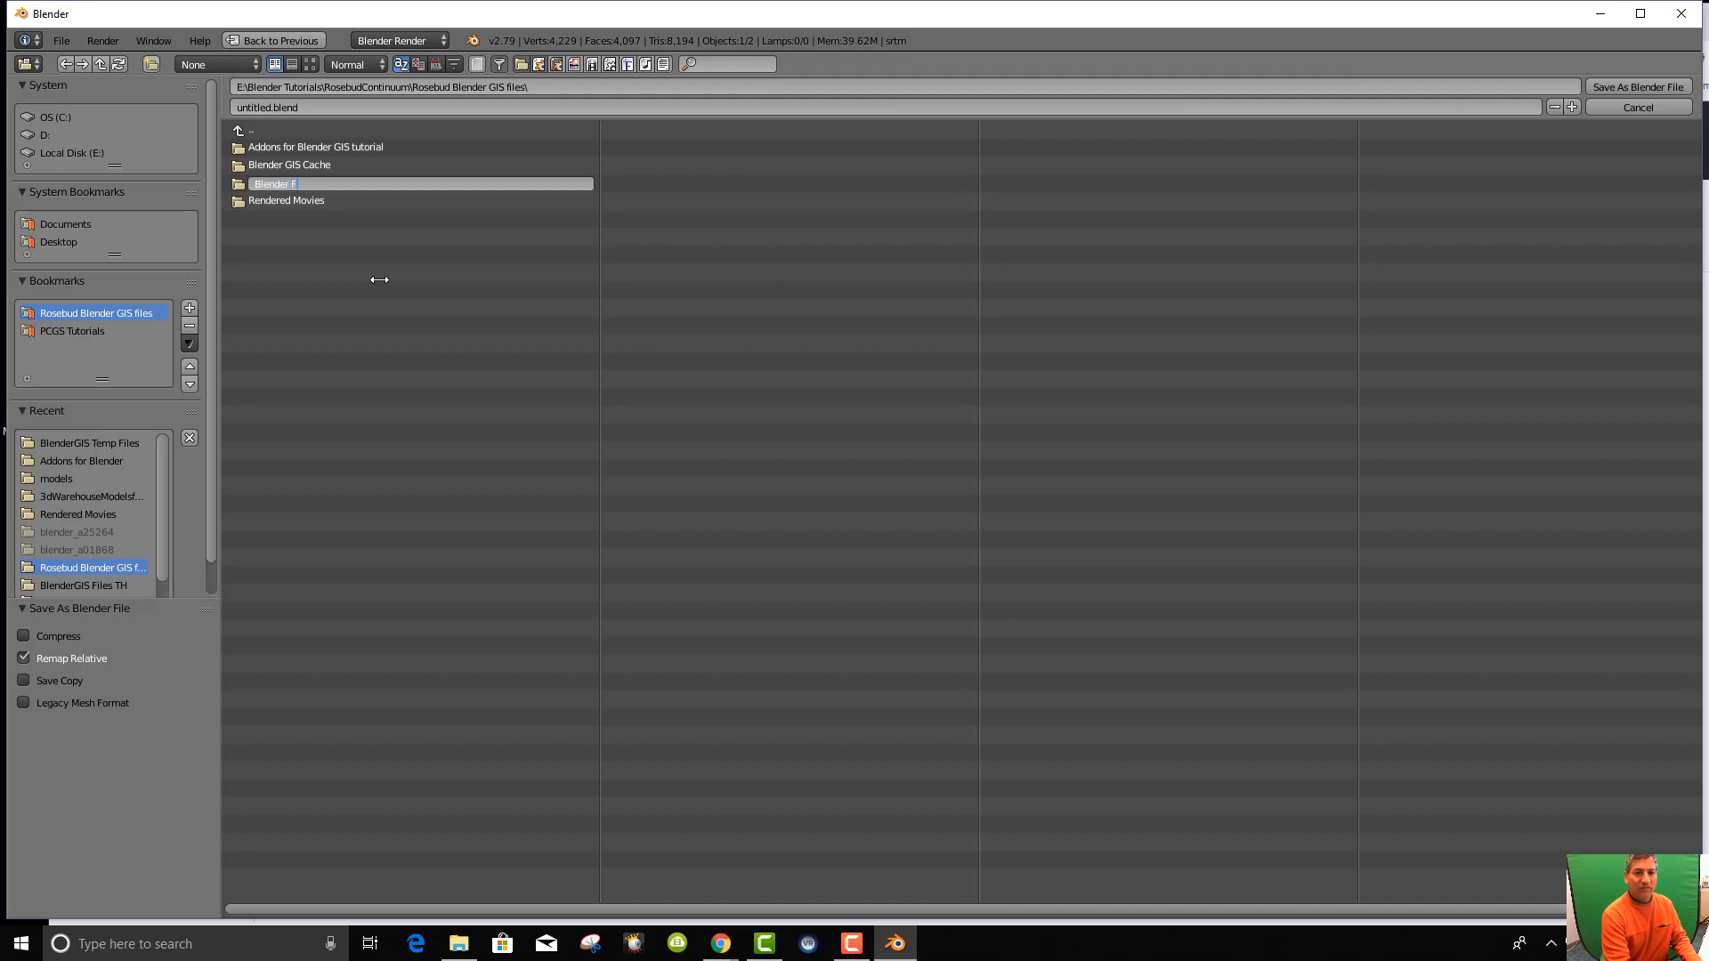
{"action": "key", "text": "Return"}
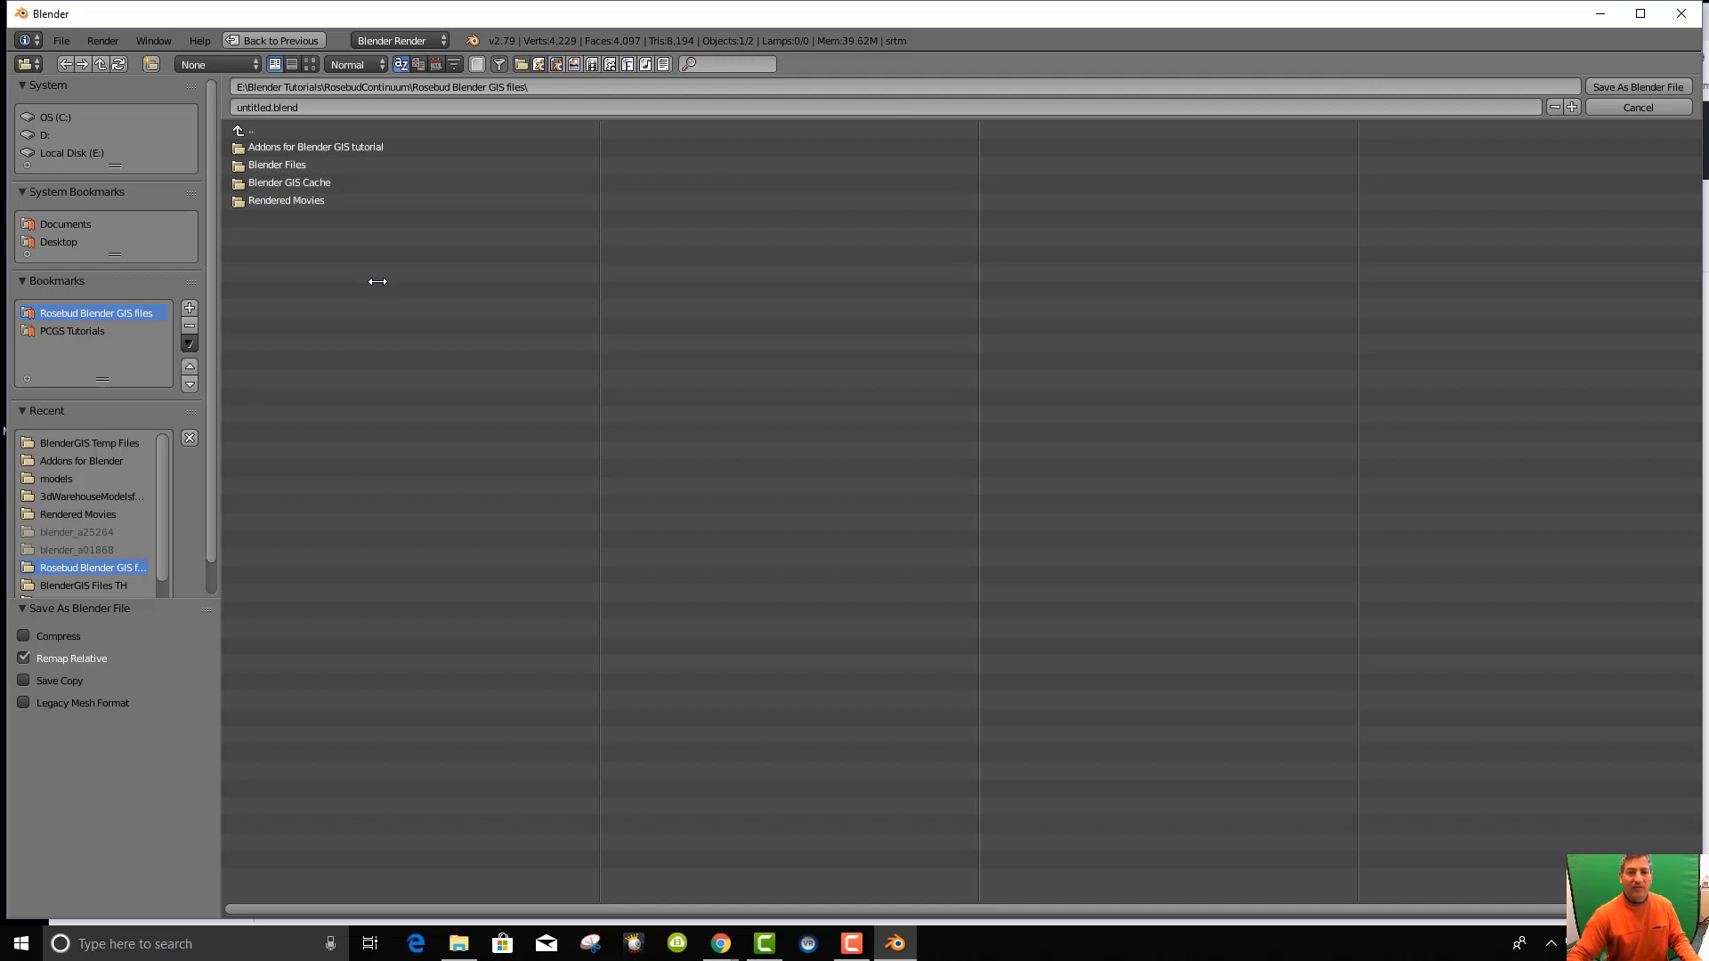
{"action": "left_click", "coordinate": [234, 166]}
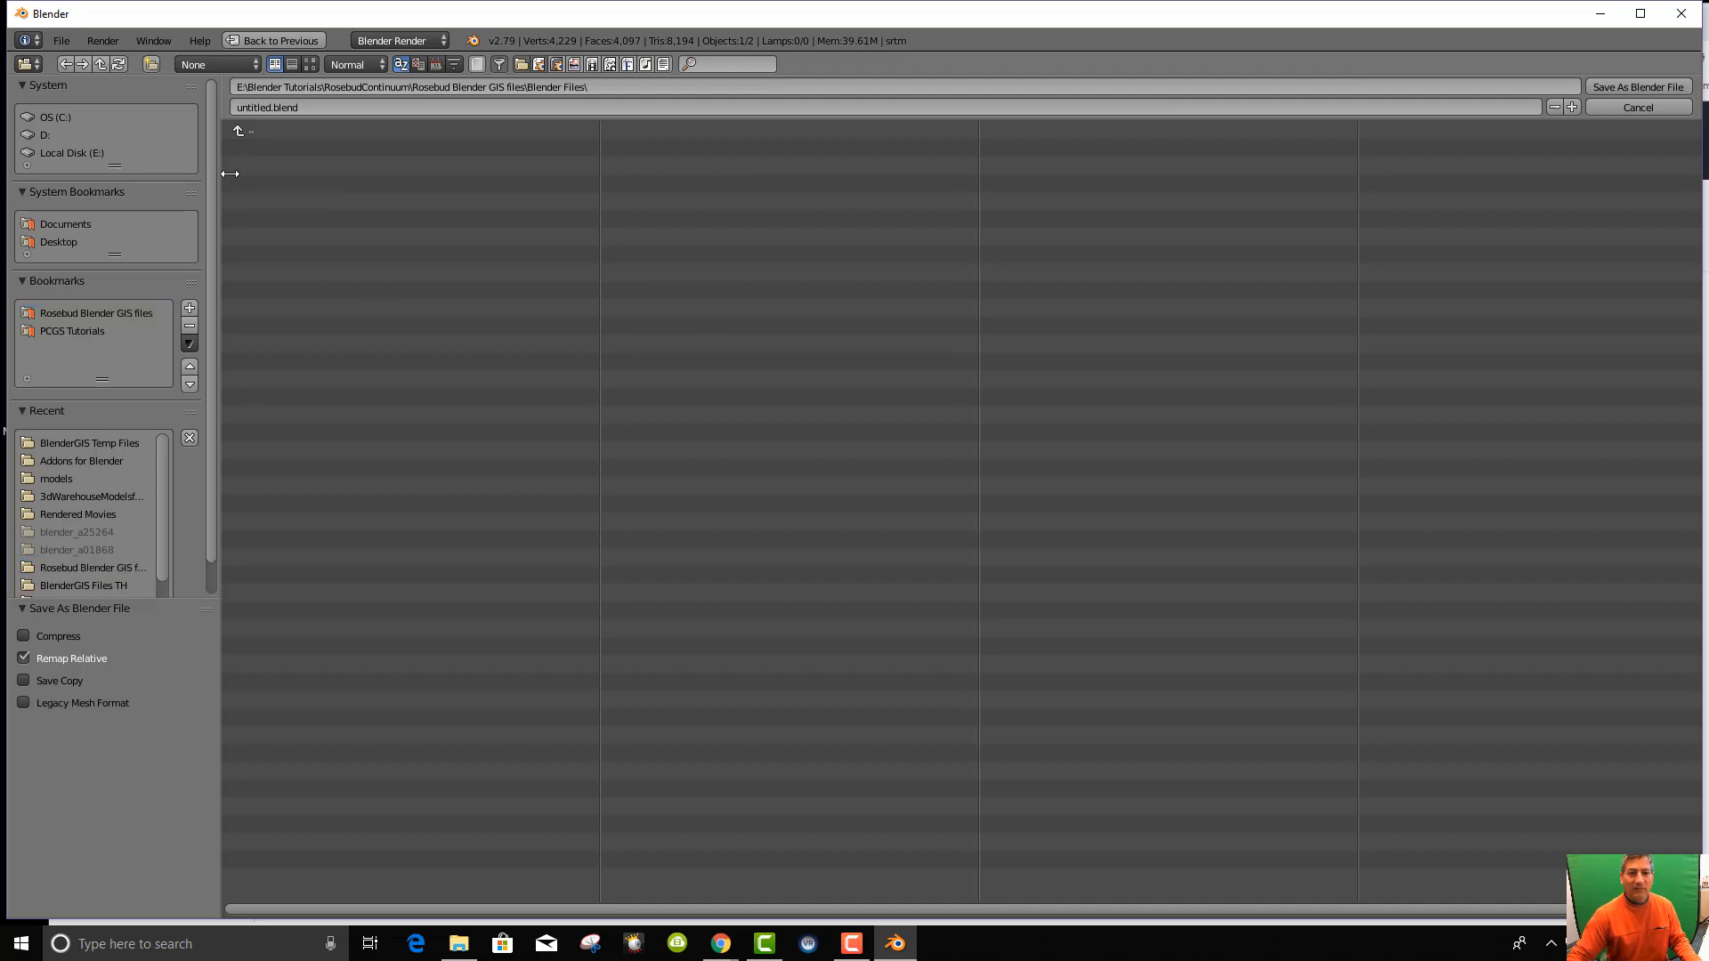
{"action": "left_click", "coordinate": [335, 102]}
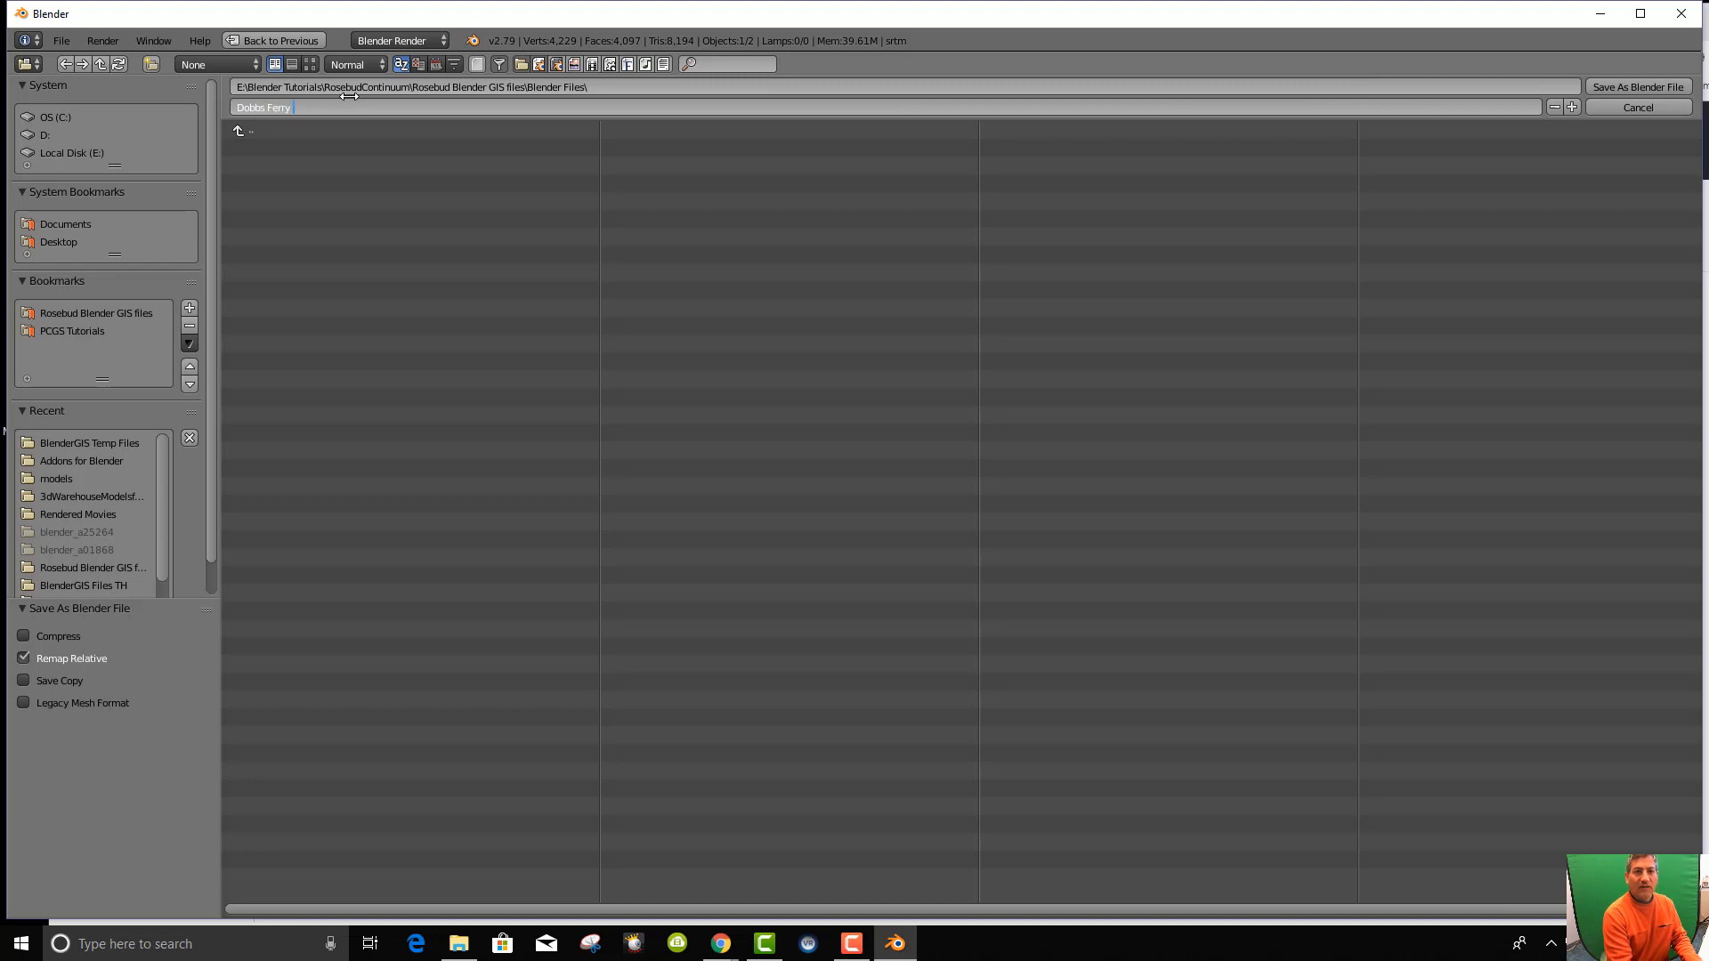
{"action": "type", "text": "Dobbs Ferry New York"}
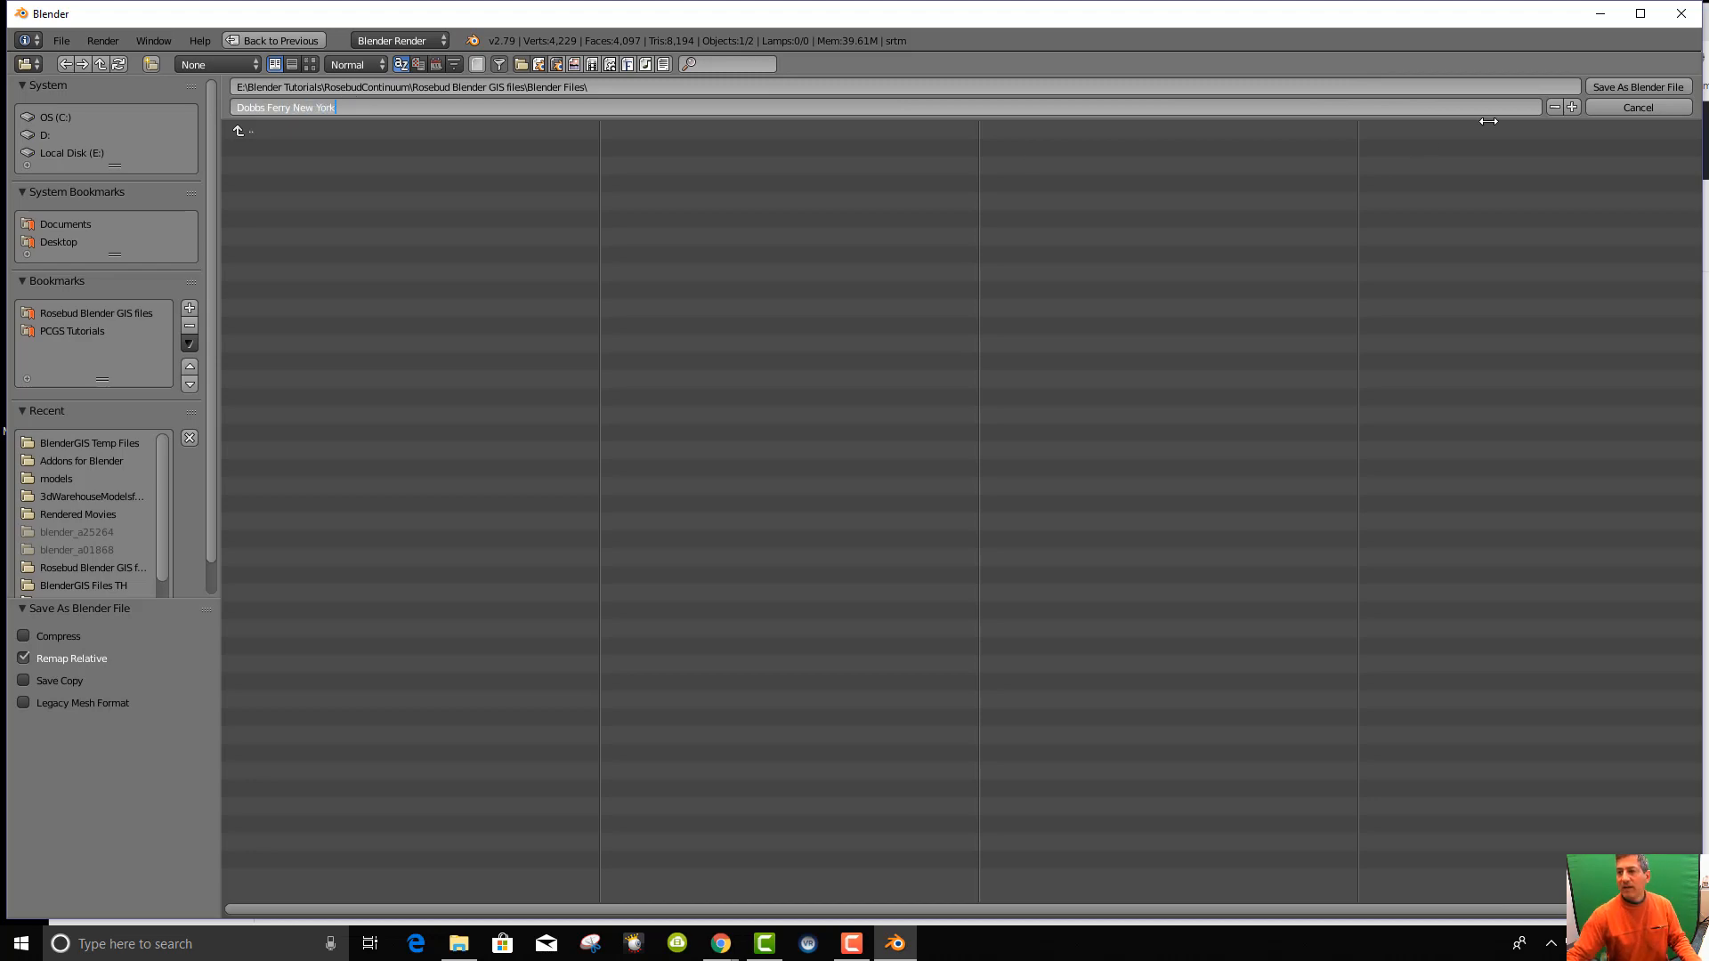
{"action": "left_click", "coordinate": [1625, 88]}
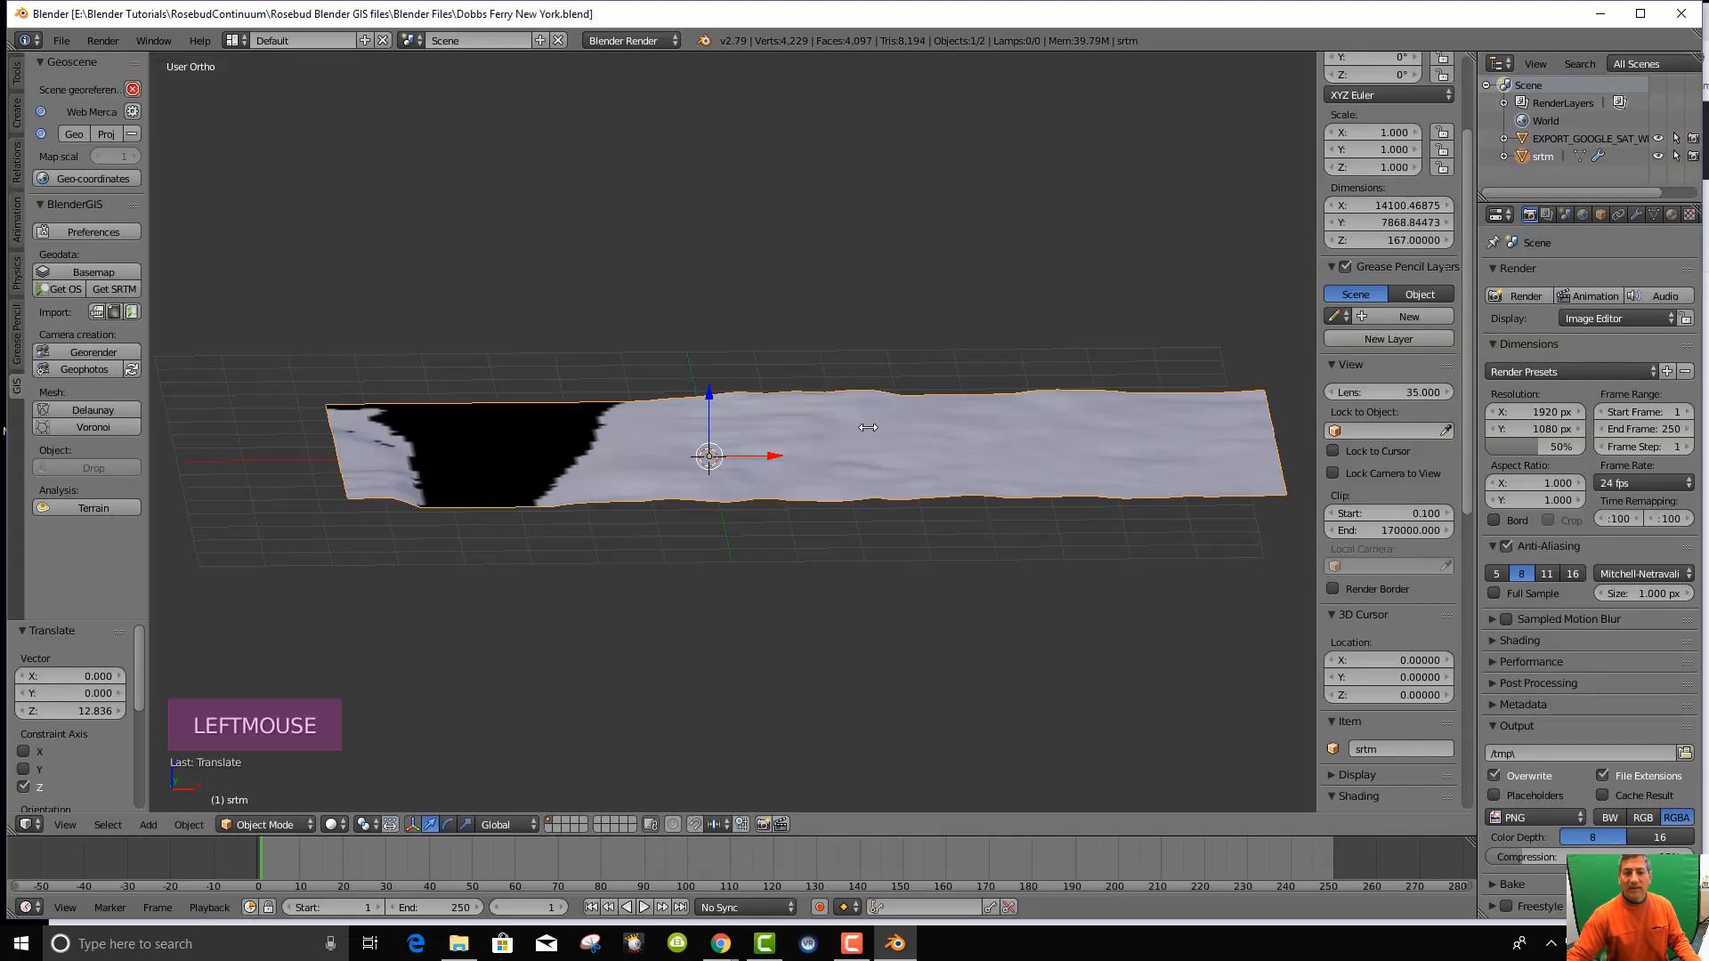
{"action": "middle_click_drag", "start_coordinate": [838, 575], "coordinate": [835, 599]}
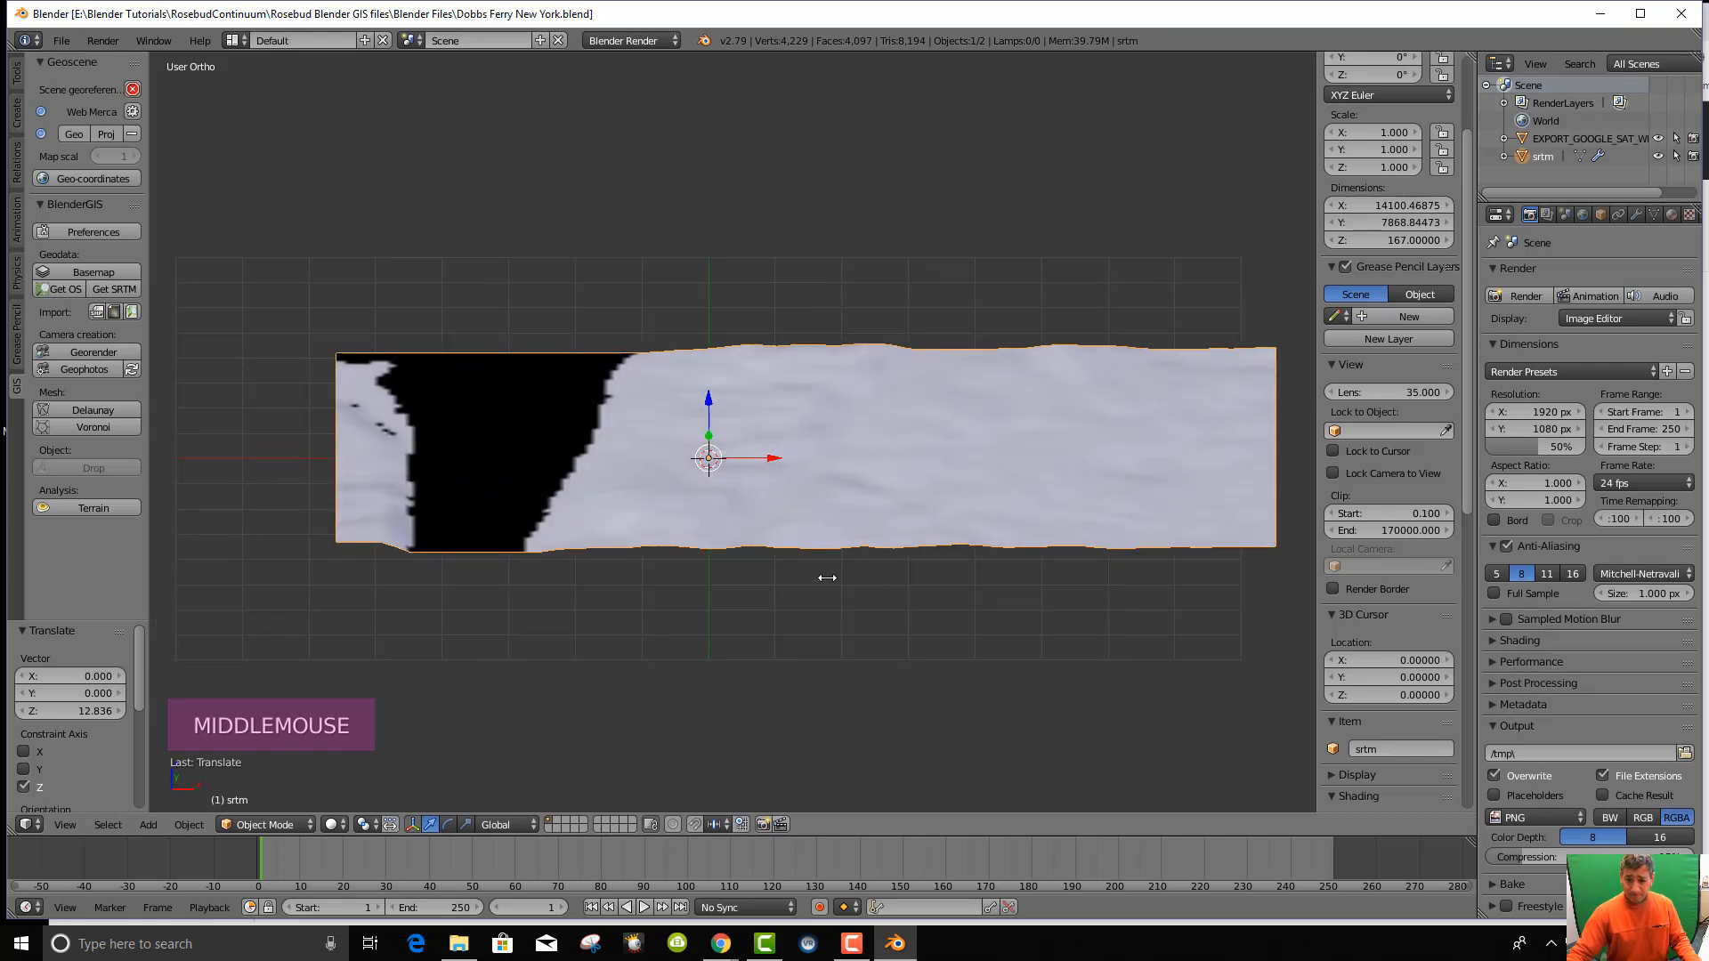
{"action": "scroll", "coordinate": [827, 578], "scroll_direction": "down", "scroll_amount": 4}
{"action": "scroll", "coordinate": [833, 580], "scroll_direction": "up", "scroll_amount": 6}
{"action": "scroll", "coordinate": [746, 578], "scroll_direction": "down", "scroll_amount": 1}
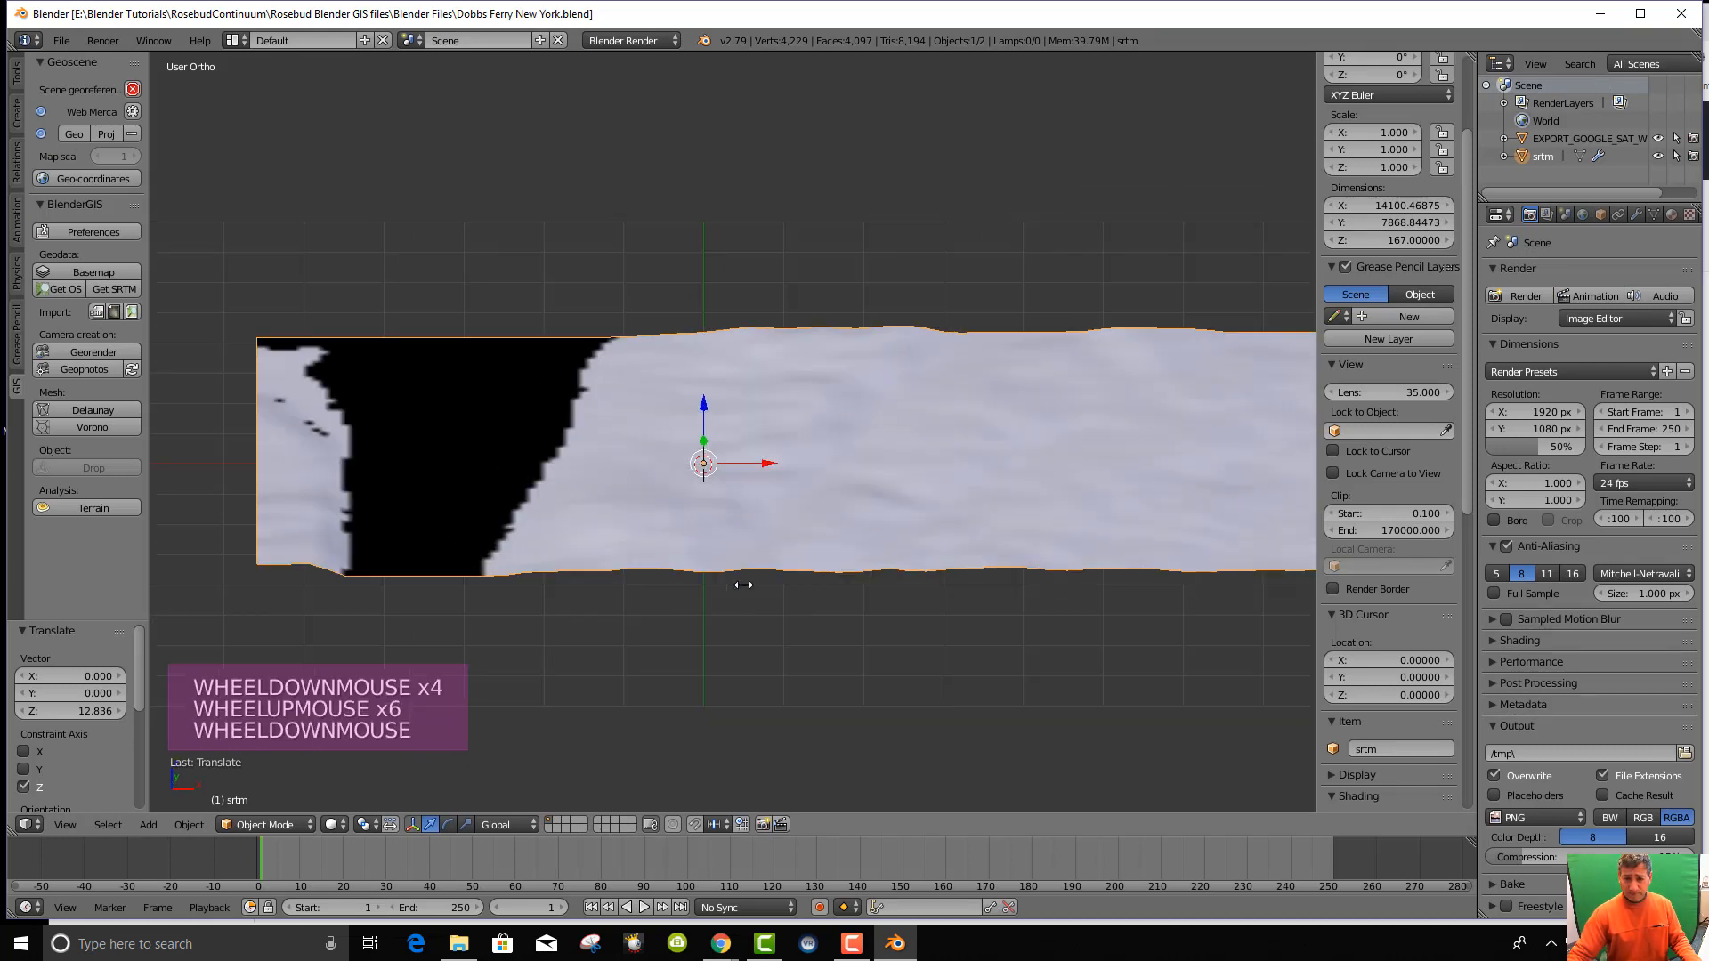
{"action": "middle_click_drag", "start_coordinate": [743, 585], "coordinate": [755, 562]}
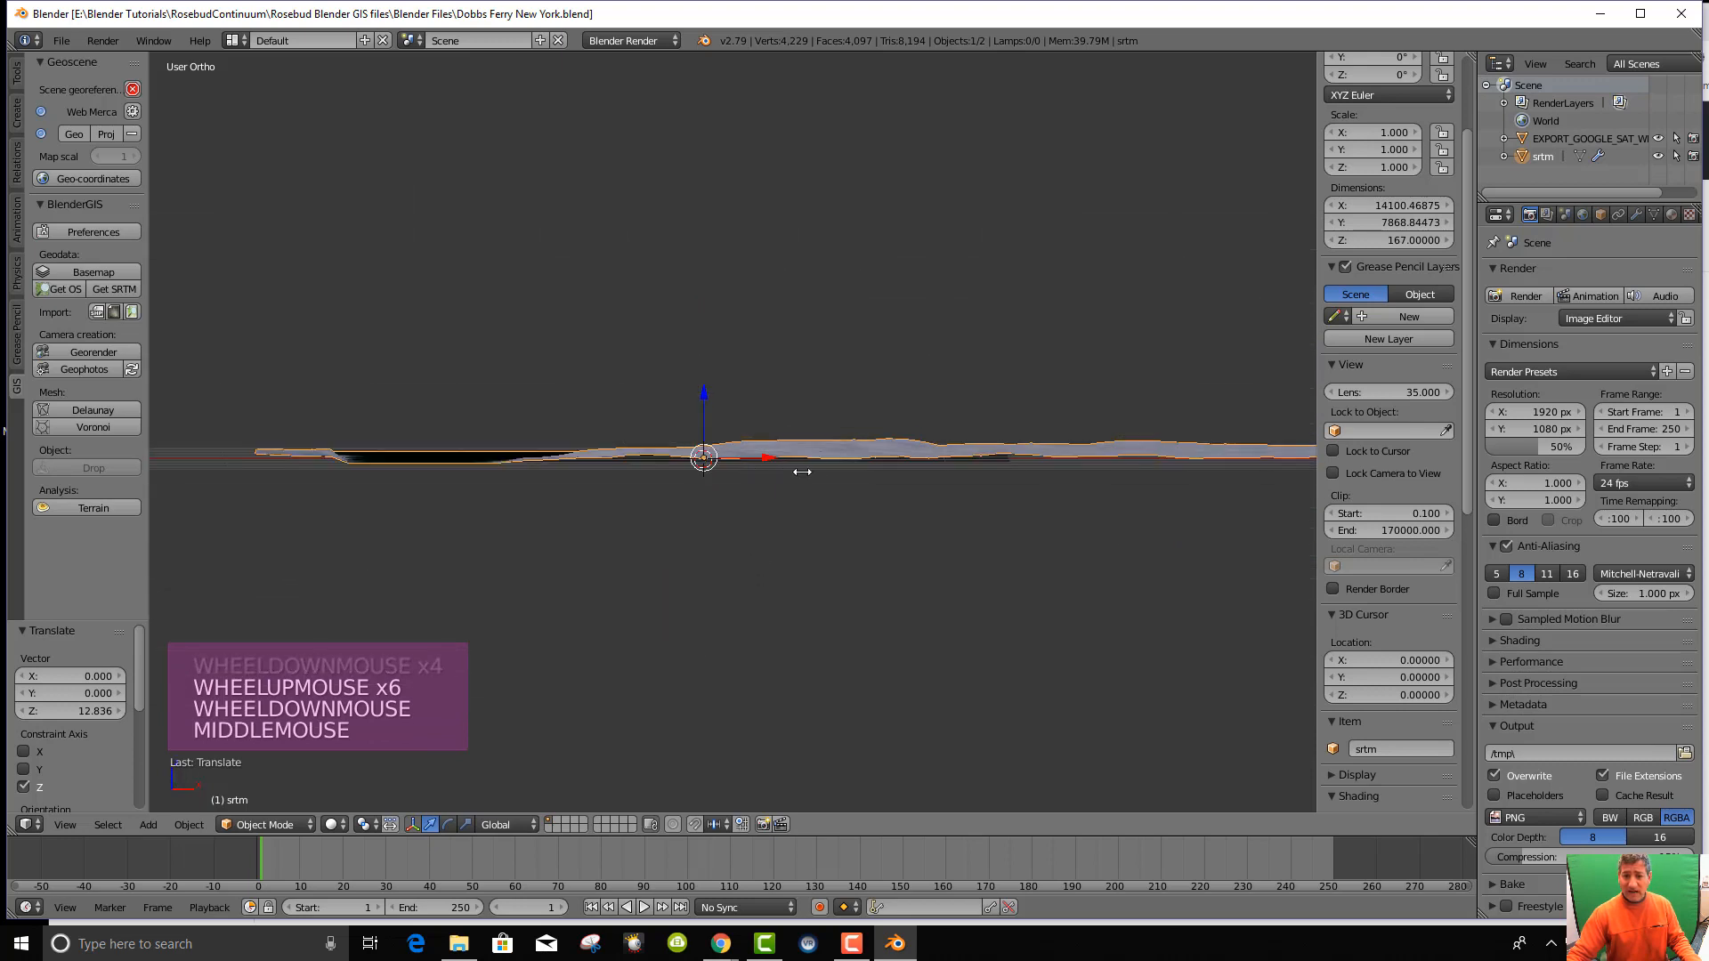
{"action": "middle_click_drag", "start_coordinate": [798, 469], "coordinate": [793, 520]}
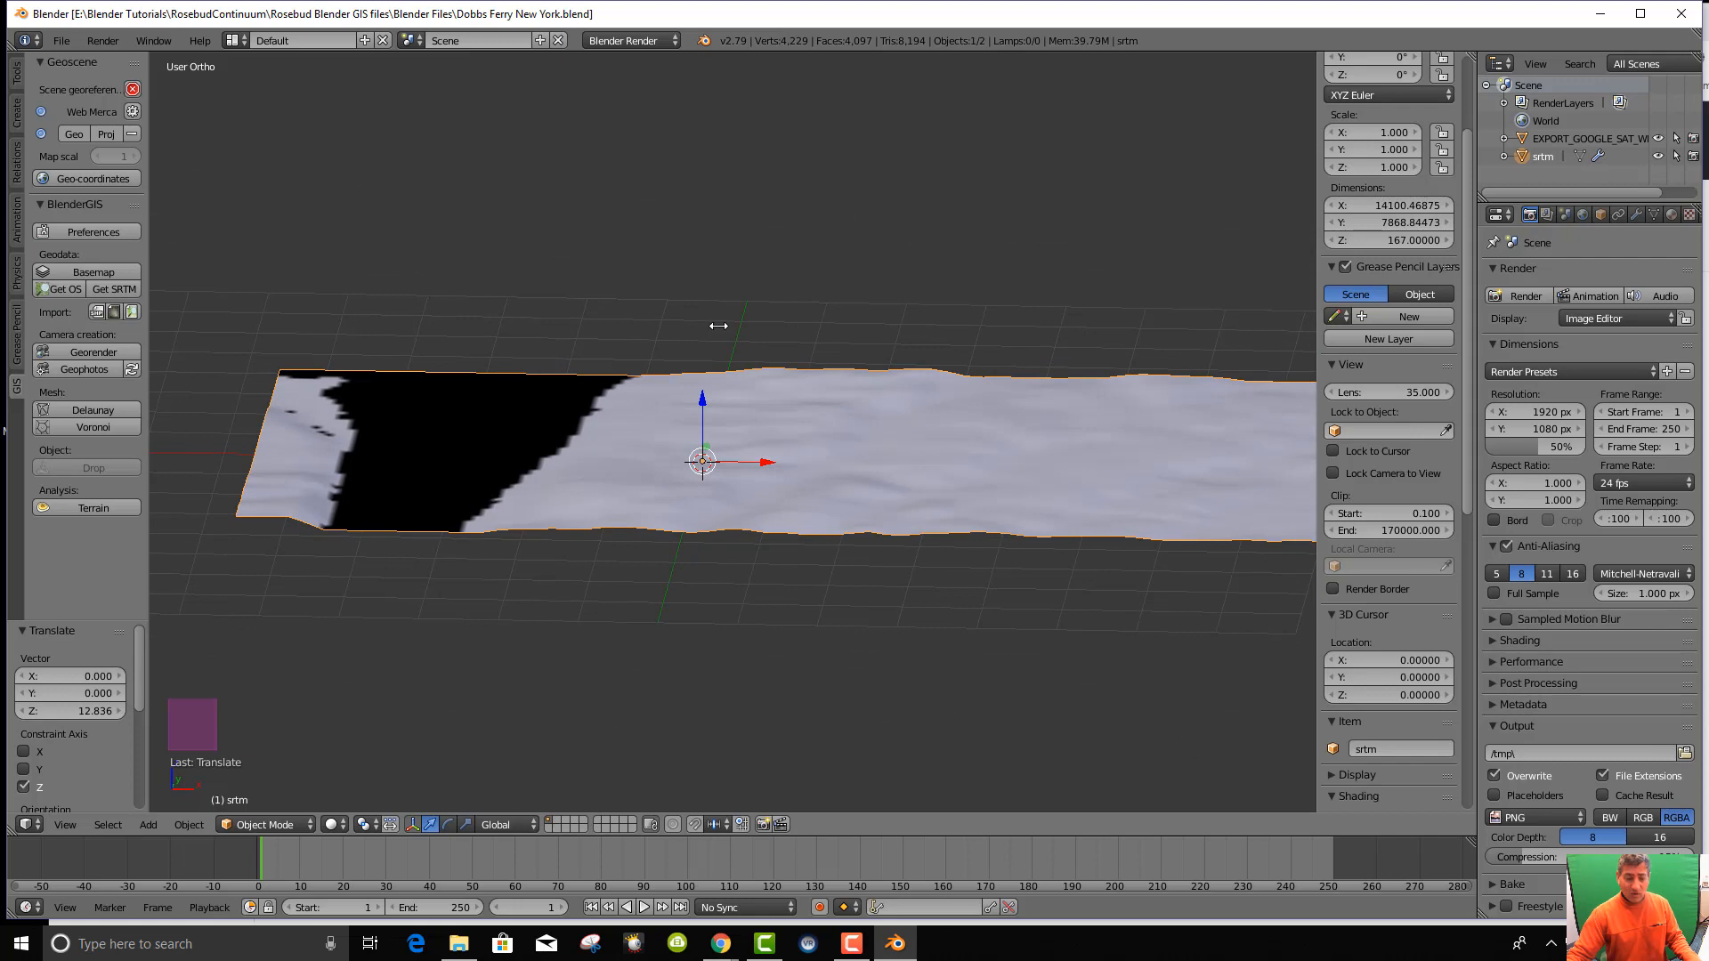
{"action": "right_click", "coordinate": [708, 469]}
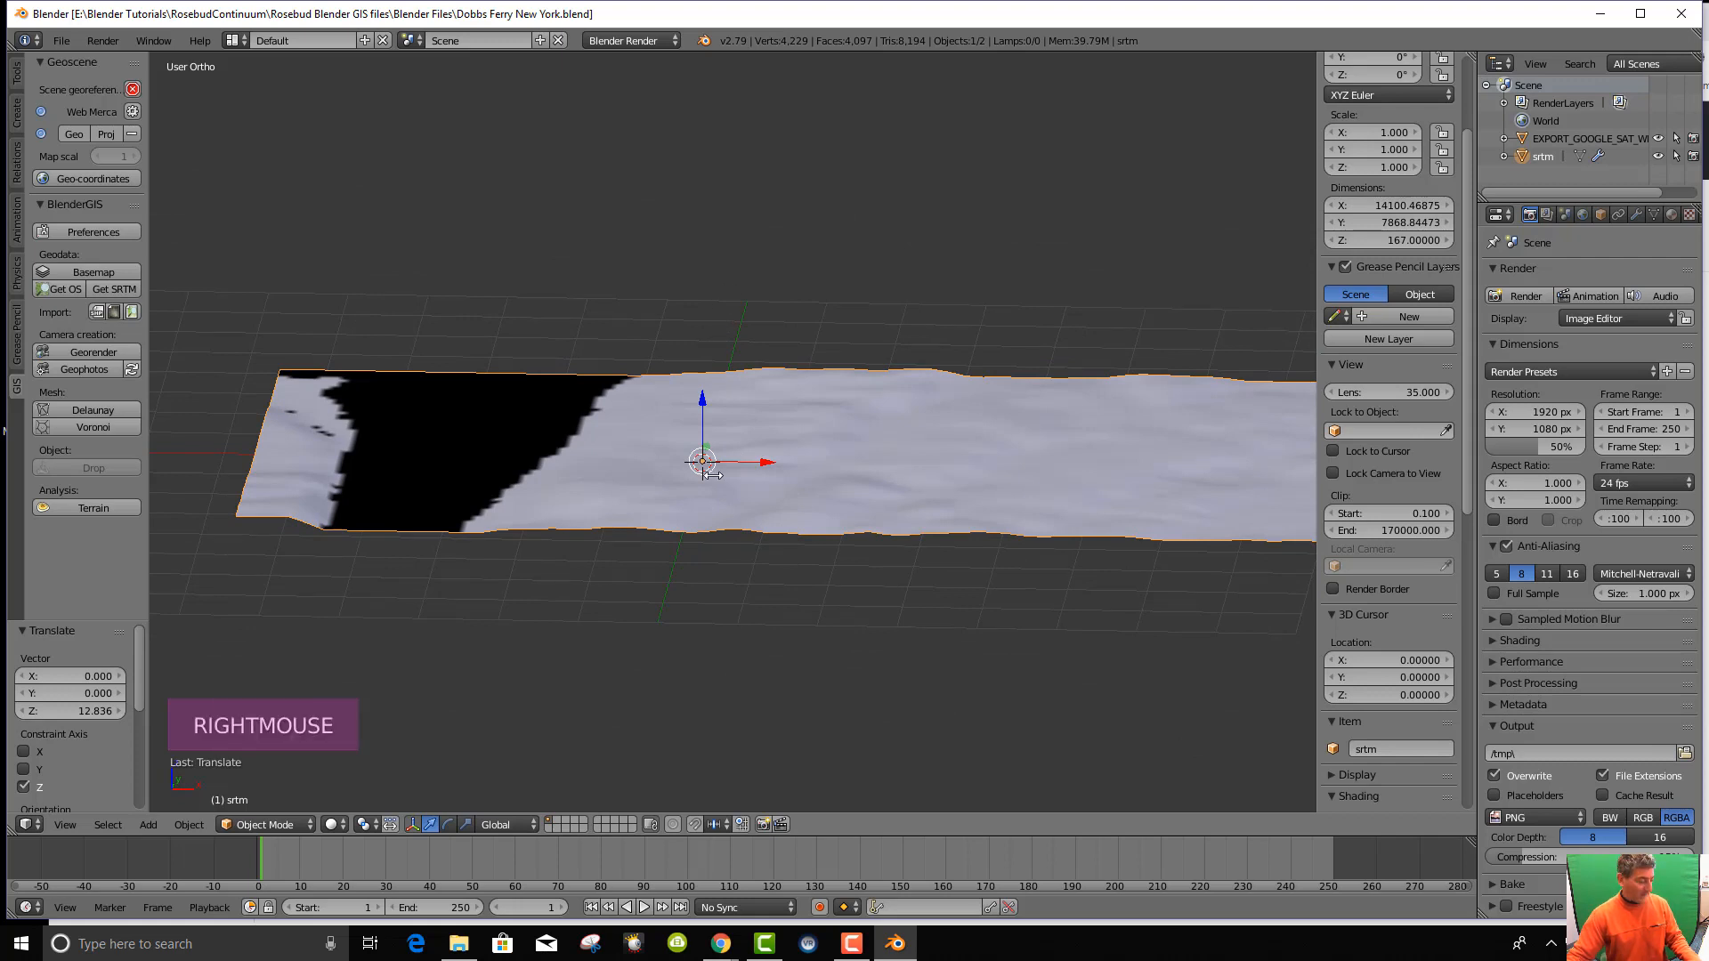
{"action": "key", "text": "a"}
{"action": "right_click", "coordinate": [806, 463]}
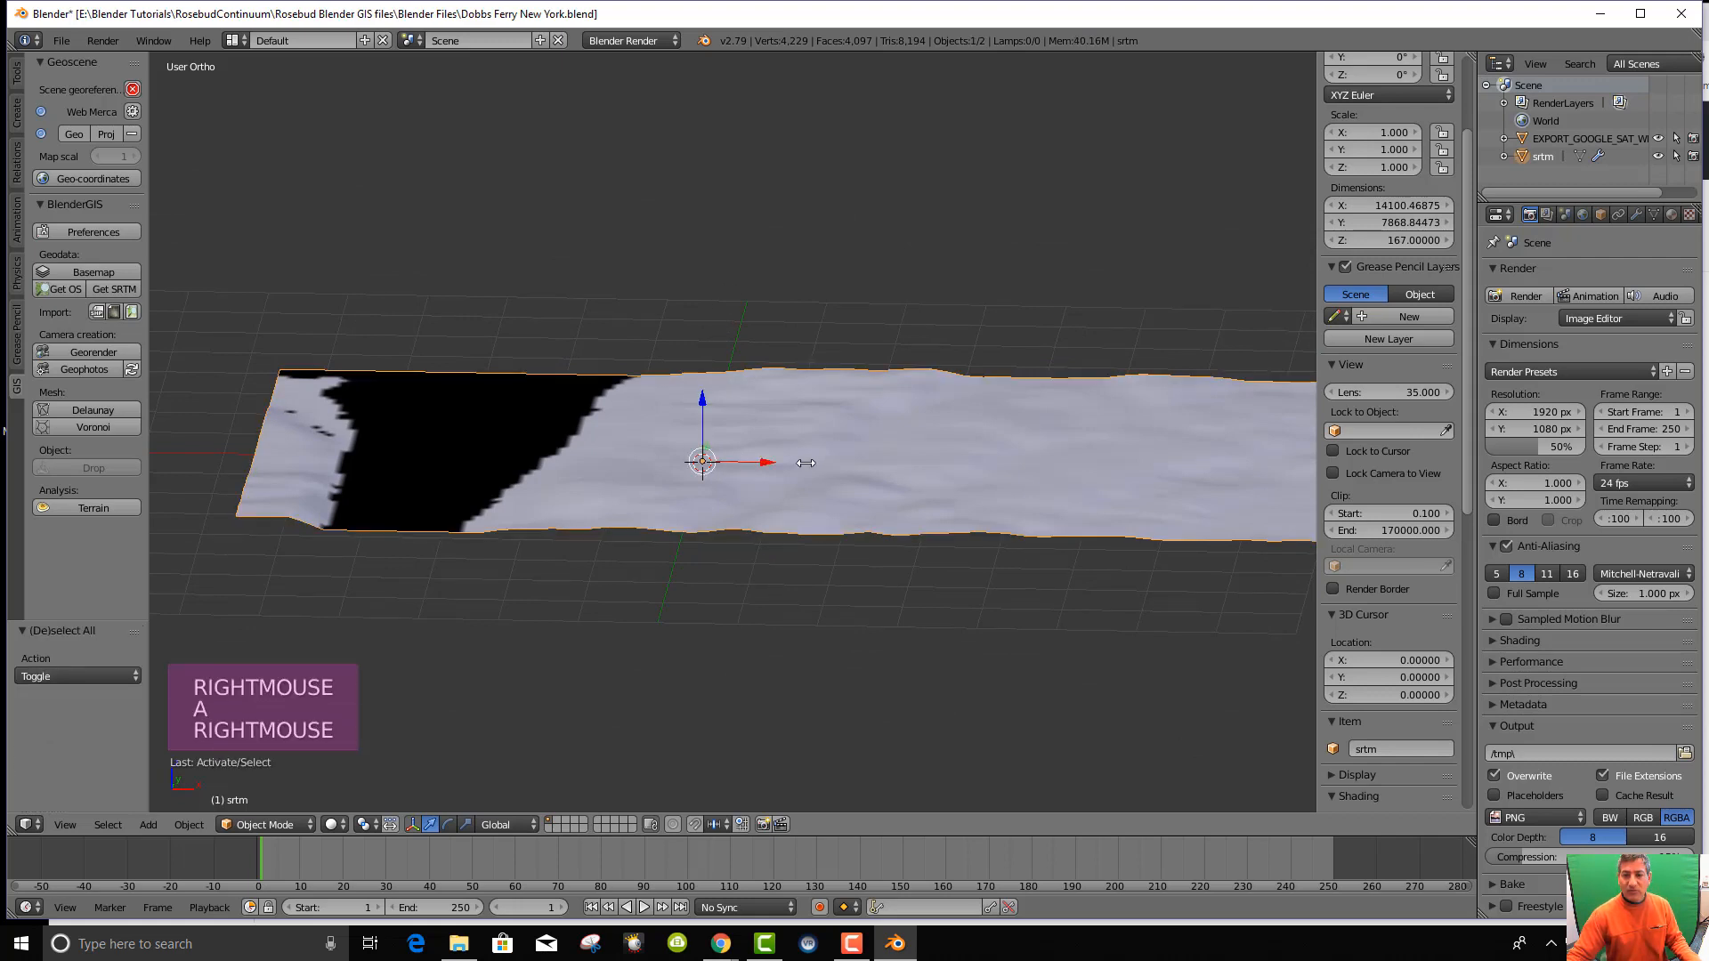
{"action": "middle_click_drag", "start_coordinate": [805, 463], "coordinate": [728, 590]}
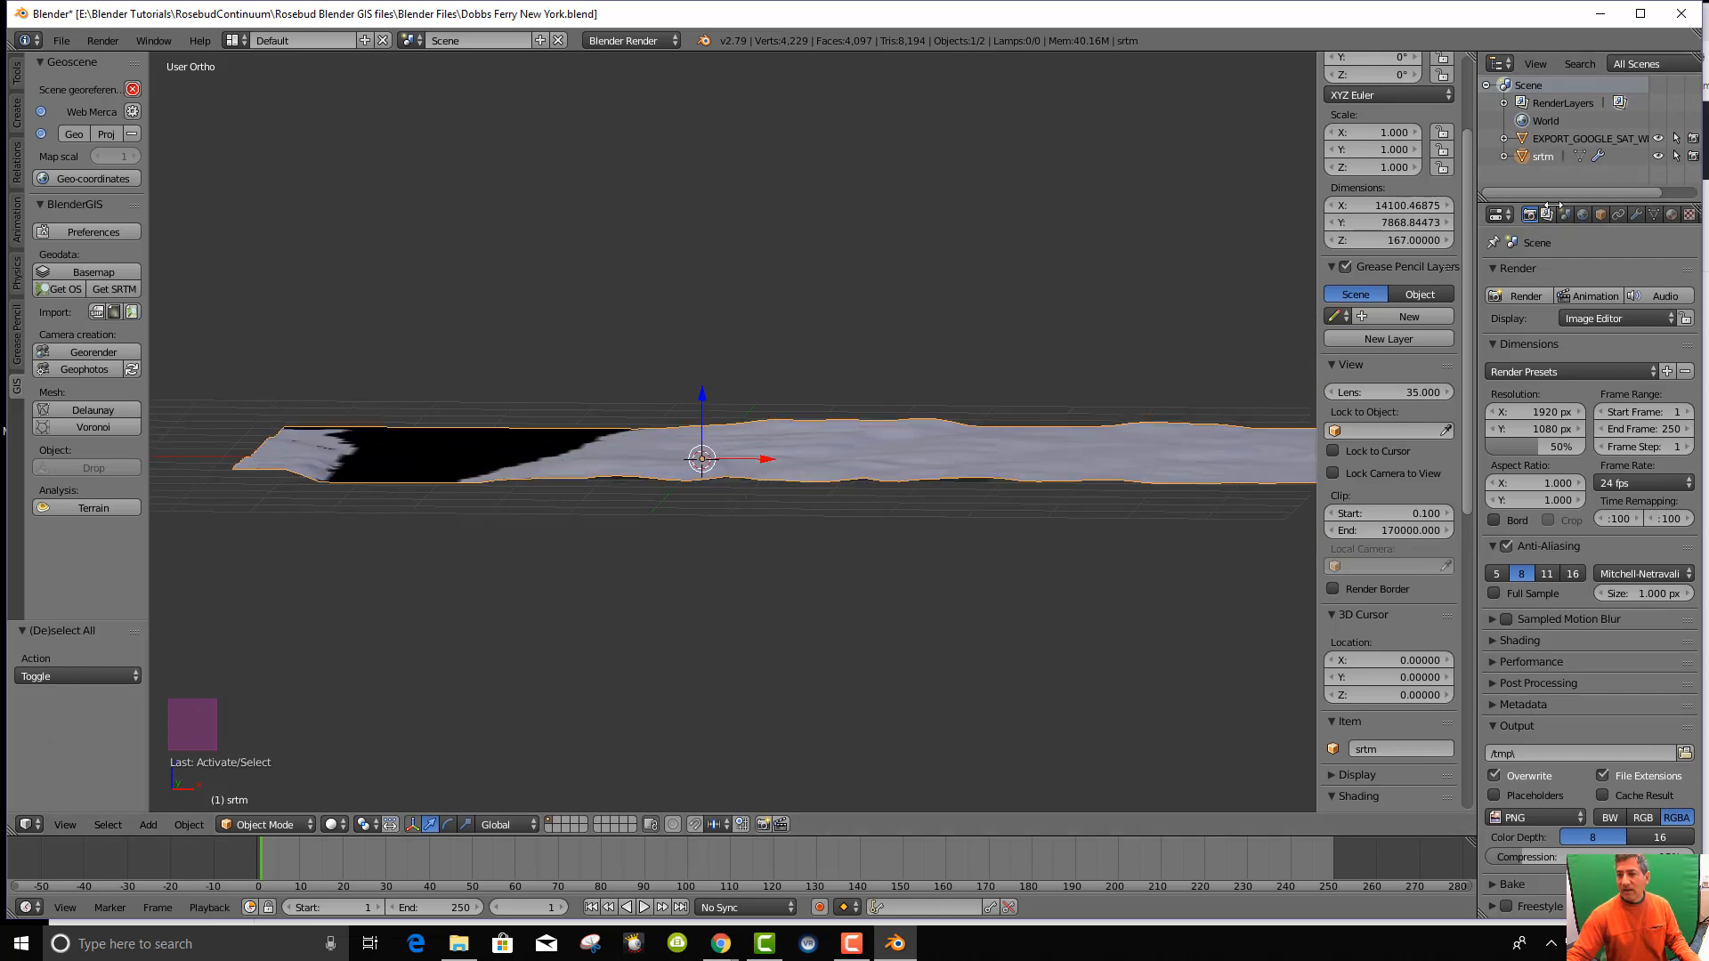
{"action": "left_click", "coordinate": [834, 609]}
{"action": "key", "text": "a"}
{"action": "key", "text": "a"}
{"action": "key", "text": "a"}
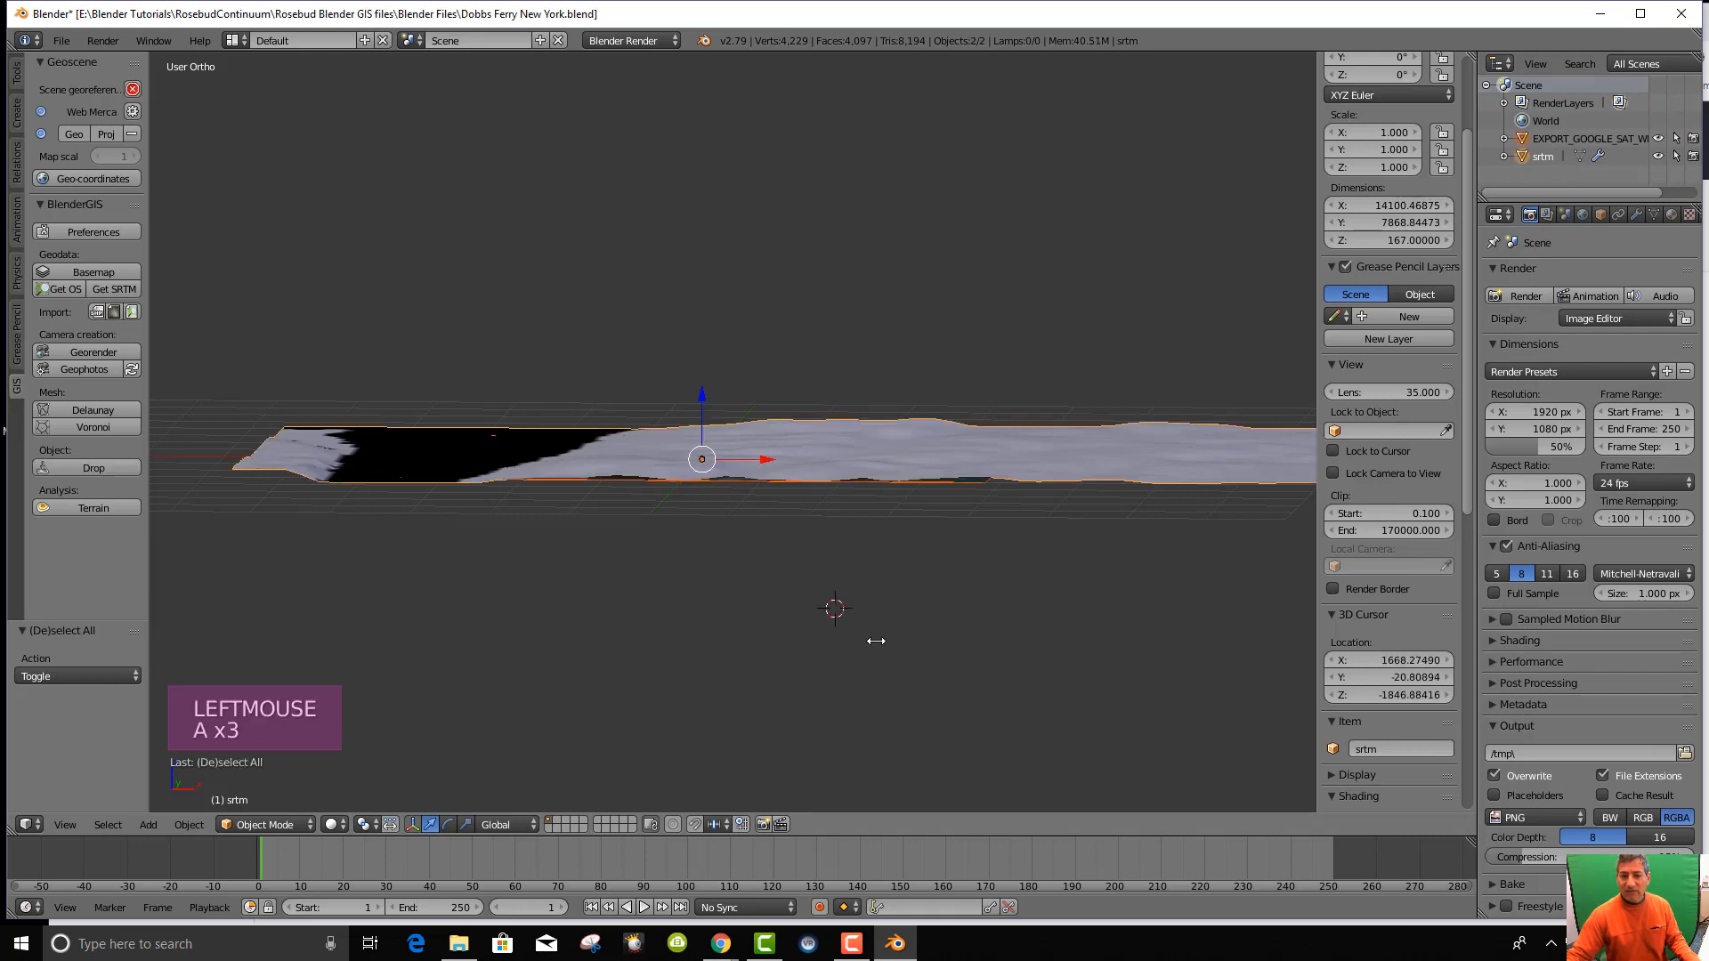
{"action": "middle_click_drag", "start_coordinate": [1012, 459], "coordinate": [1303, 308]}
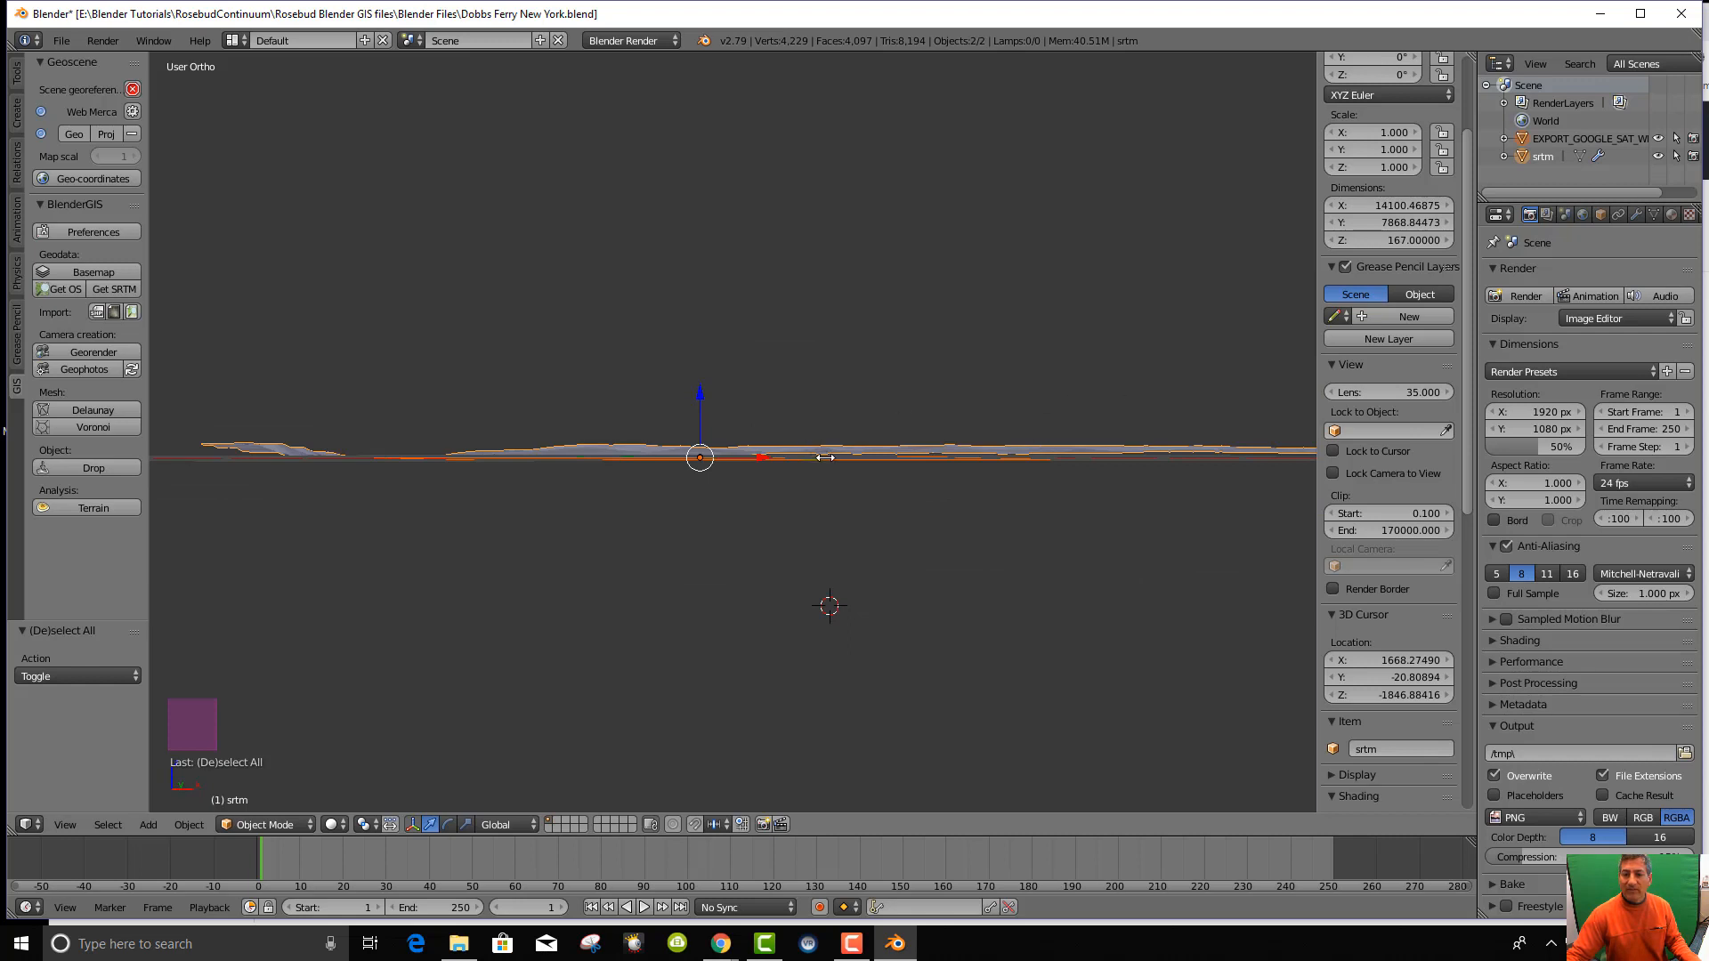
{"action": "middle_click_drag", "start_coordinate": [817, 507], "coordinate": [810, 495]}
{"action": "key", "text": "a"}
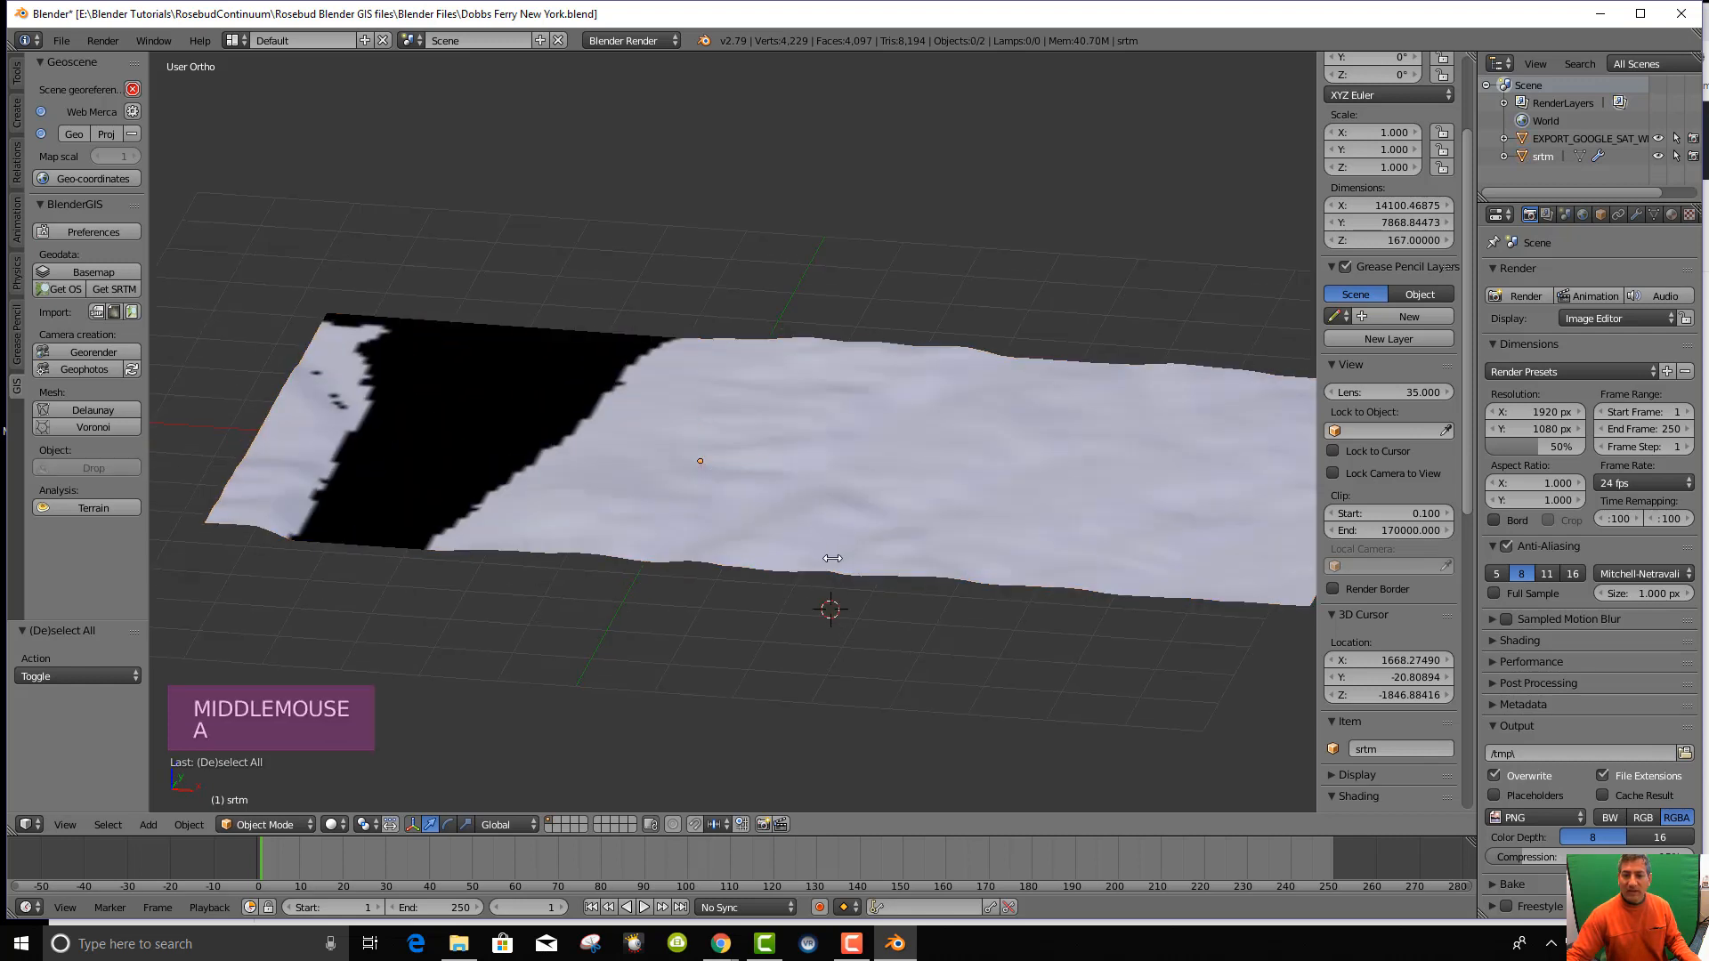
{"action": "mouse_move", "coordinate": [832, 558]}
{"action": "middle_mouse_down"}
{"action": "mouse_move", "coordinate": [846, 579]}
{"action": "mouse_move", "coordinate": [836, 542]}
{"action": "middle_mouse_up"}
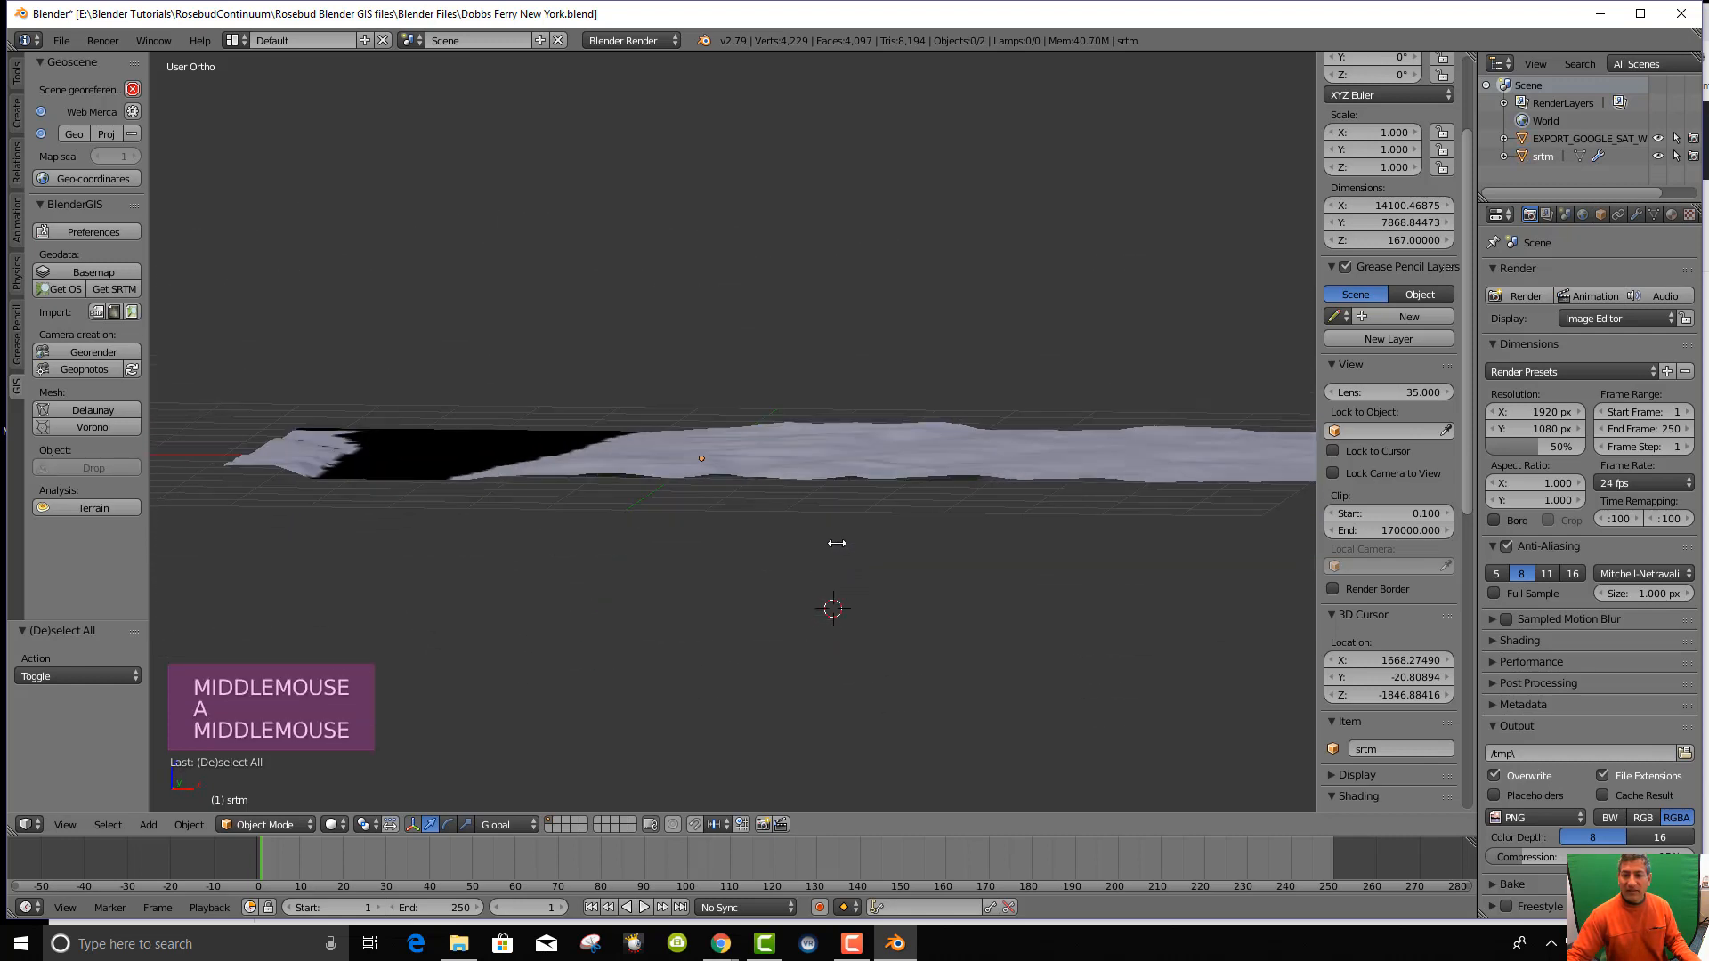
{"action": "right_click", "coordinate": [821, 461]}
{"action": "middle_click_drag", "start_coordinate": [820, 462], "coordinate": [830, 547]}
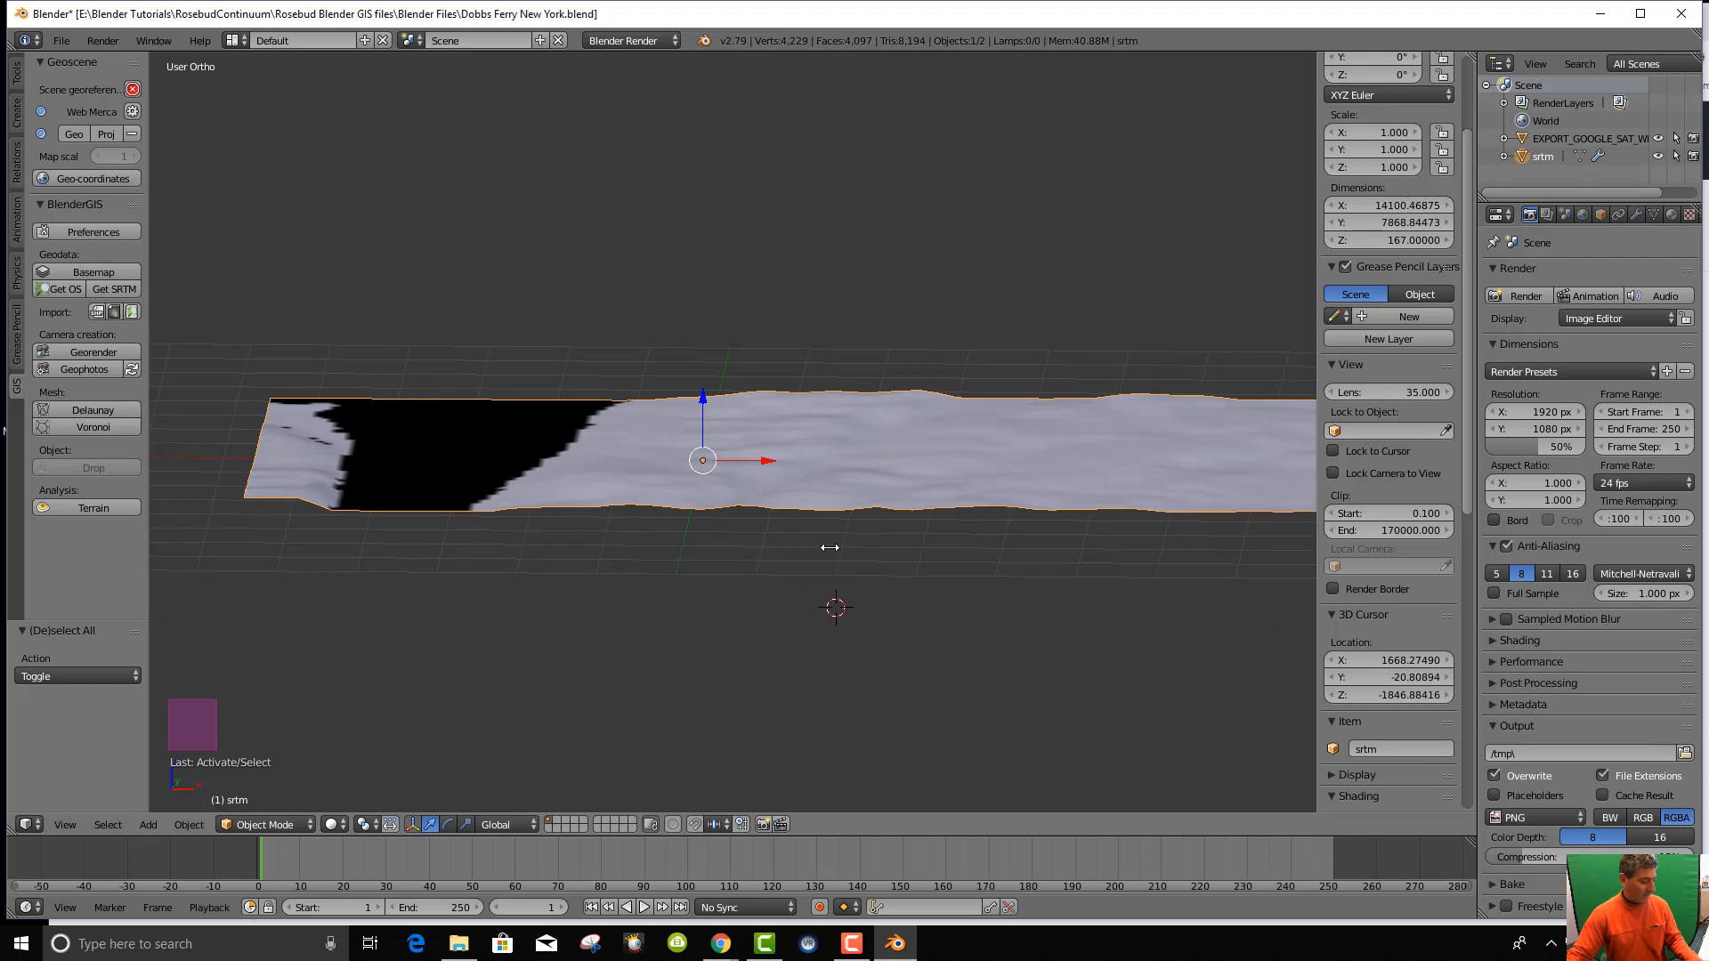
Duplicate srtm in place as srtm.001 and move the copy to an empty layer.
{"action": "key", "text": "shift+d"}
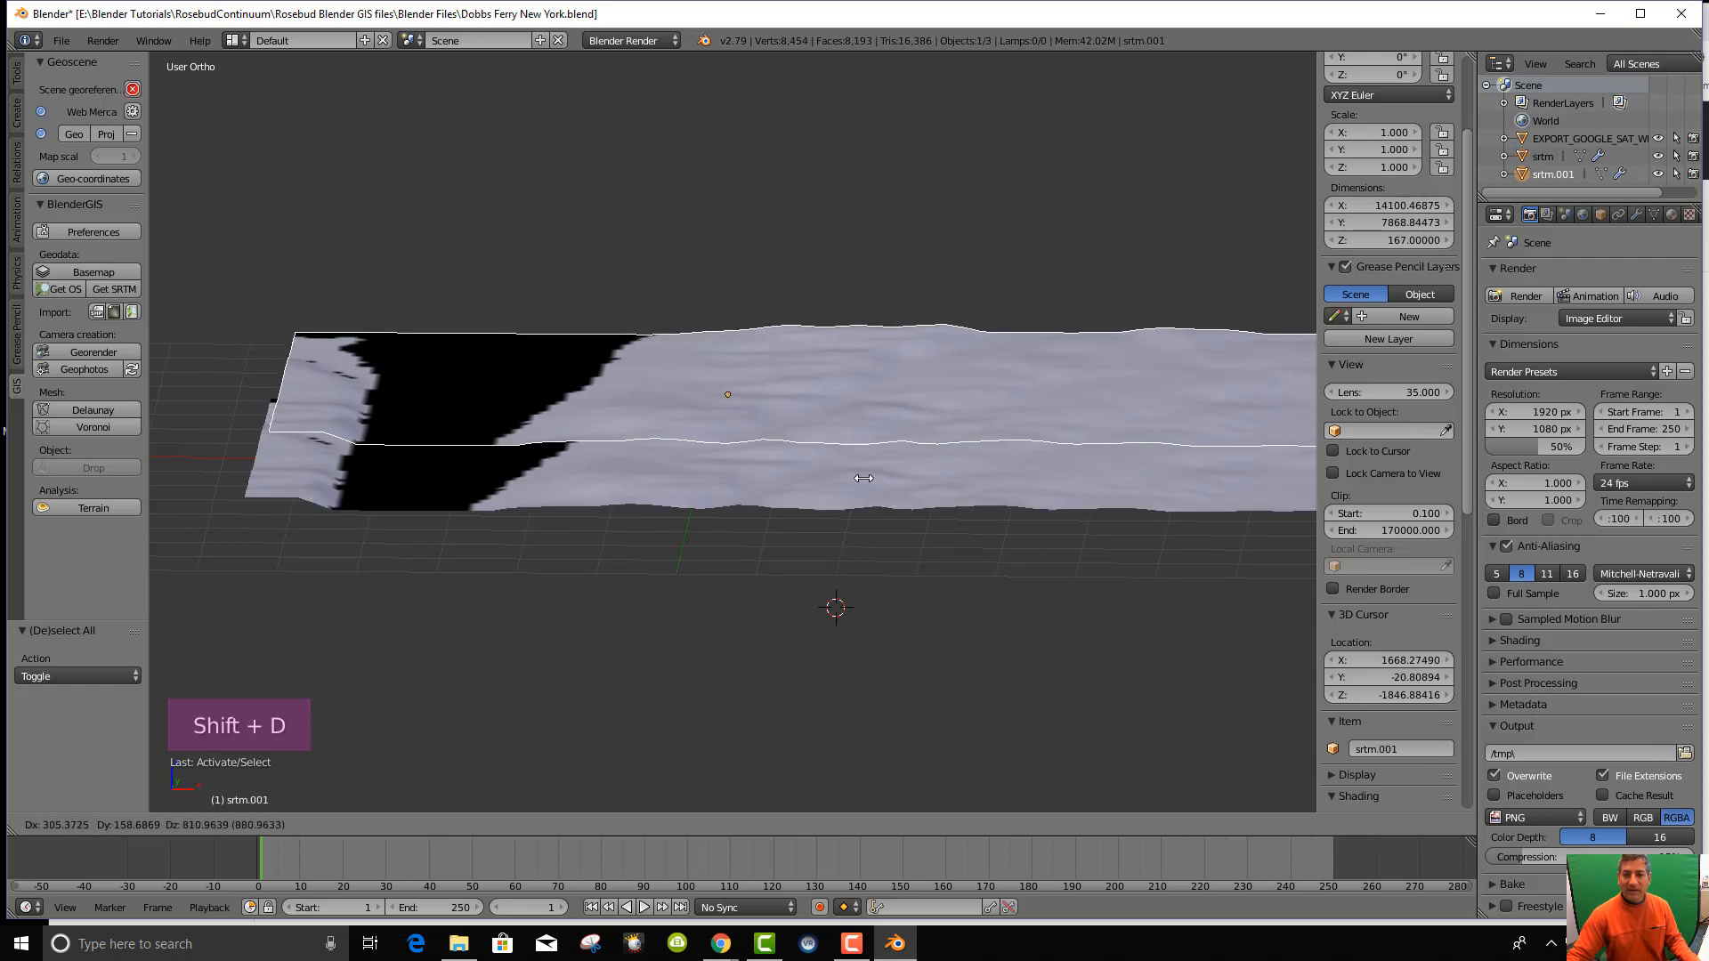
{"action": "right_click", "coordinate": [864, 488]}
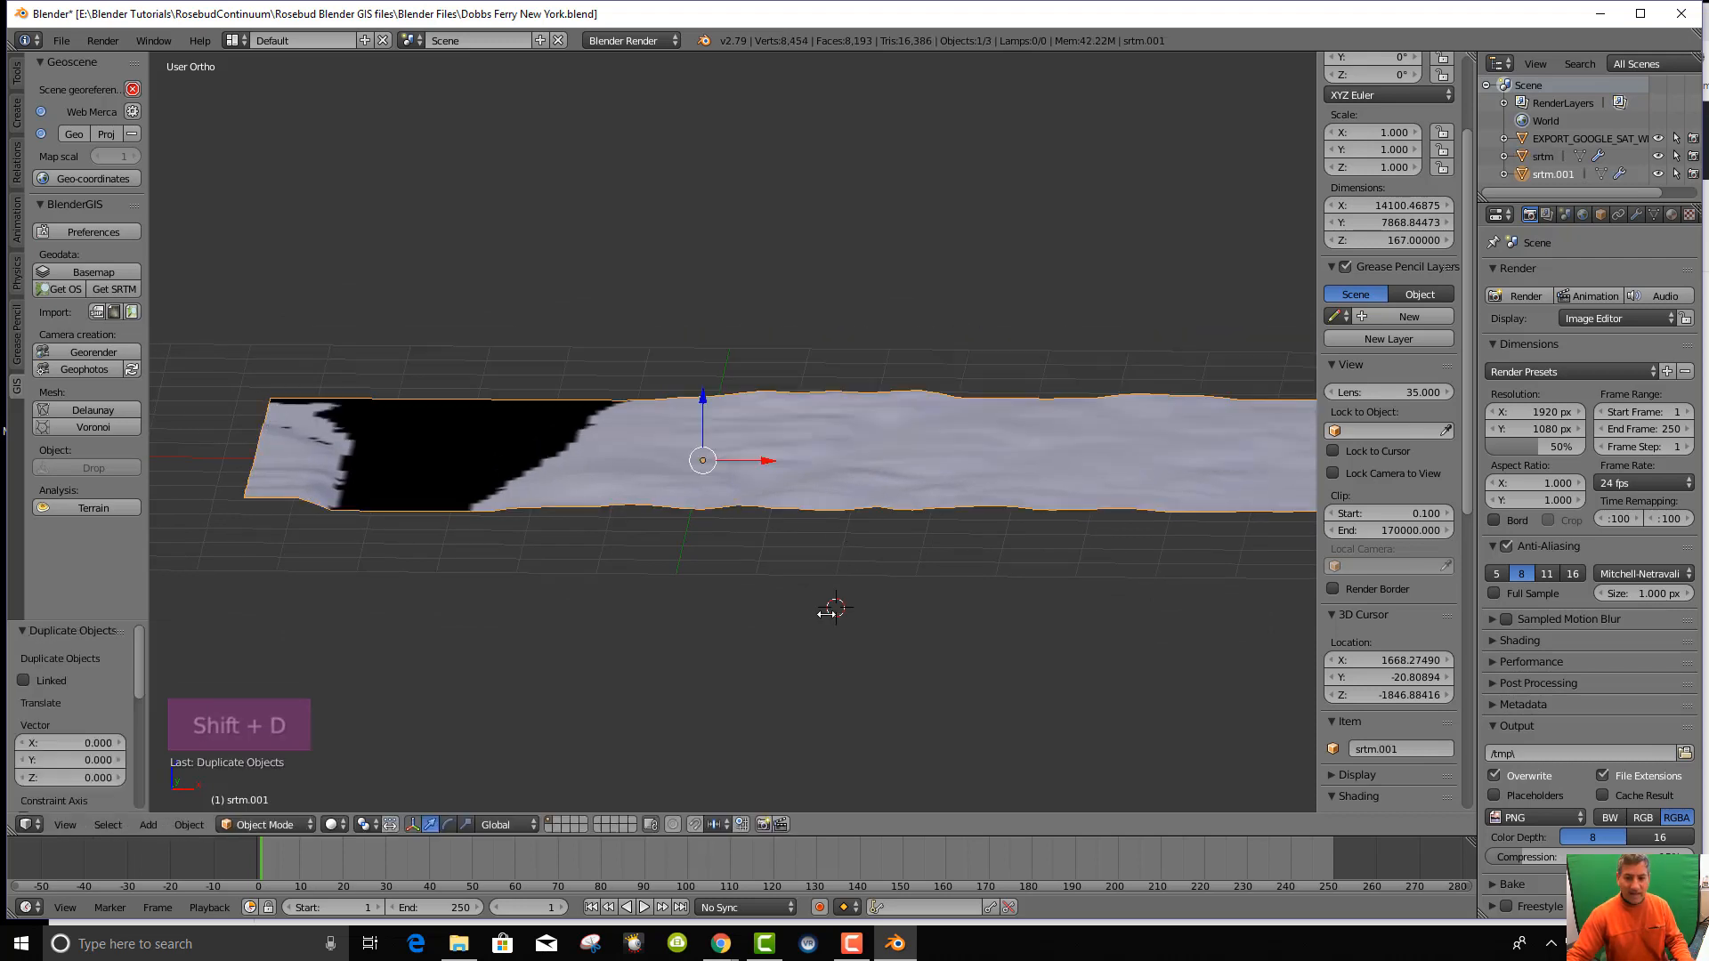
{"action": "key", "text": "m"}
{"action": "left_click", "coordinate": [970, 660]}
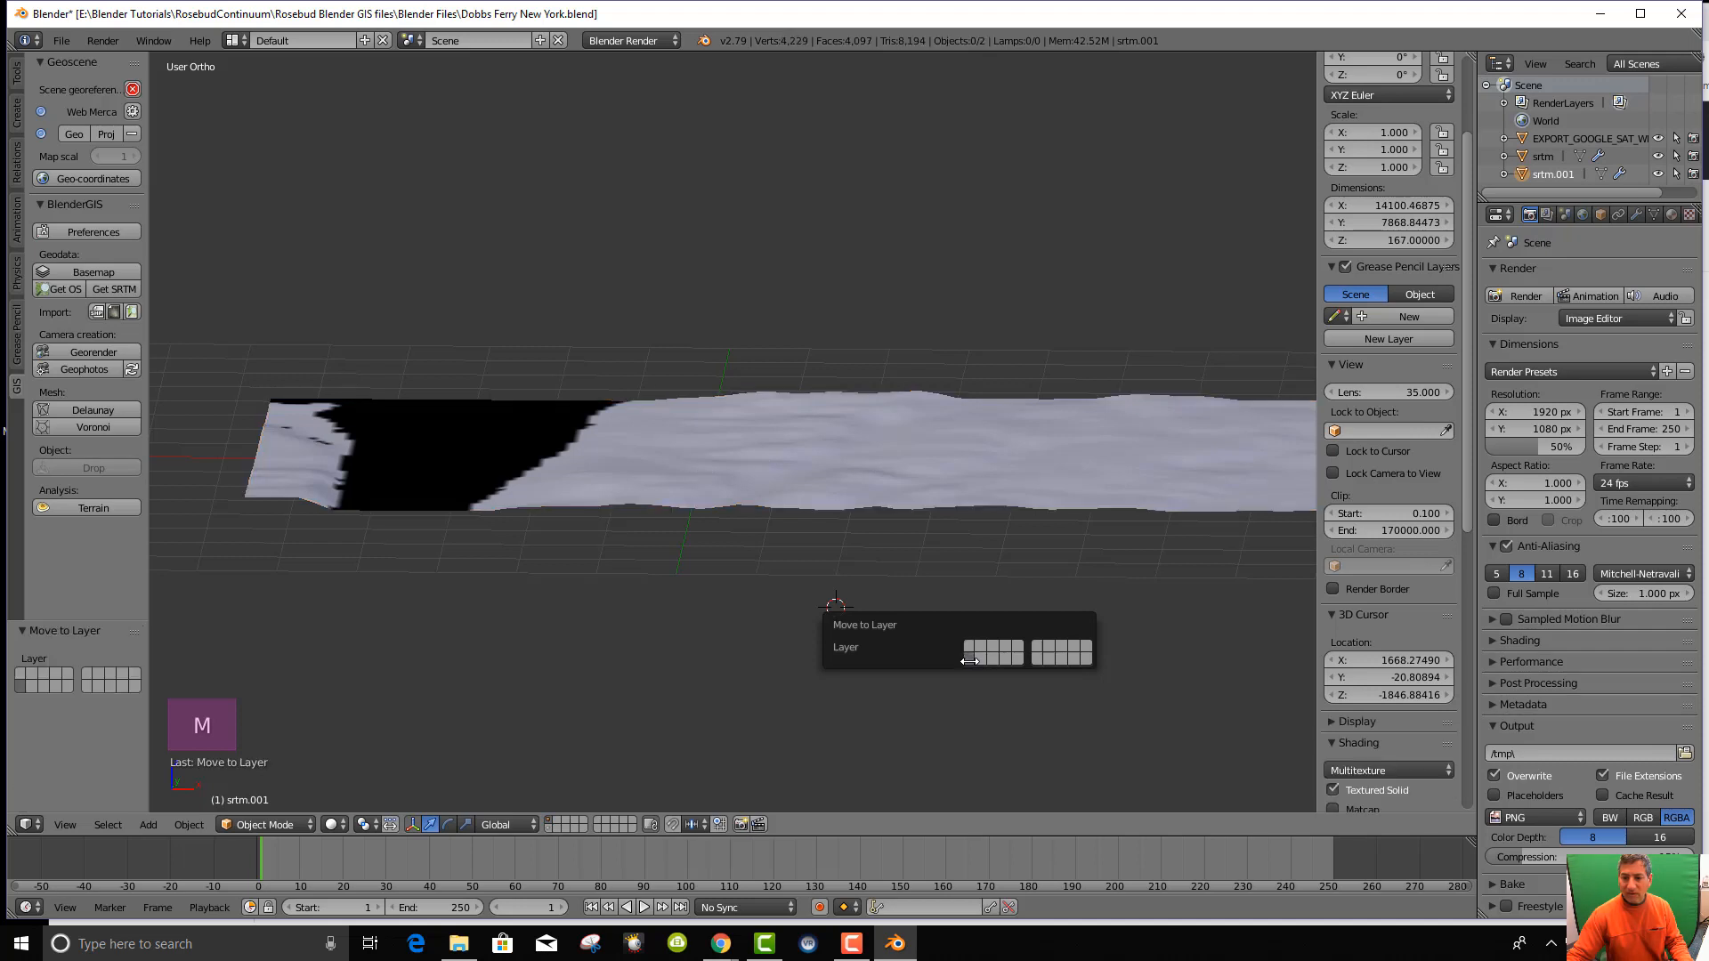
Switch between the srtm.001 layer and the original layer, then select the EXPORT_GOOGLE_SAT_WM plane.
{"action": "left_click", "coordinate": [550, 827]}
{"action": "middle_click_drag", "start_coordinate": [825, 550], "coordinate": [832, 536]}
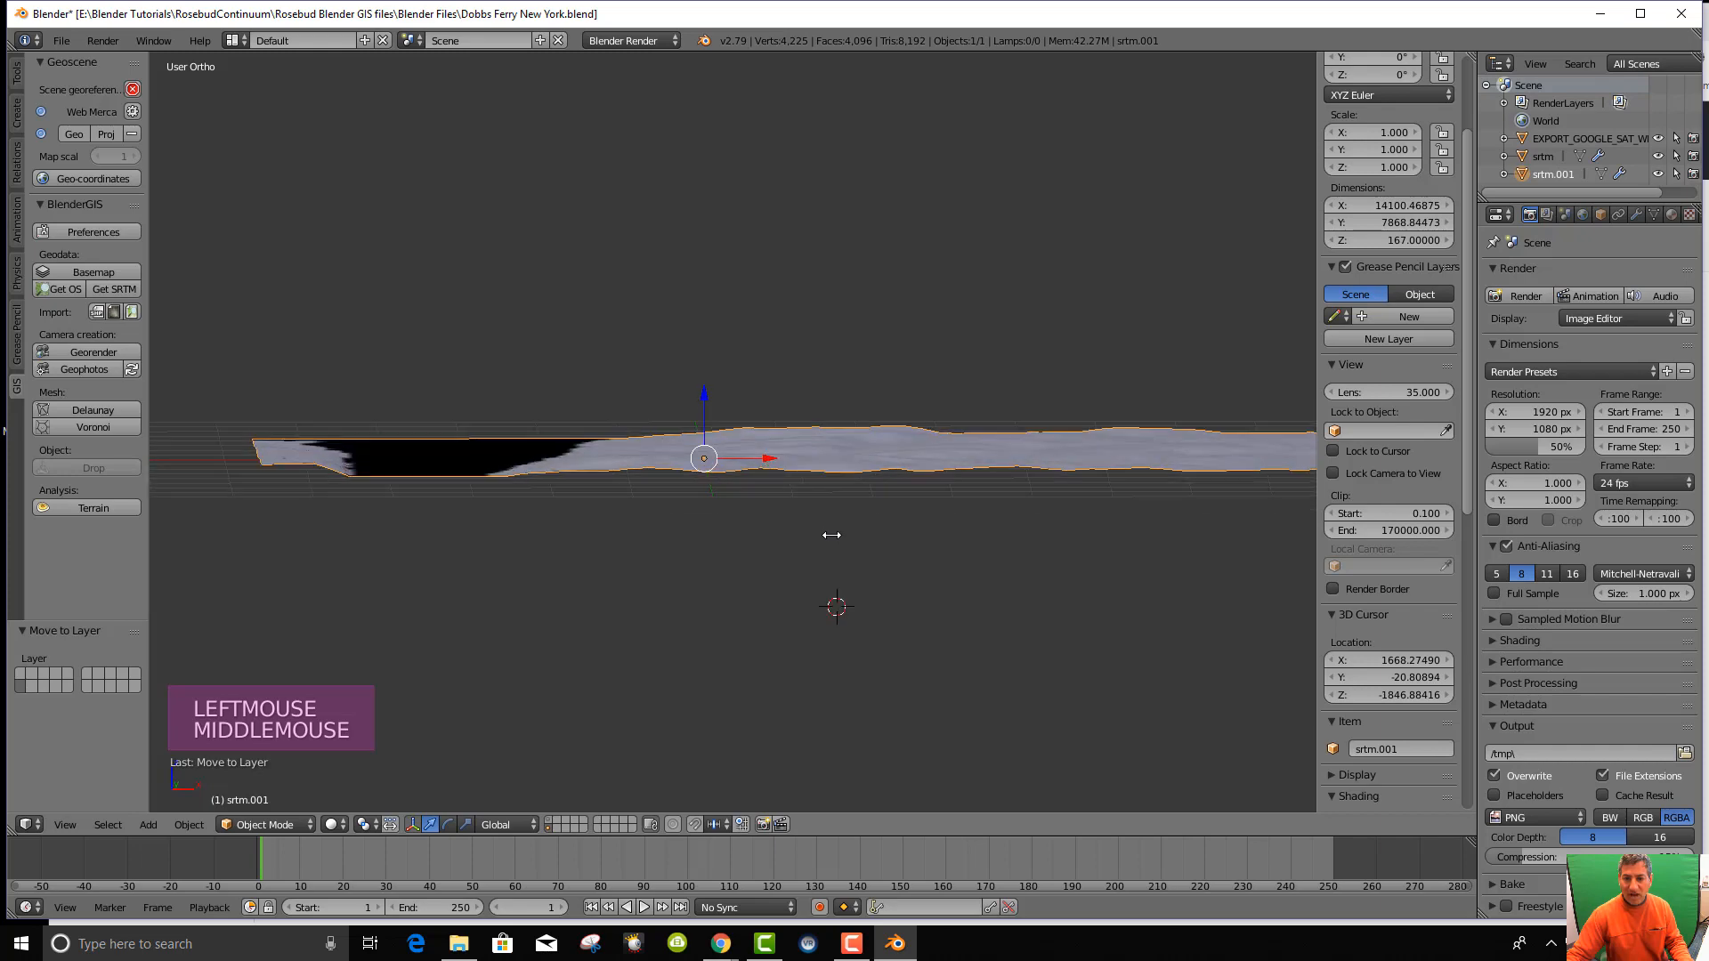
{"action": "left_click", "coordinate": [551, 820]}
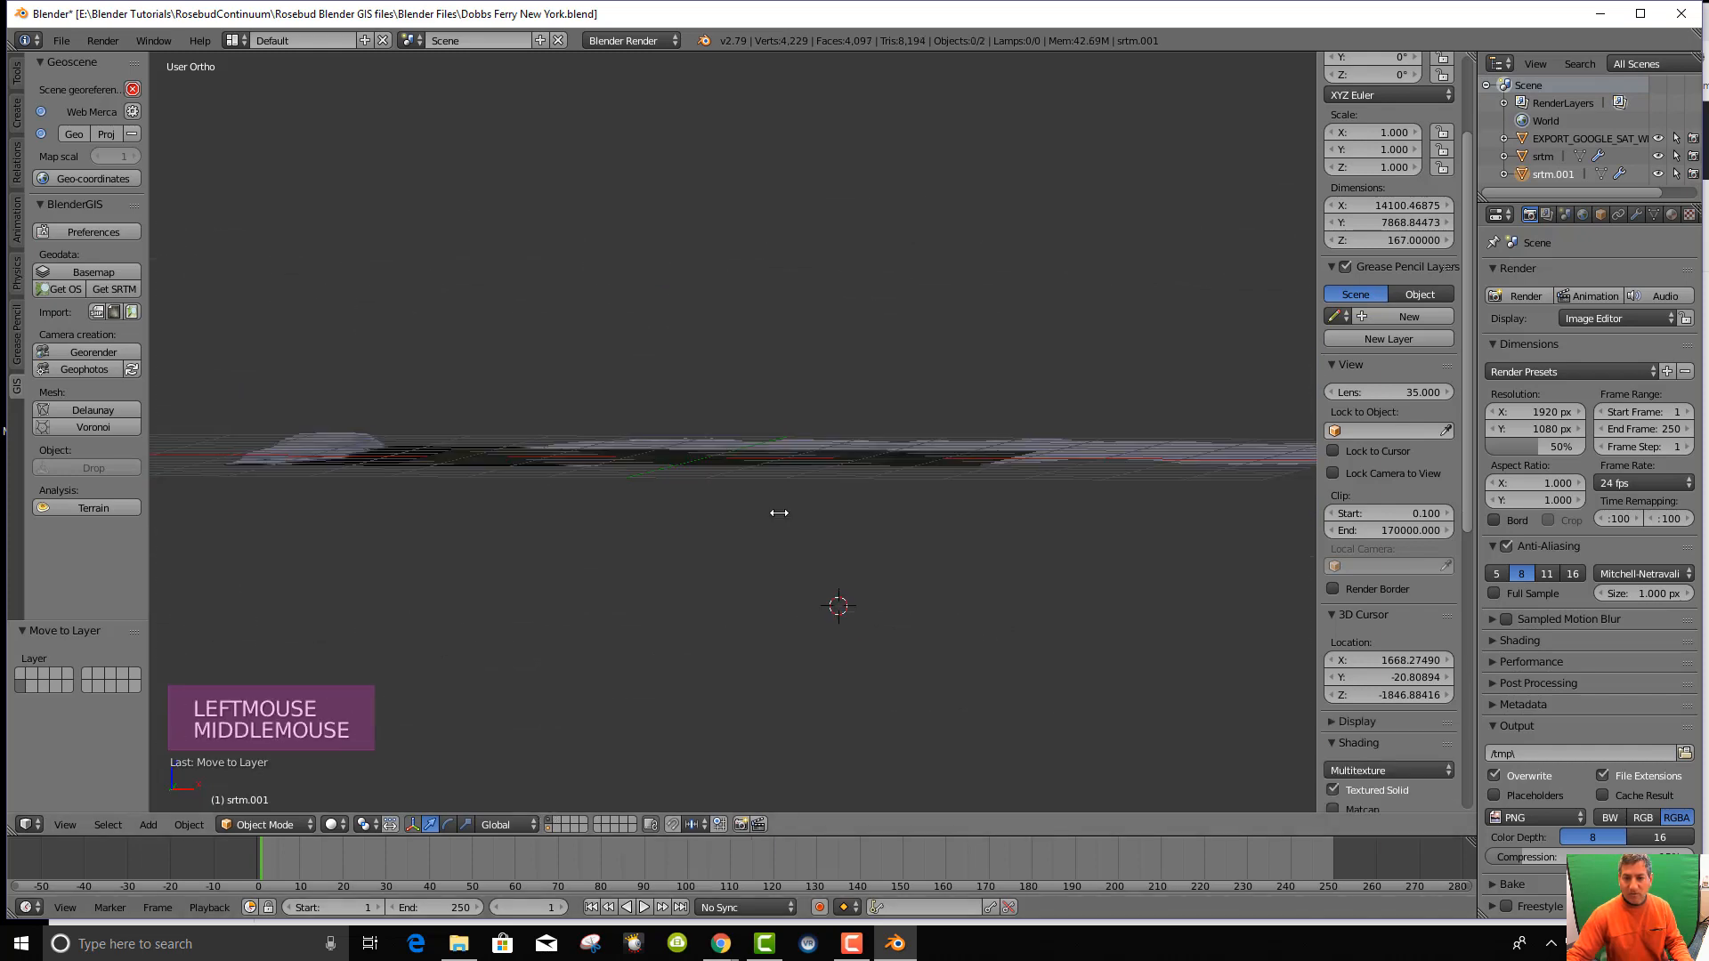
{"action": "mouse_move", "coordinate": [806, 443]}
{"action": "middle_mouse_down"}
{"action": "mouse_move", "coordinate": [844, 485]}
{"action": "mouse_move", "coordinate": [806, 448]}
{"action": "middle_mouse_up"}
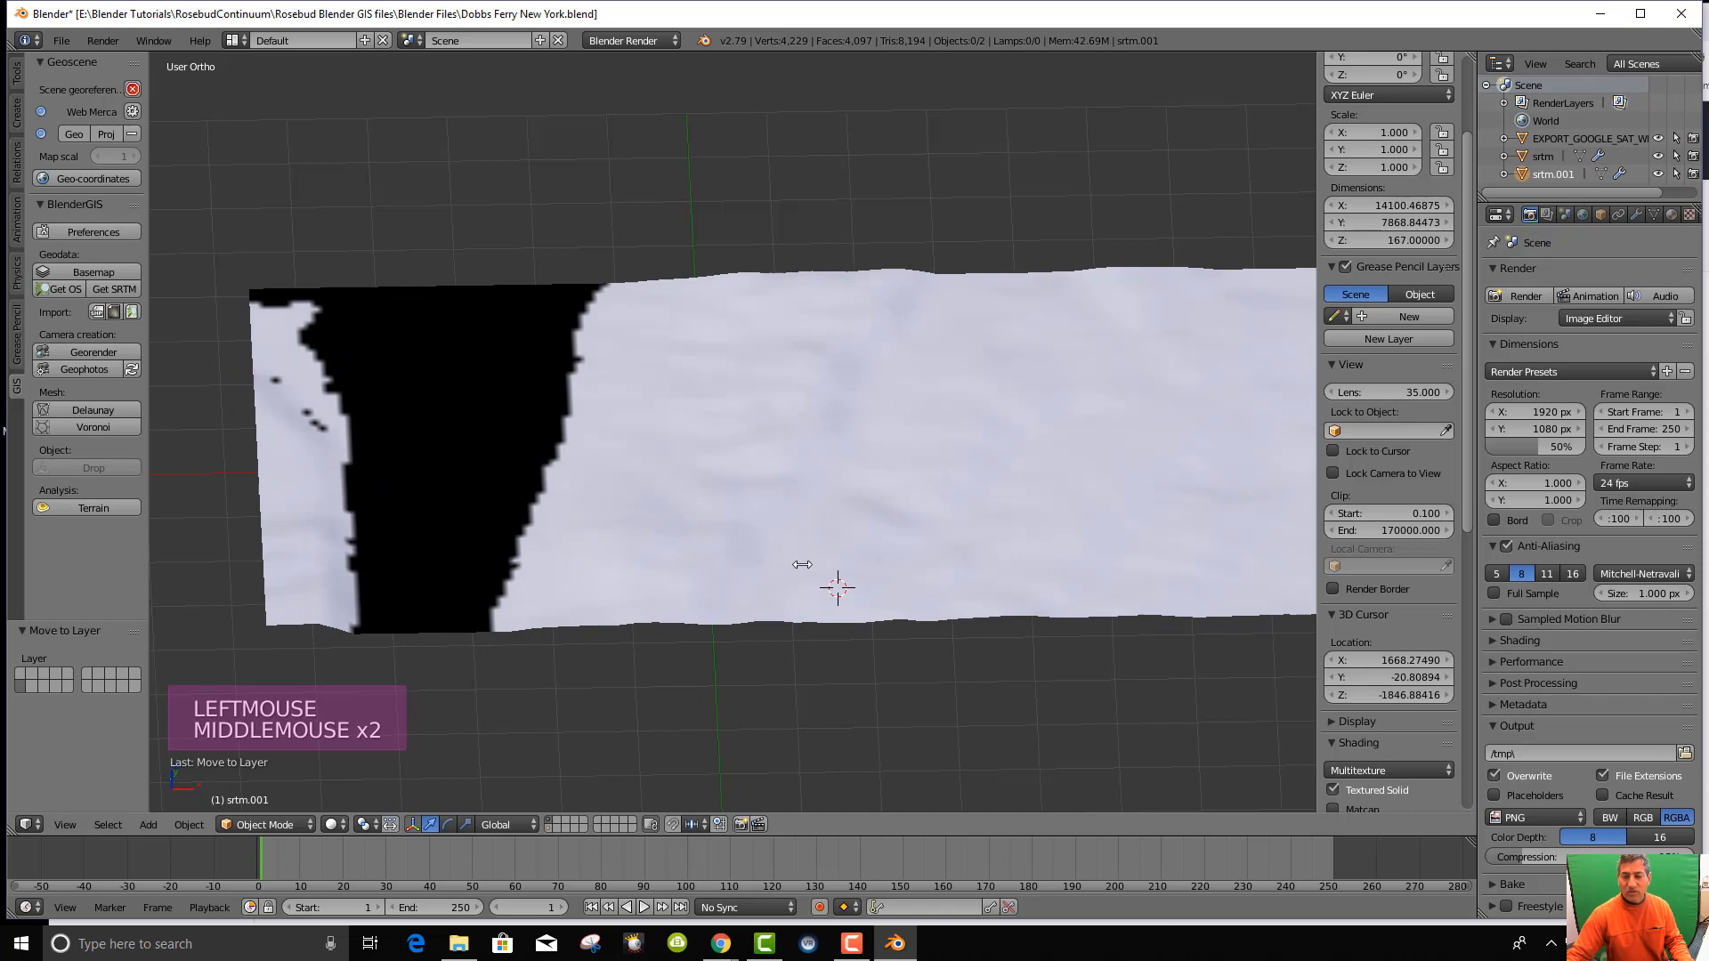
{"action": "scroll", "coordinate": [819, 571], "scroll_direction": "down", "scroll_amount": 4}
{"action": "middle_click_drag", "start_coordinate": [836, 580], "coordinate": [838, 491]}
{"action": "right_click", "coordinate": [842, 497]}
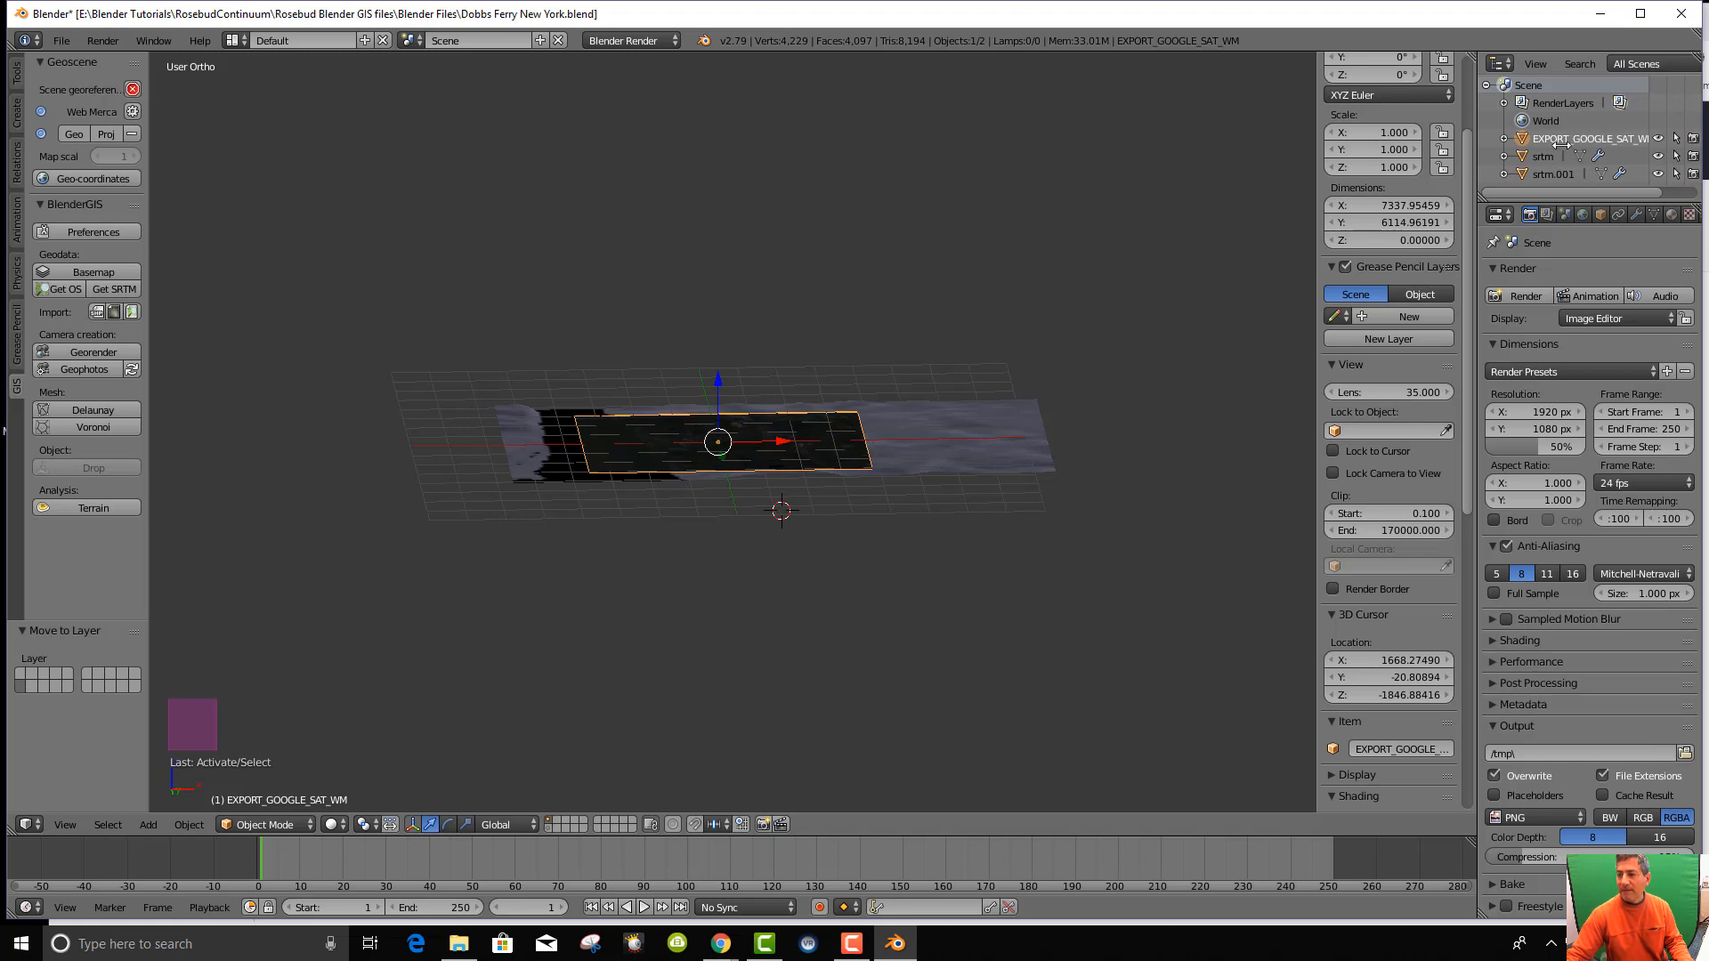
Duplicate the EXPORT_GOOGLE_SAT_WM satellite plane in place and move the copy to a separate layer.
{"action": "mouse_move", "coordinate": [835, 588]}
{"action": "middle_mouse_down"}
{"action": "mouse_move", "coordinate": [823, 564]}
{"action": "mouse_move", "coordinate": [835, 606]}
{"action": "middle_mouse_up"}
{"action": "key", "text": "shift+d"}
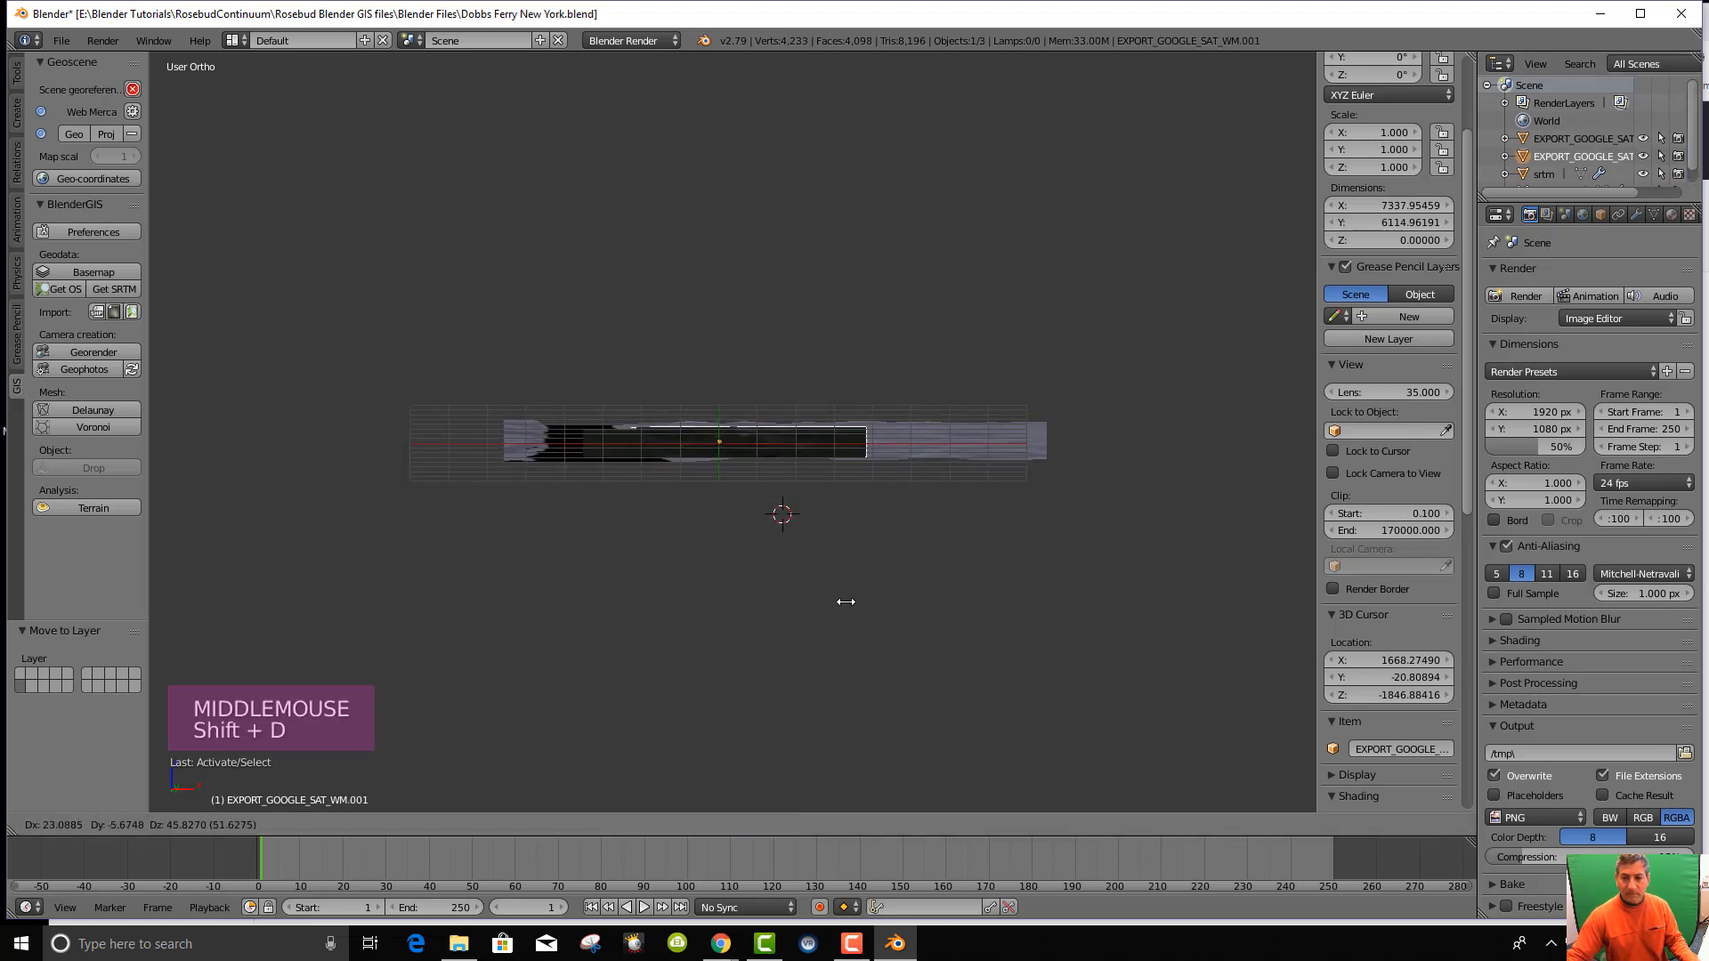
{"action": "right_click", "coordinate": [846, 603]}
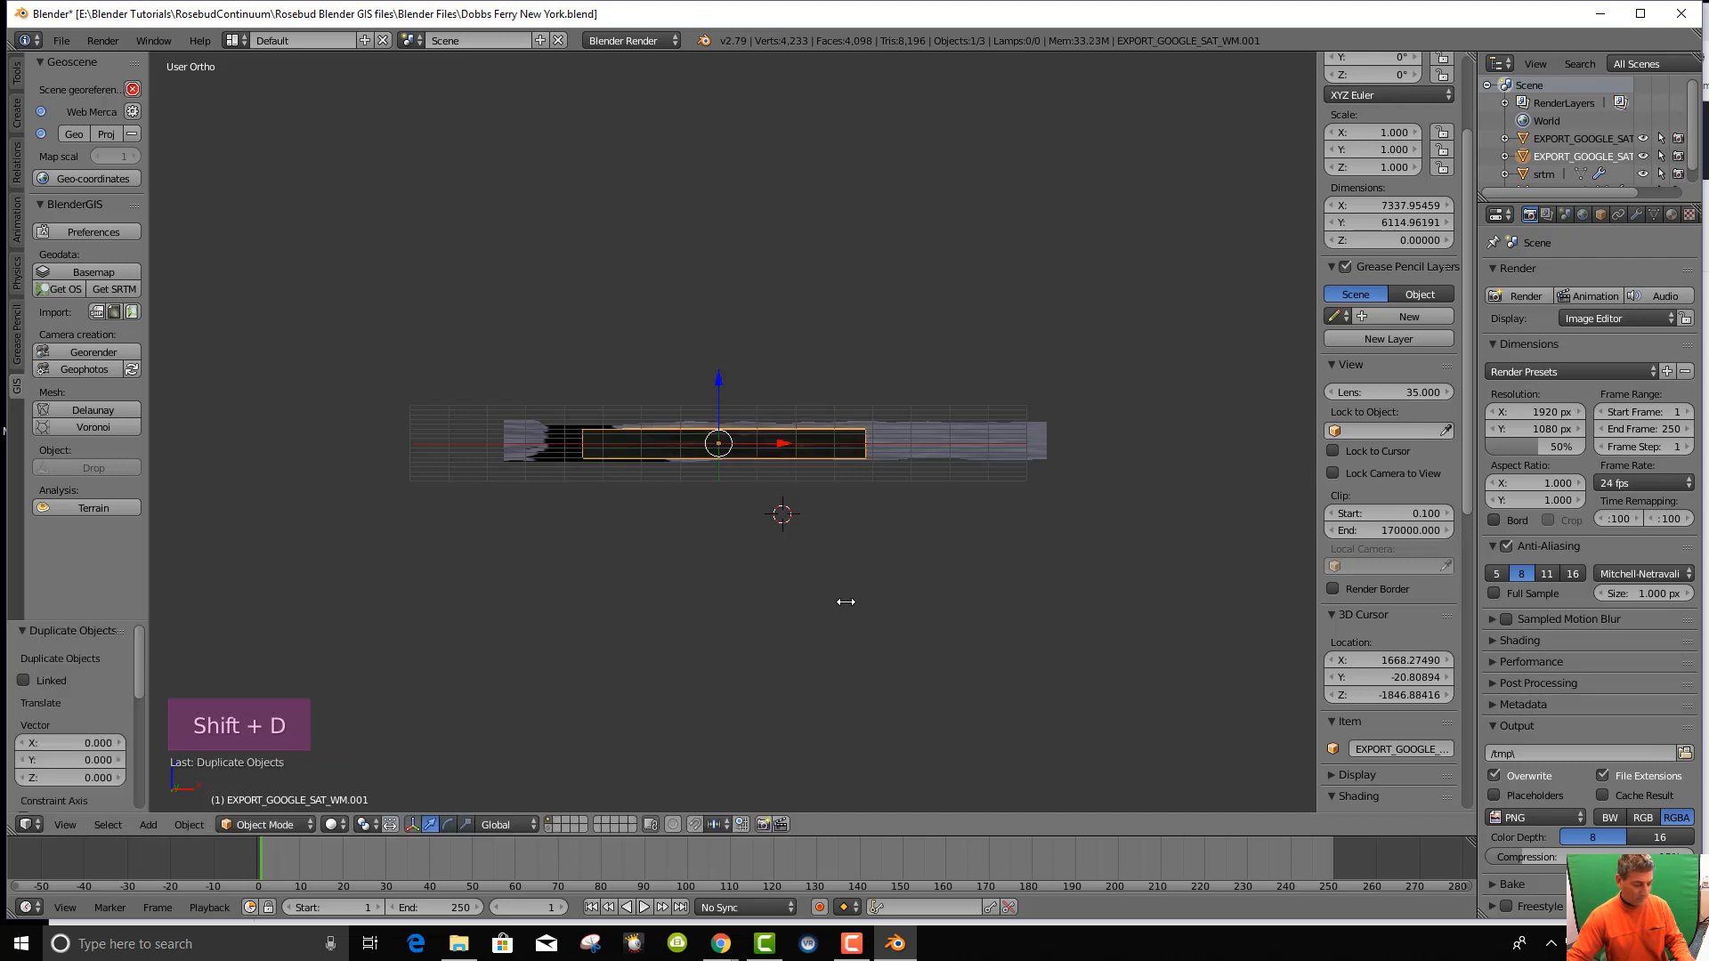
{"action": "key", "text": "m"}
{"action": "left_click", "coordinate": [1002, 648]}
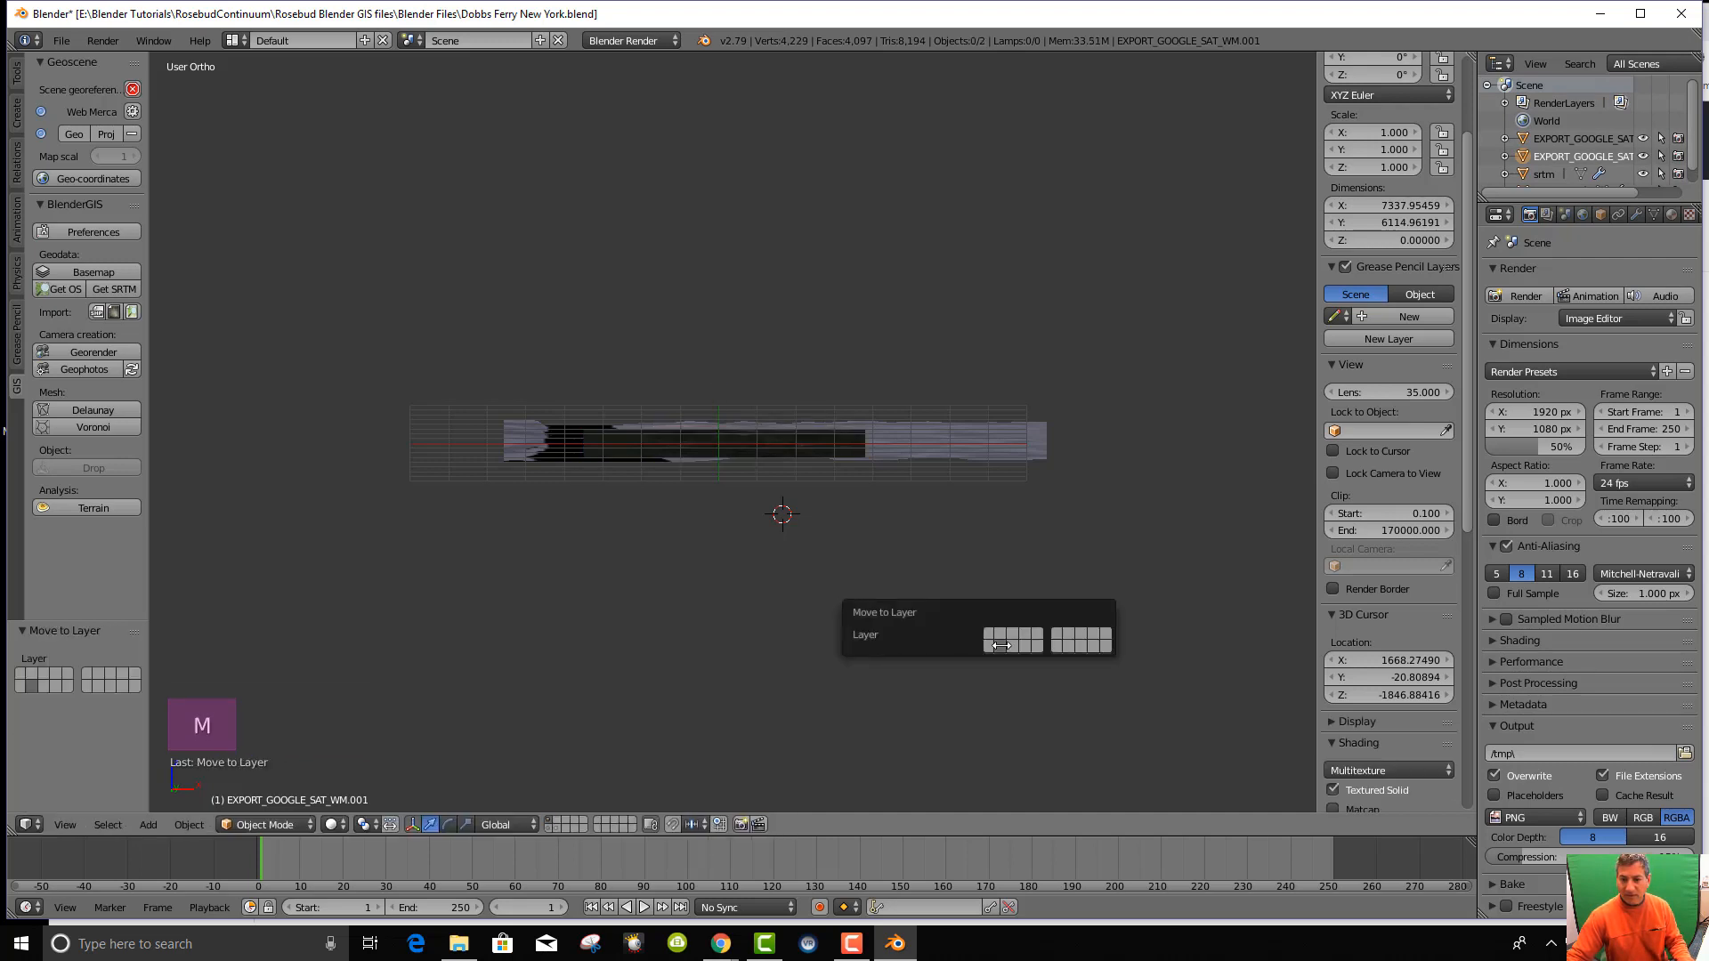
Show the satellite-copy layer alongside the srtm terrain layer and select the srtm terrain.
{"action": "left_click", "coordinate": [557, 825]}
{"action": "scroll", "coordinate": [828, 610], "scroll_direction": "up", "scroll_amount": 4}
{"action": "mouse_move", "coordinate": [828, 611]}
{"action": "middle_mouse_down"}
{"action": "mouse_move", "coordinate": [831, 736]}
{"action": "mouse_move", "coordinate": [841, 602]}
{"action": "middle_mouse_up"}
{"action": "scroll", "coordinate": [841, 601], "scroll_direction": "up", "scroll_amount": 1}
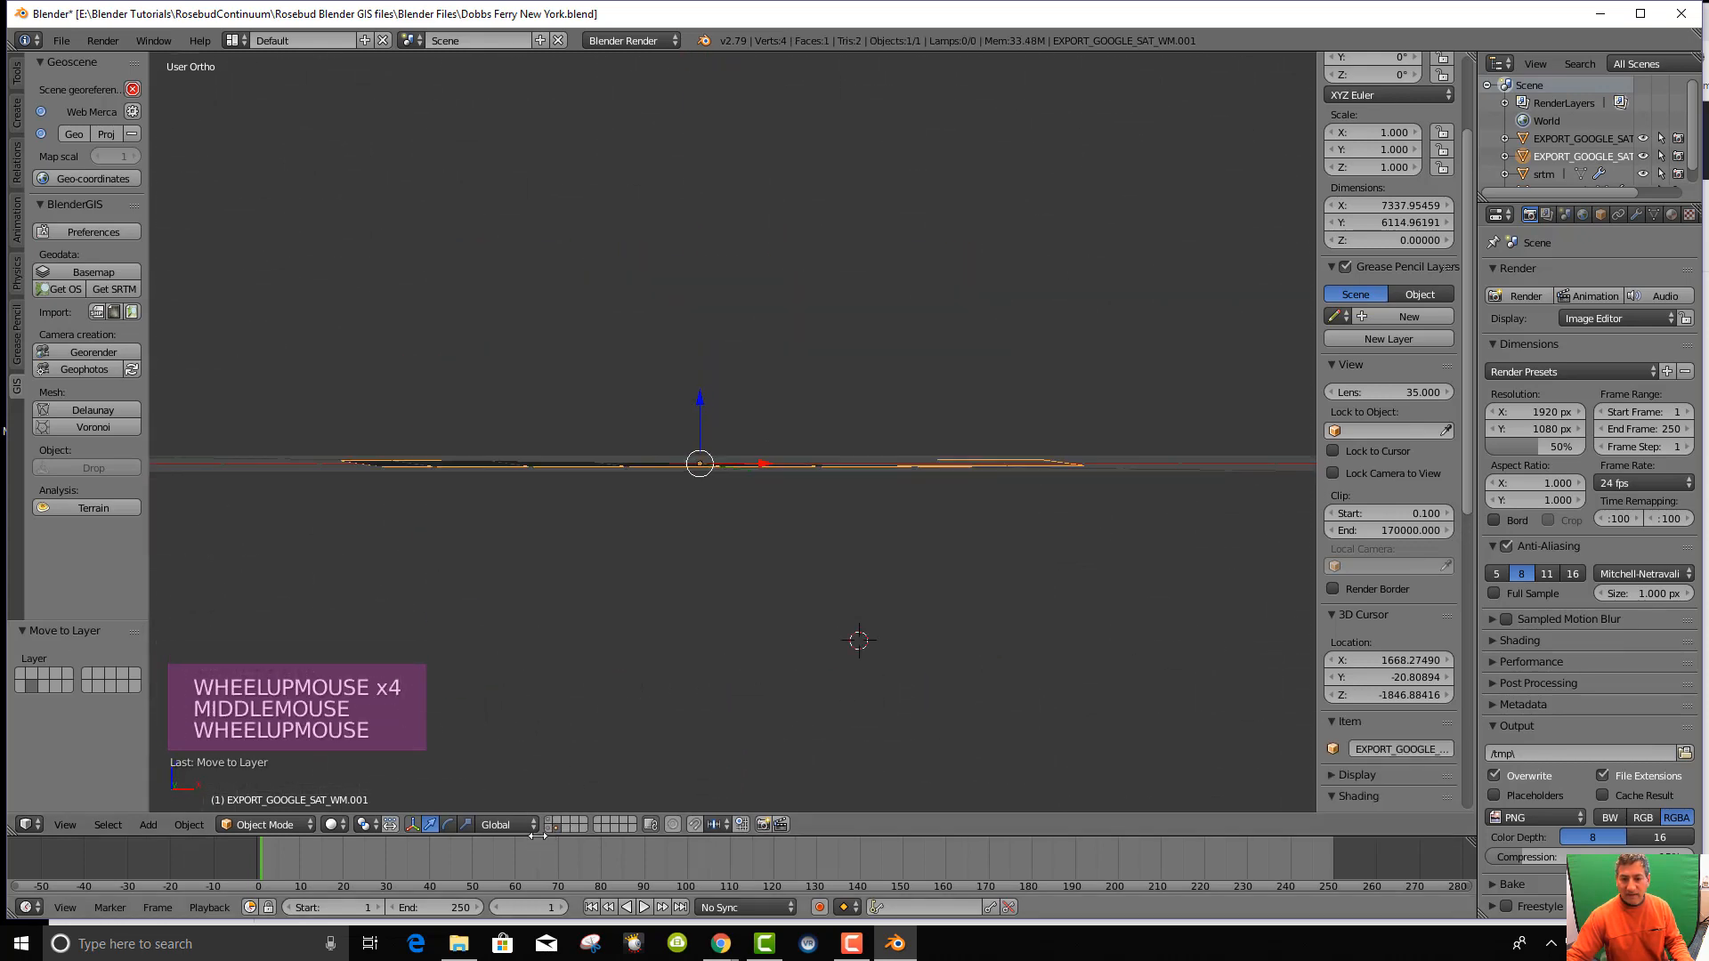
{"action": "left_click", "coordinate": [550, 820]}
{"action": "mouse_move", "coordinate": [911, 471]}
{"action": "middle_mouse_down"}
{"action": "mouse_move", "coordinate": [930, 563]}
{"action": "mouse_move", "coordinate": [929, 480]}
{"action": "middle_mouse_up"}
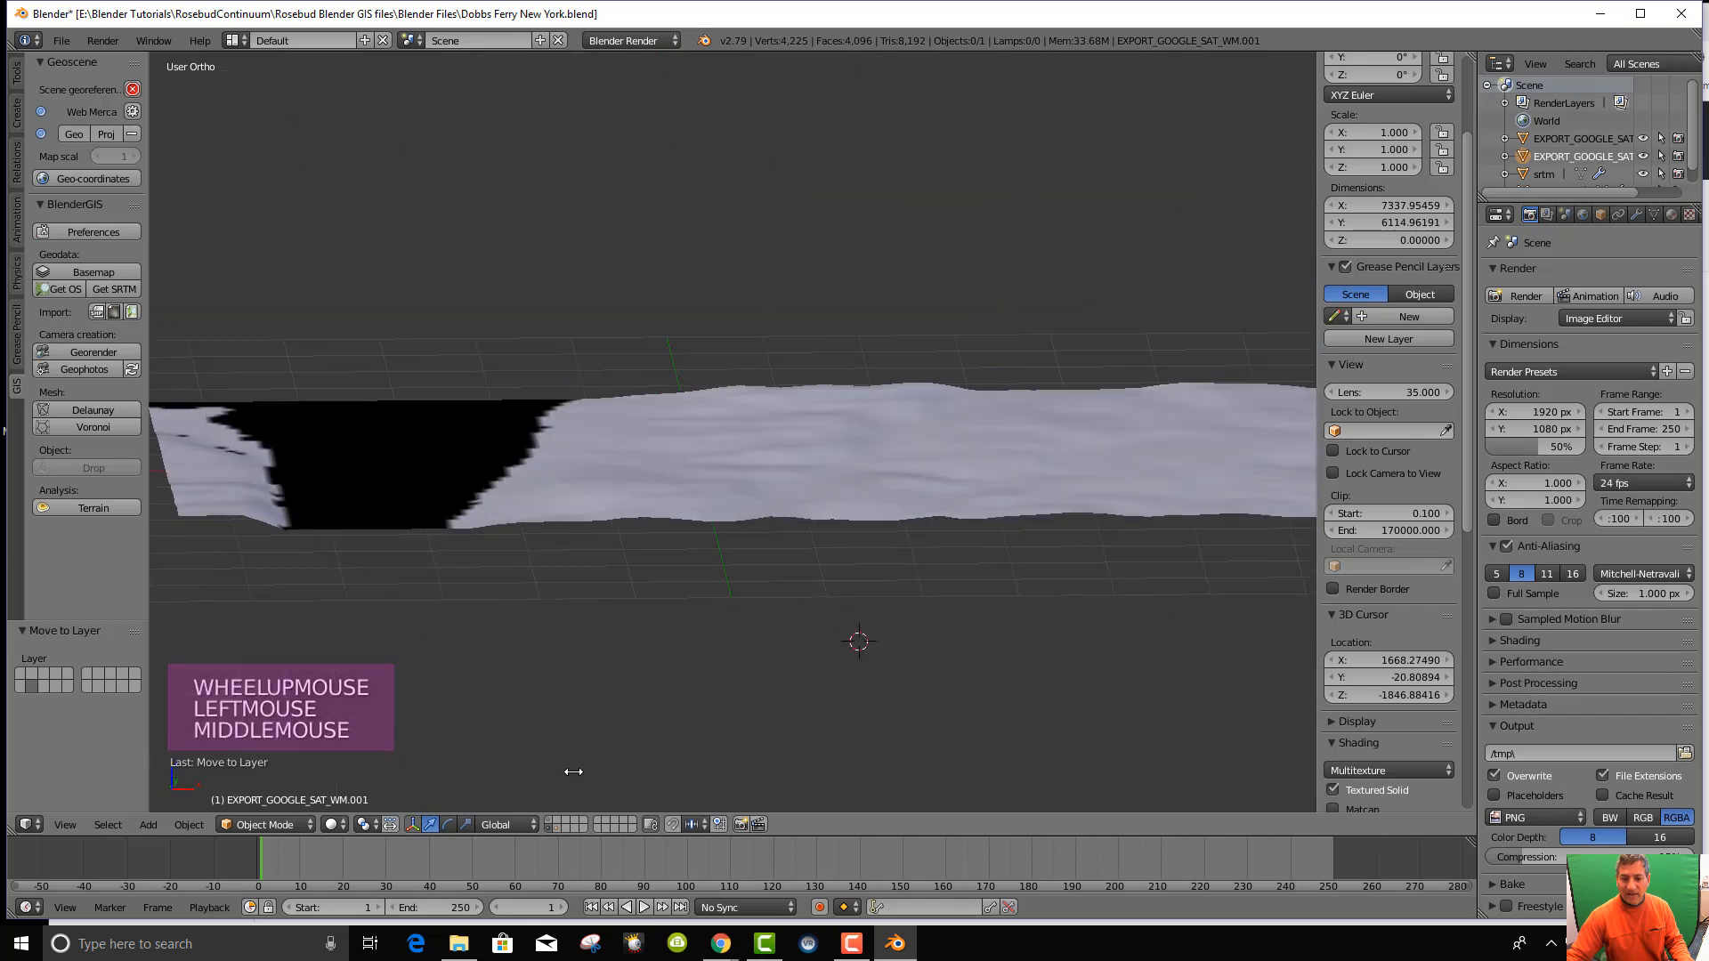
{"action": "left_click", "coordinate": [548, 820], "text": "shift"}
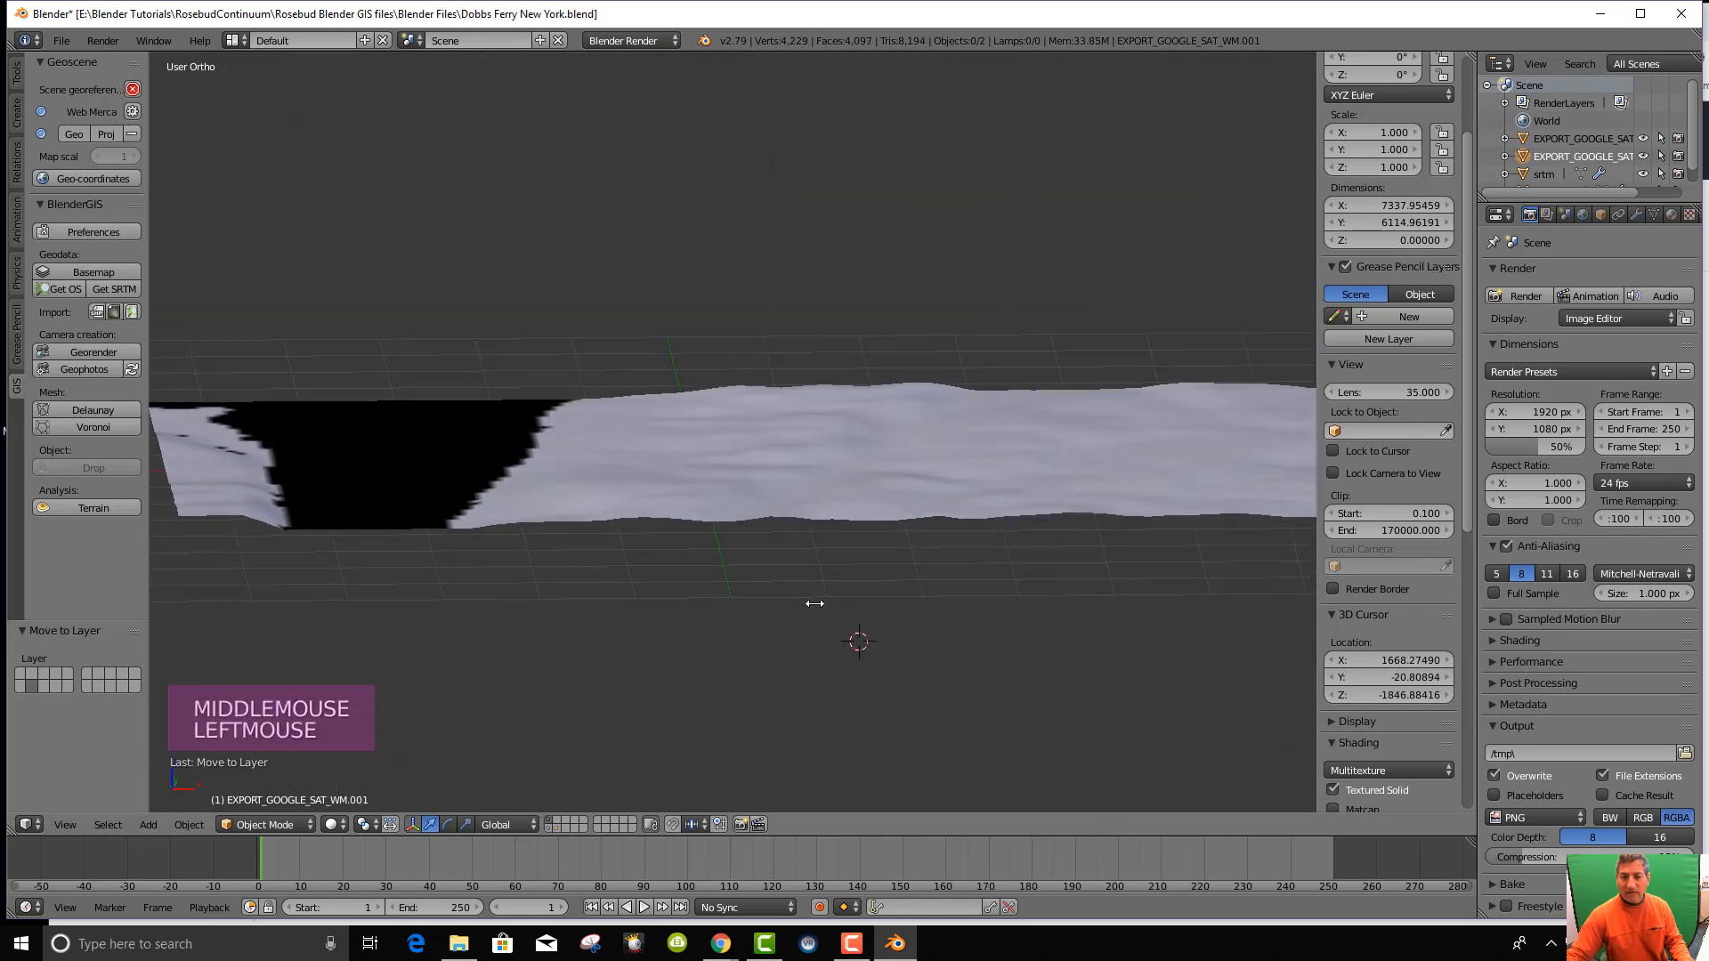
{"action": "scroll", "coordinate": [815, 604], "scroll_direction": "up", "scroll_amount": 1}
{"action": "middle_click_drag", "start_coordinate": [814, 604], "coordinate": [774, 542]}
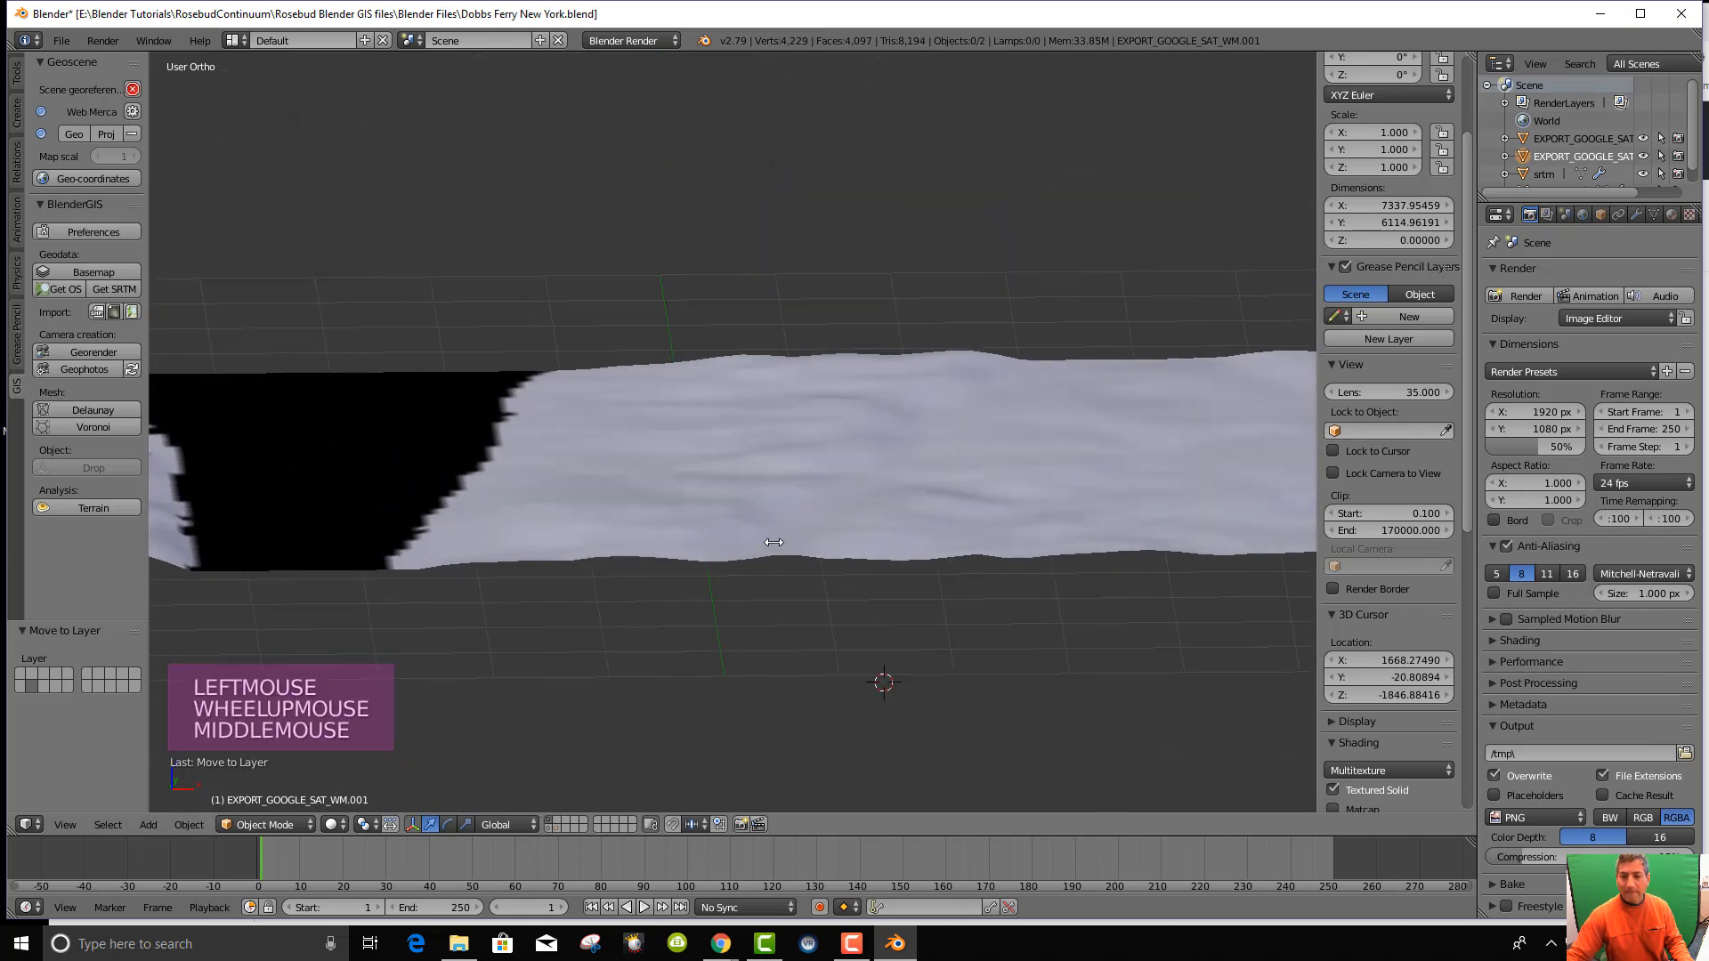
{"action": "right_click", "coordinate": [852, 507]}
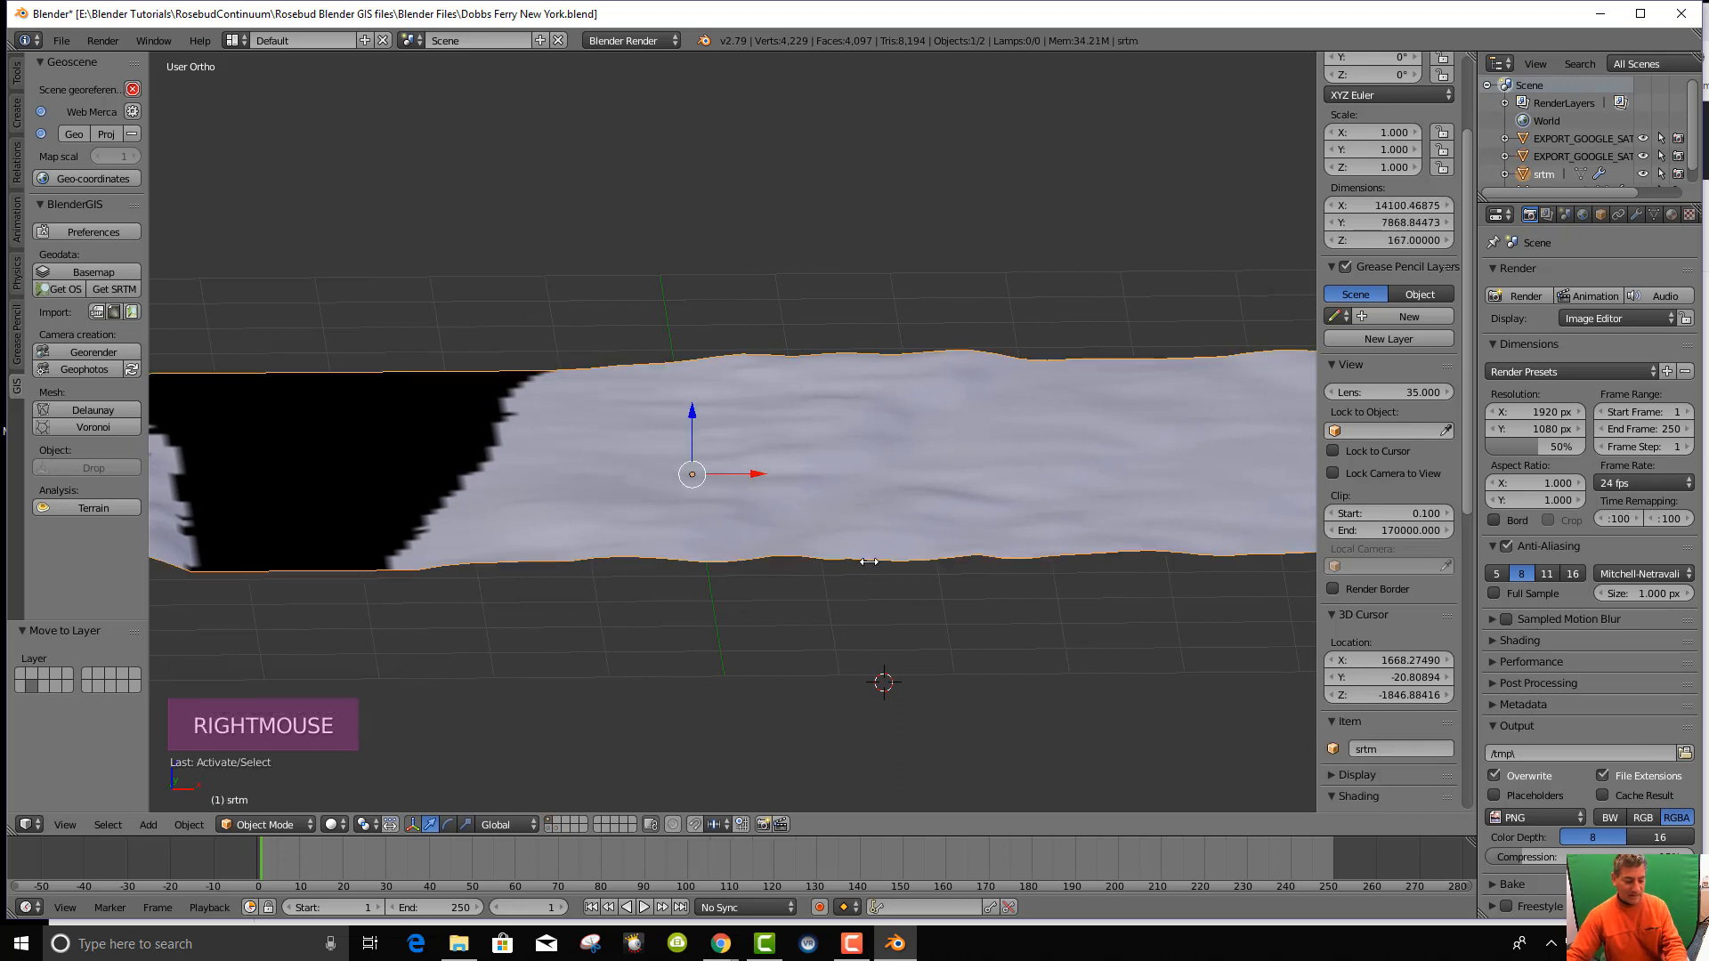
From a top view, rename the srtm object in the Outliner to DEMofDobbsFerry.
{"action": "key", "text": "KP_7"}
{"action": "scroll", "coordinate": [857, 484], "scroll_direction": "down", "scroll_amount": 5}
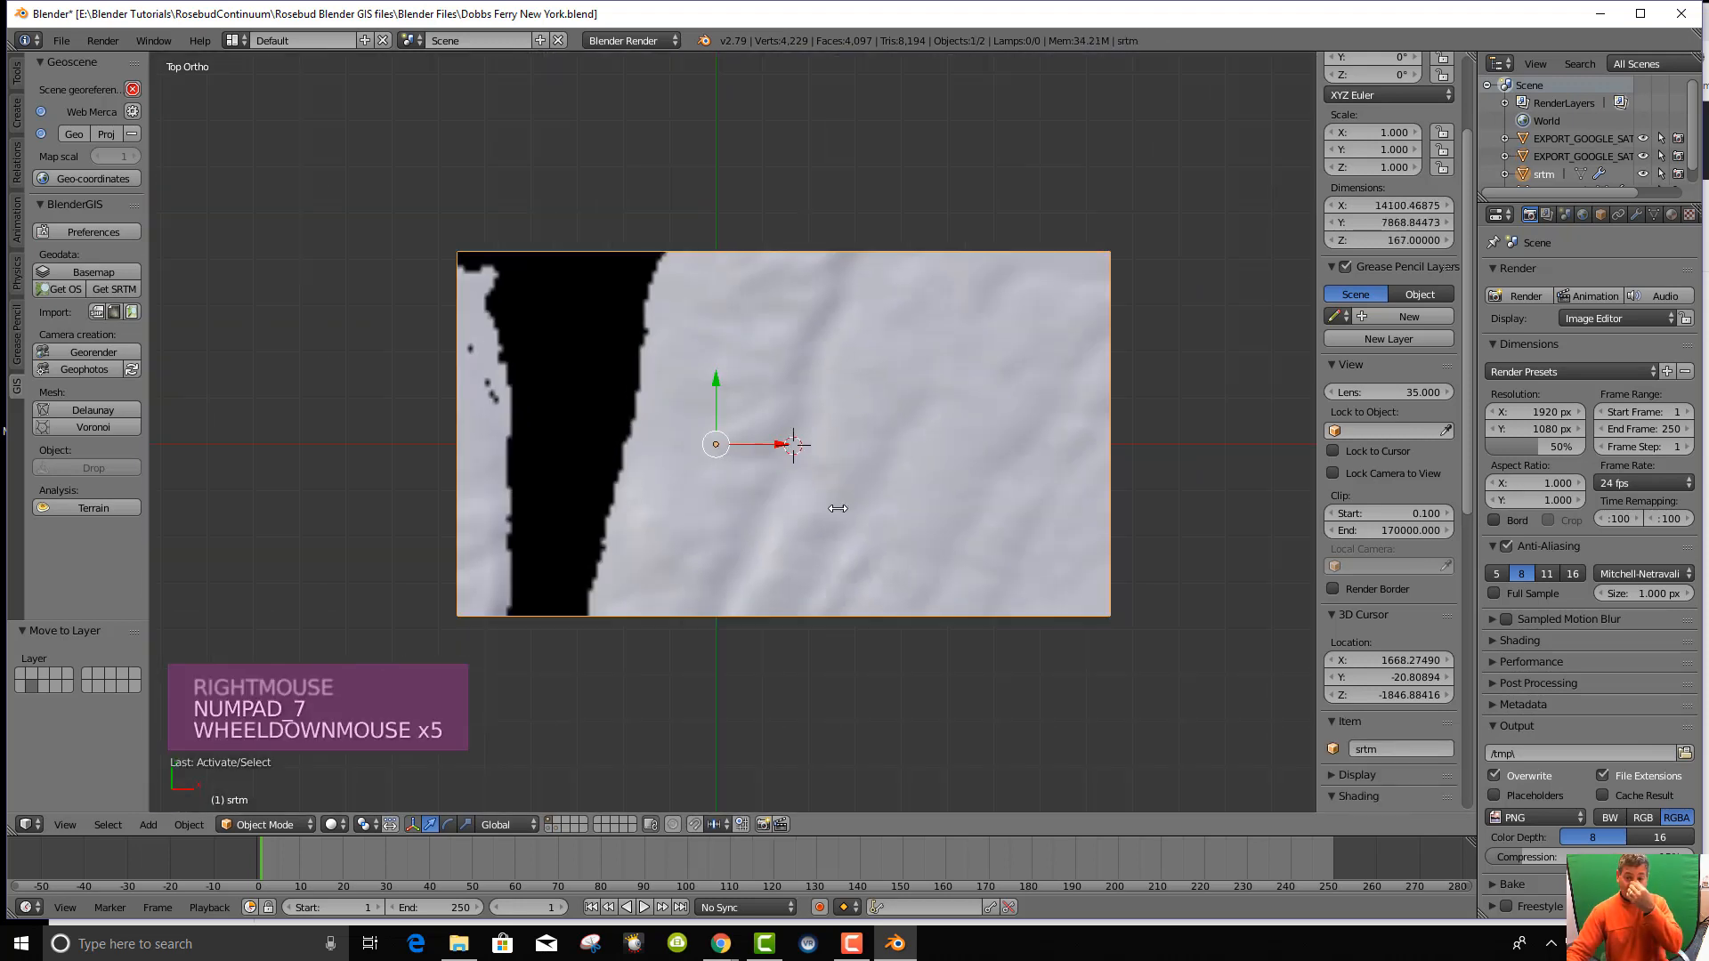
{"action": "scroll", "coordinate": [841, 490], "scroll_direction": "up", "scroll_amount": 1}
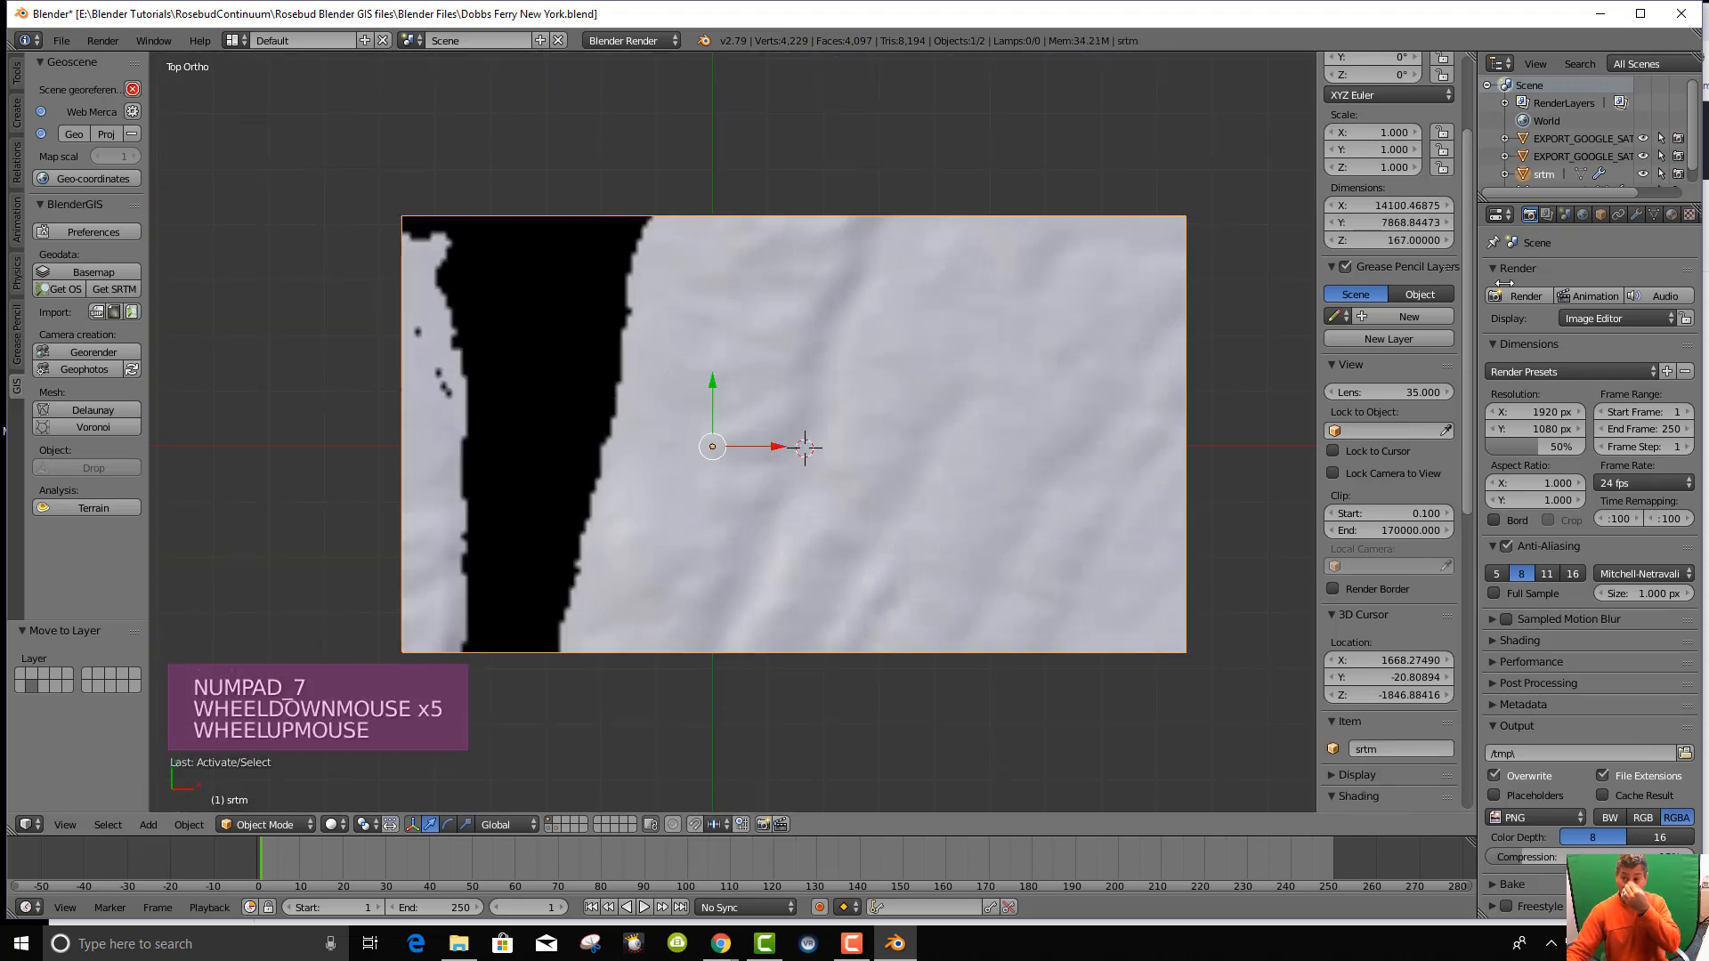
{"action": "right_click", "coordinate": [1540, 175]}
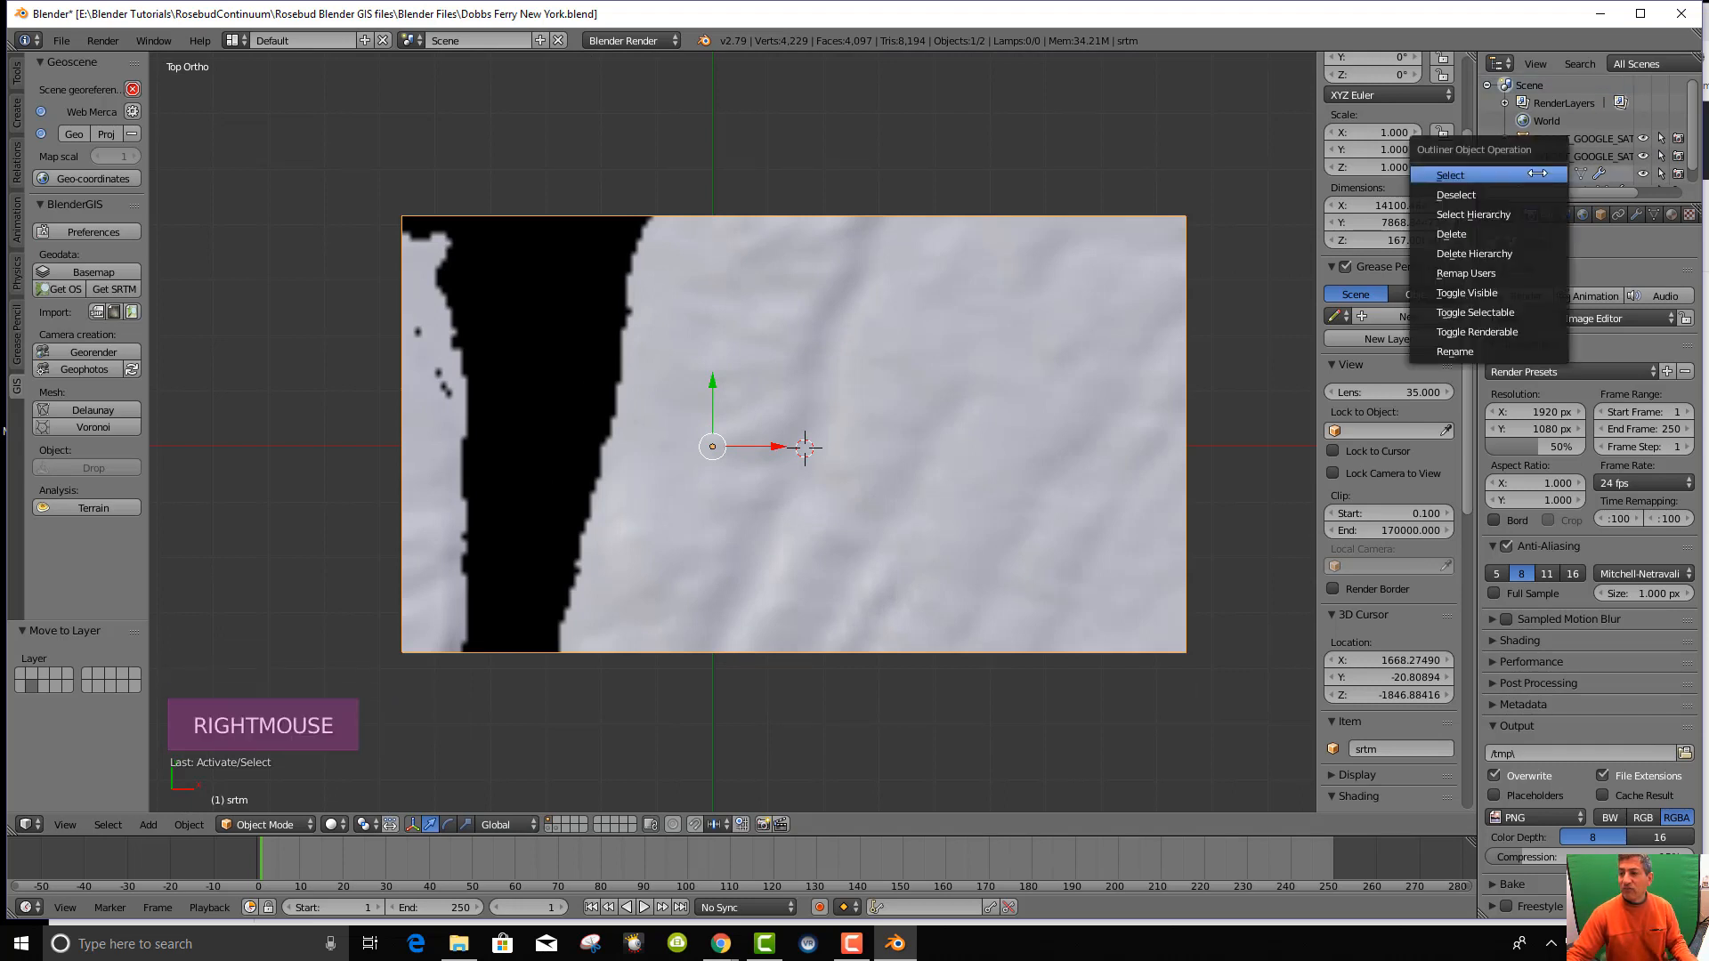
{"action": "left_click", "coordinate": [1504, 352]}
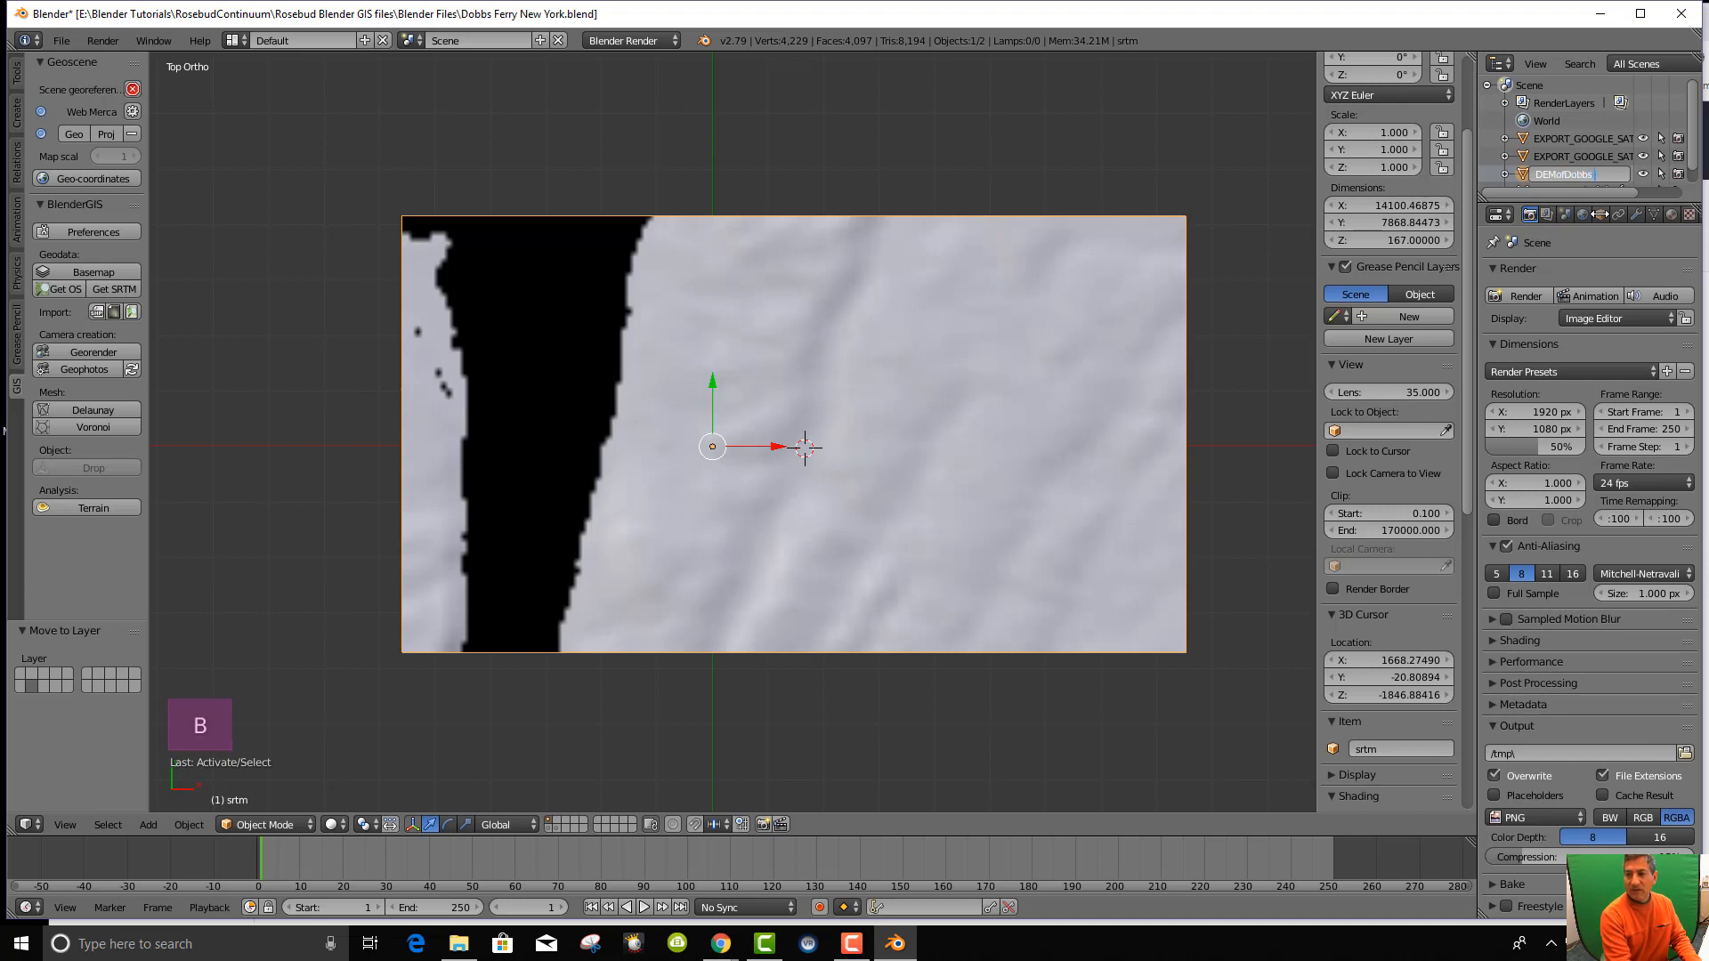
{"action": "type", "text": "ry"}
{"action": "key", "text": "Return"}
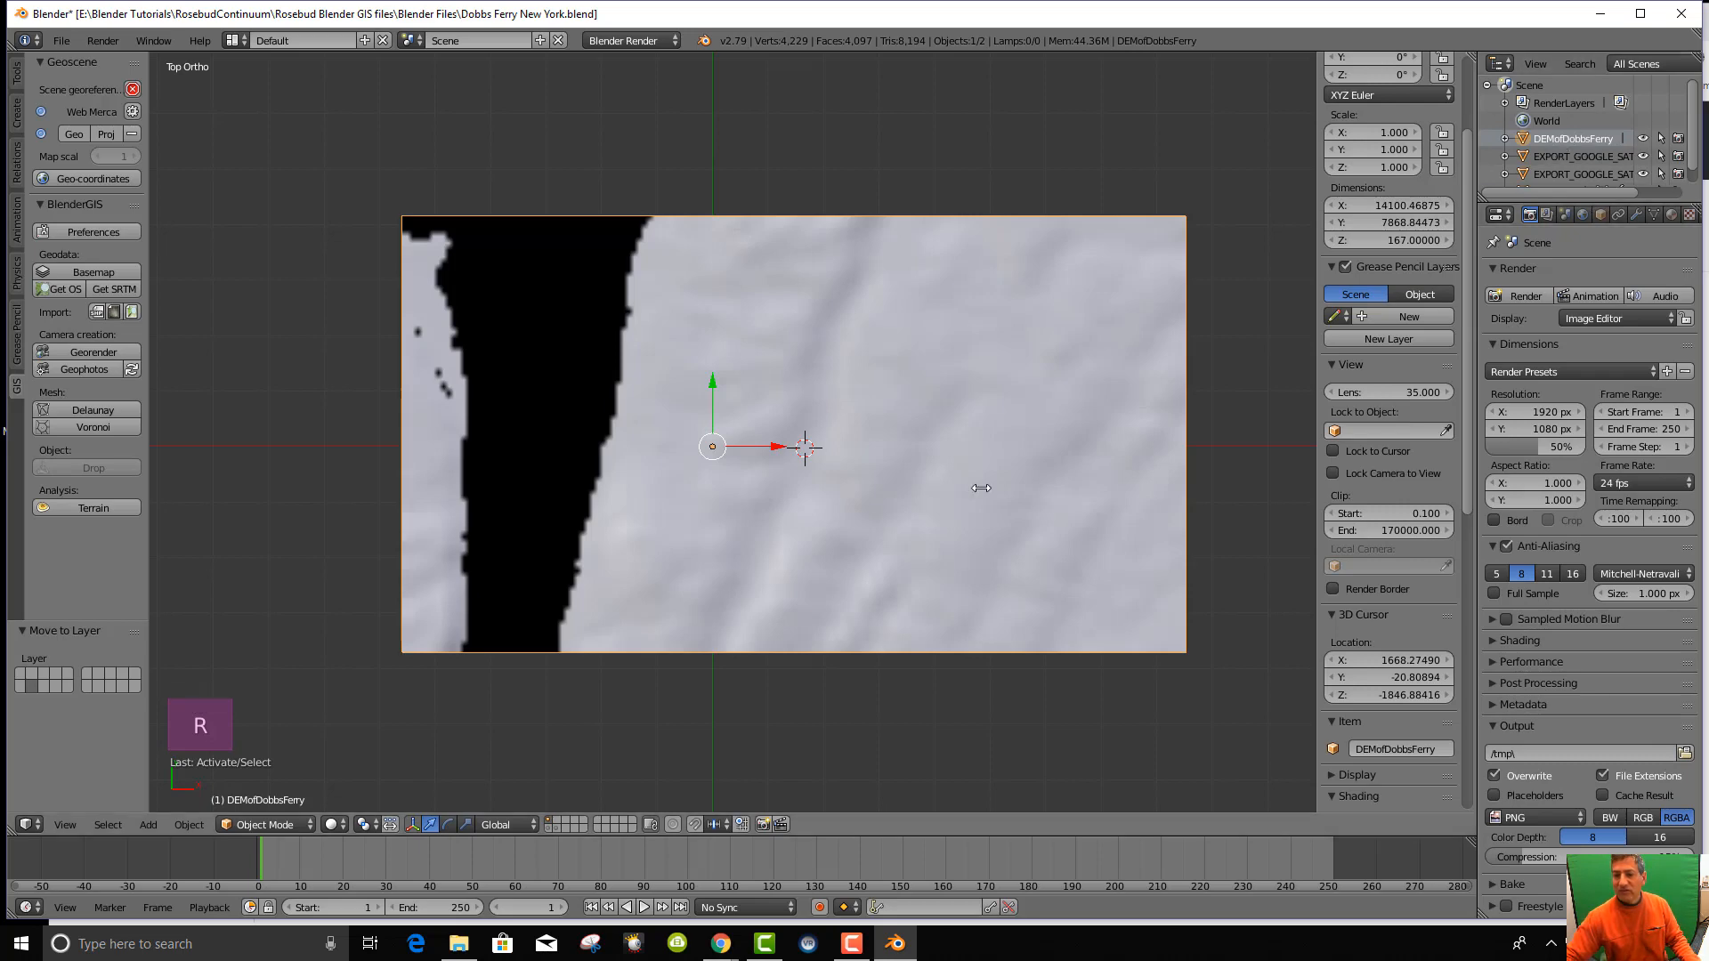
Rename the EXPORT_GOOGLE_SAT_WM satellite plane to SatDobbsFerry in the Outliner.
{"action": "middle_click_drag", "start_coordinate": [890, 485], "coordinate": [780, 414]}
{"action": "right_click", "coordinate": [780, 442]}
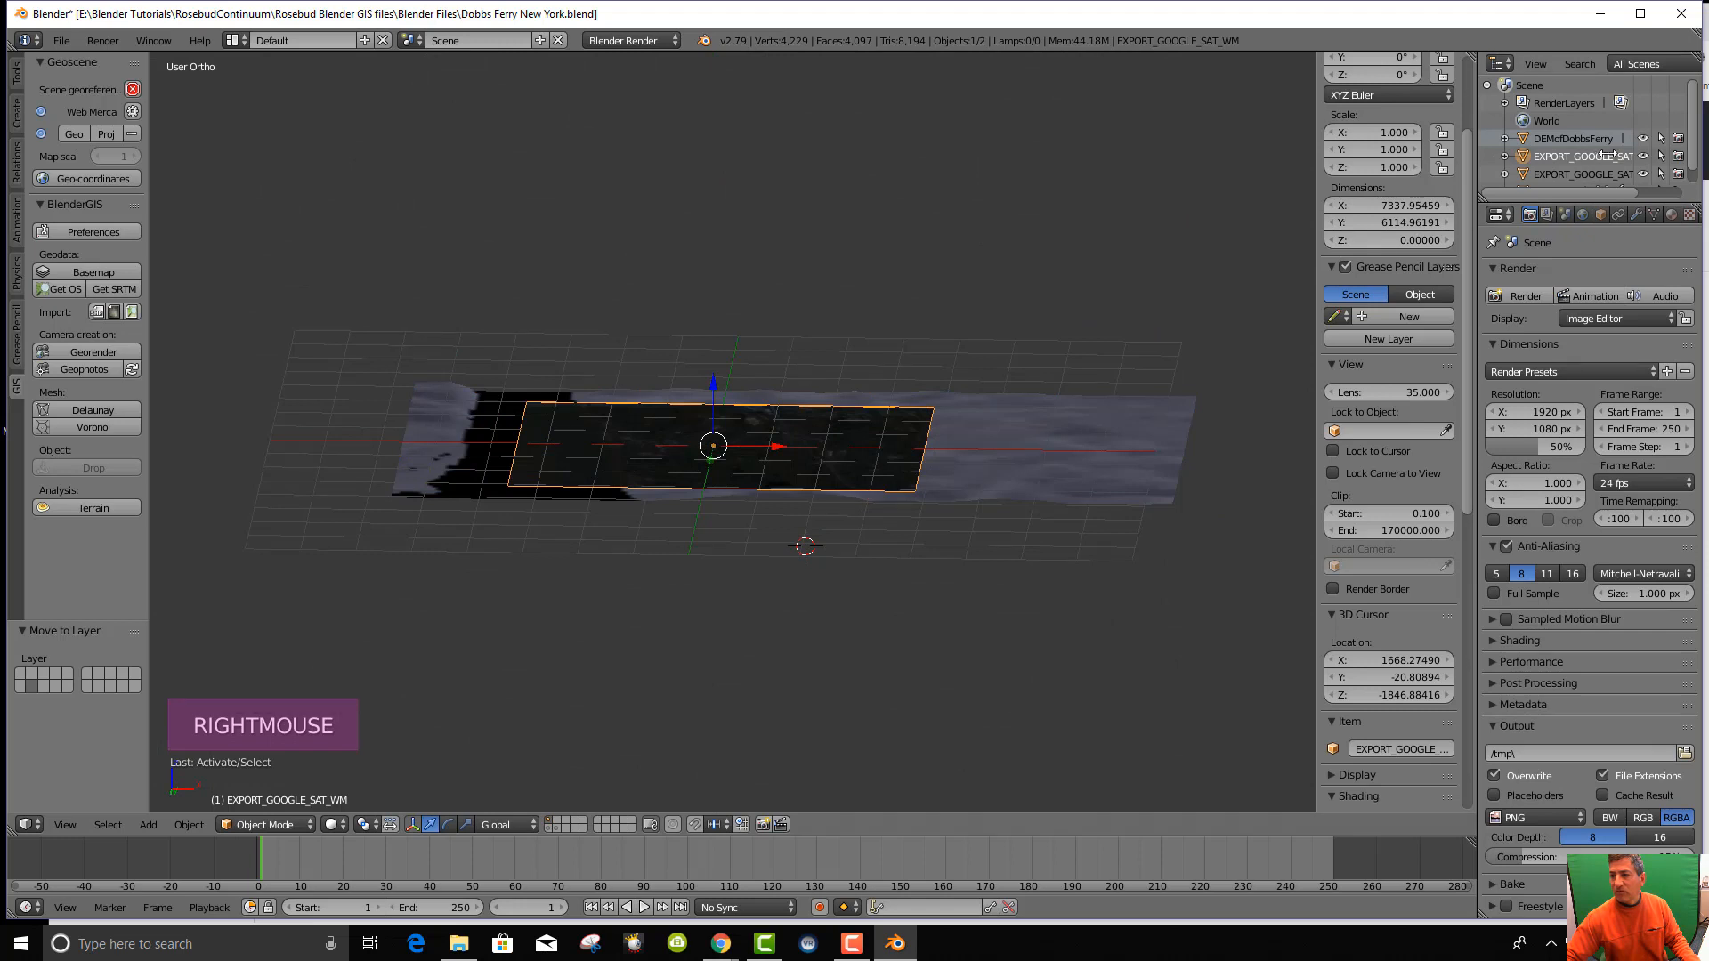
{"action": "right_click", "coordinate": [1602, 153]}
{"action": "left_click", "coordinate": [1589, 254]}
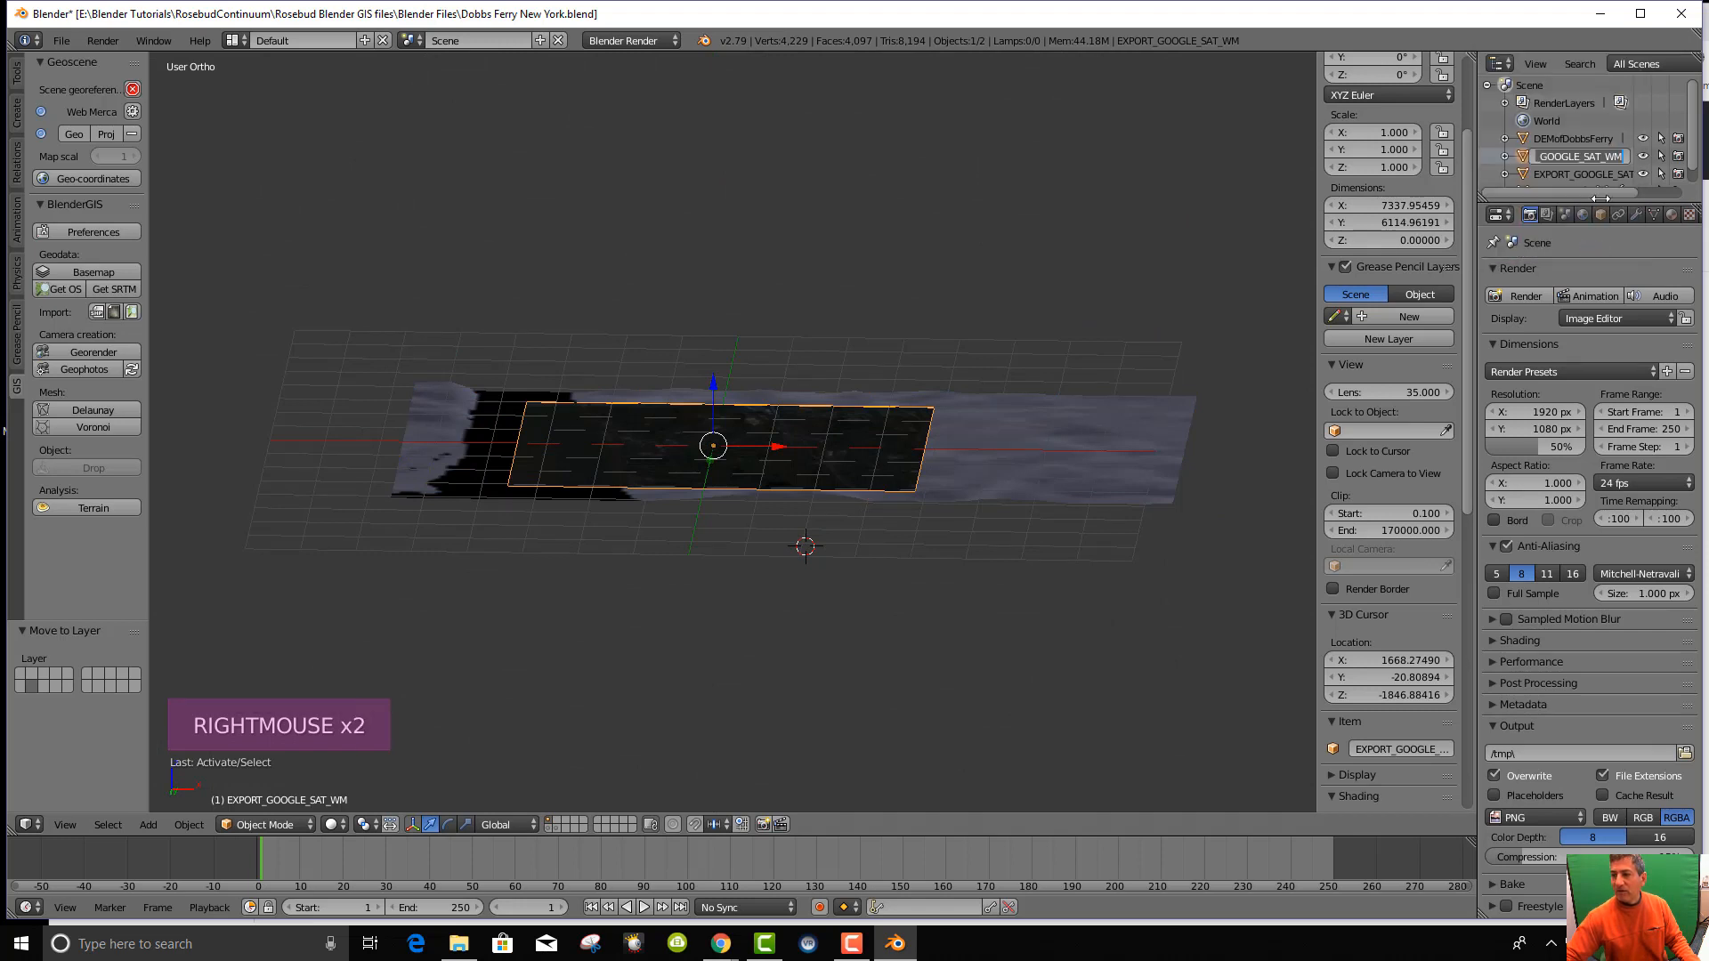
{"action": "type", "text": "Dpobb"}
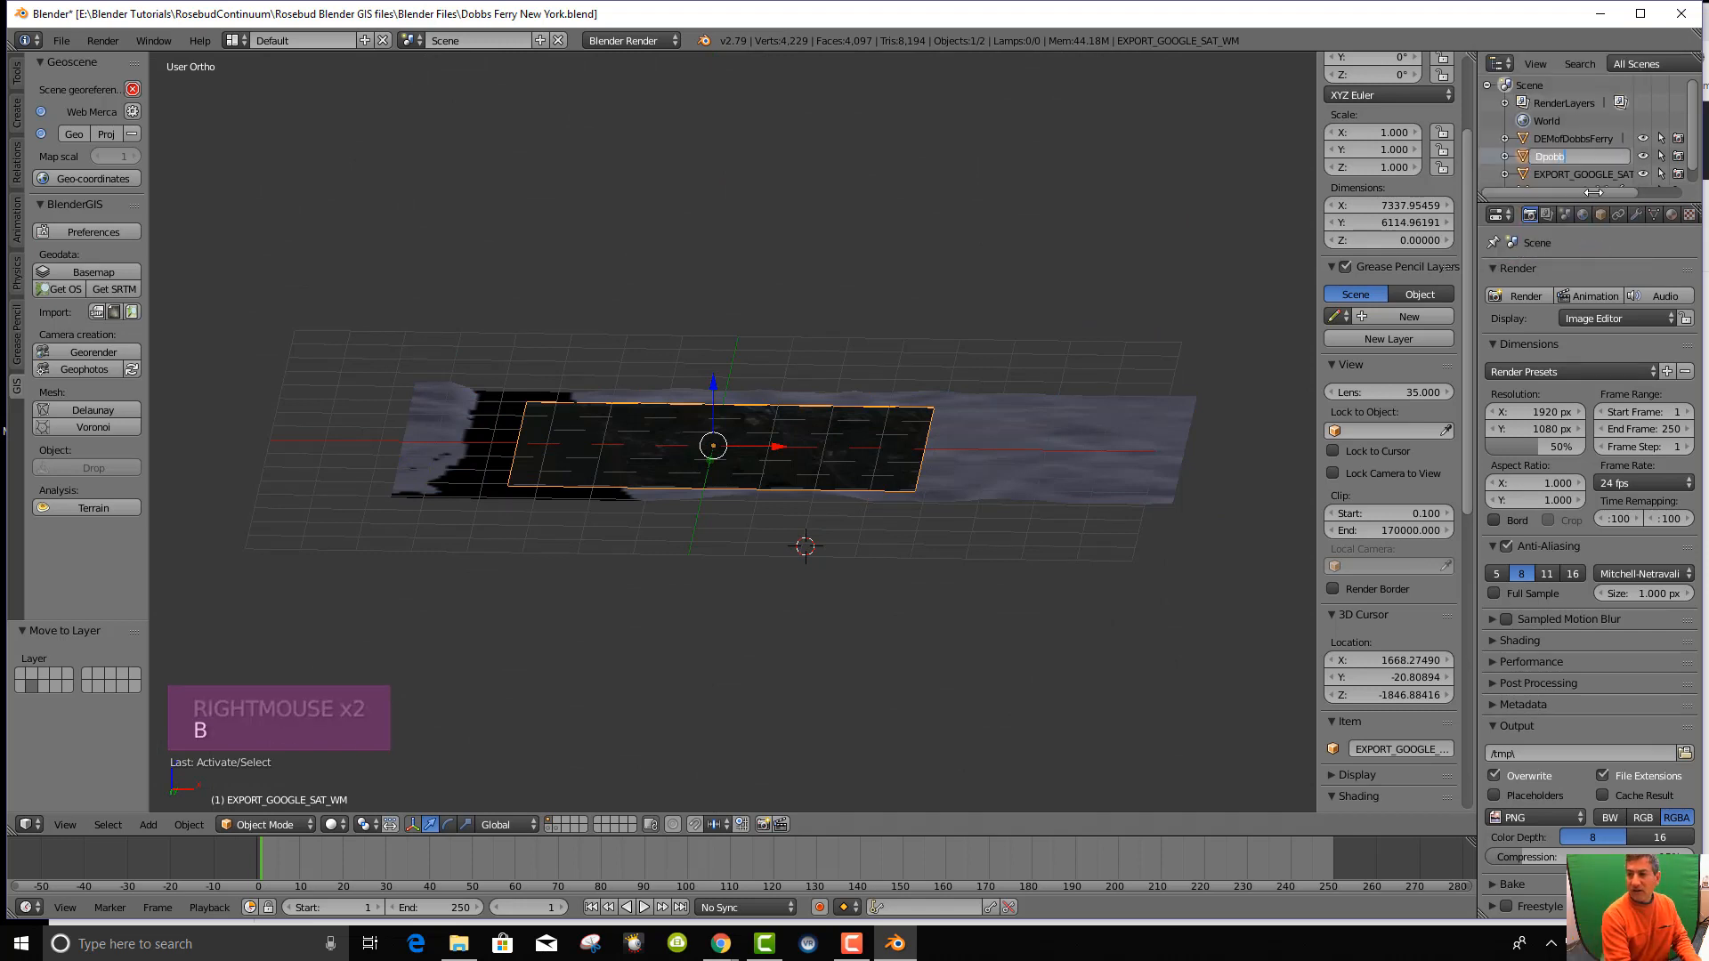
{"action": "key", "text": "BackSpace"}
{"action": "key", "text": "BackSpace"}
{"action": "key", "text": "BackSpace"}
{"action": "key", "text": "BackSpace"}
{"action": "key", "text": "BackSpace"}
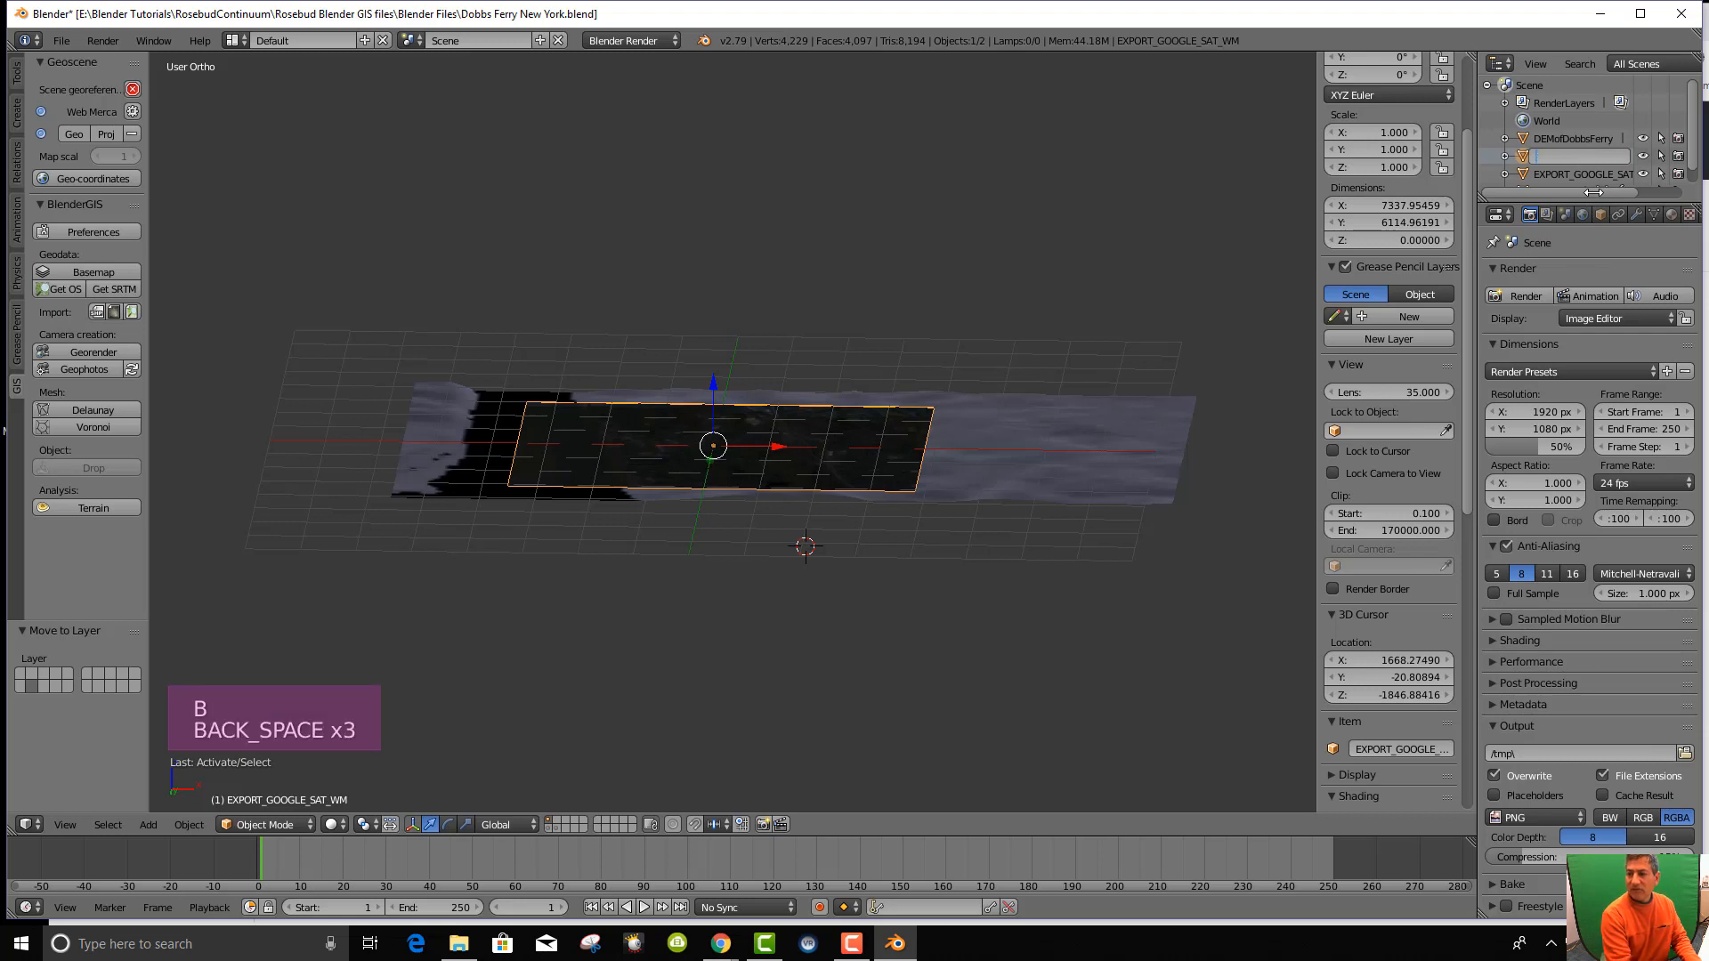
{"action": "type", "text": "SatDobbs"}
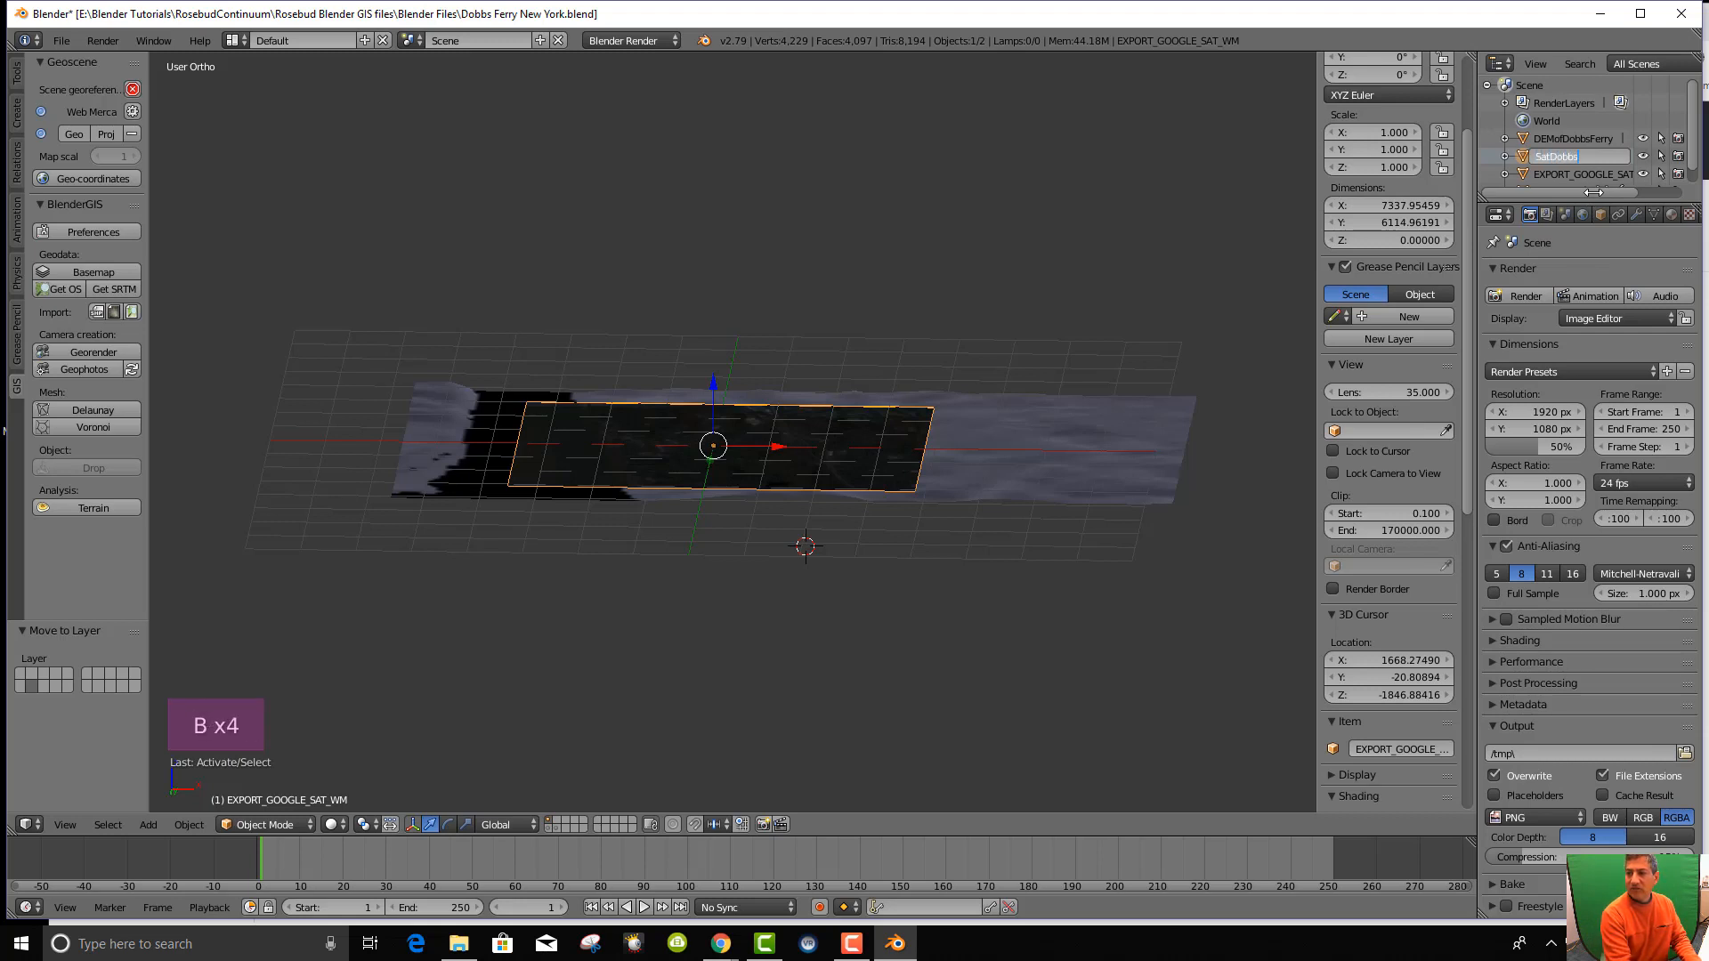
{"action": "type", "text": "Ferry"}
{"action": "key", "text": "Return"}
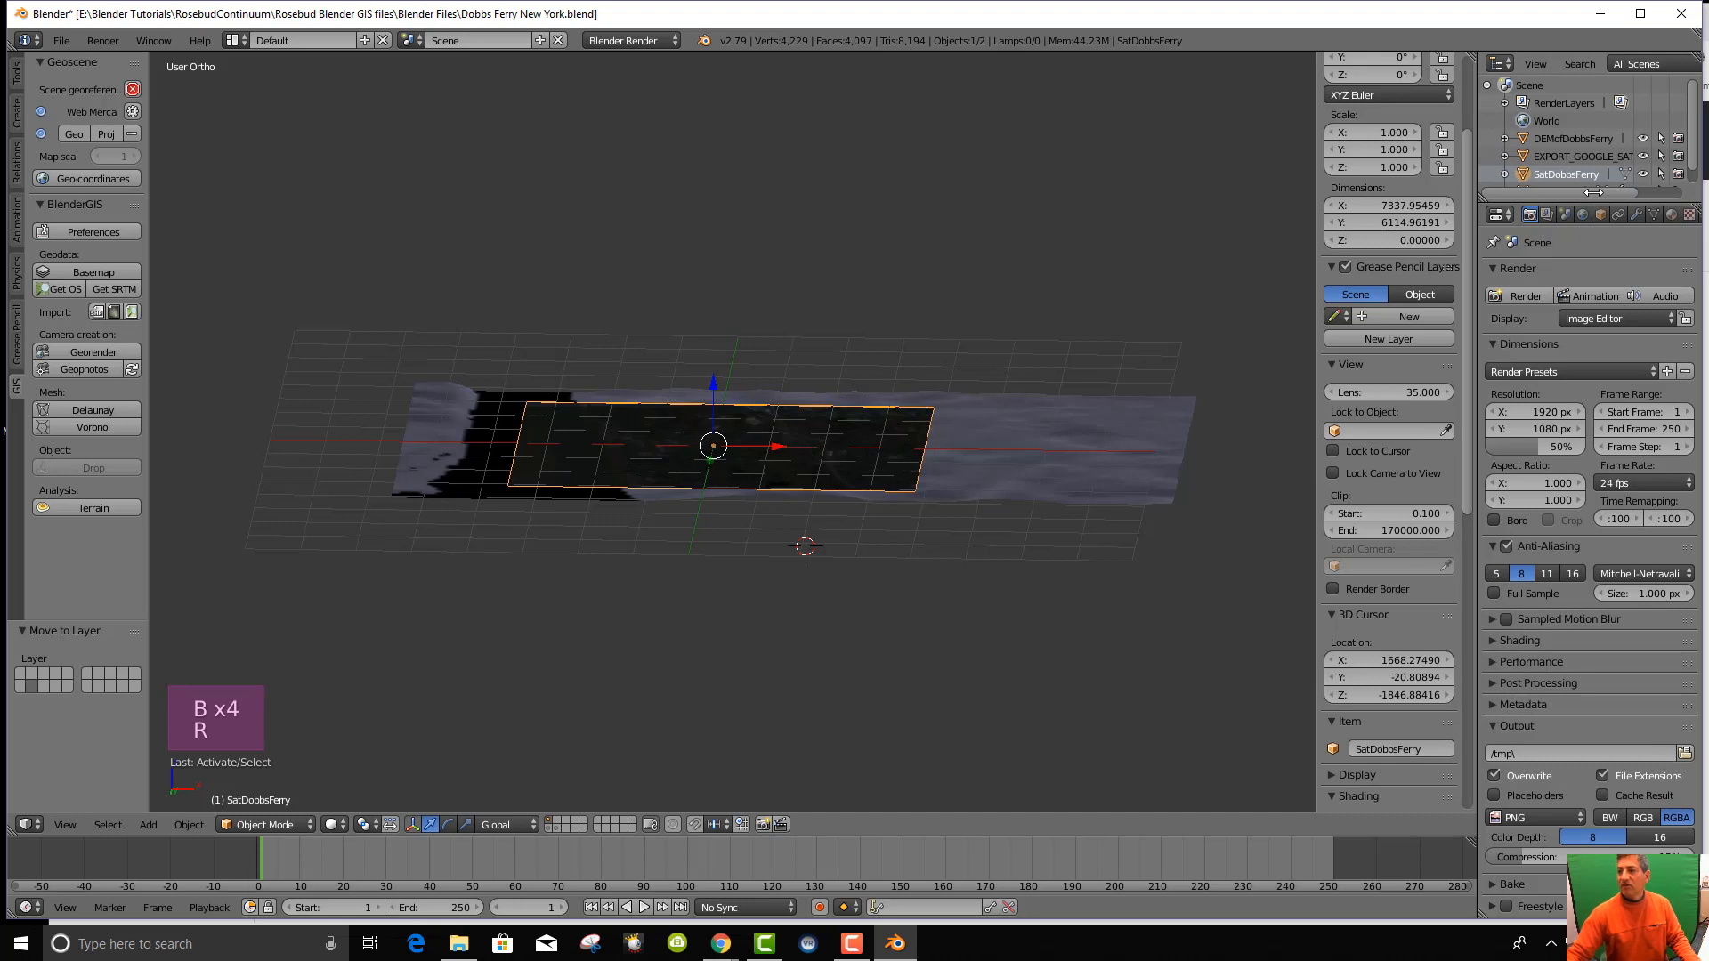
Prefix both objects with an underscore, giving _DEMofDobbsFerry and _SatDobbsFerry.
{"action": "left_click", "coordinate": [1558, 136]}
{"action": "right_click", "coordinate": [1562, 135]}
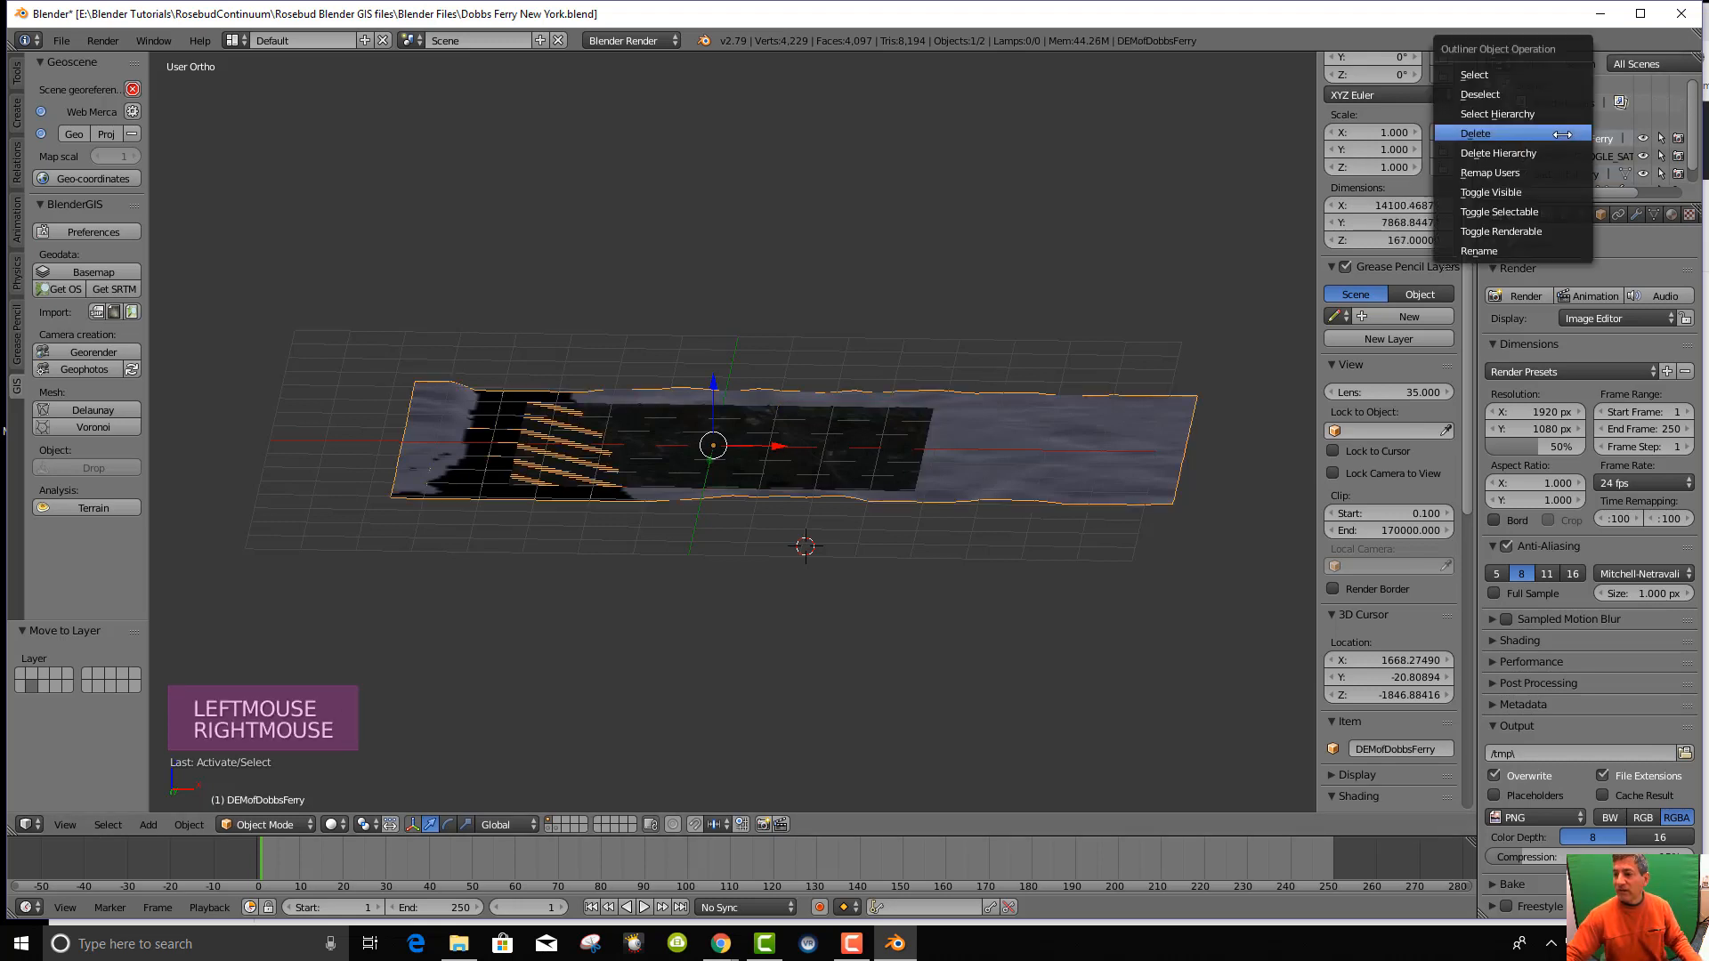
{"action": "left_click", "coordinate": [1562, 251]}
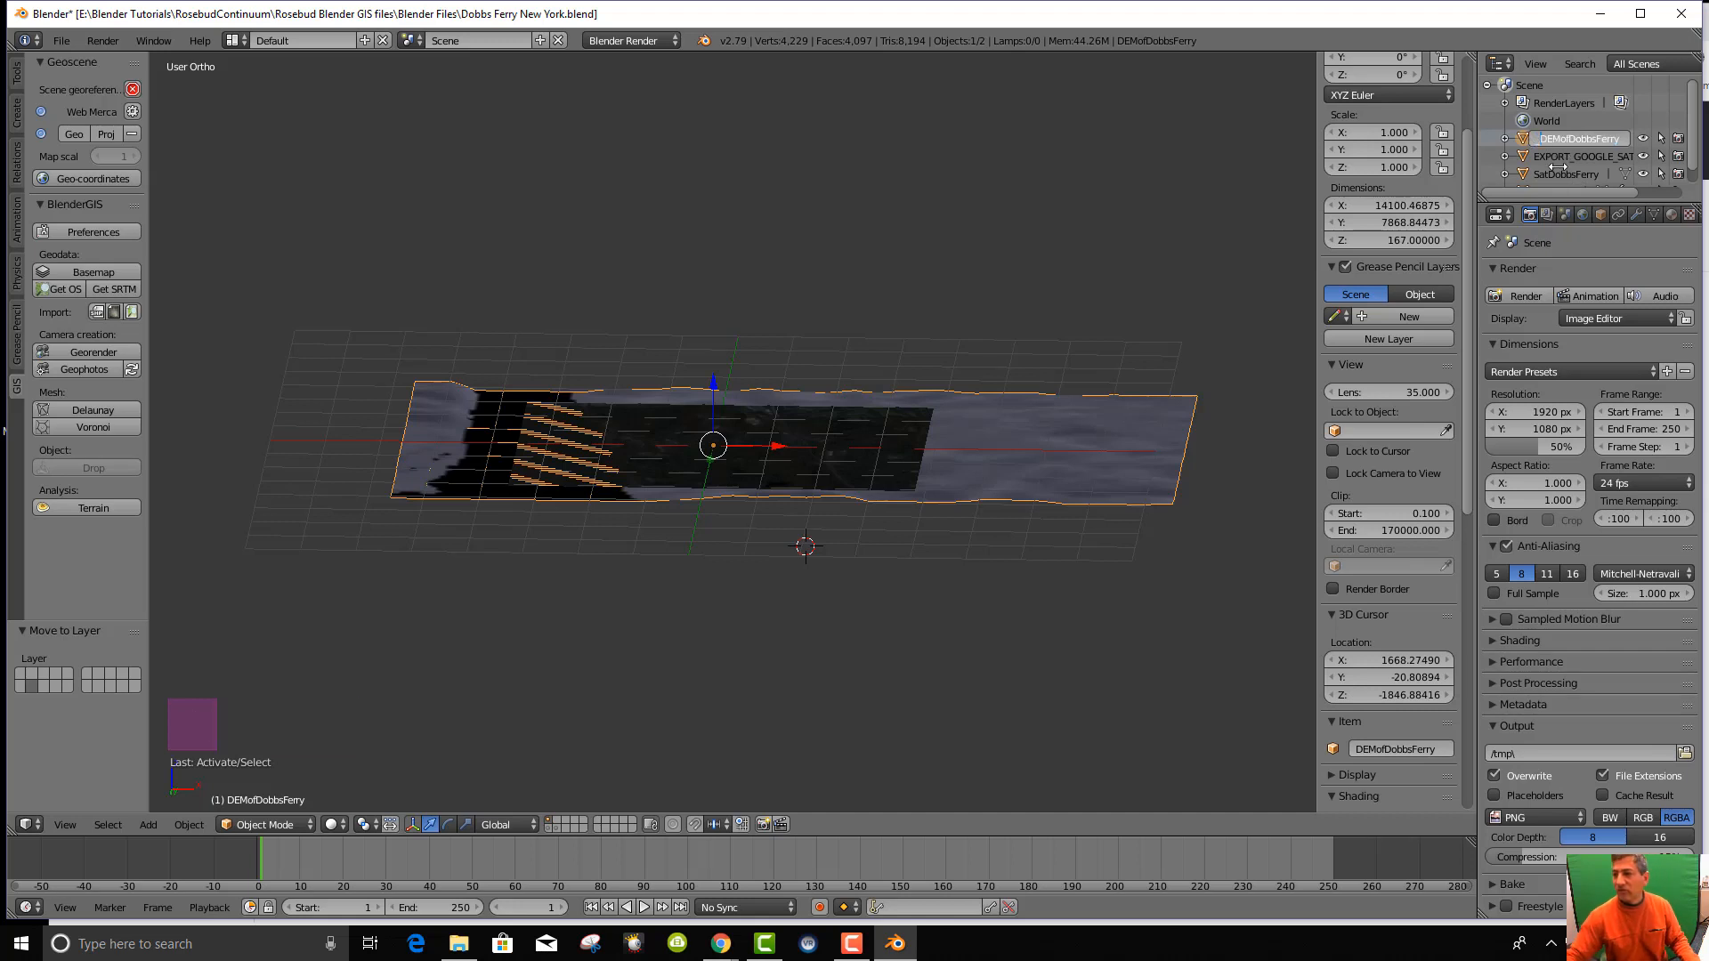
{"action": "type", "text": "_"}
{"action": "key", "text": "Return"}
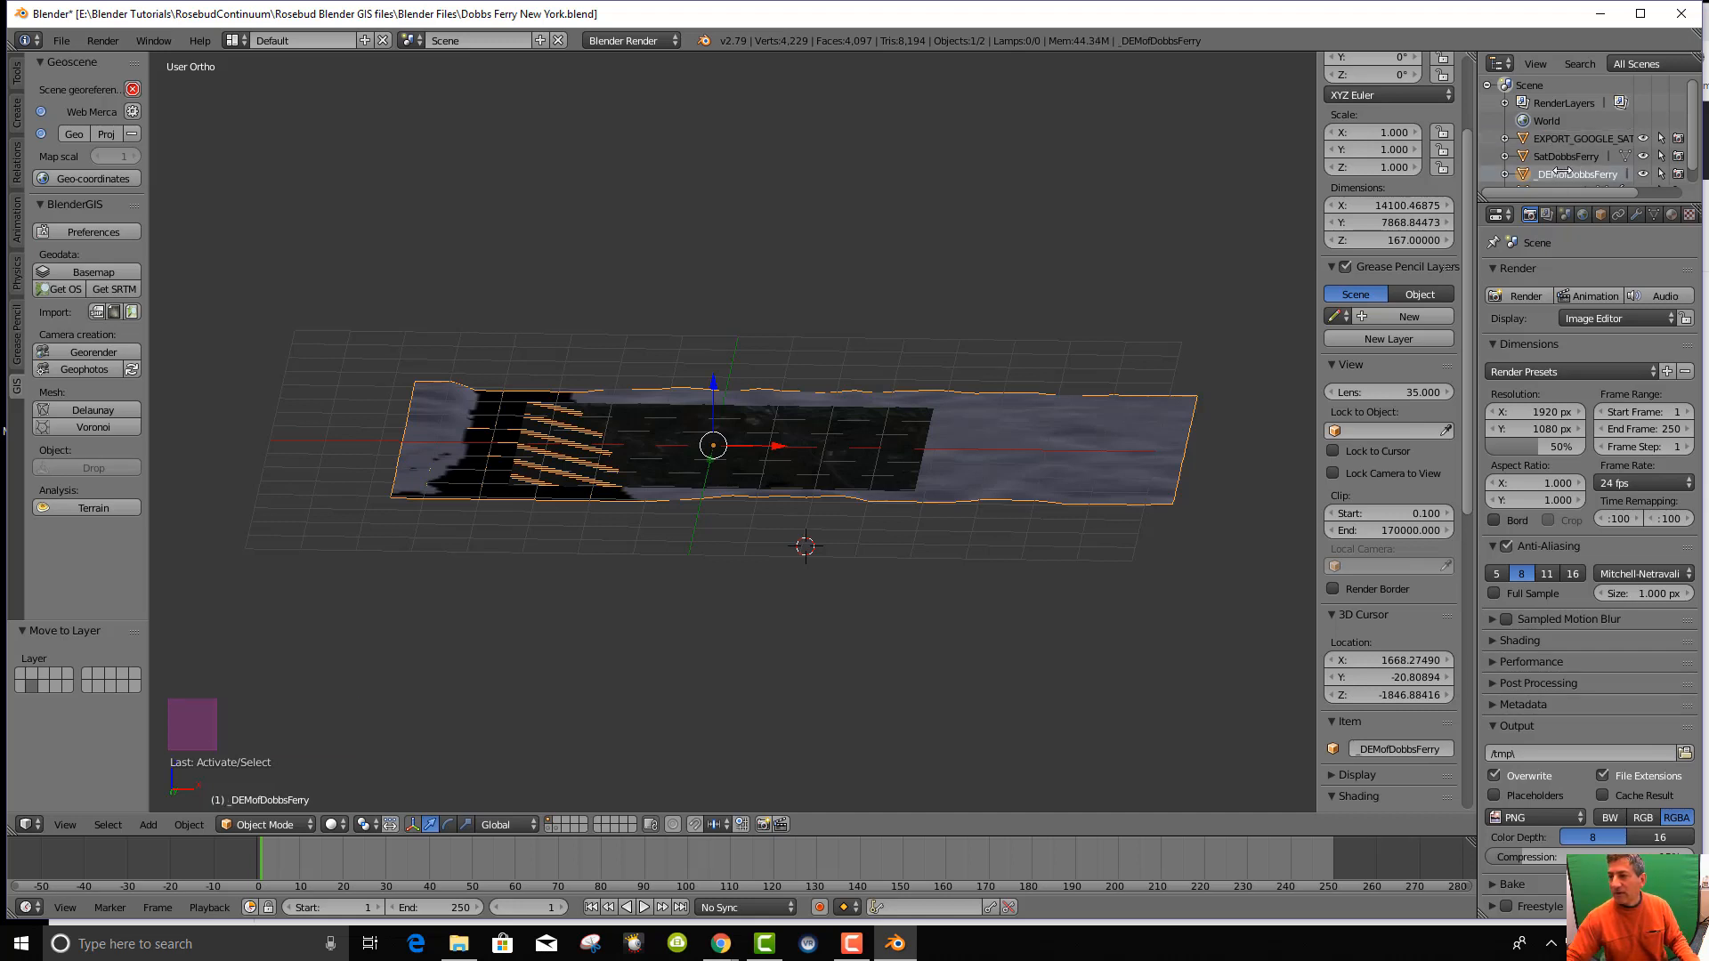
{"action": "left_click", "coordinate": [1556, 155]}
{"action": "right_click", "coordinate": [1556, 155]}
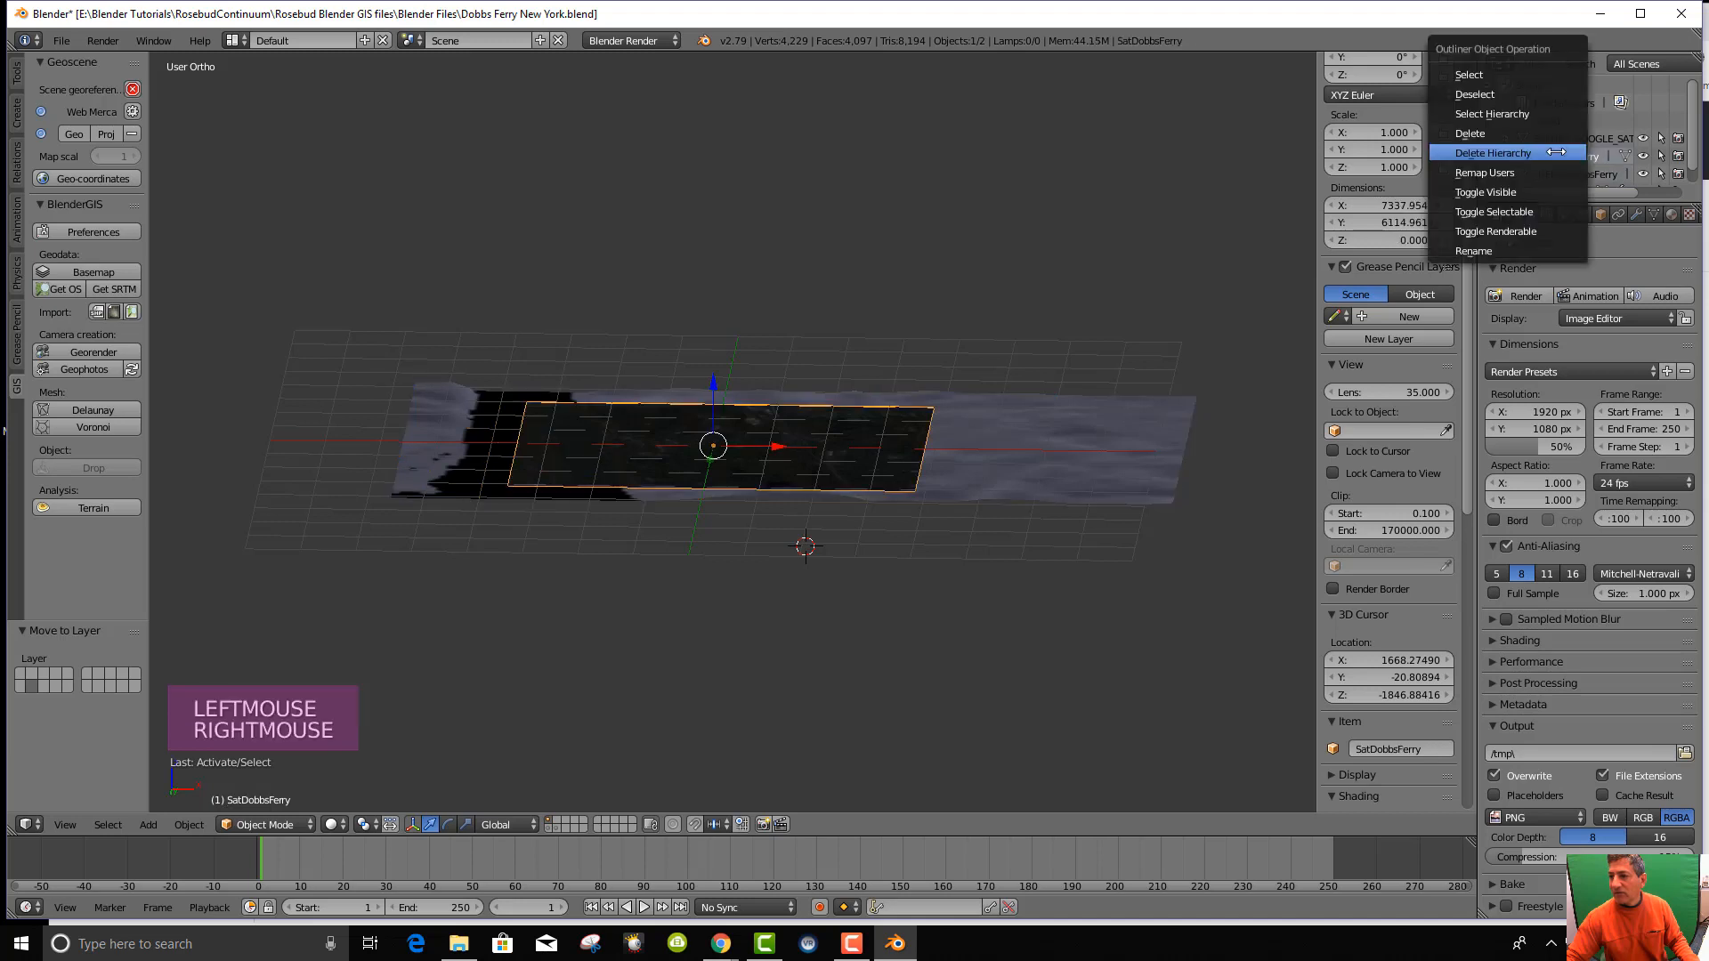
{"action": "left_click", "coordinate": [1538, 250]}
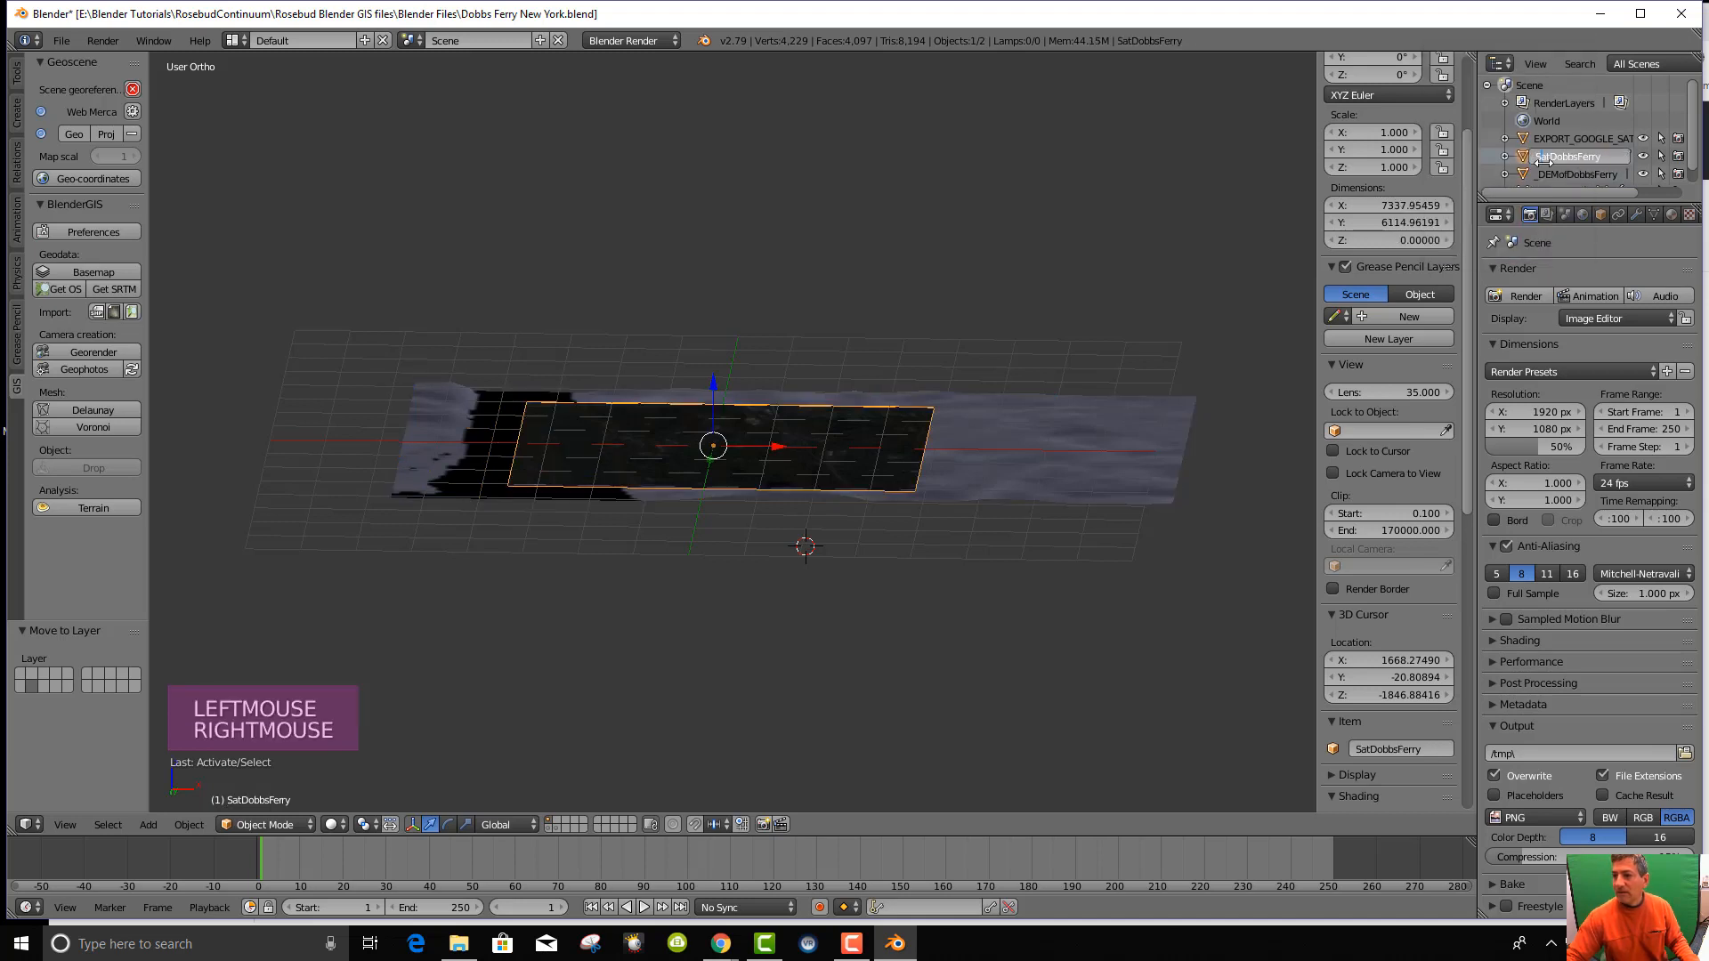
{"action": "type", "text": "_"}
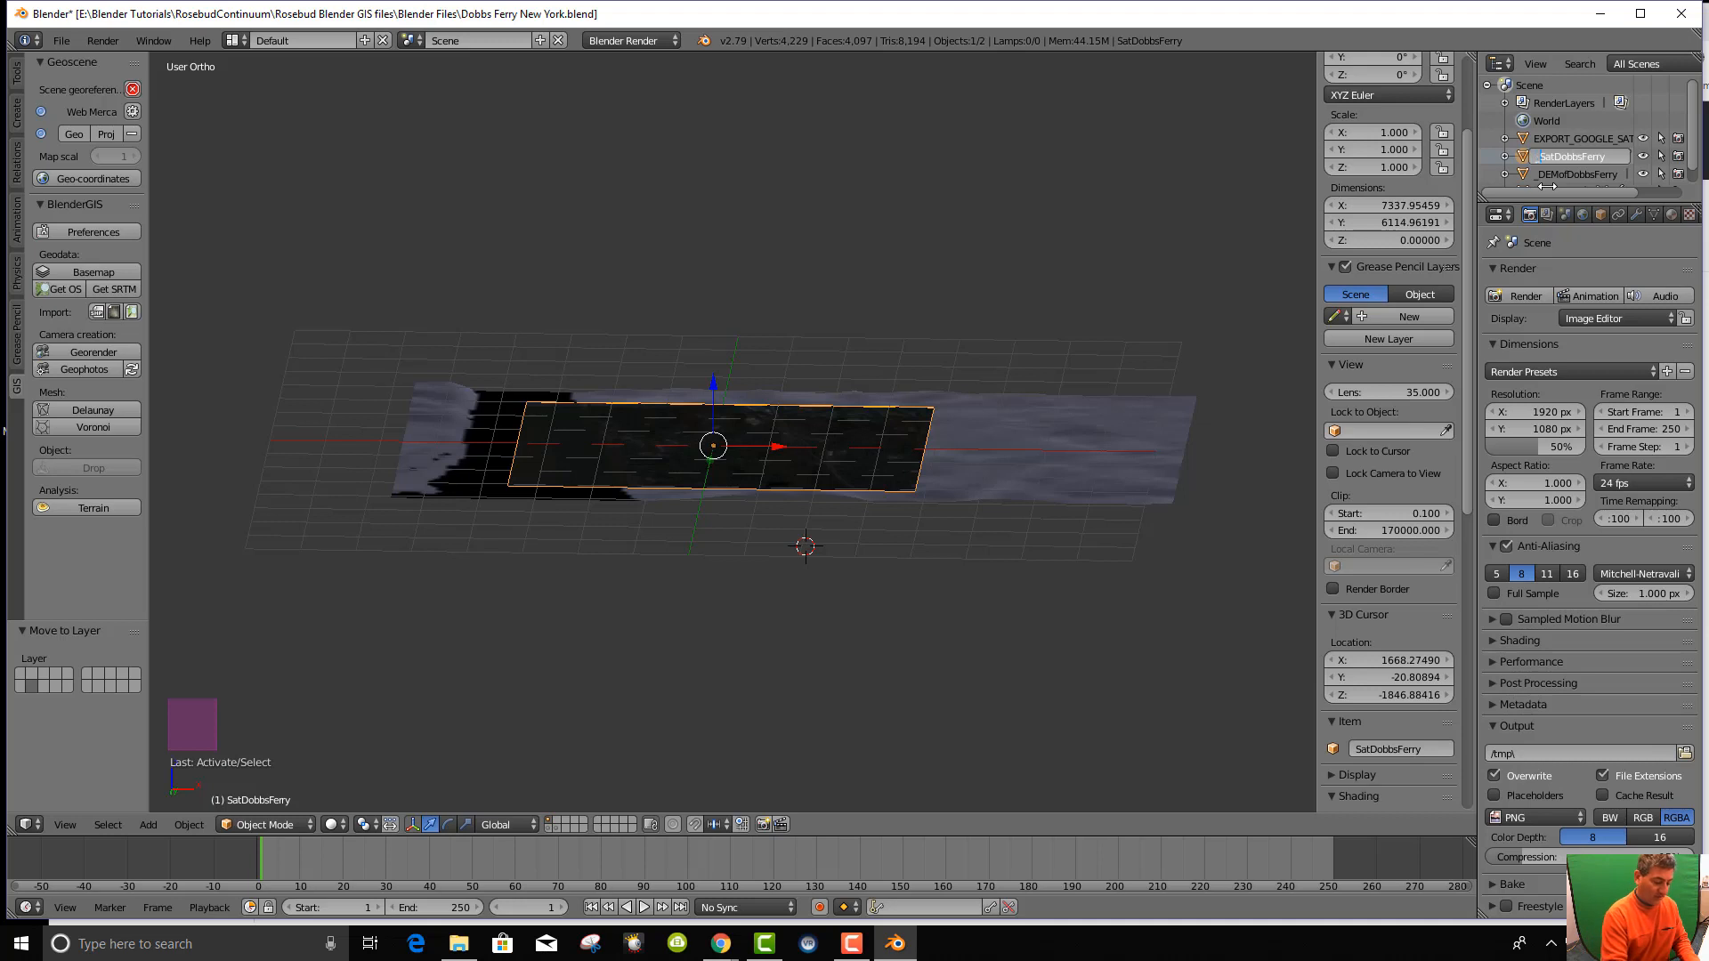
{"action": "key", "text": "Return"}
{"action": "scroll", "coordinate": [1594, 158], "scroll_direction": "down", "scroll_amount": 1}
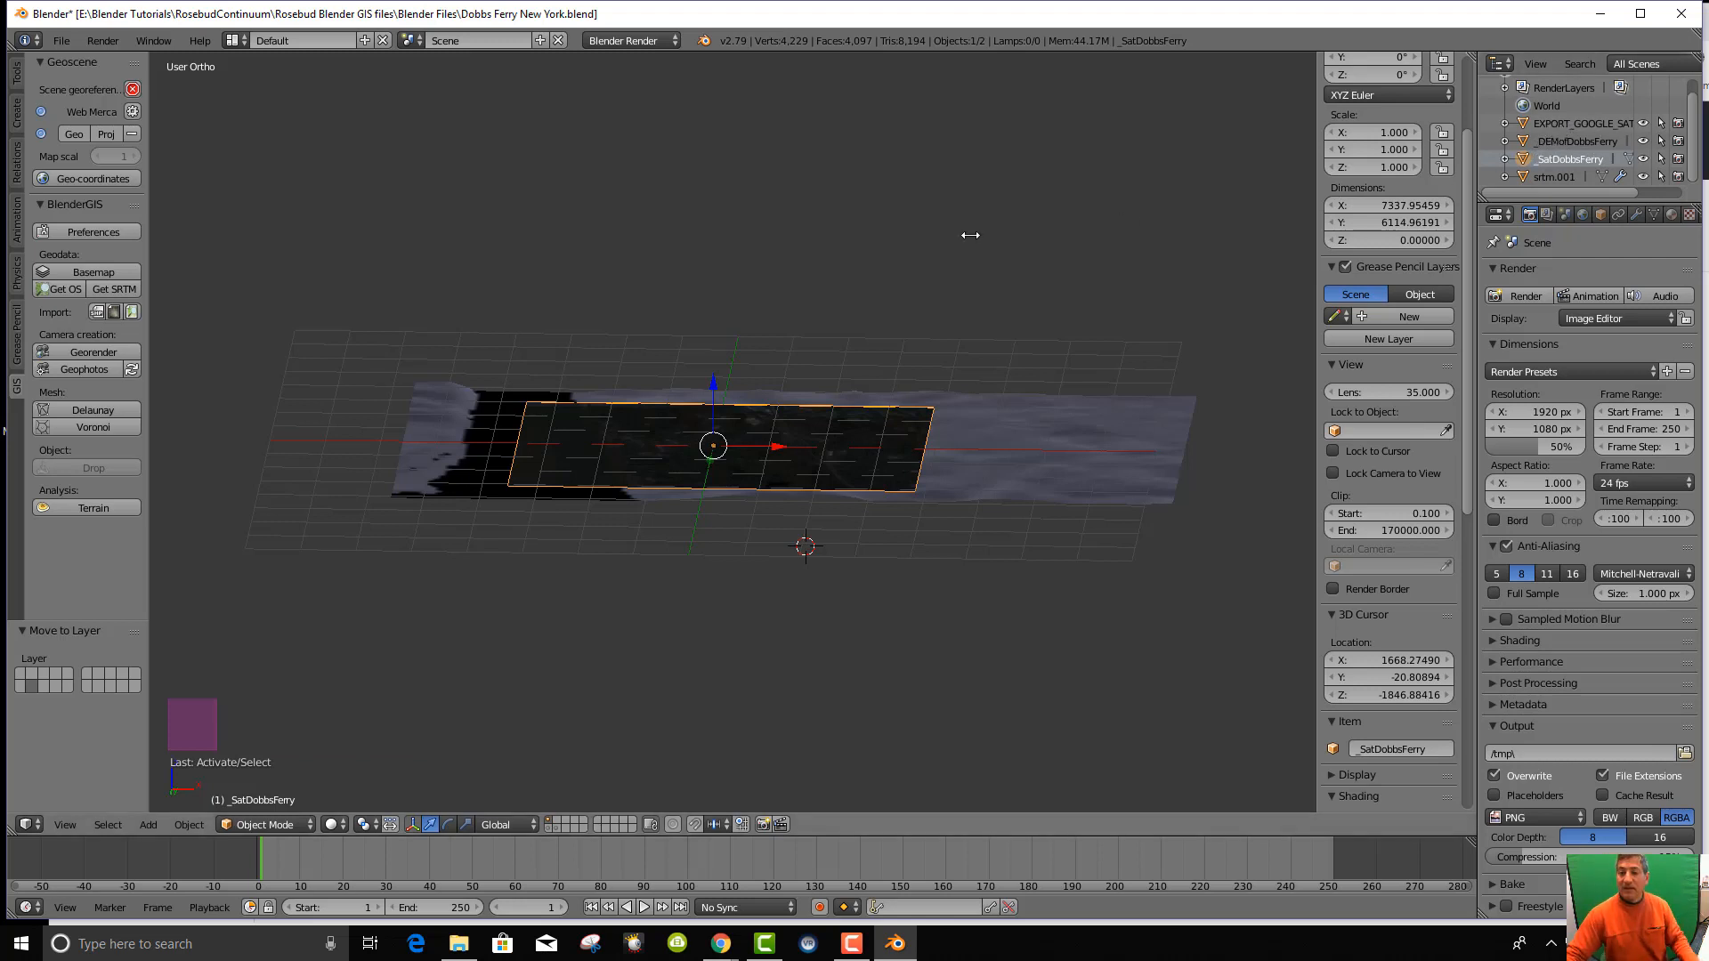
Select the _DEMofDobbsFerry terrain and switch to an orthographic top view.
{"action": "middle_click_drag", "start_coordinate": [1015, 538], "coordinate": [972, 569]}
{"action": "right_click", "coordinate": [1022, 451]}
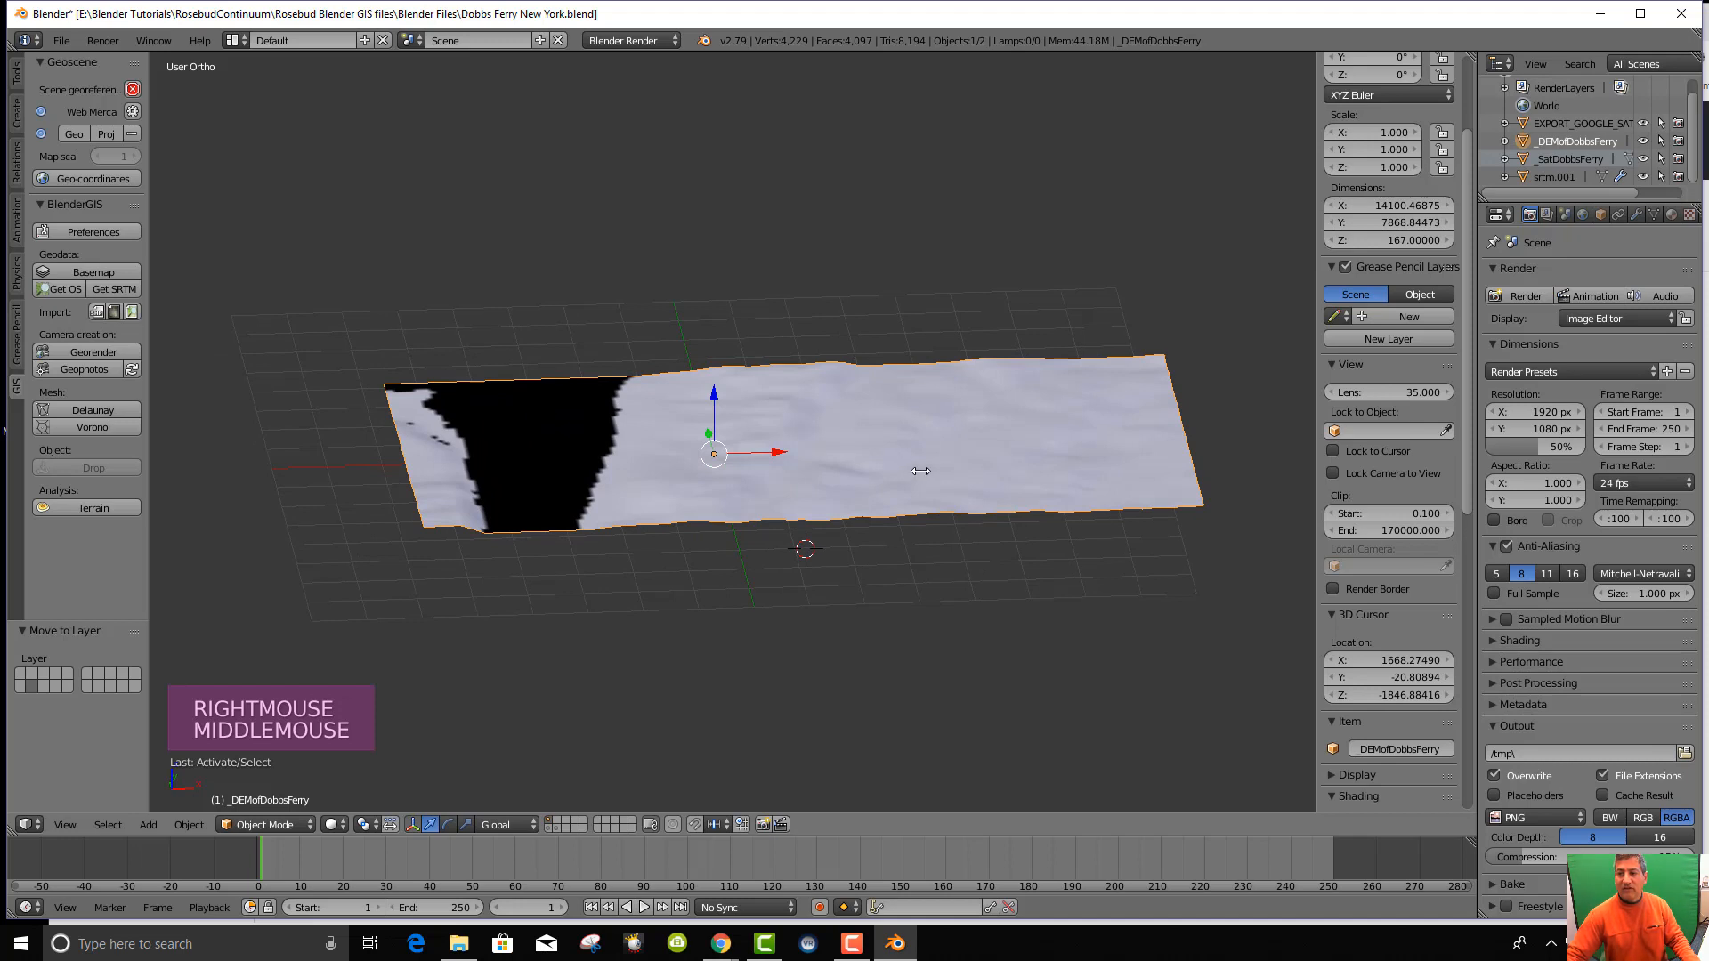
{"action": "scroll", "coordinate": [920, 471], "scroll_direction": "up", "scroll_amount": 2}
{"action": "key", "text": "KP_7"}
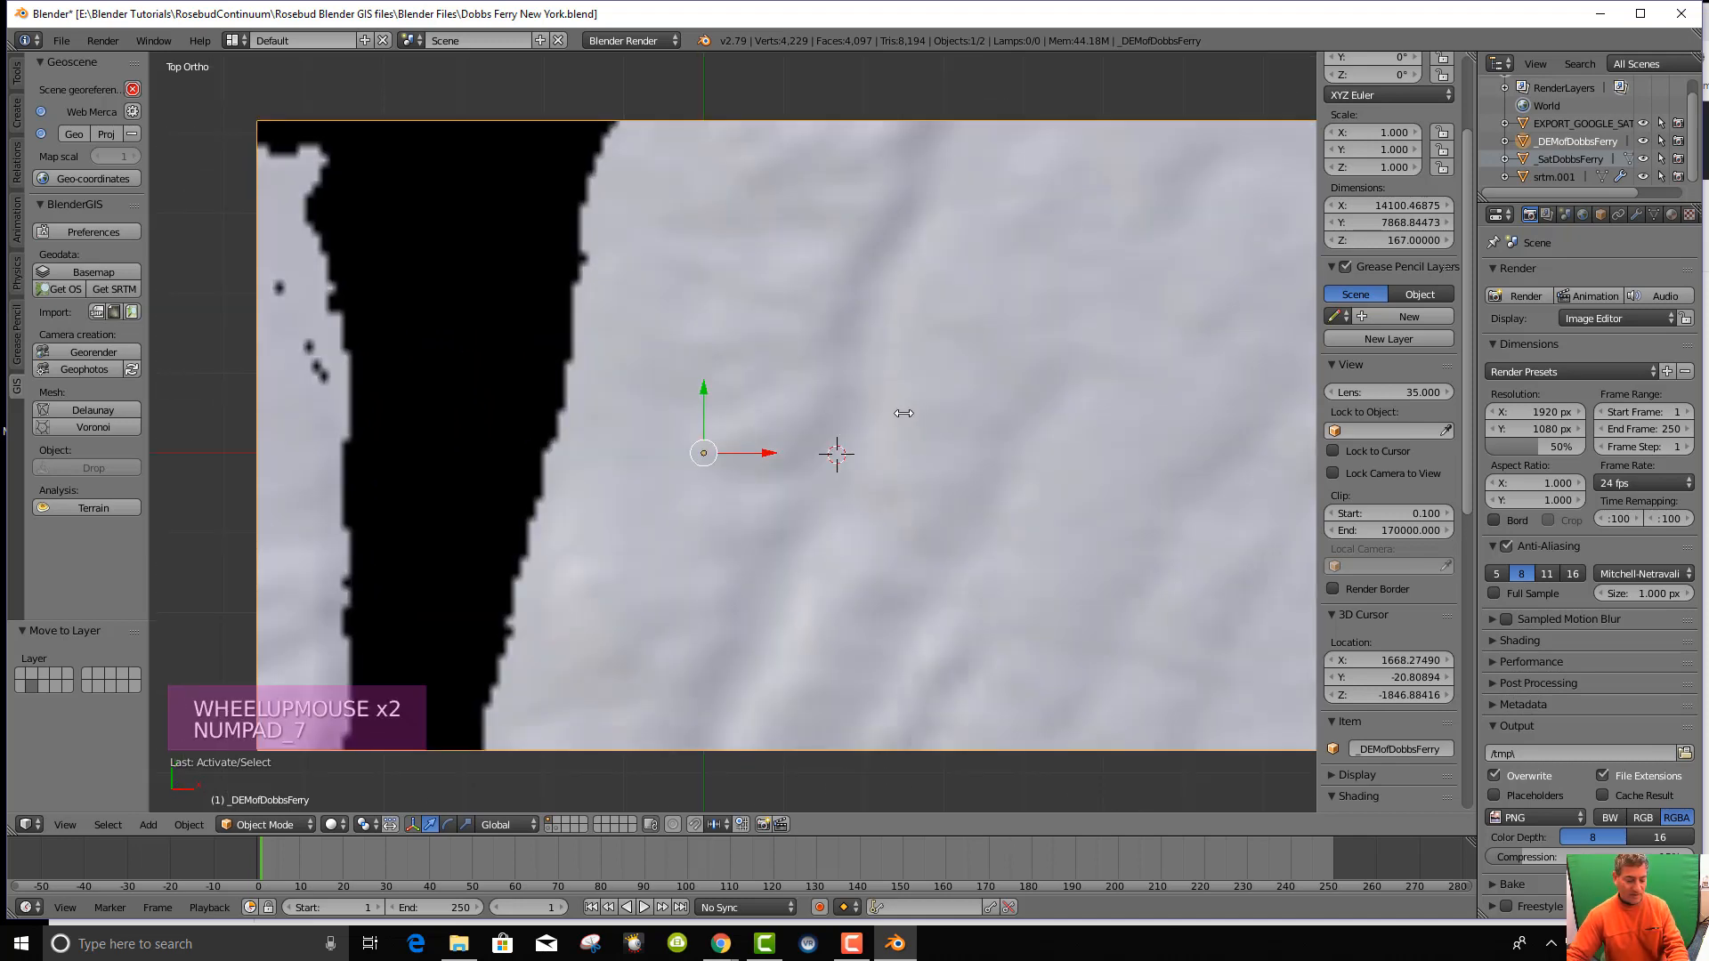
{"action": "key", "text": "KP_5"}
{"action": "key", "text": "KP_5"}
{"action": "key", "text": "KP_5"}
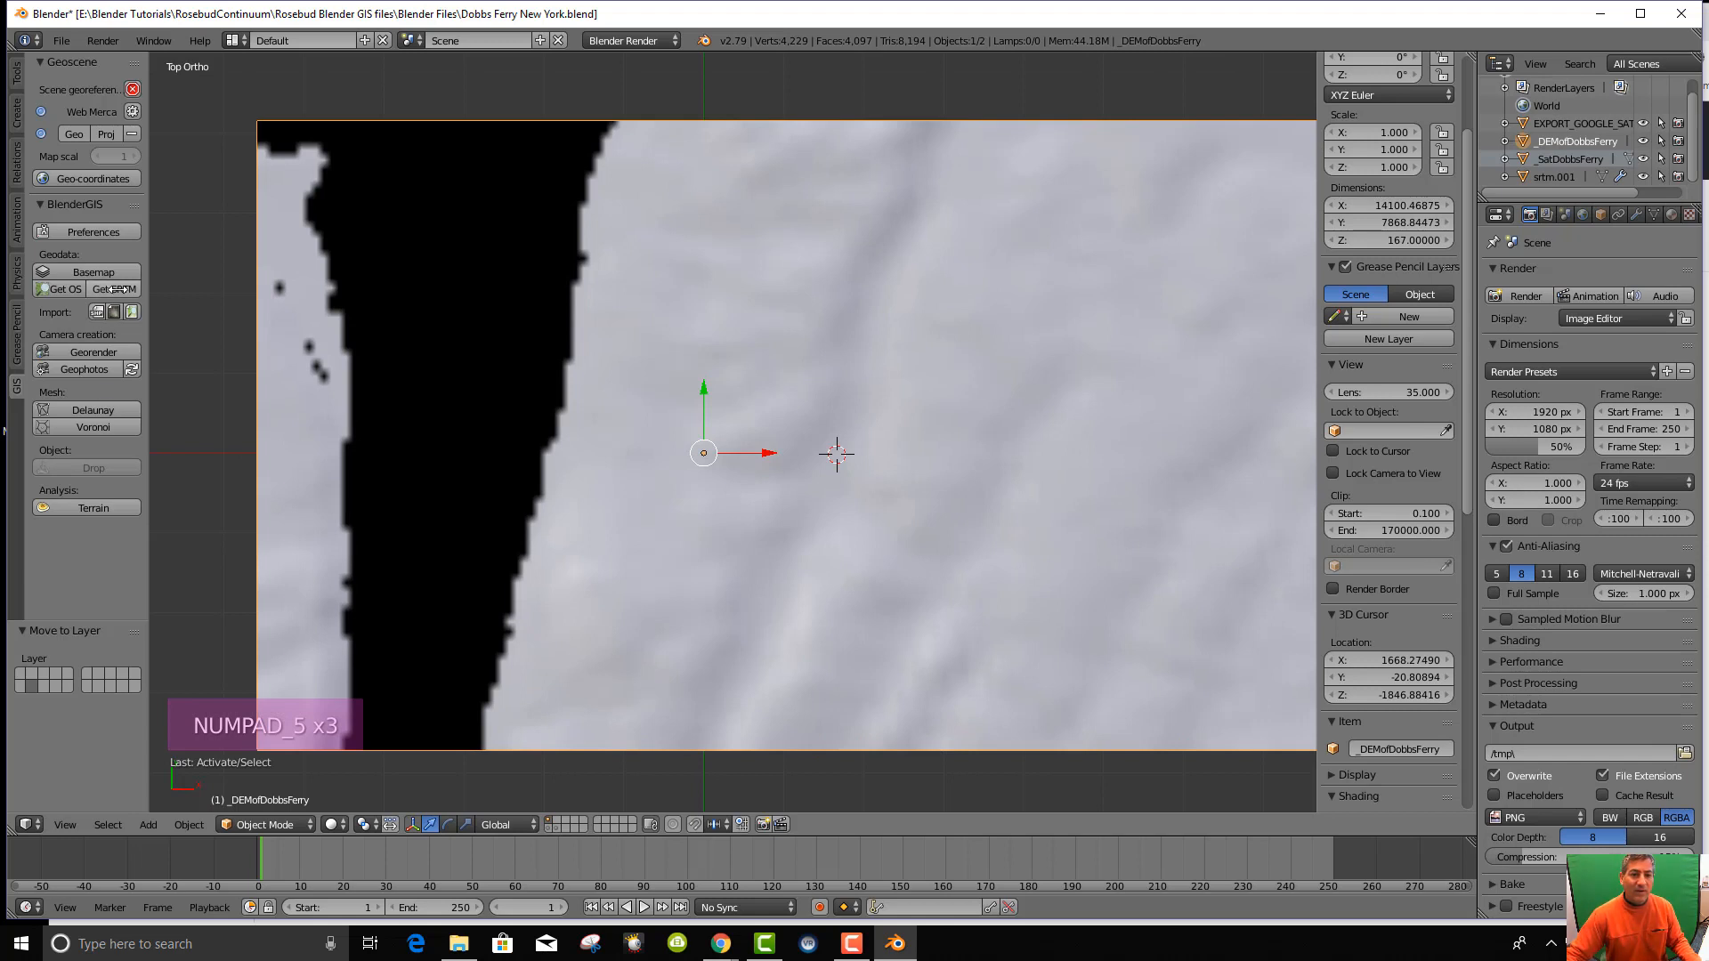
In Get OSM, choose buildings and take elevation from the _DEMofDobbsFerry object.
{"action": "left_click", "coordinate": [55, 290]}
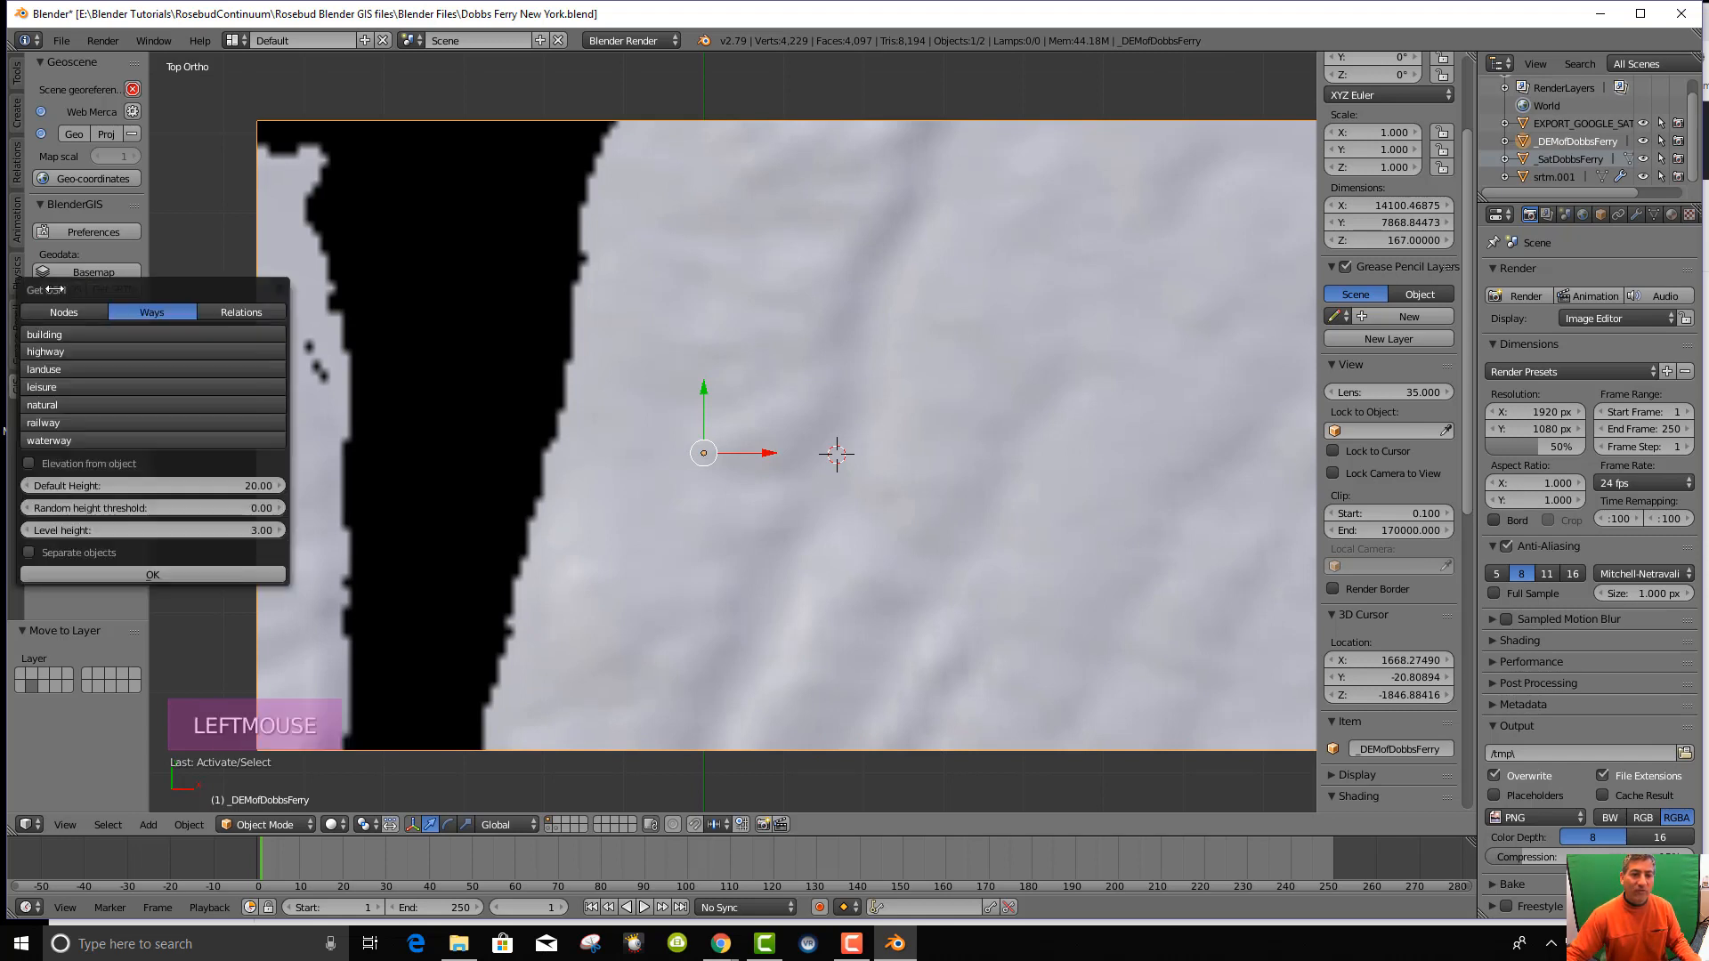
{"action": "left_click", "coordinate": [74, 333]}
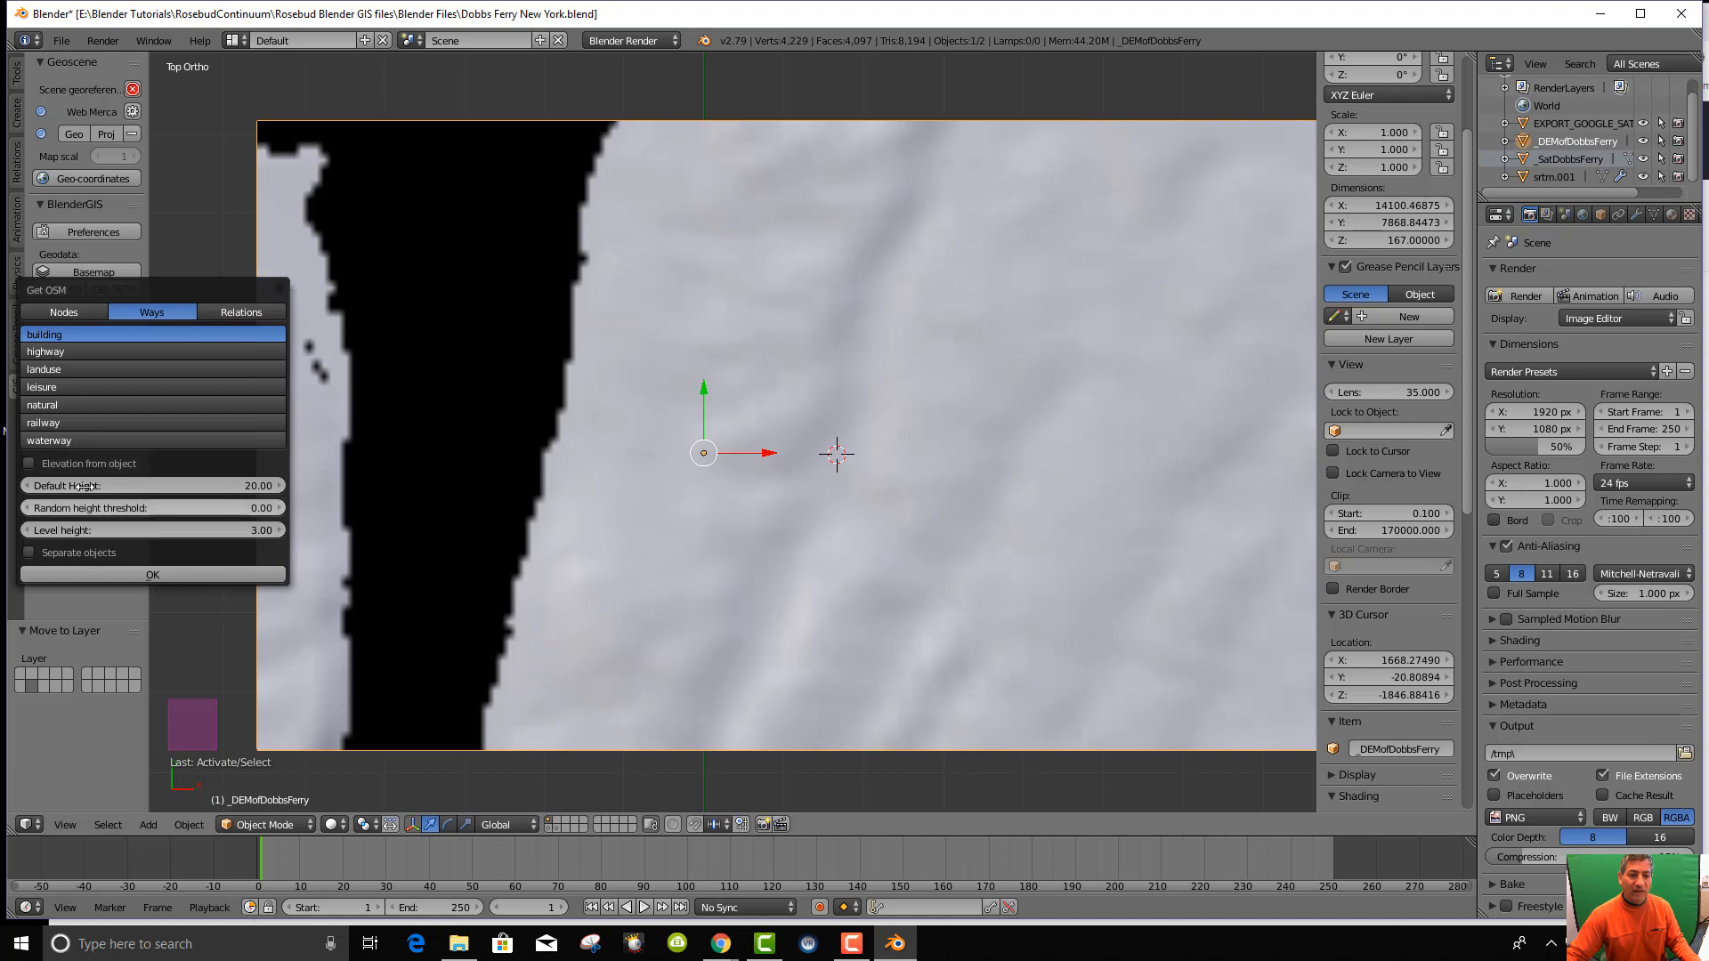
{"action": "left_click", "coordinate": [29, 463]}
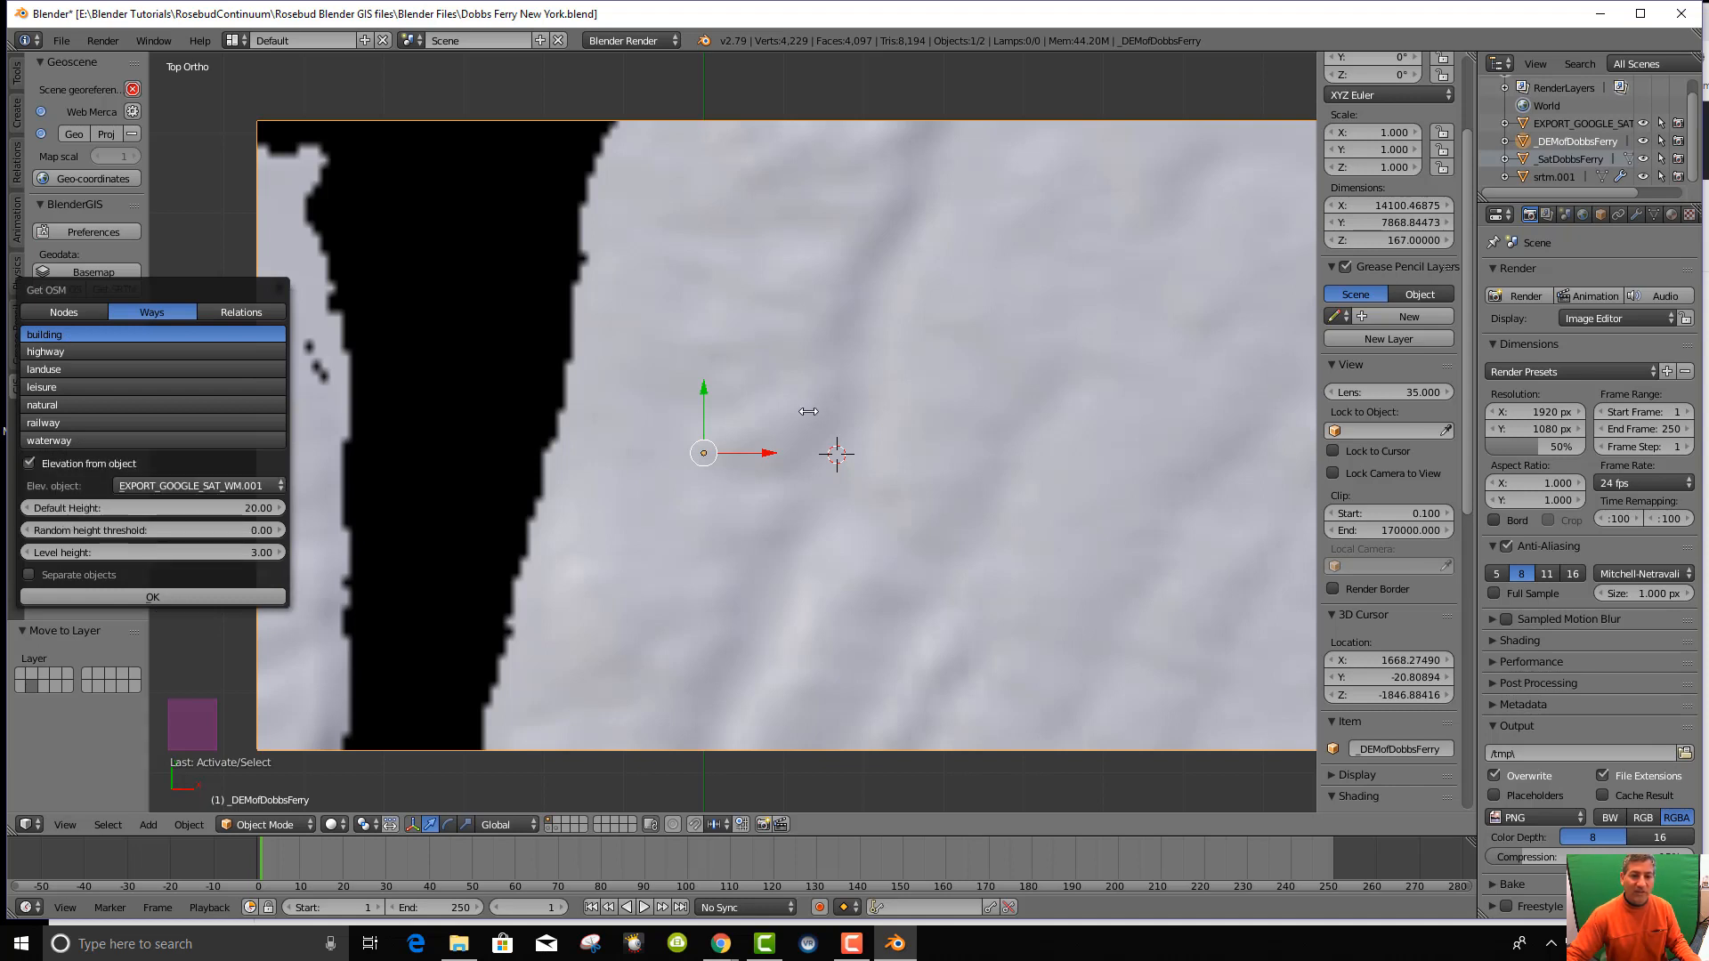
{"action": "left_click", "coordinate": [277, 486]}
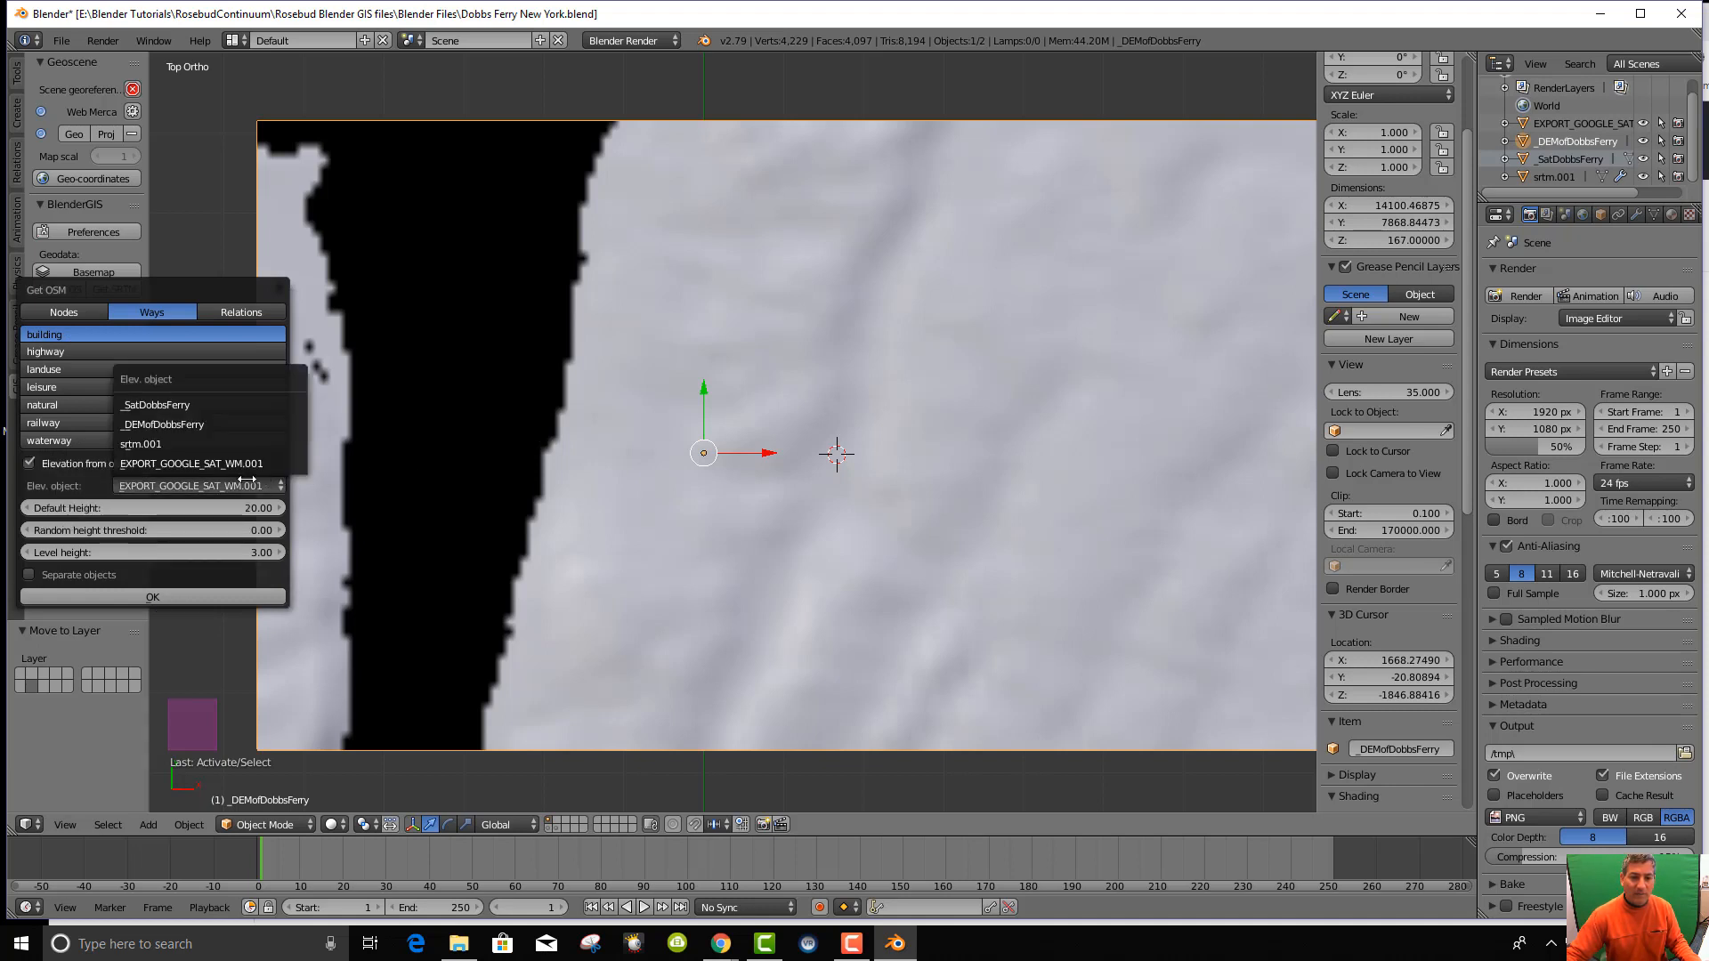
{"action": "left_click", "coordinate": [183, 424]}
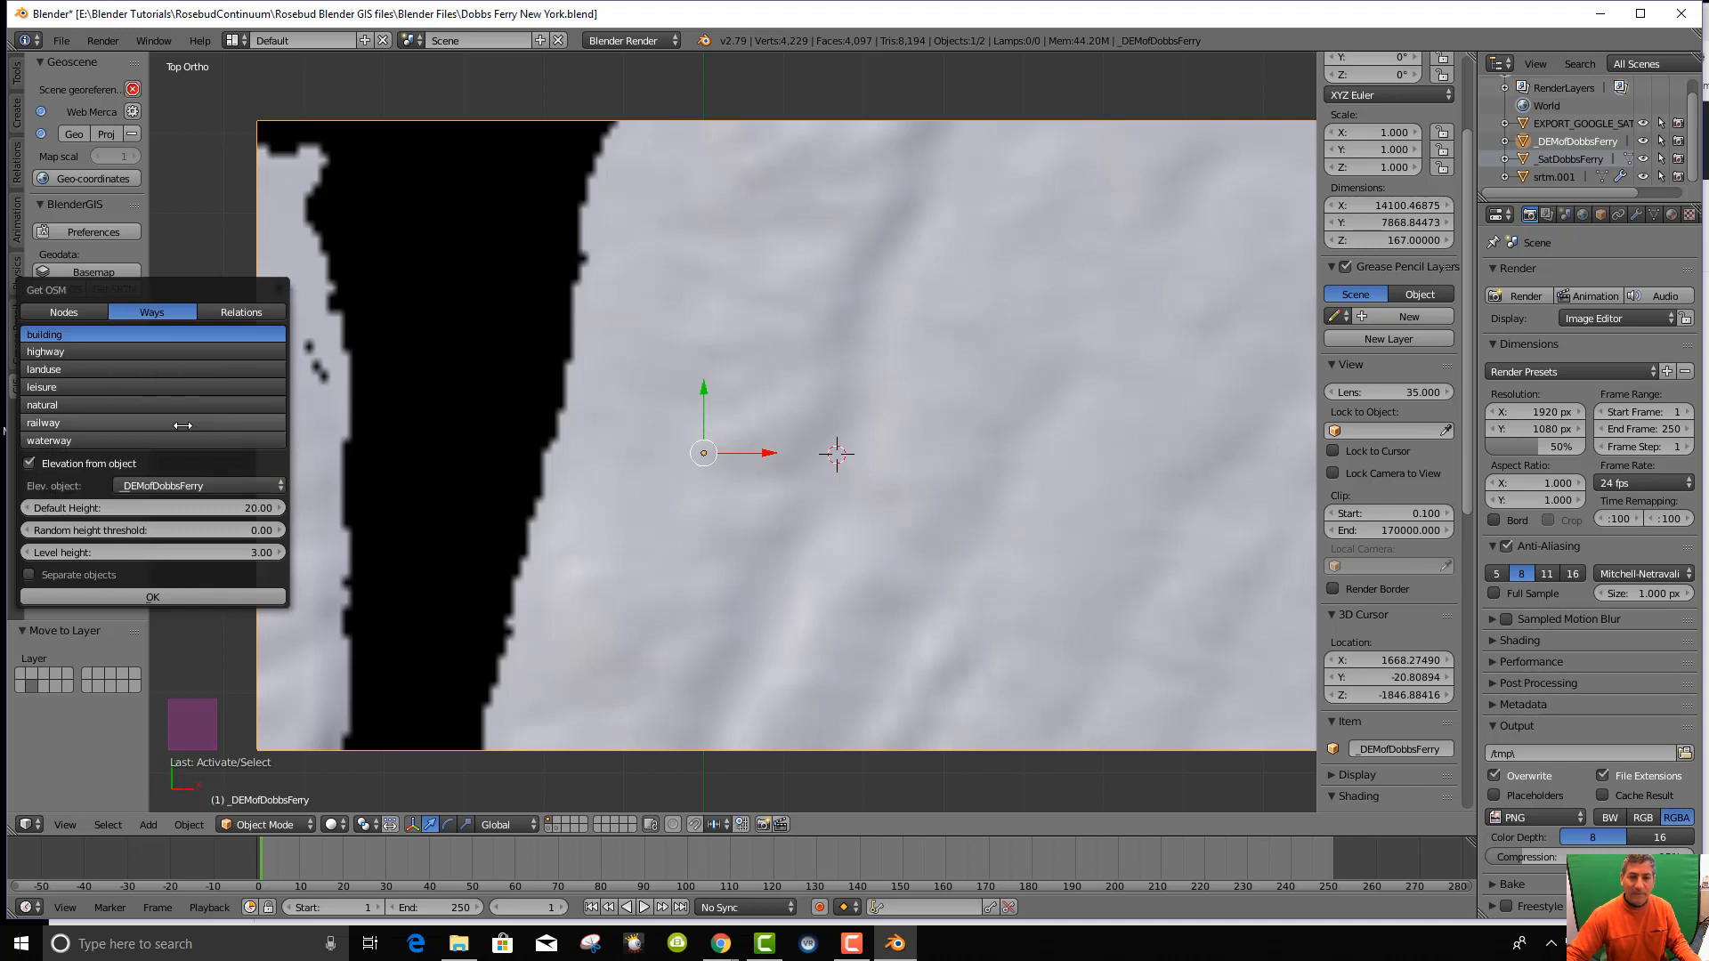
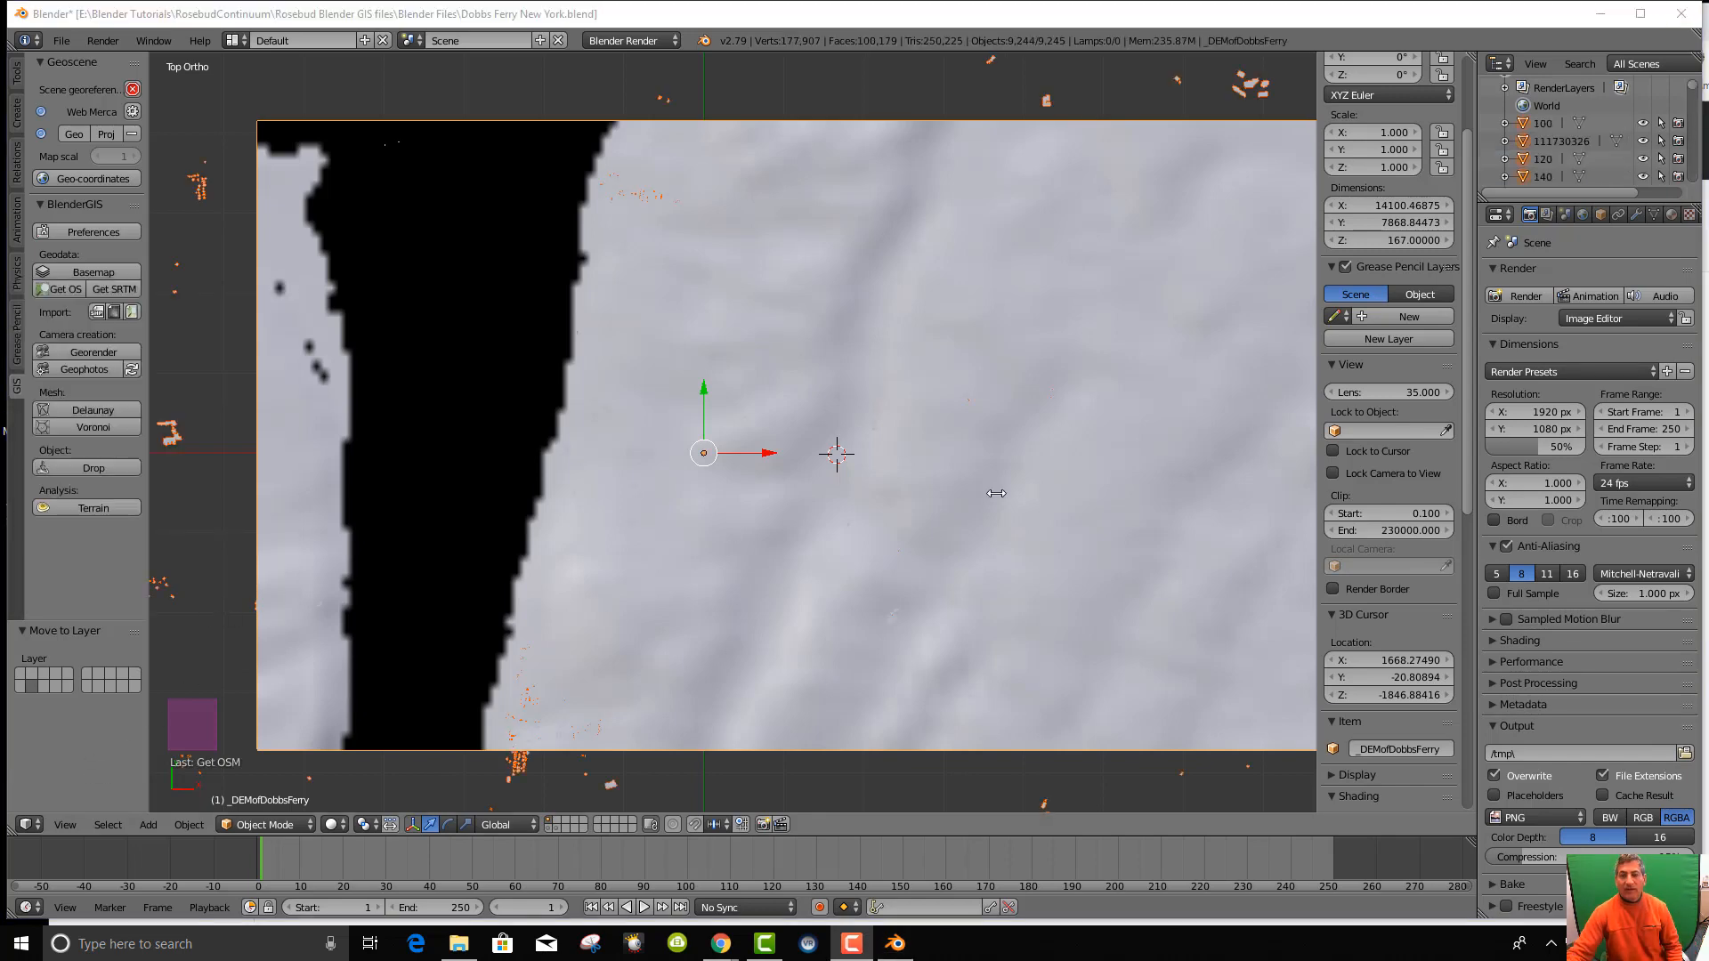
Zoom around the imported OSM buildings and tilt the view to see the terrain edge-on.
{"action": "scroll", "coordinate": [939, 451], "scroll_direction": "down", "scroll_amount": 1}
{"action": "scroll", "coordinate": [940, 452], "scroll_direction": "down", "scroll_amount": 4}
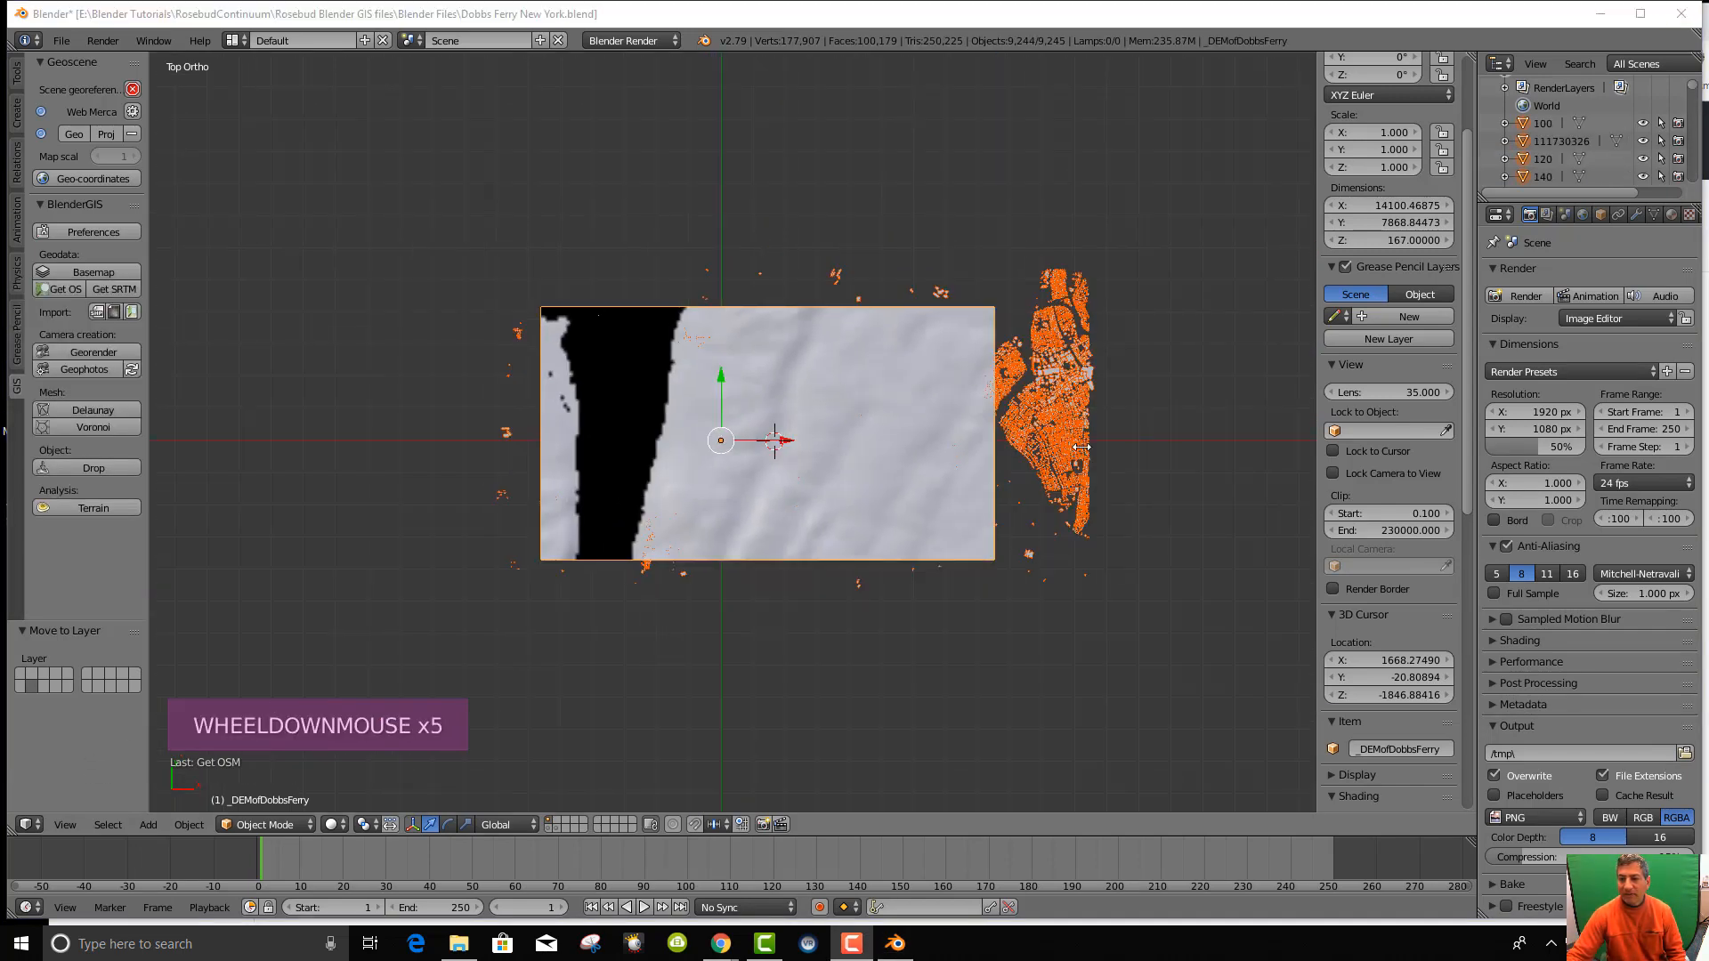
{"action": "scroll", "coordinate": [1081, 448], "scroll_direction": "up", "scroll_amount": 3}
{"action": "middle_click_drag", "start_coordinate": [999, 586], "coordinate": [942, 521]}
{"action": "scroll", "coordinate": [934, 525], "scroll_direction": "up", "scroll_amount": 7}
{"action": "scroll", "coordinate": [939, 523], "scroll_direction": "up", "scroll_amount": 7}
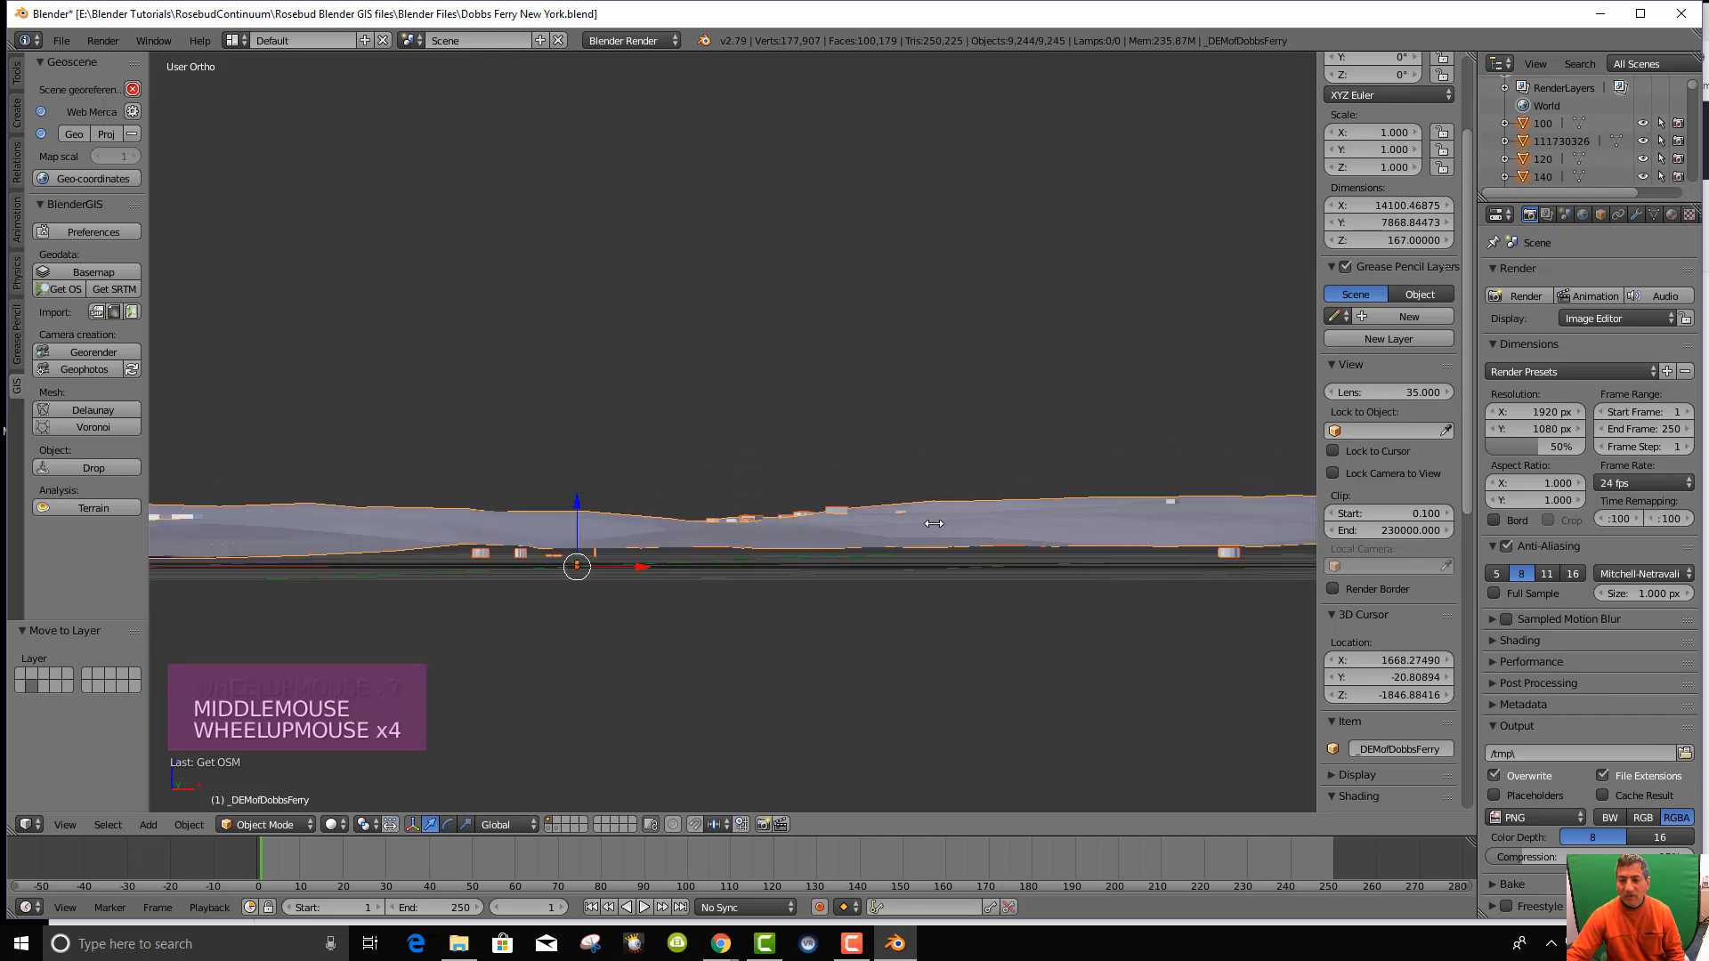
{"action": "scroll", "coordinate": [971, 539], "scroll_direction": "up", "scroll_amount": 3}
{"action": "scroll", "coordinate": [1004, 584], "scroll_direction": "down", "scroll_amount": 2}
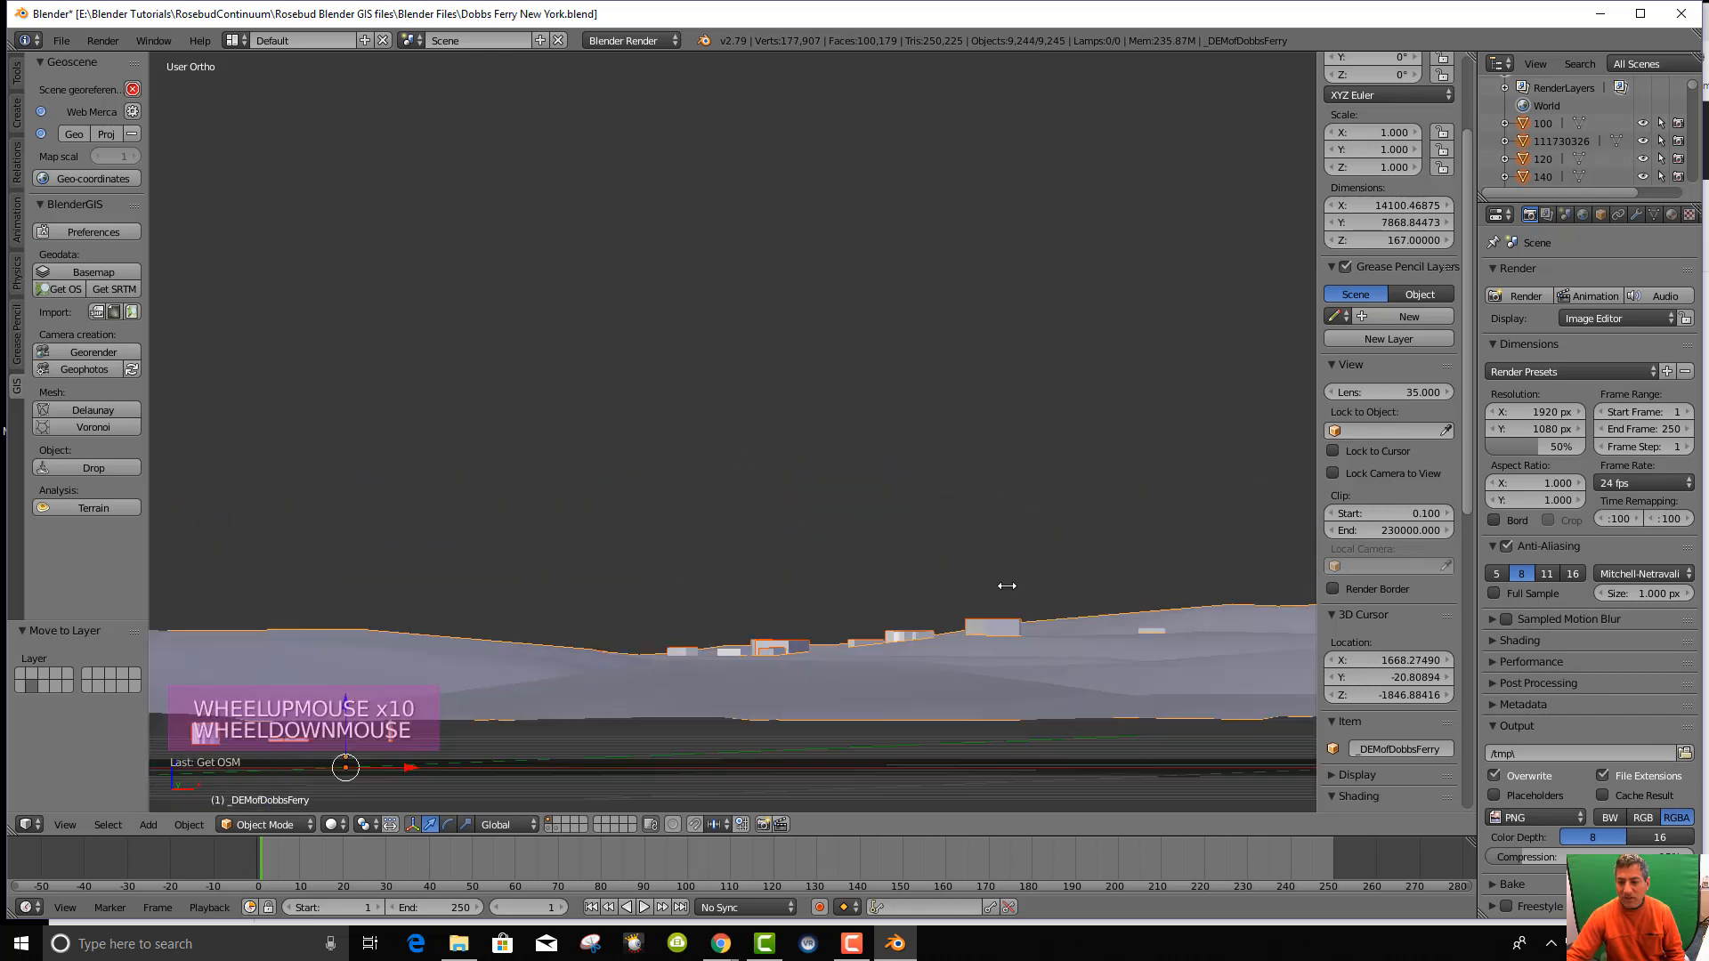
Orbit to steep, oblique and near-horizontal views of the buildings beside the terrain.
{"action": "mouse_move", "coordinate": [1012, 619]}
{"action": "middle_mouse_down"}
{"action": "mouse_move", "coordinate": [1010, 650]}
{"action": "mouse_move", "coordinate": [996, 602]}
{"action": "mouse_move", "coordinate": [993, 631]}
{"action": "mouse_move", "coordinate": [1030, 595]}
{"action": "mouse_move", "coordinate": [1019, 610]}
{"action": "mouse_move", "coordinate": [1006, 596]}
{"action": "middle_mouse_up"}
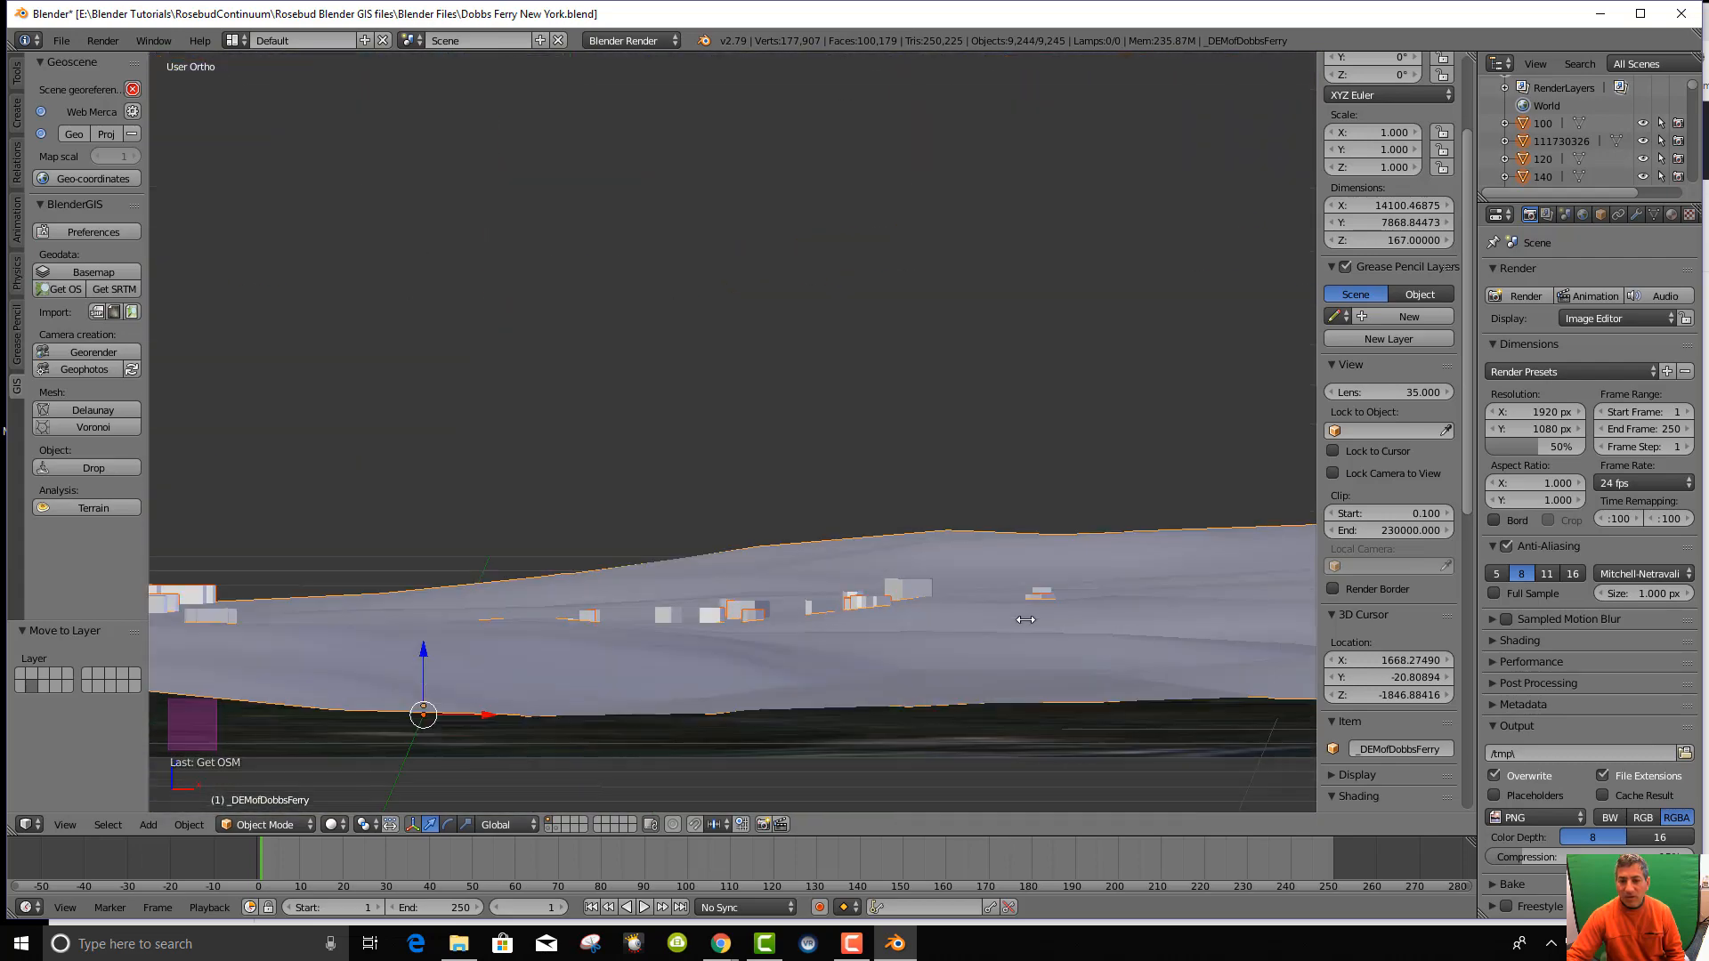
{"action": "scroll", "coordinate": [1001, 593], "scroll_direction": "down", "scroll_amount": 6}
{"action": "middle_click_drag", "start_coordinate": [737, 593], "coordinate": [743, 593]}
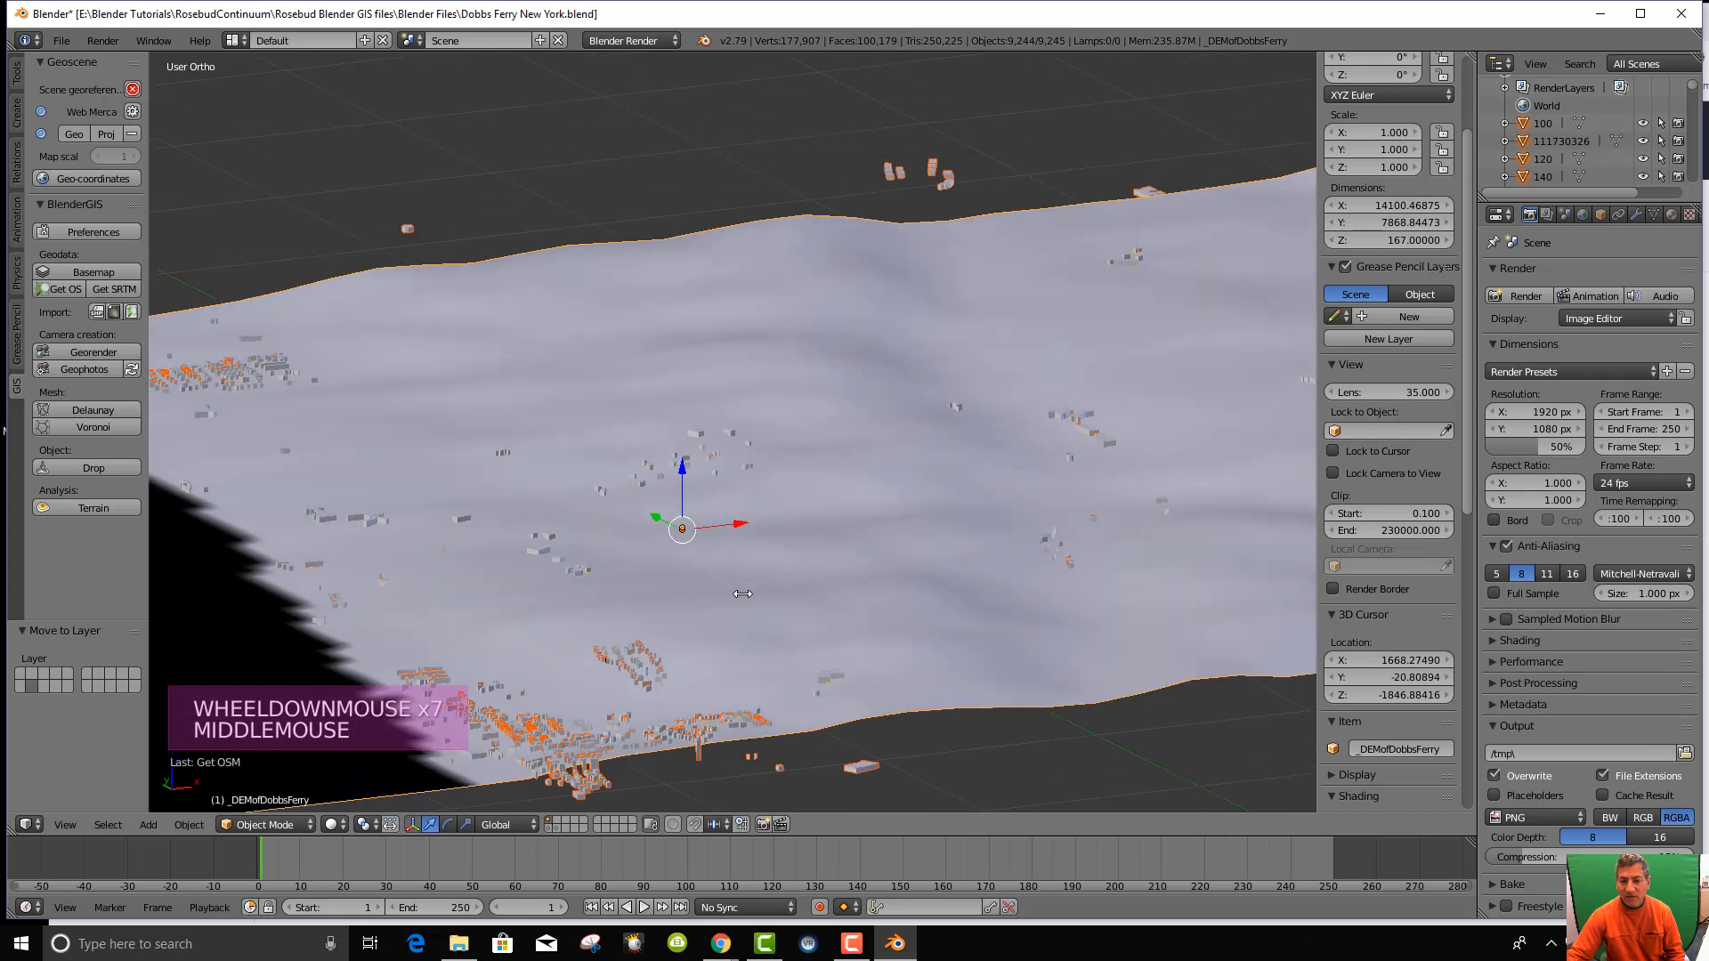
{"action": "middle_click_drag", "start_coordinate": [657, 772], "coordinate": [604, 518], "text": "shift"}
{"action": "mouse_move", "coordinate": [657, 654]}
{"action": "middle_mouse_down"}
{"action": "mouse_move", "coordinate": [650, 618]}
{"action": "mouse_move", "coordinate": [649, 654]}
{"action": "middle_mouse_up"}
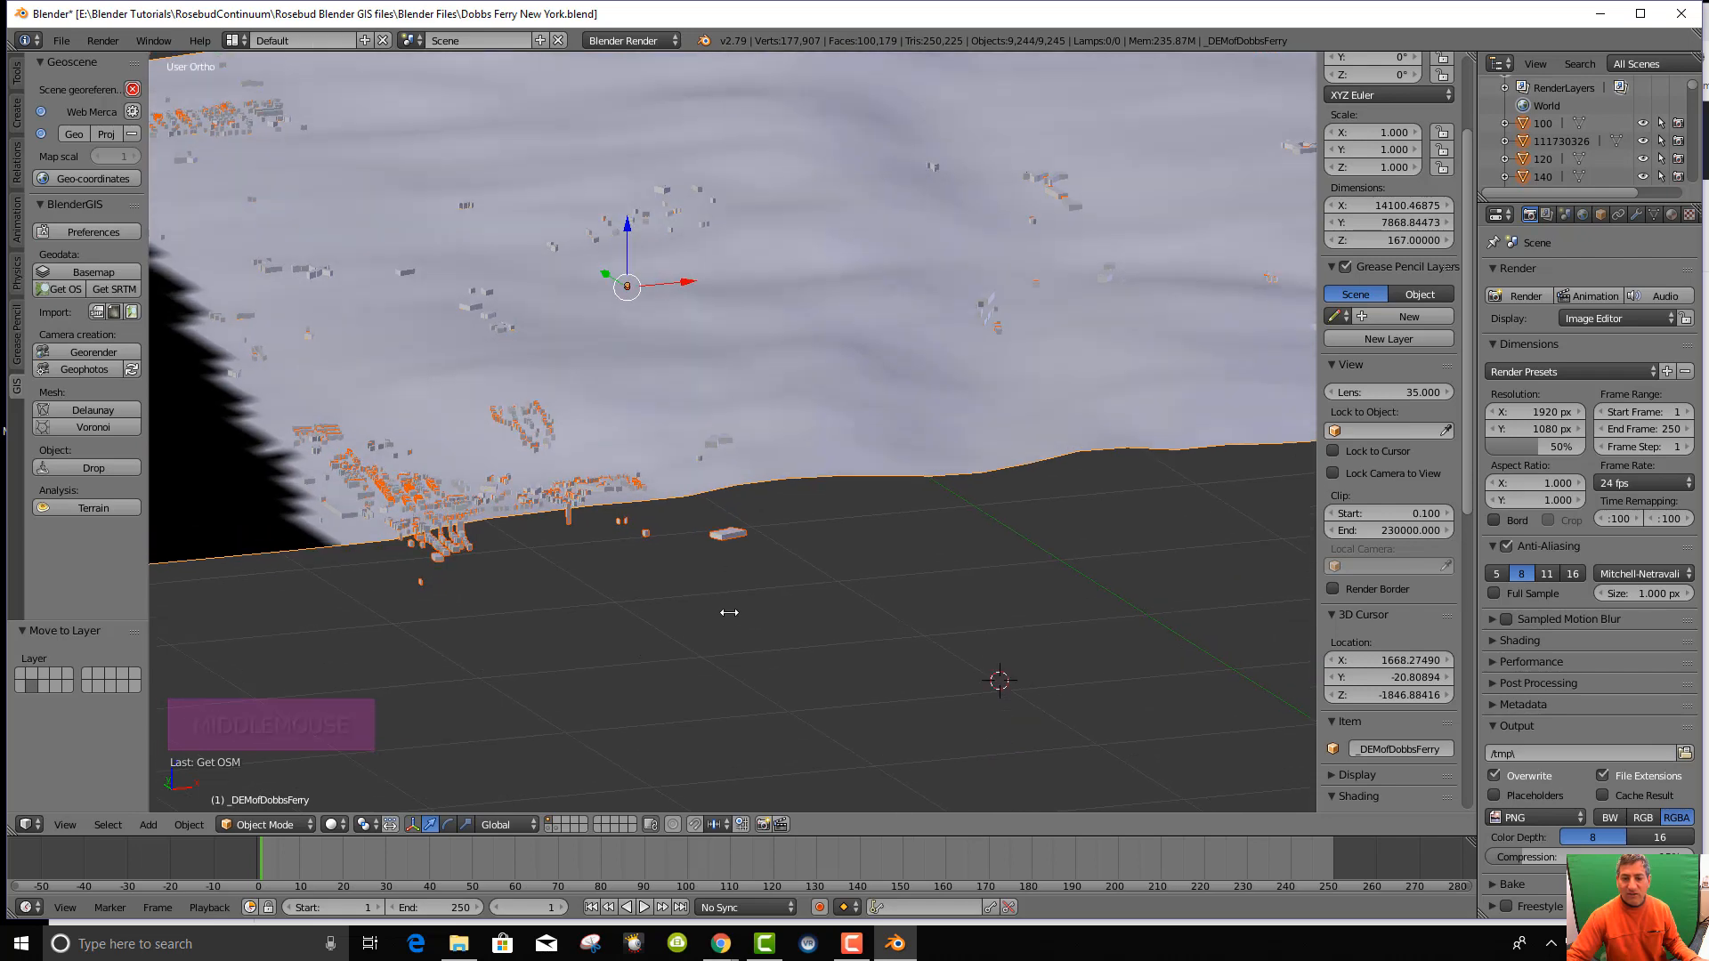
{"action": "middle_click_drag", "start_coordinate": [725, 611], "coordinate": [725, 621]}
Return to Top Ortho, tilt briefly into an oblique 3D view, then back to top.
{"action": "key", "text": "KP_7"}
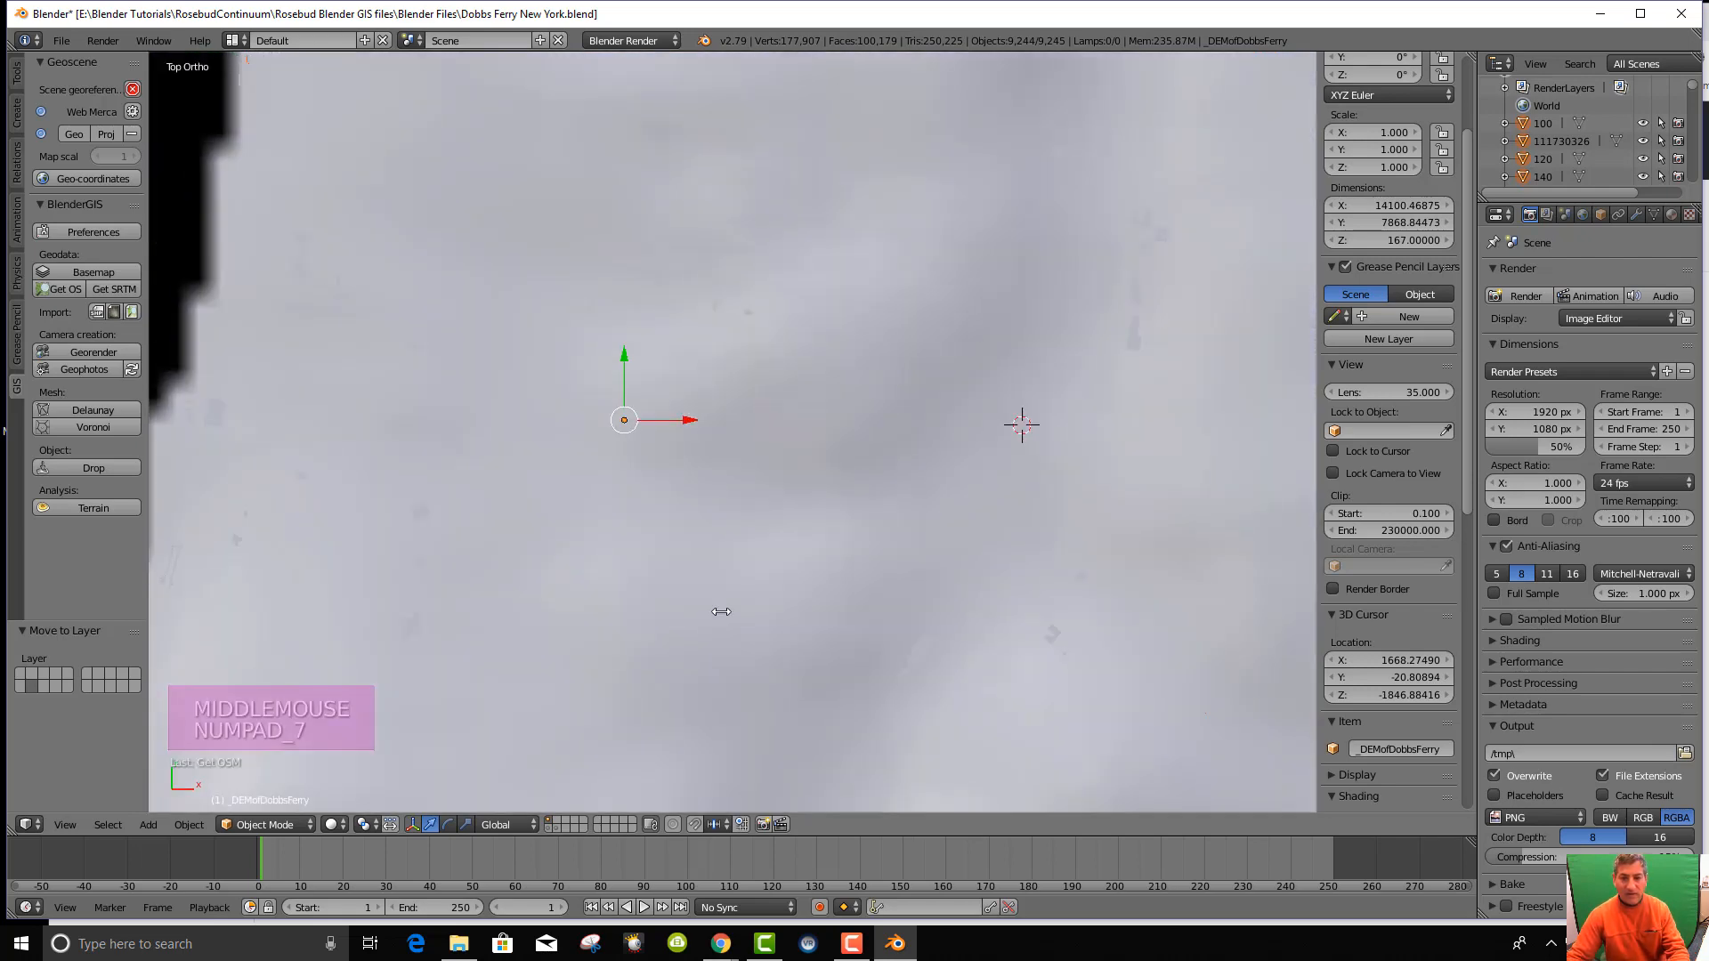
{"action": "scroll", "coordinate": [862, 536], "scroll_direction": "down", "scroll_amount": 12}
{"action": "scroll", "coordinate": [861, 535], "scroll_direction": "up", "scroll_amount": 3}
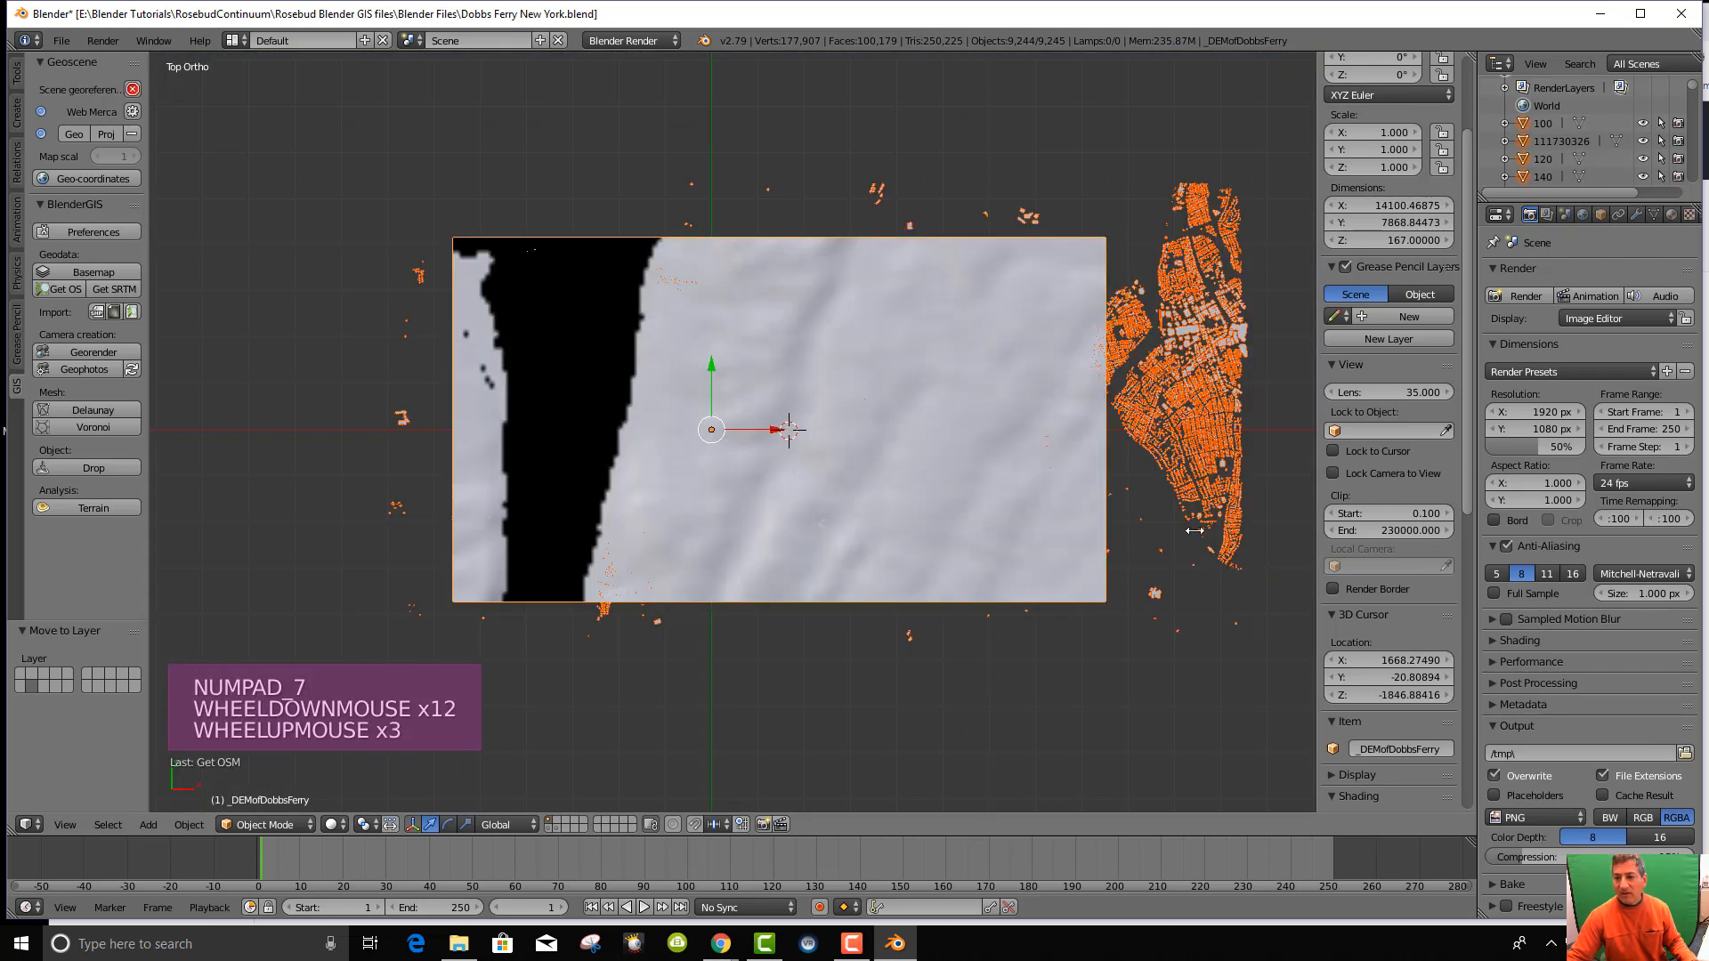
{"action": "middle_click_drag", "start_coordinate": [1193, 512], "coordinate": [1204, 544]}
{"action": "key", "text": "KP_7"}
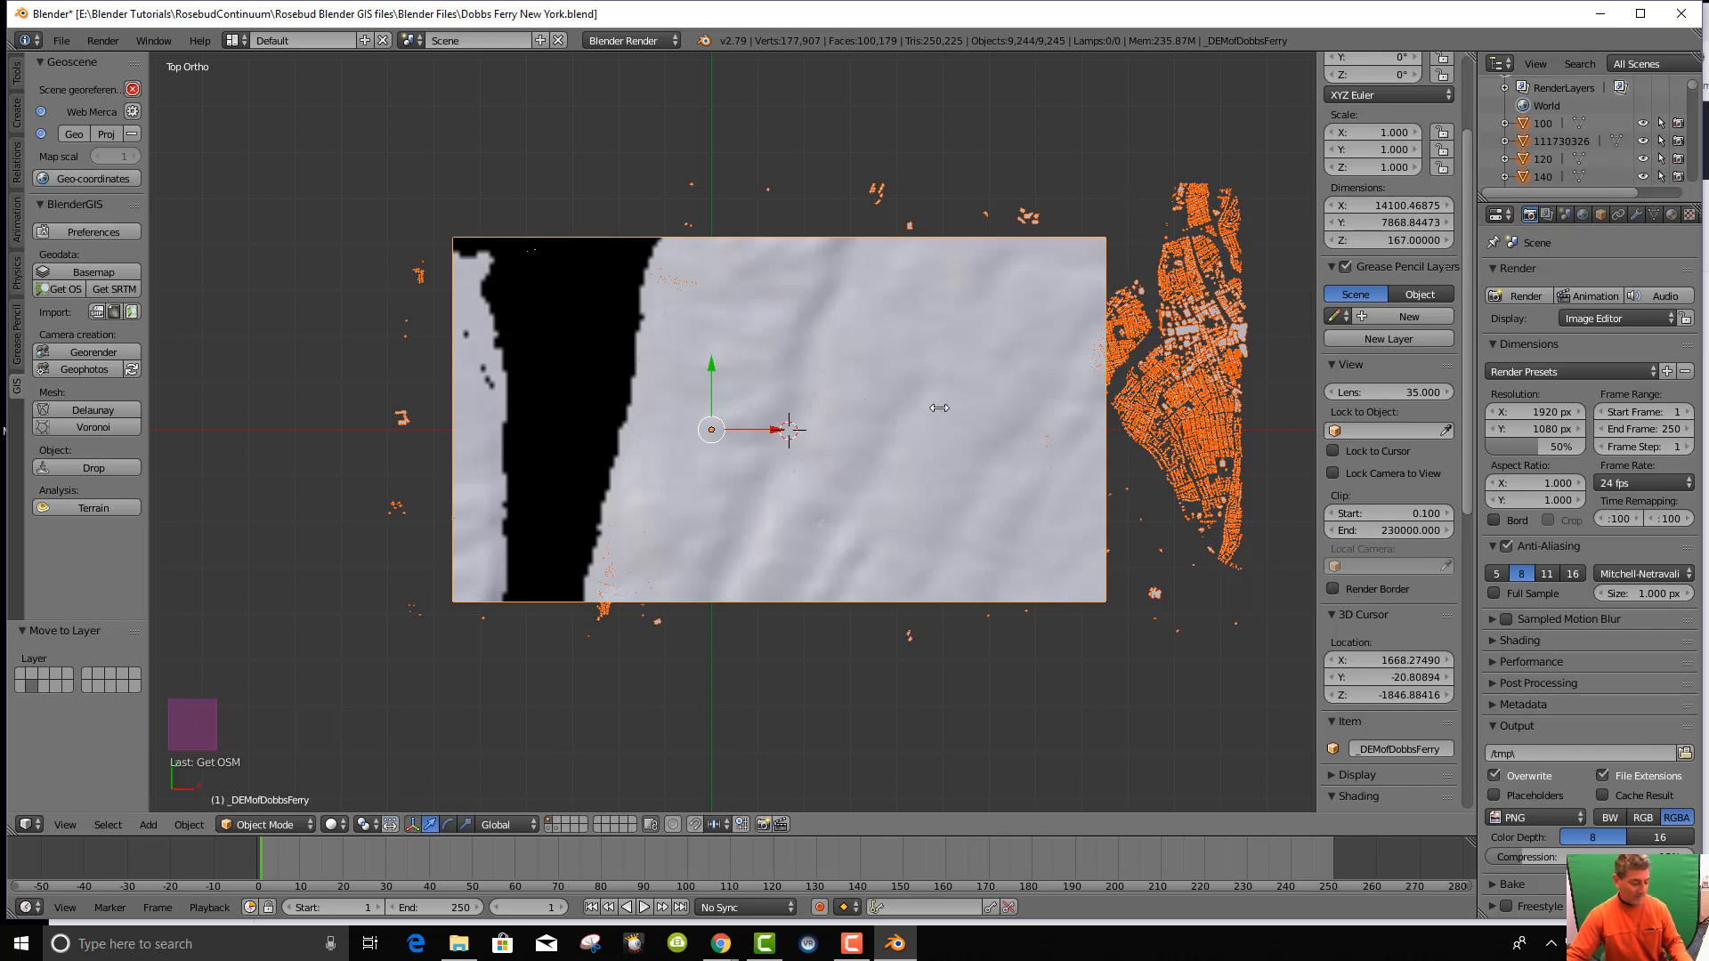
Deselect all, pick one imported building, and scroll the Outliner through the building list.
{"action": "key", "text": "a"}
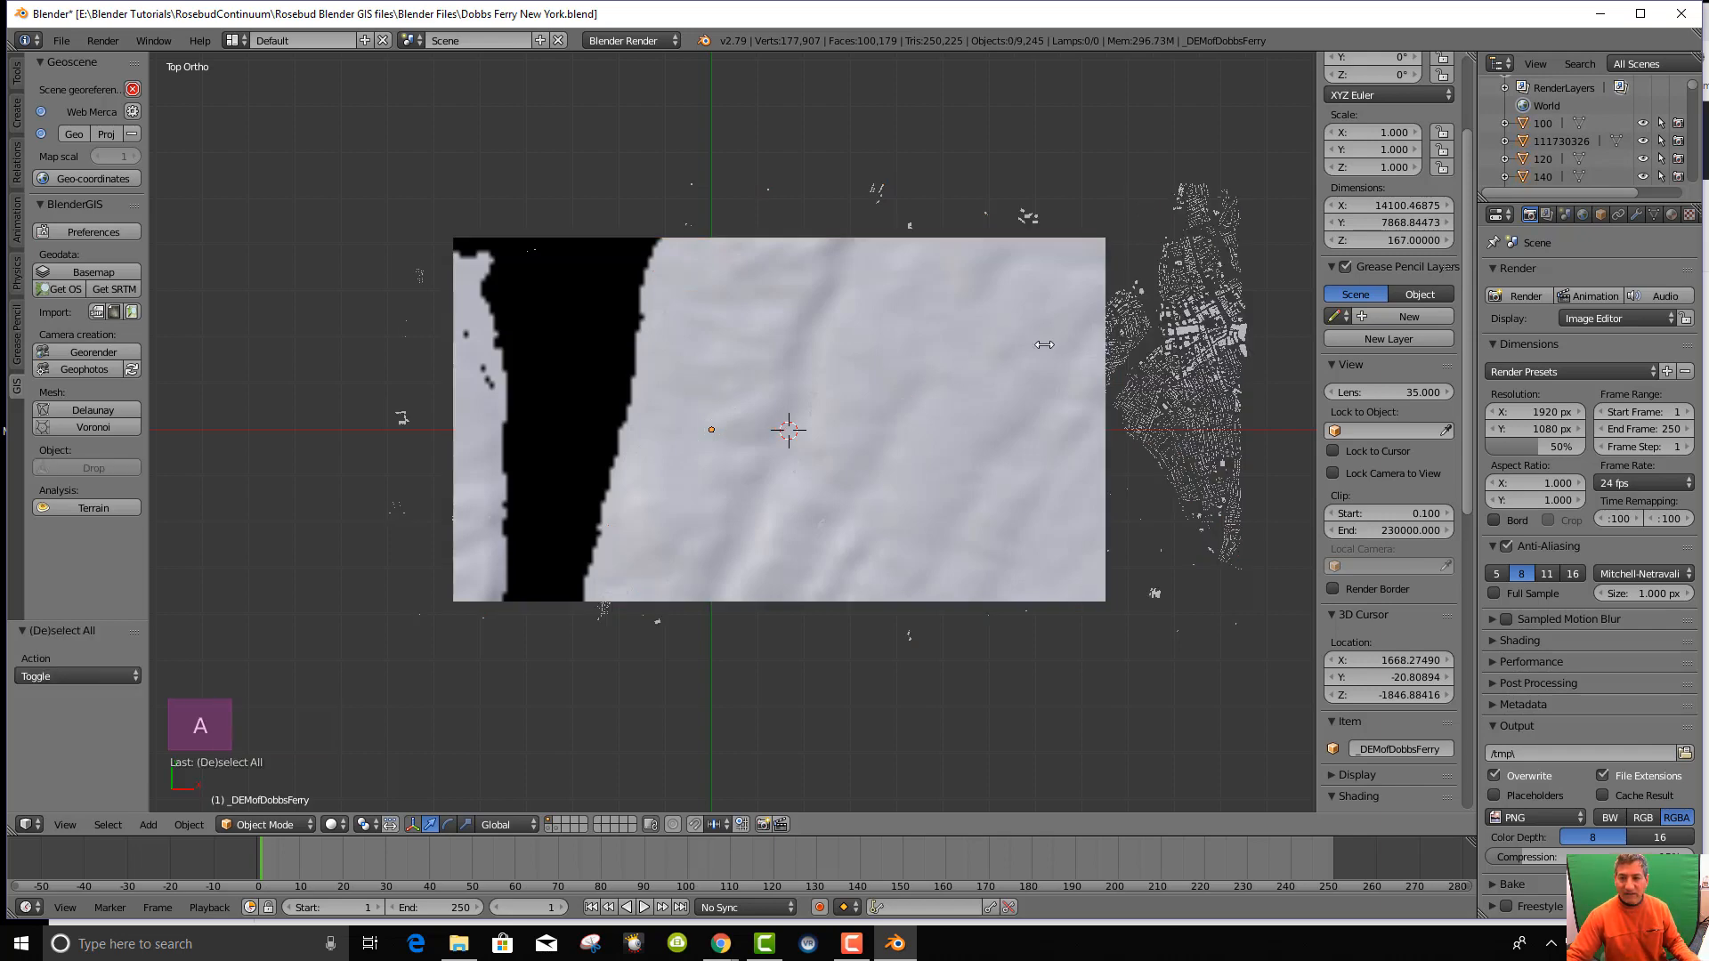
{"action": "right_click", "coordinate": [1204, 350]}
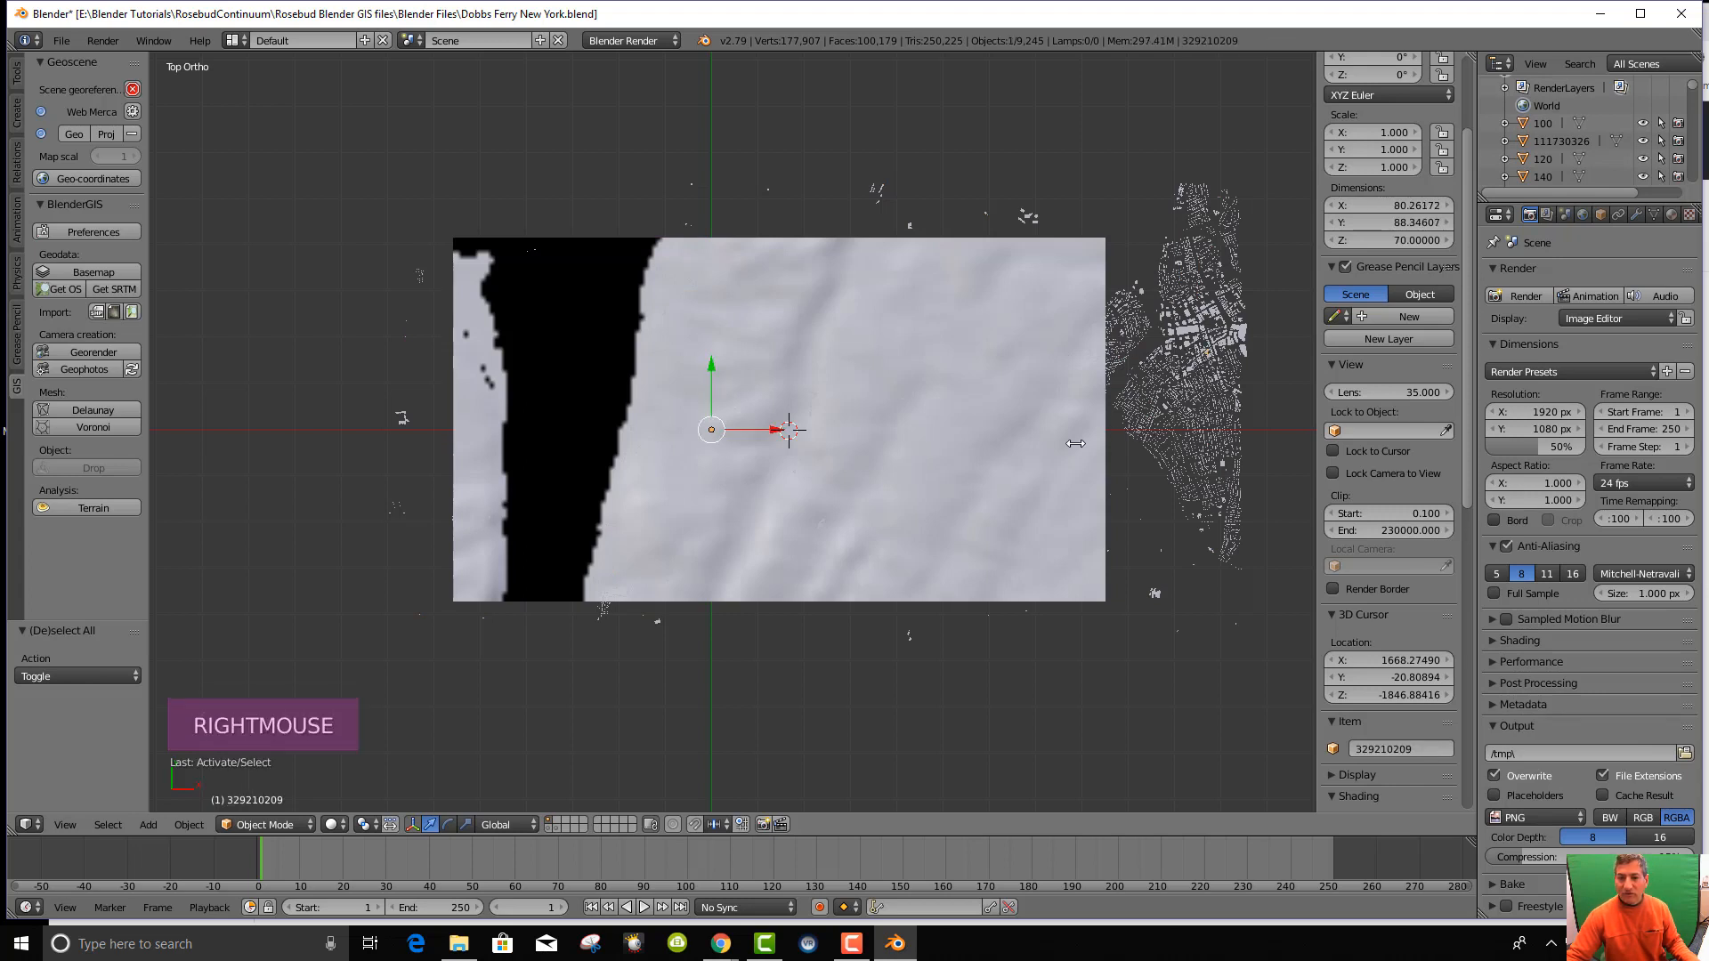
{"action": "scroll", "coordinate": [1562, 146], "scroll_direction": "down", "scroll_amount": 9}
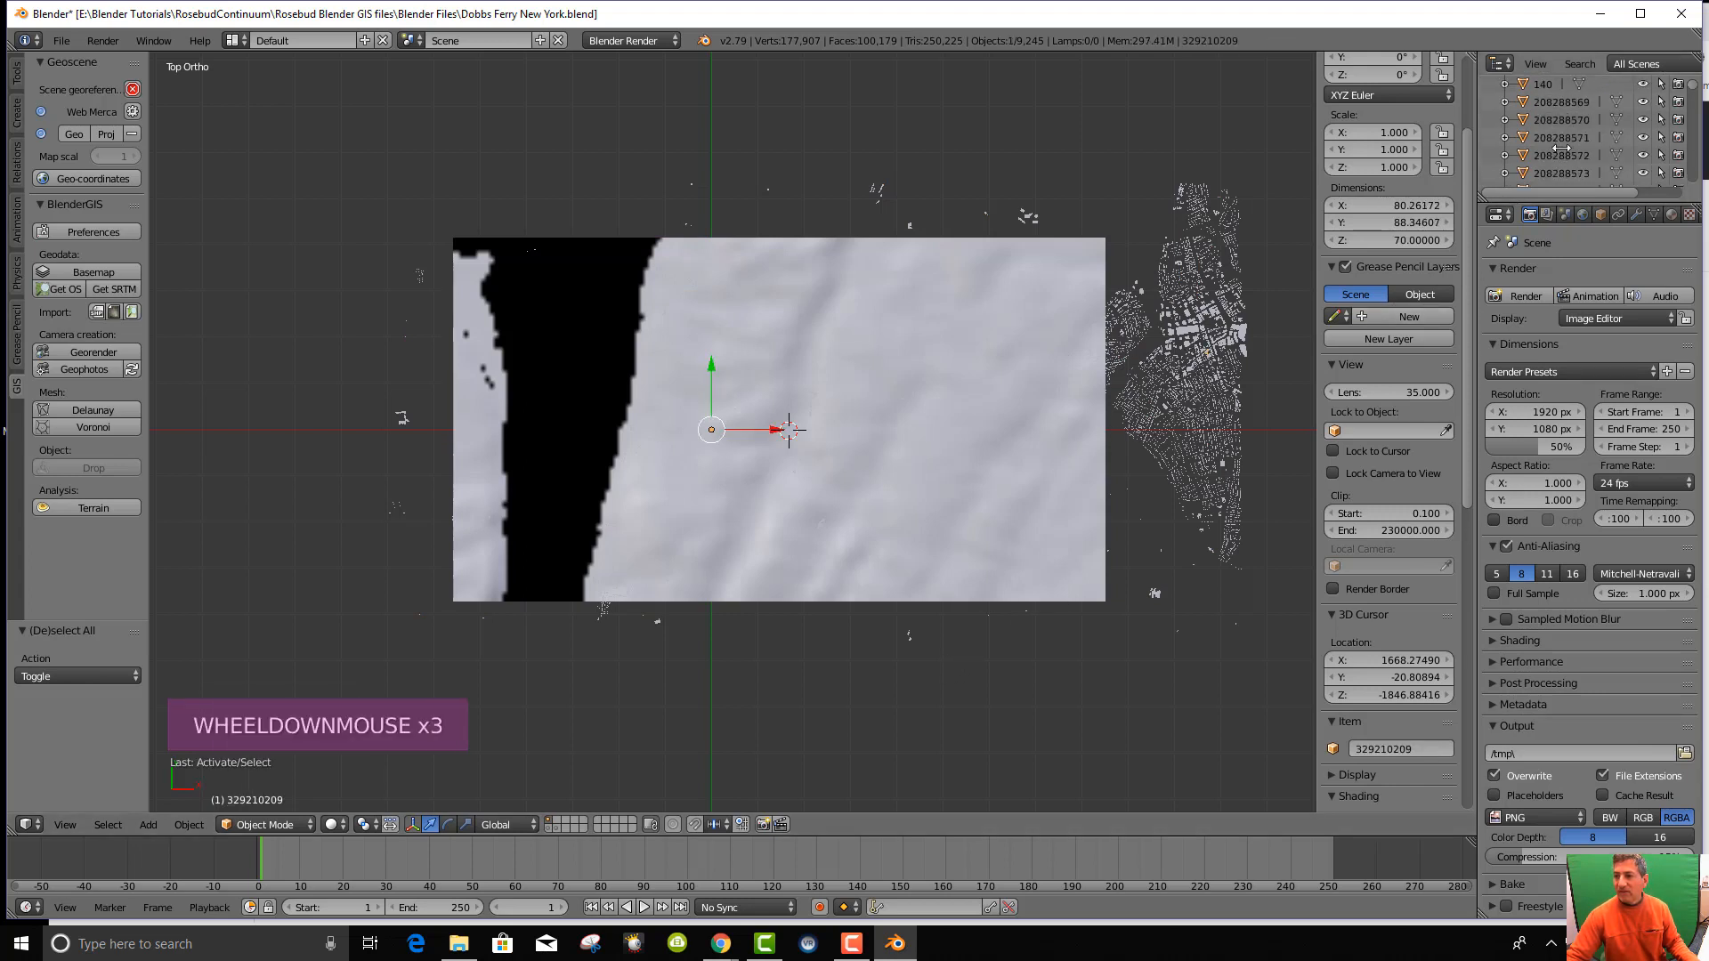
{"action": "scroll", "coordinate": [1562, 146], "scroll_direction": "down", "scroll_amount": 20}
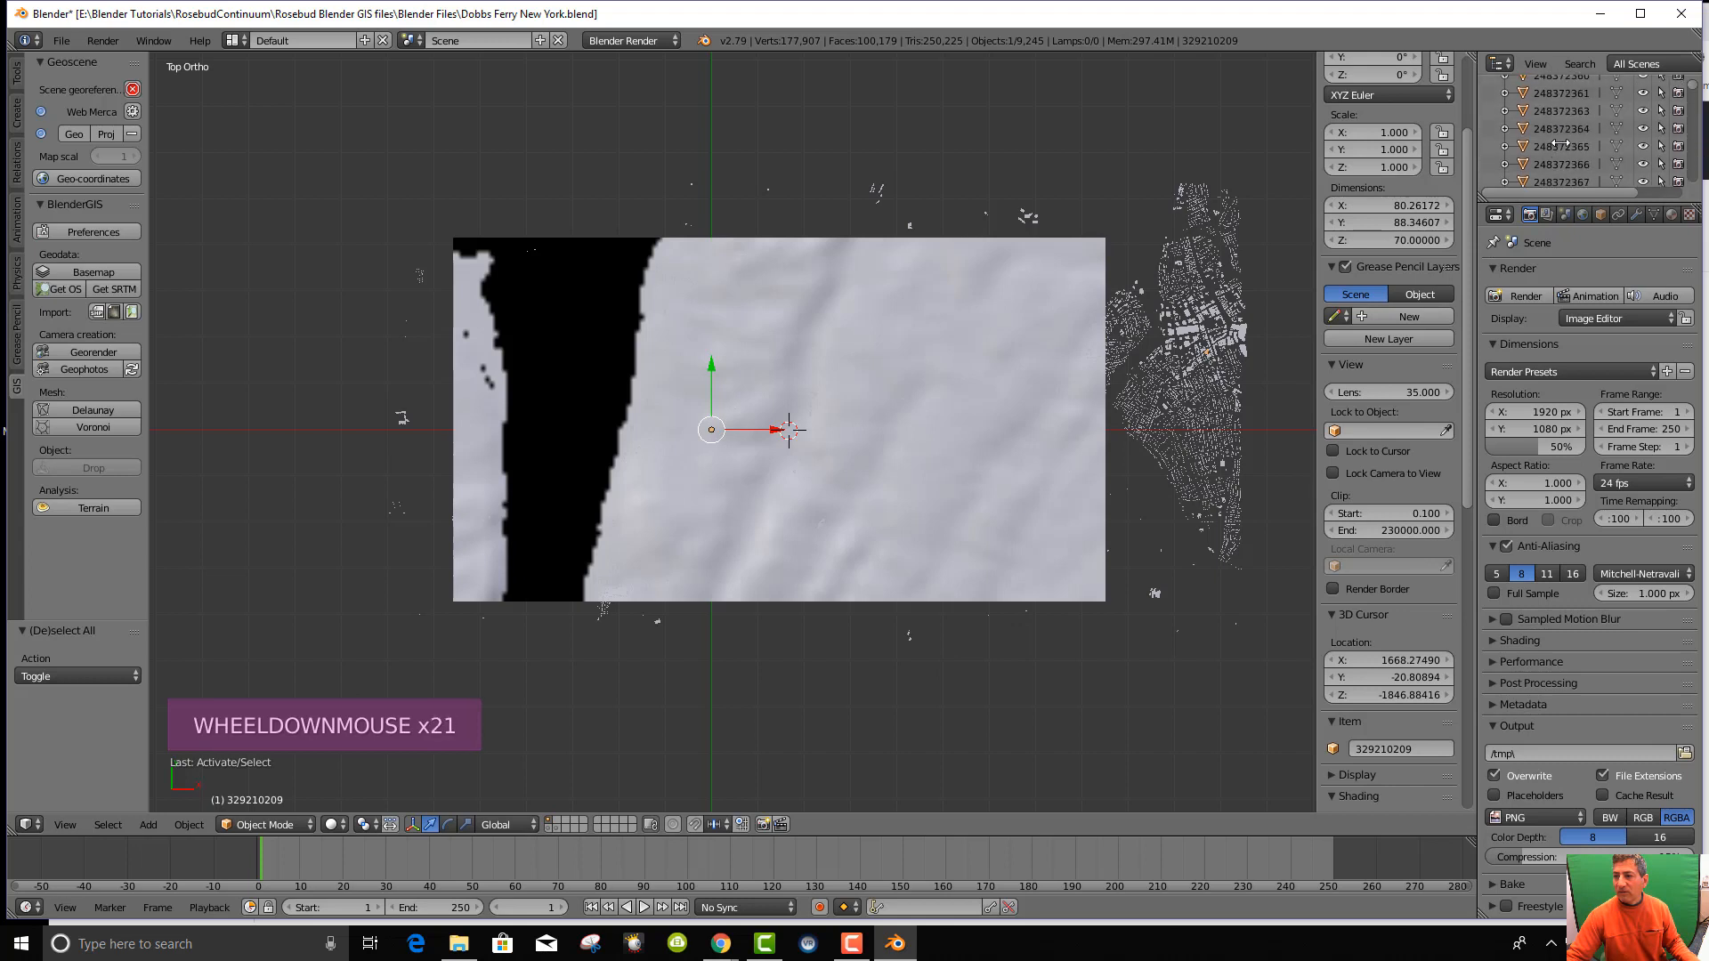
{"action": "scroll", "coordinate": [1558, 138], "scroll_direction": "down", "scroll_amount": 20}
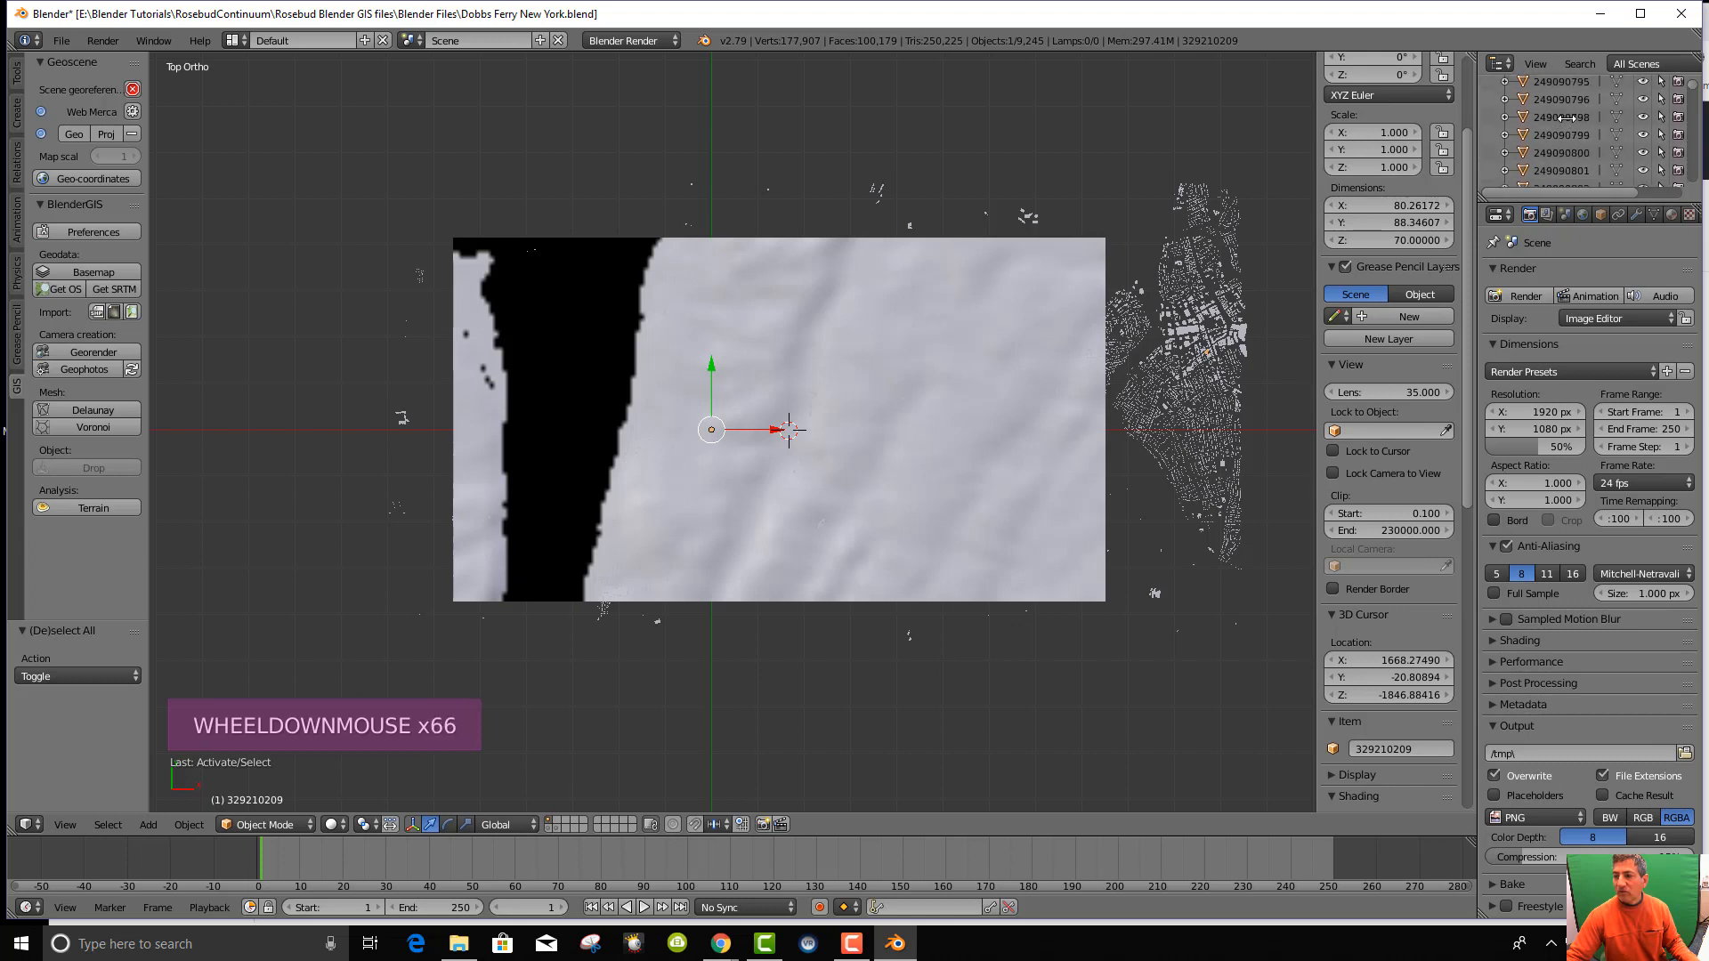
{"action": "left_click_drag", "start_coordinate": [1694, 84], "coordinate": [1702, 204]}
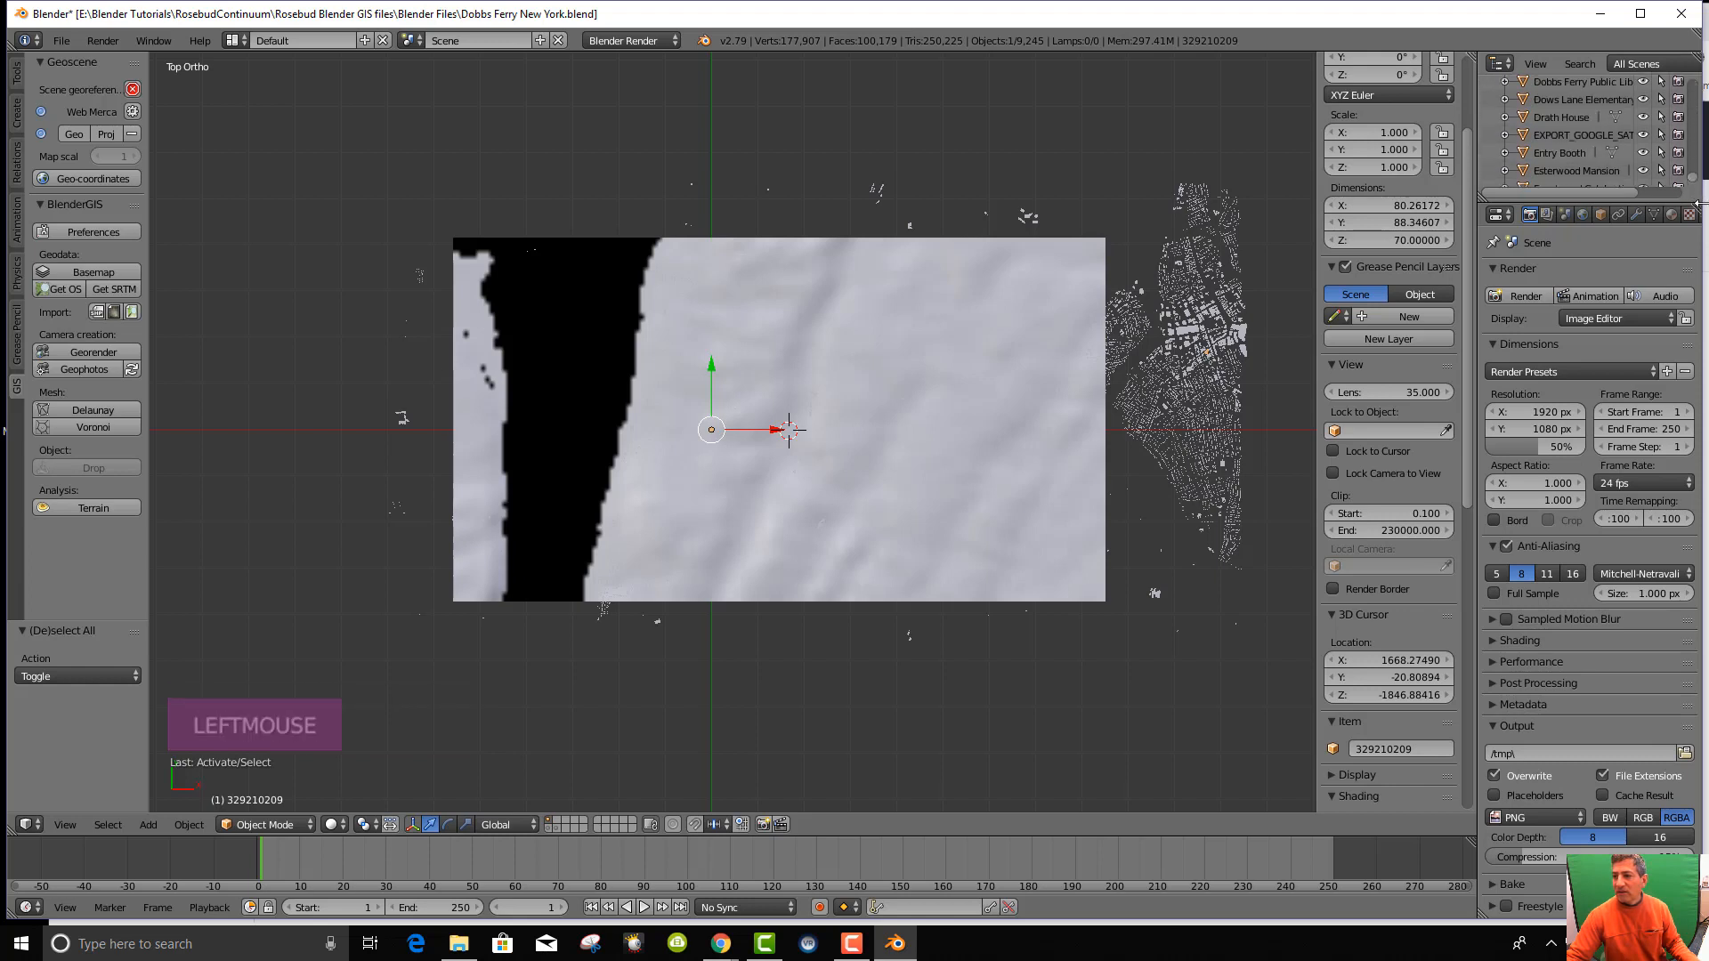
Select the Dobbs Ferry Post Office in the Outliner and frame it with Numpad period.
{"action": "left_click", "coordinate": [1574, 119]}
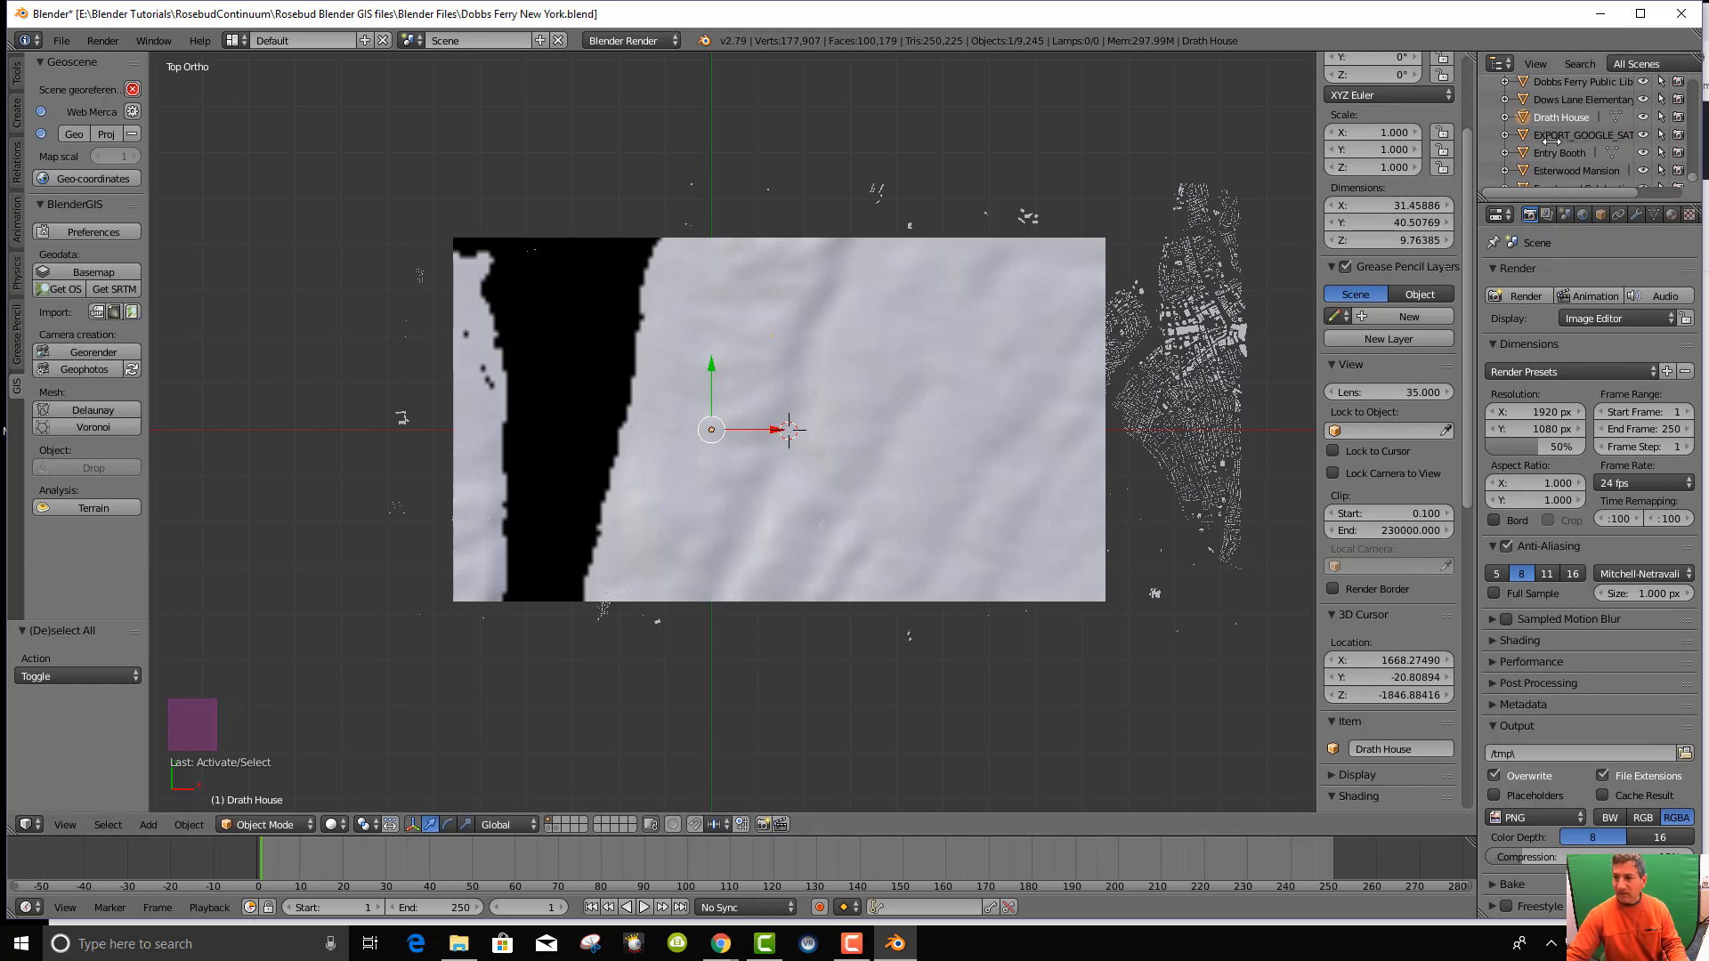
{"action": "scroll", "coordinate": [1549, 143], "scroll_direction": "up", "scroll_amount": 2}
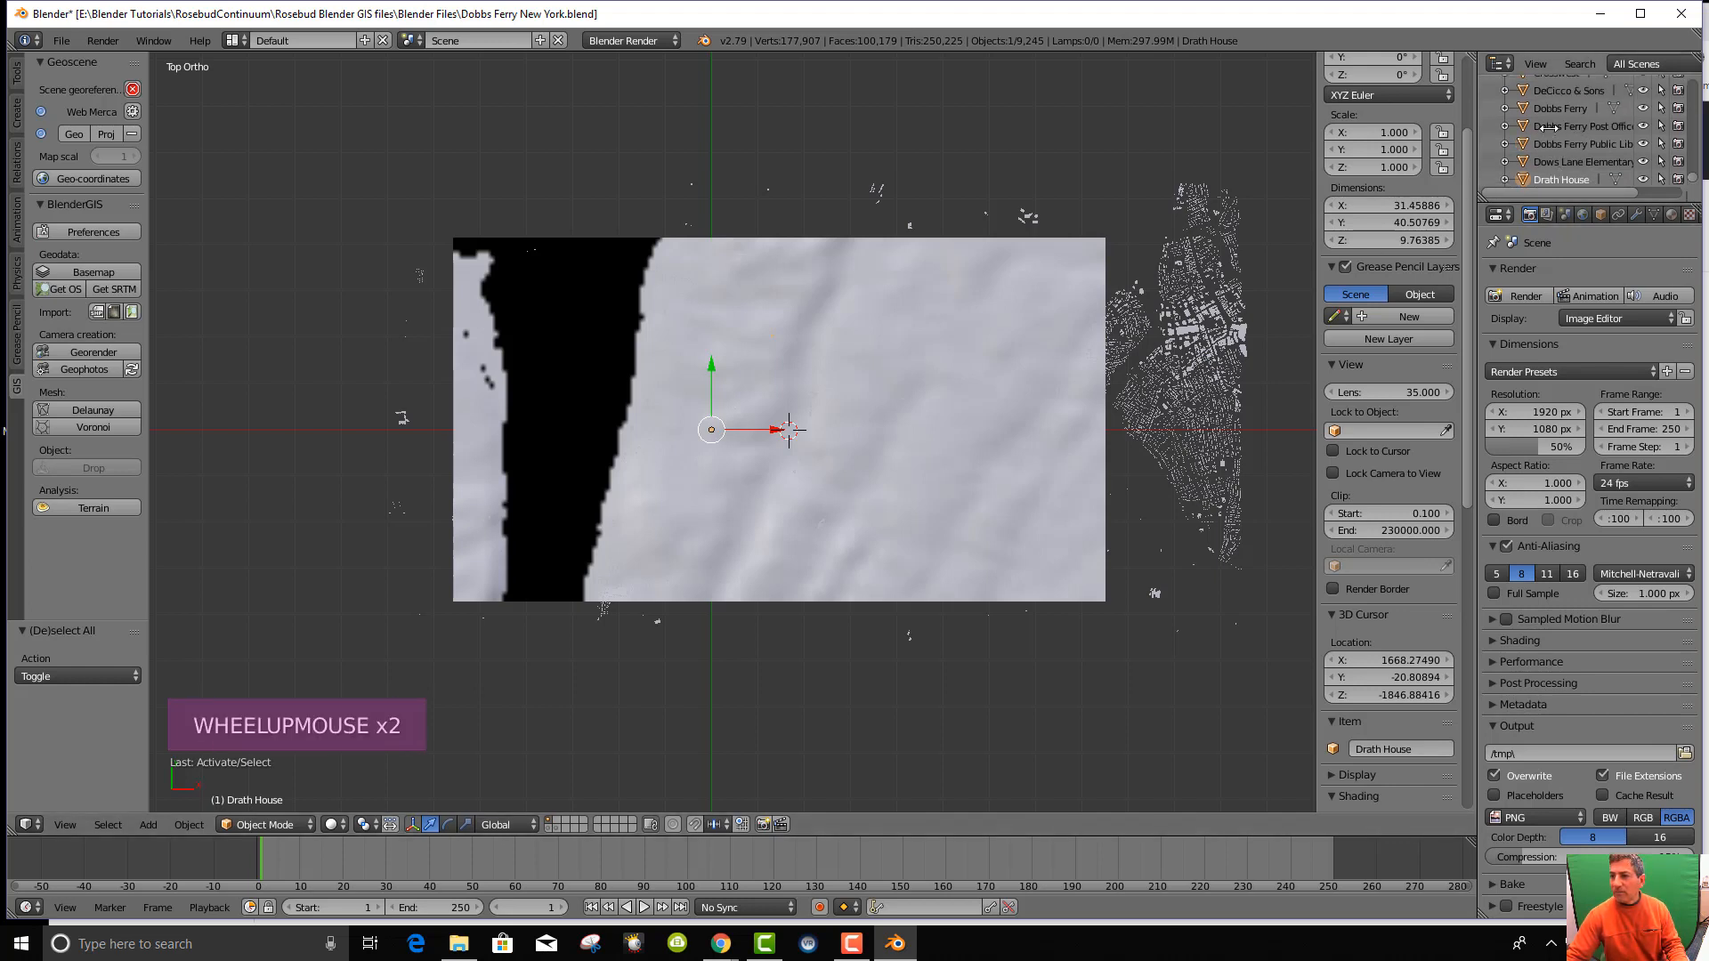
{"action": "left_click", "coordinate": [1549, 127]}
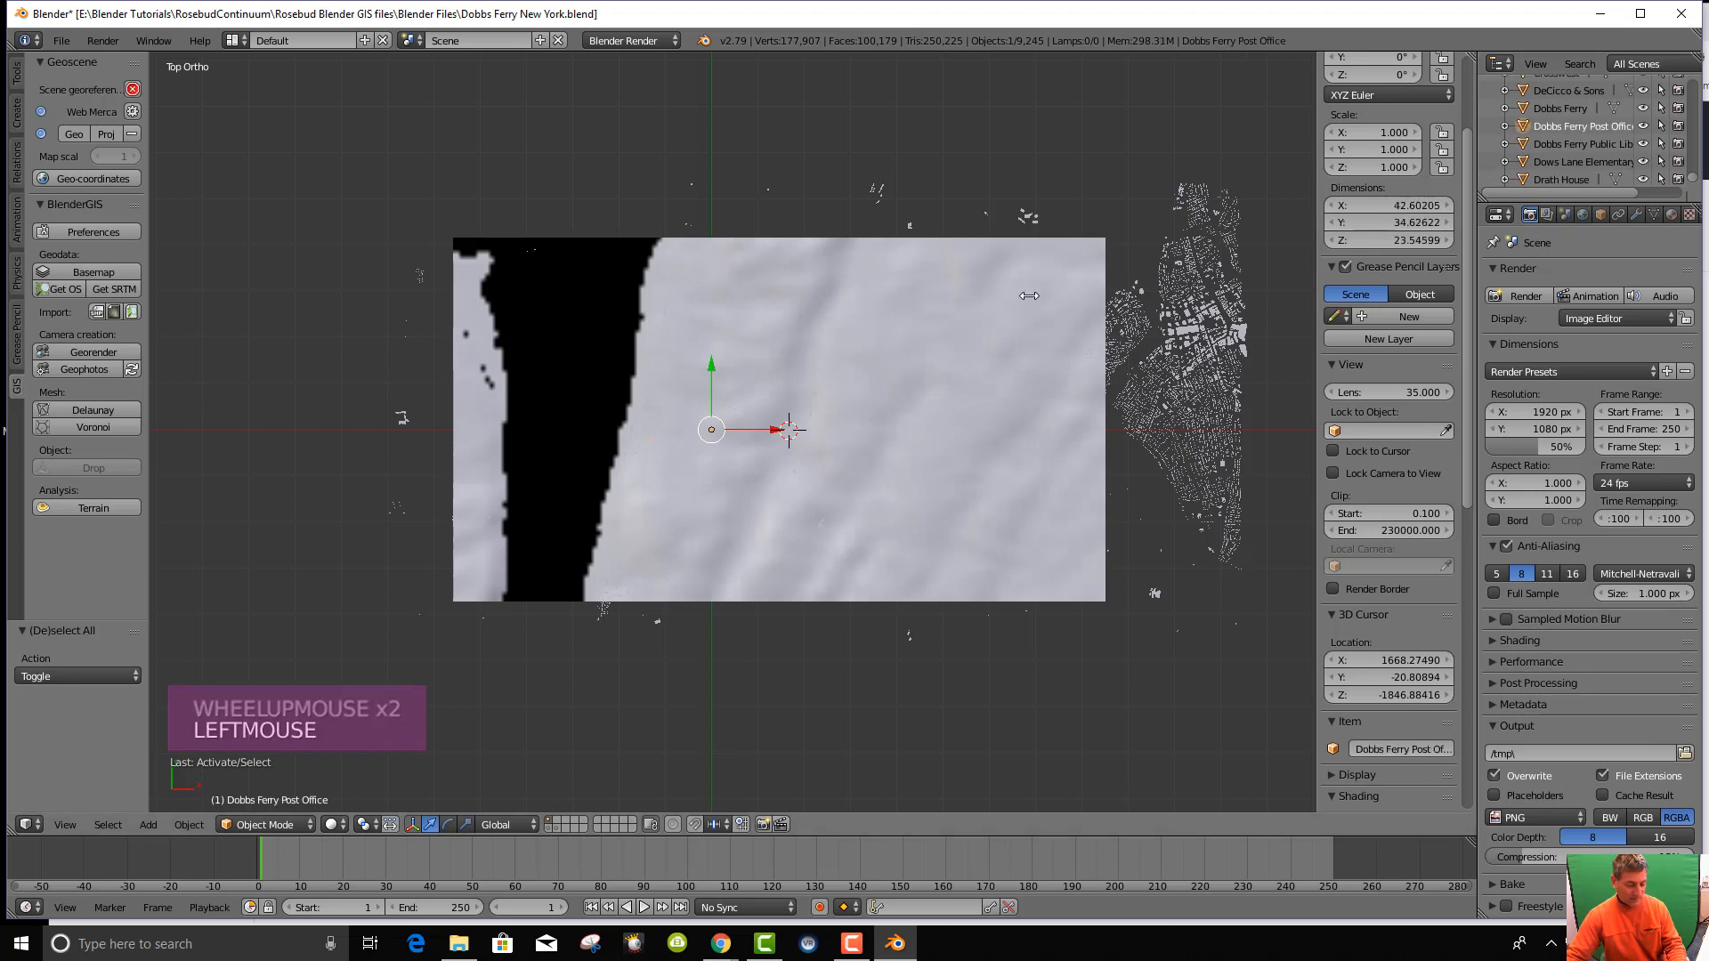
{"action": "key", "text": "KP_Decimal"}
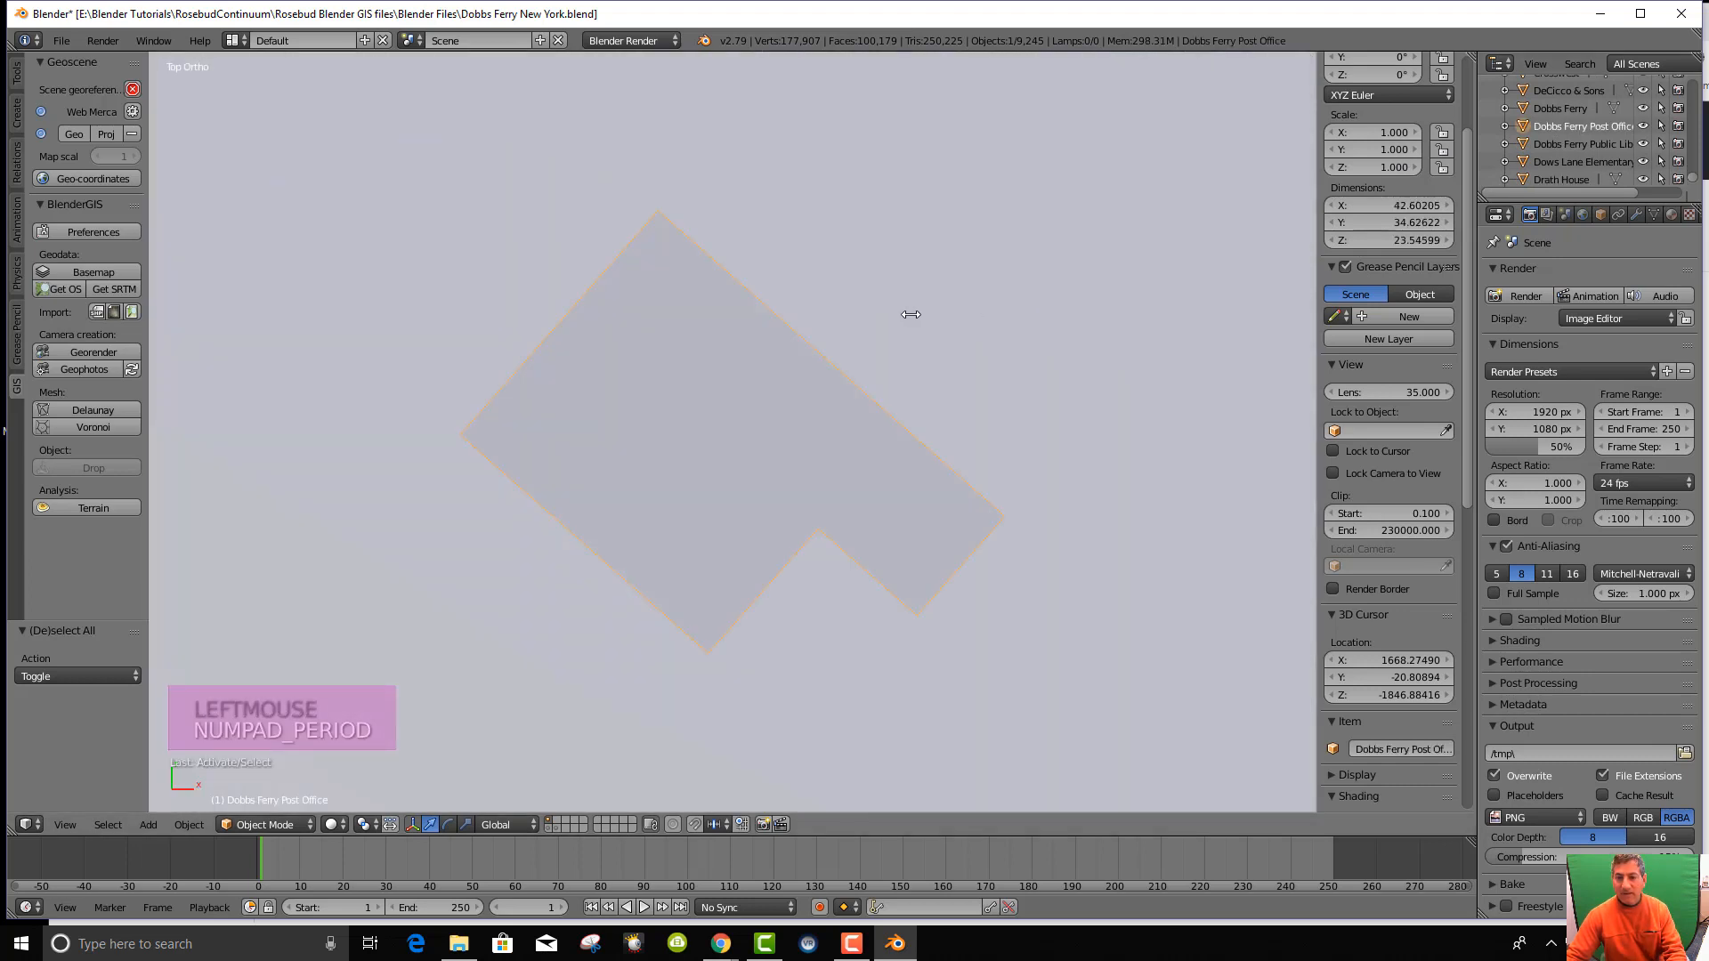
Orbit around the Post Office to see it as a 3D block, then return to top view.
{"action": "scroll", "coordinate": [908, 313], "scroll_direction": "down", "scroll_amount": 6}
{"action": "middle_click_drag", "start_coordinate": [885, 484], "coordinate": [863, 390]}
{"action": "scroll", "coordinate": [886, 321], "scroll_direction": "down", "scroll_amount": 11}
{"action": "scroll", "coordinate": [1214, 290], "scroll_direction": "up", "scroll_amount": 1}
{"action": "middle_click_drag", "start_coordinate": [1213, 290], "coordinate": [998, 411]}
{"action": "scroll", "coordinate": [998, 410], "scroll_direction": "down", "scroll_amount": 12}
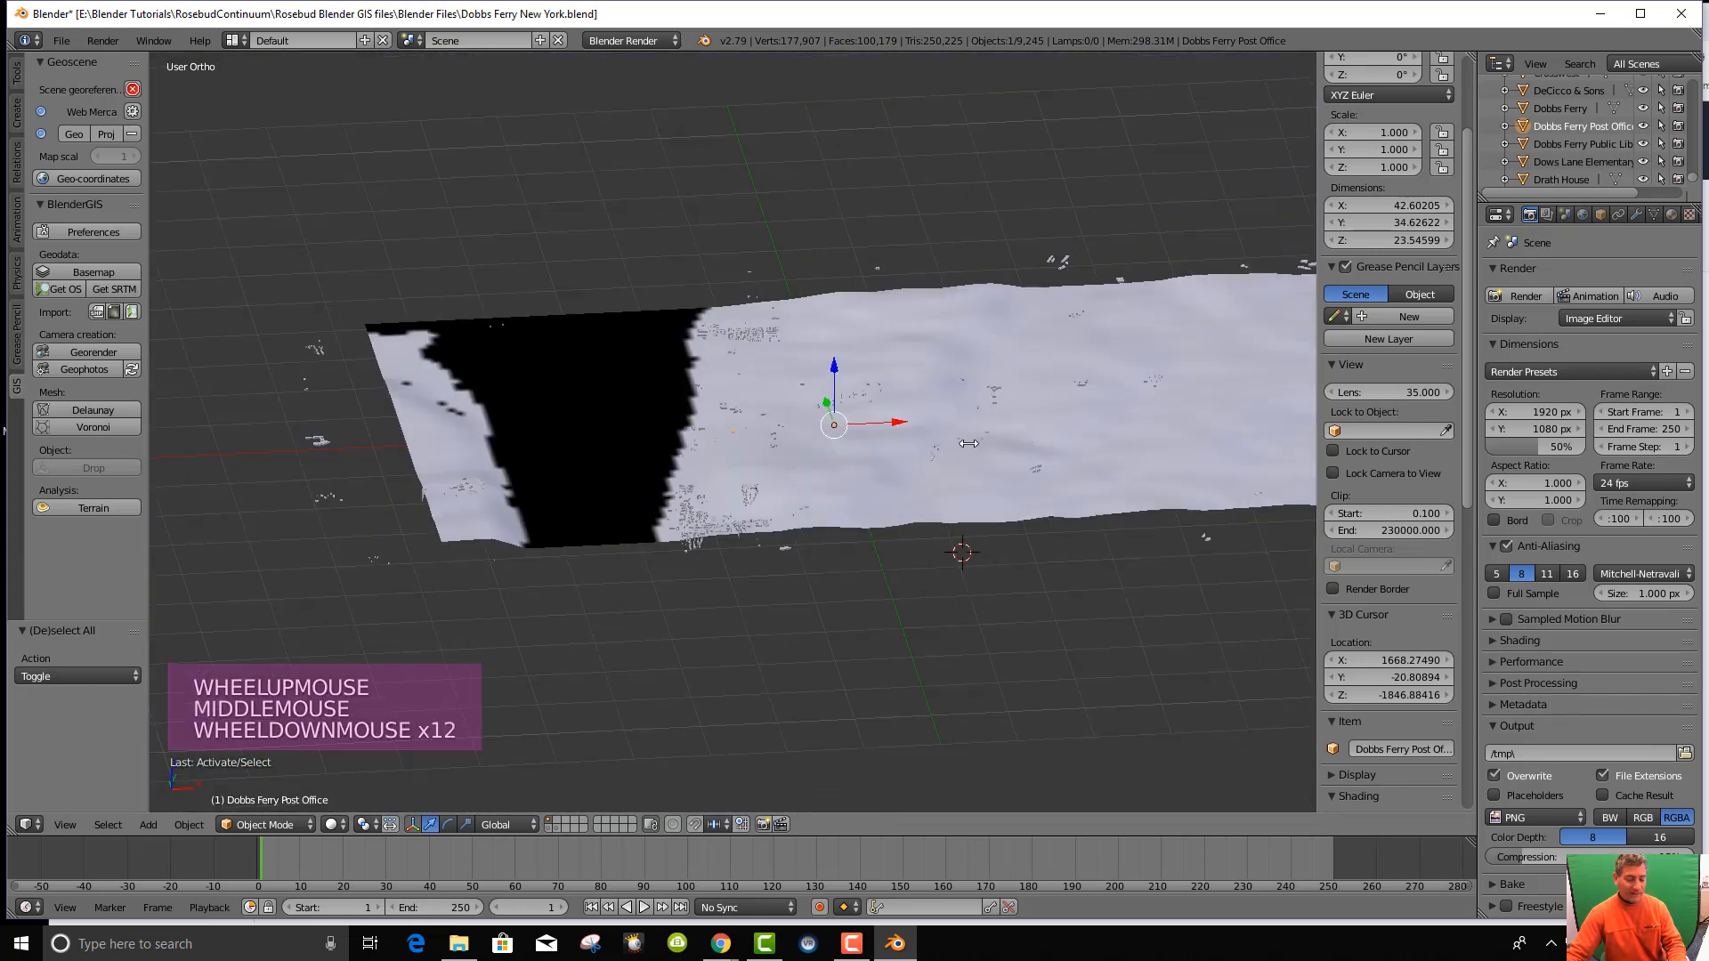
{"action": "key", "text": "KP_7"}
Take another oblique look at the terrain and snap back to the top view.
{"action": "scroll", "coordinate": [964, 462], "scroll_direction": "down", "scroll_amount": 3}
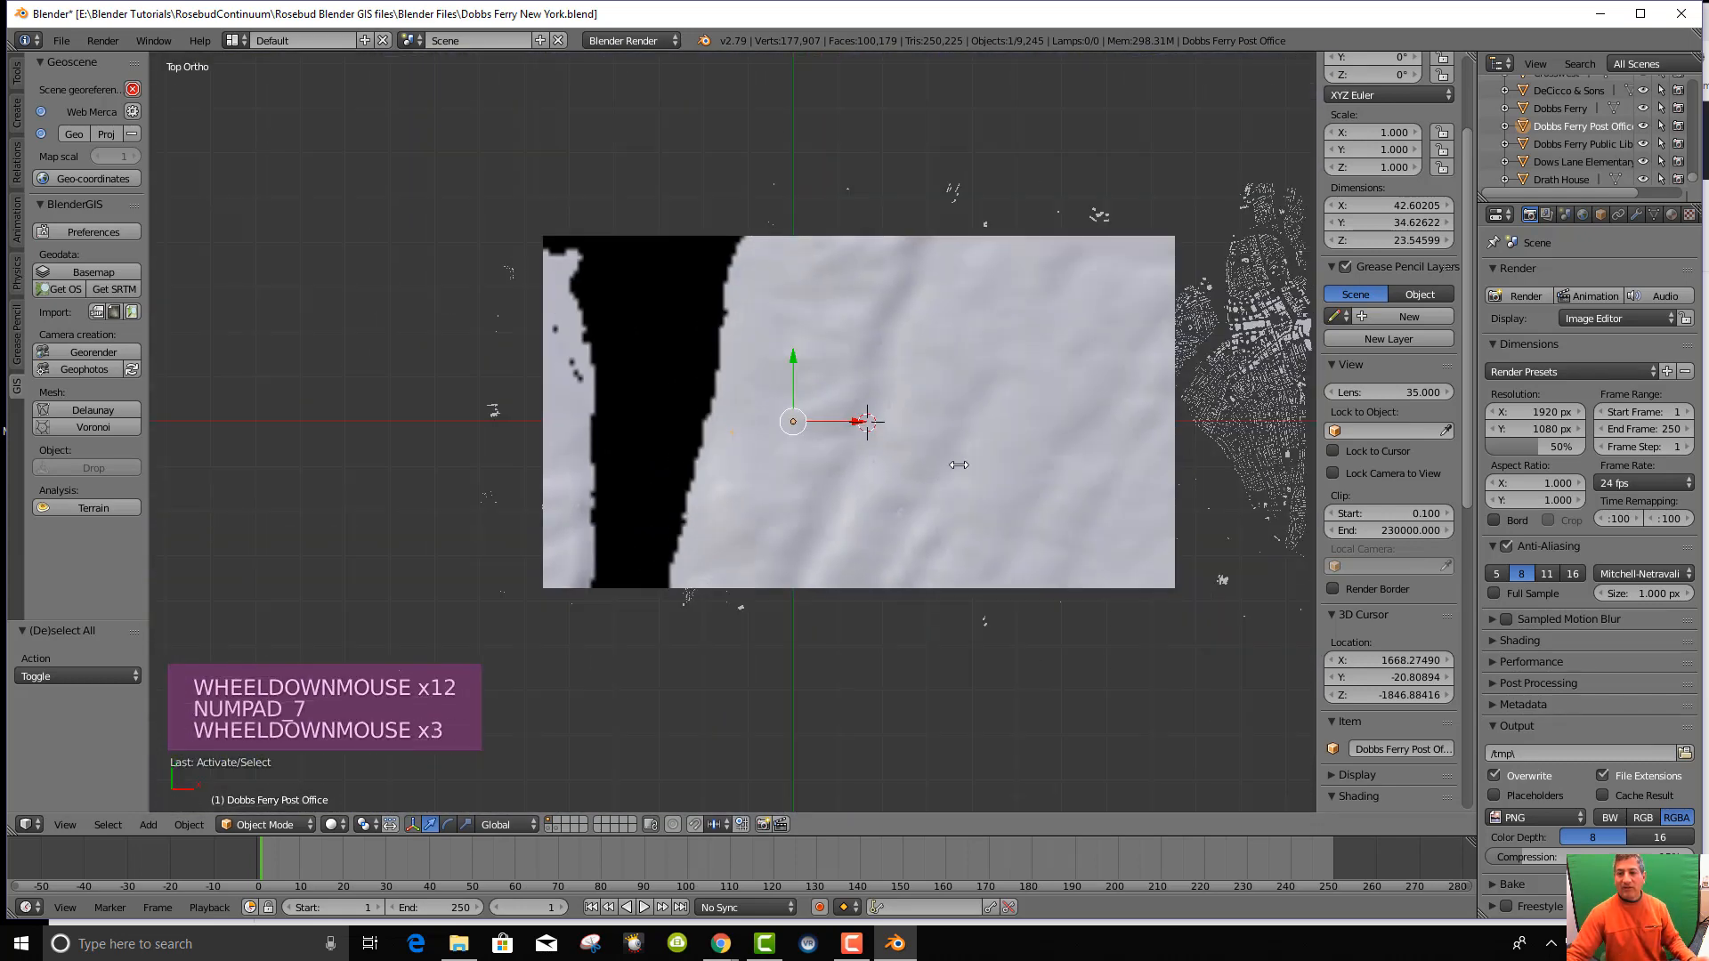
{"action": "scroll", "coordinate": [1020, 459], "scroll_direction": "up", "scroll_amount": 3}
{"action": "middle_click_drag", "start_coordinate": [1020, 460], "coordinate": [982, 402]}
{"action": "scroll", "coordinate": [962, 342], "scroll_direction": "up", "scroll_amount": 10}
{"action": "scroll", "coordinate": [962, 342], "scroll_direction": "down", "scroll_amount": 6}
{"action": "key", "text": "KP_7"}
Pan the top view left and select the DEM terrain plane.
{"action": "scroll", "coordinate": [927, 434], "scroll_direction": "down", "scroll_amount": 5}
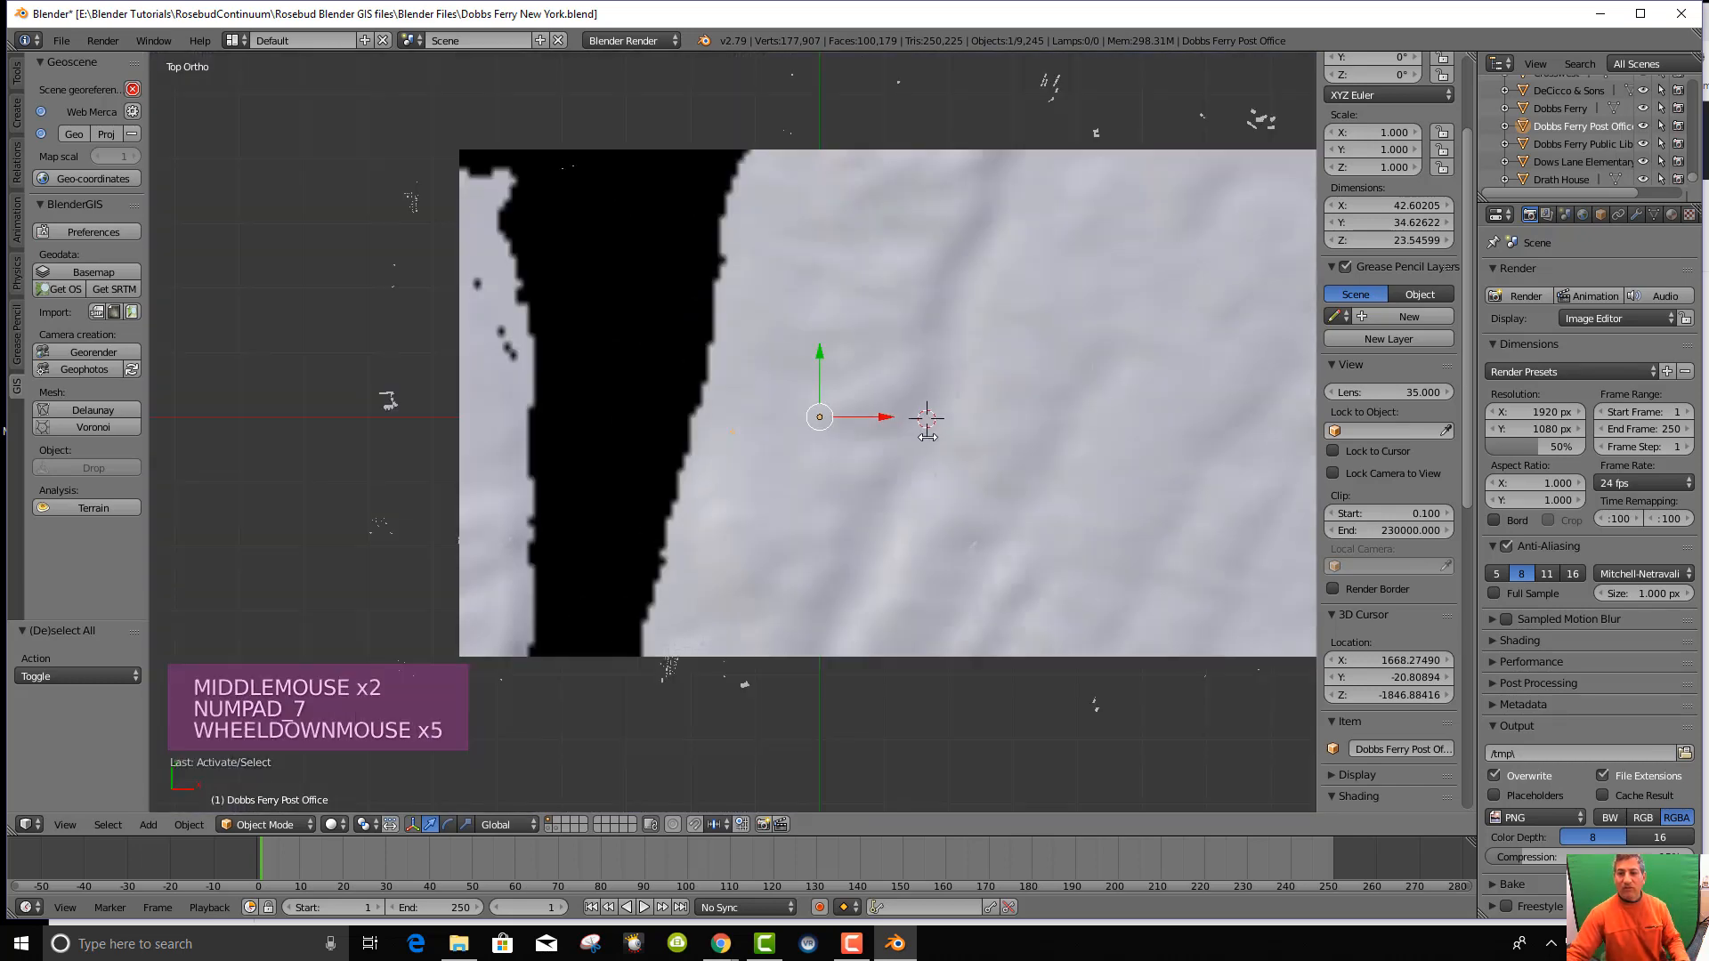
{"action": "middle_click_drag", "start_coordinate": [1015, 414], "coordinate": [794, 399], "text": "shift"}
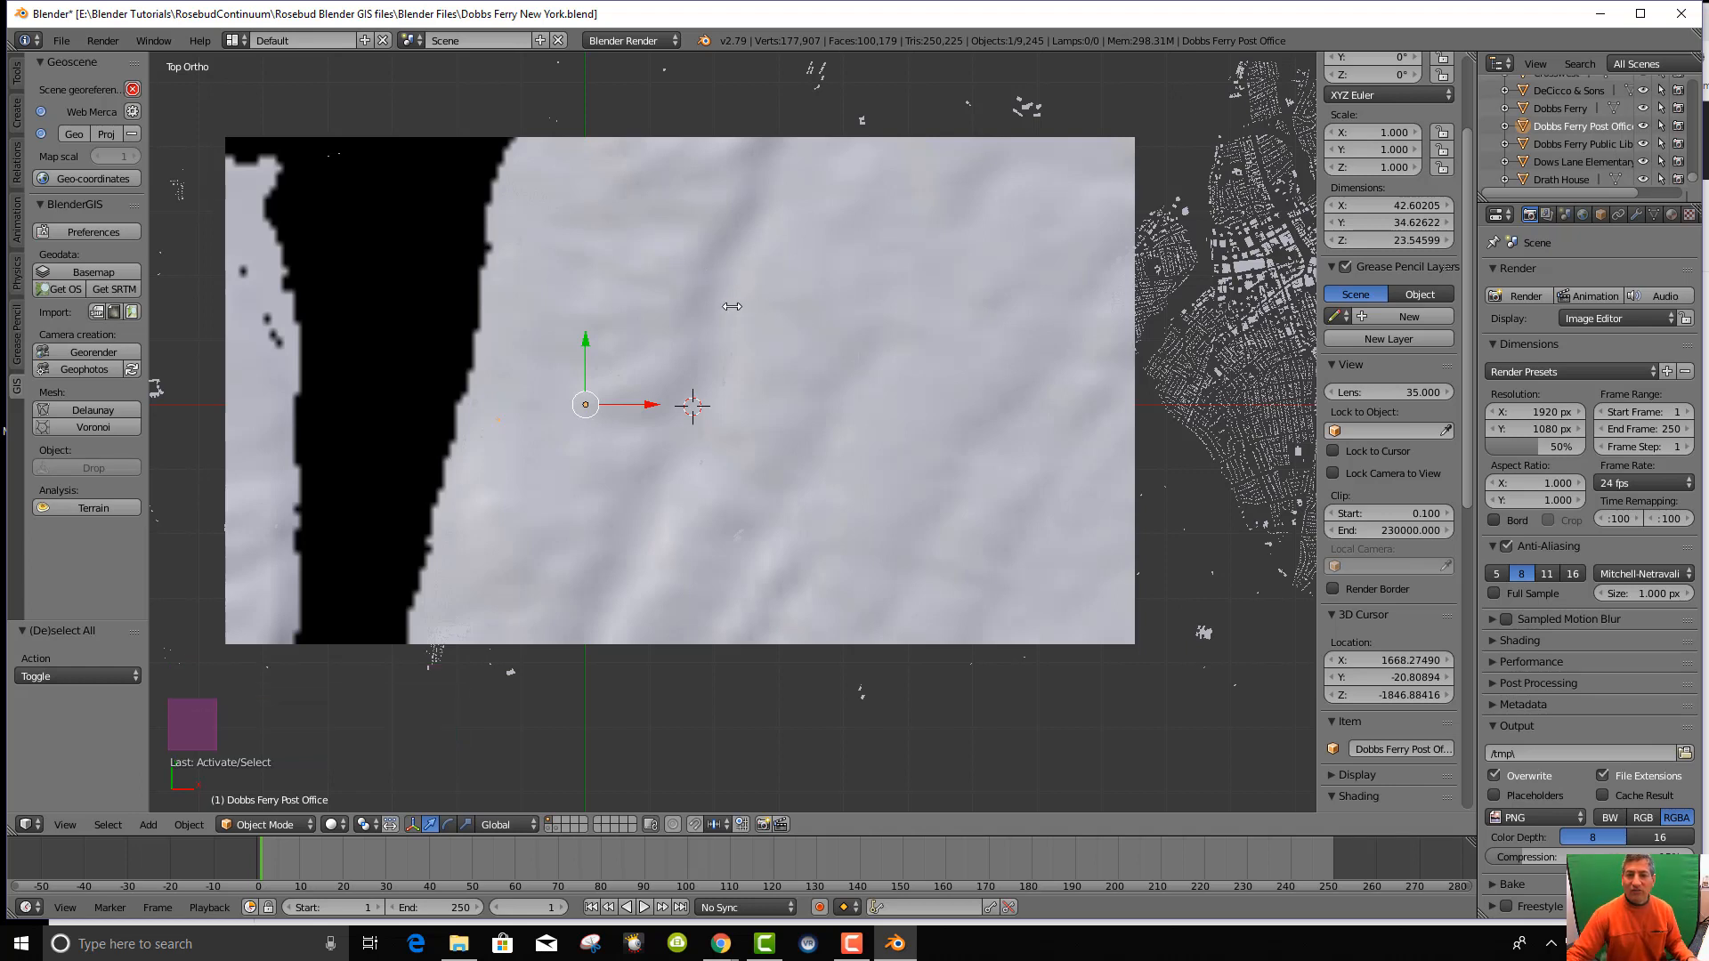
{"action": "right_click", "coordinate": [732, 306]}
Open the Get OSM options and dismiss them without importing, then bring up the screen layouts list.
{"action": "scroll", "coordinate": [1655, 125], "scroll_direction": "up", "scroll_amount": 5}
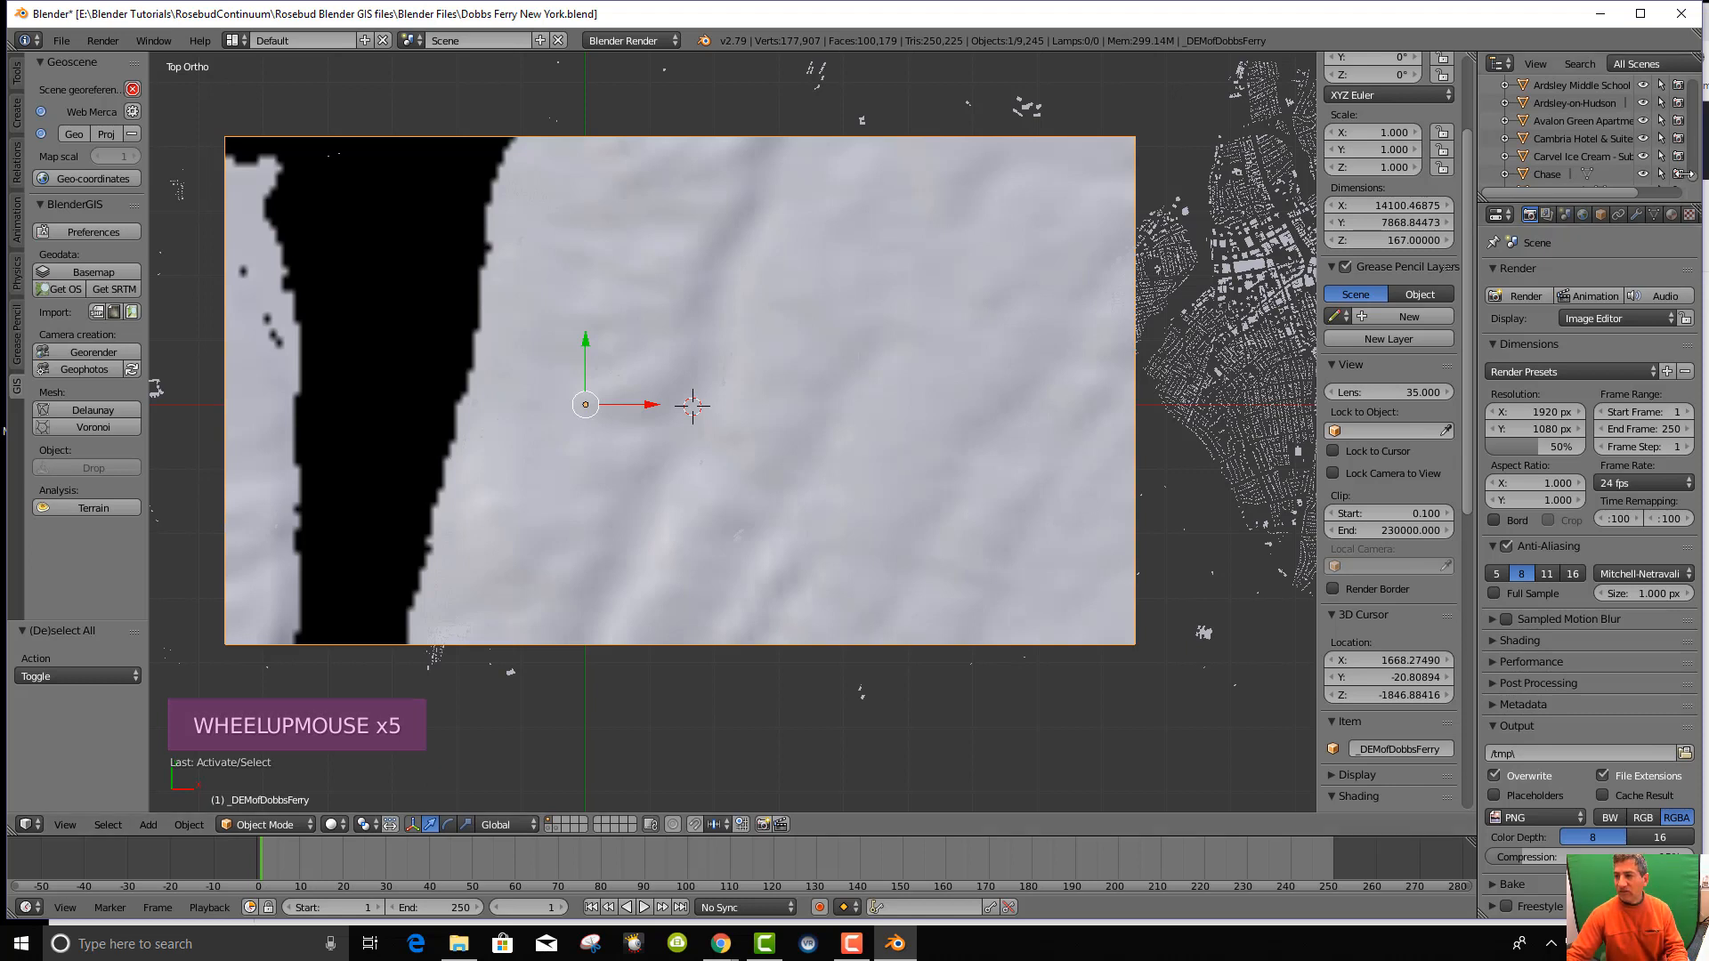
{"action": "left_click_drag", "start_coordinate": [1689, 156], "coordinate": [1690, 176]}
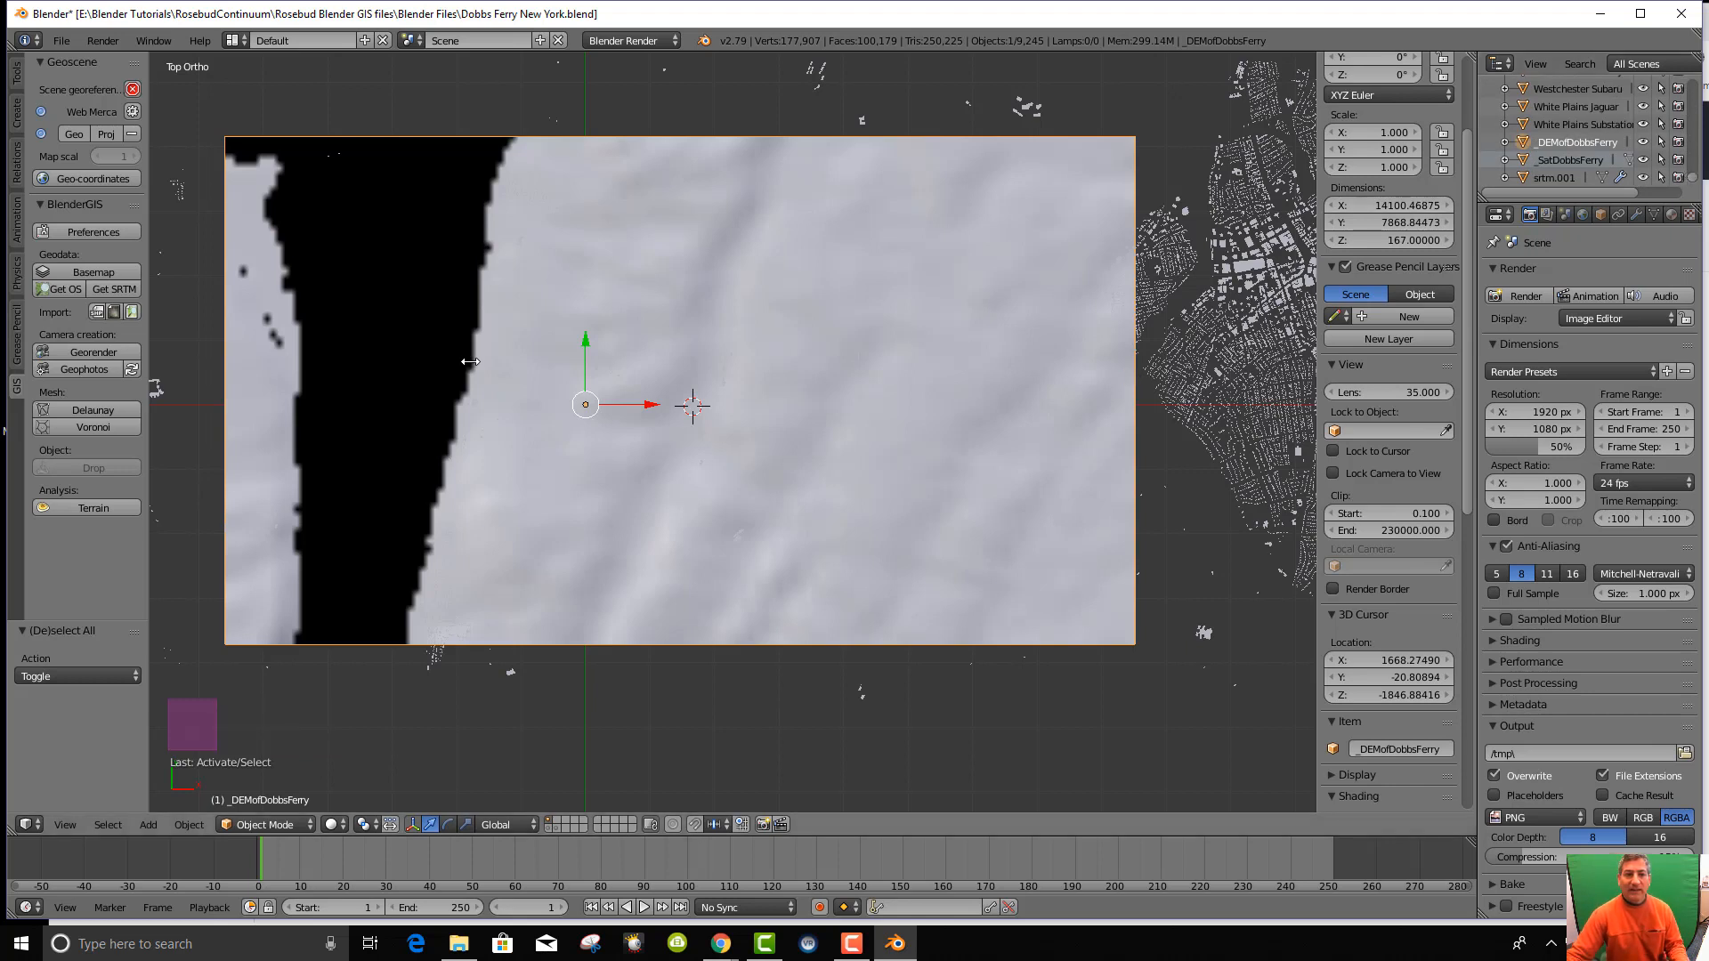
{"action": "left_click", "coordinate": [66, 289]}
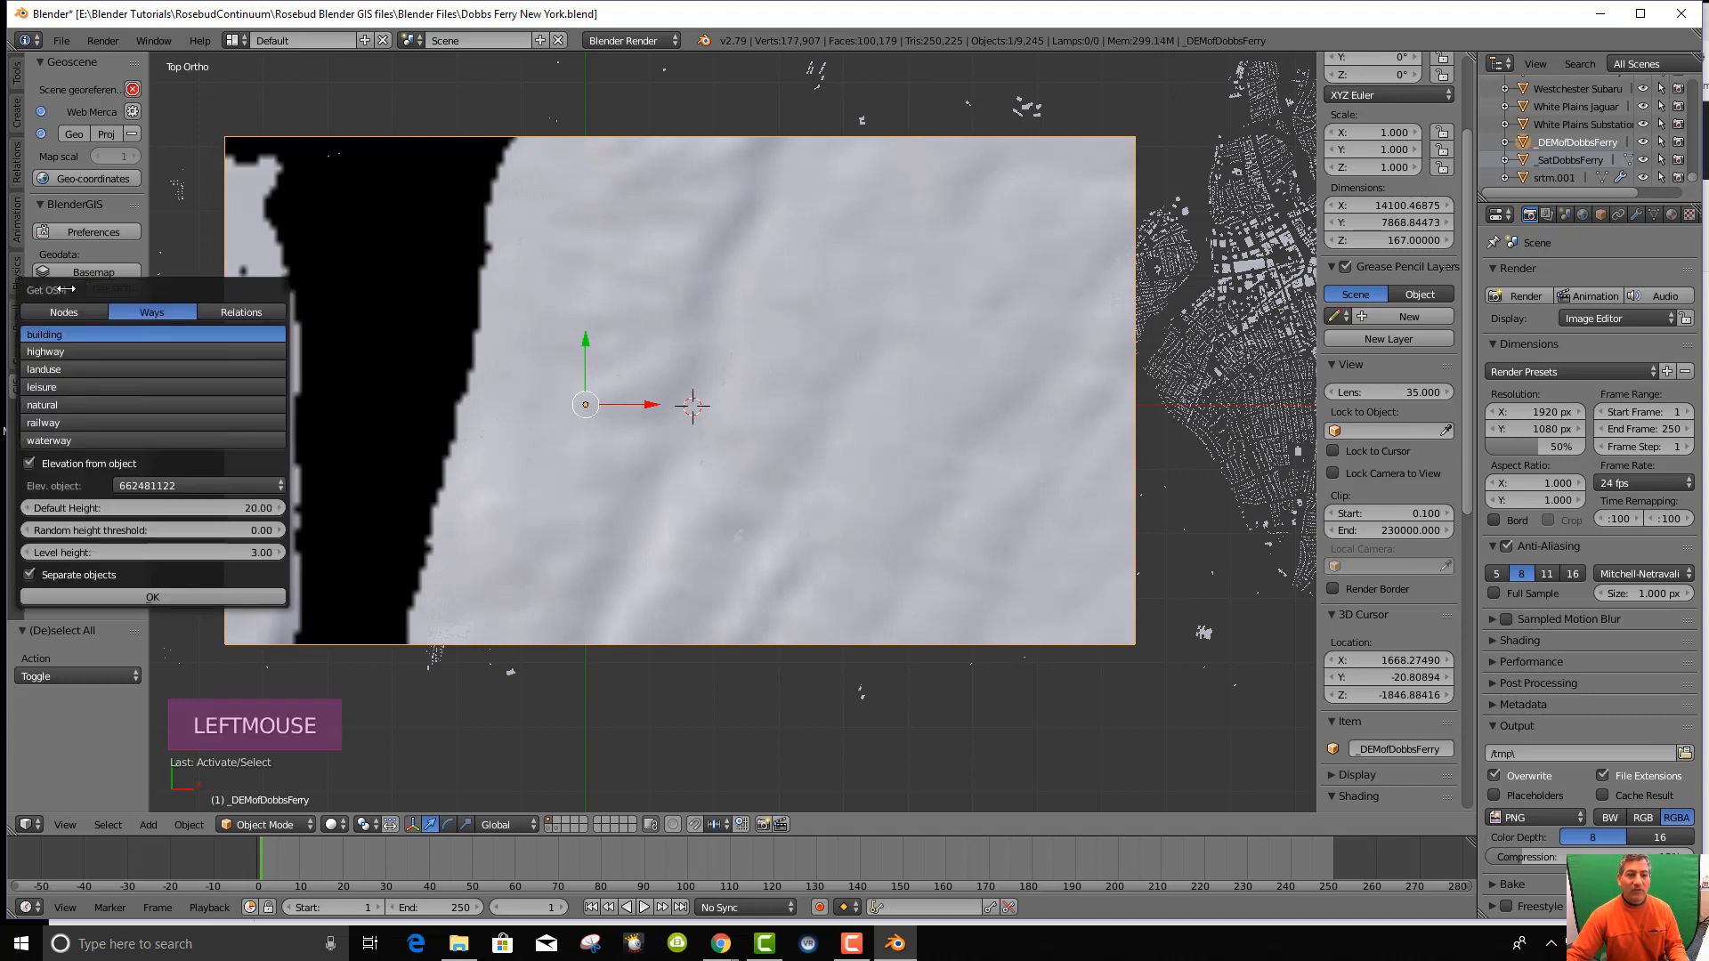
{"action": "left_click", "coordinate": [839, 719]}
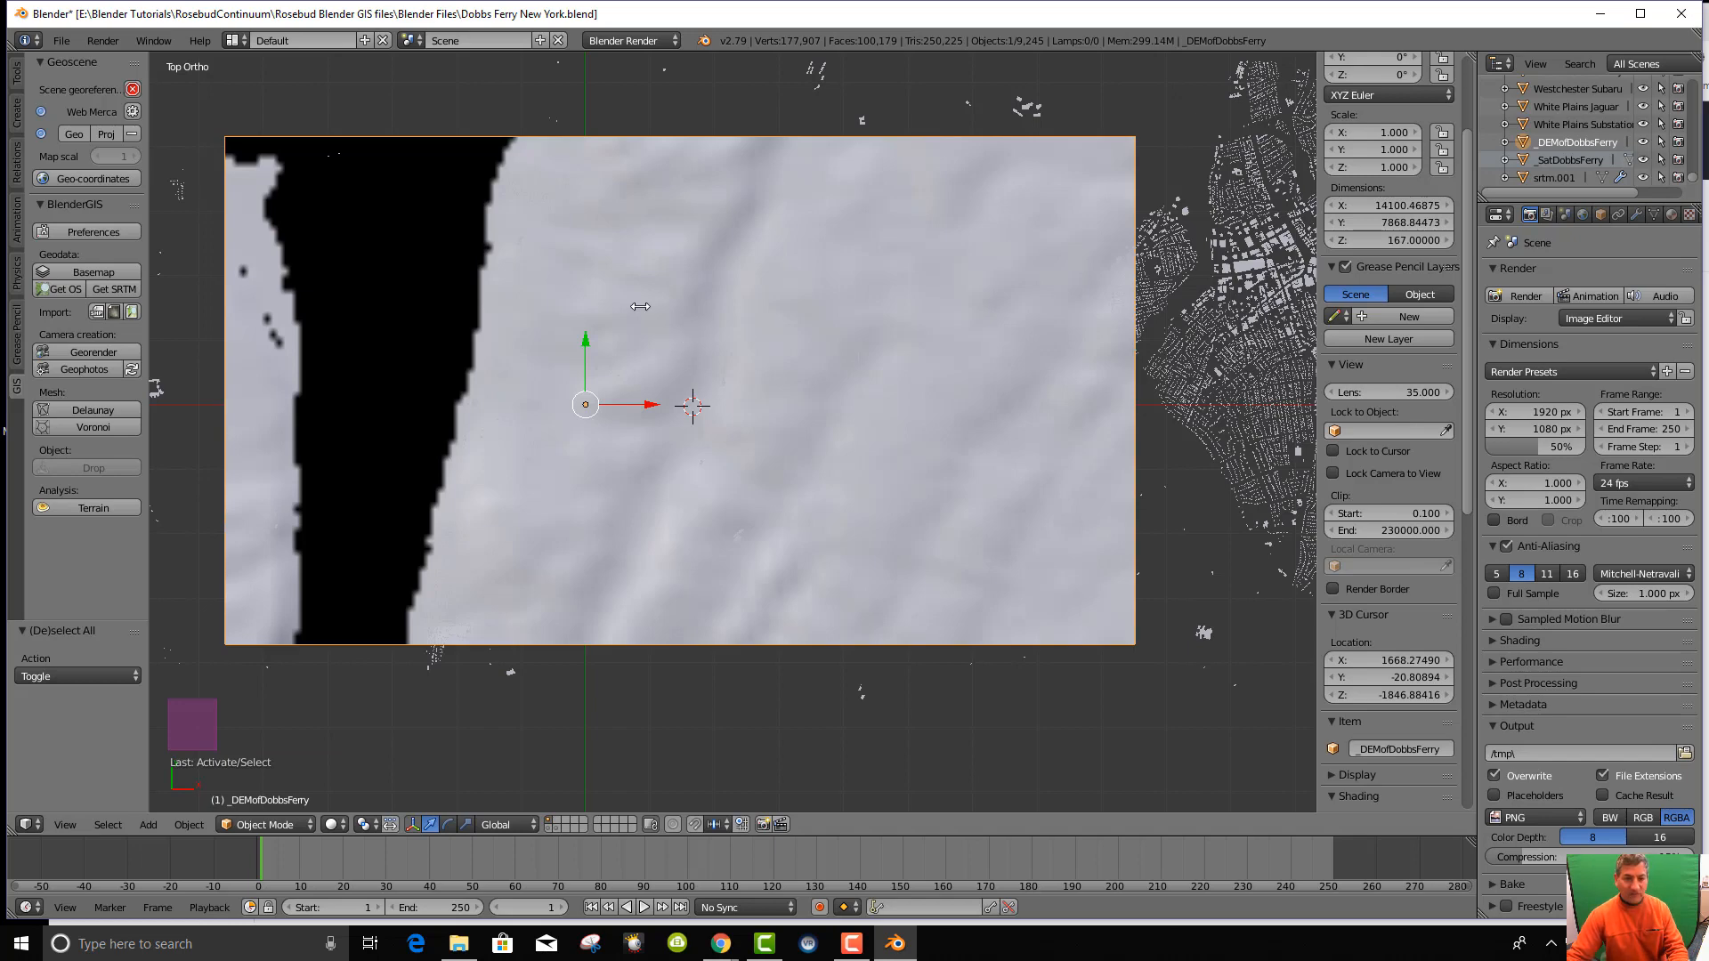
{"action": "left_click", "coordinate": [234, 41]}
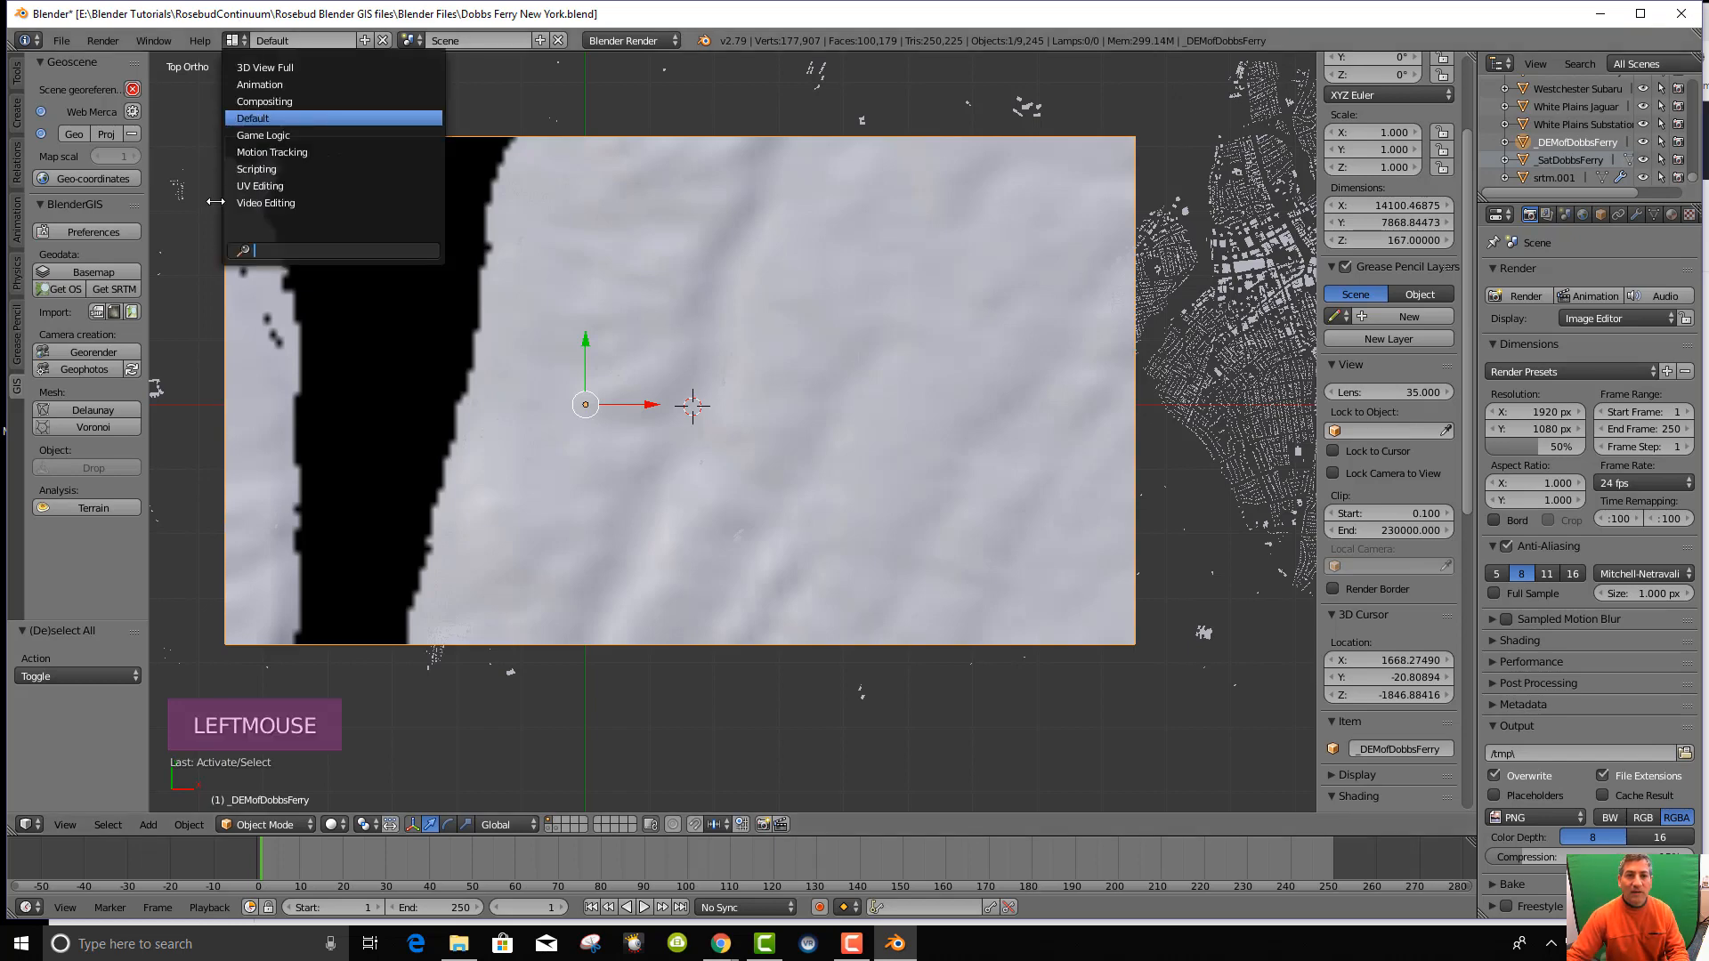
Switch to the UV Editing layout in Top Ortho view and zoom out.
{"action": "left_click", "coordinate": [246, 188]}
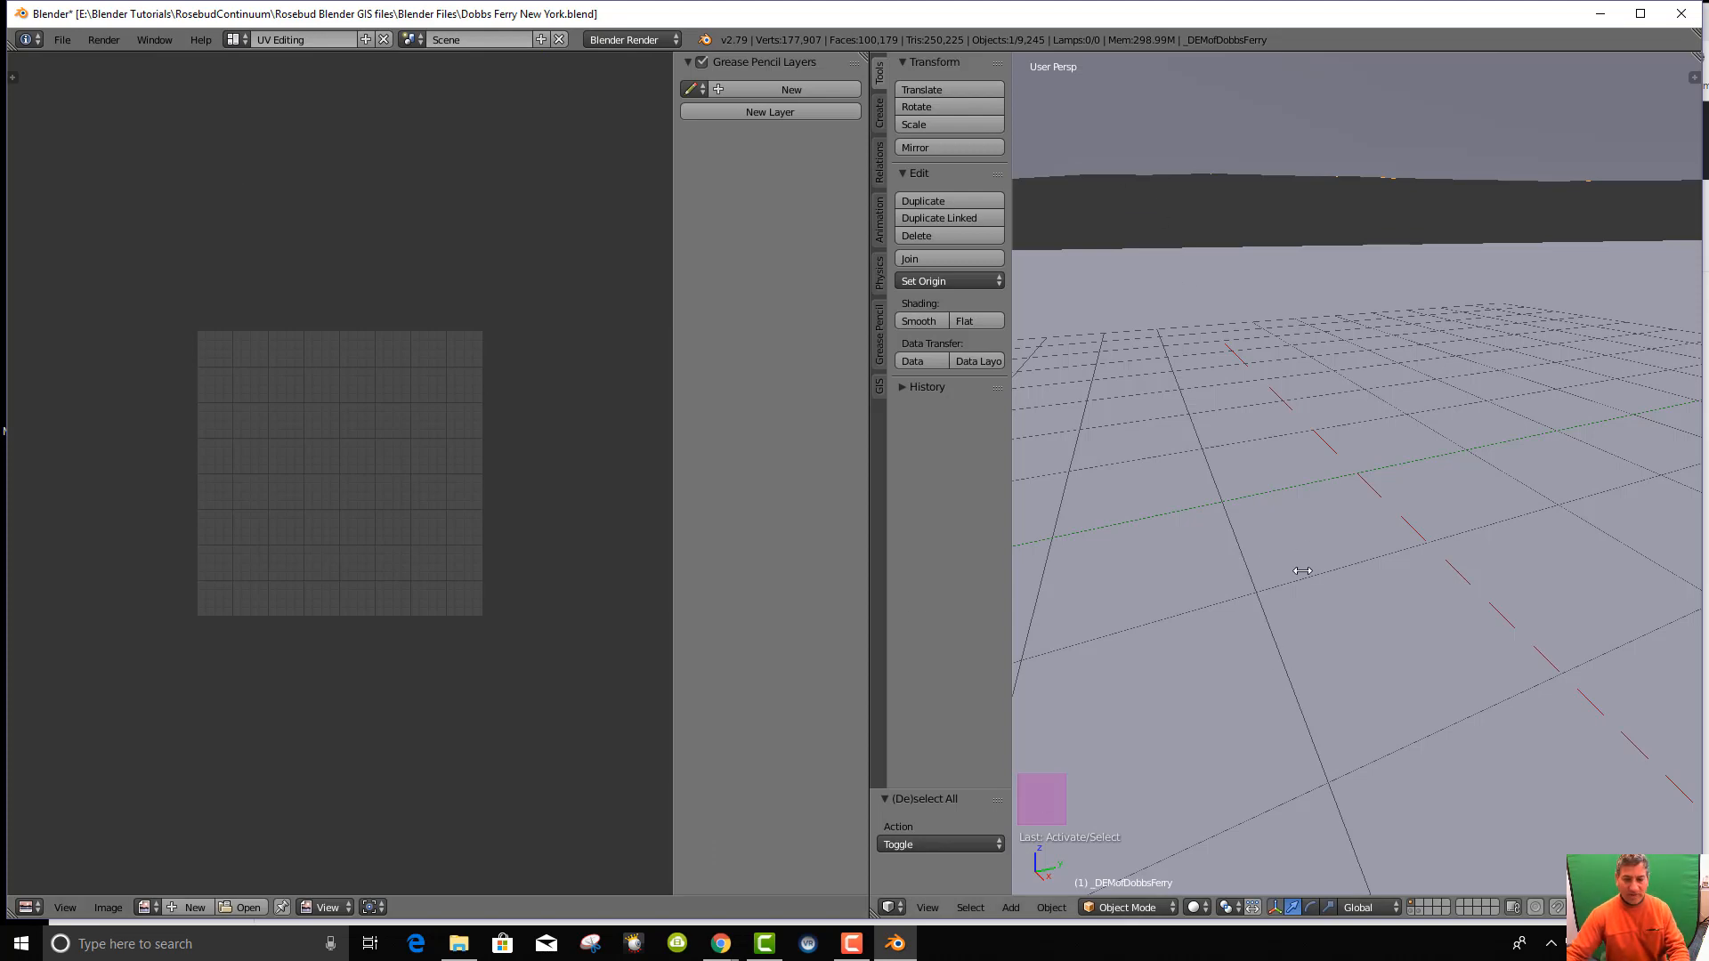
{"action": "key", "text": "KP_7"}
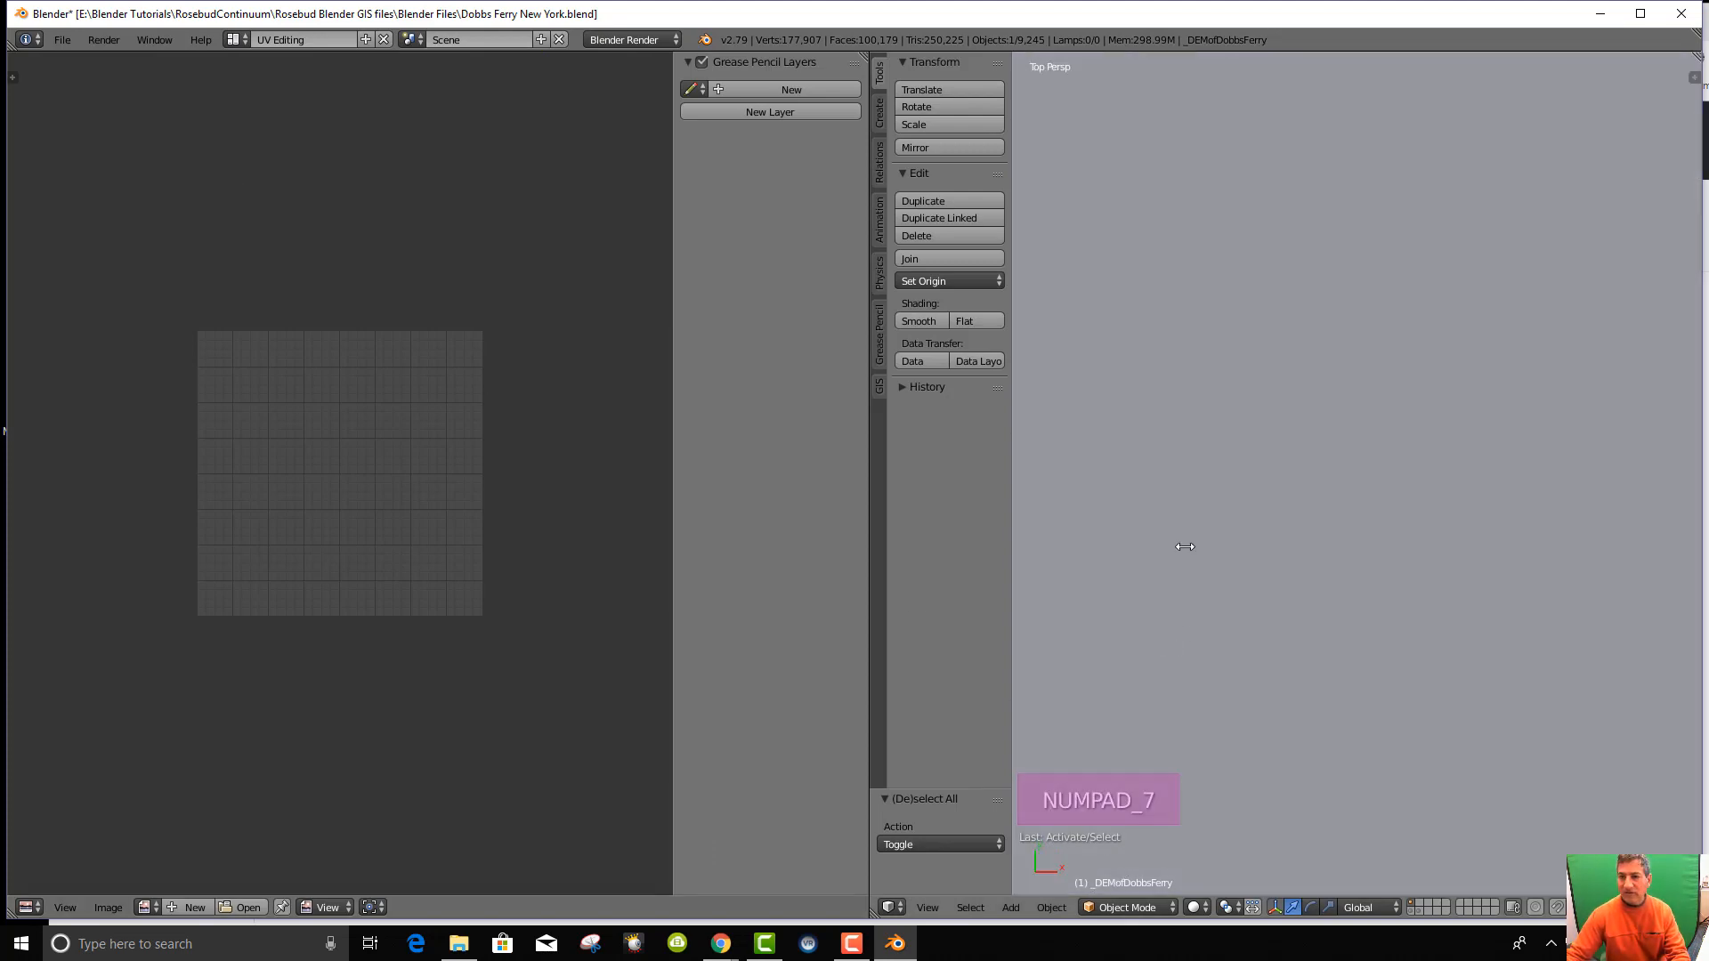
{"action": "key", "text": "KP_5"}
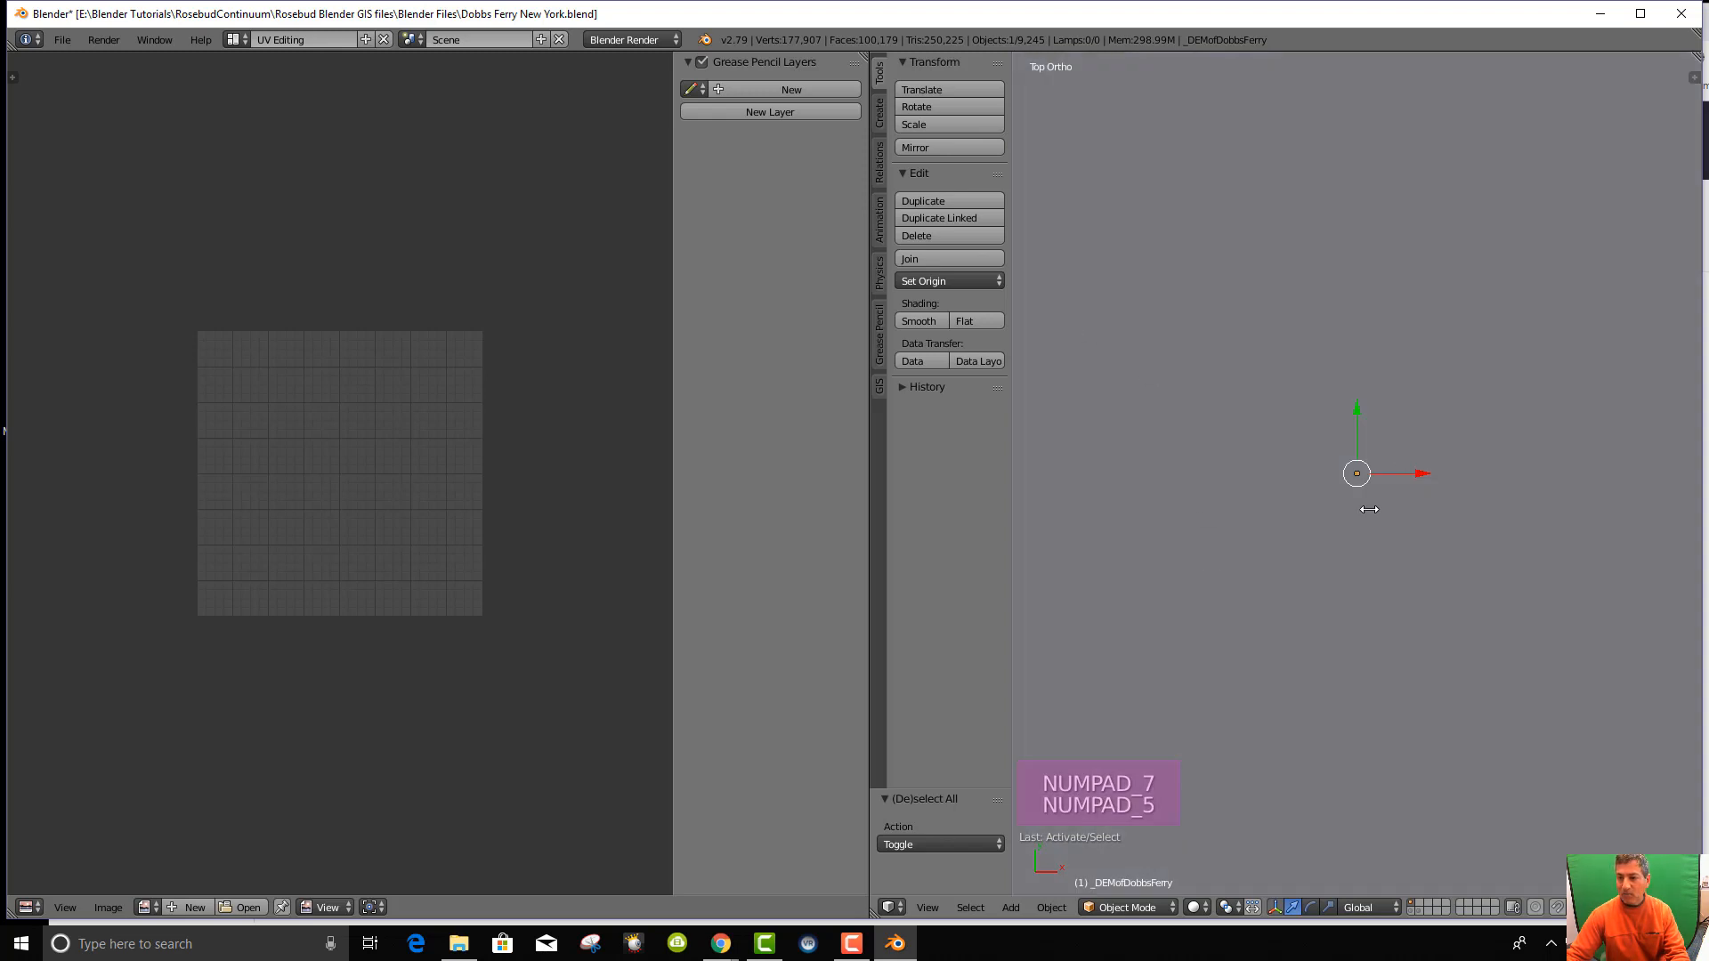
{"action": "scroll", "coordinate": [1364, 504], "scroll_direction": "down", "scroll_amount": 11}
{"action": "scroll", "coordinate": [1351, 488], "scroll_direction": "down", "scroll_amount": 16}
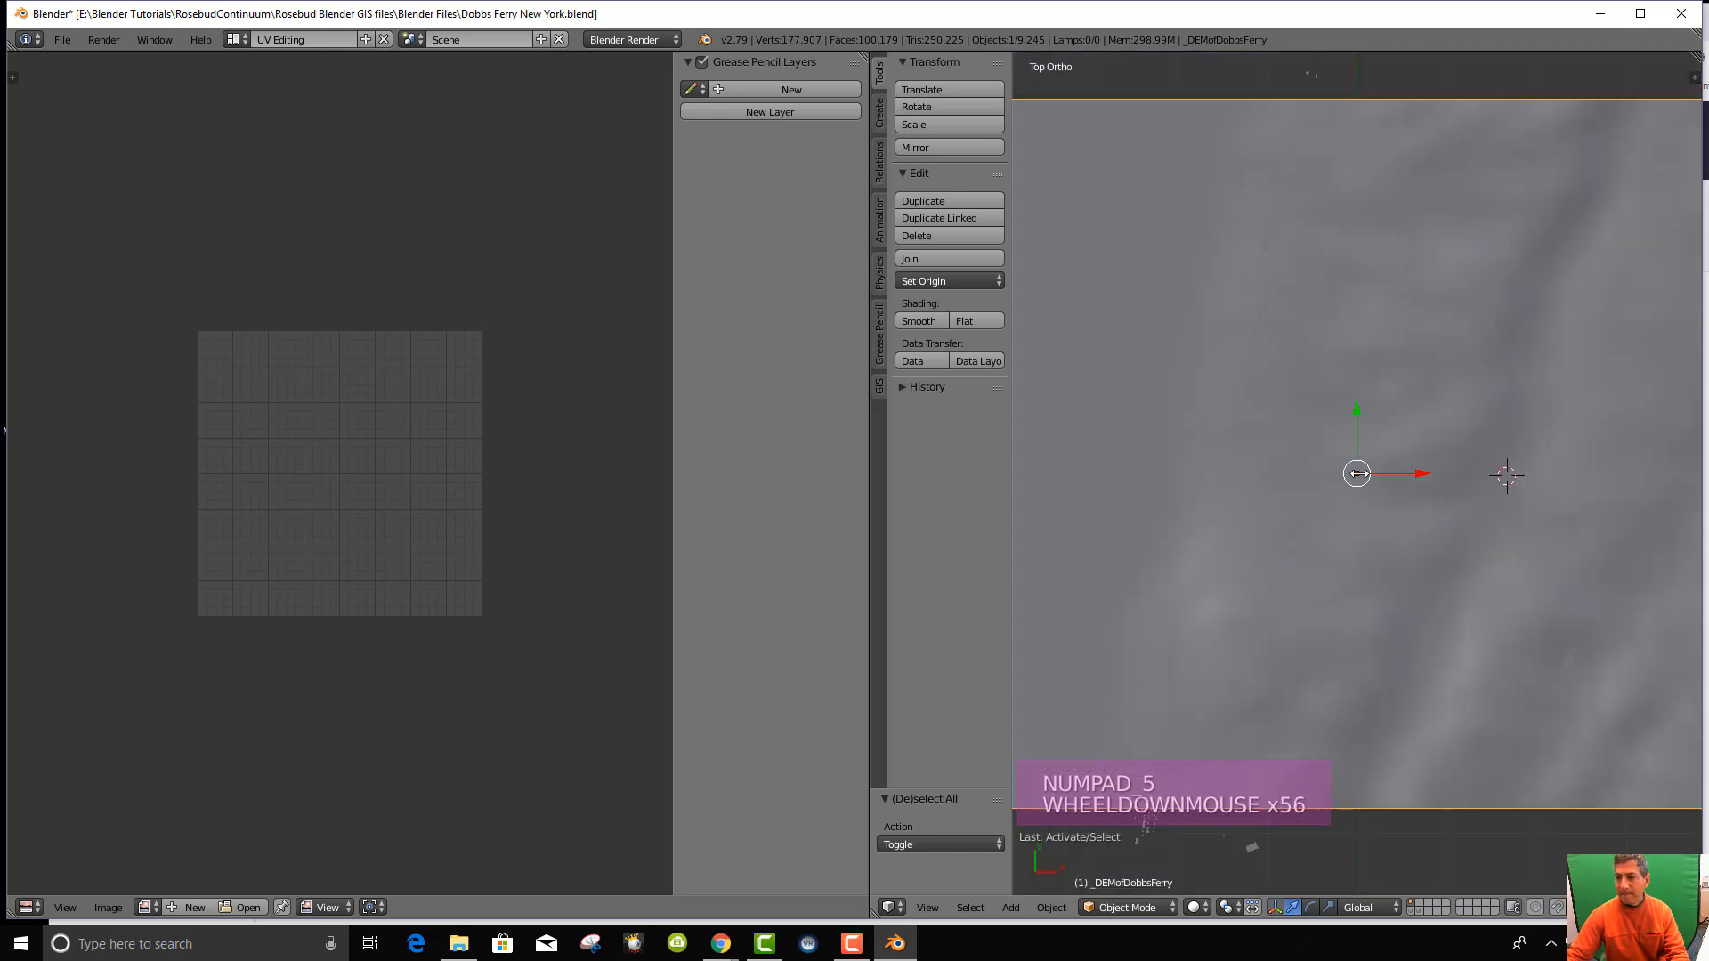
{"action": "scroll", "coordinate": [1359, 474], "scroll_direction": "down", "scroll_amount": 16}
Orbit to see the terrain edge-on, then return to the top view, zoomed out.
{"action": "middle_click", "coordinate": [1401, 659]}
{"action": "scroll", "coordinate": [1407, 676], "scroll_direction": "down", "scroll_amount": 15}
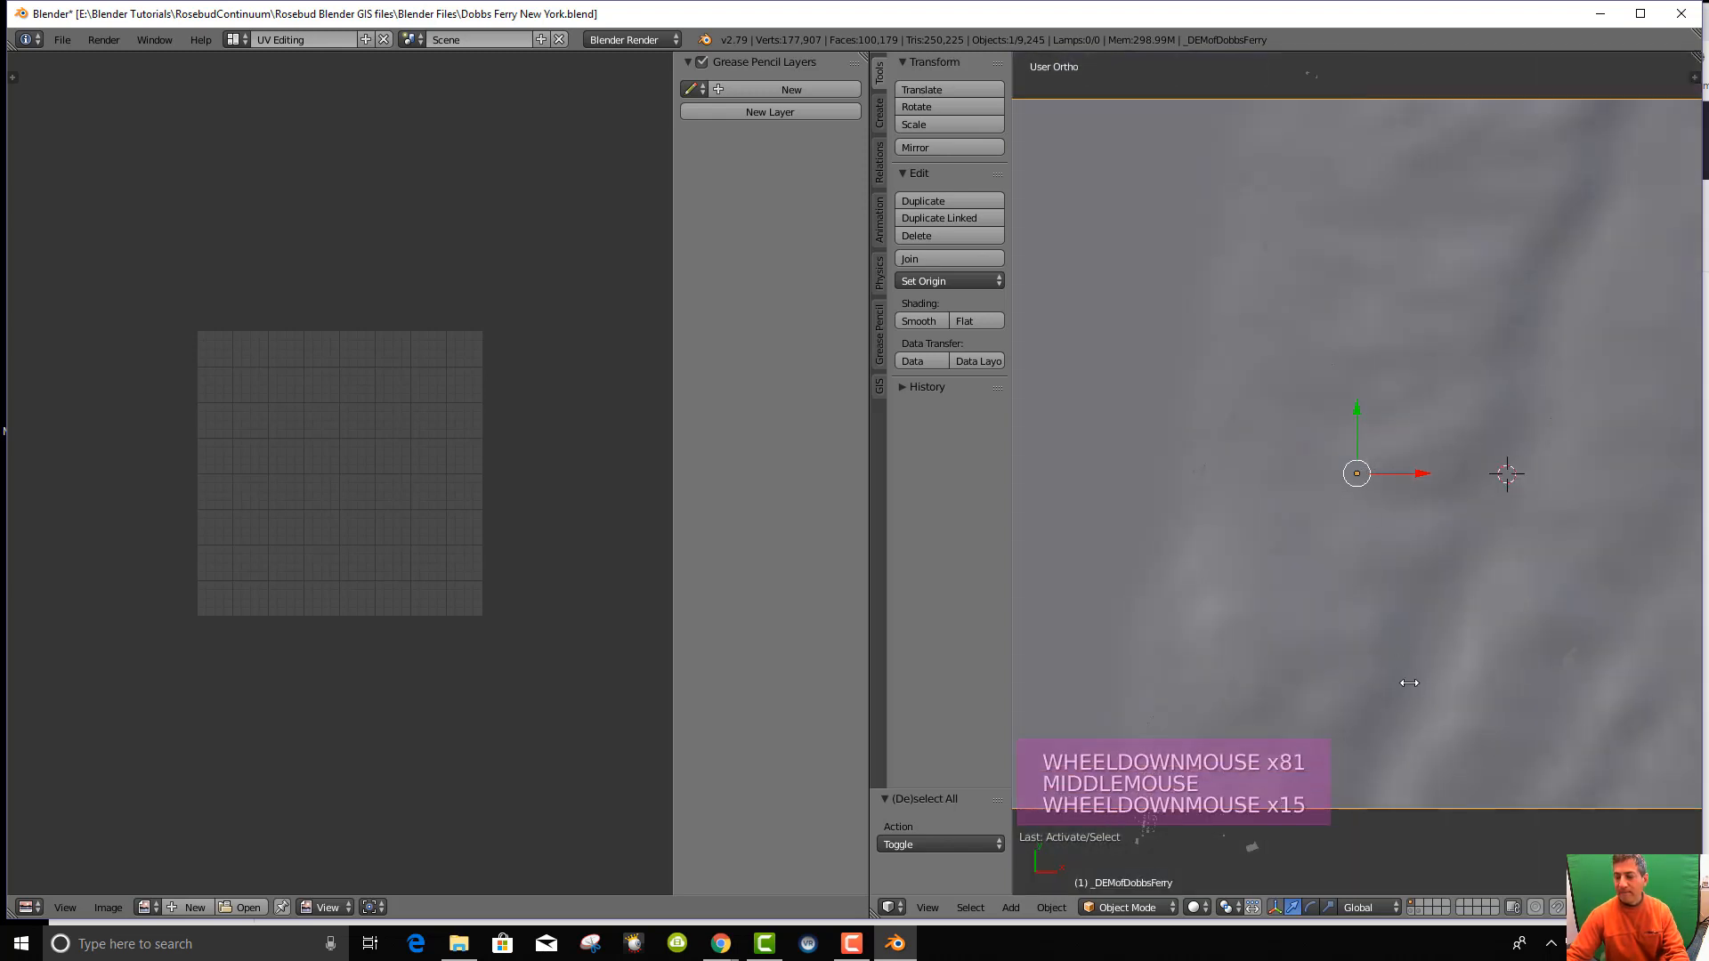
{"action": "scroll", "coordinate": [1409, 687], "scroll_direction": "down", "scroll_amount": 9}
{"action": "middle_click_drag", "start_coordinate": [1410, 687], "coordinate": [1404, 783]}
{"action": "scroll", "coordinate": [1404, 784], "scroll_direction": "down", "scroll_amount": 2}
{"action": "scroll", "coordinate": [1405, 617], "scroll_direction": "up", "scroll_amount": 5}
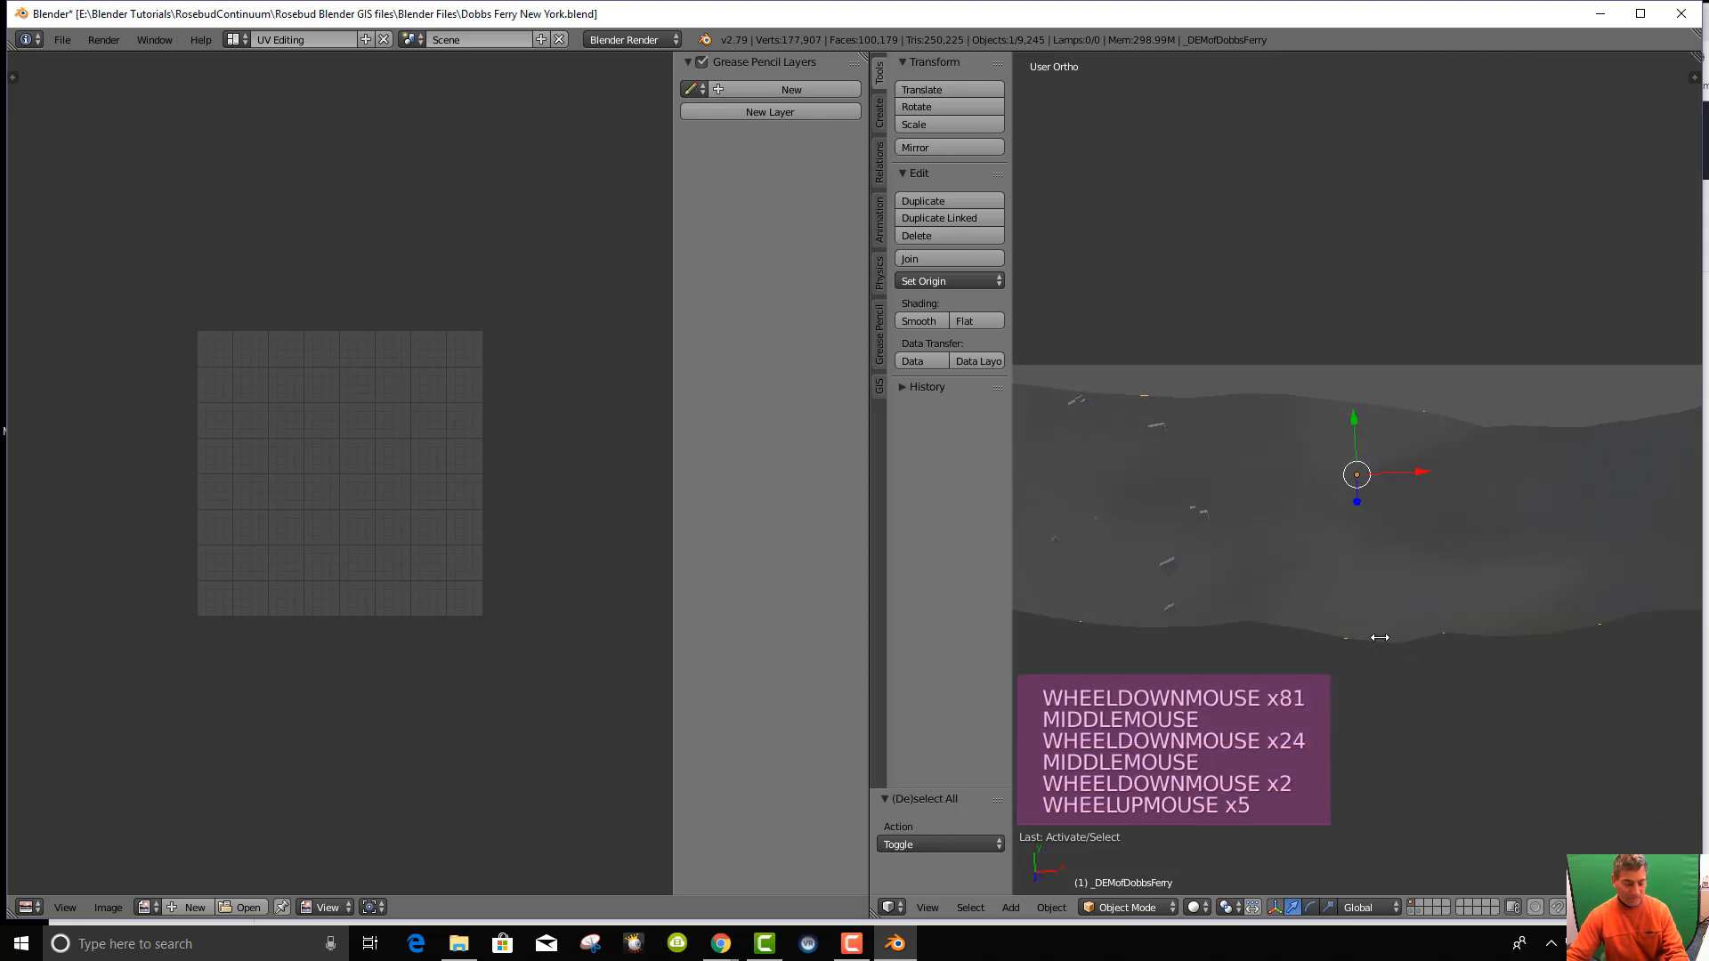
{"action": "key", "text": "KP_7"}
{"action": "scroll", "coordinate": [1376, 569], "scroll_direction": "down", "scroll_amount": 20}
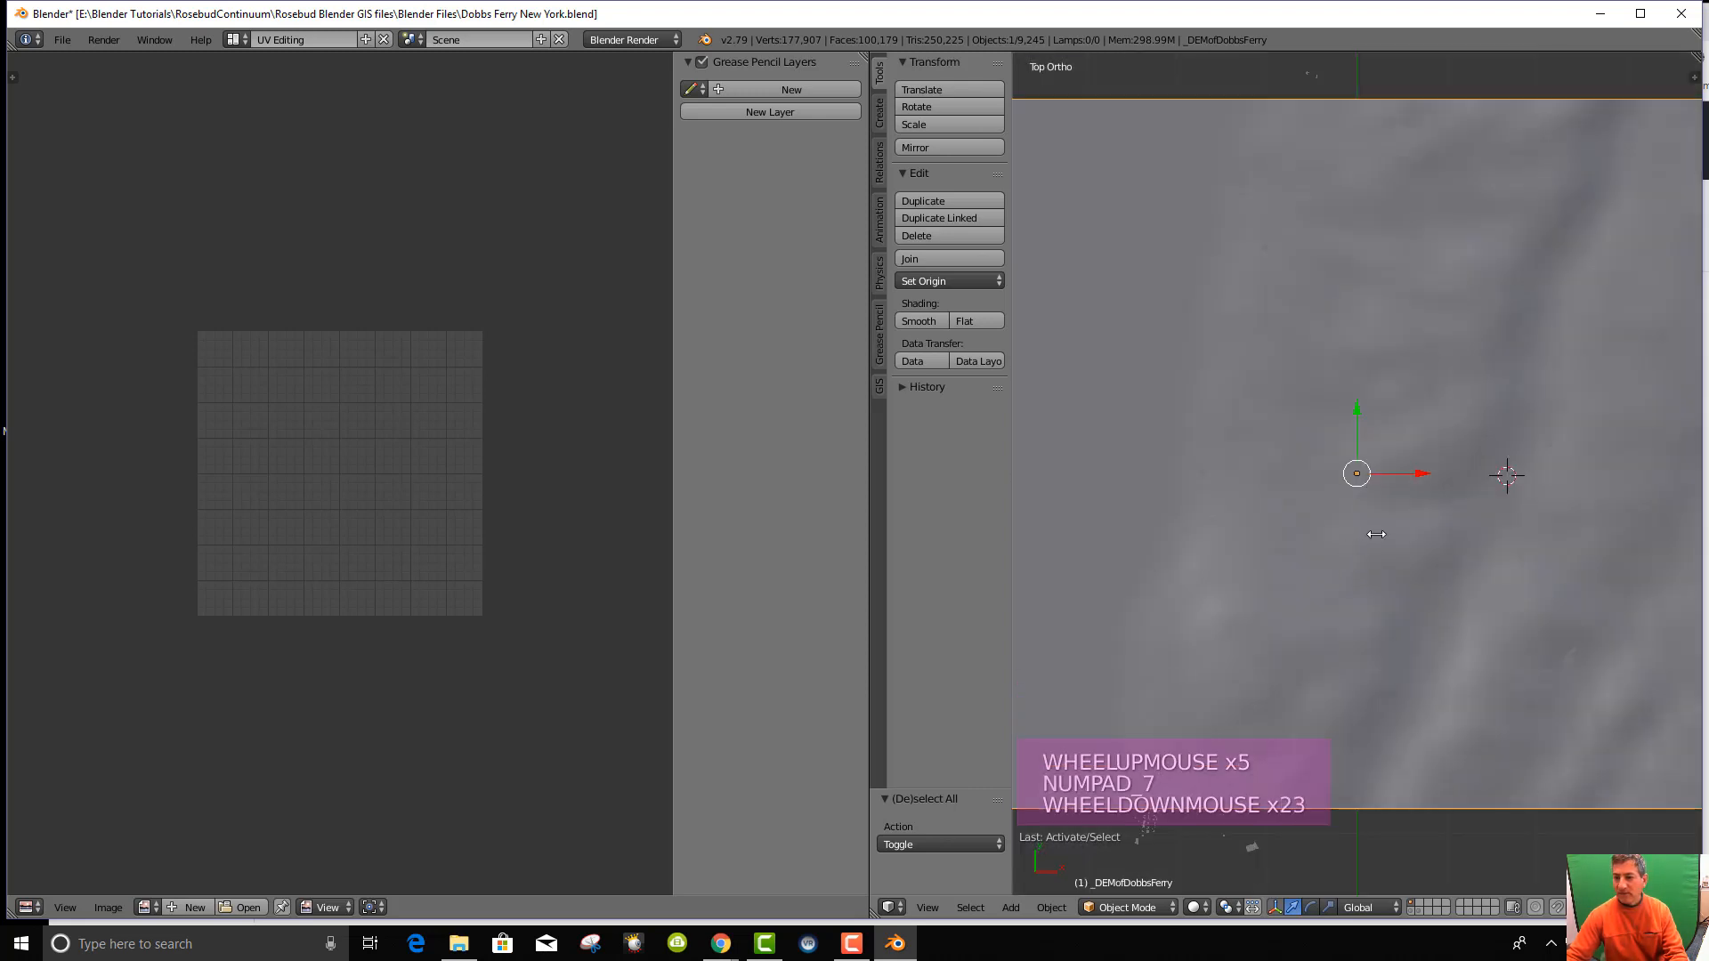
{"action": "scroll", "coordinate": [1376, 534], "scroll_direction": "down", "scroll_amount": 7}
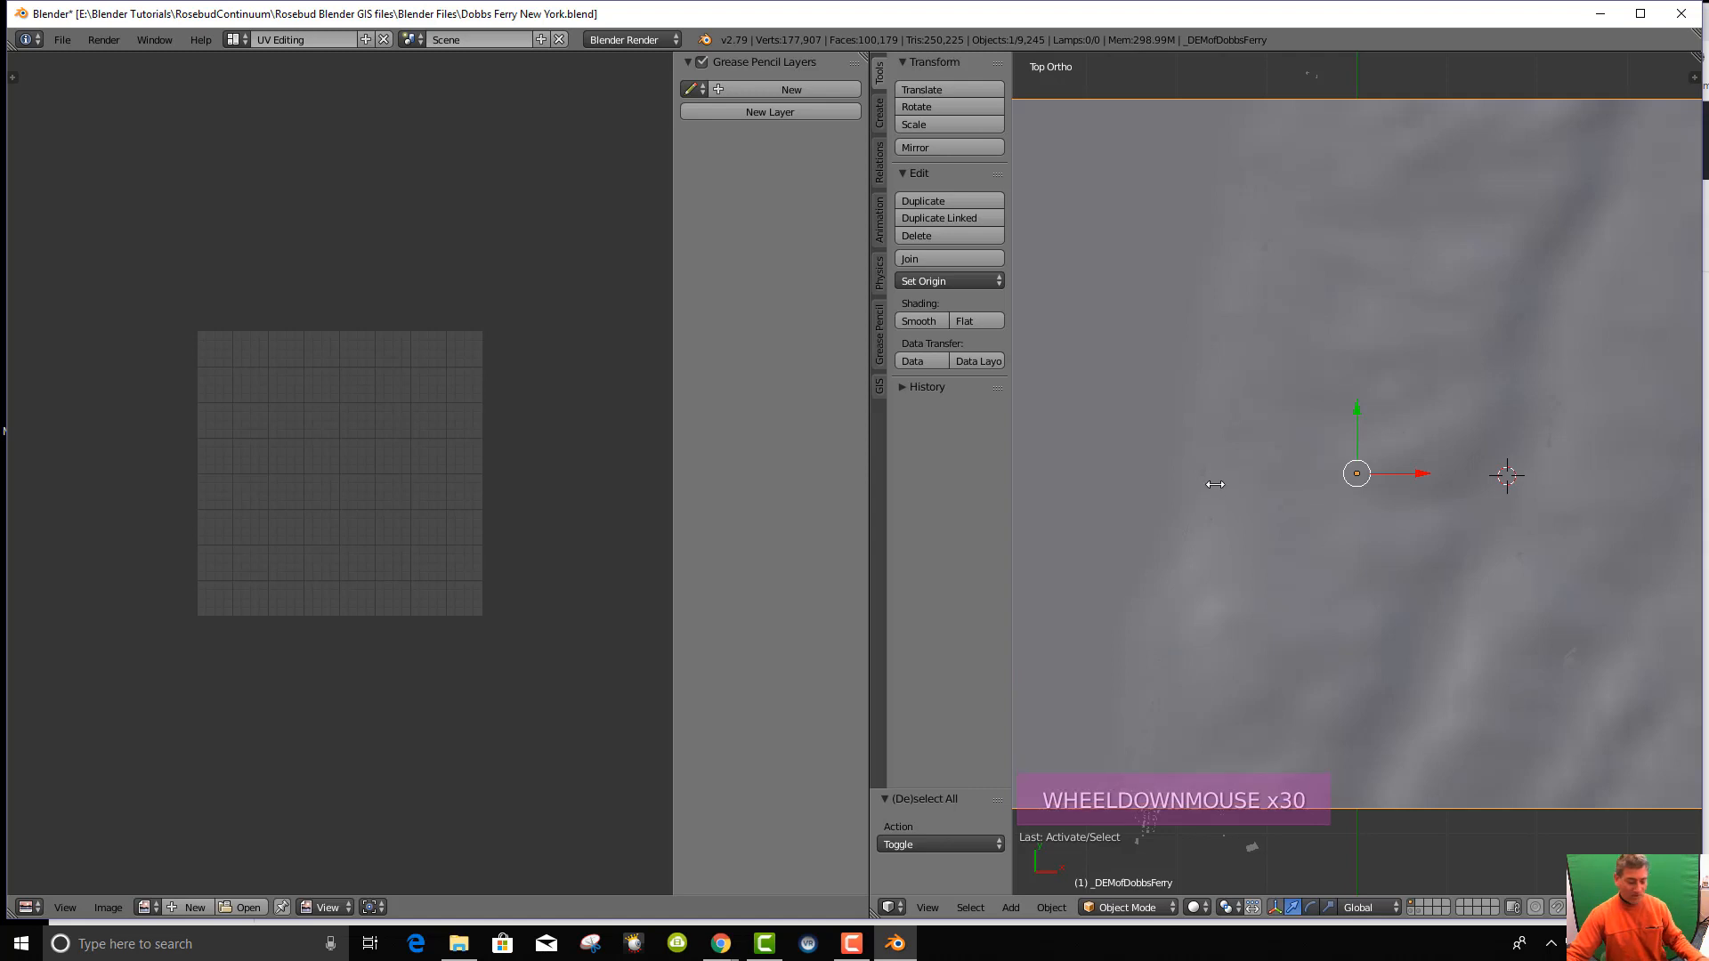
Put the terrain in Edit Mode and select all its mesh so srtm_bgis.tif shows.
{"action": "left_click", "coordinate": [1128, 907]}
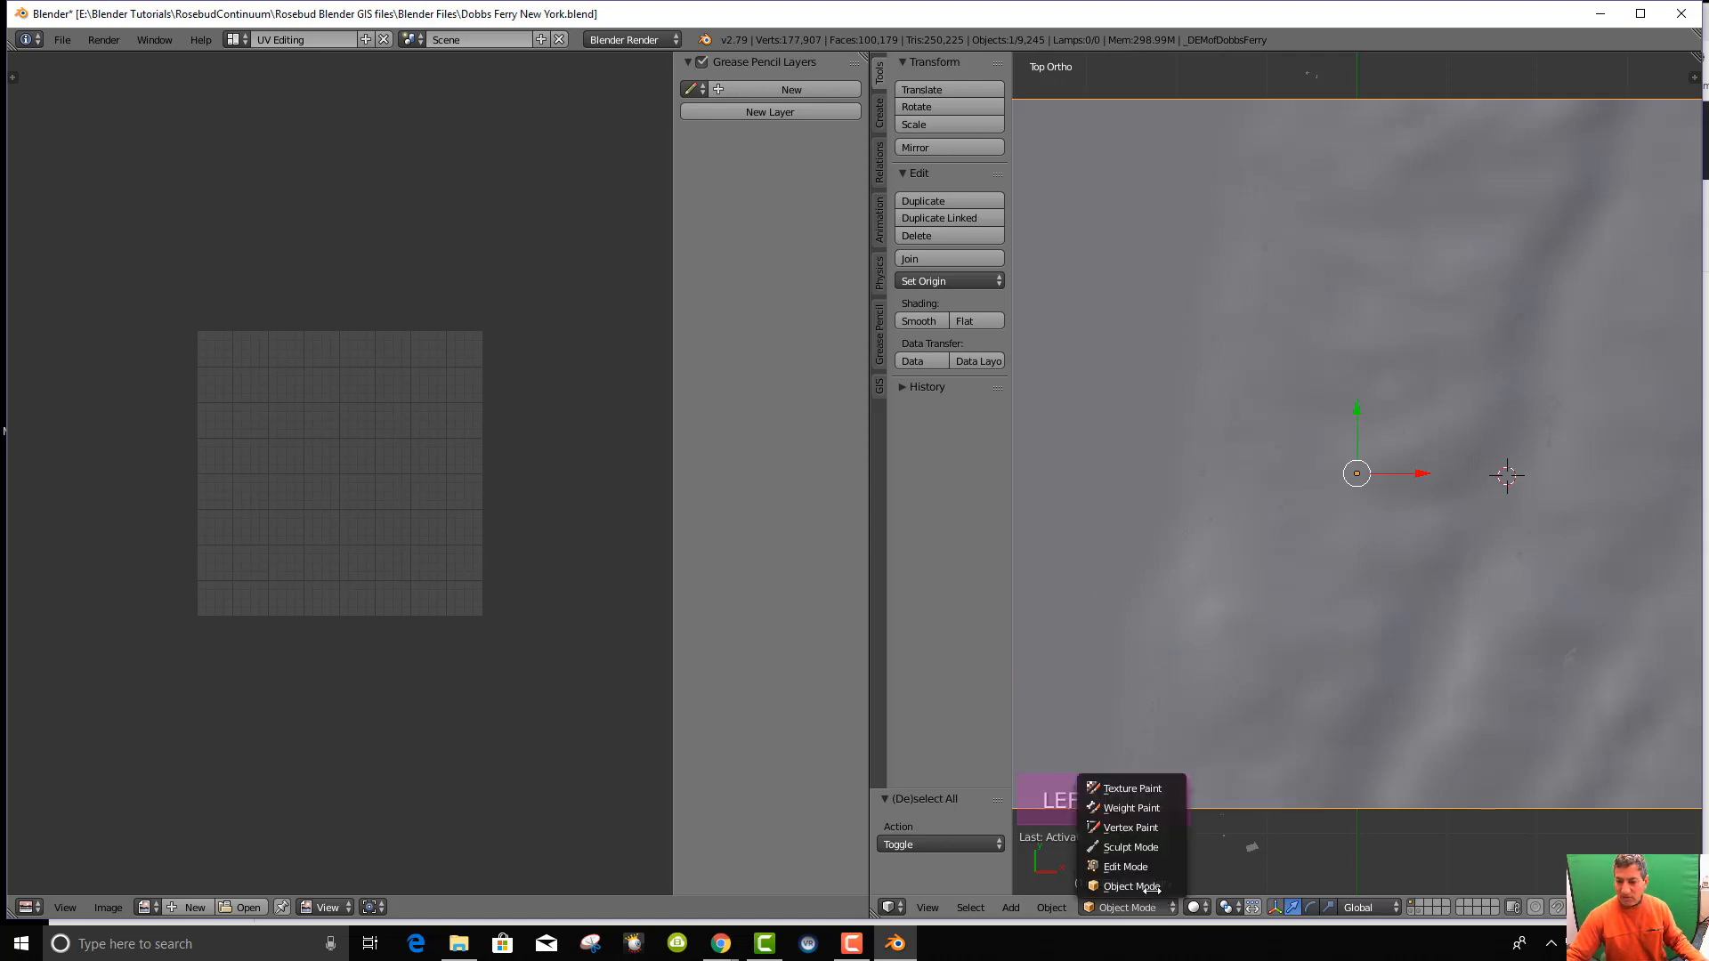
{"action": "left_click", "coordinate": [1131, 869]}
{"action": "scroll", "coordinate": [1326, 595], "scroll_direction": "down", "scroll_amount": 4}
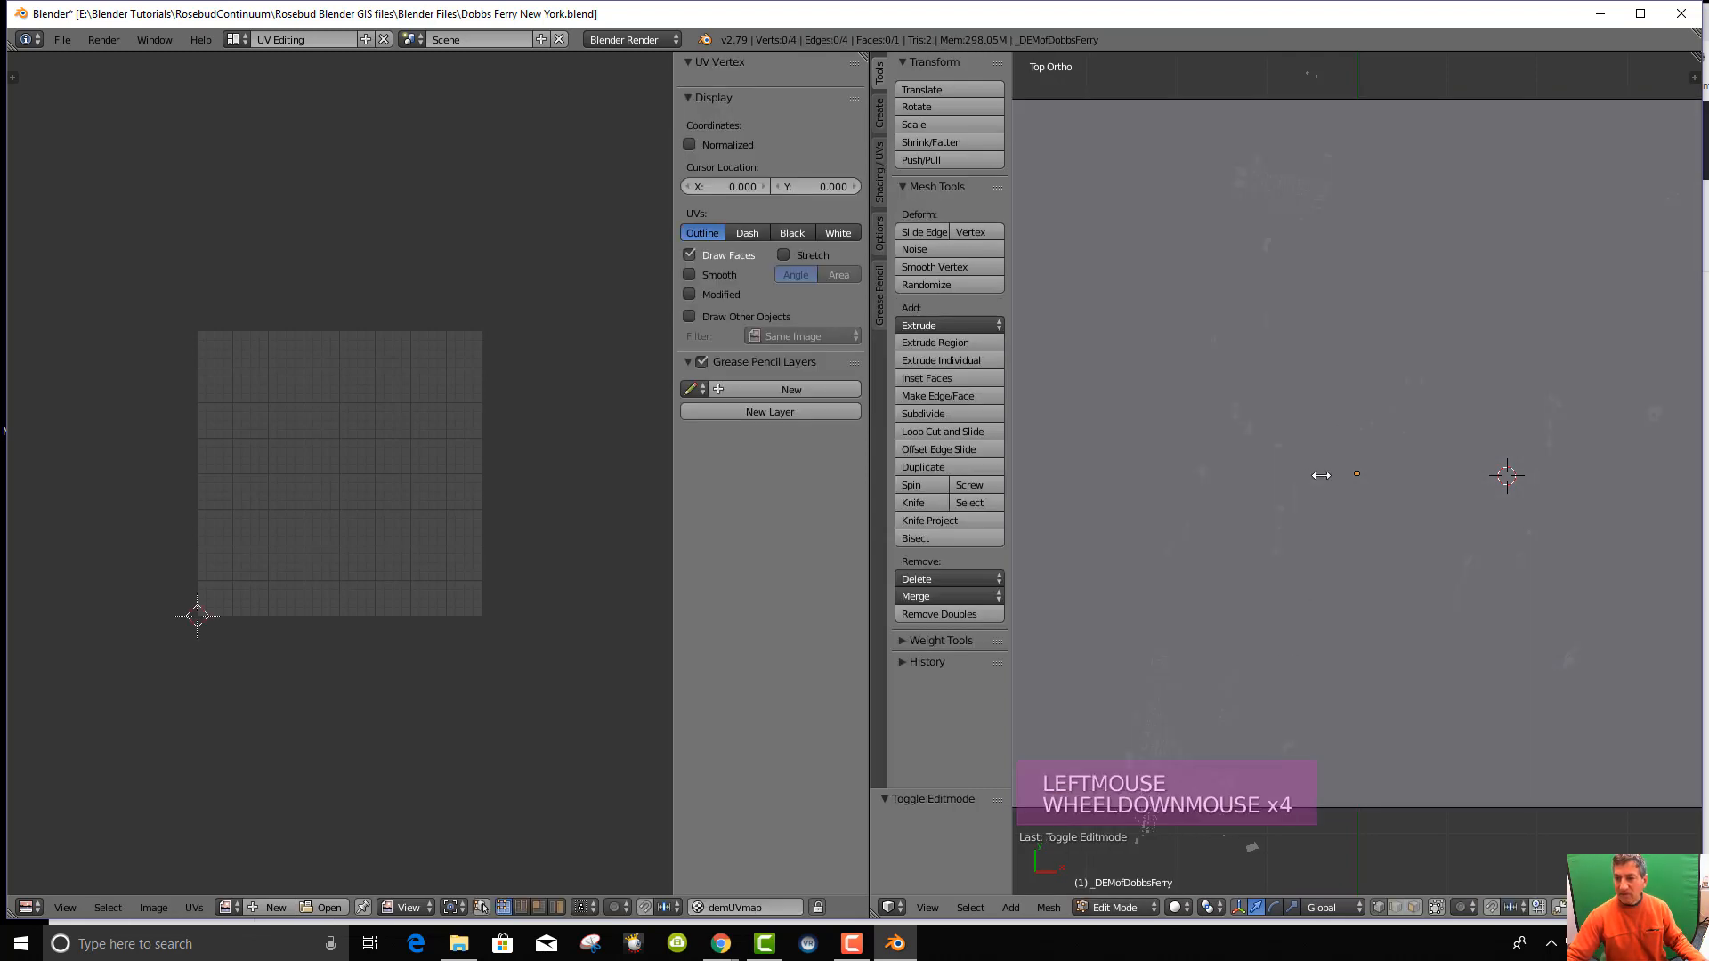
{"action": "scroll", "coordinate": [1327, 460], "scroll_direction": "up", "scroll_amount": 1}
{"action": "key", "text": "a"}
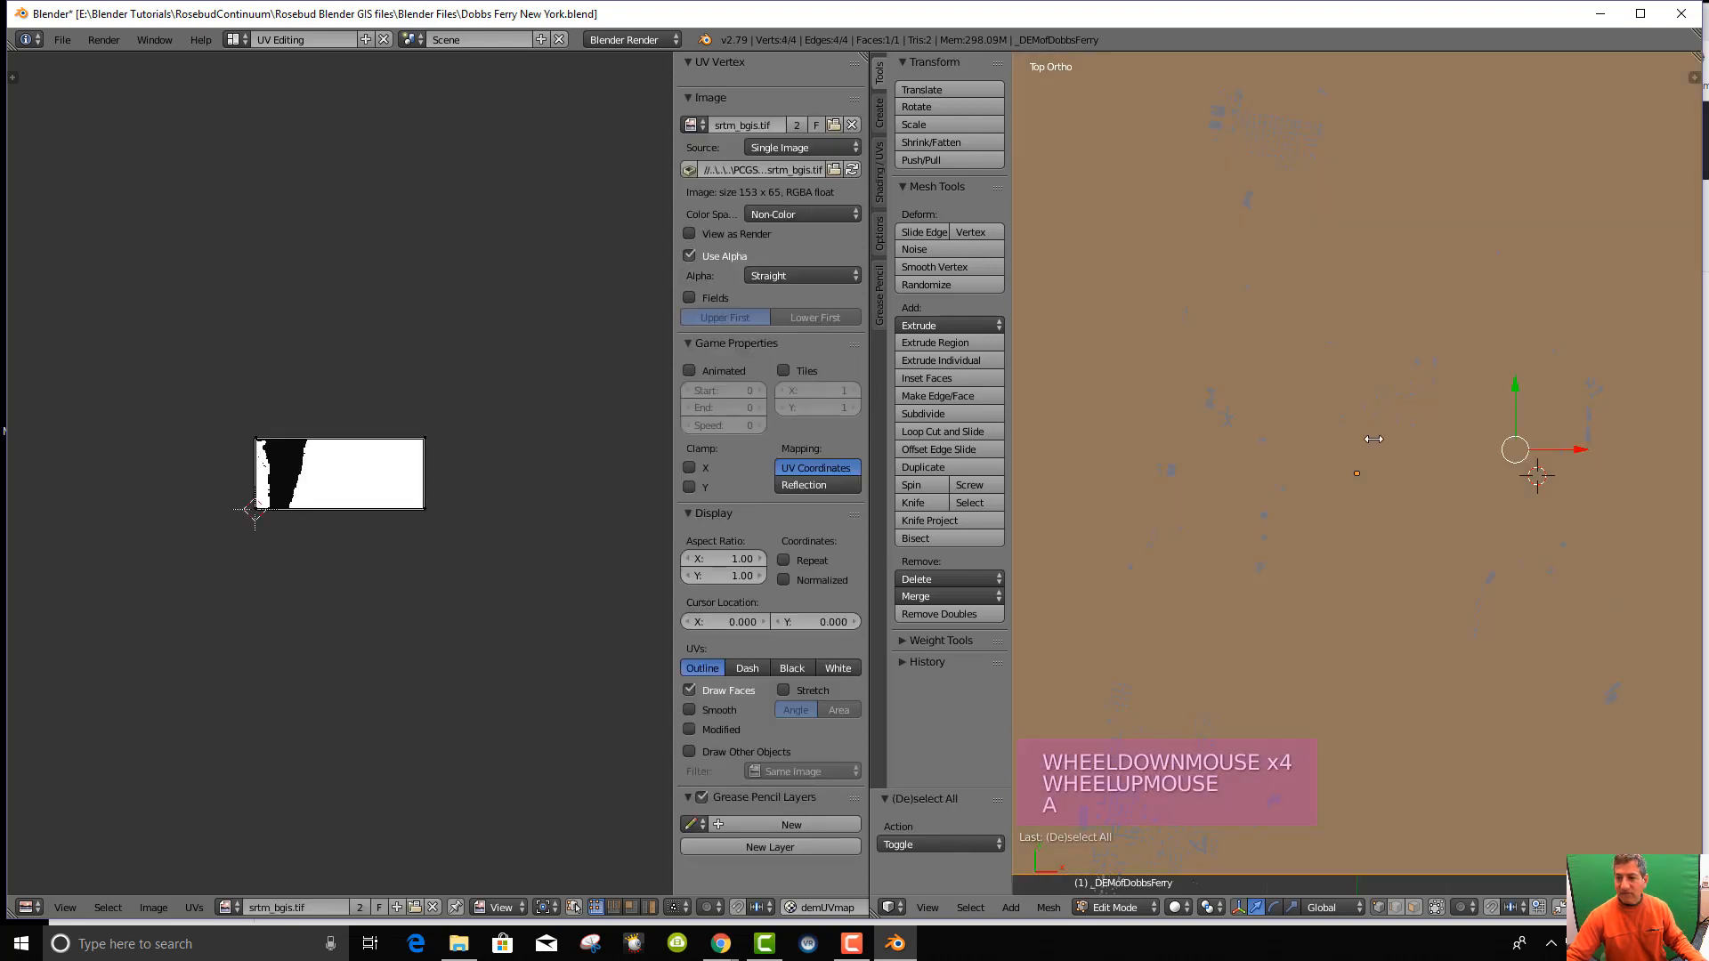
{"action": "scroll", "coordinate": [1357, 480], "scroll_direction": "down", "scroll_amount": 10}
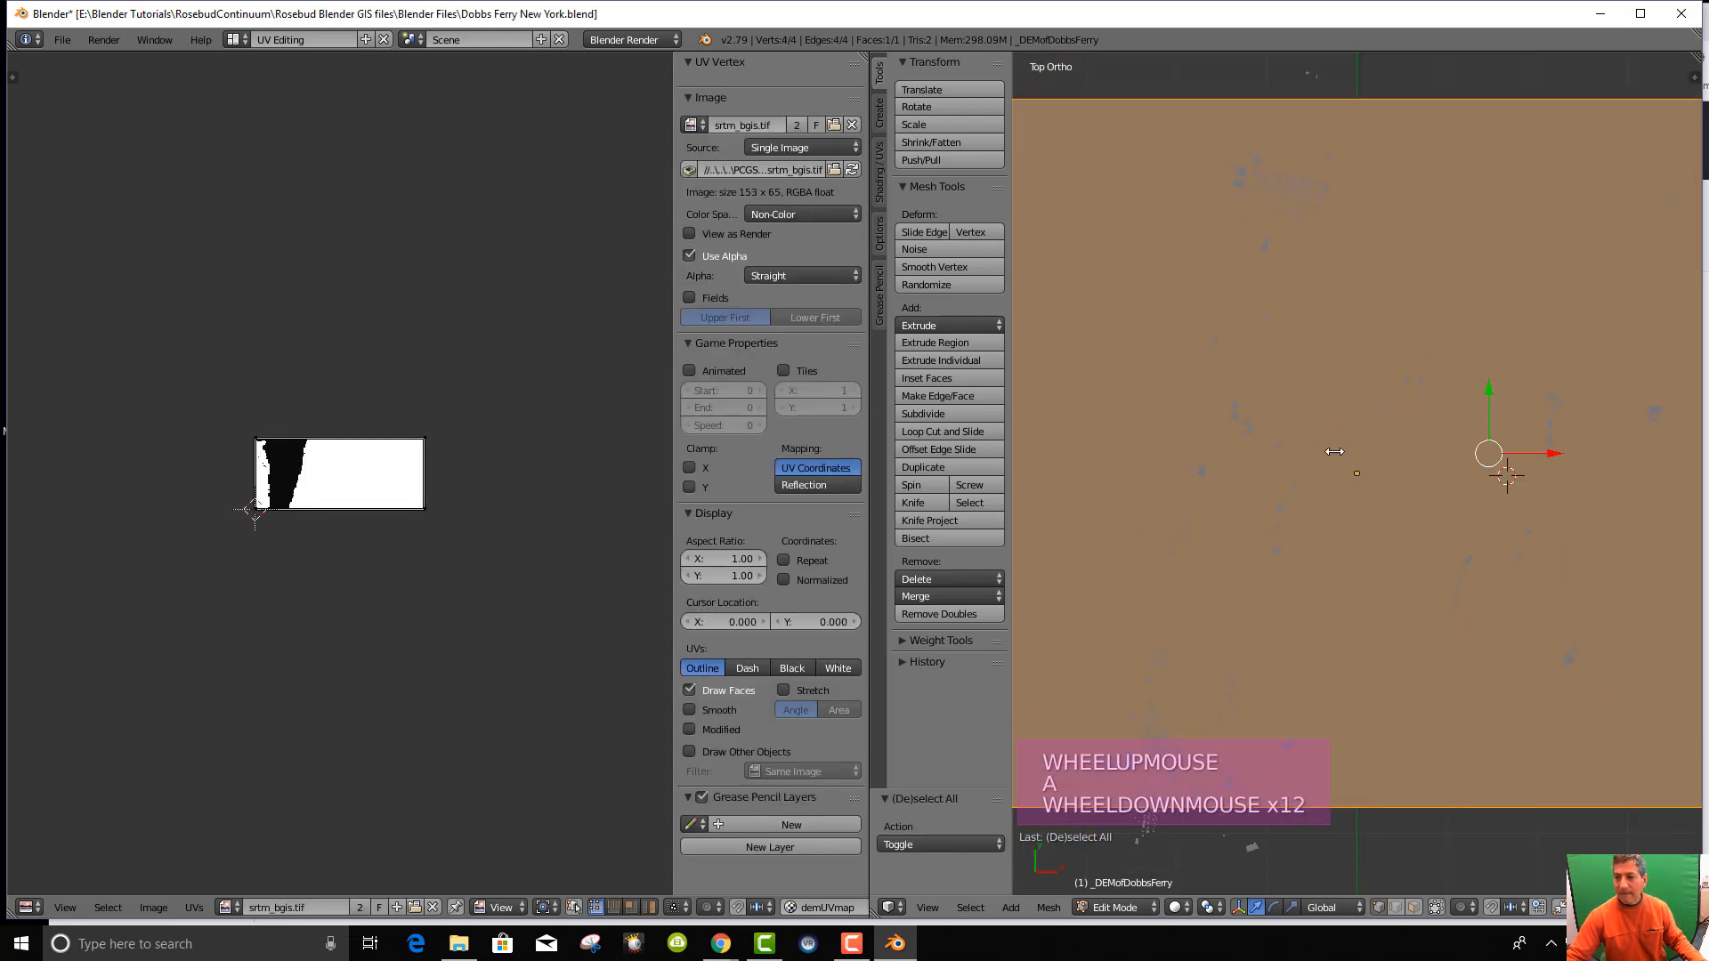
{"action": "scroll", "coordinate": [400, 491], "scroll_direction": "up", "scroll_amount": 5}
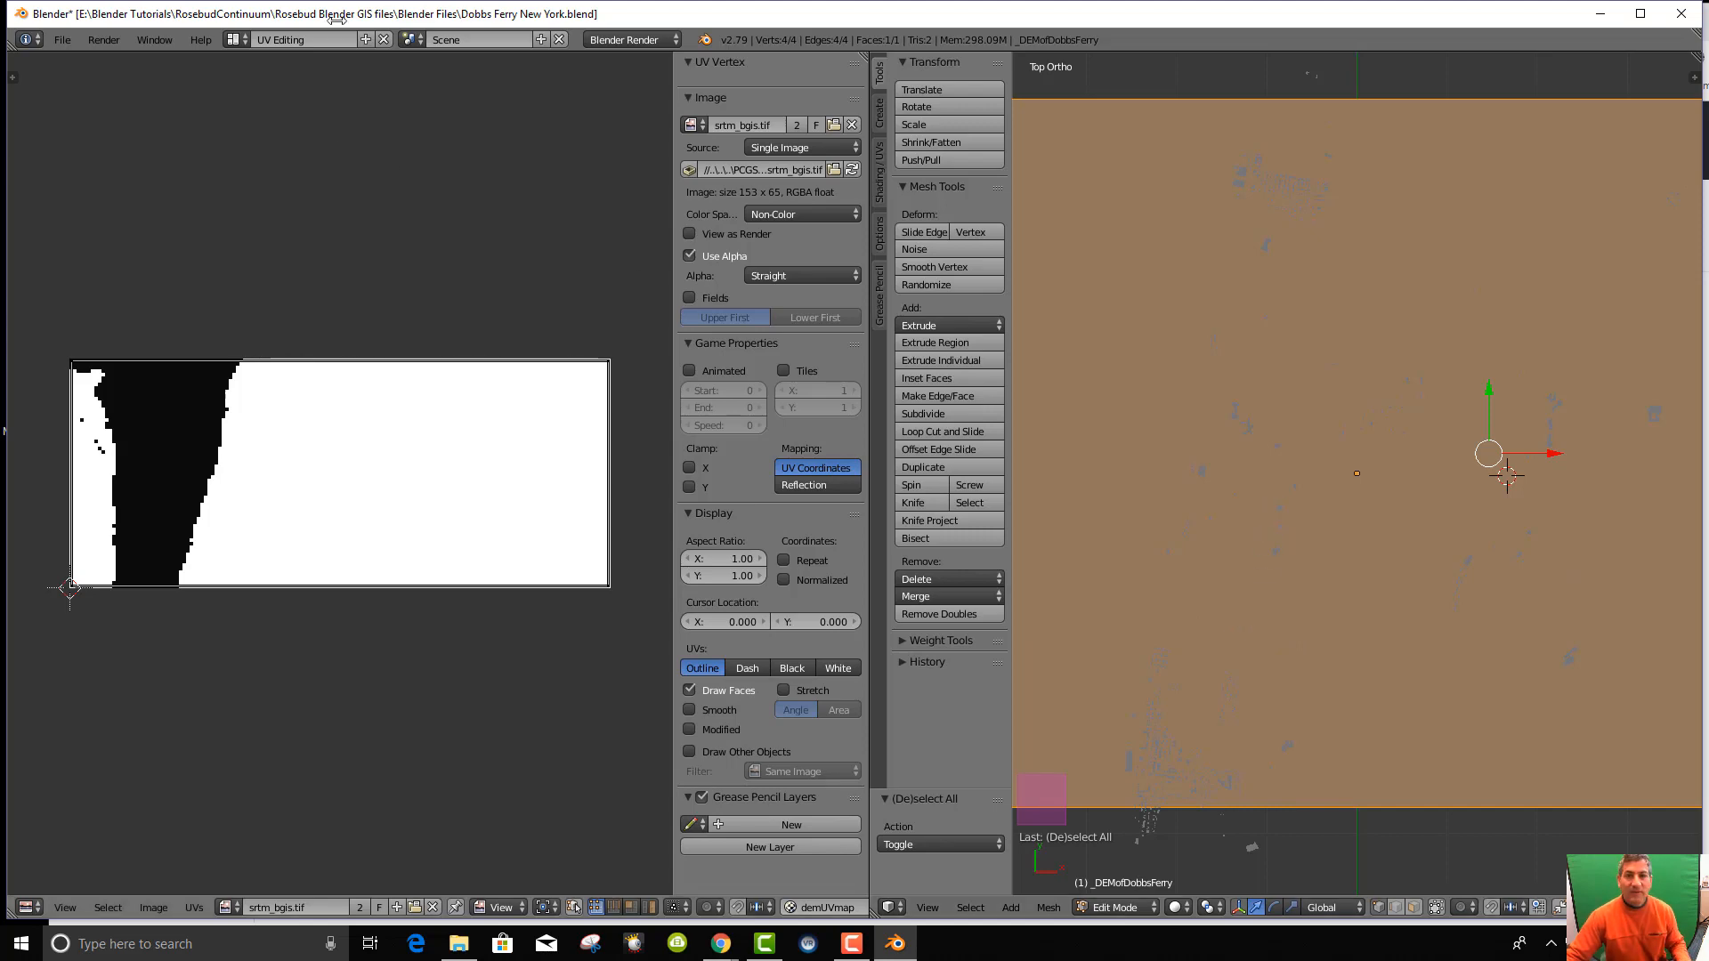
{"action": "left_click", "coordinate": [236, 40]}
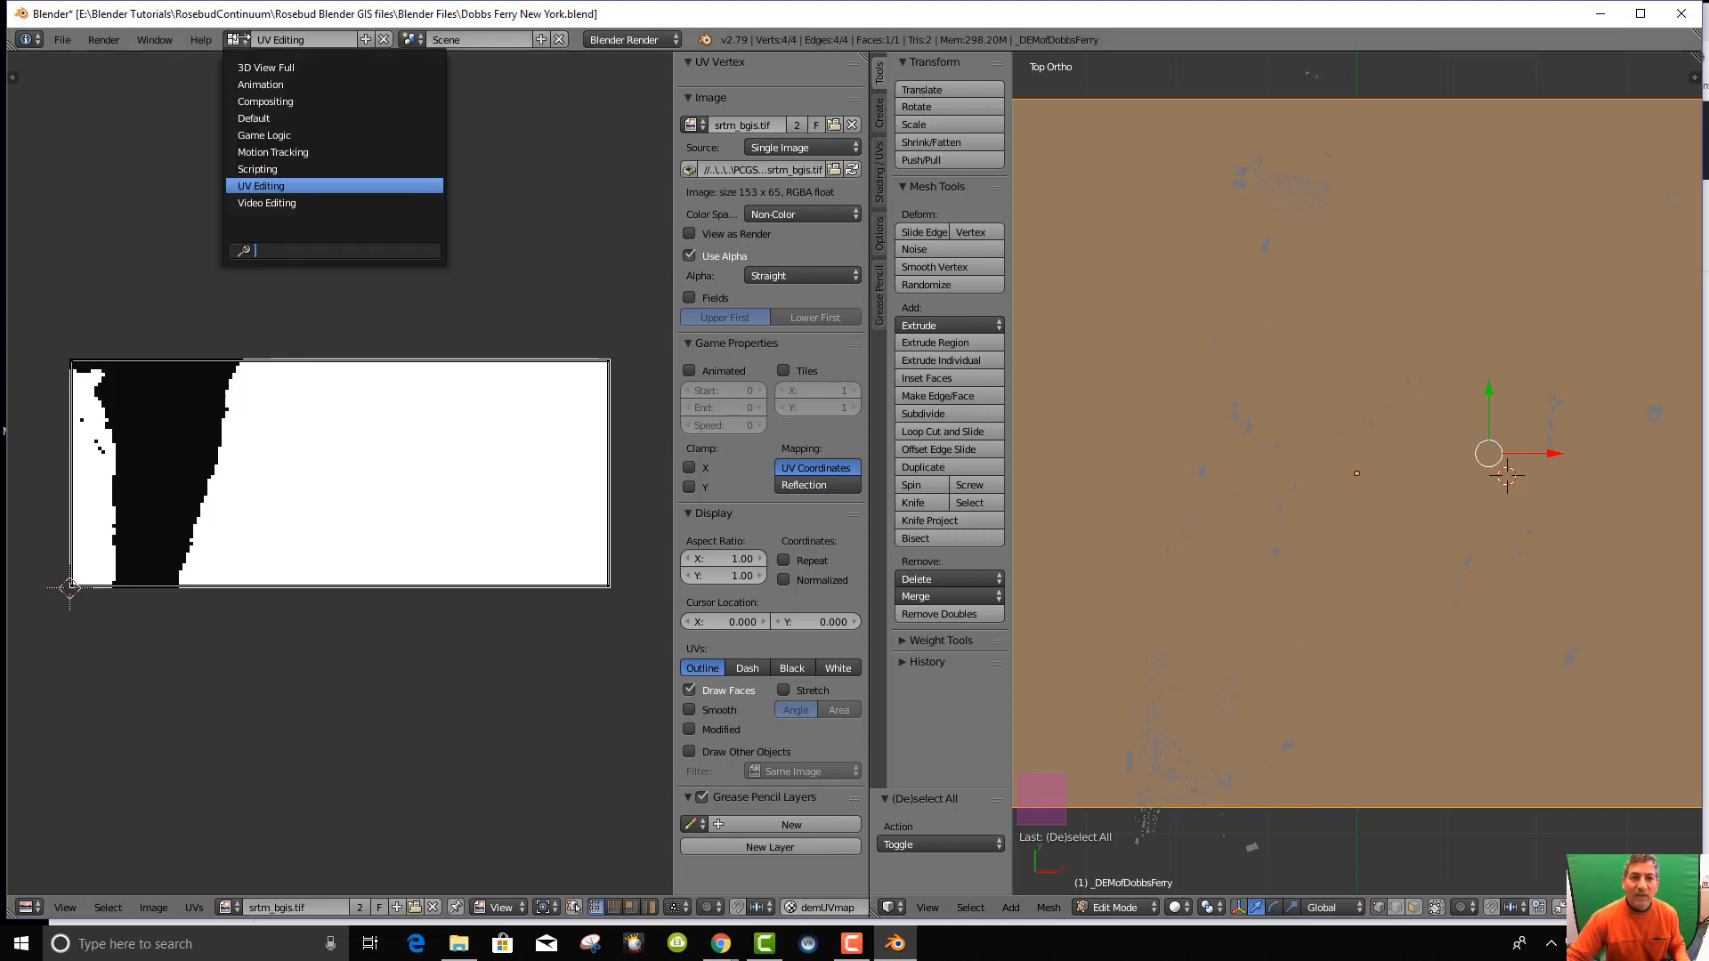
Return to the Default layout, orbit the image plane, and undo the select-all.
{"action": "left_click", "coordinate": [263, 118]}
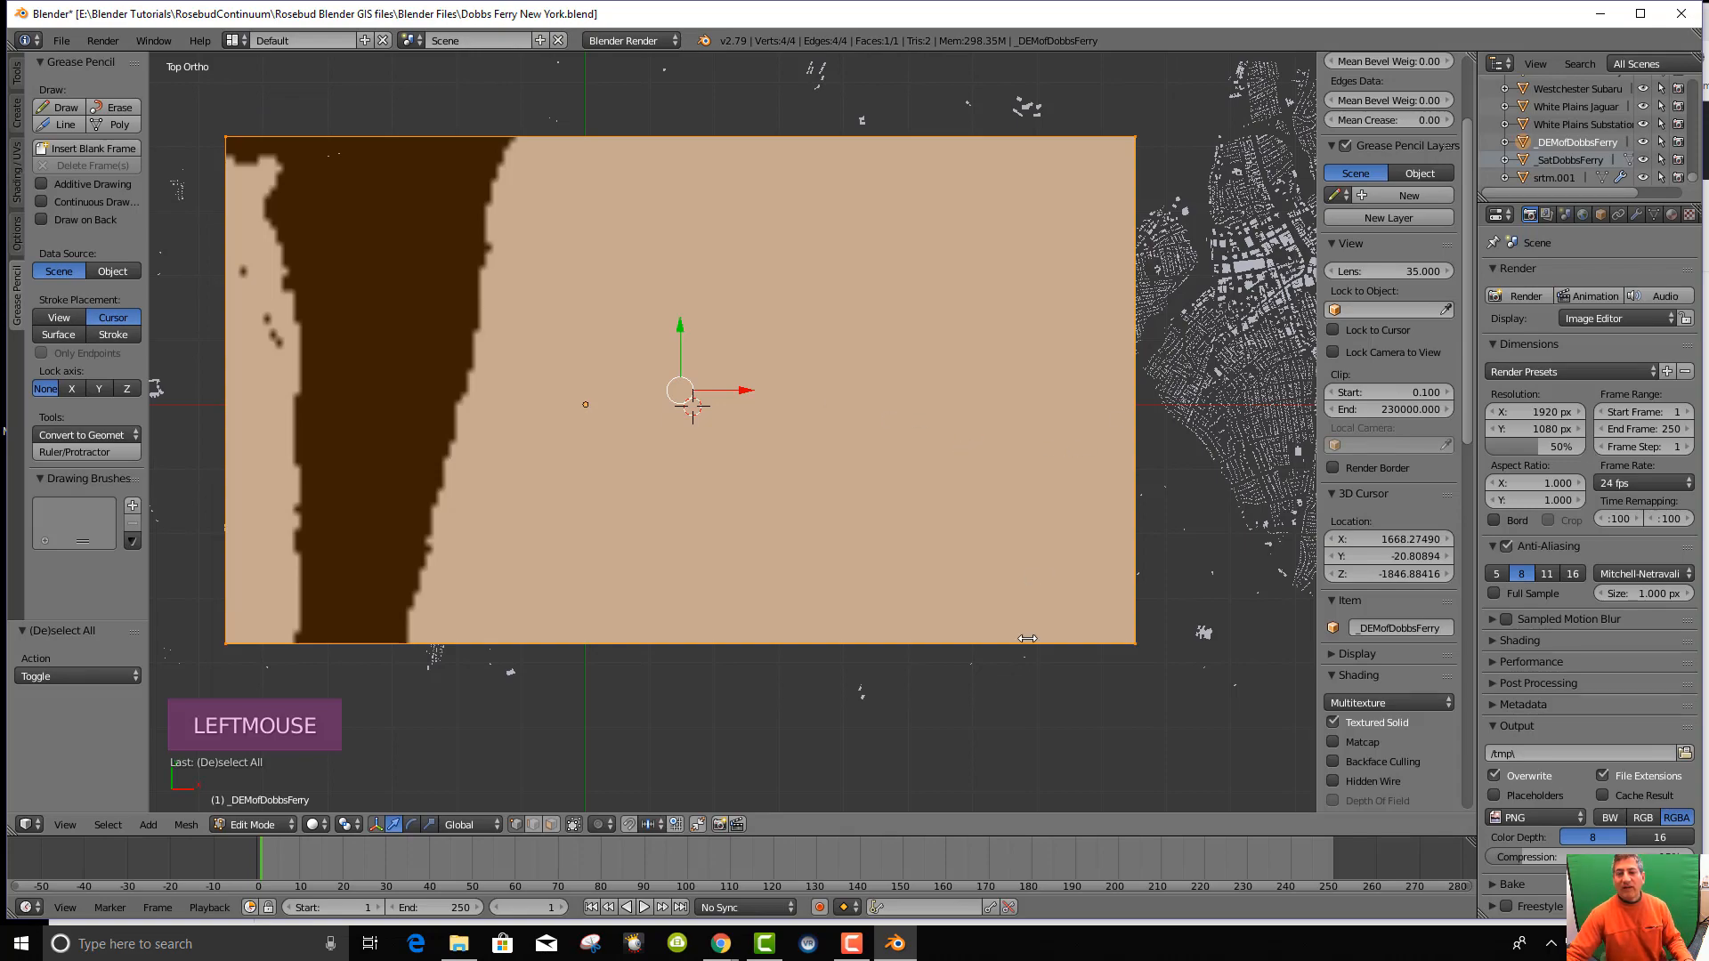
{"action": "scroll", "coordinate": [1028, 638], "scroll_direction": "down", "scroll_amount": 1}
{"action": "middle_click_drag", "start_coordinate": [1027, 639], "coordinate": [1056, 383]}
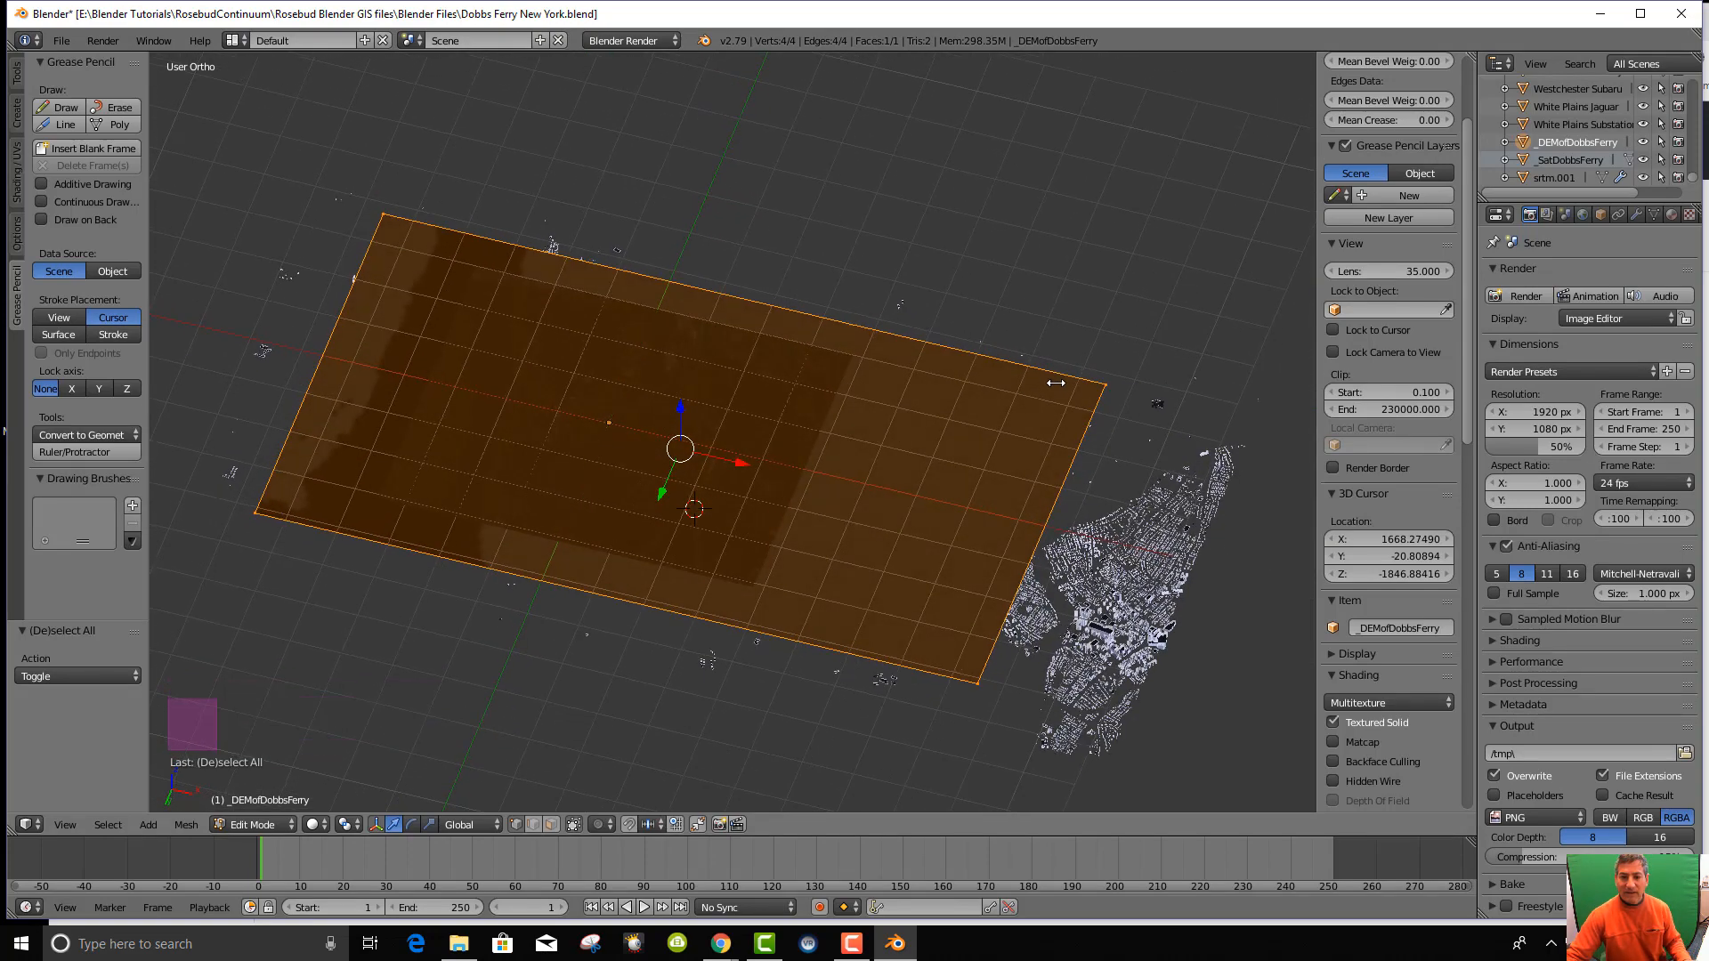
{"action": "key", "text": "ctrl+z"}
{"action": "middle_click_drag", "start_coordinate": [1063, 534], "coordinate": [1050, 338]}
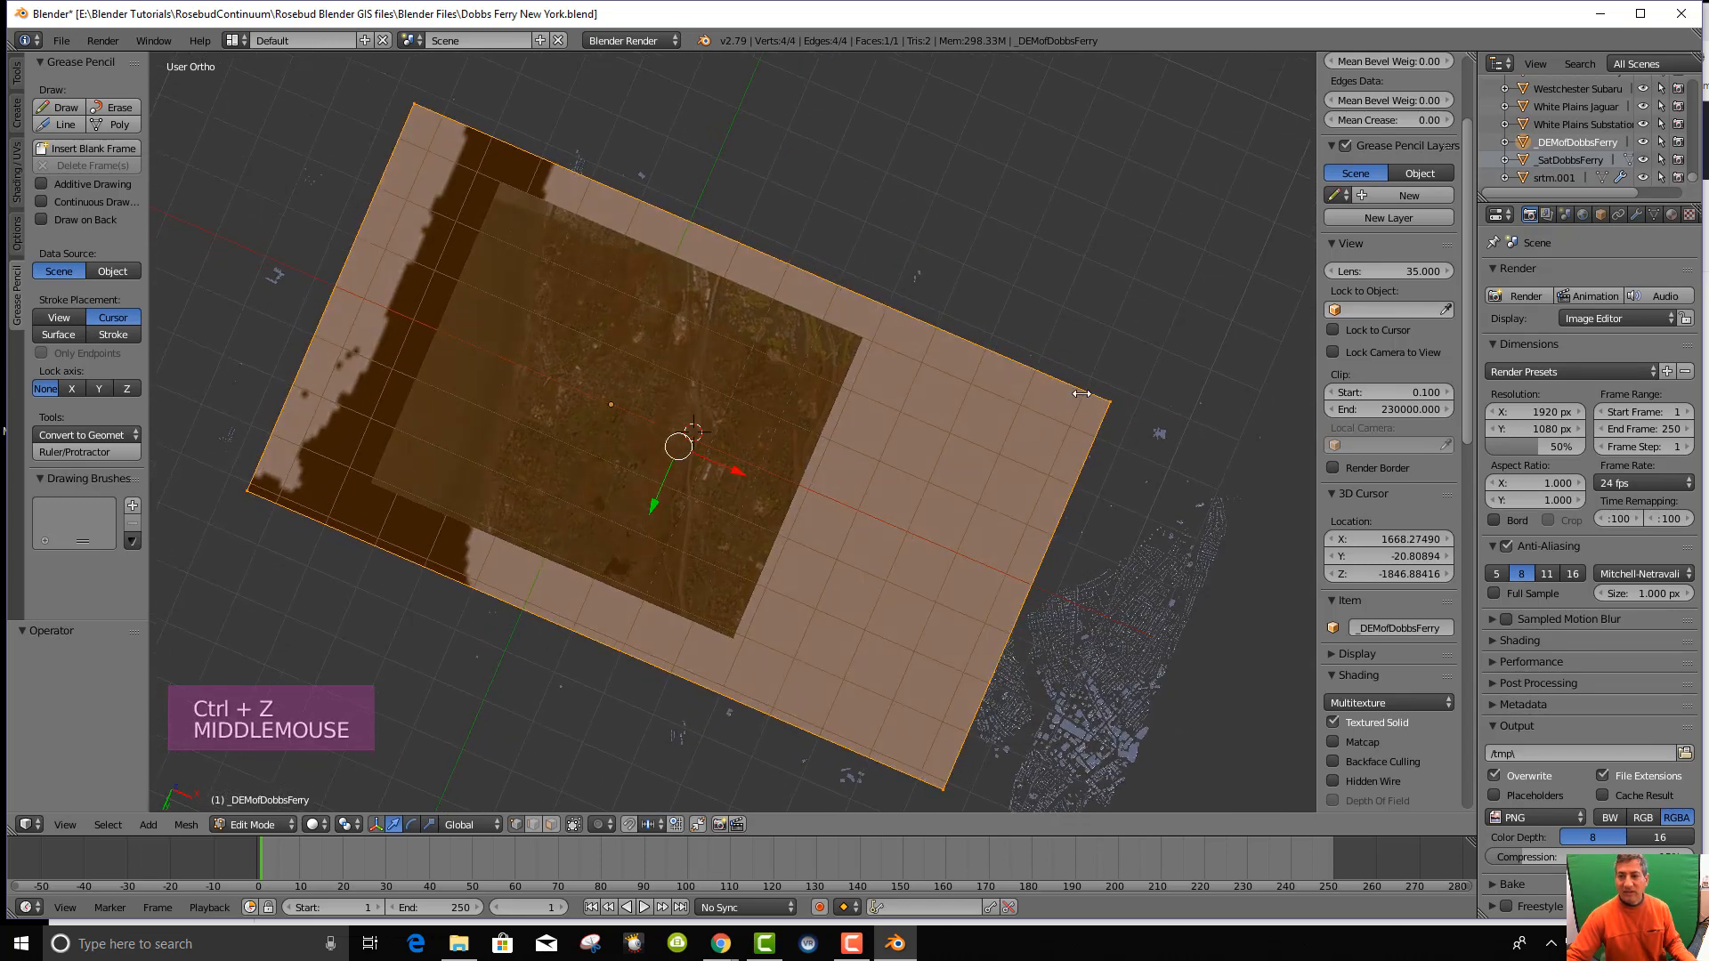
View the terrain and buildings in Front Ortho, zoomed in close.
{"action": "key", "text": "KP_1"}
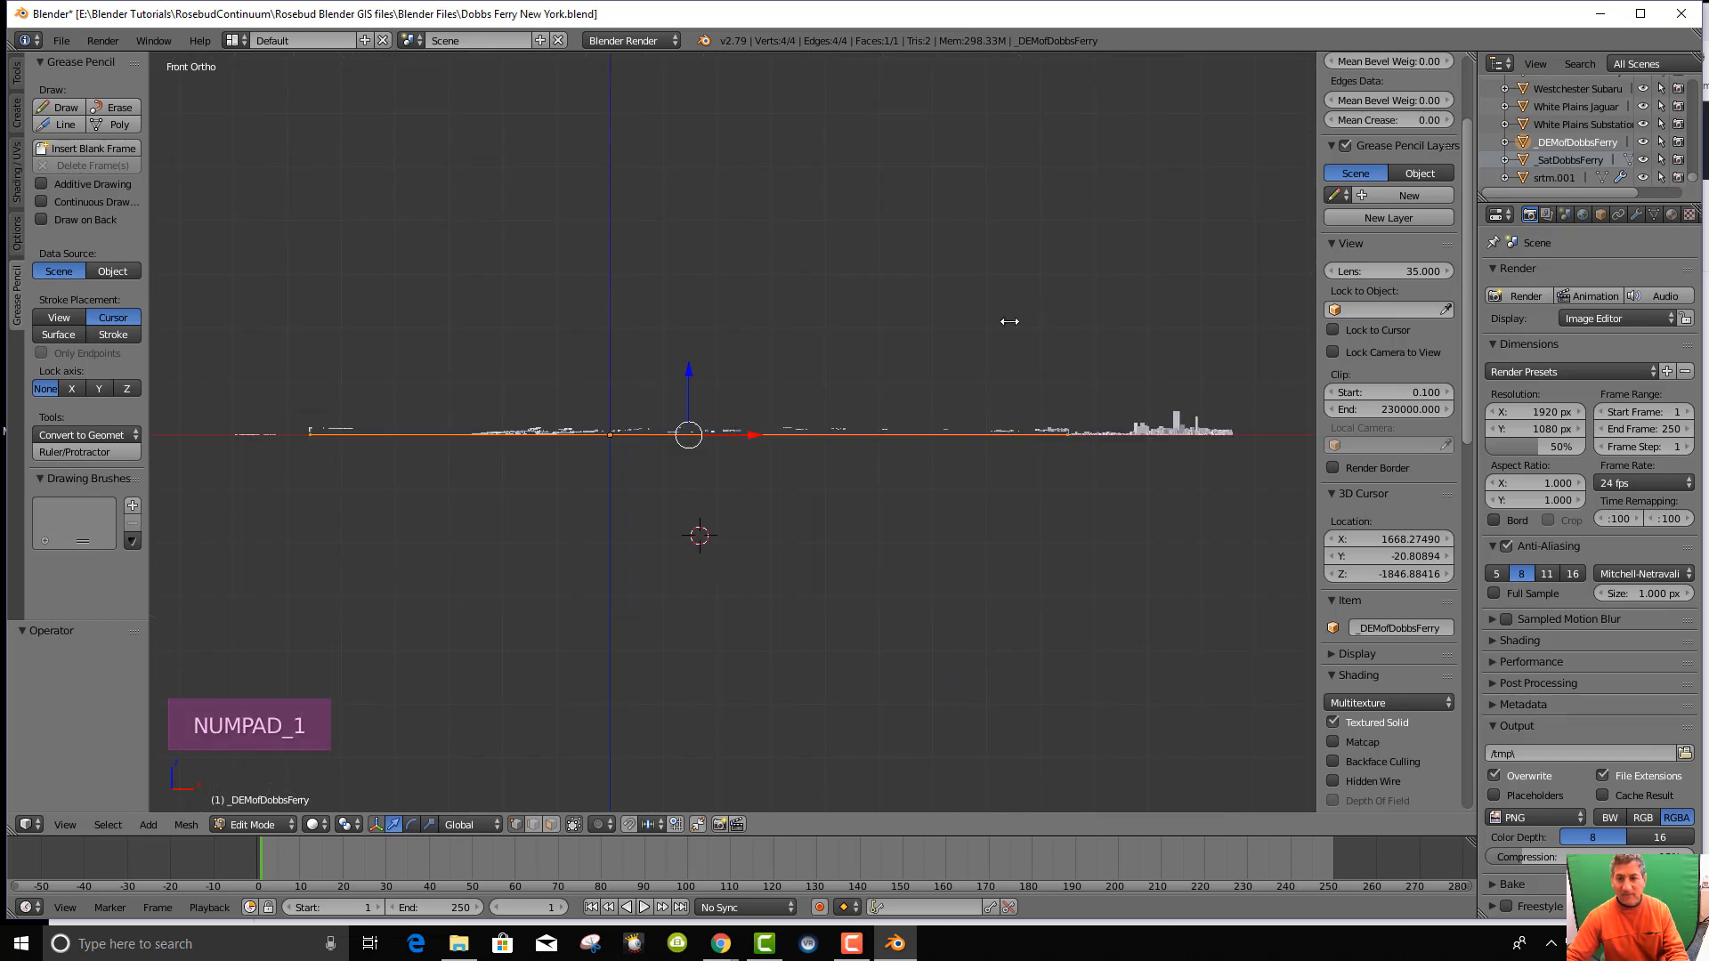
{"action": "scroll", "coordinate": [988, 366], "scroll_direction": "up", "scroll_amount": 5}
{"action": "scroll", "coordinate": [980, 378], "scroll_direction": "down", "scroll_amount": 3}
{"action": "scroll", "coordinate": [983, 374], "scroll_direction": "up", "scroll_amount": 16}
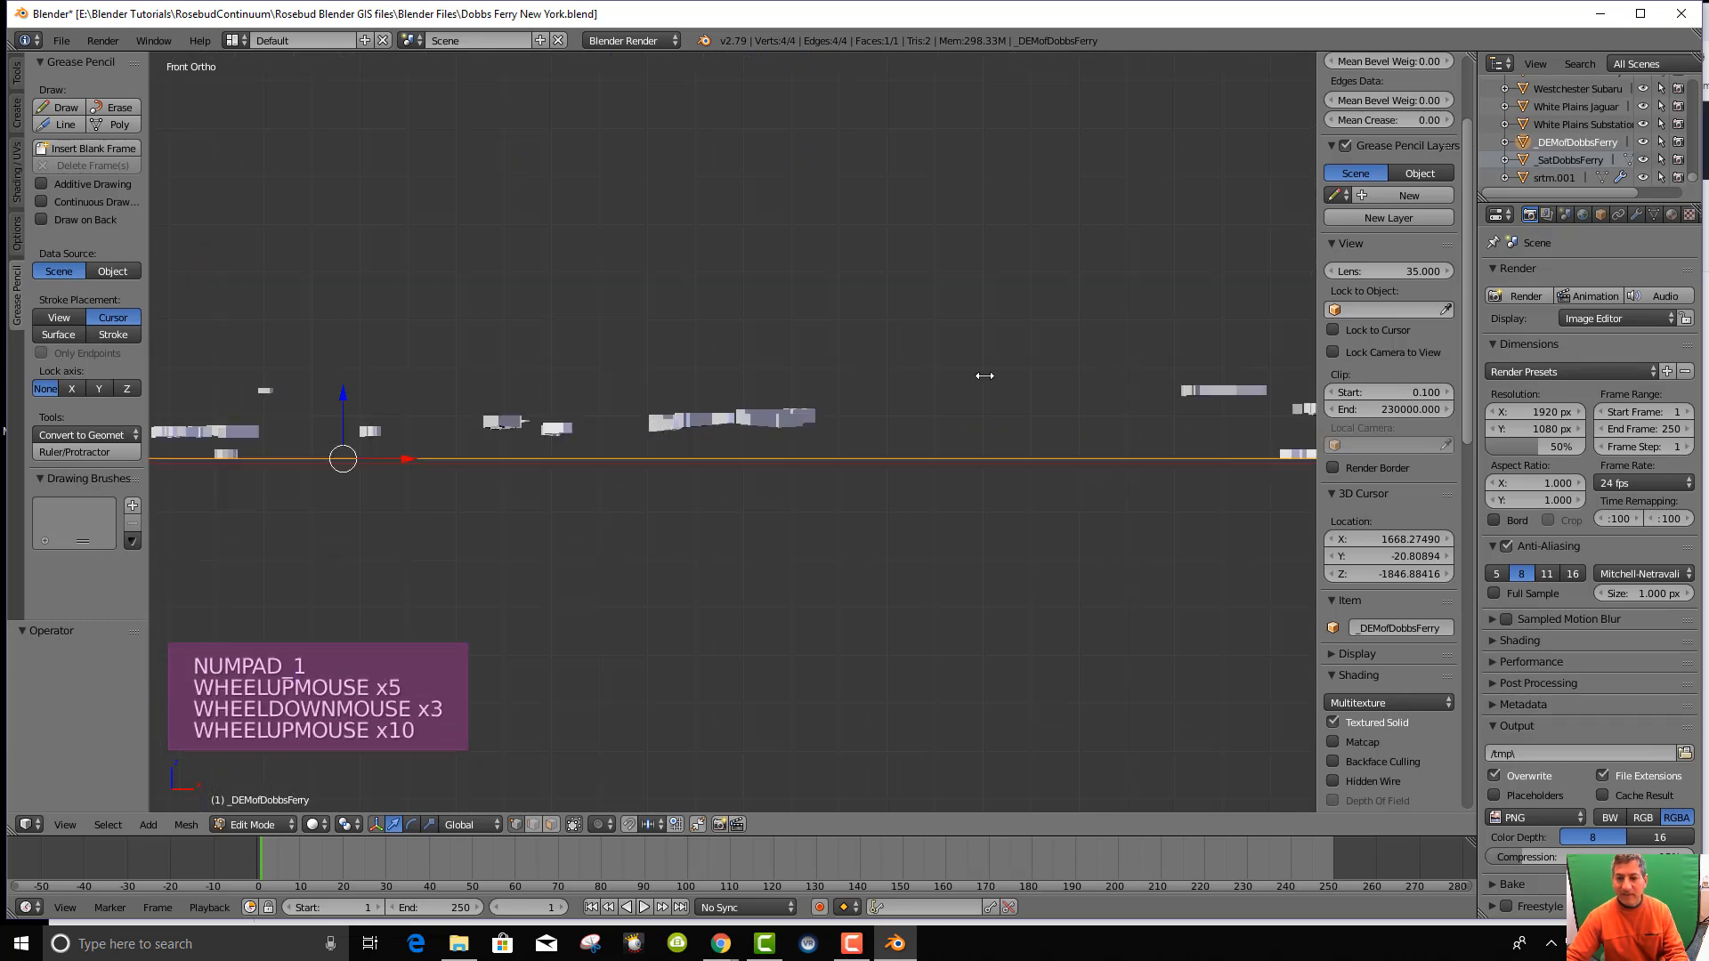
Tilt away from the front view, undo to clear the mesh selection, and orbit over the terrain.
{"action": "scroll", "coordinate": [985, 371], "scroll_direction": "up", "scroll_amount": 2}
{"action": "scroll", "coordinate": [985, 371], "scroll_direction": "down", "scroll_amount": 11}
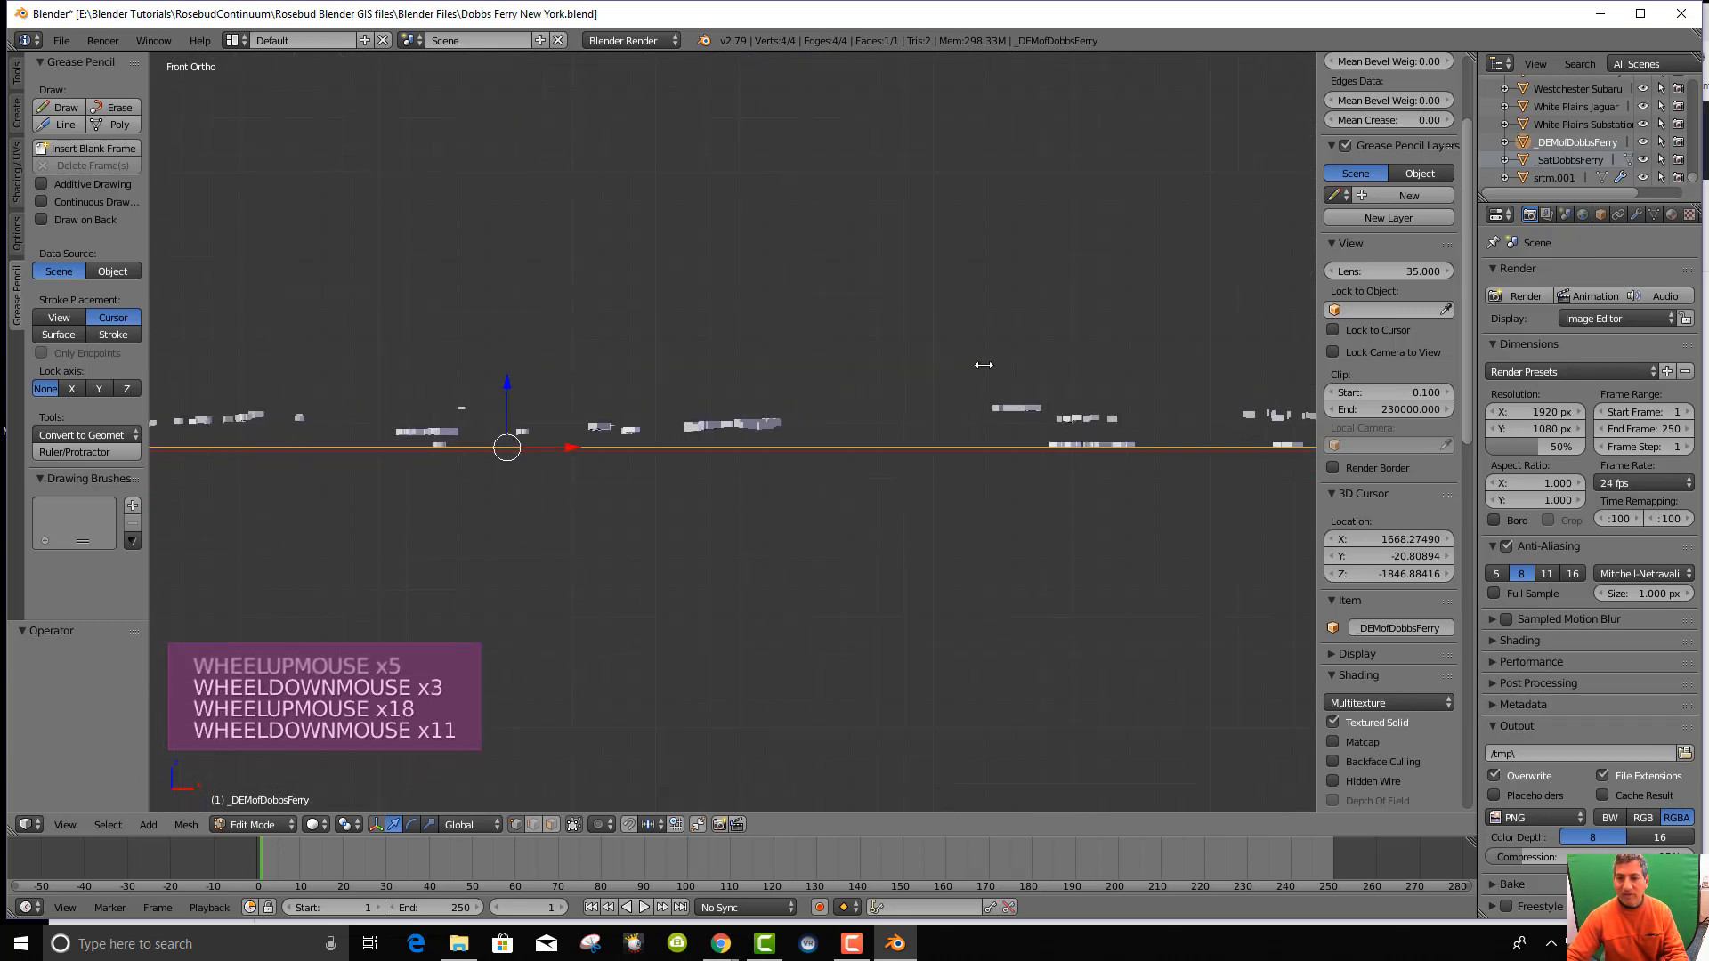
{"action": "scroll", "coordinate": [984, 370], "scroll_direction": "up", "scroll_amount": 2}
{"action": "mouse_move", "coordinate": [984, 370]}
{"action": "middle_mouse_down"}
{"action": "mouse_move", "coordinate": [982, 393]}
{"action": "mouse_move", "coordinate": [984, 370]}
{"action": "middle_mouse_up"}
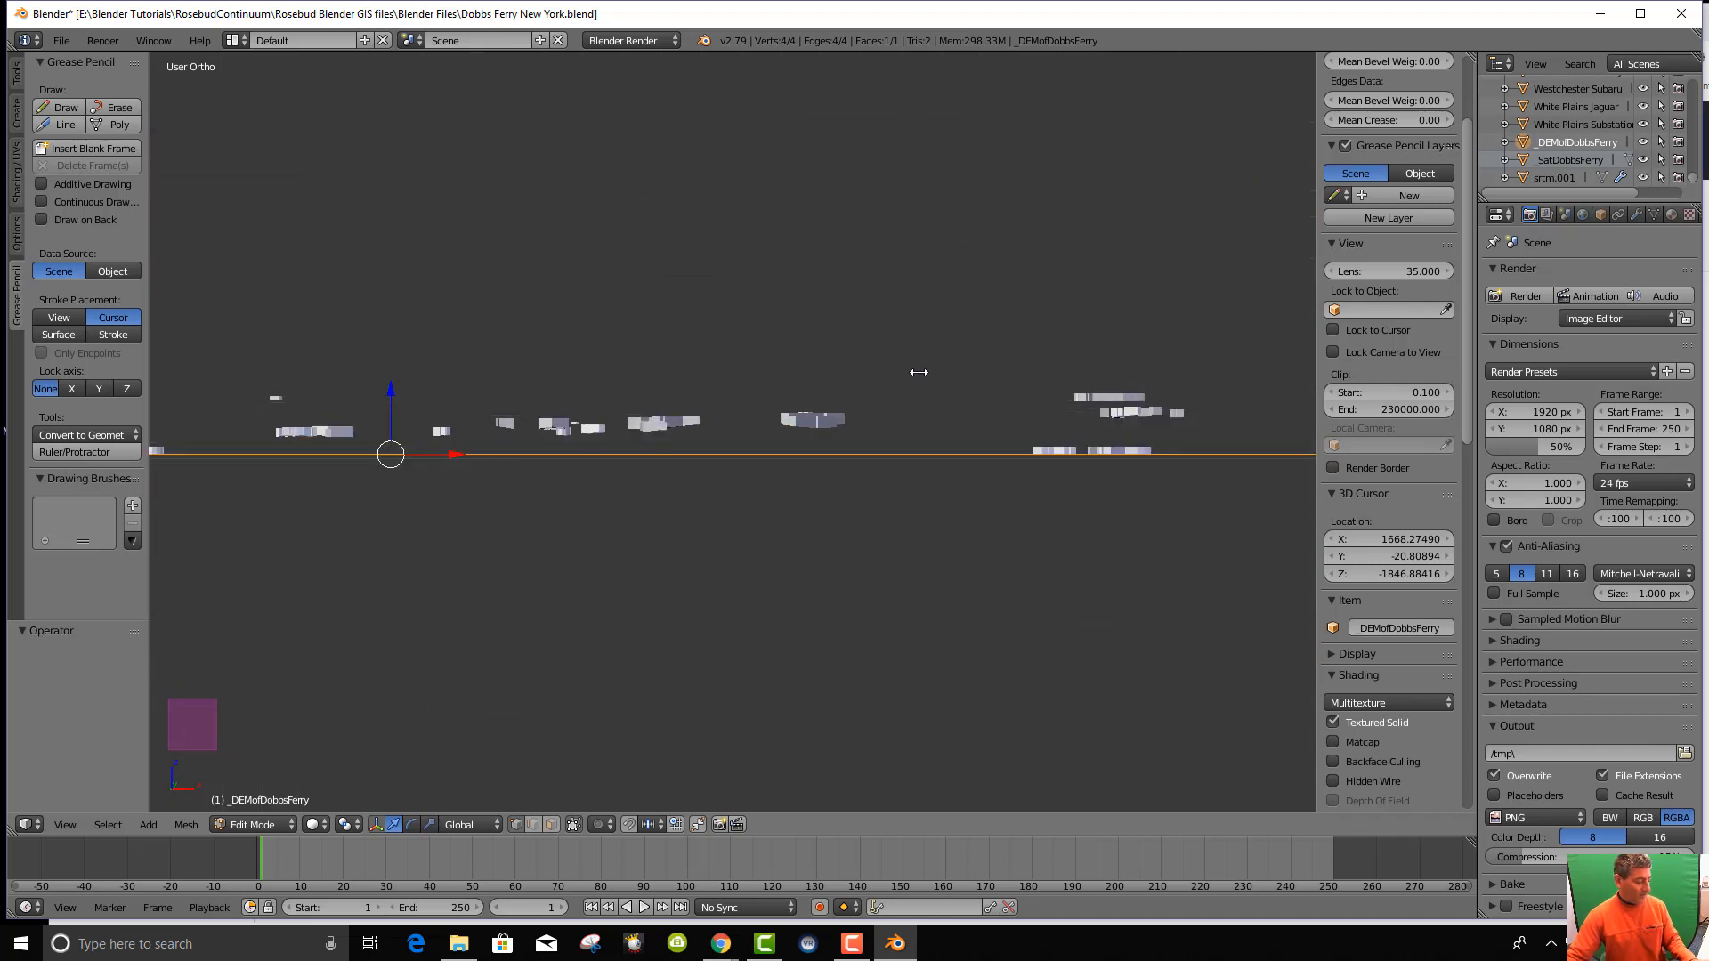
{"action": "key", "text": "ctrl+z"}
{"action": "key", "text": "ctrl+z"}
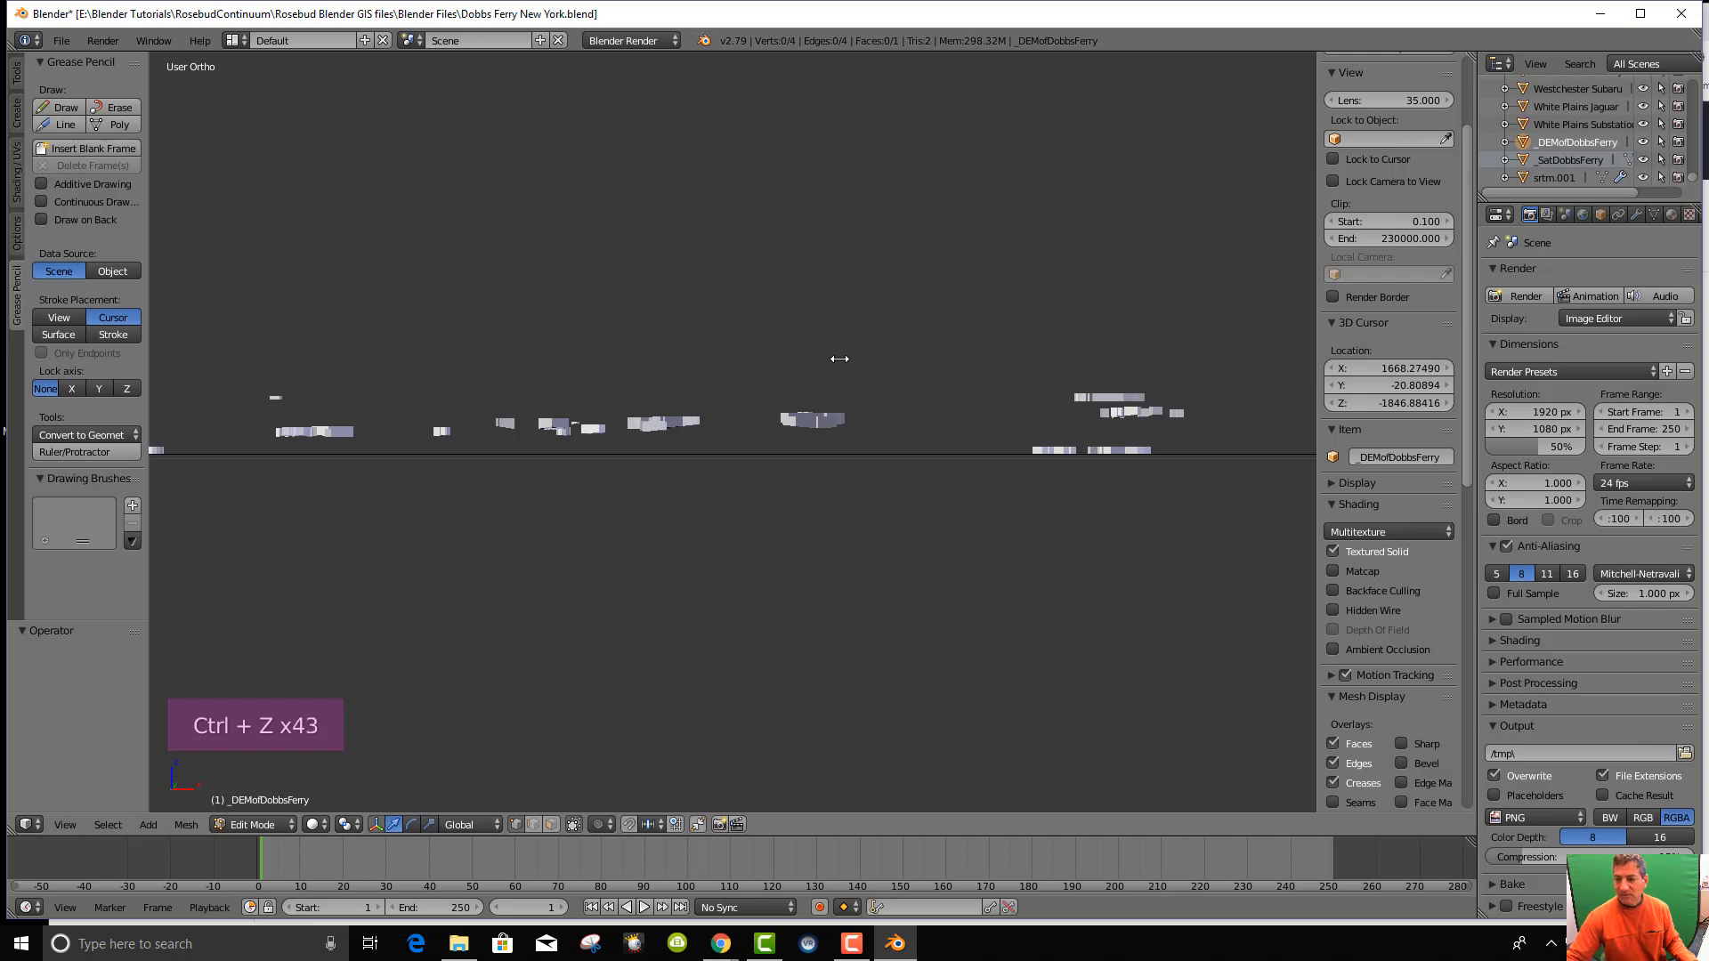
{"action": "mouse_move", "coordinate": [832, 469]}
{"action": "middle_mouse_down"}
{"action": "mouse_move", "coordinate": [821, 552]}
{"action": "mouse_move", "coordinate": [832, 465]}
{"action": "mouse_move", "coordinate": [834, 481]}
{"action": "middle_mouse_up"}
Place the 3D cursor on the terrain surface and orbit to a near edge-on view.
{"action": "right_click", "coordinate": [928, 408]}
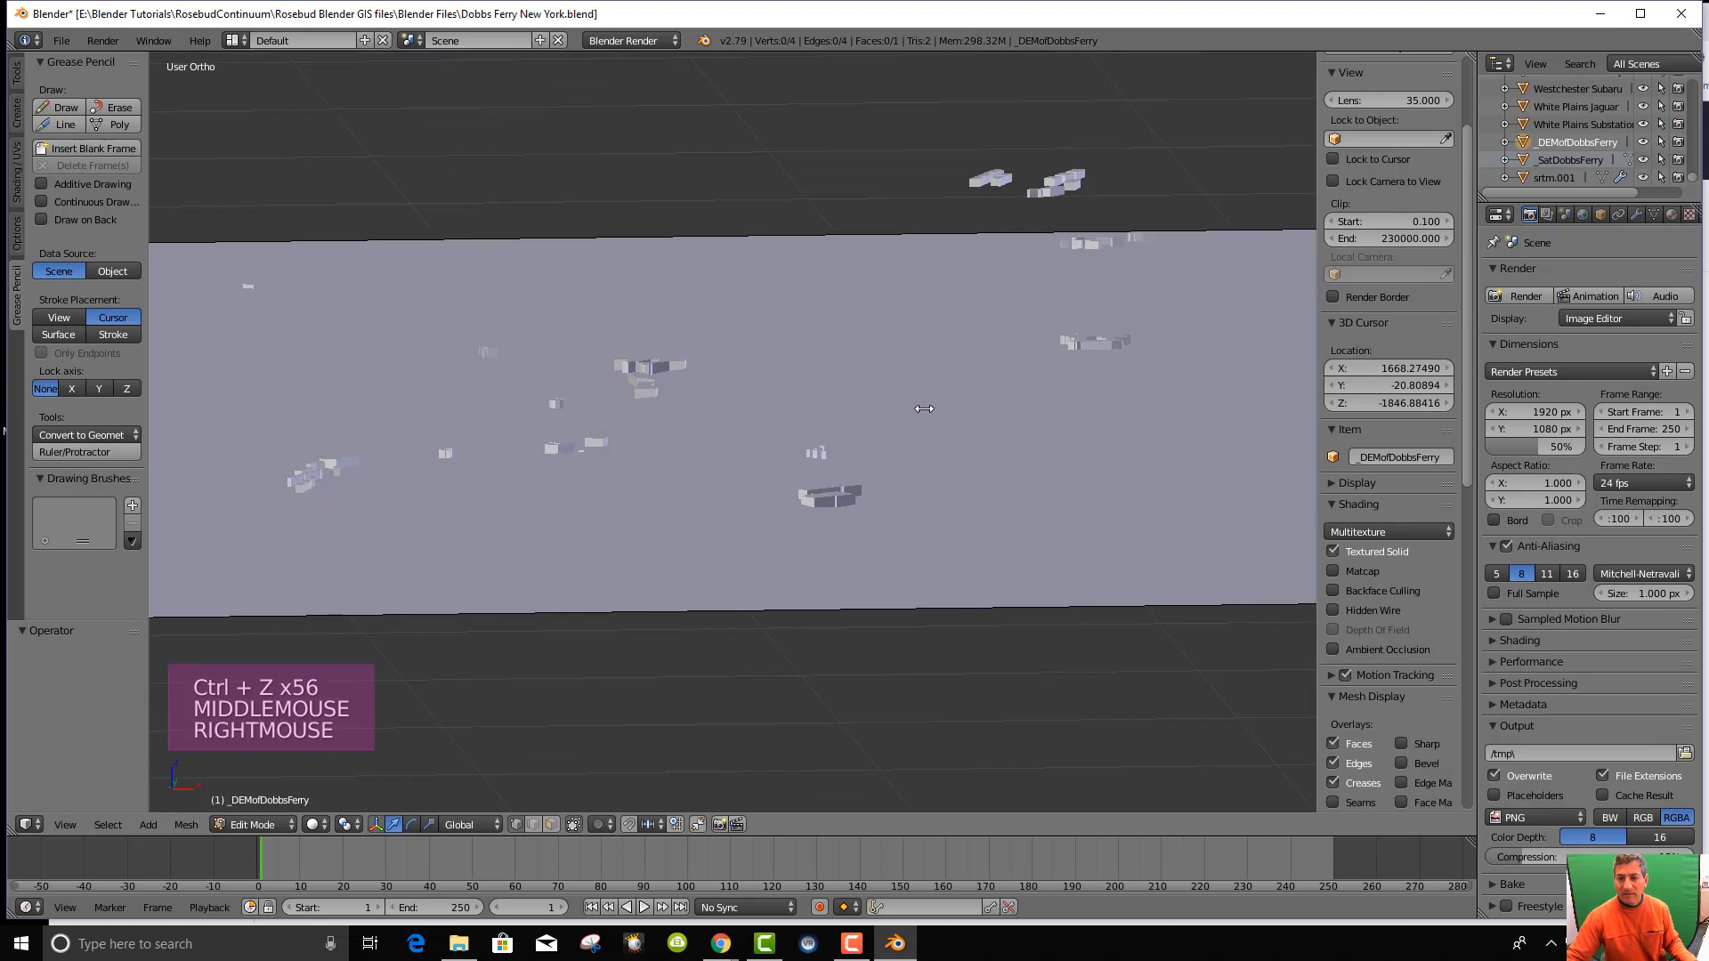
{"action": "scroll", "coordinate": [924, 409], "scroll_direction": "down", "scroll_amount": 1}
{"action": "left_click", "coordinate": [861, 576]}
{"action": "right_click", "coordinate": [939, 440]}
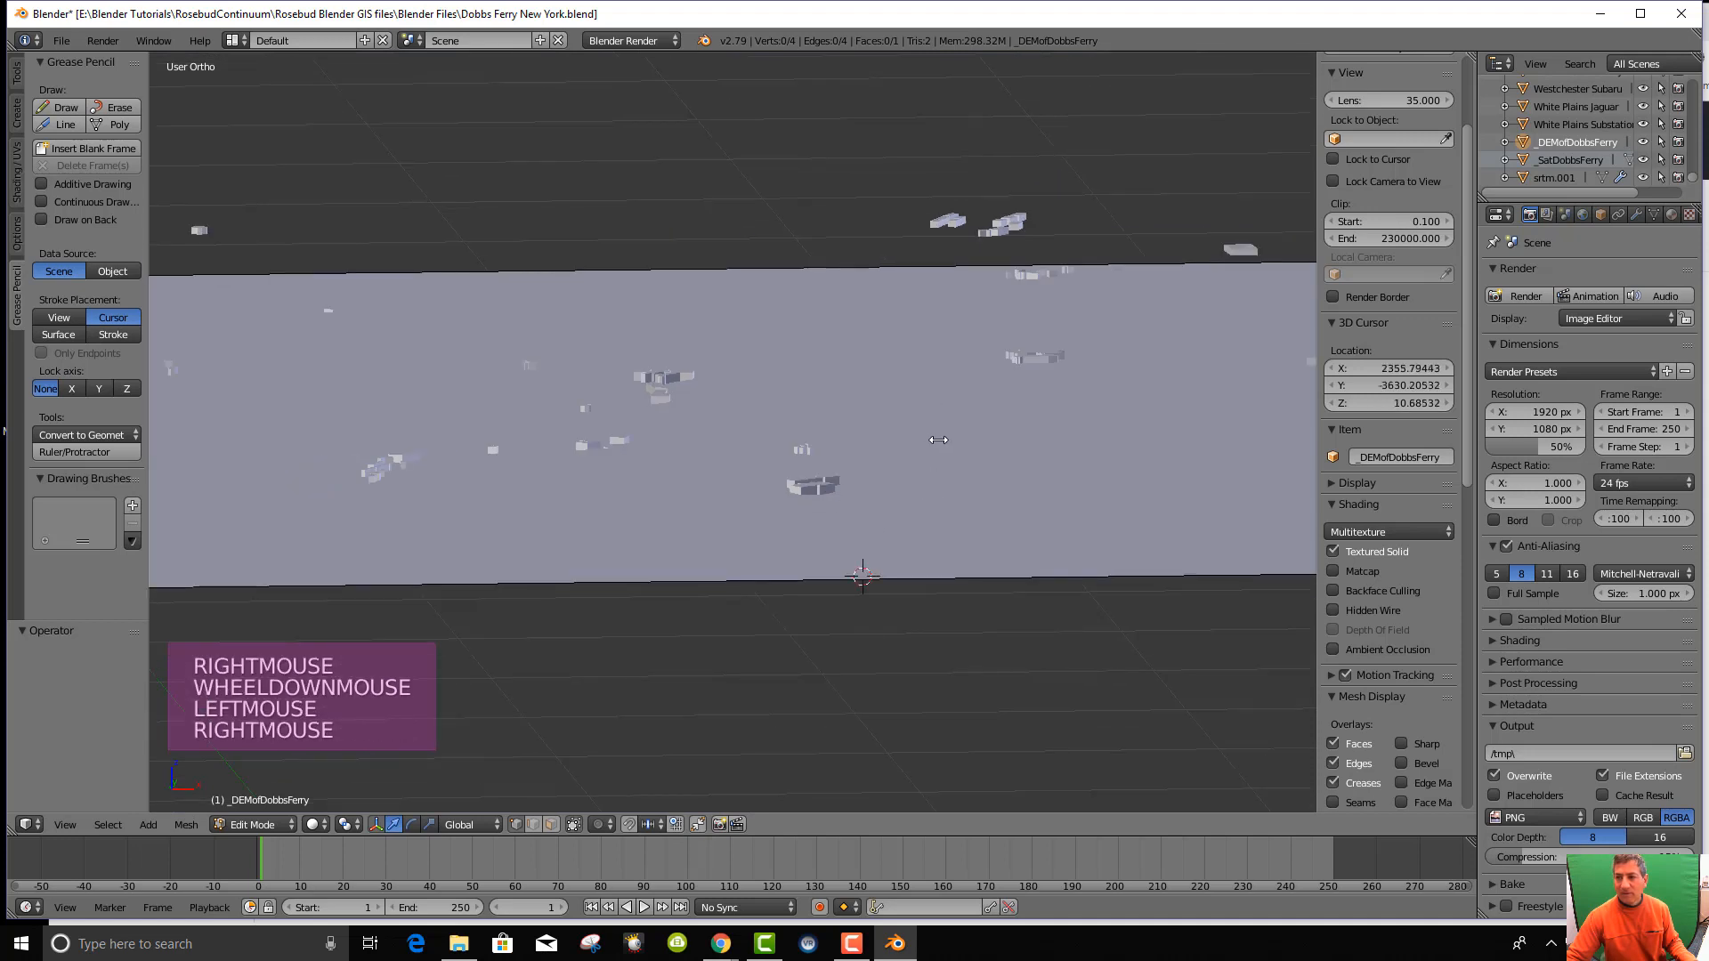
{"action": "middle_click_drag", "start_coordinate": [938, 440], "coordinate": [938, 427]}
Select _DEMofDobbsFerry in the Outliner, open its context menu, and tilt down onto the terrain.
{"action": "left_click", "coordinate": [1564, 143]}
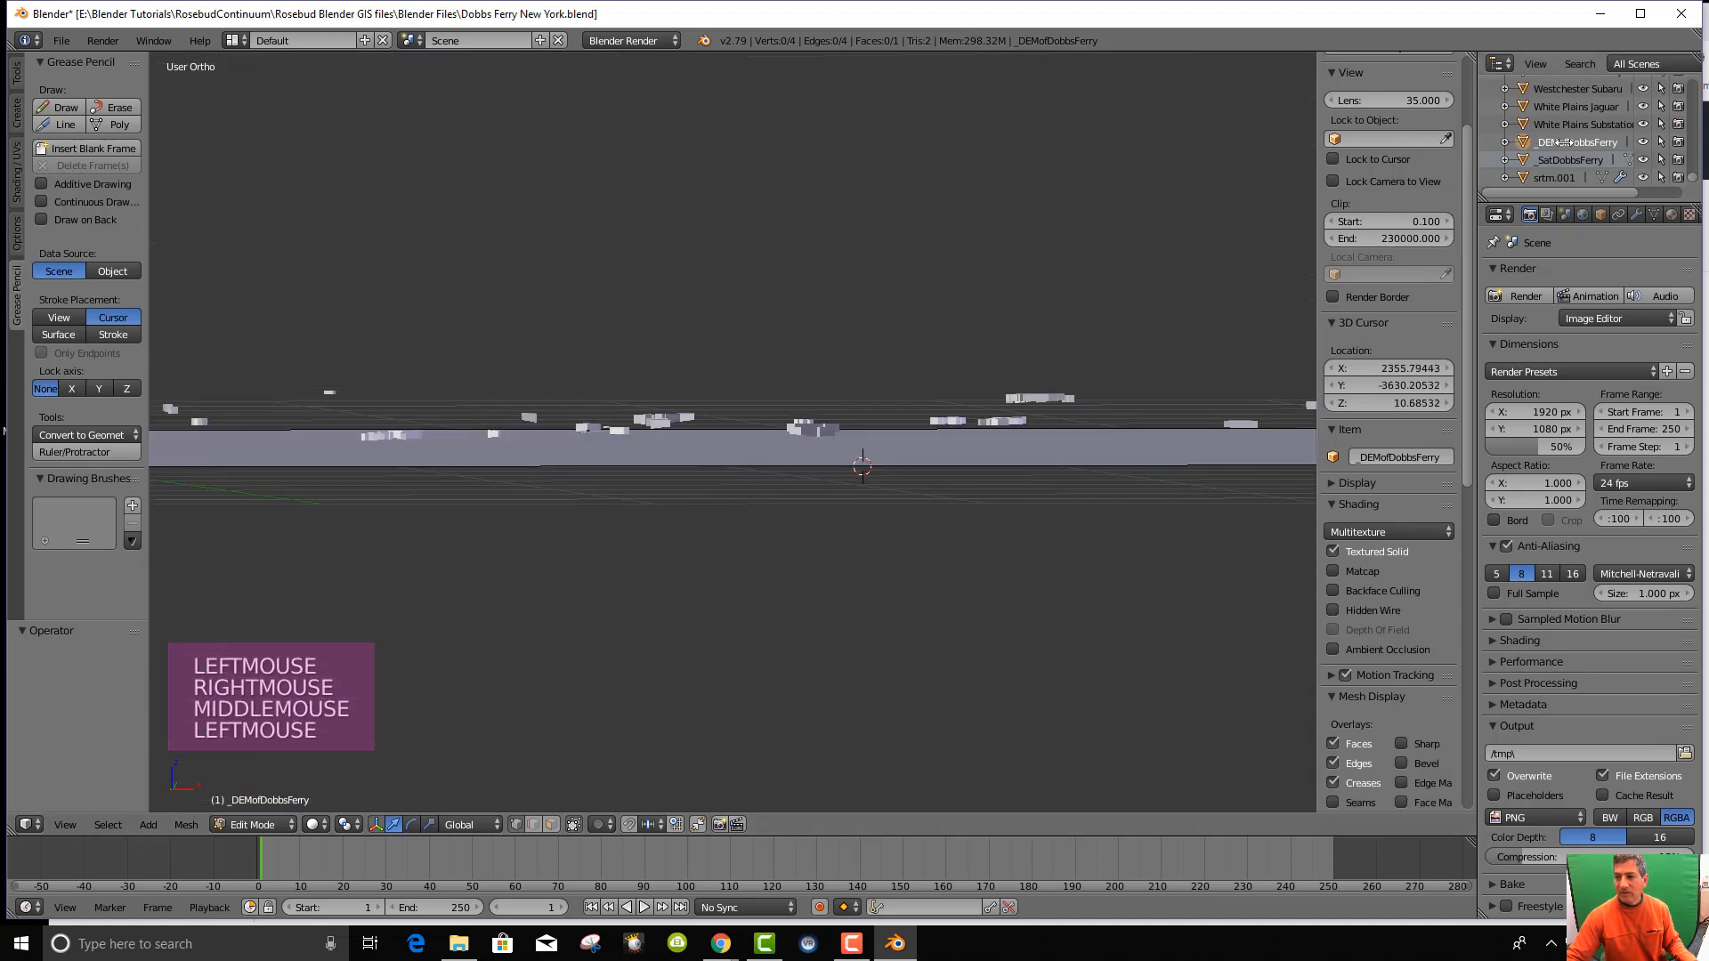
{"action": "right_click", "coordinate": [1564, 142]}
{"action": "right_click", "coordinate": [950, 485]}
{"action": "middle_click_drag", "start_coordinate": [923, 512], "coordinate": [922, 533]}
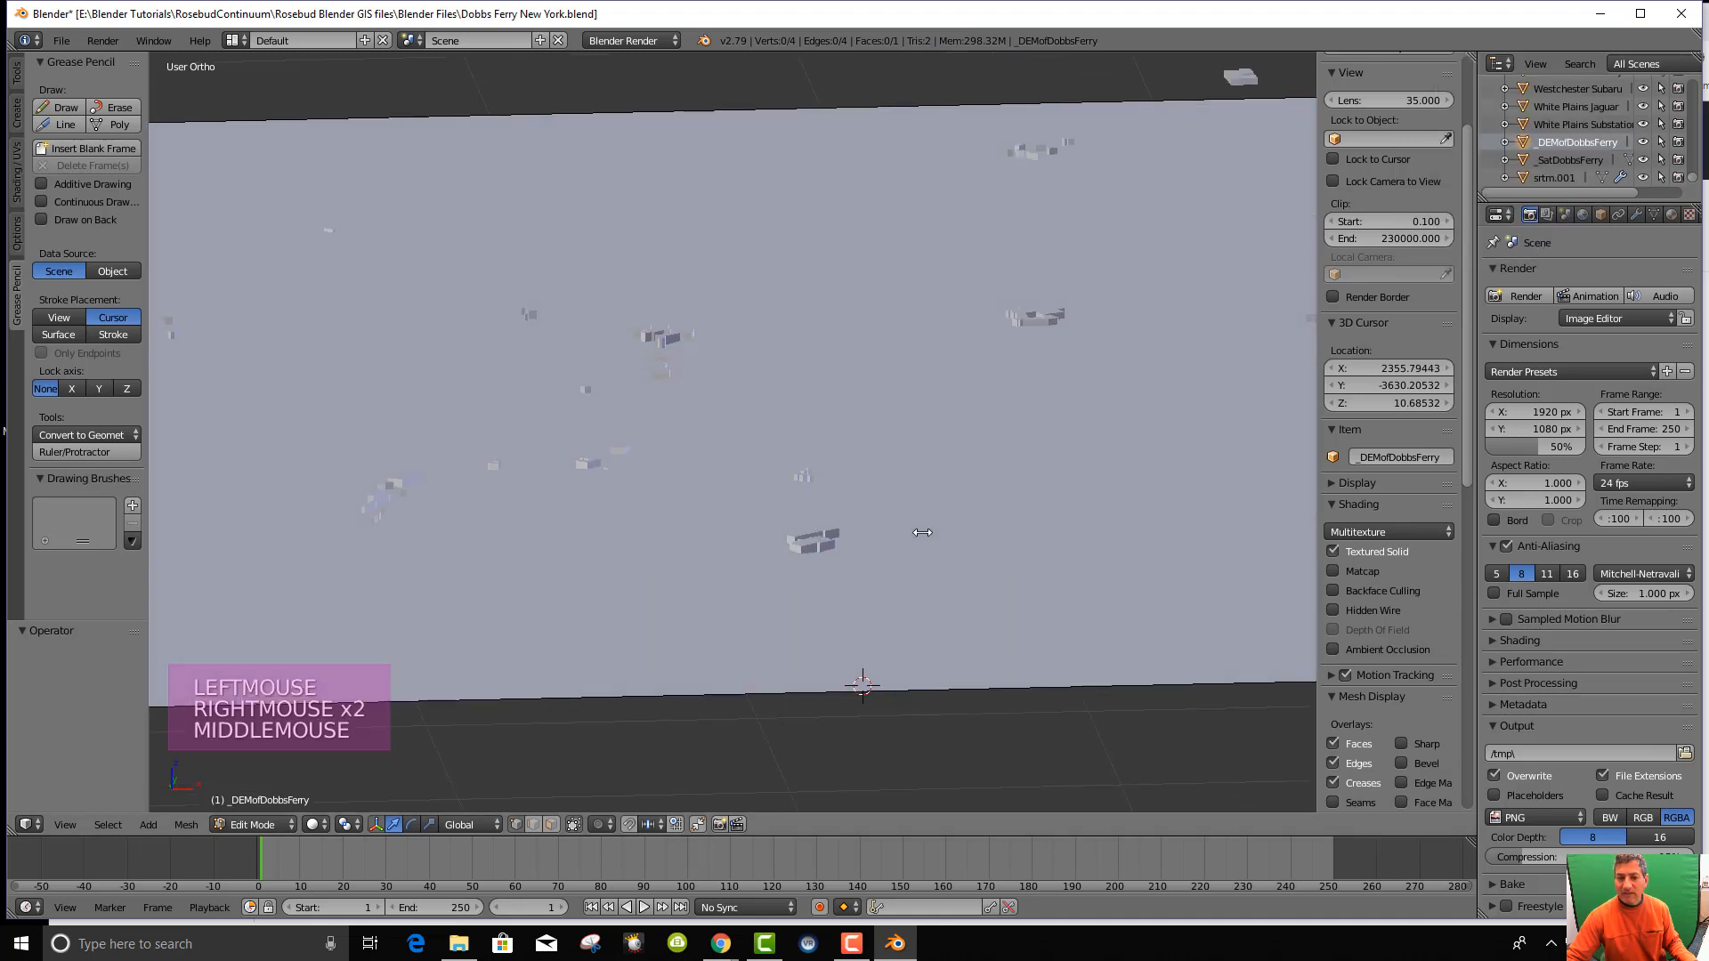
{"action": "scroll", "coordinate": [893, 483], "scroll_direction": "down", "scroll_amount": 7}
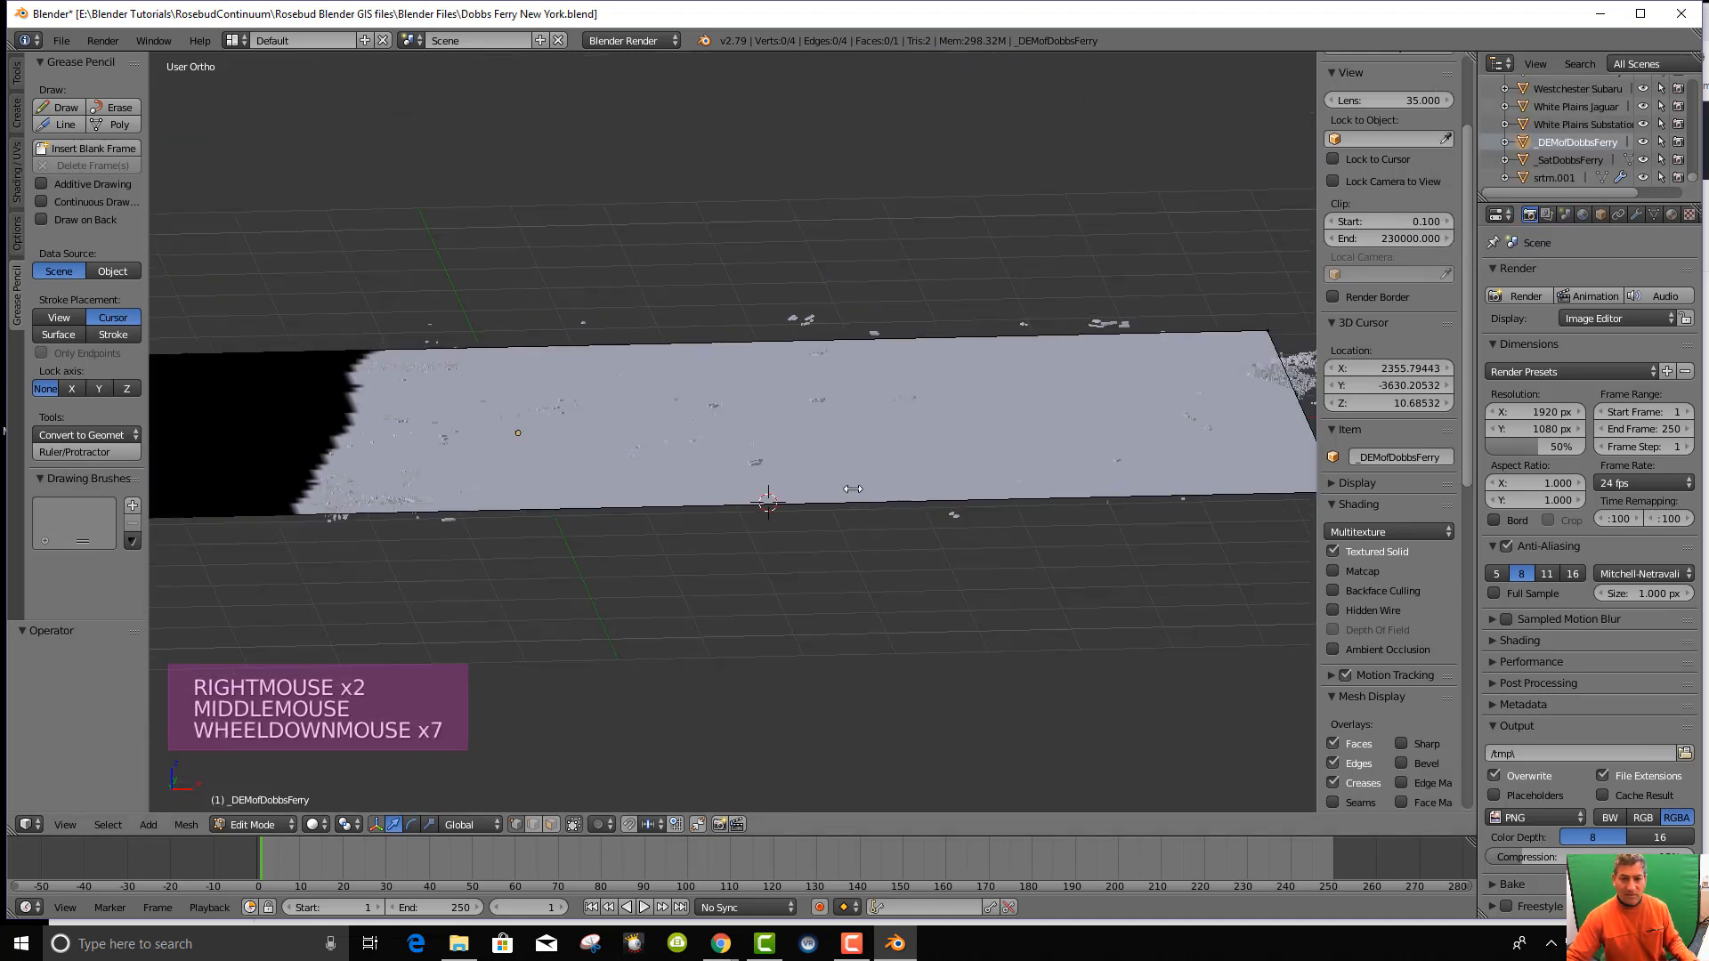
Undo three earlier steps and tilt the view to see the whole terrain plane.
{"action": "key", "text": "ctrl+z"}
{"action": "key", "text": "ctrl+z"}
{"action": "key", "text": "ctrl+z"}
{"action": "key", "text": "ctrl+z"}
{"action": "key", "text": "ctrl+z"}
{"action": "key", "text": "ctrl+z"}
{"action": "key", "text": "ctrl+z"}
{"action": "key", "text": "ctrl+z"}
{"action": "key", "text": "ctrl+z"}
{"action": "key", "text": "ctrl+z"}
{"action": "key", "text": "ctrl+z"}
{"action": "key", "text": "ctrl+z"}
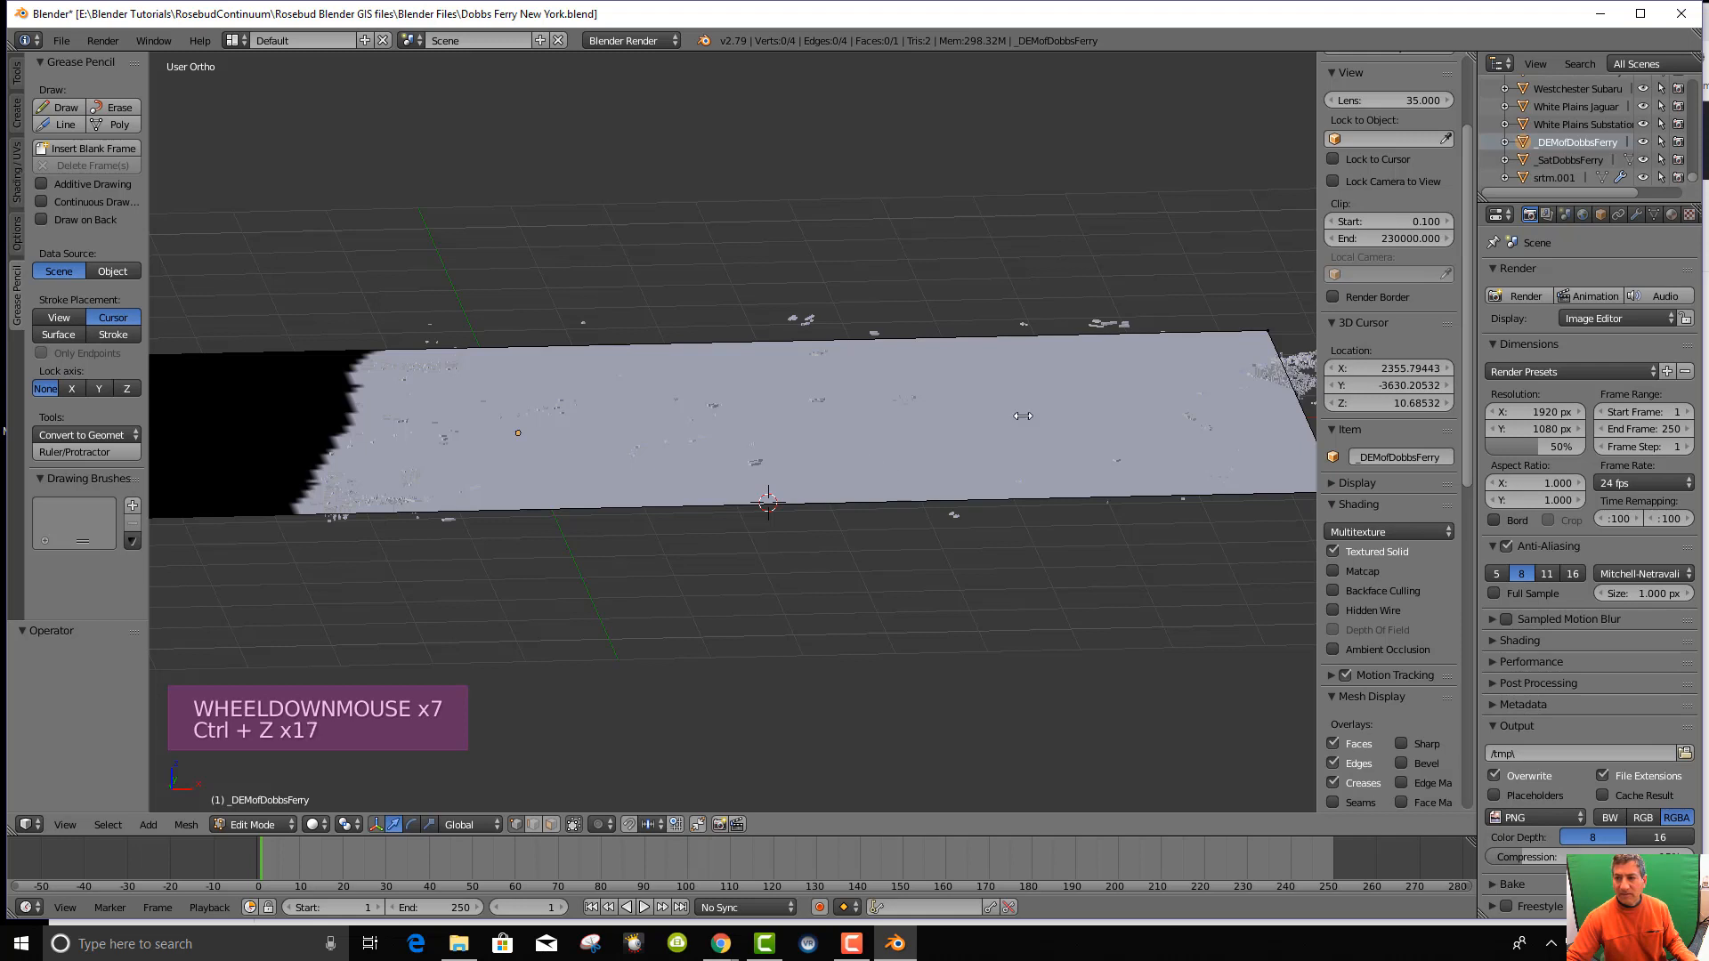
{"action": "key", "text": "ctrl+z"}
{"action": "key", "text": "ctrl+z"}
{"action": "key", "text": "ctrl+z"}
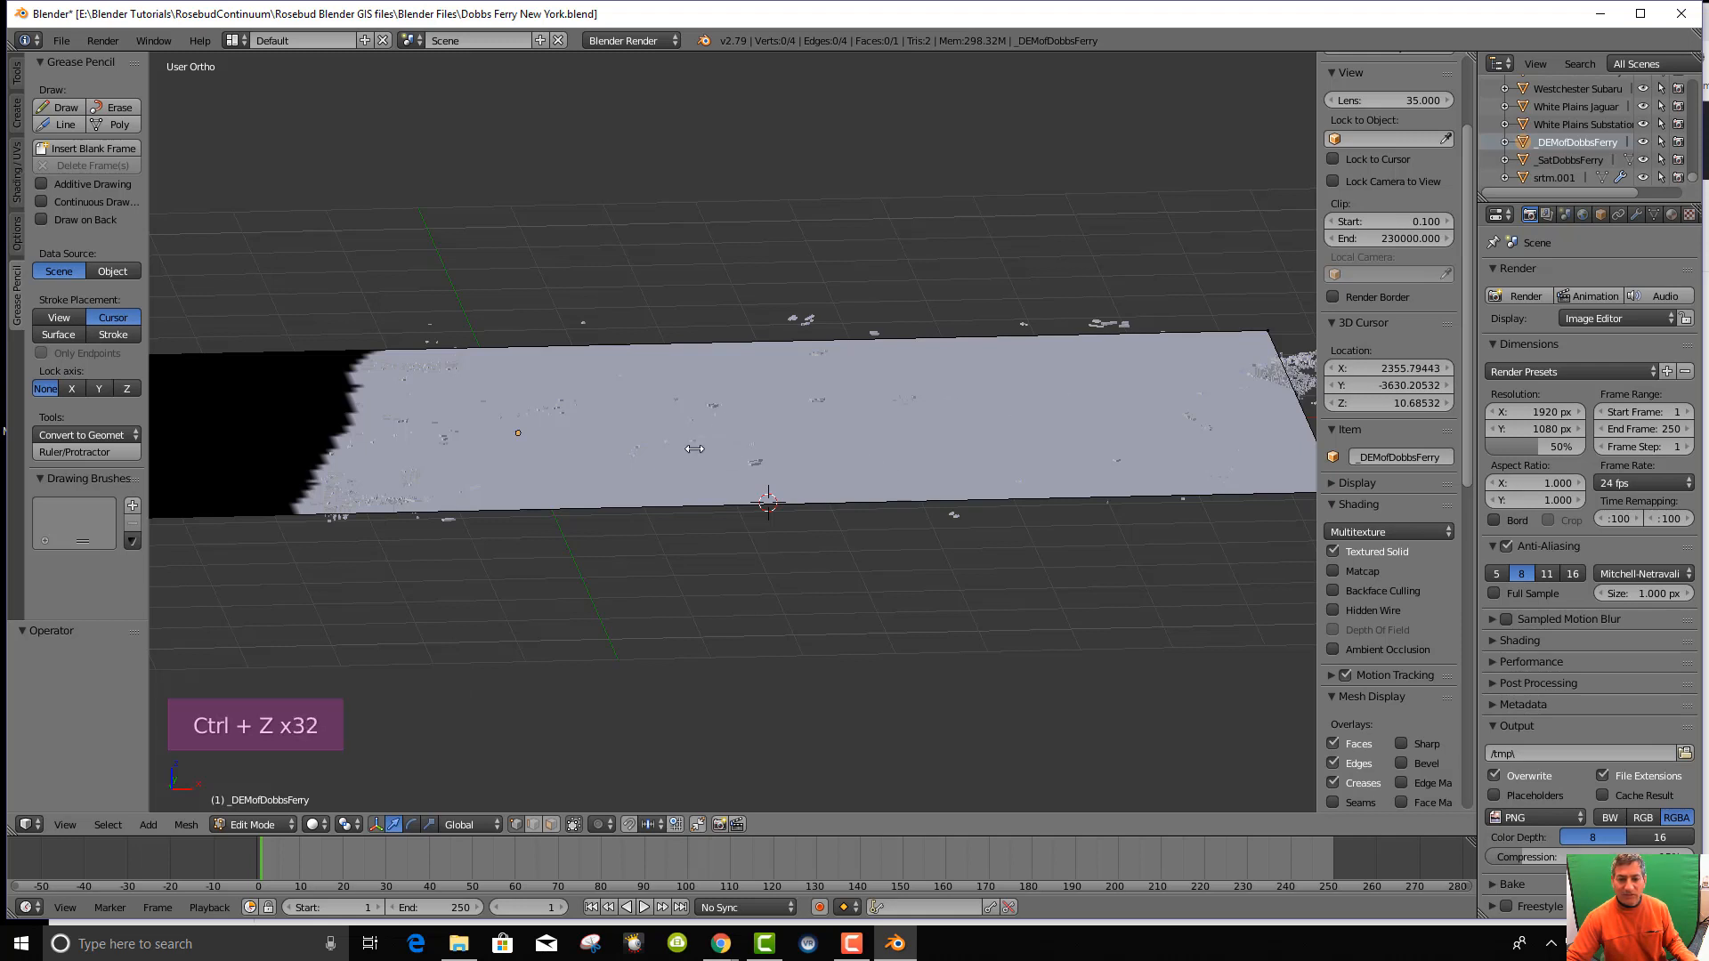
{"action": "key", "text": "ctrl+z"}
{"action": "key", "text": "ctrl+z"}
{"action": "key", "text": "ctrl+z"}
{"action": "key", "text": "ctrl+z"}
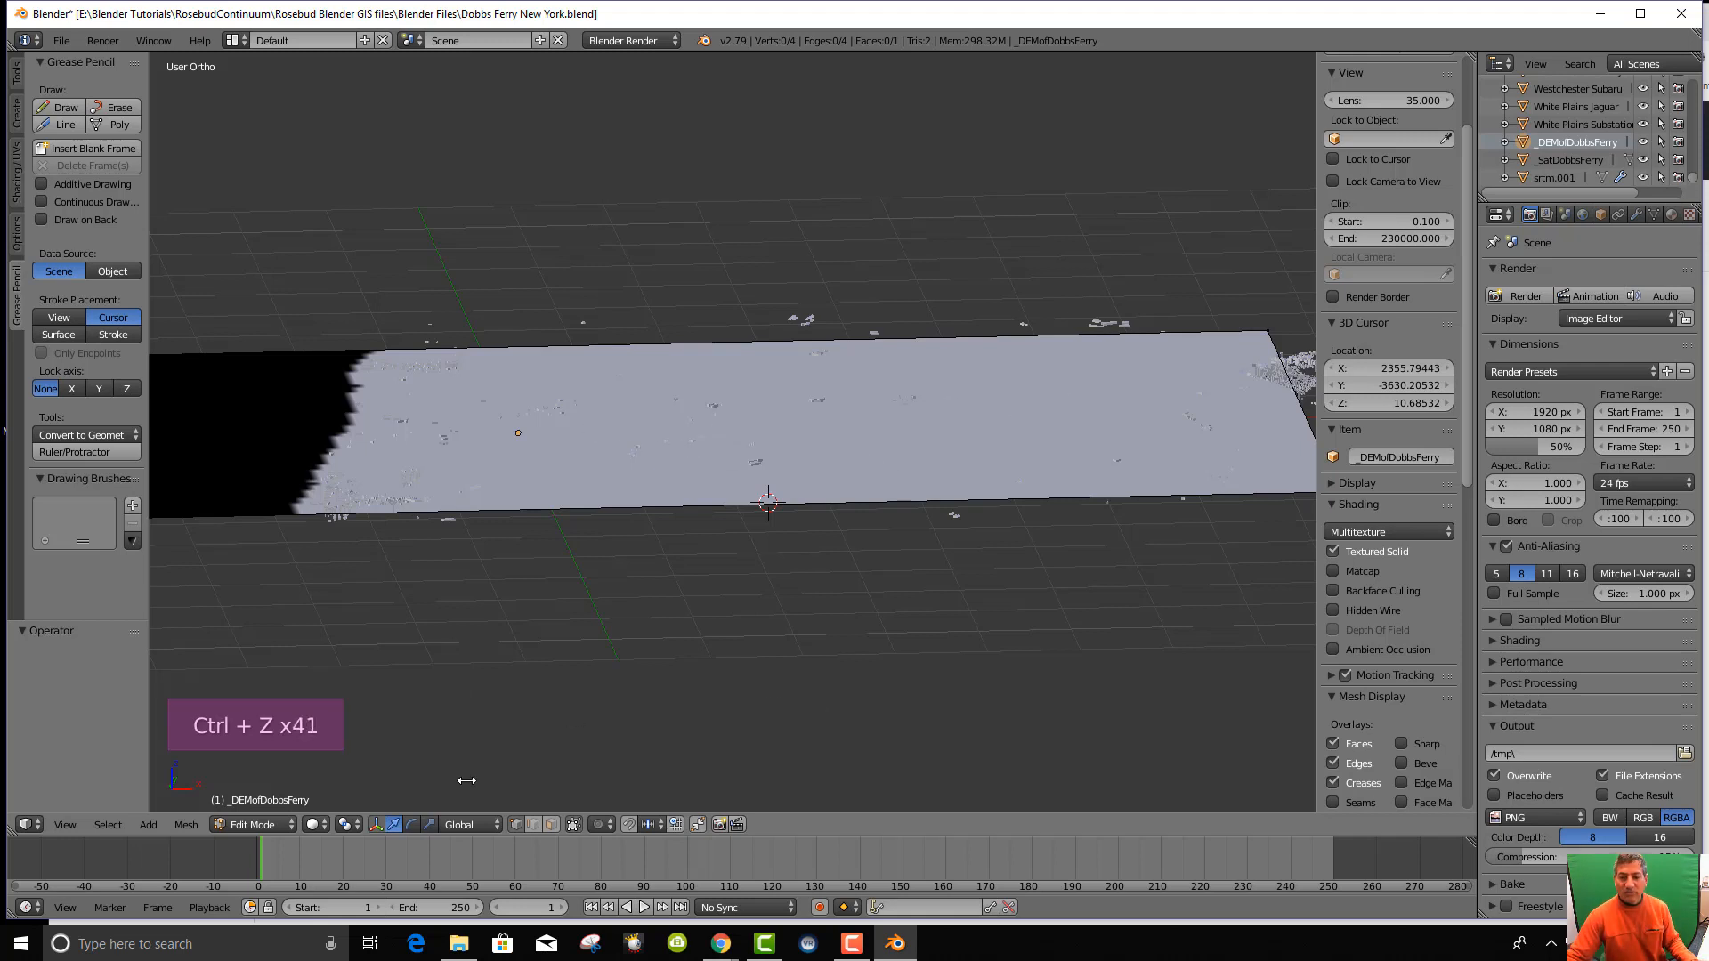
{"action": "scroll", "coordinate": [742, 477], "scroll_direction": "down", "scroll_amount": 3}
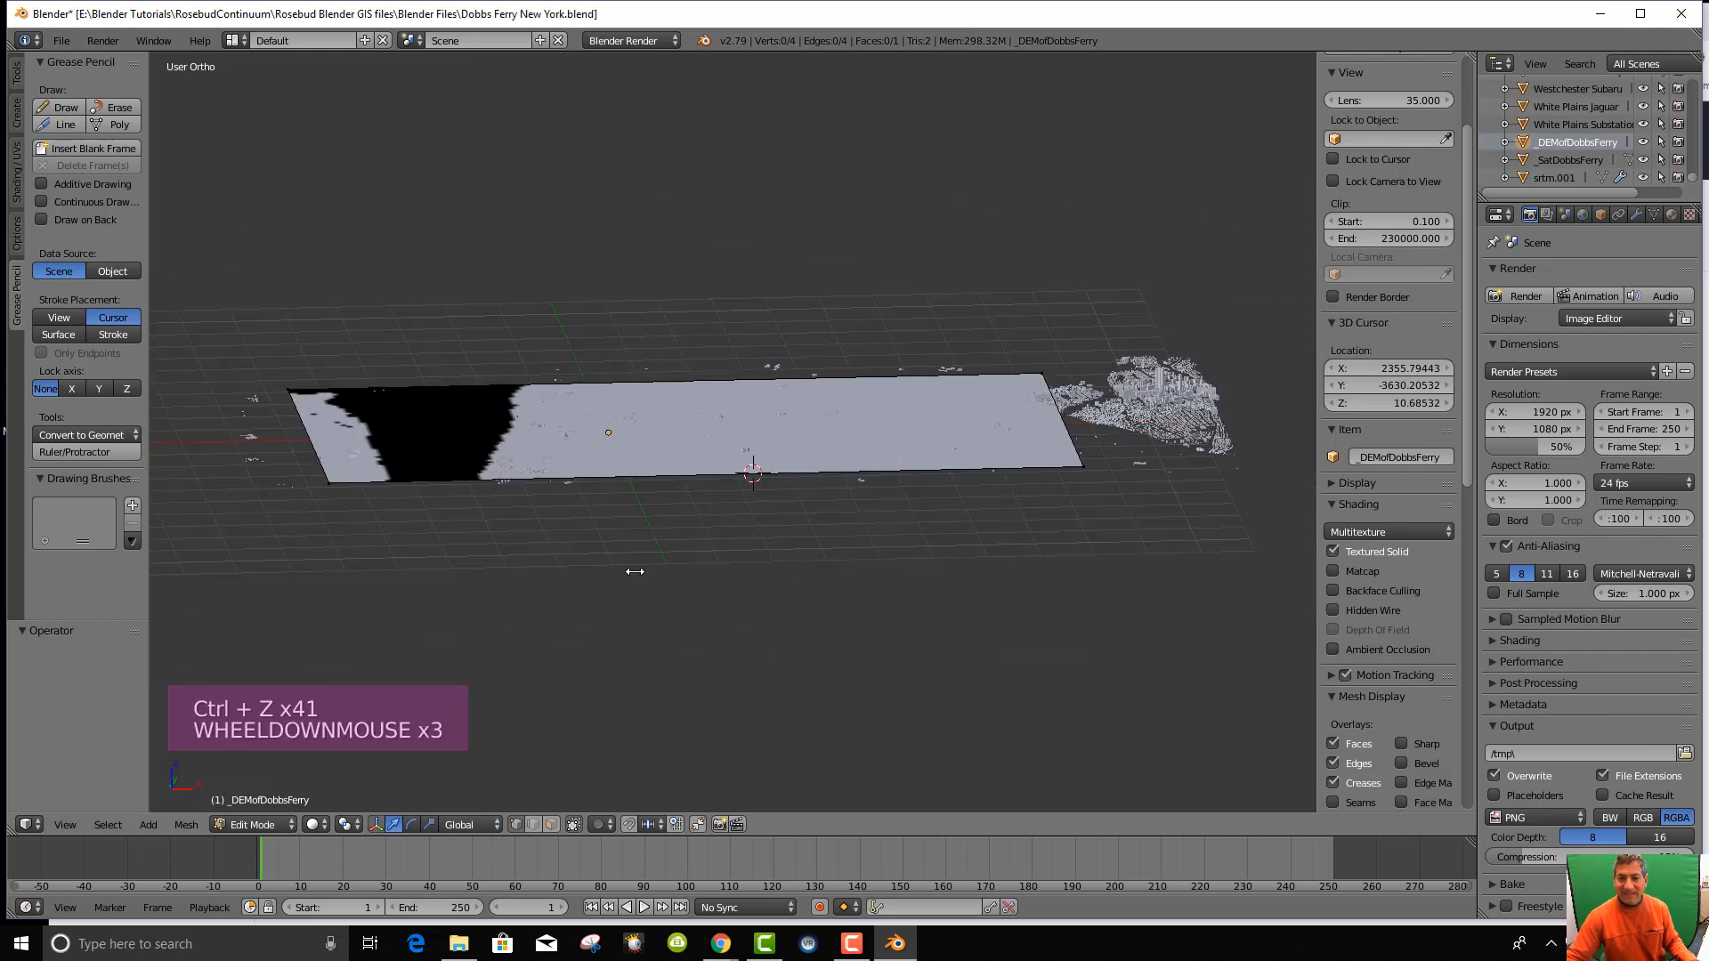
{"action": "middle_click_drag", "start_coordinate": [629, 572], "coordinate": [656, 423]}
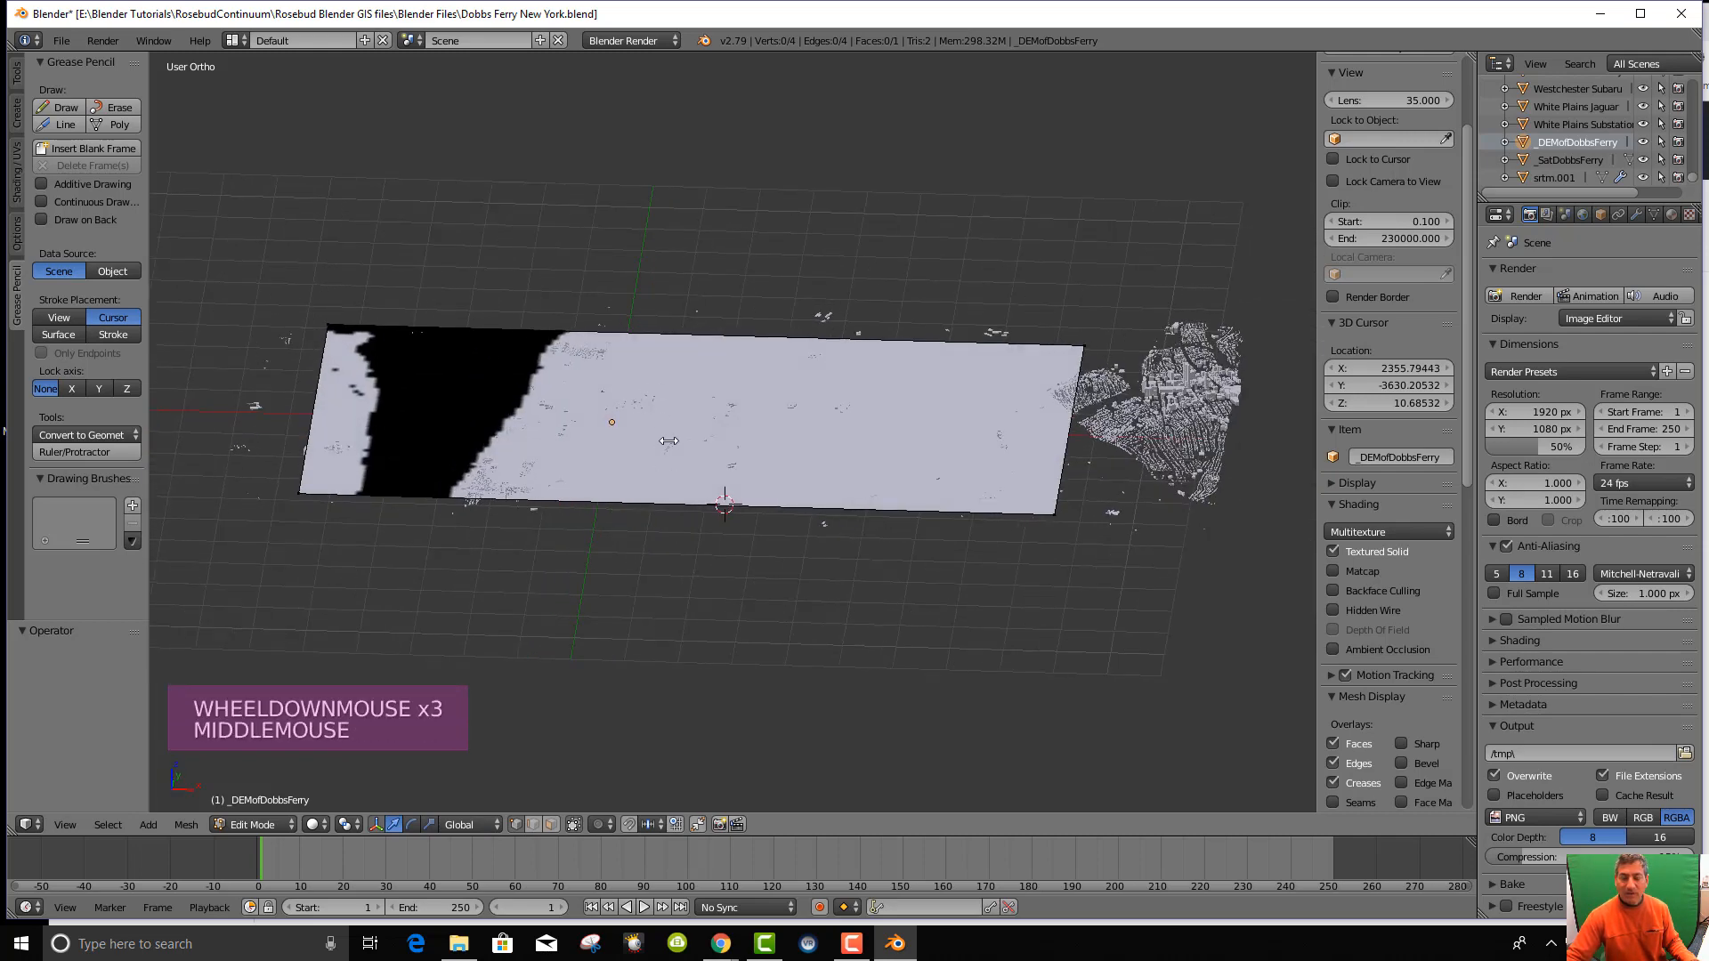
{"action": "right_click", "coordinate": [669, 441]}
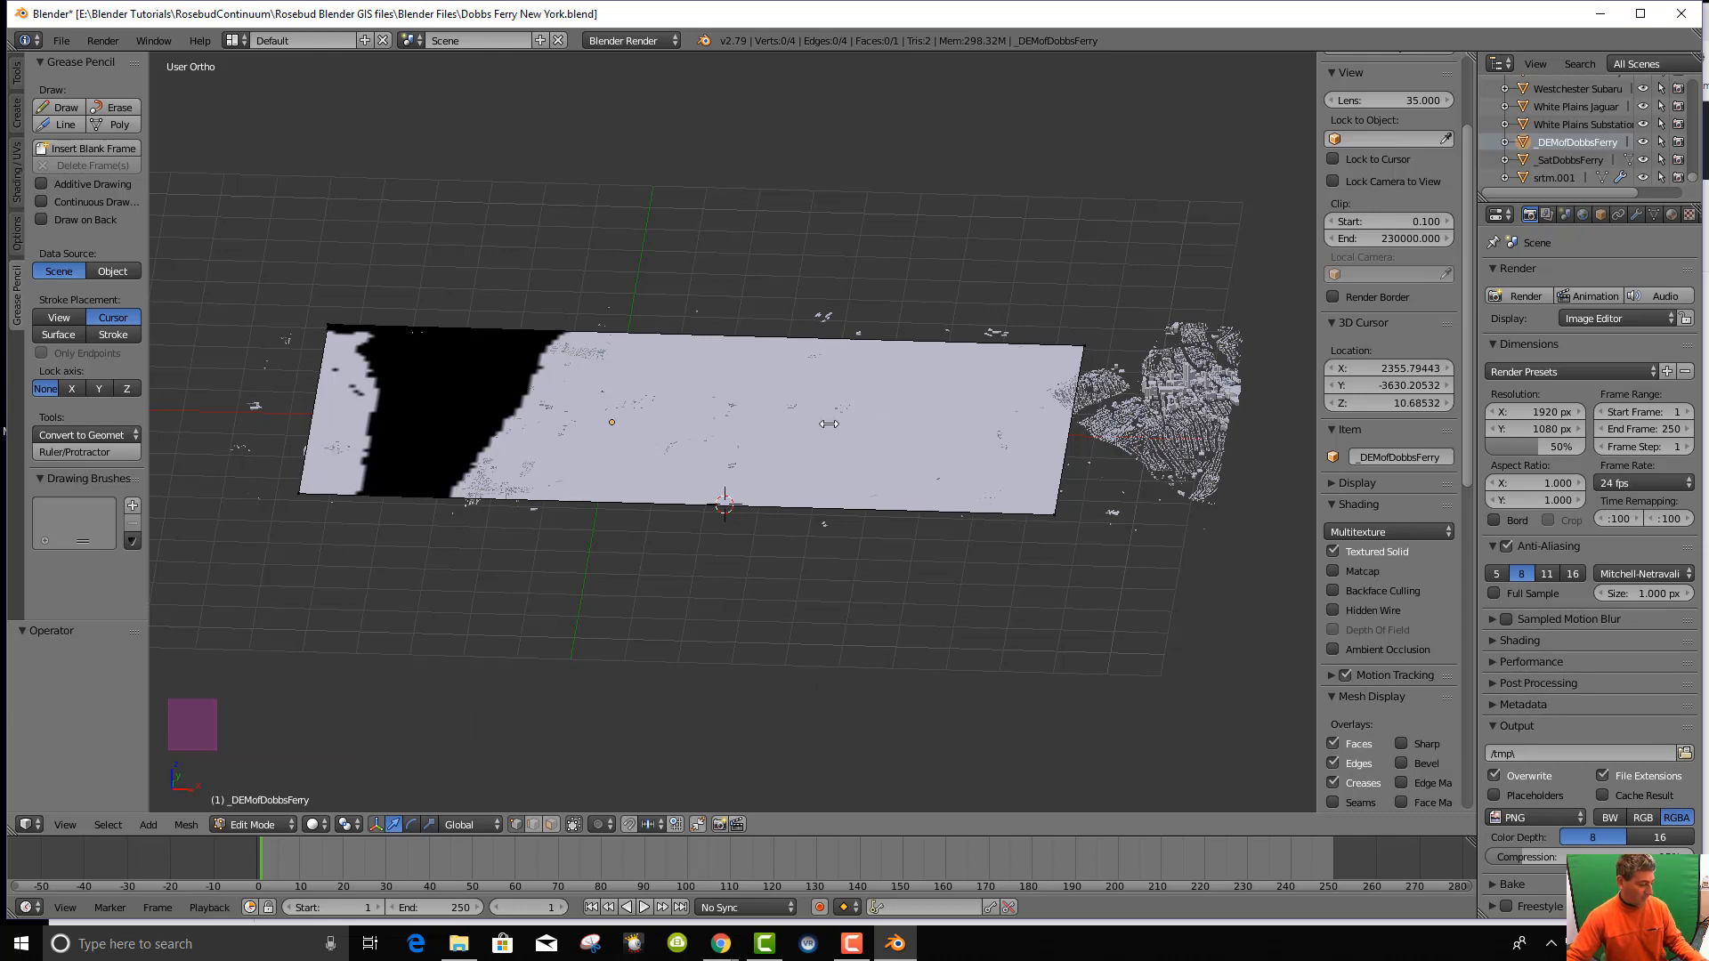
Leave Edit Mode with Tab and view the raised terrain from the side.
{"action": "key", "text": "Tab"}
{"action": "middle_click_drag", "start_coordinate": [826, 429], "coordinate": [770, 546]}
{"action": "scroll", "coordinate": [831, 473], "scroll_direction": "up", "scroll_amount": 9}
Show the terrain's Simple subdivision (6 levels) and demText displacement modifiers in a widened Properties panel.
{"action": "scroll", "coordinate": [756, 496], "scroll_direction": "up", "scroll_amount": 4}
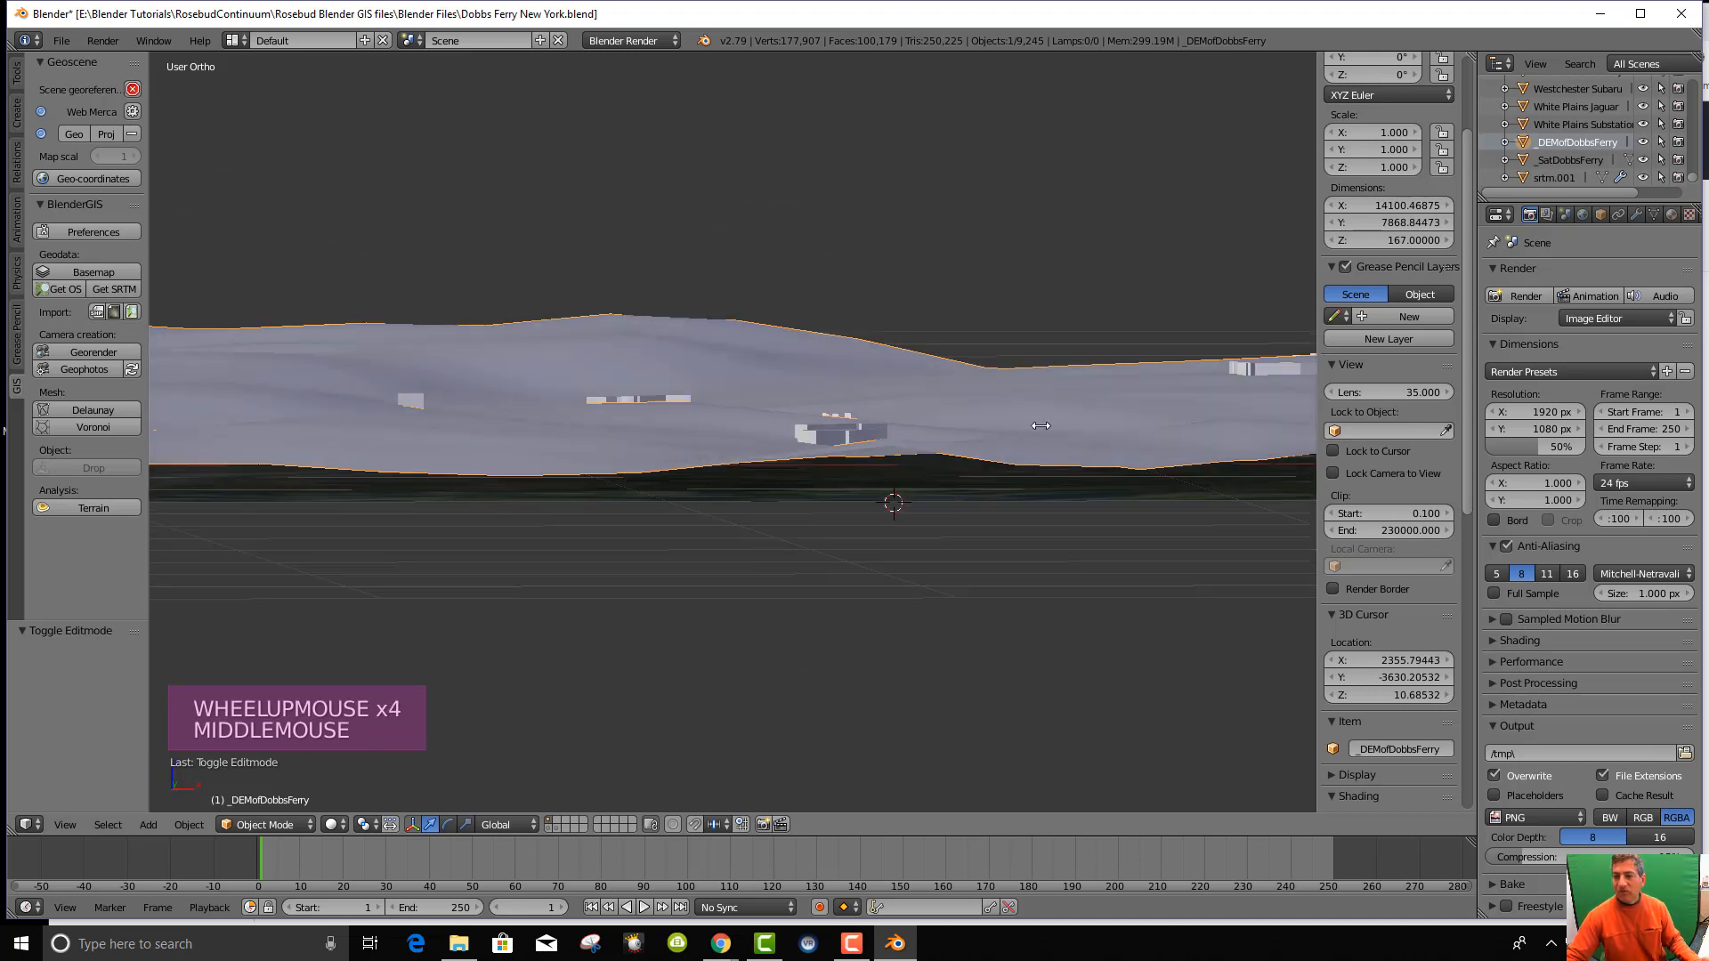
{"action": "middle_click_drag", "start_coordinate": [881, 518], "coordinate": [1119, 411]}
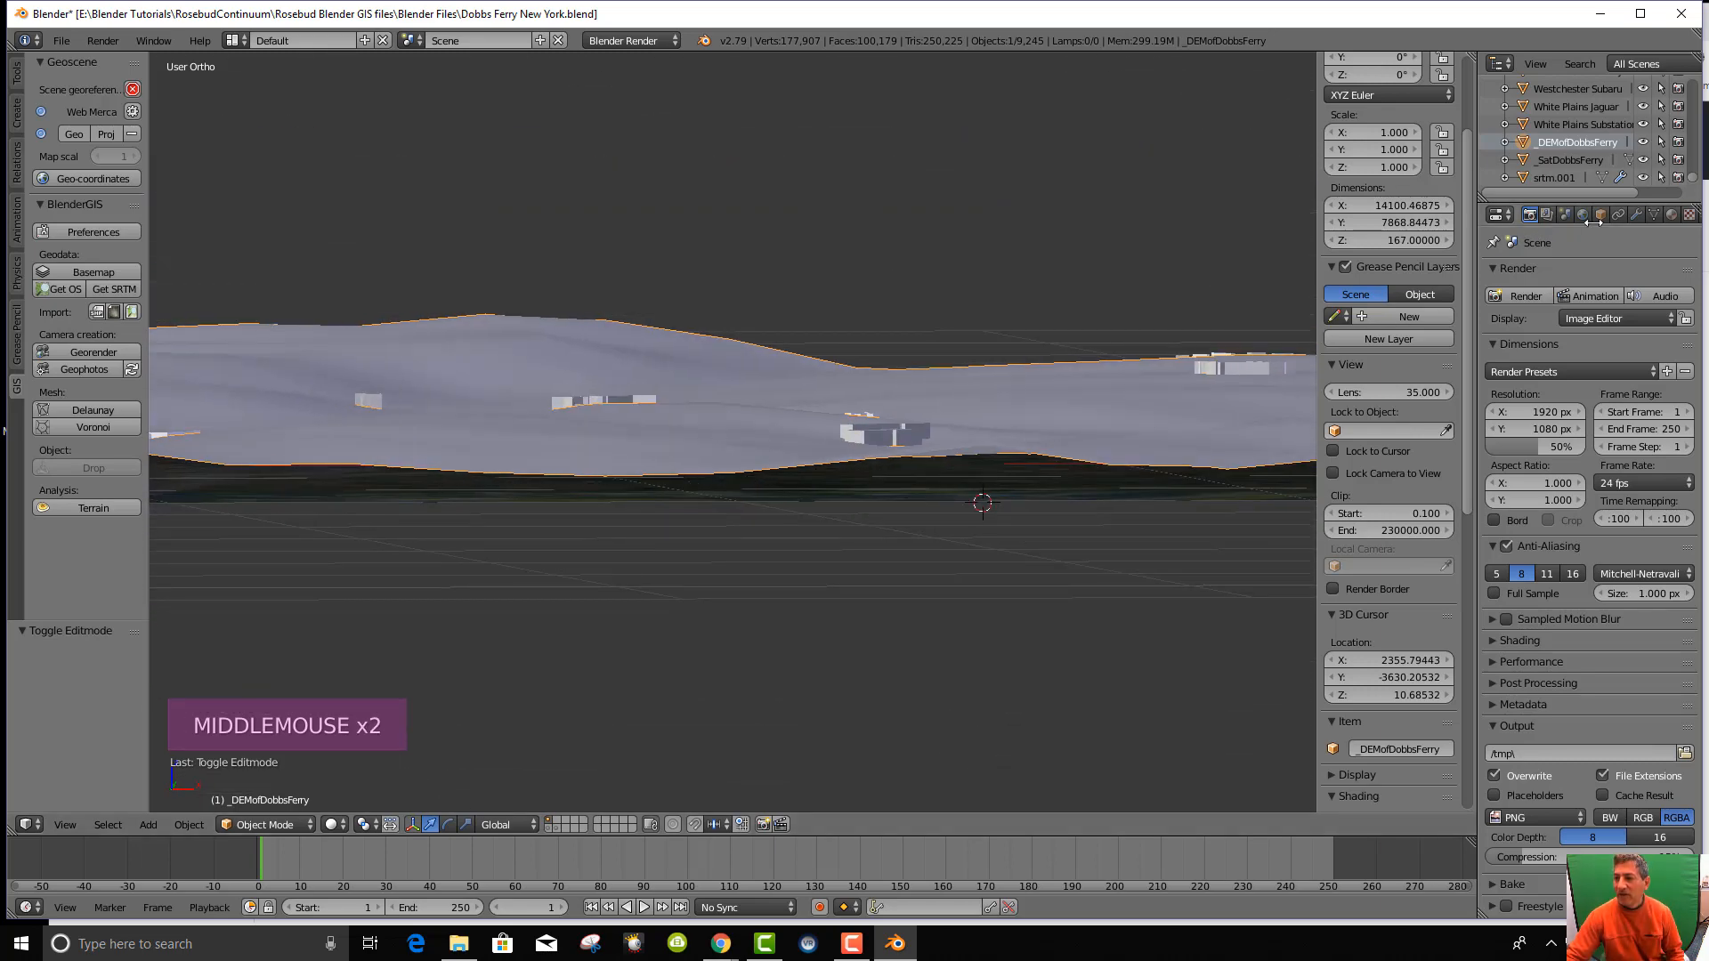
{"action": "left_click", "coordinate": [1636, 214]}
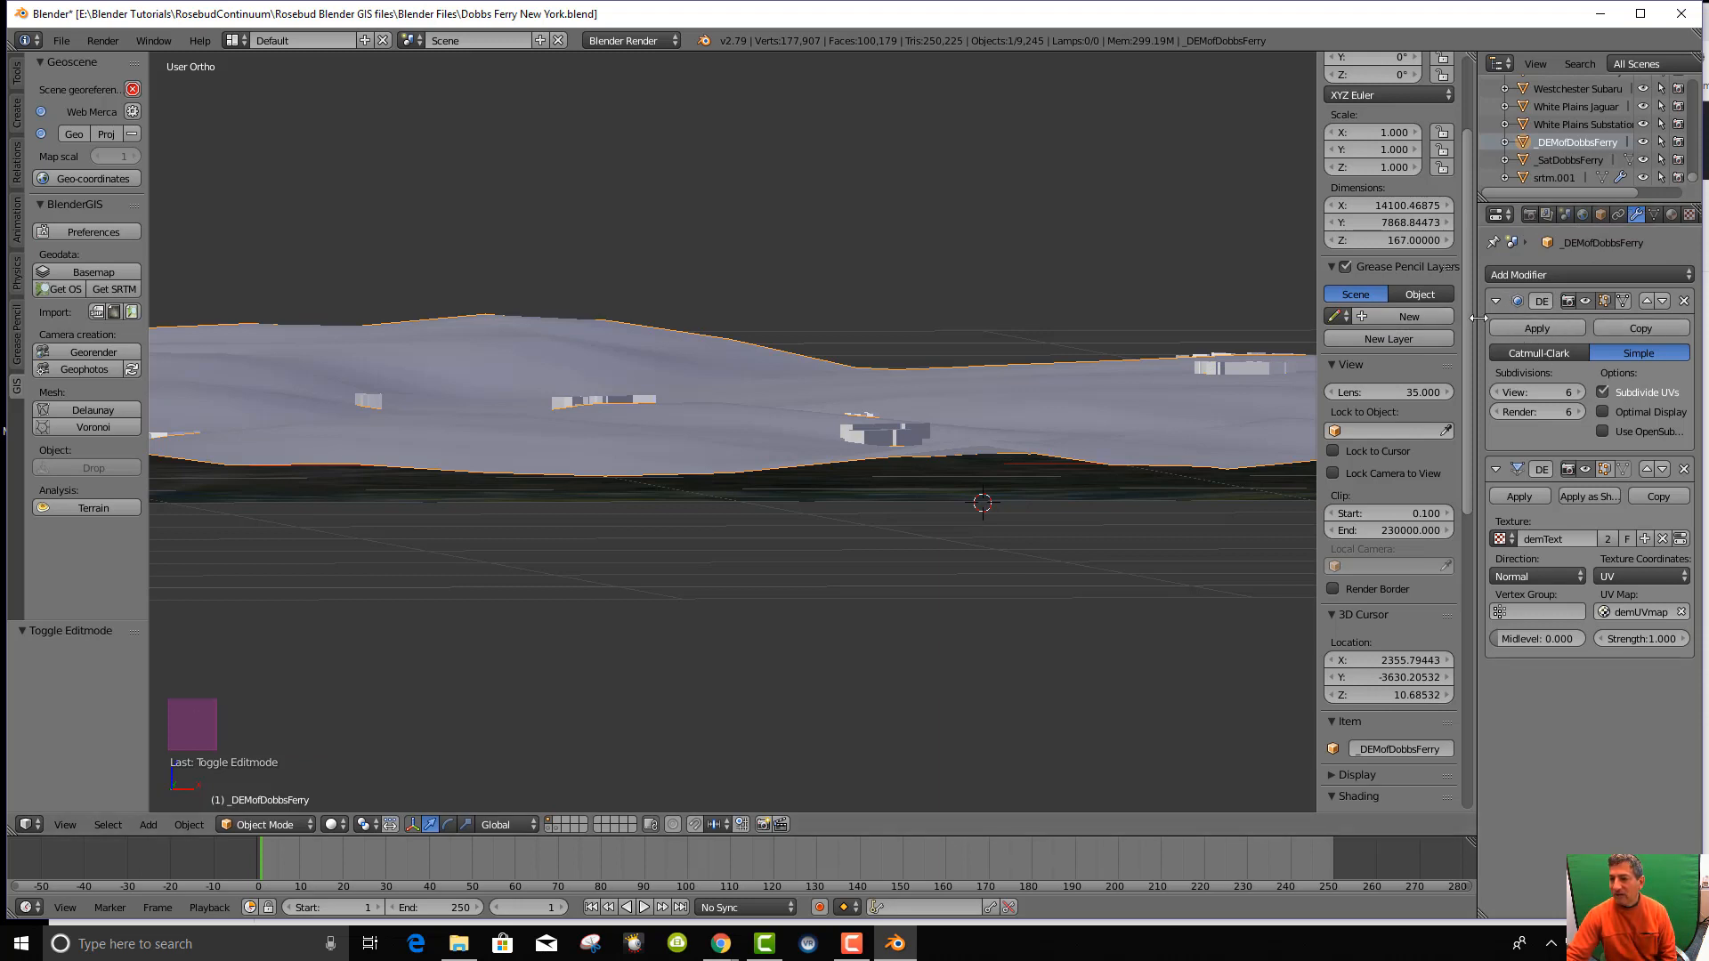
{"action": "left_click_drag", "start_coordinate": [1473, 317], "coordinate": [1208, 318]}
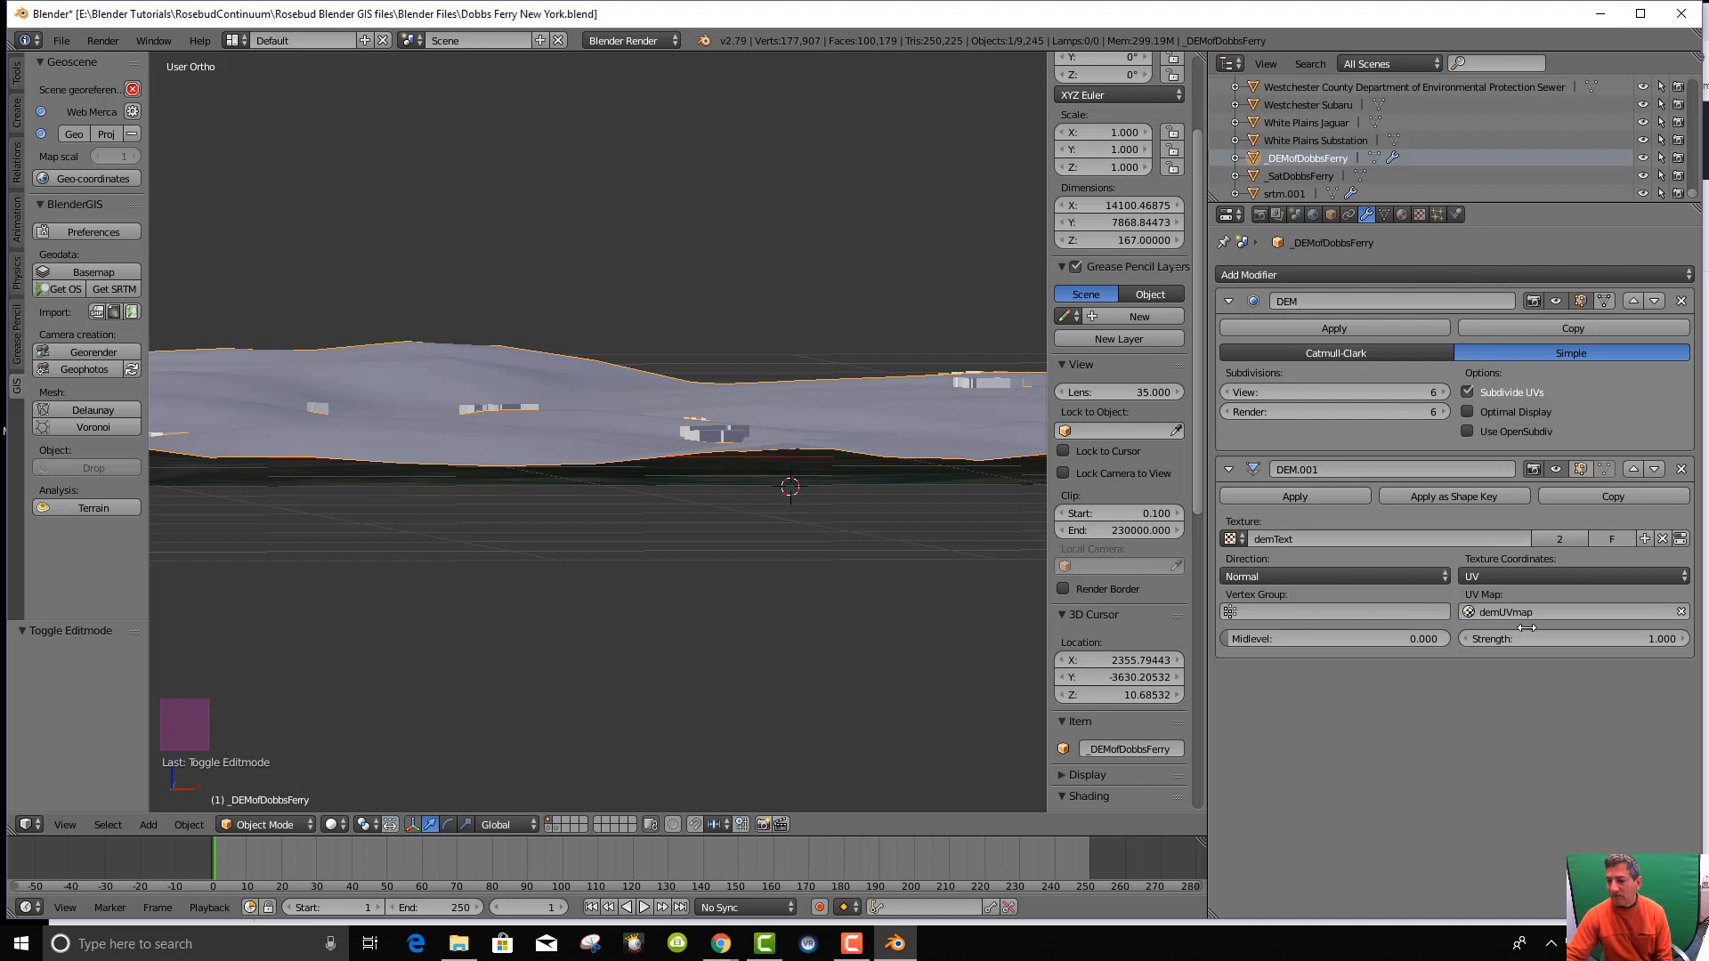
{"action": "scroll", "coordinate": [843, 428], "scroll_direction": "down", "scroll_amount": 4}
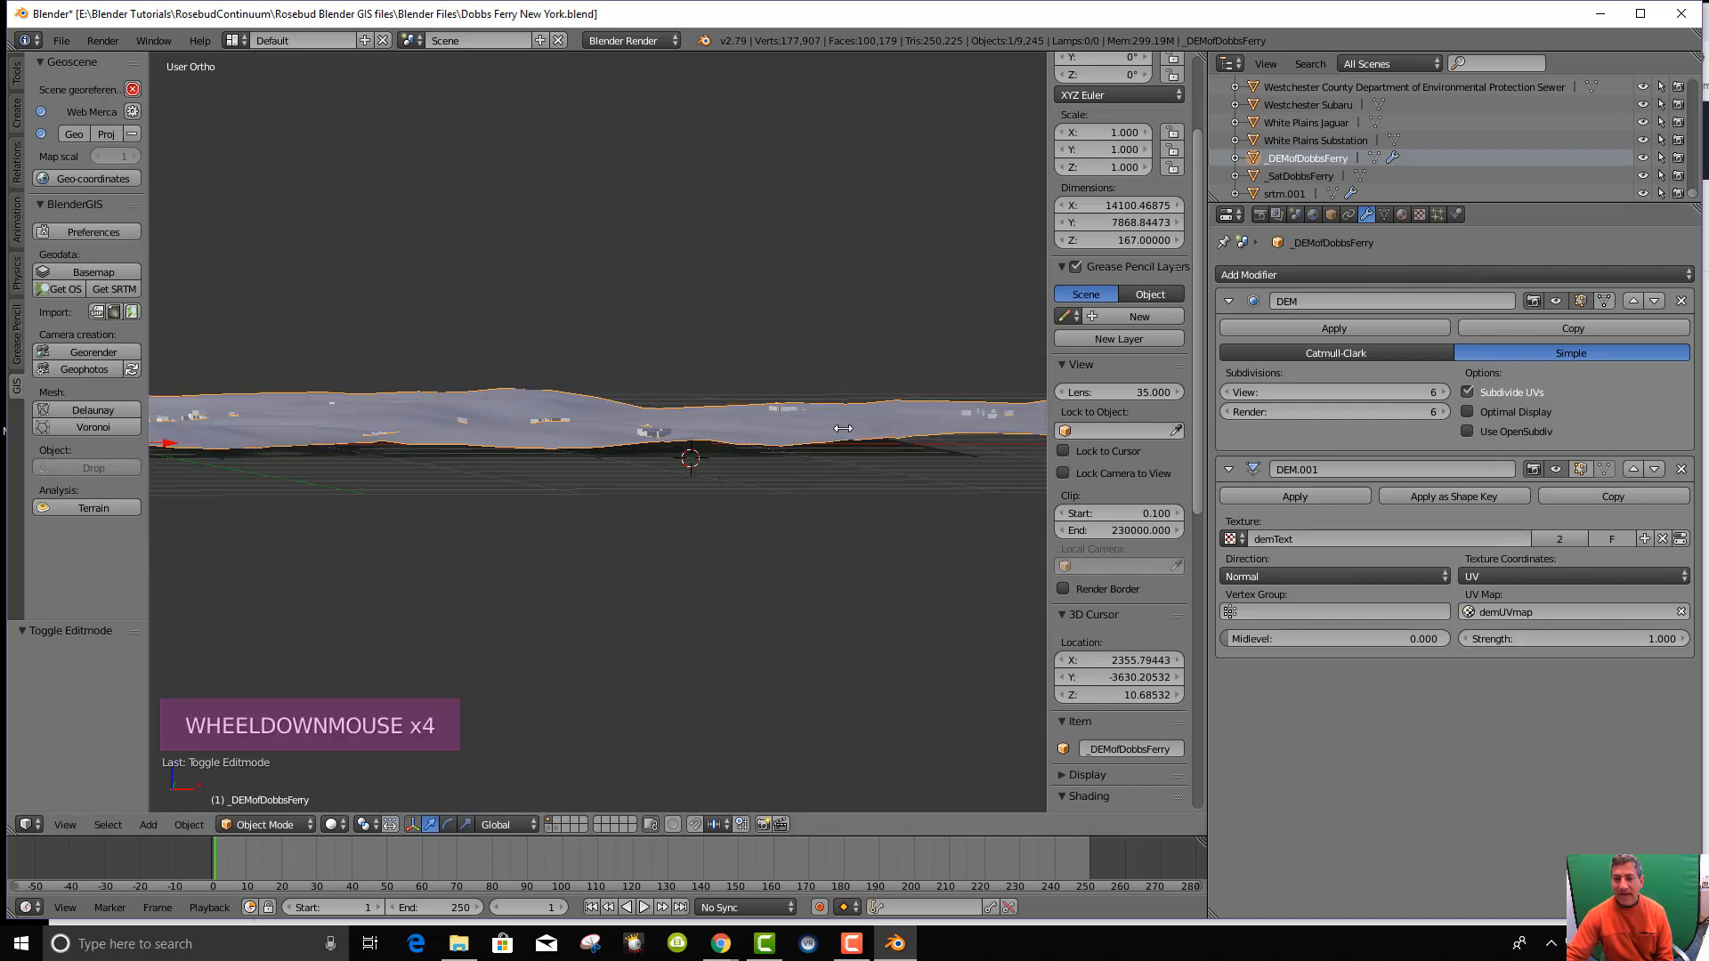
{"action": "left_click_drag", "start_coordinate": [1644, 640], "coordinate": [1333, 640]}
{"action": "scroll", "coordinate": [735, 552], "scroll_direction": "down", "scroll_amount": 8}
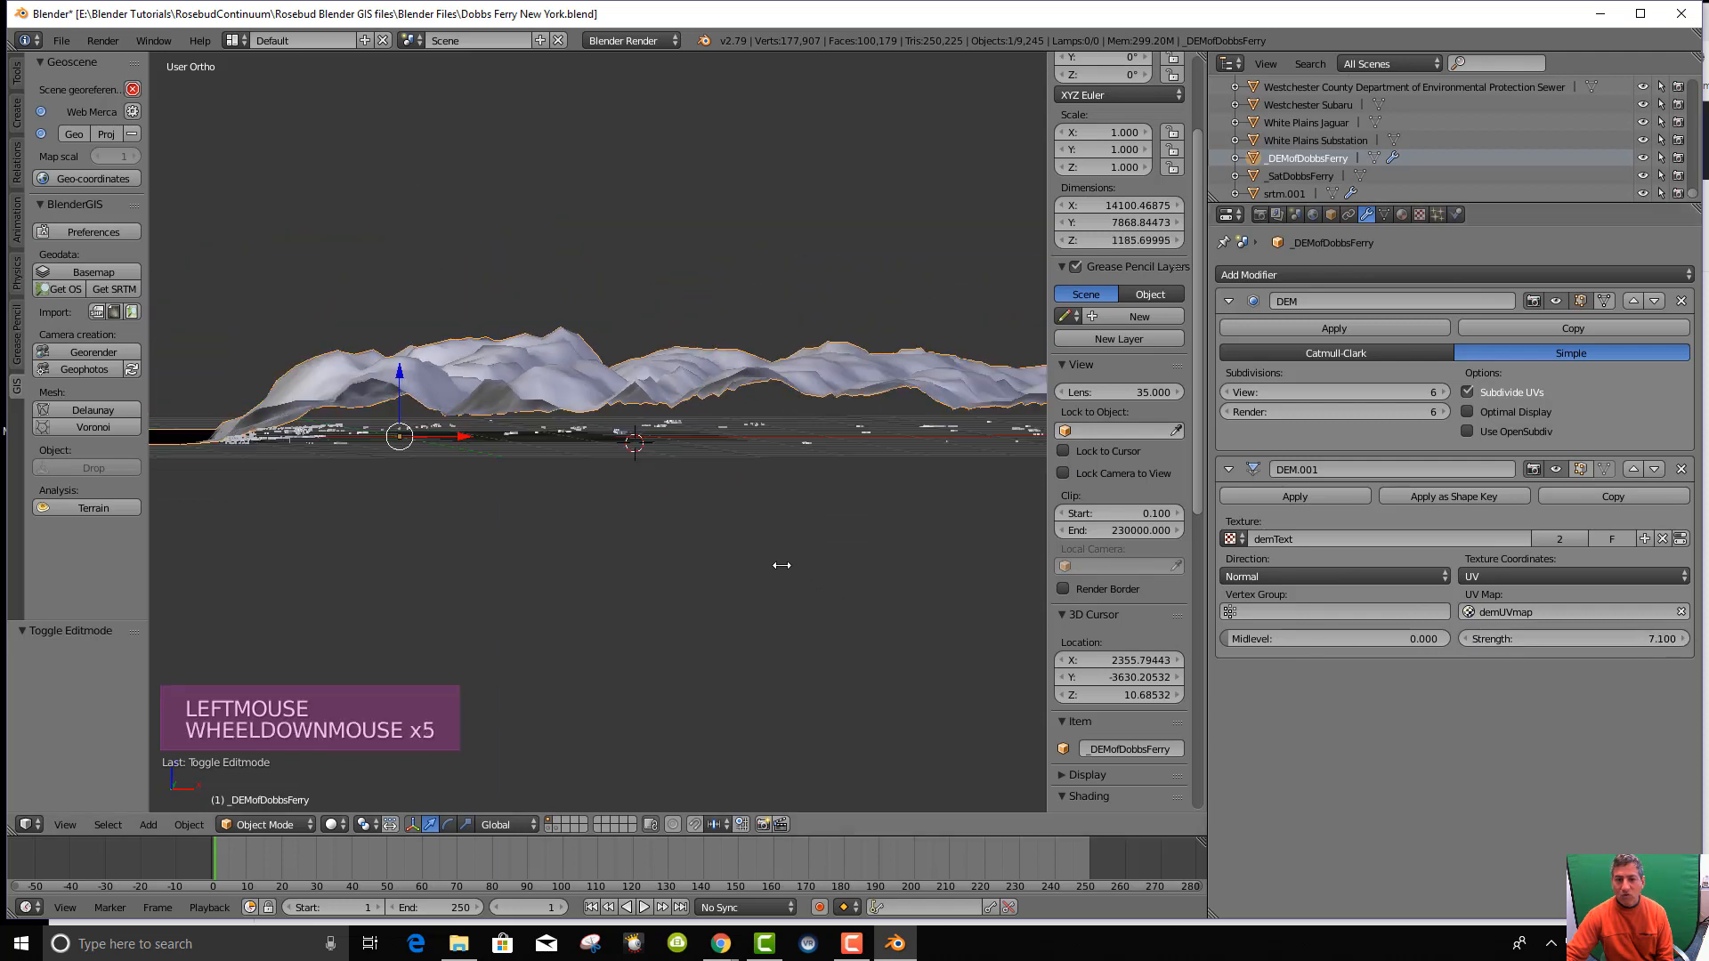
{"action": "mouse_move", "coordinate": [550, 544]}
{"action": "middle_mouse_down"}
{"action": "mouse_move", "coordinate": [565, 569]}
{"action": "mouse_move", "coordinate": [526, 565]}
{"action": "mouse_move", "coordinate": [555, 583]}
{"action": "mouse_move", "coordinate": [555, 553]}
{"action": "middle_mouse_up"}
{"action": "scroll", "coordinate": [555, 583], "scroll_direction": "up", "scroll_amount": 5}
{"action": "scroll", "coordinate": [554, 584], "scroll_direction": "down", "scroll_amount": 3}
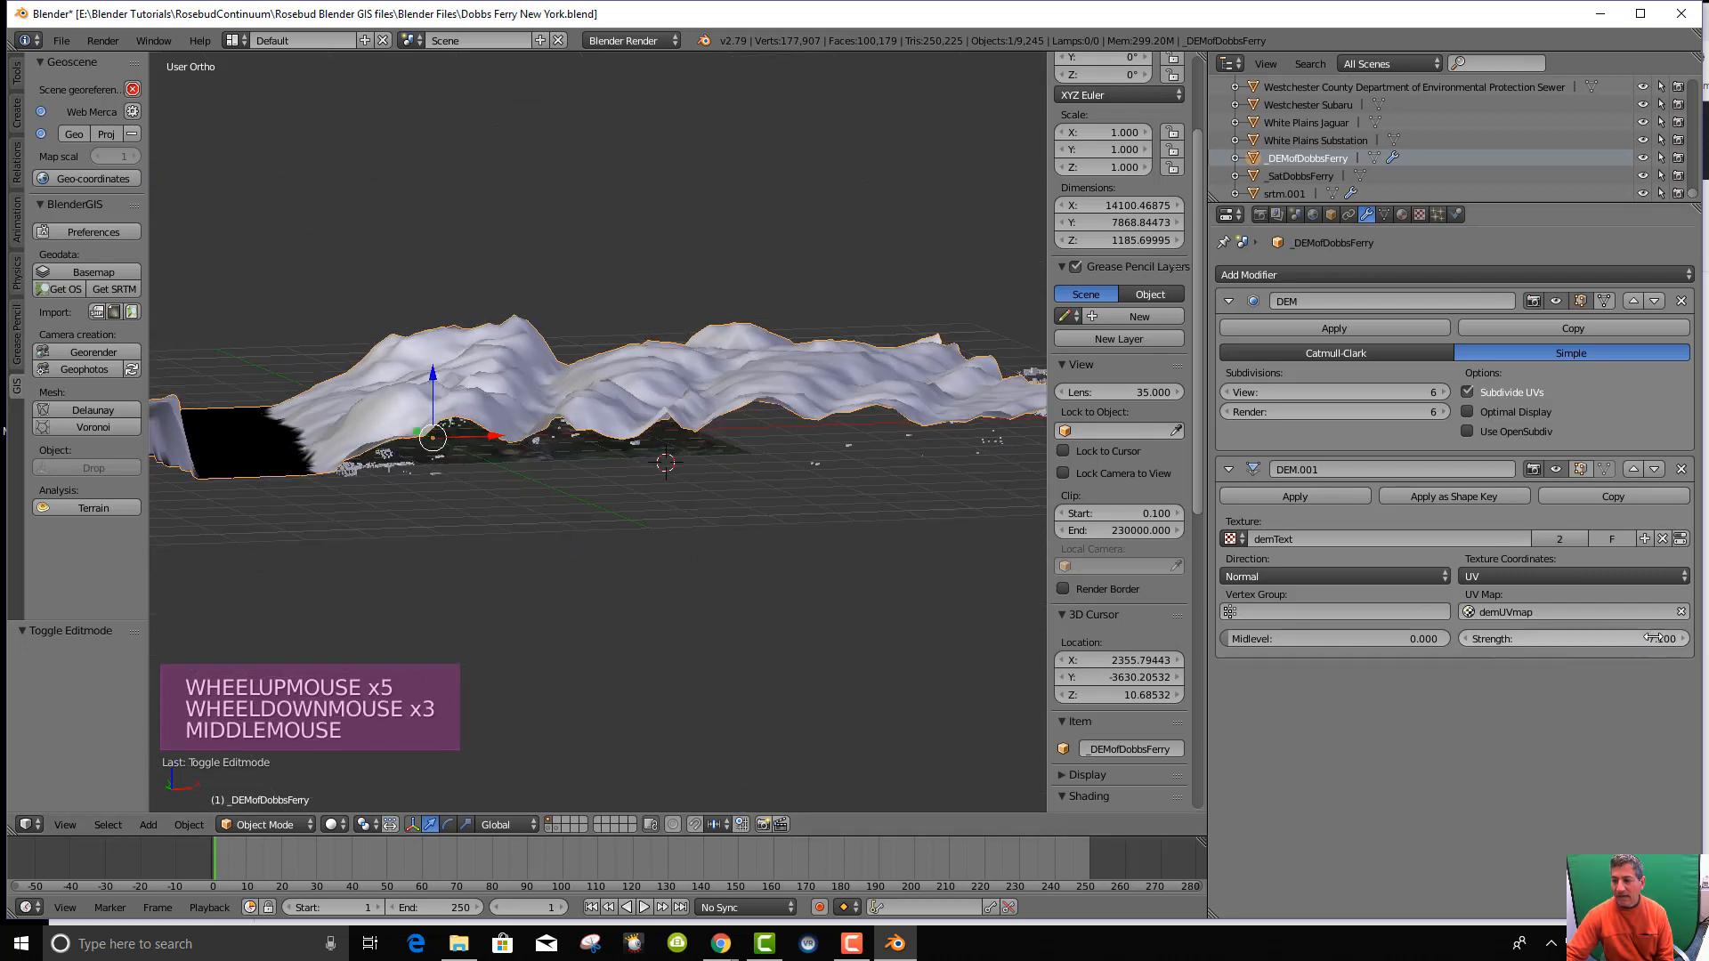
{"action": "mouse_move", "coordinate": [1654, 638]}
{"action": "left_mouse_down"}
{"action": "mouse_move", "coordinate": [42, 665]}
{"action": "mouse_move", "coordinate": [1691, 633]}
{"action": "mouse_move", "coordinate": [1545, 630]}
{"action": "mouse_move", "coordinate": [1655, 656]}
{"action": "left_mouse_up"}
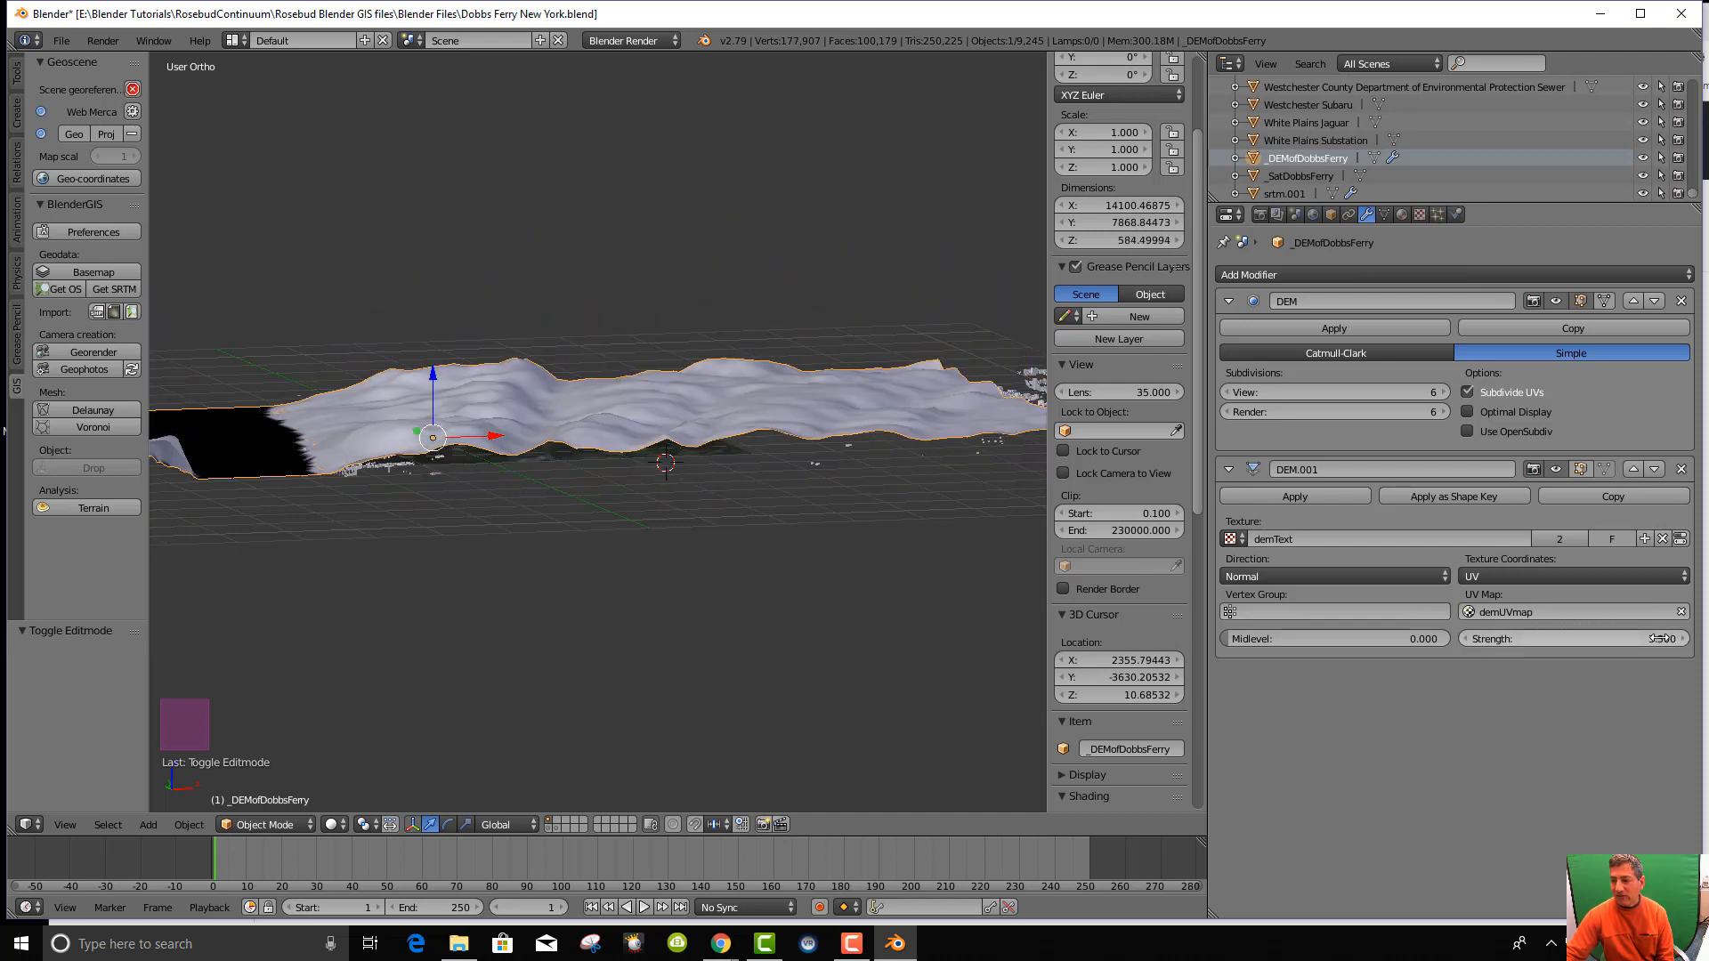
{"action": "left_click", "coordinate": [1657, 638]}
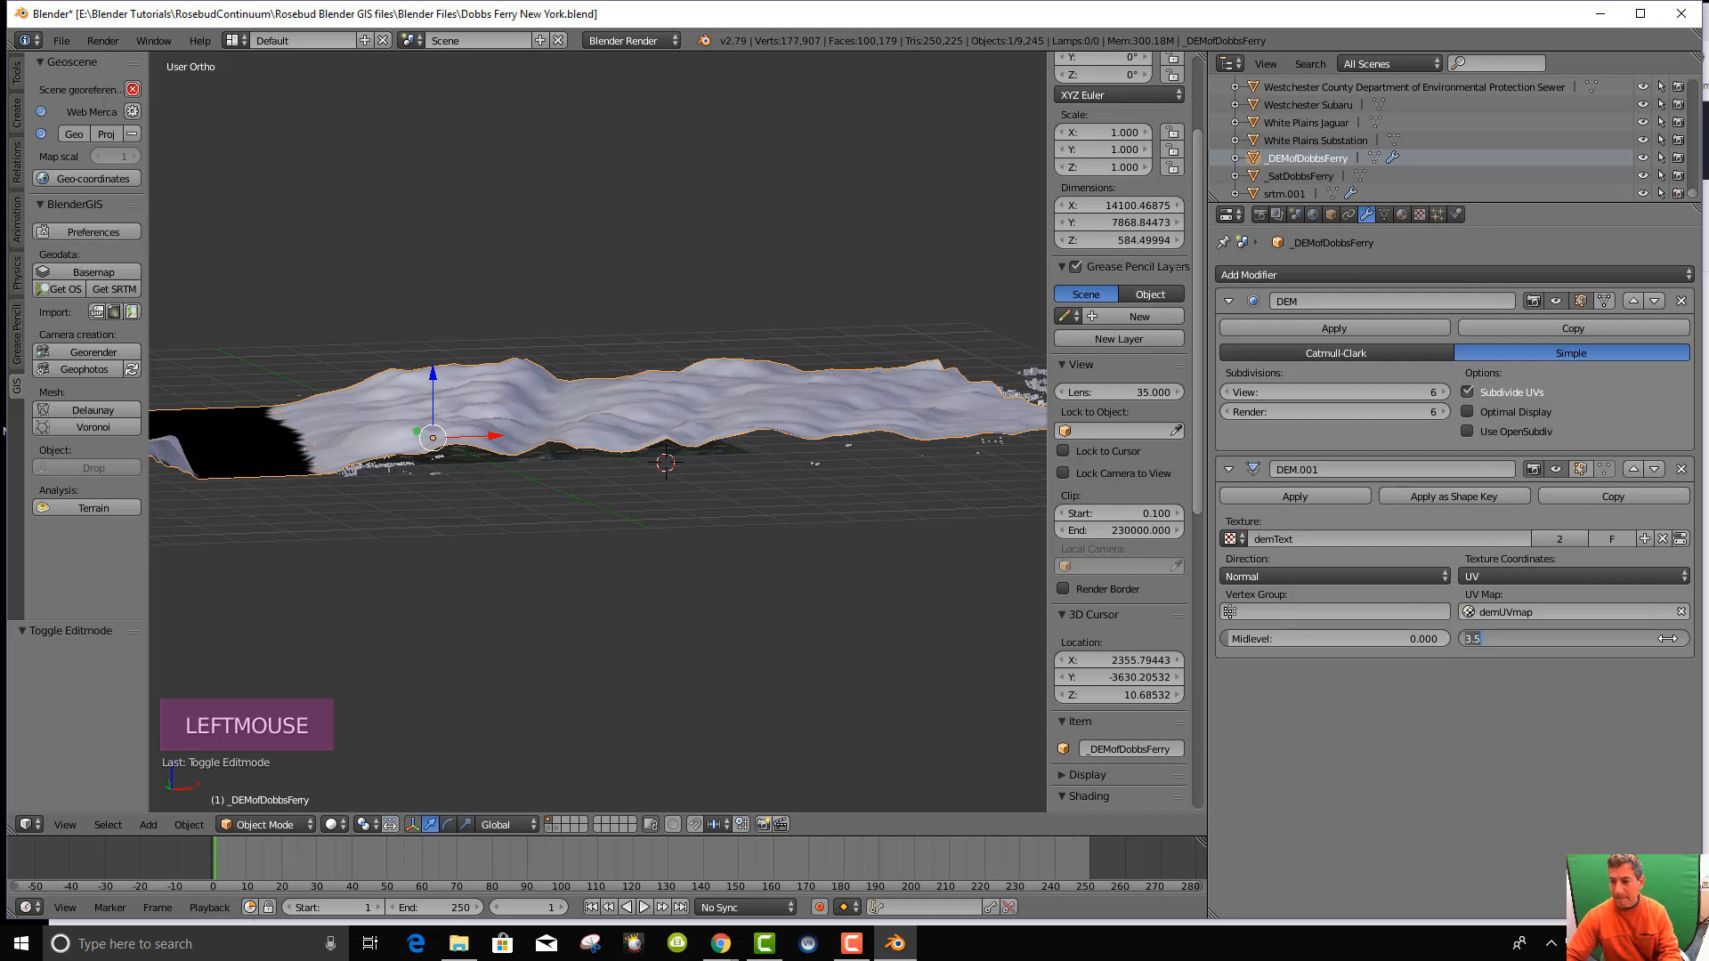
{"action": "left_click", "coordinate": [1008, 594]}
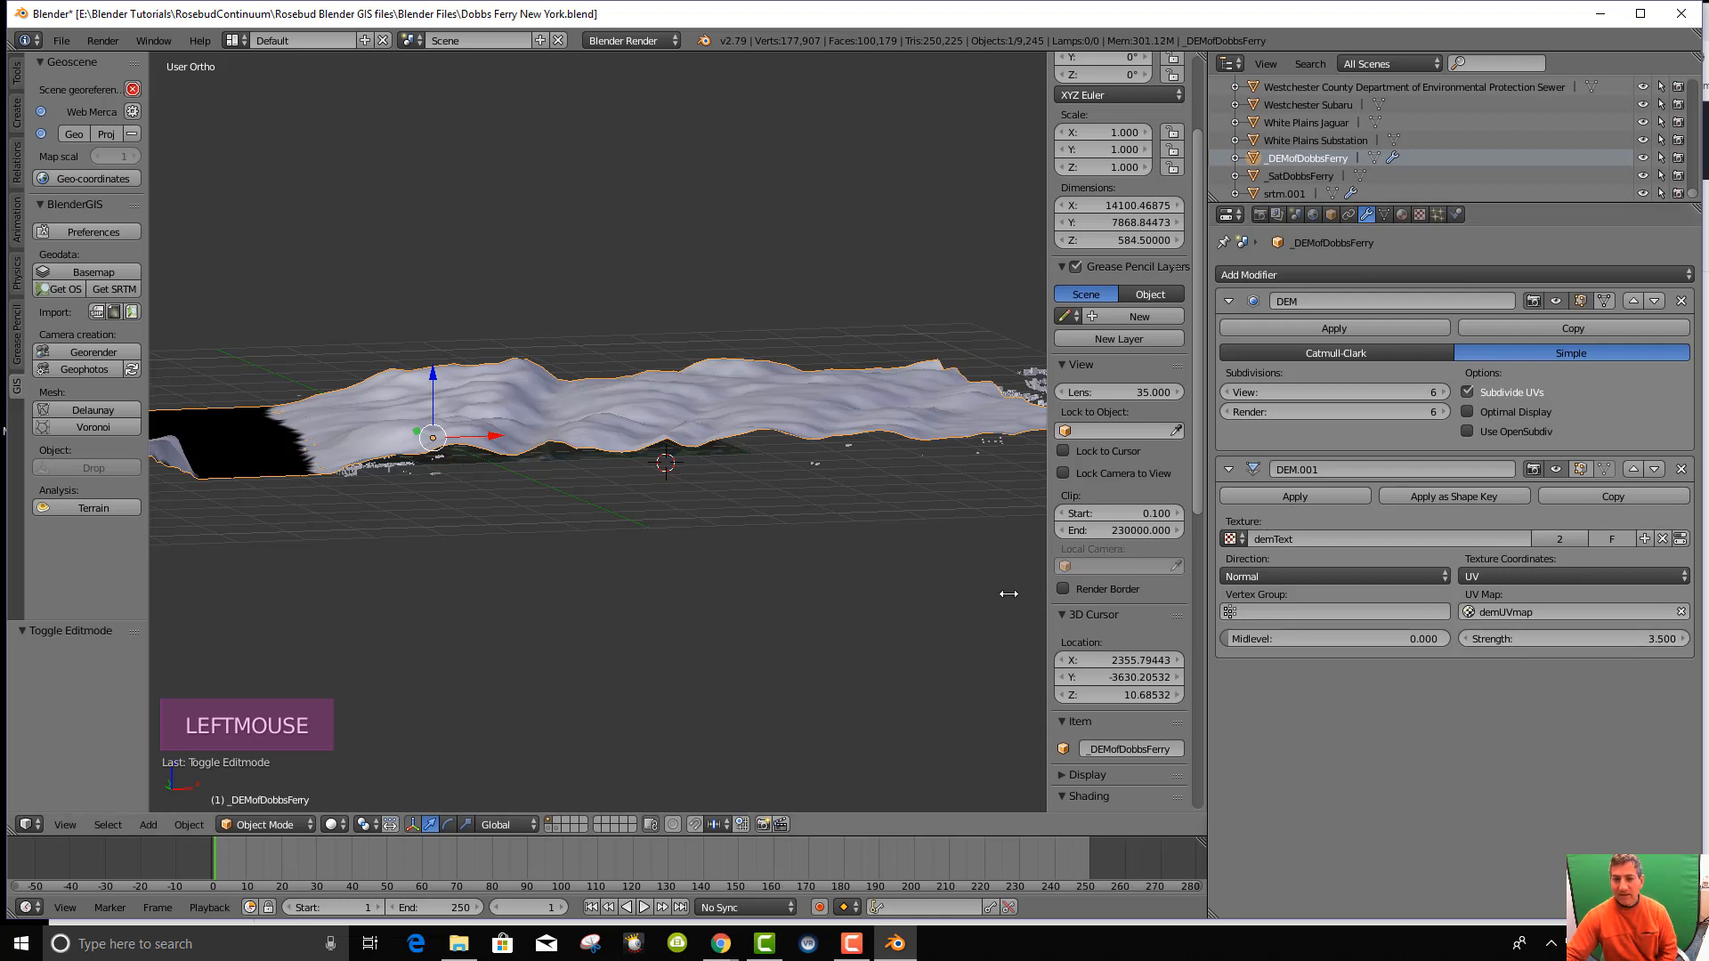
{"action": "left_click", "coordinate": [1636, 641]}
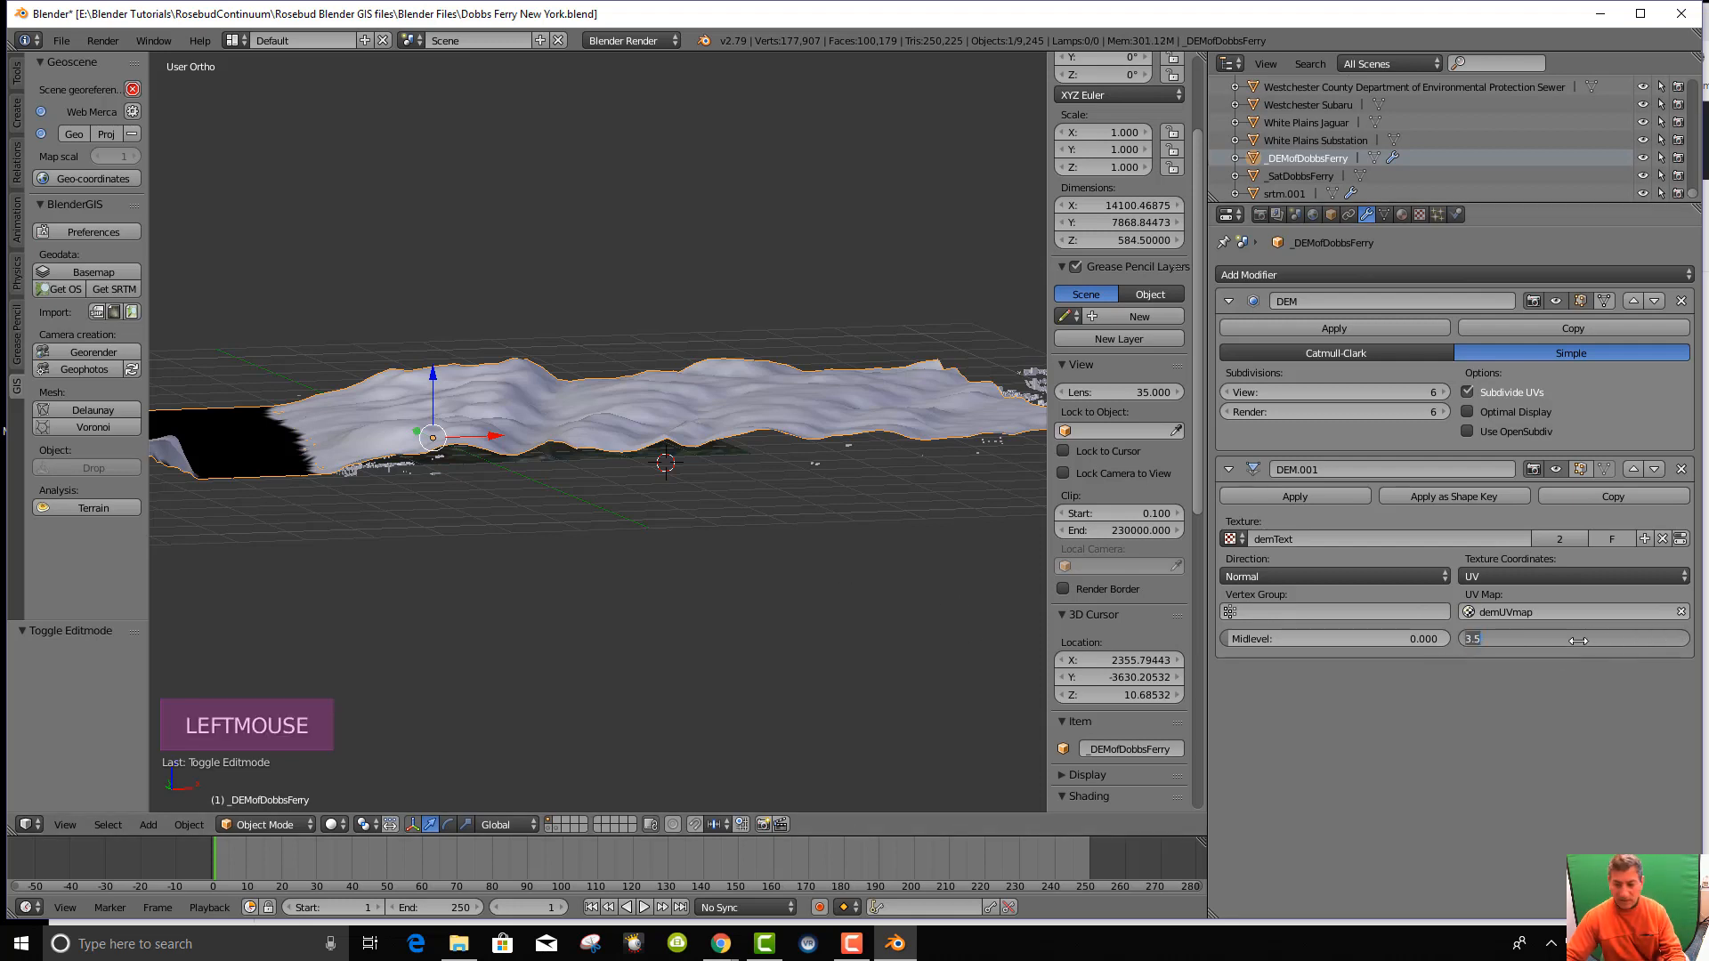
{"action": "key", "text": "Return"}
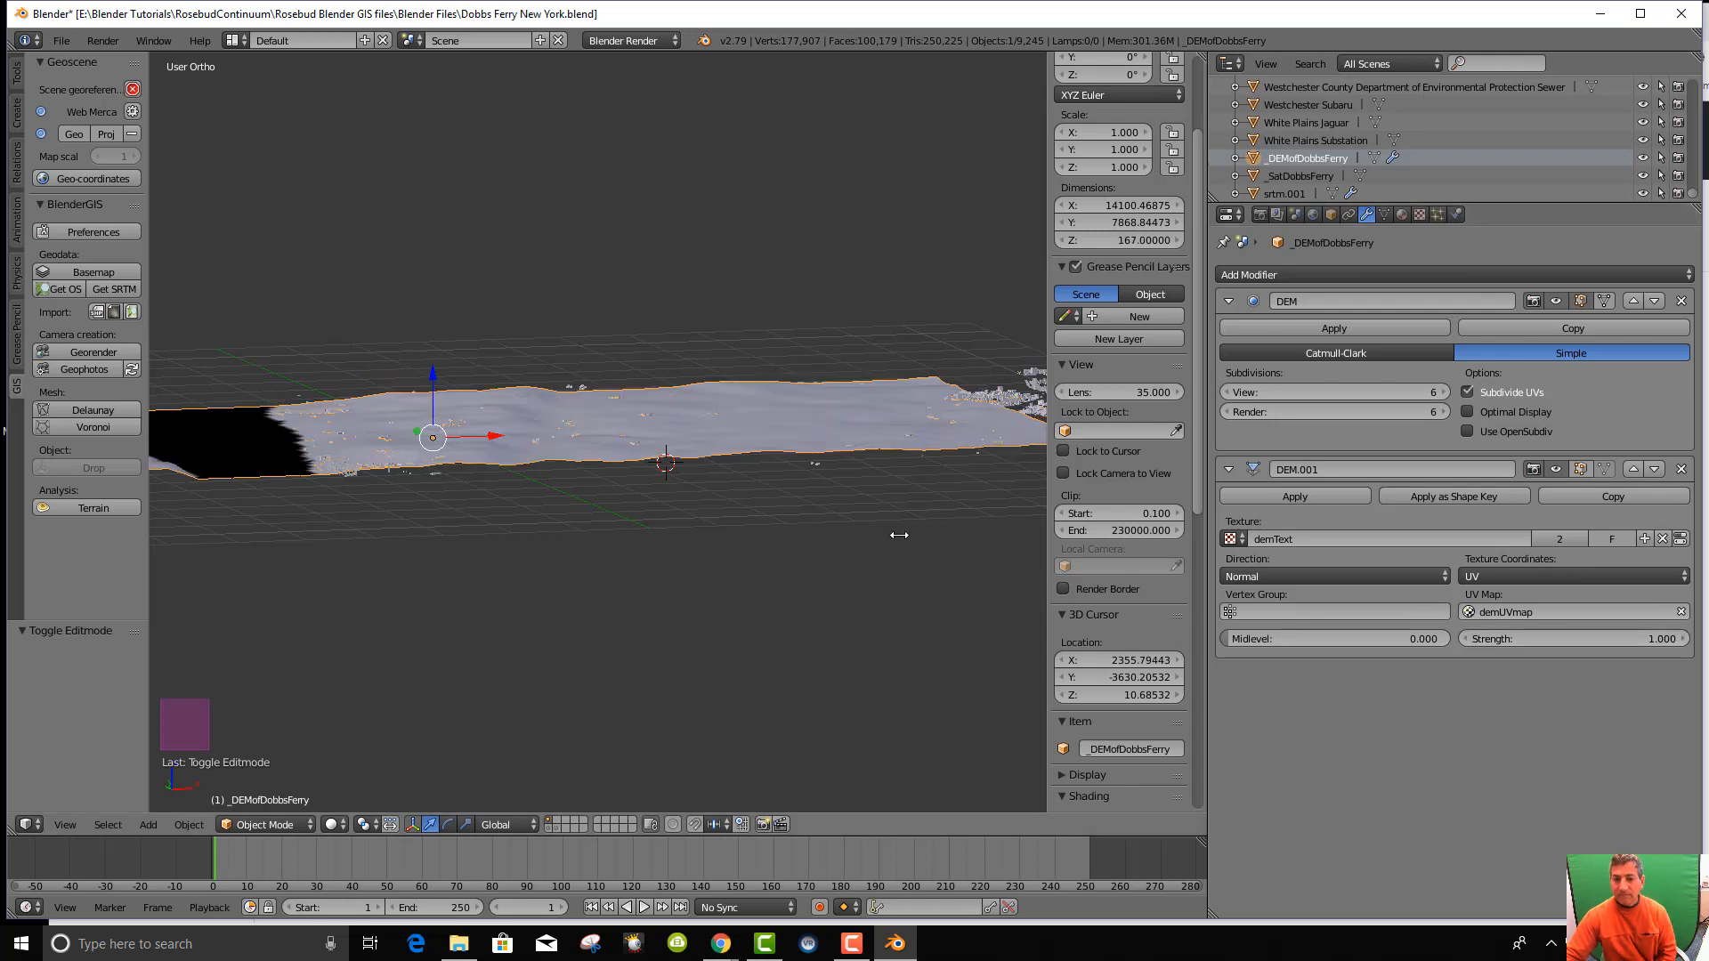
{"action": "middle_click_drag", "start_coordinate": [899, 534], "coordinate": [699, 591]}
{"action": "scroll", "coordinate": [666, 551], "scroll_direction": "up", "scroll_amount": 5}
{"action": "scroll", "coordinate": [694, 585], "scroll_direction": "down", "scroll_amount": 5}
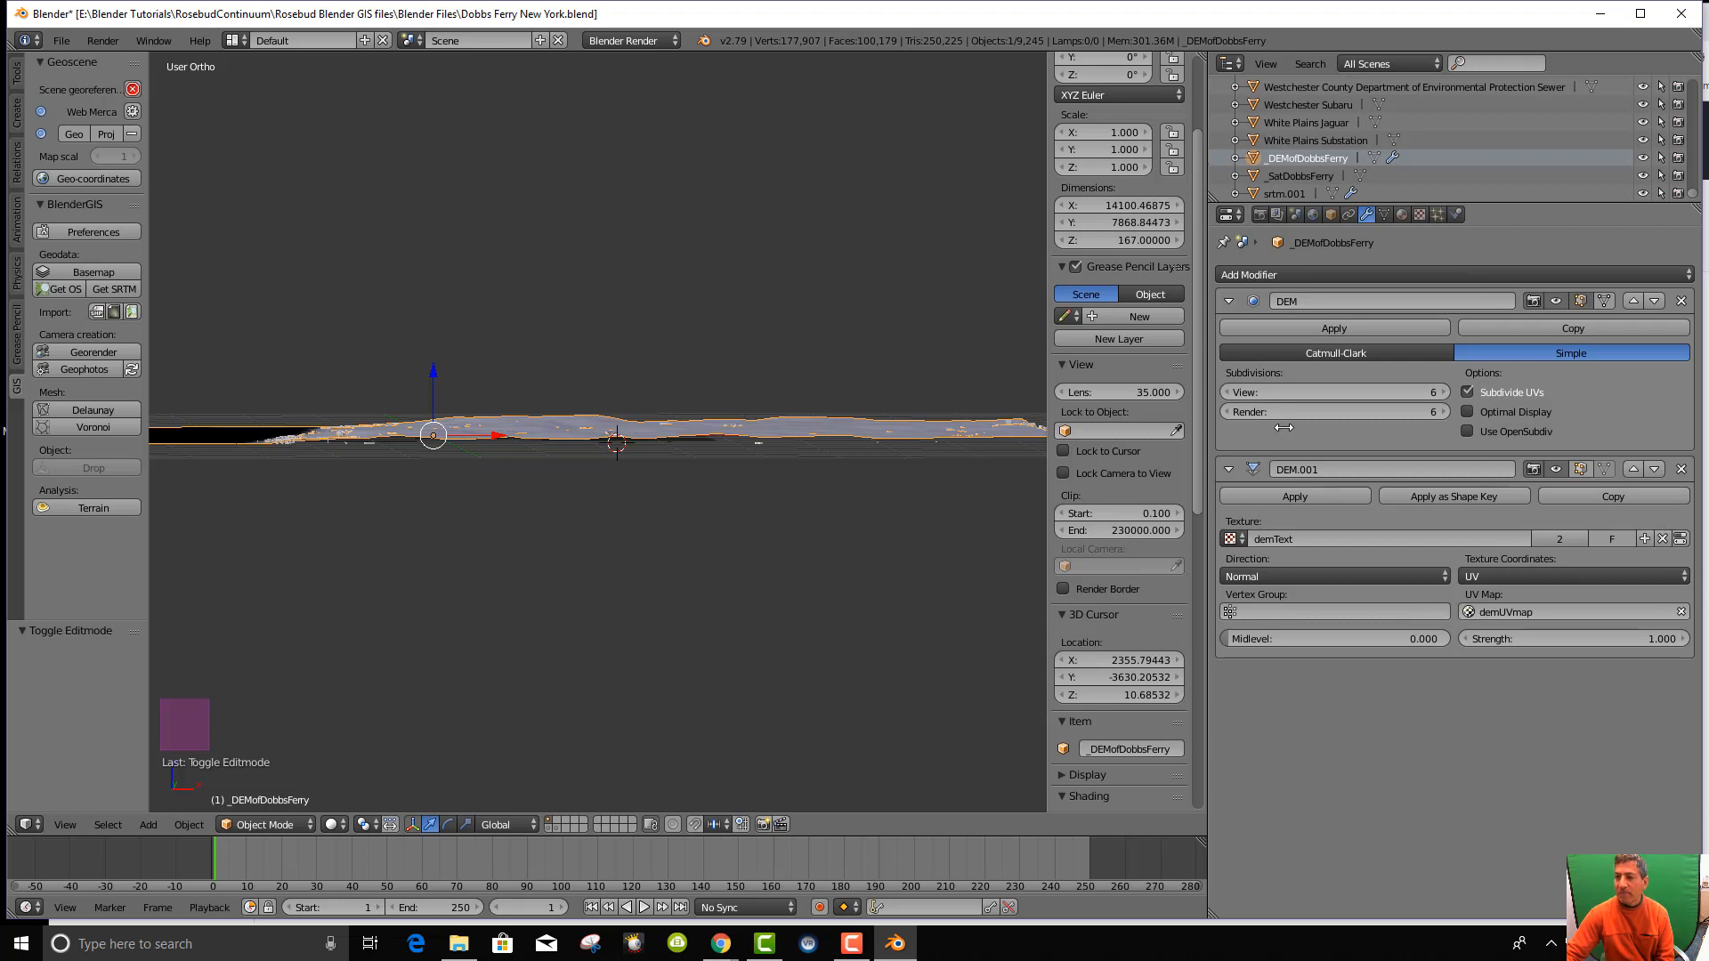
Apply the DEM subdivision and DEM.001 displace modifiers, making a 4,225-vertex relief mesh.
{"action": "left_click", "coordinate": [1311, 327]}
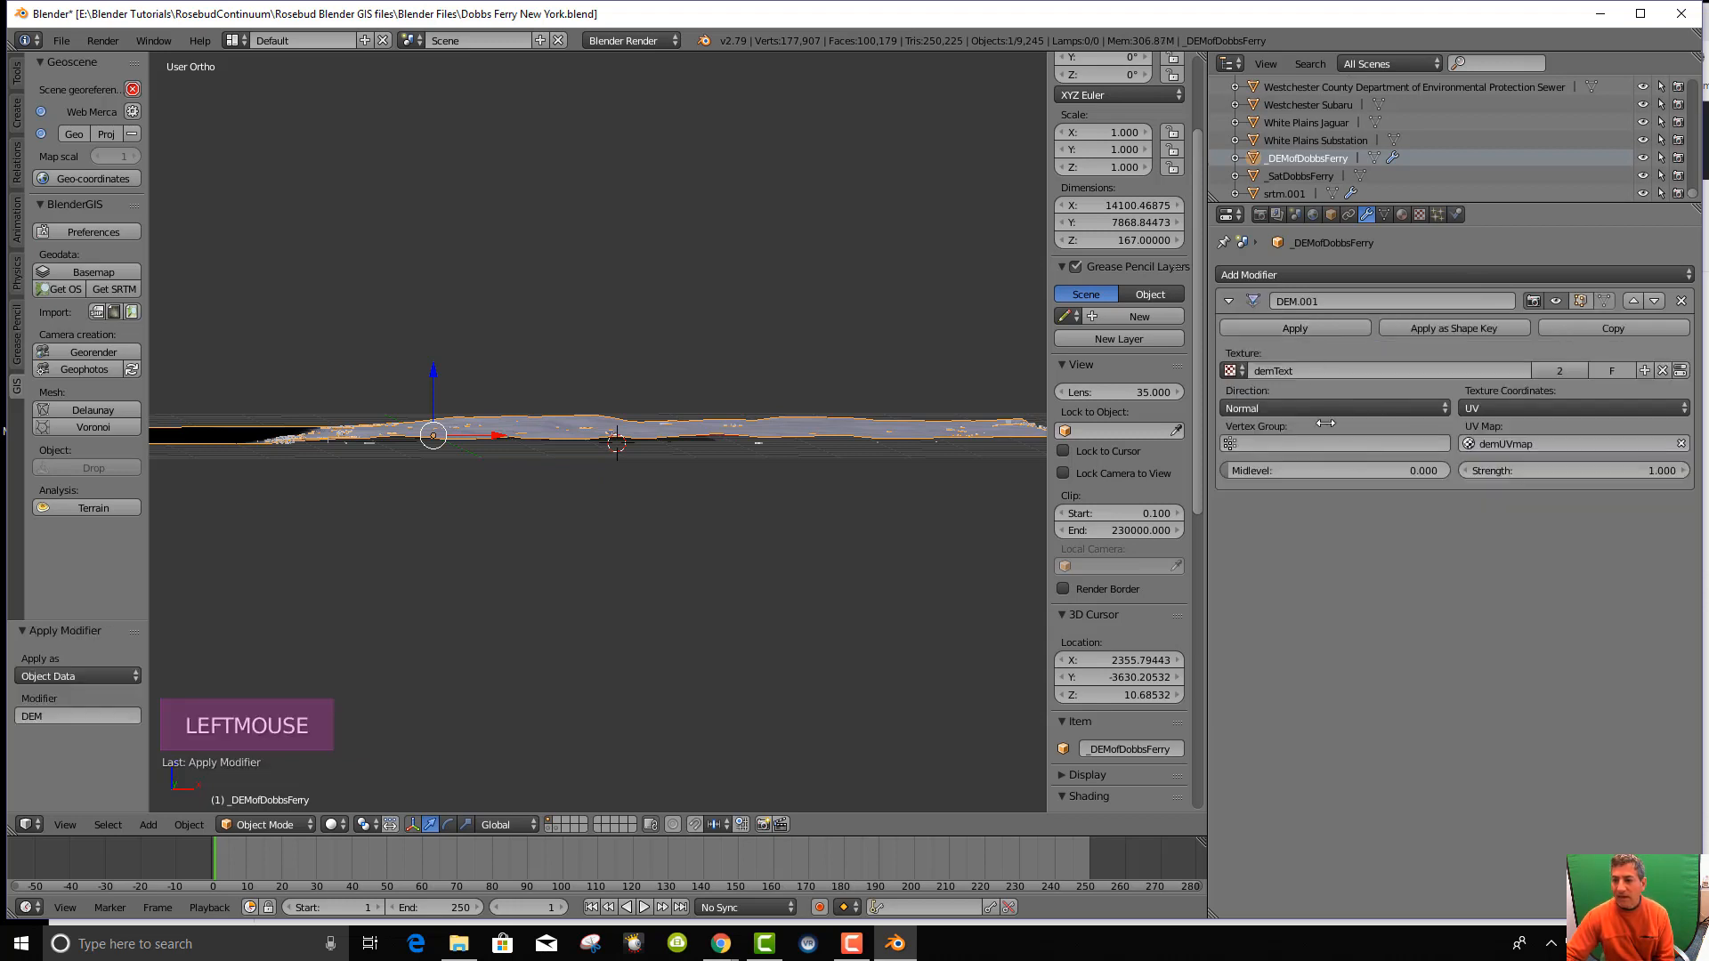
{"action": "left_click", "coordinate": [1293, 327]}
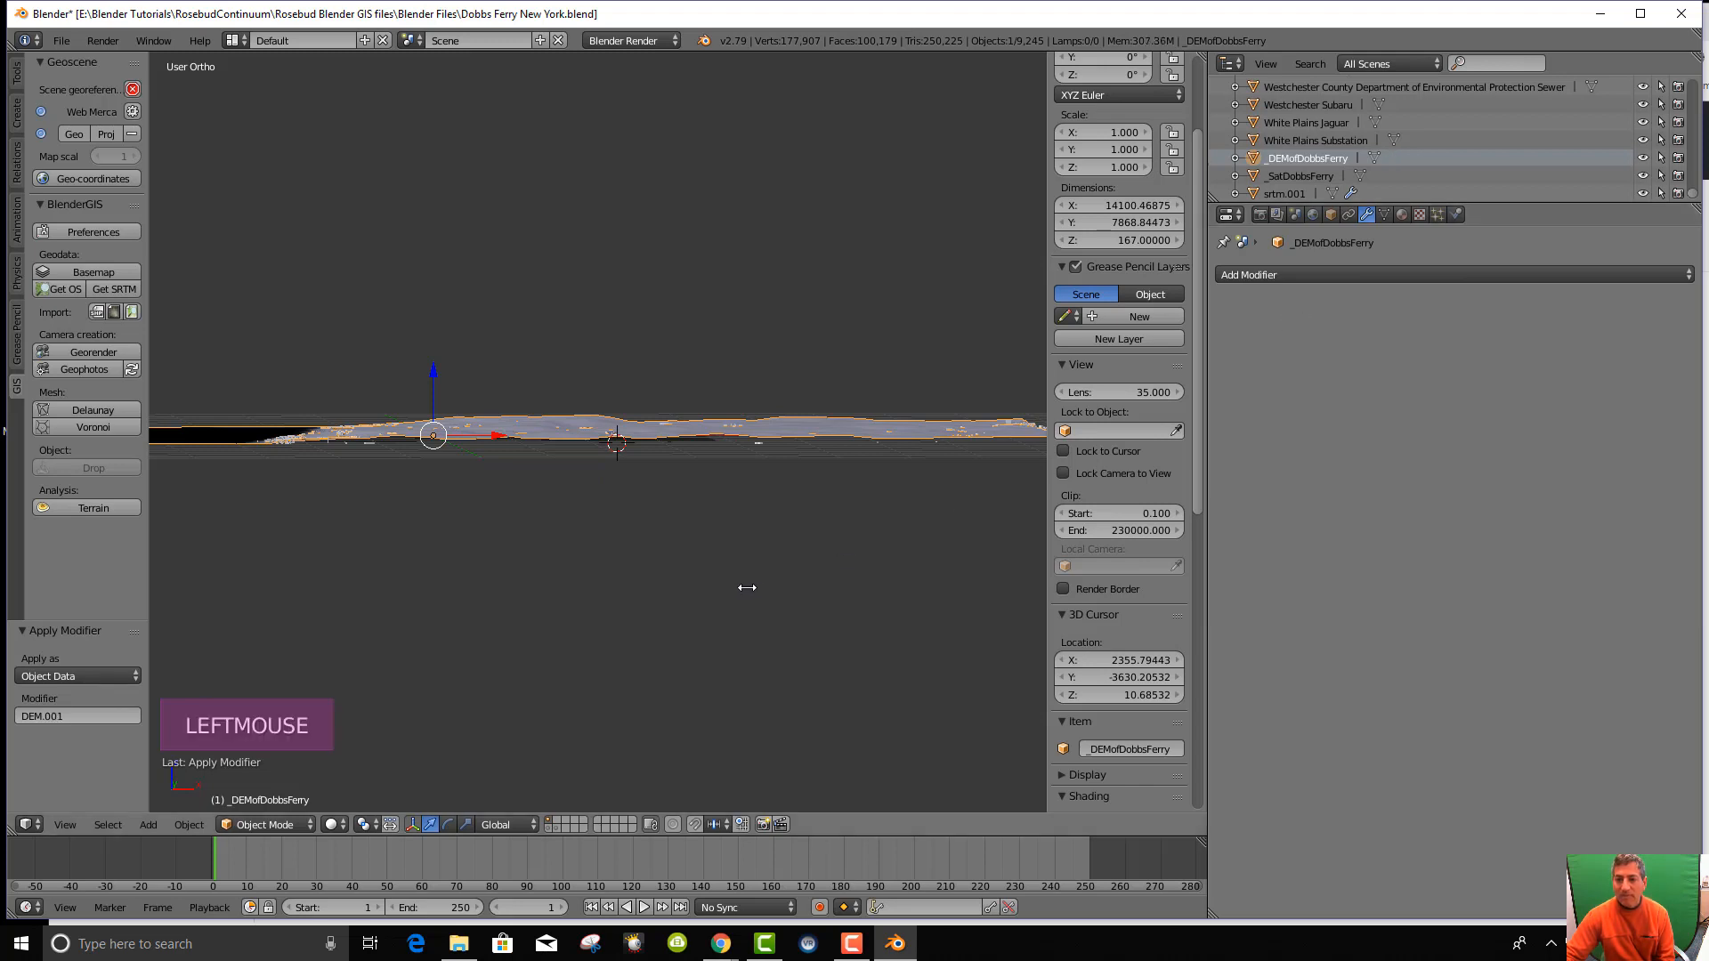
{"action": "middle_click_drag", "start_coordinate": [748, 588], "coordinate": [730, 406]}
{"action": "scroll", "coordinate": [759, 595], "scroll_direction": "up", "scroll_amount": 8}
Enter Edit Mode and inspect the DEM terrain mesh from side-on and top-down views.
{"action": "key", "text": "Tab"}
{"action": "scroll", "coordinate": [759, 604], "scroll_direction": "down", "scroll_amount": 6}
{"action": "scroll", "coordinate": [760, 604], "scroll_direction": "down", "scroll_amount": 4}
{"action": "scroll", "coordinate": [893, 552], "scroll_direction": "up", "scroll_amount": 3}
{"action": "scroll", "coordinate": [926, 552], "scroll_direction": "up", "scroll_amount": 4}
{"action": "scroll", "coordinate": [729, 407], "scroll_direction": "up", "scroll_amount": 1}
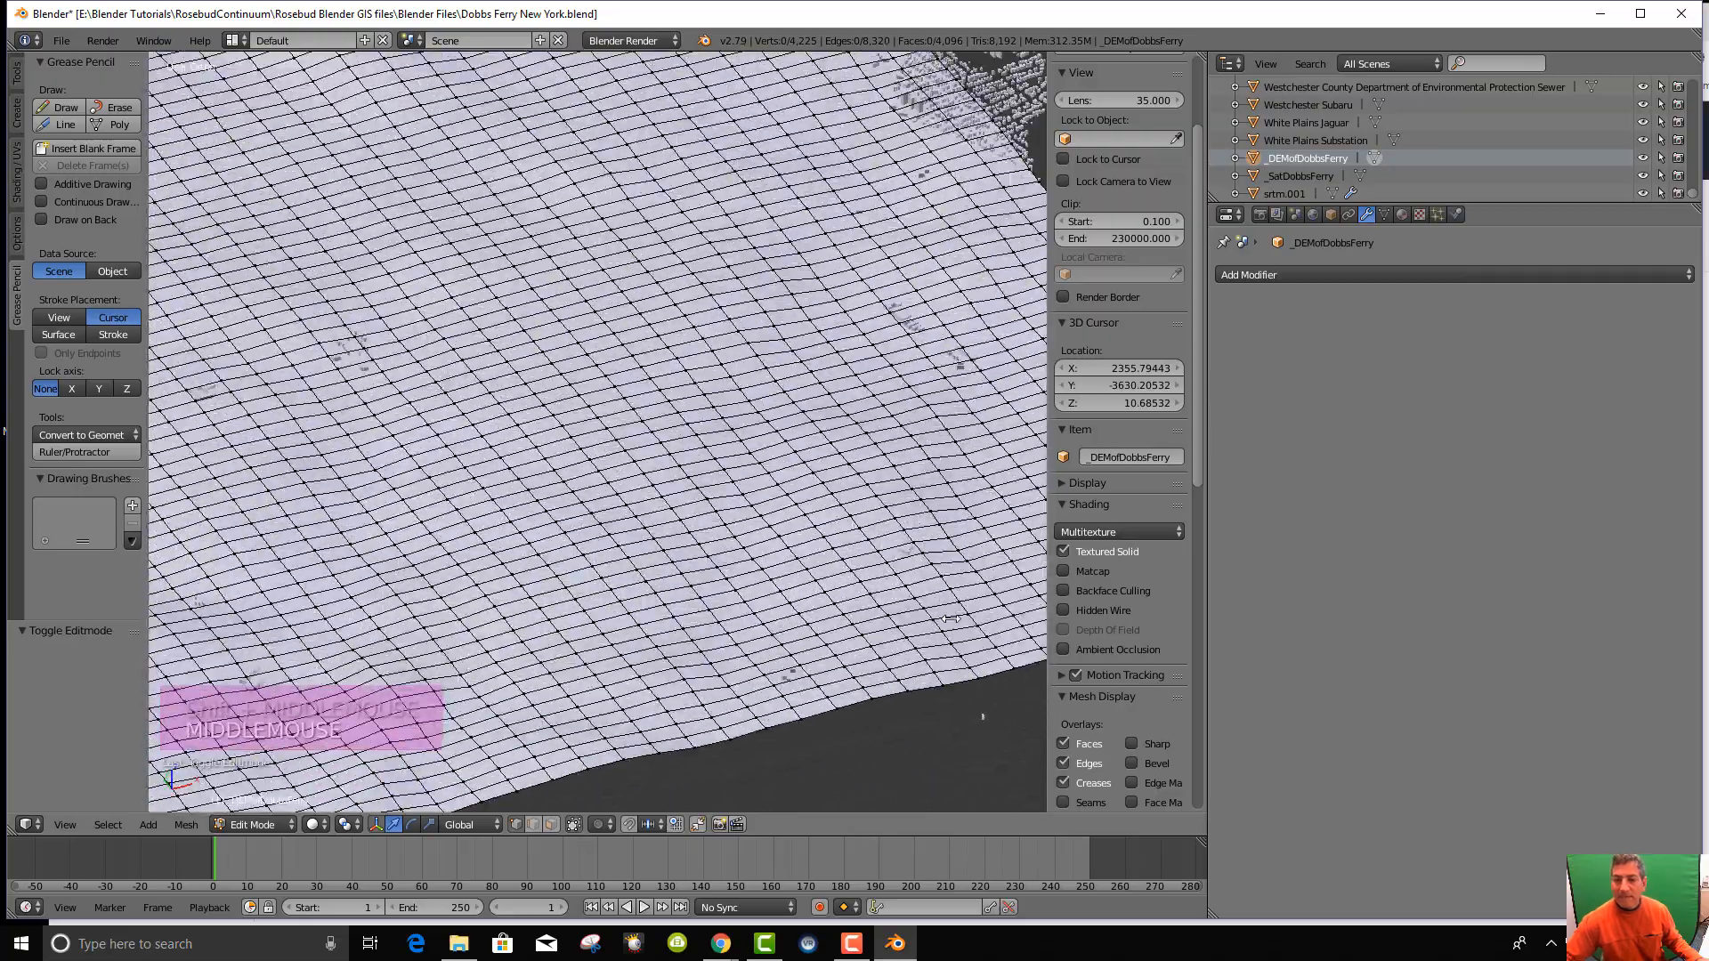
{"action": "scroll", "coordinate": [730, 407], "scroll_direction": "down", "scroll_amount": 5}
{"action": "scroll", "coordinate": [730, 407], "scroll_direction": "down", "scroll_amount": 1}
{"action": "scroll", "coordinate": [804, 293], "scroll_direction": "up", "scroll_amount": 3}
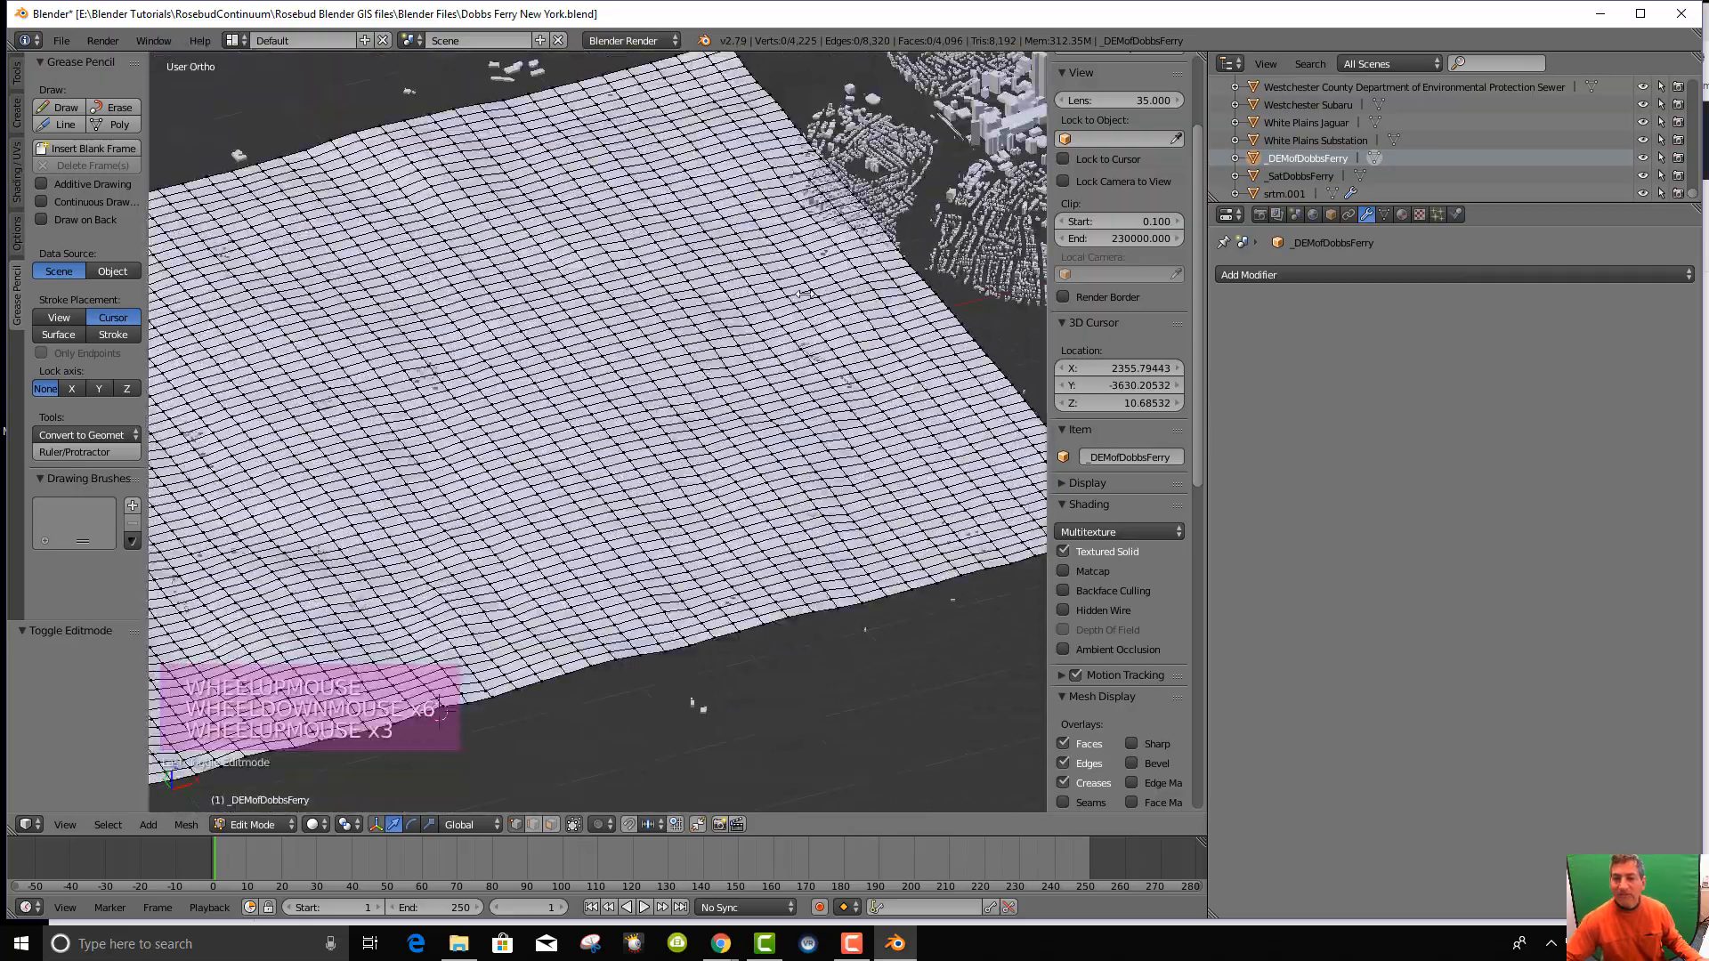
{"action": "middle_click_drag", "start_coordinate": [798, 365], "coordinate": [722, 362]}
{"action": "scroll", "coordinate": [701, 495], "scroll_direction": "up", "scroll_amount": 1}
{"action": "middle_click_drag", "start_coordinate": [700, 496], "coordinate": [764, 425]}
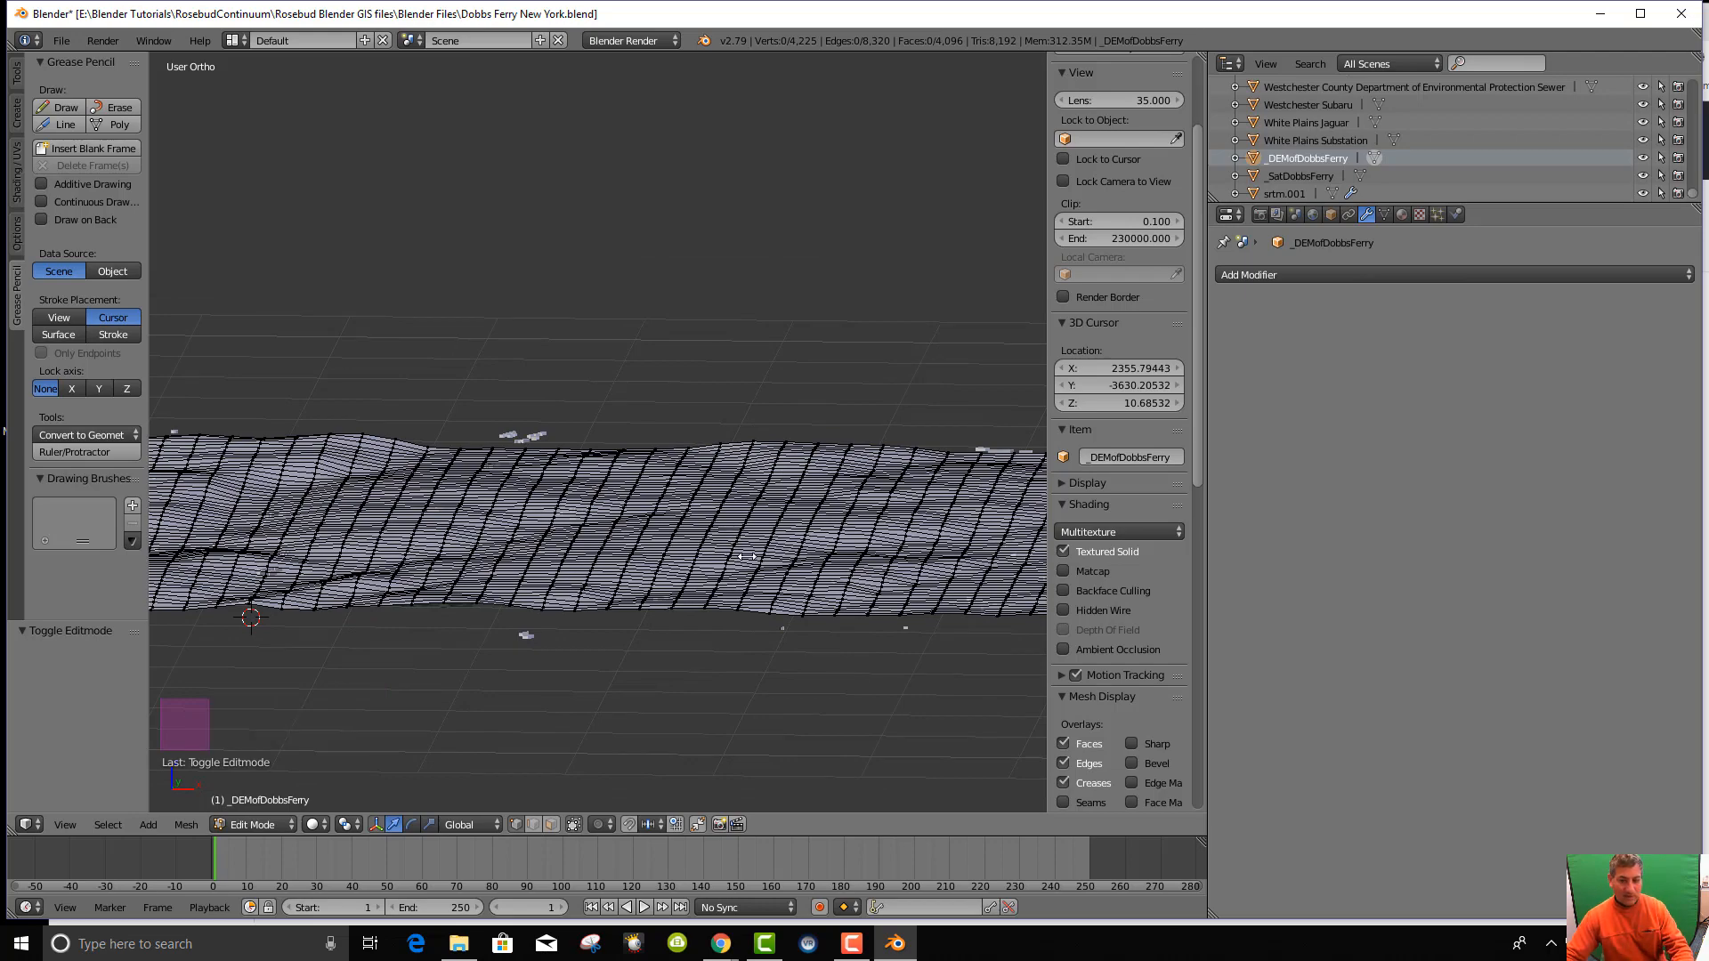
{"action": "key", "text": "KP_7"}
{"action": "scroll", "coordinate": [747, 556], "scroll_direction": "down", "scroll_amount": 10}
{"action": "right_click", "coordinate": [571, 366]}
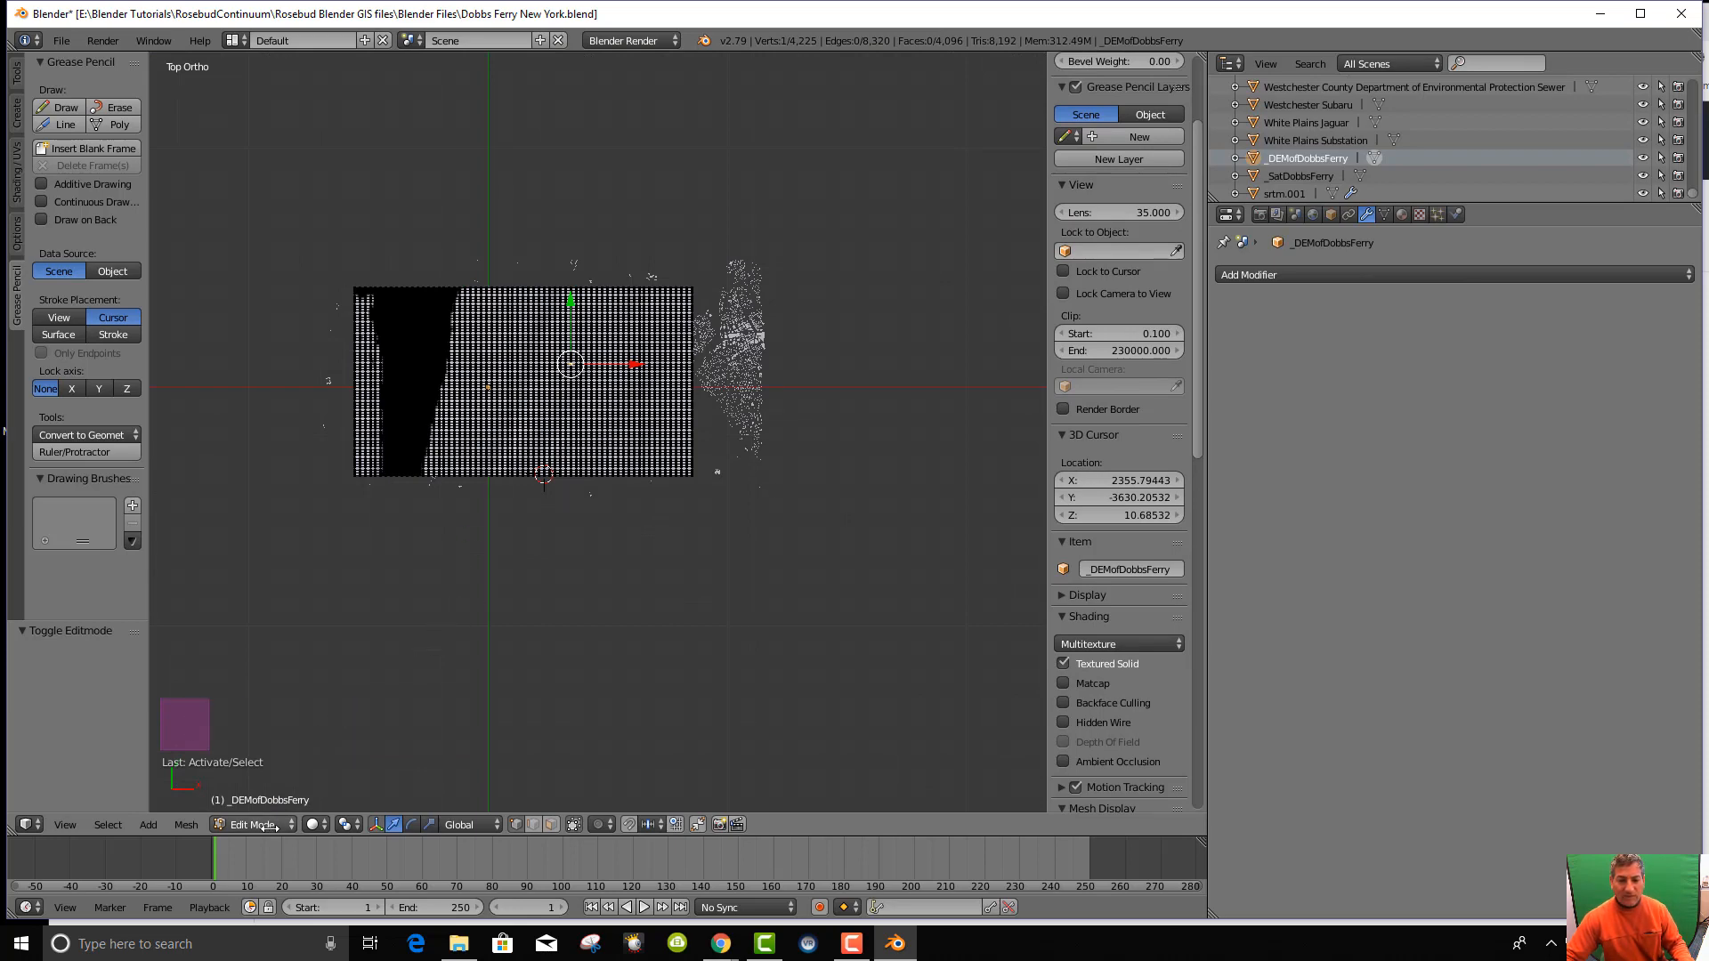
Return the terrain to Object Mode and reselect the DEM terrain object.
{"action": "left_click", "coordinate": [269, 826]}
{"action": "left_click", "coordinate": [263, 805]}
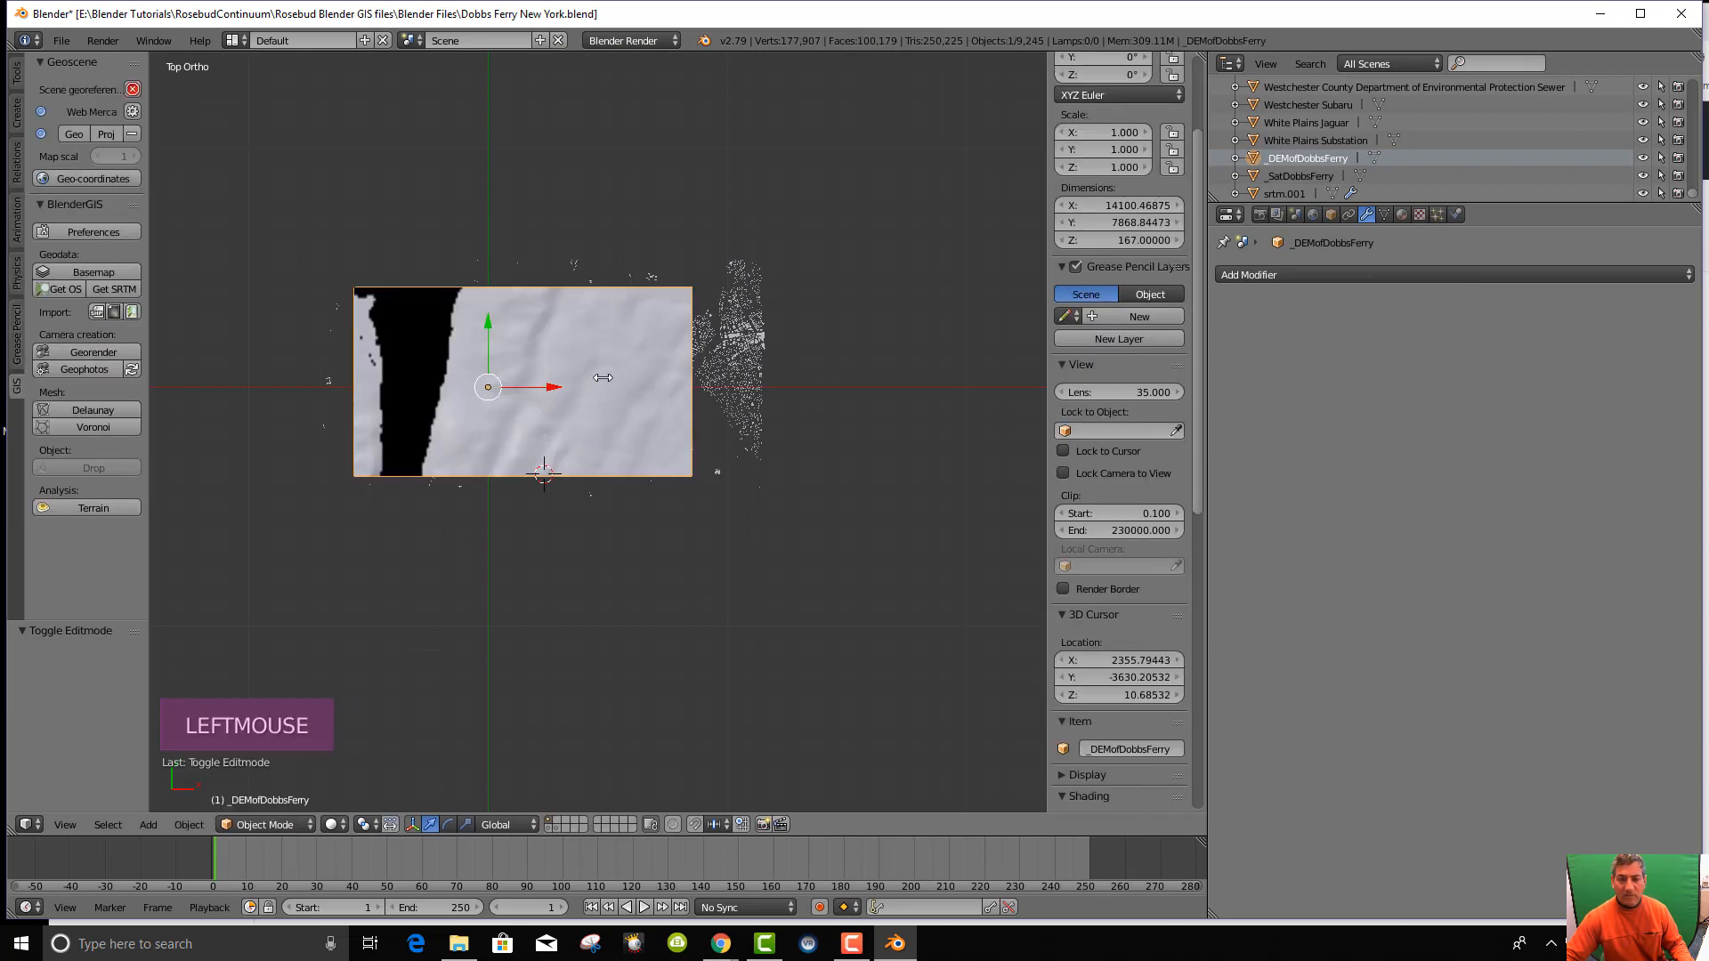
{"action": "right_click", "coordinate": [573, 439]}
{"action": "middle_click_drag", "start_coordinate": [916, 401], "coordinate": [601, 489]}
{"action": "middle_click_drag", "start_coordinate": [746, 502], "coordinate": [751, 557]}
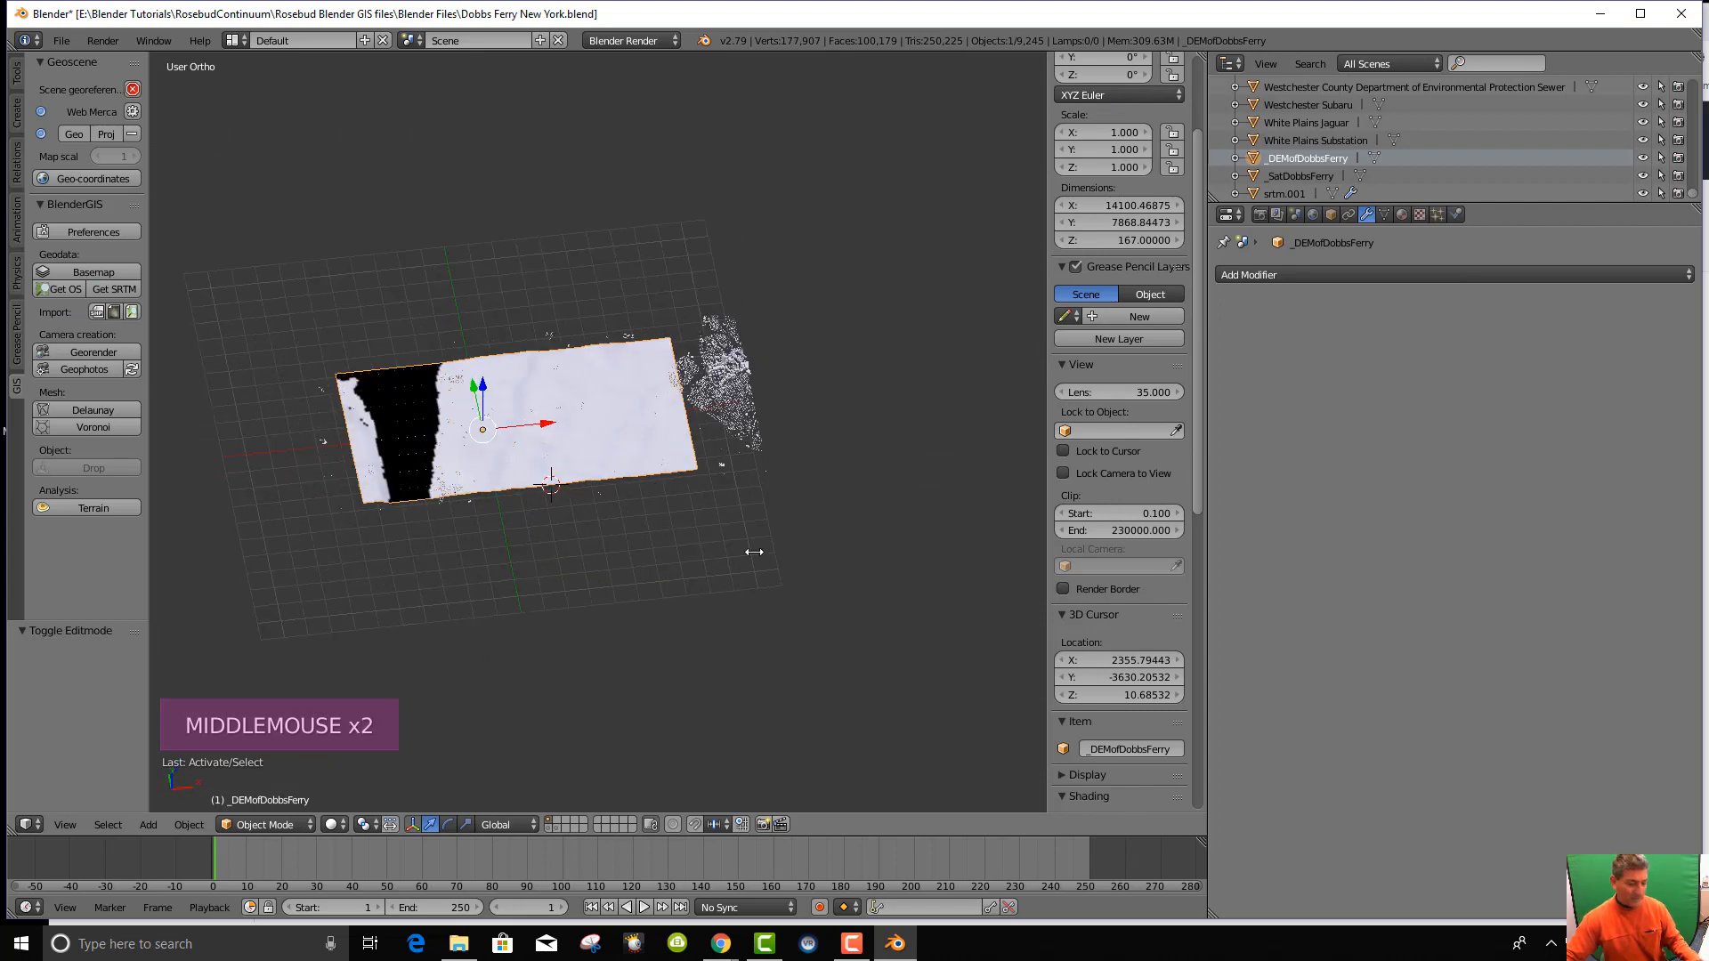
{"action": "key", "text": "a"}
{"action": "right_click", "coordinate": [560, 414]}
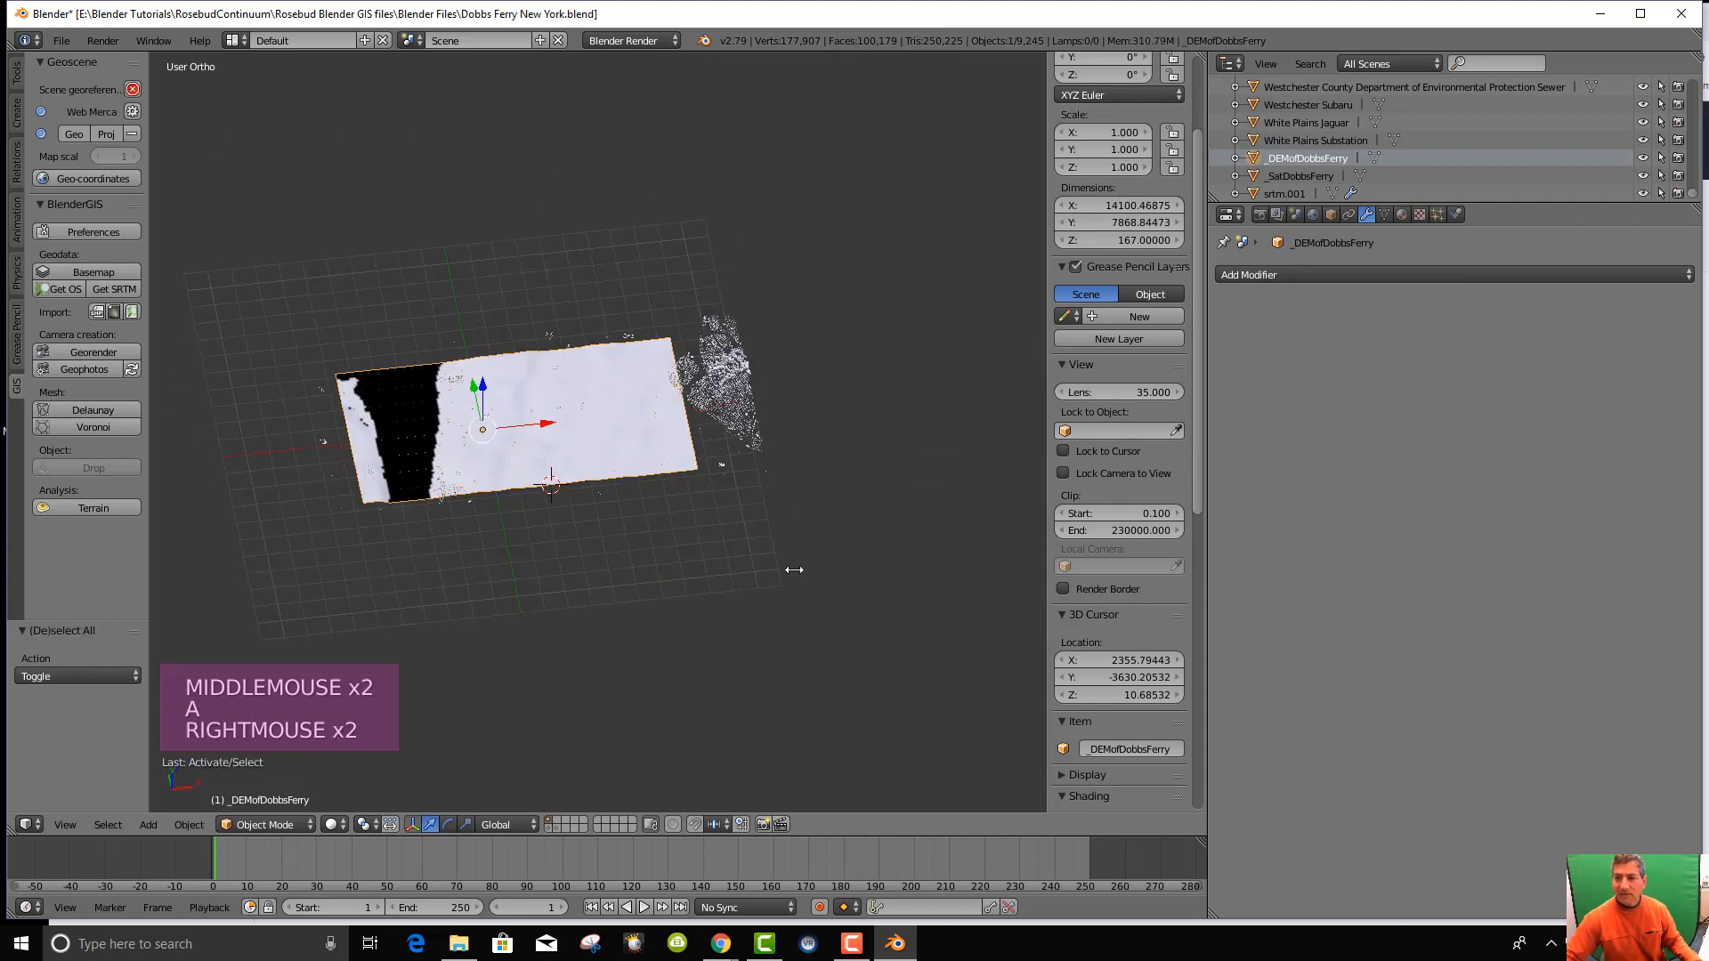
From a straight top-down view, switch the screen to the UV Editing layout.
{"action": "scroll", "coordinate": [843, 436], "scroll_direction": "up", "scroll_amount": 1}
{"action": "middle_click_drag", "start_coordinate": [843, 436], "coordinate": [855, 443]}
{"action": "key", "text": "KP_7"}
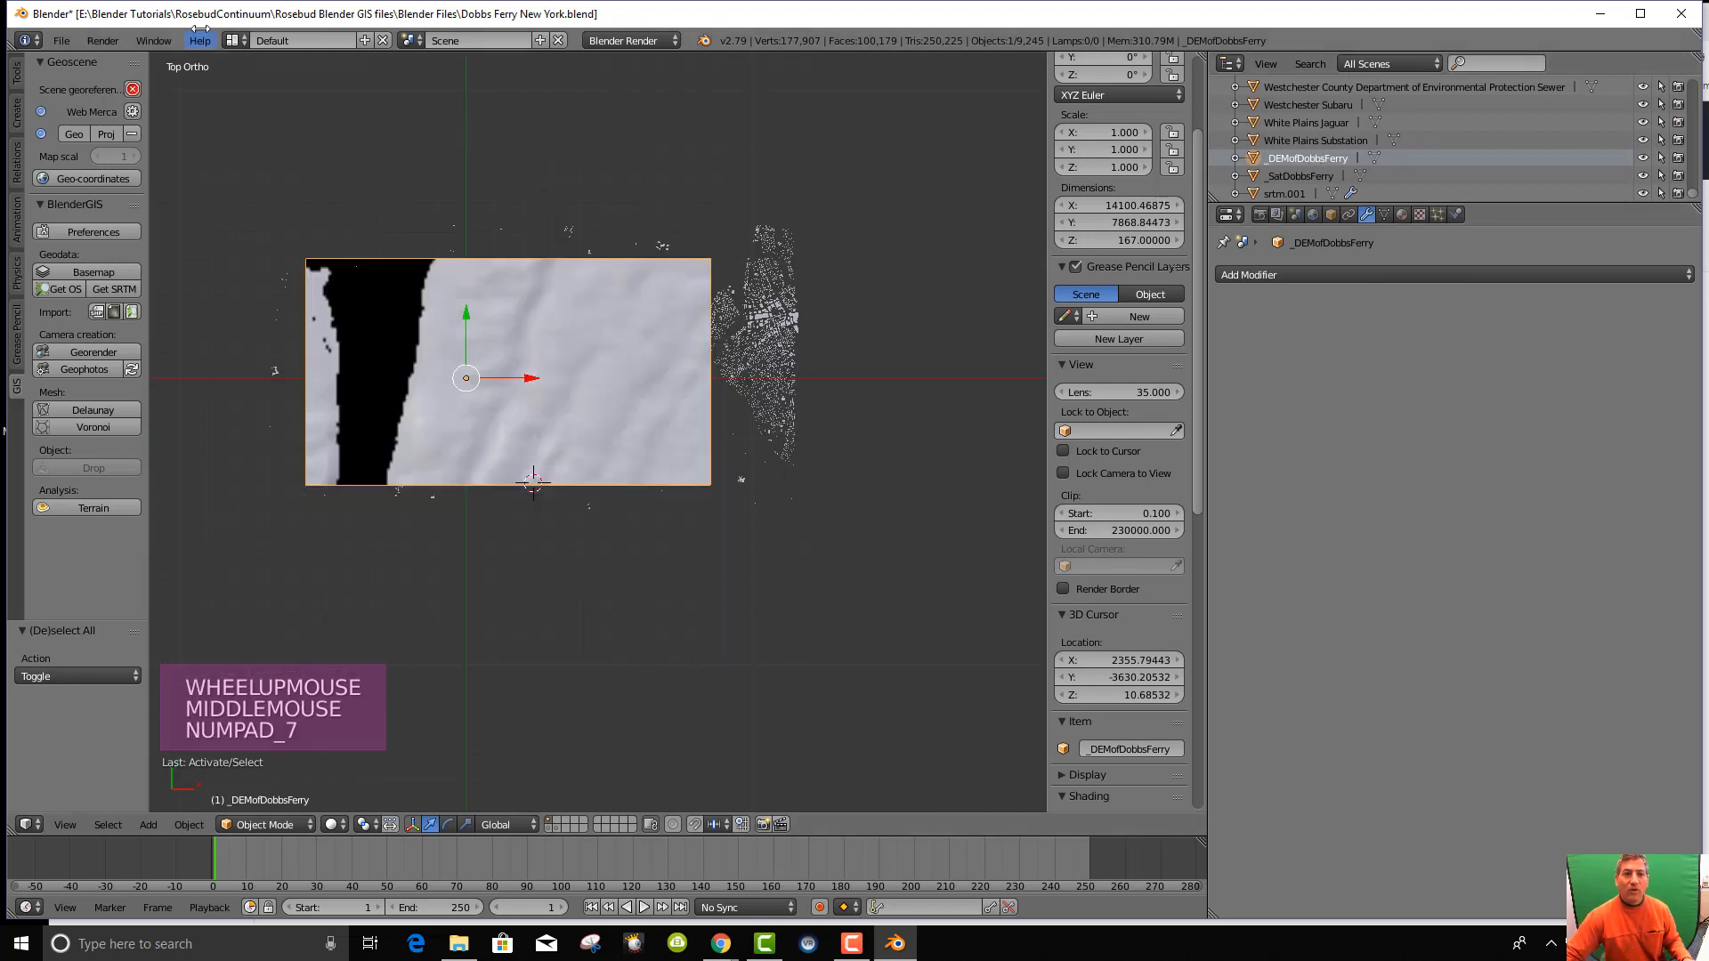
{"action": "left_click", "coordinate": [235, 40]}
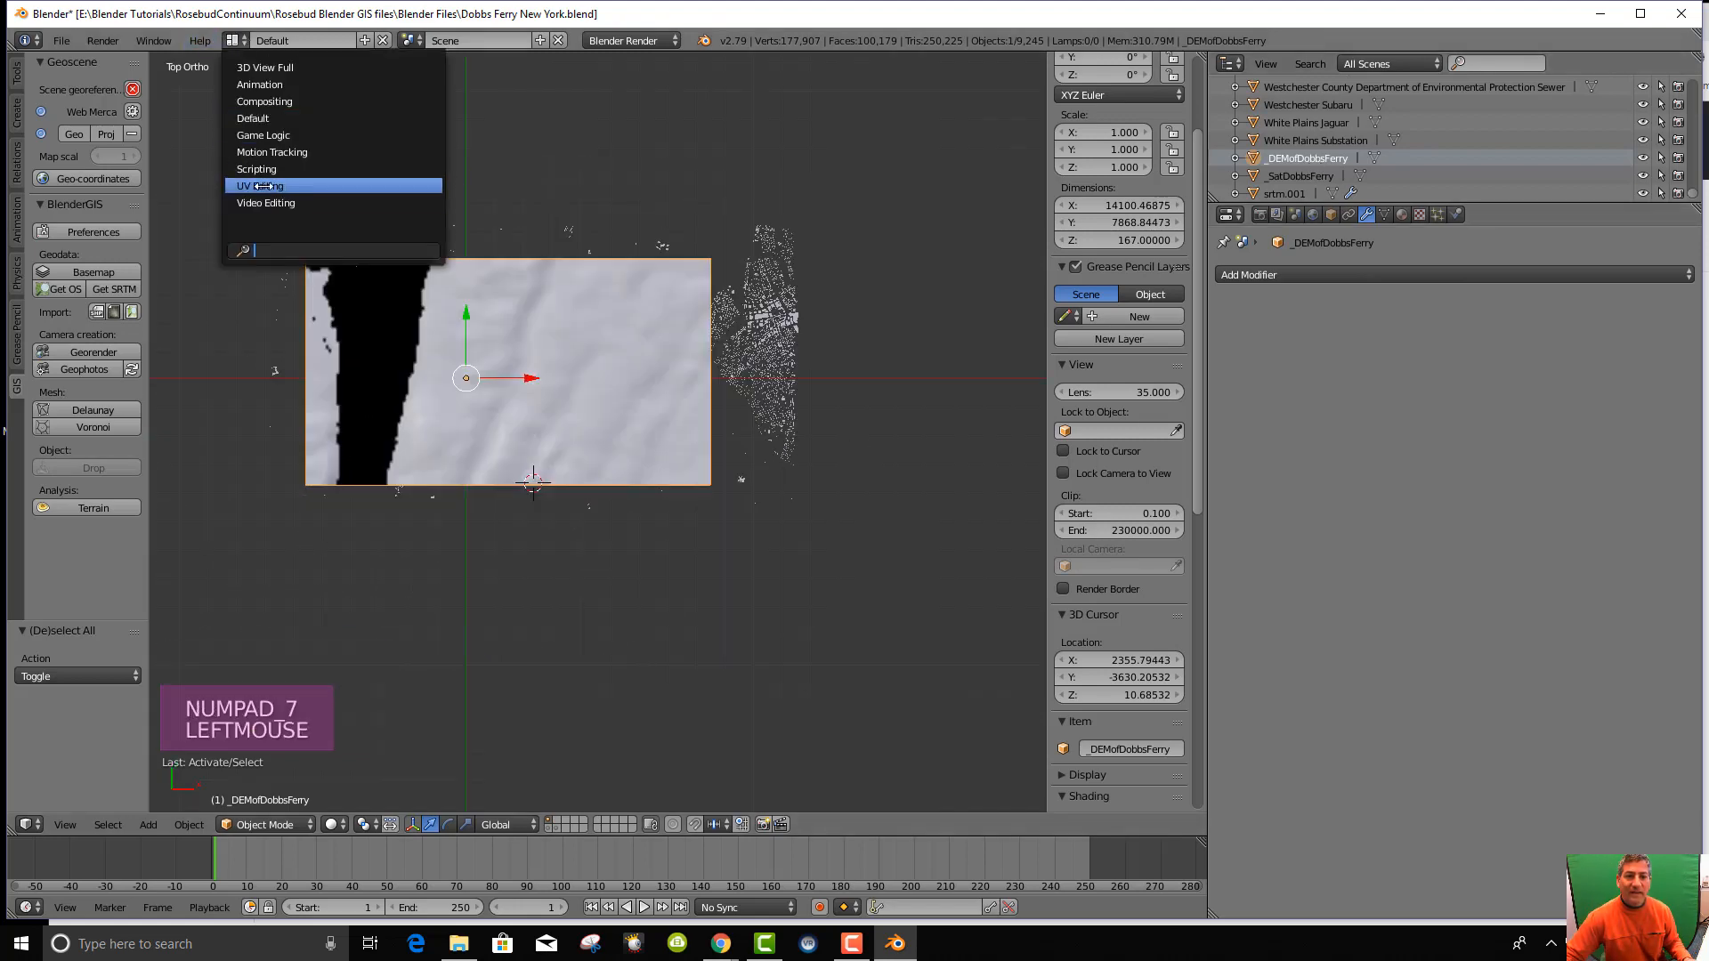
{"action": "left_click", "coordinate": [263, 181]}
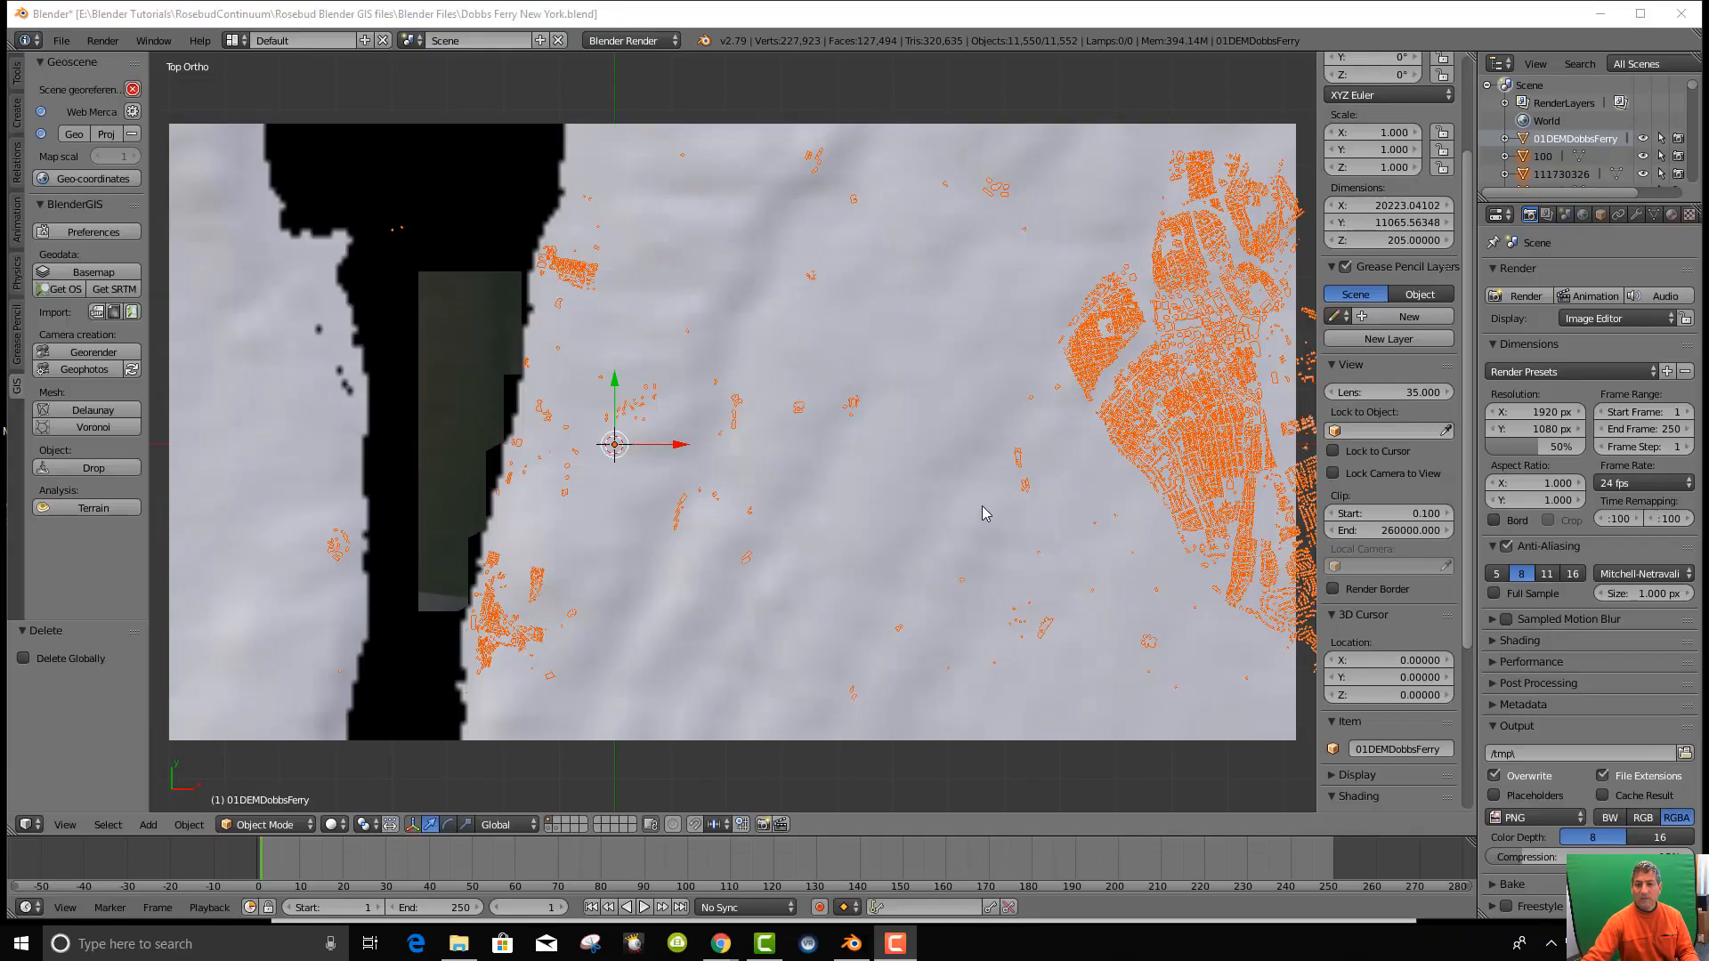
Orbit around the terrain at several angles, then return to the top-down view.
{"action": "scroll", "coordinate": [898, 497], "scroll_direction": "down", "scroll_amount": 3}
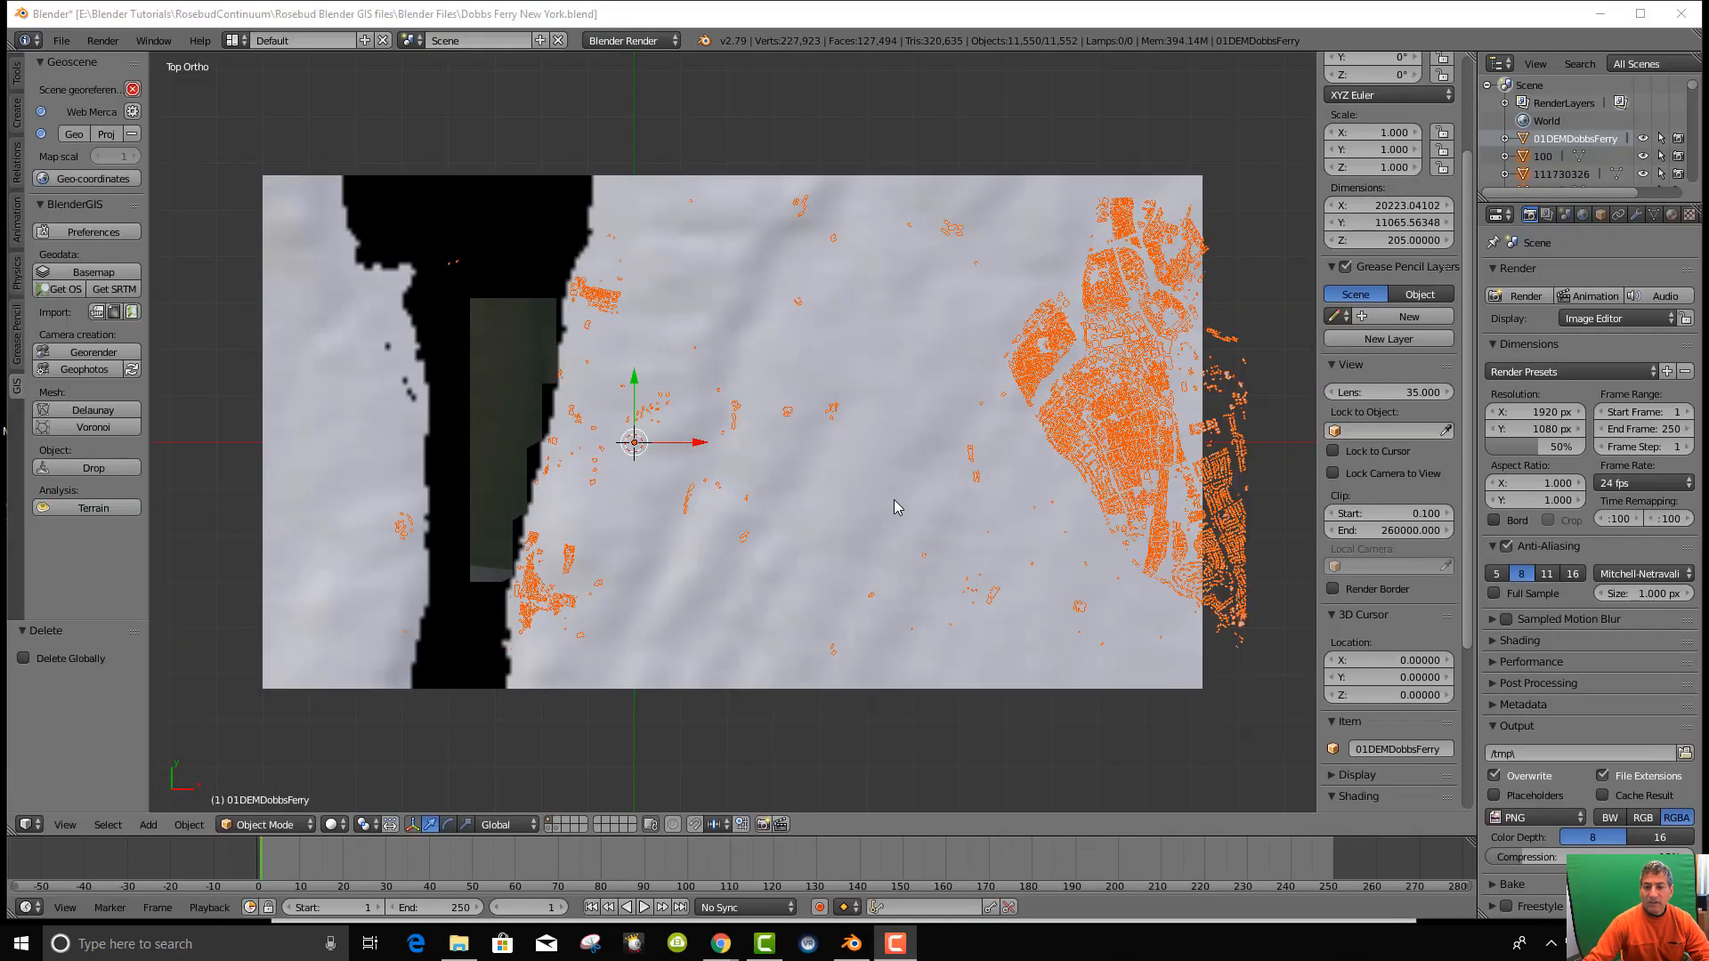
{"action": "middle_click_drag", "start_coordinate": [894, 499], "coordinate": [861, 387]}
{"action": "scroll", "coordinate": [861, 390], "scroll_direction": "up", "scroll_amount": 9}
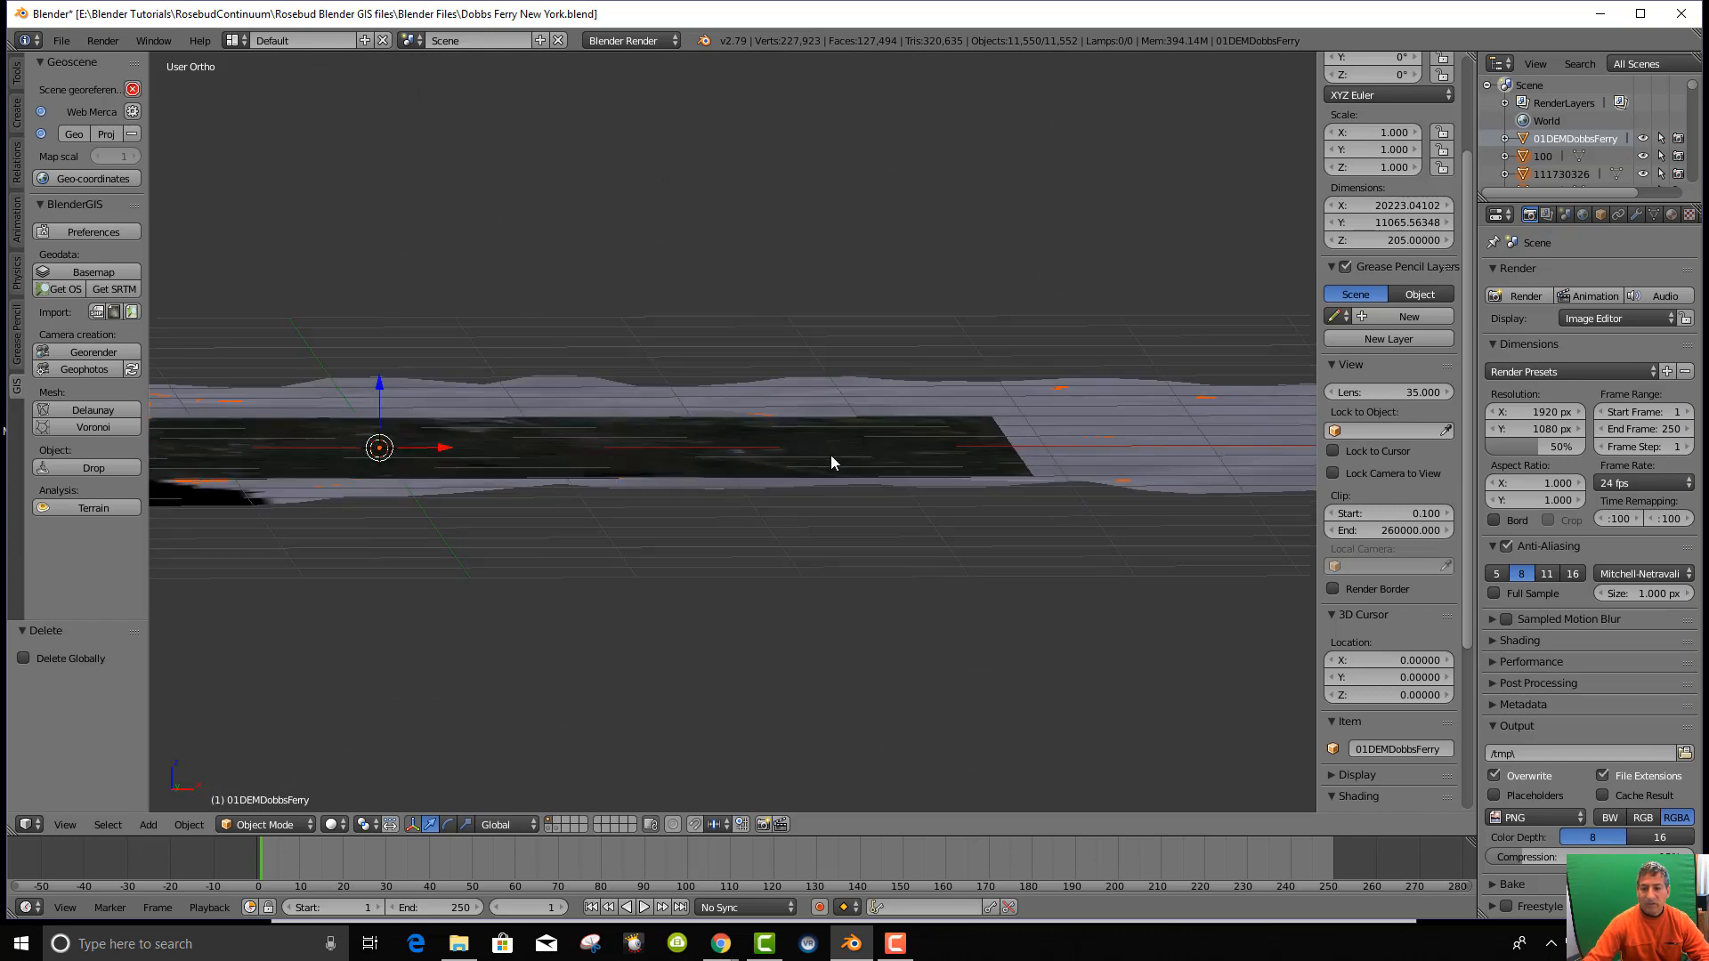
{"action": "middle_click_drag", "start_coordinate": [831, 455], "coordinate": [789, 580]}
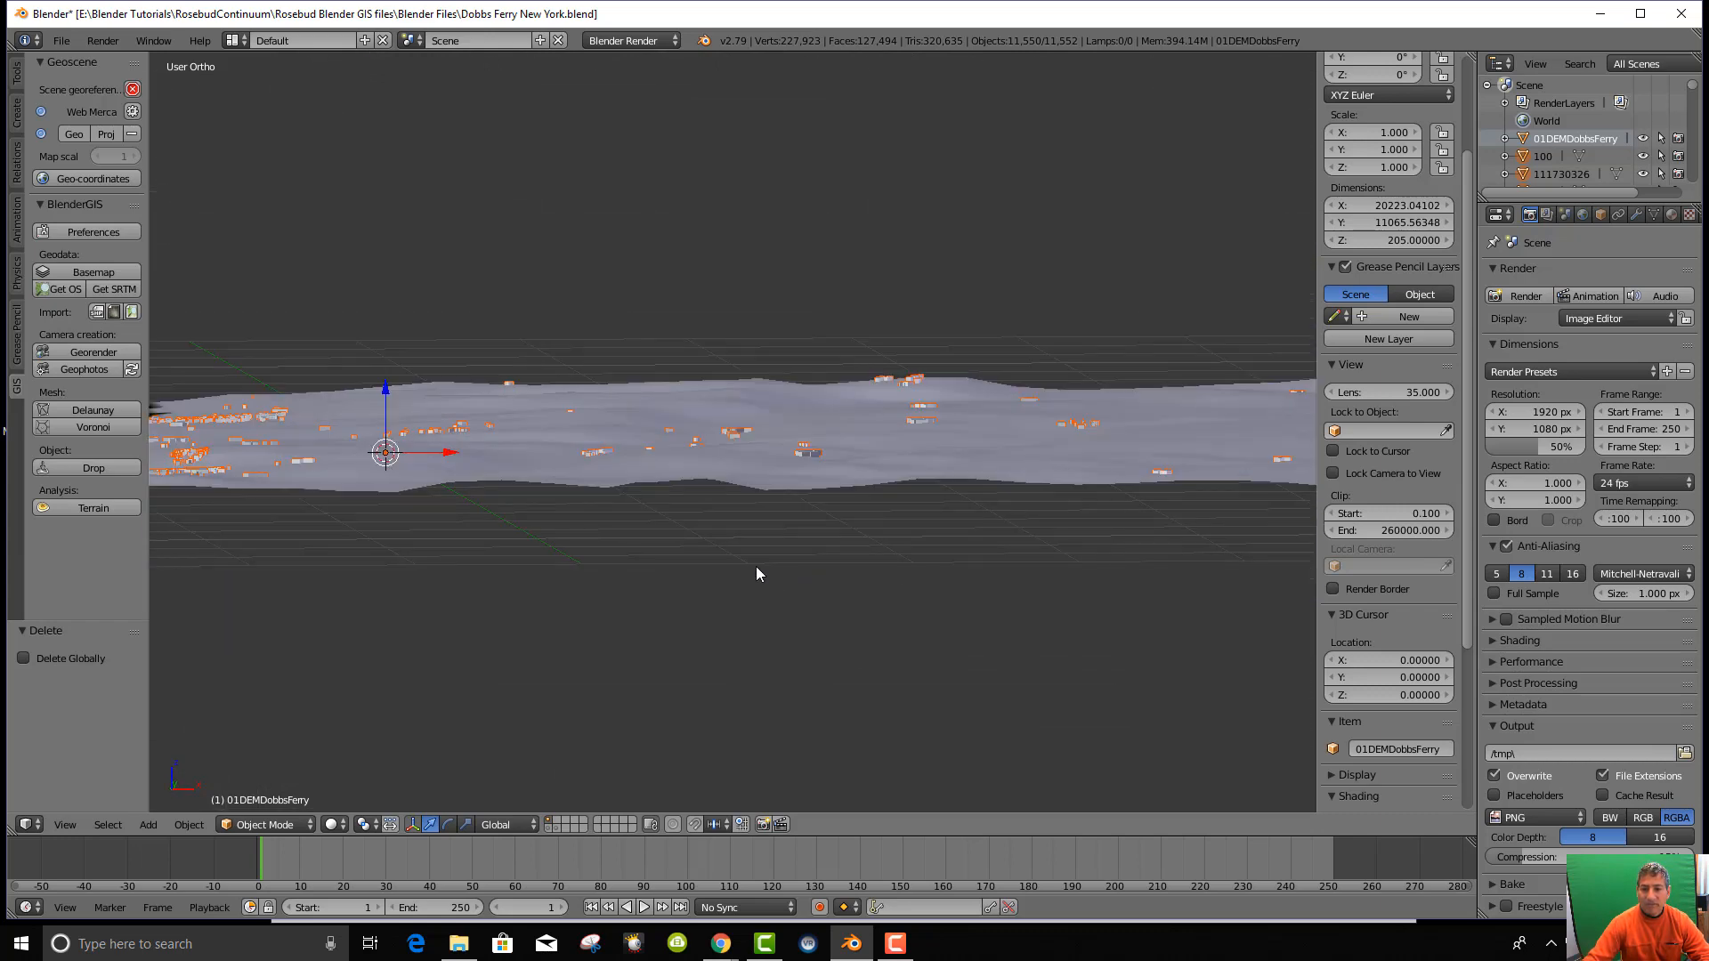
{"action": "scroll", "coordinate": [755, 566], "scroll_direction": "up", "scroll_amount": 10}
{"action": "scroll", "coordinate": [751, 535], "scroll_direction": "down", "scroll_amount": 10}
{"action": "middle_click_drag", "start_coordinate": [803, 486], "coordinate": [866, 571]}
{"action": "scroll", "coordinate": [832, 531], "scroll_direction": "down", "scroll_amount": 4}
{"action": "scroll", "coordinate": [863, 542], "scroll_direction": "down", "scroll_amount": 5}
{"action": "scroll", "coordinate": [863, 569], "scroll_direction": "up", "scroll_amount": 4}
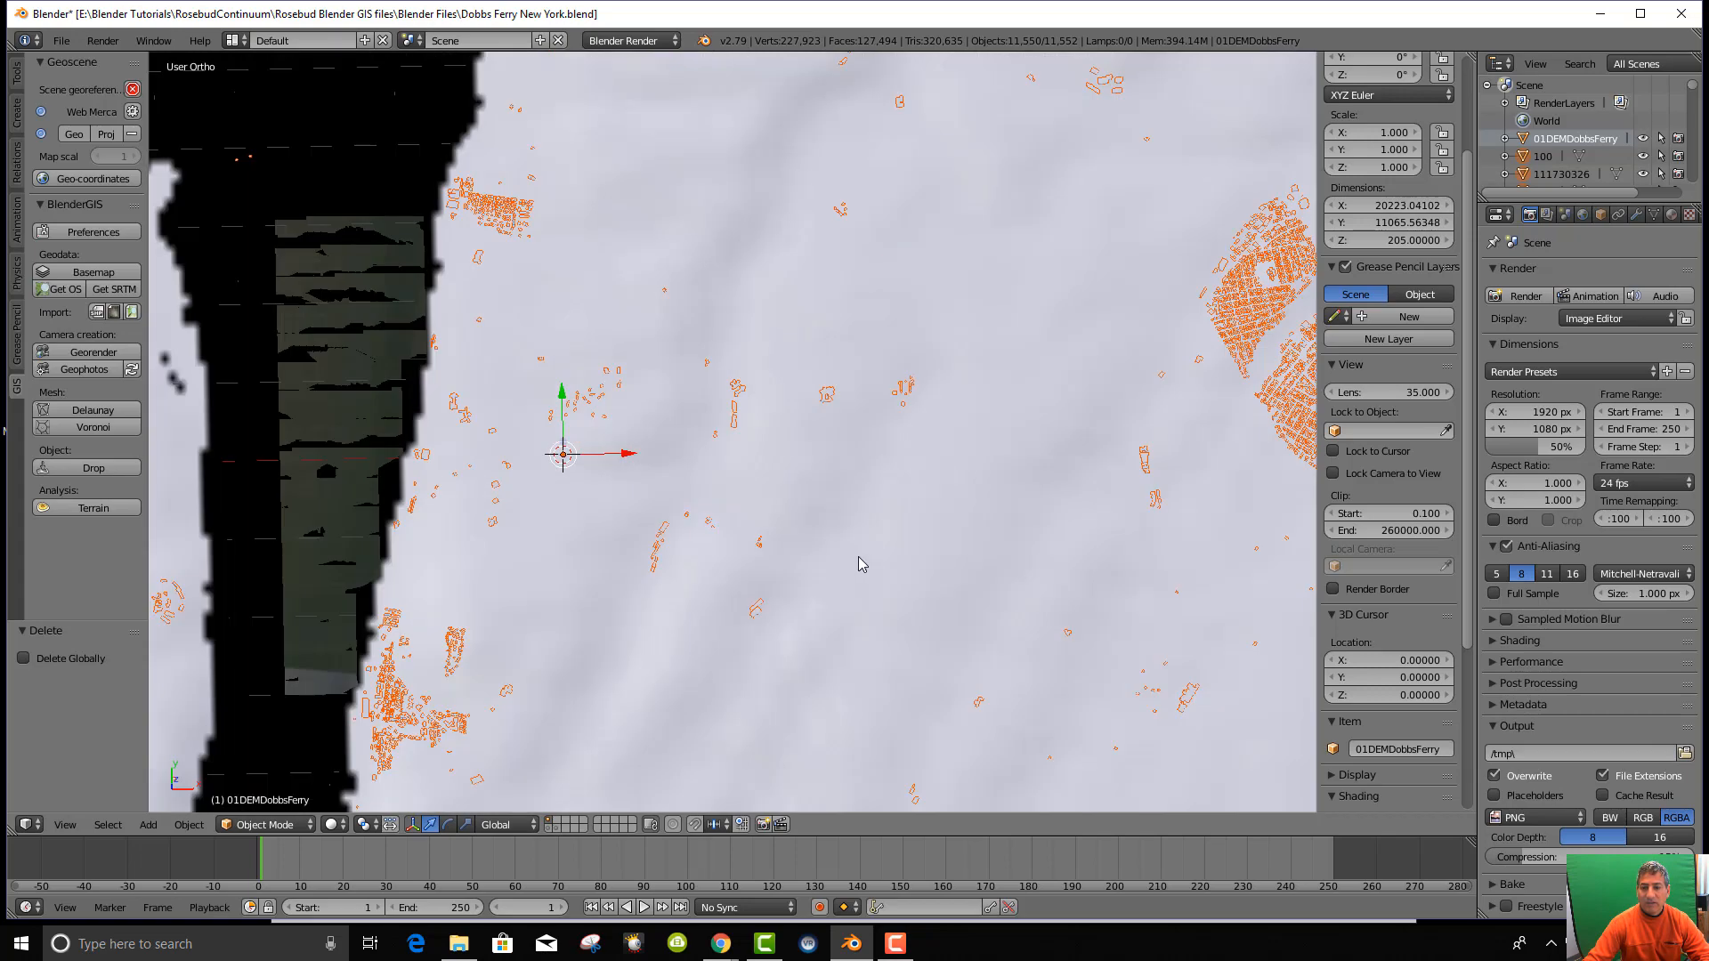
{"action": "scroll", "coordinate": [859, 561], "scroll_direction": "down", "scroll_amount": 1}
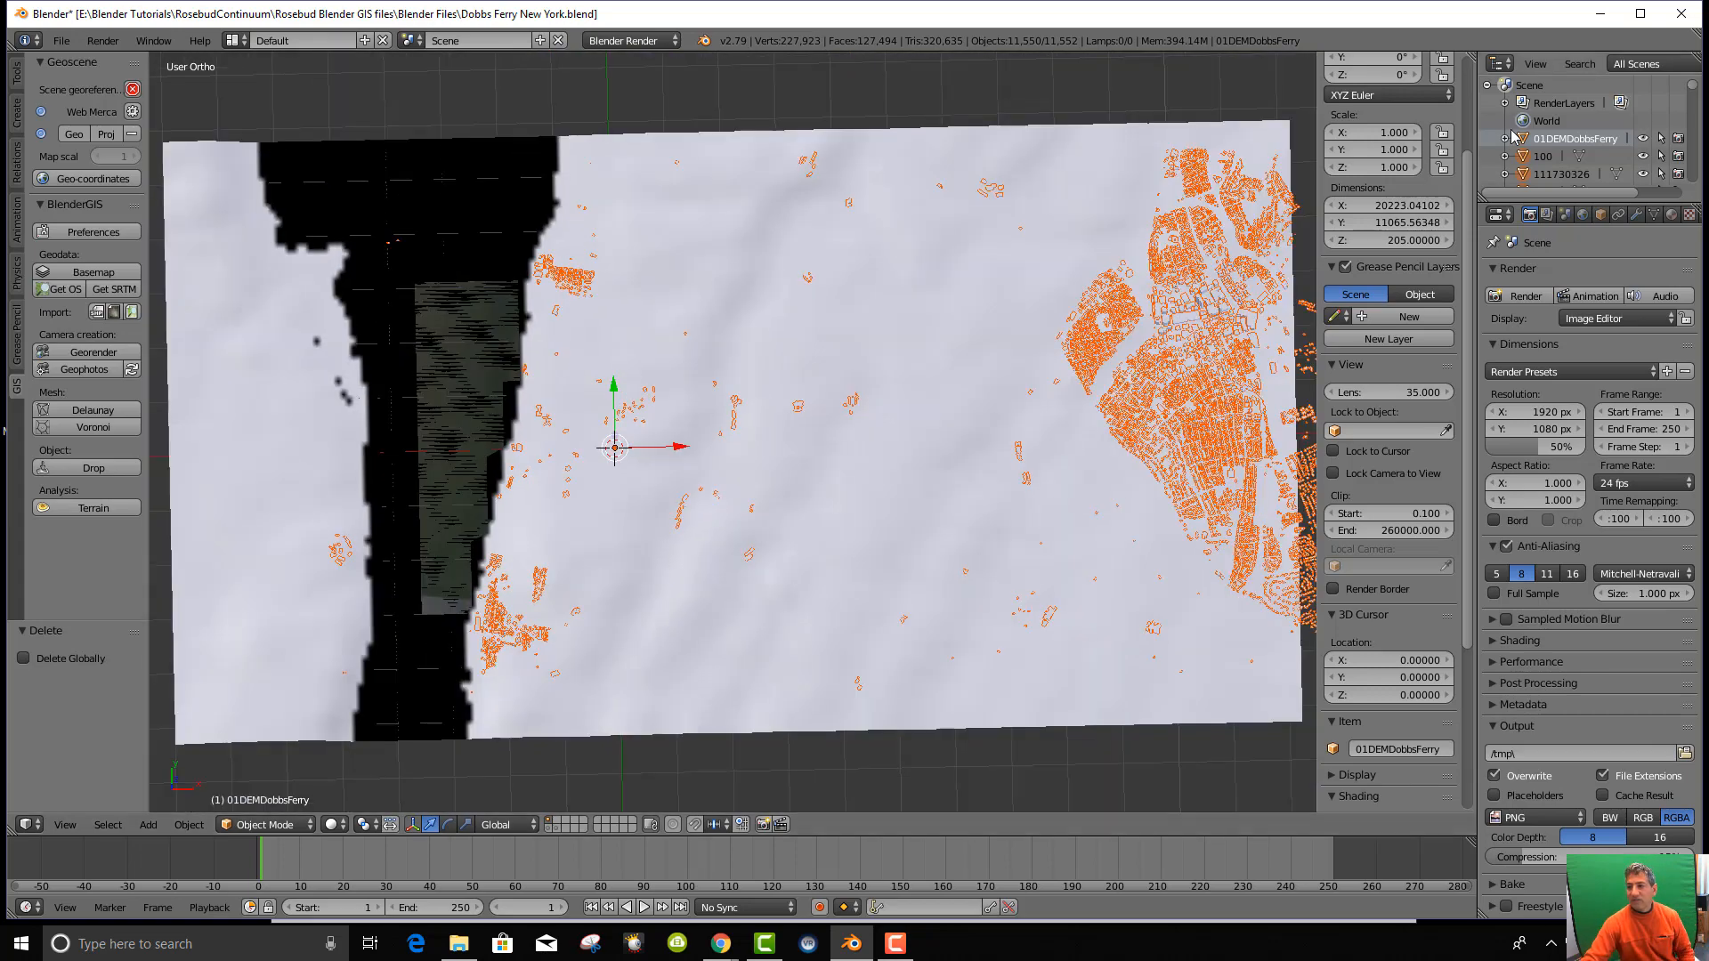
{"action": "middle_click_drag", "start_coordinate": [1120, 370], "coordinate": [1130, 378]}
{"action": "key", "text": "KP_7"}
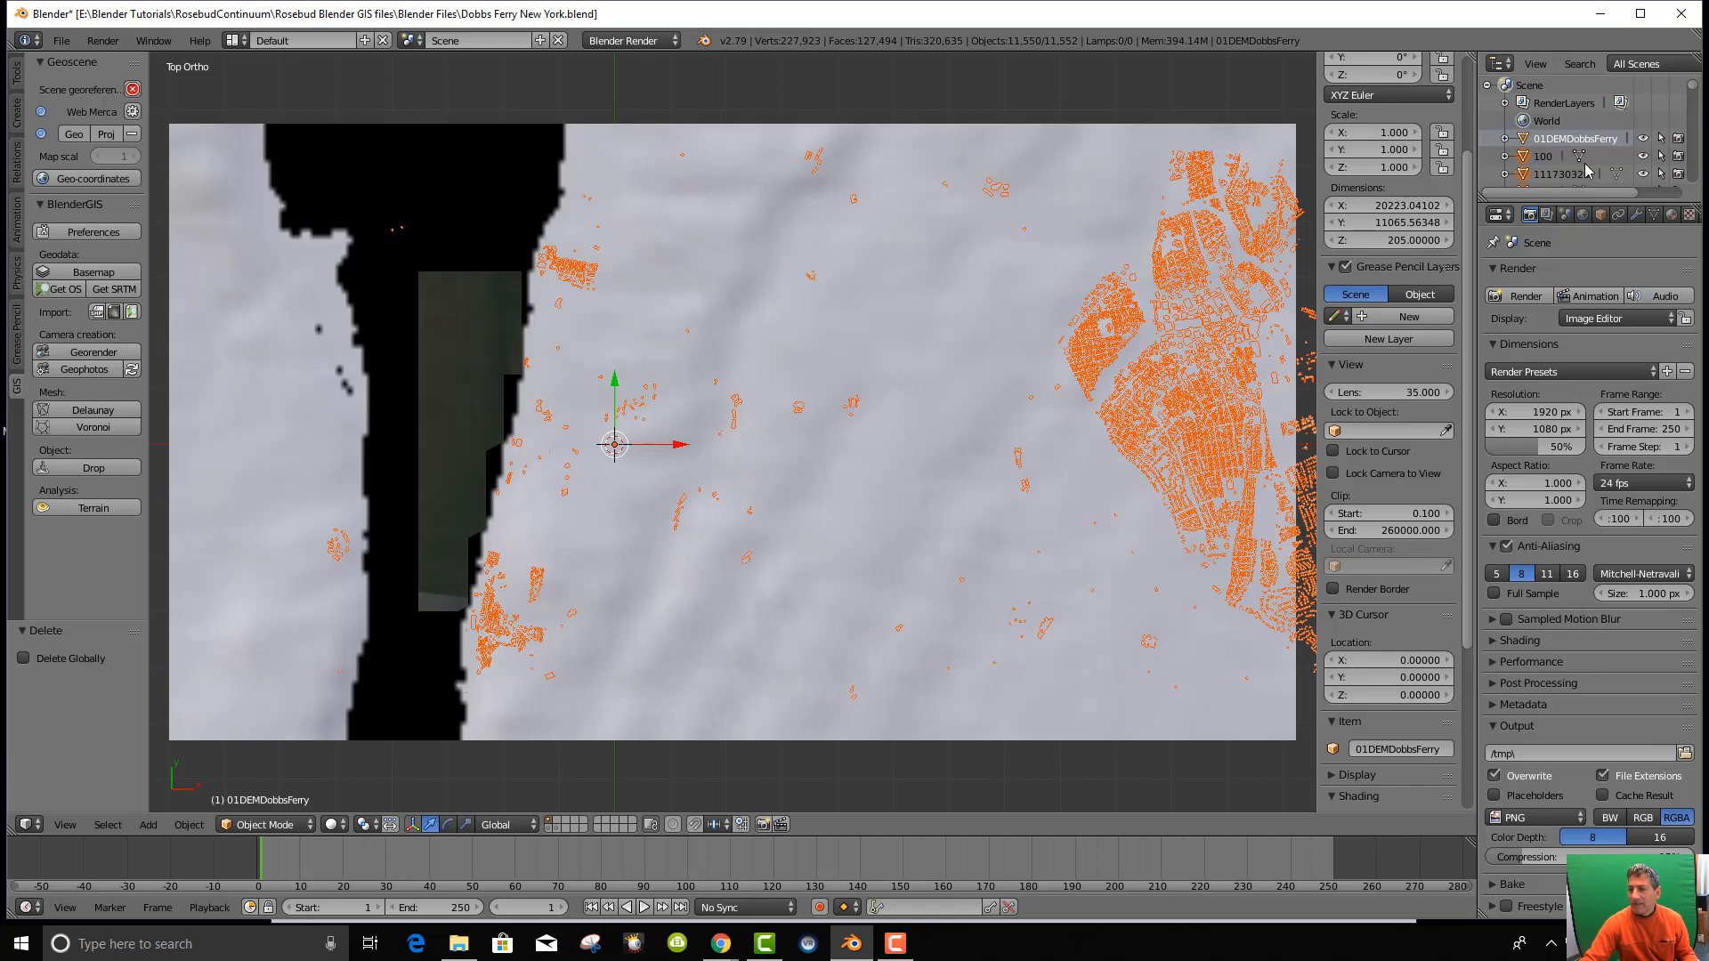
Find The Dobbs Diner in the Outliner and select it.
{"action": "scroll", "coordinate": [1588, 165], "scroll_direction": "down", "scroll_amount": 15}
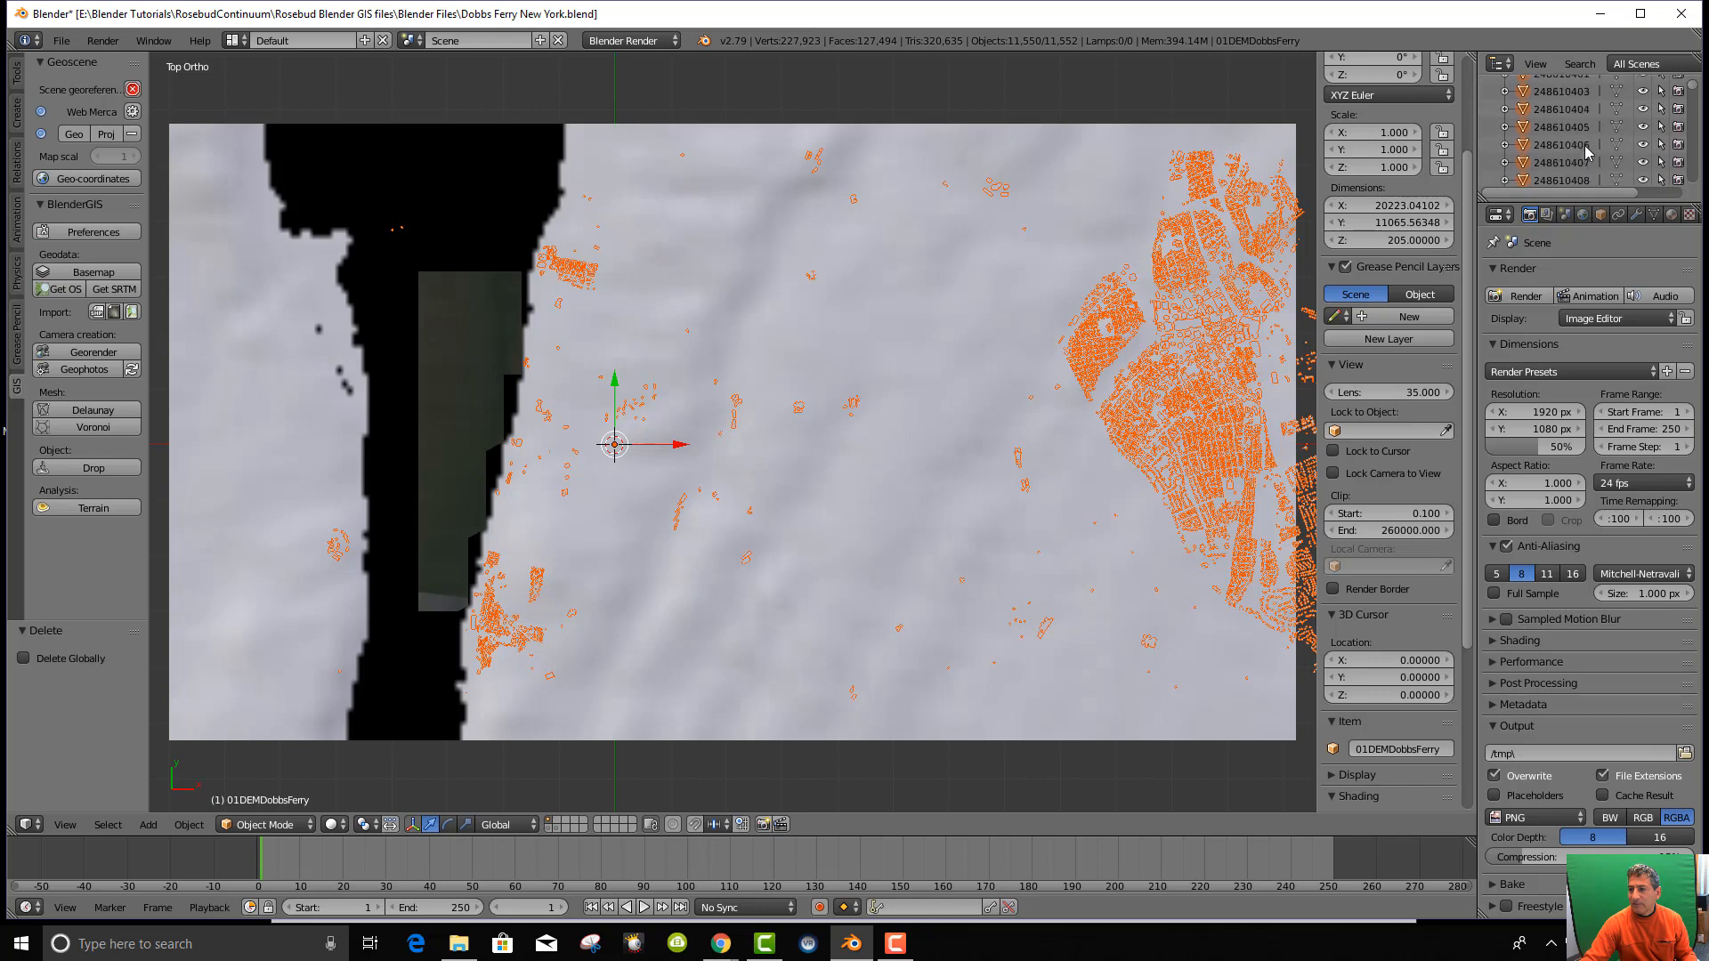
{"action": "scroll", "coordinate": [1587, 152], "scroll_direction": "down", "scroll_amount": 8}
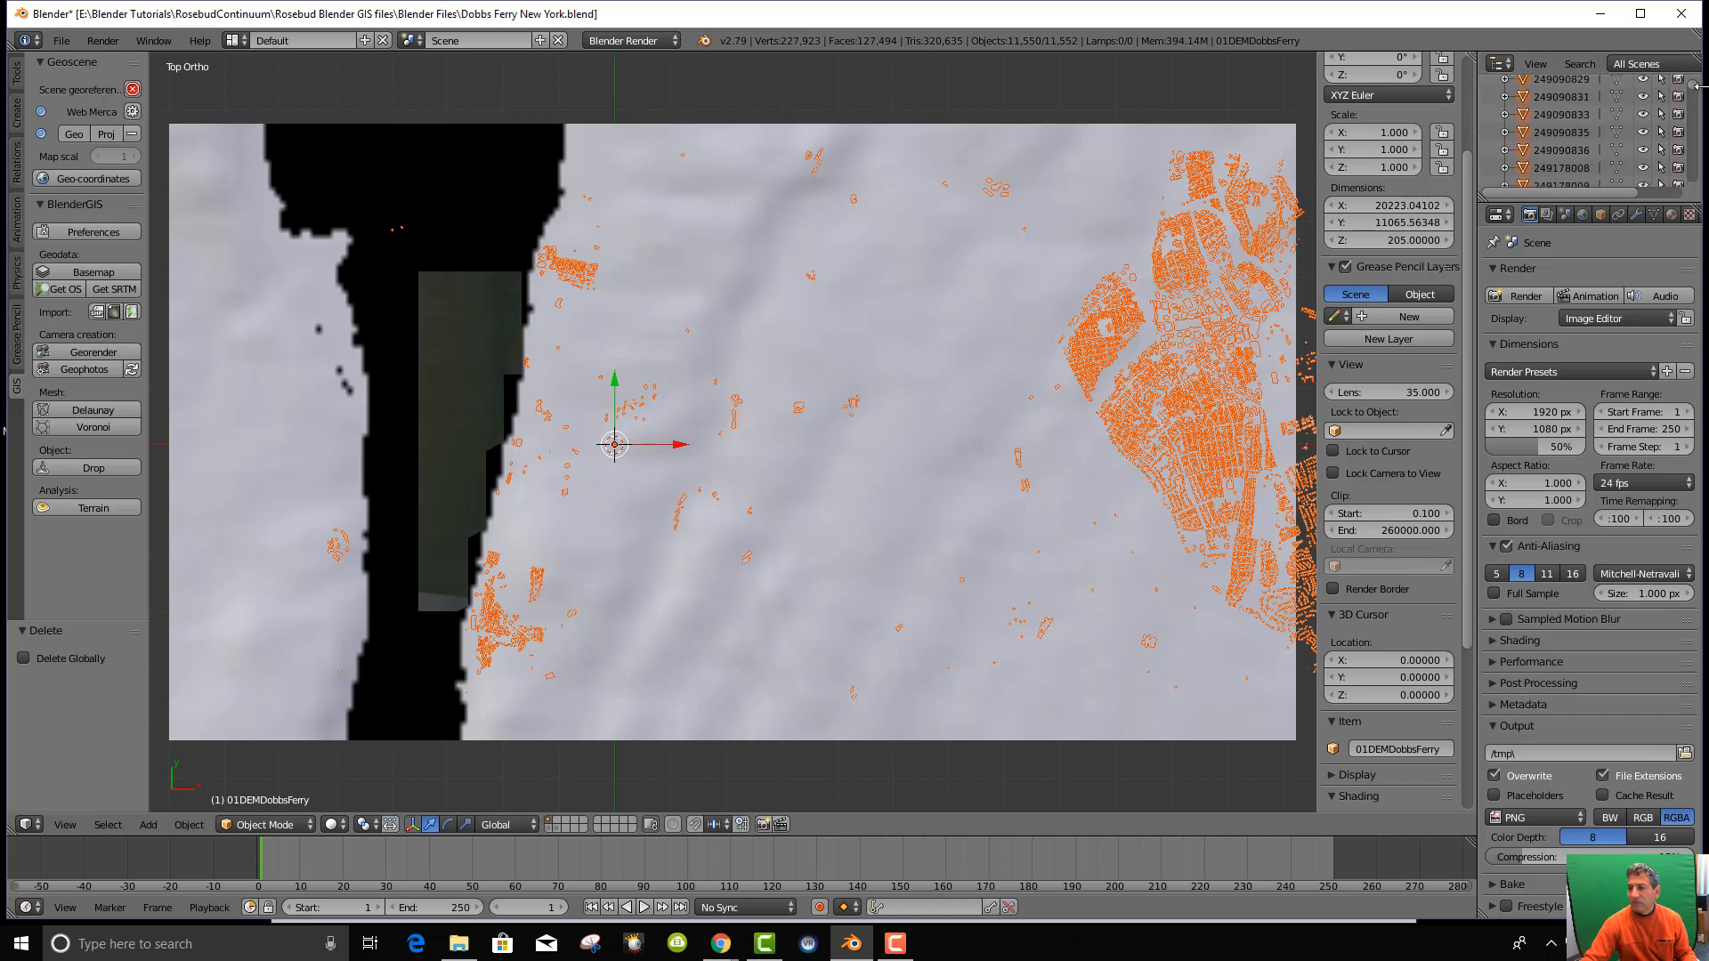
{"action": "left_click_drag", "start_coordinate": [1697, 86], "coordinate": [1695, 181]}
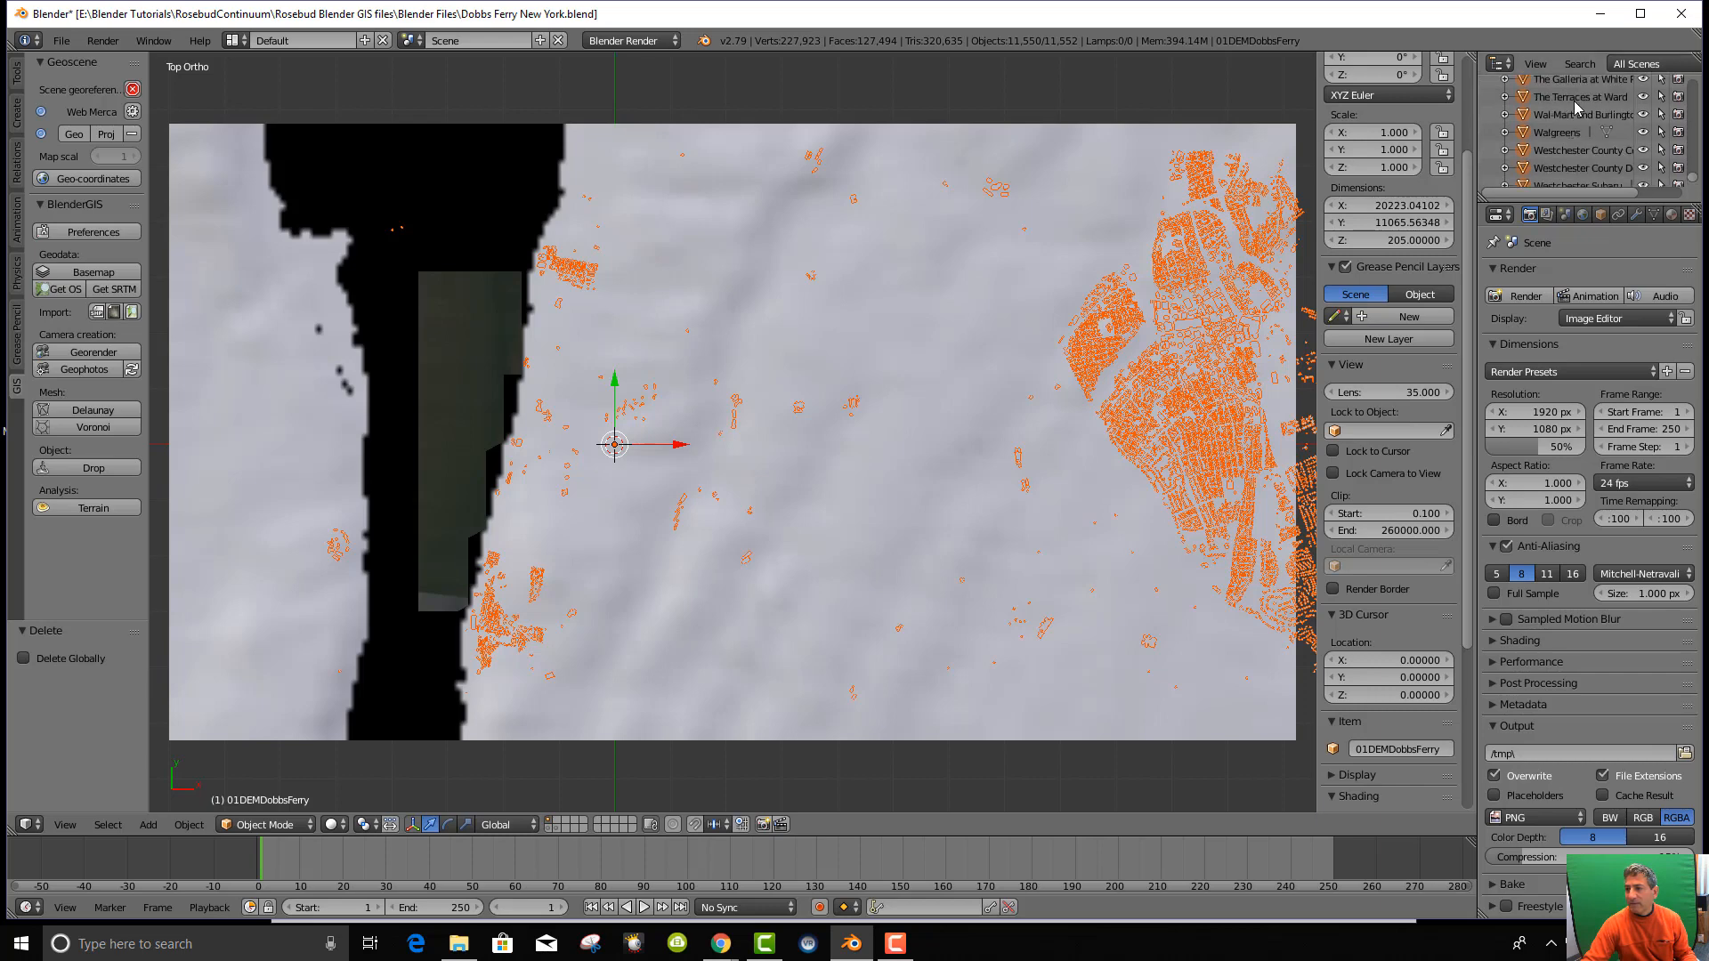
{"action": "scroll", "coordinate": [1575, 129], "scroll_direction": "up", "scroll_amount": 4}
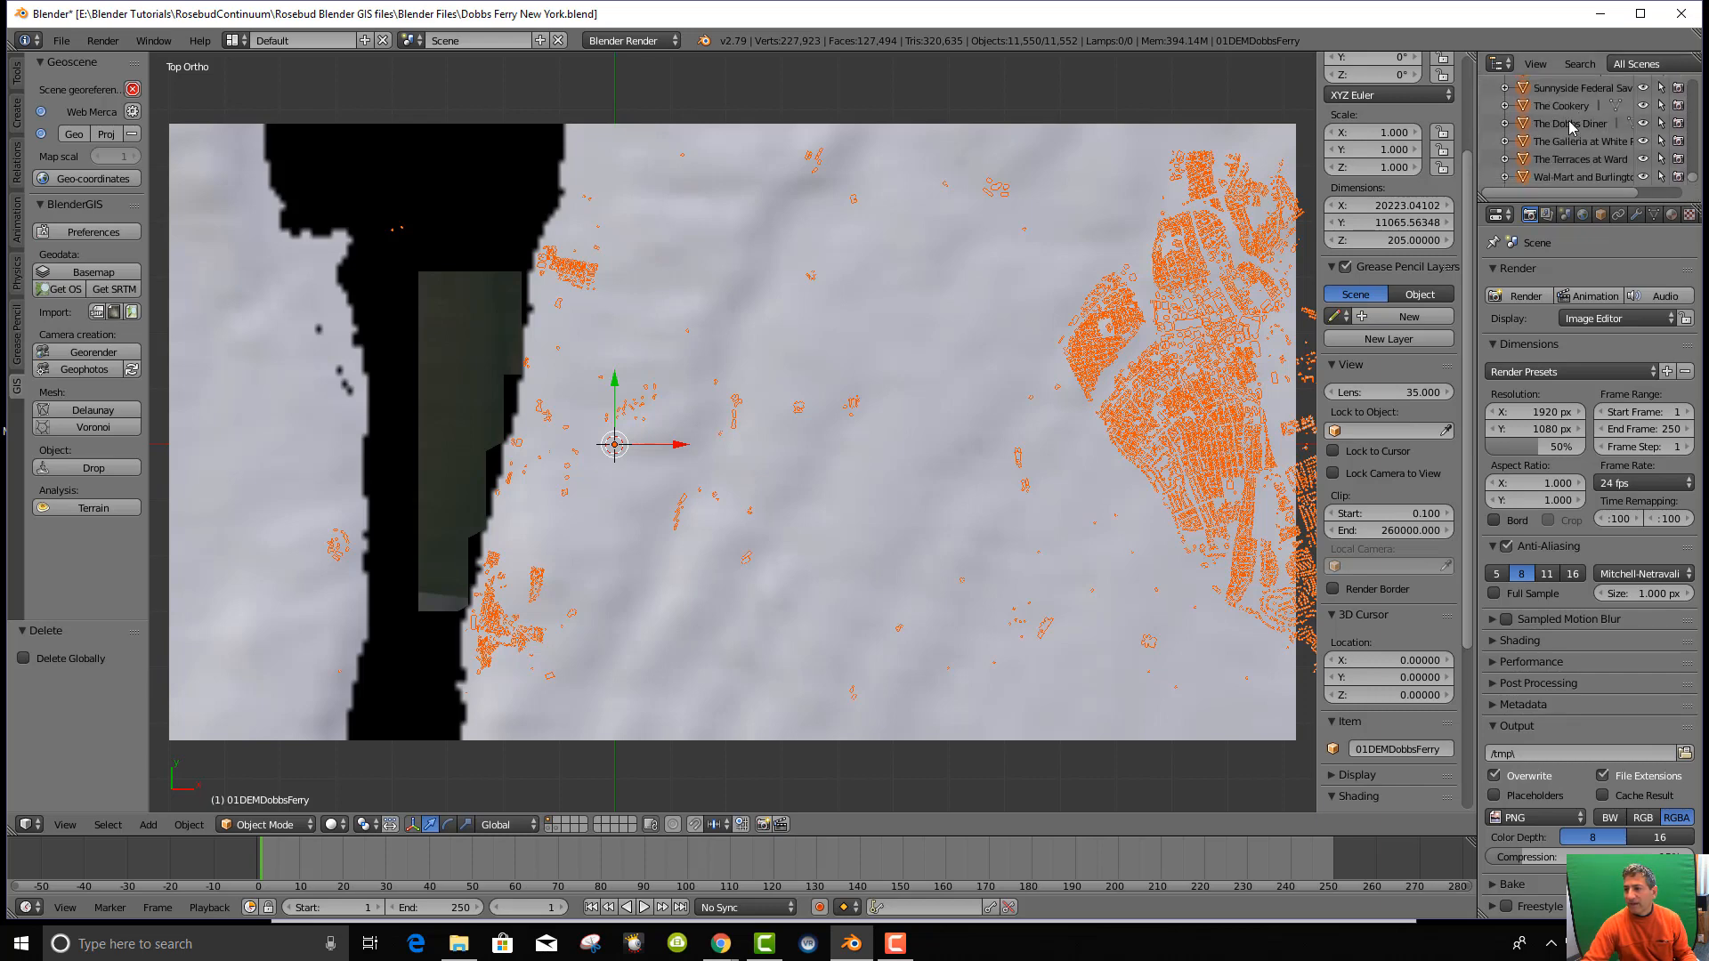
{"action": "left_click", "coordinate": [1571, 124]}
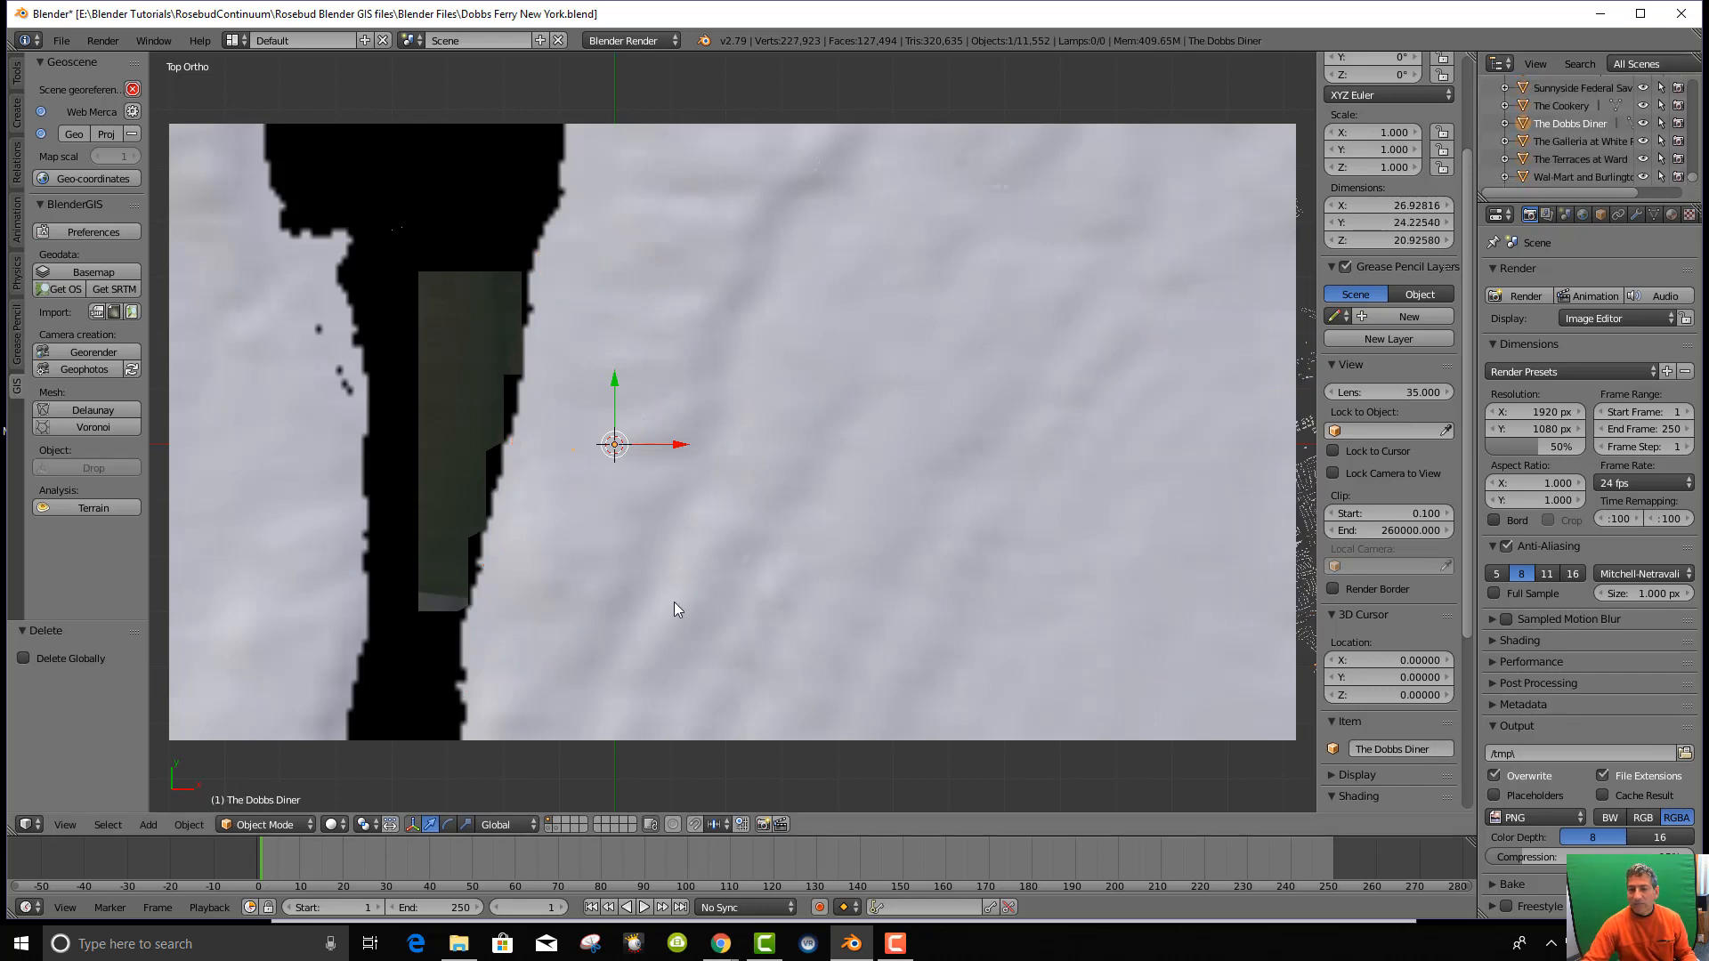
Tilt the view to see the buildings in 3D, then go back to top-down.
{"action": "scroll", "coordinate": [697, 532], "scroll_direction": "up", "scroll_amount": 5}
{"action": "scroll", "coordinate": [469, 470], "scroll_direction": "up", "scroll_amount": 4}
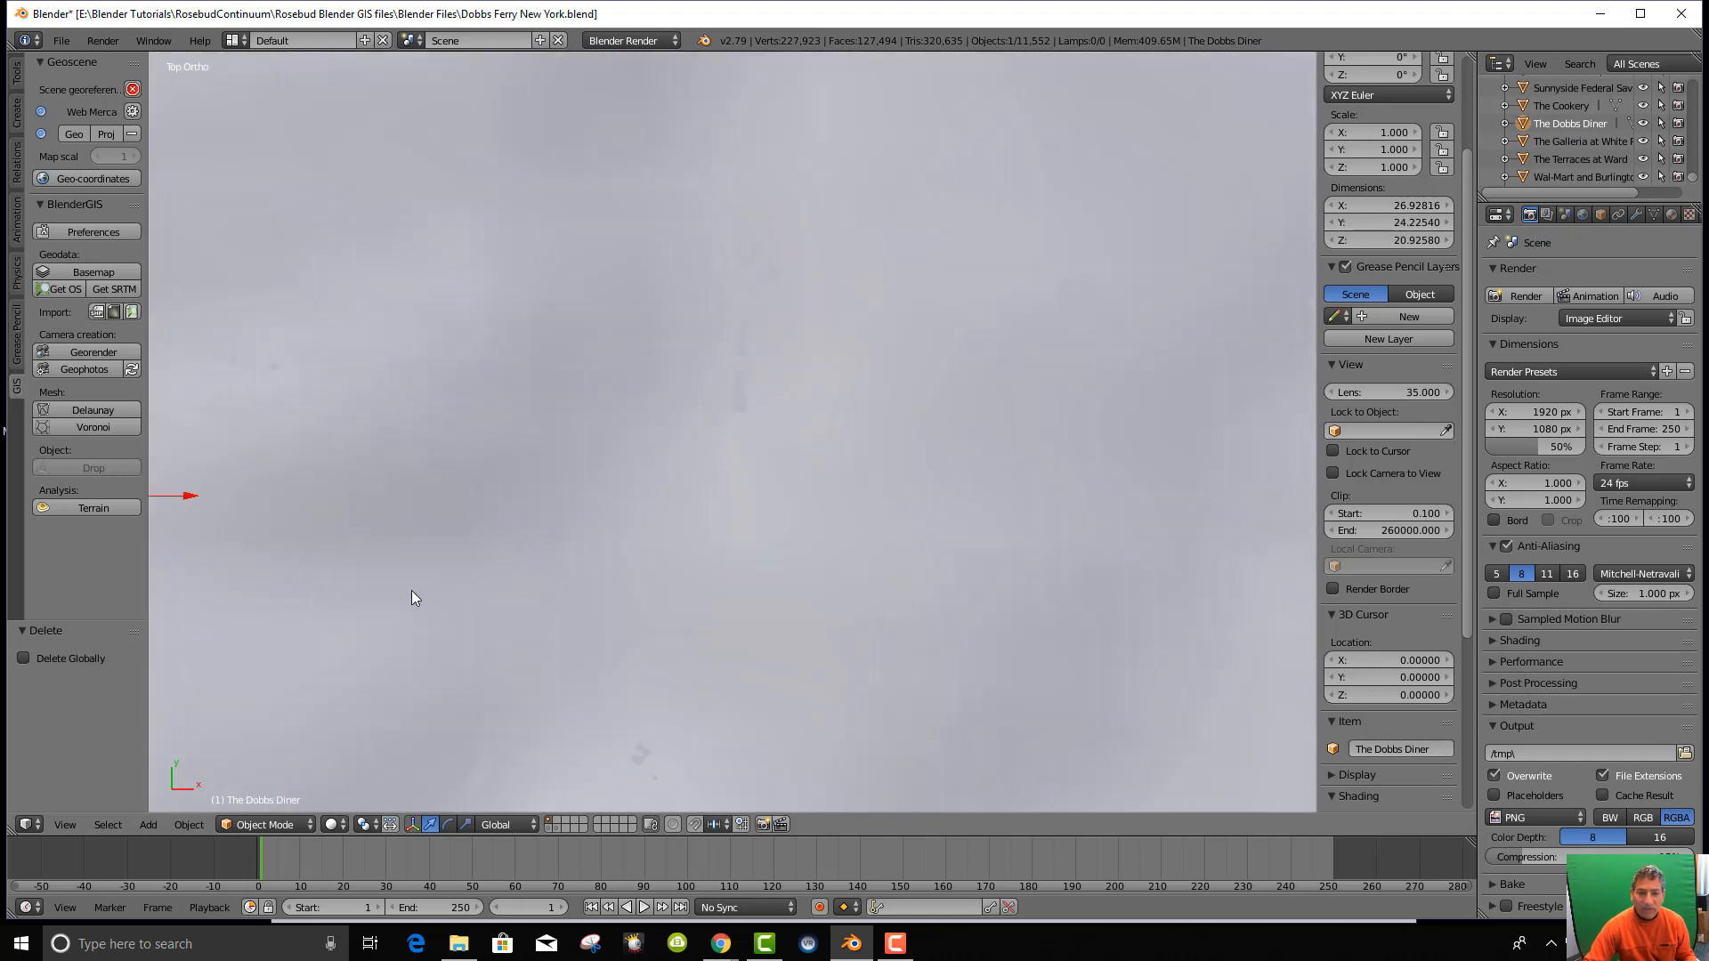
{"action": "scroll", "coordinate": [436, 597], "scroll_direction": "down", "scroll_amount": 2}
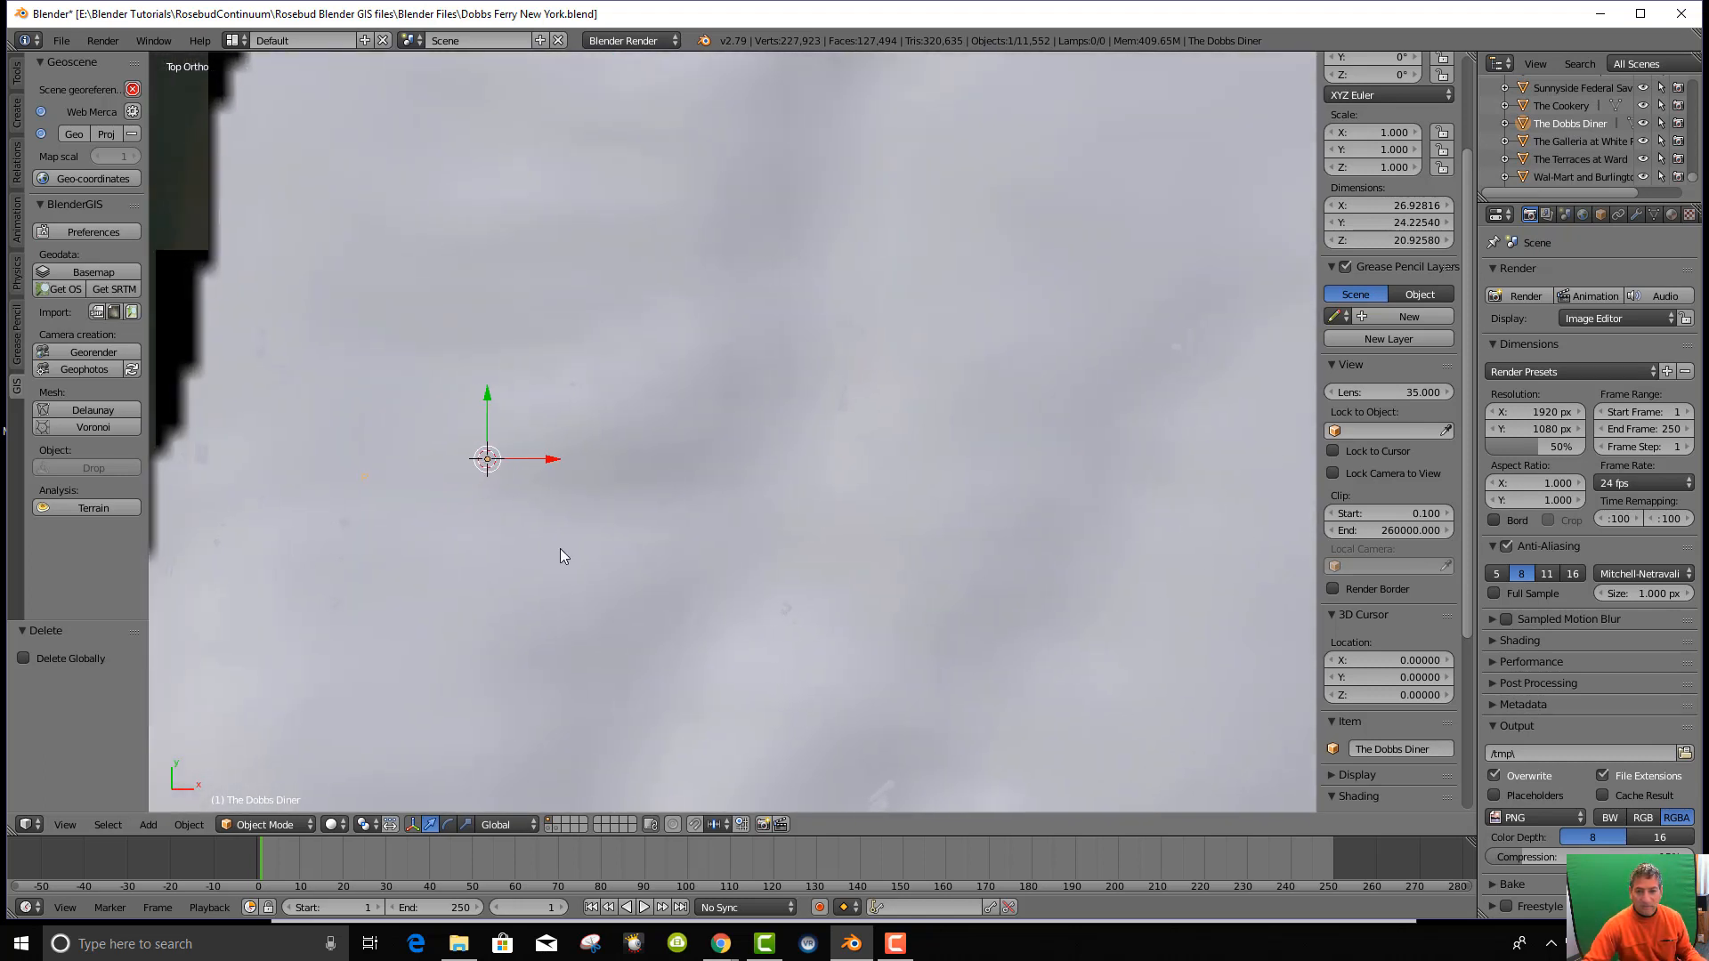
{"action": "scroll", "coordinate": [534, 570], "scroll_direction": "down", "scroll_amount": 3}
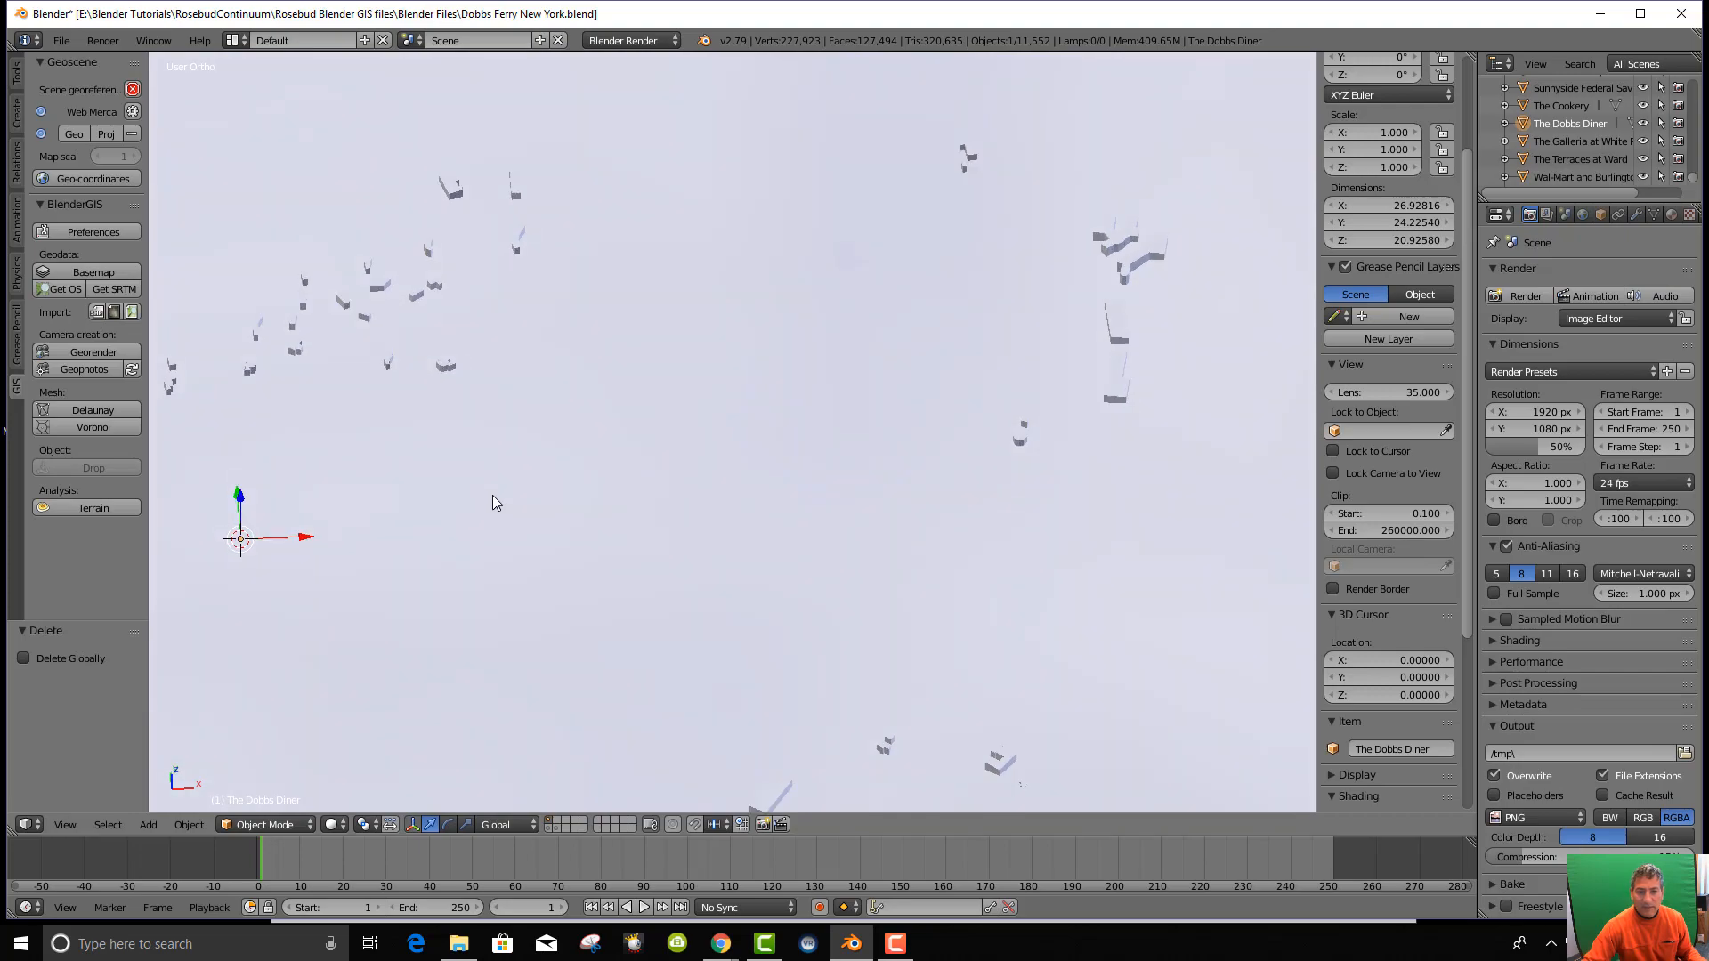
{"action": "middle_click_drag", "start_coordinate": [493, 495], "coordinate": [1029, 537]}
{"action": "scroll", "coordinate": [1023, 530], "scroll_direction": "up", "scroll_amount": 3}
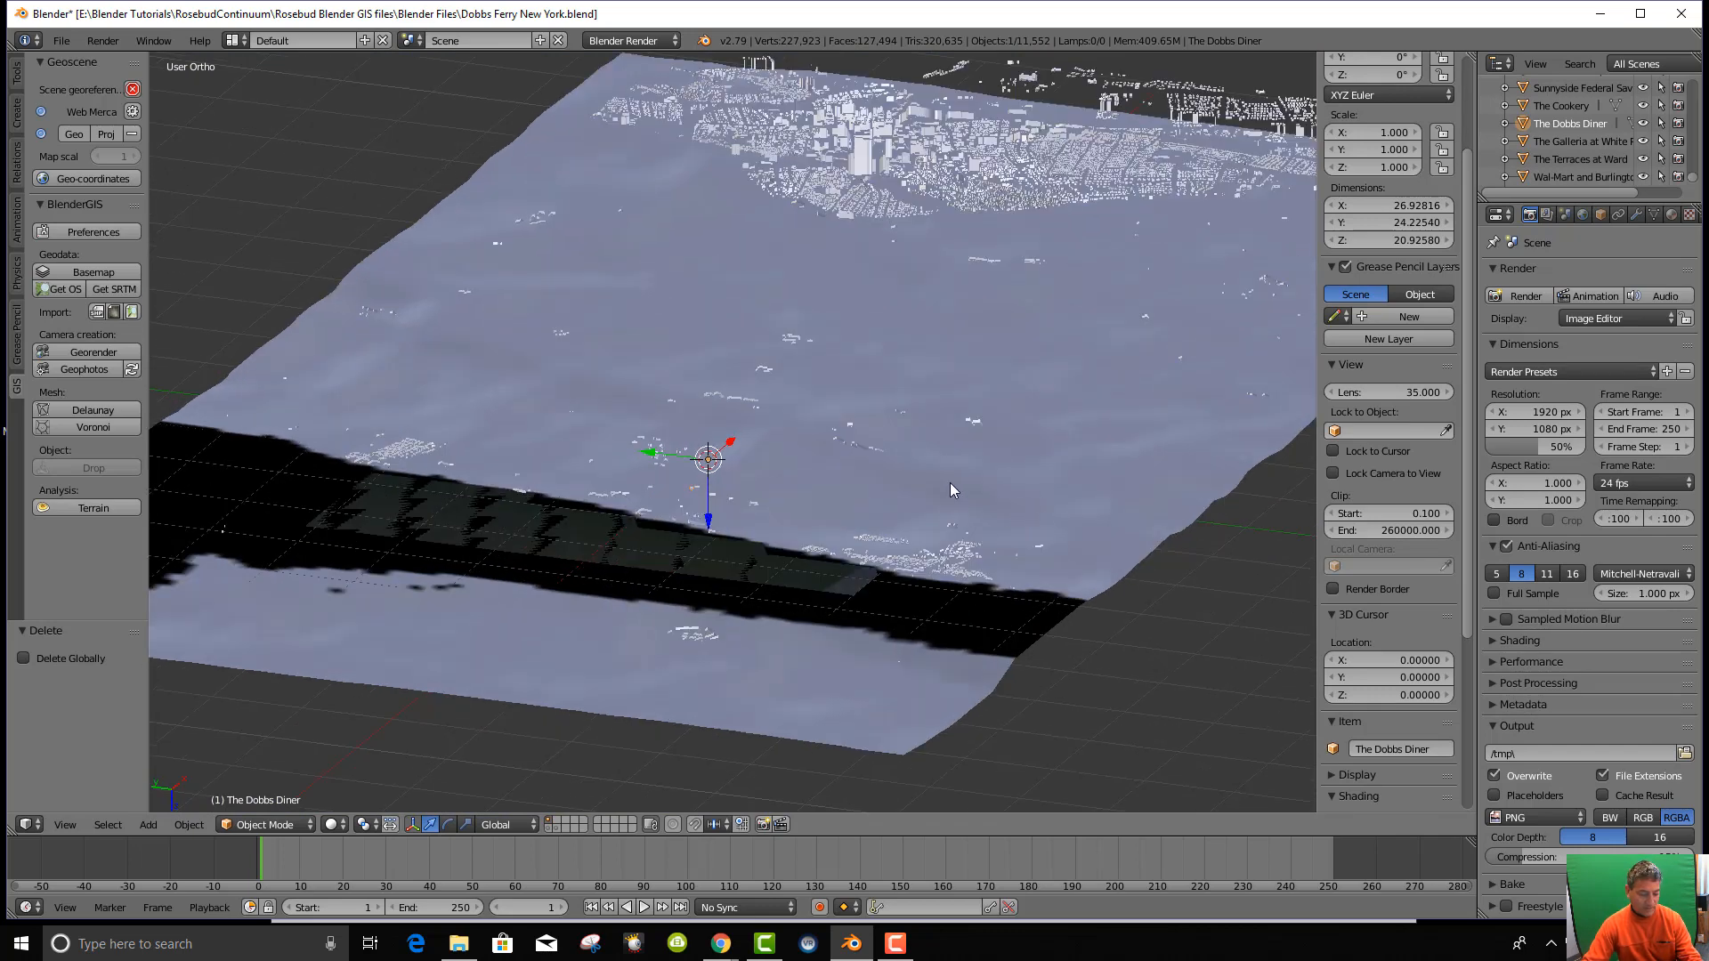
{"action": "key", "text": "KP_7"}
{"action": "scroll", "coordinate": [1109, 425], "scroll_direction": "down", "scroll_amount": 5}
{"action": "scroll", "coordinate": [1091, 431], "scroll_direction": "up", "scroll_amount": 2}
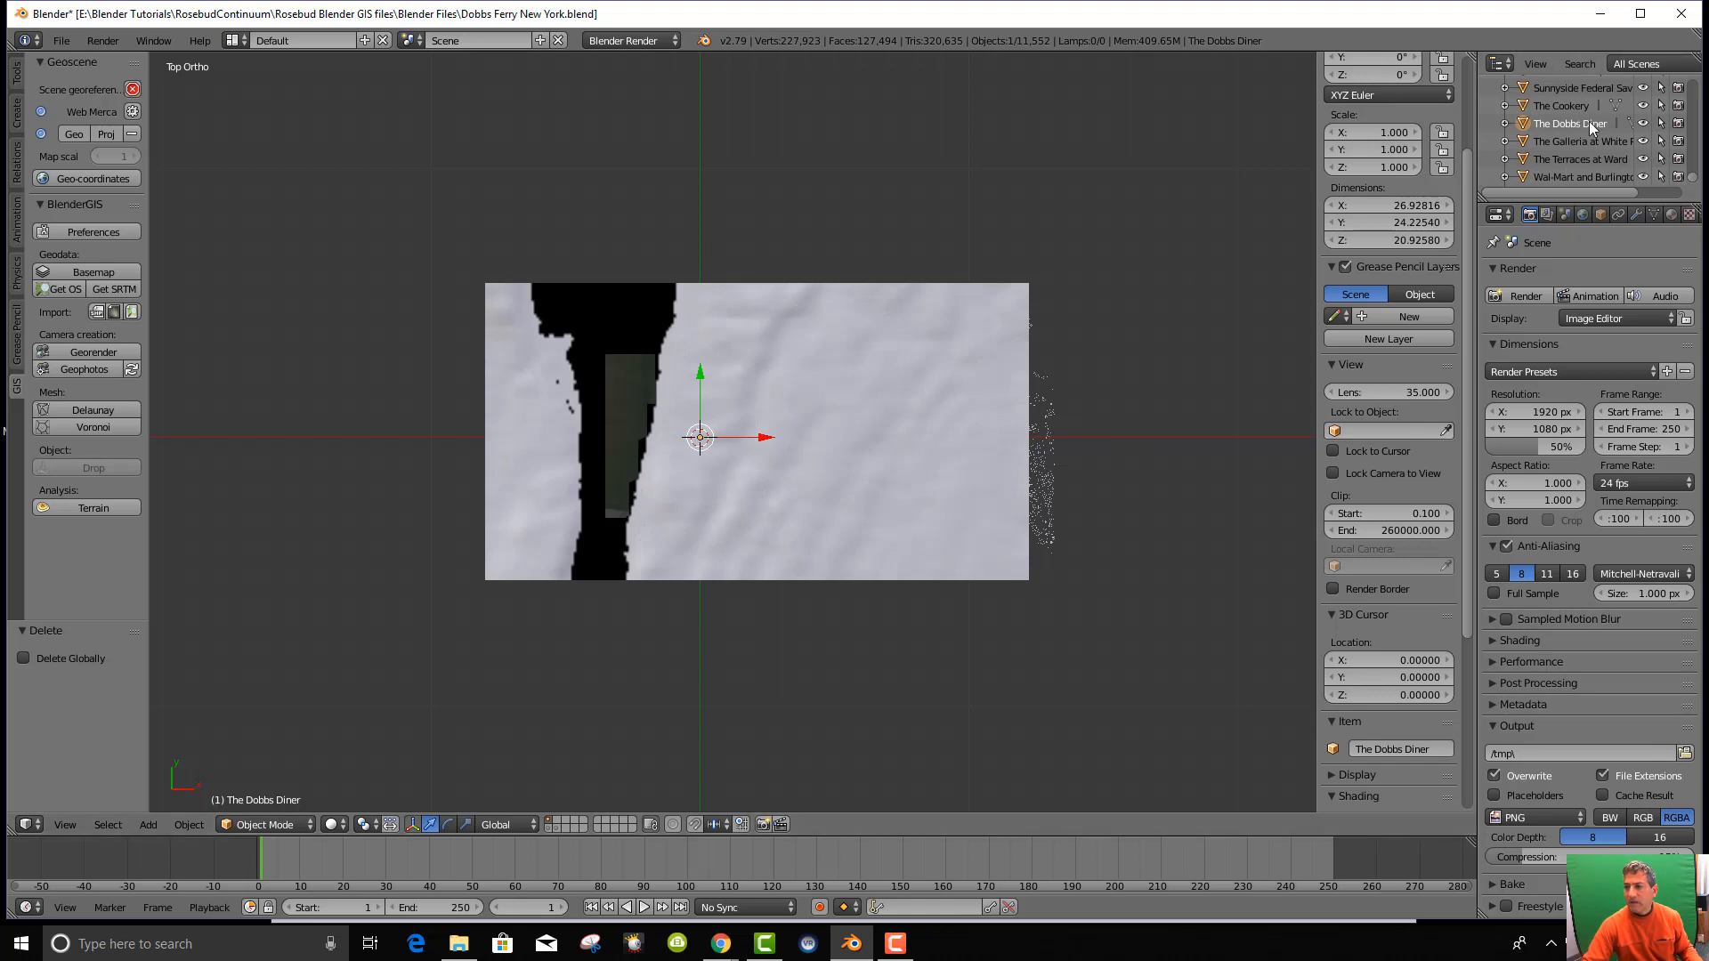
{"action": "scroll", "coordinate": [1590, 125], "scroll_direction": "up", "scroll_amount": 5}
{"action": "left_click_drag", "start_coordinate": [1694, 180], "coordinate": [1697, 63]}
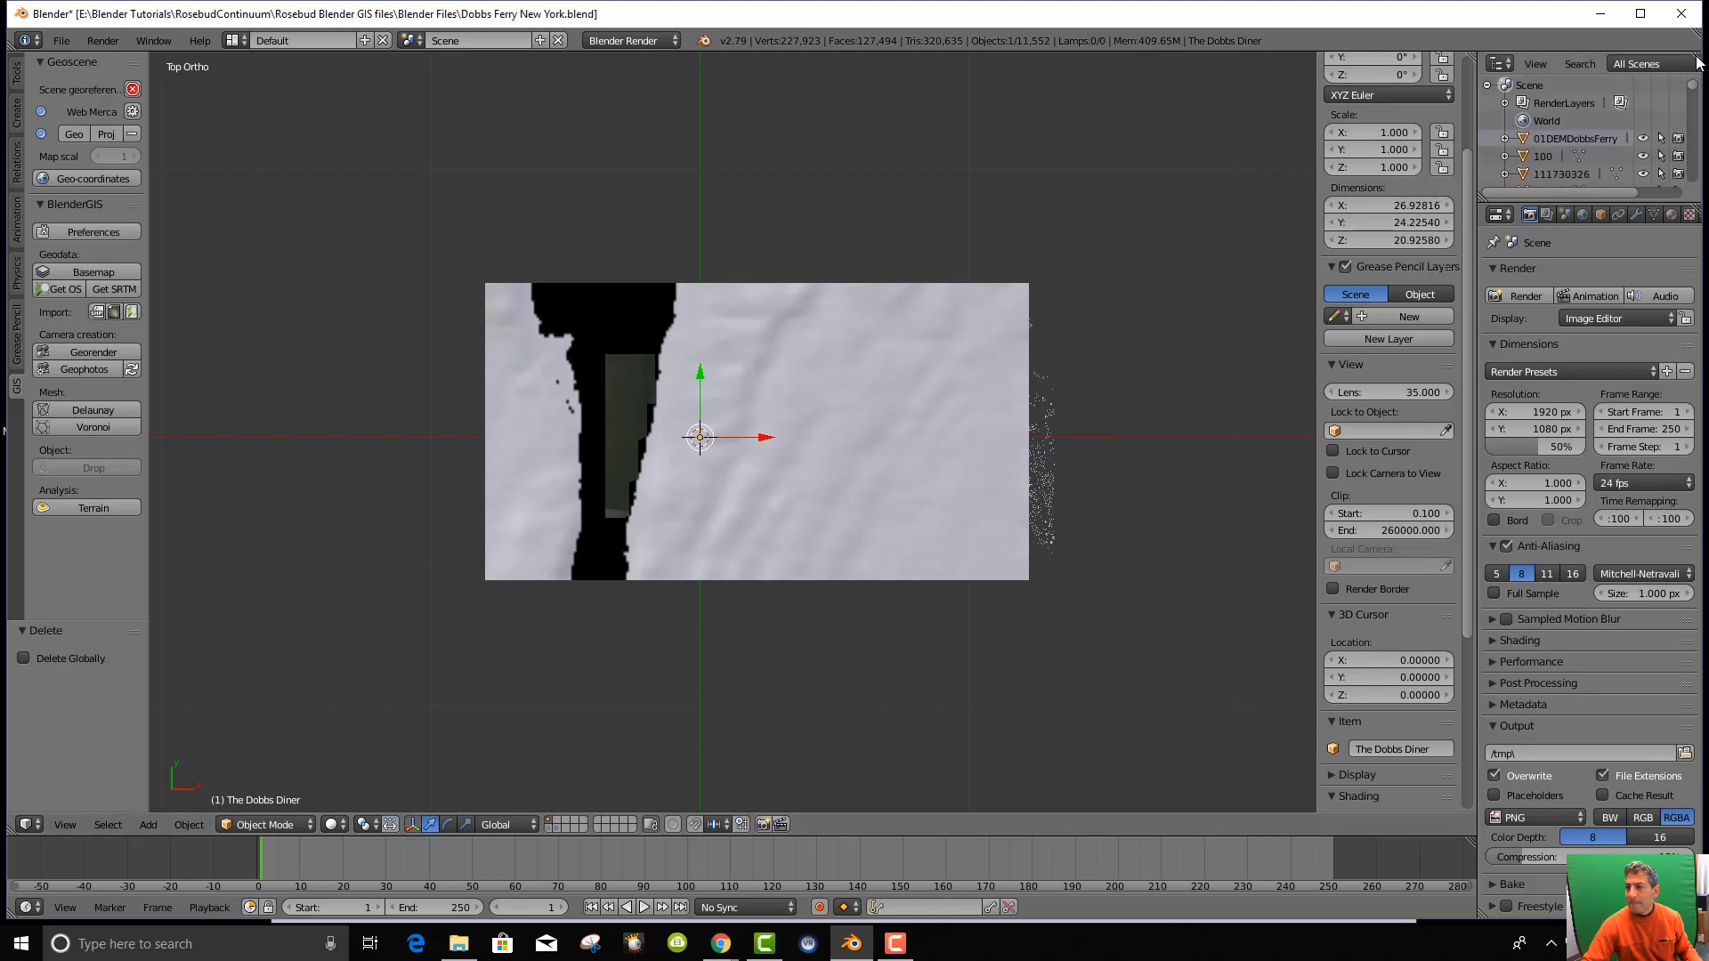
Hide the 01DEMDobbsFerry elevation terrain in the Outliner.
{"action": "left_click", "coordinate": [1642, 140]}
{"action": "scroll", "coordinate": [659, 614], "scroll_direction": "up", "scroll_amount": 3}
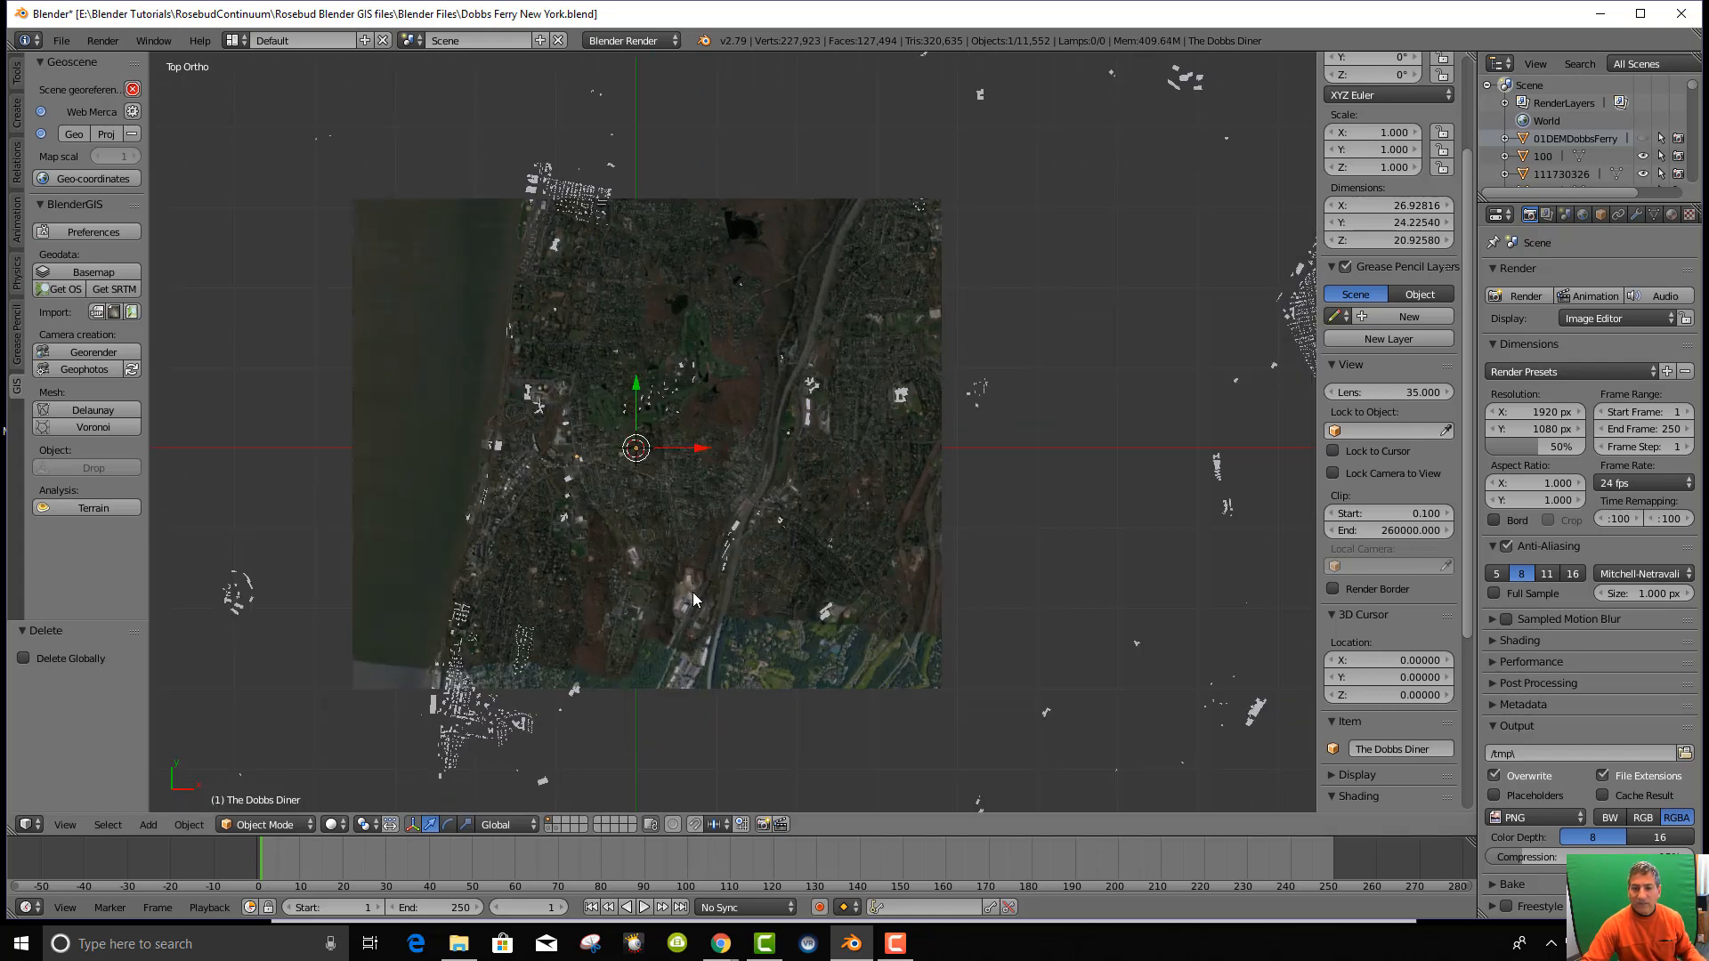
{"action": "scroll", "coordinate": [692, 591], "scroll_direction": "up", "scroll_amount": 4}
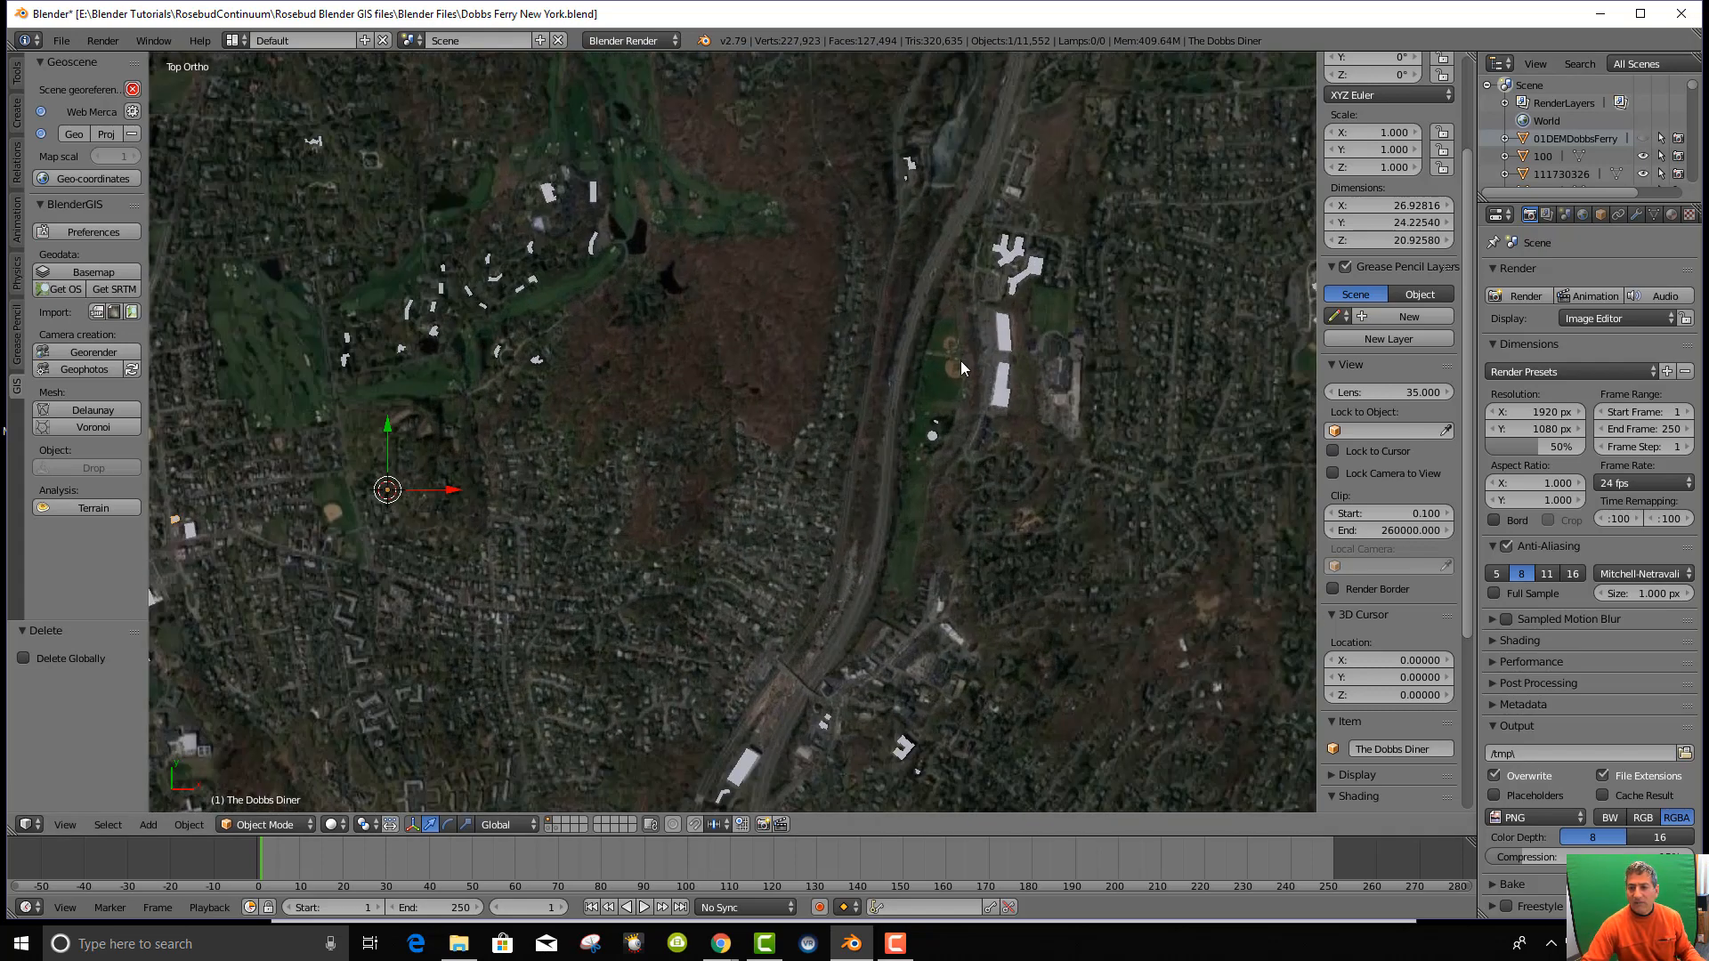
{"action": "scroll", "coordinate": [732, 436], "scroll_direction": "down", "scroll_amount": 5}
Zoom and pan across the aerial satellite map.
{"action": "middle_click_drag", "start_coordinate": [501, 468], "coordinate": [729, 570], "text": "shift"}
{"action": "scroll", "coordinate": [622, 534], "scroll_direction": "up", "scroll_amount": 4}
{"action": "scroll", "coordinate": [618, 597], "scroll_direction": "up", "scroll_amount": 4}
{"action": "middle_click_drag", "start_coordinate": [618, 596], "coordinate": [730, 488], "text": "shift"}
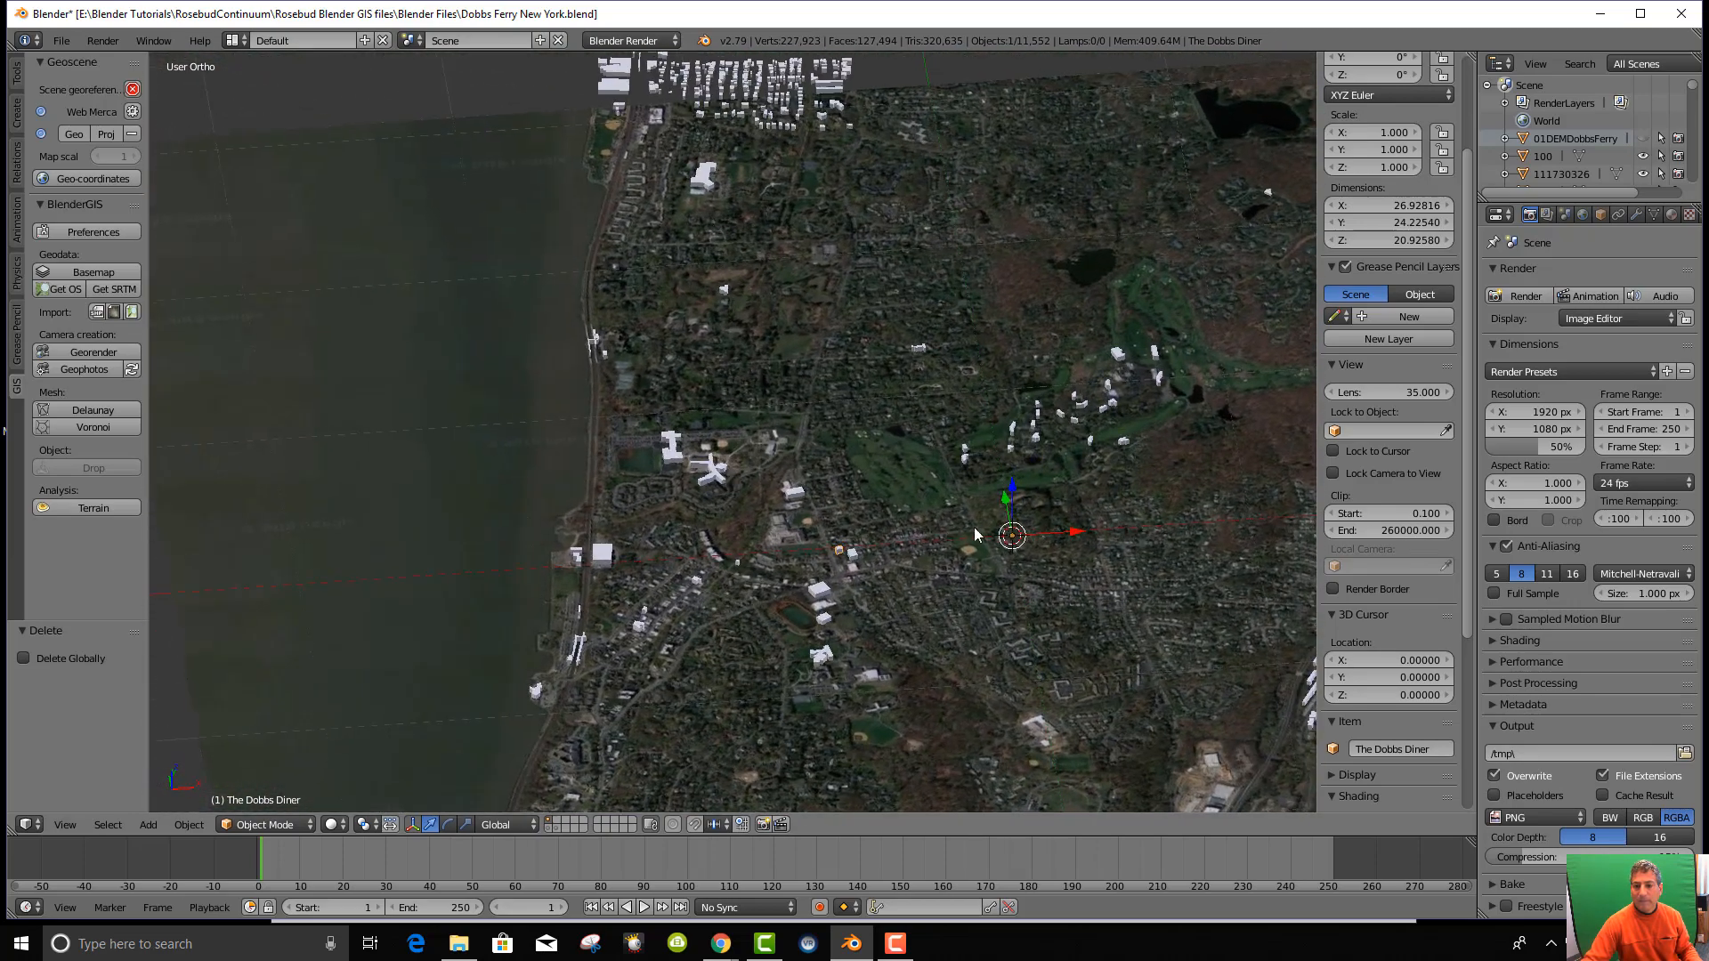
{"action": "scroll", "coordinate": [985, 527], "scroll_direction": "up", "scroll_amount": 9}
{"action": "scroll", "coordinate": [981, 536], "scroll_direction": "down", "scroll_amount": 7}
{"action": "scroll", "coordinate": [977, 532], "scroll_direction": "down", "scroll_amount": 5}
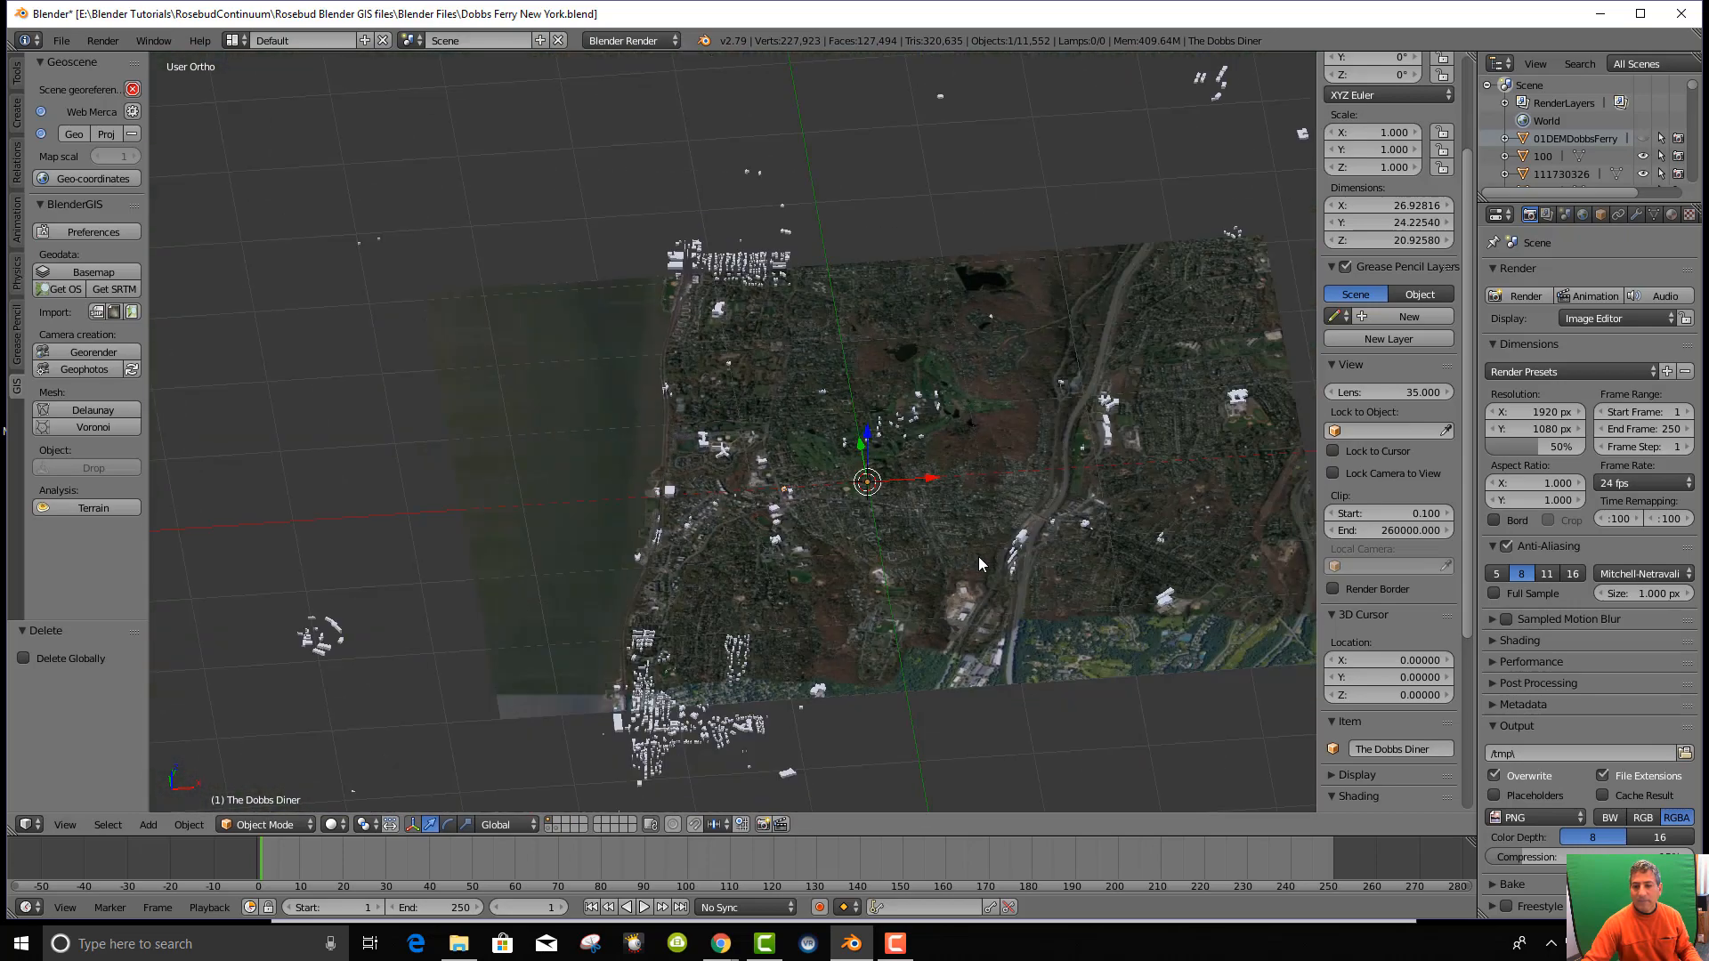
Orbit to oblique views of the map and back to near top-down.
{"action": "middle_click_drag", "start_coordinate": [979, 558], "coordinate": [1149, 576]}
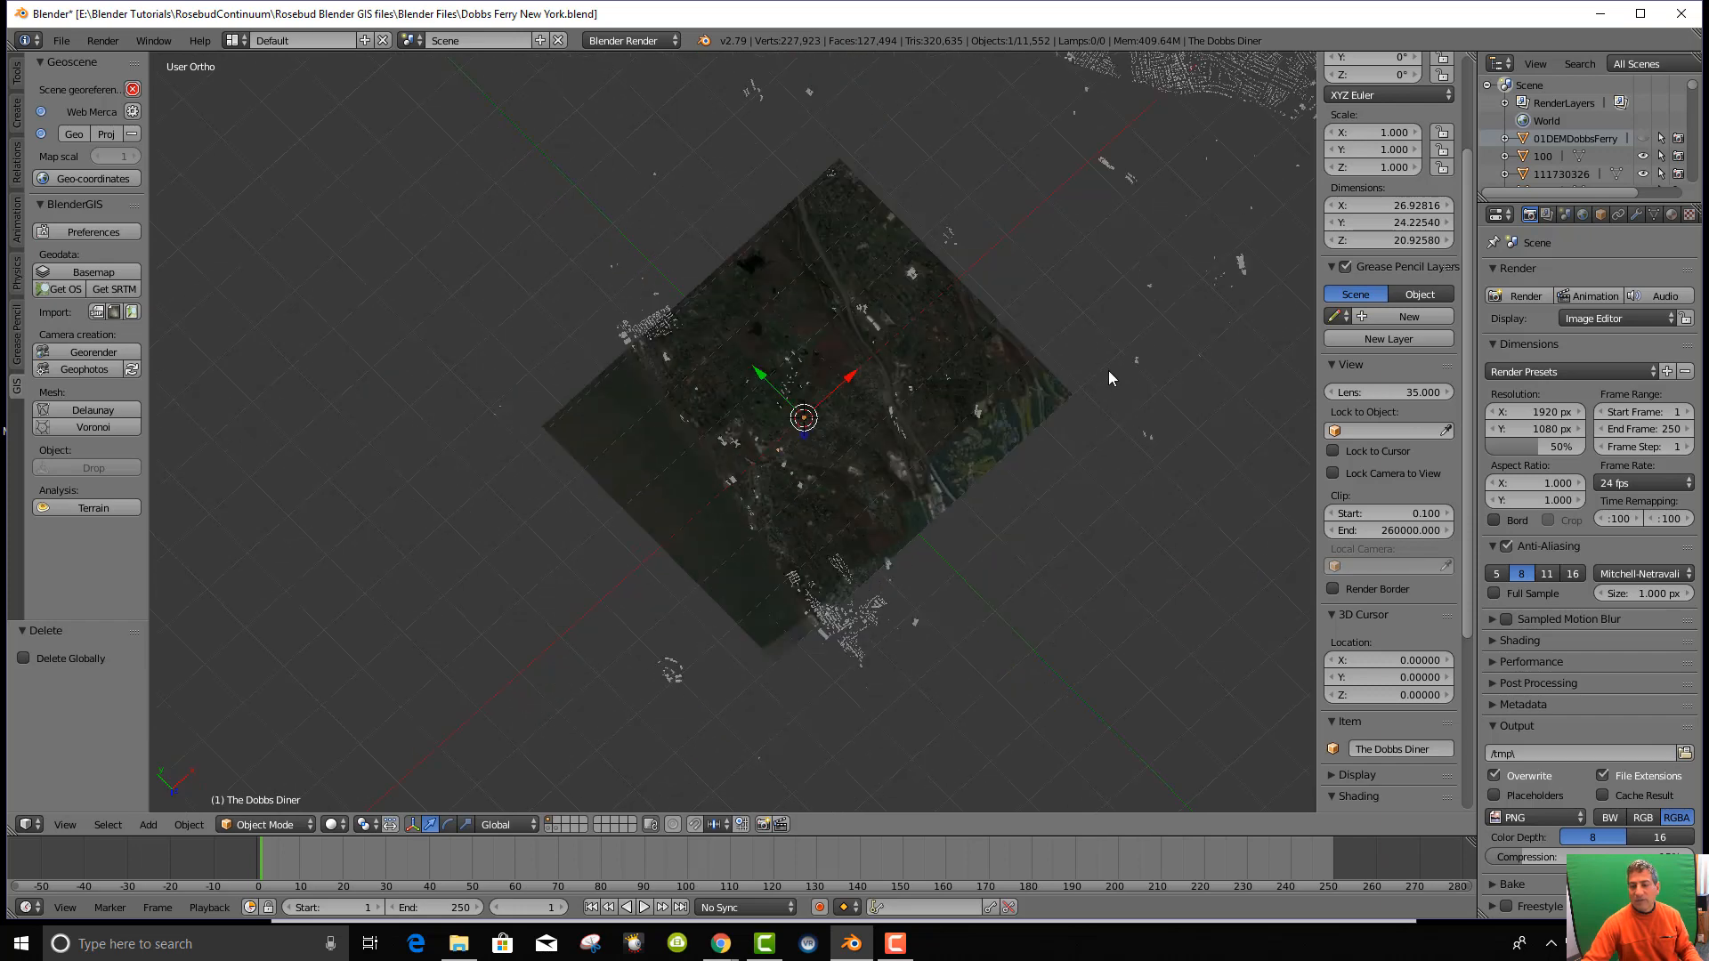
{"action": "scroll", "coordinate": [1109, 378], "scroll_direction": "down", "scroll_amount": 4}
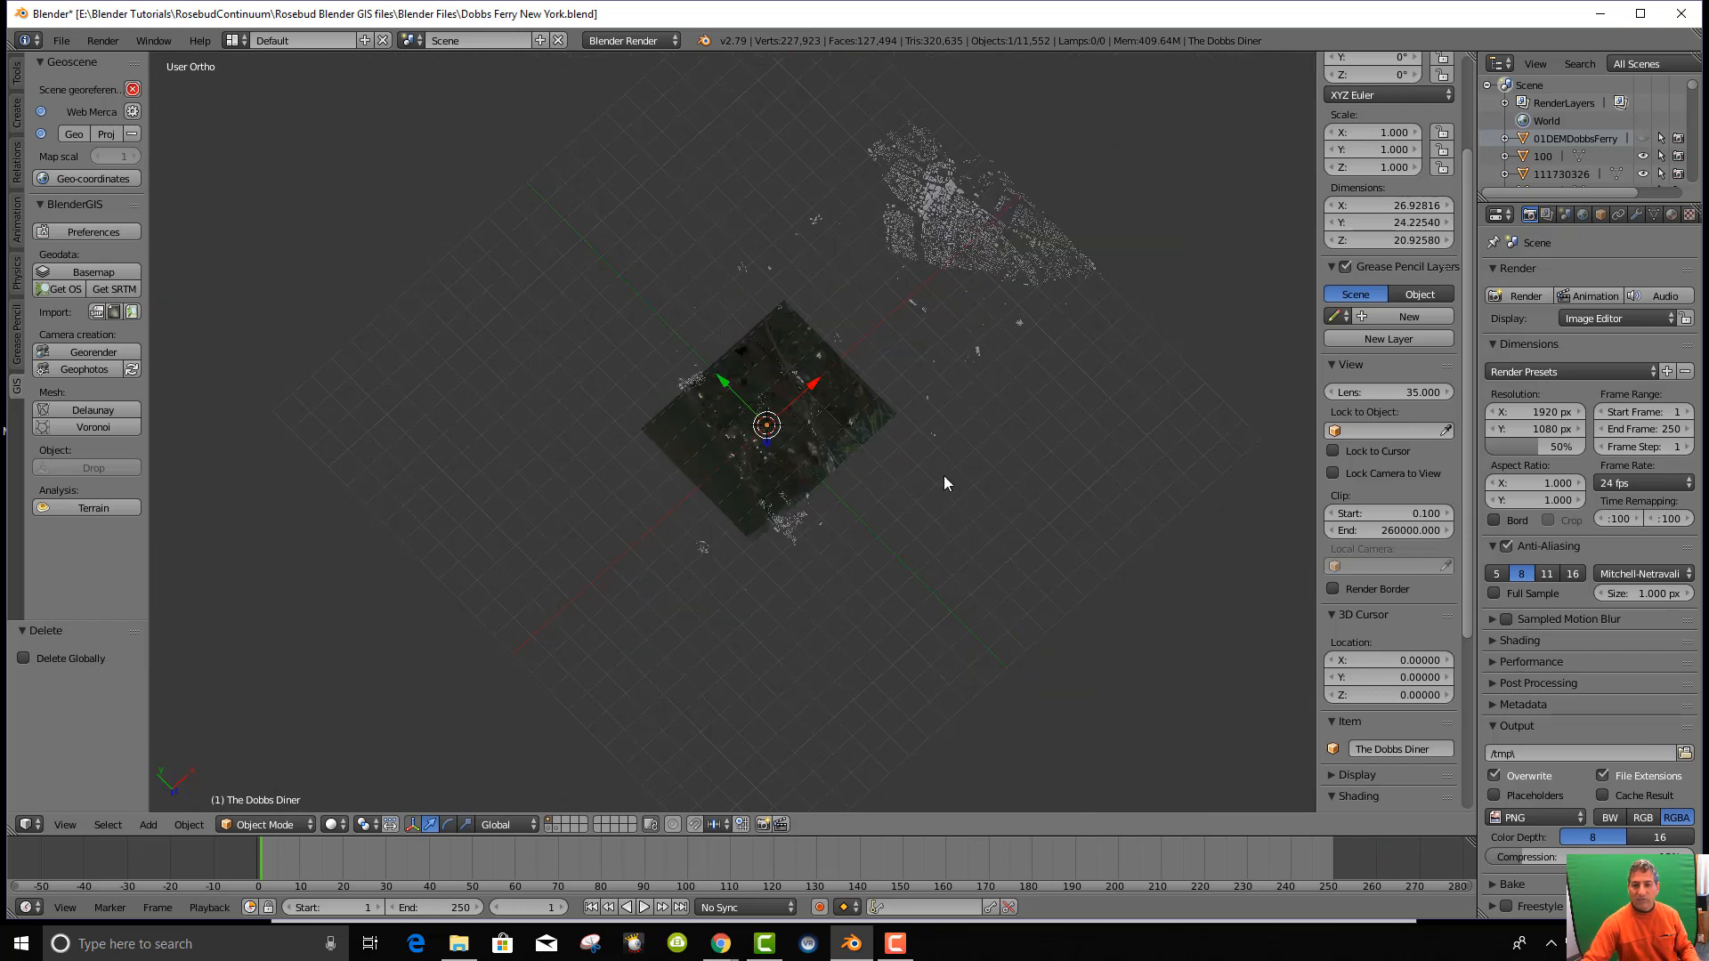
{"action": "middle_click_drag", "start_coordinate": [933, 476], "coordinate": [894, 468]}
{"action": "key", "text": "KP_7"}
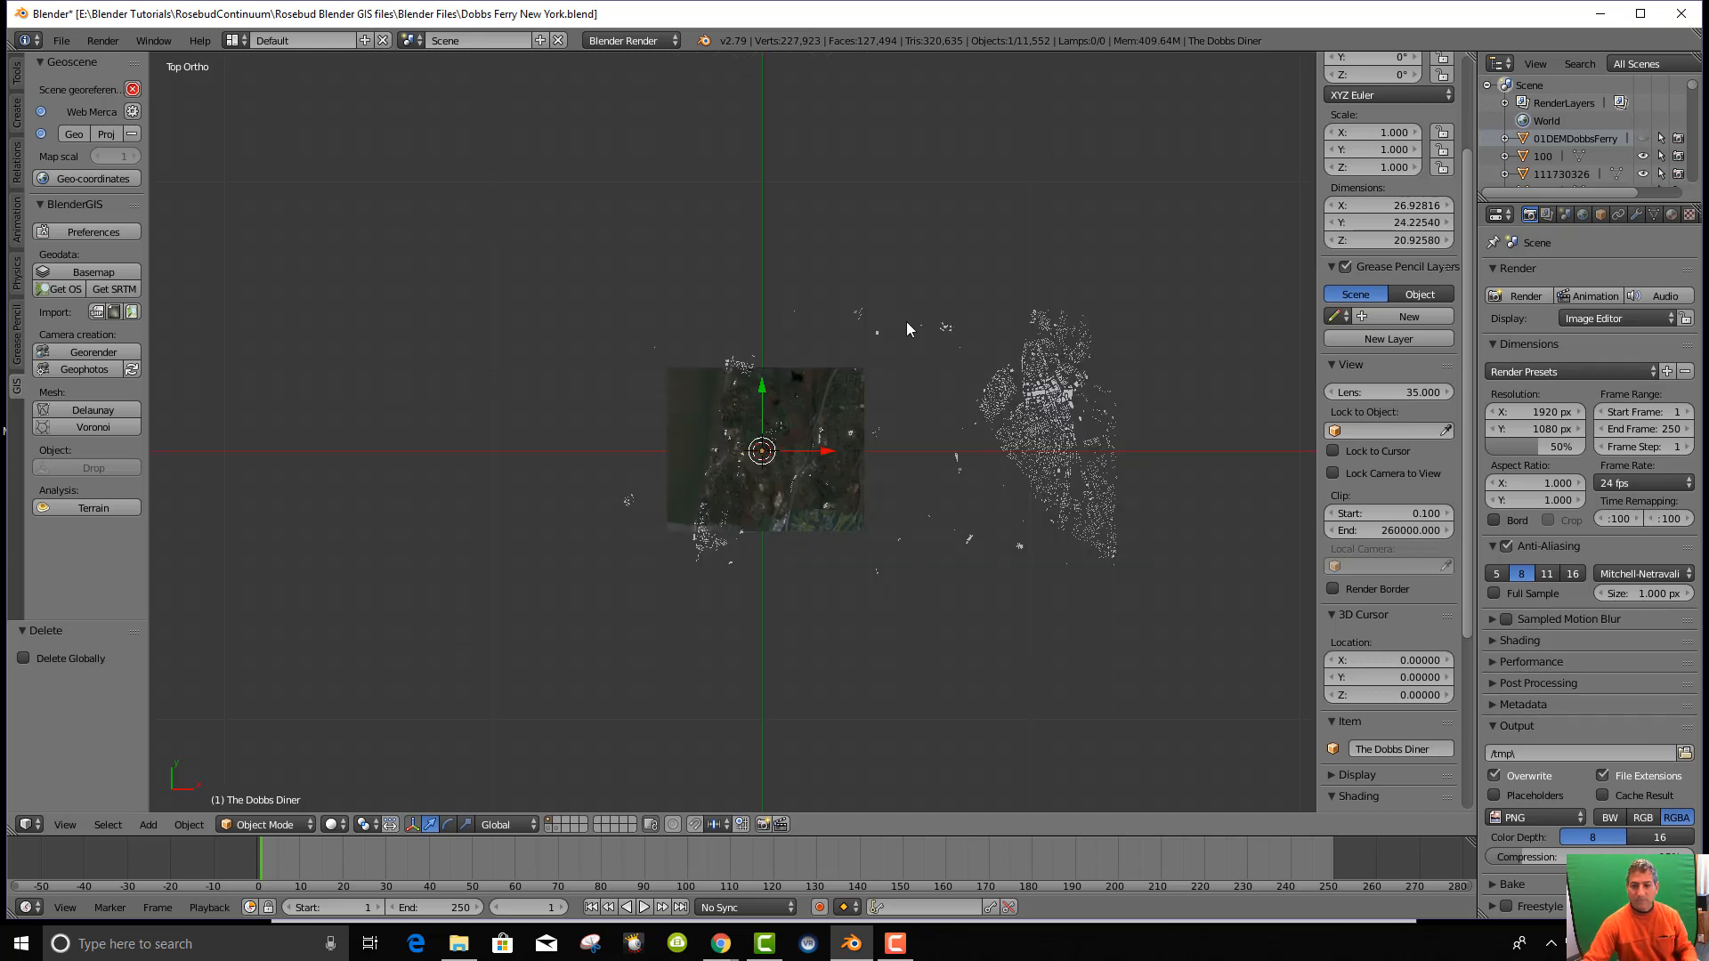
{"action": "middle_click_drag", "start_coordinate": [843, 633], "coordinate": [837, 425]}
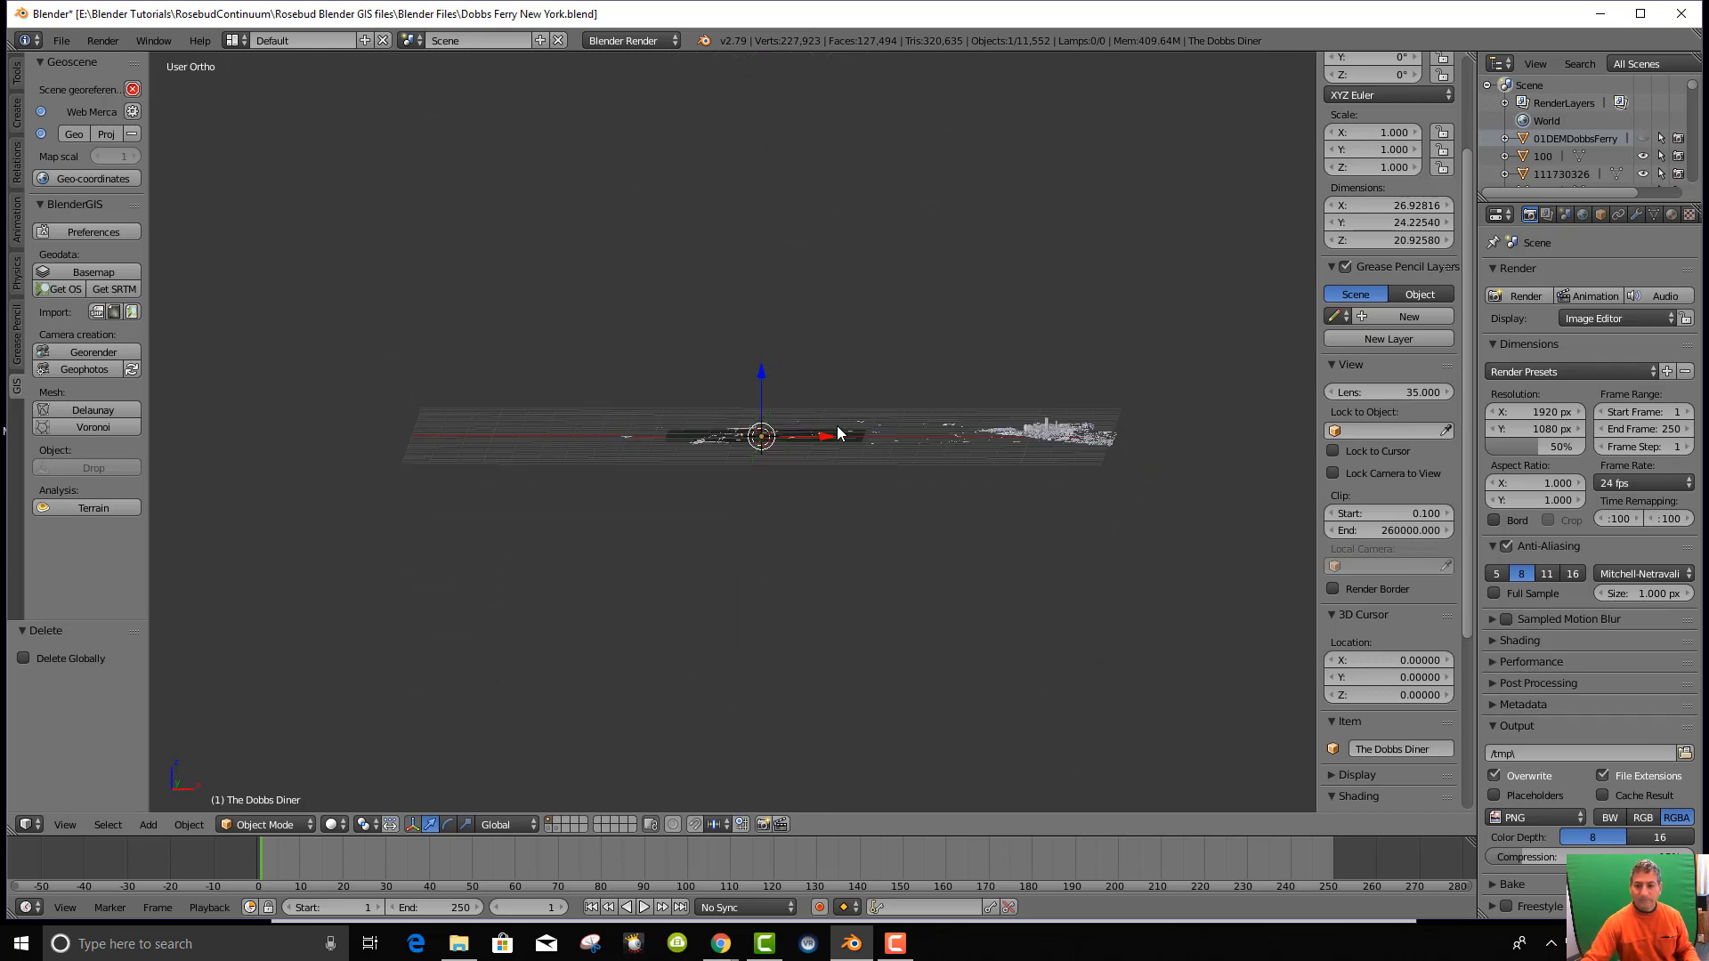
{"action": "middle_click_drag", "start_coordinate": [824, 514], "coordinate": [824, 634]}
Select the satellite image plane and start the Screencast Keys display.
{"action": "right_click", "coordinate": [688, 437]}
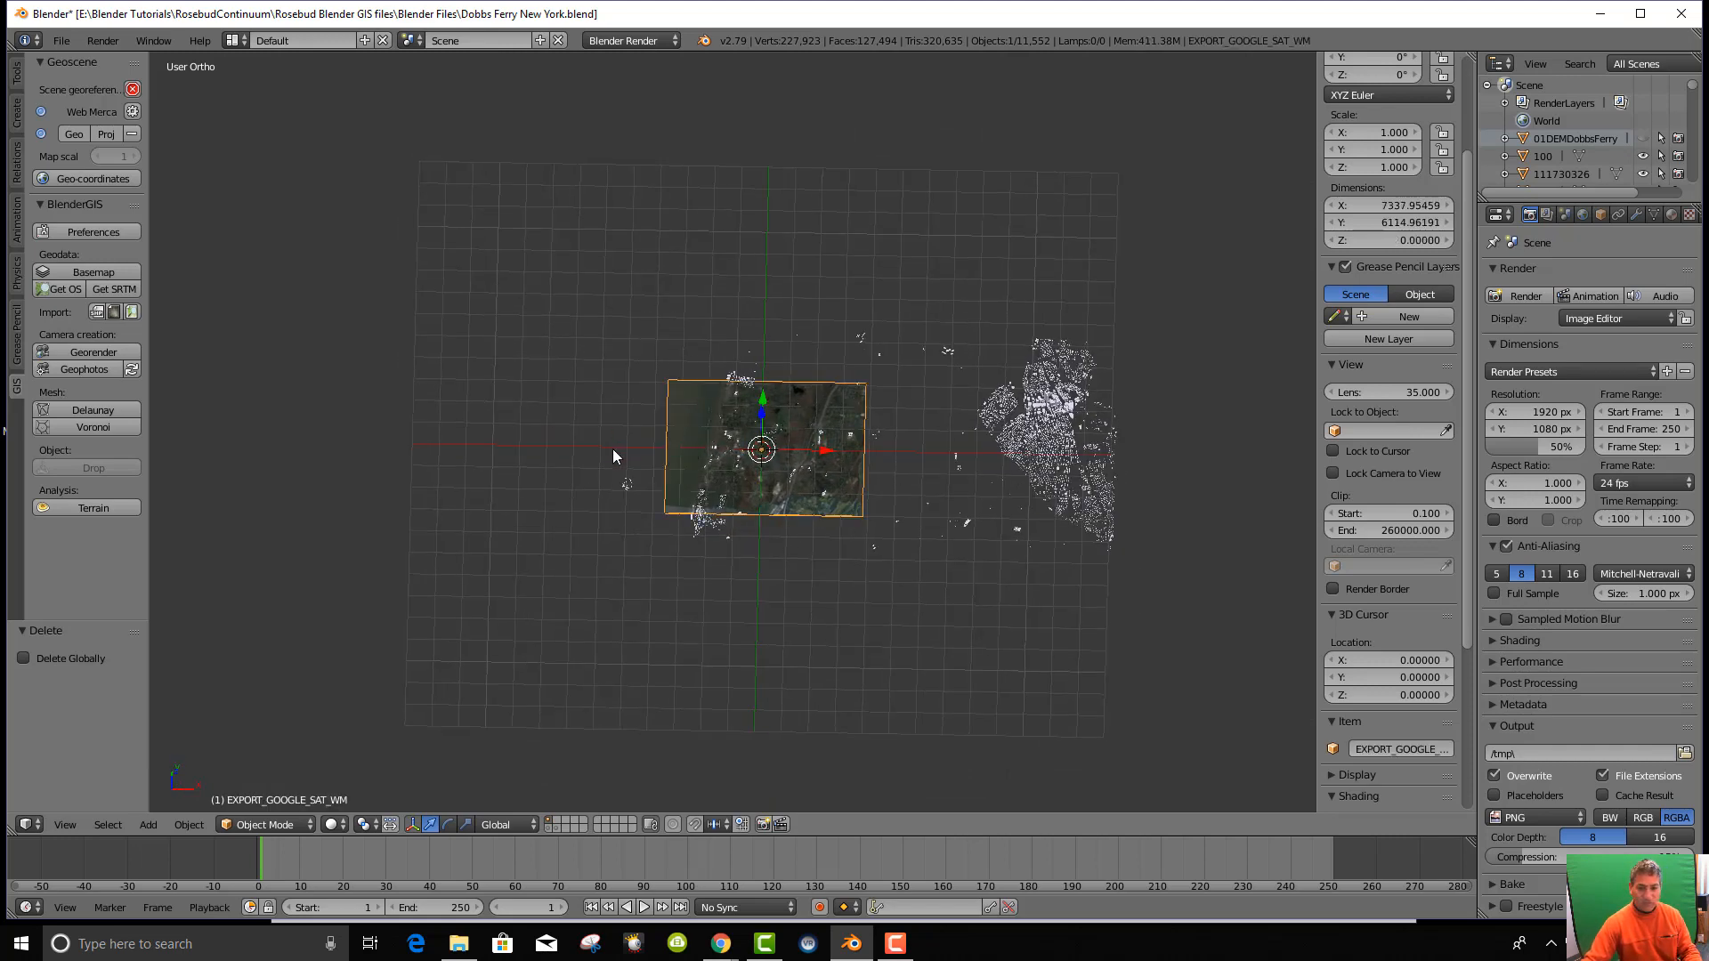
{"action": "scroll", "coordinate": [1403, 689], "scroll_direction": "down", "scroll_amount": 6}
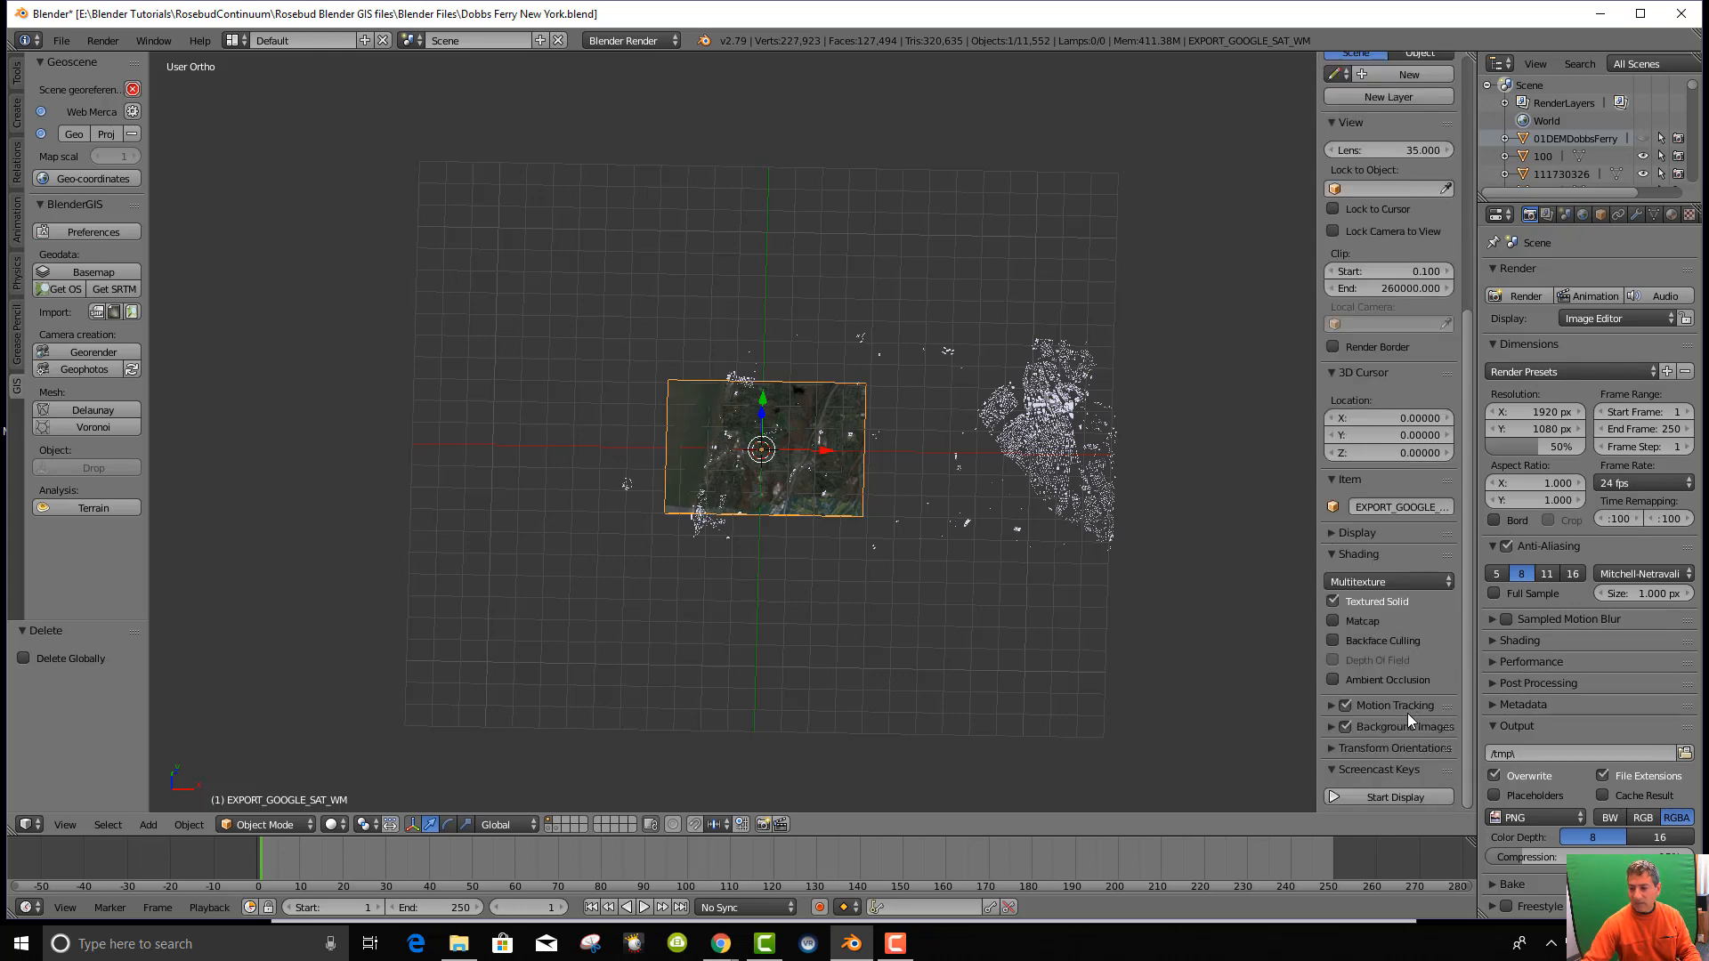
{"action": "left_click", "coordinate": [1396, 796]}
{"action": "scroll", "coordinate": [1418, 724], "scroll_direction": "down", "scroll_amount": 5}
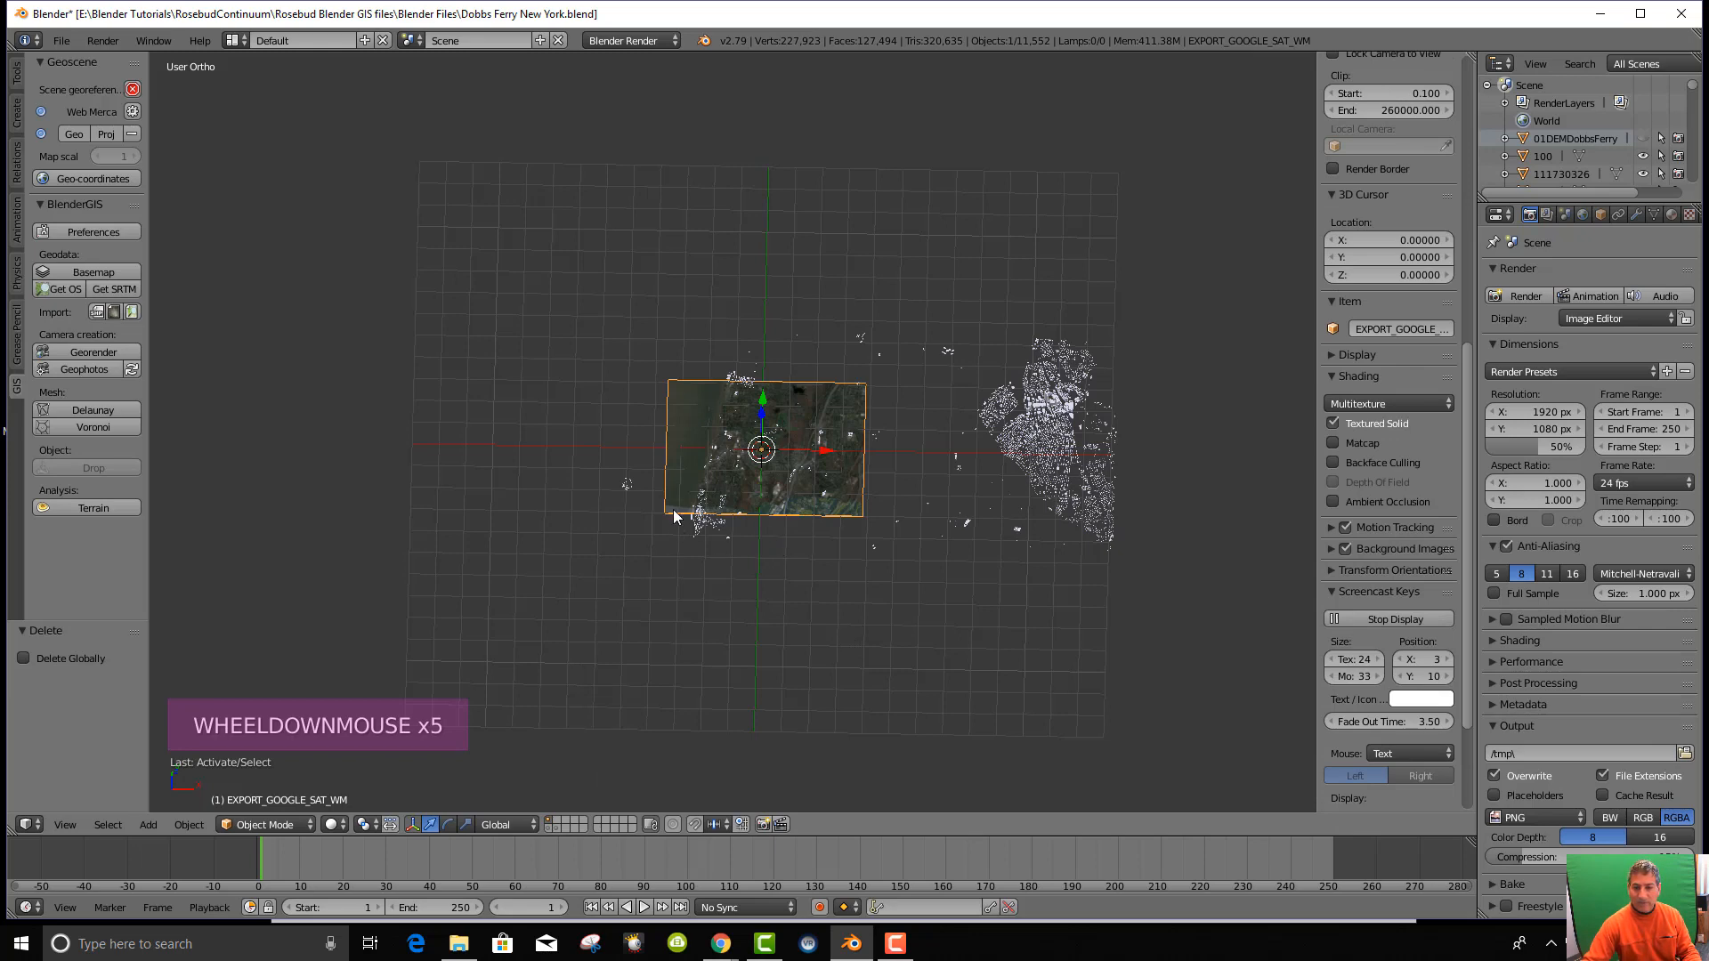
Test H, Alt+H and Ctrl+H on the plane, then hide 01DEMDobbsFerry again and frame the view.
{"action": "key", "text": "h"}
{"action": "scroll", "coordinate": [908, 574], "scroll_direction": "up", "scroll_amount": 2}
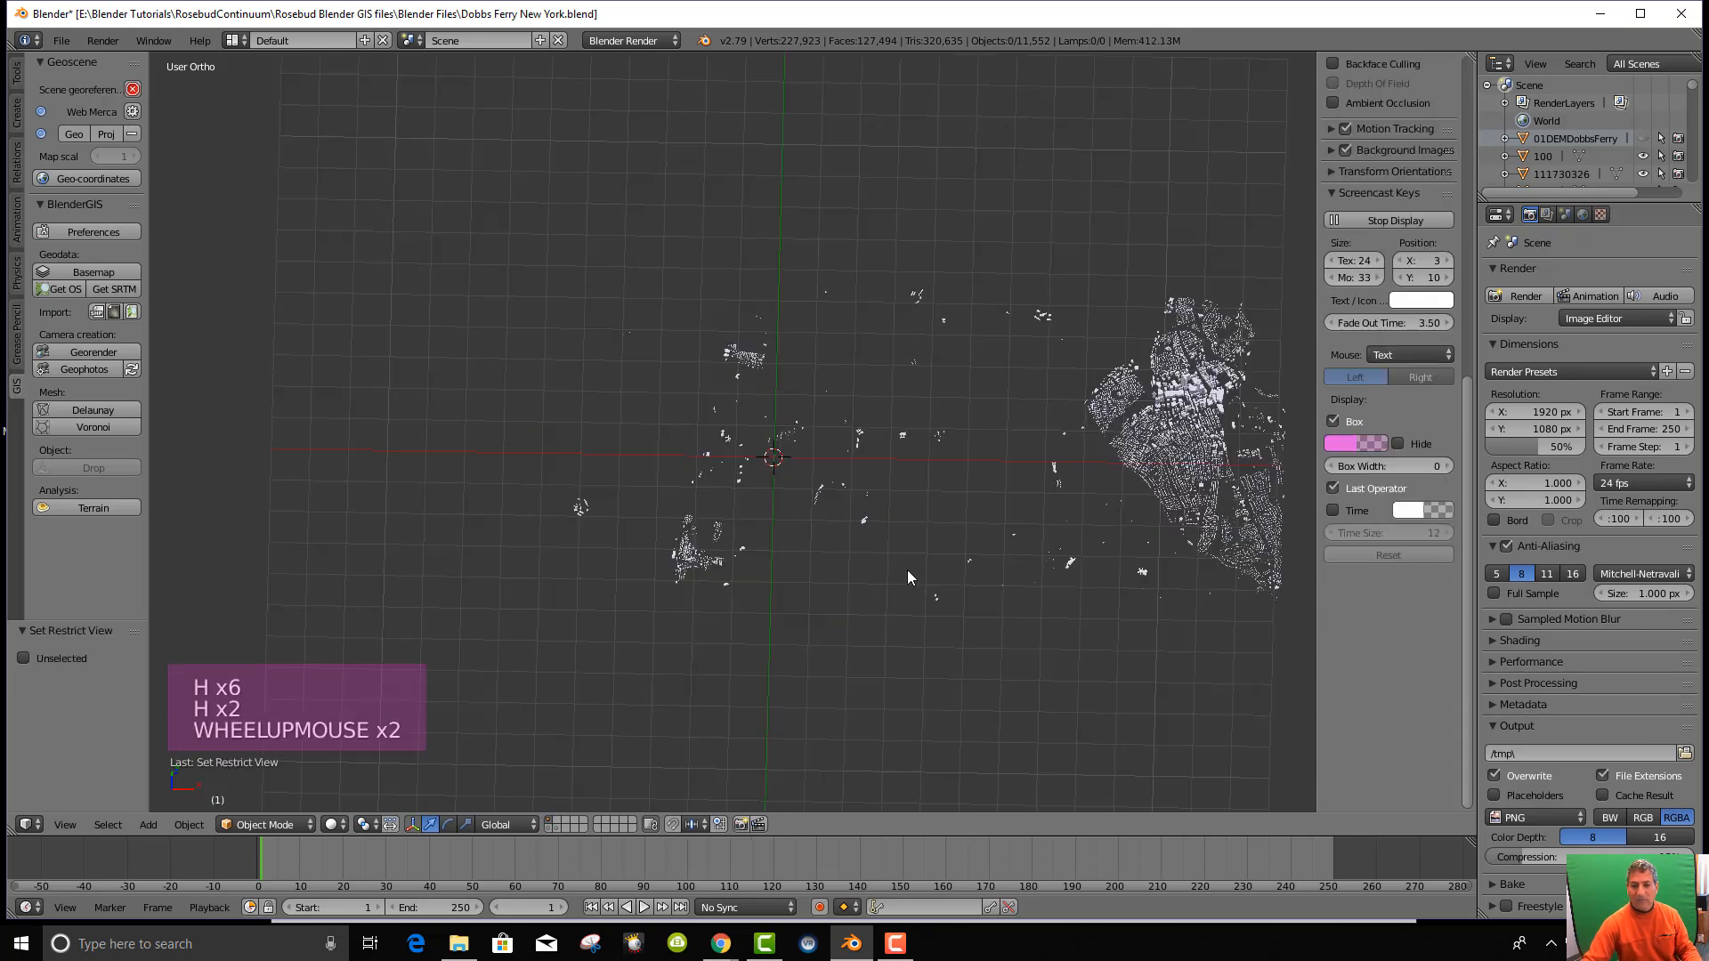
{"action": "scroll", "coordinate": [904, 572], "scroll_direction": "down", "scroll_amount": 2}
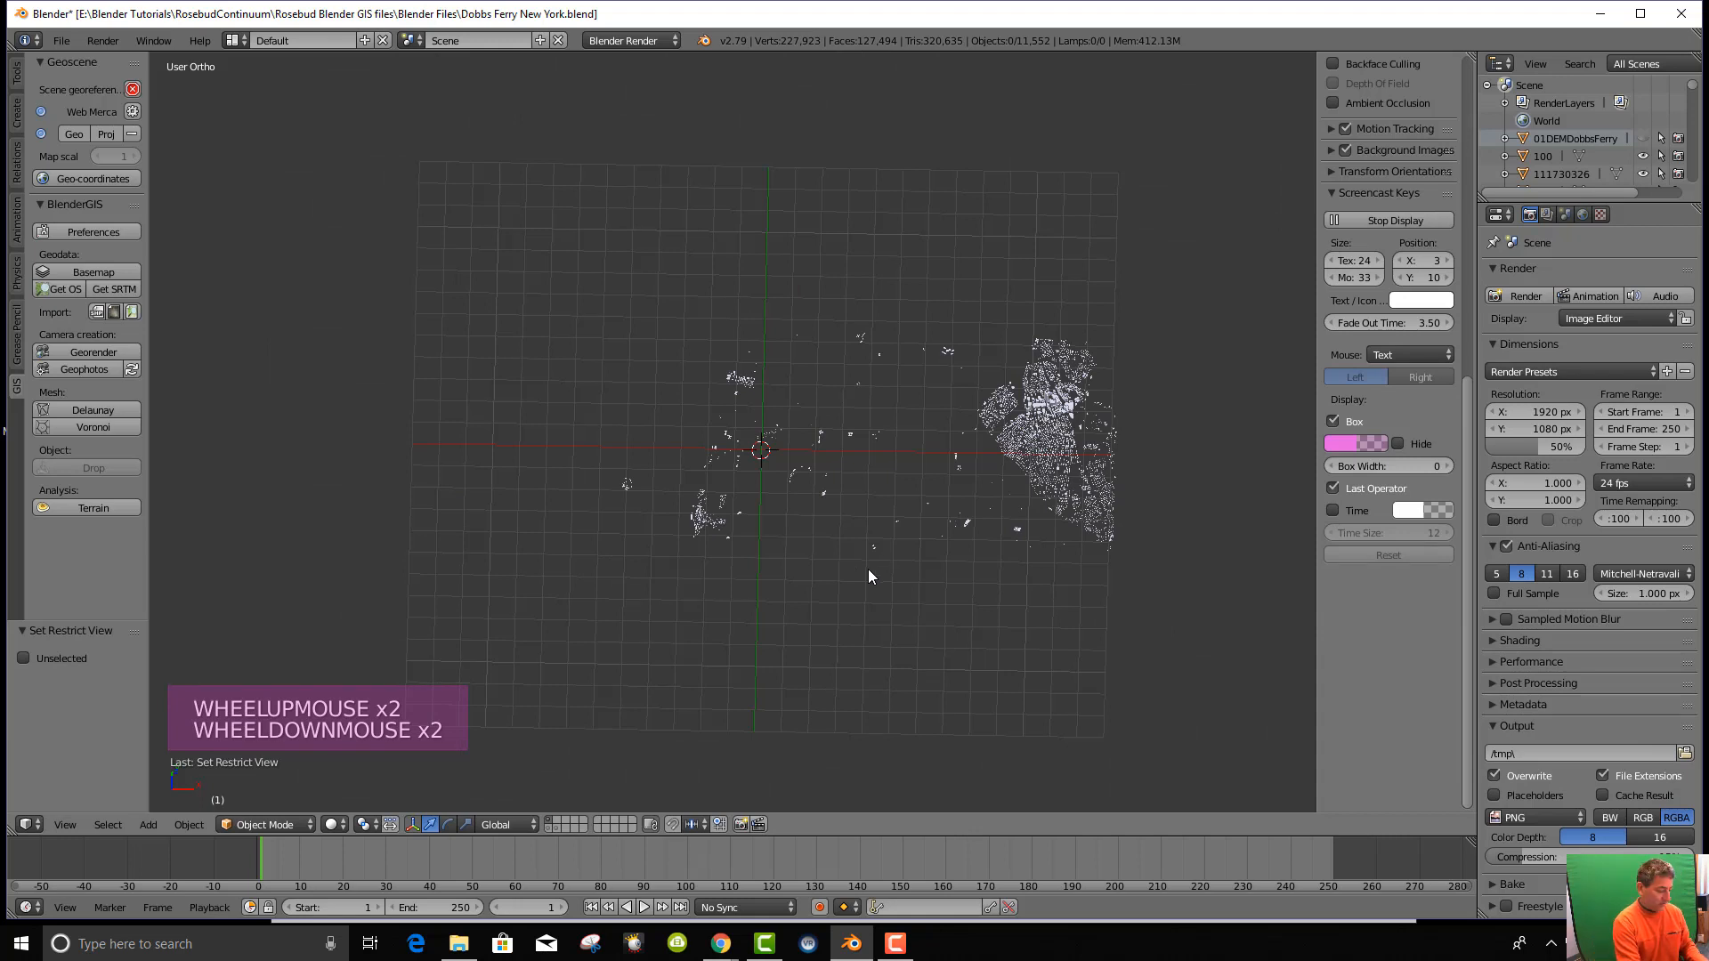
{"action": "key", "text": "alt+h"}
{"action": "key", "text": "ctrl+h"}
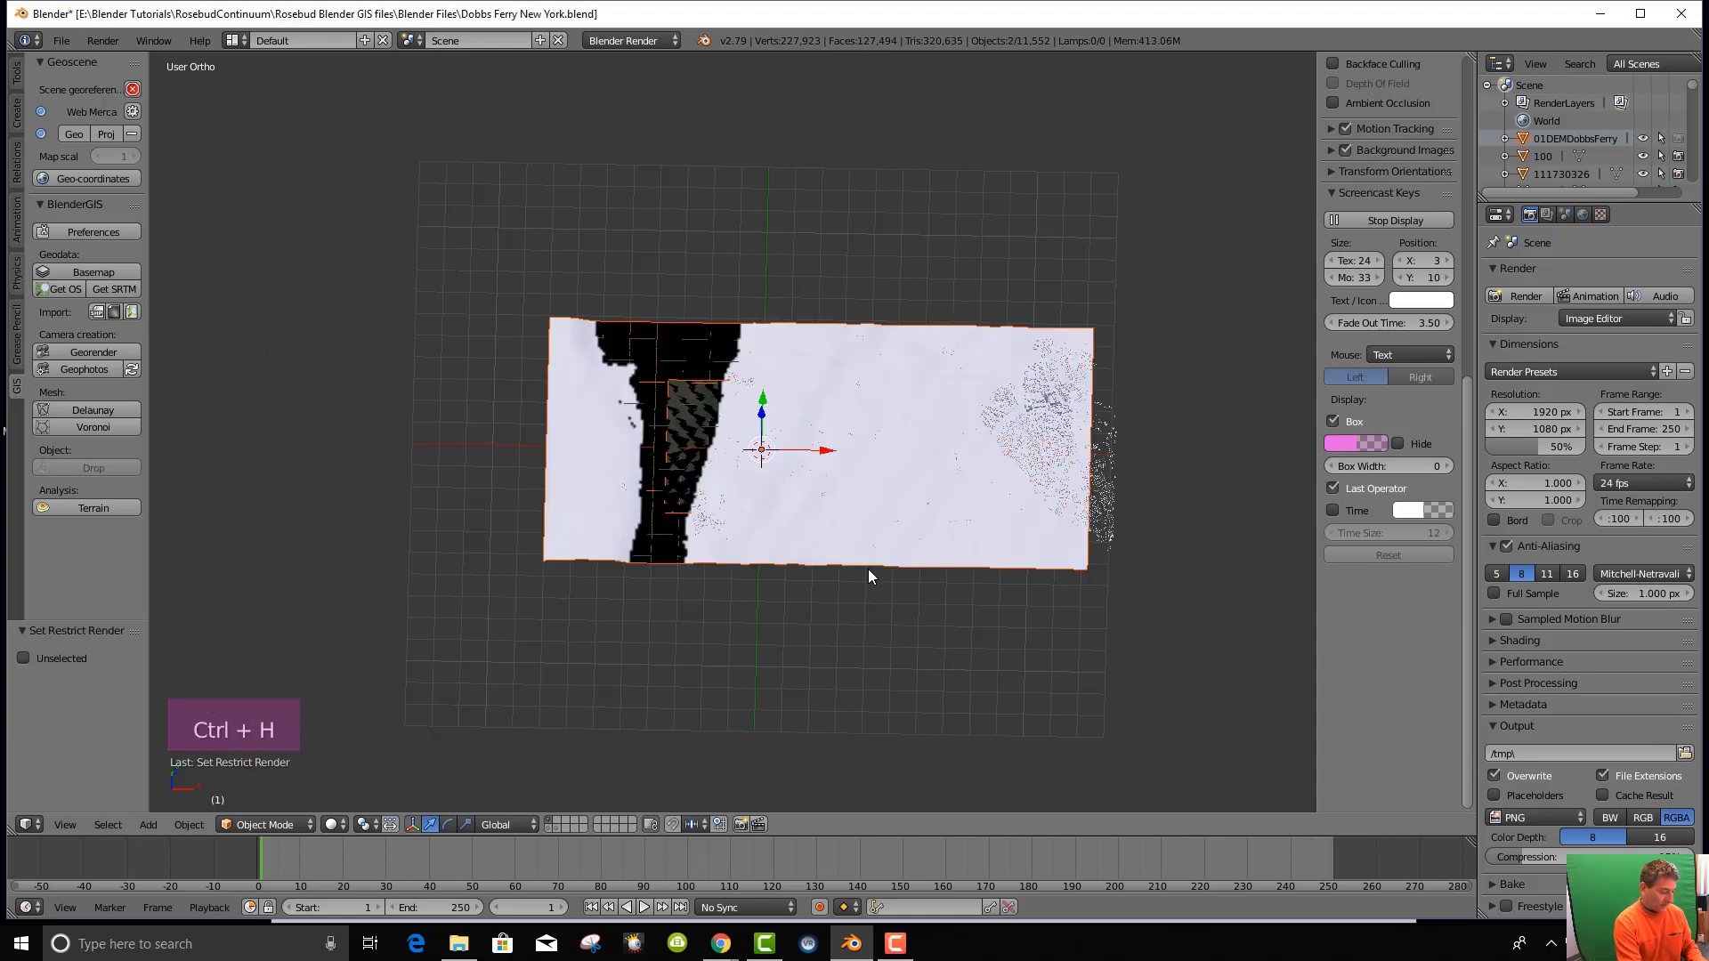
{"action": "key", "text": "alt+h"}
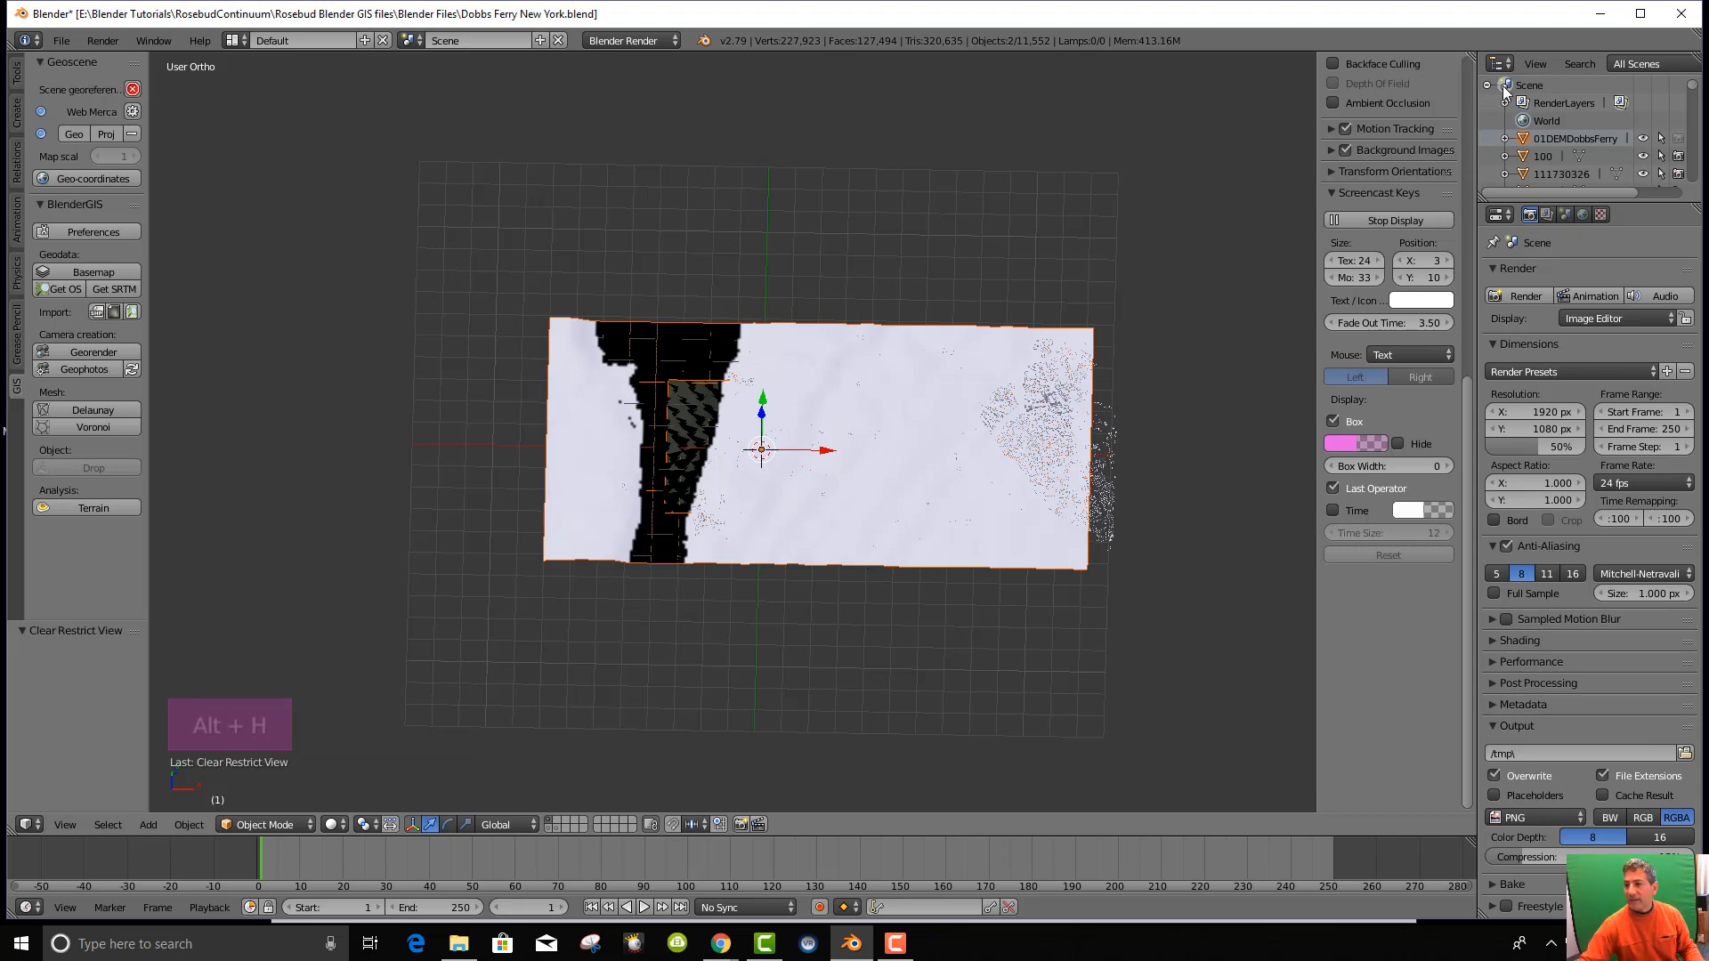
{"action": "left_click", "coordinate": [1644, 139]}
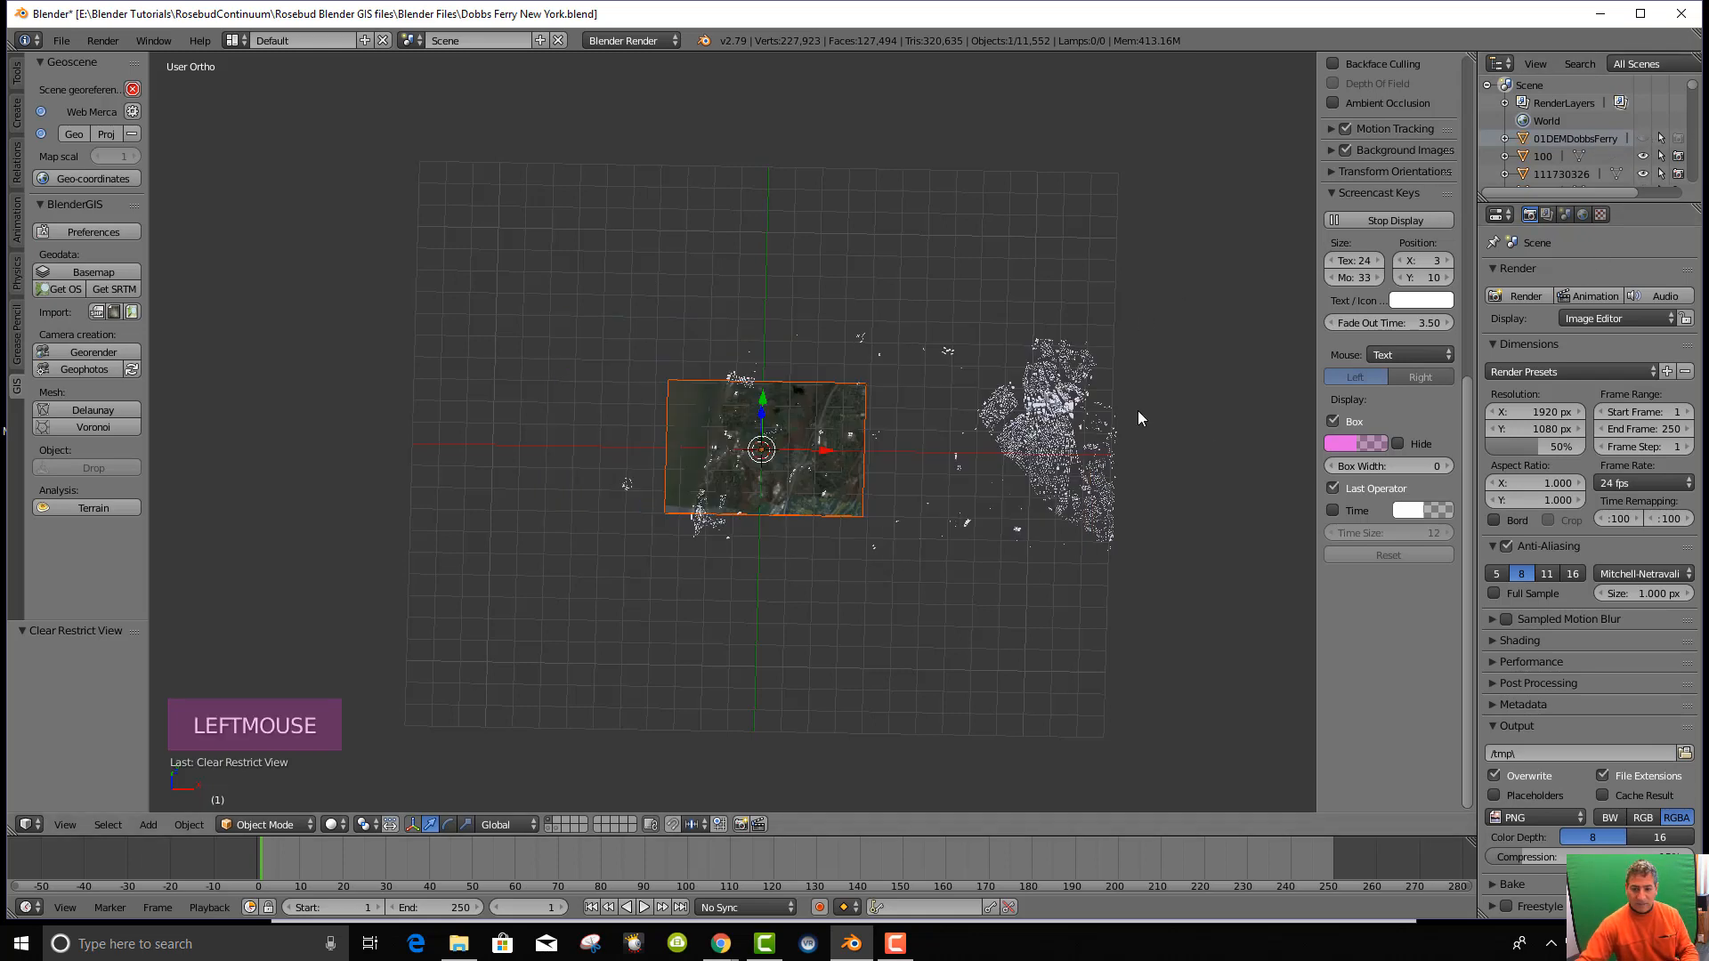
{"action": "key", "text": "KP_Decimal"}
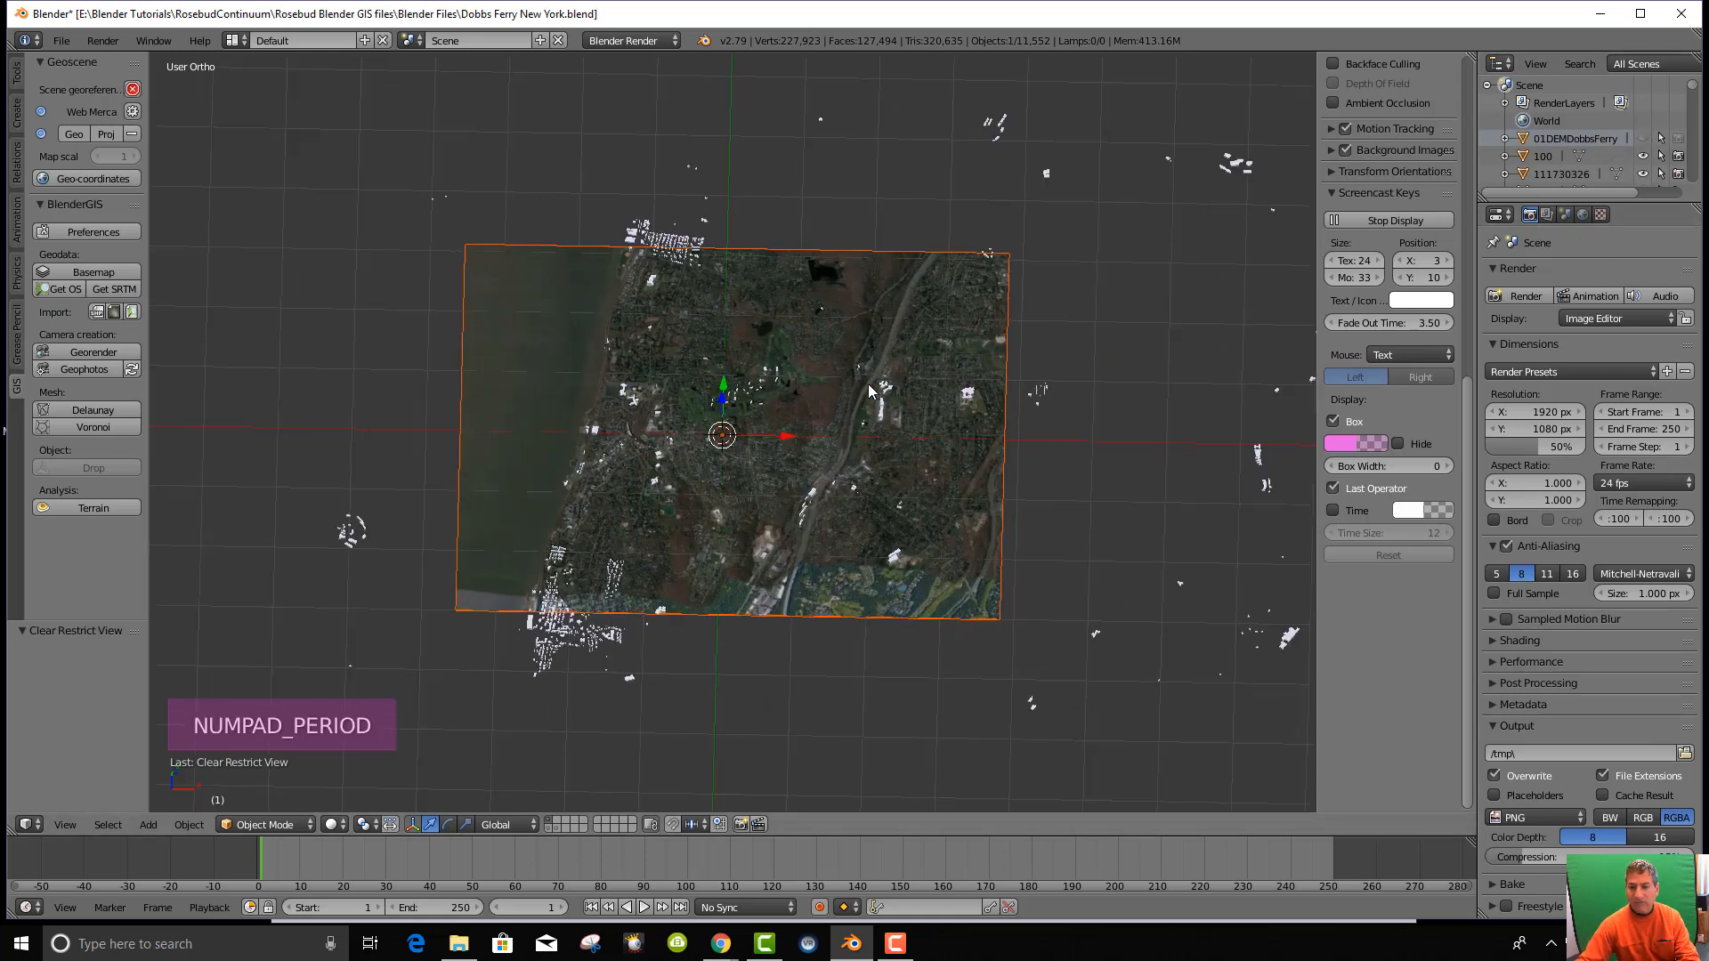
Make the image plane active and locate it in the Outliner with View > Show Active.
{"action": "scroll", "coordinate": [1661, 178], "scroll_direction": "down", "scroll_amount": 11}
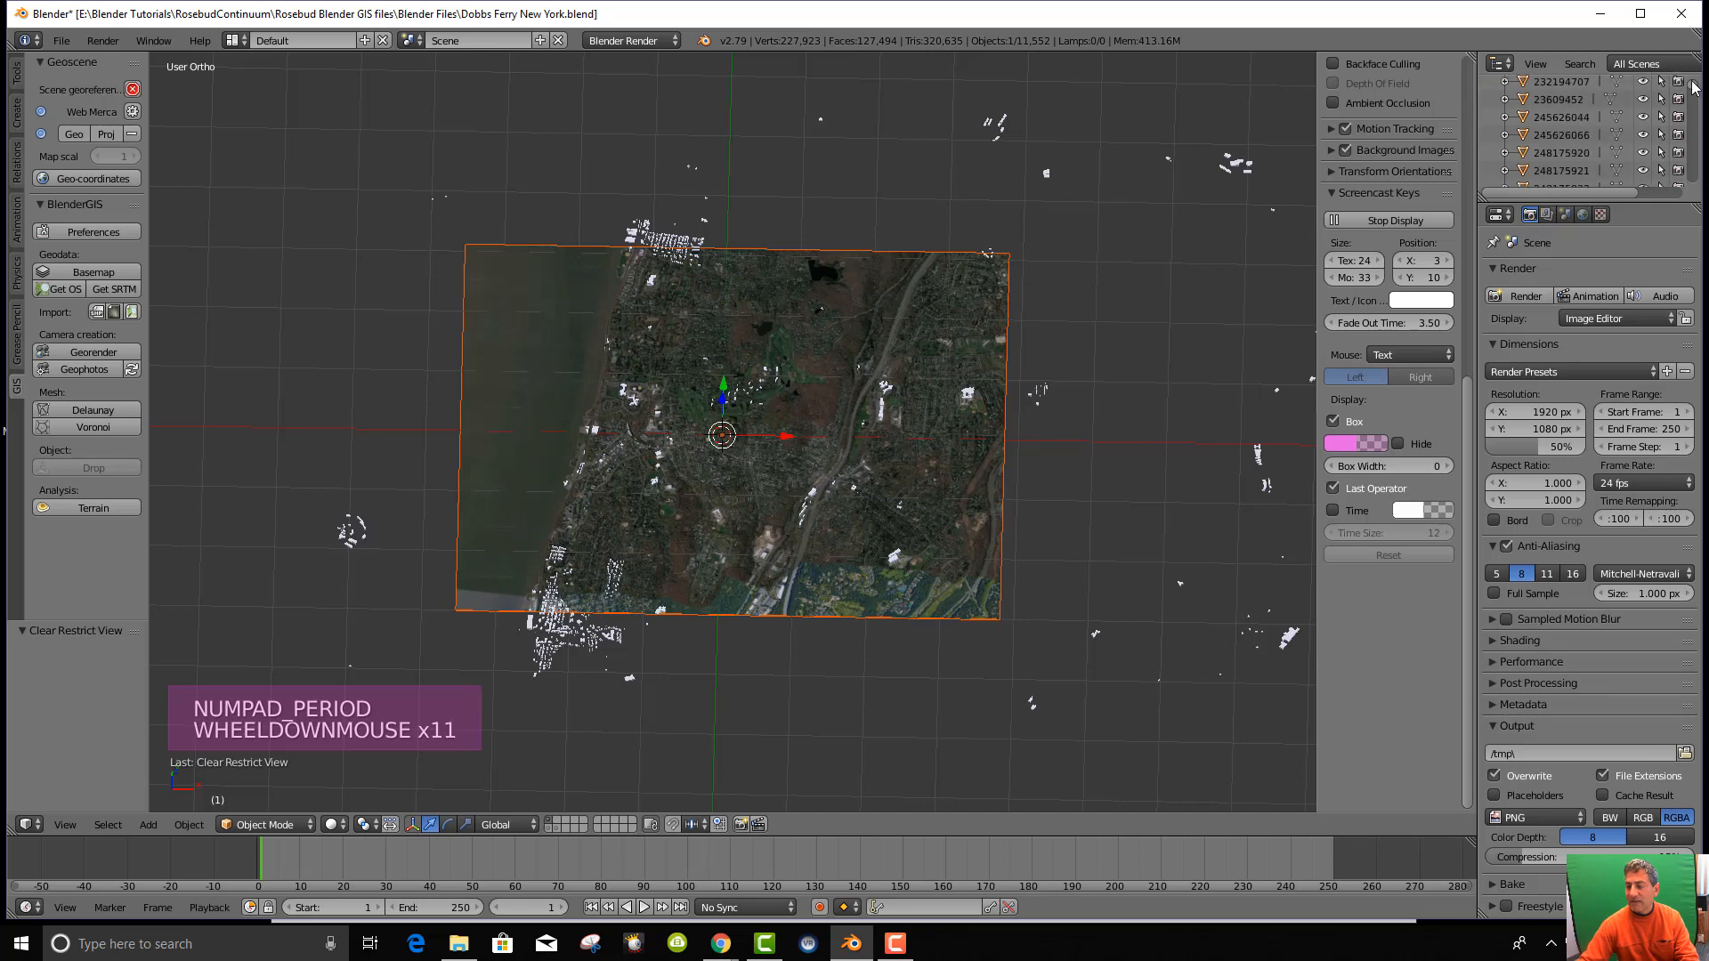
{"action": "left_click_drag", "start_coordinate": [1694, 86], "coordinate": [1694, 187]}
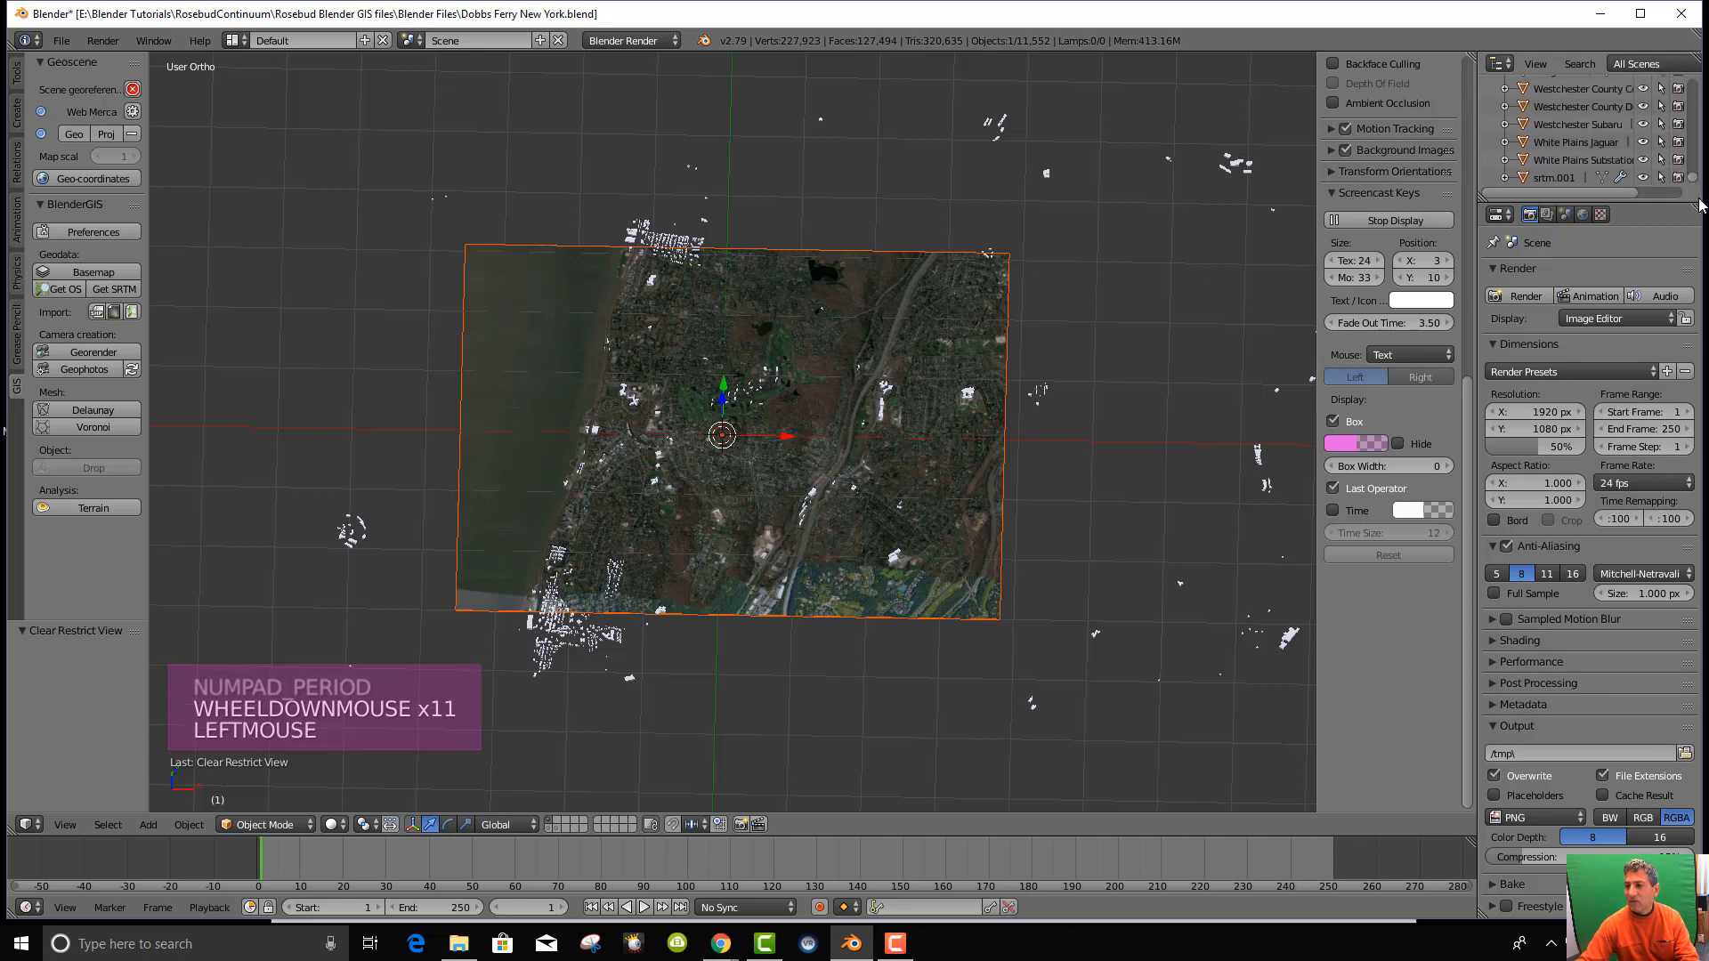
{"action": "right_click", "coordinate": [540, 403]}
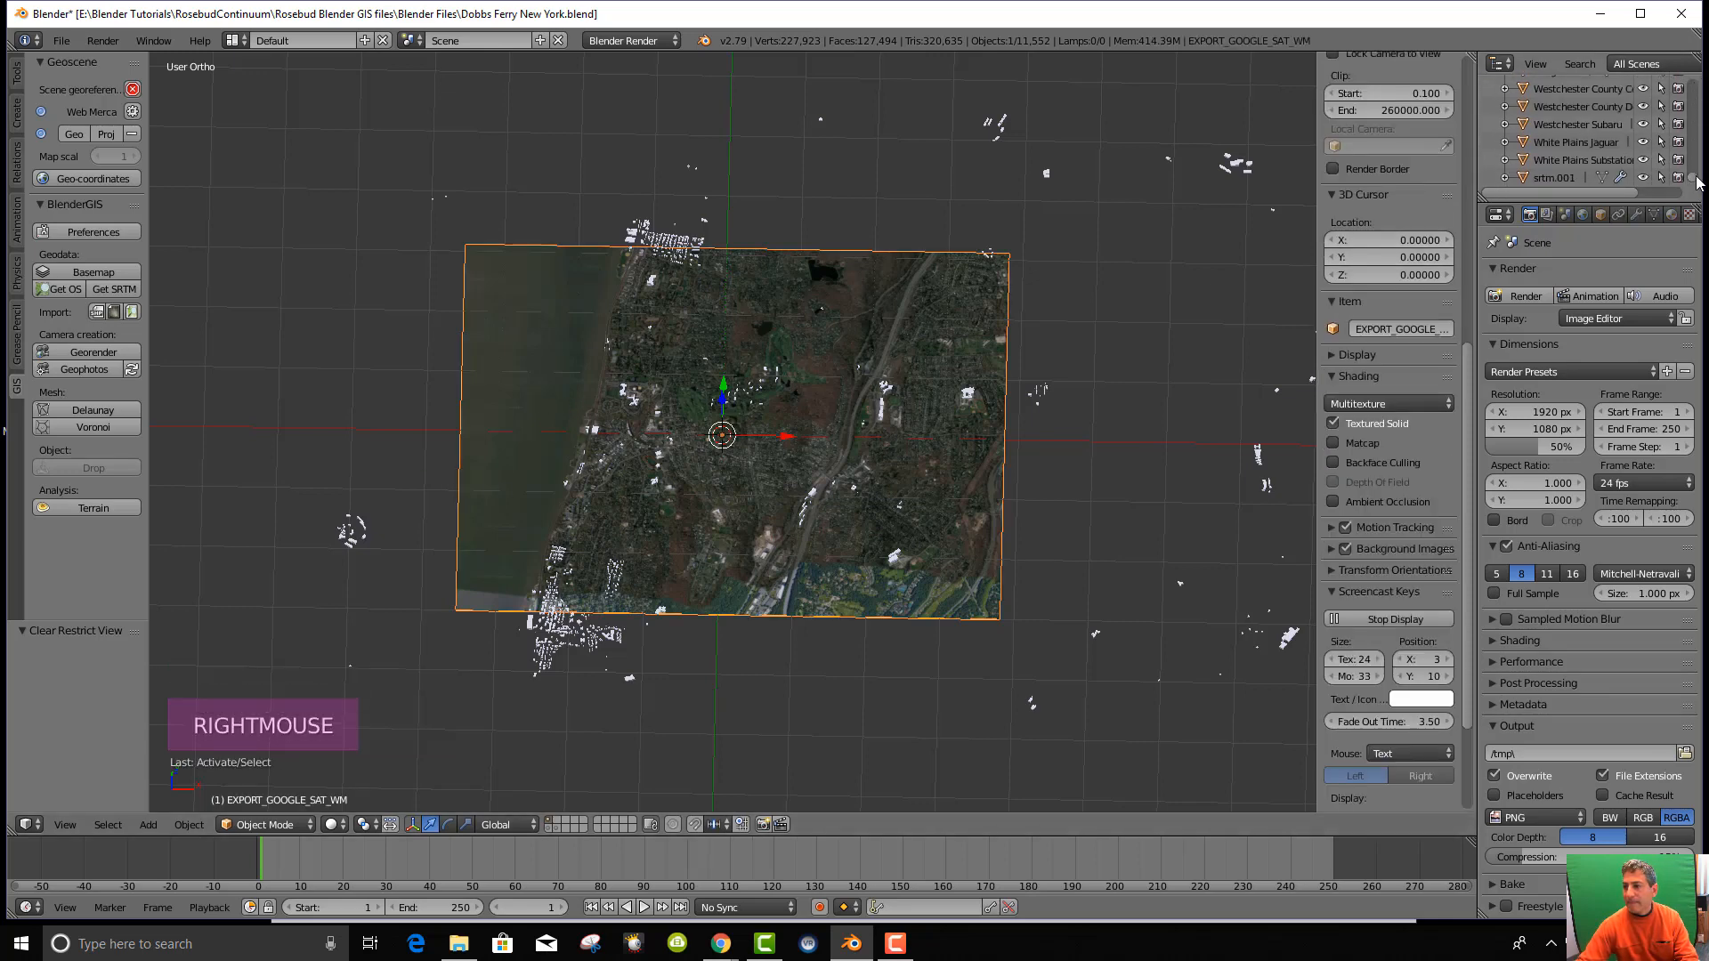
{"action": "mouse_move", "coordinate": [1697, 182]}
{"action": "left_mouse_down"}
{"action": "mouse_move", "coordinate": [1698, 132]}
{"action": "mouse_move", "coordinate": [1701, 181]}
{"action": "left_mouse_up"}
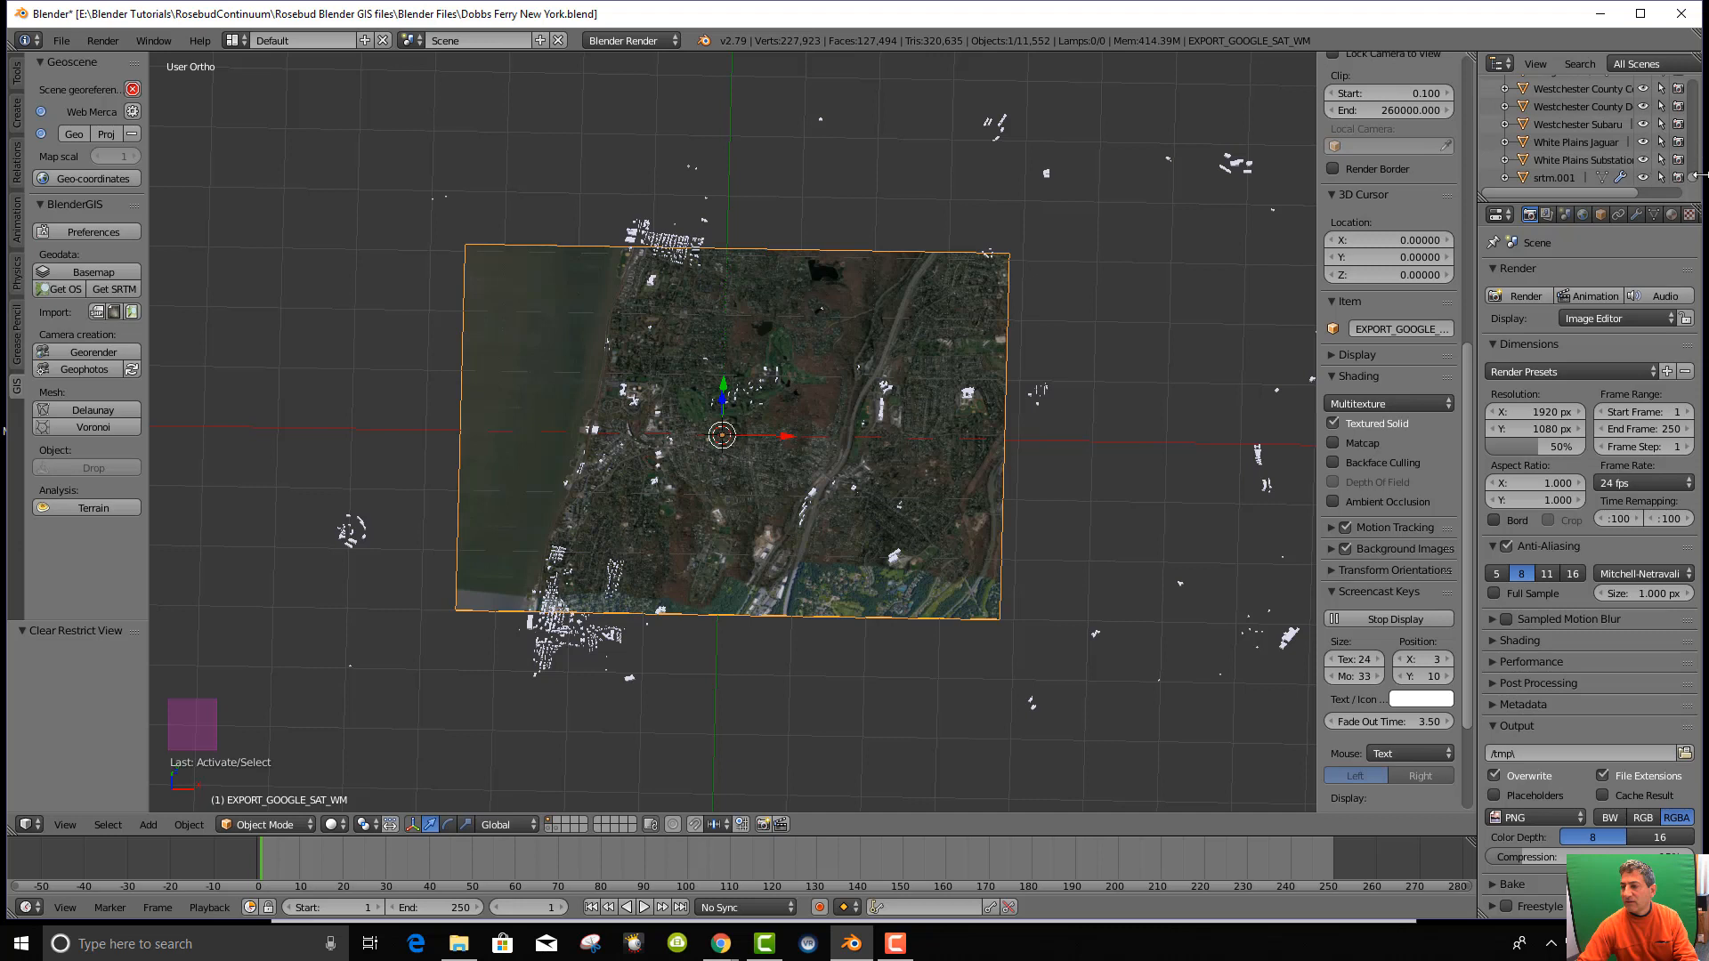
{"action": "left_click_drag", "start_coordinate": [1696, 184], "coordinate": [1690, 76]}
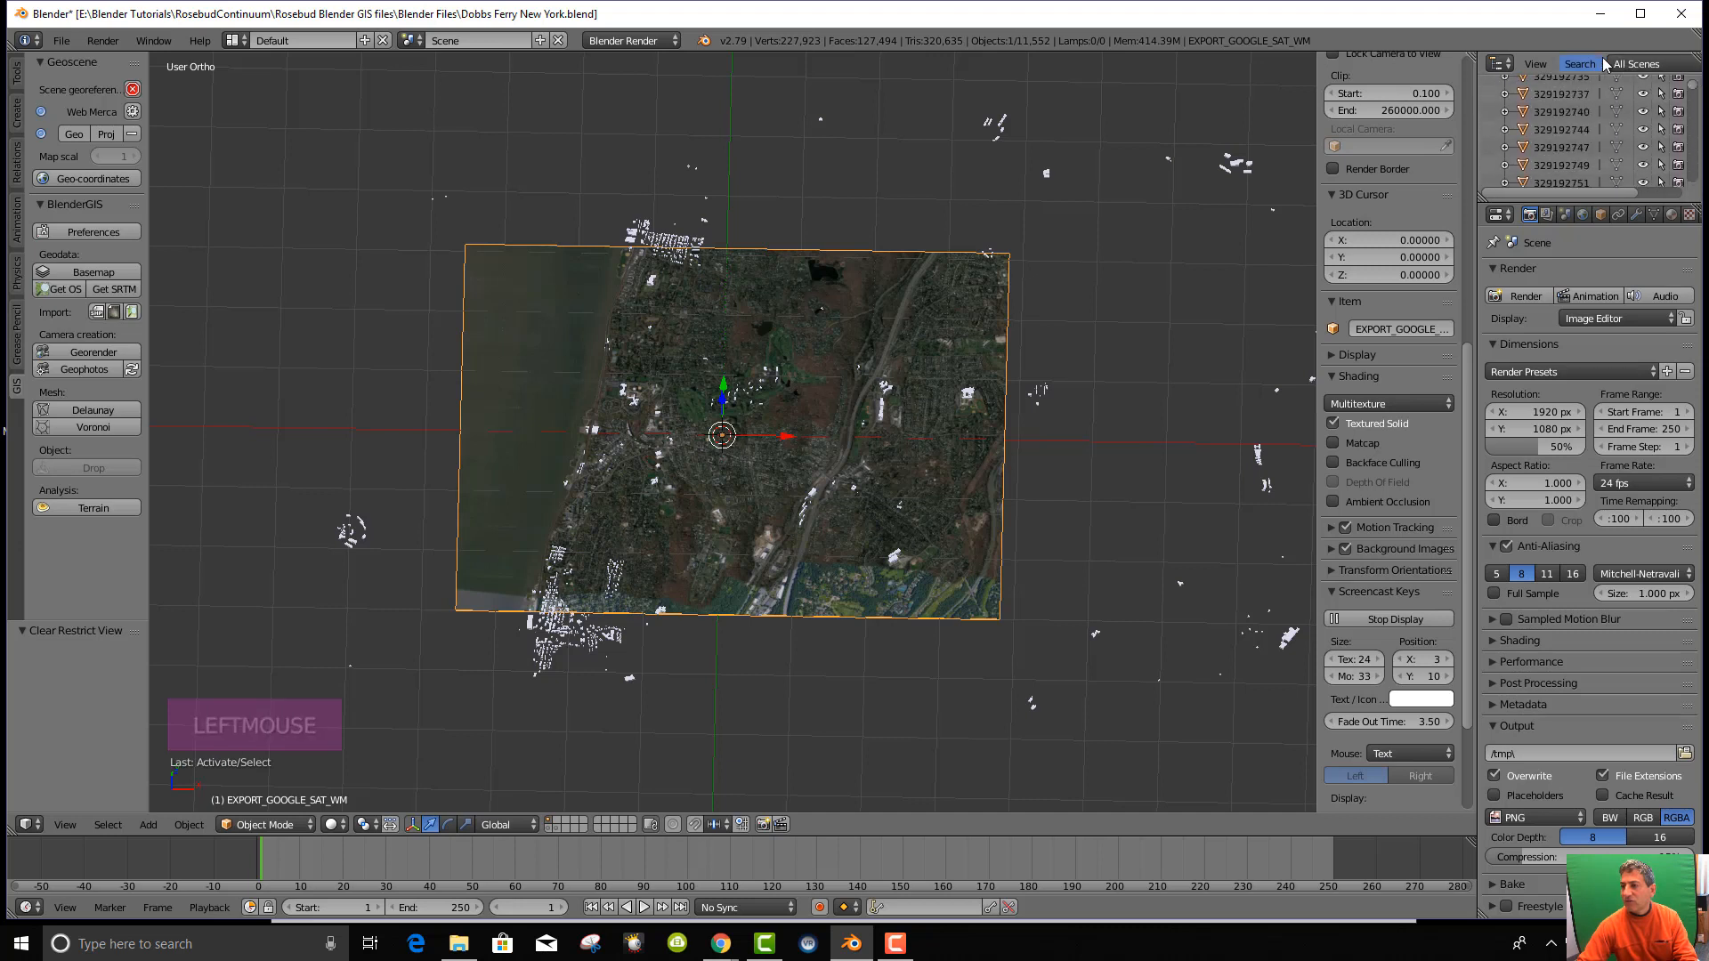
{"action": "left_click", "coordinate": [1572, 66]}
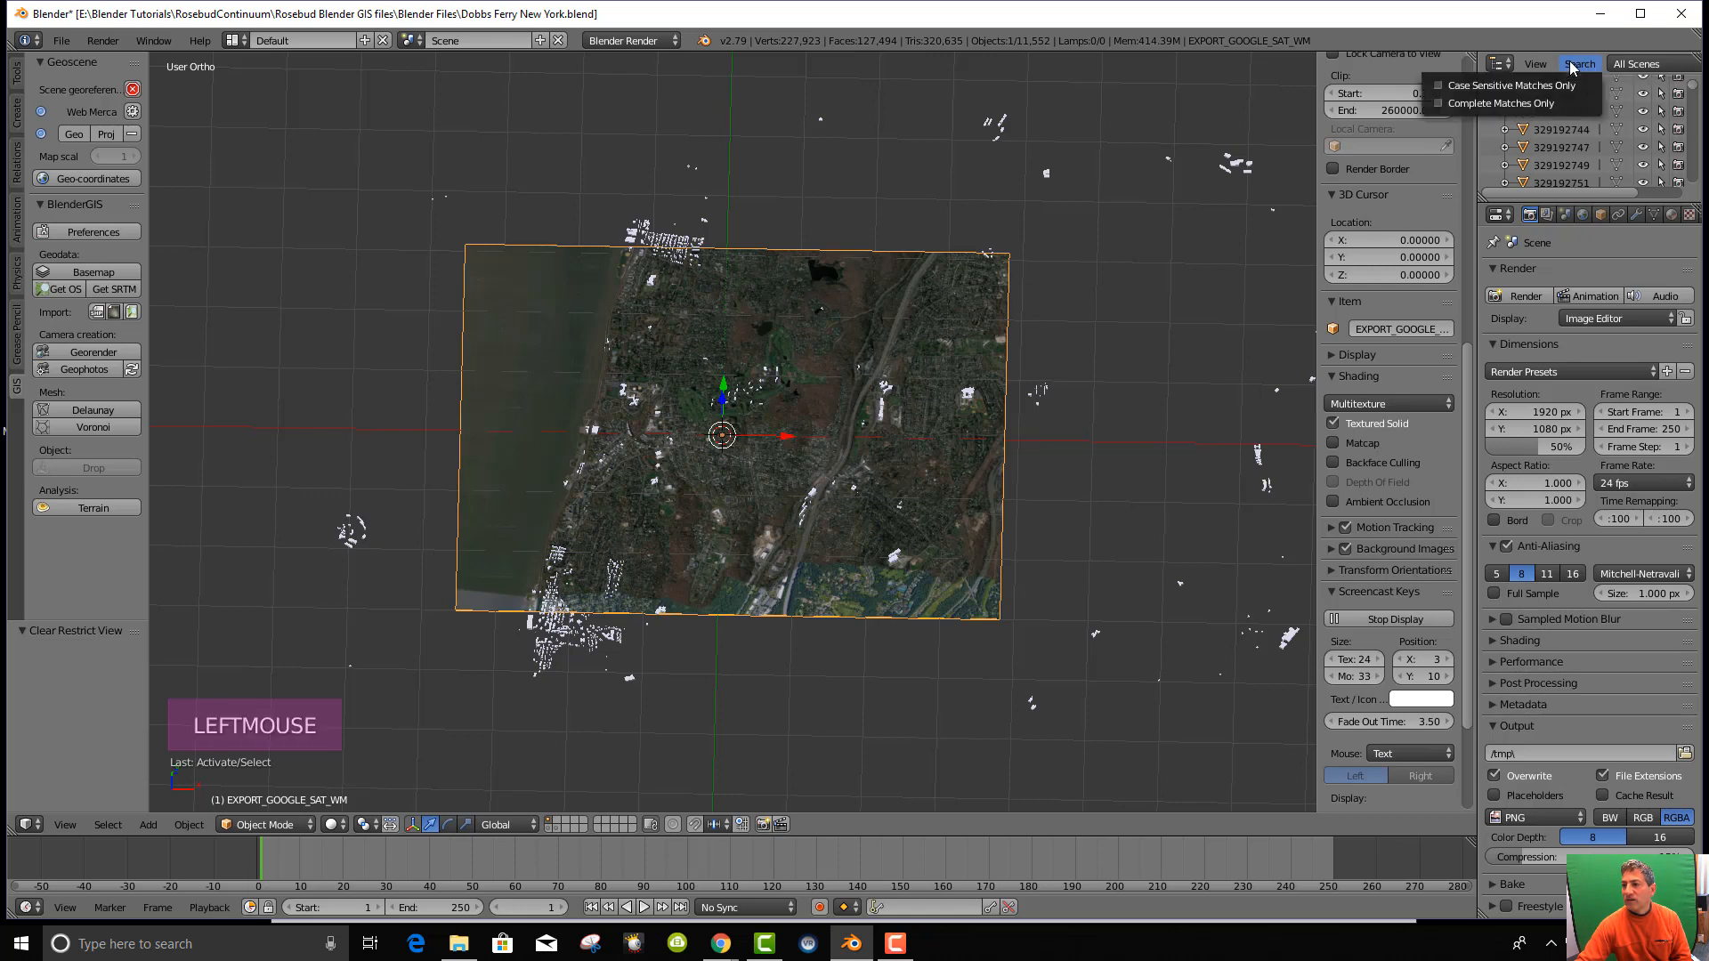
{"action": "left_click", "coordinate": [1582, 63]}
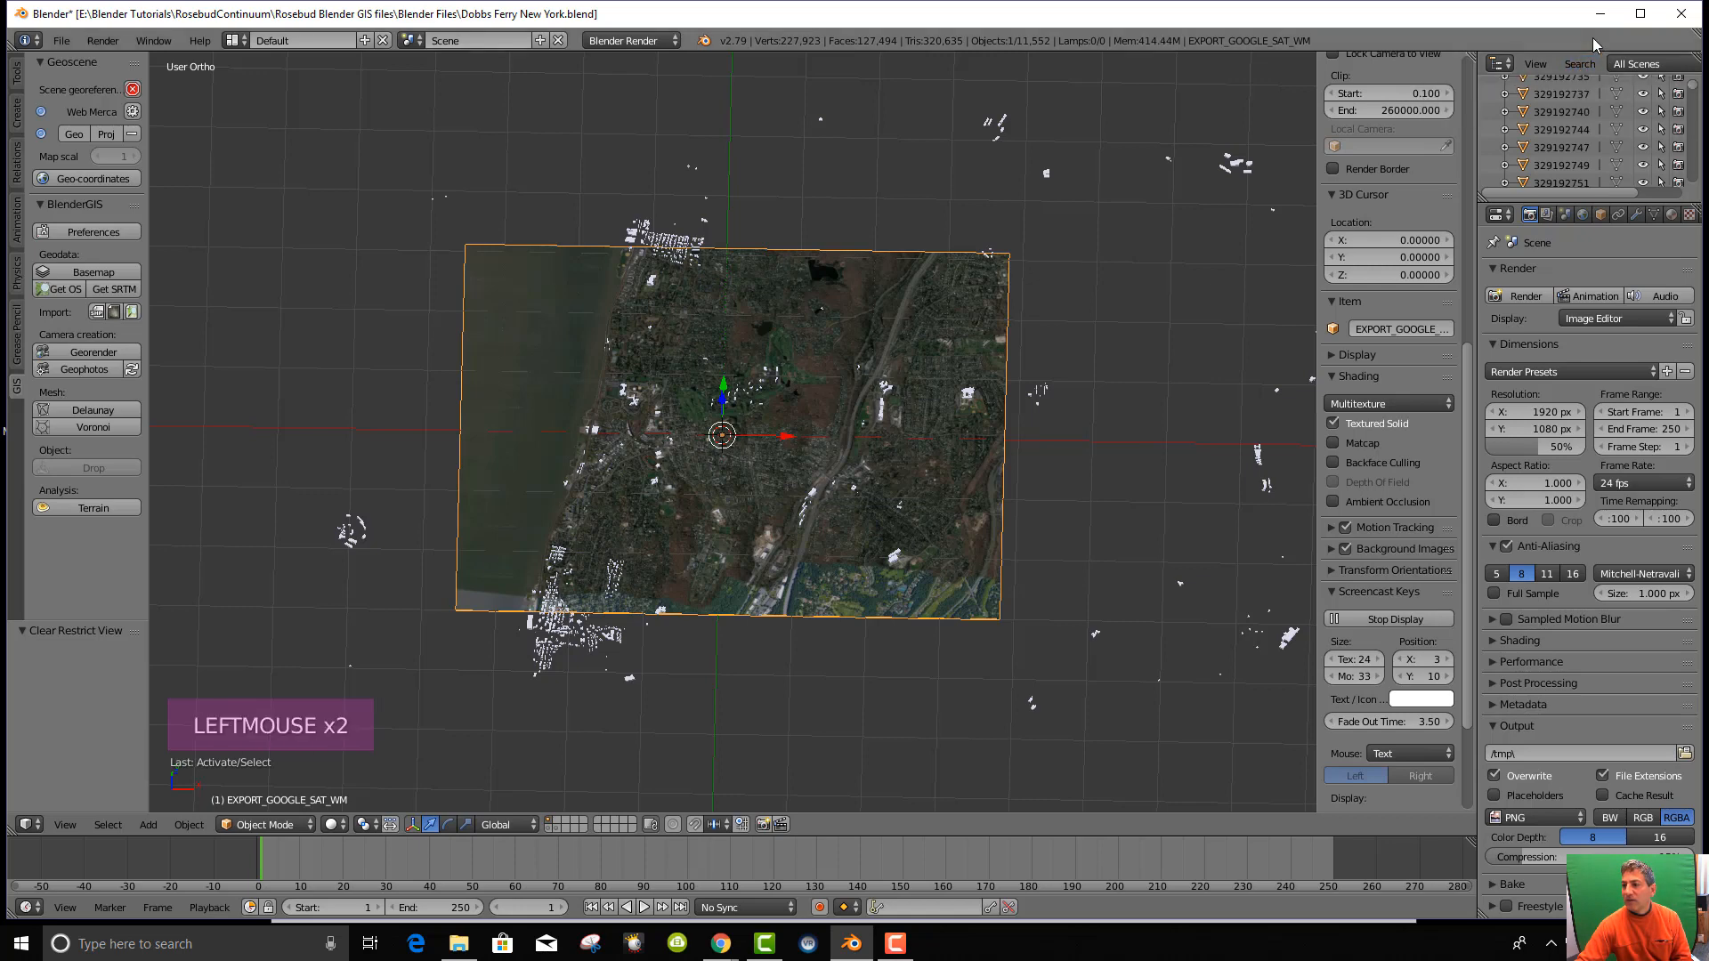
{"action": "left_click", "coordinate": [1546, 68]}
{"action": "left_click", "coordinate": [1442, 125]}
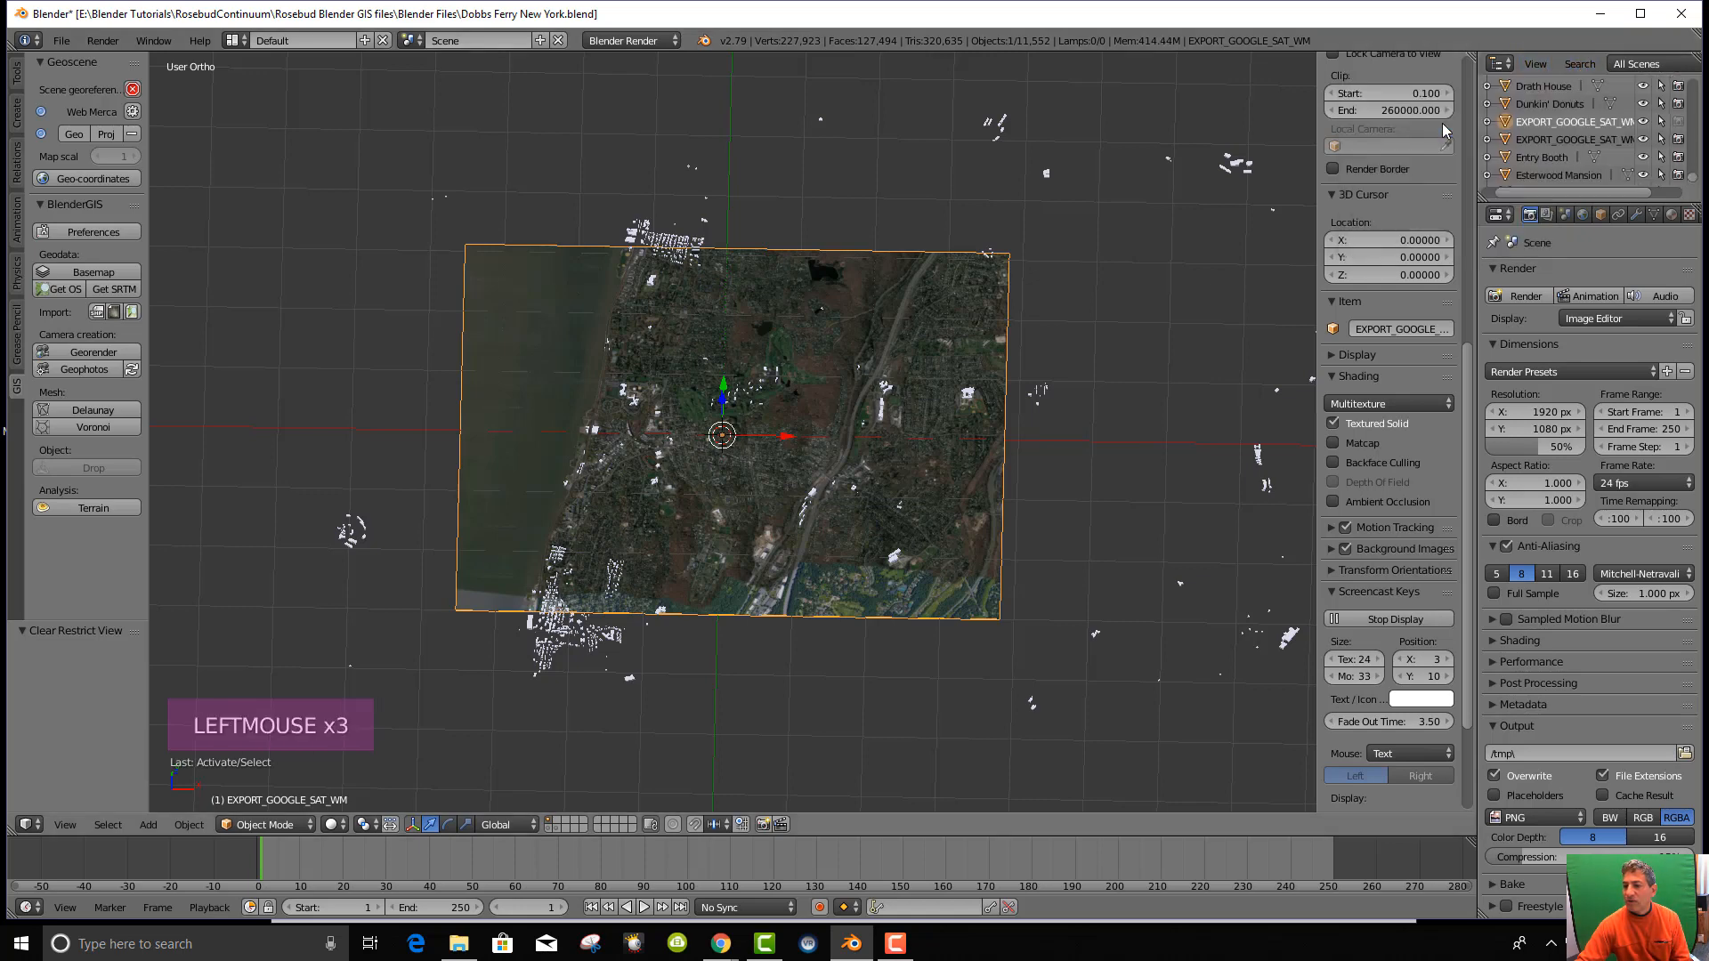
Rename the plane by adding the '01' prefix, giving 01EXPORT_GOOGLE_SAT_WM.
{"action": "right_click", "coordinate": [1535, 122]}
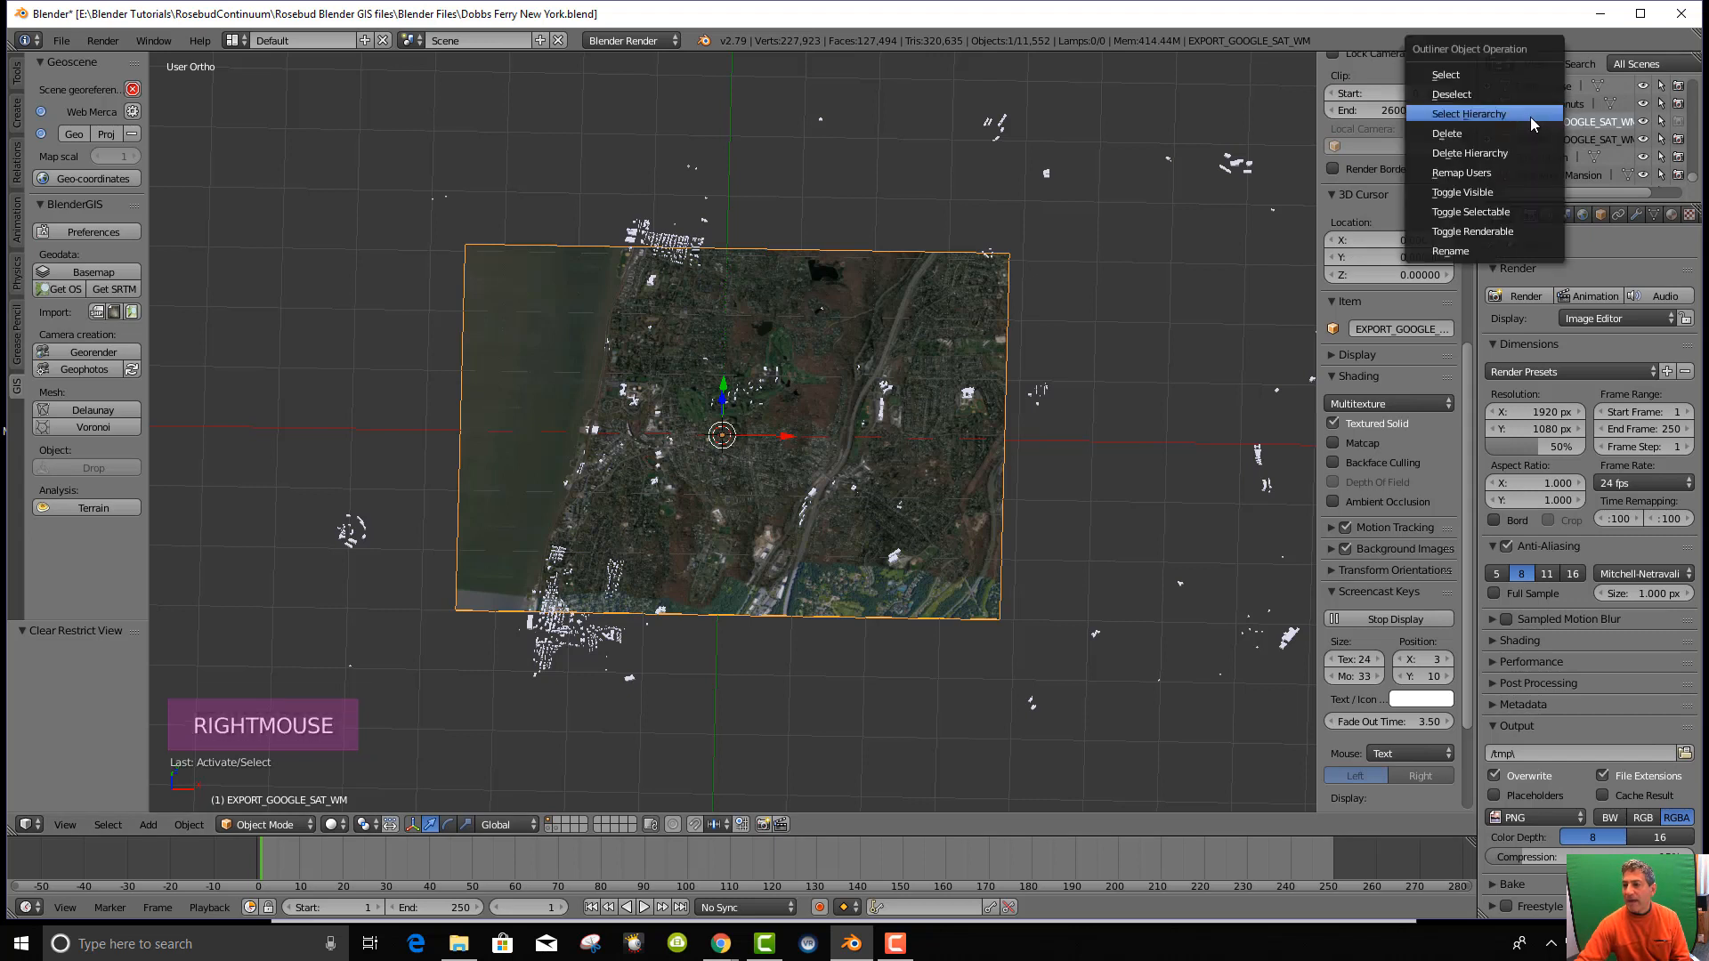
{"action": "left_click", "coordinate": [1483, 252]}
{"action": "mouse_move", "coordinate": [1522, 122]}
{"action": "left_mouse_down"}
{"action": "mouse_move", "coordinate": [1507, 121]}
{"action": "mouse_move", "coordinate": [1526, 122]}
{"action": "left_mouse_up"}
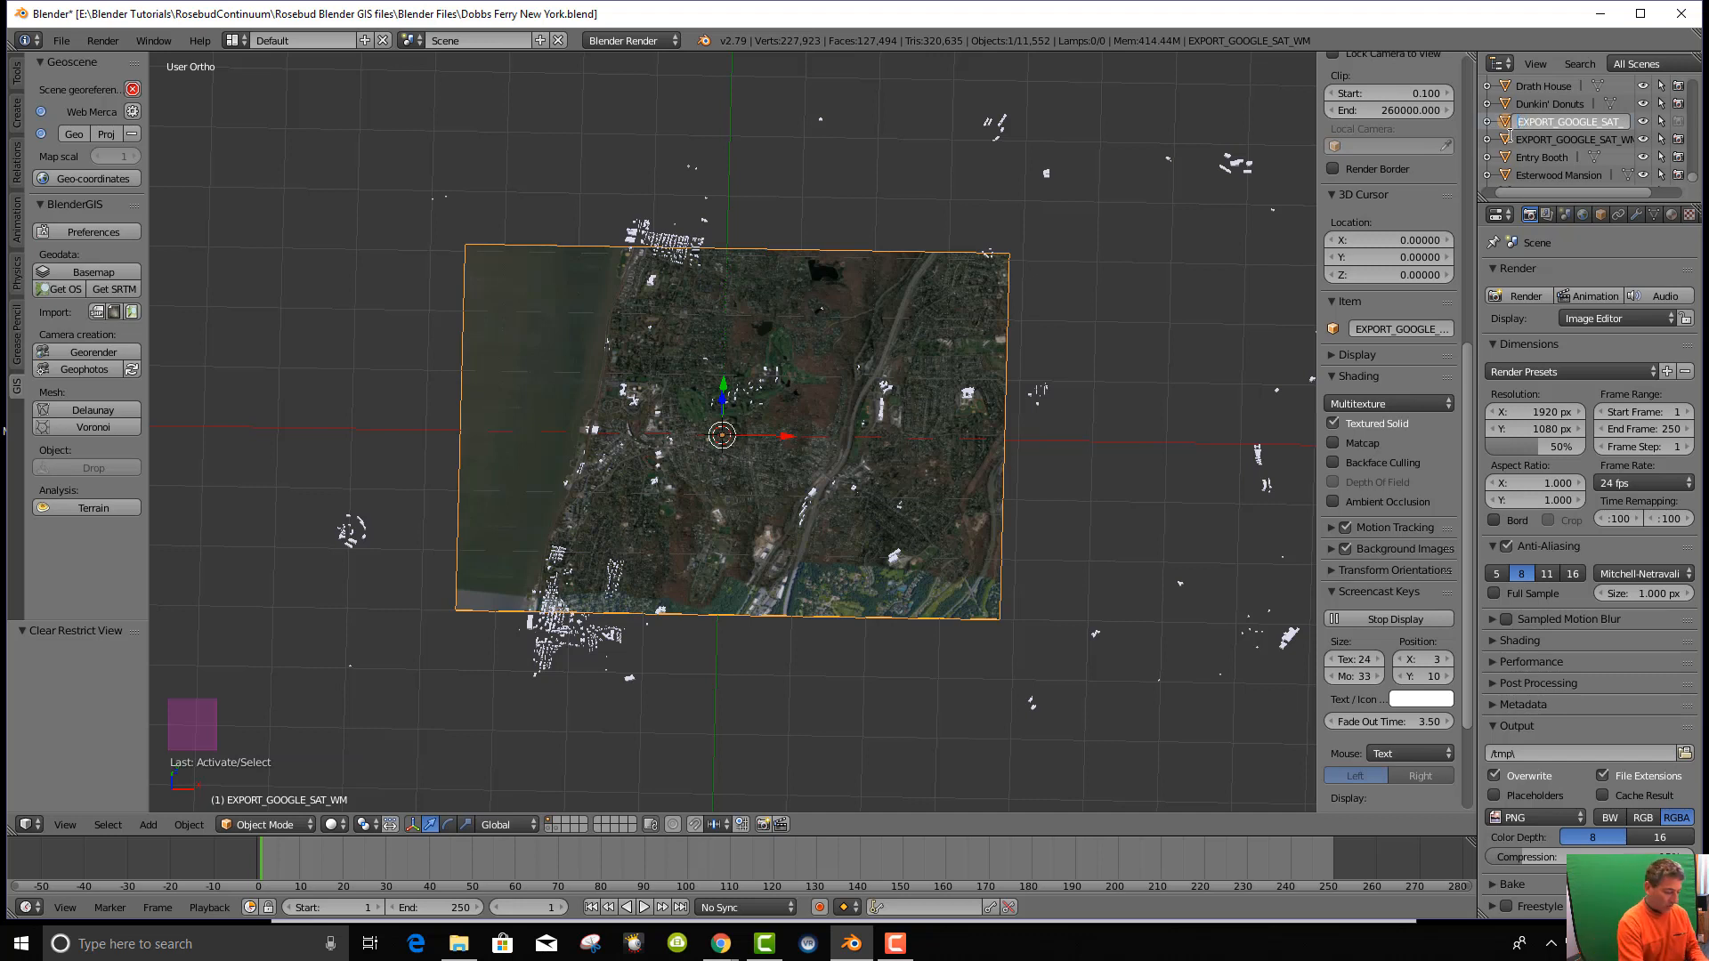
{"action": "type", "text": "01"}
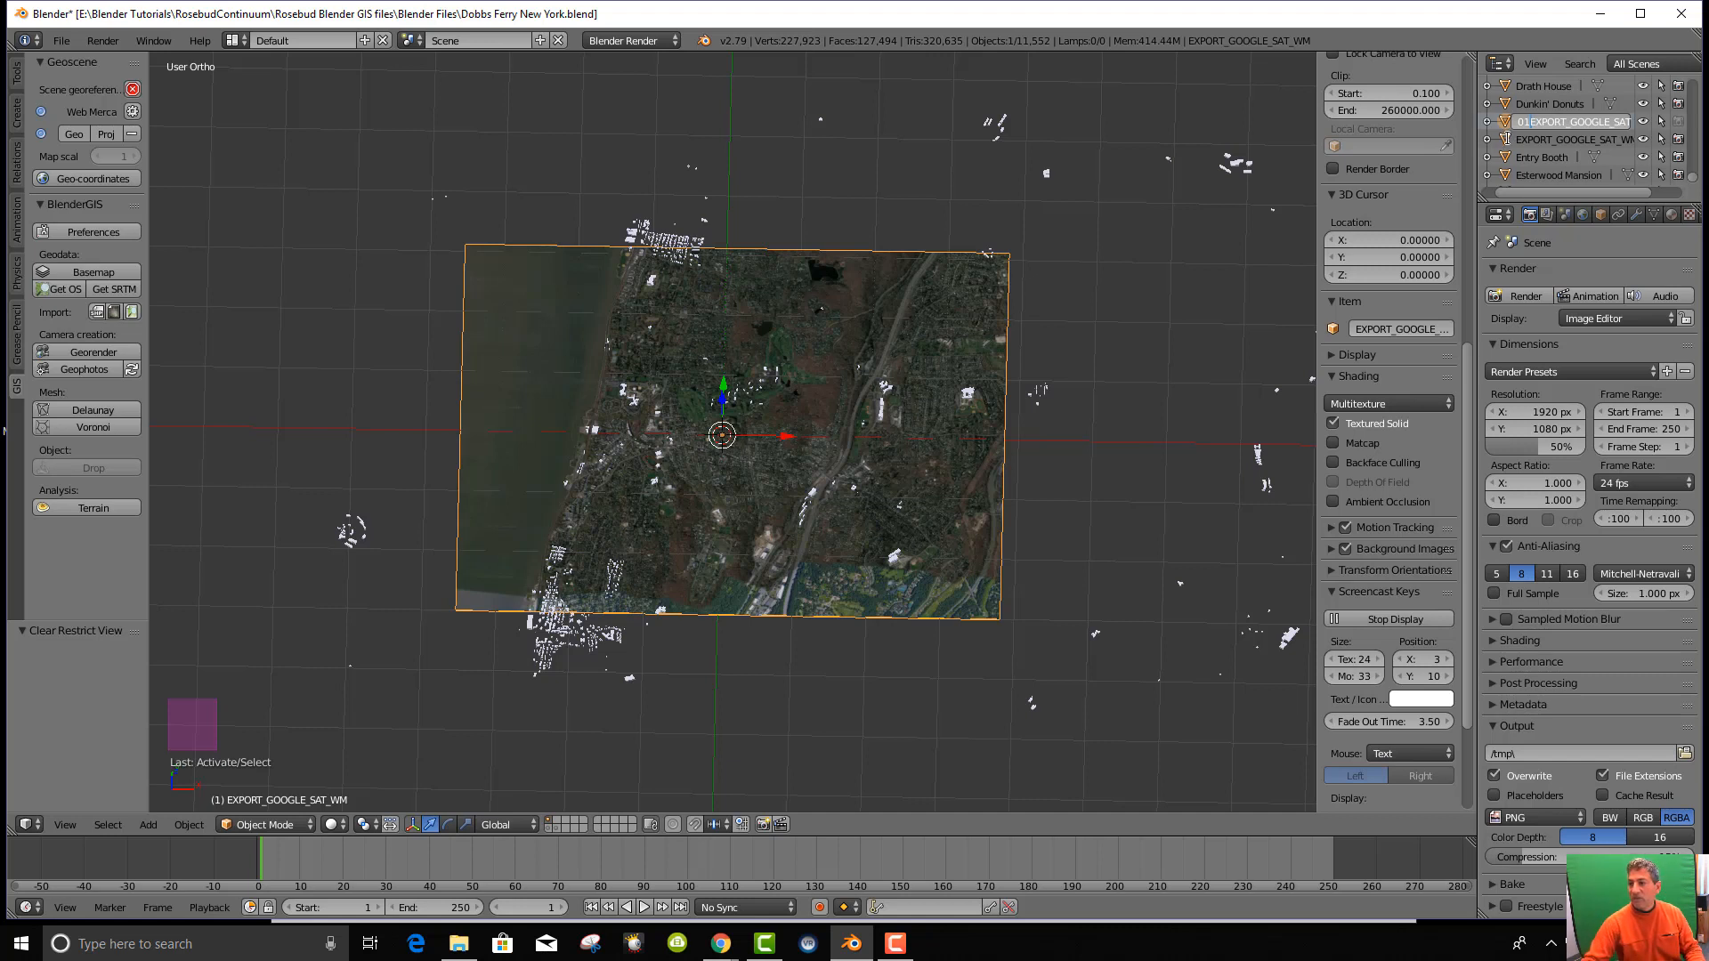
{"action": "key", "text": "Return"}
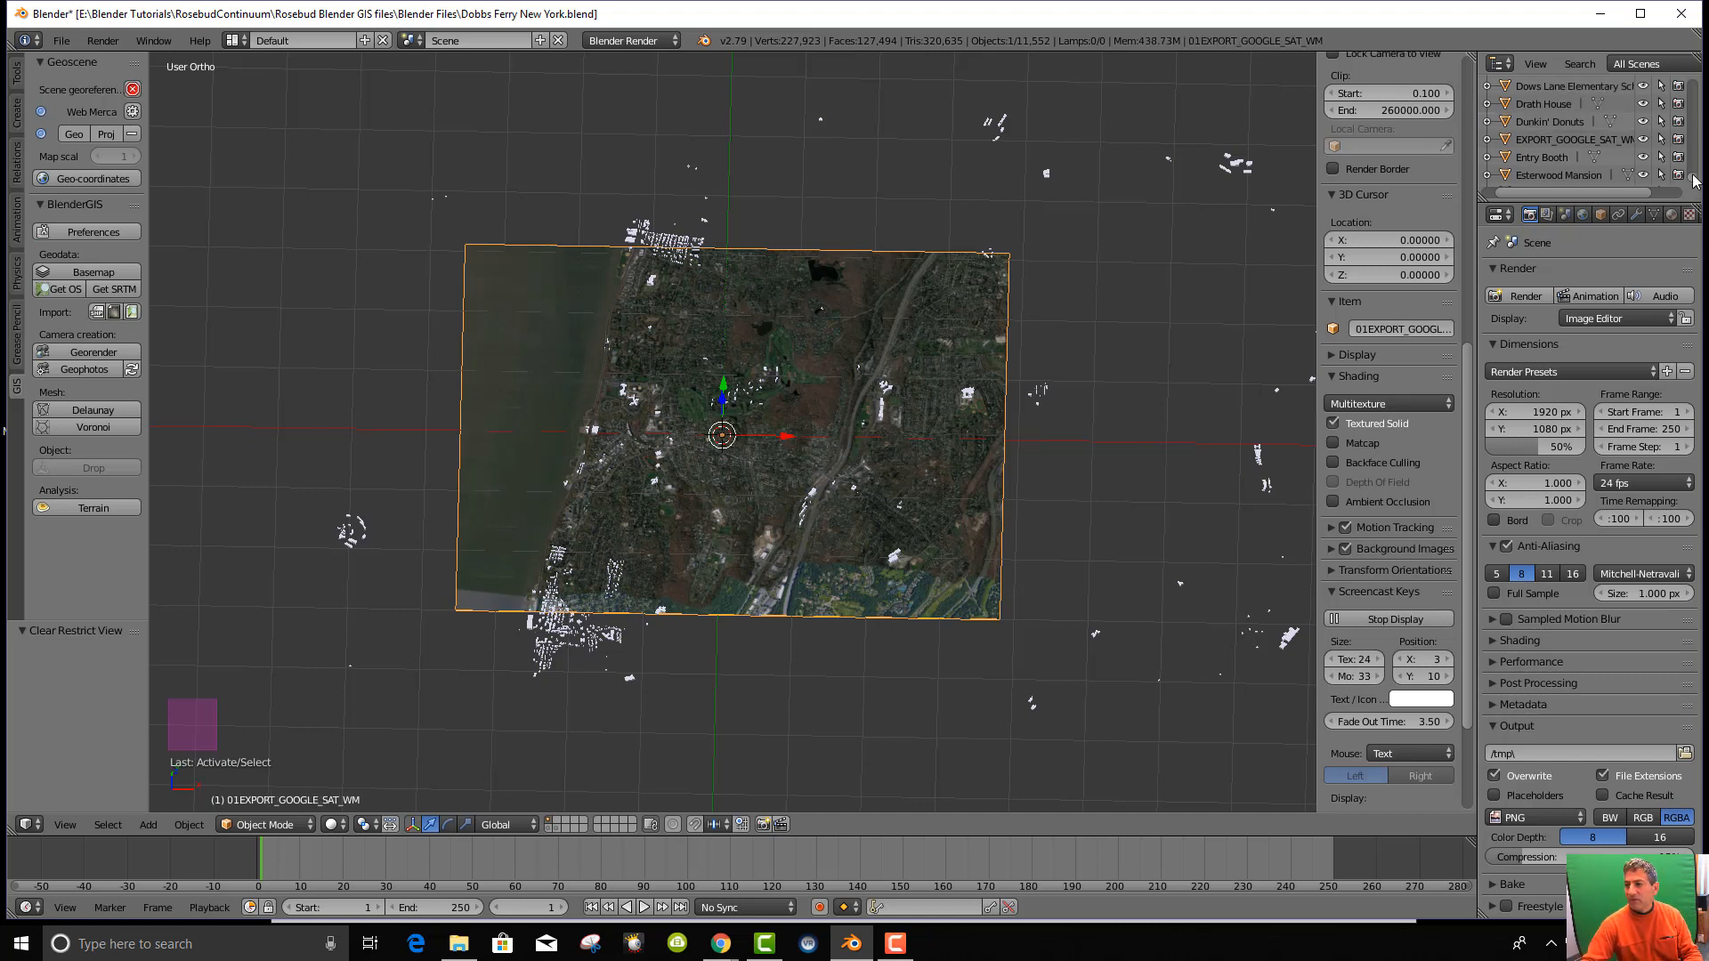
{"action": "left_click_drag", "start_coordinate": [1694, 183], "coordinate": [1695, 62]}
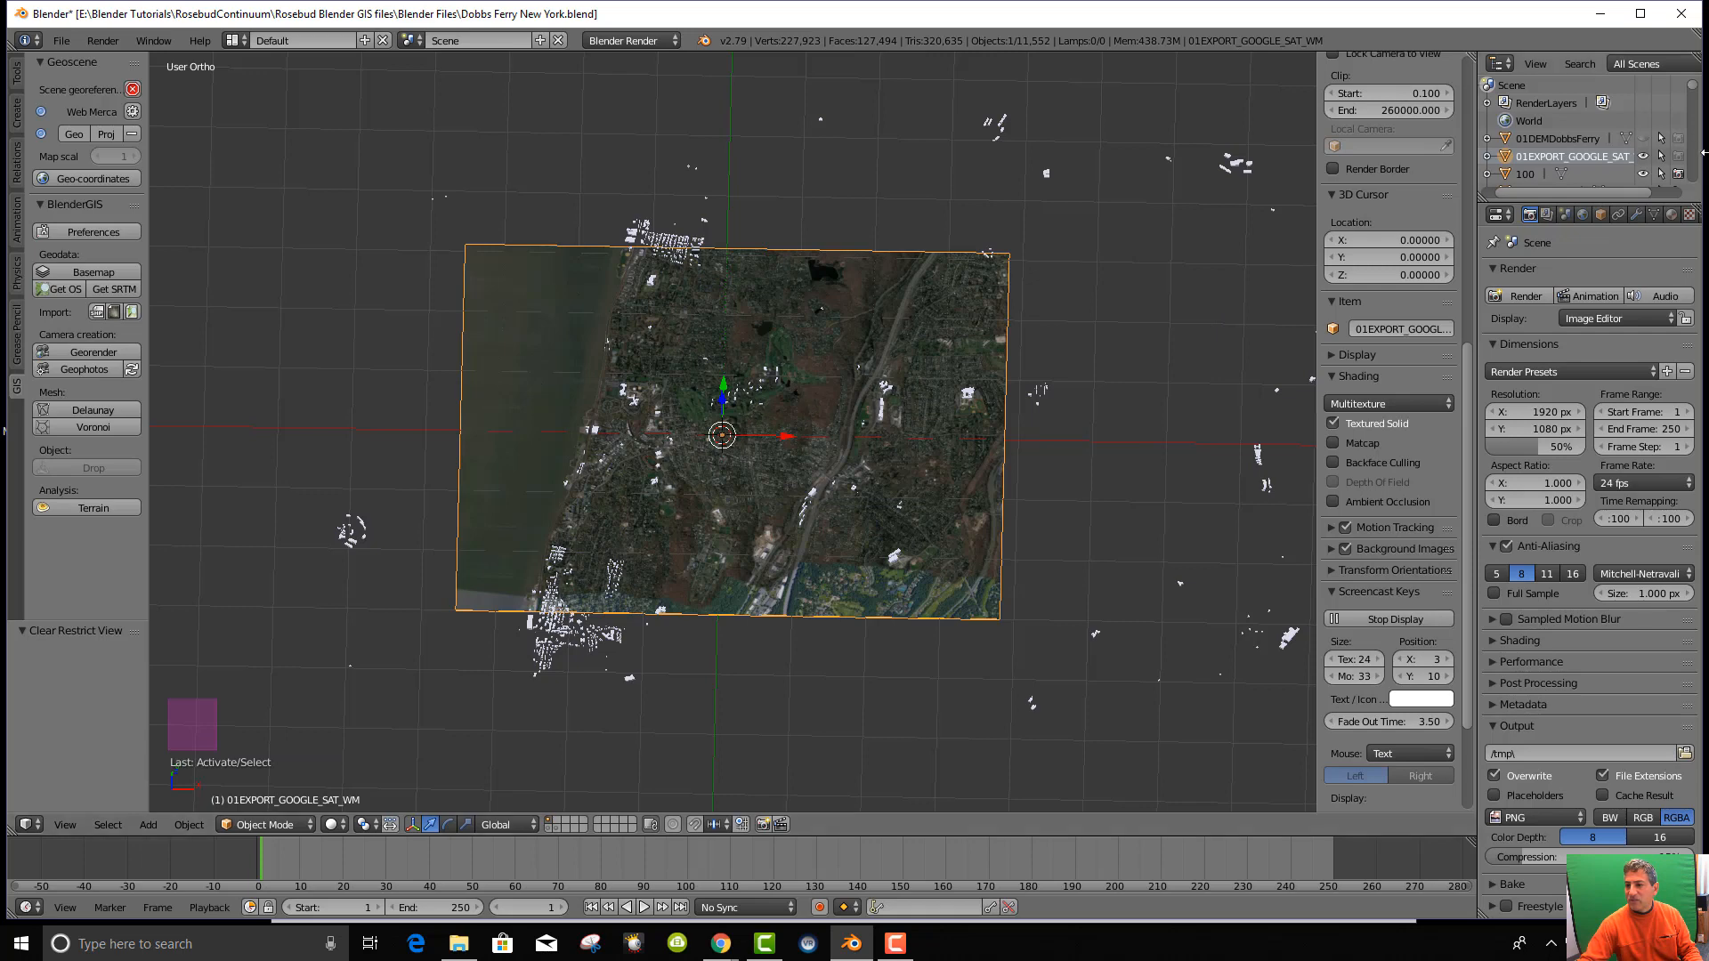
Hide the satellite image plane and select every object in the scene.
{"action": "left_click", "coordinate": [1643, 157]}
{"action": "scroll", "coordinate": [851, 570], "scroll_direction": "down", "scroll_amount": 4}
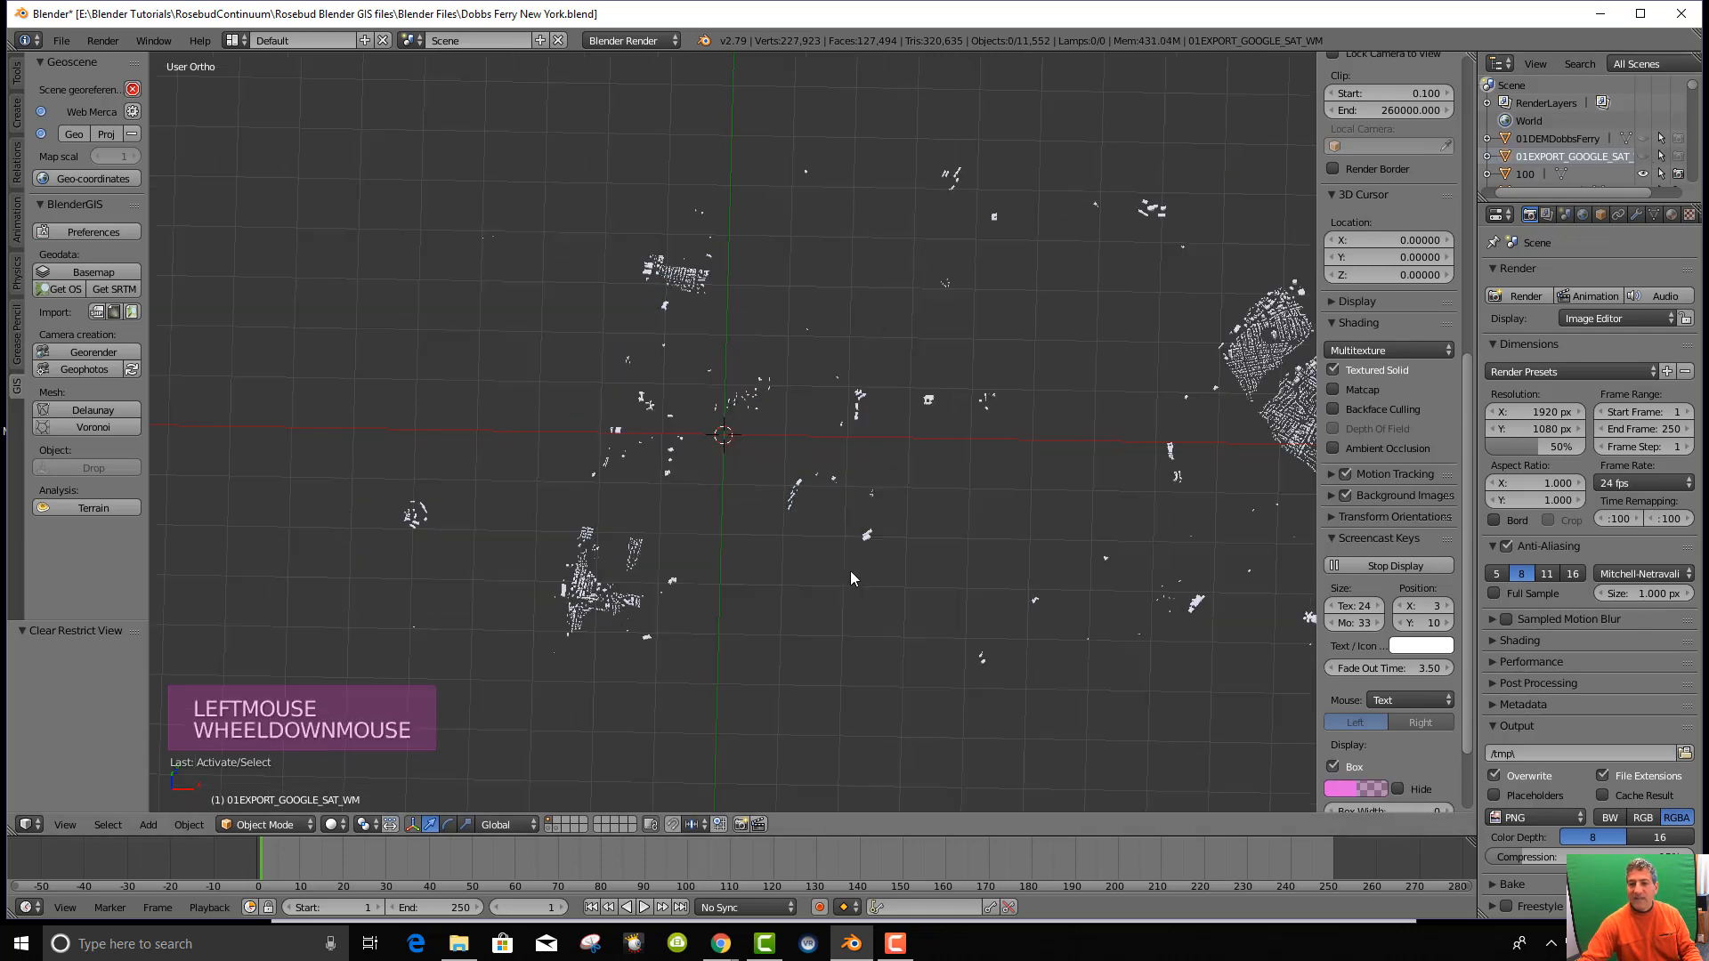
{"action": "key", "text": "a"}
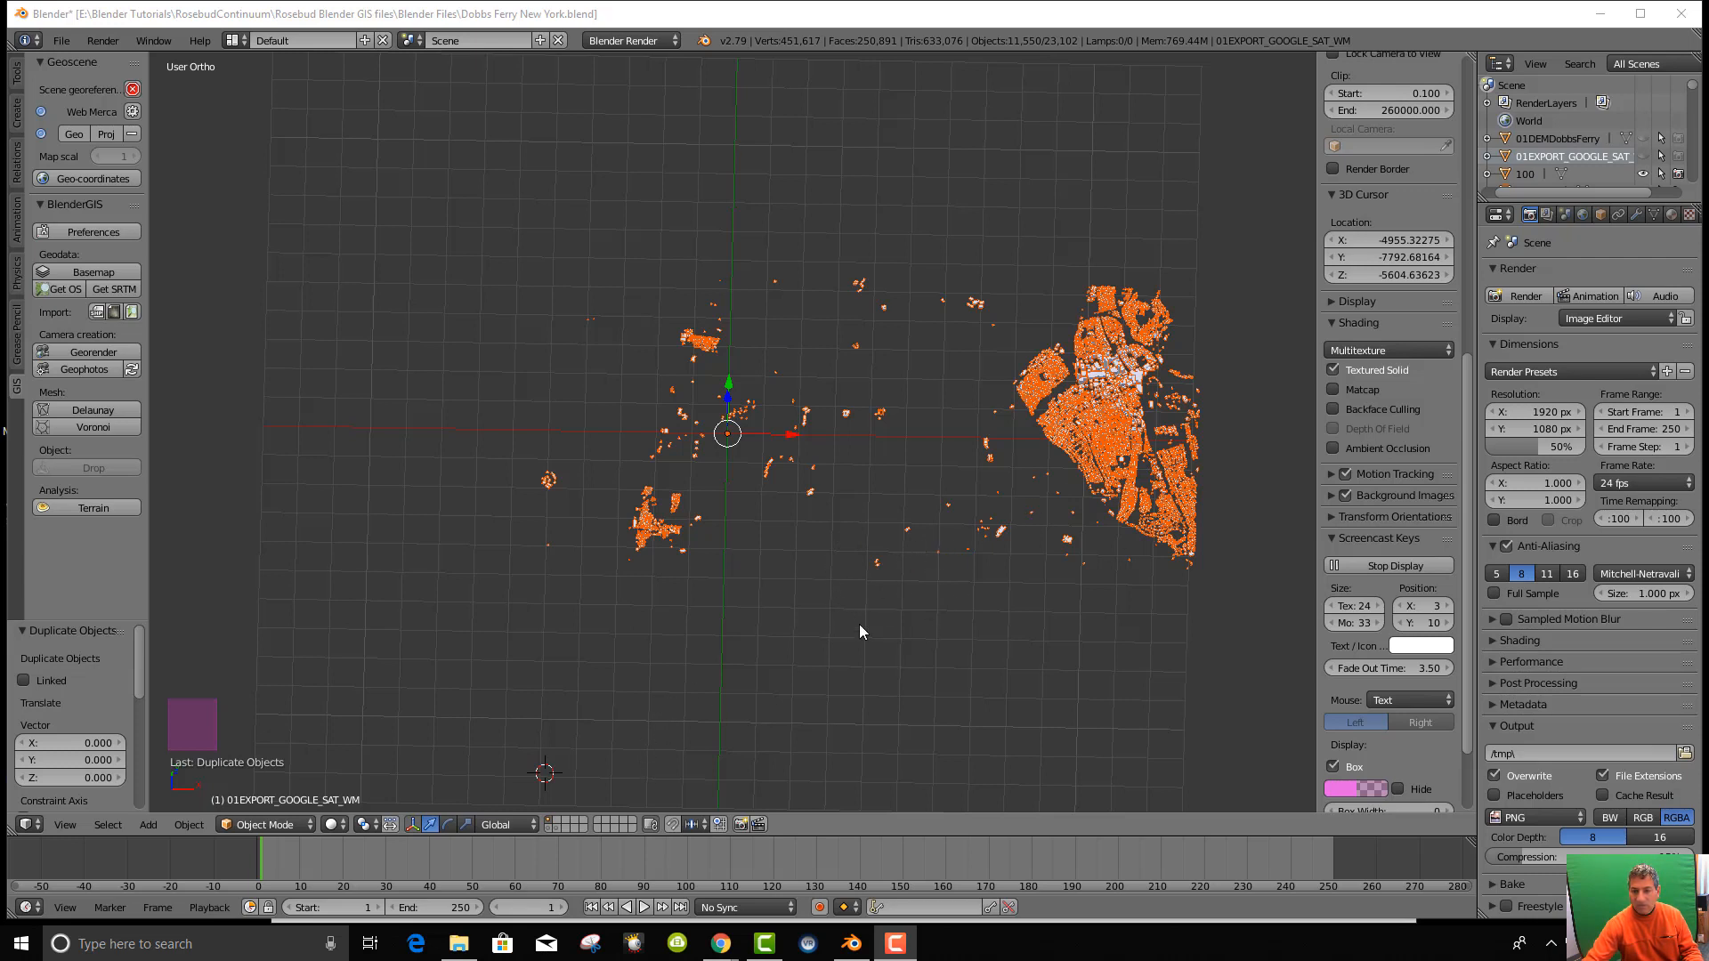
Drop the duplicated buildings in place and move them to a different layer with M.
{"action": "scroll", "coordinate": [799, 623], "scroll_direction": "up", "scroll_amount": 2}
{"action": "scroll", "coordinate": [802, 627], "scroll_direction": "down", "scroll_amount": 3}
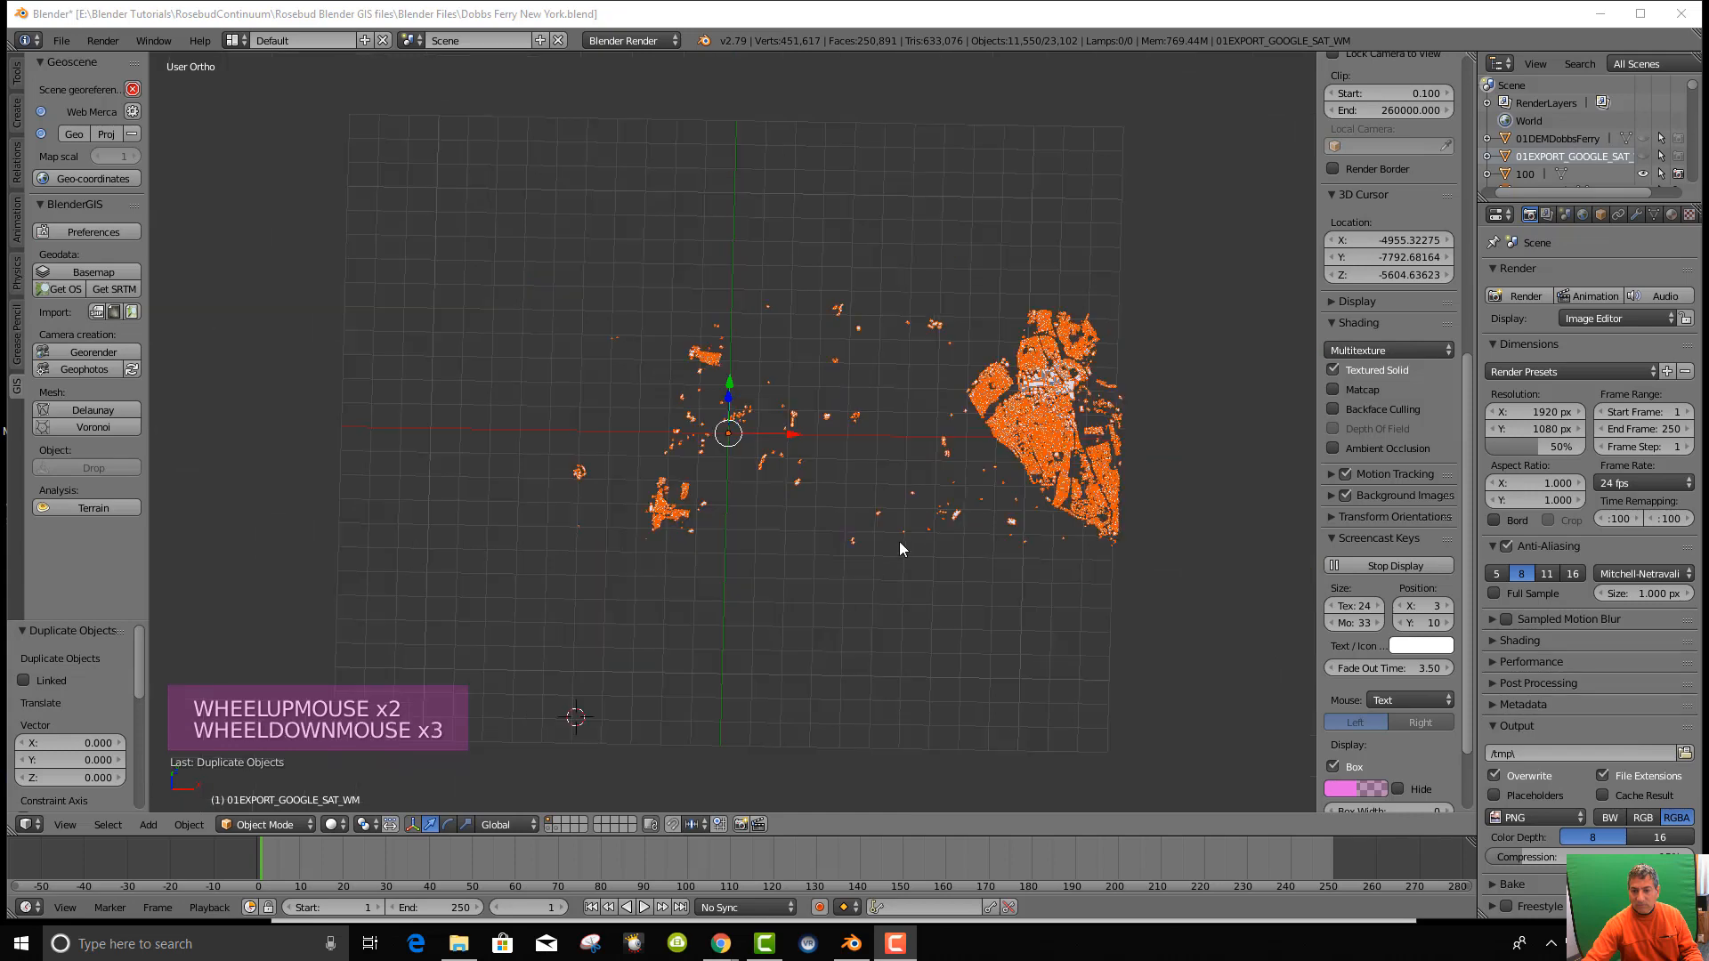
{"action": "left_click", "coordinate": [746, 403]}
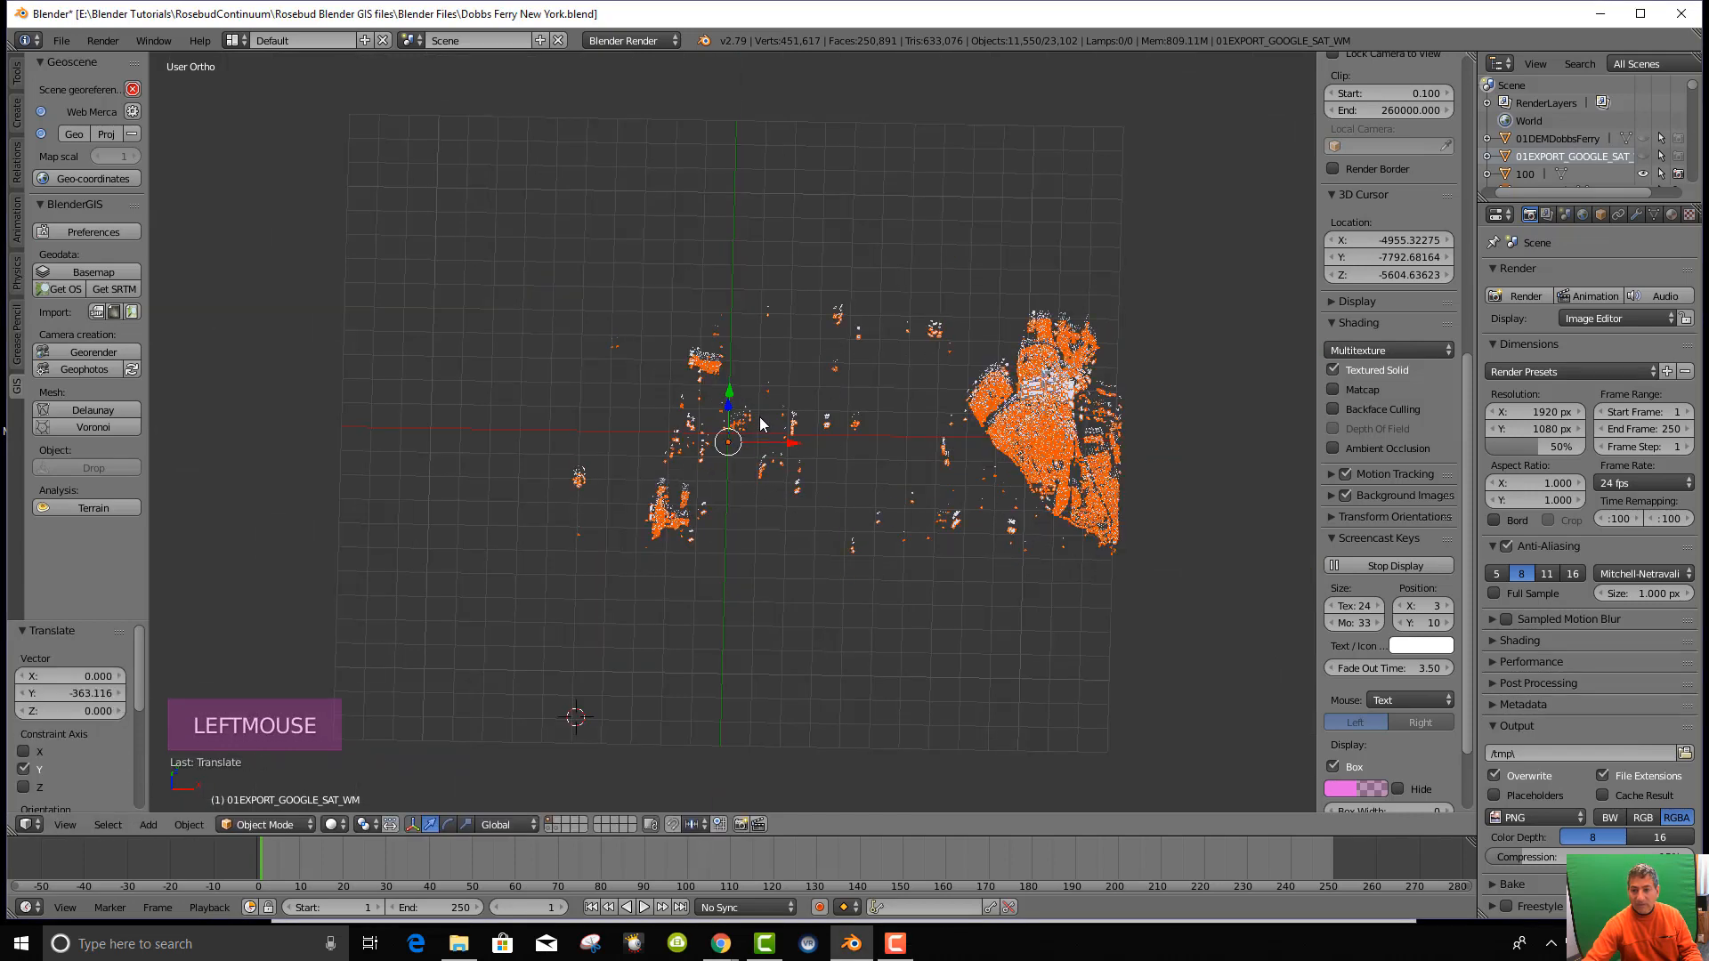
{"action": "key", "text": "m"}
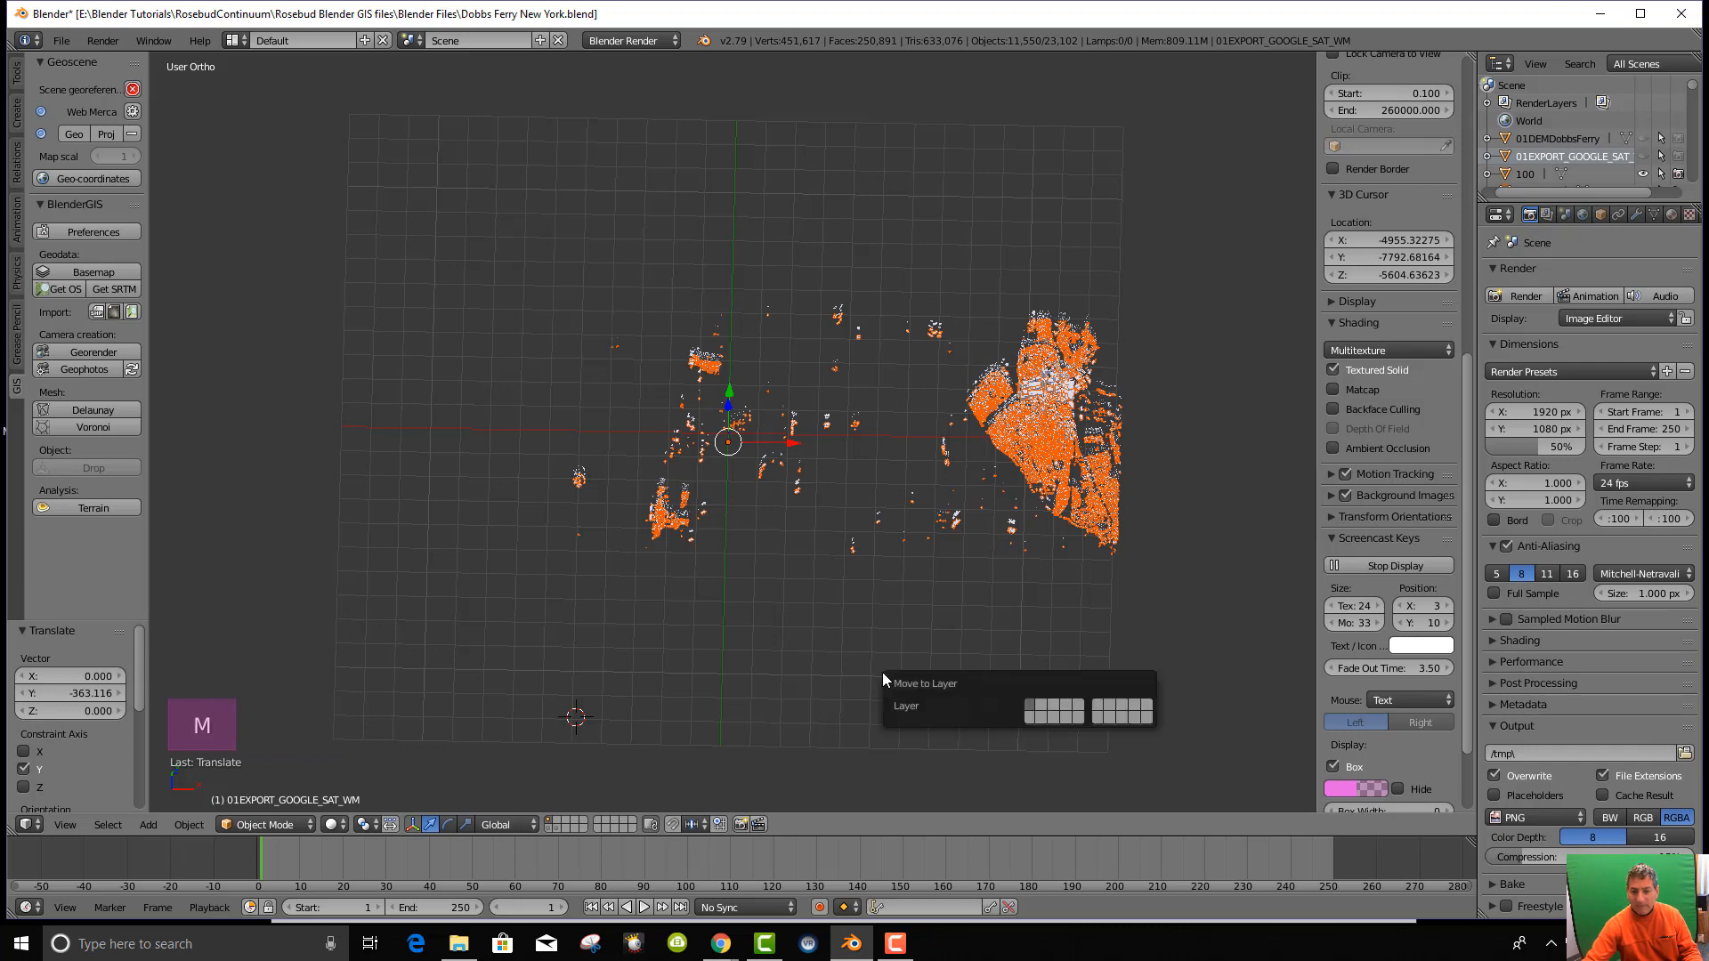
{"action": "left_click", "coordinate": [1054, 716]}
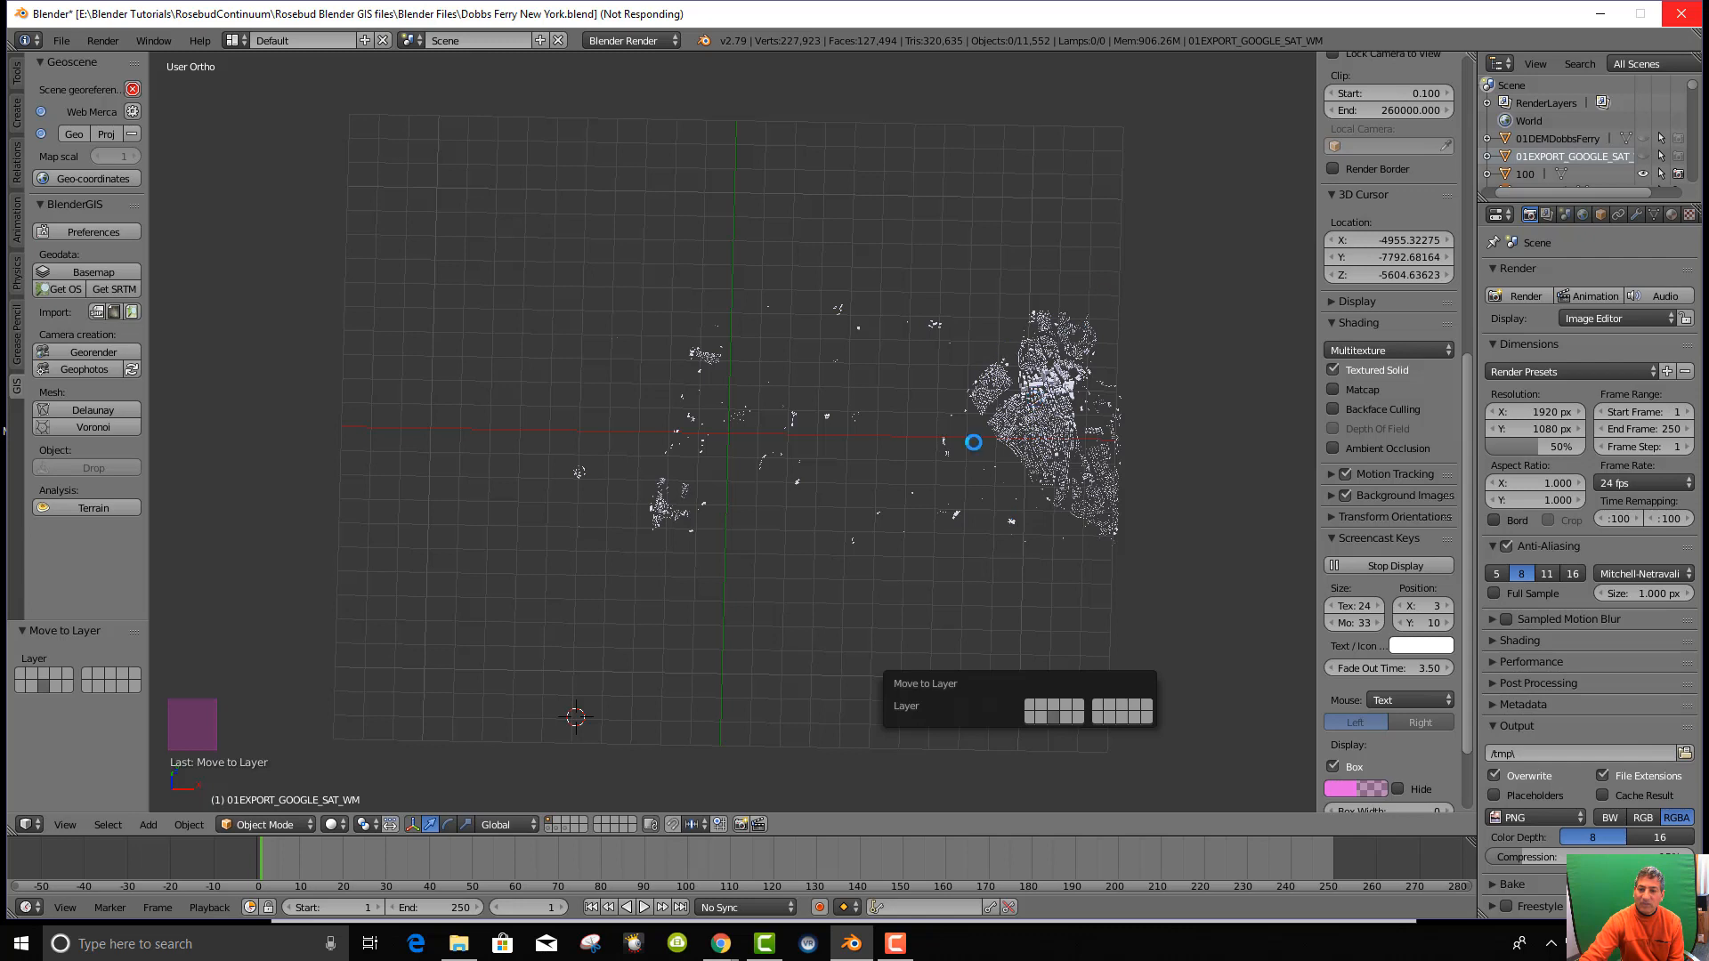
{"action": "left_click", "coordinate": [1092, 326]}
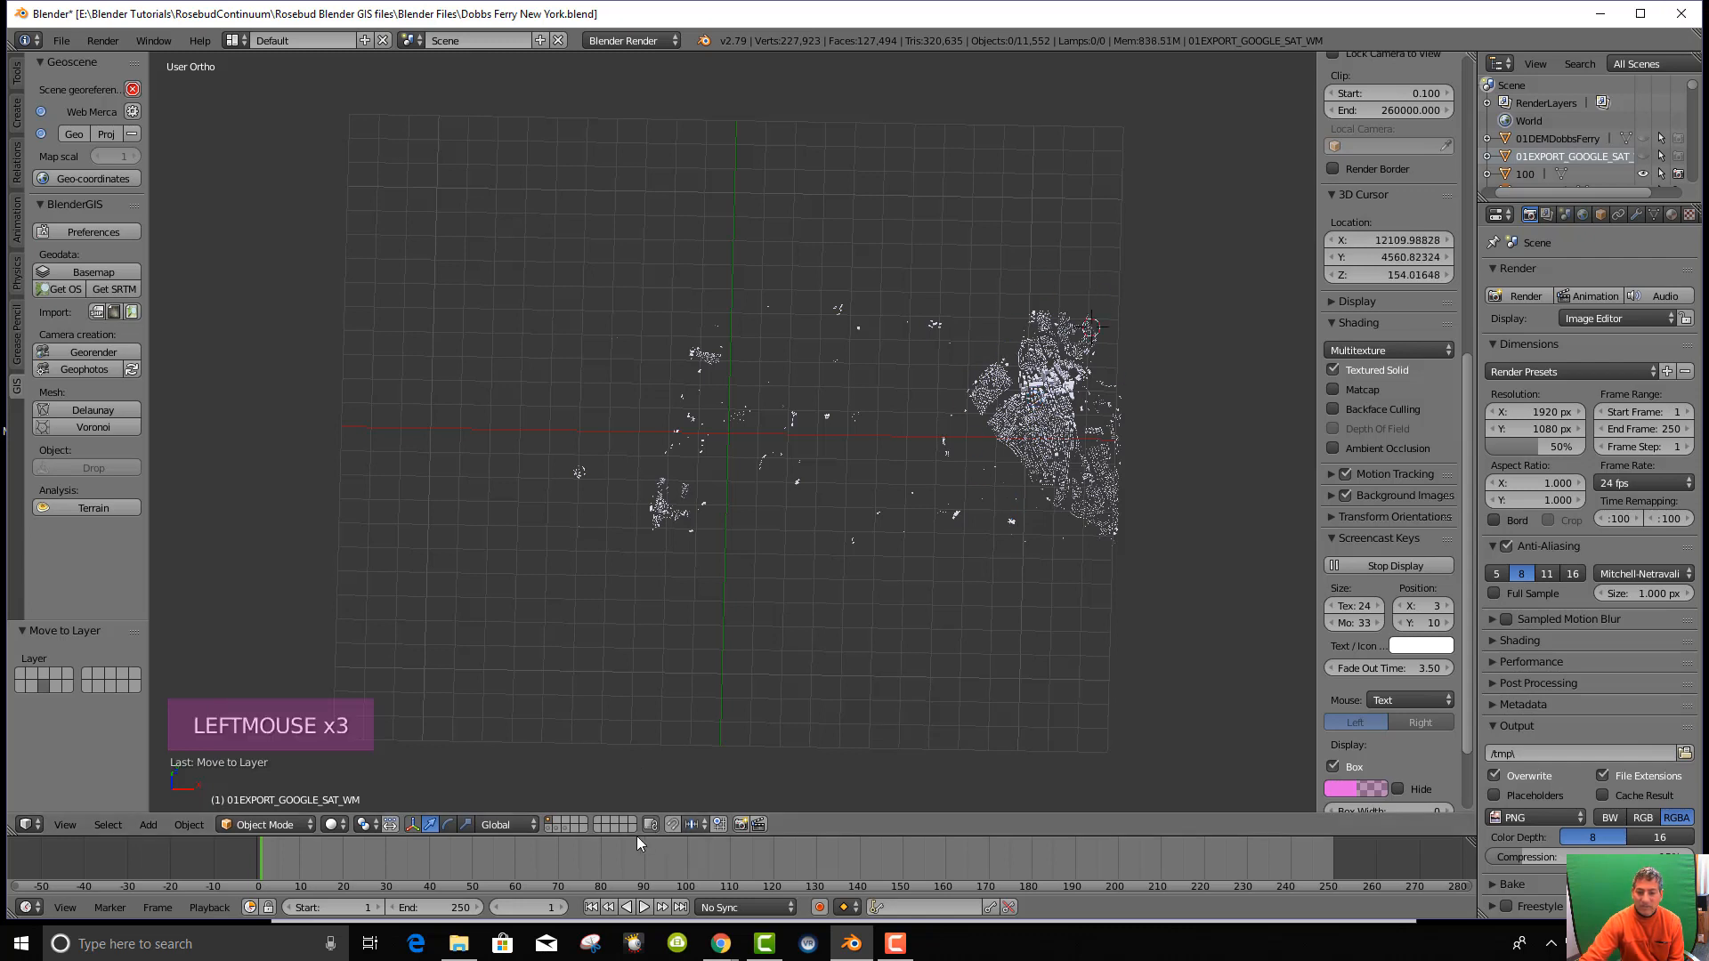
Check the duplicate and terrain layers with the header layer buttons, then deselect all.
{"action": "left_click", "coordinate": [545, 825]}
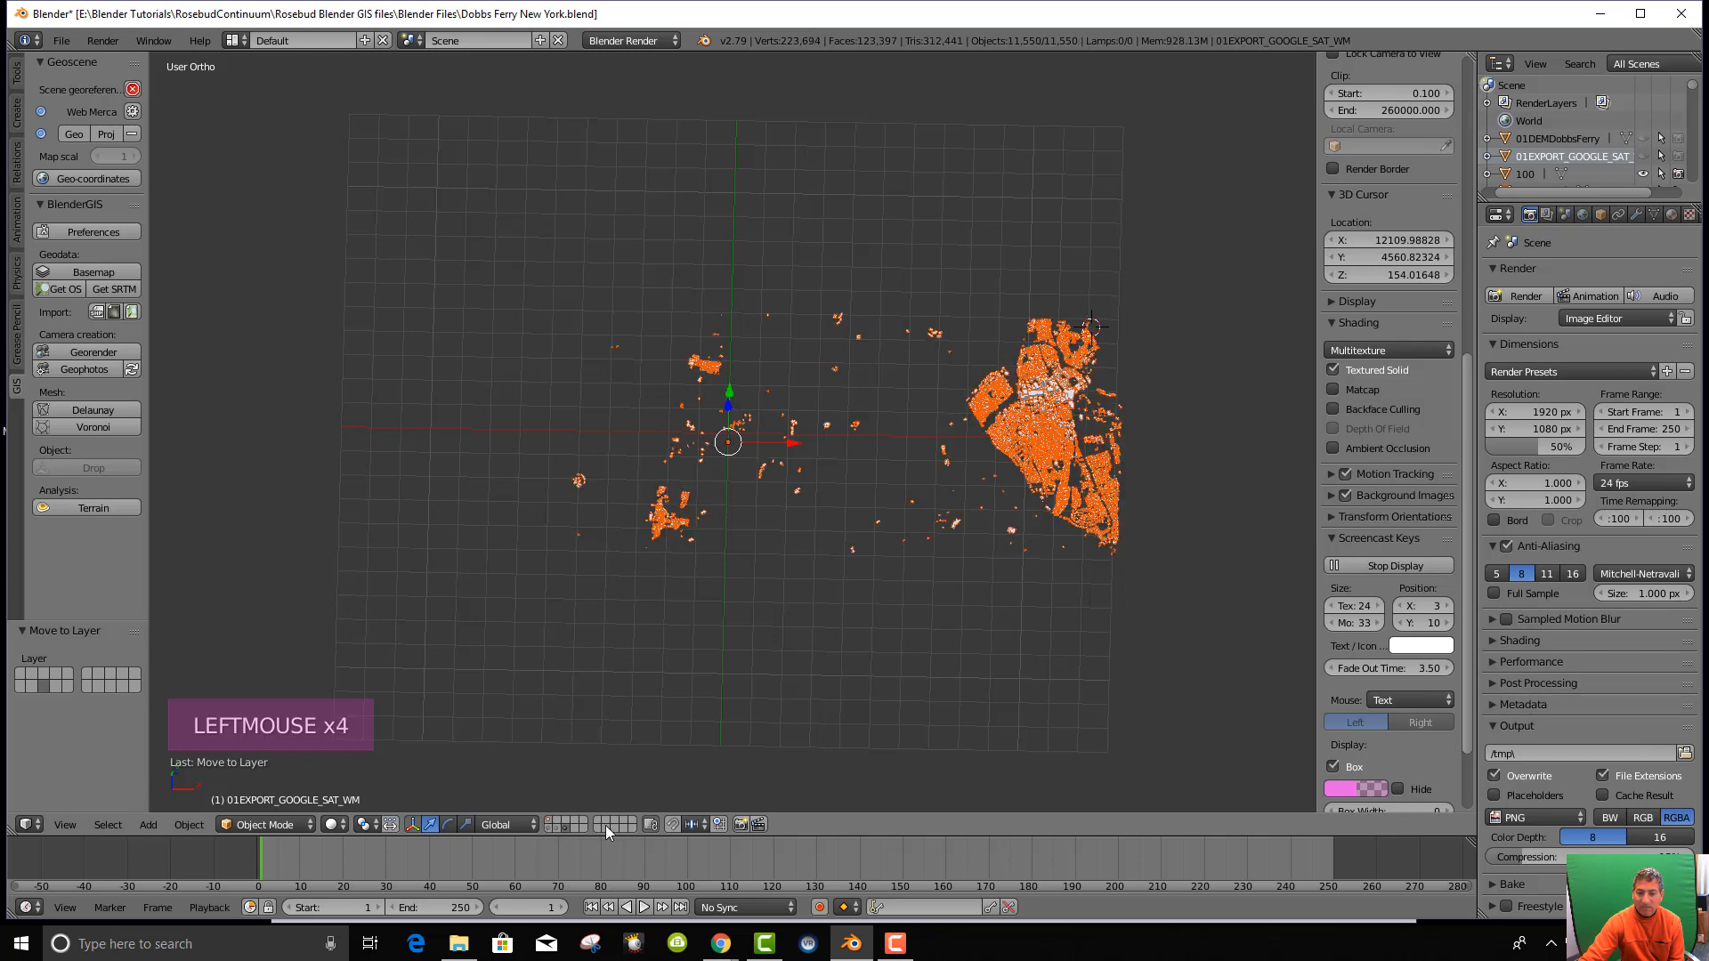
{"action": "left_click", "coordinate": [585, 824]}
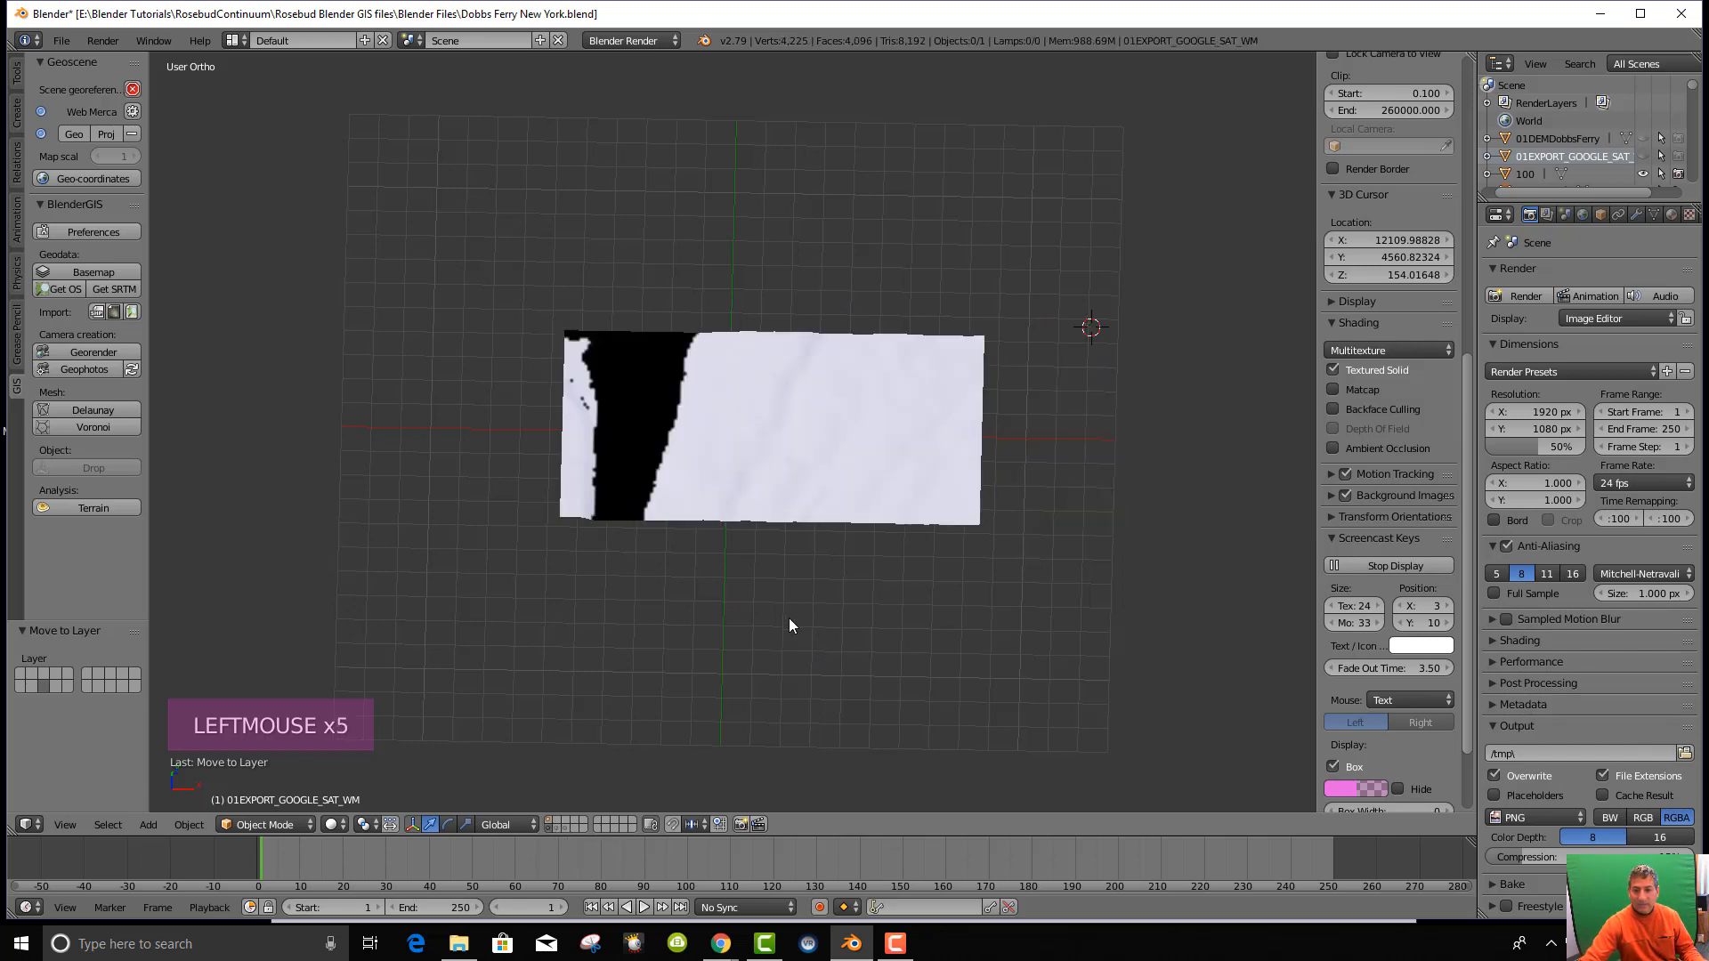
{"action": "left_click", "coordinate": [559, 830]}
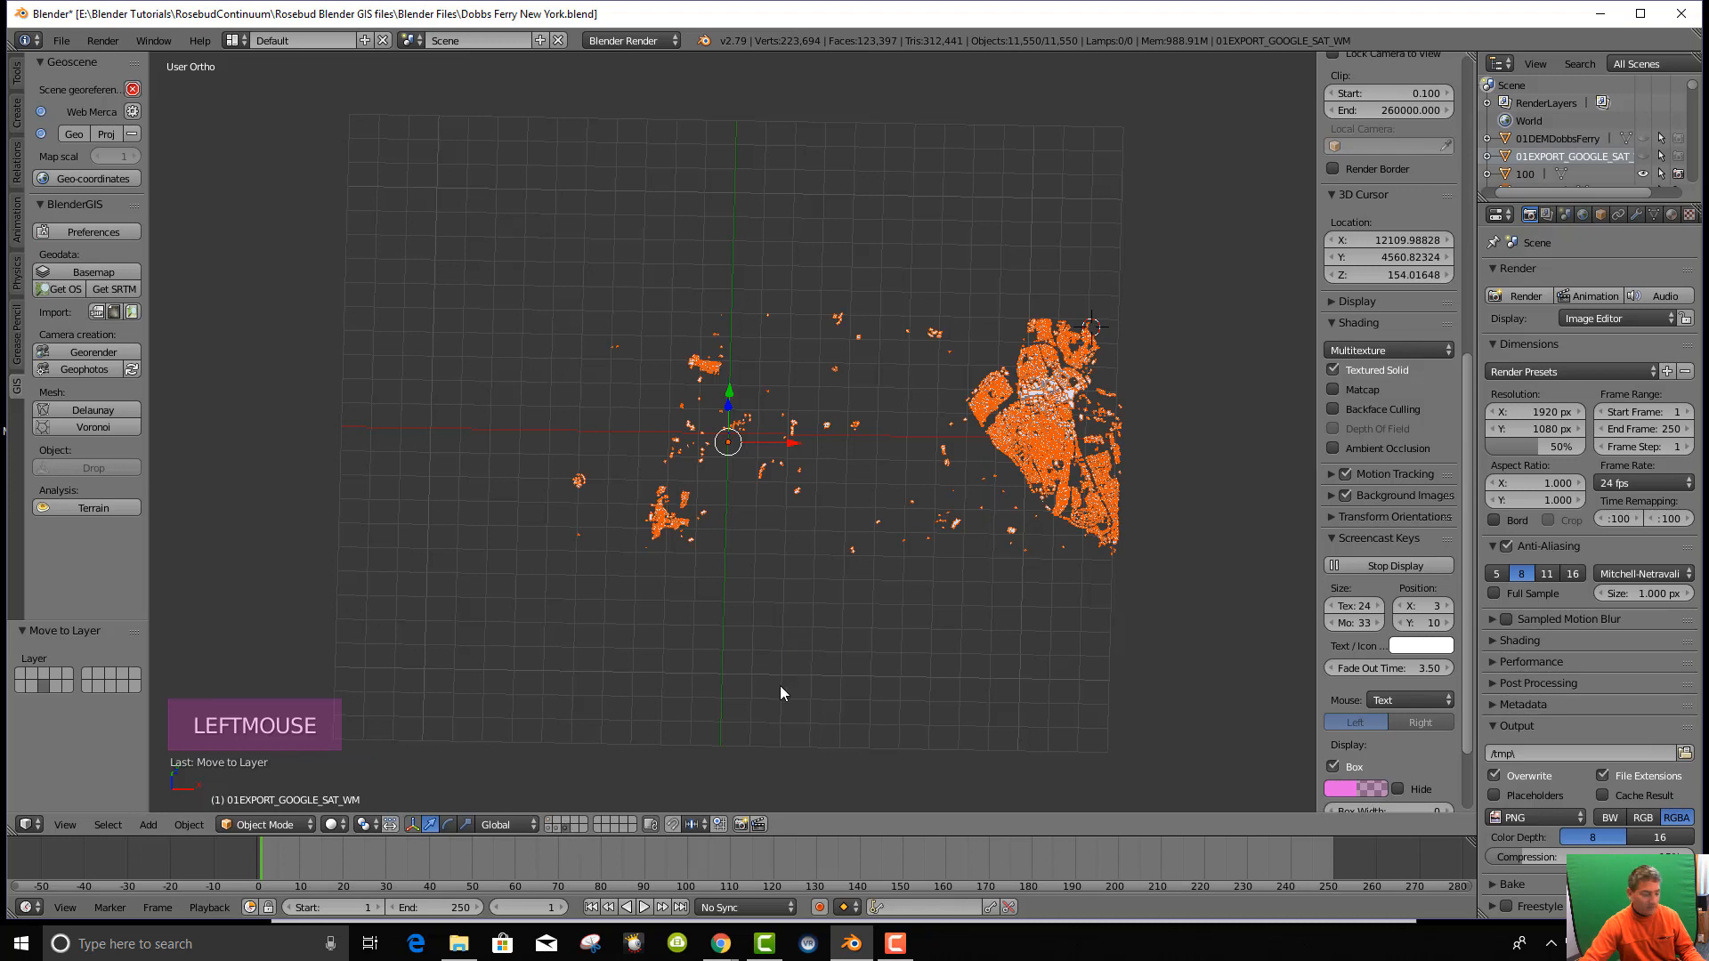
{"action": "key", "text": "a"}
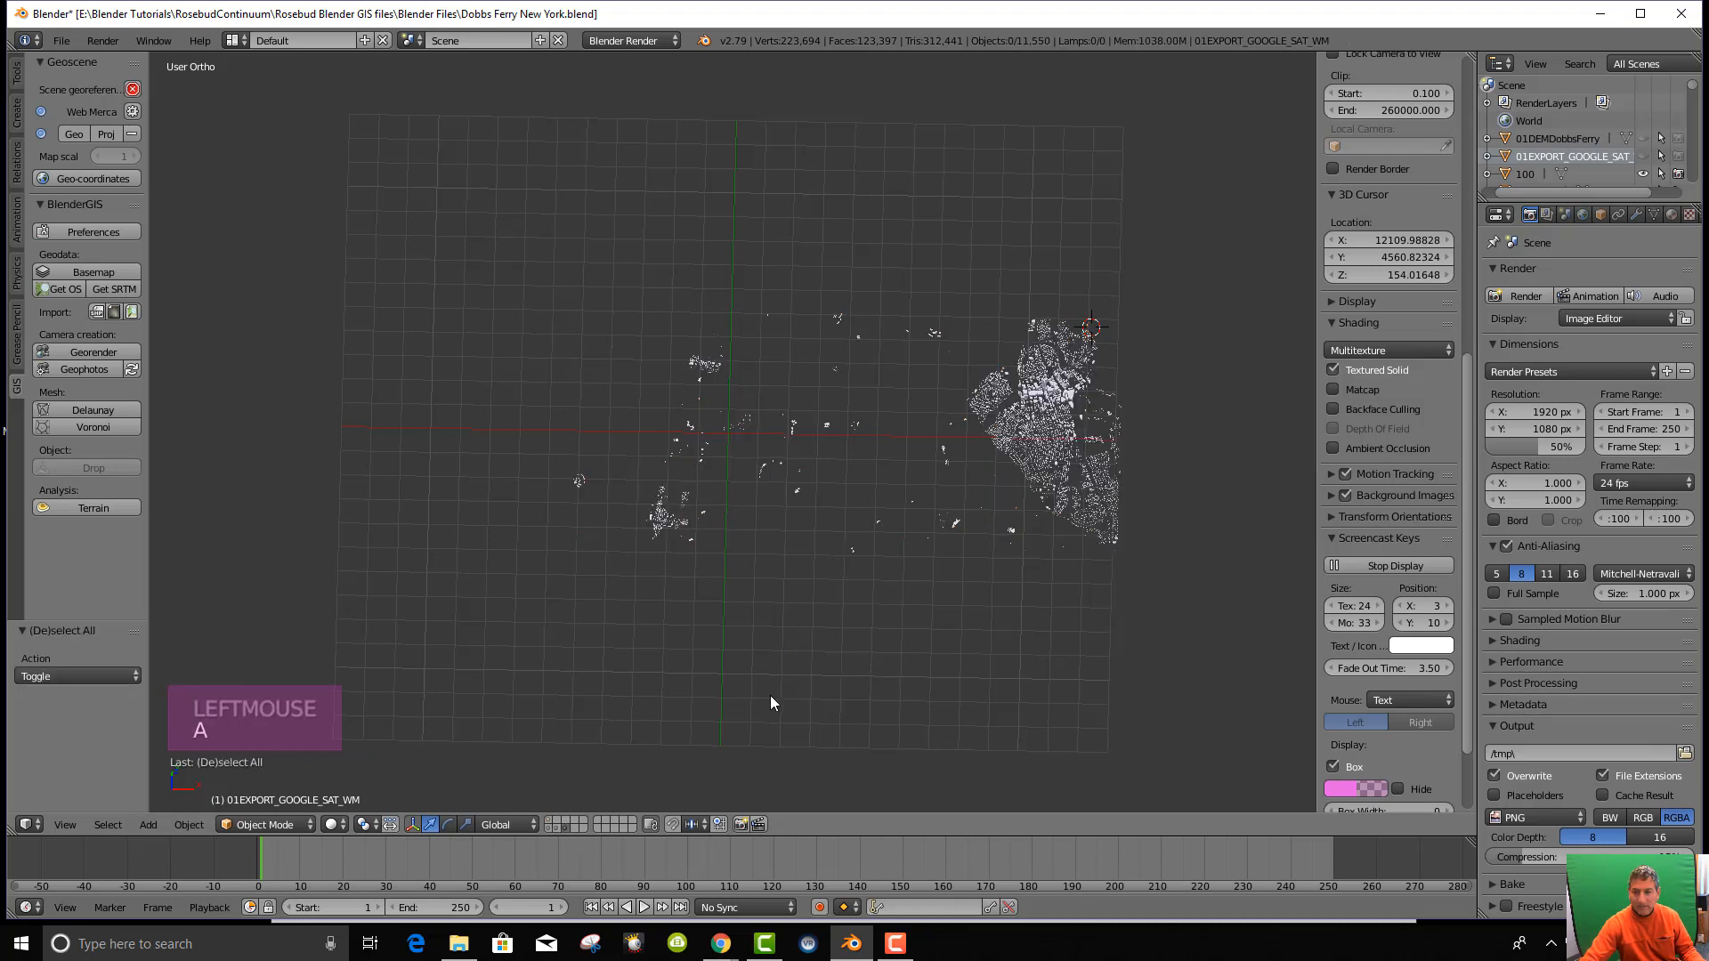
Show the original buildings layer in a straight top-down view.
{"action": "left_click", "coordinate": [554, 826]}
{"action": "scroll", "coordinate": [671, 579], "scroll_direction": "up", "scroll_amount": 1}
{"action": "scroll", "coordinate": [672, 579], "scroll_direction": "up", "scroll_amount": 2}
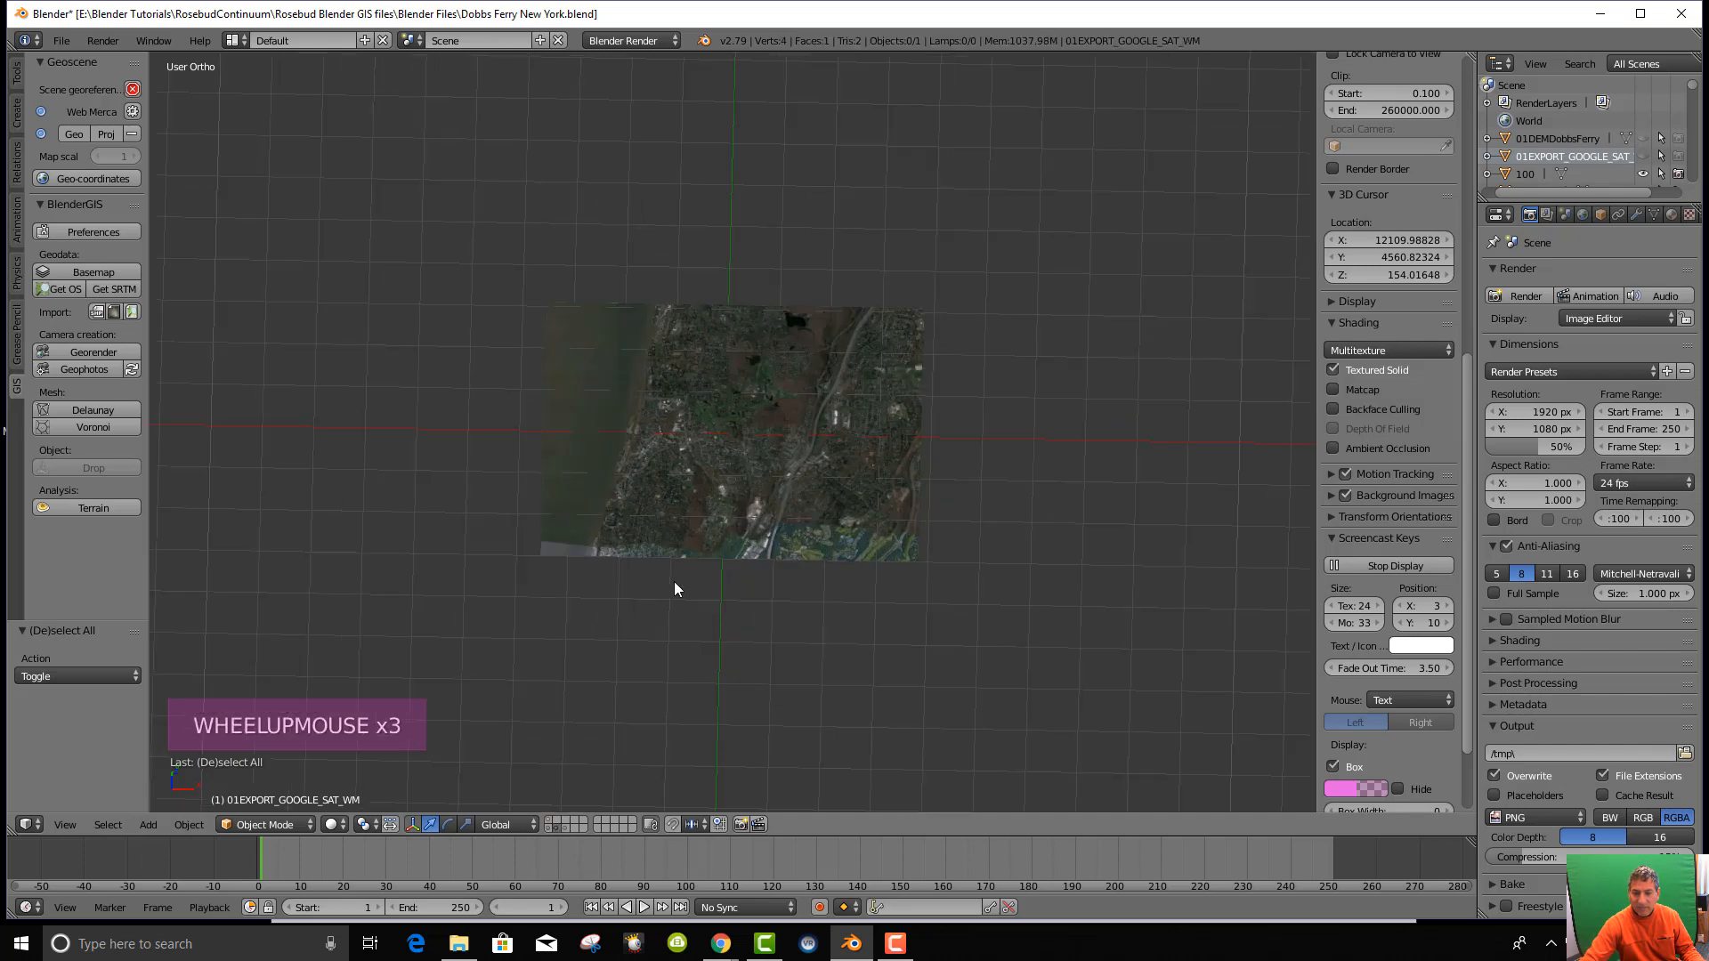
{"action": "left_click", "coordinate": [548, 826]}
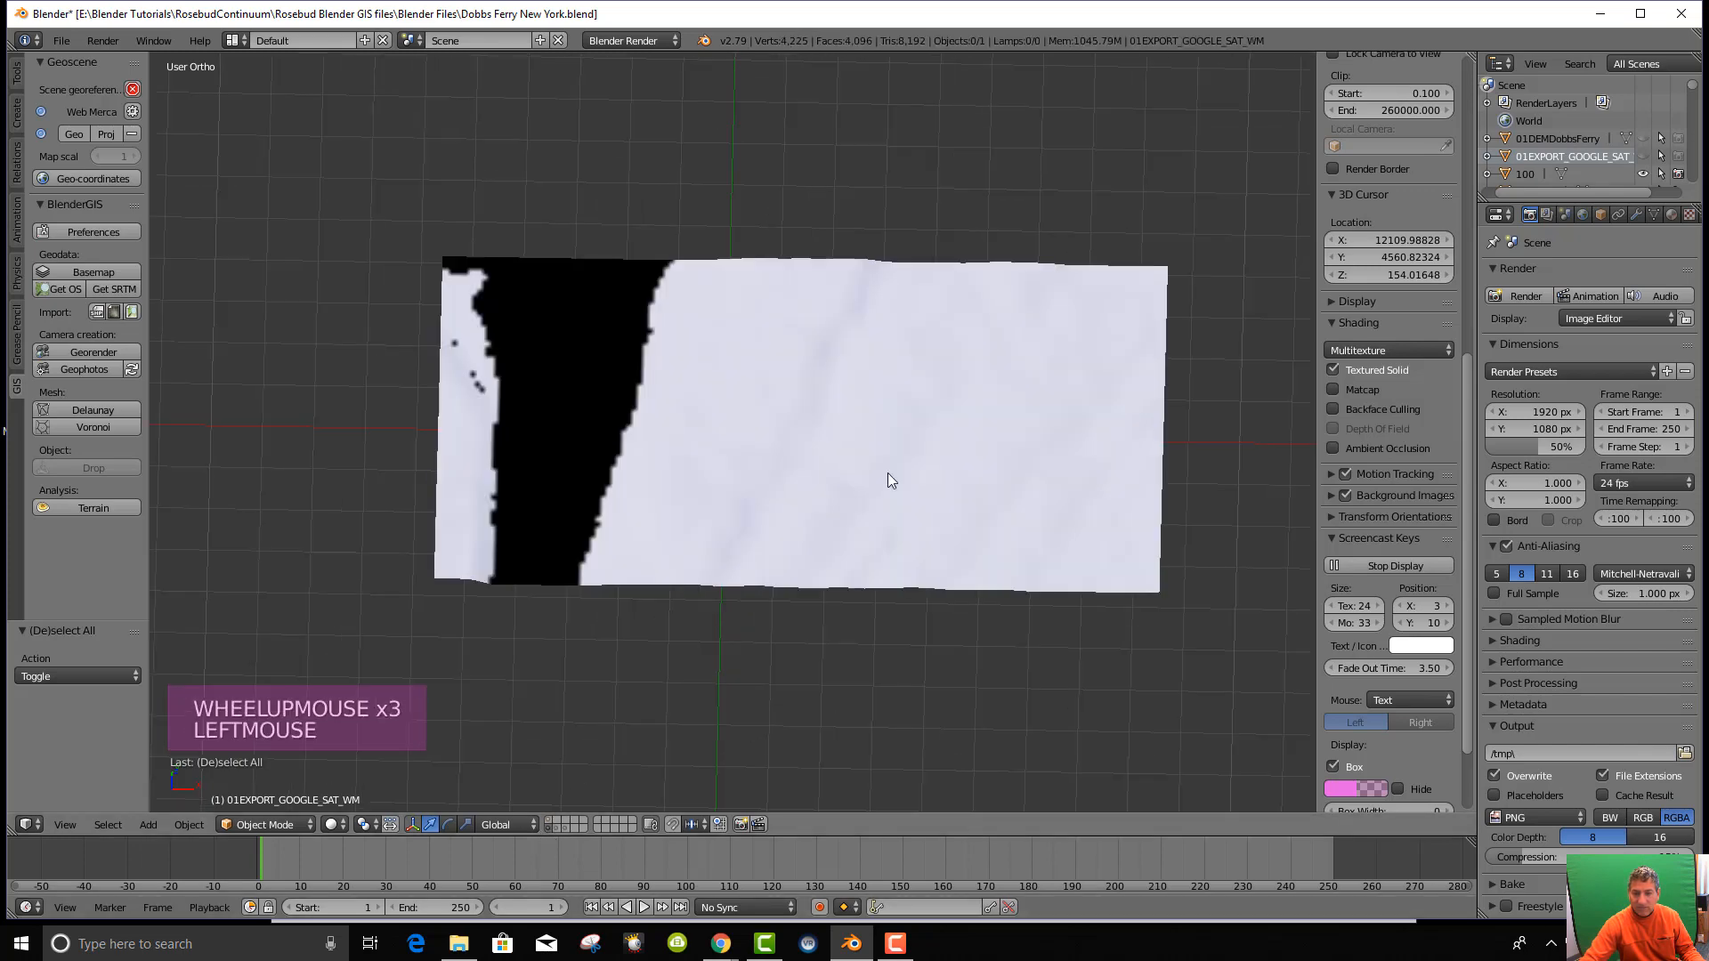
{"action": "left_click", "coordinate": [548, 820]}
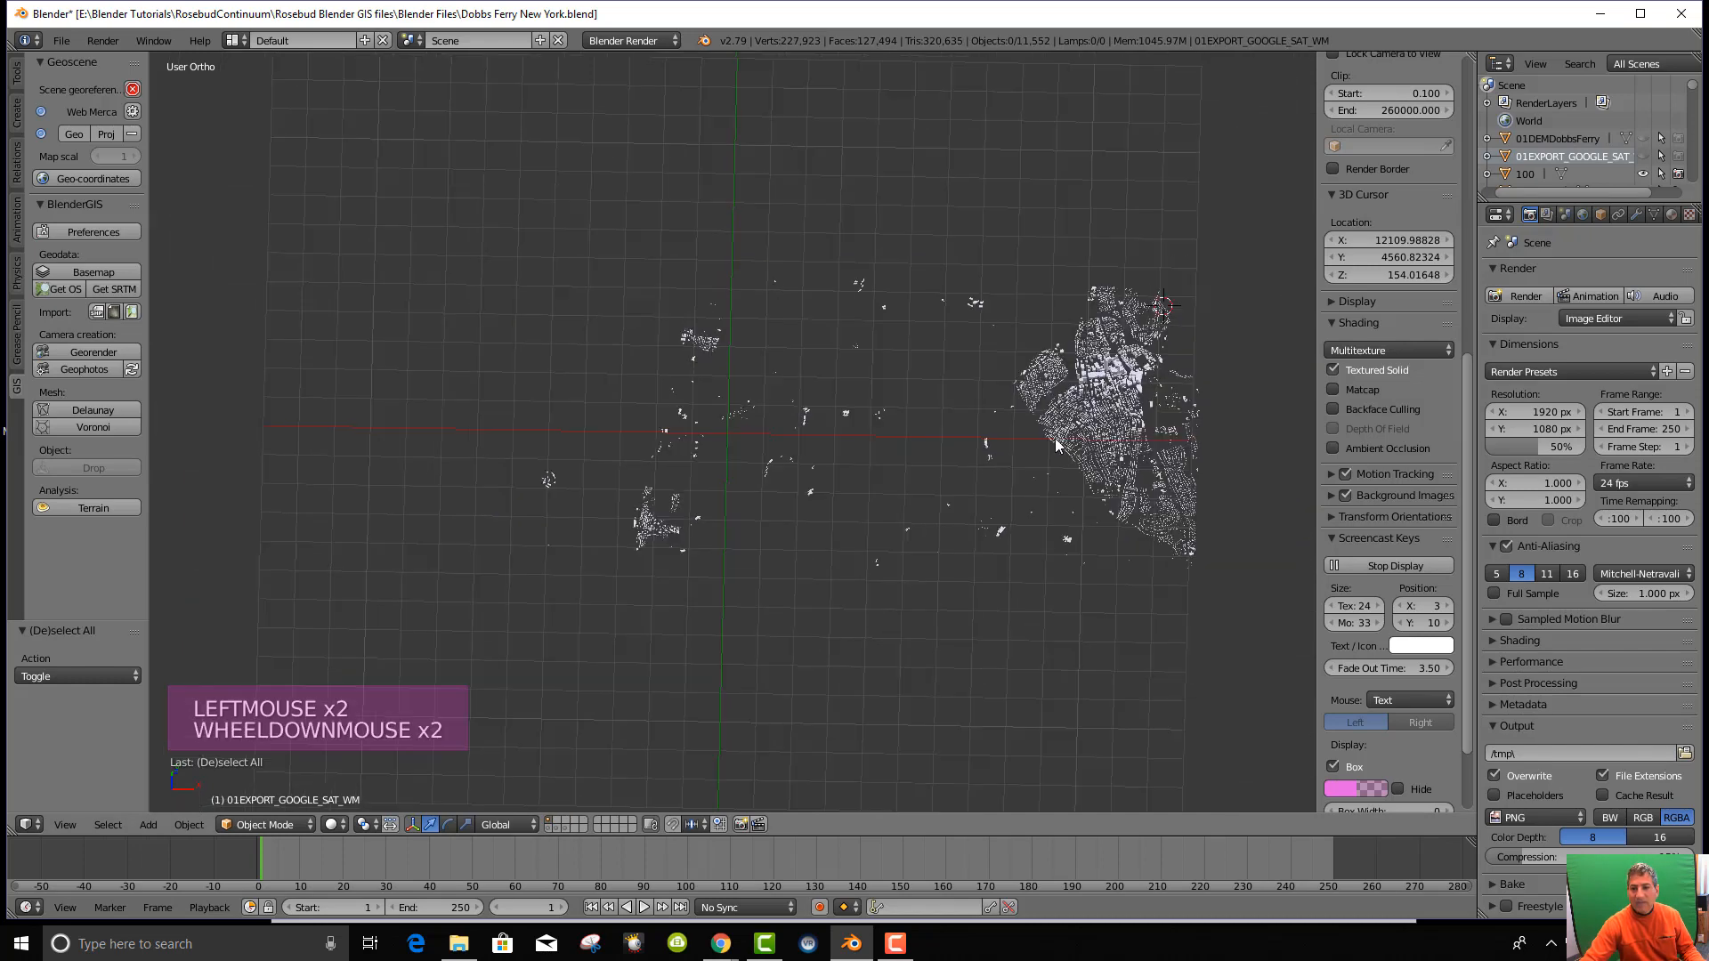
{"action": "key", "text": "KP_7"}
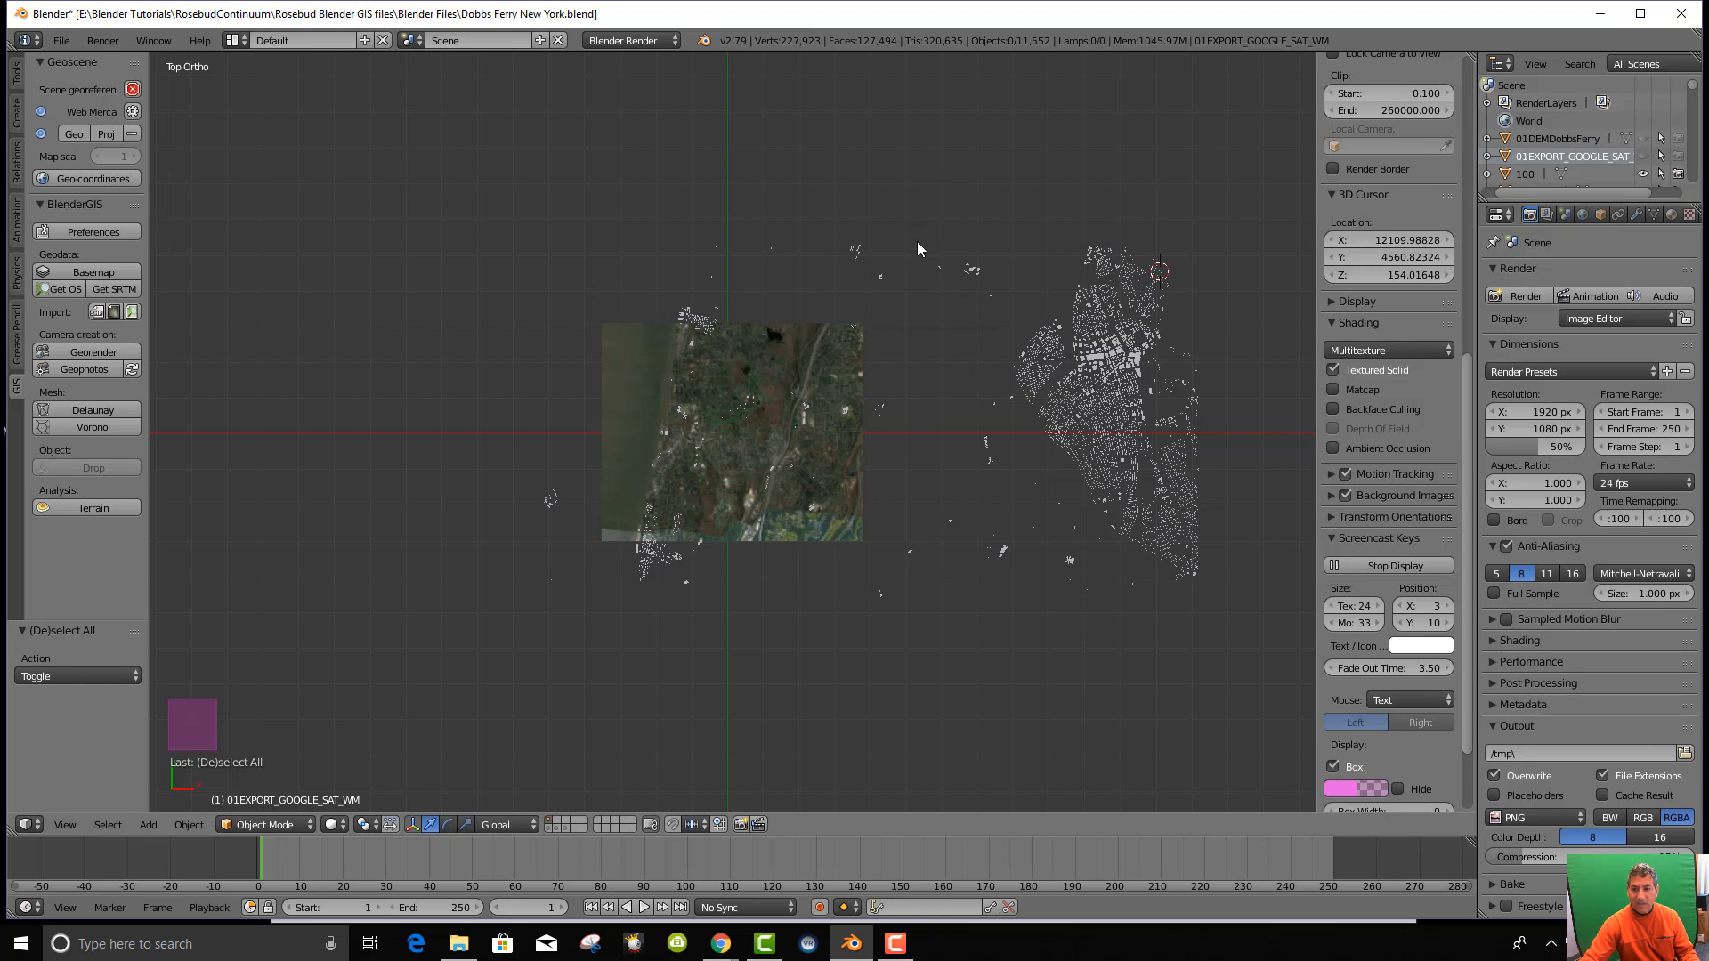
Box-select the building cluster east of the image and request deletion.
{"action": "key", "text": "b"}
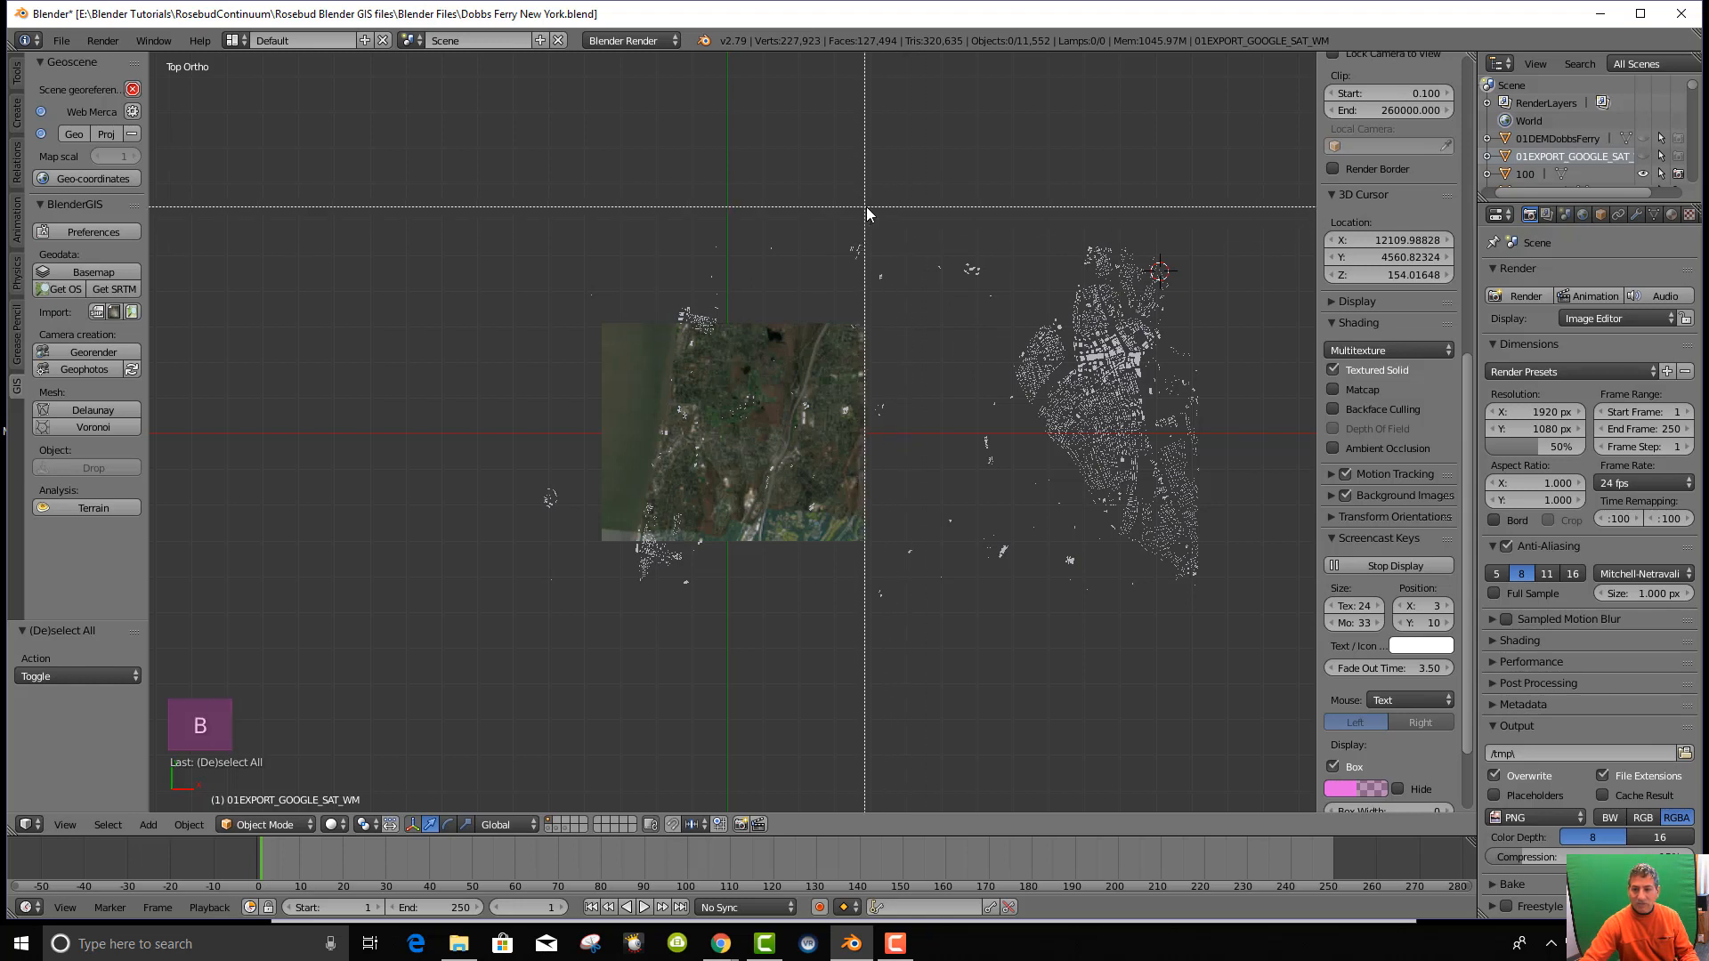
{"action": "left_click_drag", "start_coordinate": [867, 207], "coordinate": [1273, 686]}
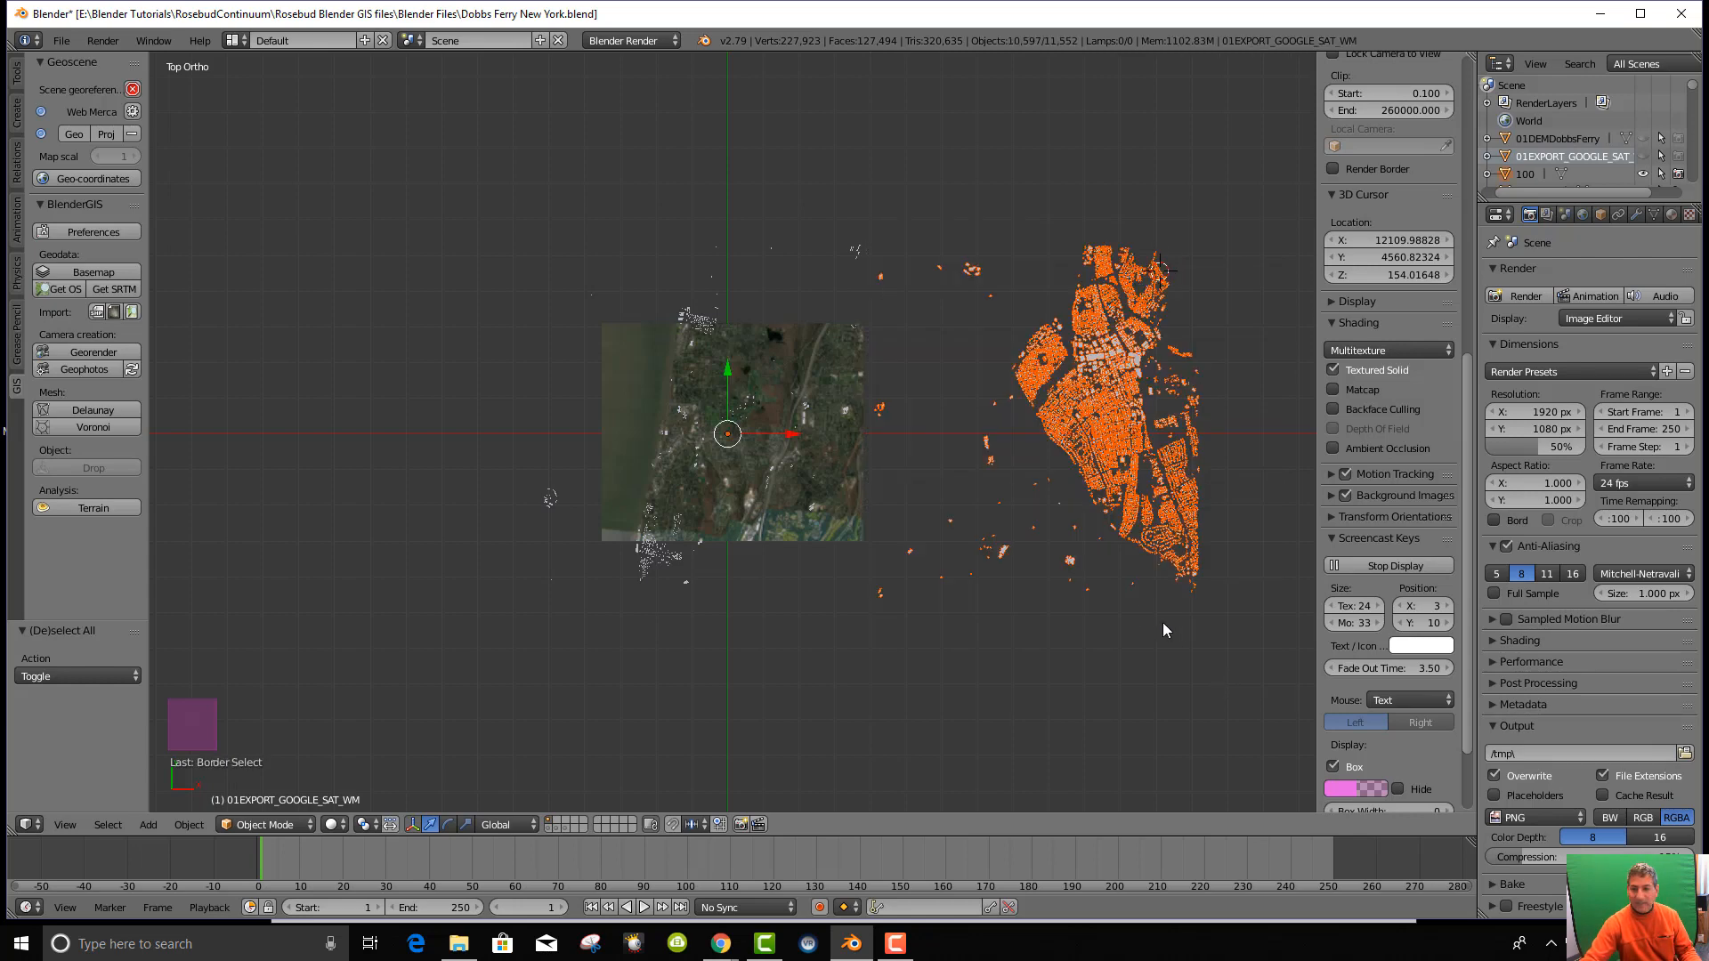
{"action": "key", "text": "x"}
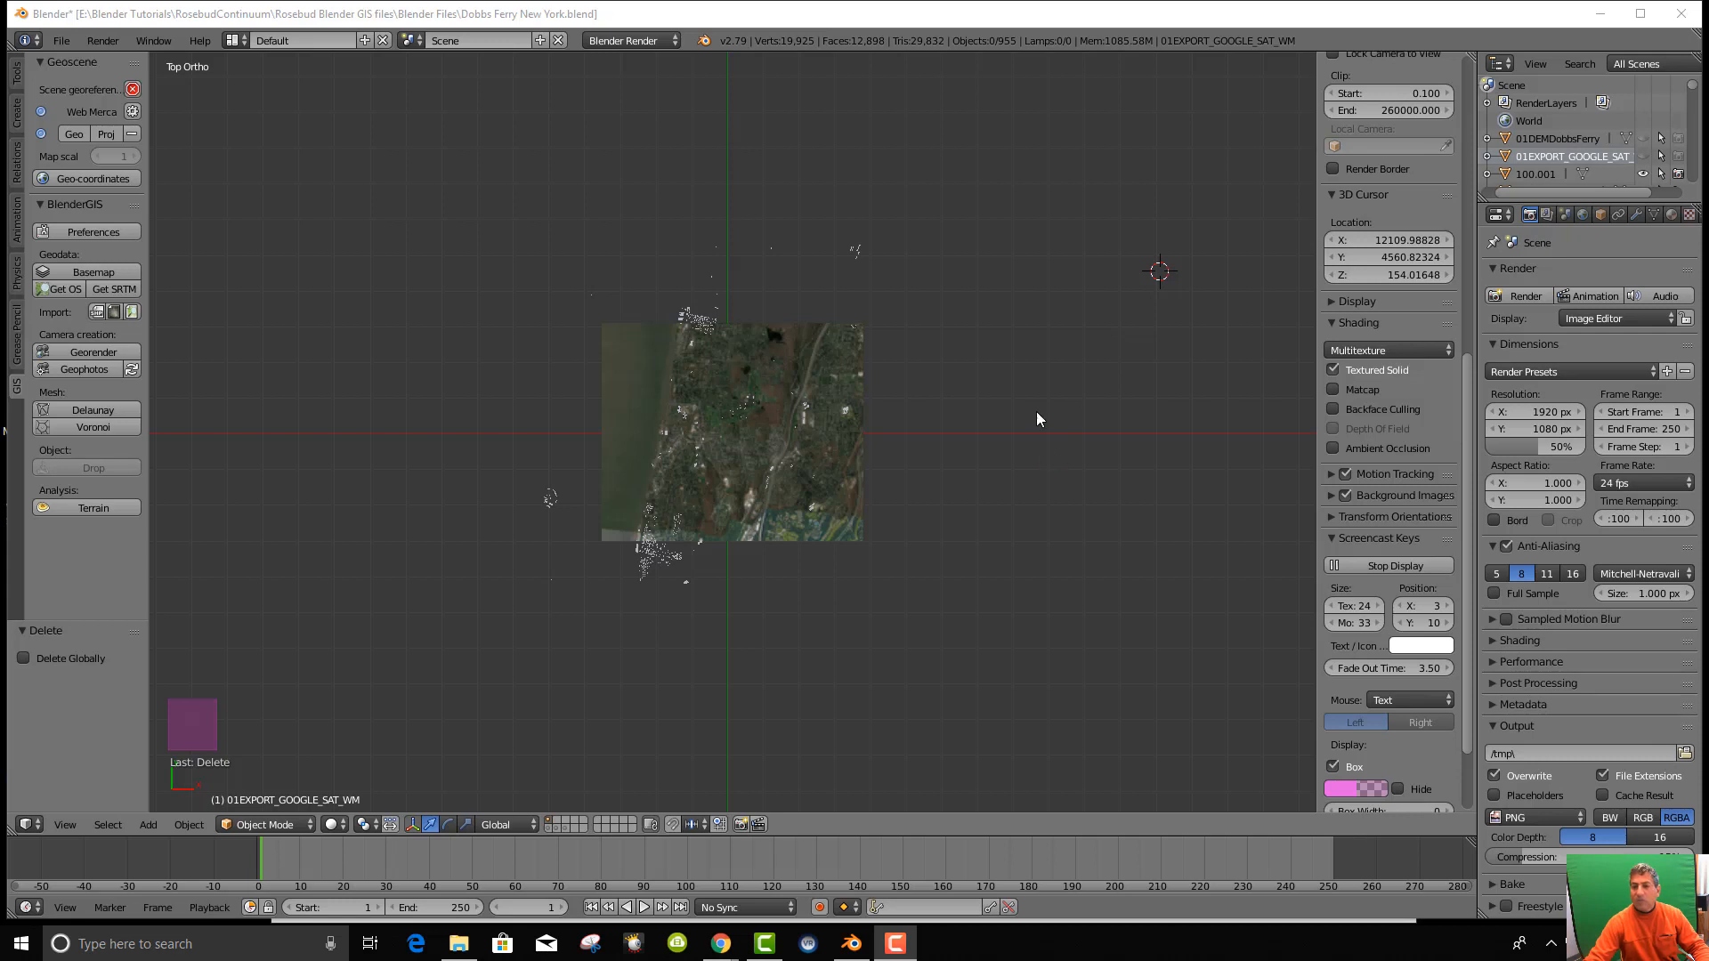
{"action": "scroll", "coordinate": [1004, 449], "scroll_direction": "up", "scroll_amount": 2}
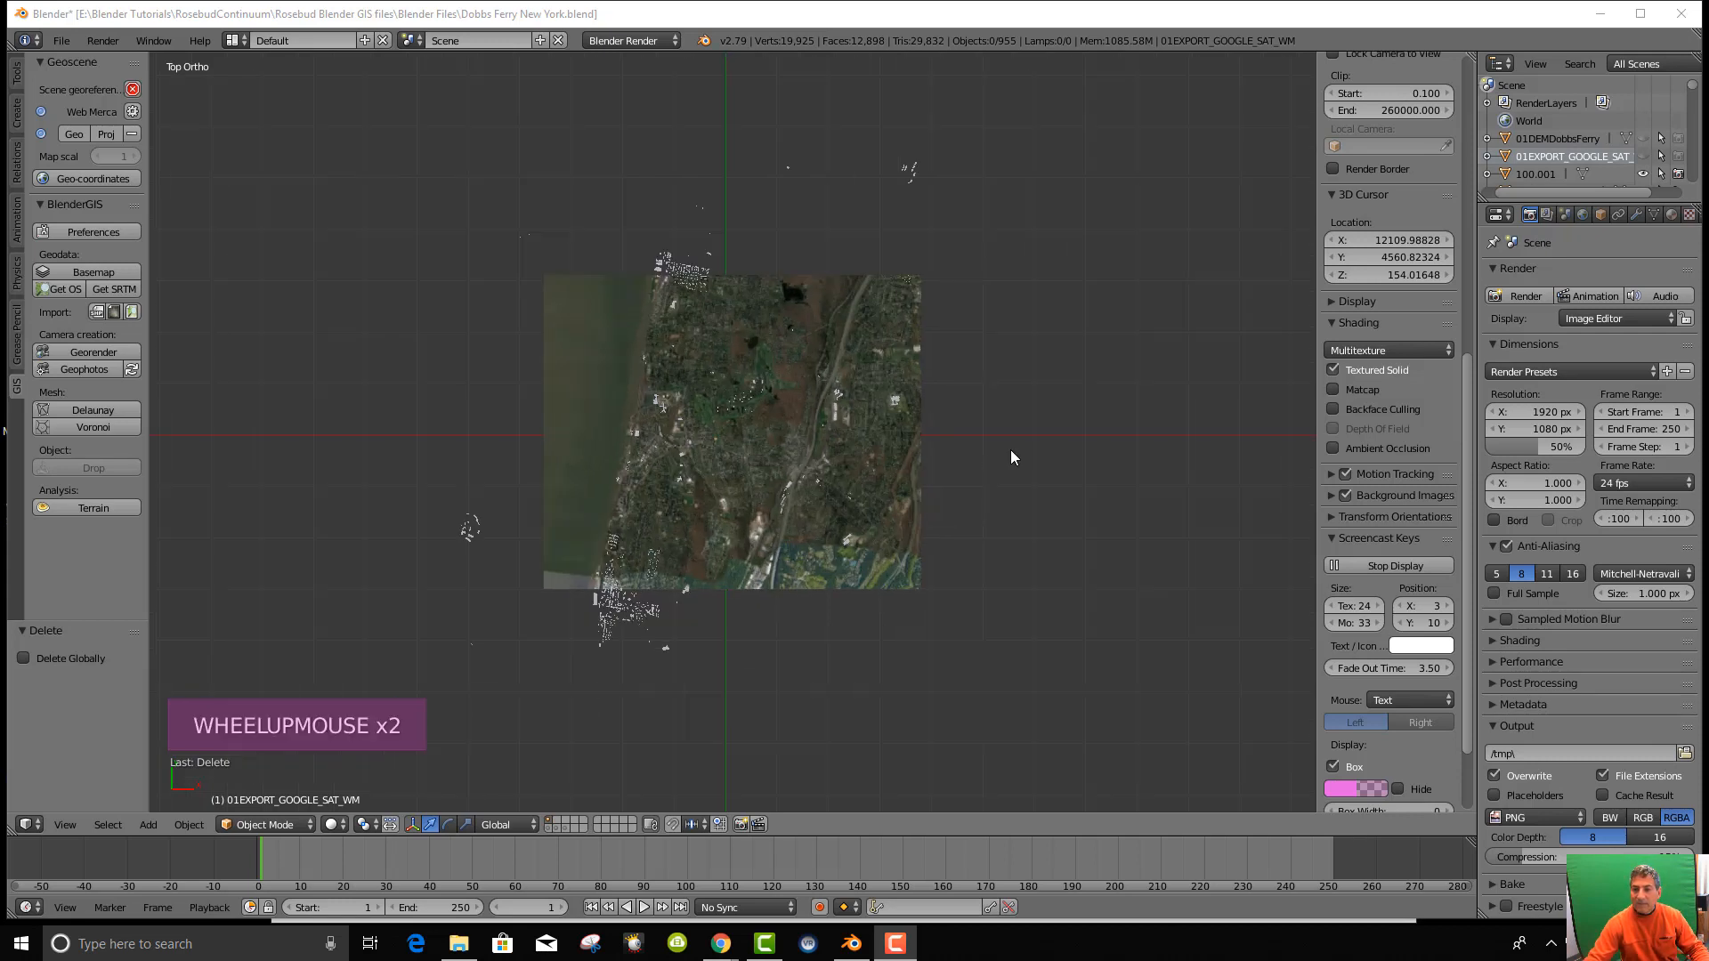
{"action": "scroll", "coordinate": [1012, 456], "scroll_direction": "down", "scroll_amount": 1}
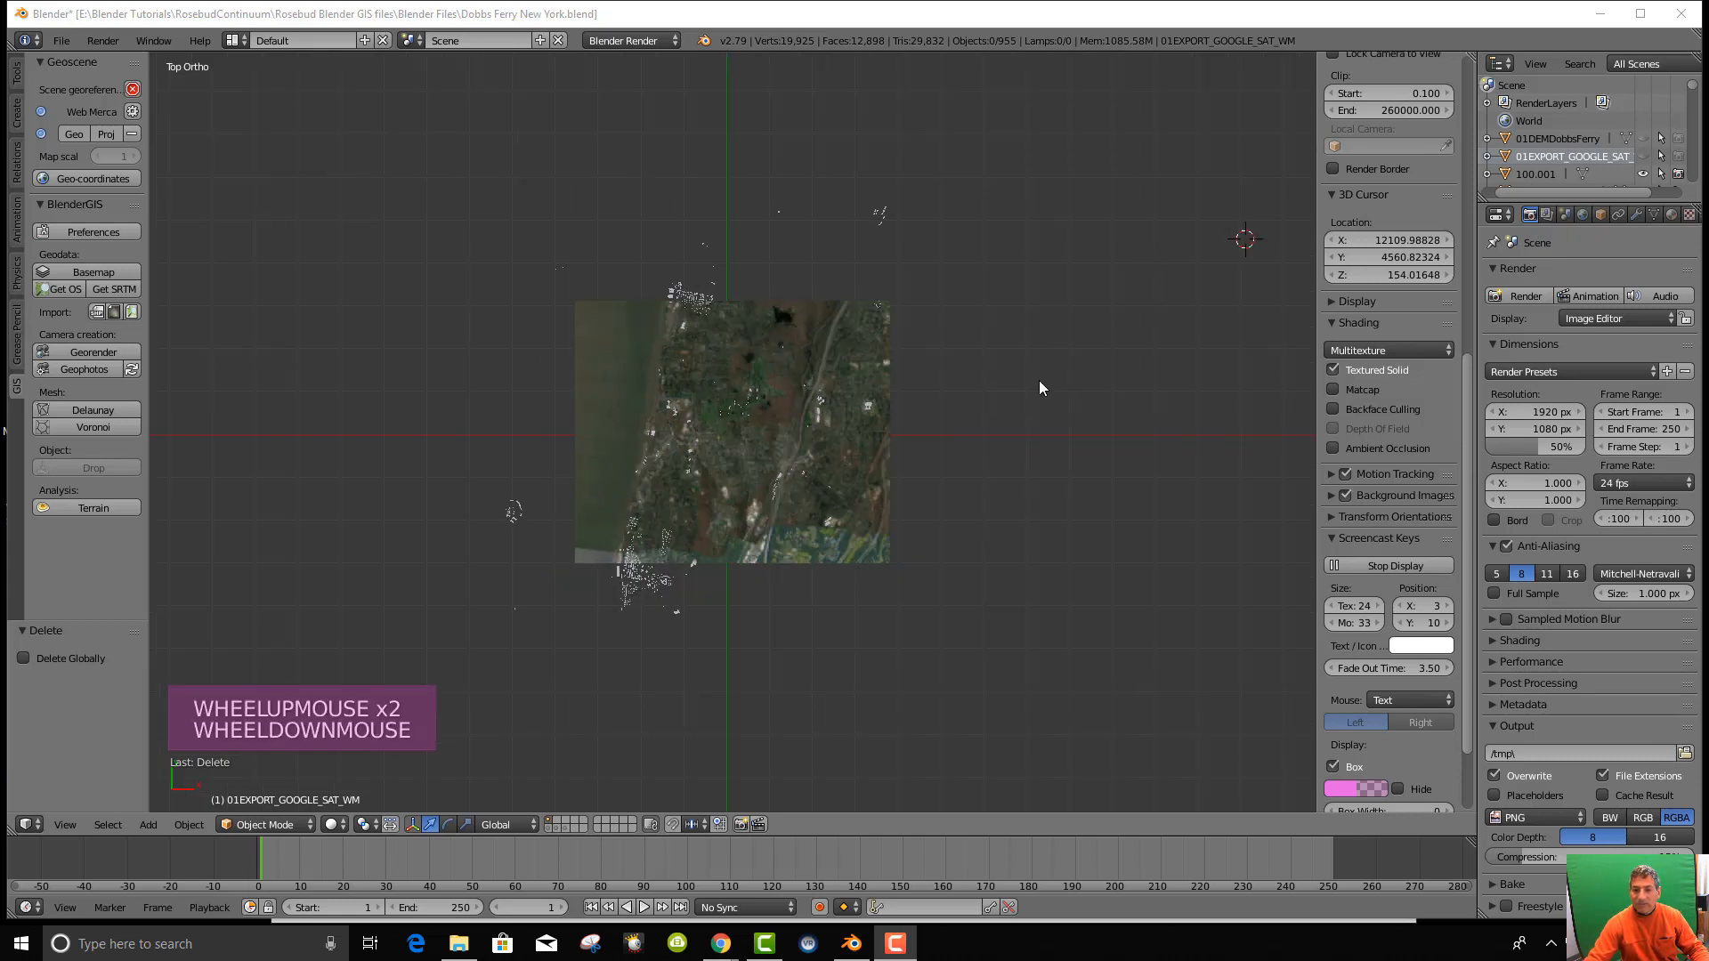
{"action": "scroll", "coordinate": [1010, 436], "scroll_direction": "up", "scroll_amount": 2}
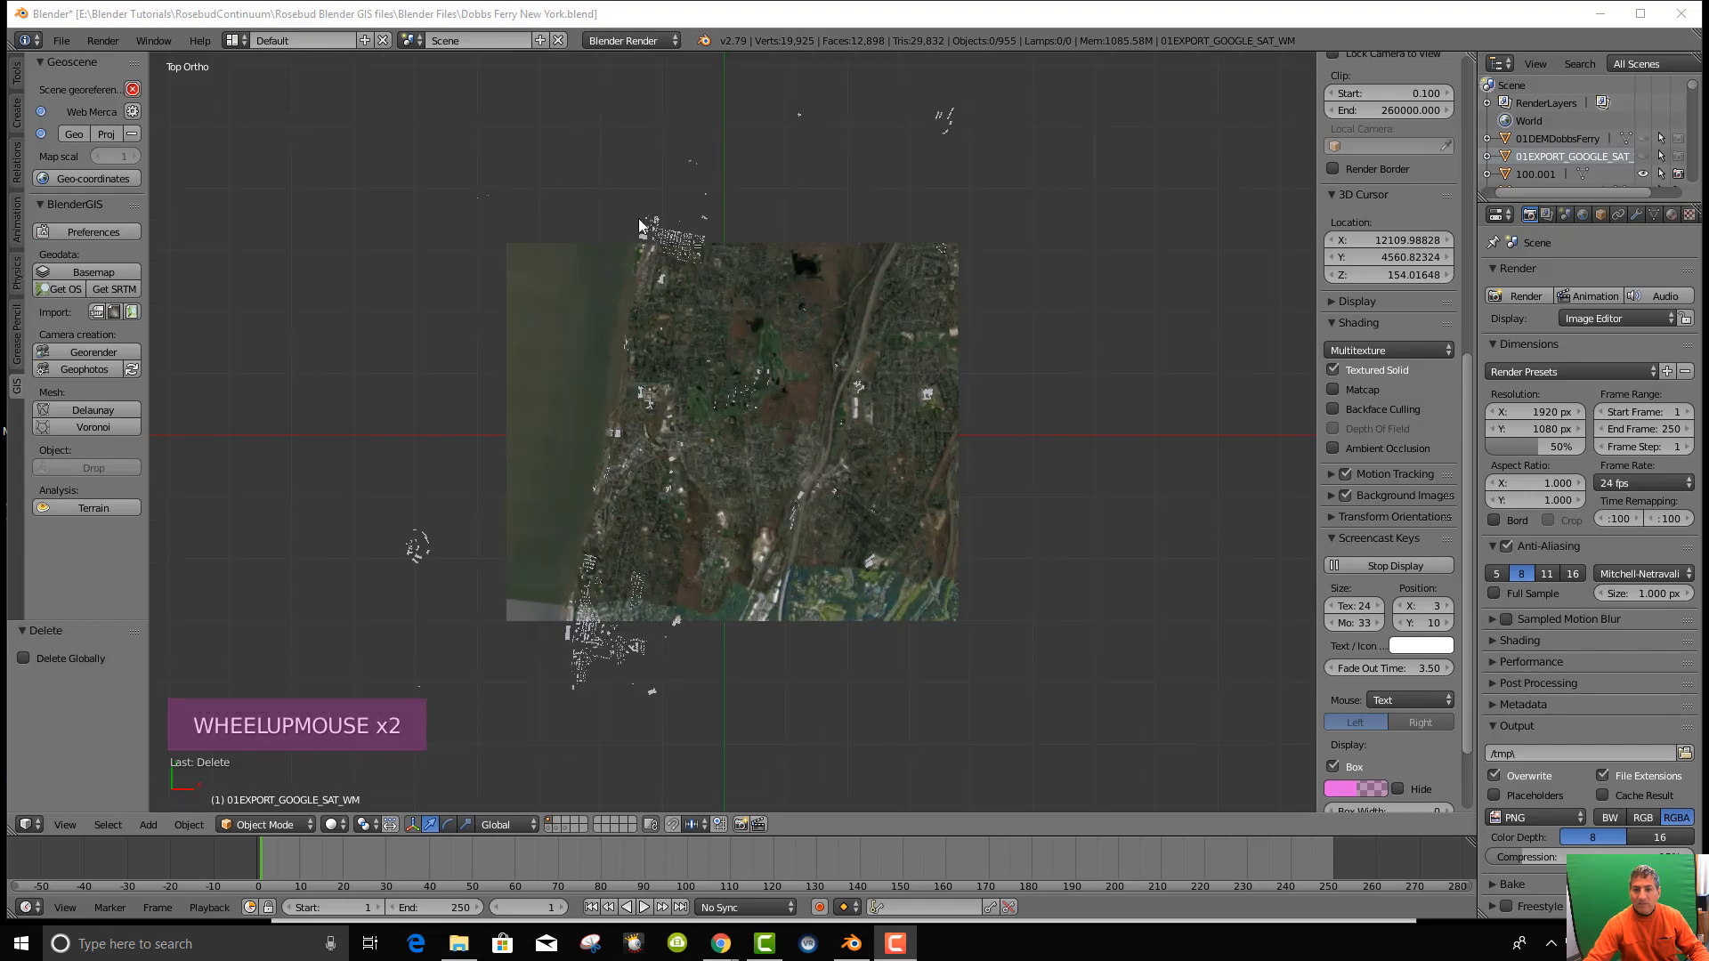
{"action": "scroll", "coordinate": [889, 326], "scroll_direction": "up", "scroll_amount": 4}
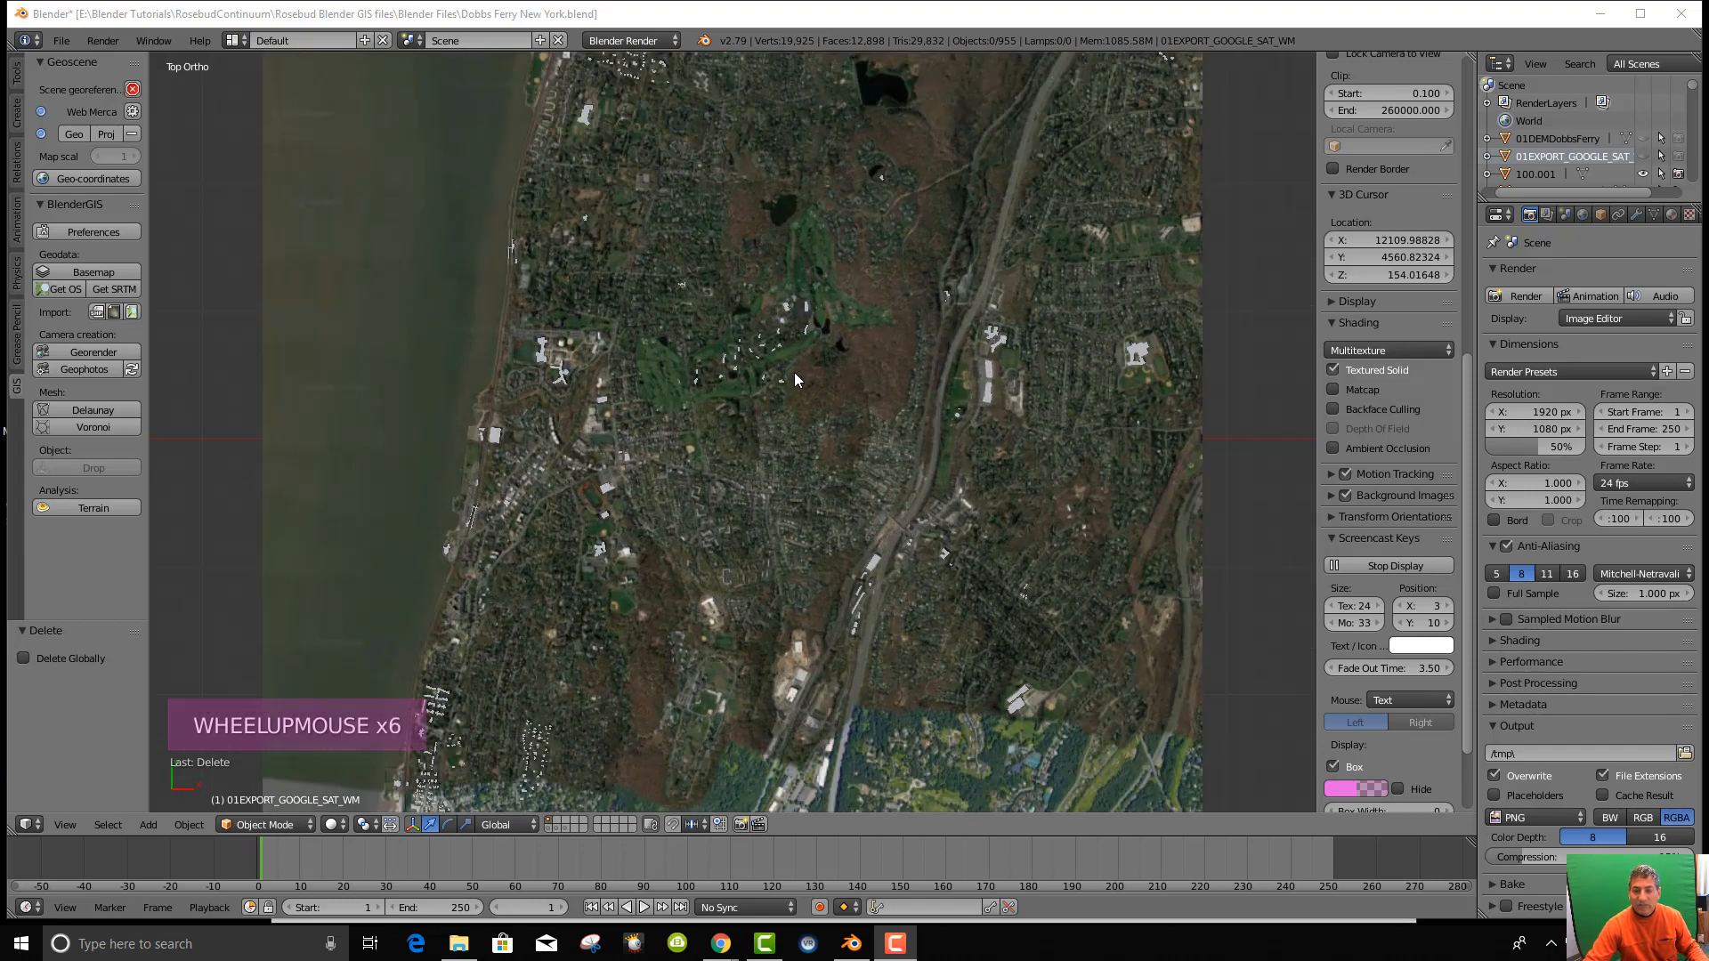
{"action": "scroll", "coordinate": [757, 418], "scroll_direction": "up", "scroll_amount": 5}
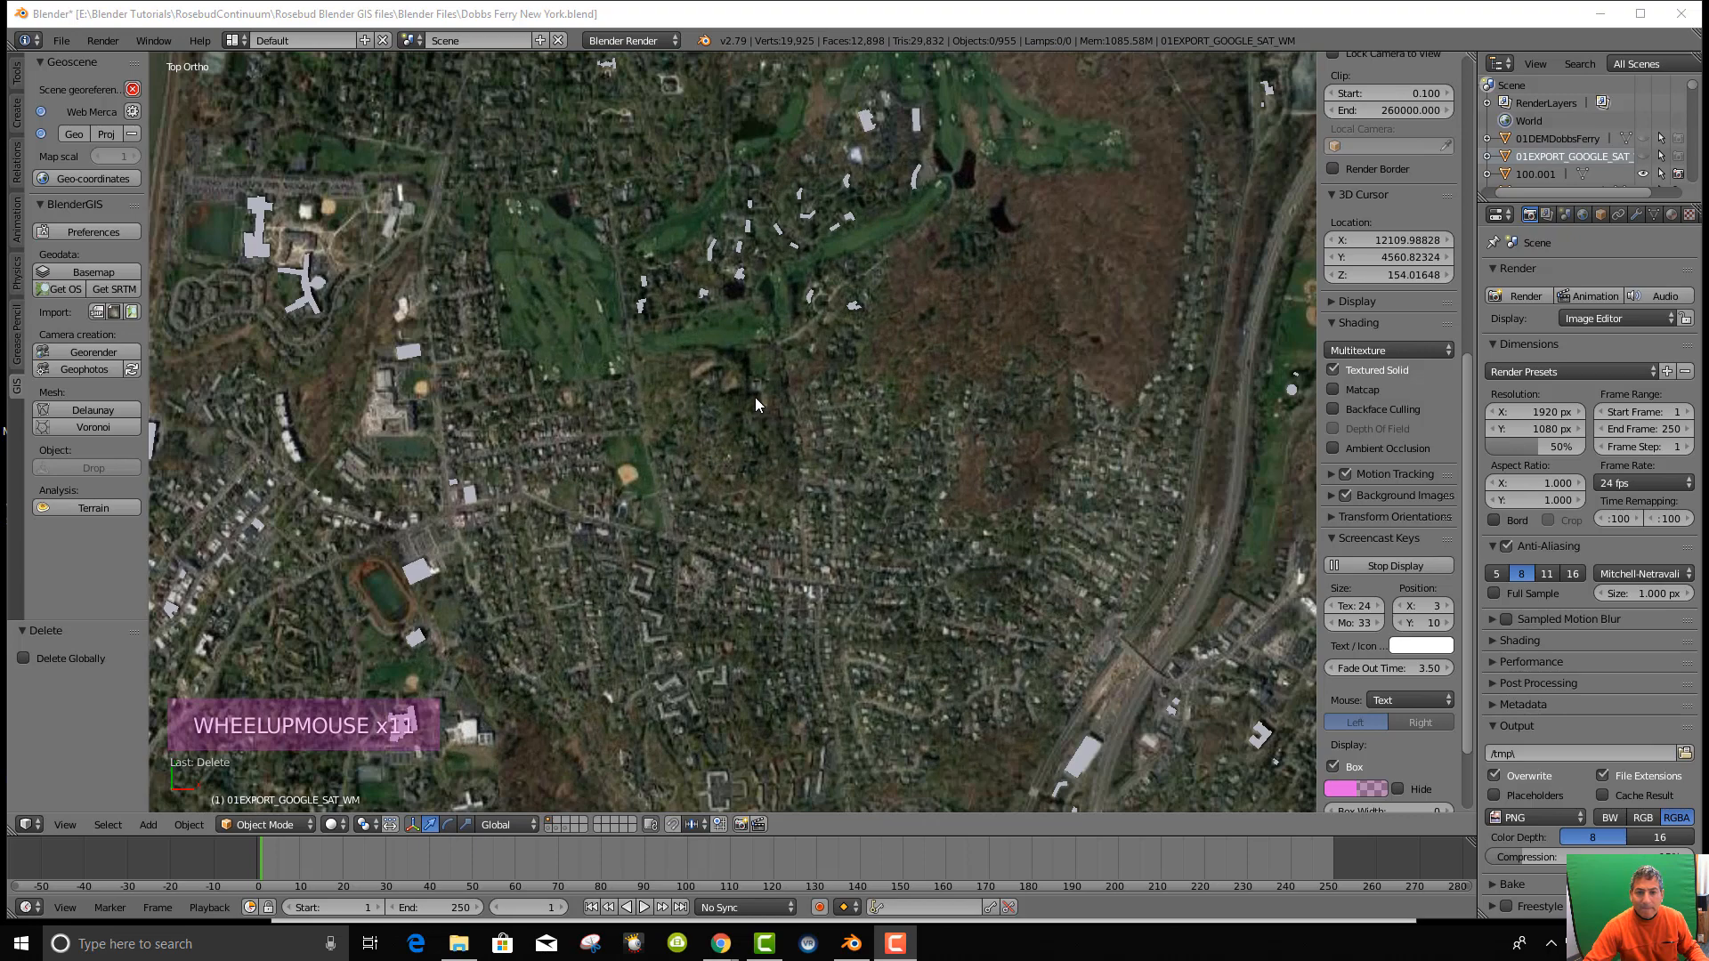
{"action": "scroll", "coordinate": [755, 403], "scroll_direction": "down", "scroll_amount": 4}
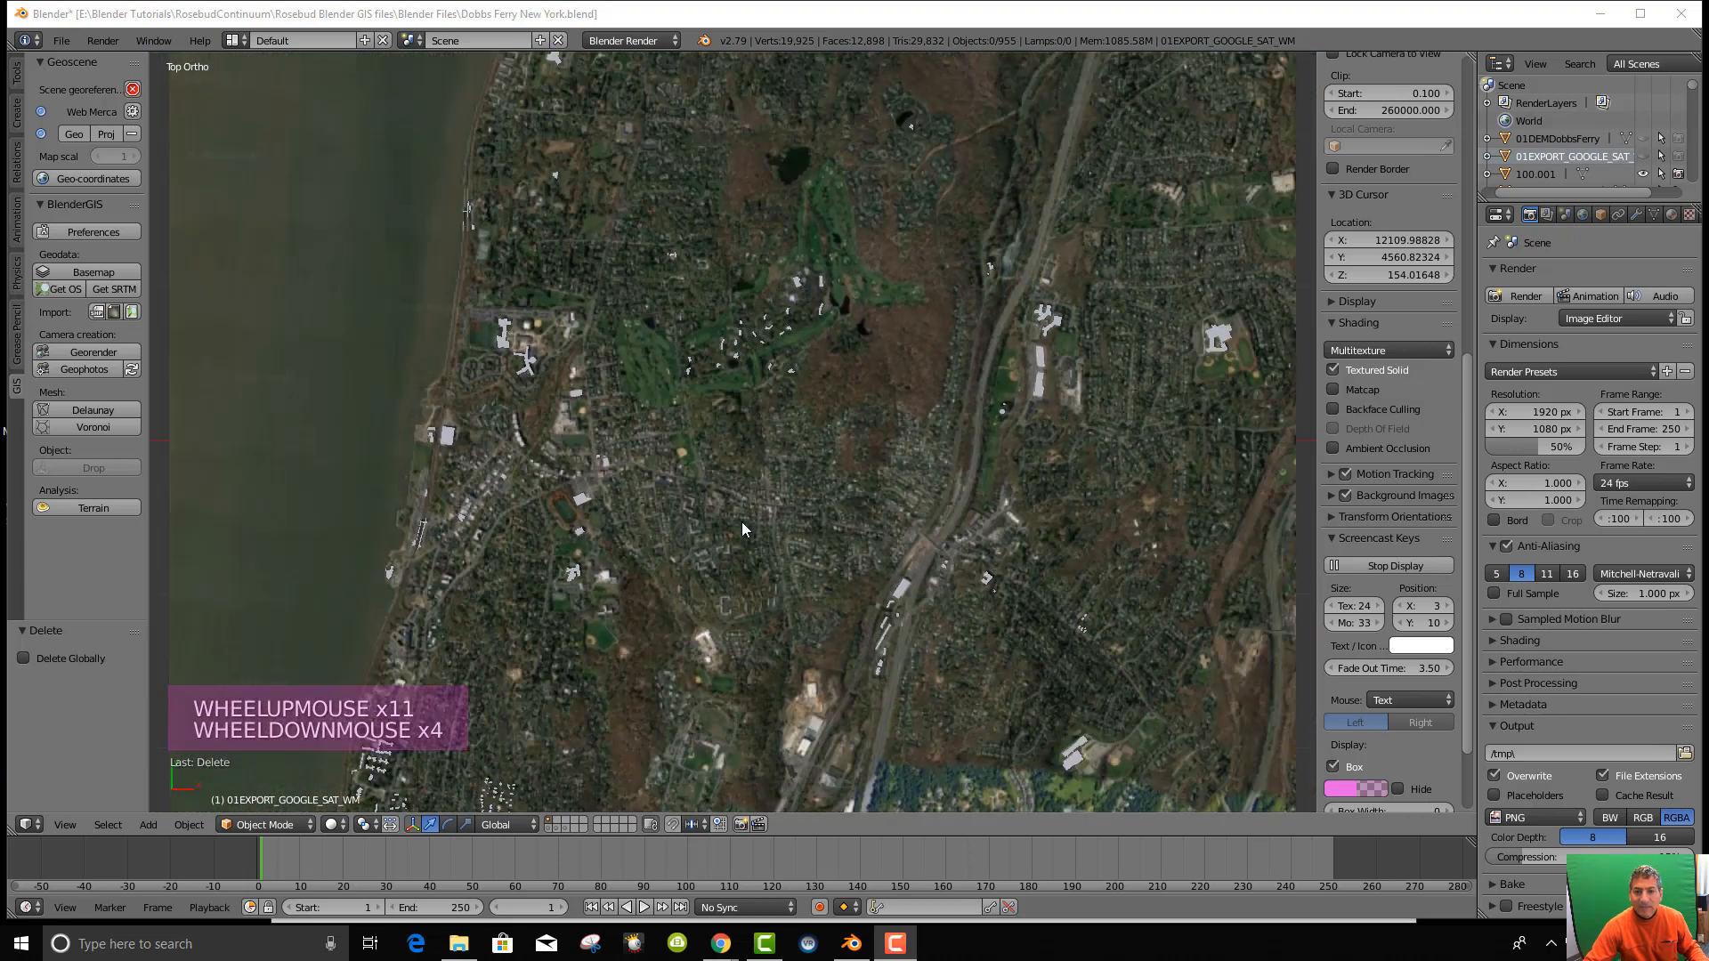
{"action": "middle_click_drag", "start_coordinate": [743, 528], "coordinate": [760, 395]}
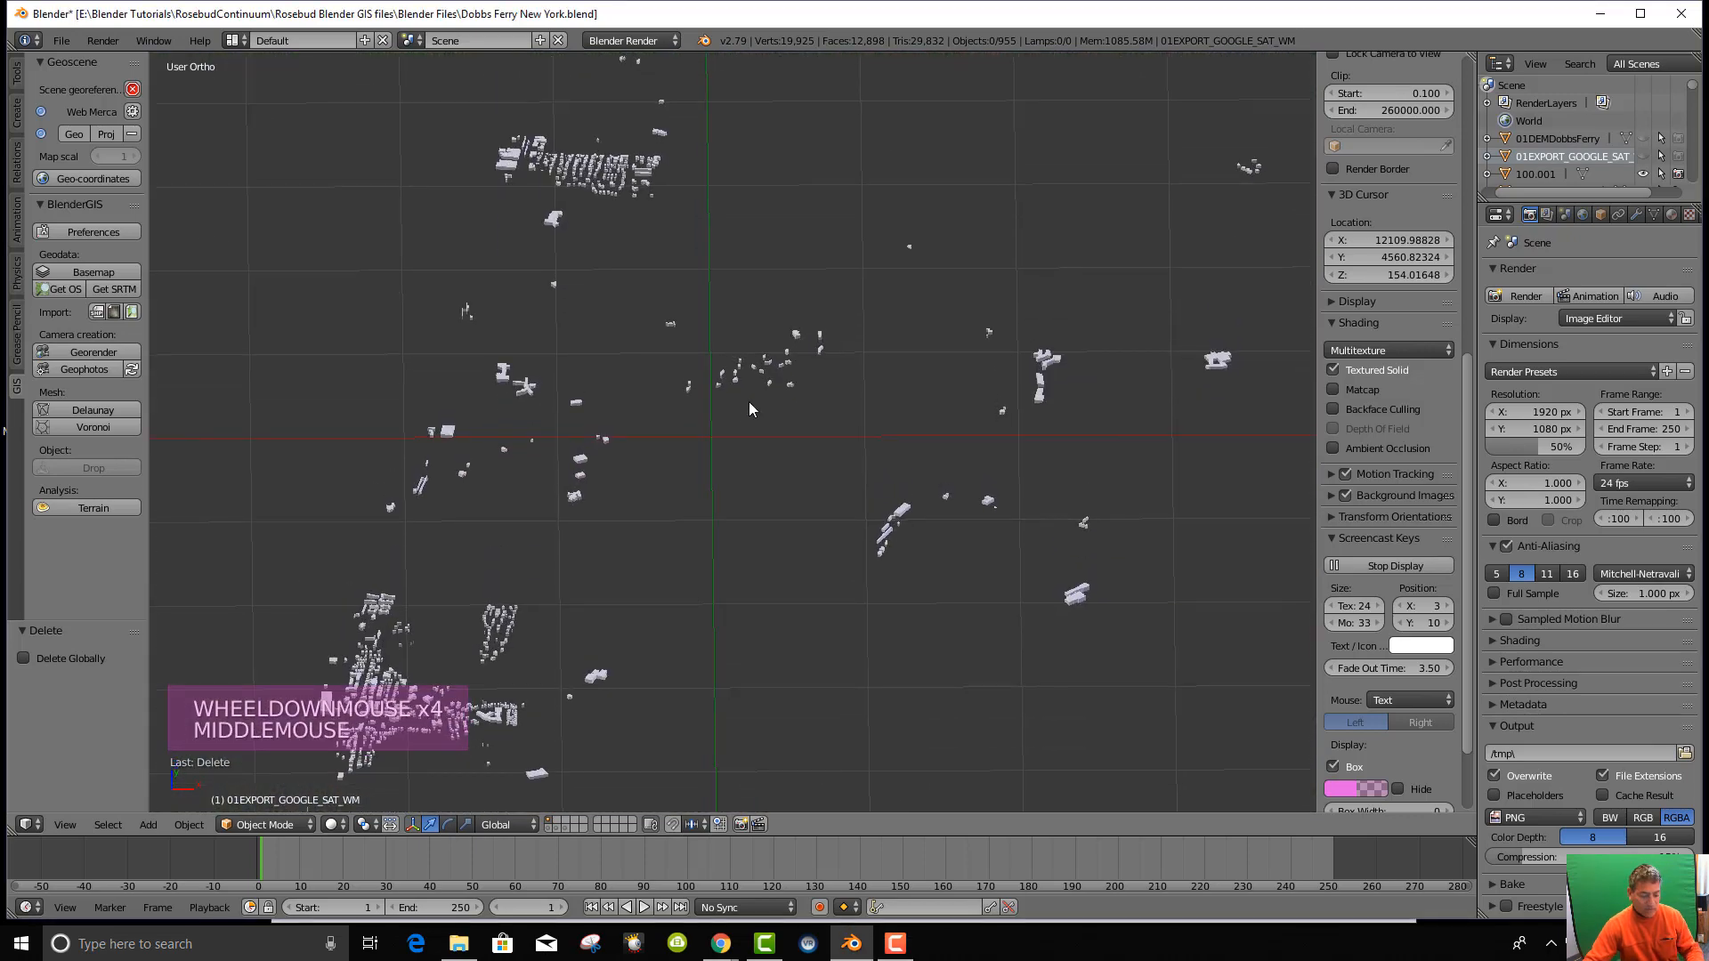
{"action": "key", "text": "KP_7"}
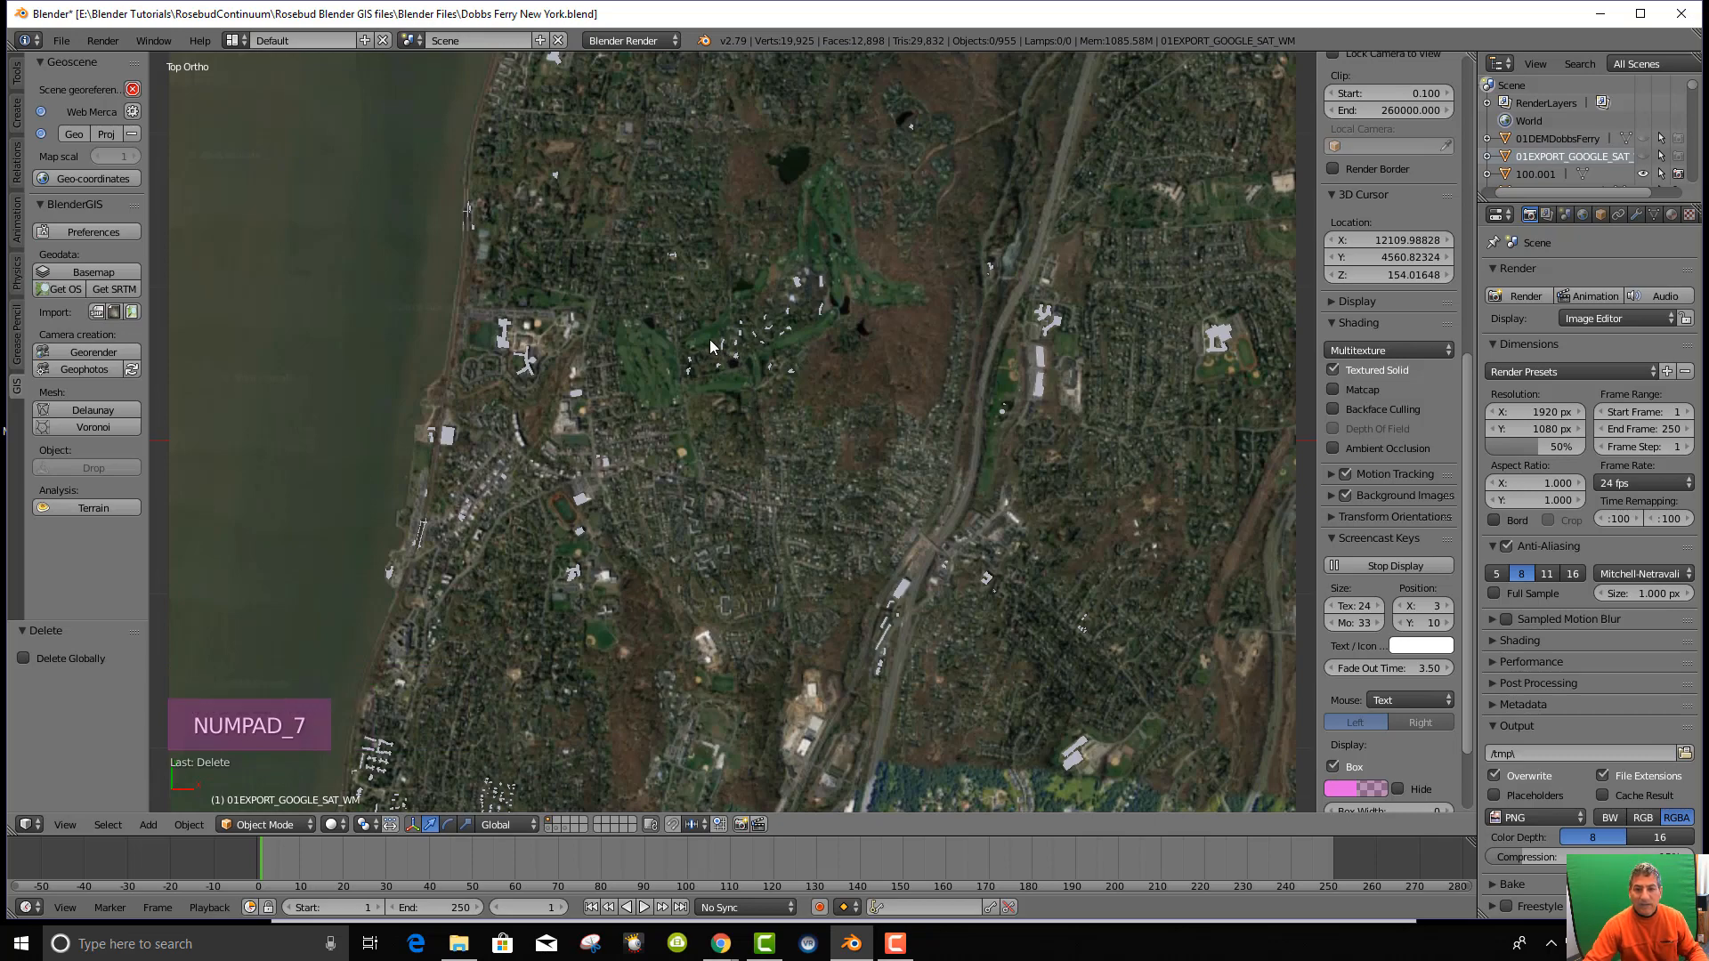
{"action": "scroll", "coordinate": [657, 342], "scroll_direction": "up", "scroll_amount": 4}
{"action": "scroll", "coordinate": [655, 334], "scroll_direction": "down", "scroll_amount": 7}
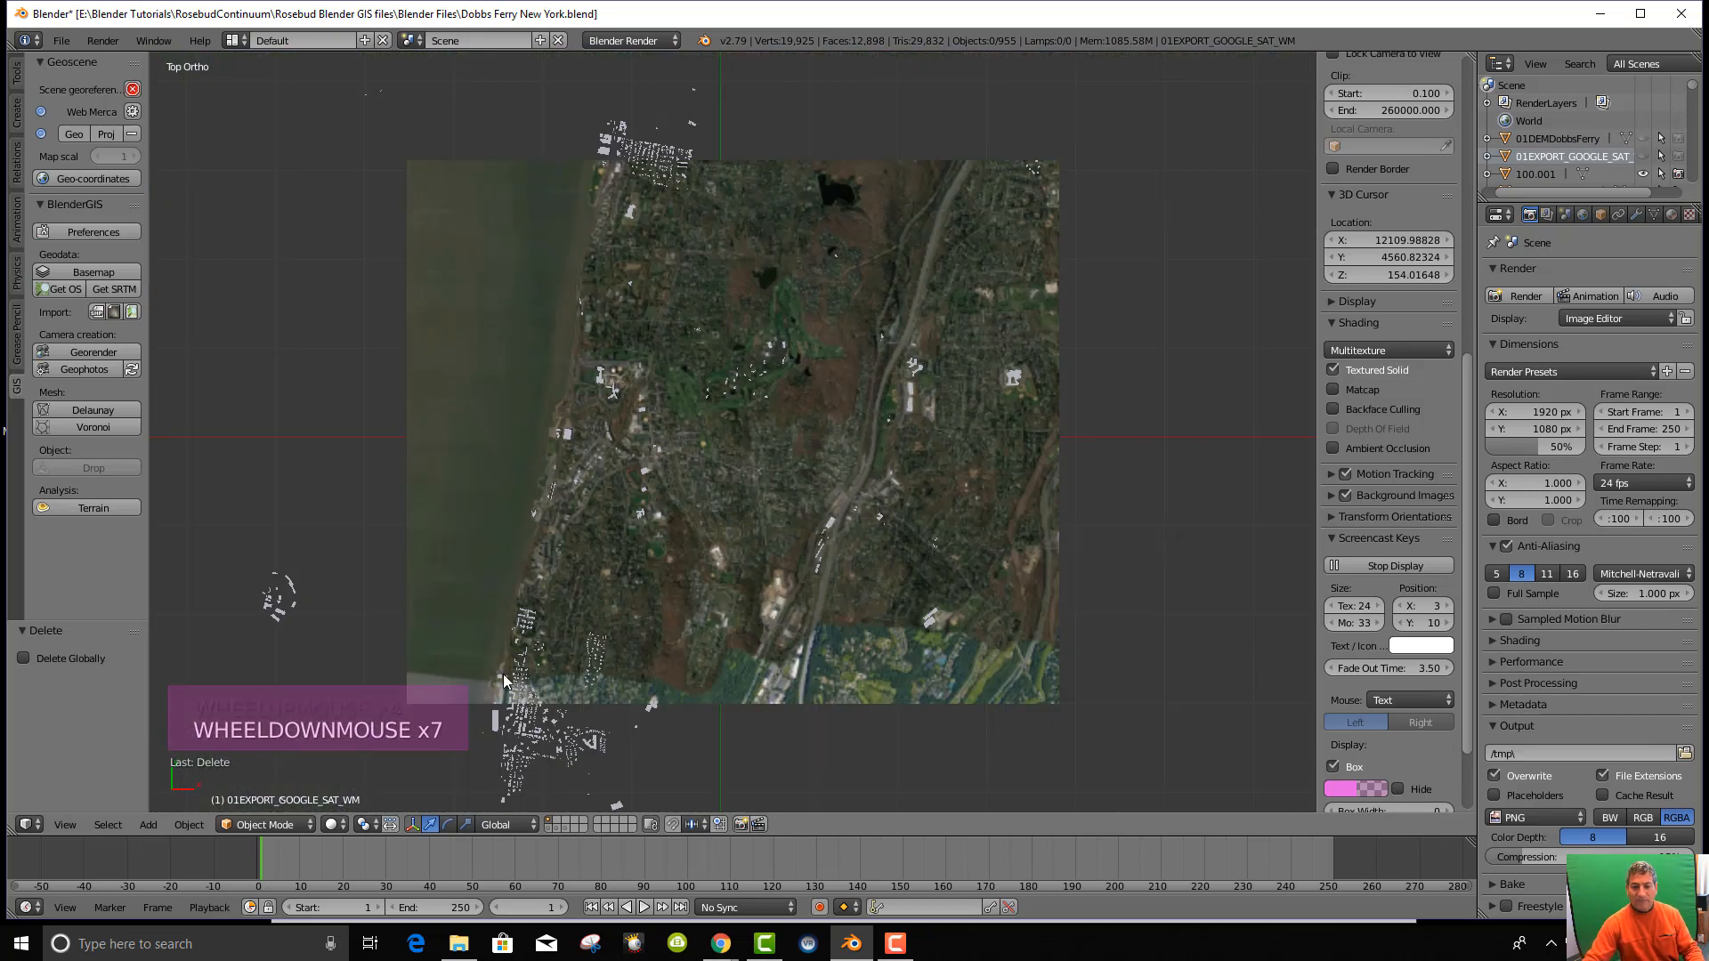
{"action": "scroll", "coordinate": [703, 660], "scroll_direction": "down", "scroll_amount": 1}
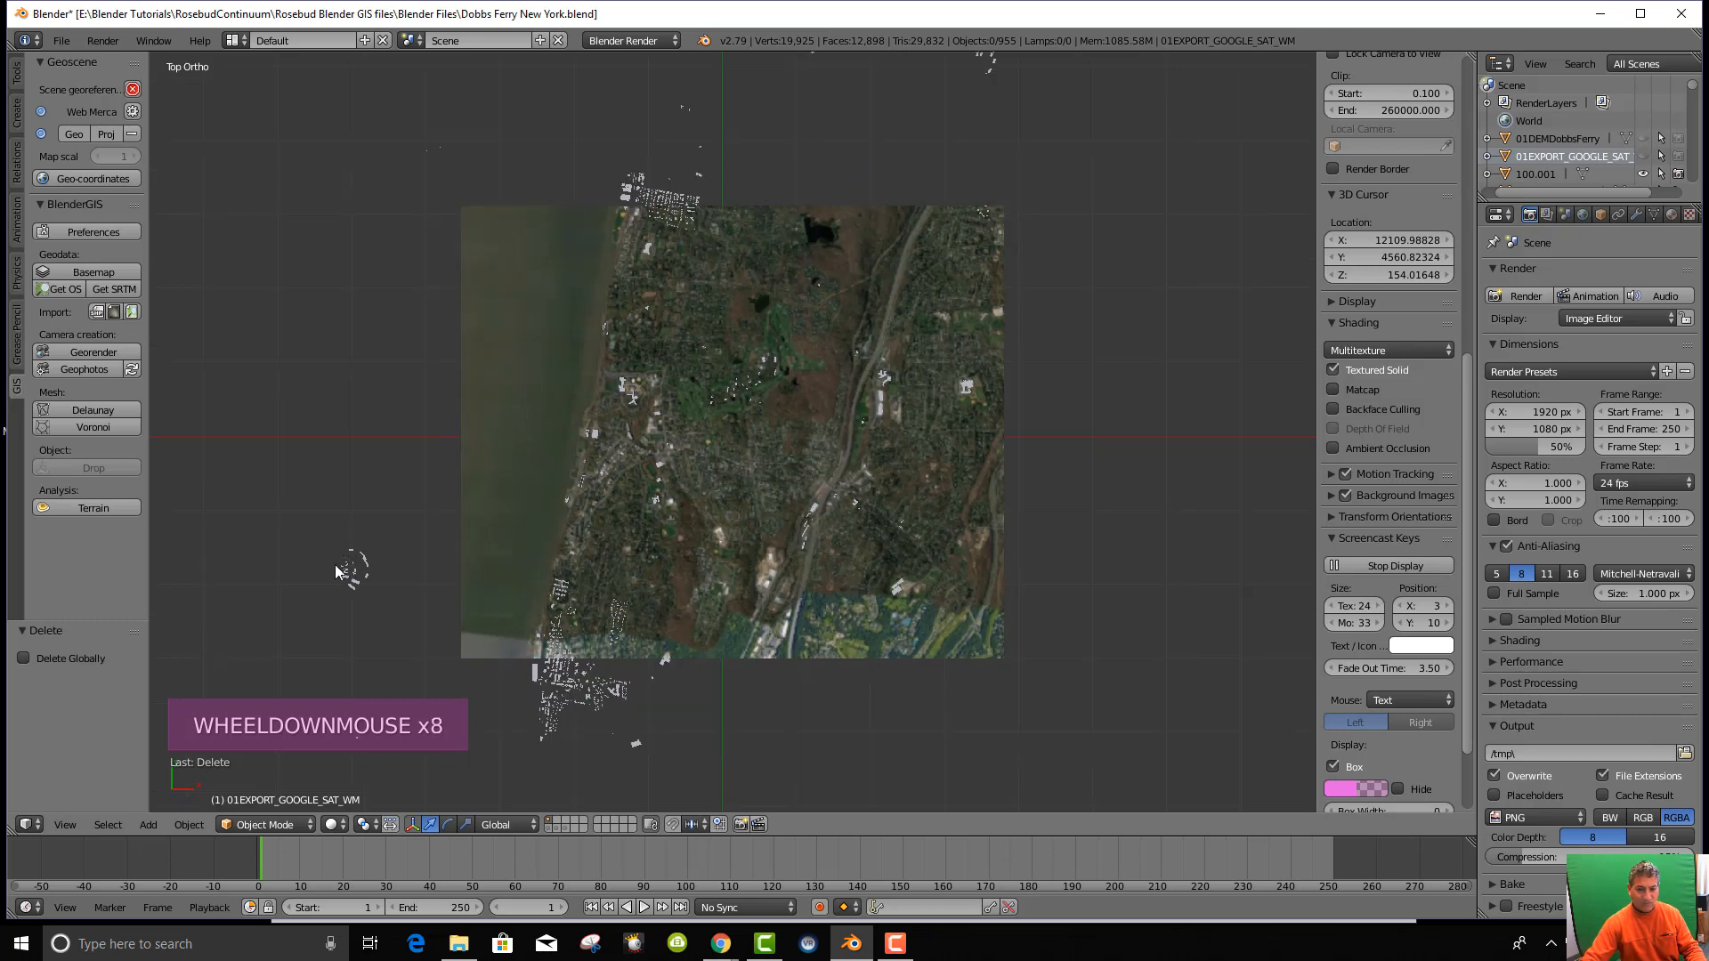
Box-select and delete the small stray object west of the image.
{"action": "key", "text": "b"}
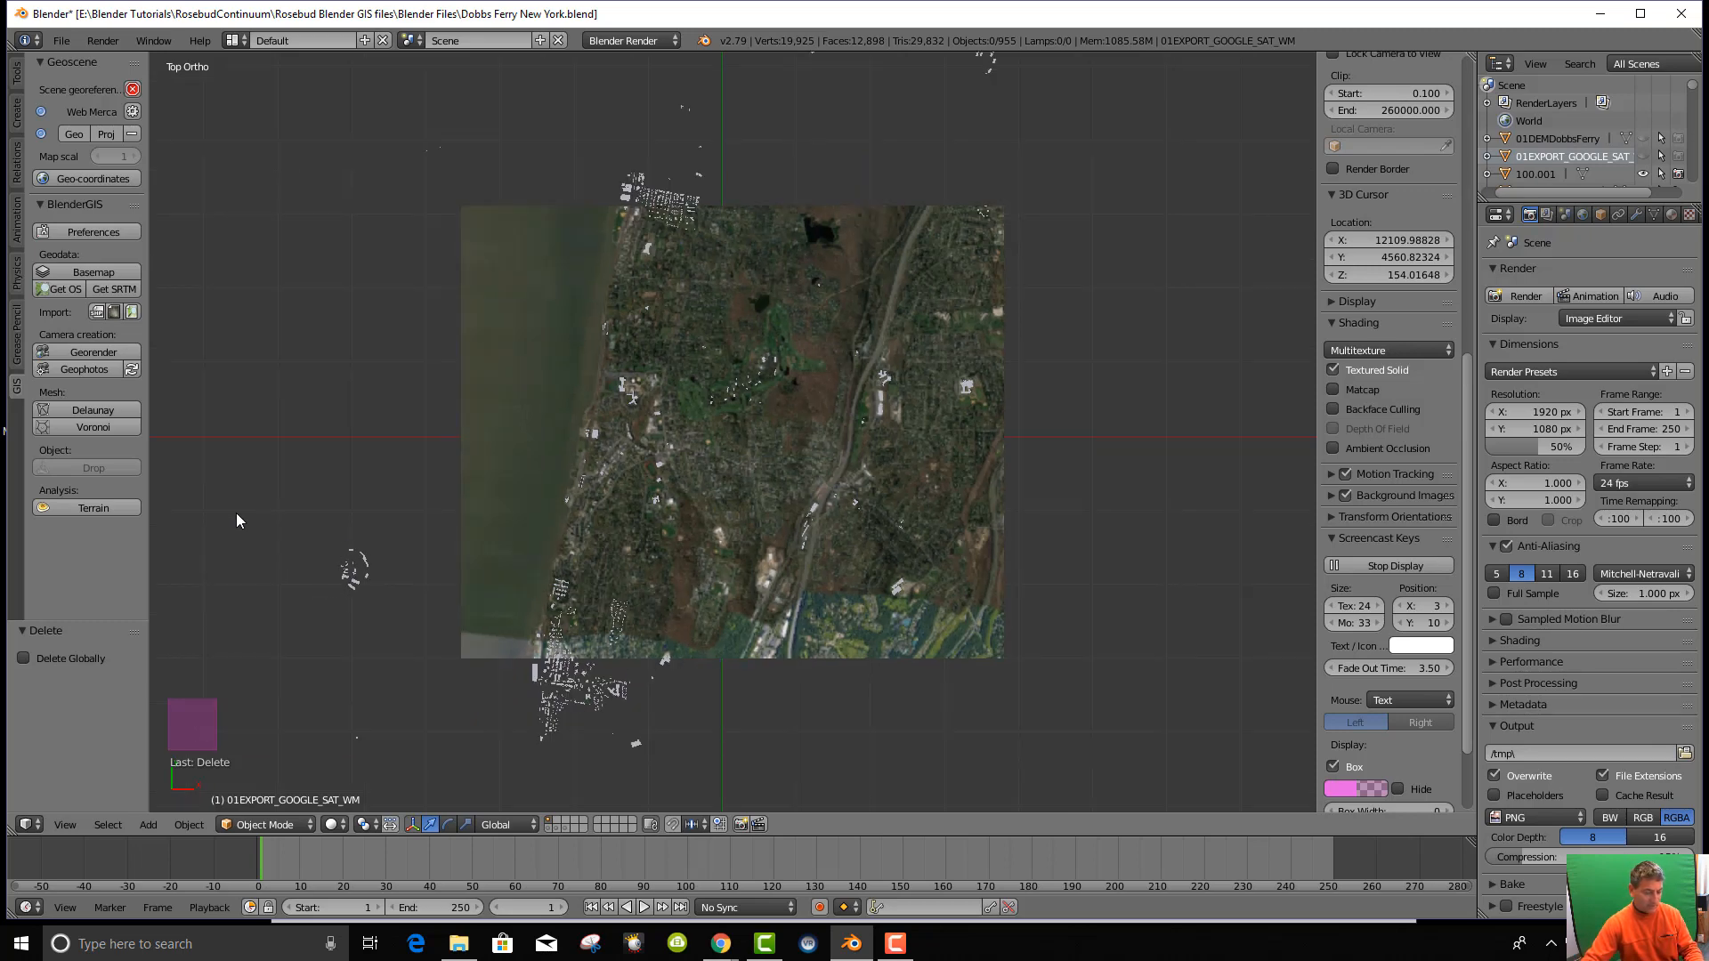
{"action": "left_click_drag", "start_coordinate": [250, 500], "coordinate": [406, 618]}
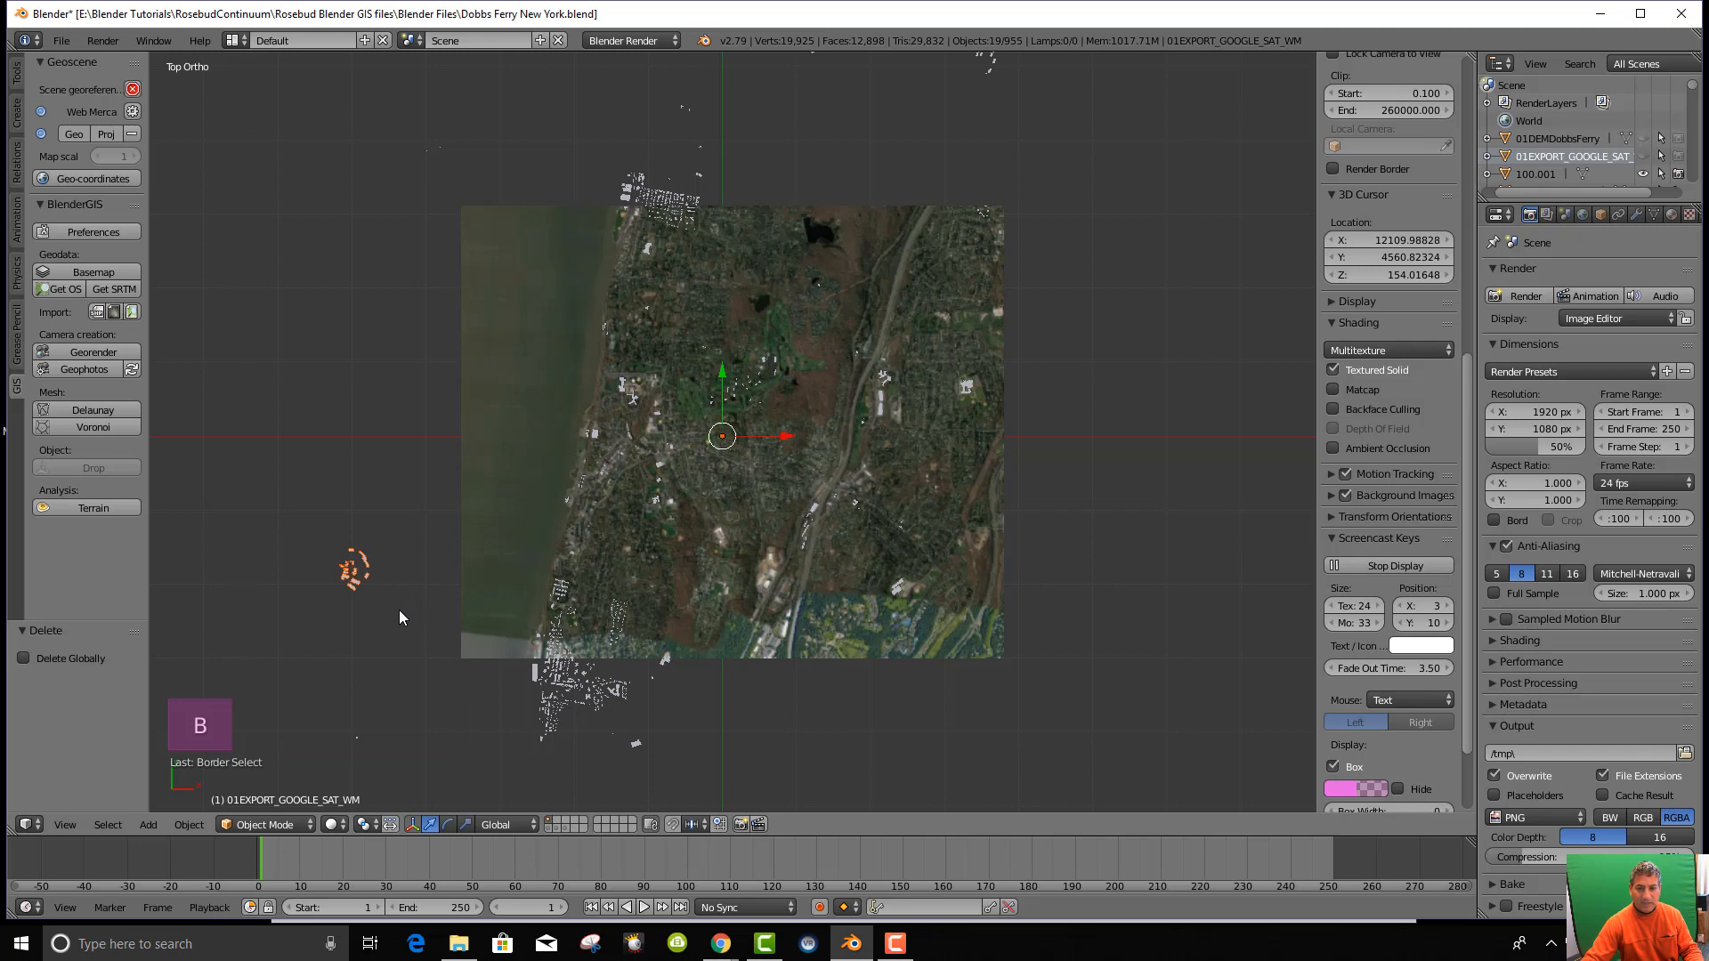
{"action": "key", "text": "x"}
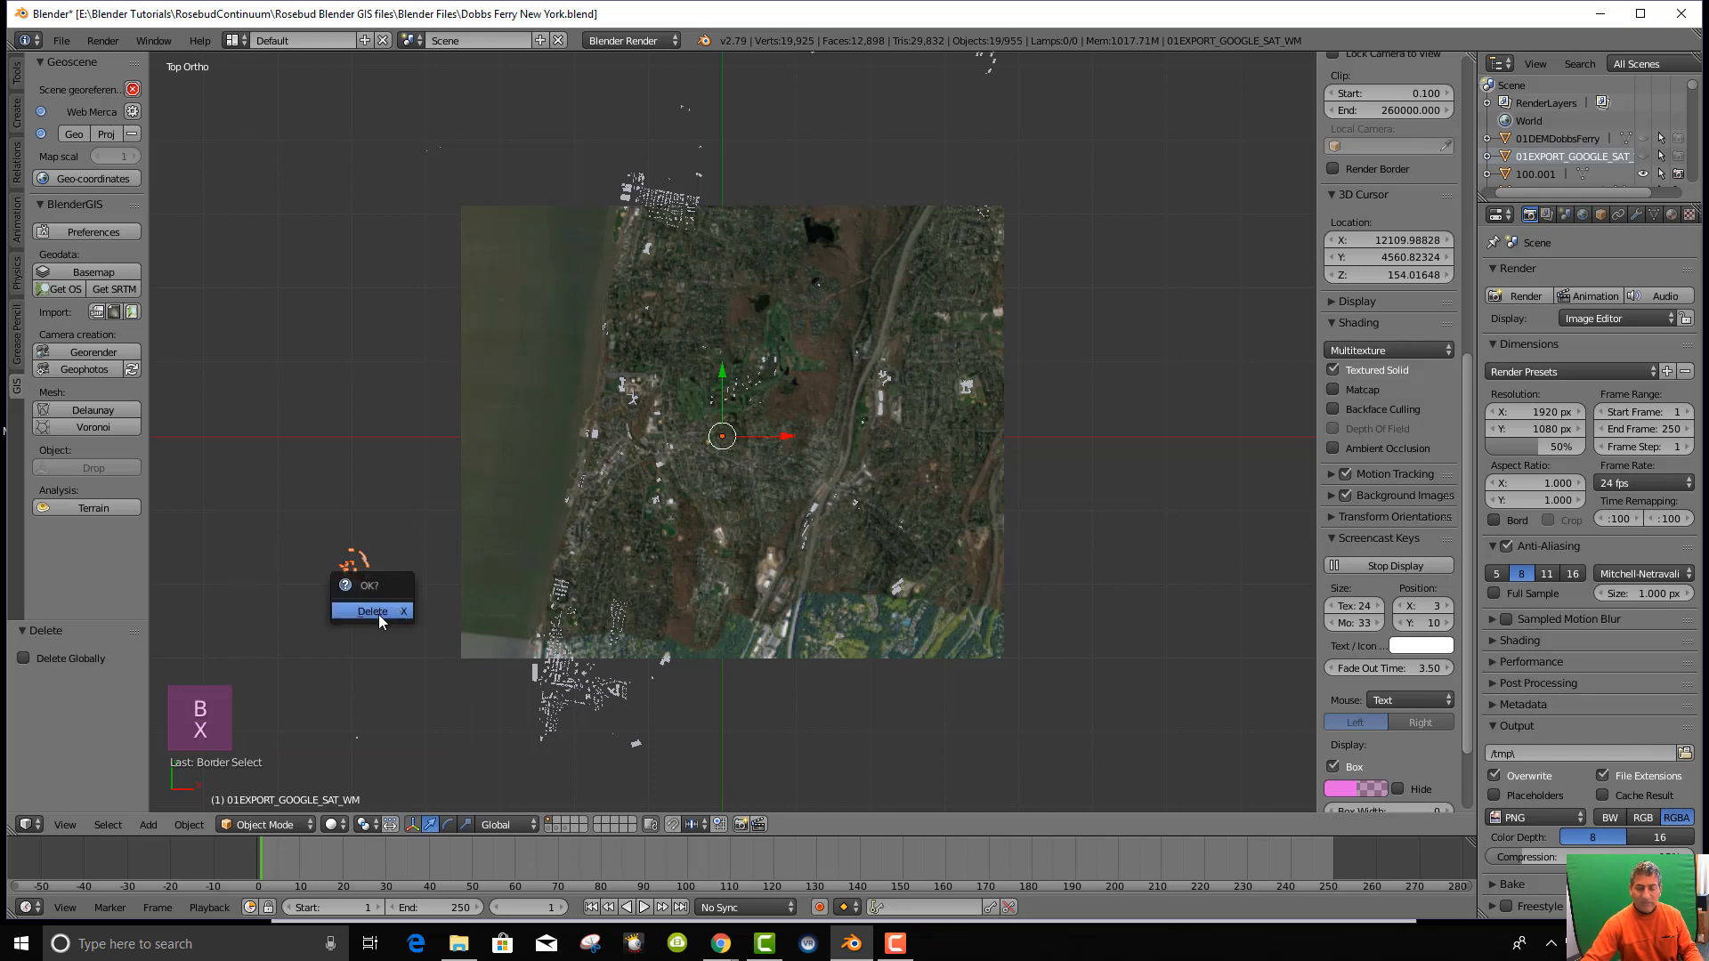
{"action": "left_click", "coordinate": [364, 611]}
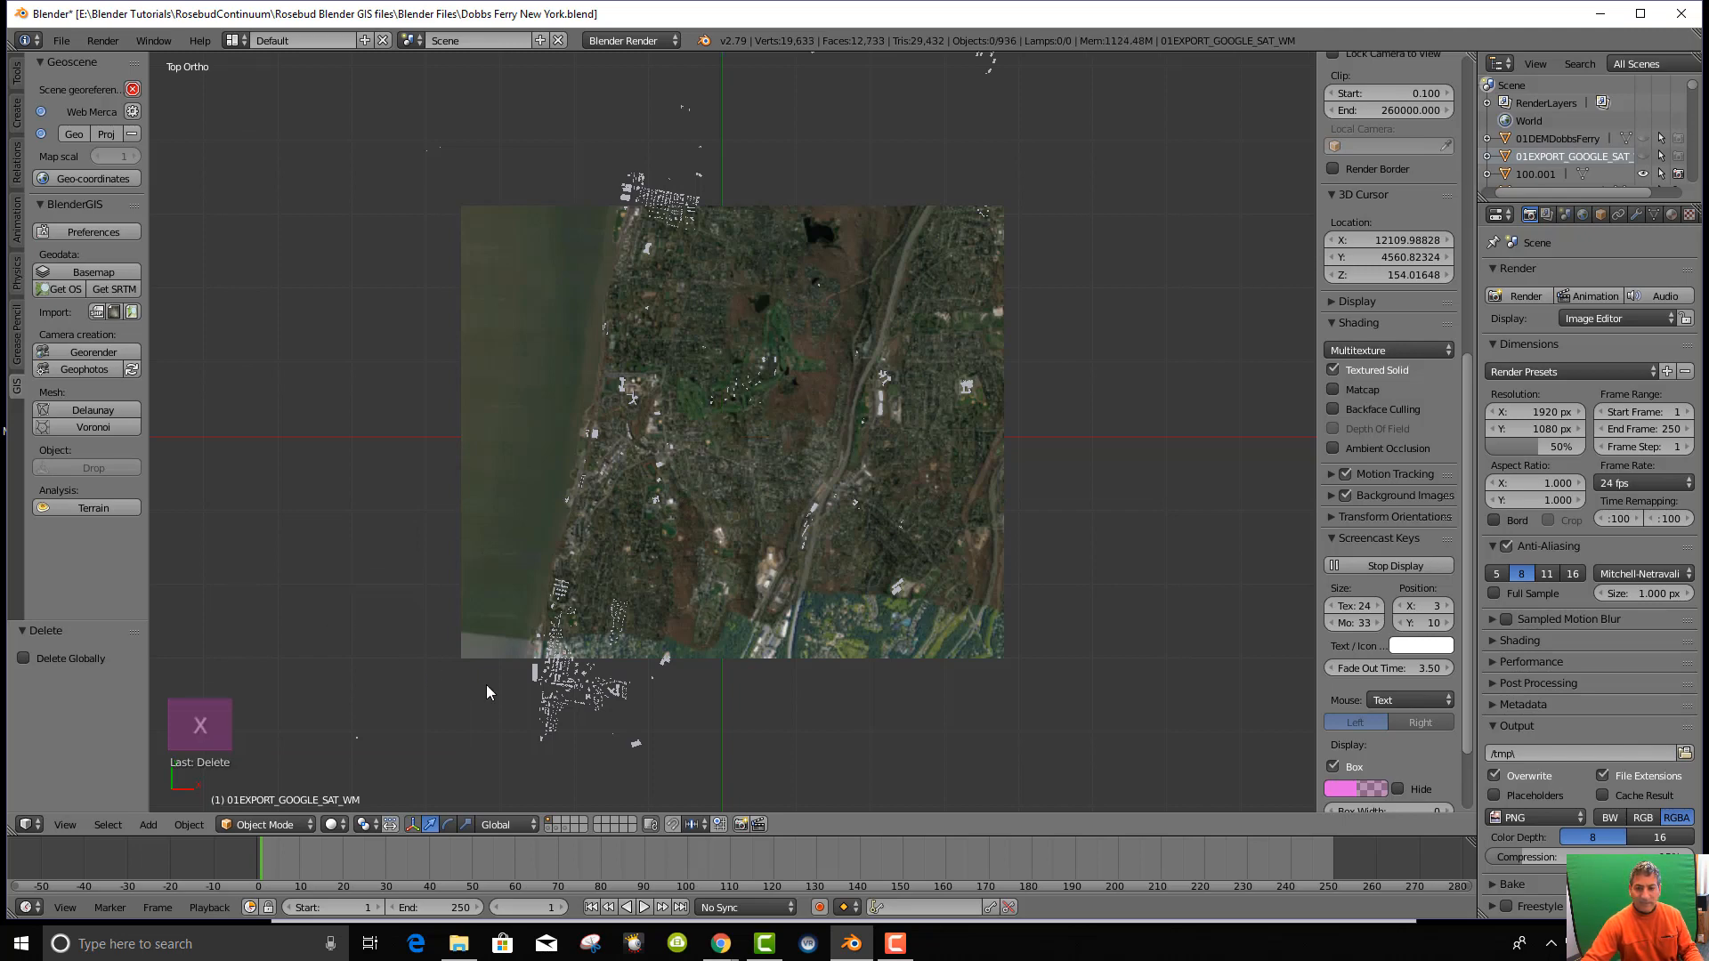
Box-select and delete the building cluster south of the image.
{"action": "key", "text": "b"}
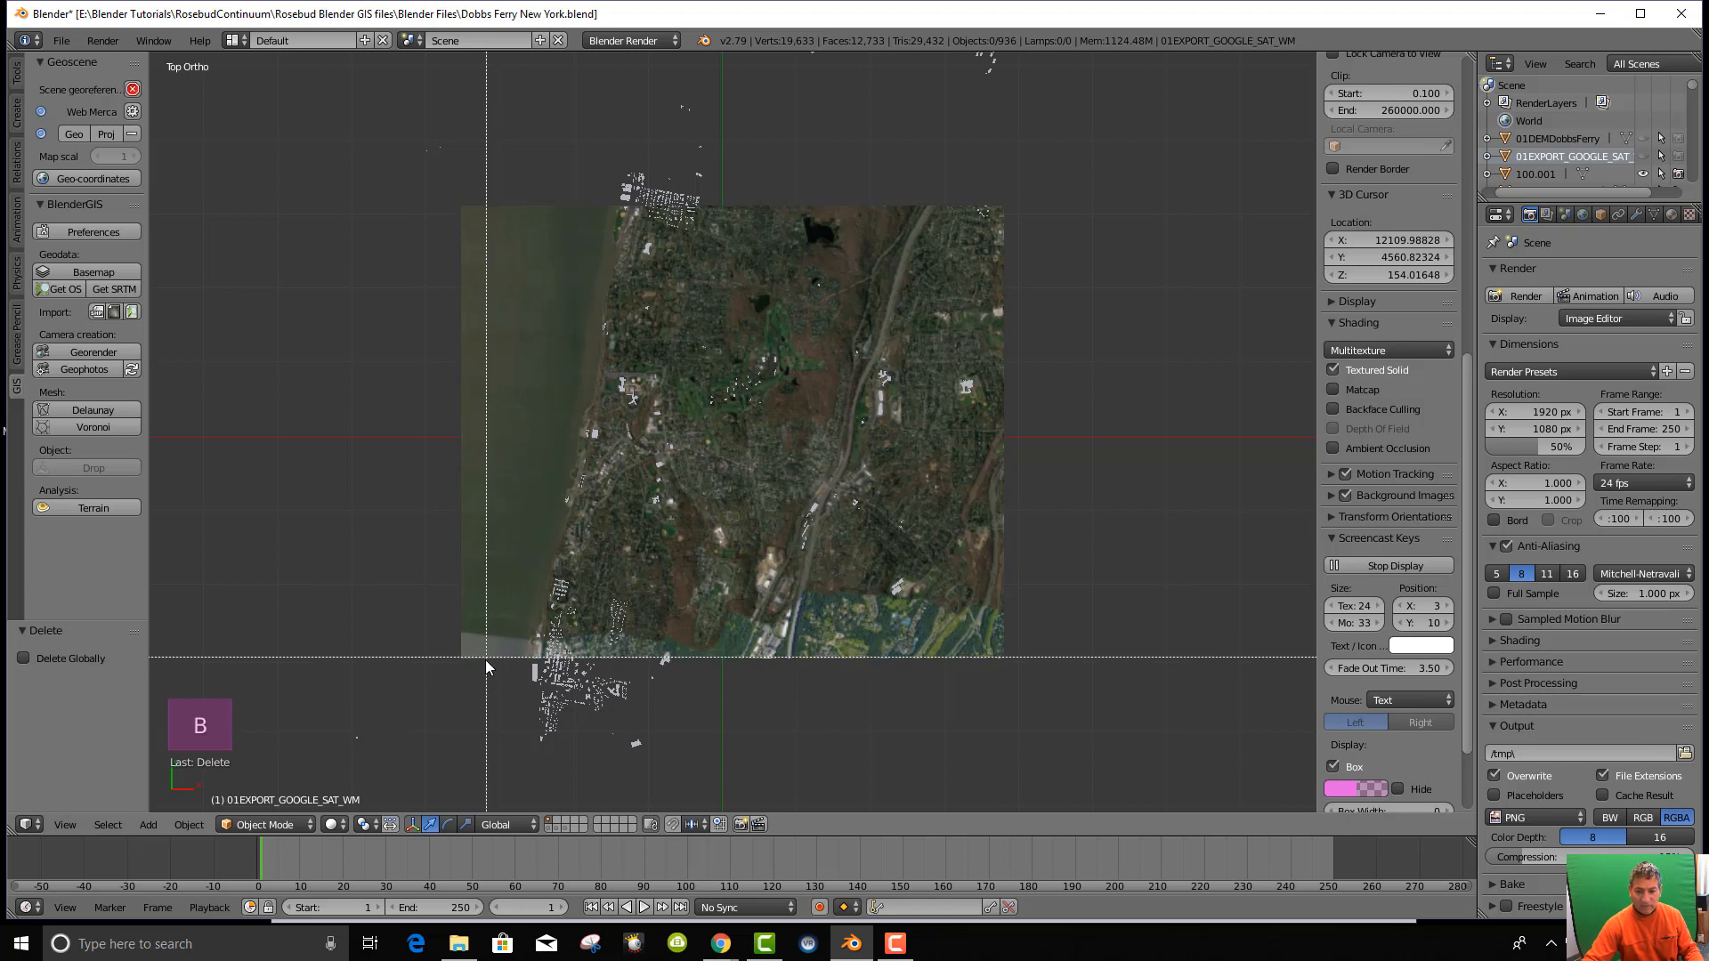
{"action": "left_click_drag", "start_coordinate": [484, 660], "coordinate": [755, 775]}
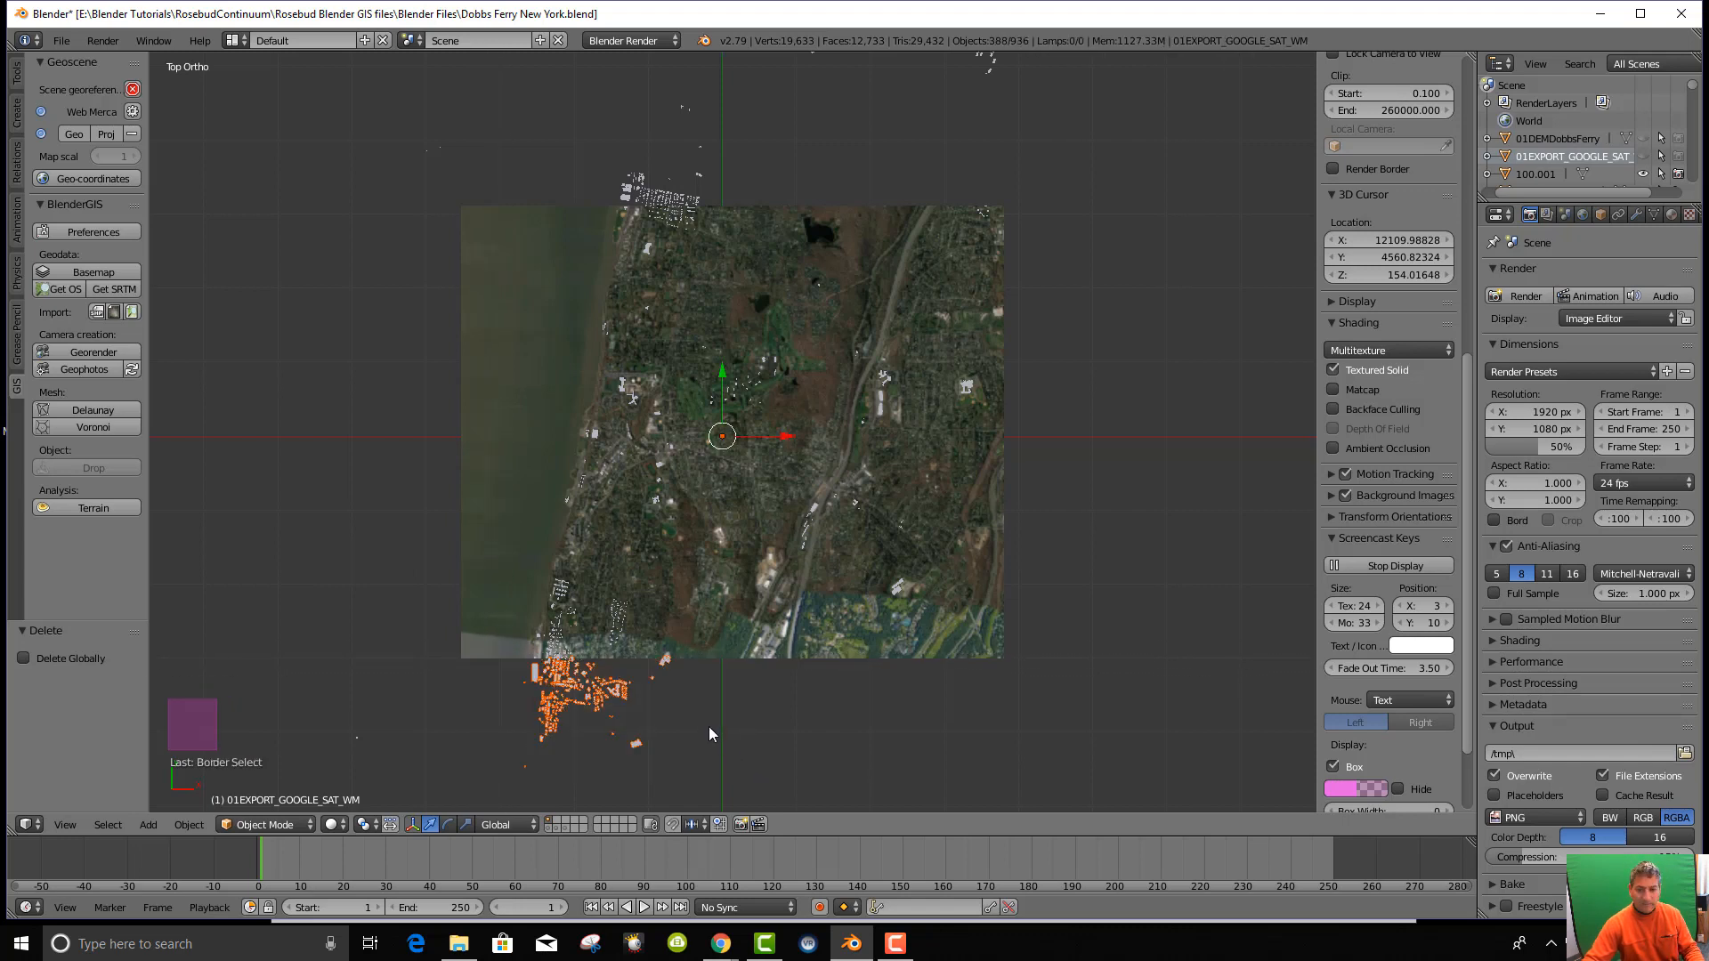
{"action": "key", "text": "b"}
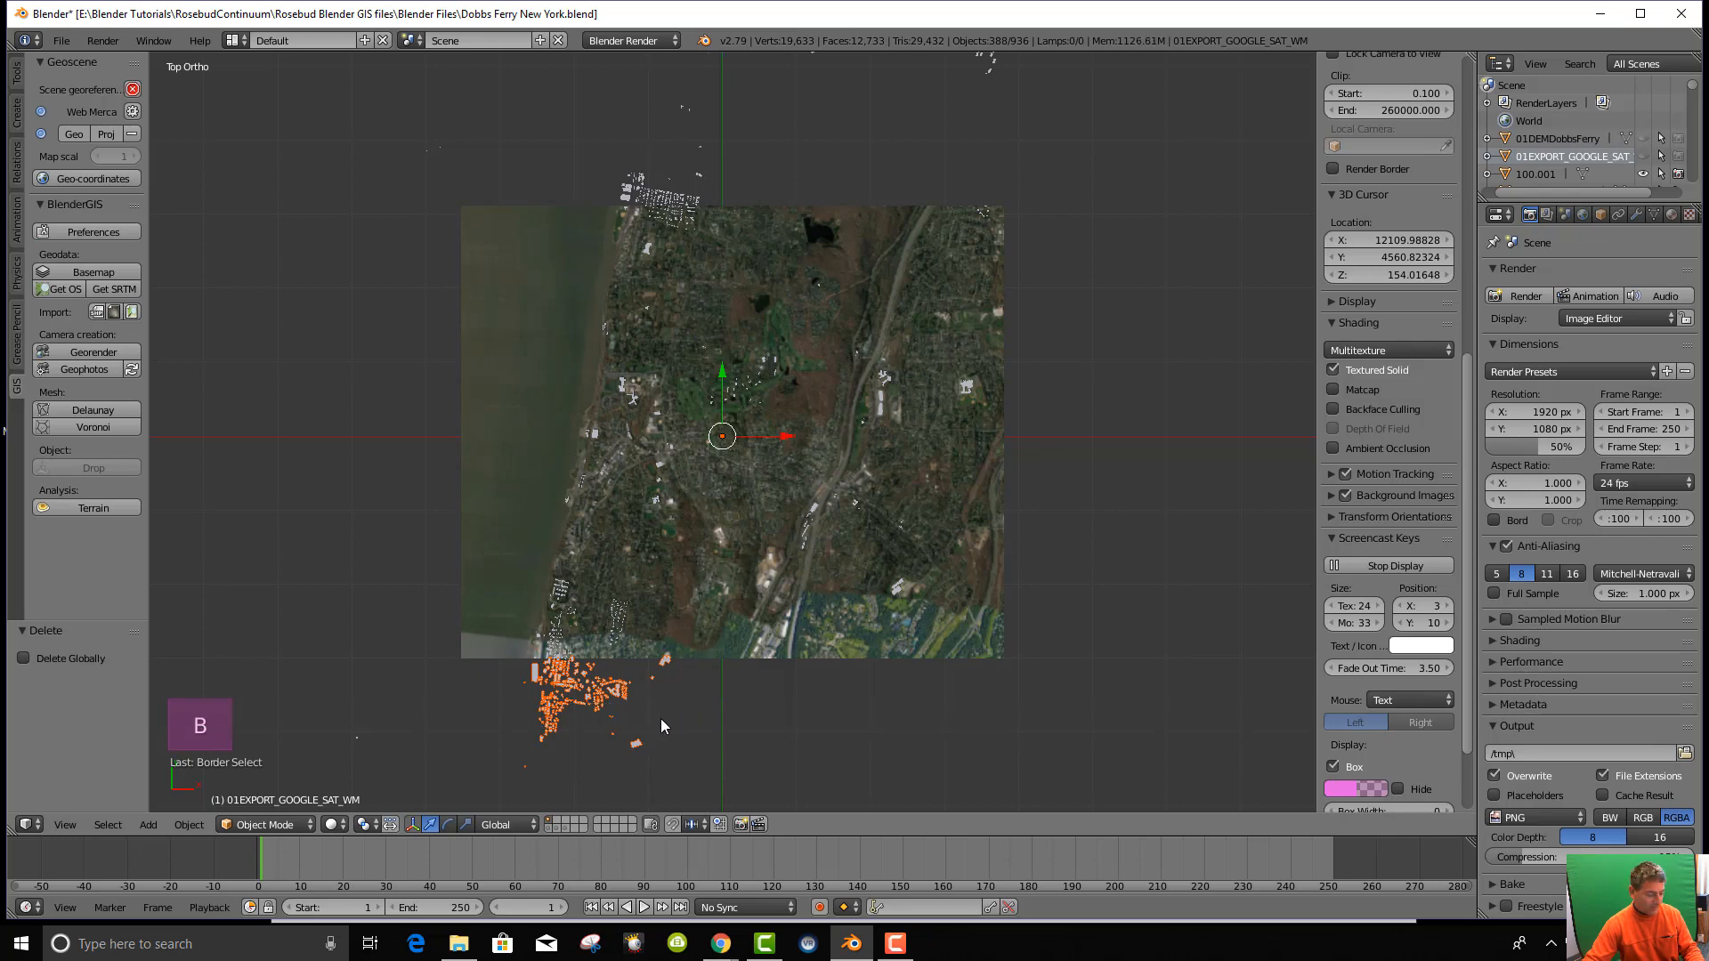
{"action": "key", "text": "x"}
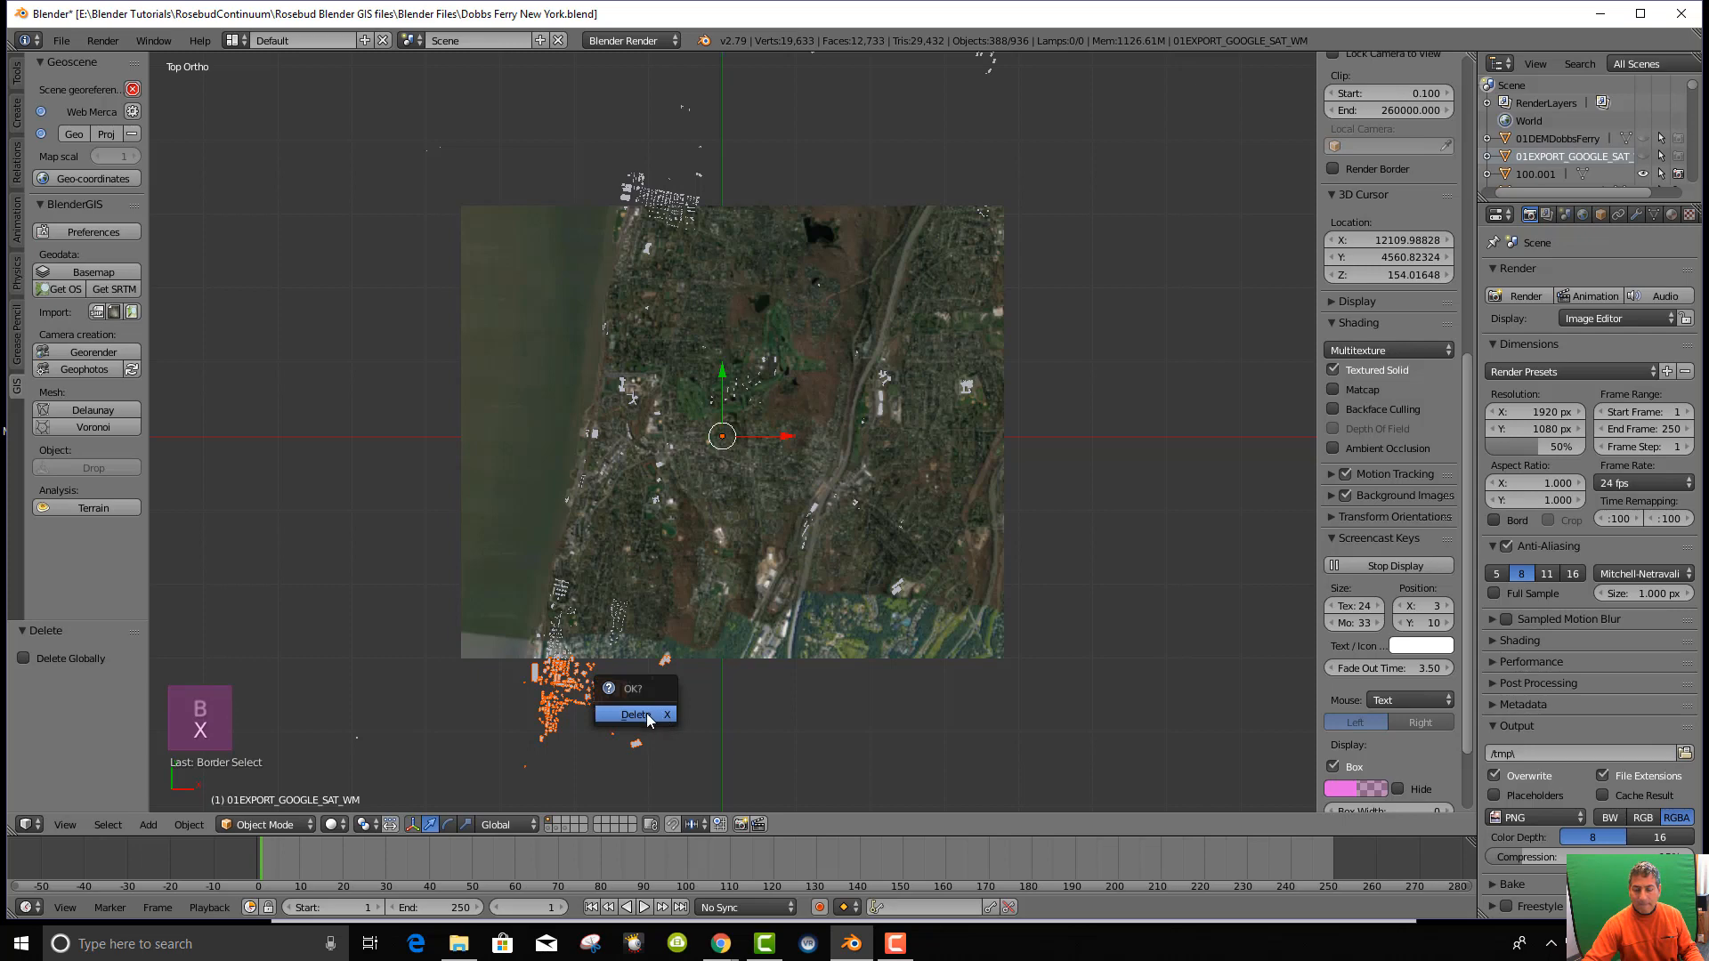
{"action": "left_click", "coordinate": [649, 716]}
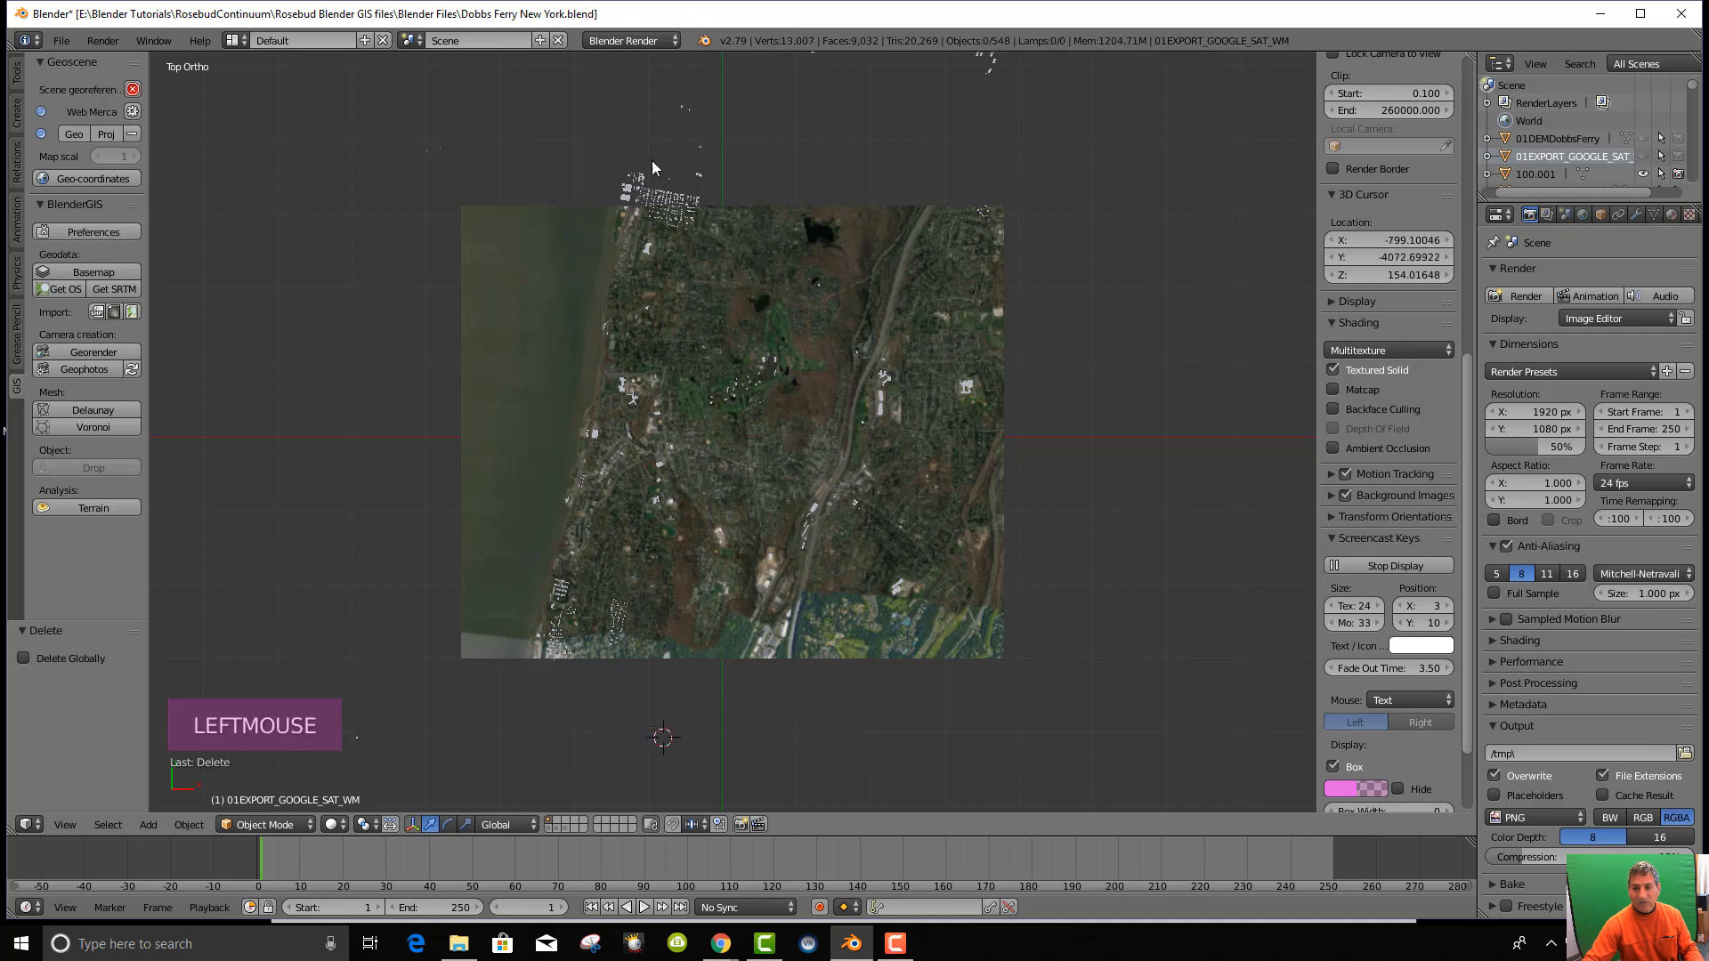
Box-select the scattered buildings north of the image and delete them.
{"action": "scroll", "coordinate": [789, 523], "scroll_direction": "up", "scroll_amount": 1}
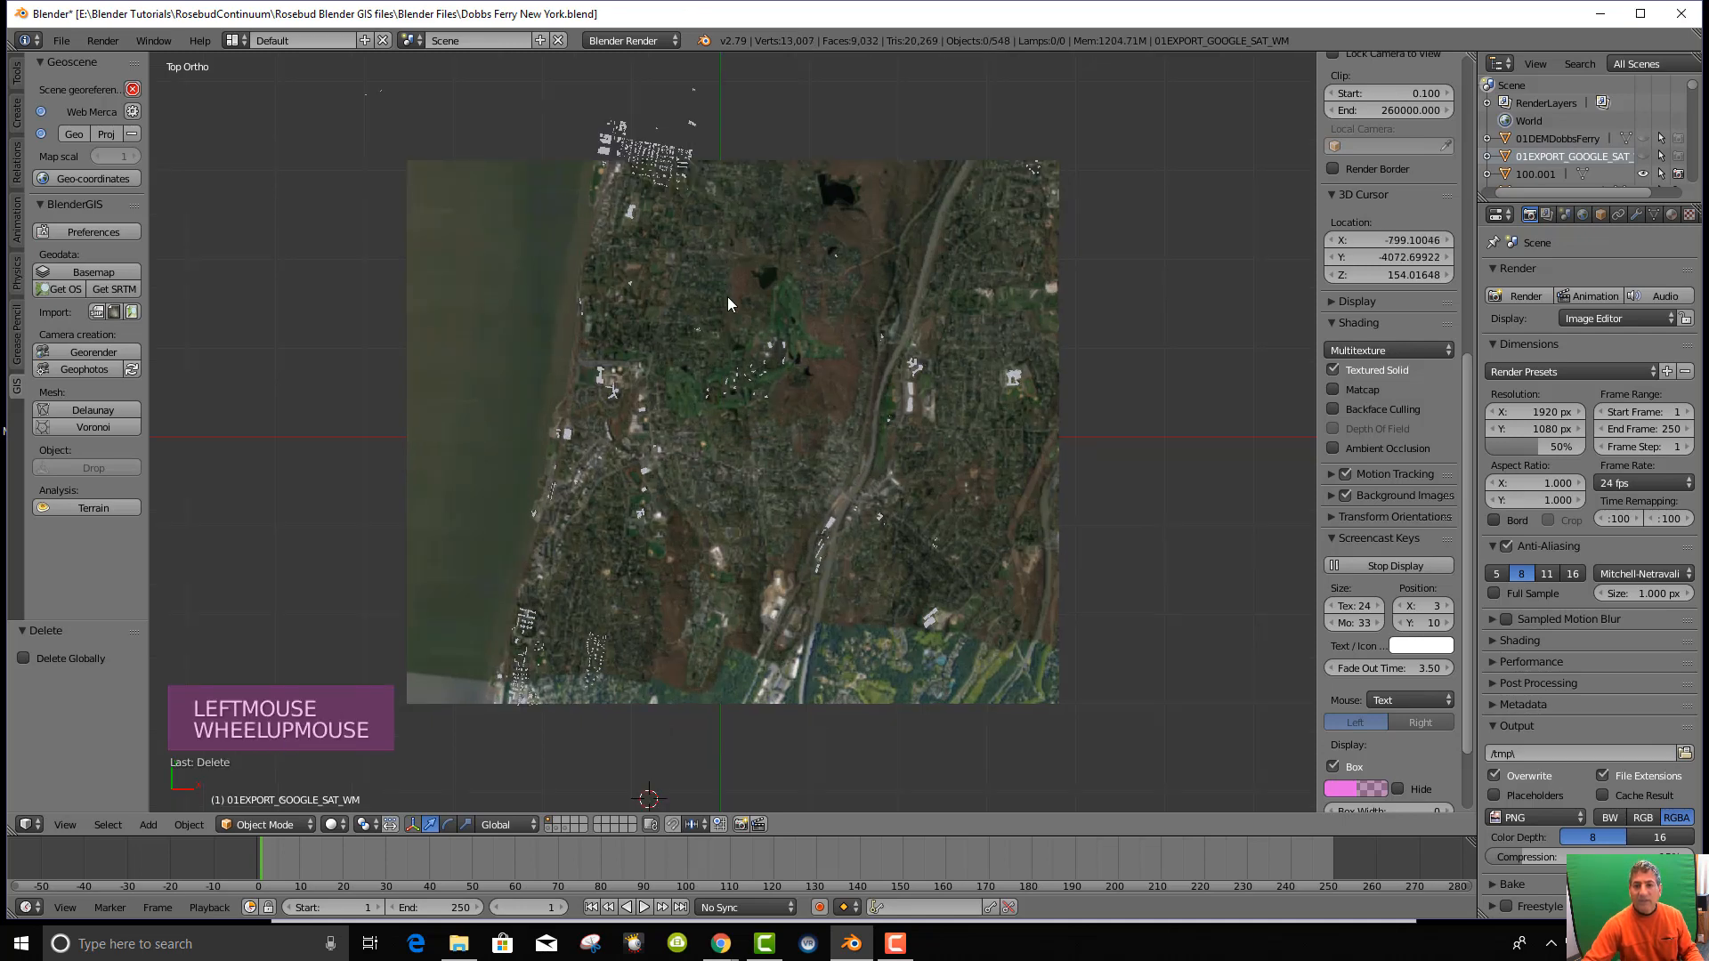
{"action": "scroll", "coordinate": [732, 338], "scroll_direction": "down", "scroll_amount": 2}
{"action": "scroll", "coordinate": [739, 126], "scroll_direction": "down", "scroll_amount": 1}
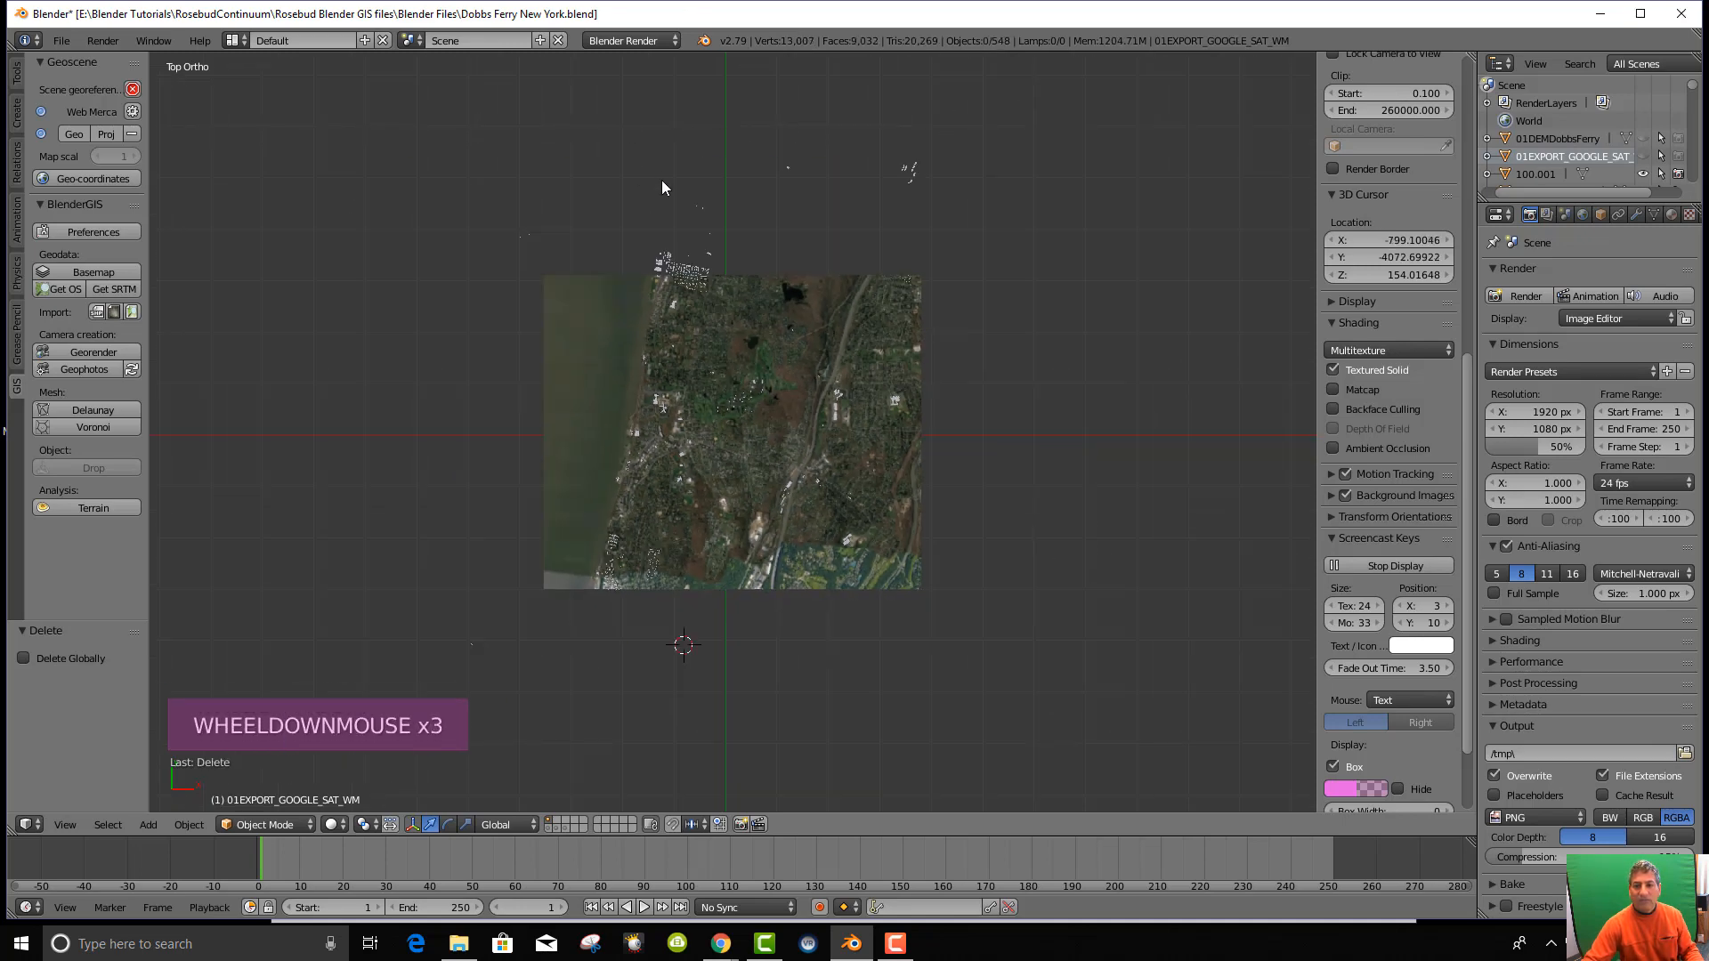
{"action": "key", "text": "b"}
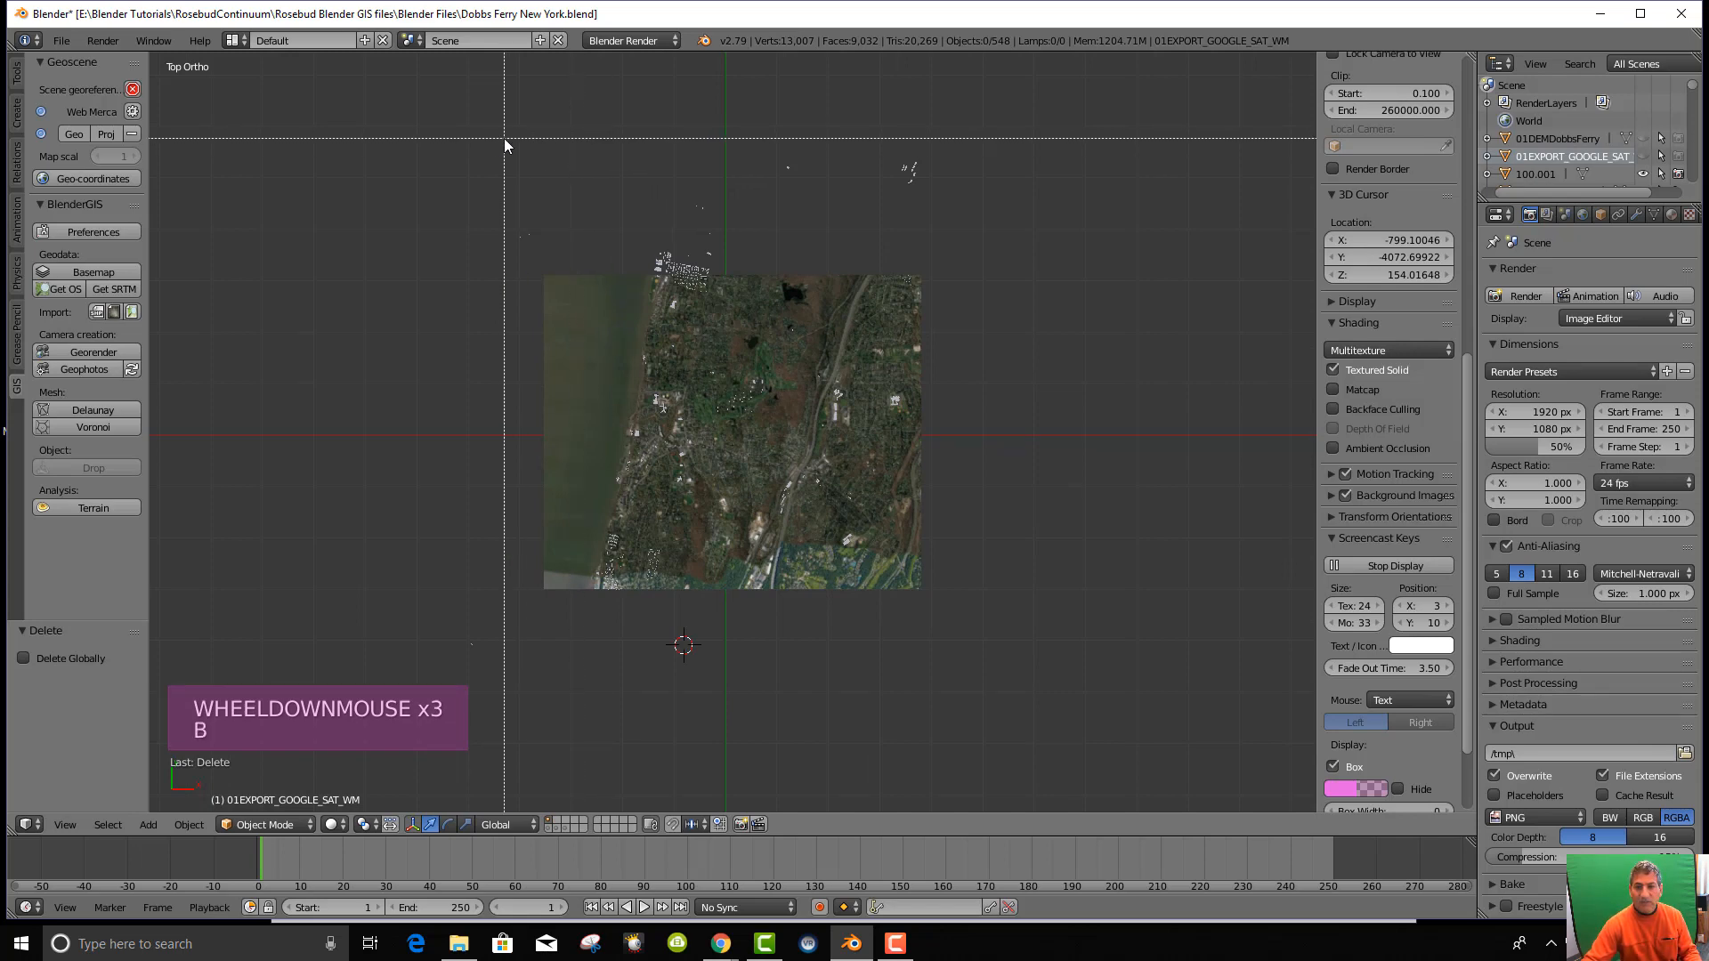
{"action": "left_click_drag", "start_coordinate": [486, 96], "coordinate": [955, 271]}
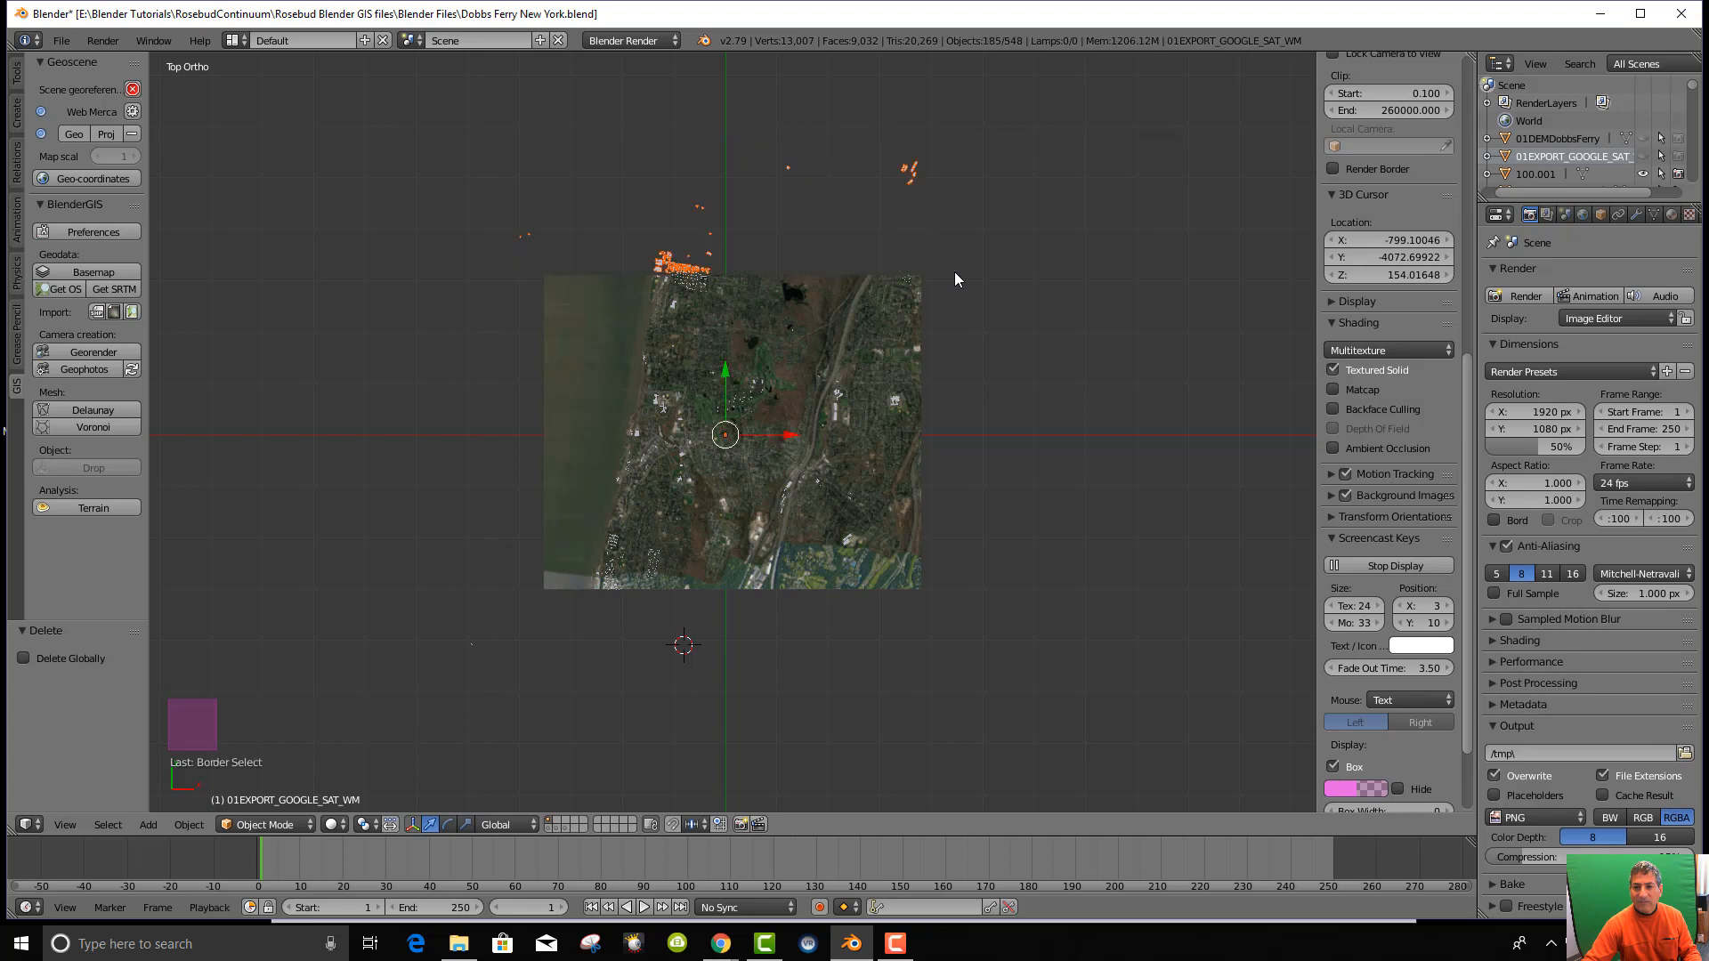
{"action": "key", "text": "x"}
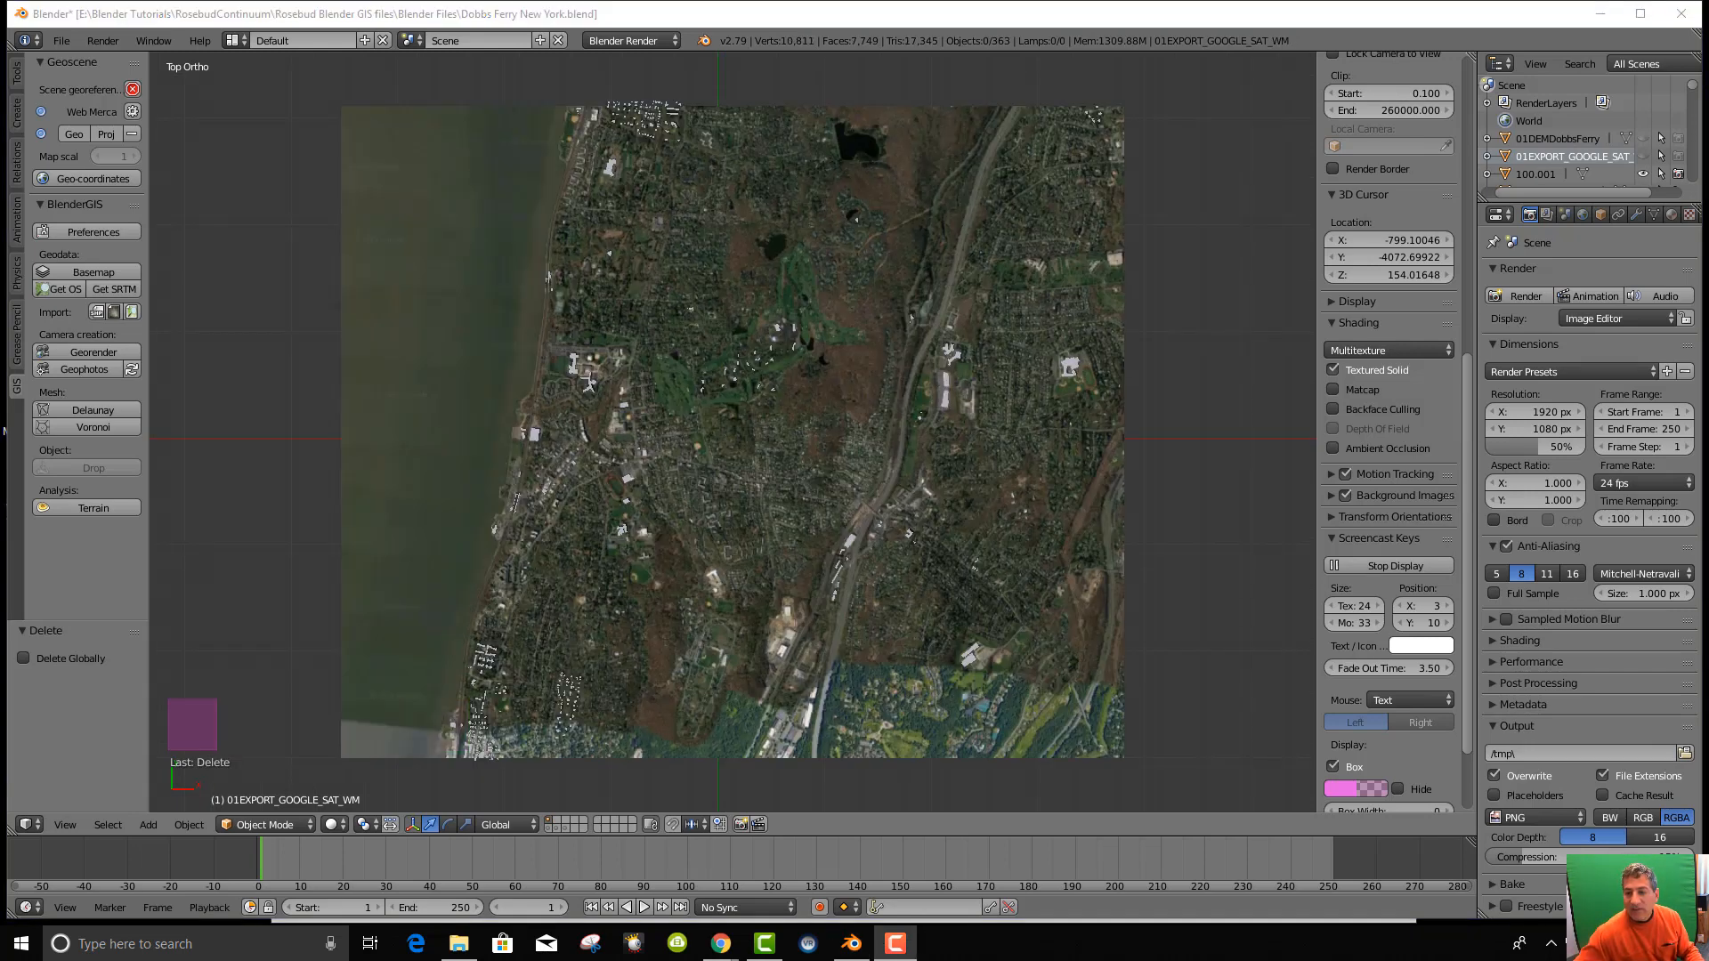
Zoom and orbit the view to a low angle over the buildings.
{"action": "scroll", "coordinate": [794, 447], "scroll_direction": "down", "scroll_amount": 3}
{"action": "scroll", "coordinate": [789, 494], "scroll_direction": "up", "scroll_amount": 11}
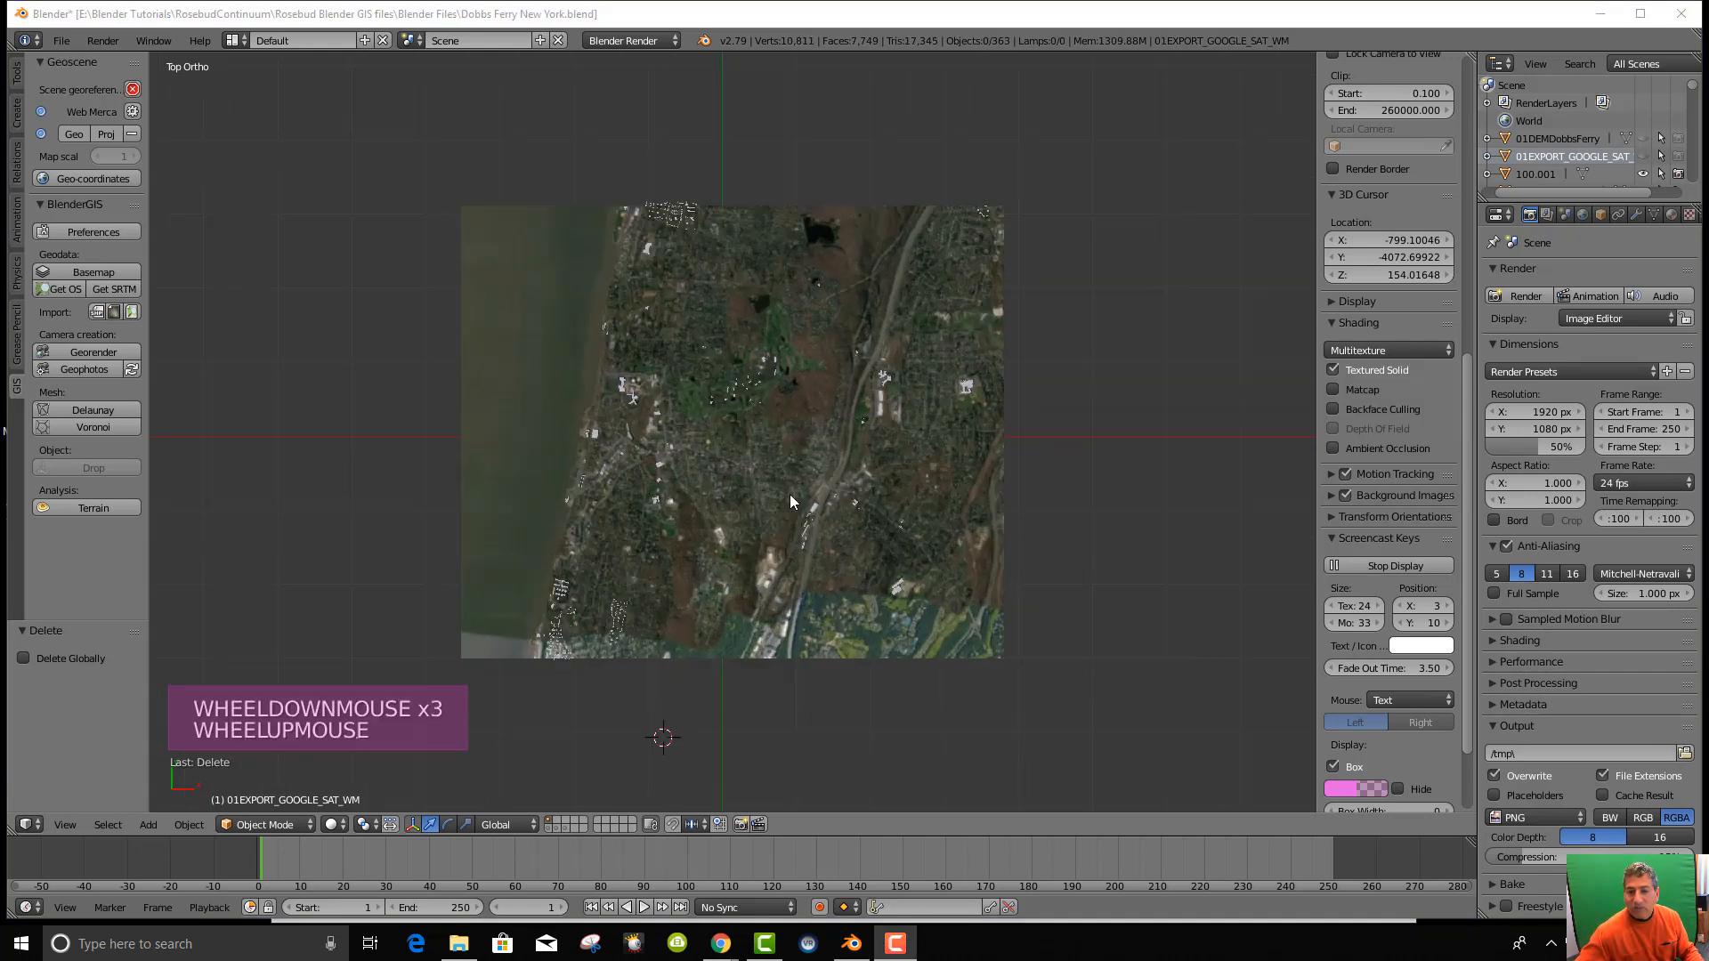
{"action": "scroll", "coordinate": [752, 490], "scroll_direction": "up", "scroll_amount": 1}
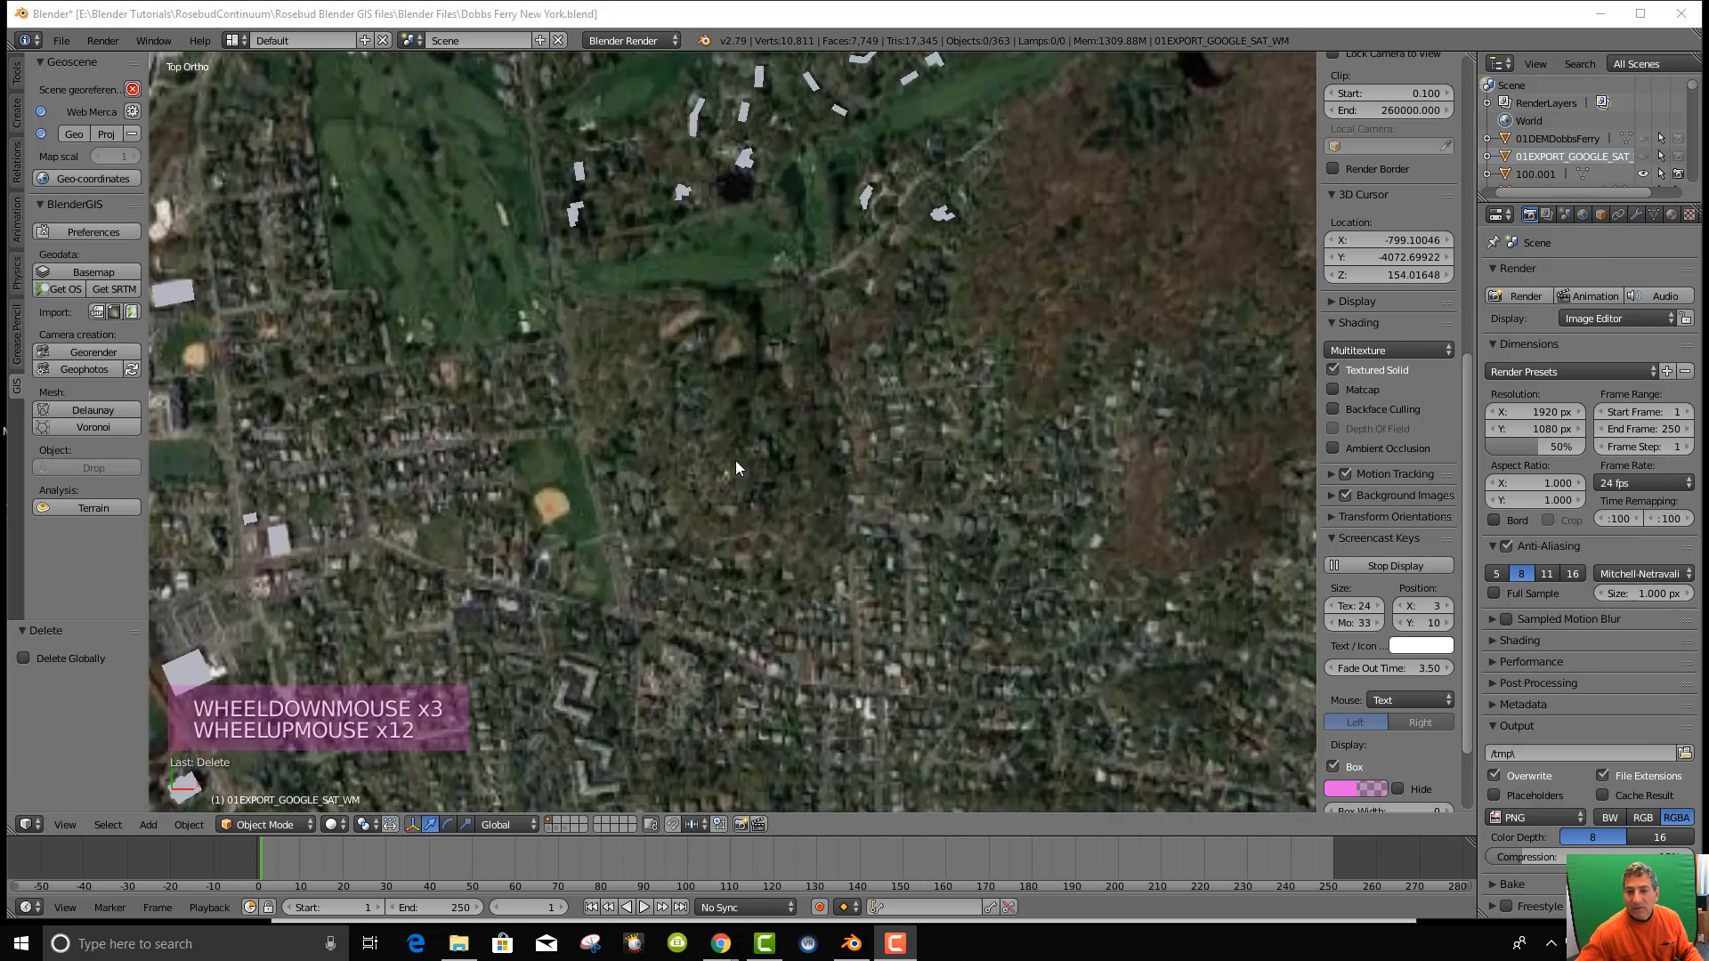
{"action": "scroll", "coordinate": [733, 465], "scroll_direction": "down", "scroll_amount": 2}
{"action": "scroll", "coordinate": [730, 472], "scroll_direction": "up", "scroll_amount": 4}
{"action": "scroll", "coordinate": [729, 476], "scroll_direction": "down", "scroll_amount": 4}
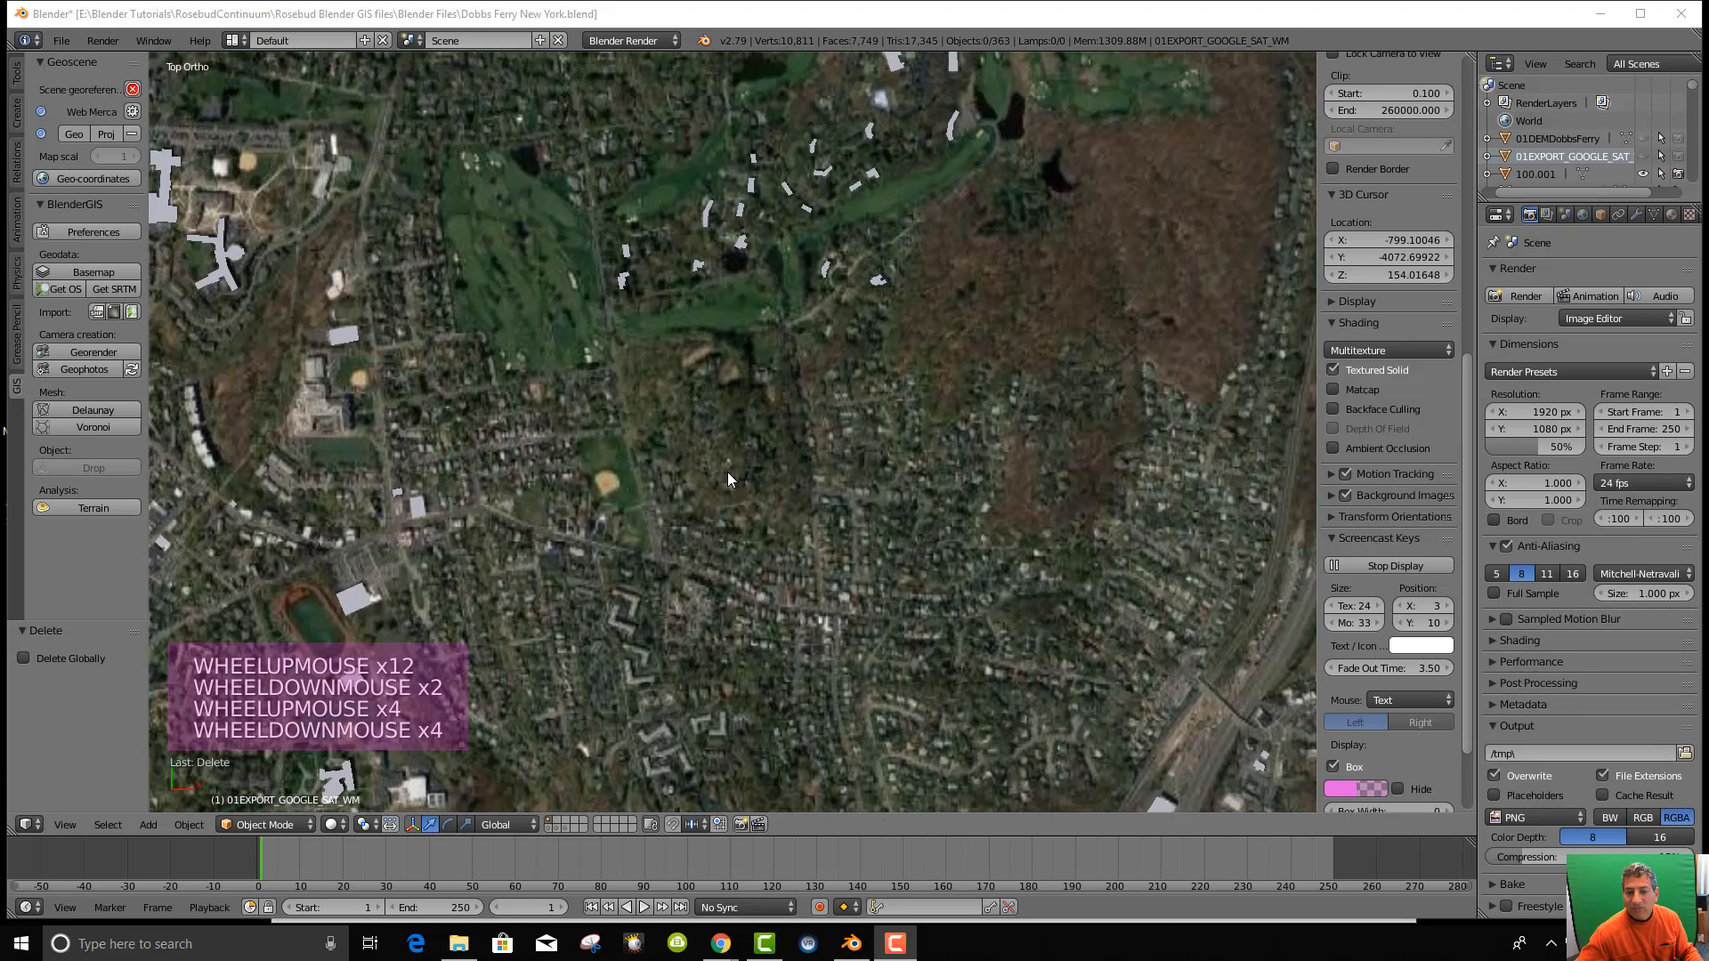
{"action": "scroll", "coordinate": [728, 479], "scroll_direction": "down", "scroll_amount": 3}
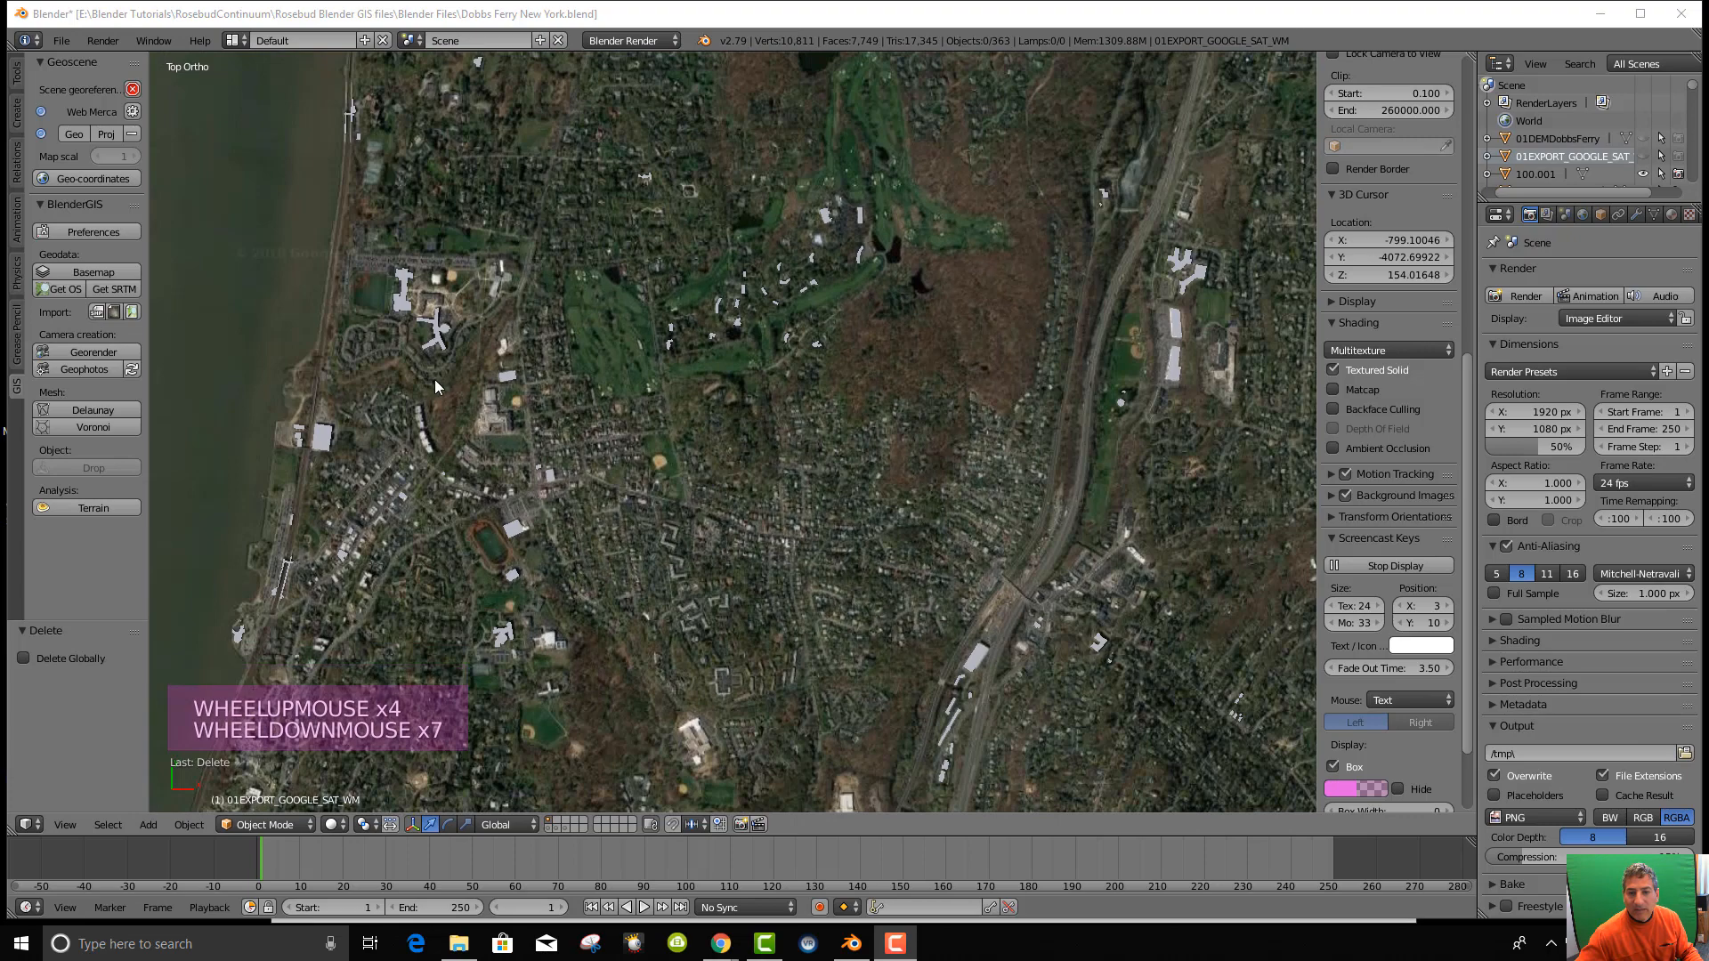
{"action": "middle_click_drag", "start_coordinate": [536, 397], "coordinate": [599, 259]}
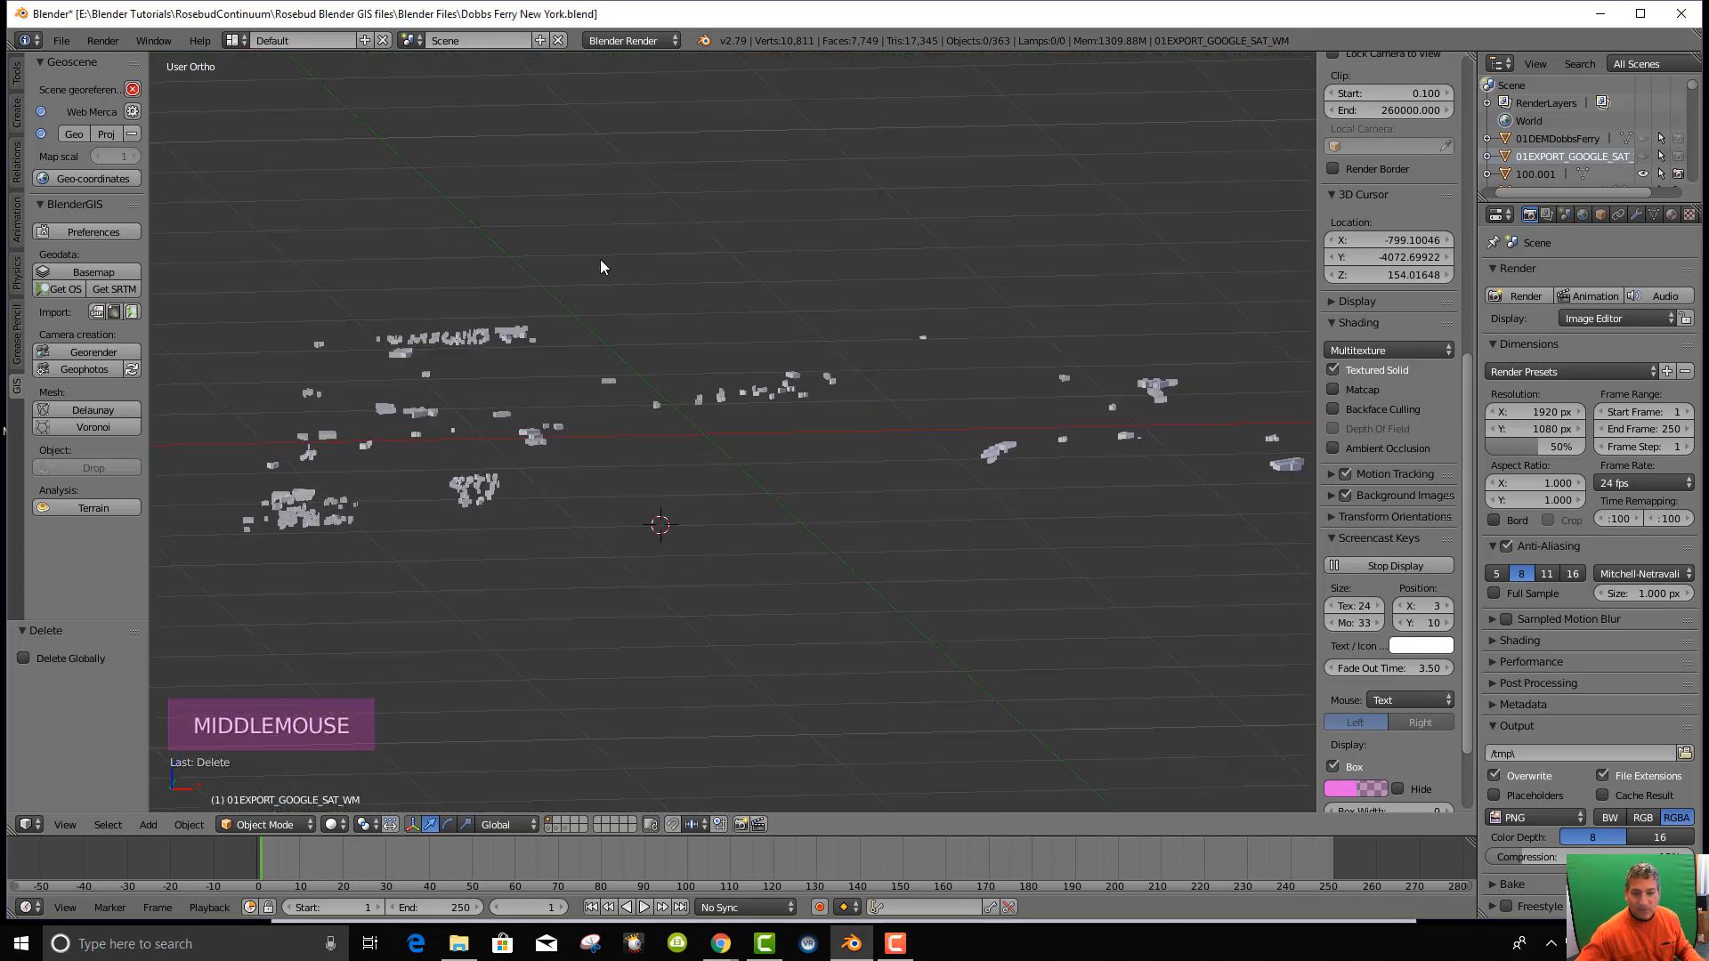
{"action": "scroll", "coordinate": [623, 302], "scroll_direction": "up", "scroll_amount": 5}
{"action": "scroll", "coordinate": [596, 381], "scroll_direction": "down", "scroll_amount": 6}
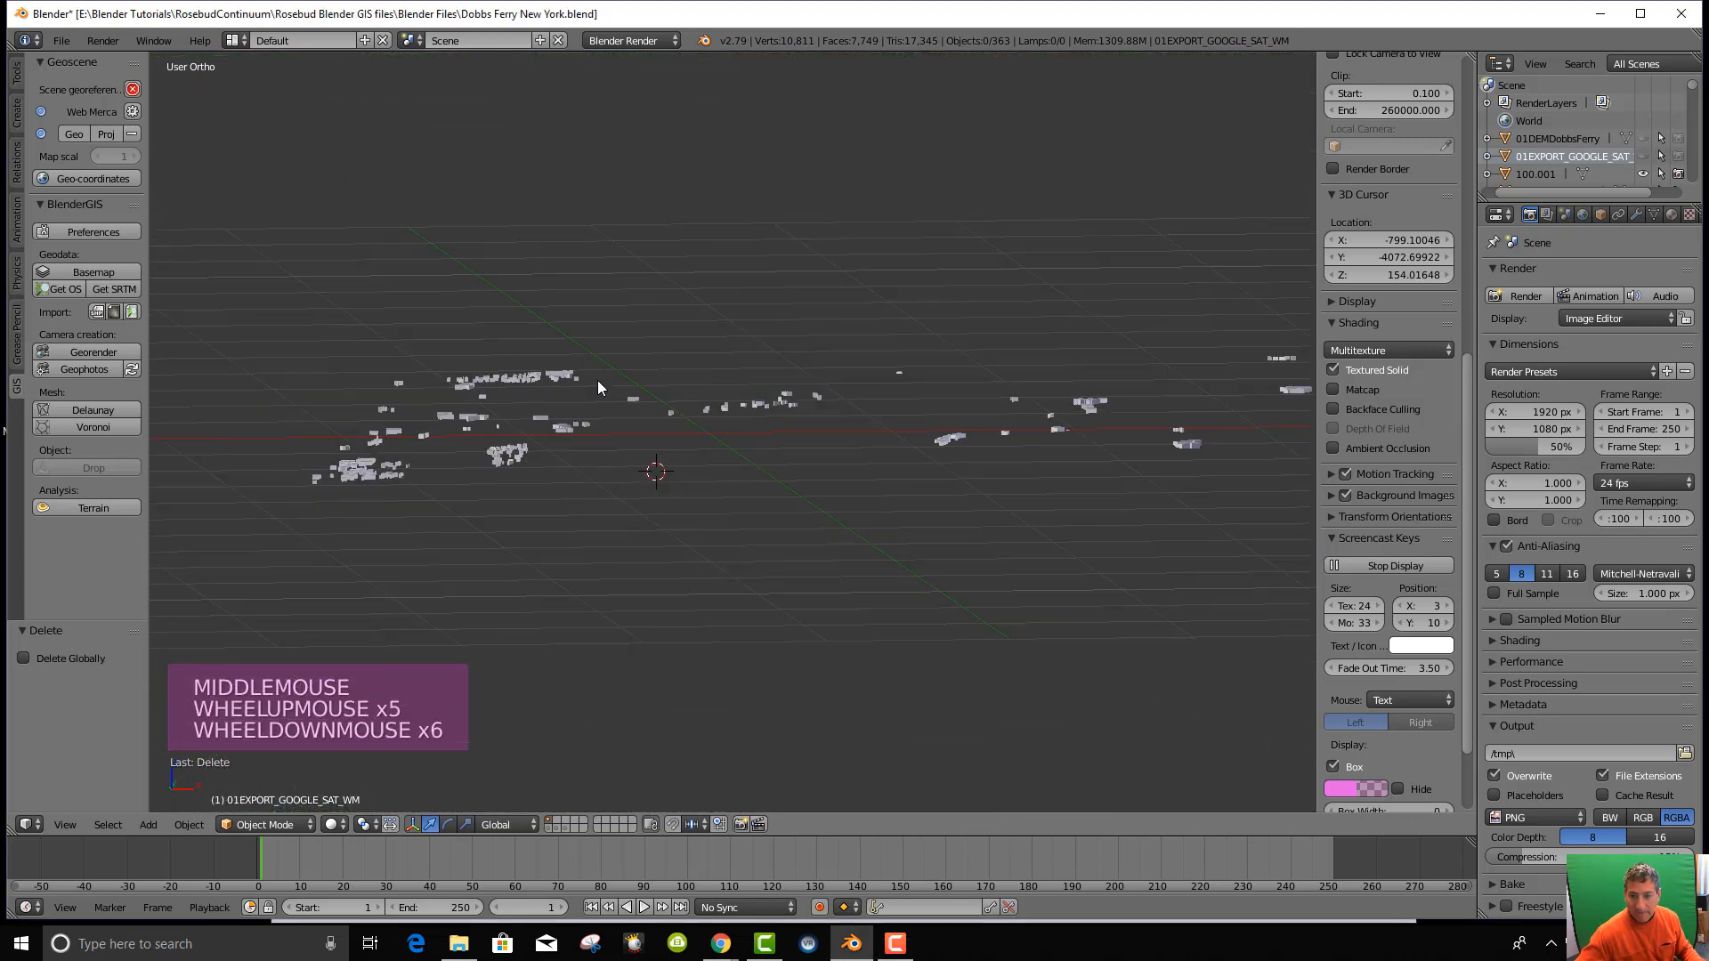
{"action": "scroll", "coordinate": [670, 412], "scroll_direction": "down", "scroll_amount": 7}
{"action": "scroll", "coordinate": [682, 413], "scroll_direction": "up", "scroll_amount": 10}
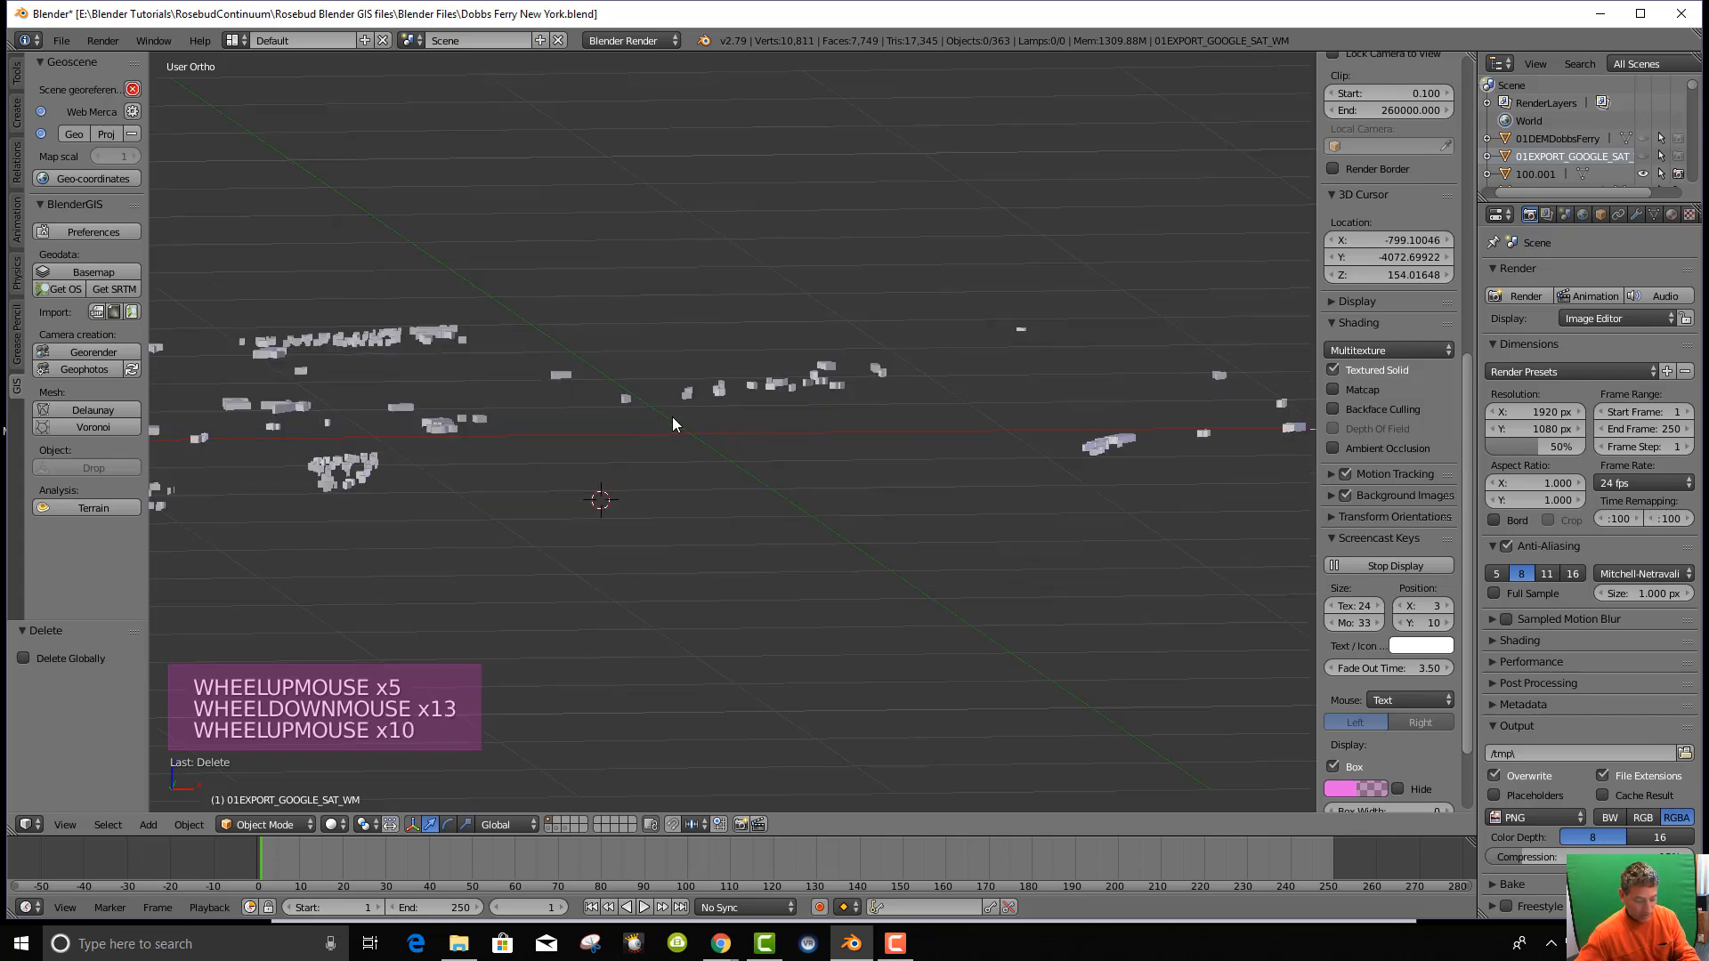
Switch to Top Ortho view (Numpad 7) and zoom to take in the whole image plane.
{"action": "key", "text": "KP_7"}
{"action": "scroll", "coordinate": [724, 408], "scroll_direction": "down", "scroll_amount": 8}
{"action": "scroll", "coordinate": [755, 419], "scroll_direction": "up", "scroll_amount": 3}
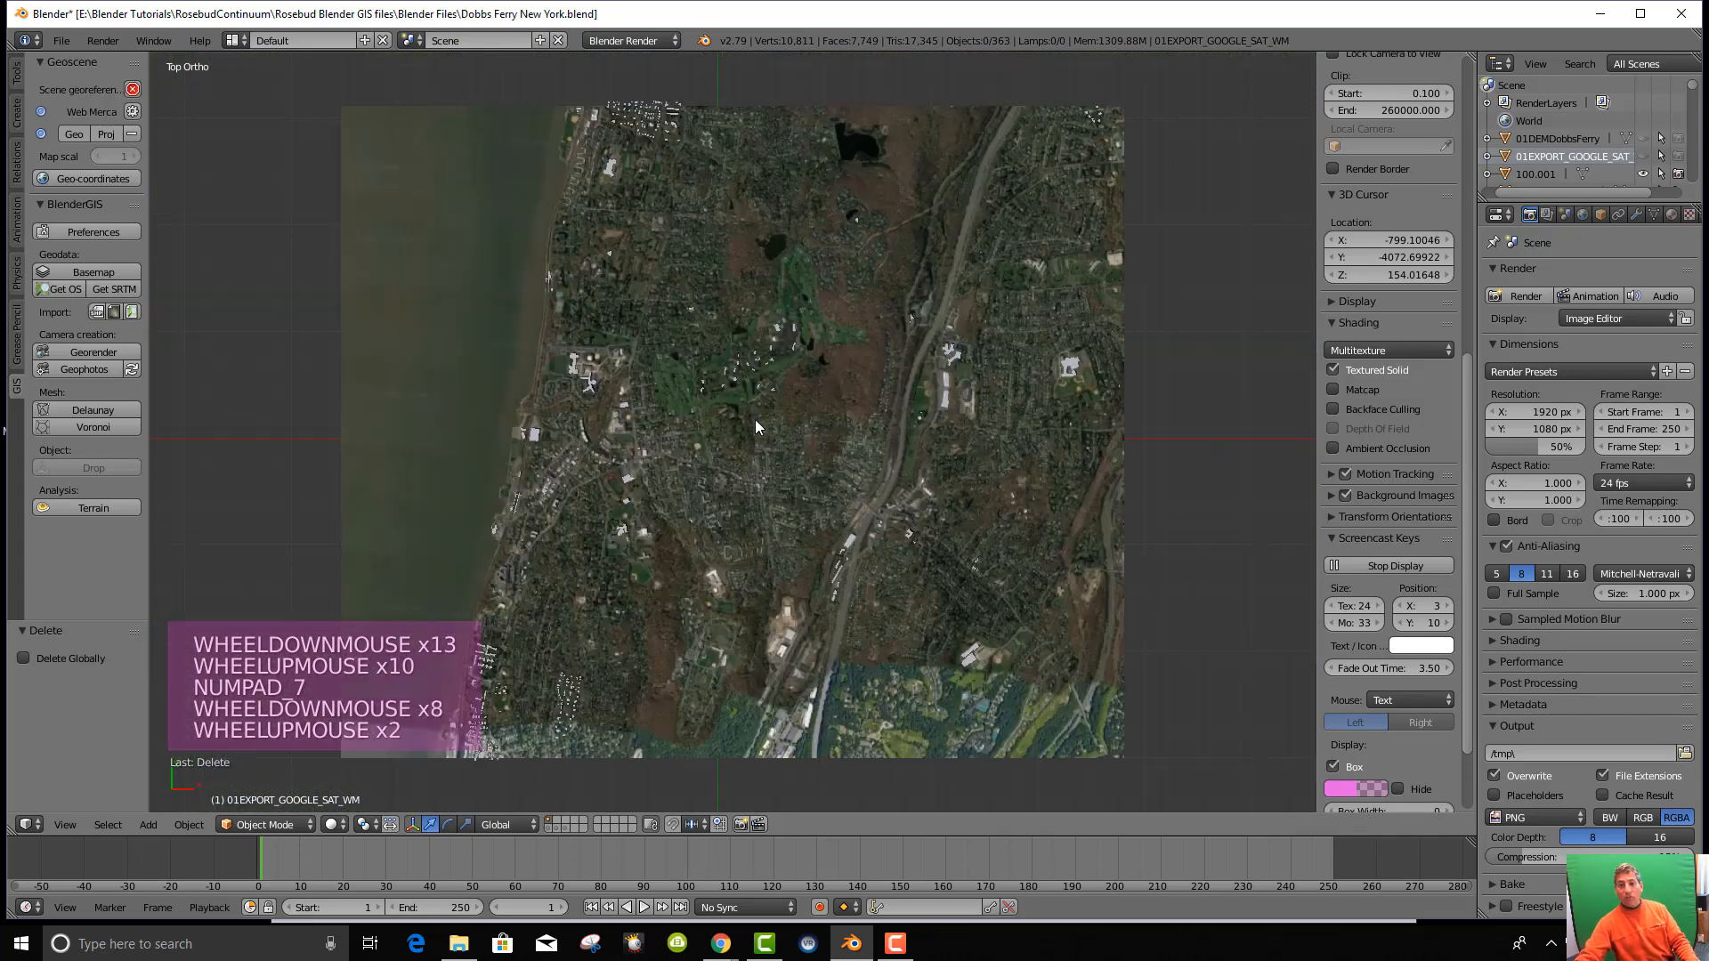
{"action": "scroll", "coordinate": [751, 427], "scroll_direction": "down", "scroll_amount": 1}
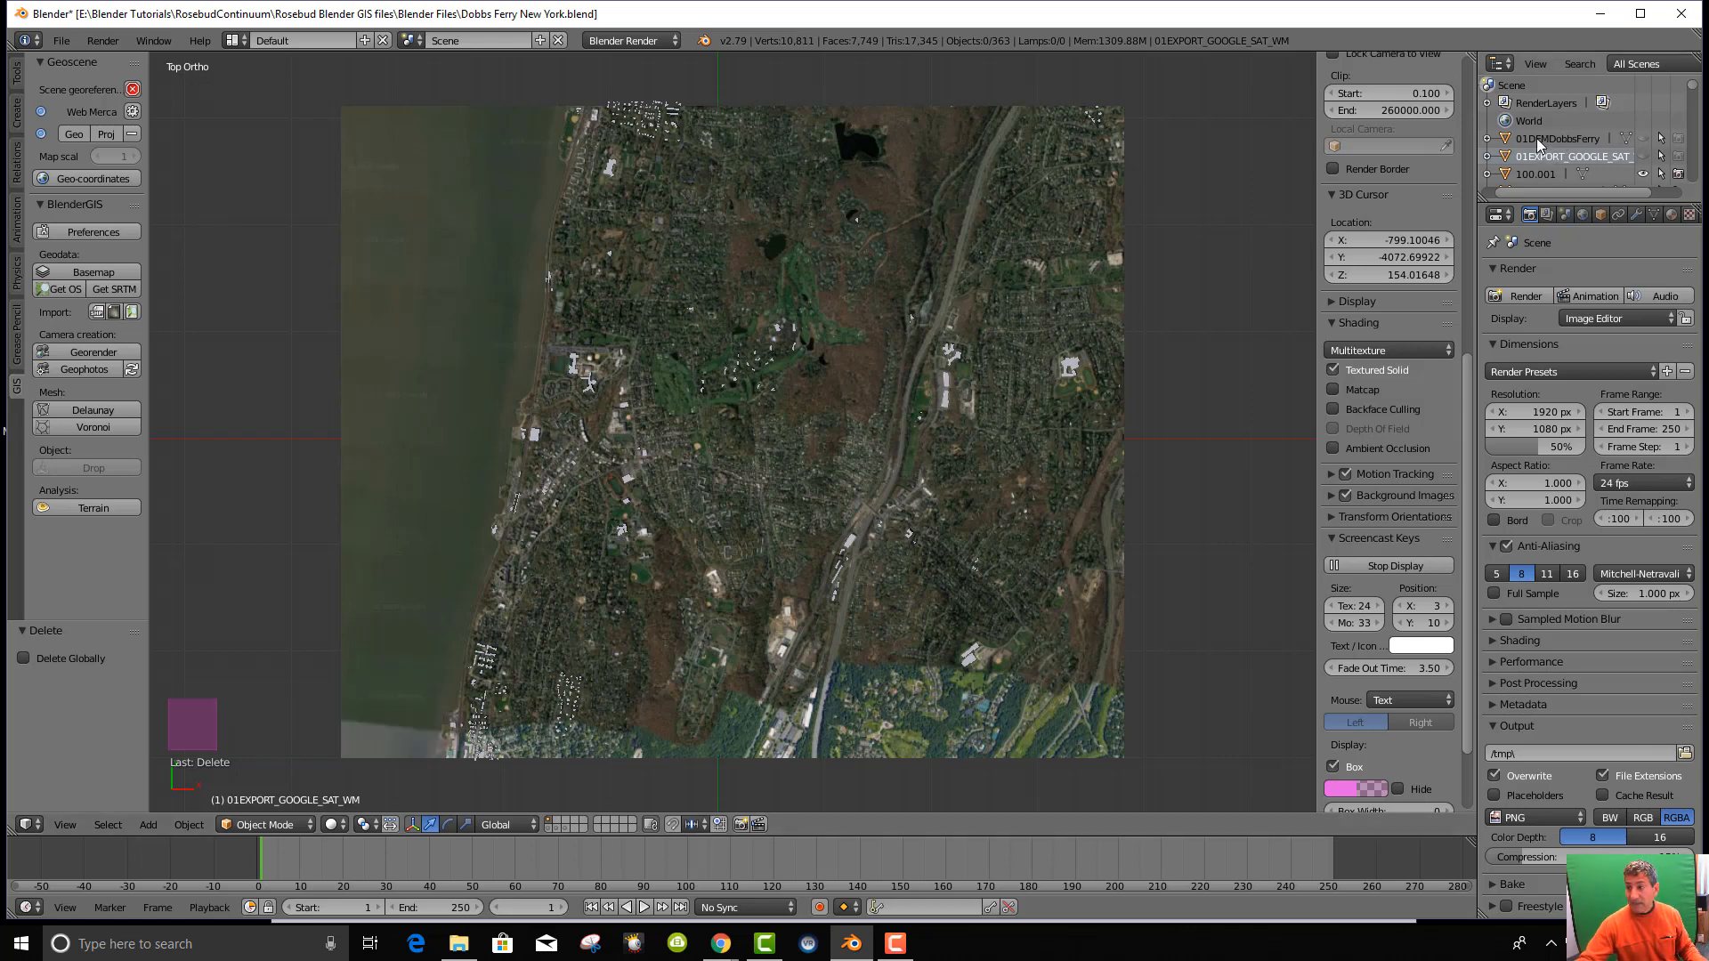
Keep 01DEMDobbsFerry hidden, show 01EXPORT_GOOGLE_SAT, and tilt to an oblique view.
{"action": "left_click", "coordinate": [1644, 139]}
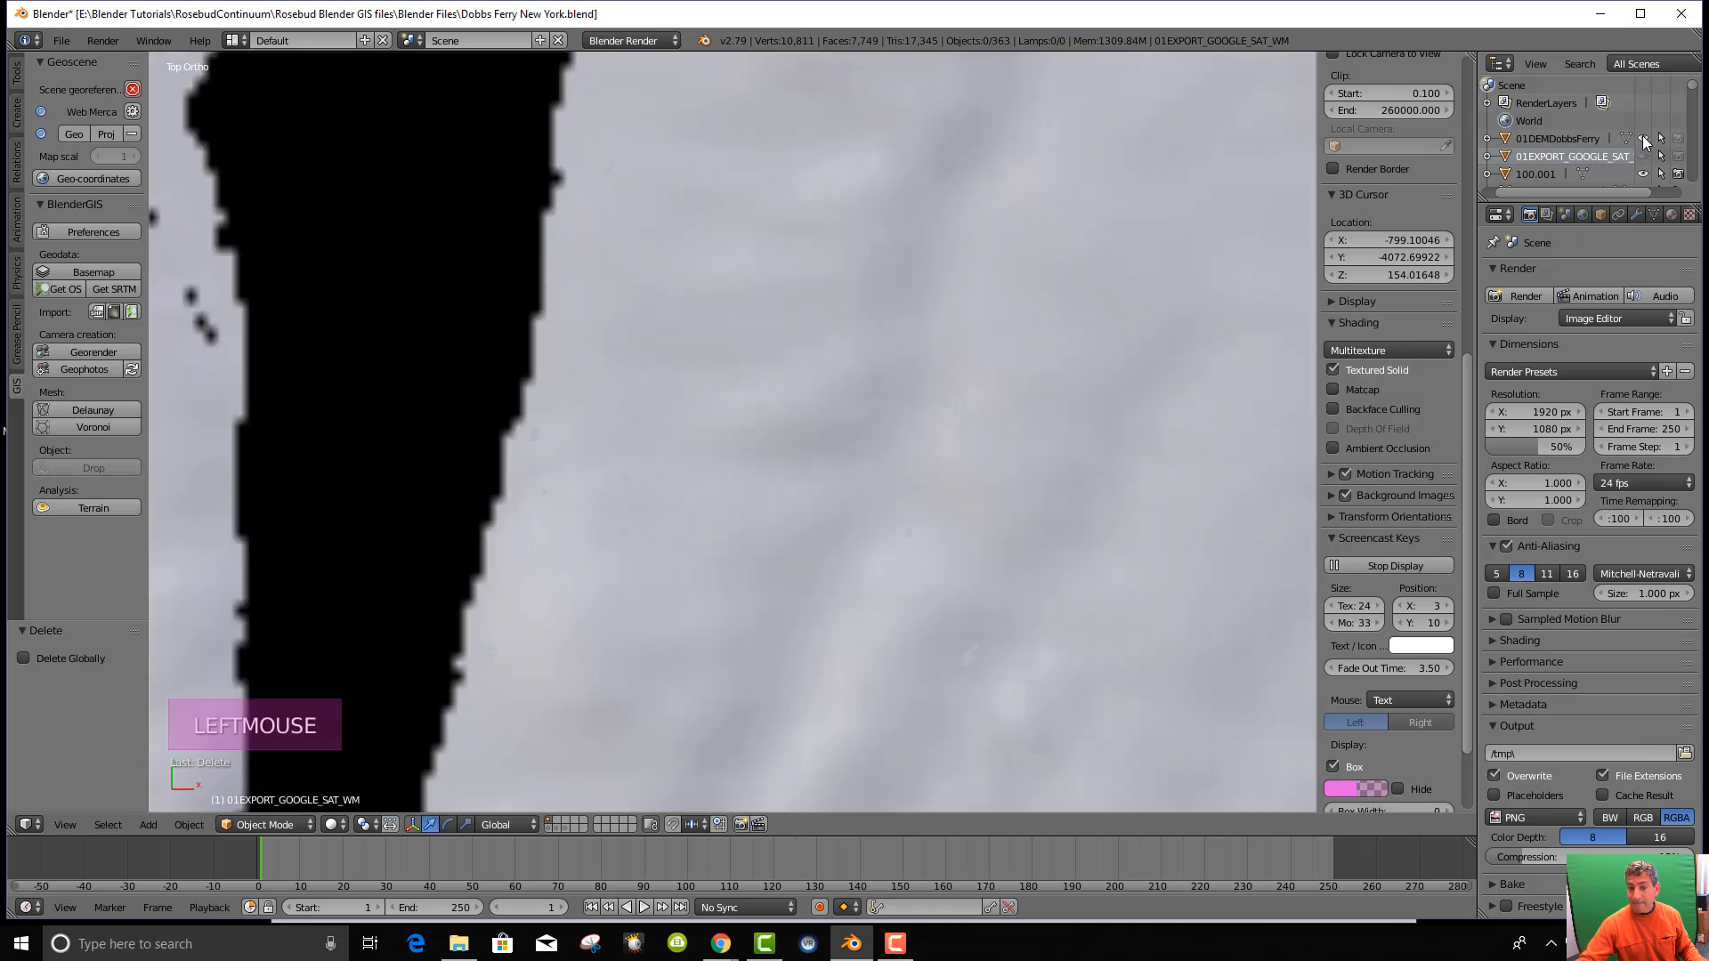
{"action": "left_click", "coordinate": [1643, 139]}
{"action": "left_click", "coordinate": [1643, 157]}
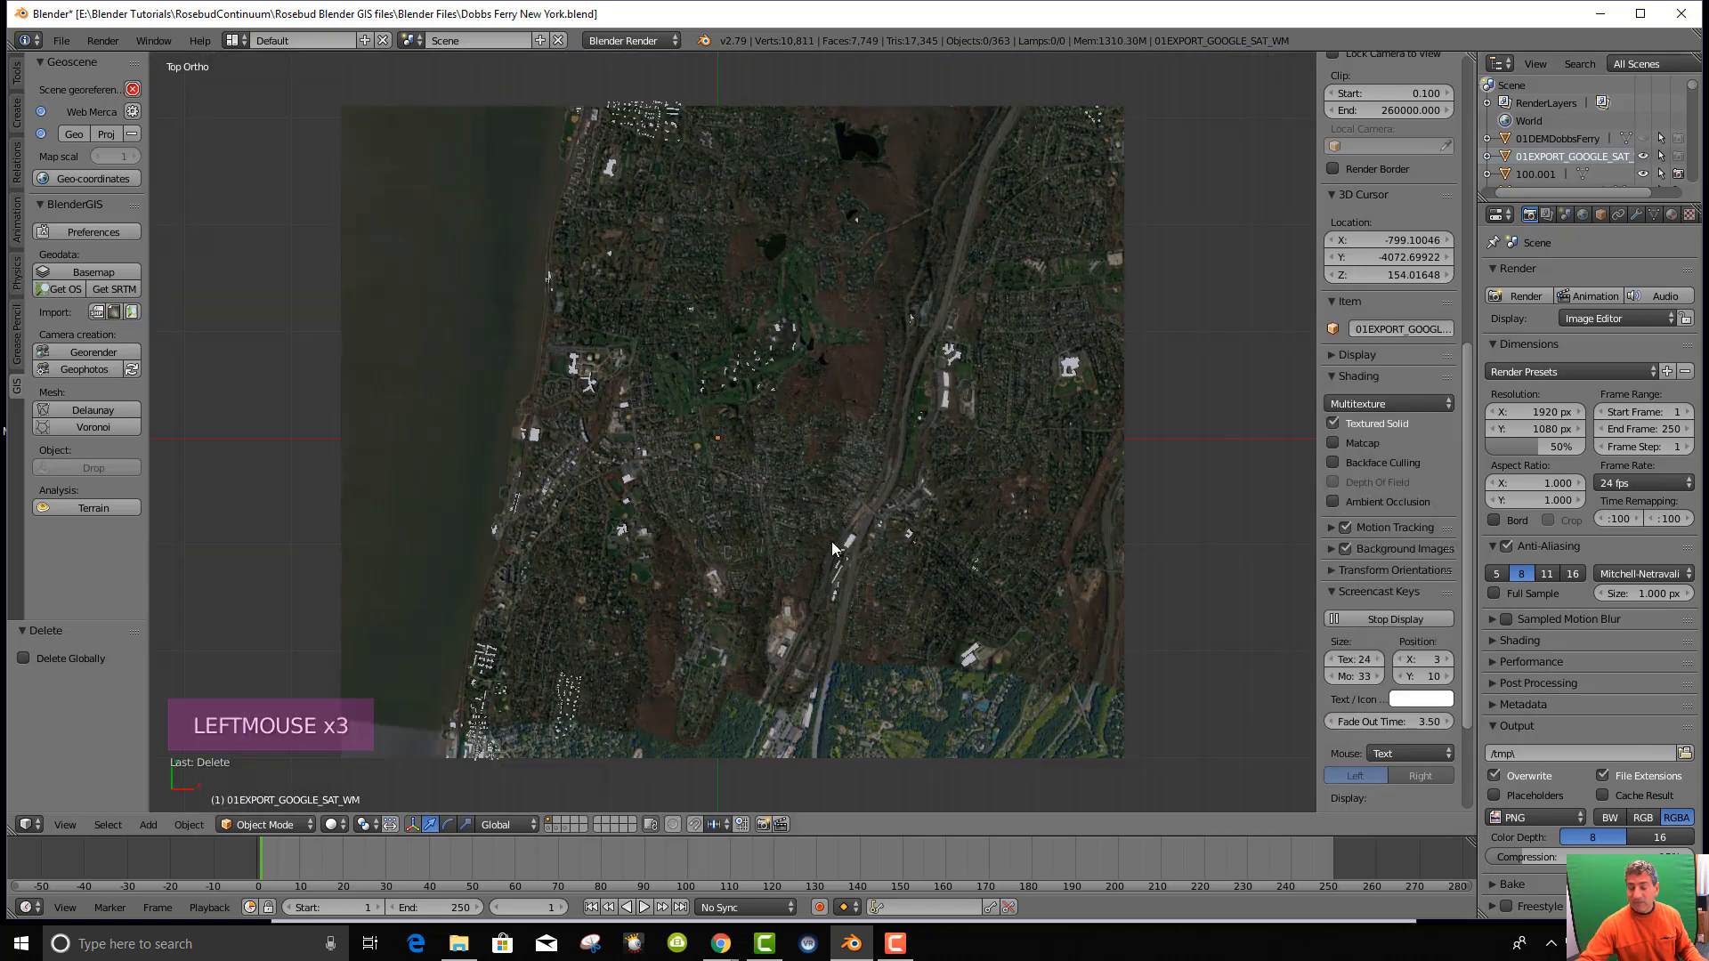
{"action": "middle_click_drag", "start_coordinate": [839, 539], "coordinate": [842, 365]}
{"action": "scroll", "coordinate": [789, 414], "scroll_direction": "up", "scroll_amount": 7}
{"action": "middle_click_drag", "start_coordinate": [753, 440], "coordinate": [713, 497]}
Select the Dobbs Ferry Public Library among the riverside buildings and frame it in view.
{"action": "scroll", "coordinate": [713, 496], "scroll_direction": "up", "scroll_amount": 2}
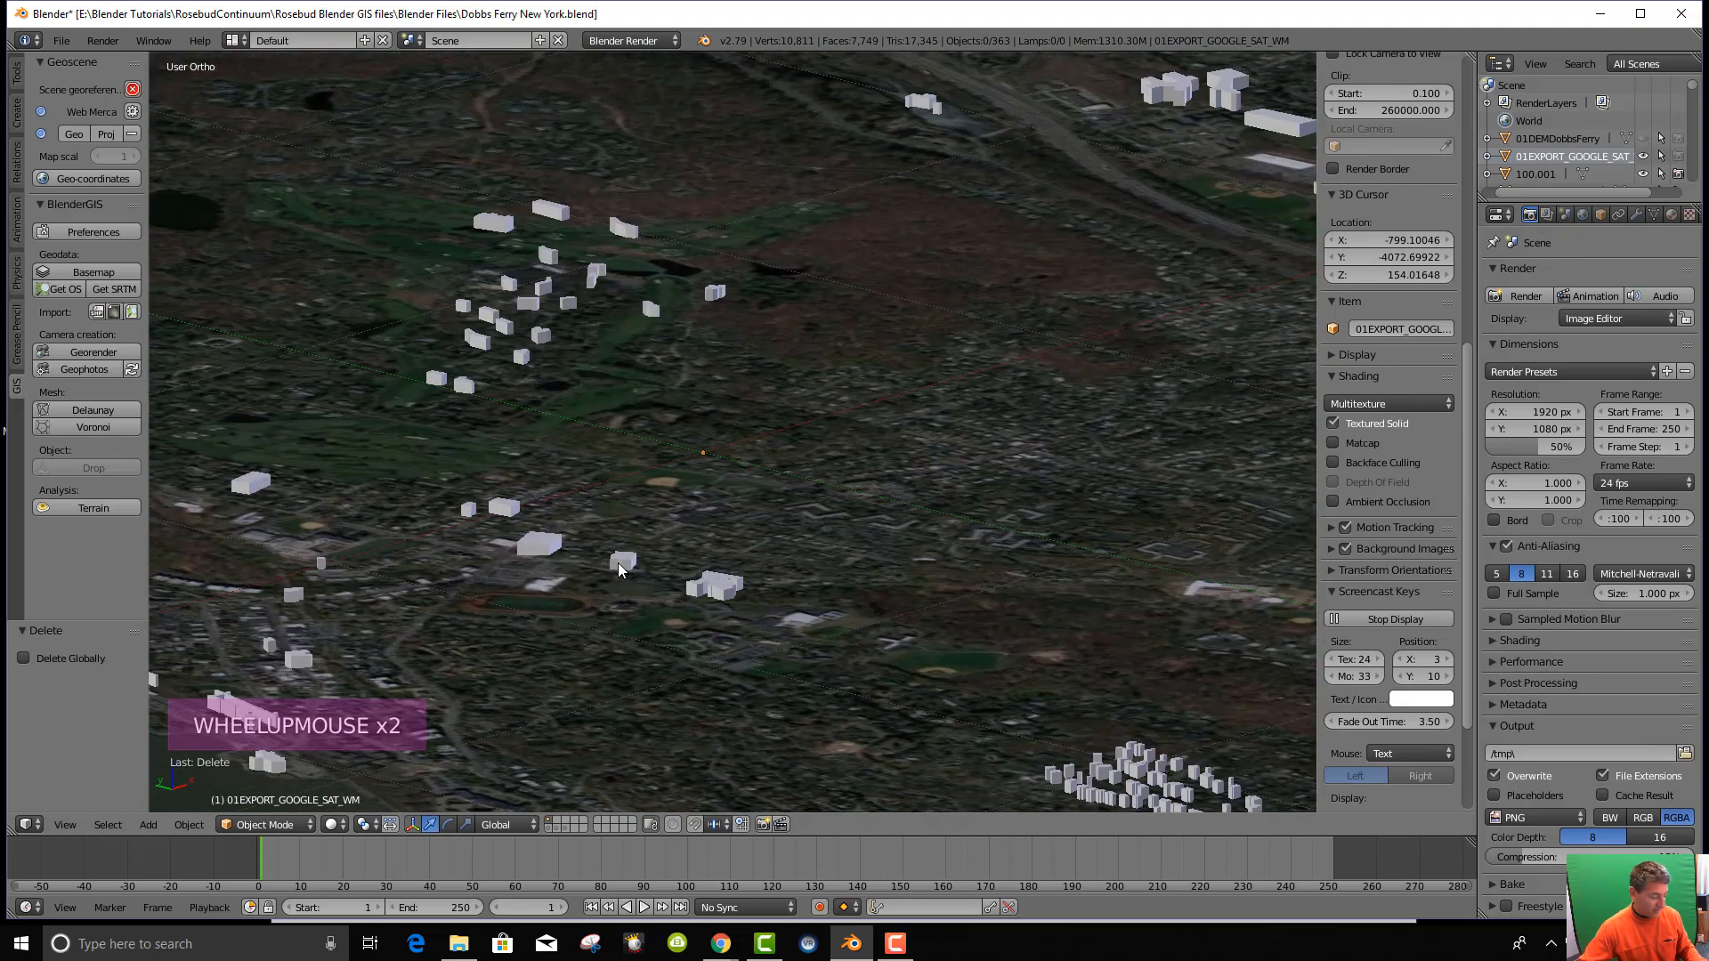
{"action": "middle_click_drag", "start_coordinate": [1015, 467], "coordinate": [919, 324], "text": "shift"}
{"action": "scroll", "coordinate": [867, 495], "scroll_direction": "up", "scroll_amount": 3}
{"action": "middle_click_drag", "start_coordinate": [867, 495], "coordinate": [792, 564]}
{"action": "scroll", "coordinate": [889, 639], "scroll_direction": "down", "scroll_amount": 1}
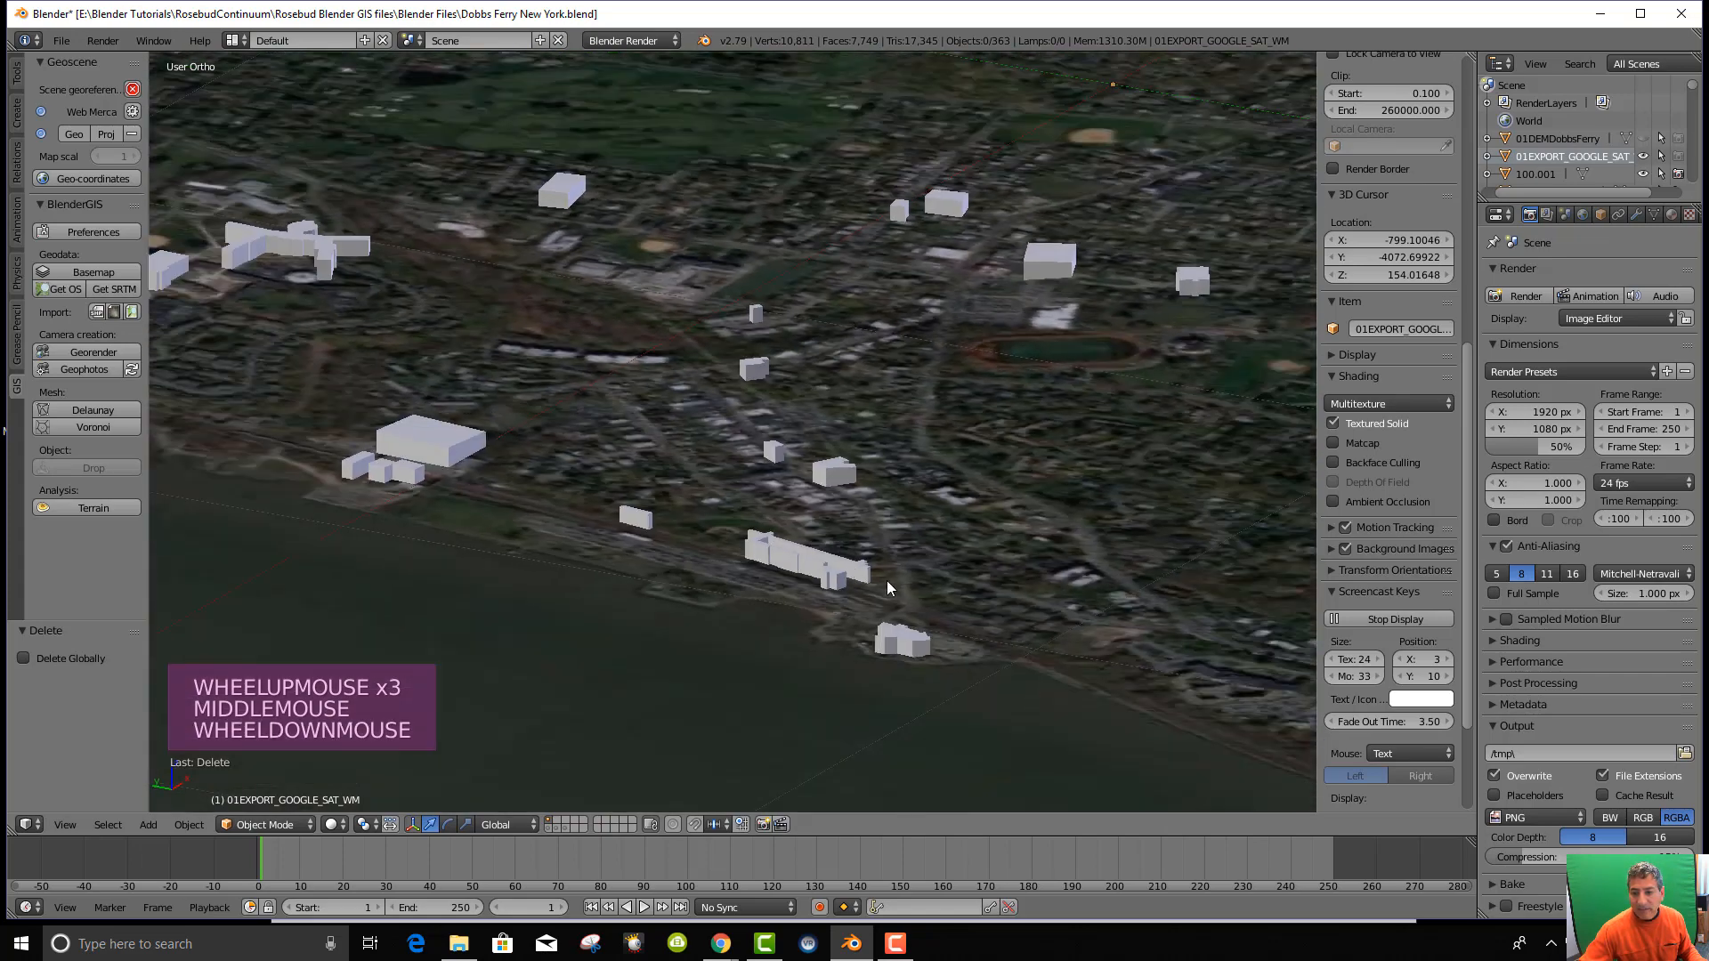
{"action": "middle_click_drag", "start_coordinate": [988, 627], "coordinate": [958, 599]}
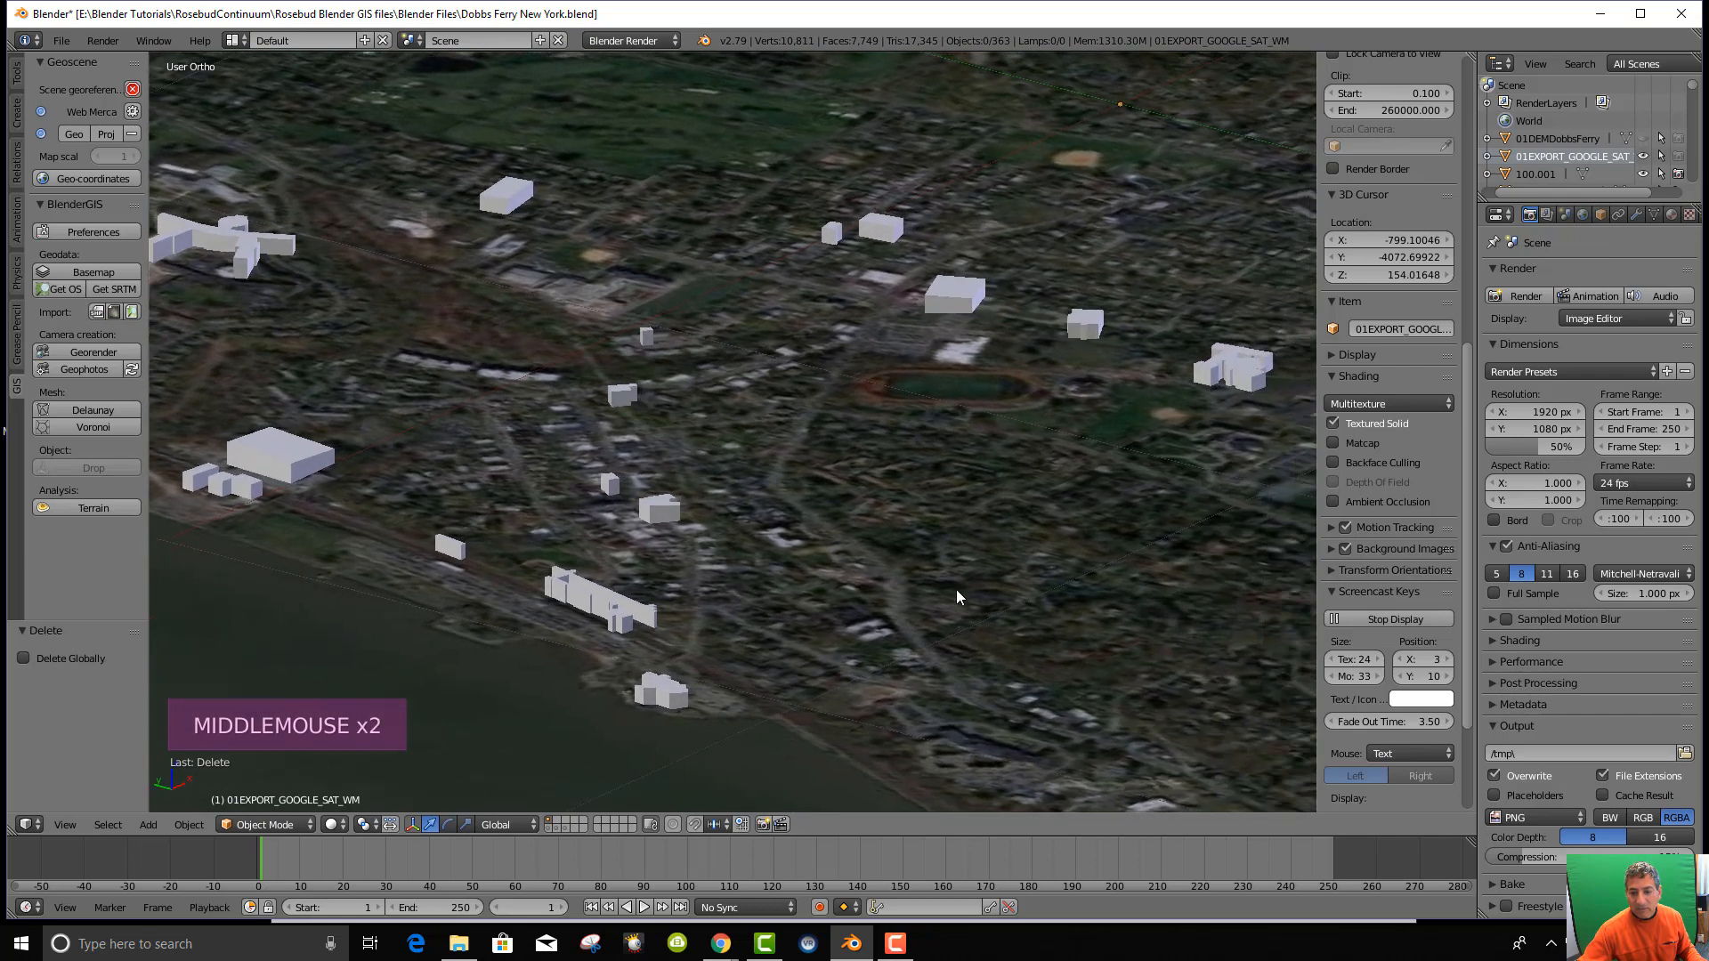
{"action": "scroll", "coordinate": [935, 543], "scroll_direction": "down", "scroll_amount": 3}
{"action": "middle_click_drag", "start_coordinate": [913, 521], "coordinate": [917, 552]}
{"action": "right_click", "coordinate": [739, 601]}
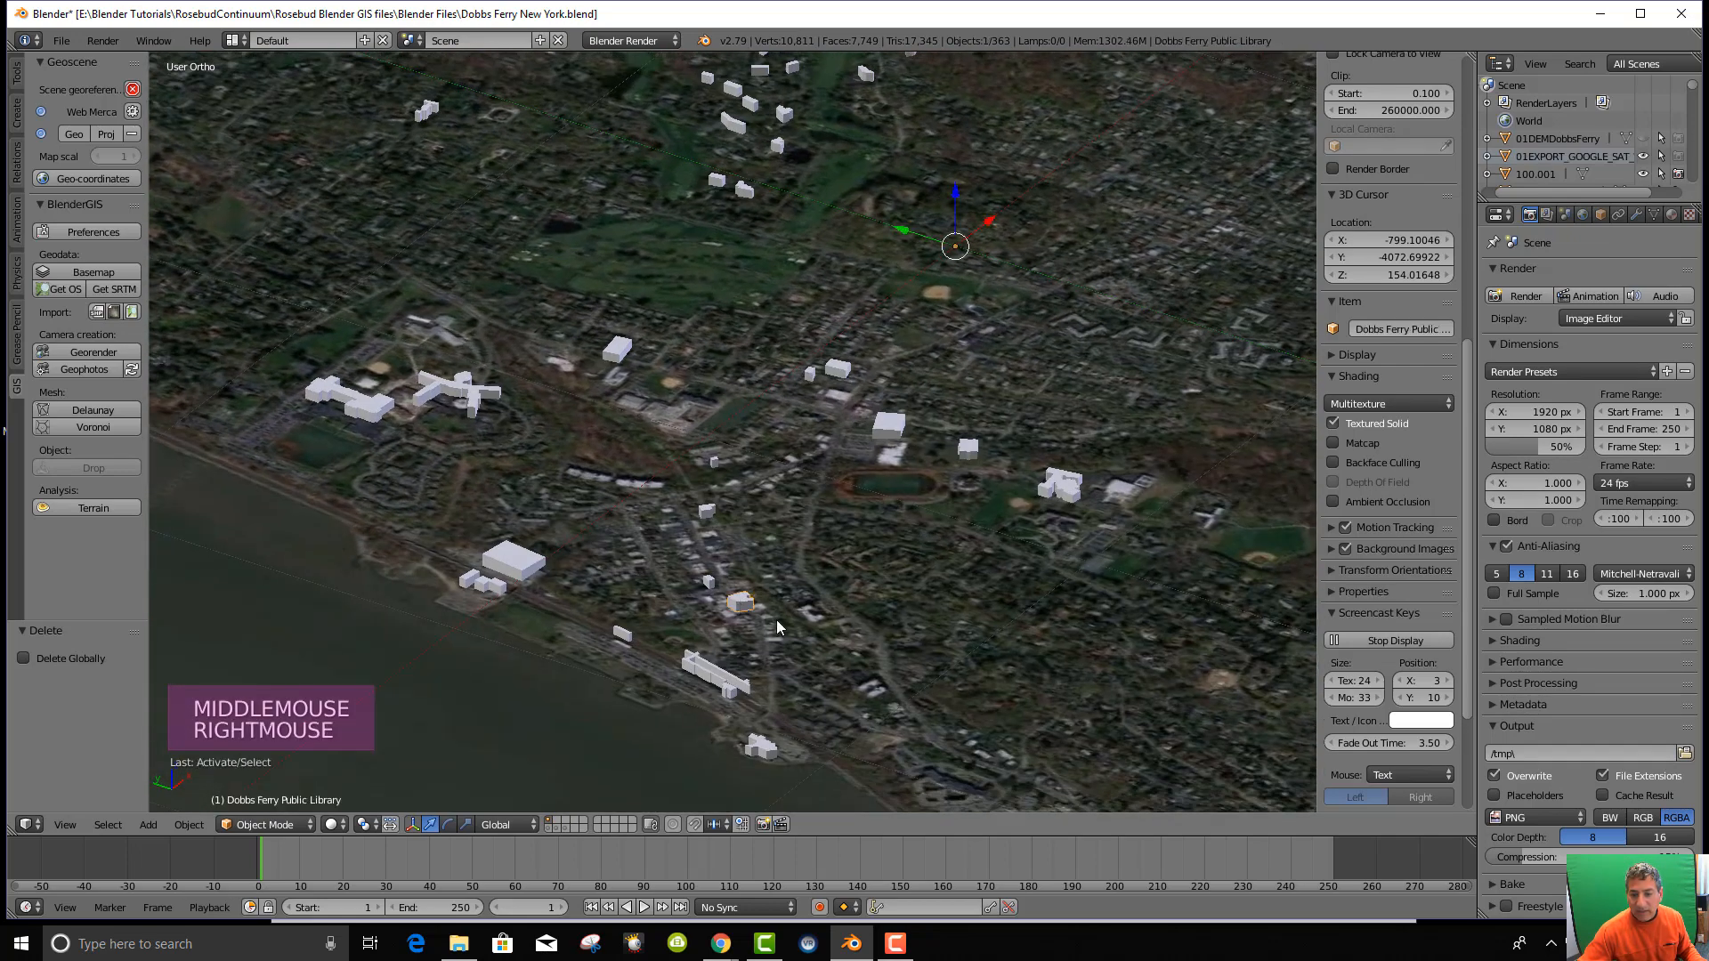
{"action": "scroll", "coordinate": [802, 616], "scroll_direction": "up", "scroll_amount": 3}
{"action": "middle_click_drag", "start_coordinate": [853, 639], "coordinate": [815, 506], "text": "shift"}
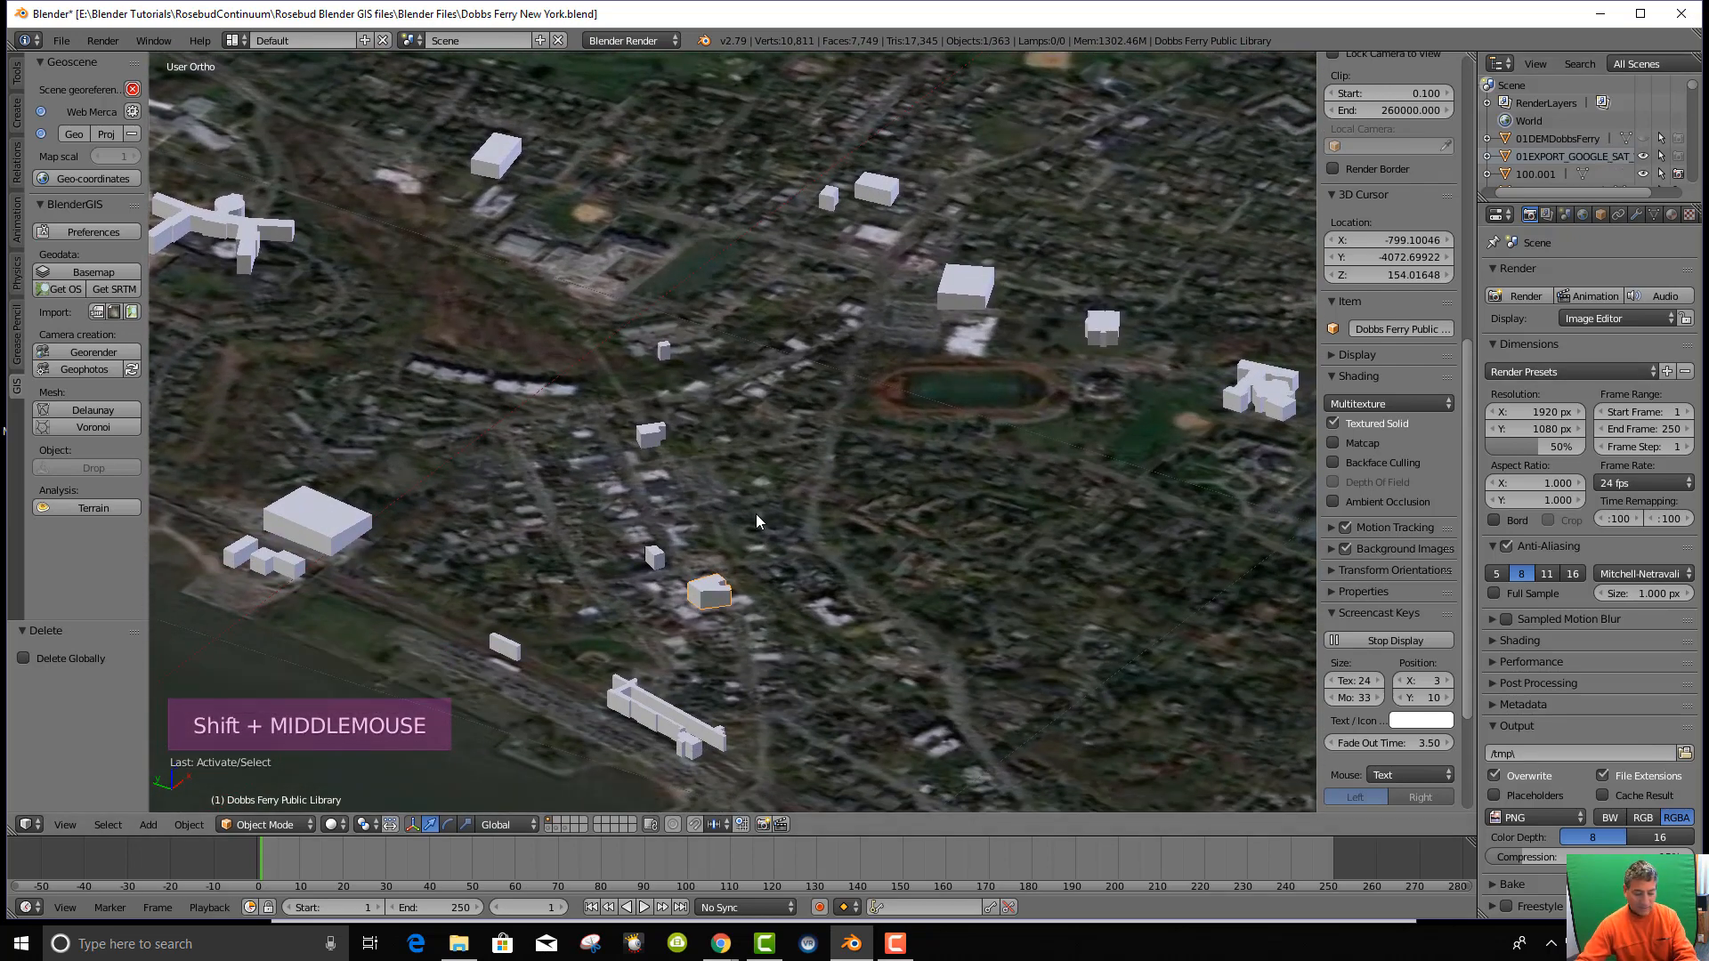
{"action": "key", "text": "KP_Decimal"}
Scroll the Outliner to the Dobbs Ferry and Half Moon entries.
{"action": "scroll", "coordinate": [858, 514], "scroll_direction": "down", "scroll_amount": 5}
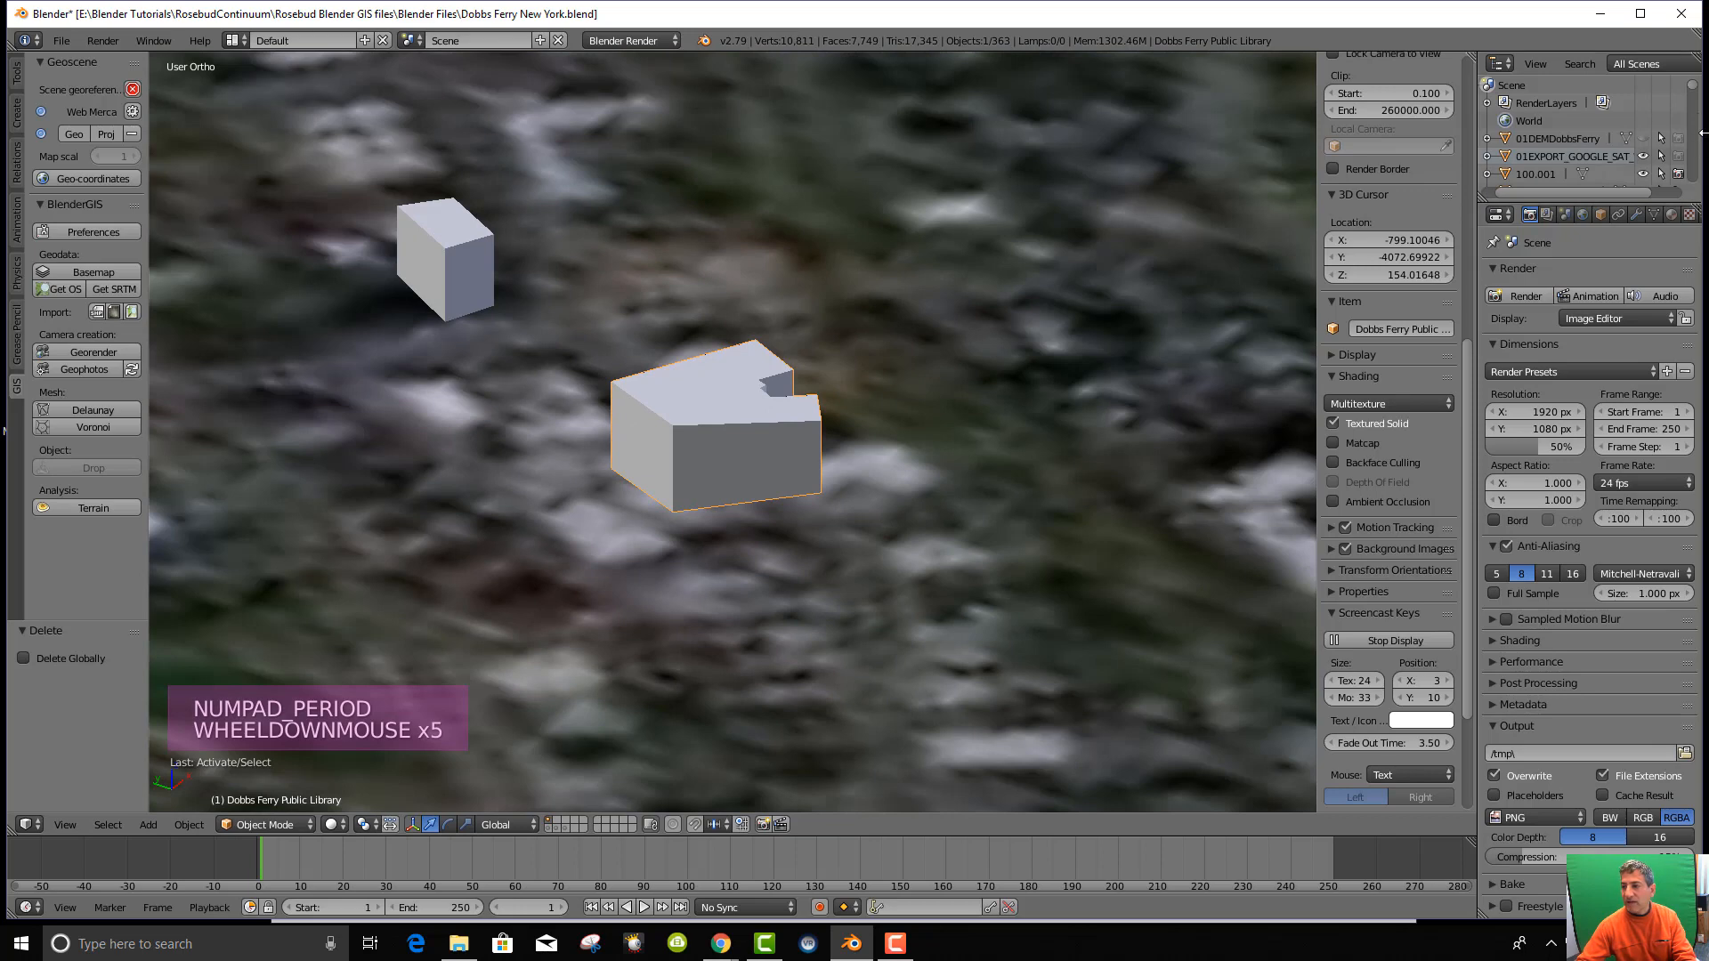
{"action": "left_click", "coordinate": [1688, 121]}
{"action": "left_click_drag", "start_coordinate": [1689, 121], "coordinate": [1696, 194]}
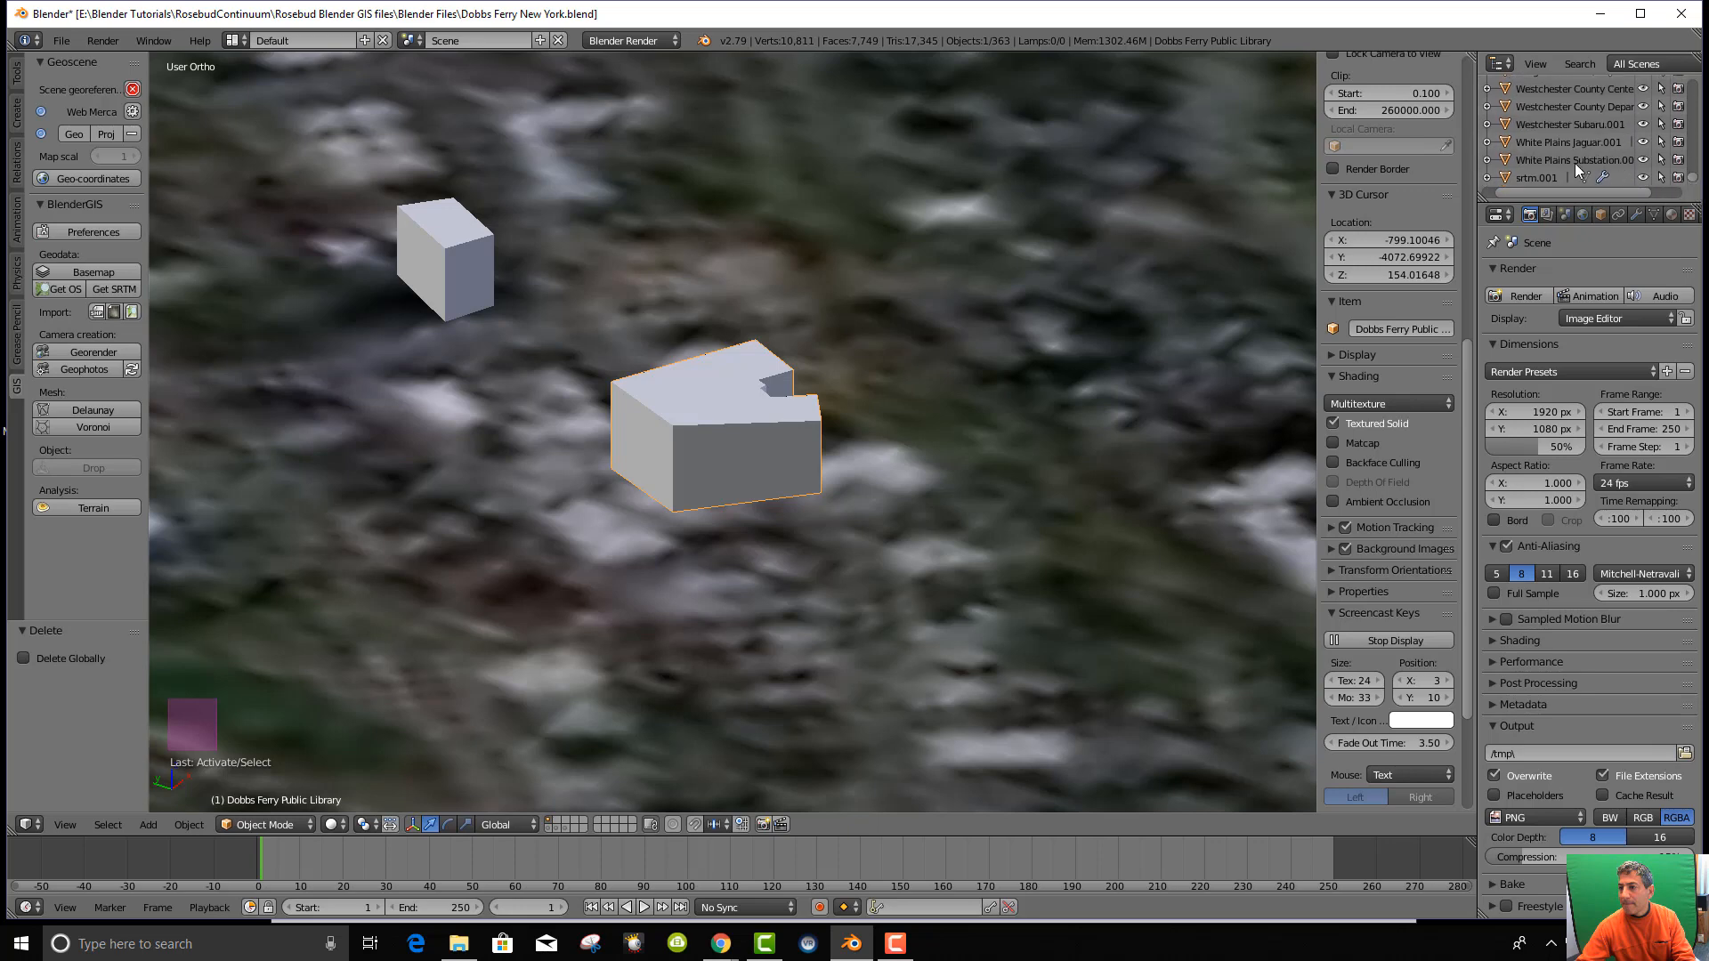
{"action": "scroll", "coordinate": [1580, 154], "scroll_direction": "up", "scroll_amount": 5}
{"action": "scroll", "coordinate": [1583, 152], "scroll_direction": "up", "scroll_amount": 6}
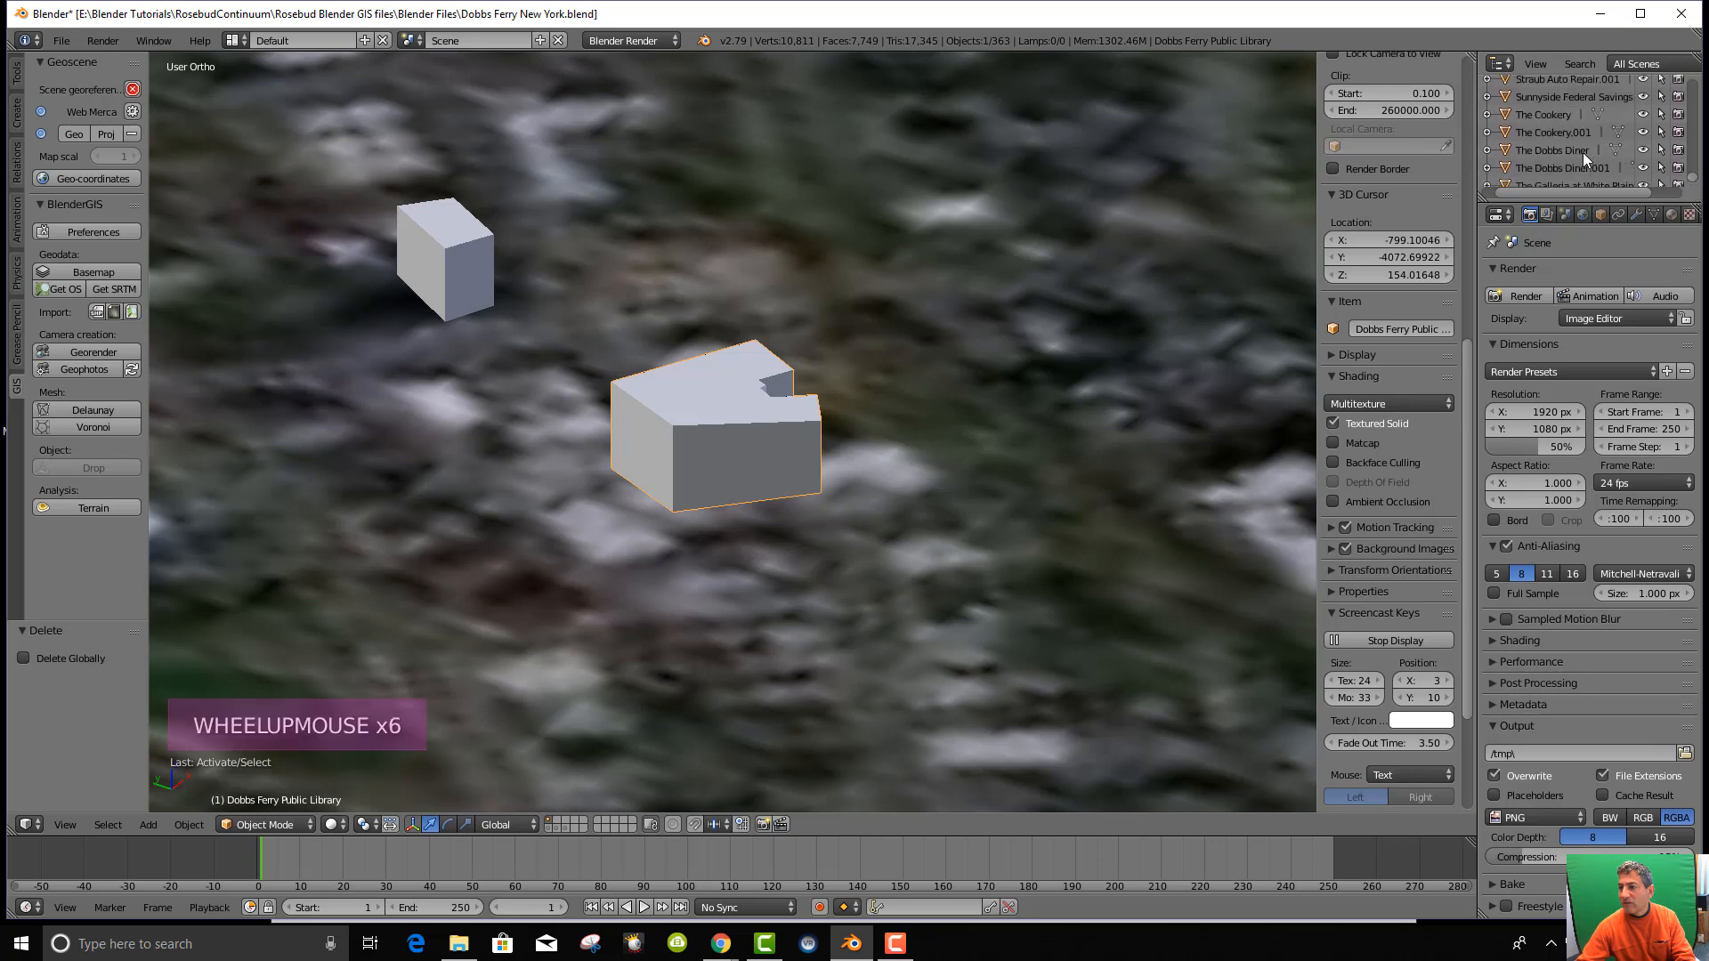
{"action": "scroll", "coordinate": [1584, 152], "scroll_direction": "up", "scroll_amount": 10}
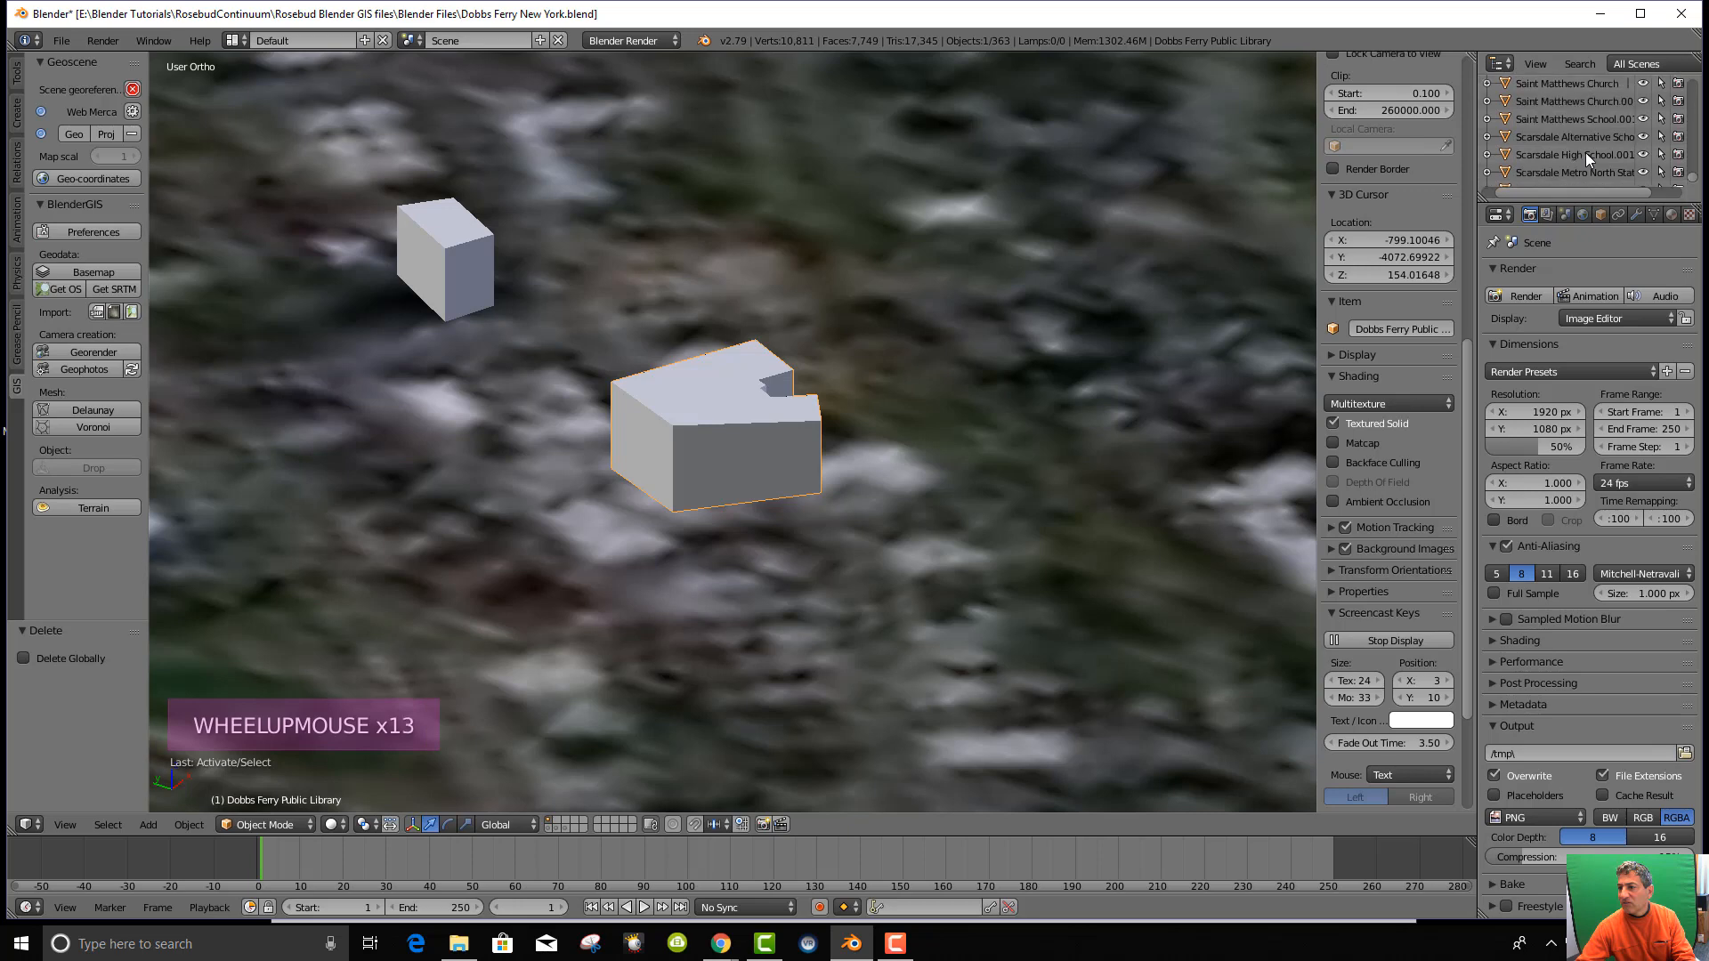
{"action": "scroll", "coordinate": [1584, 153], "scroll_direction": "up", "scroll_amount": 11}
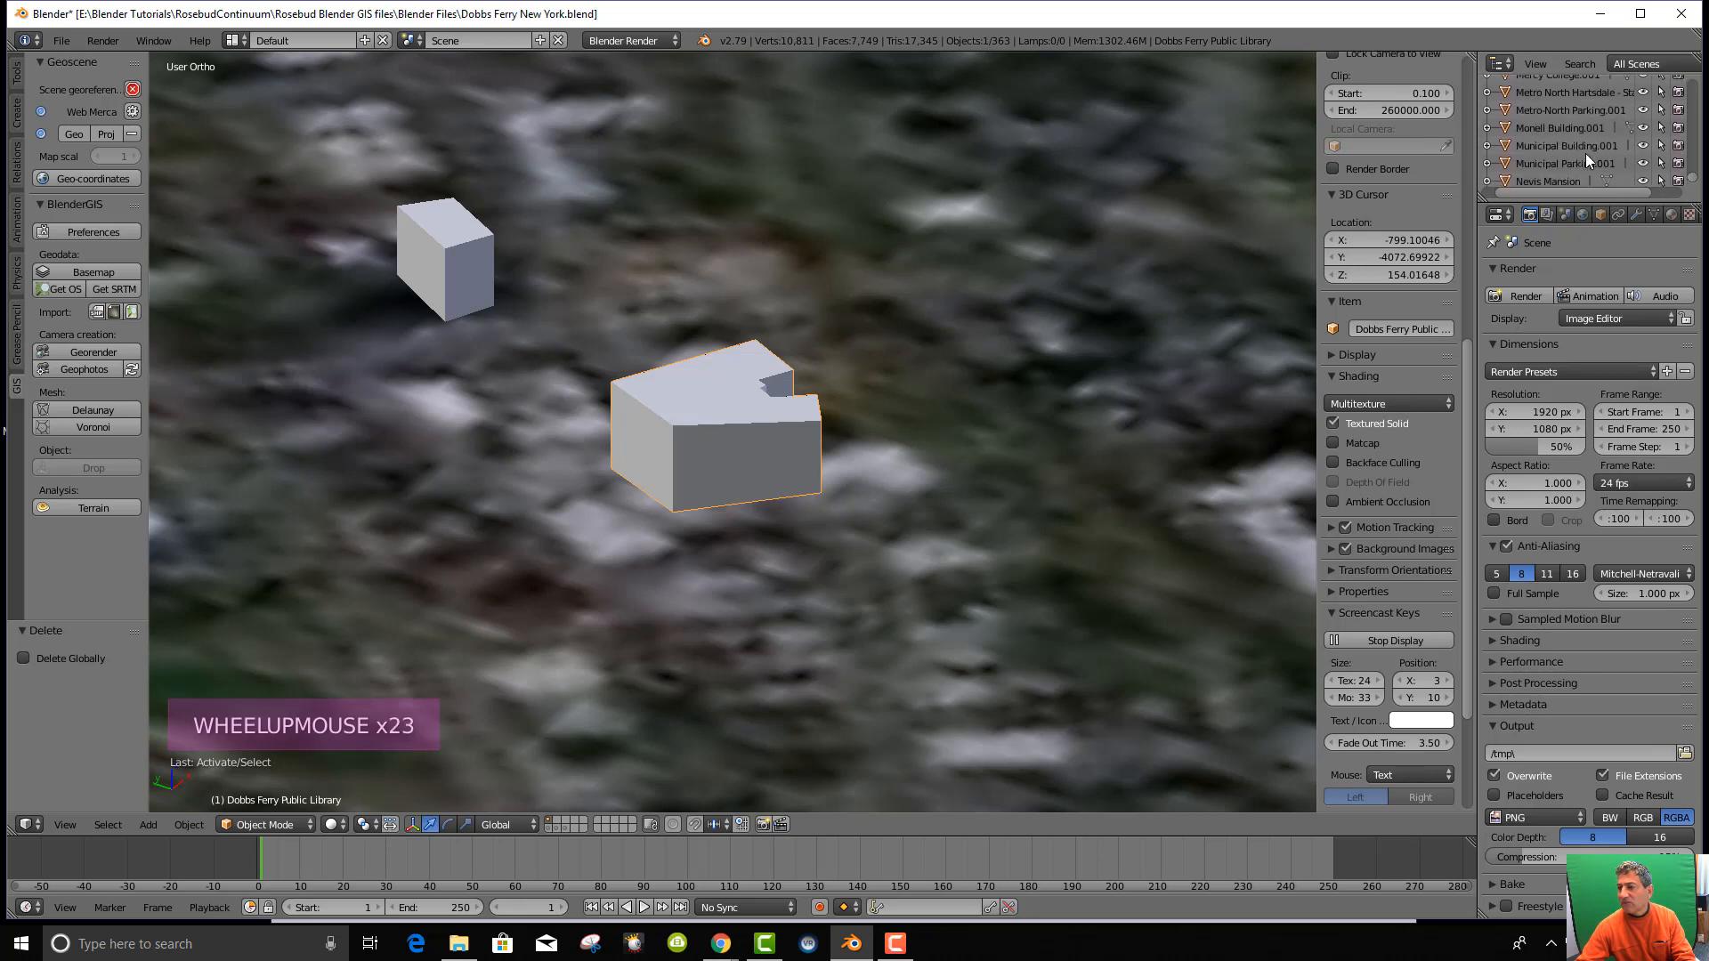
{"action": "scroll", "coordinate": [1586, 160], "scroll_direction": "up", "scroll_amount": 11}
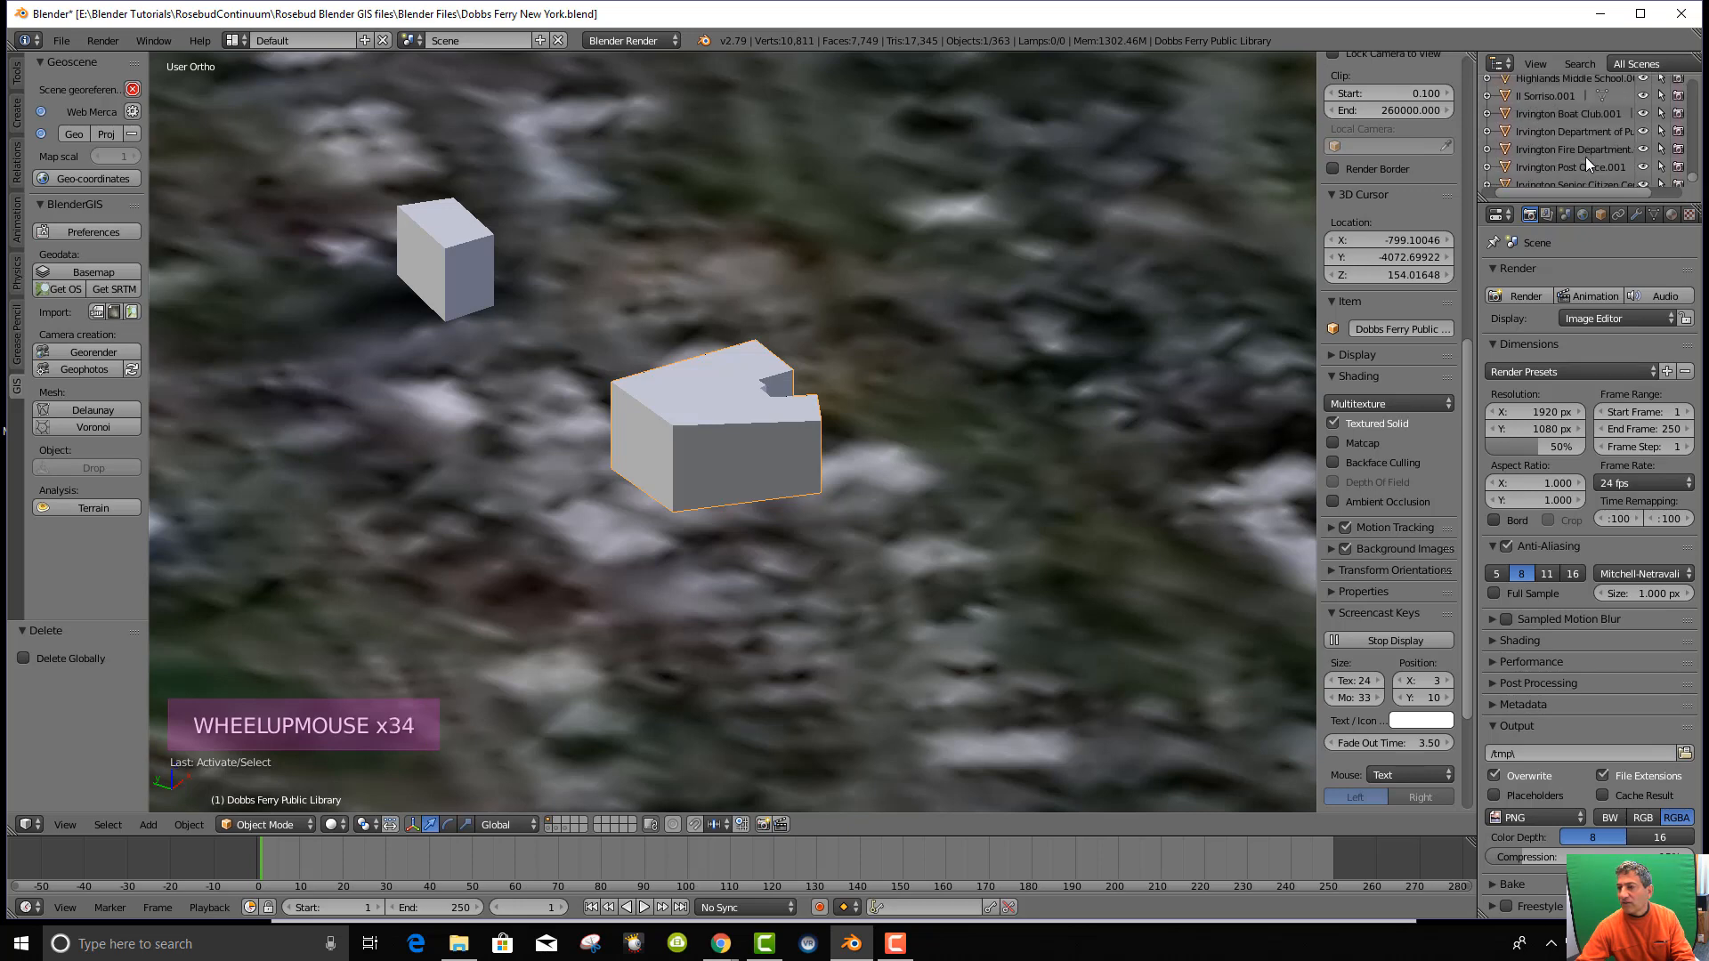
{"action": "scroll", "coordinate": [1585, 162], "scroll_direction": "up", "scroll_amount": 6}
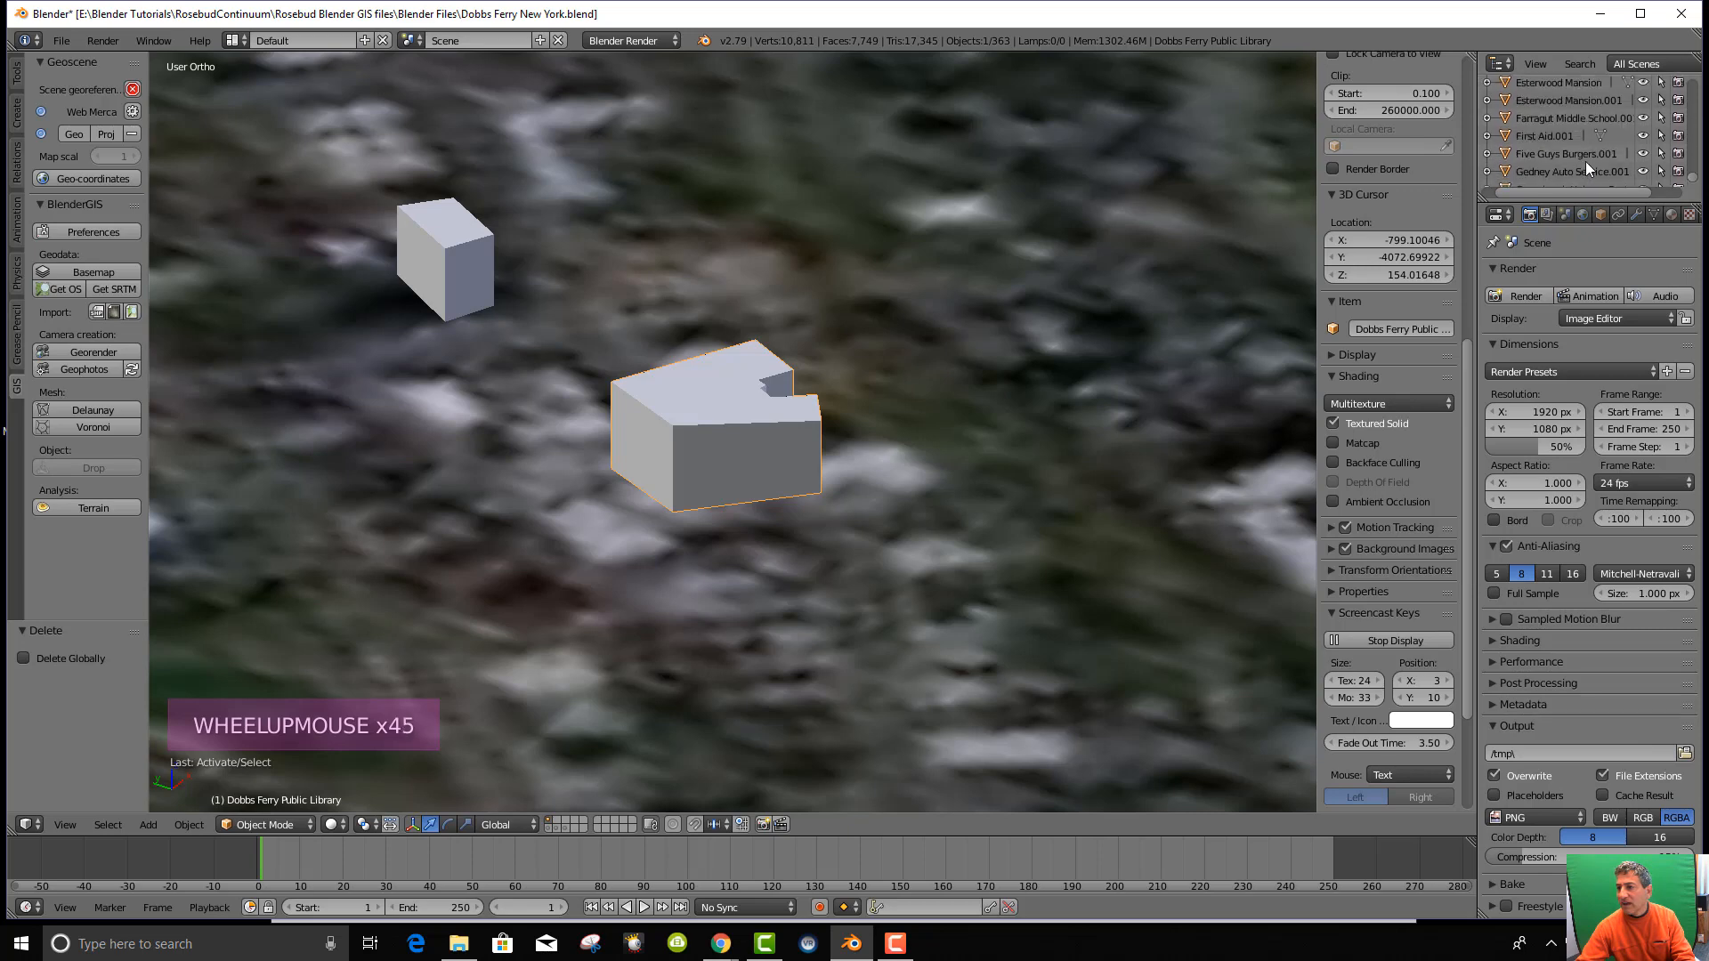
{"action": "scroll", "coordinate": [1588, 160], "scroll_direction": "down", "scroll_amount": 1}
{"action": "scroll", "coordinate": [1588, 160], "scroll_direction": "down", "scroll_amount": 2}
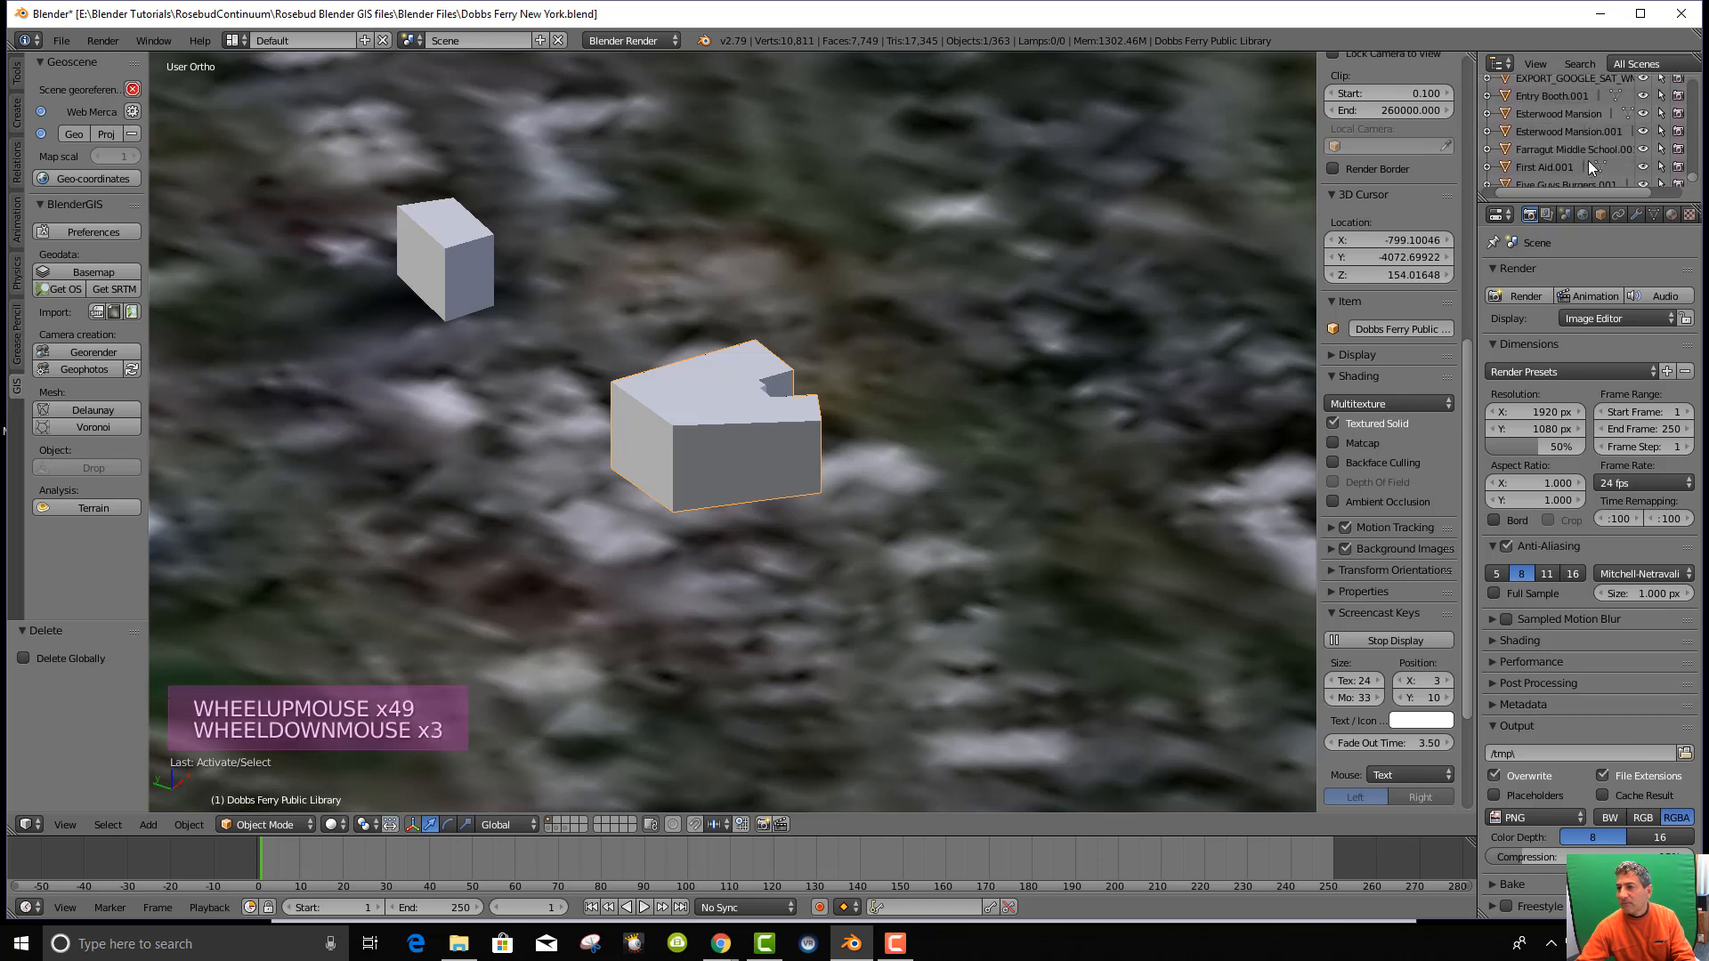
{"action": "scroll", "coordinate": [1588, 158], "scroll_direction": "up", "scroll_amount": 5}
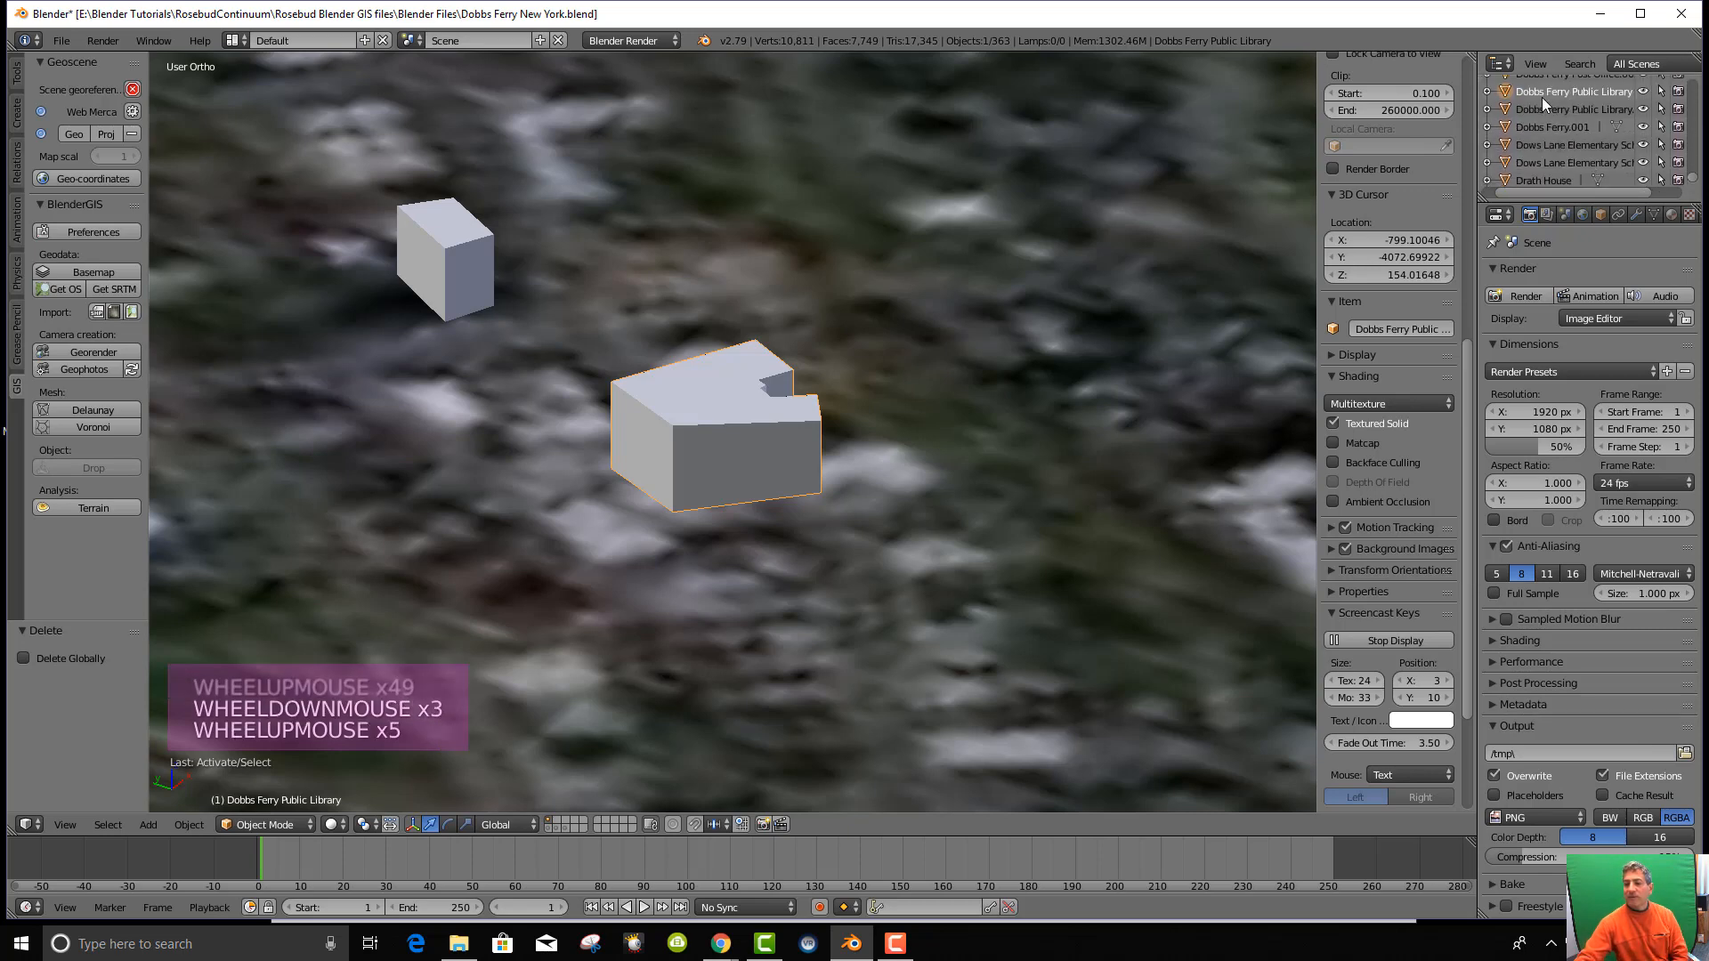
{"action": "scroll", "coordinate": [821, 472], "scroll_direction": "down", "scroll_amount": 4}
{"action": "scroll", "coordinate": [836, 534], "scroll_direction": "down", "scroll_amount": 3}
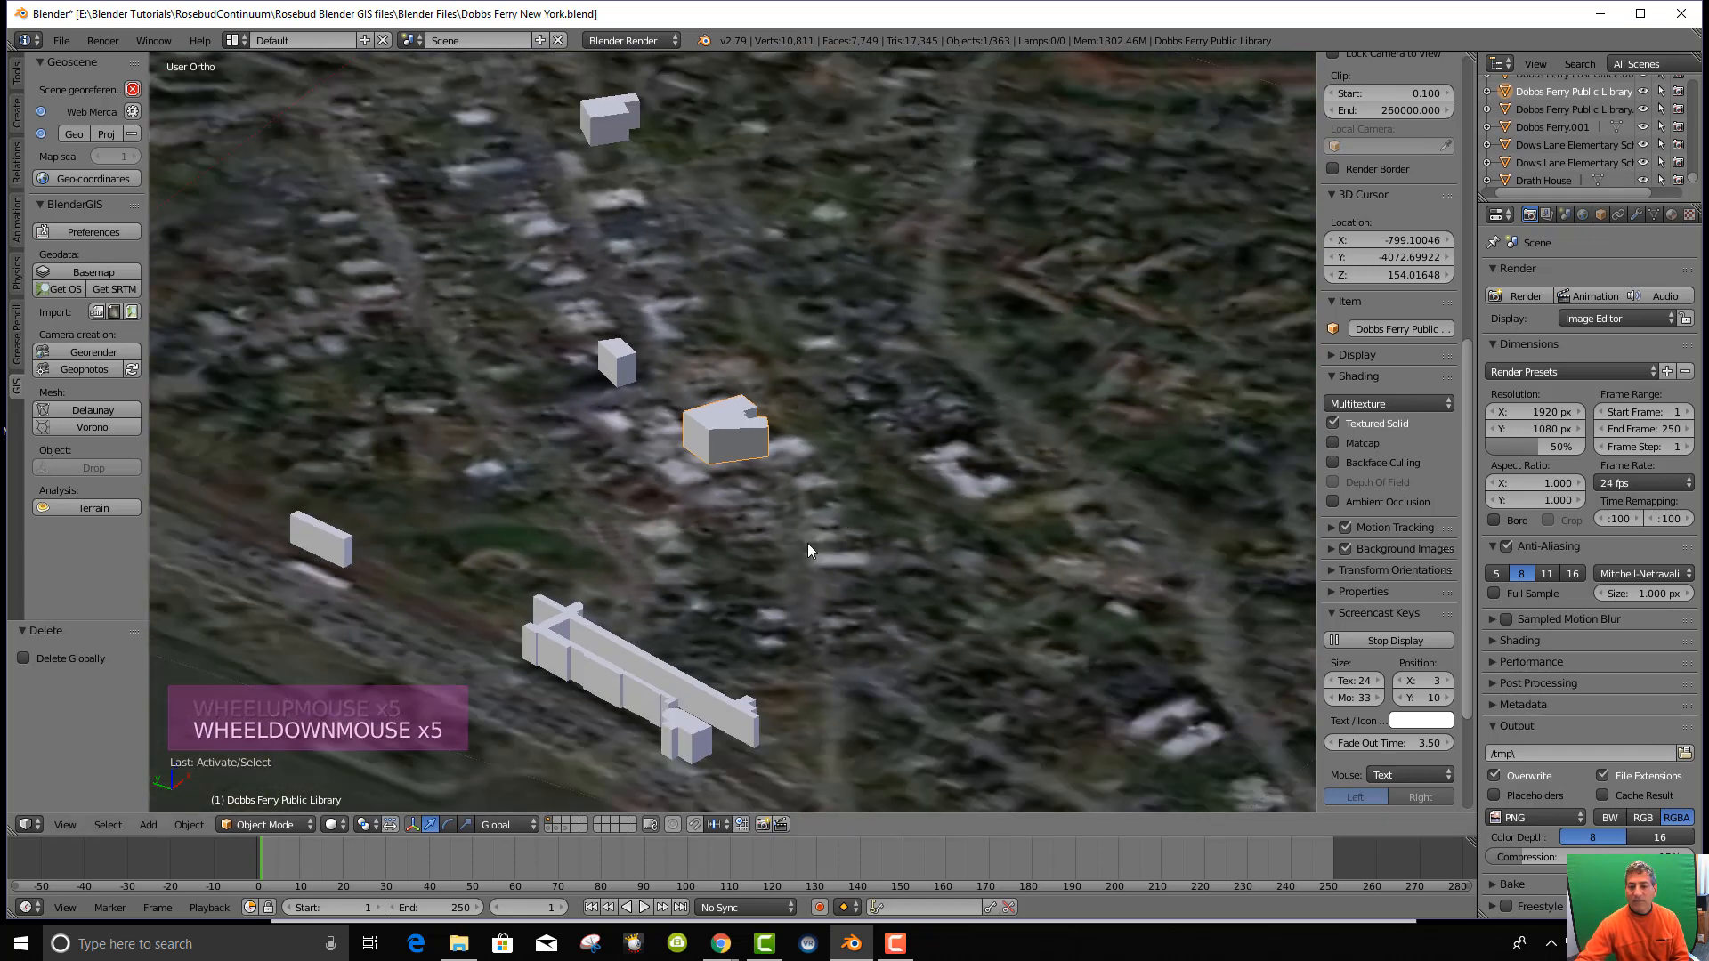
Select the Half Moon building at the river's edge and zoom out.
{"action": "right_click", "coordinate": [795, 789]}
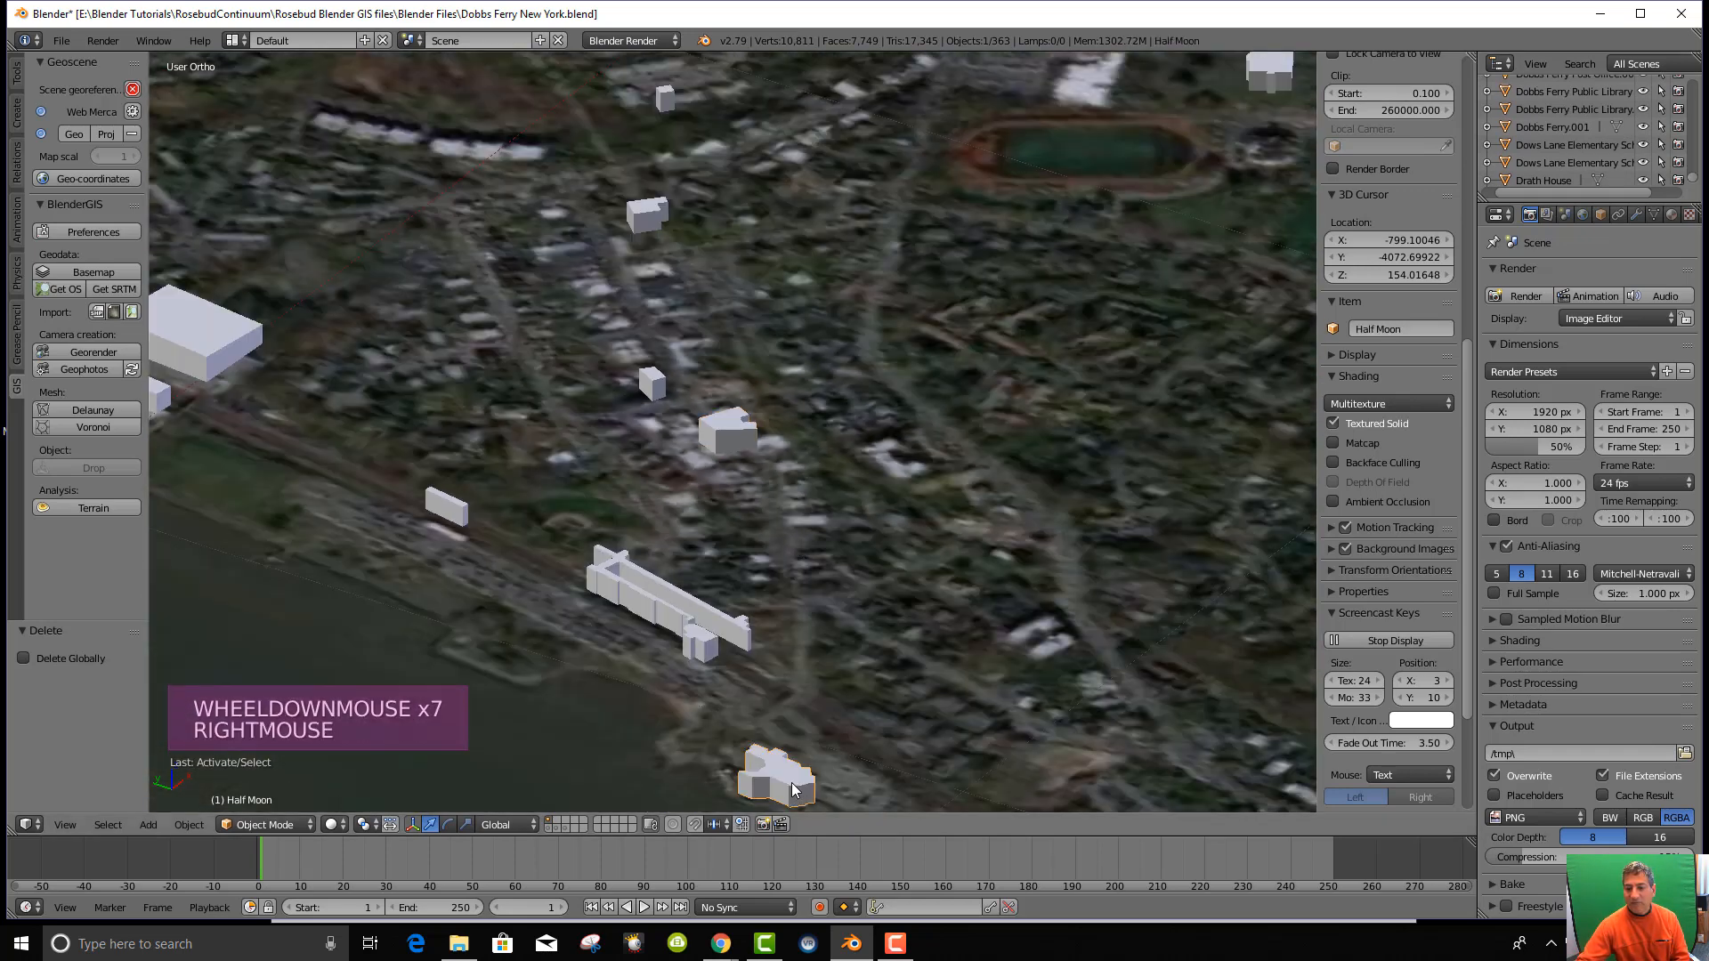
{"action": "scroll", "coordinate": [1593, 121], "scroll_direction": "down", "scroll_amount": 6}
{"action": "scroll", "coordinate": [1595, 120], "scroll_direction": "down", "scroll_amount": 2}
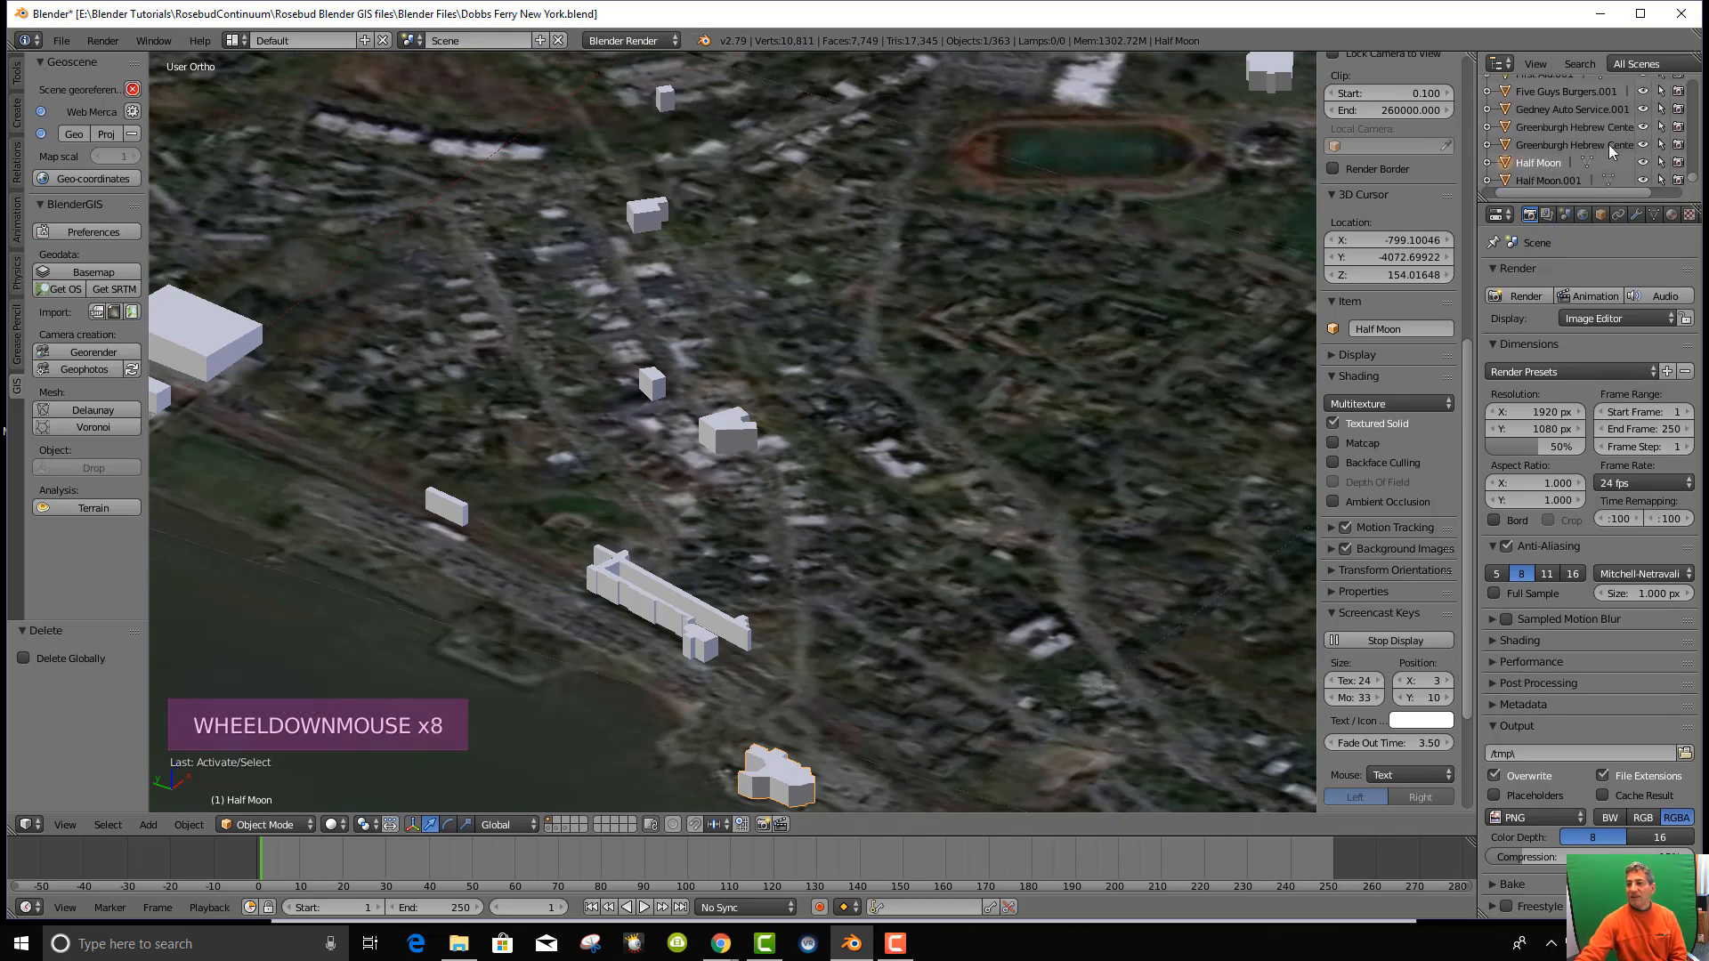
{"action": "scroll", "coordinate": [731, 417], "scroll_direction": "down", "scroll_amount": 4}
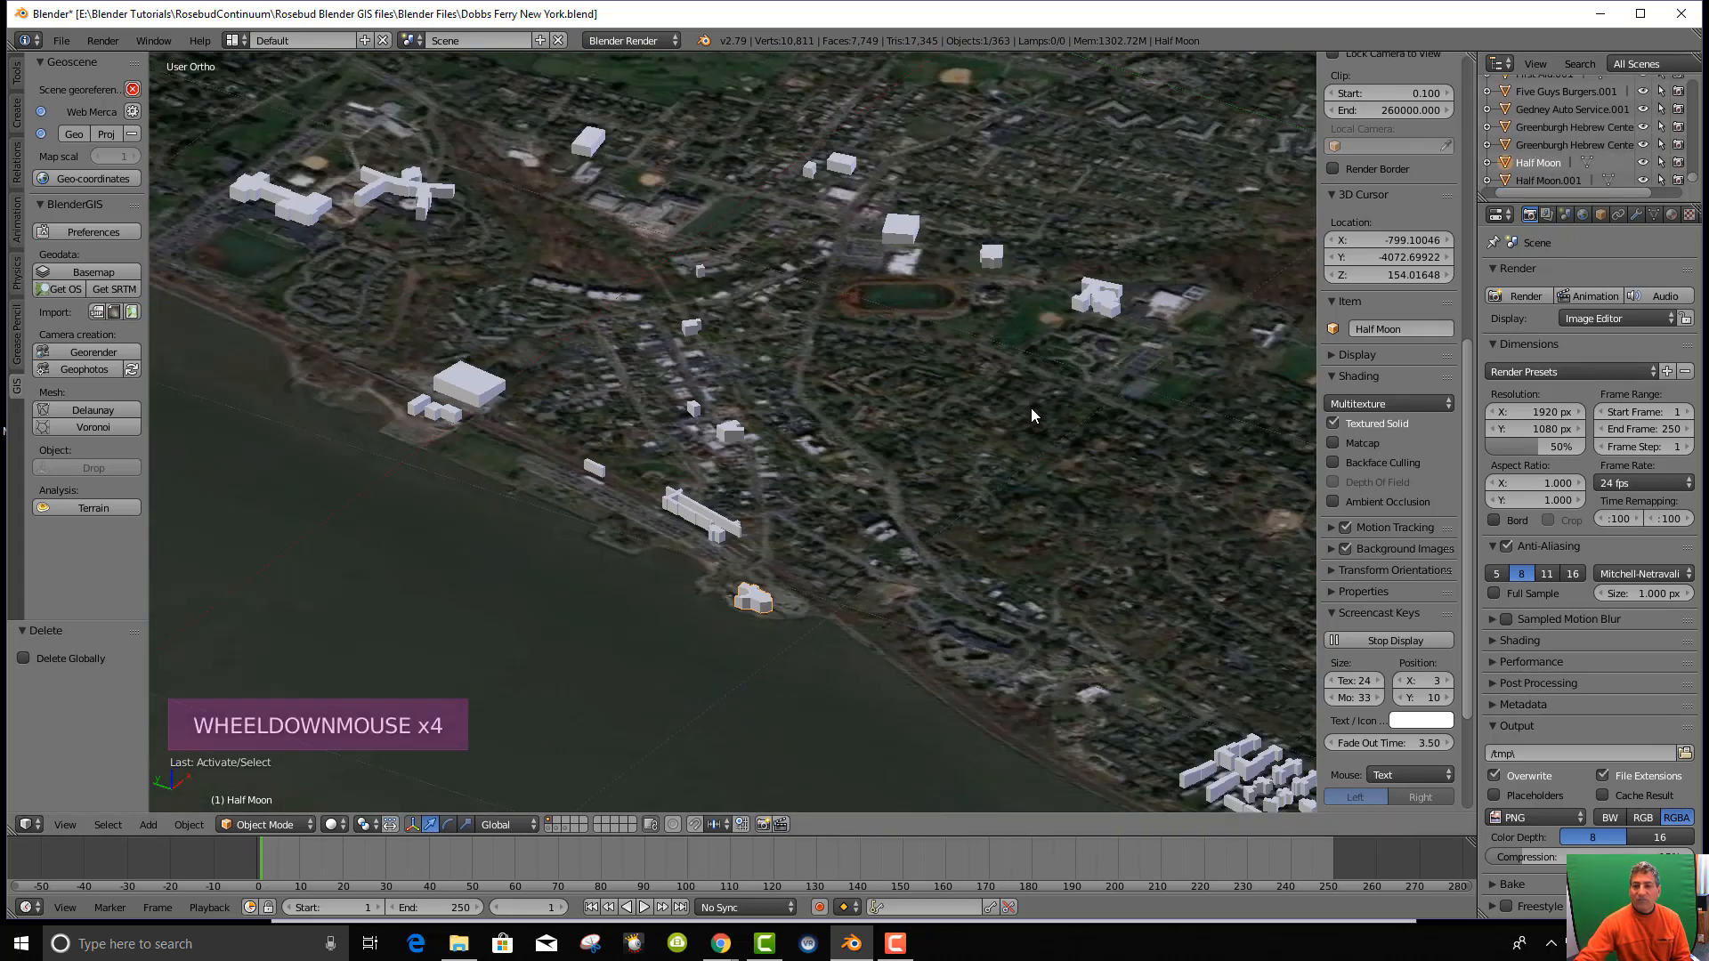
Rename the unnamed upper-left building 319652870 to 'Mercy College Rotunda'.
{"action": "right_click", "coordinate": [399, 191]}
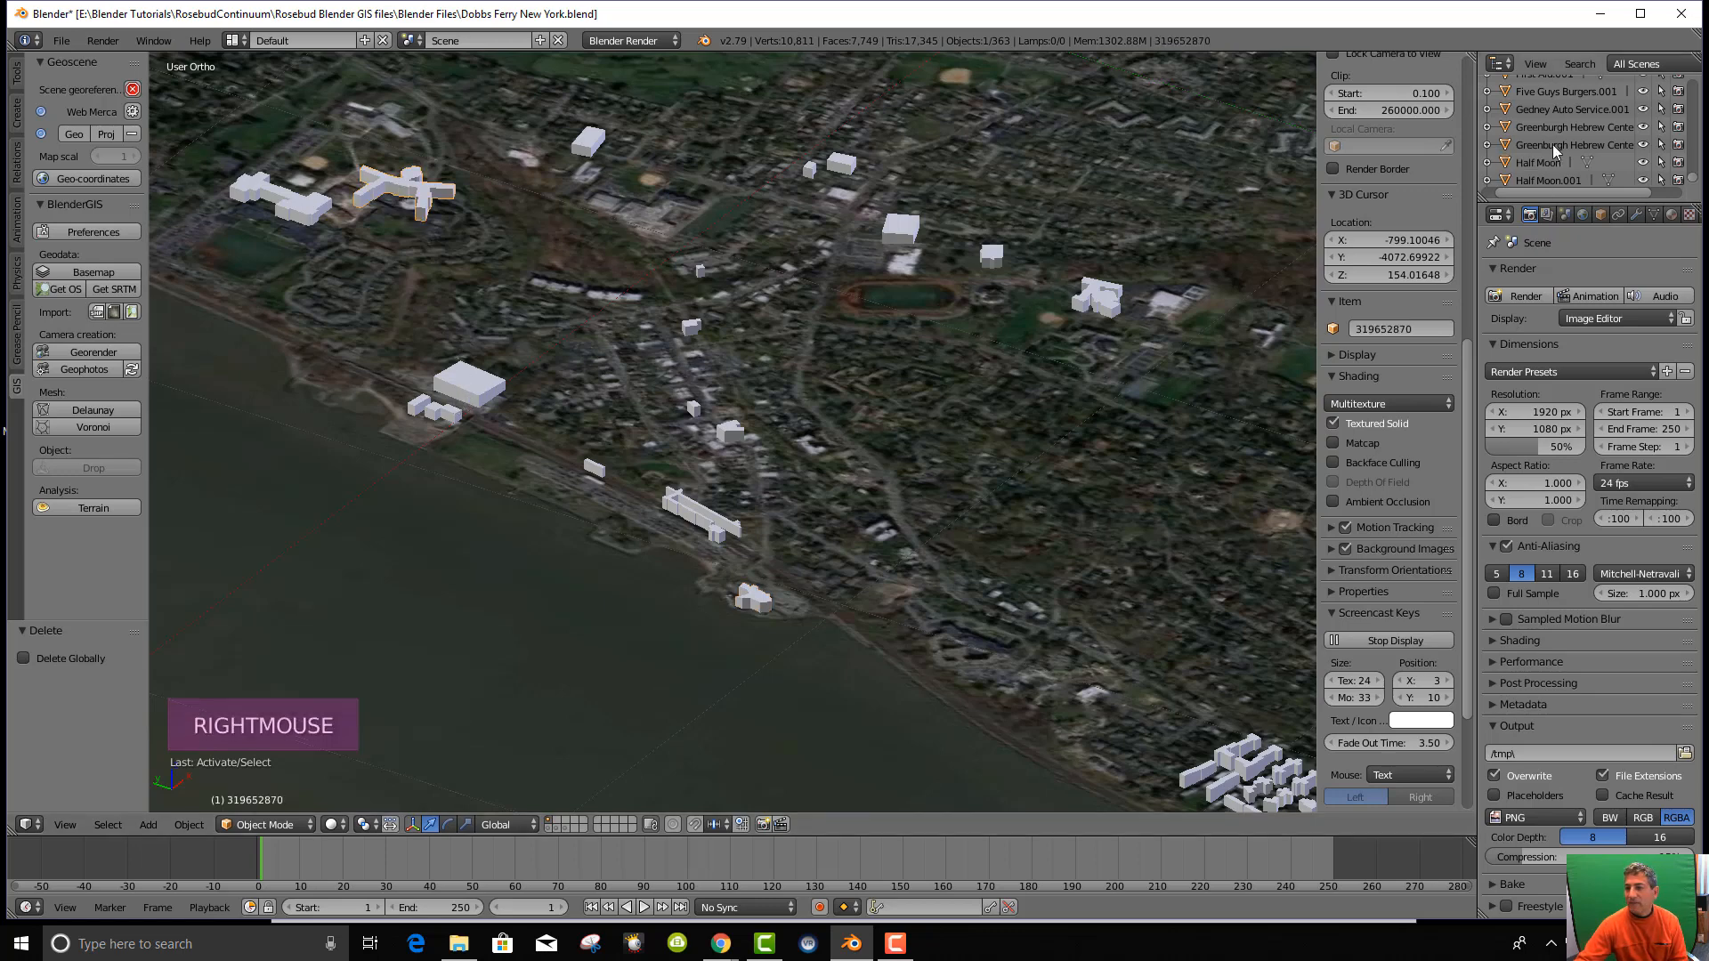
{"action": "left_click", "coordinate": [1534, 66]}
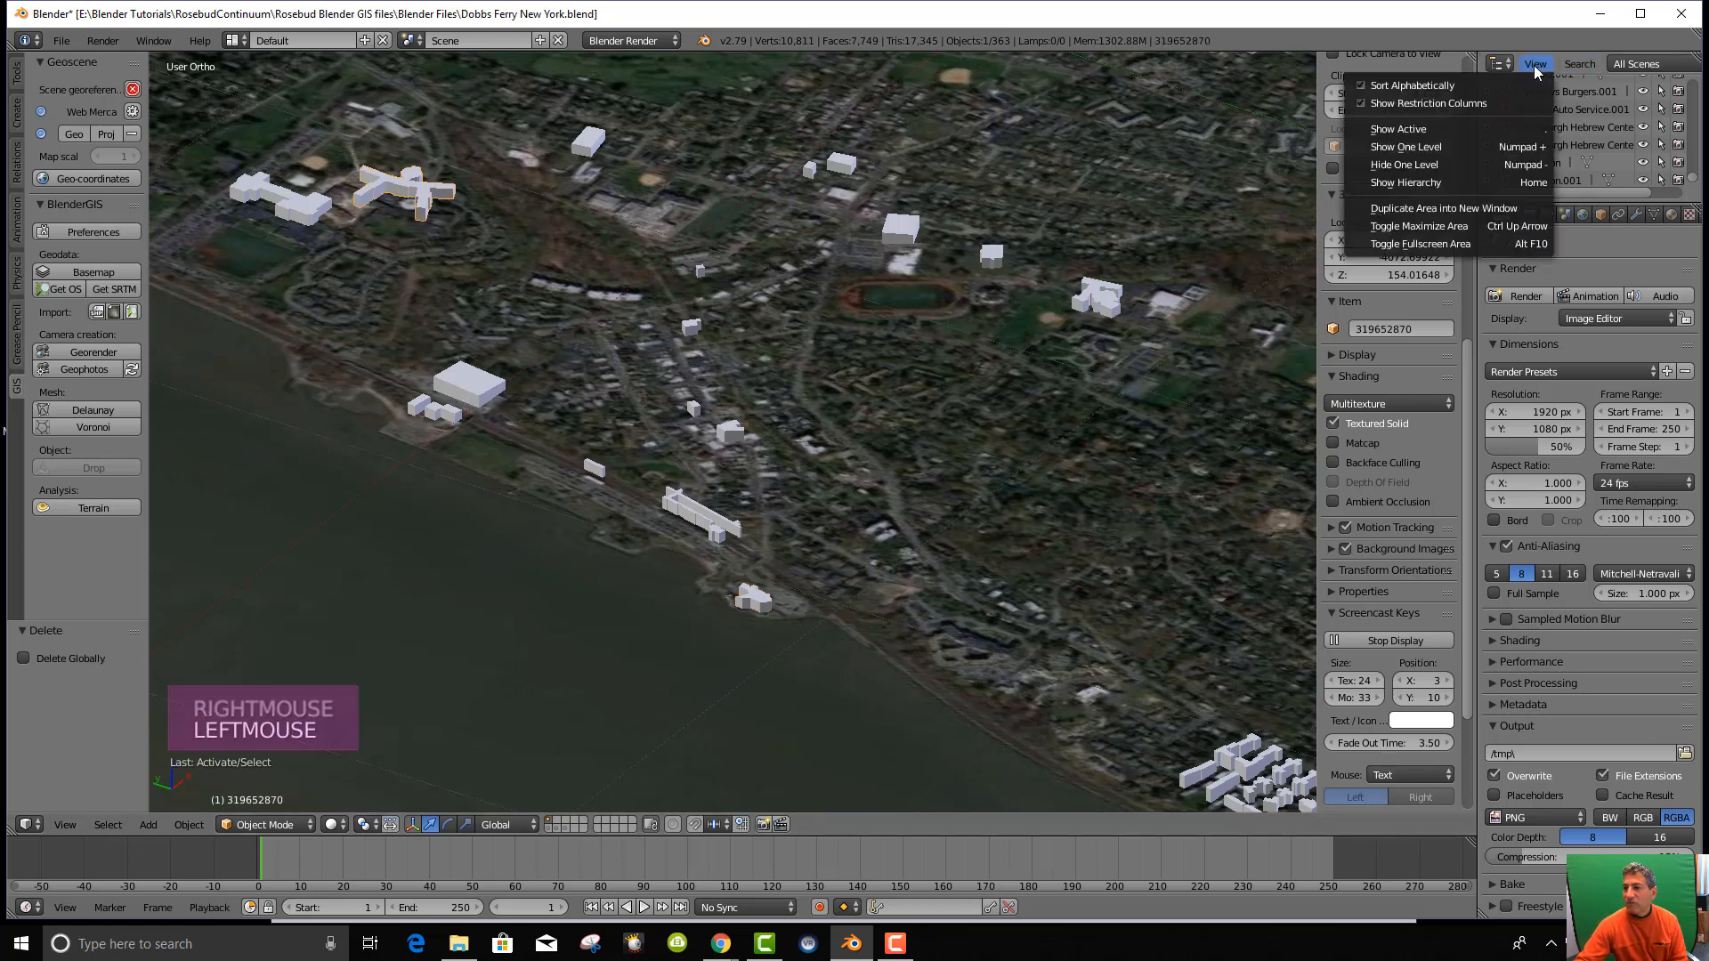
{"action": "left_click", "coordinate": [1445, 133]}
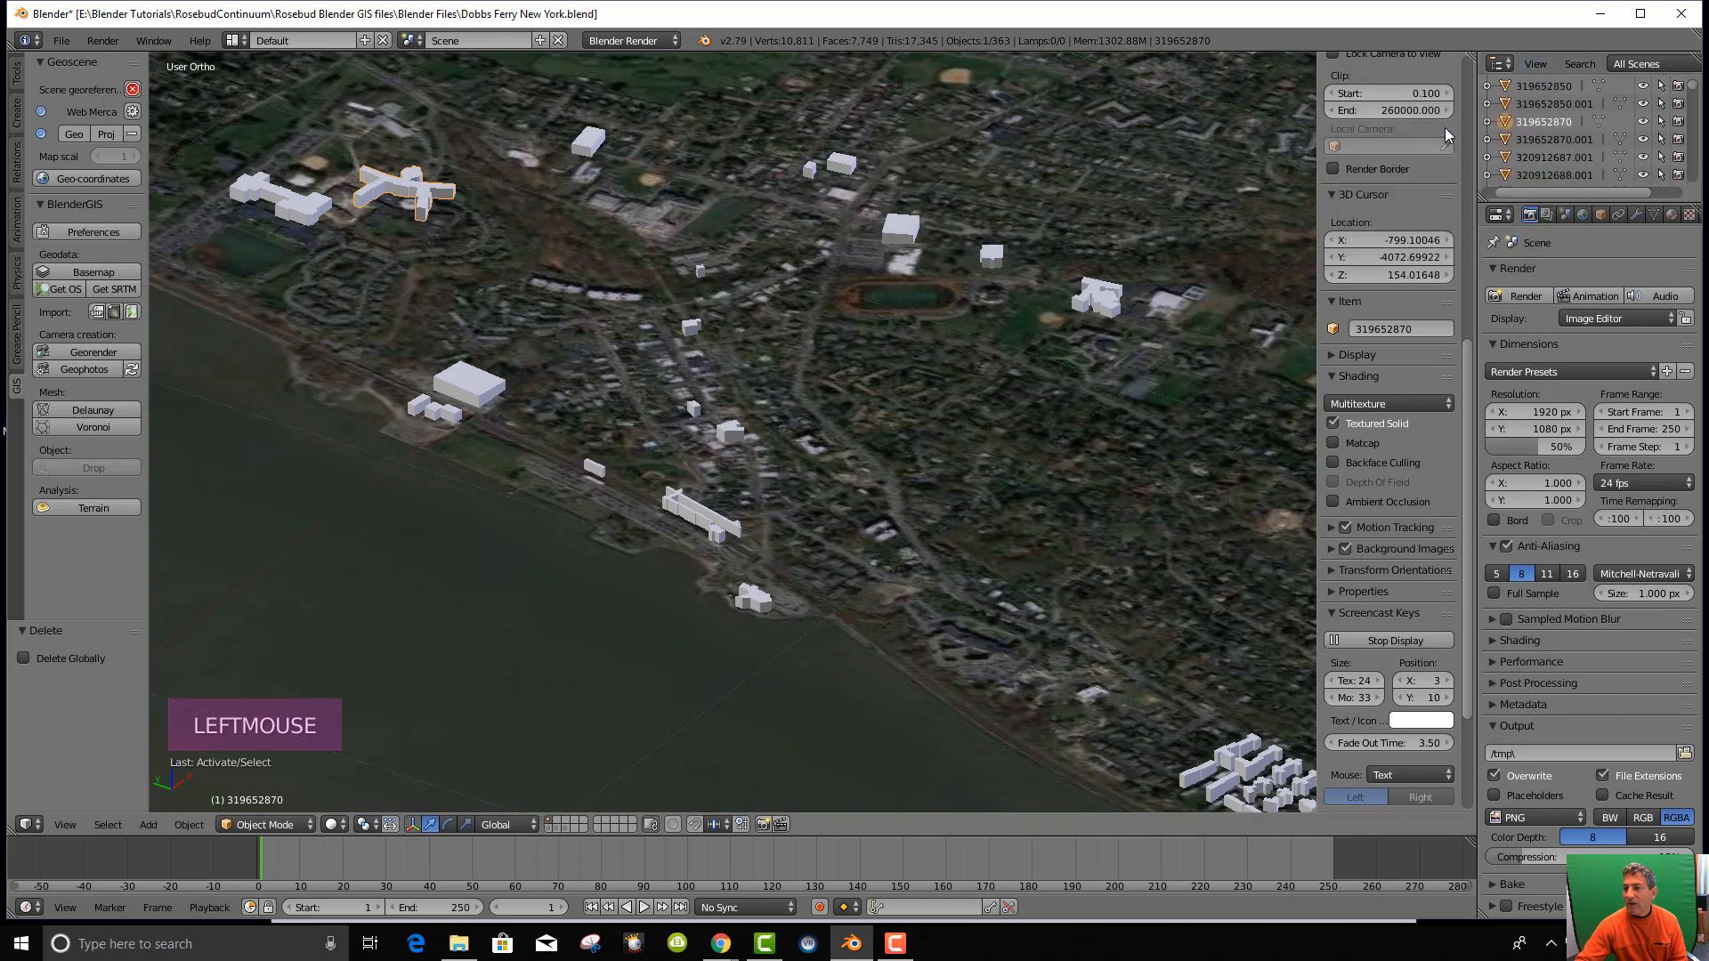
{"action": "left_click", "coordinate": [1559, 123]}
{"action": "right_click", "coordinate": [1555, 122]}
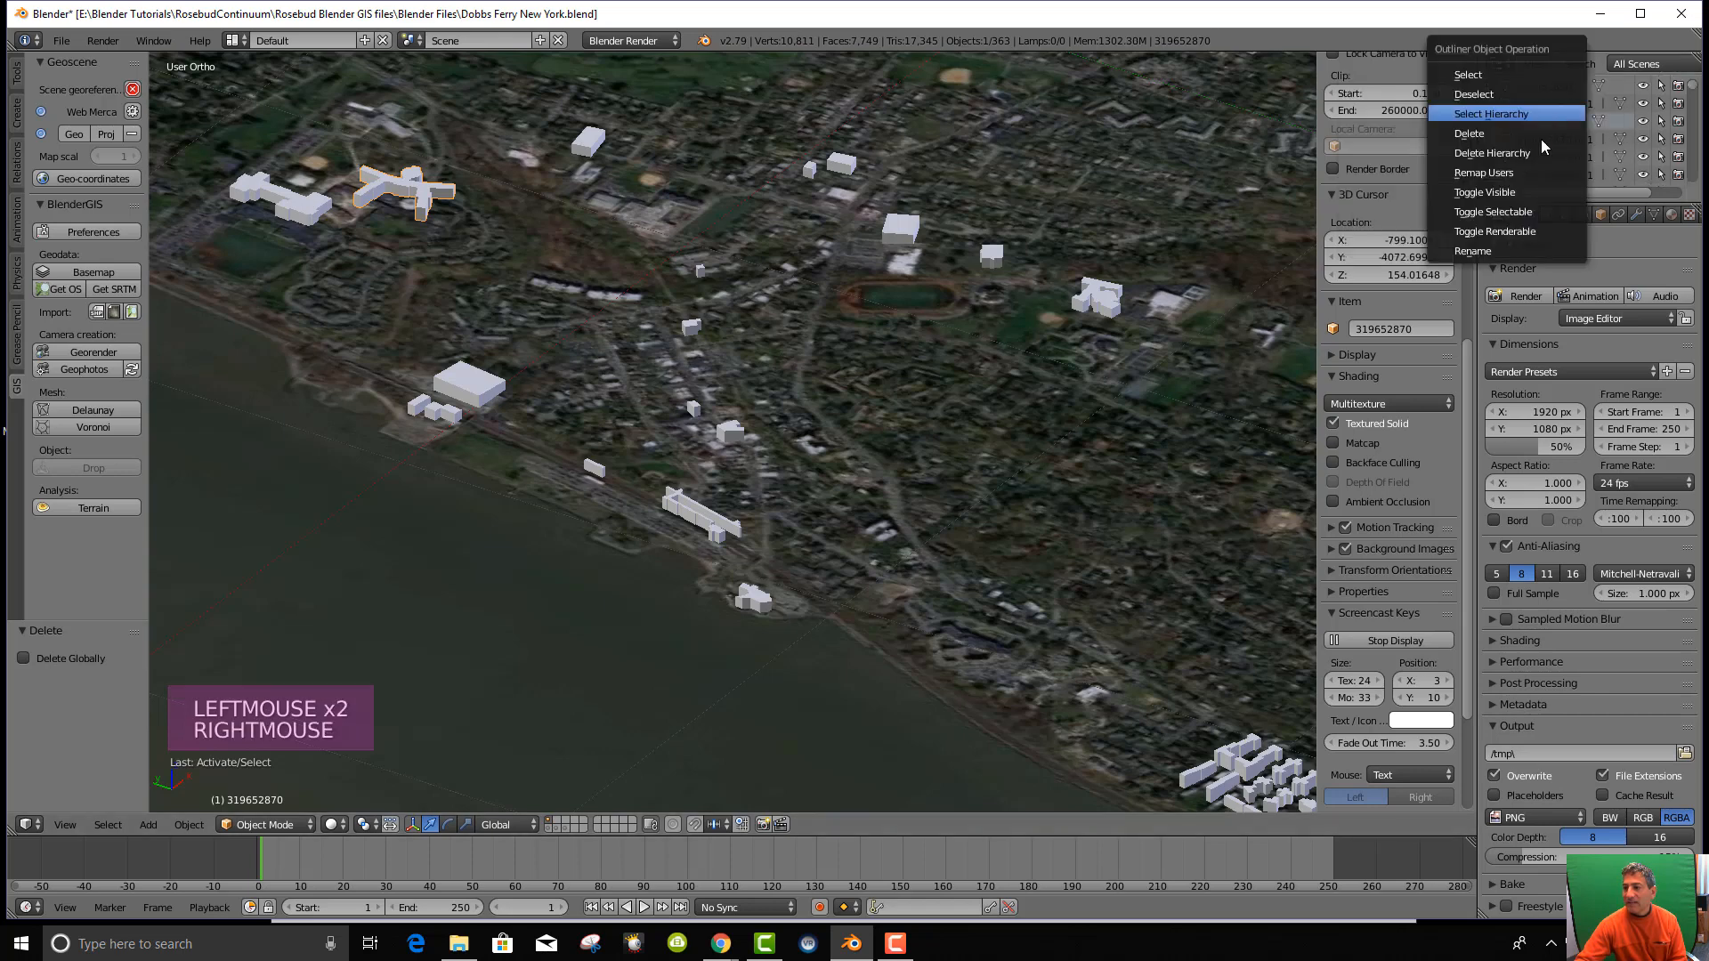
{"action": "left_click", "coordinate": [1485, 251]}
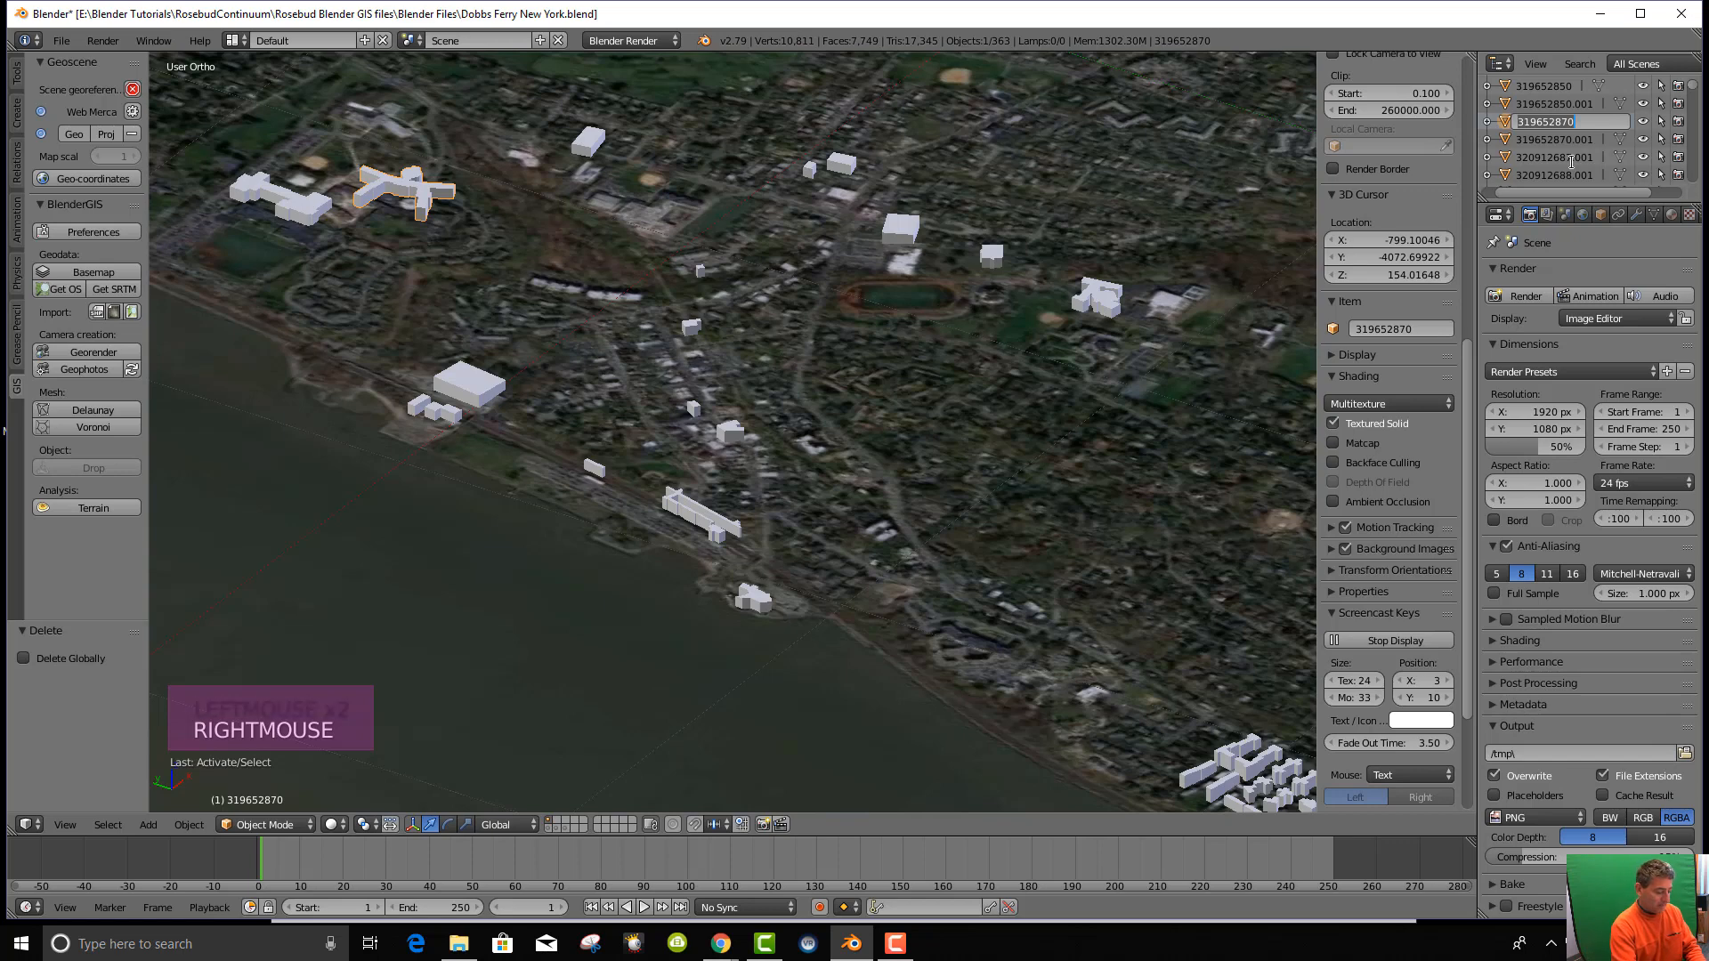
{"action": "type", "text": "Mercy Col"}
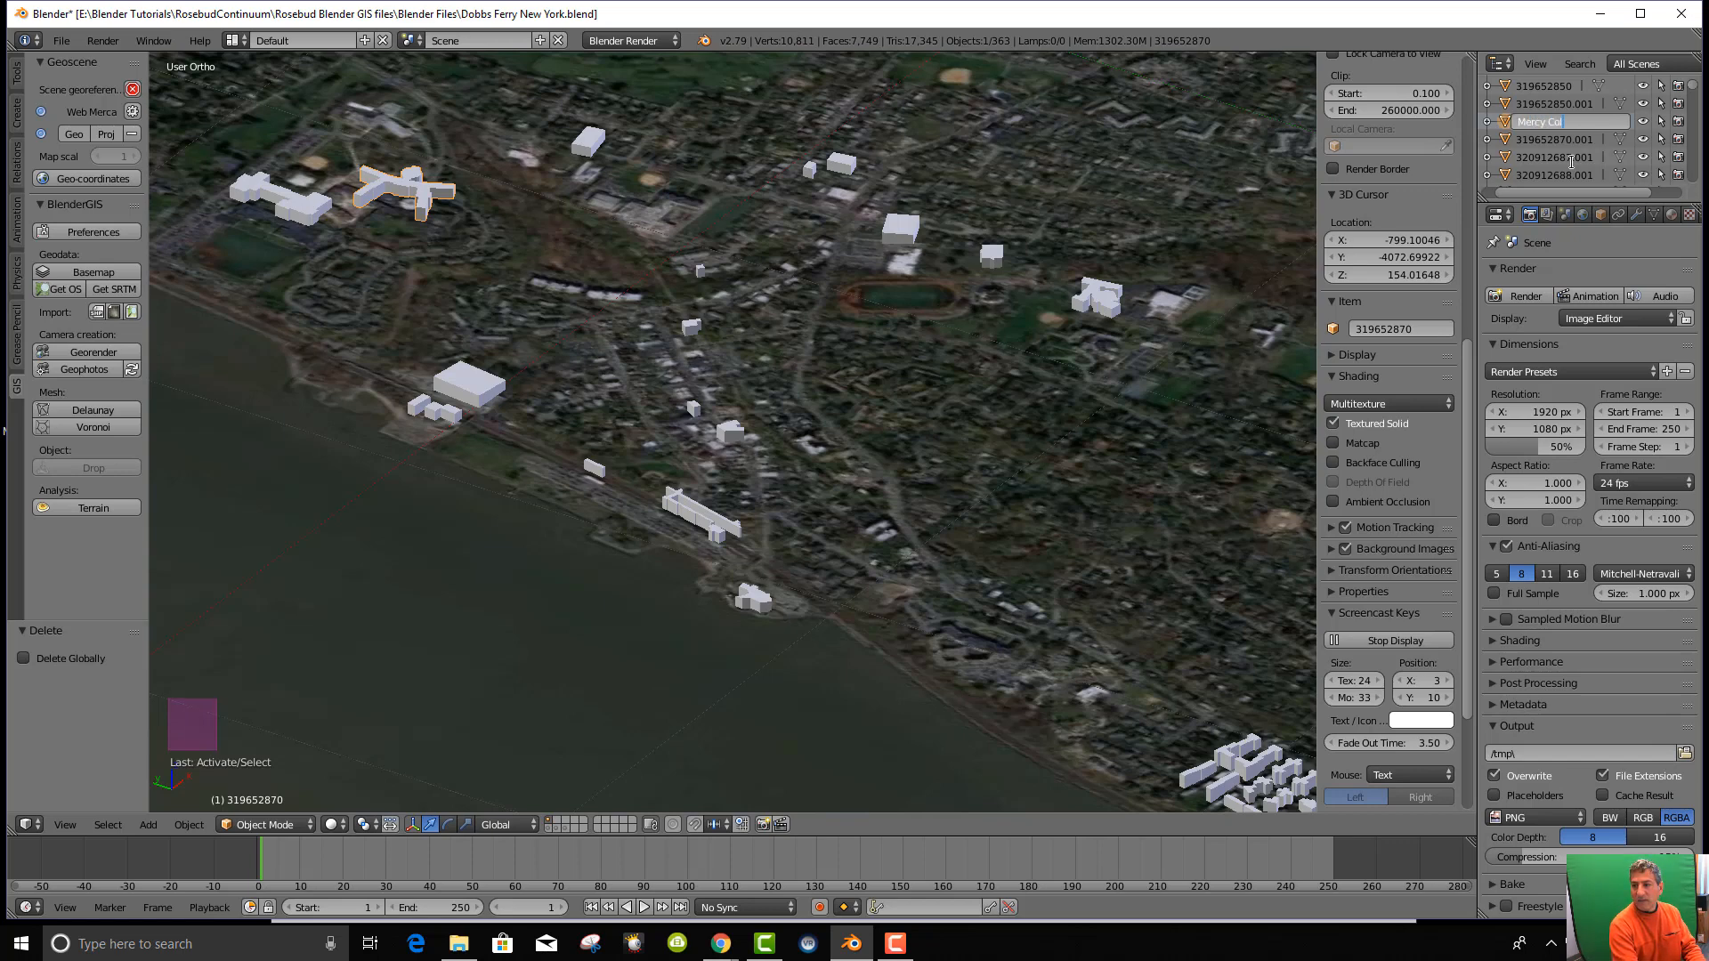
{"action": "type", "text": "lege Rotund"}
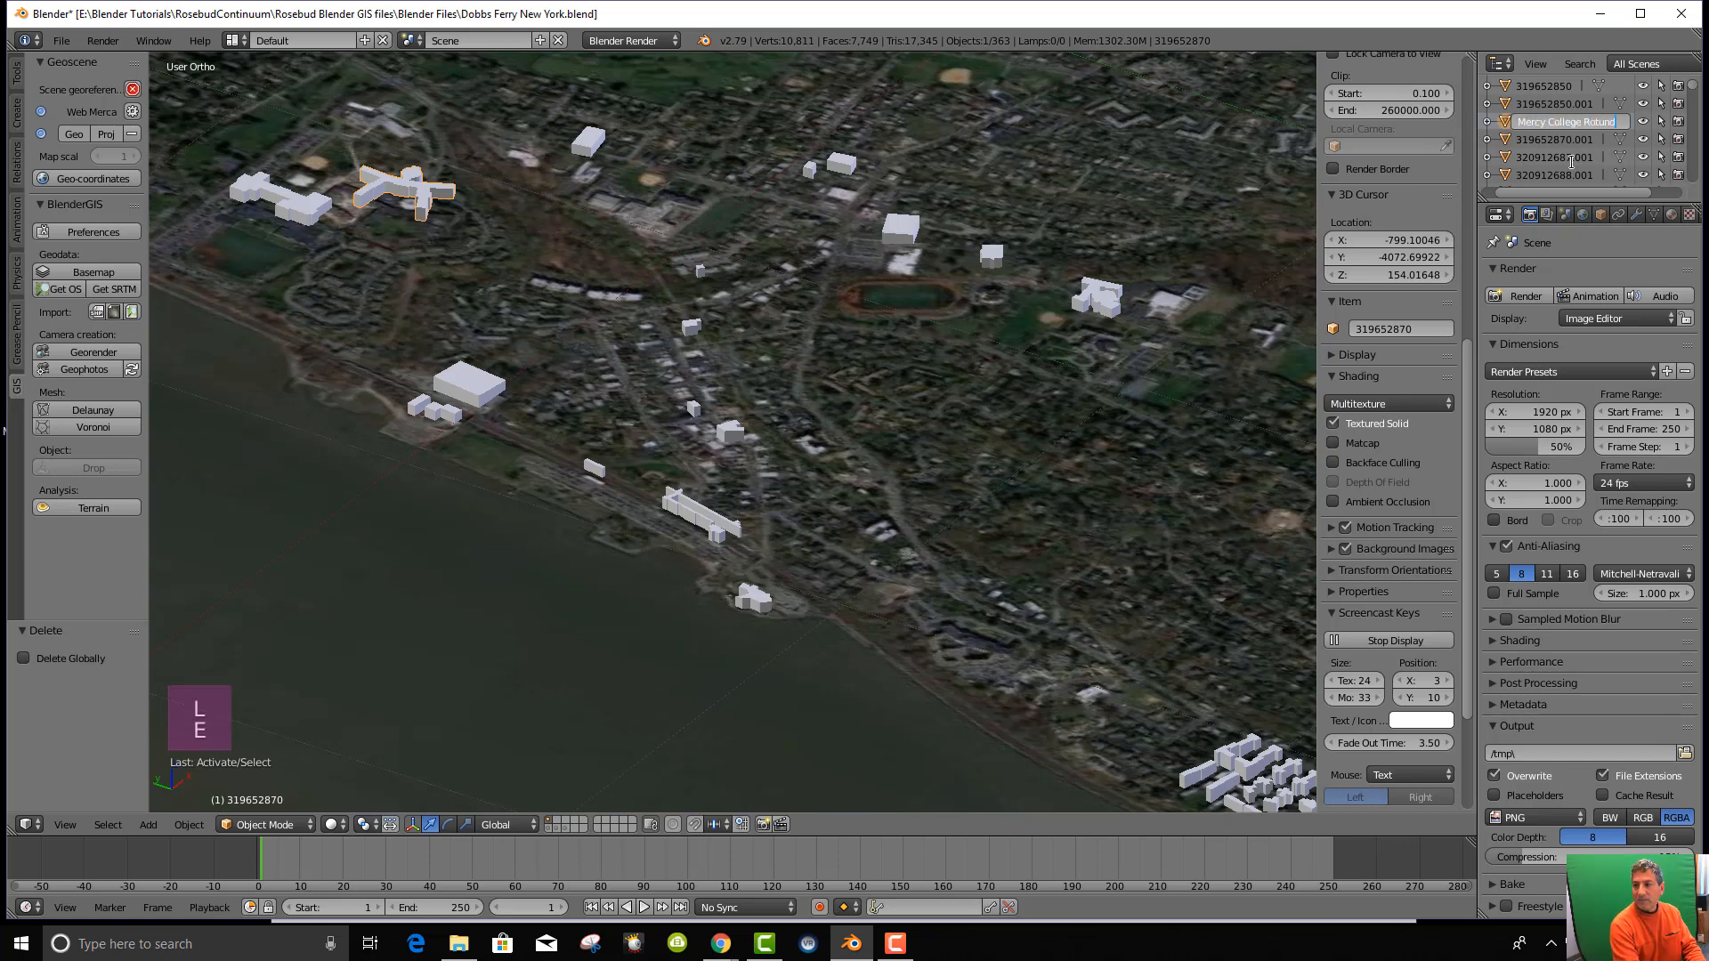
{"action": "type", "text": "a"}
{"action": "key", "text": "Return"}
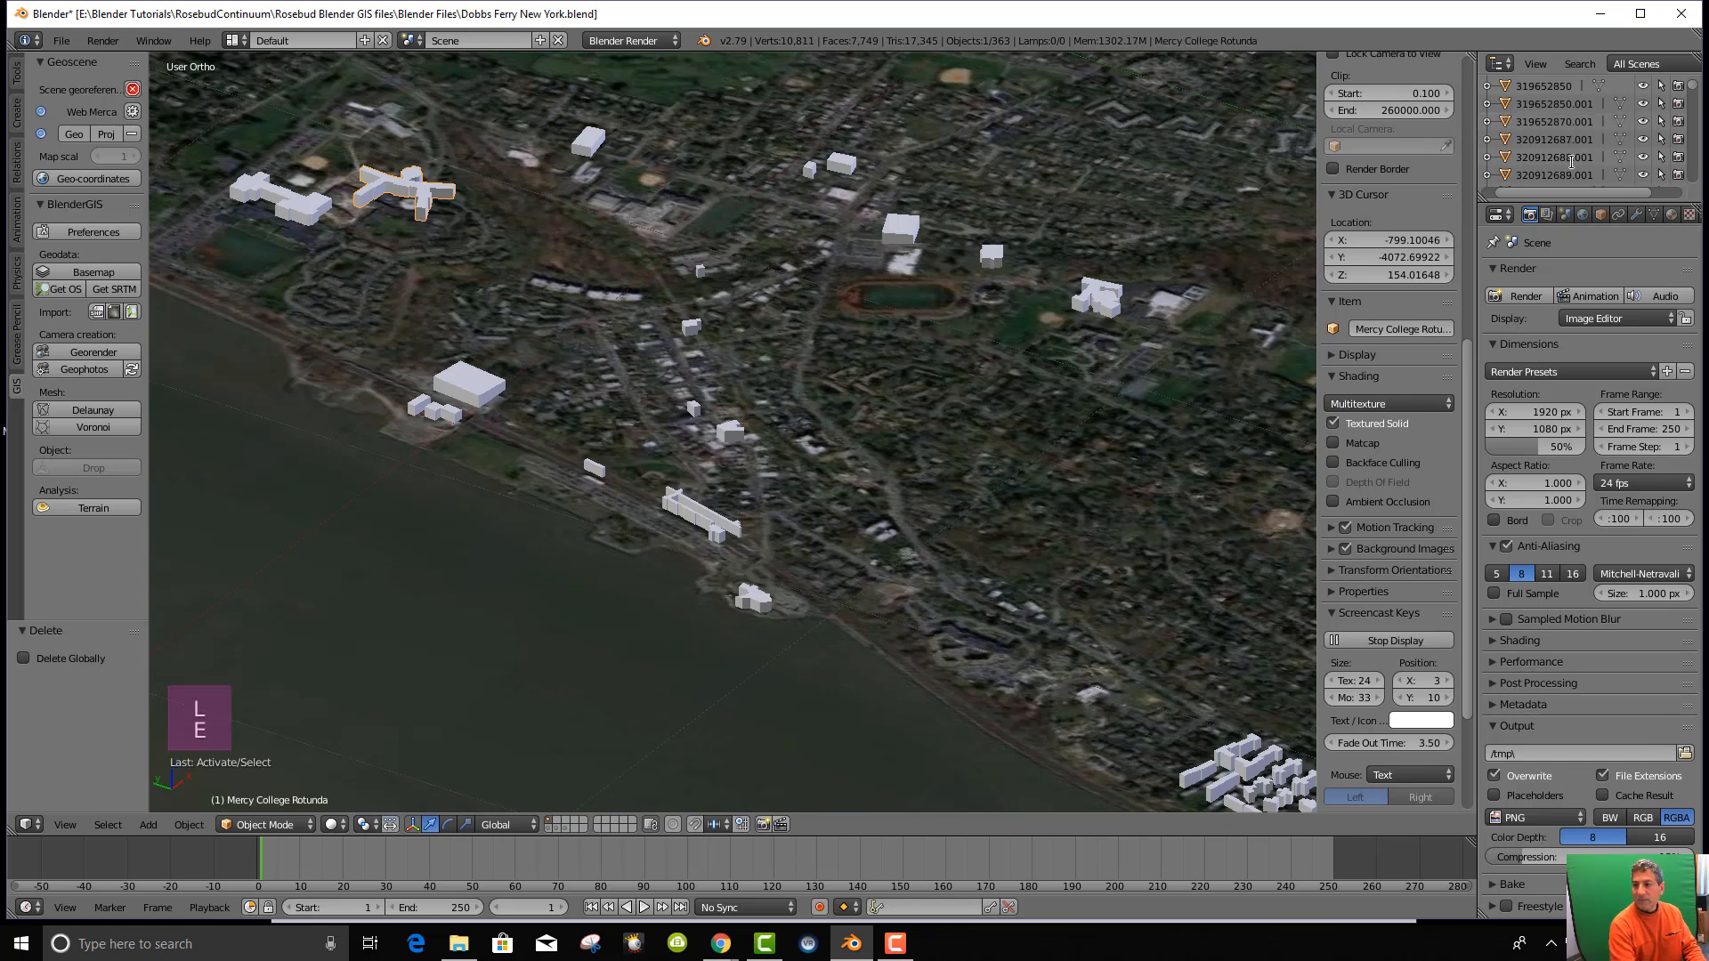
Select the neighbouring Mercy College building and reveal its entry in the Outliner.
{"action": "right_click", "coordinate": [306, 210]}
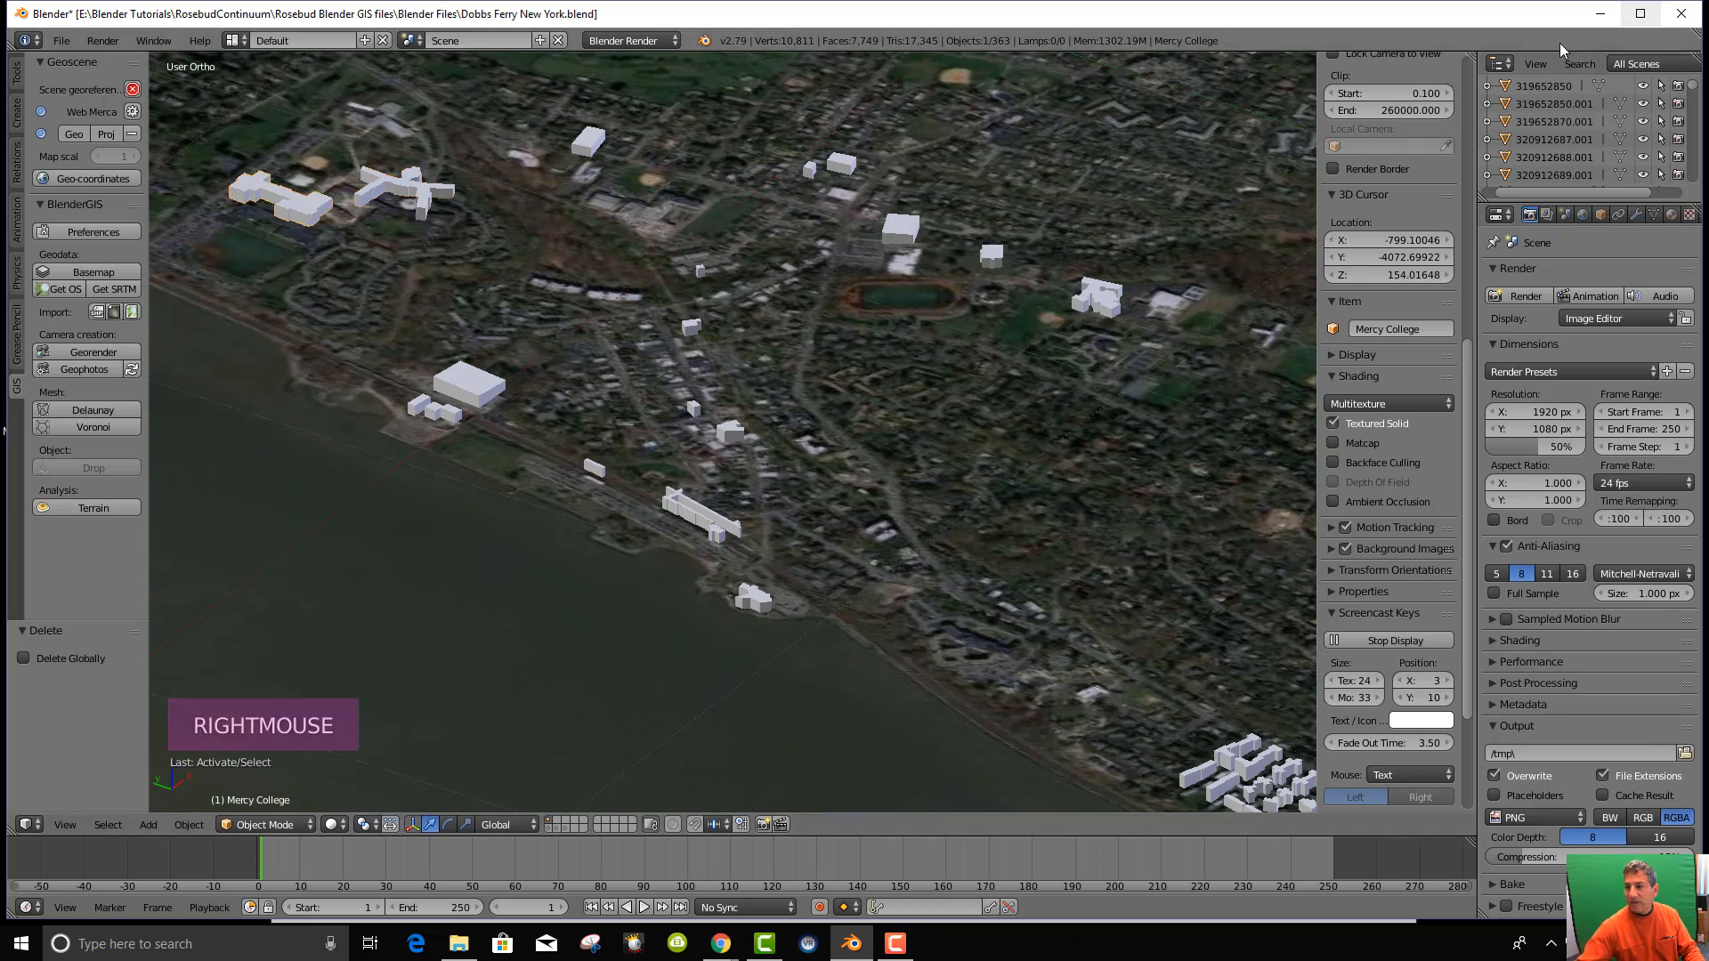
{"action": "left_click", "coordinate": [1535, 63]}
{"action": "left_click", "coordinate": [1476, 134]}
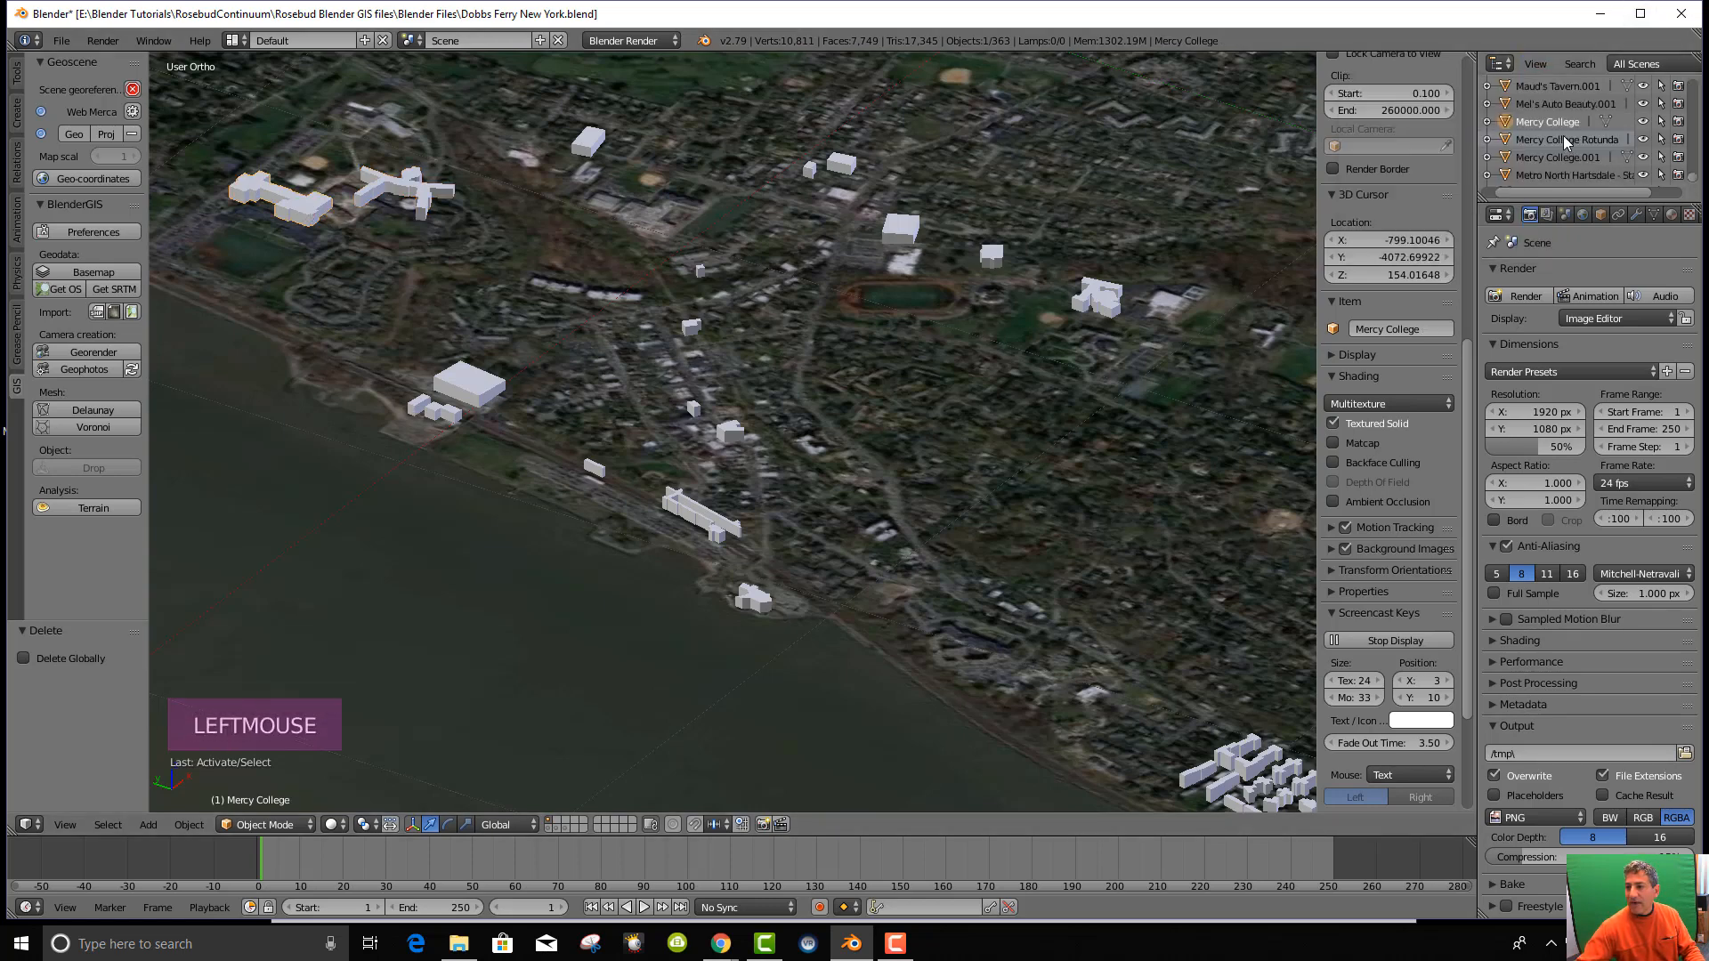
{"action": "middle_click_drag", "start_coordinate": [289, 252], "coordinate": [318, 270]}
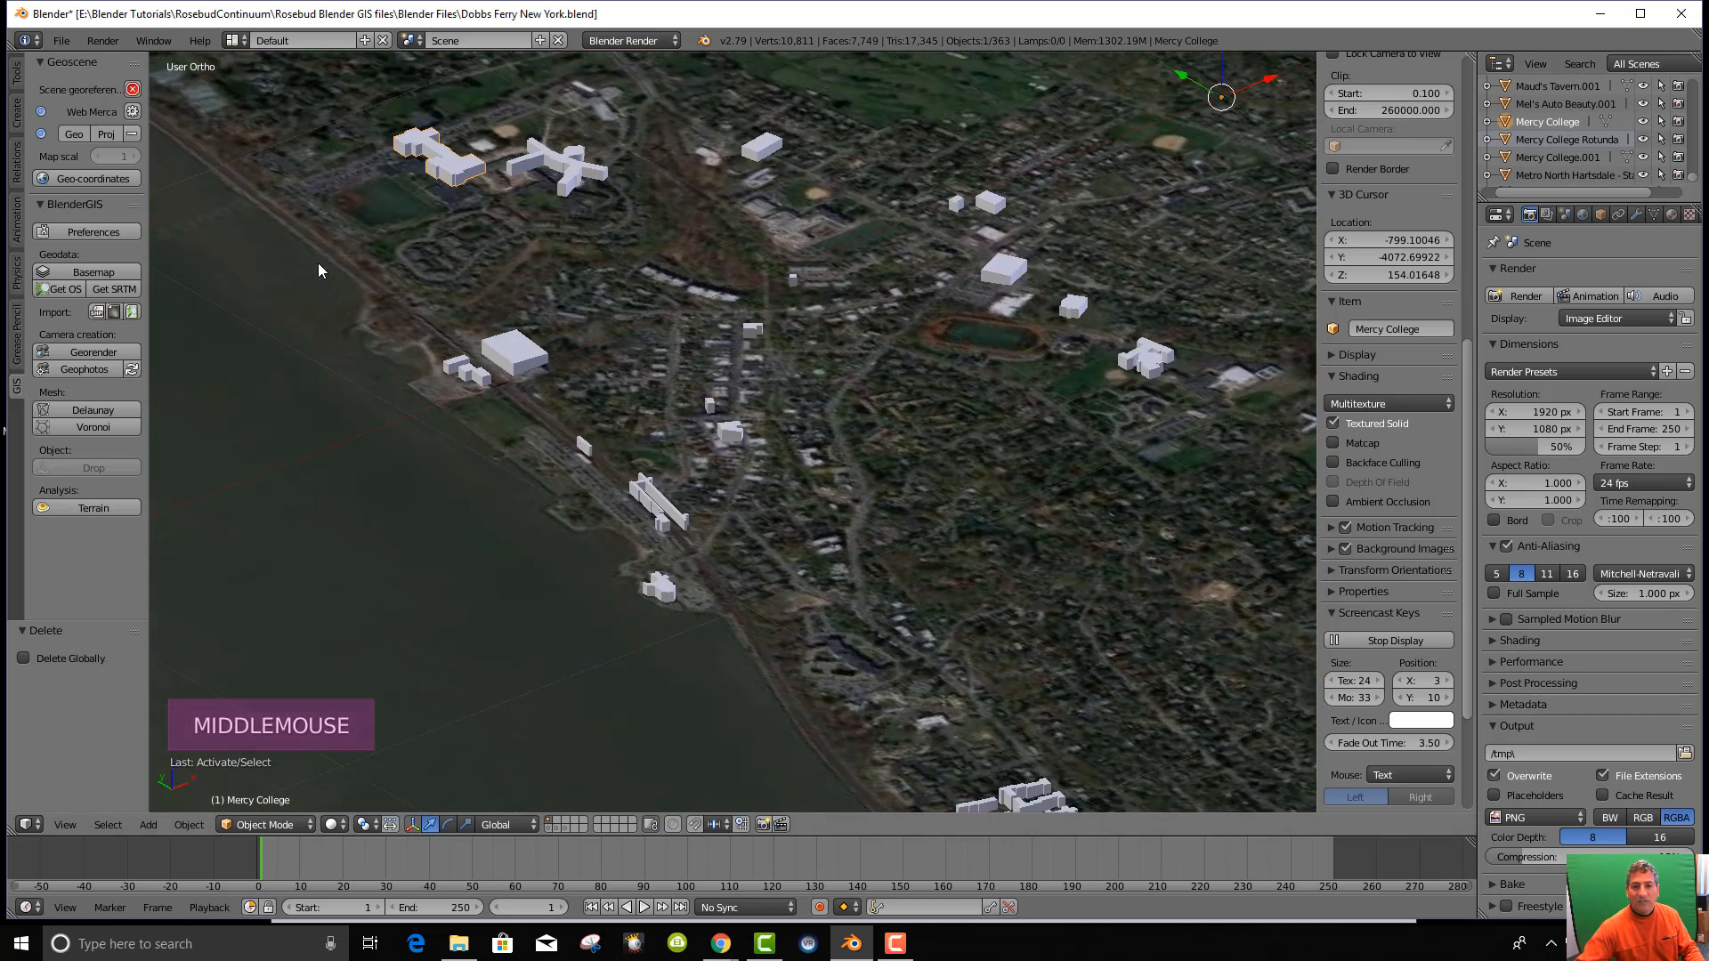
Select the large building near the river and reveal its entry in the Outliner.
{"action": "right_click", "coordinate": [507, 354]}
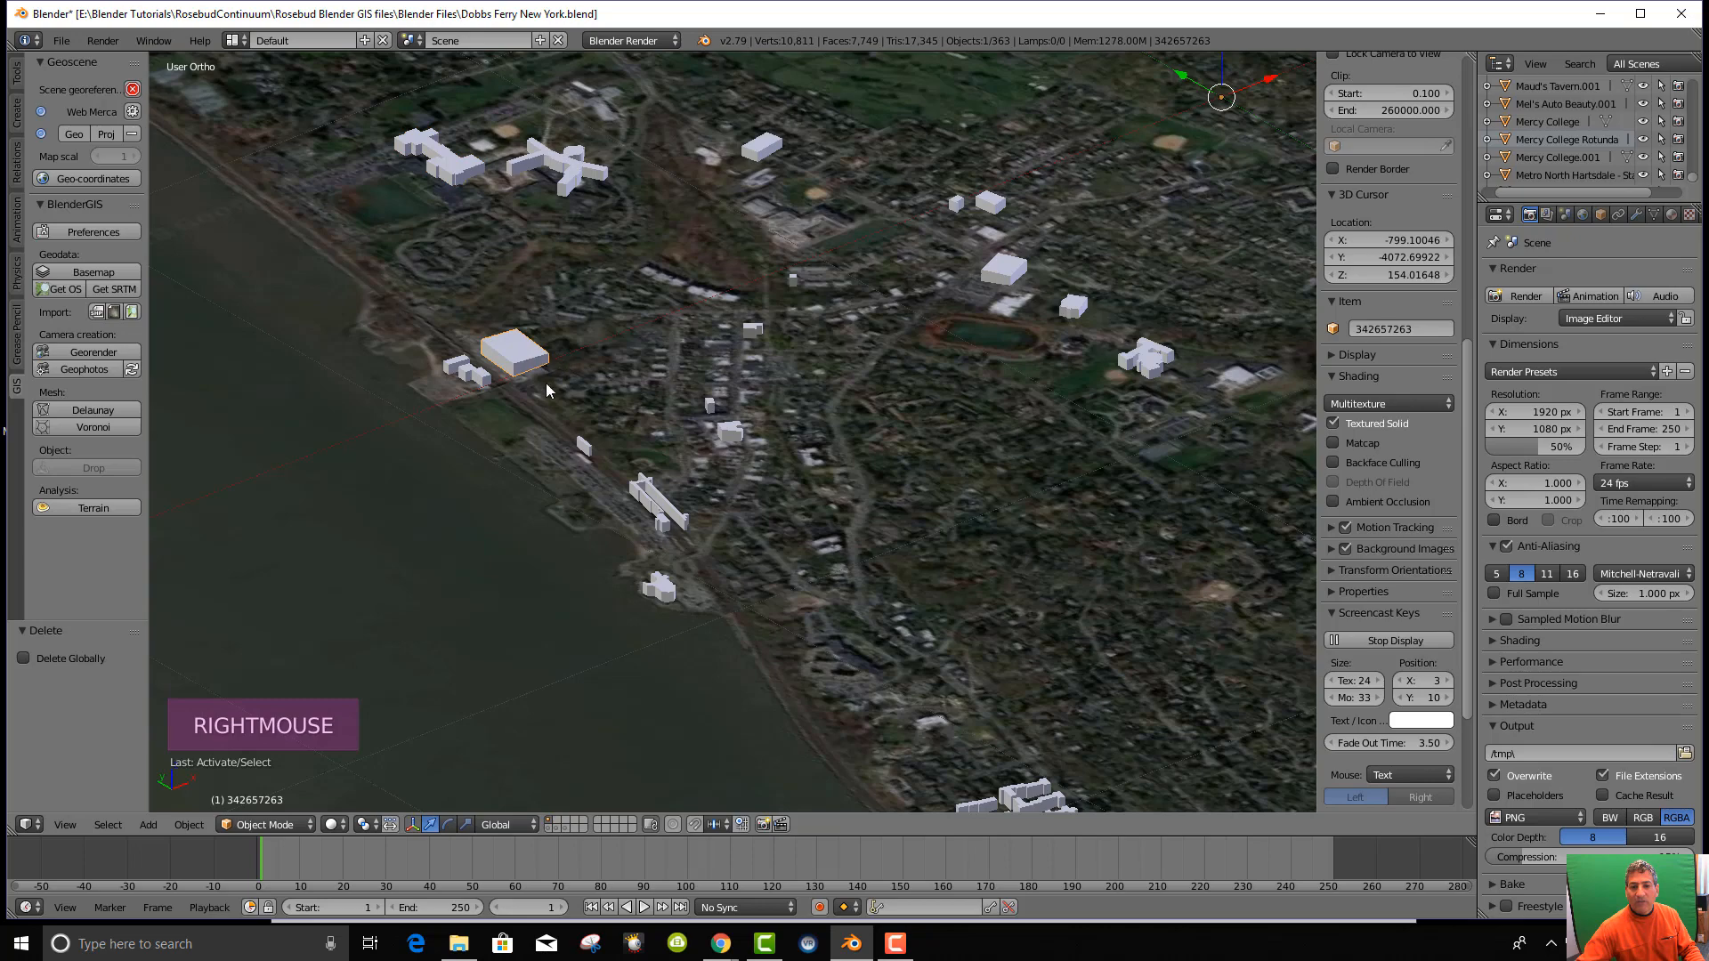
{"action": "scroll", "coordinate": [525, 379], "scroll_direction": "down", "scroll_amount": 1}
{"action": "scroll", "coordinate": [525, 379], "scroll_direction": "up", "scroll_amount": 4}
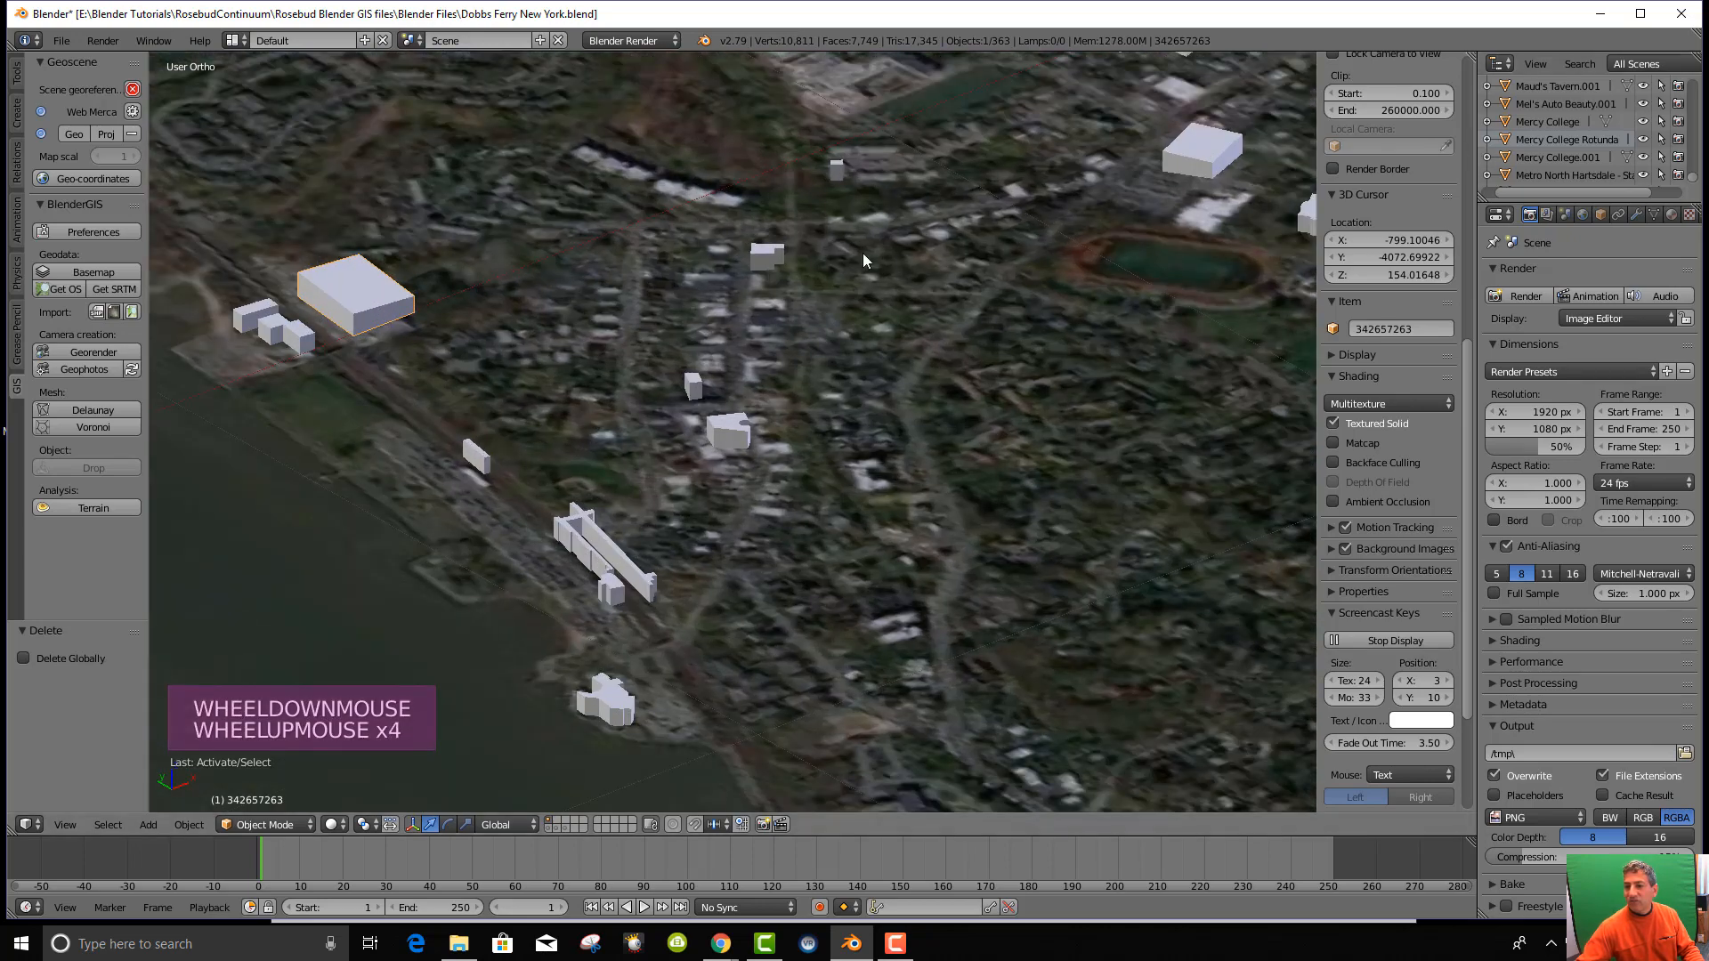
{"action": "left_click", "coordinate": [1531, 65]}
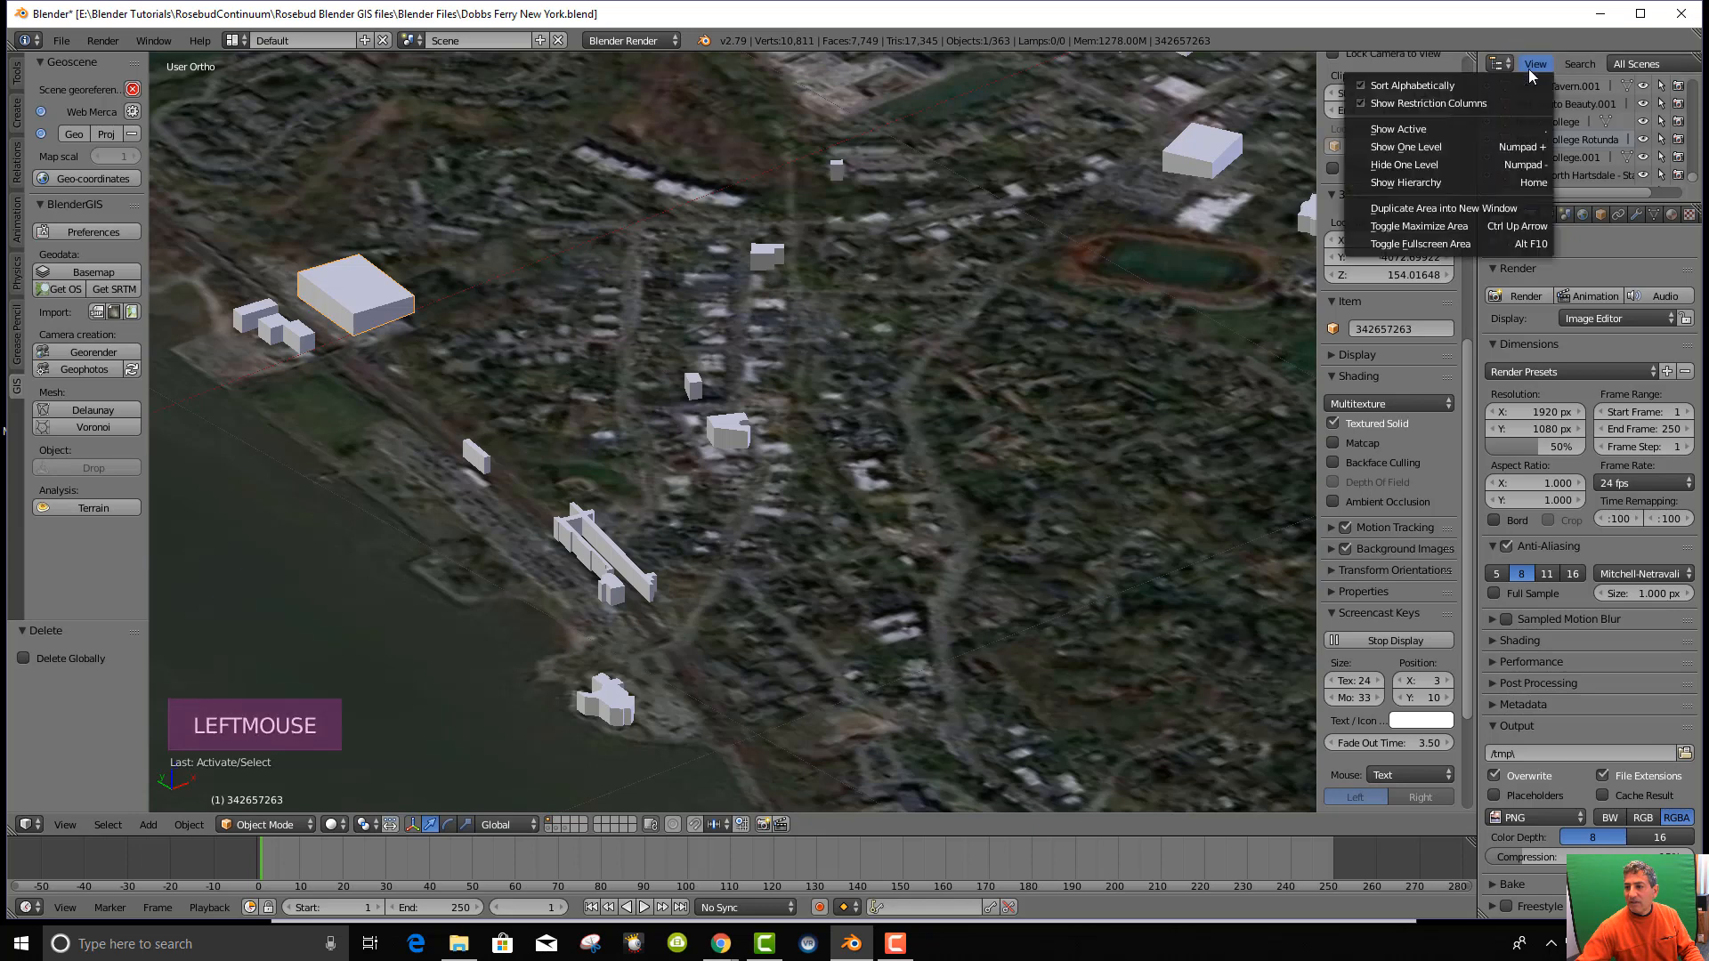
{"action": "left_click", "coordinate": [1476, 129]}
Rename object 342657263 to 'Palisades Art Center'.
{"action": "right_click", "coordinate": [1554, 120]}
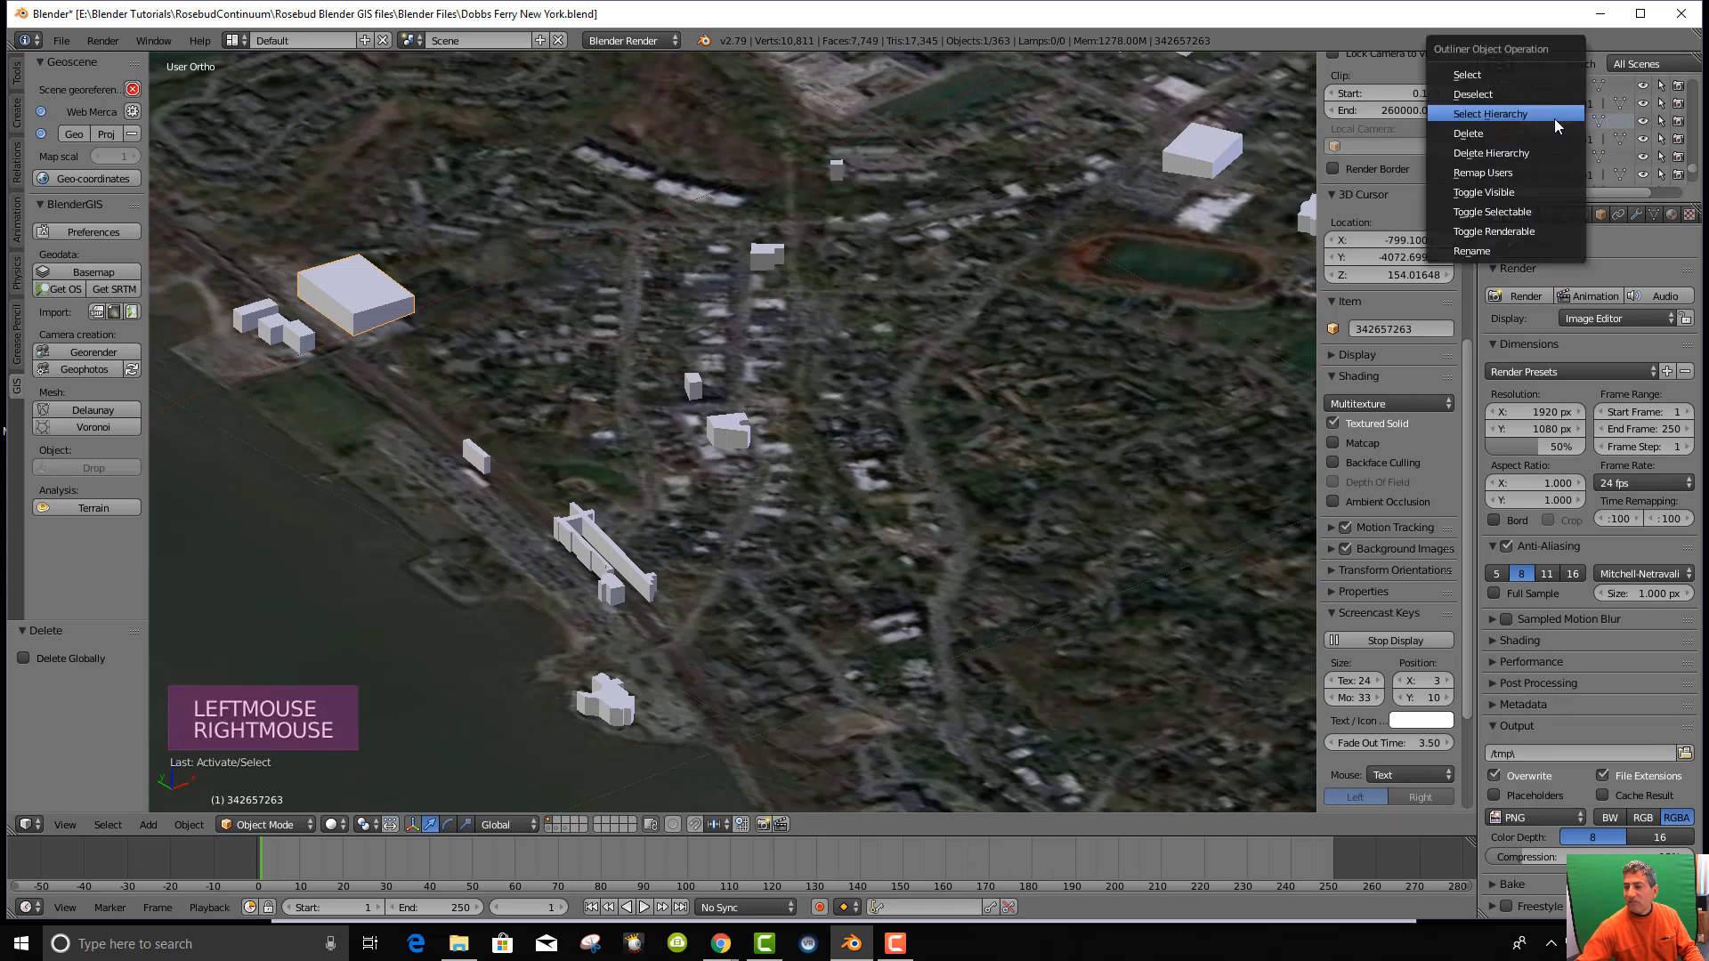
{"action": "left_click", "coordinate": [1502, 246]}
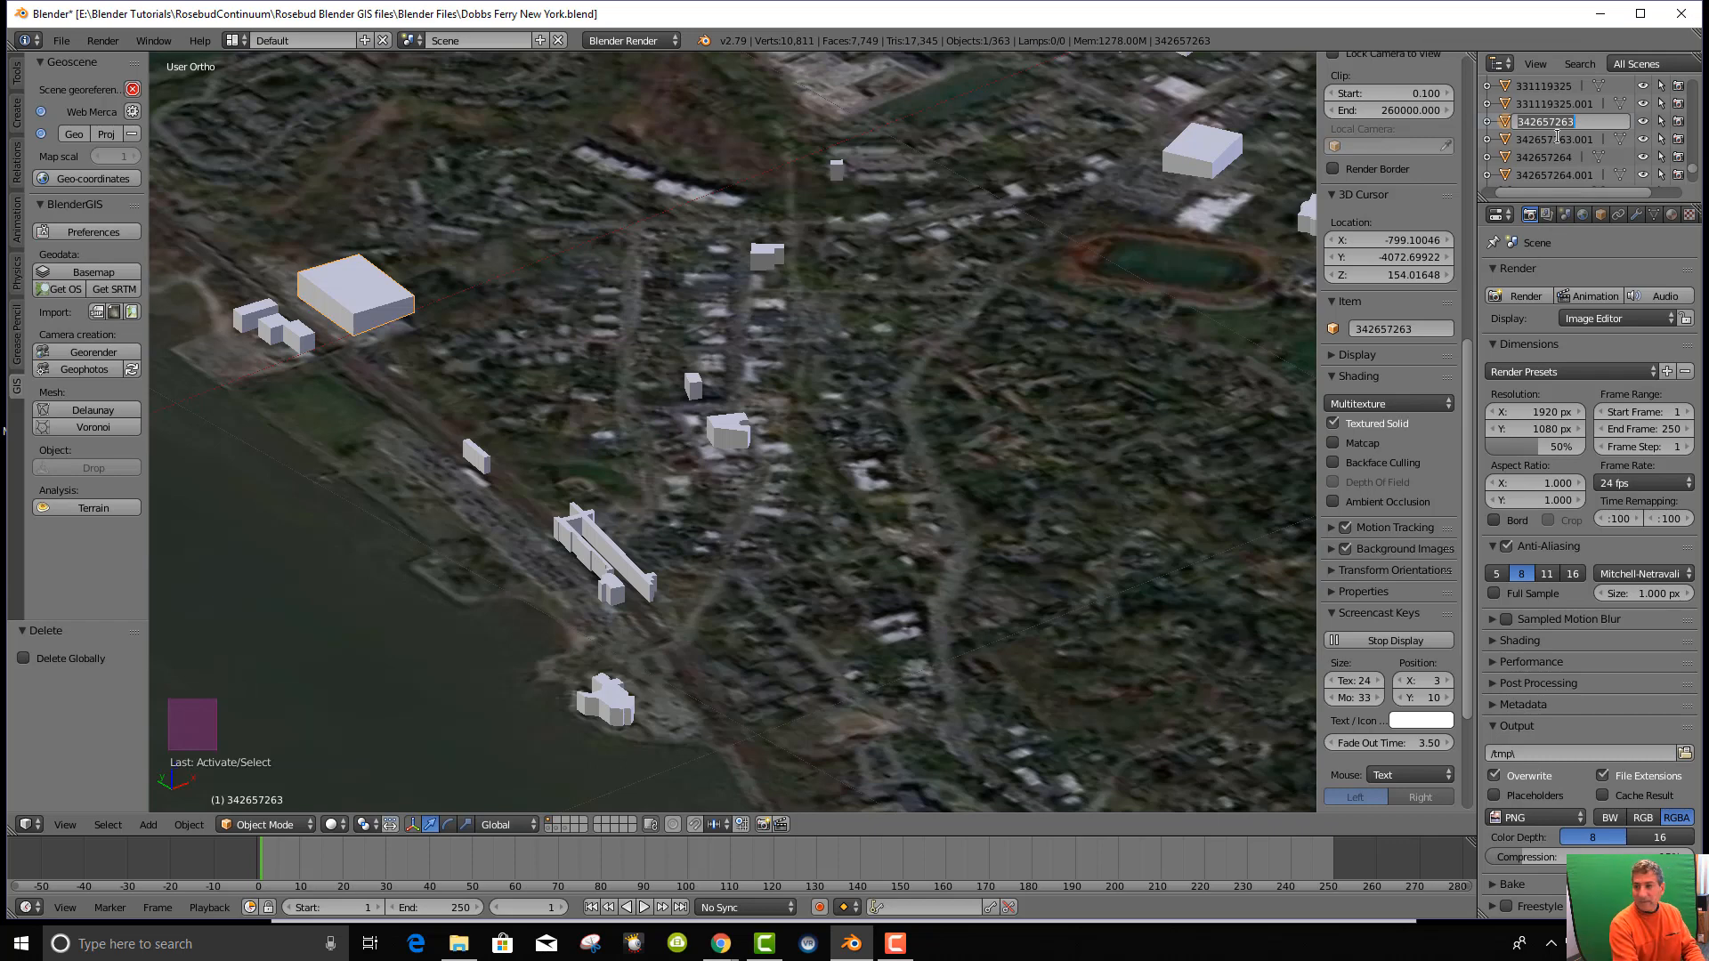
{"action": "type", "text": "Palisades"}
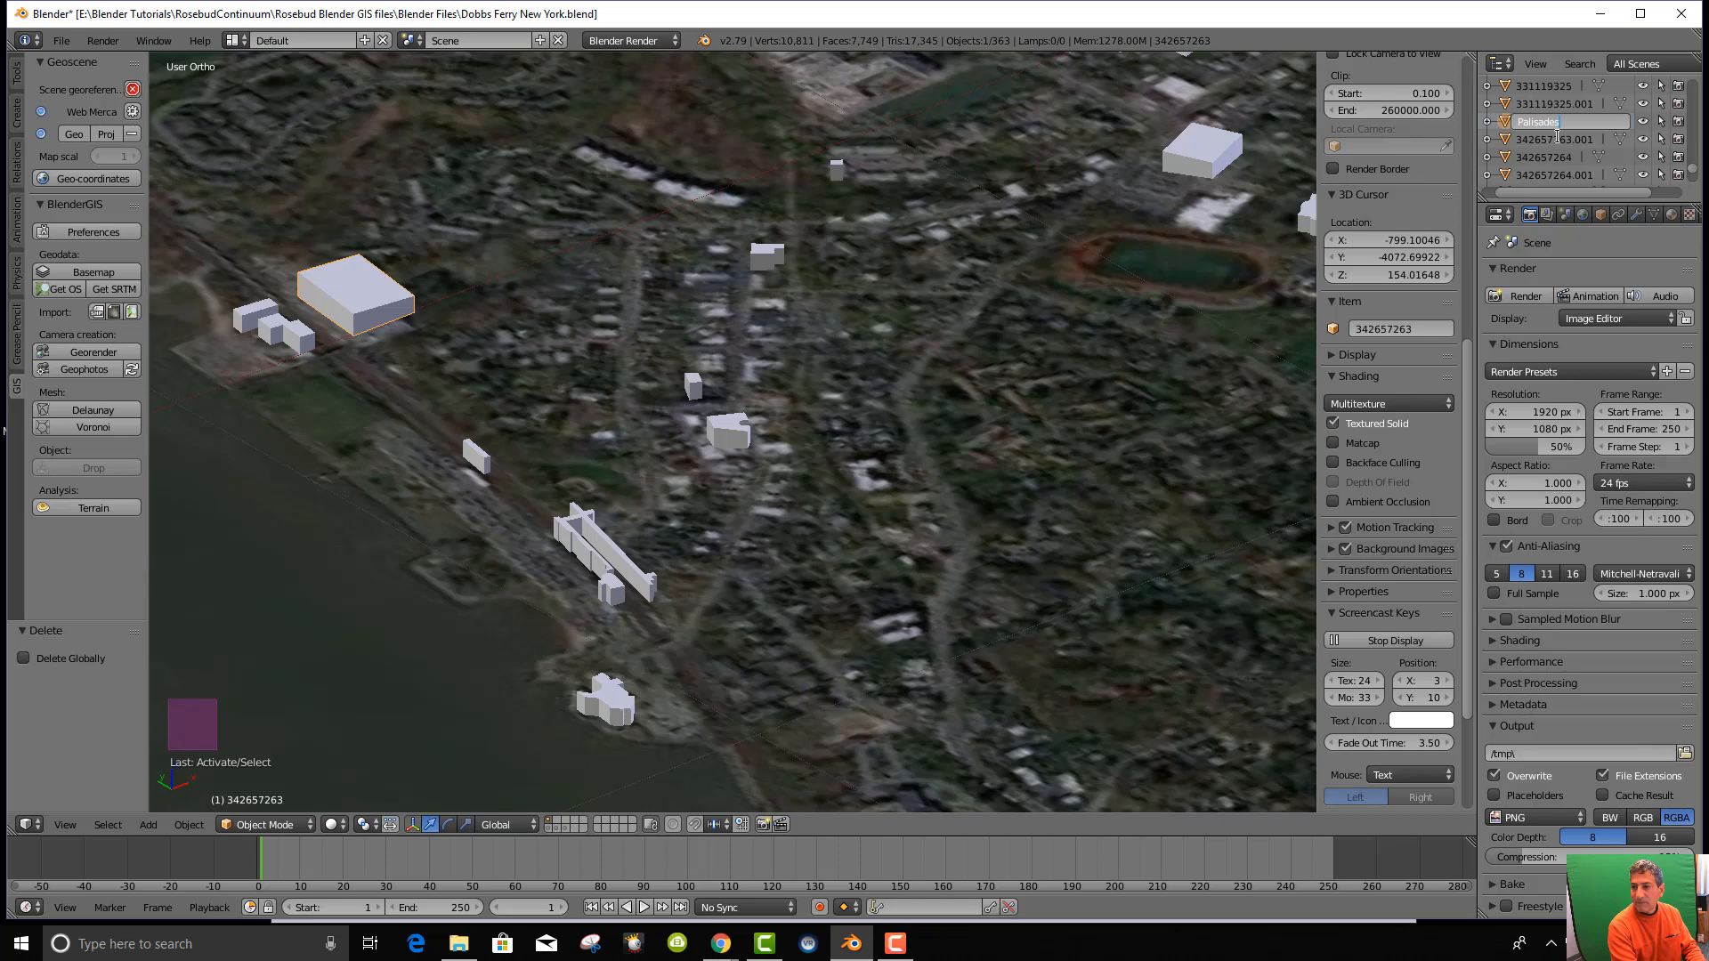
{"action": "type", "text": " Art Center"}
{"action": "key", "text": "Return"}
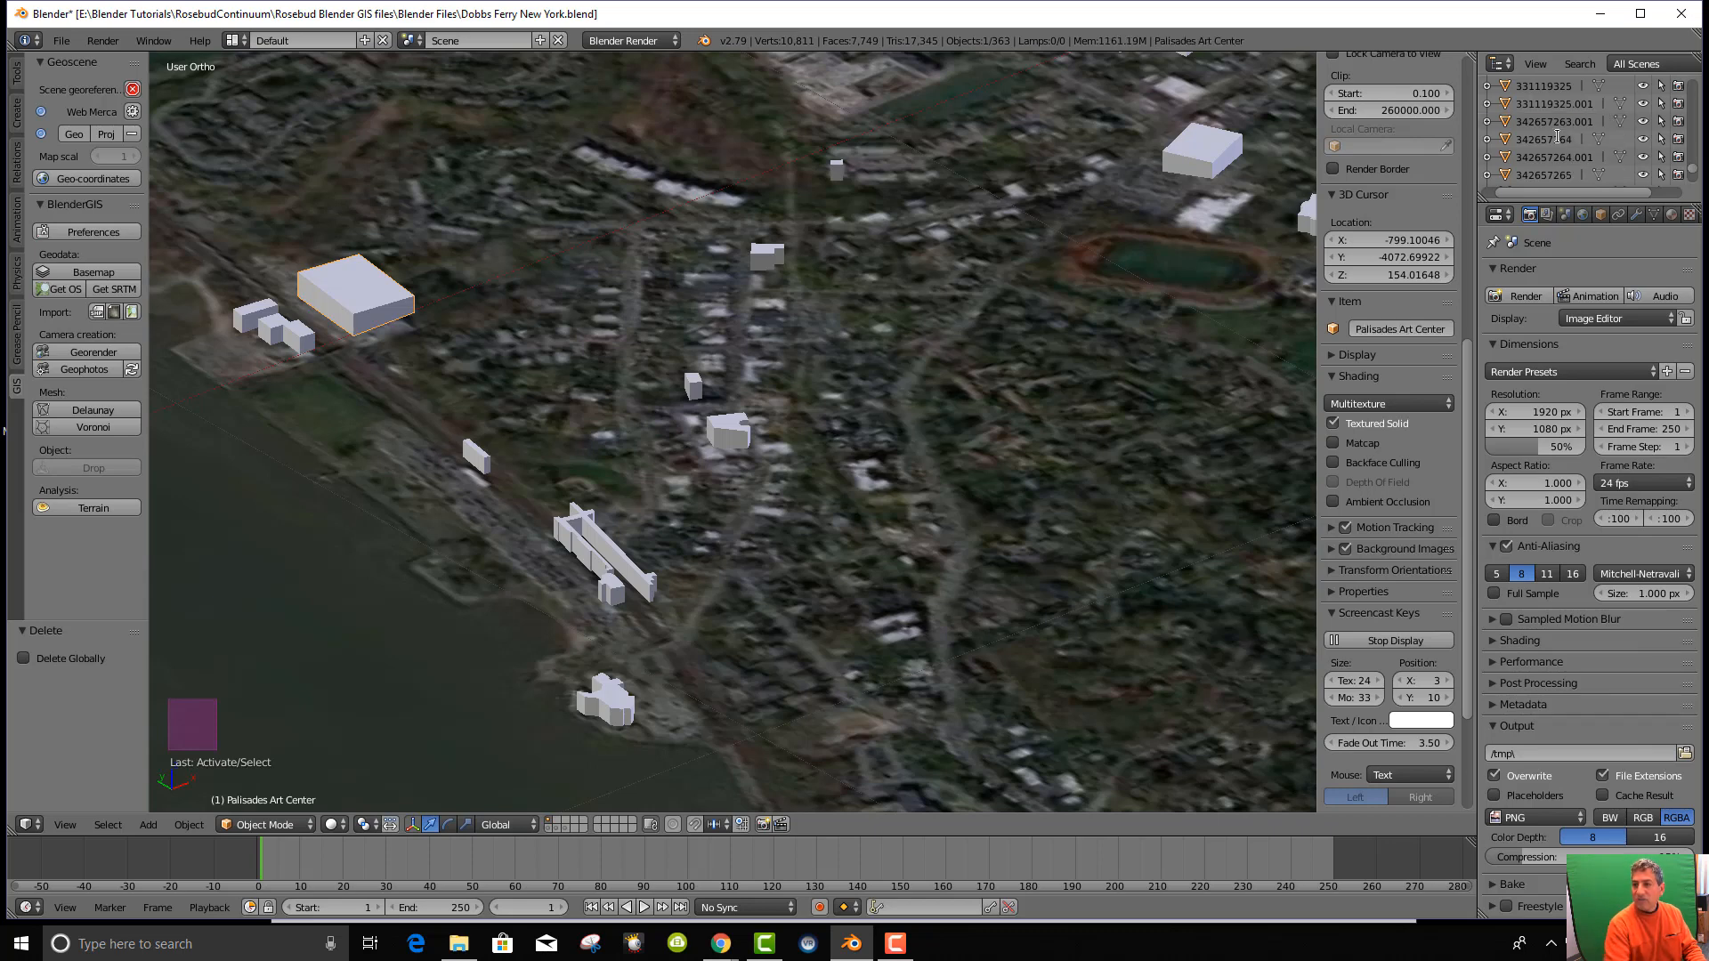
{"action": "scroll", "coordinate": [1594, 109], "scroll_direction": "up", "scroll_amount": 12}
{"action": "scroll", "coordinate": [1591, 127], "scroll_direction": "down", "scroll_amount": 16}
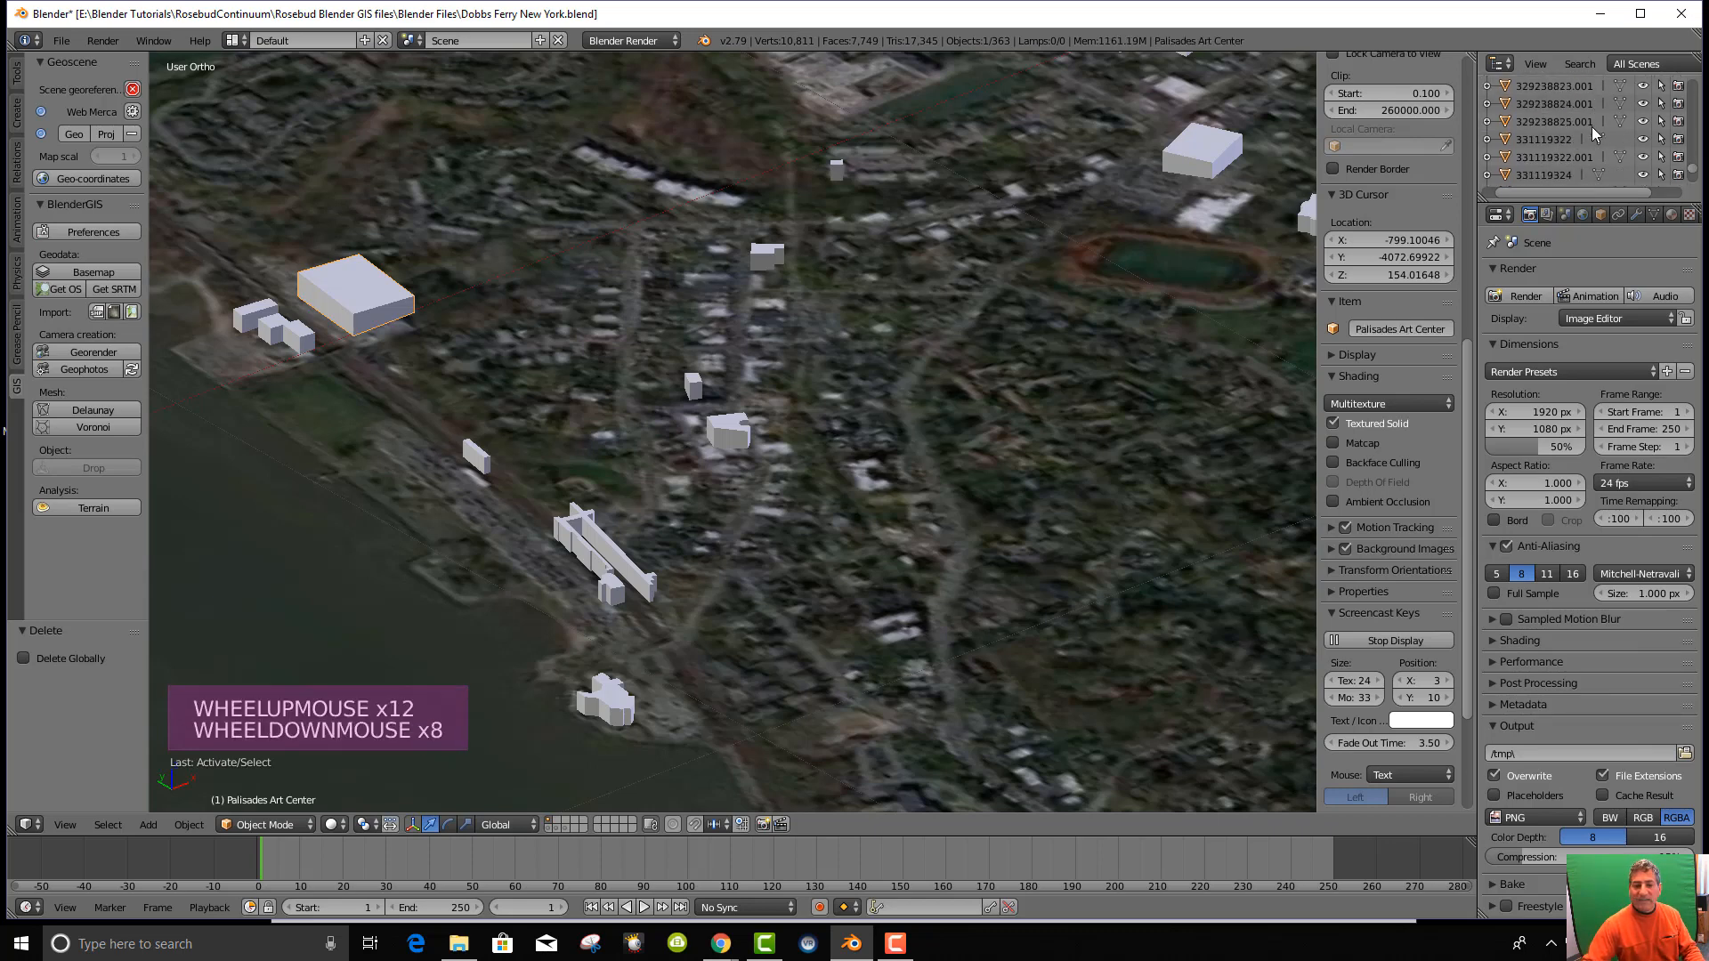
{"action": "scroll", "coordinate": [757, 403], "scroll_direction": "up", "scroll_amount": 1}
{"action": "scroll", "coordinate": [756, 403], "scroll_direction": "down", "scroll_amount": 3}
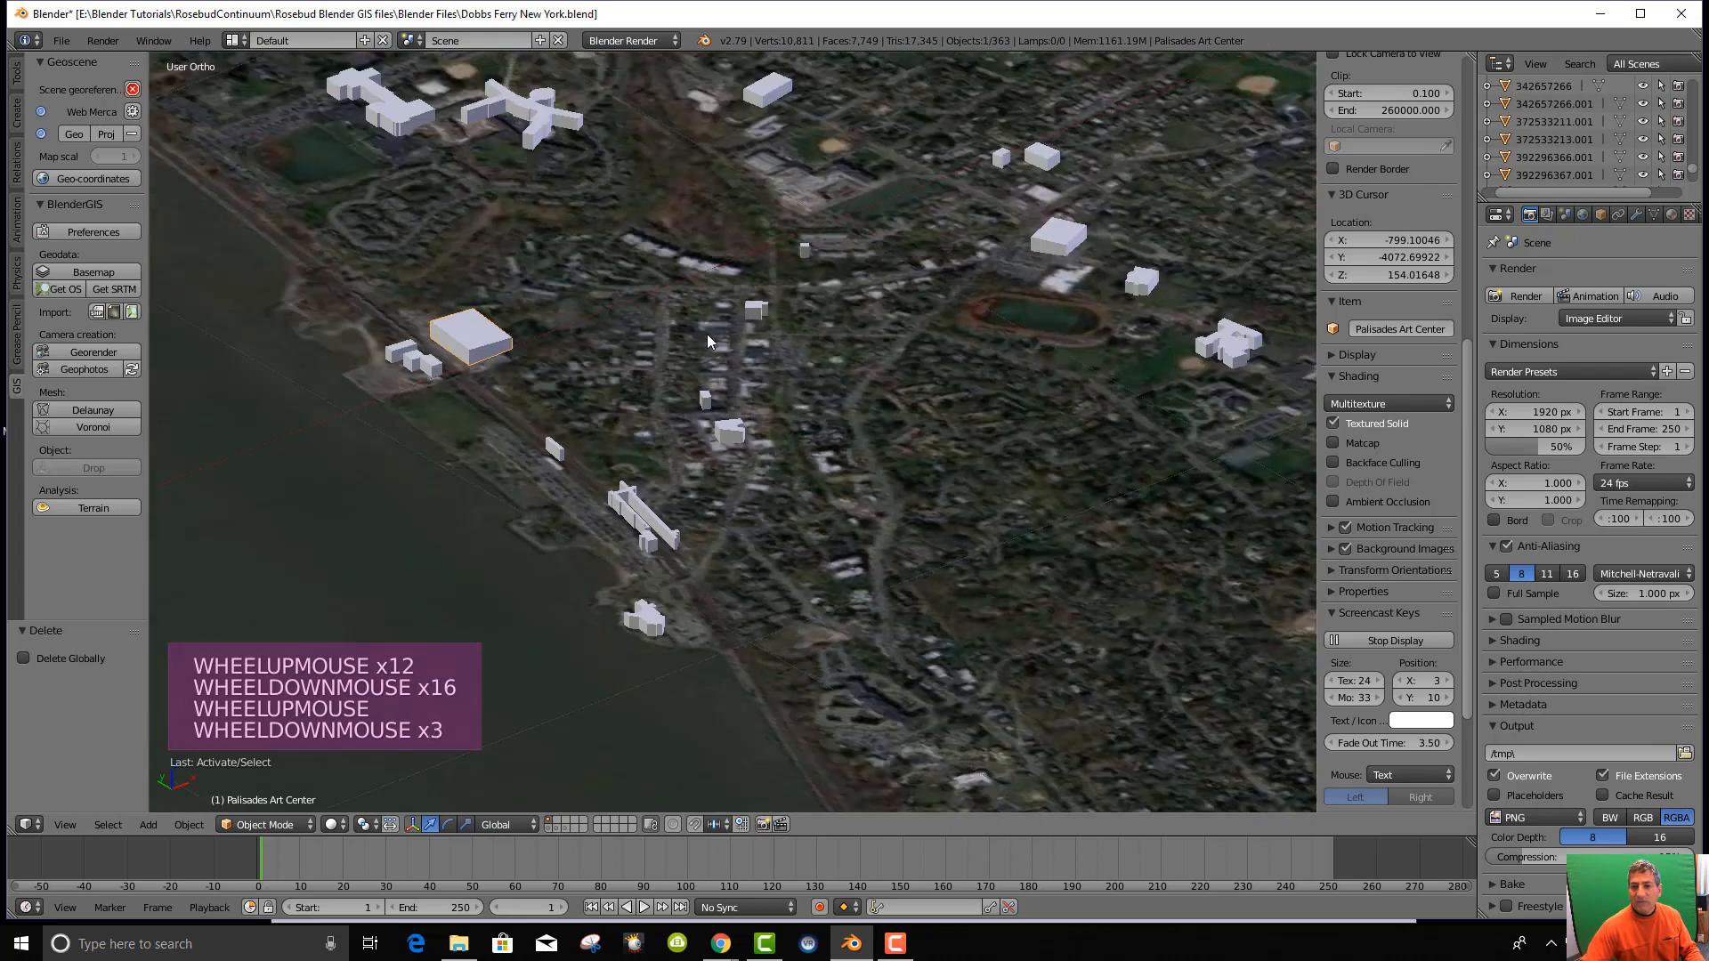
{"action": "middle_click_drag", "start_coordinate": [942, 290], "coordinate": [931, 343]}
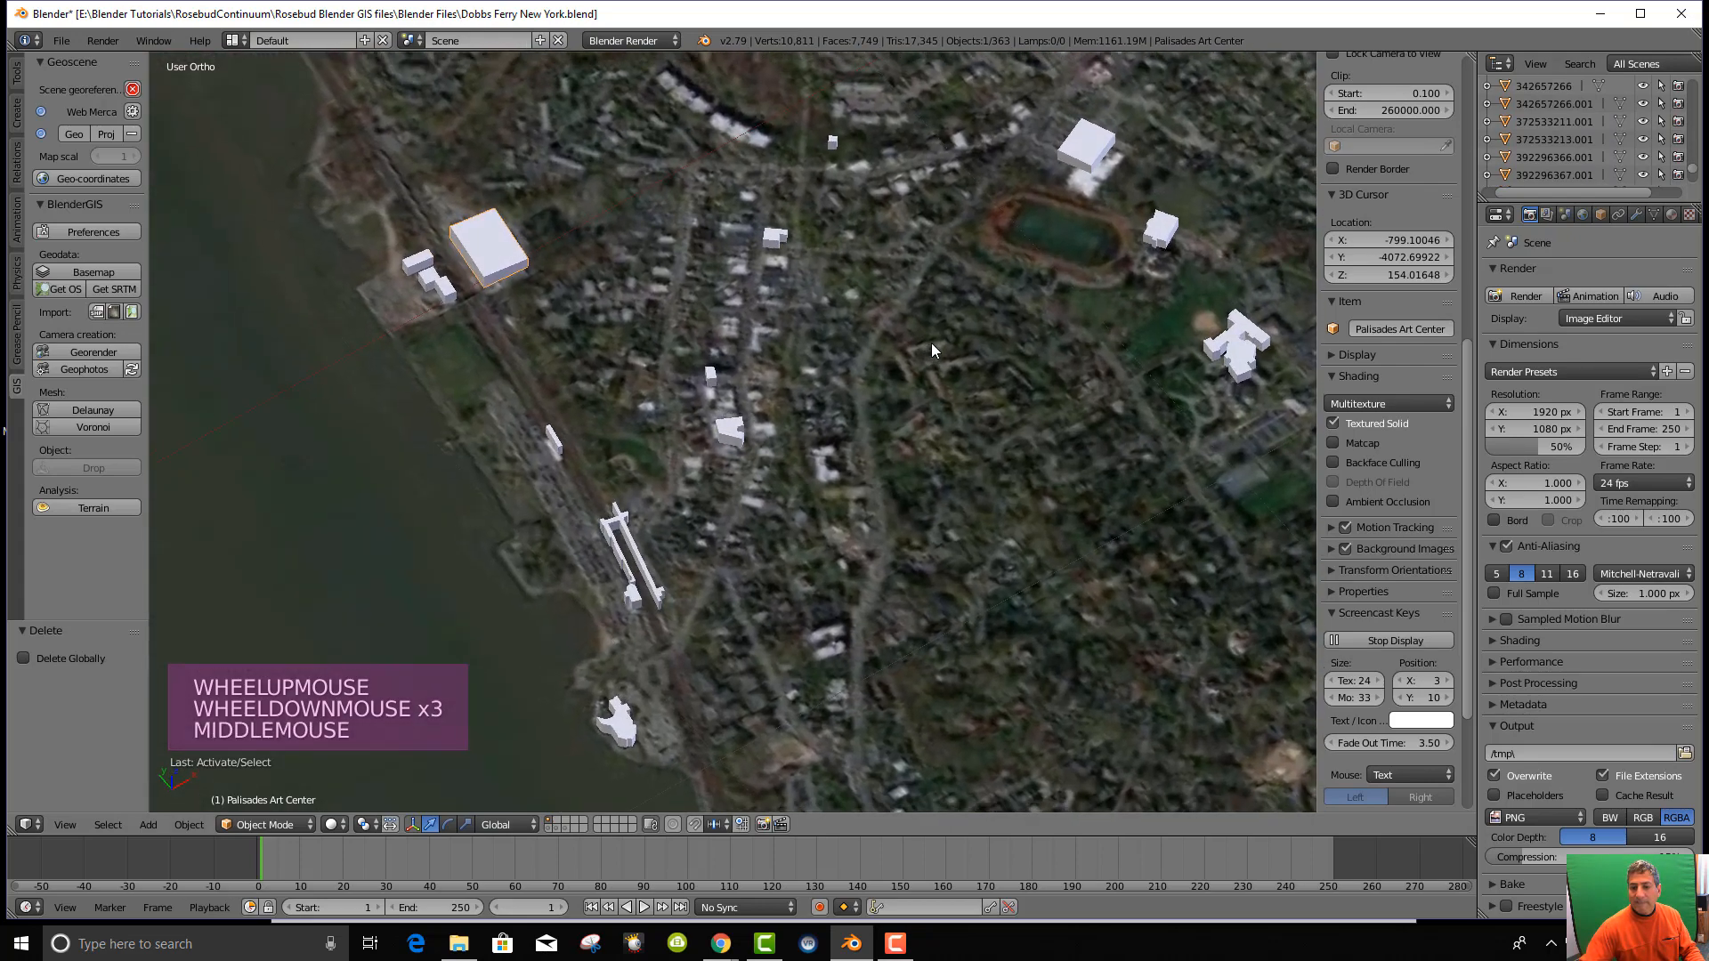
Rename the long building beside the railway to 'Dobbs Ferry Train Station'.
{"action": "right_click", "coordinate": [642, 573]}
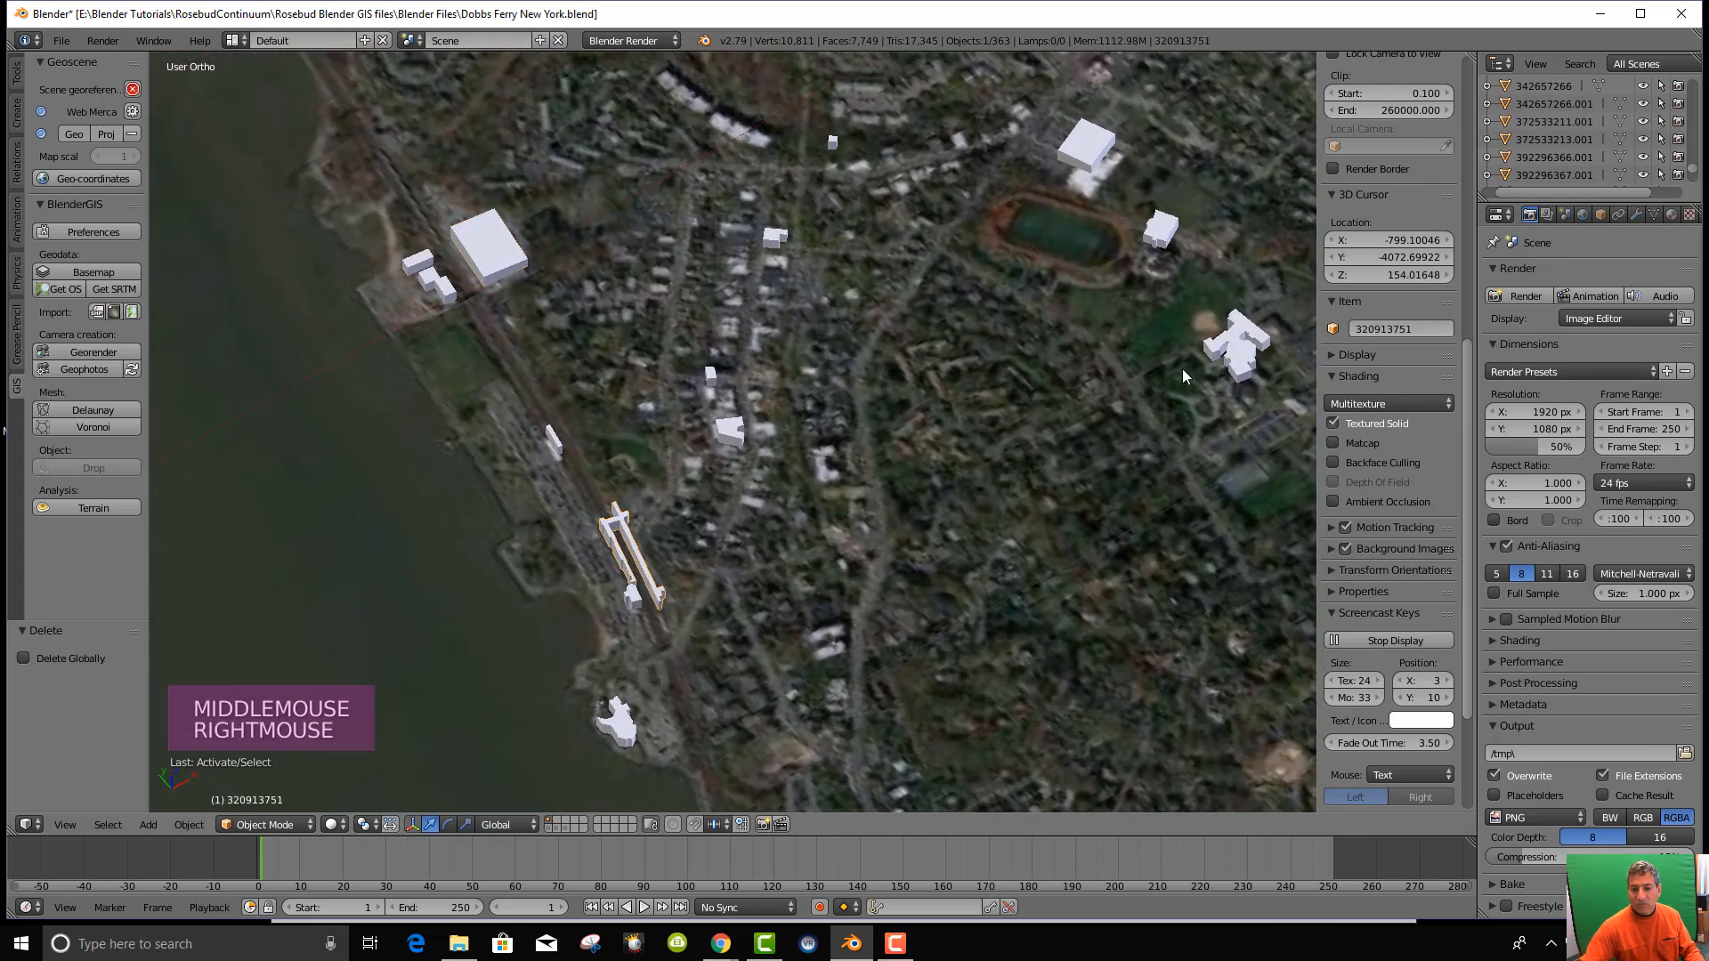
{"action": "scroll", "coordinate": [776, 559], "scroll_direction": "up", "scroll_amount": 3}
{"action": "left_click", "coordinate": [1535, 64]}
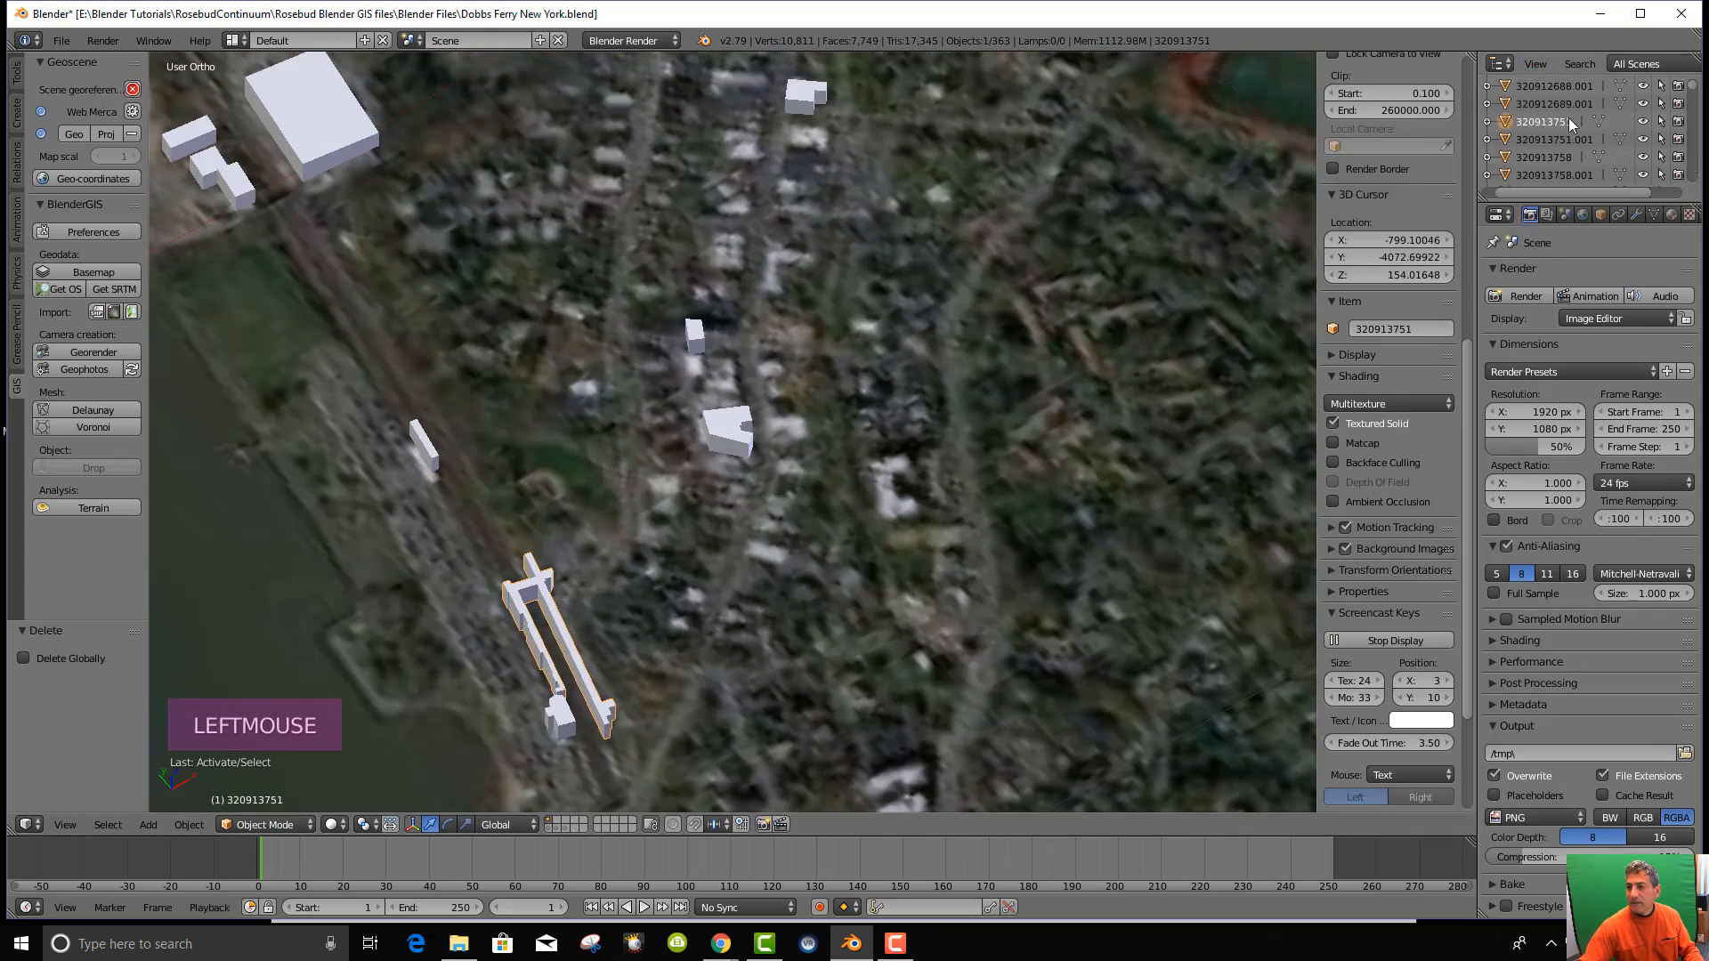
{"action": "right_click", "coordinate": [1566, 119]}
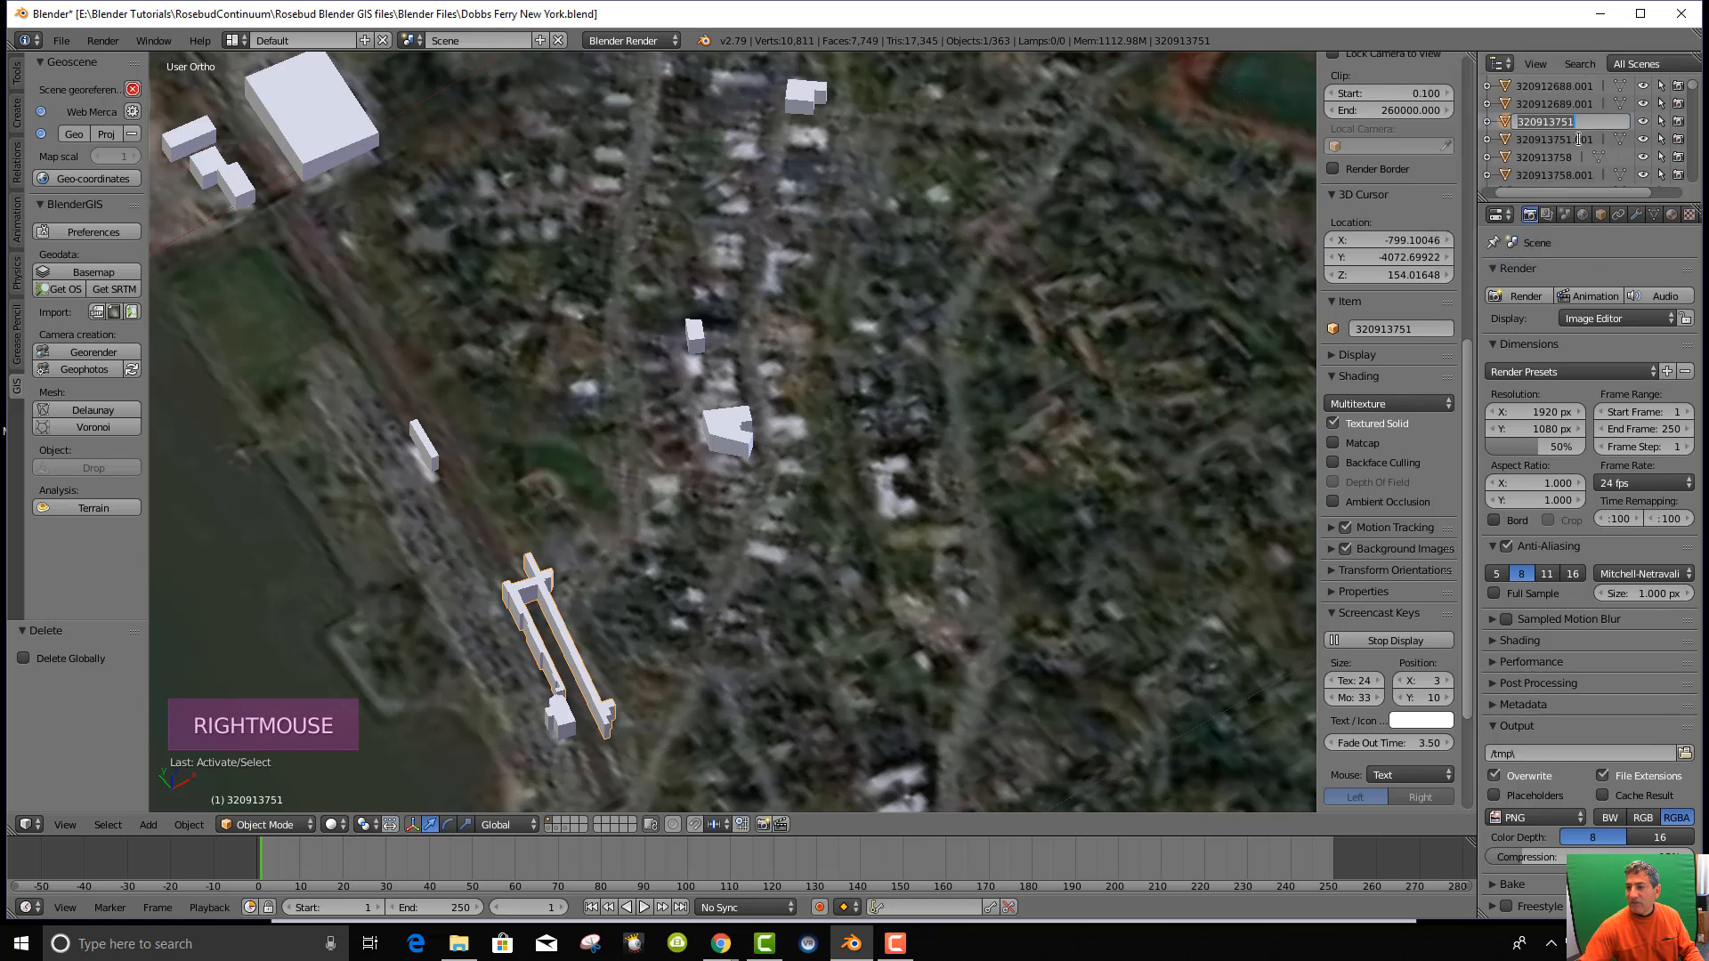
{"action": "left_click", "coordinate": [1524, 249]}
{"action": "type", "text": "Dobbs"}
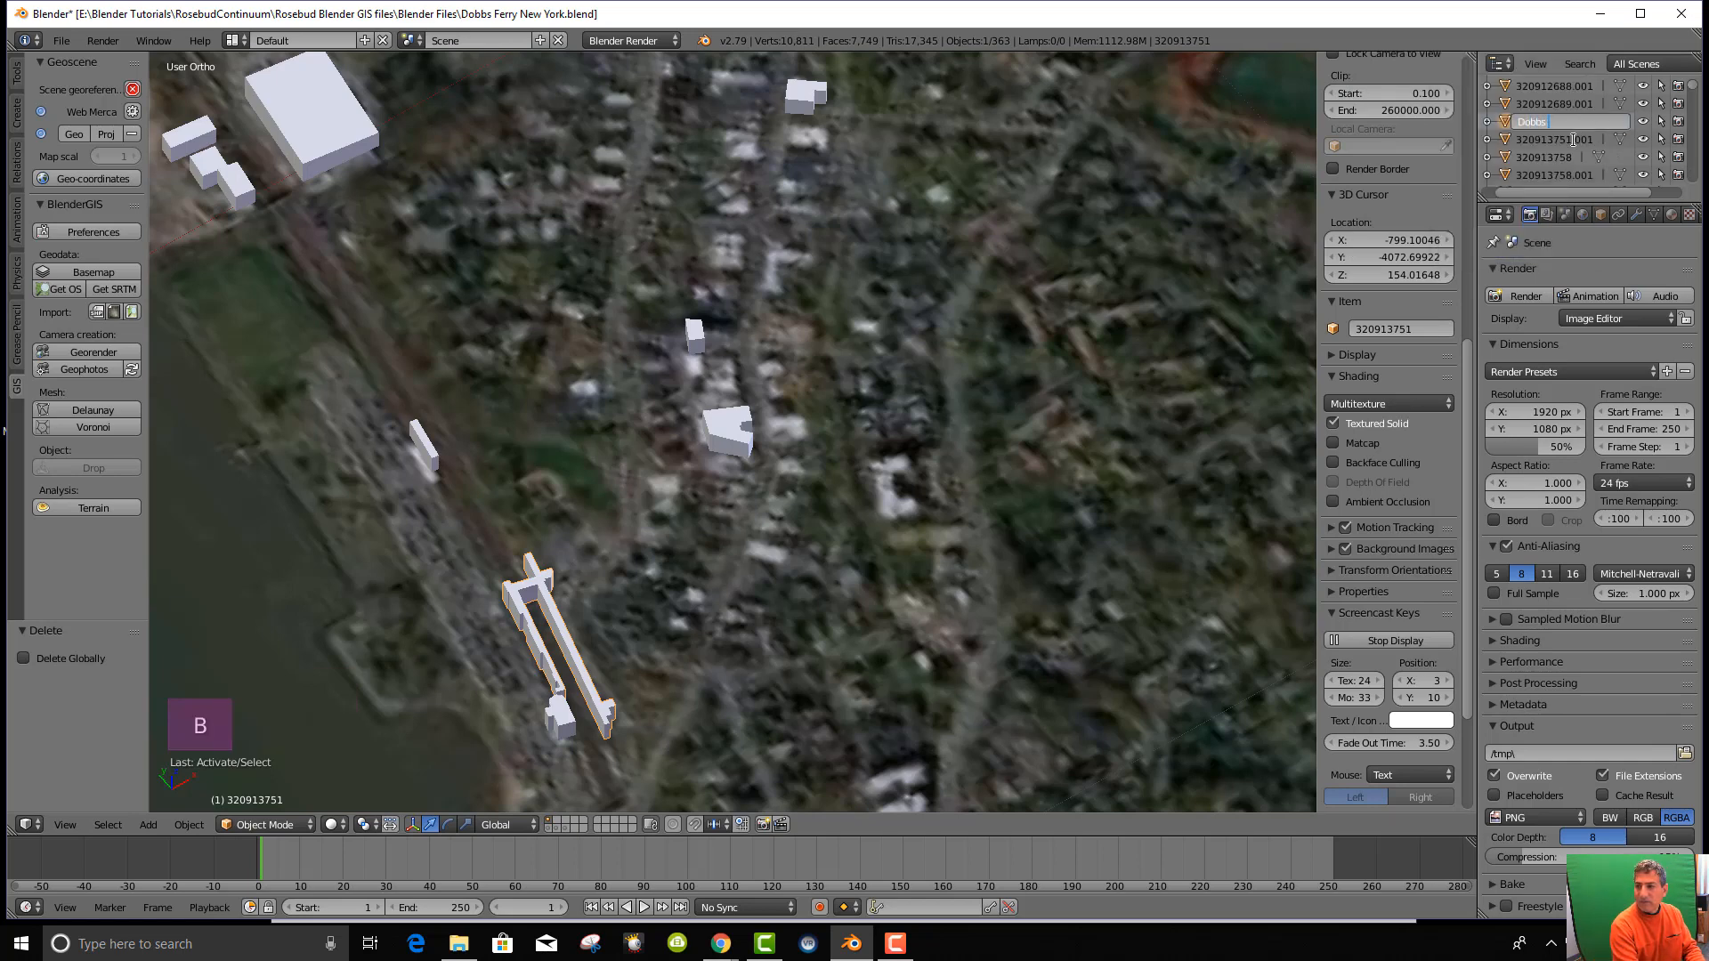
{"action": "type", "text": " Ferry  Train S"}
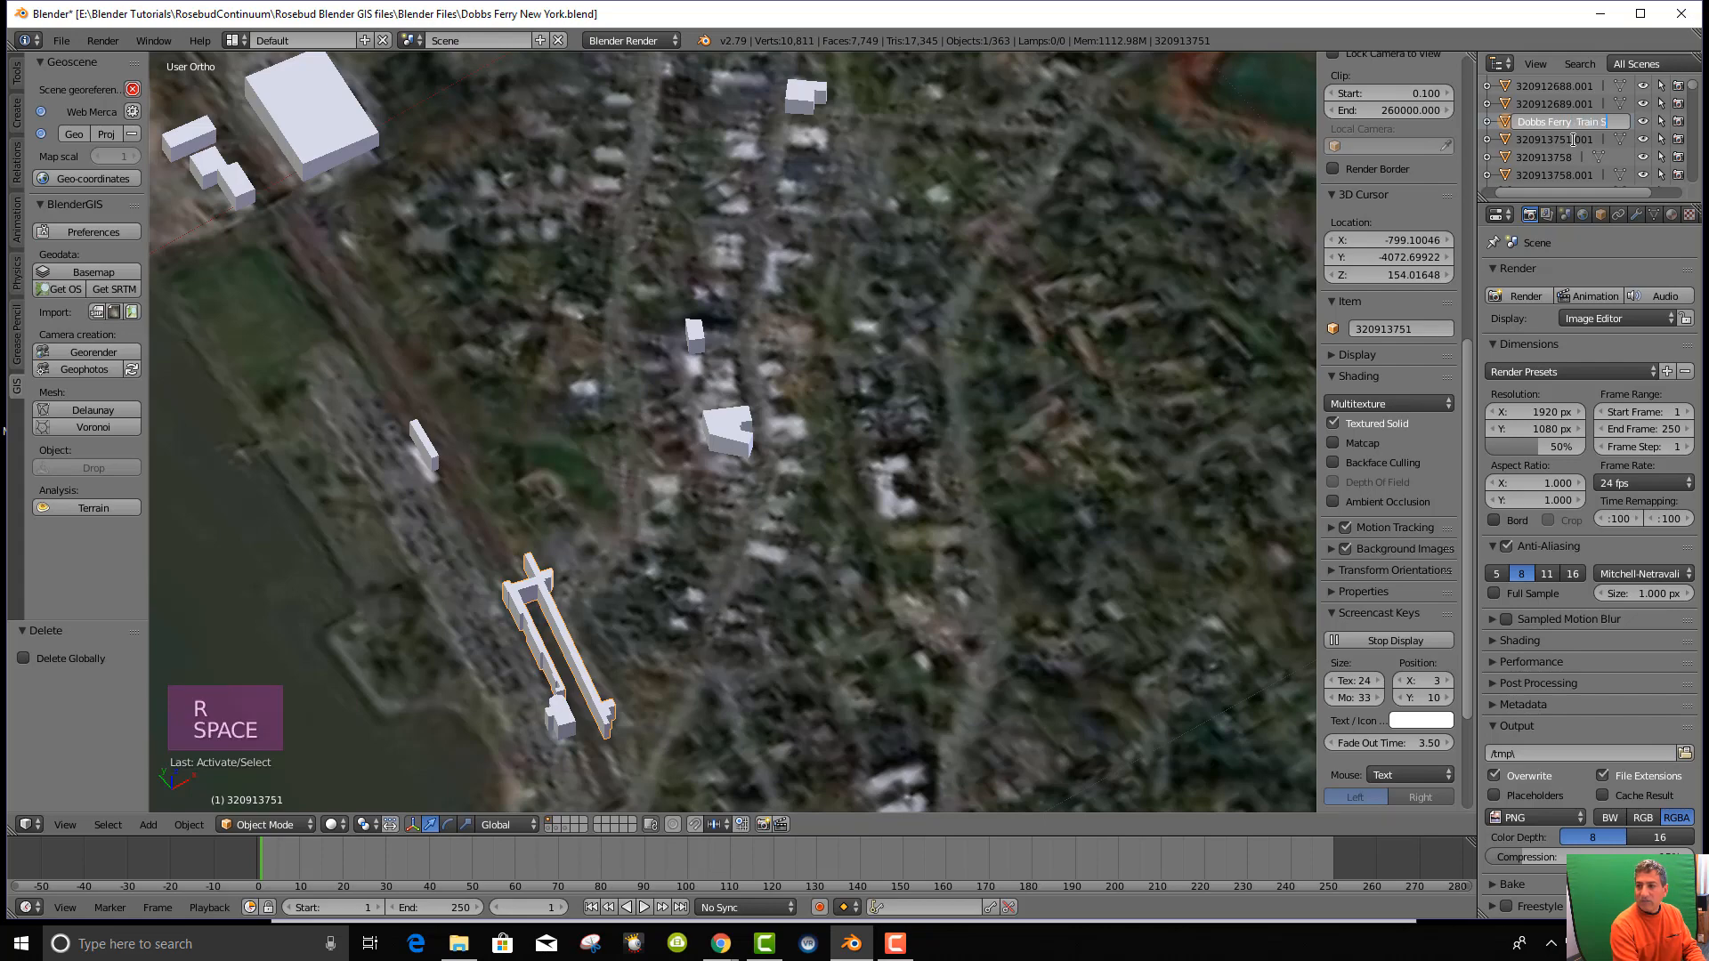
{"action": "type", "text": "tation"}
{"action": "key", "text": "Return"}
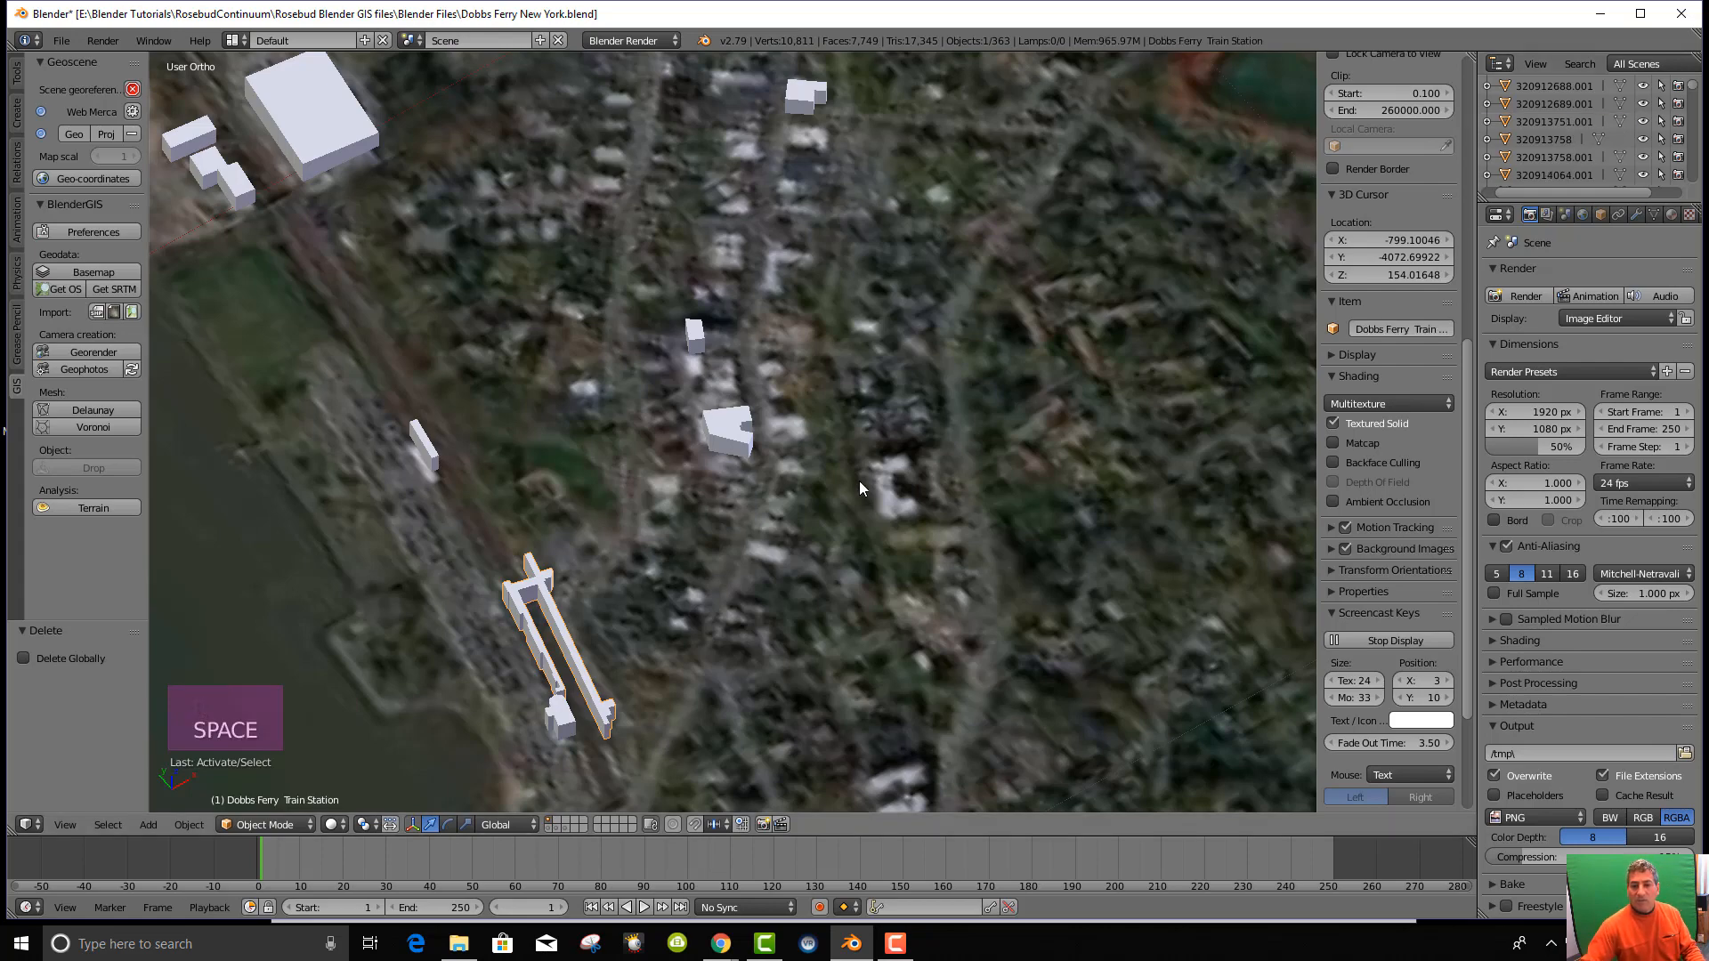
Pan and orbit across the aerial map, then snap to the top-down view.
{"action": "scroll", "coordinate": [858, 479], "scroll_direction": "up", "scroll_amount": 4}
{"action": "scroll", "coordinate": [858, 479], "scroll_direction": "down", "scroll_amount": 7}
{"action": "middle_click_drag", "start_coordinate": [822, 425], "coordinate": [821, 451]}
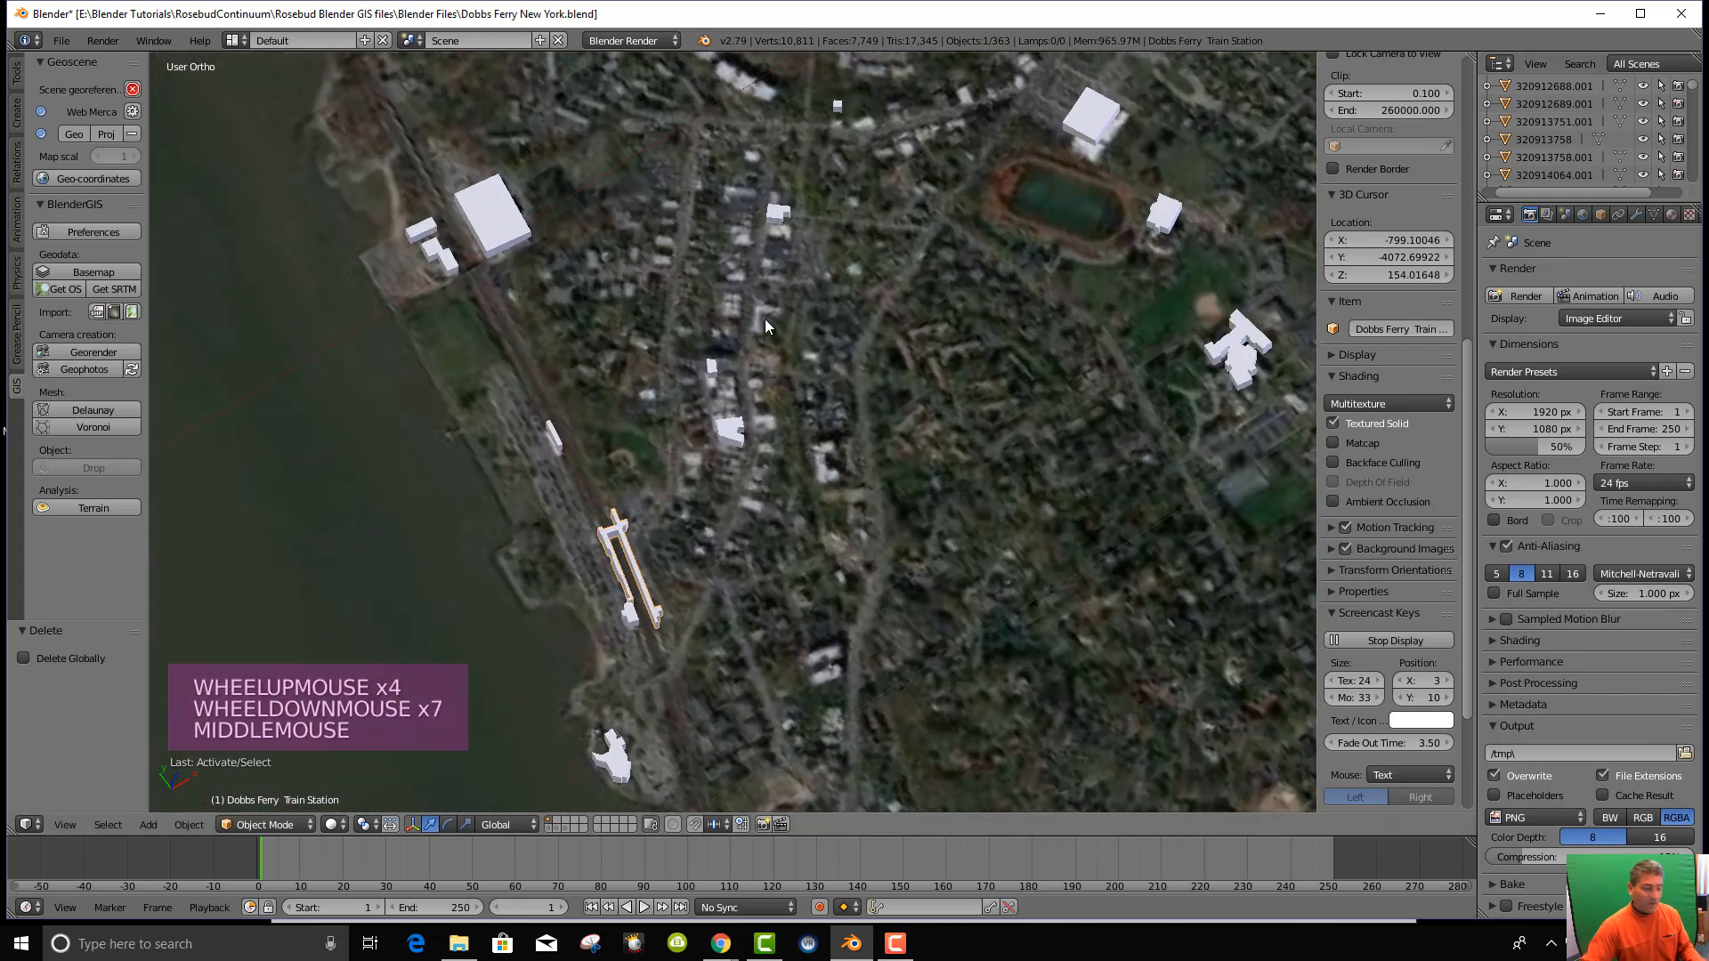
{"action": "middle_click_drag", "start_coordinate": [765, 319], "coordinate": [782, 445], "text": "shift"}
{"action": "scroll", "coordinate": [753, 335], "scroll_direction": "up", "scroll_amount": 4}
{"action": "middle_click_drag", "start_coordinate": [753, 334], "coordinate": [730, 500], "text": "shift"}
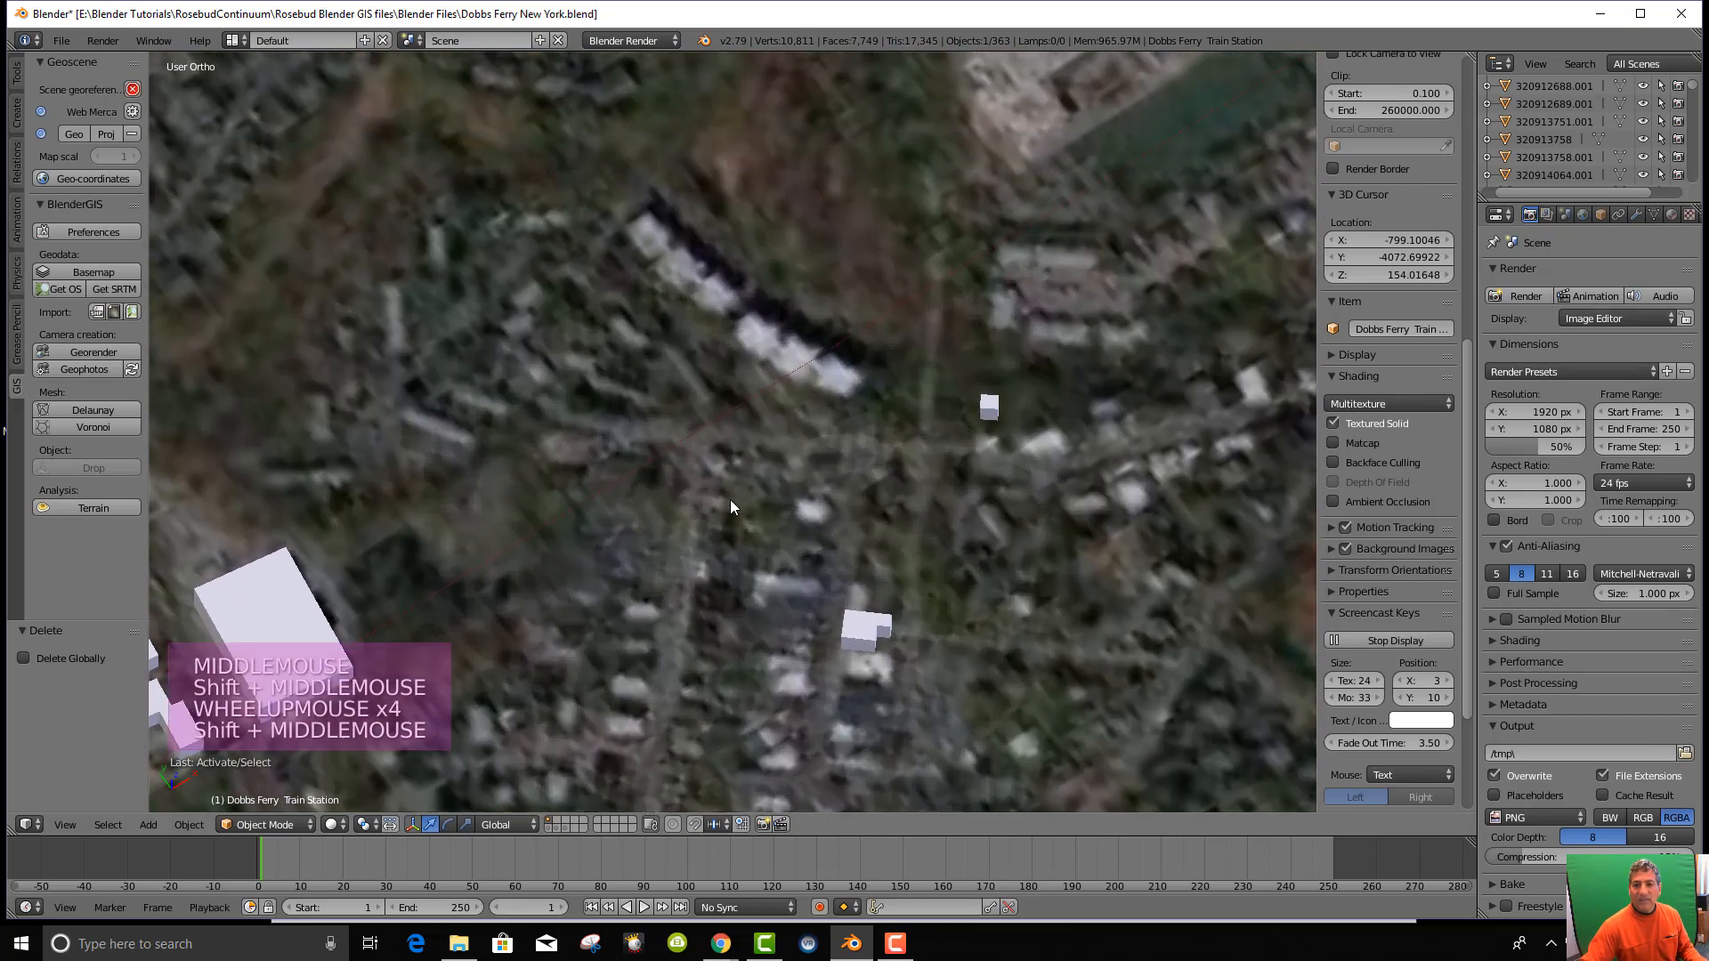
{"action": "scroll", "coordinate": [721, 466], "scroll_direction": "up", "scroll_amount": 3}
{"action": "scroll", "coordinate": [719, 462], "scroll_direction": "down", "scroll_amount": 9}
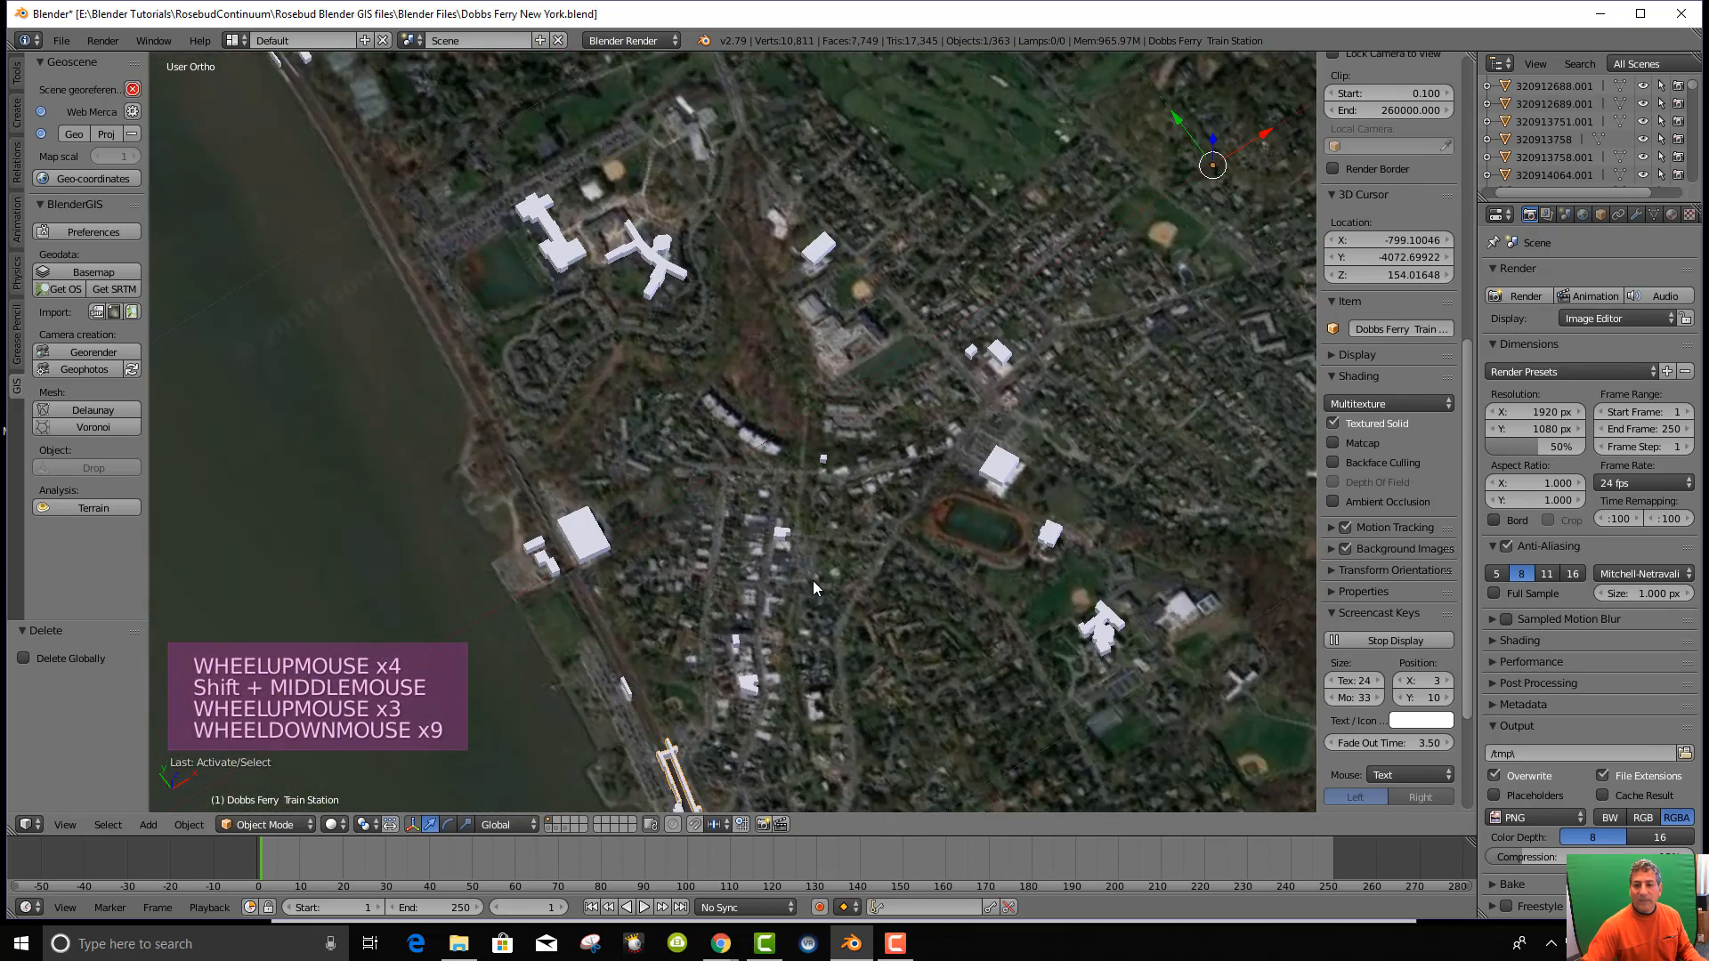
{"action": "middle_click_drag", "start_coordinate": [813, 580], "coordinate": [771, 588]}
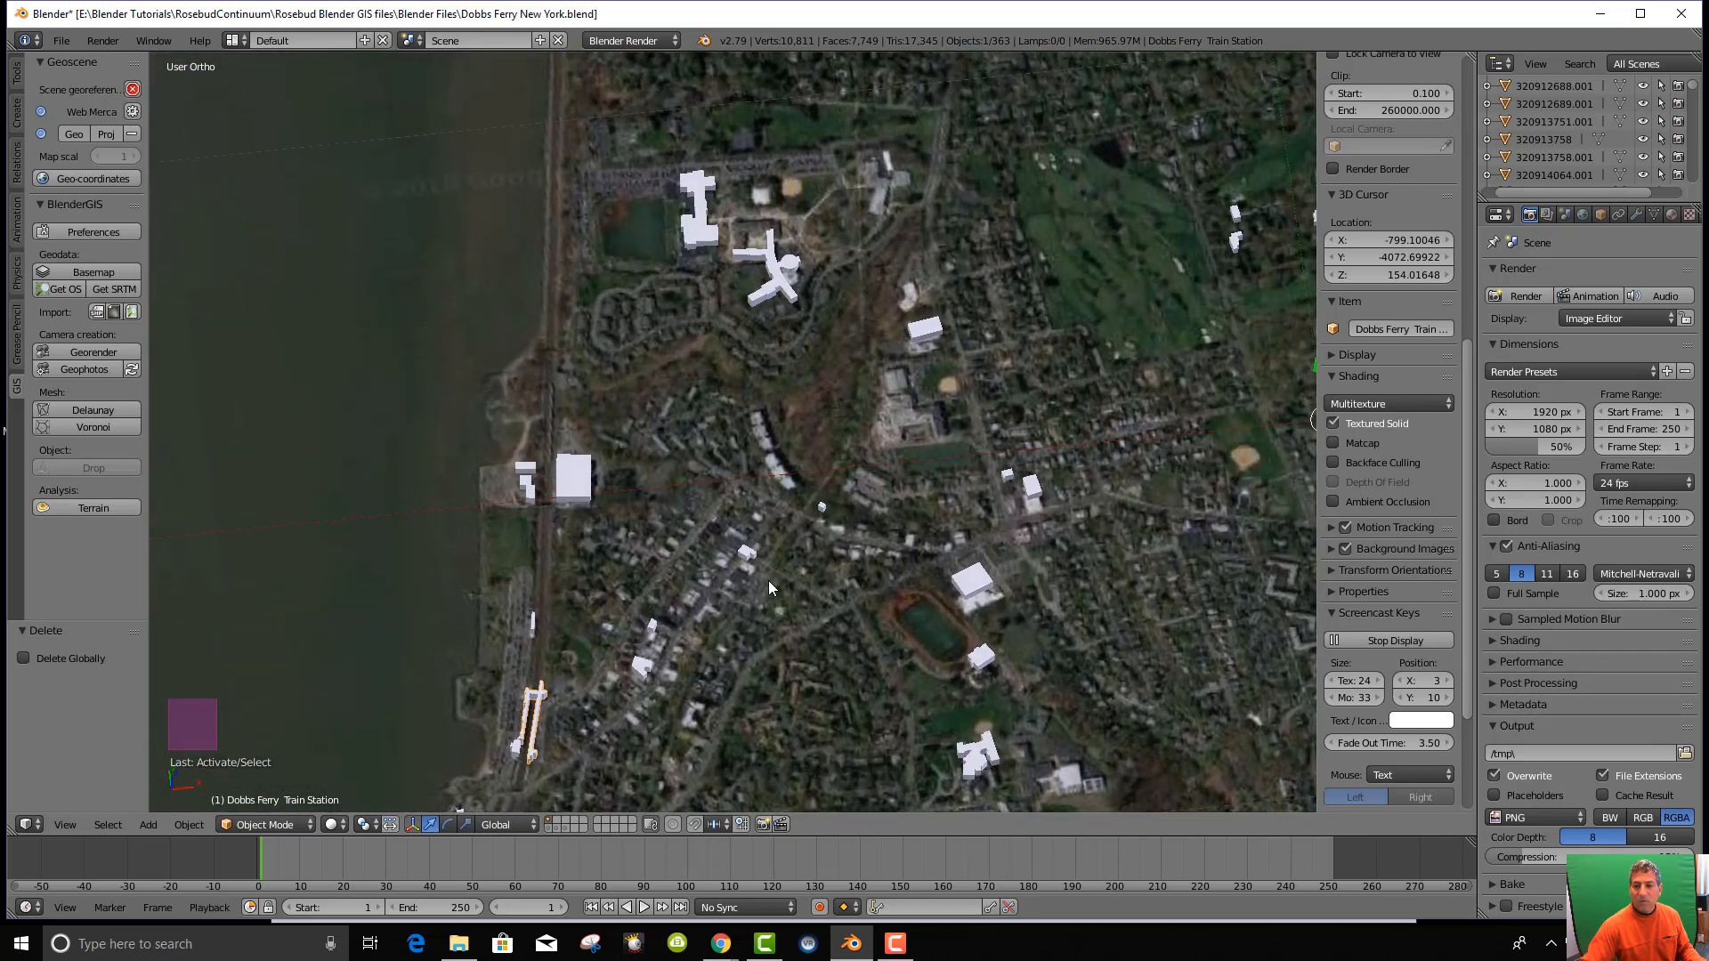
{"action": "scroll", "coordinate": [890, 498], "scroll_direction": "down", "scroll_amount": 3}
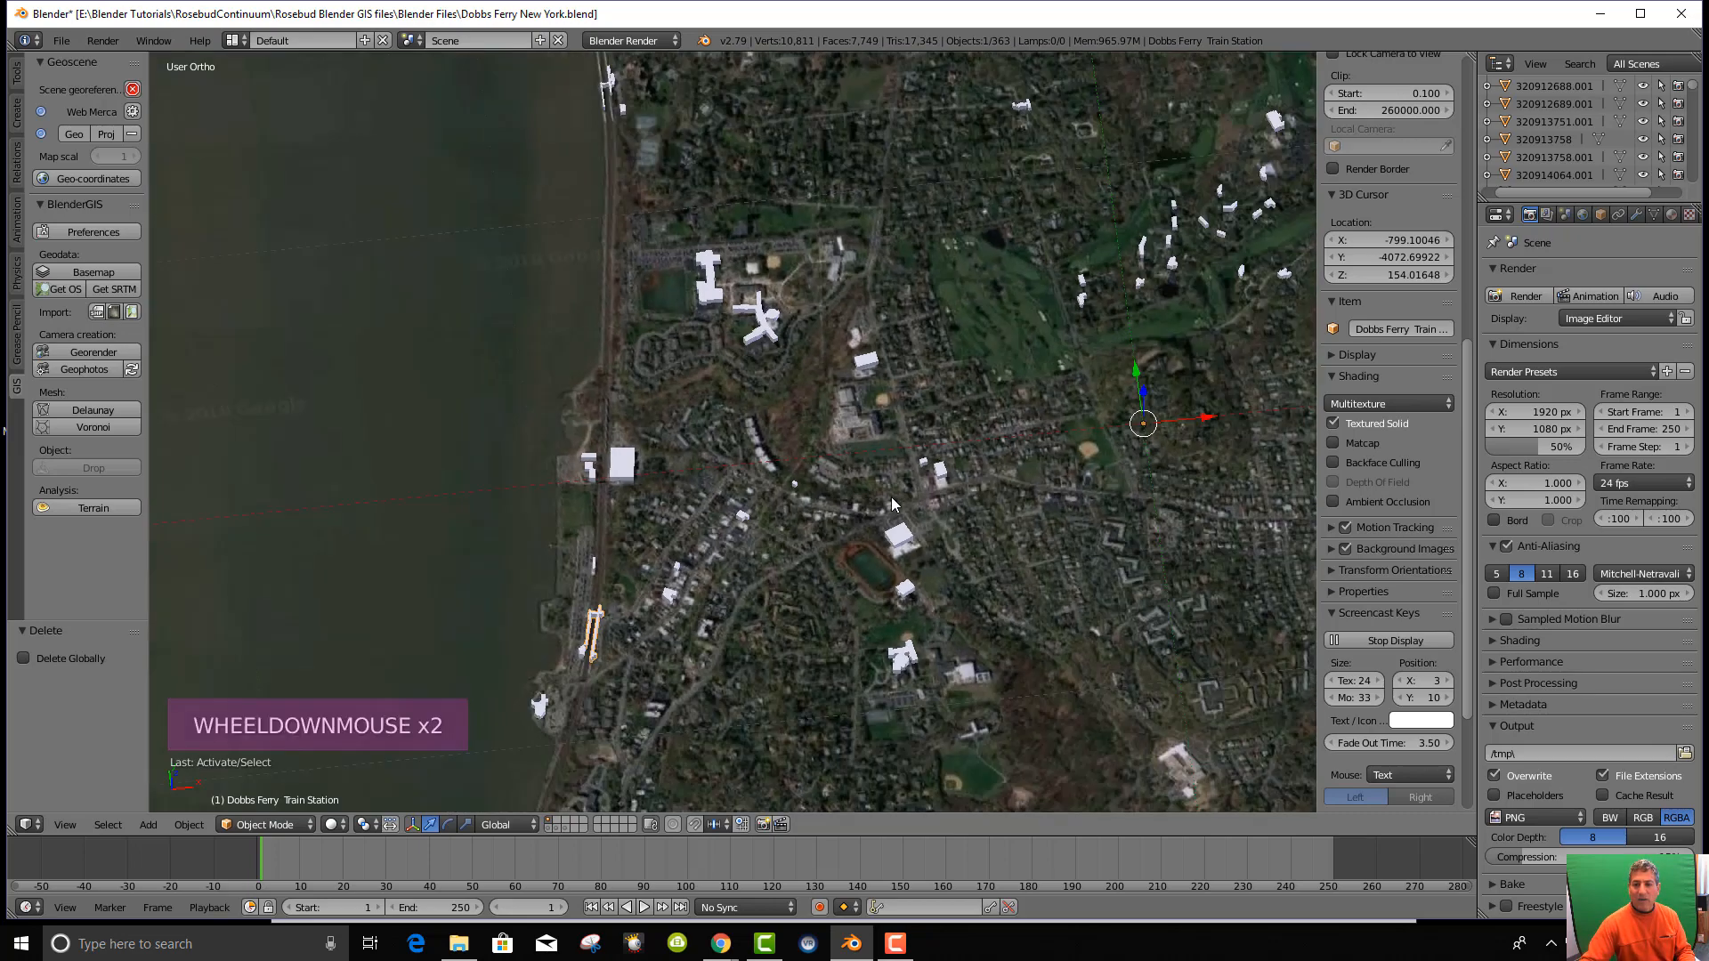
{"action": "scroll", "coordinate": [888, 499], "scroll_direction": "up", "scroll_amount": 3}
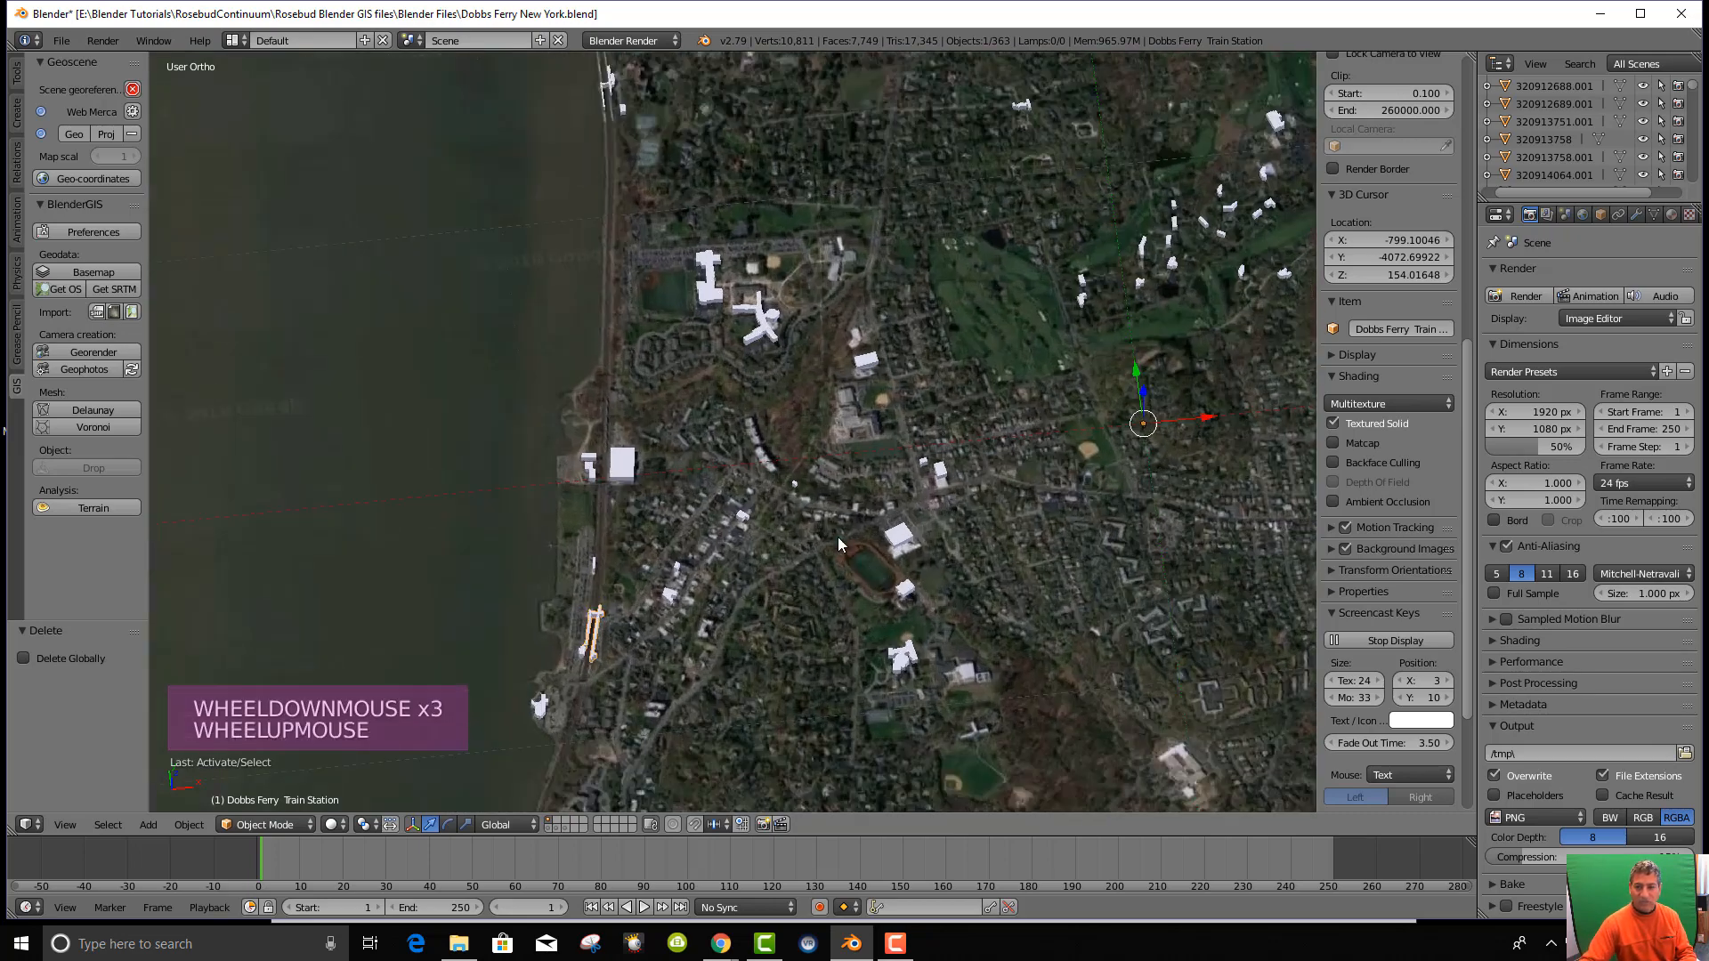
{"action": "key", "text": "KP_7"}
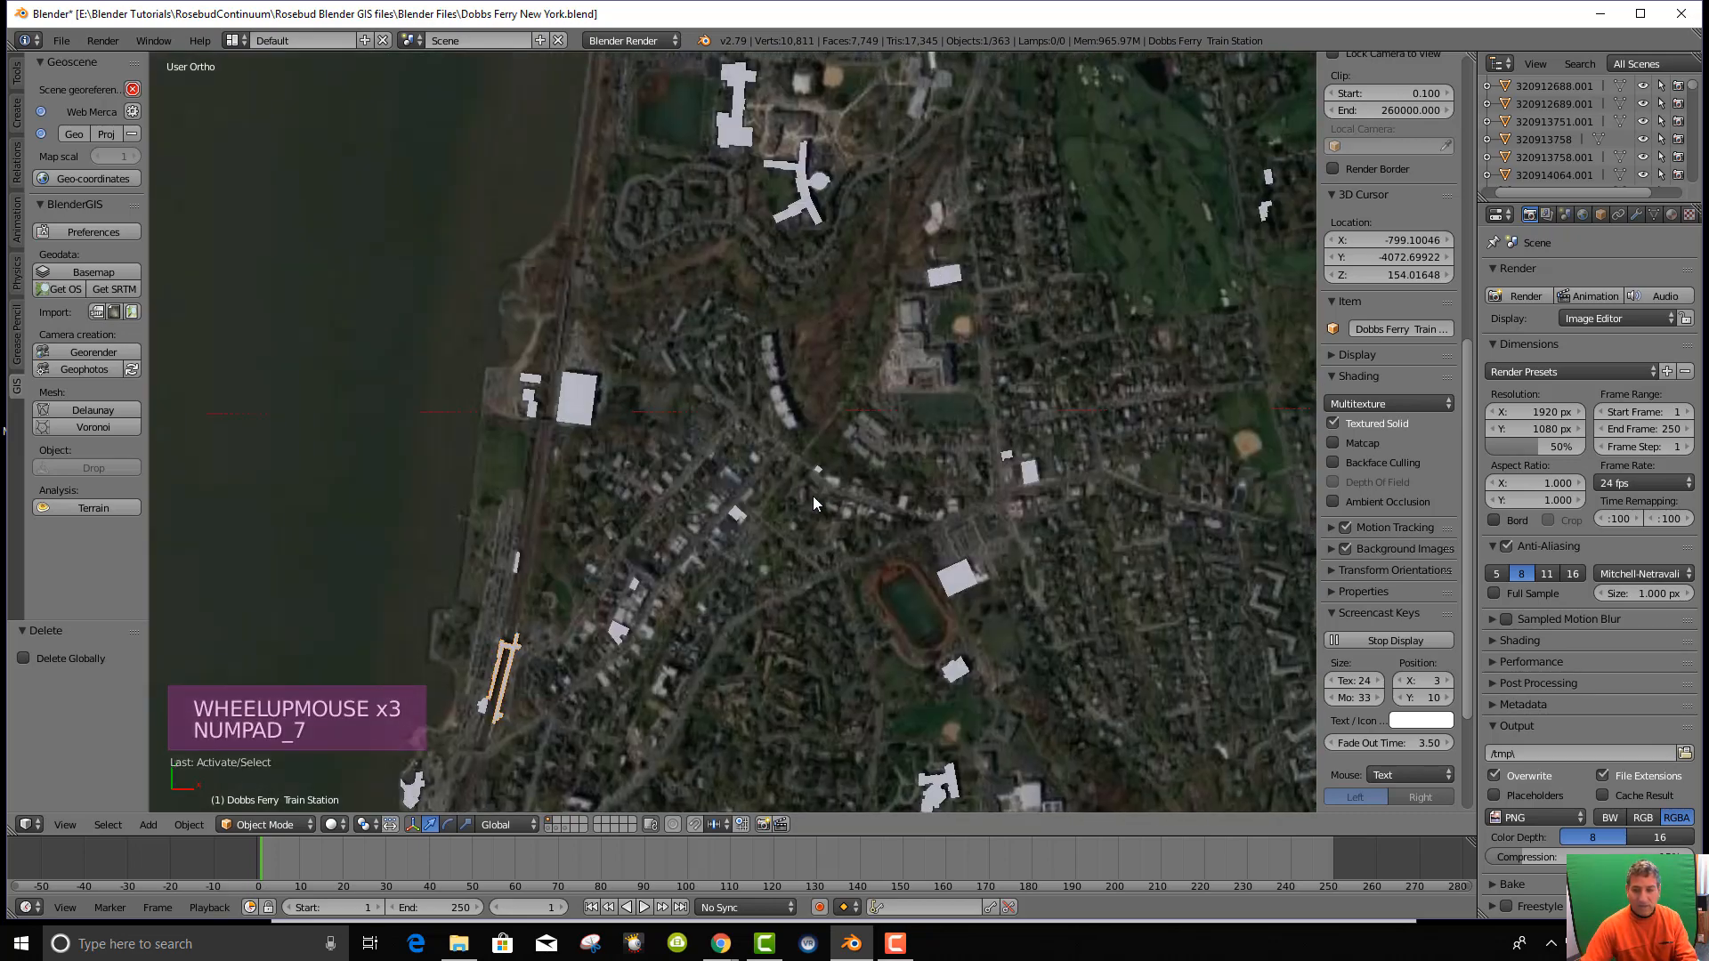